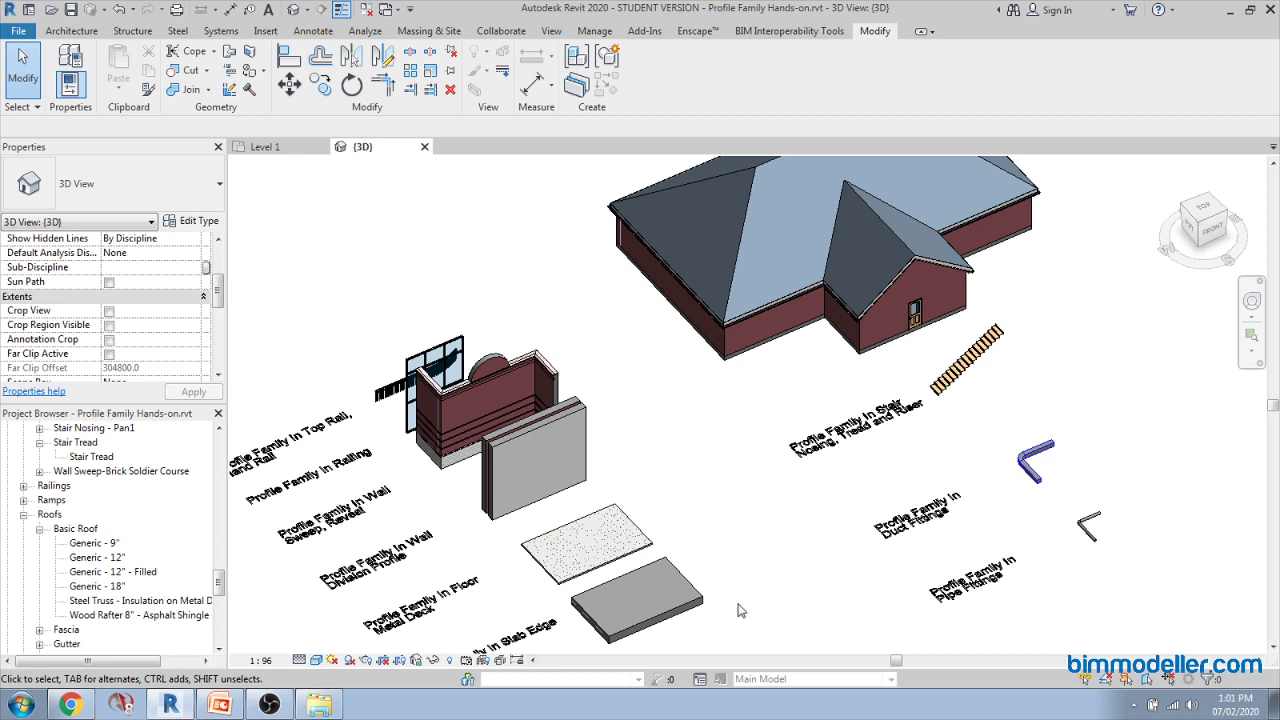
Step: Switch to the PowerPoint slideshow showing the 'What is Profile Family?' slide
{"action": "left_click", "coordinate": [245, 705]}
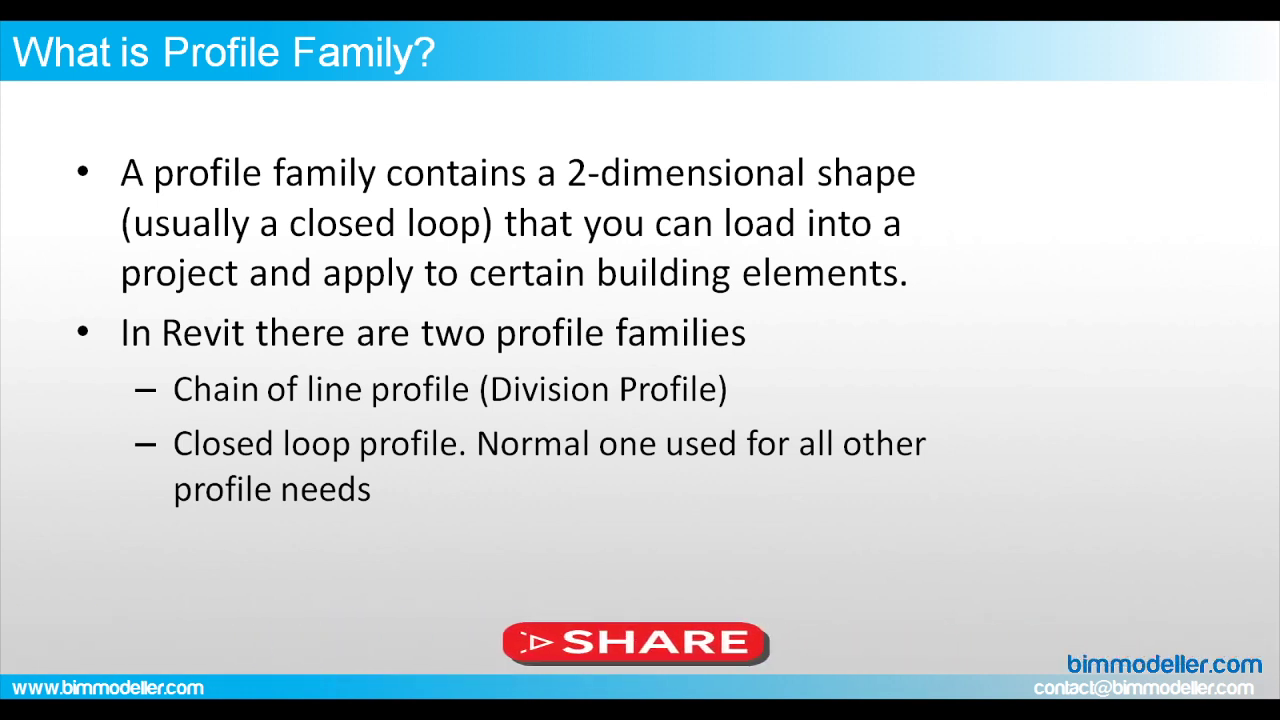
Step: Advance the slideshow past the redrawing-advantages slide to 'Revit Profile Families Uses'
{"action": "key", "text": "Right"}
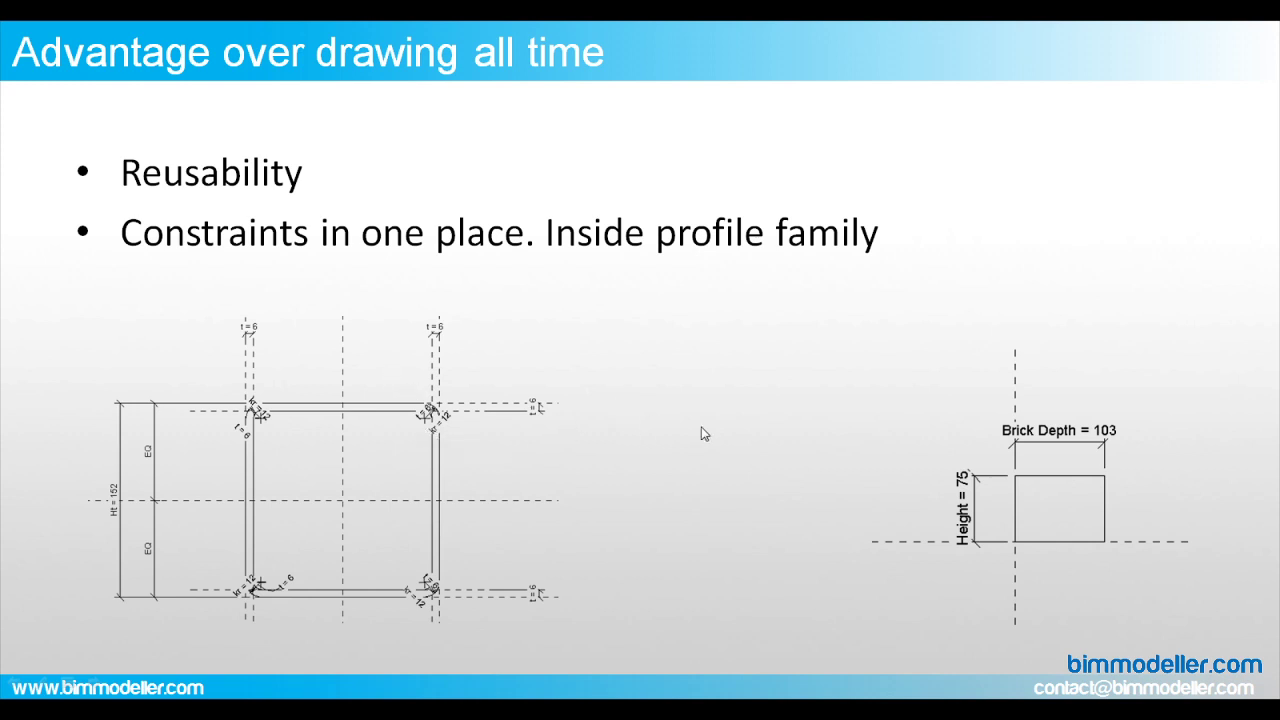
{"action": "left_click", "coordinate": [760, 409]}
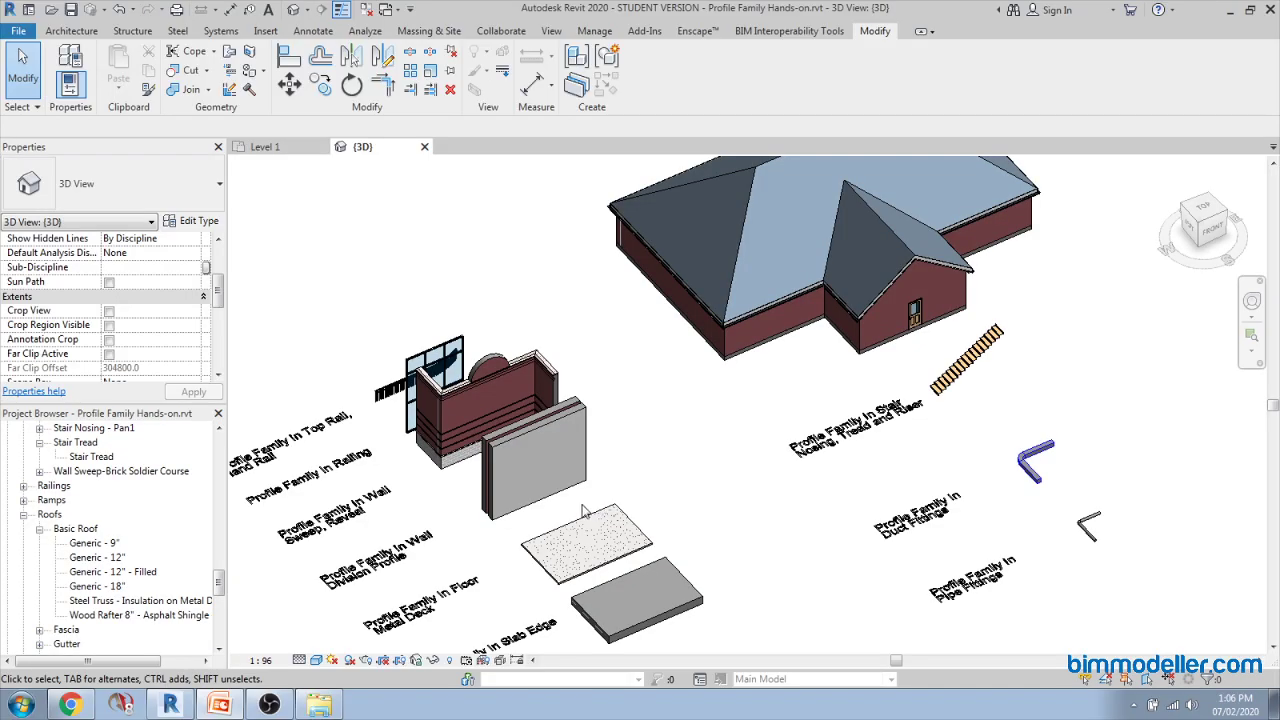
Step: Pan and zoom the 3D samples, then check 1 Custom Handrail.rfa in the profile family folder
{"action": "scroll", "coordinate": [727, 401], "scroll_direction": "down", "scroll_amount": 3}
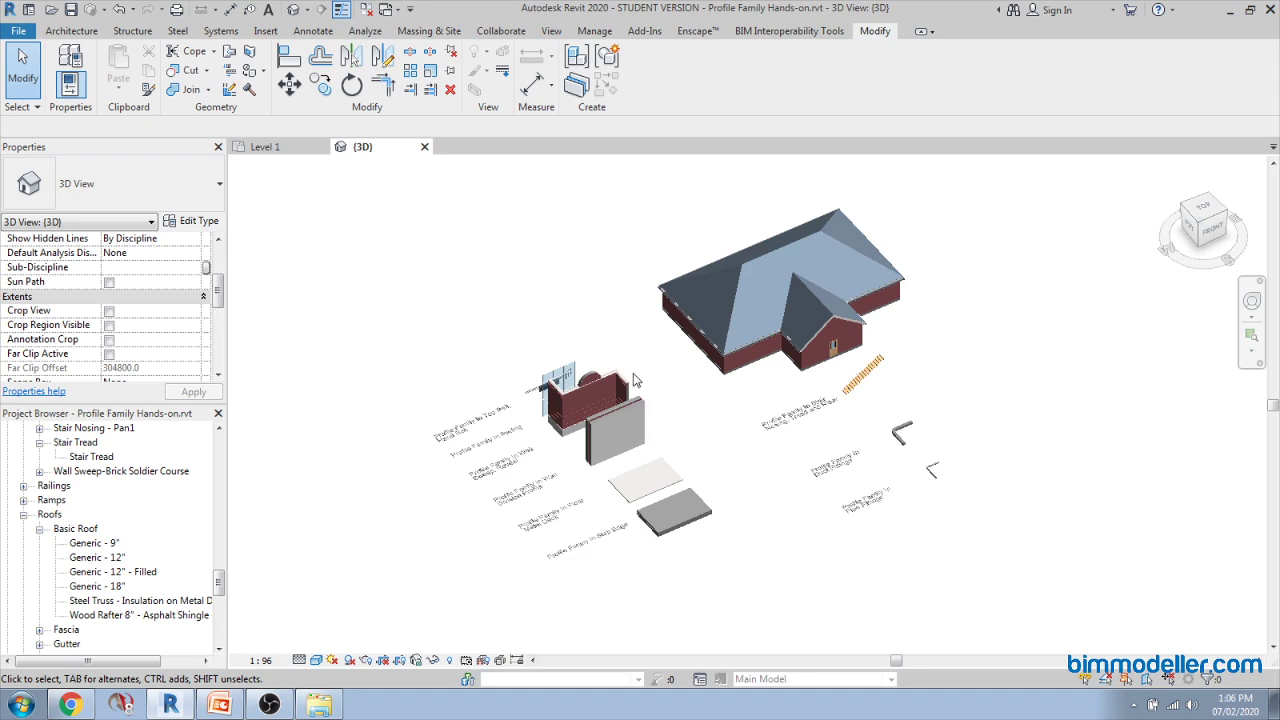
{"action": "scroll", "coordinate": [694, 403], "scroll_direction": "up", "scroll_amount": 4}
{"action": "middle_click_drag", "start_coordinate": [694, 403], "coordinate": [720, 420]}
{"action": "scroll", "coordinate": [592, 440], "scroll_direction": "up", "scroll_amount": 3}
{"action": "scroll", "coordinate": [592, 440], "scroll_direction": "up", "scroll_amount": 2}
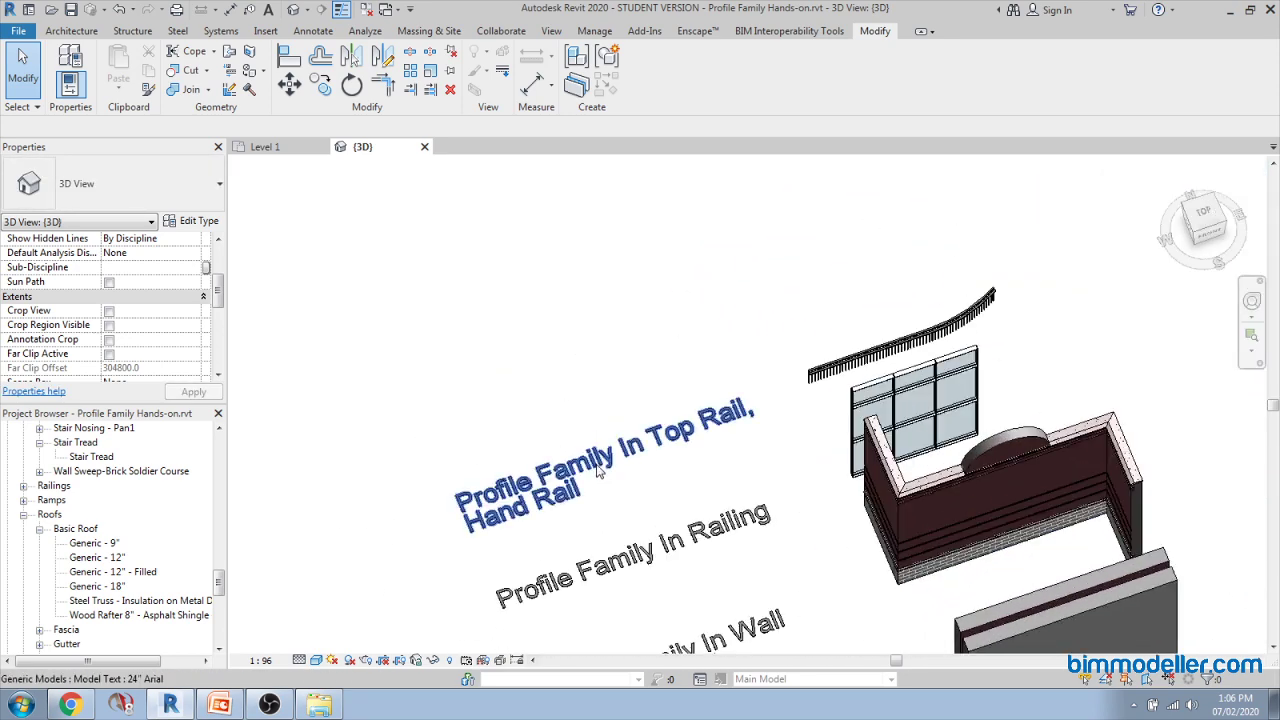
{"action": "left_click", "coordinate": [319, 705]}
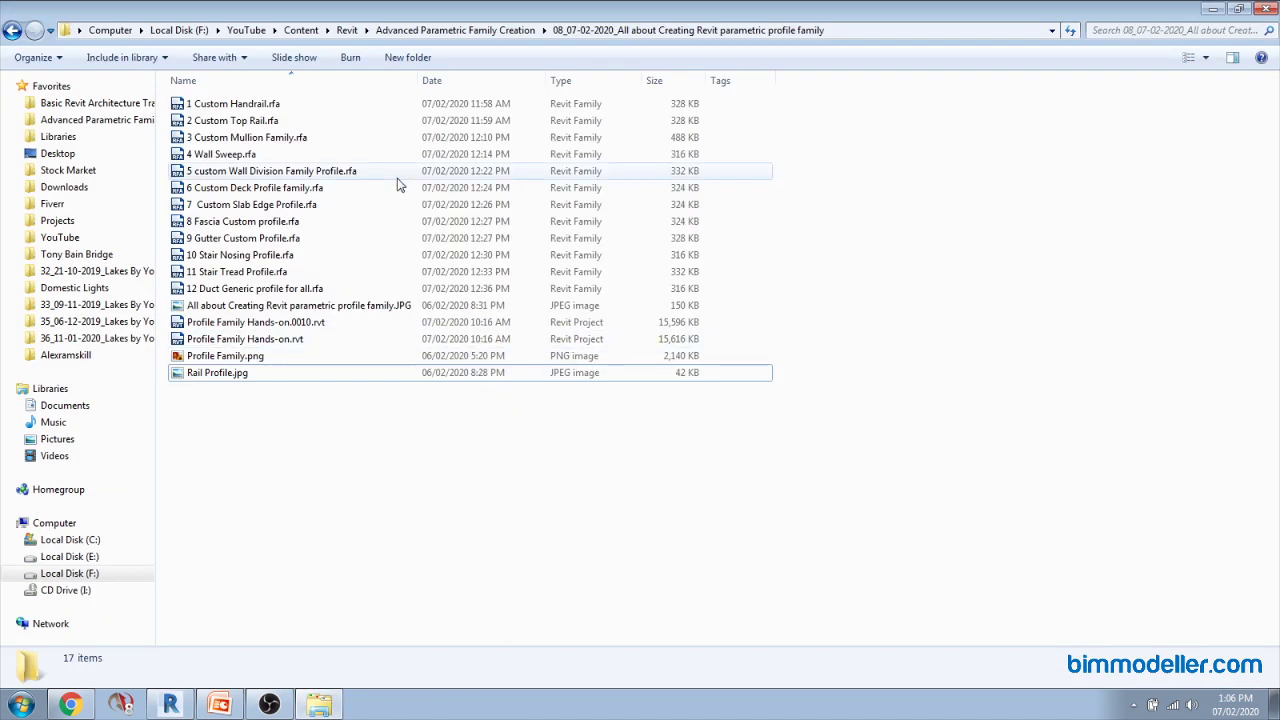
{"action": "left_click", "coordinate": [343, 105]}
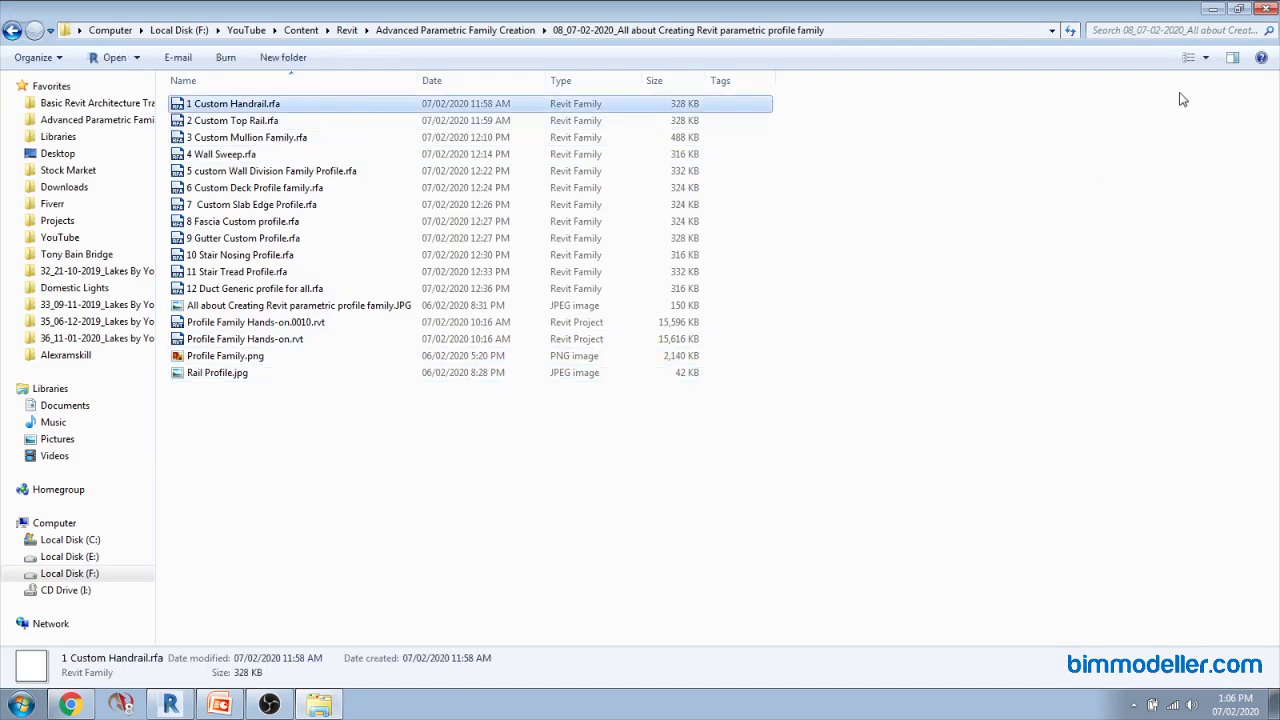
{"action": "left_click", "coordinate": [1213, 9]}
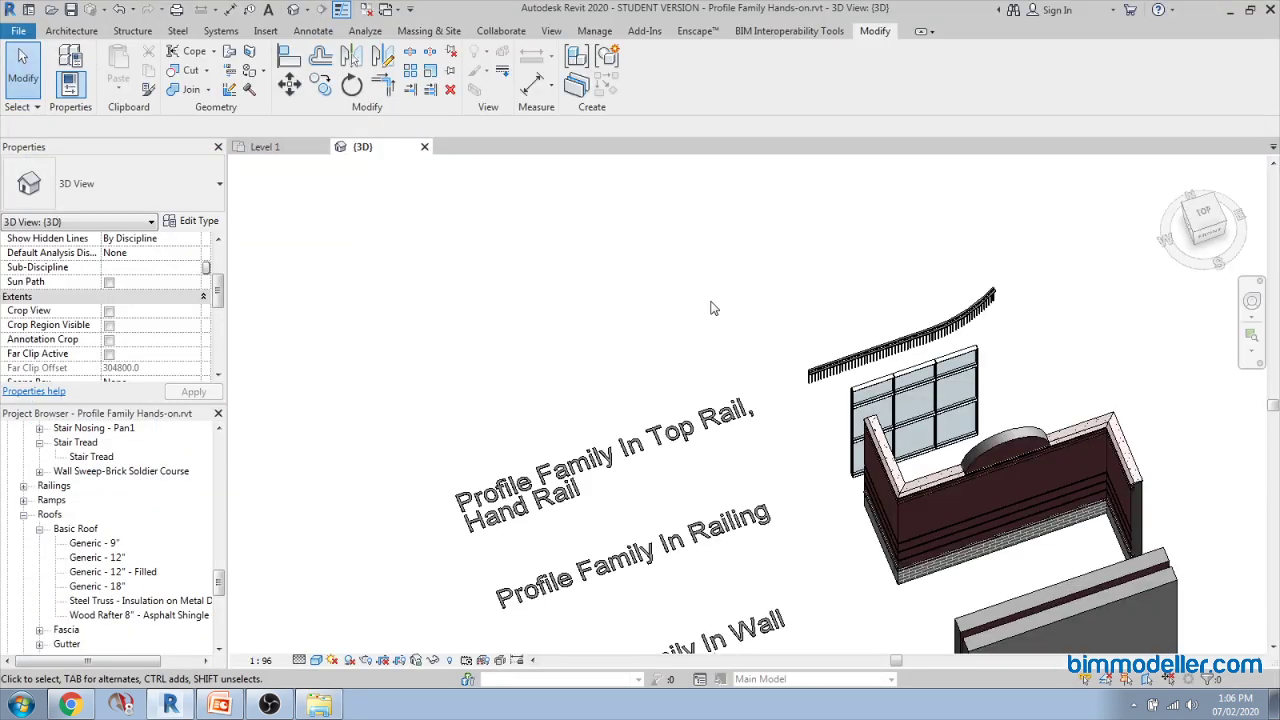
Step: Switch to the Level 1 floor plan and zoom in on the samples
{"action": "scroll", "coordinate": [497, 265], "scroll_direction": "down", "scroll_amount": 3}
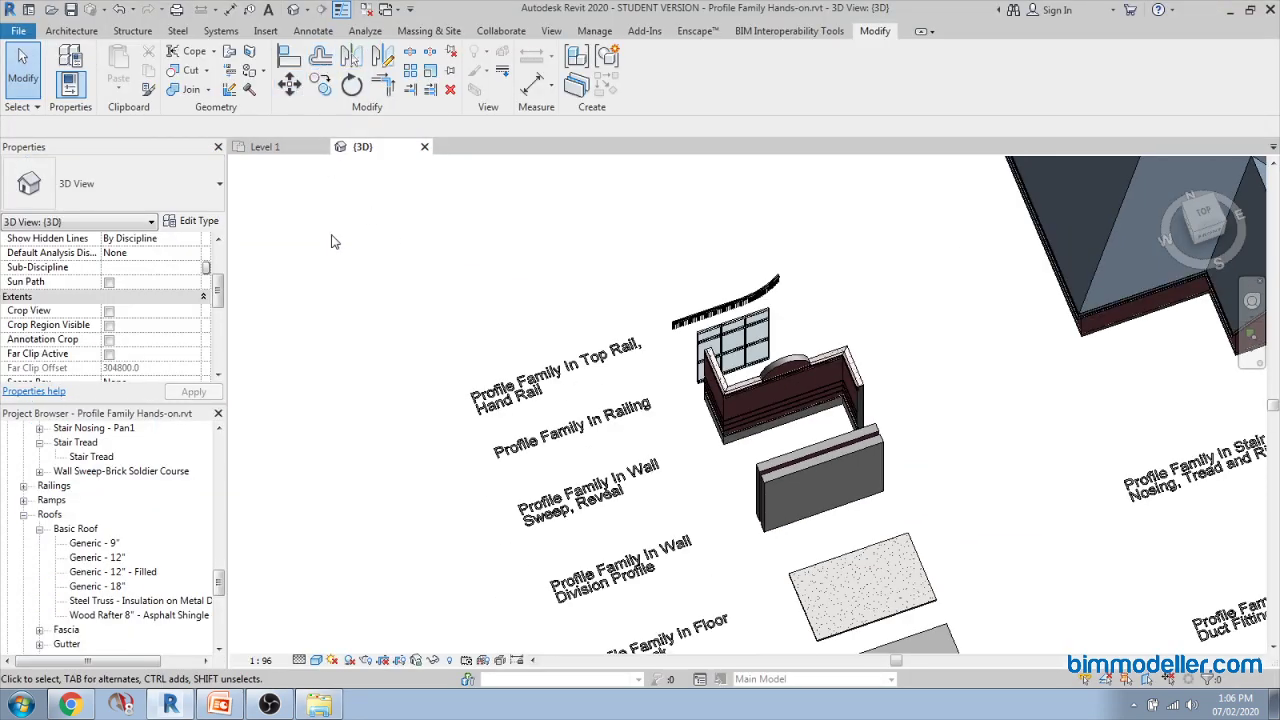
{"action": "left_click", "coordinate": [266, 147]}
{"action": "scroll", "coordinate": [450, 284], "scroll_direction": "up", "scroll_amount": 2}
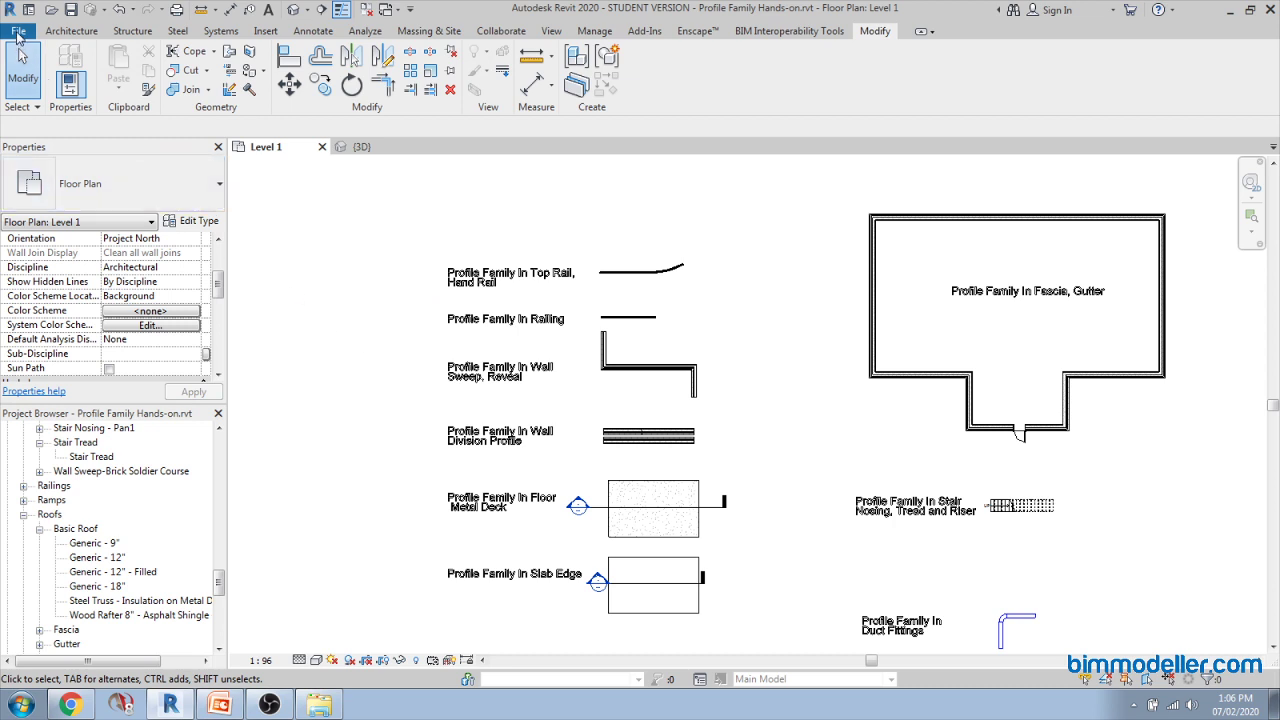
Step: Start a new family from a template via the File menu
{"action": "left_click", "coordinate": [18, 33]}
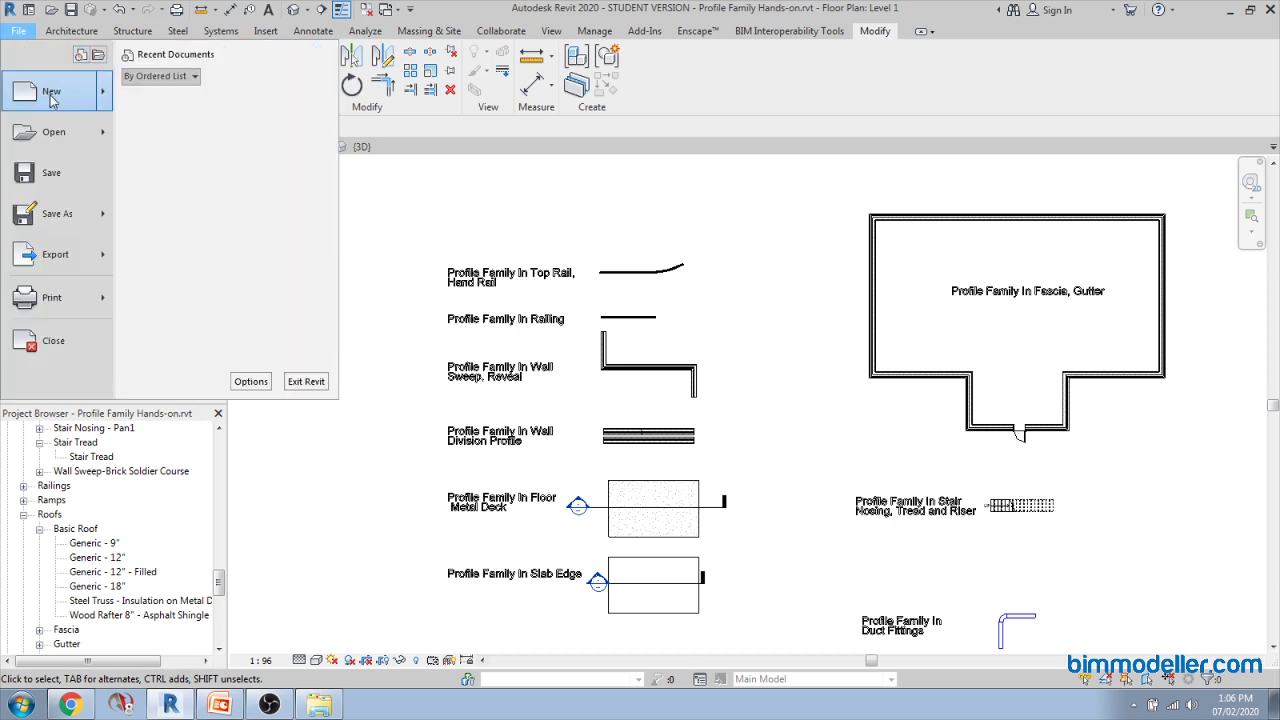
{"action": "left_click", "coordinate": [450, 357]}
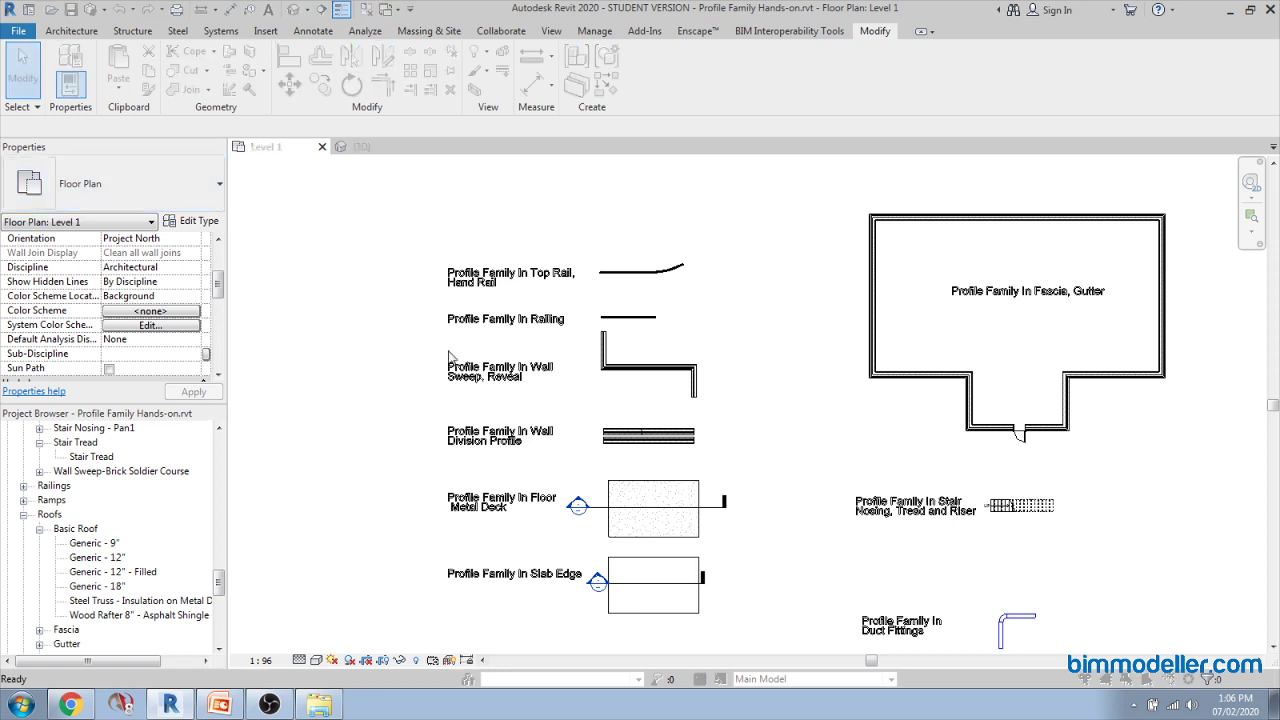
{"action": "left_click", "coordinate": [452, 341]}
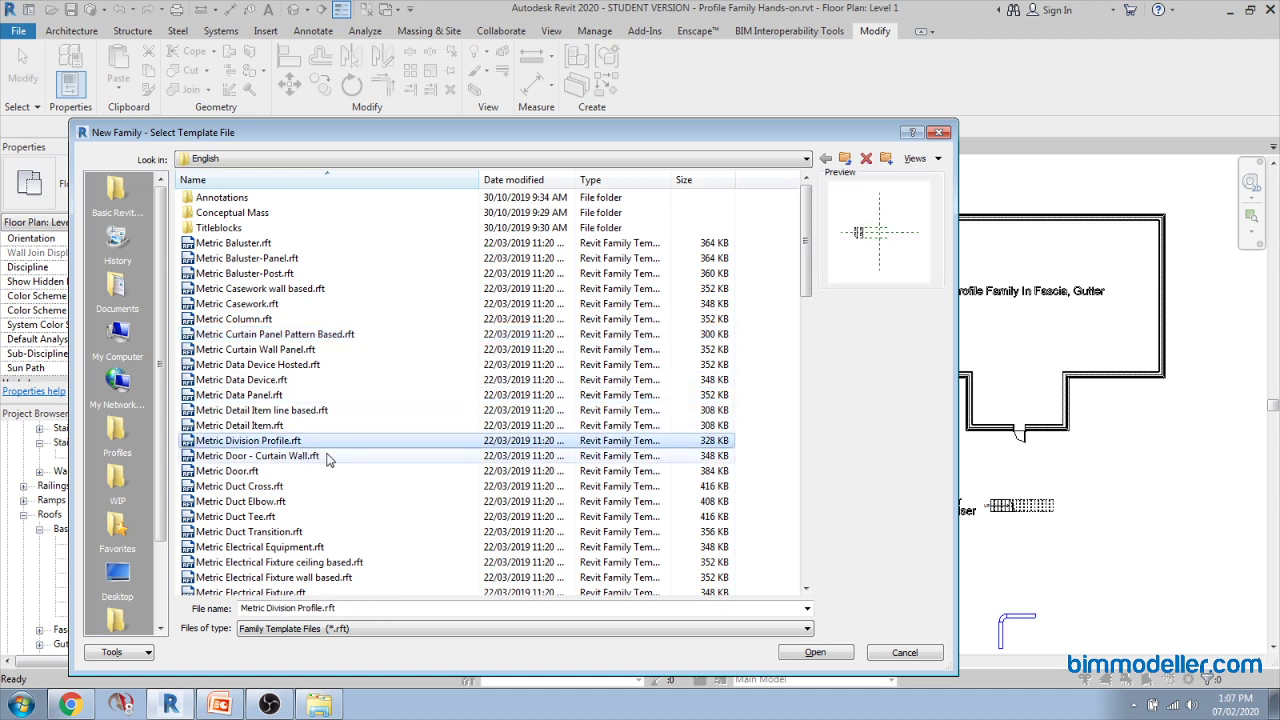
Step: Pick Metric Profile.rft from the English family template list
{"action": "scroll", "coordinate": [330, 458], "scroll_direction": "down", "scroll_amount": 4}
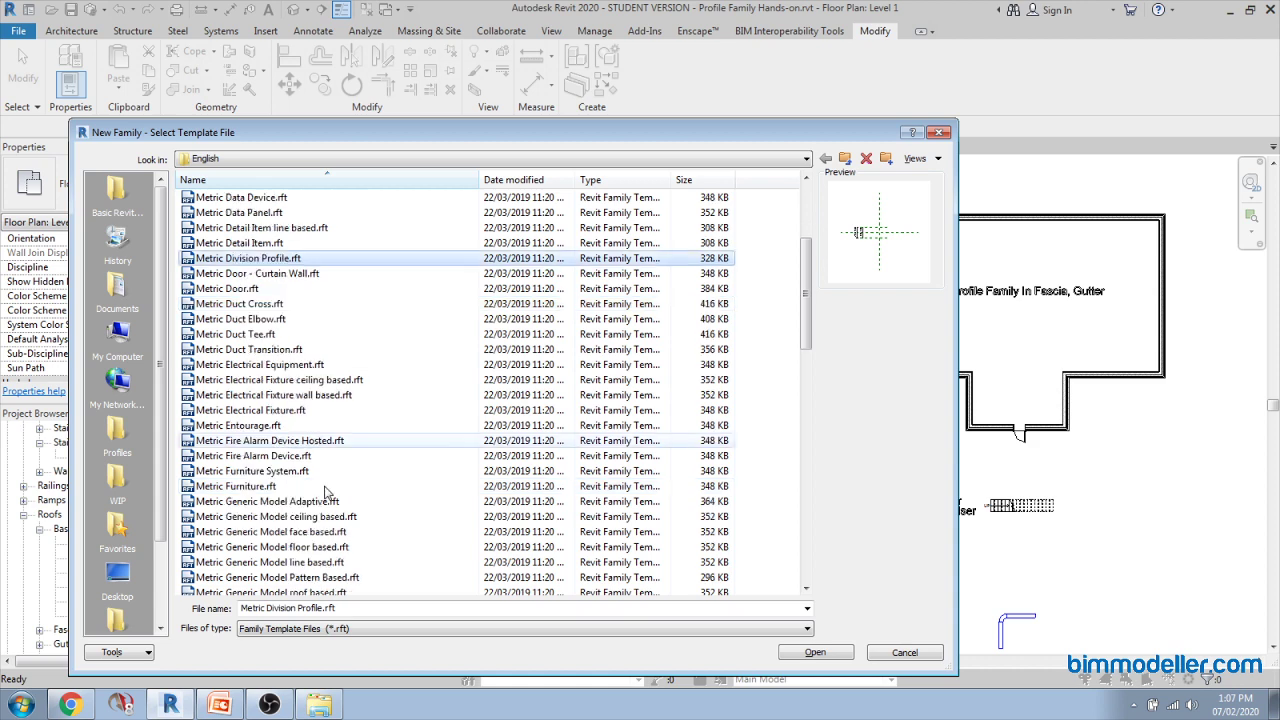
{"action": "scroll", "coordinate": [322, 540], "scroll_direction": "down", "scroll_amount": 4}
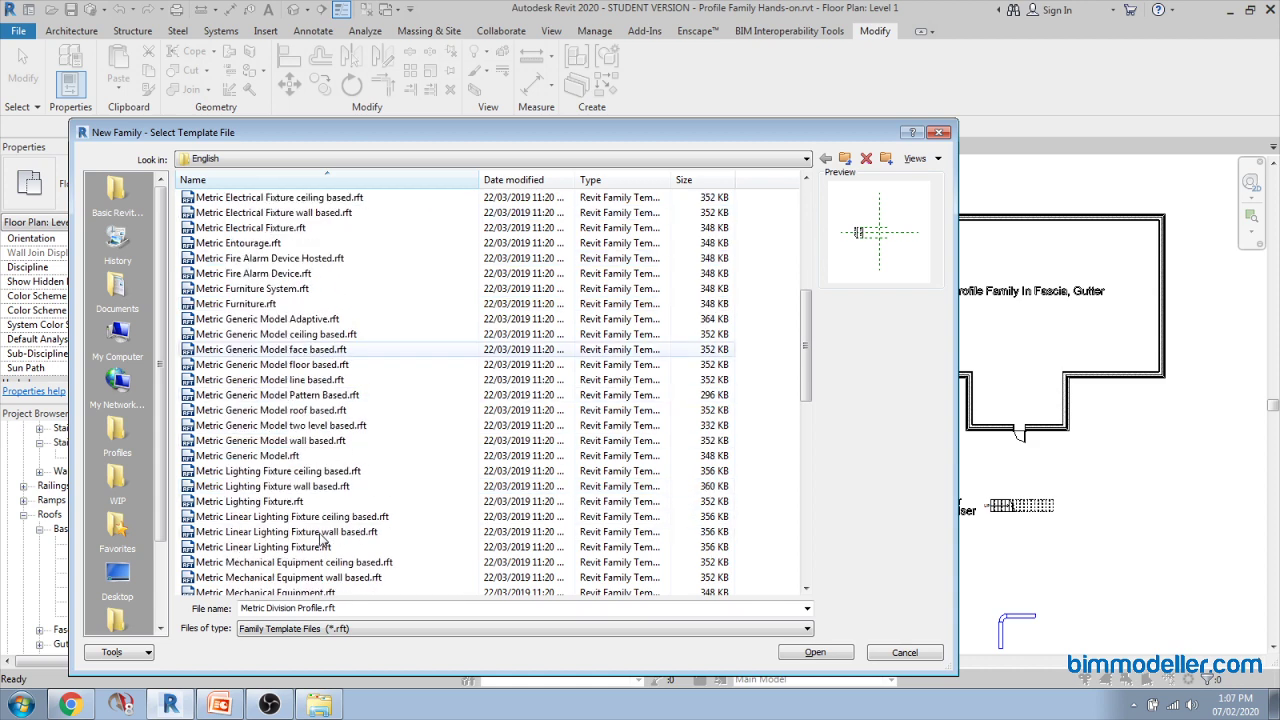
{"action": "scroll", "coordinate": [324, 530], "scroll_direction": "down", "scroll_amount": 4}
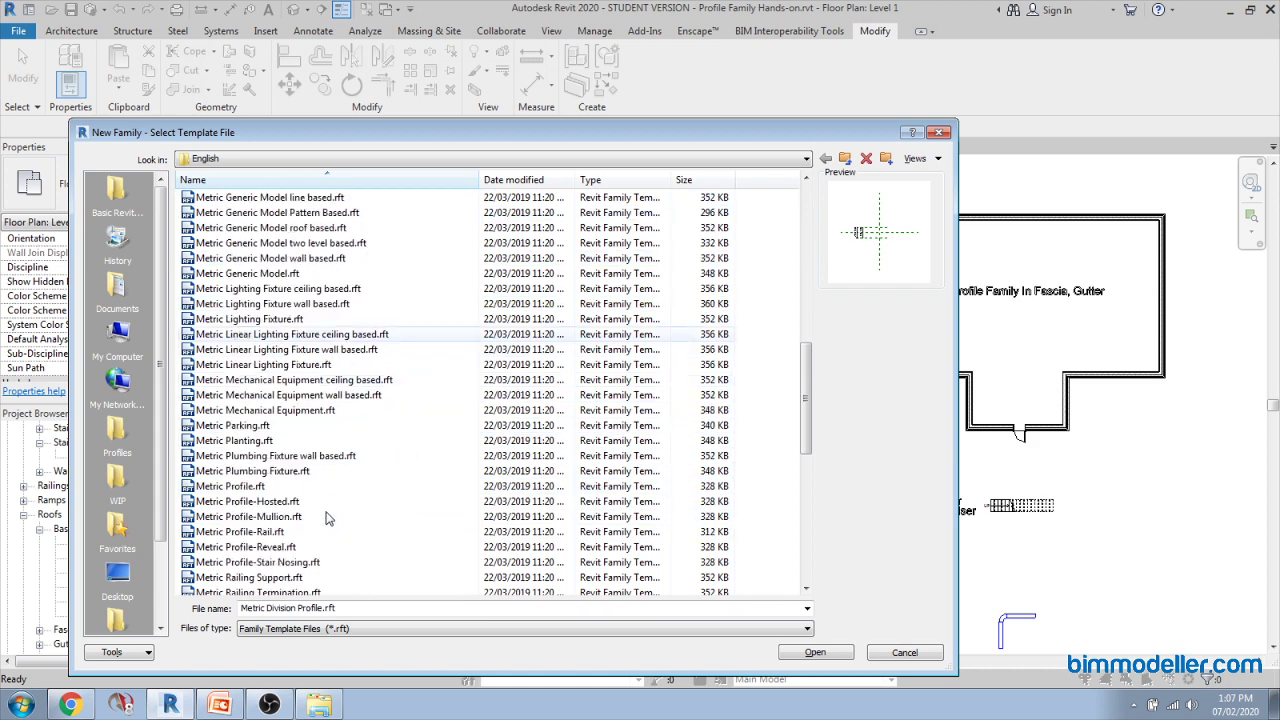
{"action": "scroll", "coordinate": [326, 518], "scroll_direction": "down", "scroll_amount": 5}
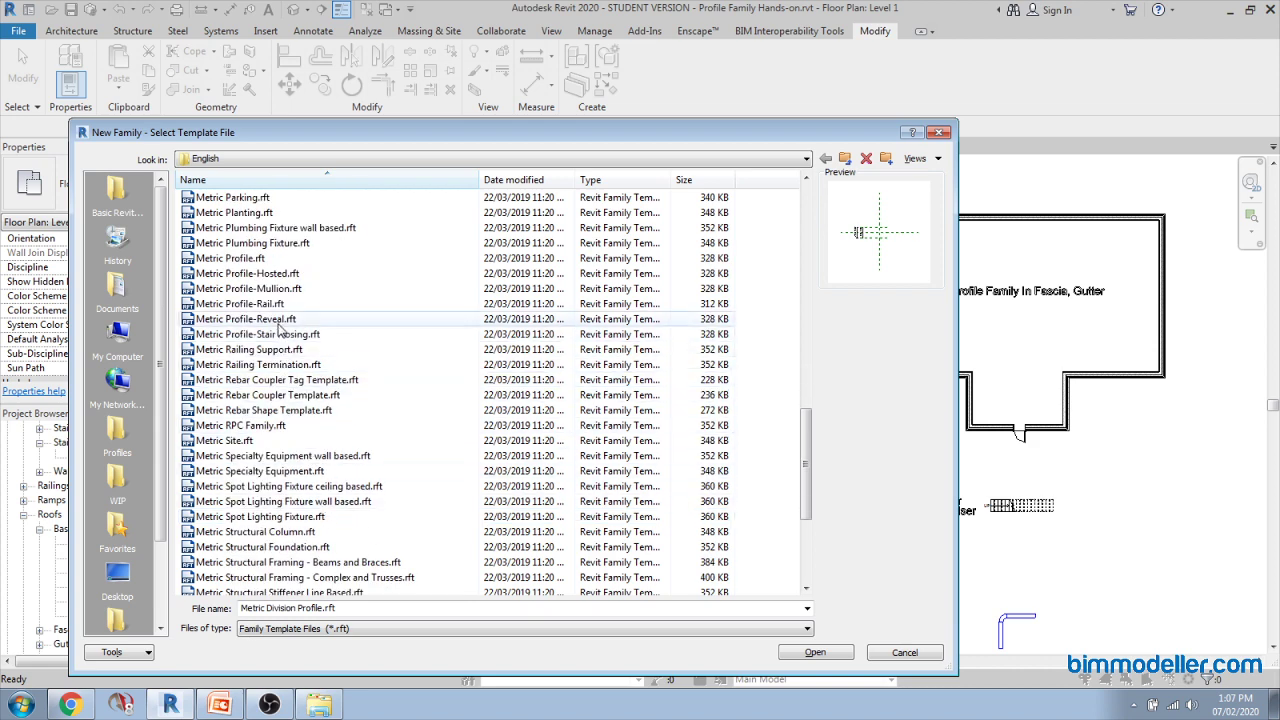
{"action": "scroll", "coordinate": [290, 328], "scroll_direction": "up", "scroll_amount": 1}
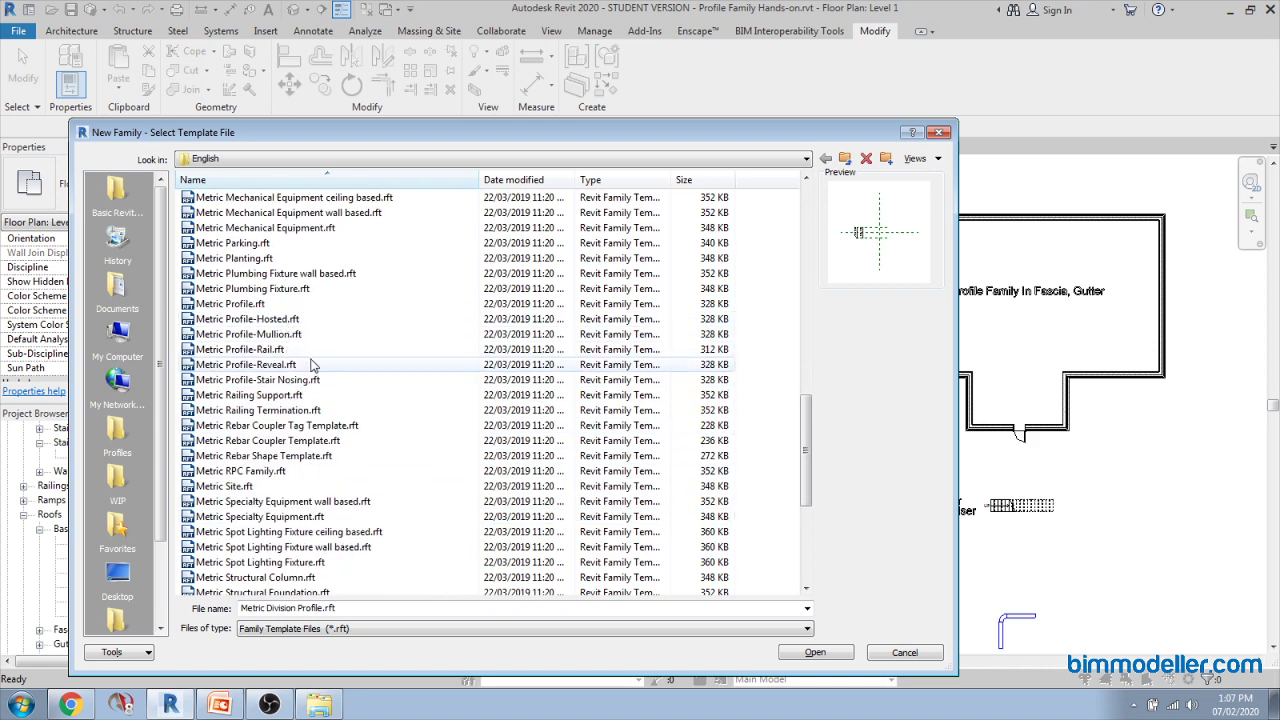
{"action": "left_click", "coordinate": [286, 305]}
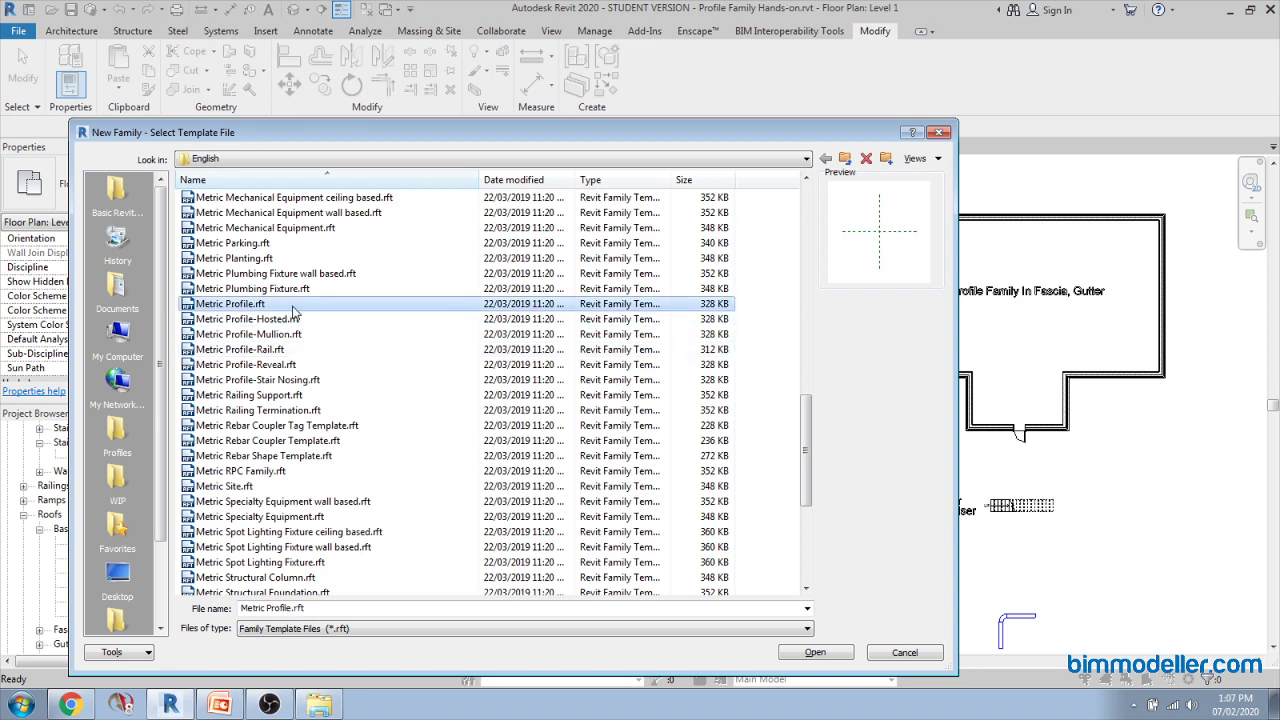
{"action": "scroll", "coordinate": [293, 312], "scroll_direction": "up", "scroll_amount": 6}
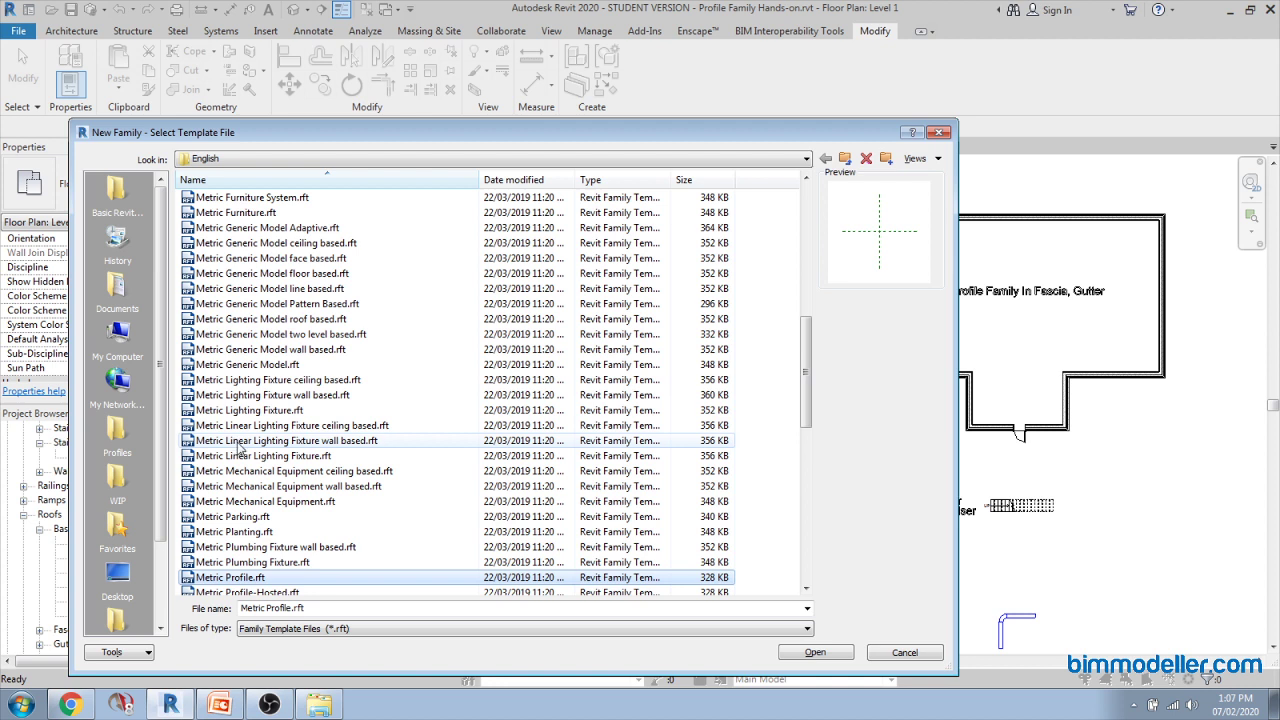
{"action": "scroll", "coordinate": [255, 490], "scroll_direction": "down", "scroll_amount": 1}
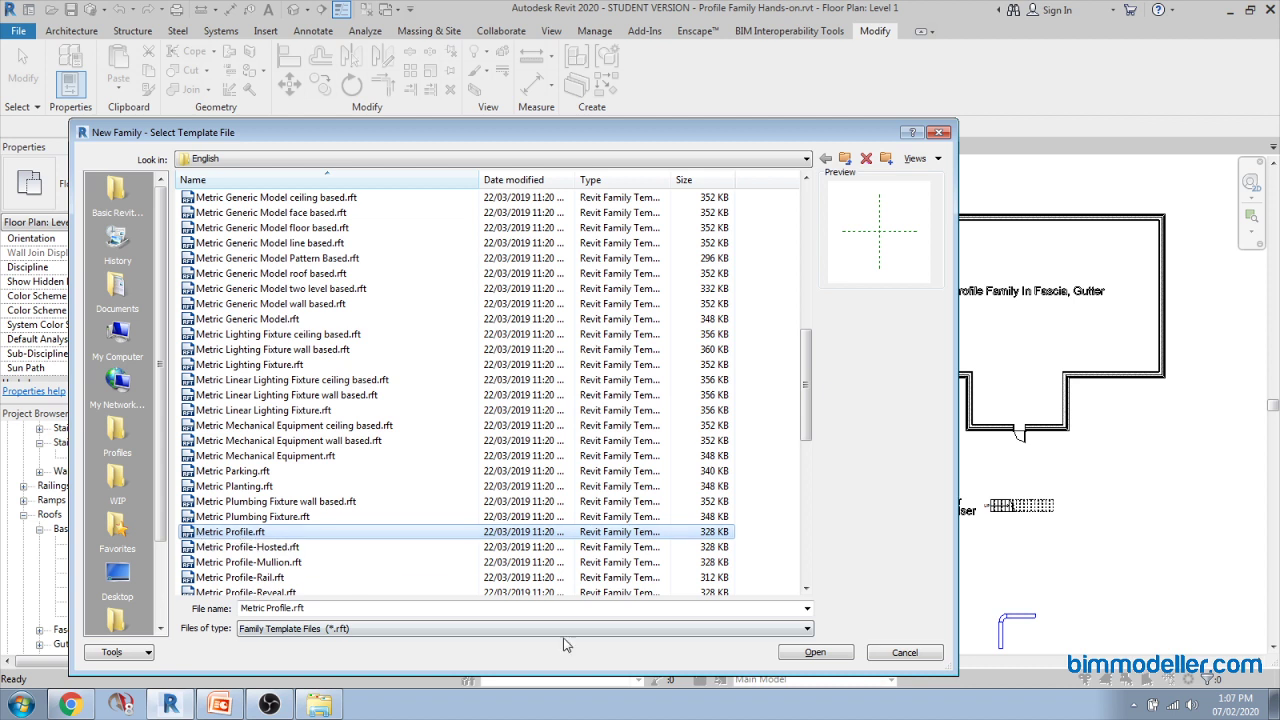
{"action": "scroll", "coordinate": [371, 540], "scroll_direction": "down", "scroll_amount": 2}
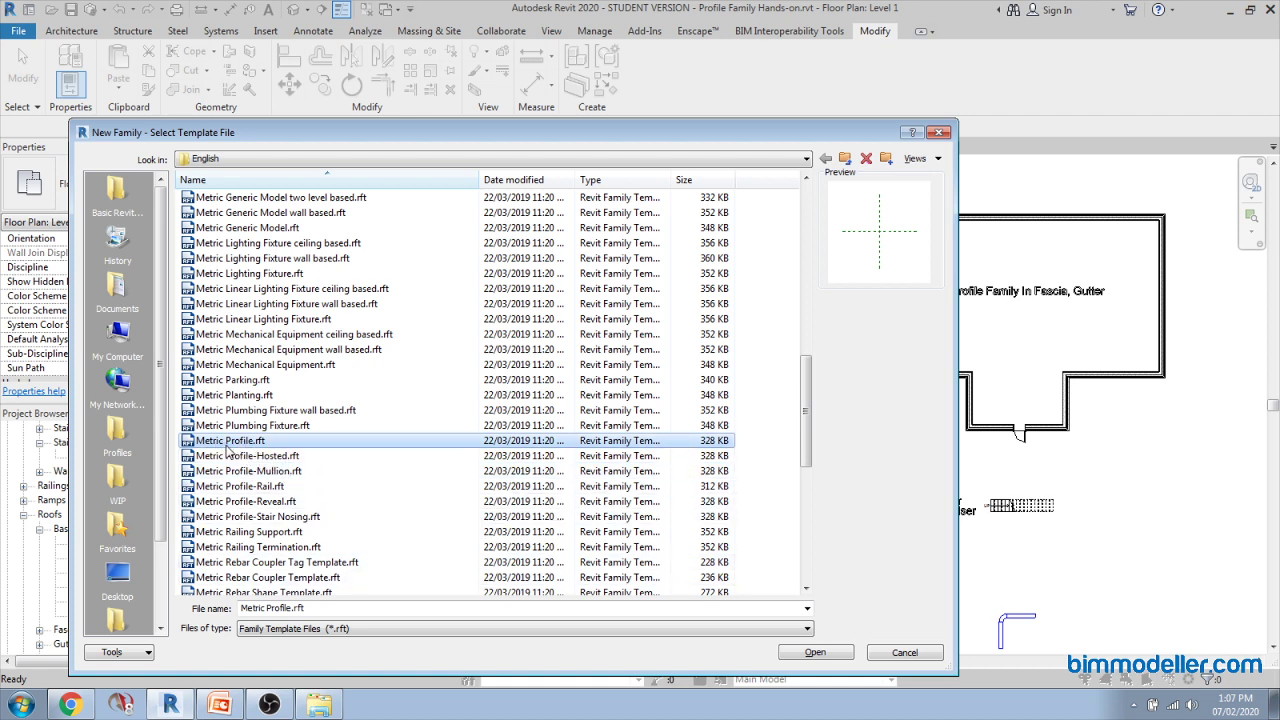
Step: Create Family2 from Metric Profile.rft, inspect its two reference planes, and open Family Category and Parameters
{"action": "left_click", "coordinate": [814, 652]}
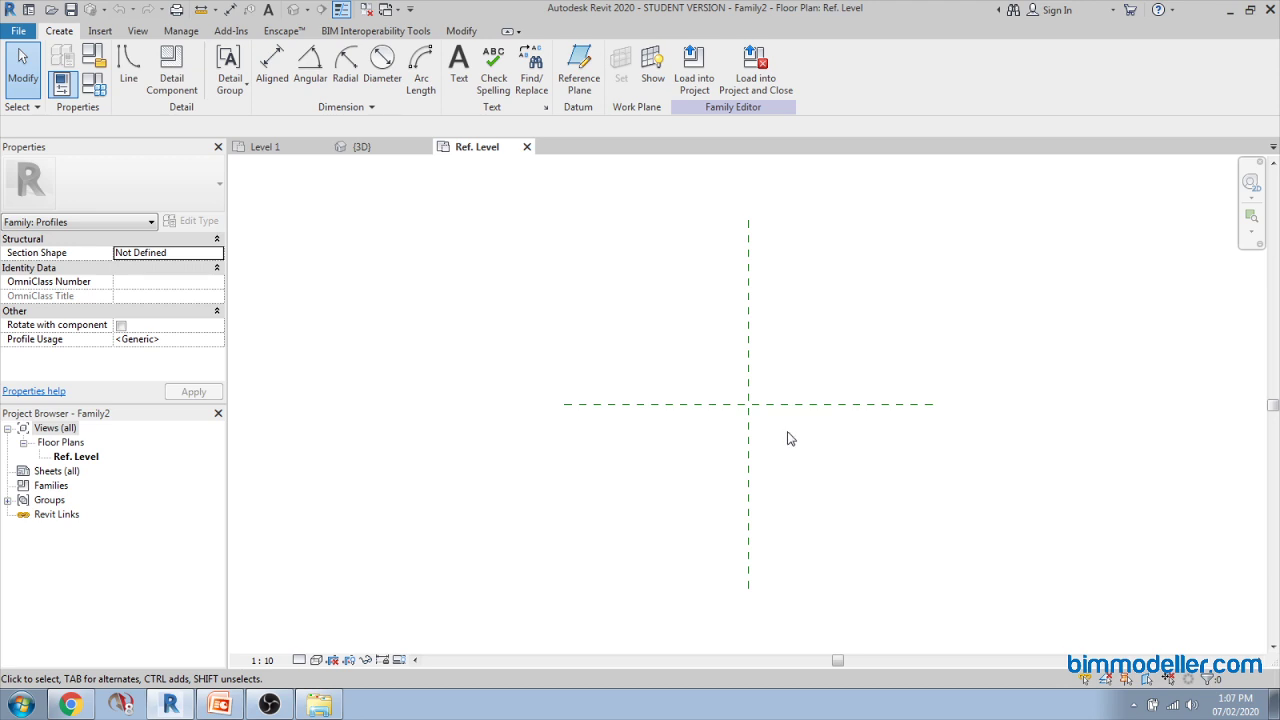
{"action": "left_click_drag", "start_coordinate": [787, 438], "coordinate": [696, 385]}
{"action": "left_click", "coordinate": [781, 451]}
{"action": "left_click_drag", "start_coordinate": [777, 442], "coordinate": [728, 404]}
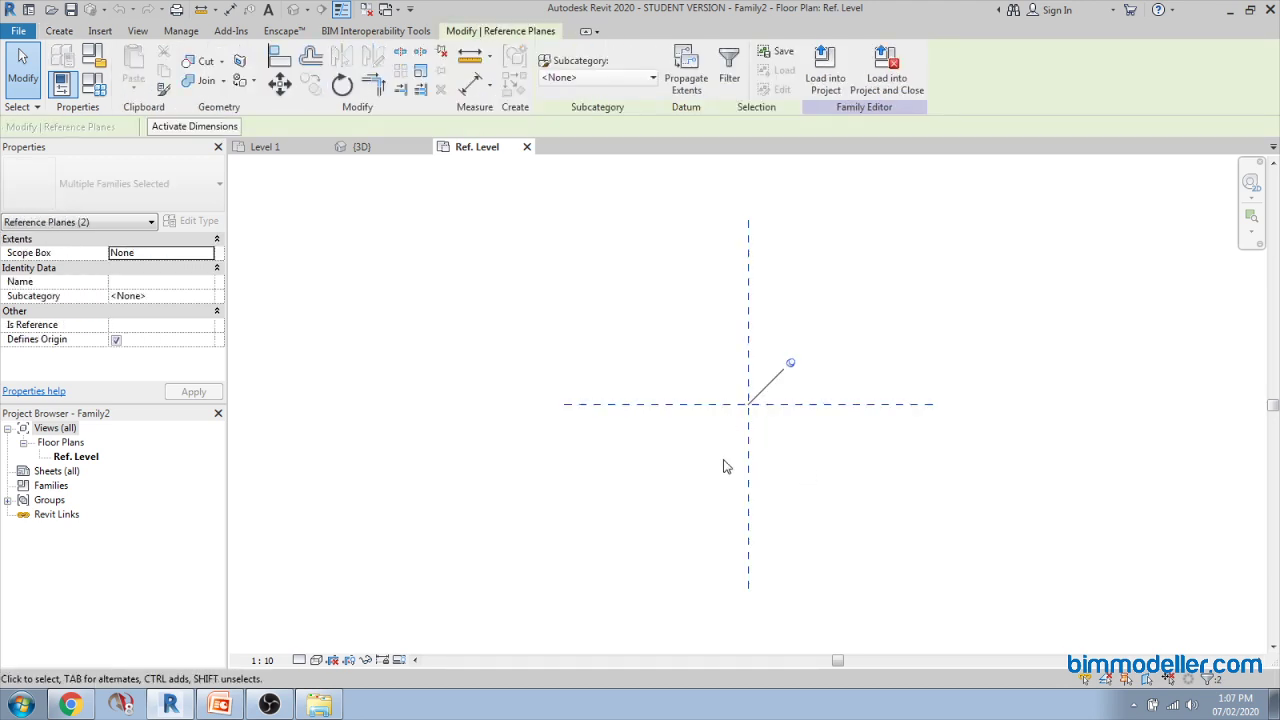
{"action": "left_click", "coordinate": [628, 457]}
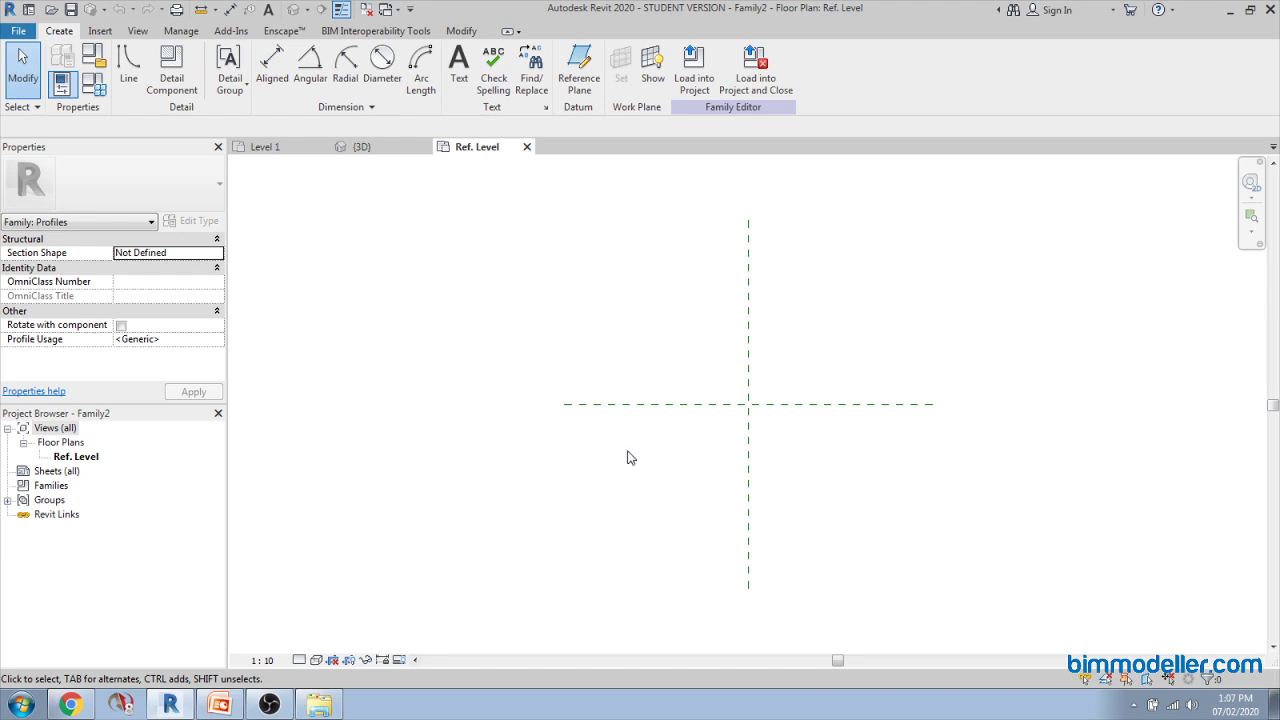
{"action": "left_click", "coordinate": [95, 57]}
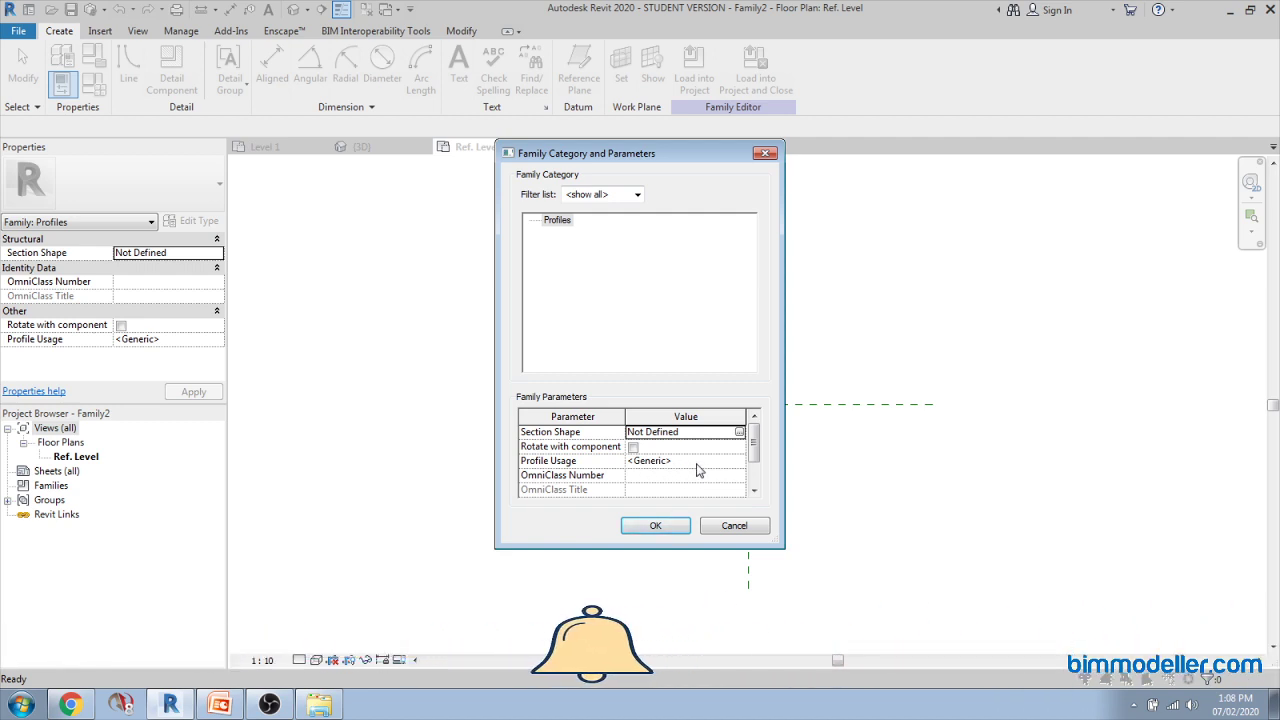
Step: Keep Profile Usage as <Generic> and confirm the Family Category and Parameters dialog
{"action": "left_click", "coordinate": [737, 460]}
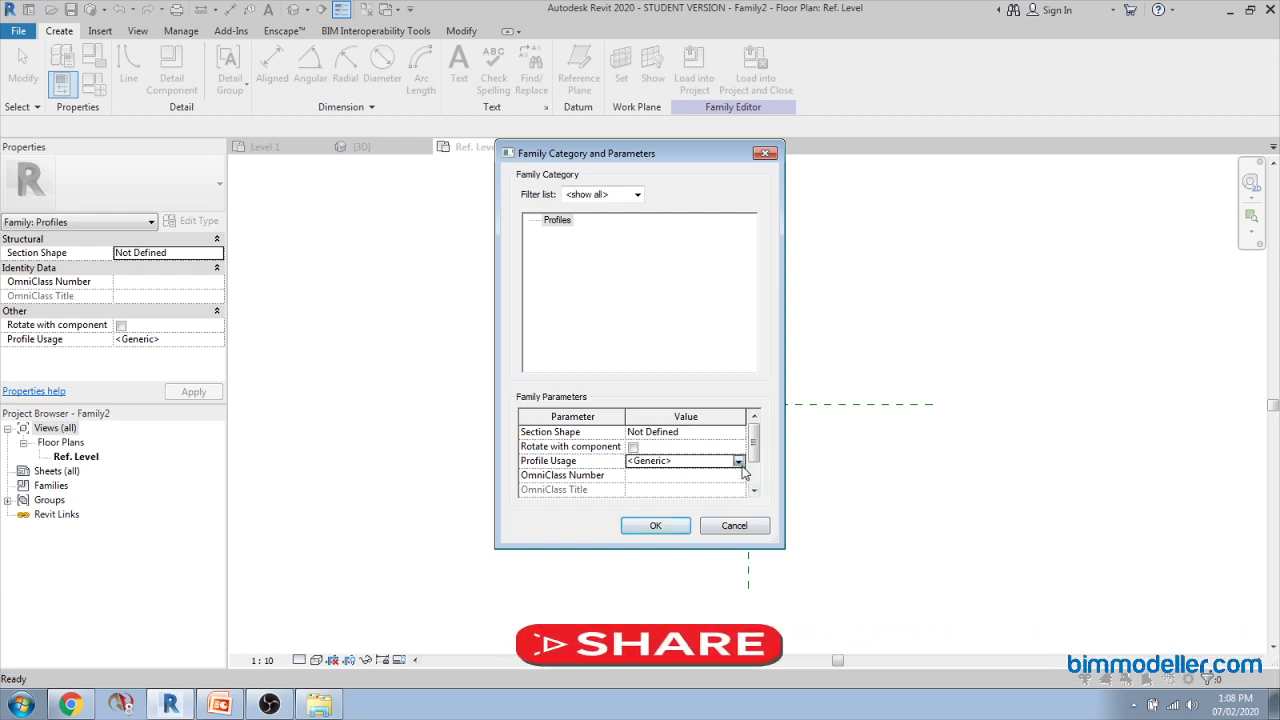
{"action": "left_click", "coordinate": [739, 462]}
{"action": "scroll", "coordinate": [660, 505], "scroll_direction": "down", "scroll_amount": 3}
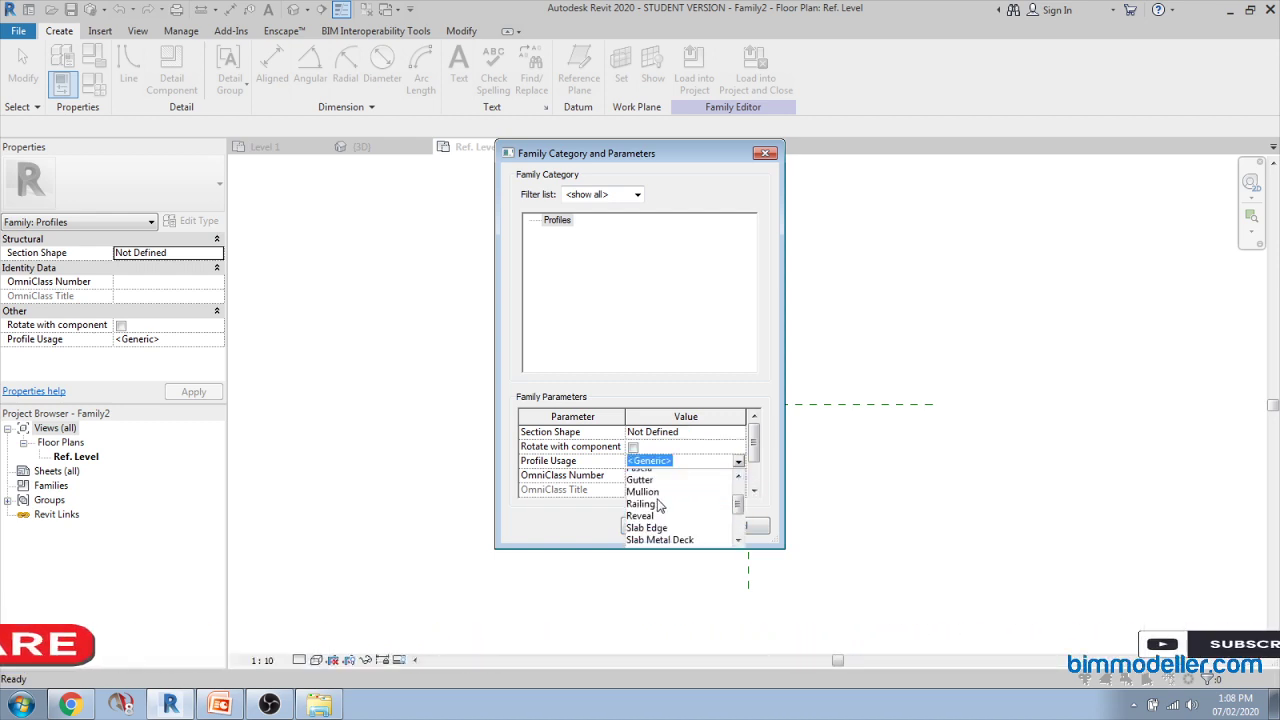
{"action": "scroll", "coordinate": [662, 512], "scroll_direction": "down", "scroll_amount": 1}
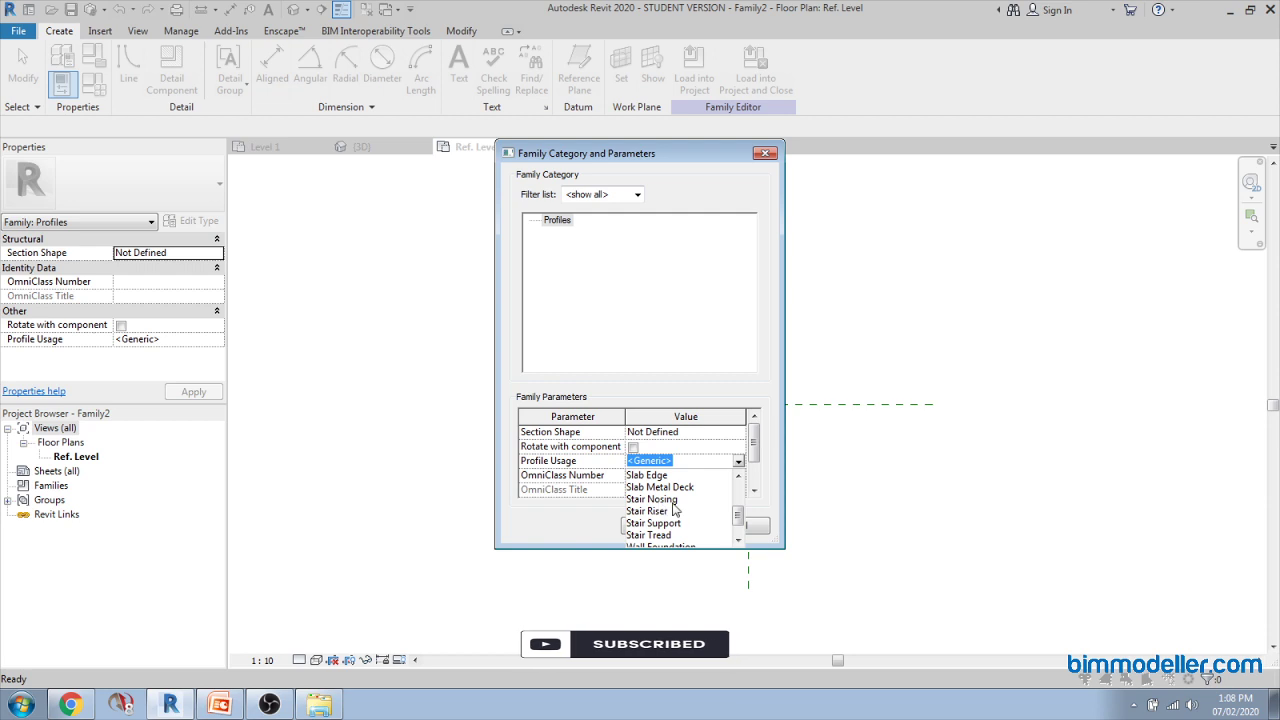
{"action": "scroll", "coordinate": [676, 508], "scroll_direction": "down", "scroll_amount": 1}
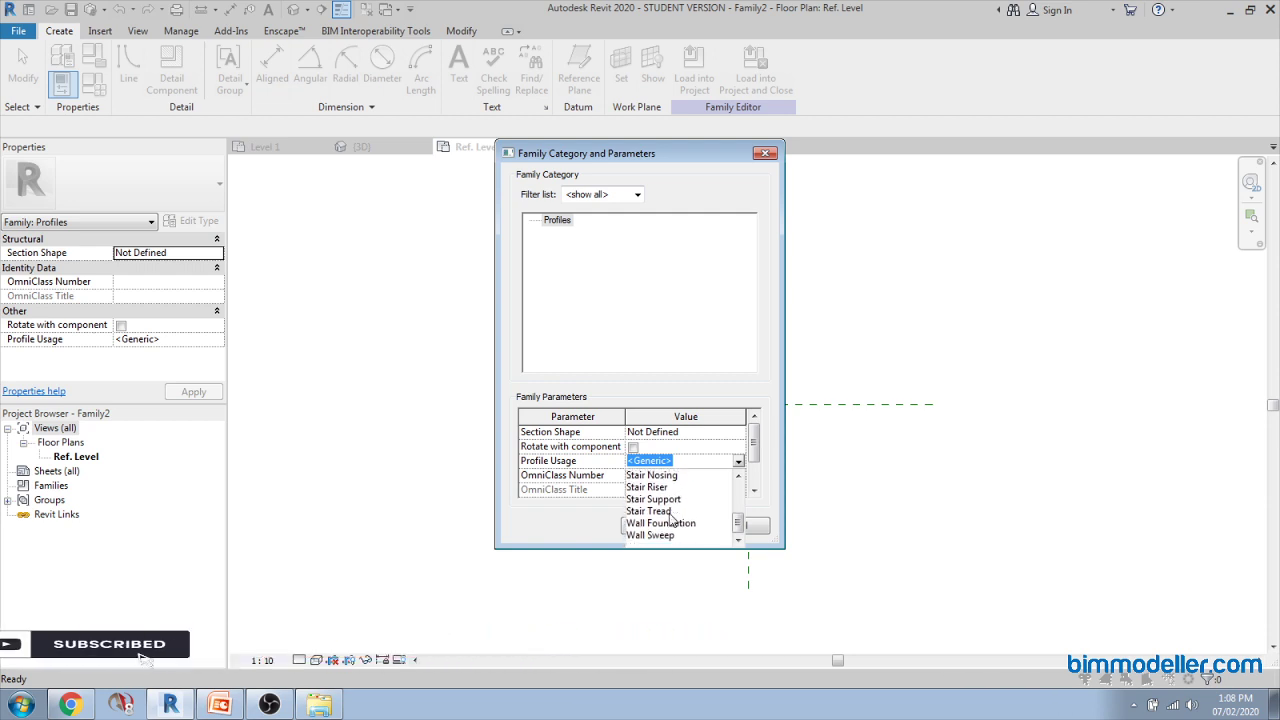
{"action": "left_click", "coordinate": [762, 500]}
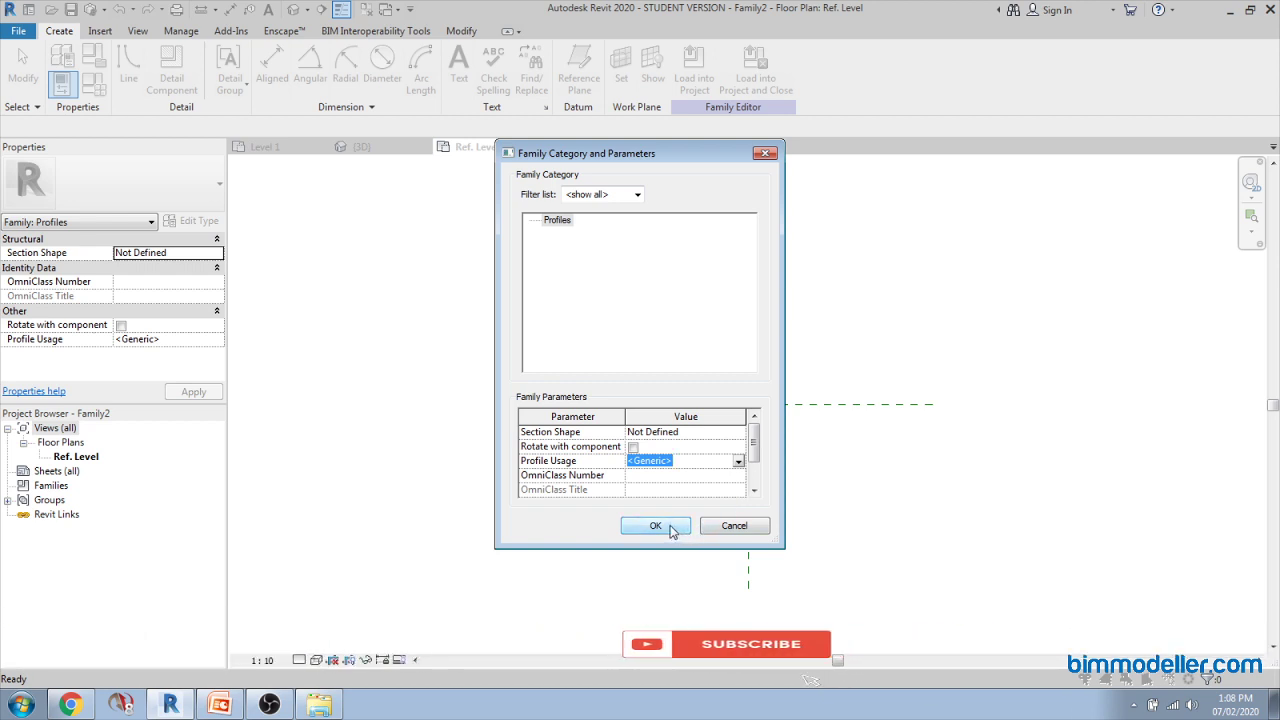
{"action": "left_click", "coordinate": [656, 526]}
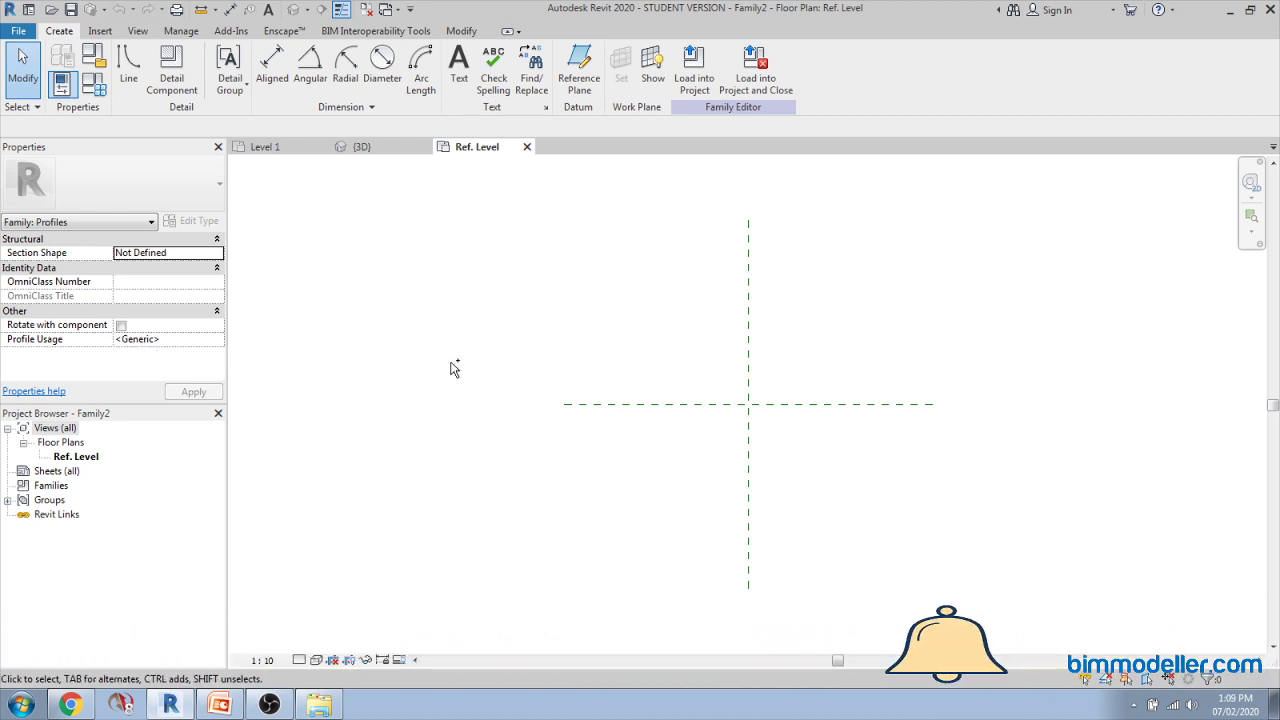
Step: Save the family as 'Generic Family.rfa' with the default save options
{"action": "key", "text": "ctrl+s"}
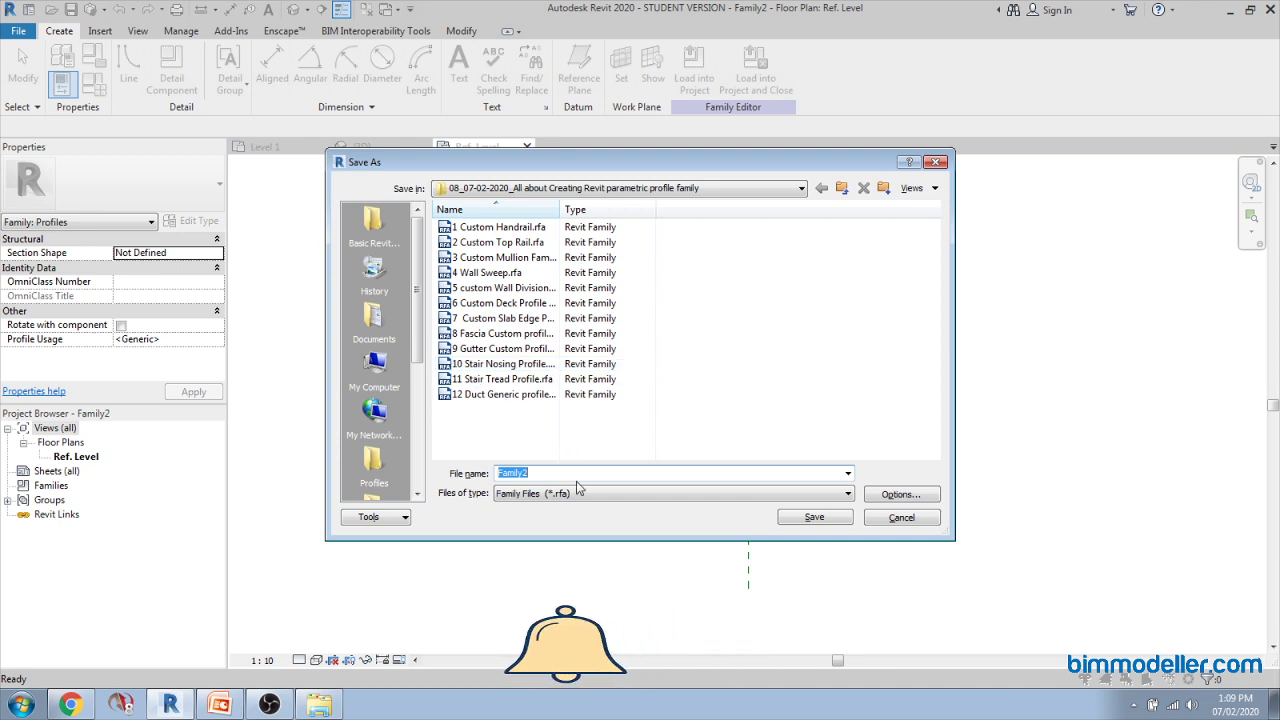
{"action": "type", "text": "Gende"}
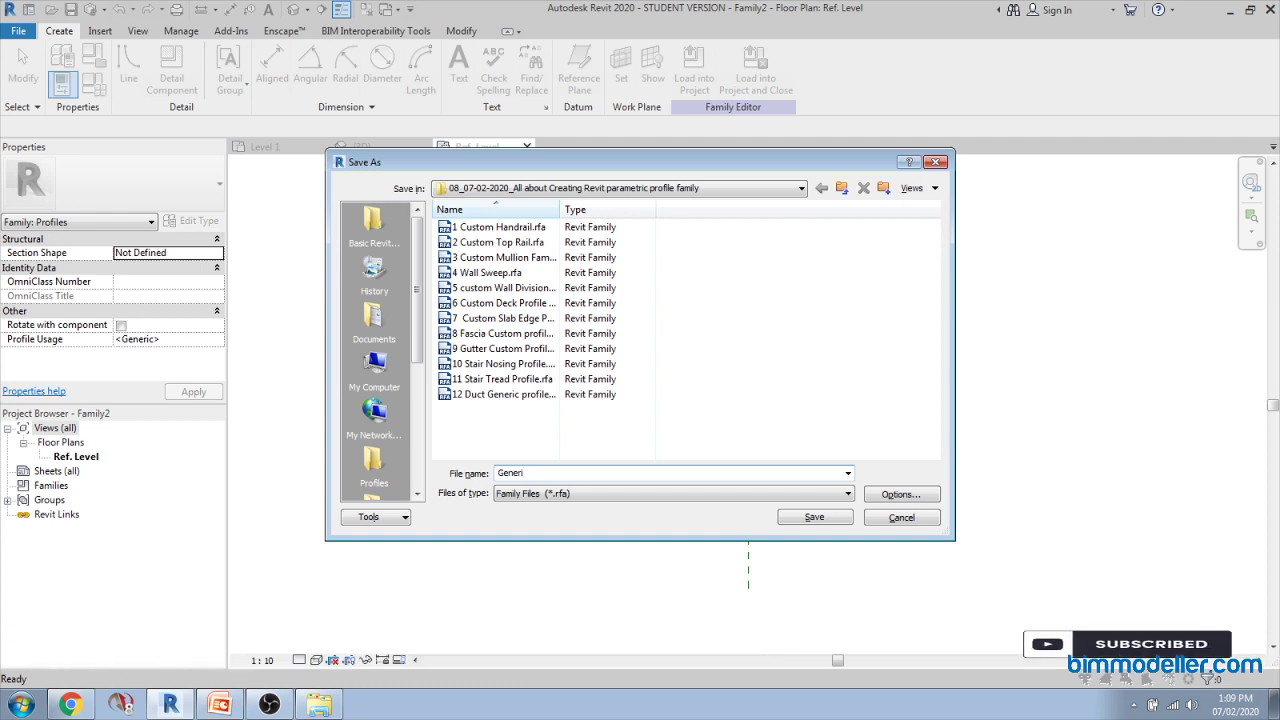
{"action": "type", "text": "ic Famil"}
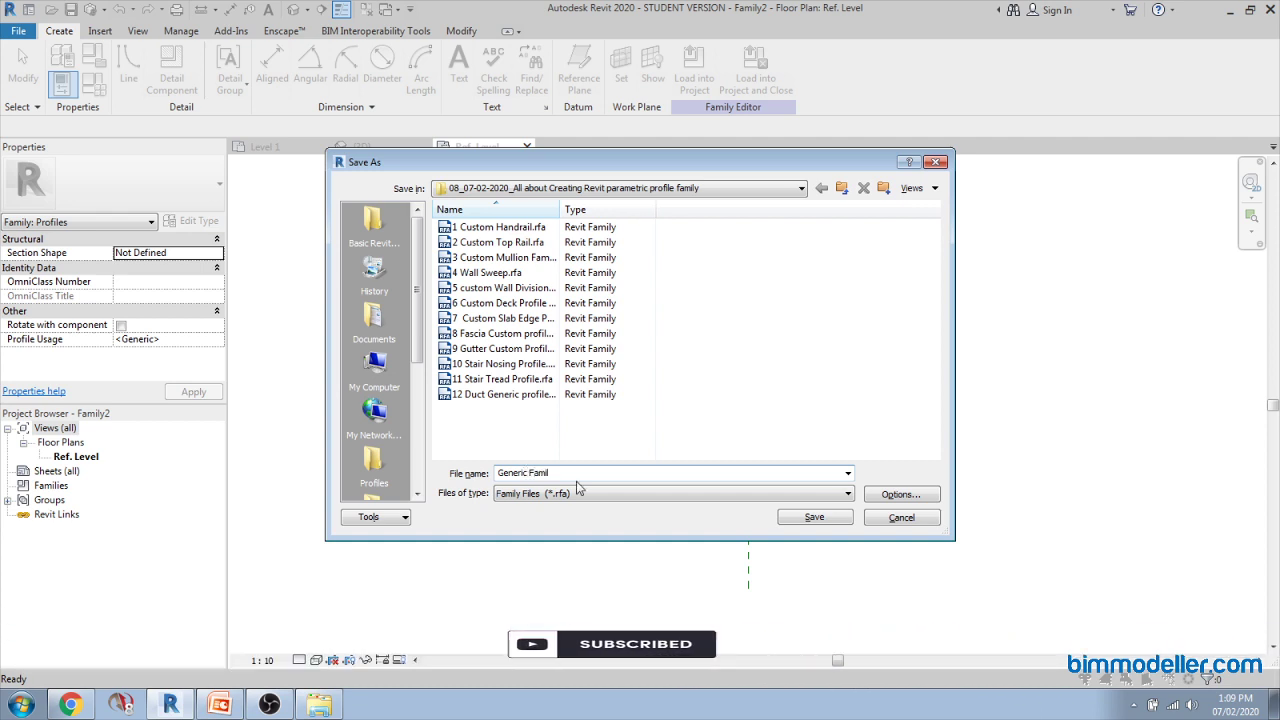
{"action": "type", "text": "y"}
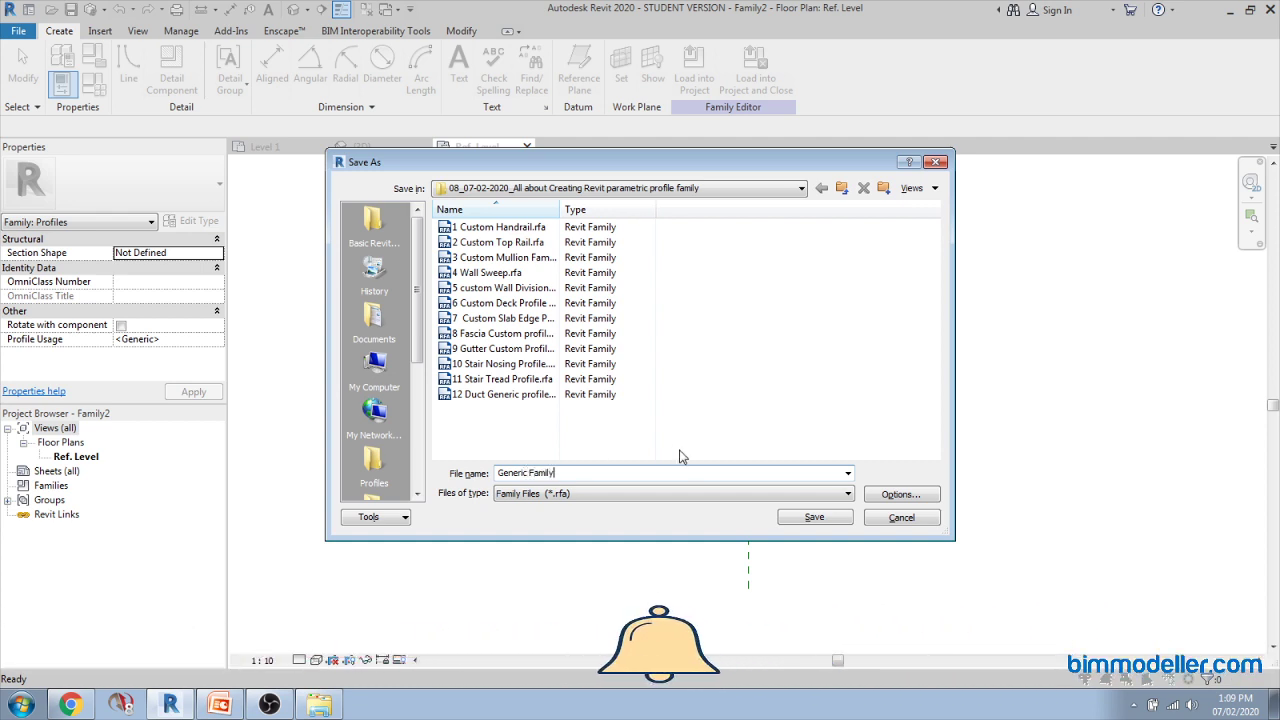
{"action": "left_click", "coordinate": [884, 495]}
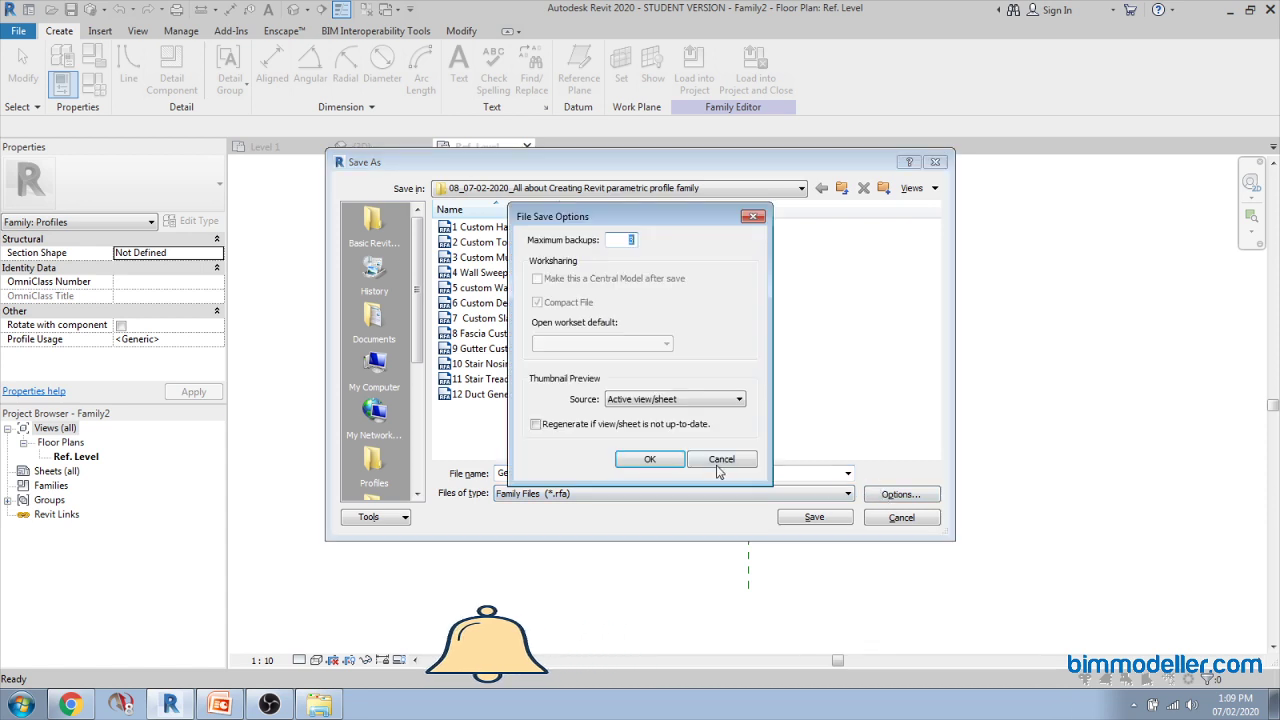
{"action": "left_click", "coordinate": [651, 458]}
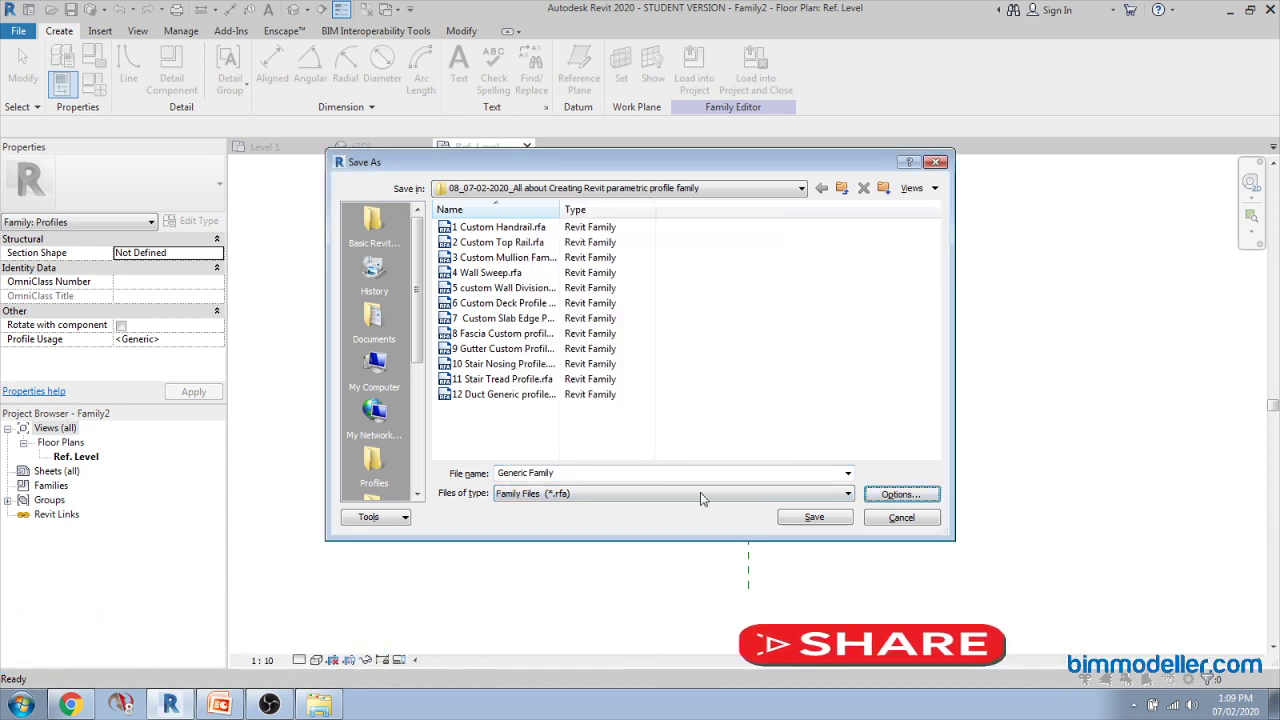
{"action": "left_click", "coordinate": [815, 518]}
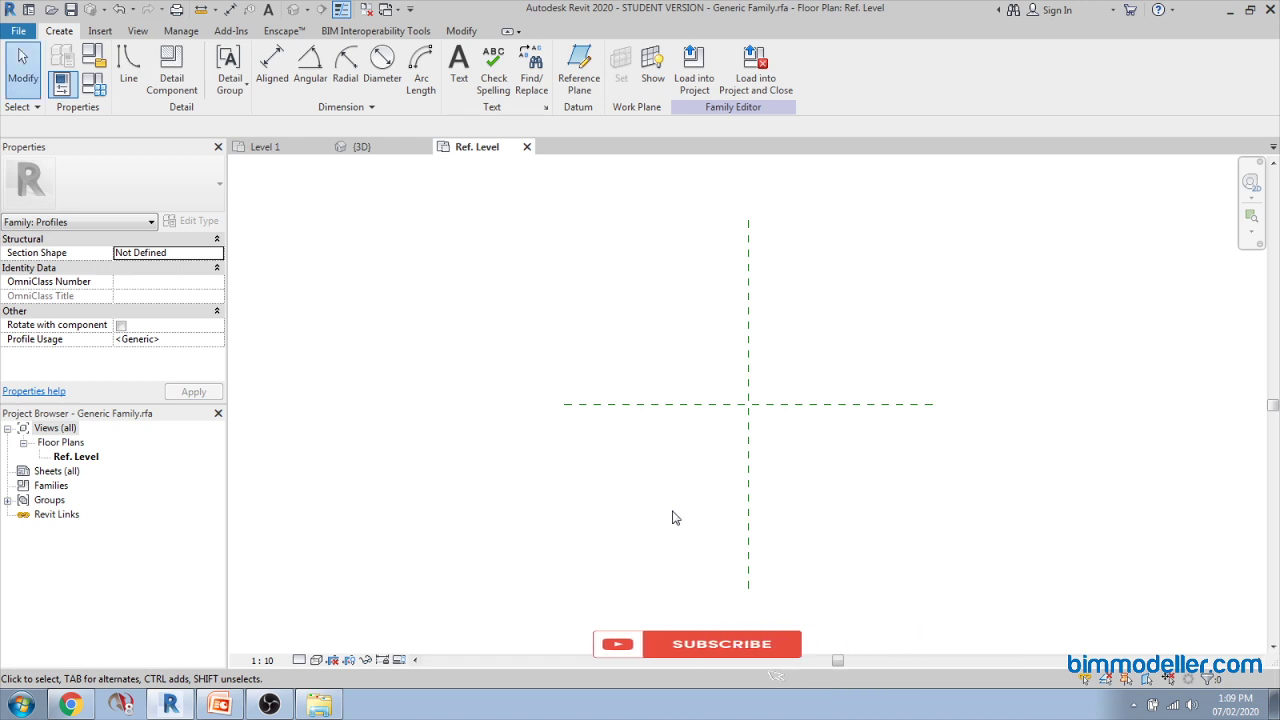
{"action": "middle_click_drag", "start_coordinate": [824, 421], "coordinate": [660, 477]}
{"action": "scroll", "coordinate": [731, 444], "scroll_direction": "up", "scroll_amount": 1}
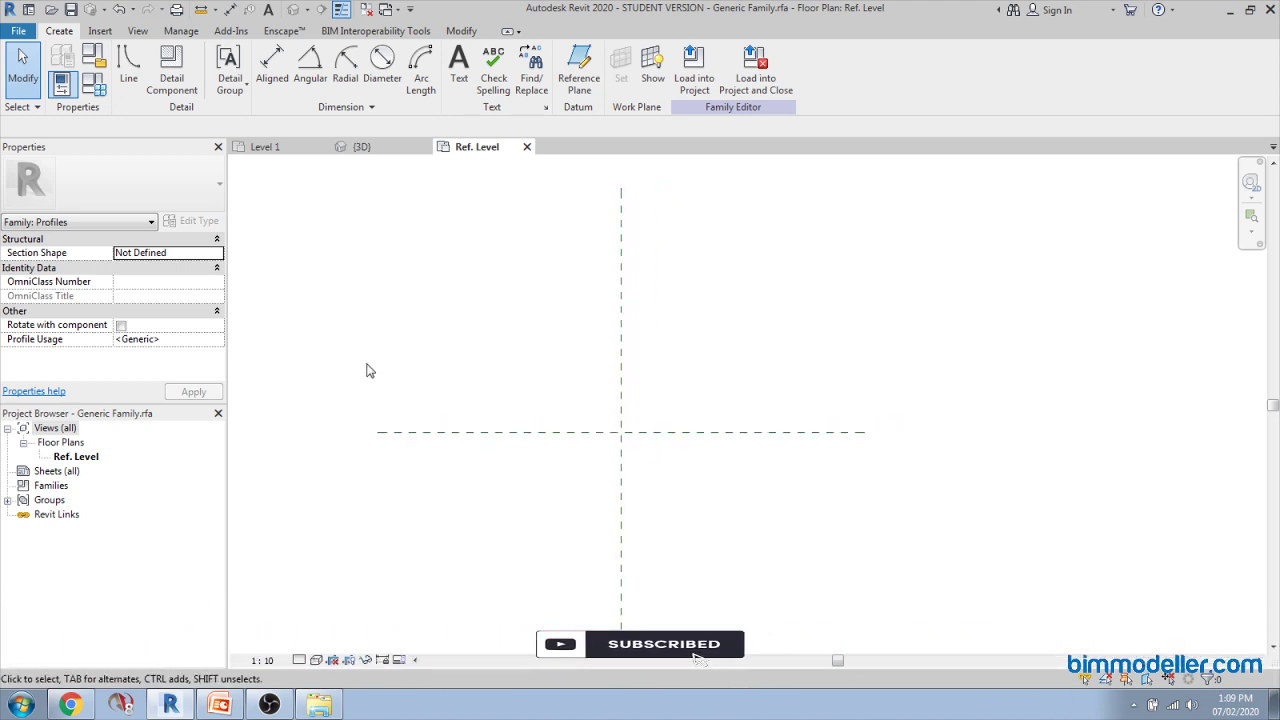
{"action": "middle_click_drag", "start_coordinate": [483, 369], "coordinate": [497, 363]}
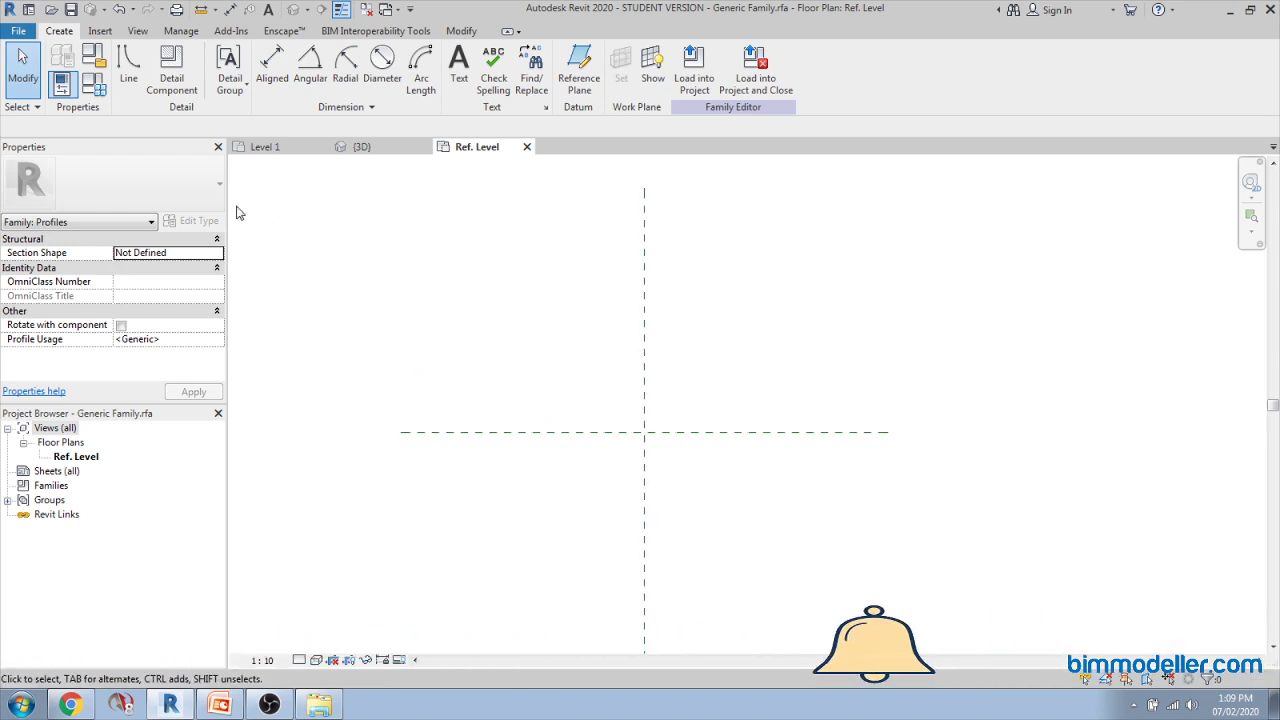
Step: Sketch a 260 by 180 rectangle with the Line > Rectangle tool
{"action": "left_click", "coordinate": [129, 73]}
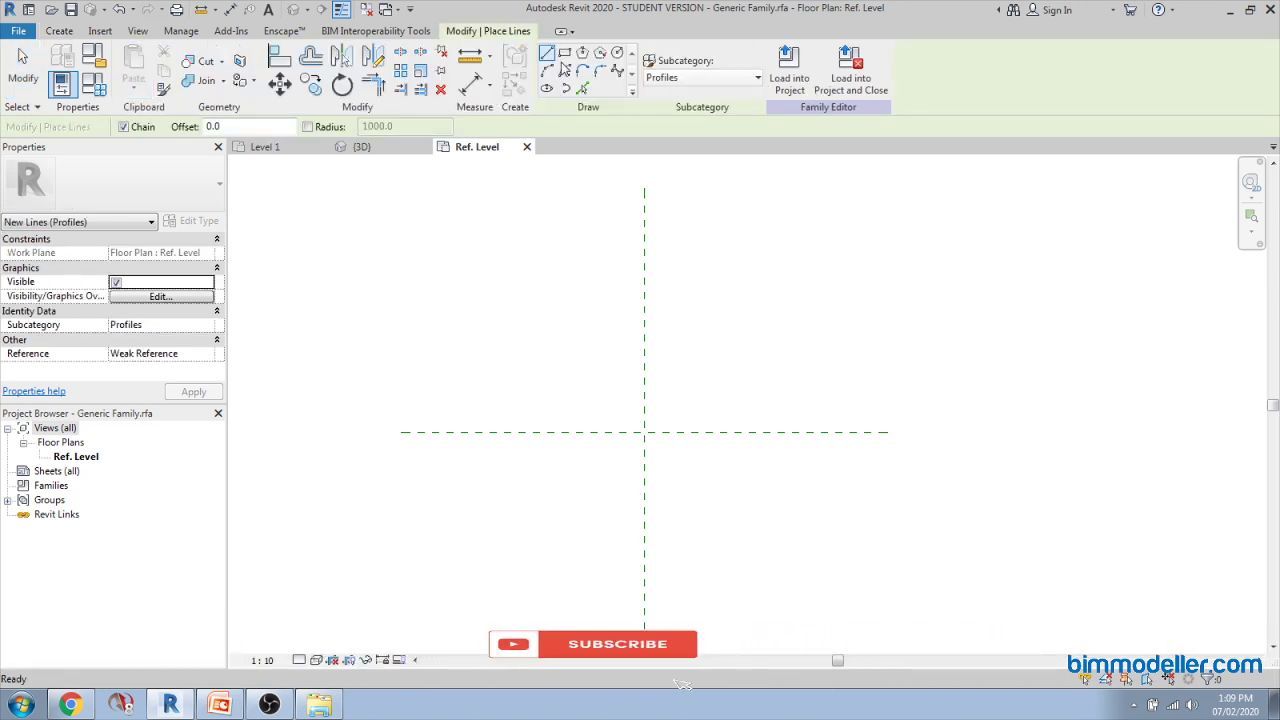
{"action": "left_click", "coordinate": [565, 52]}
{"action": "left_click", "coordinate": [555, 318]}
{"action": "left_click", "coordinate": [660, 390]}
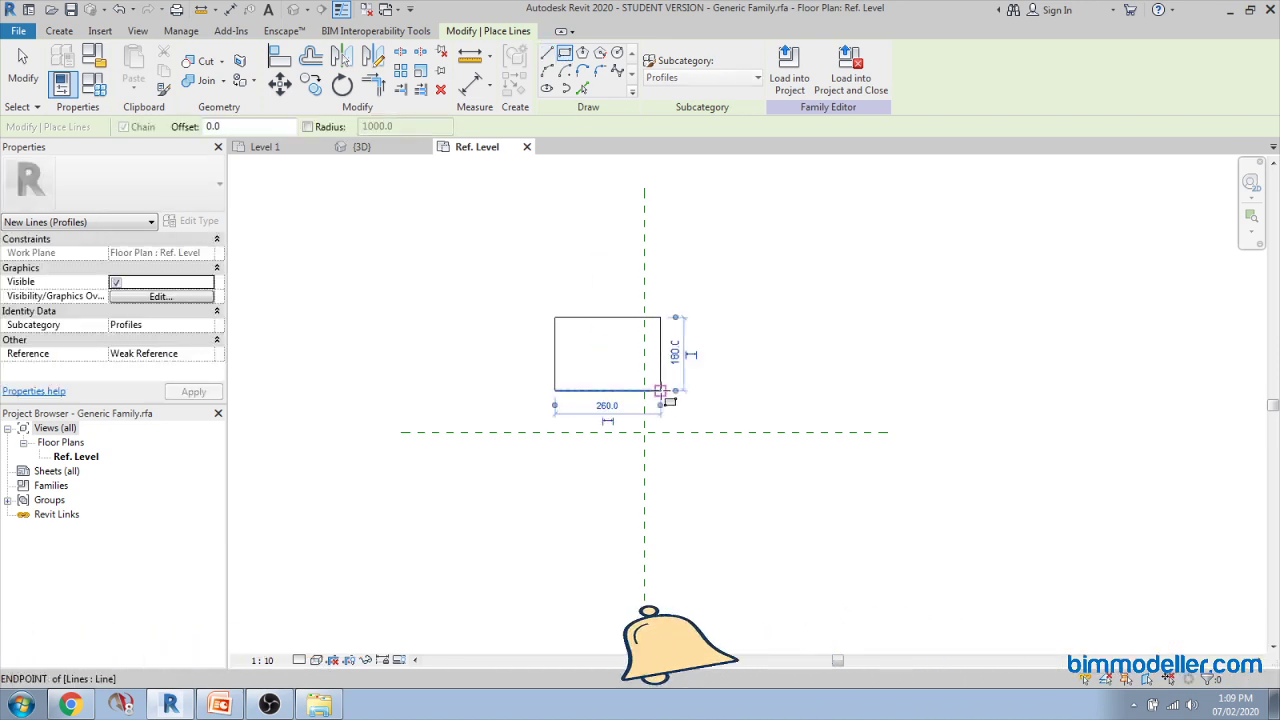
Step: Draw a test circle of radius 140 beside the rectangle, then delete it
{"action": "left_click", "coordinate": [617, 52]}
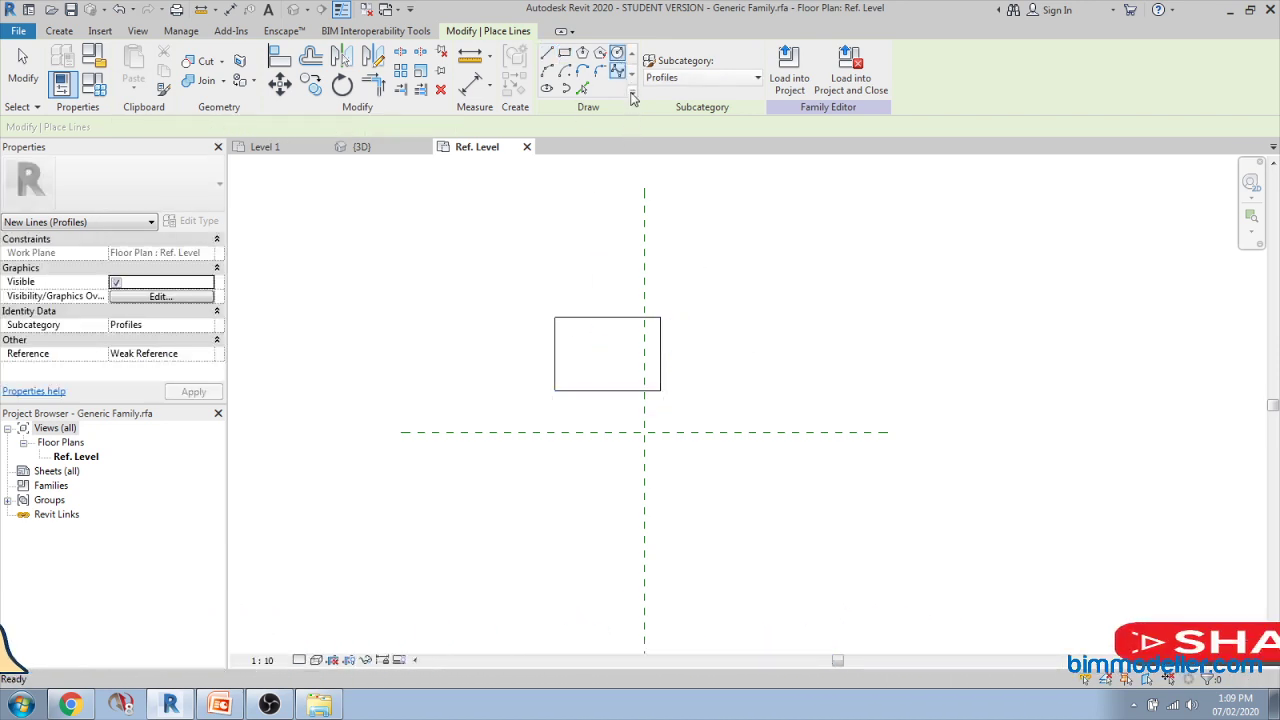
{"action": "left_click", "coordinate": [770, 347]}
{"action": "left_click", "coordinate": [818, 372]}
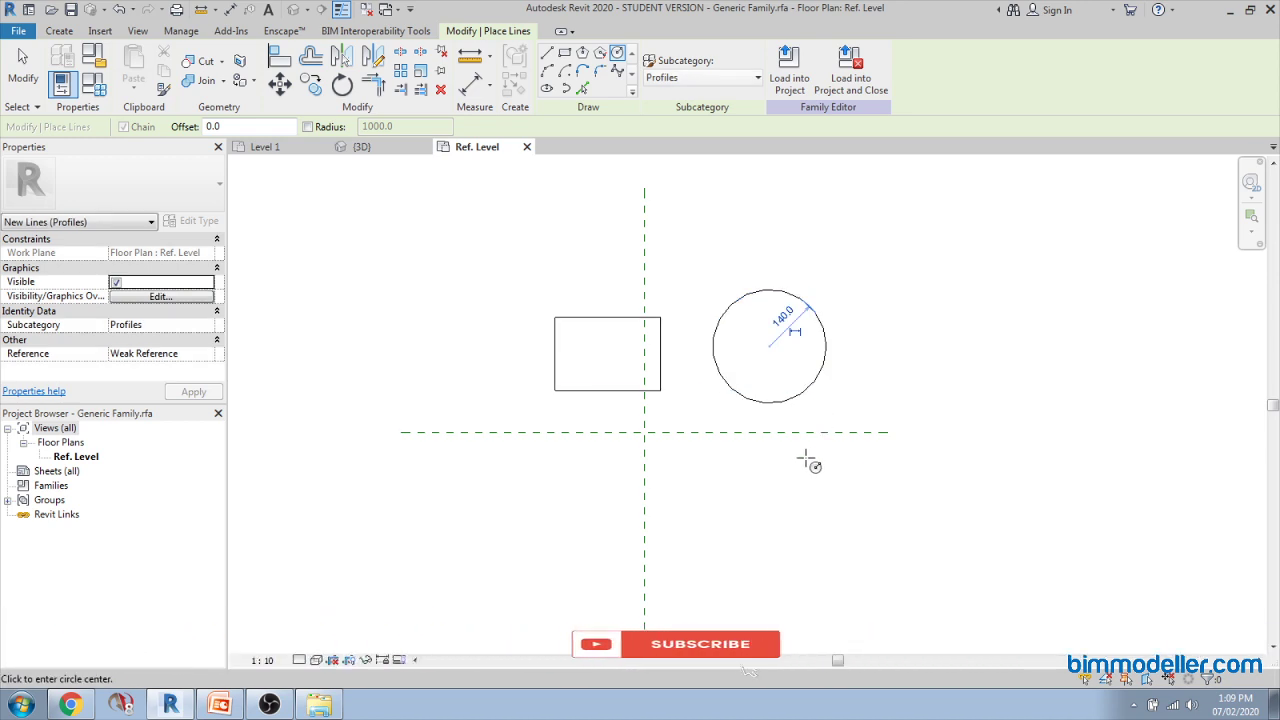
{"action": "key", "text": "Escape"}
{"action": "key", "text": "Escape"}
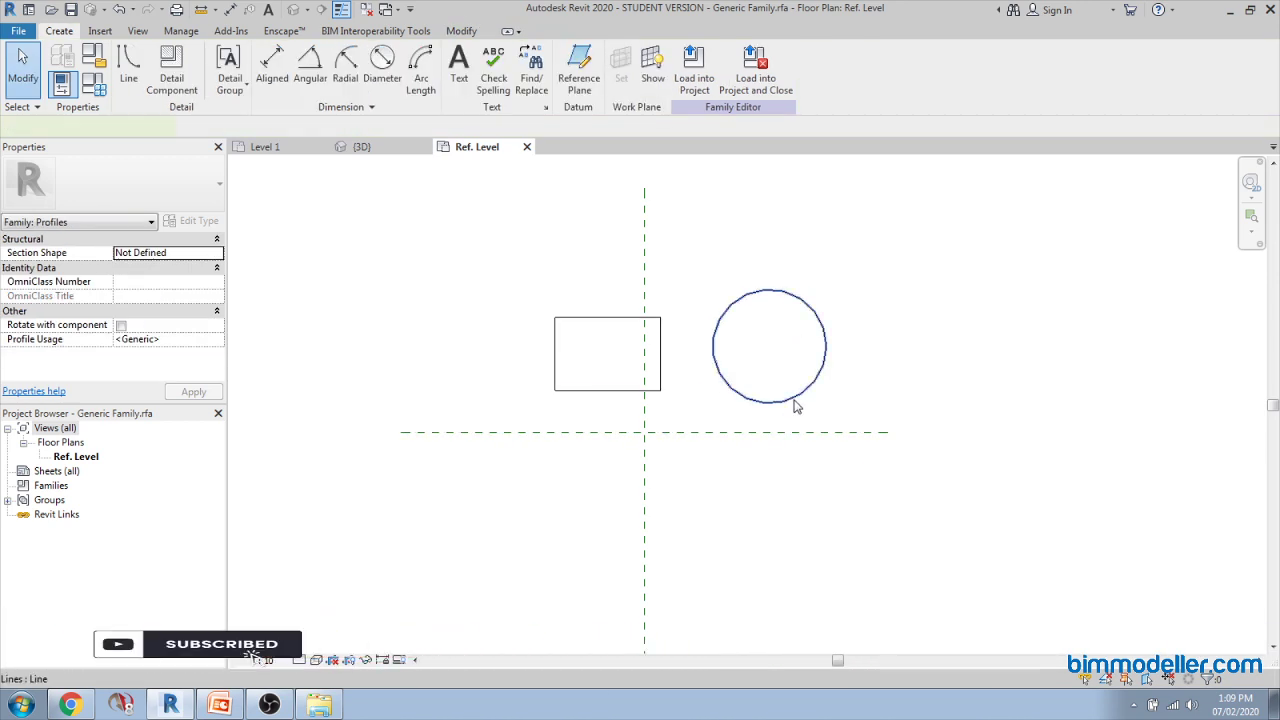
{"action": "left_click", "coordinate": [795, 400]}
{"action": "key", "text": "Delete"}
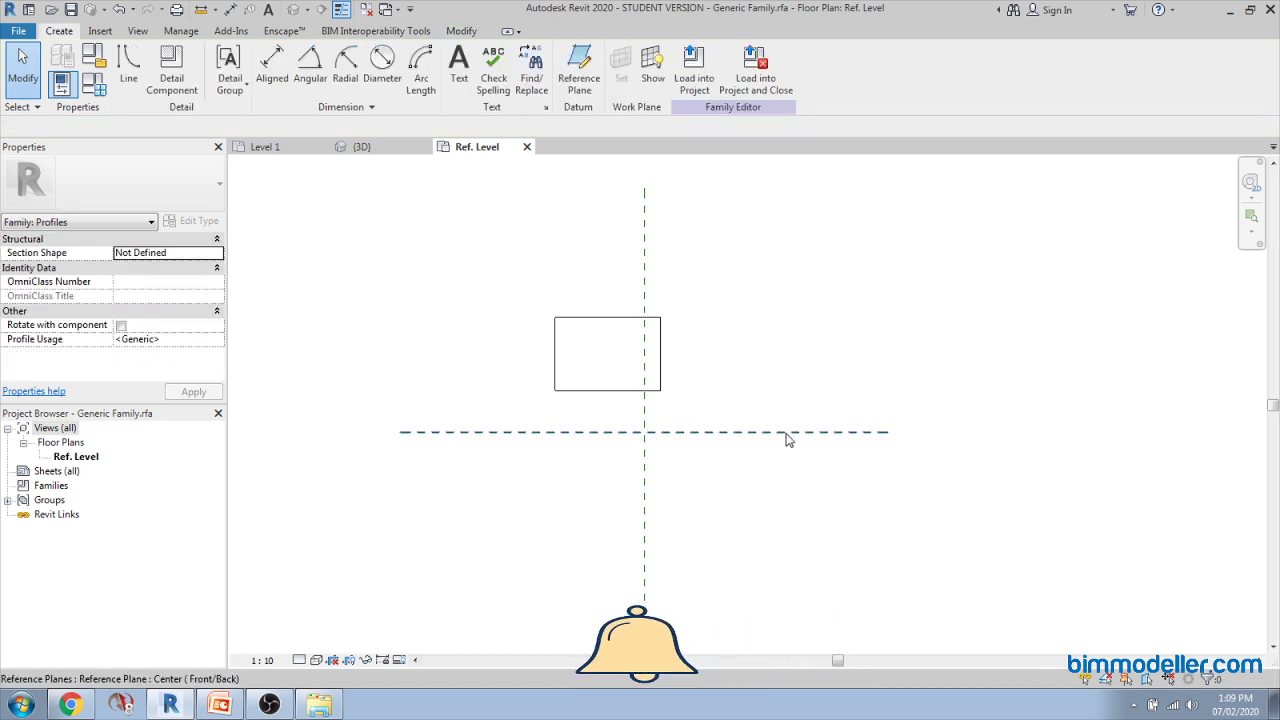
Step: Chain-select the rectangle and move it onto the reference-plane intersection
{"action": "key", "text": "Tab"}
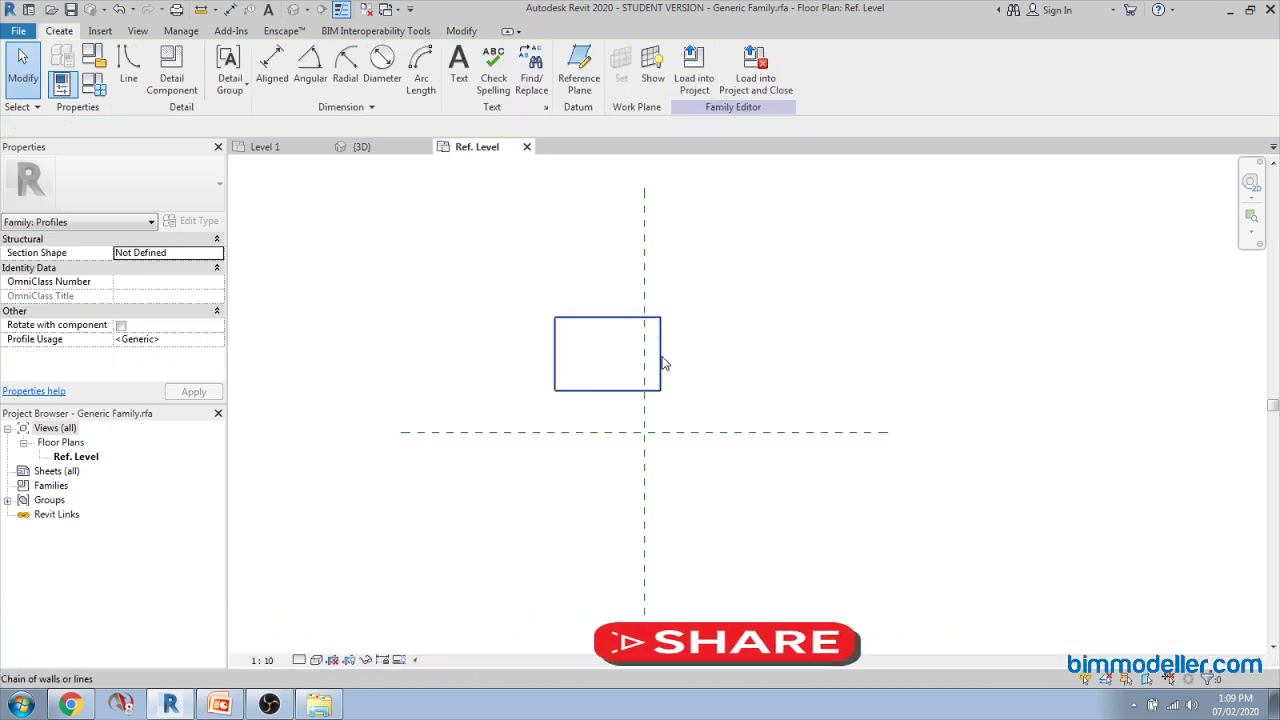
{"action": "left_click", "coordinate": [663, 363]}
{"action": "left_click_drag", "start_coordinate": [663, 363], "coordinate": [699, 442]}
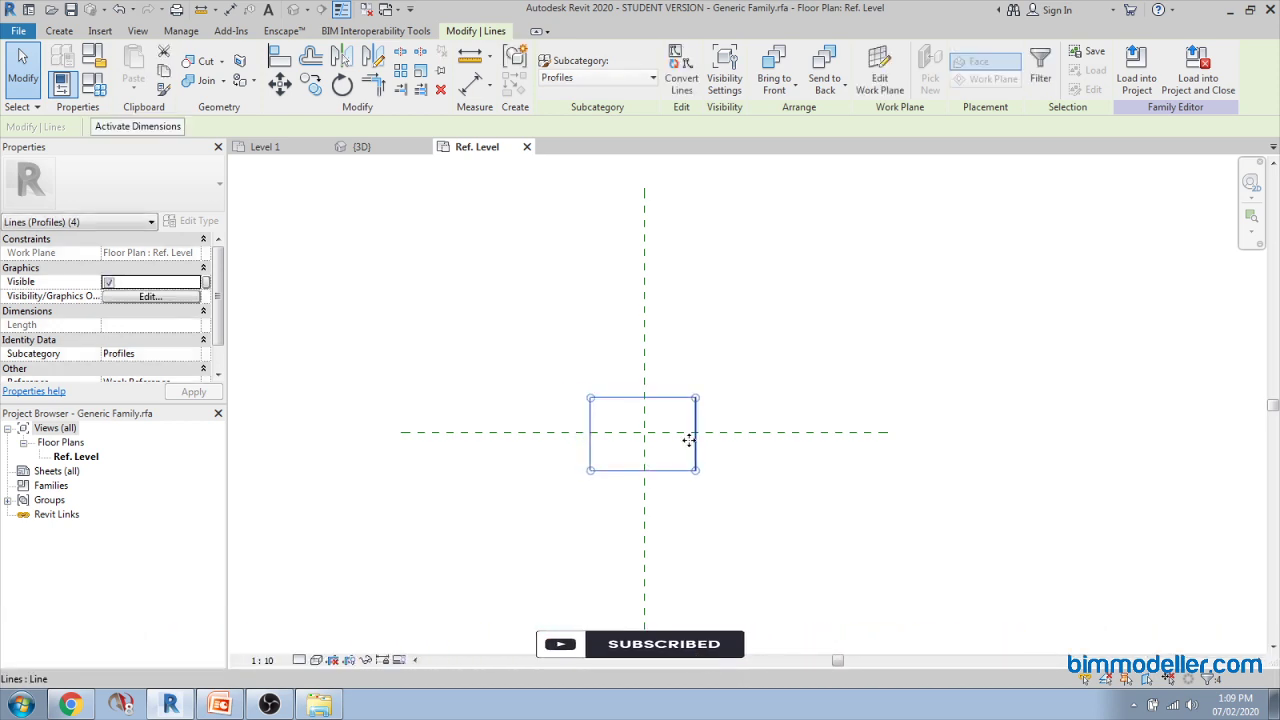
{"action": "scroll", "coordinate": [688, 440], "scroll_direction": "up", "scroll_amount": 2}
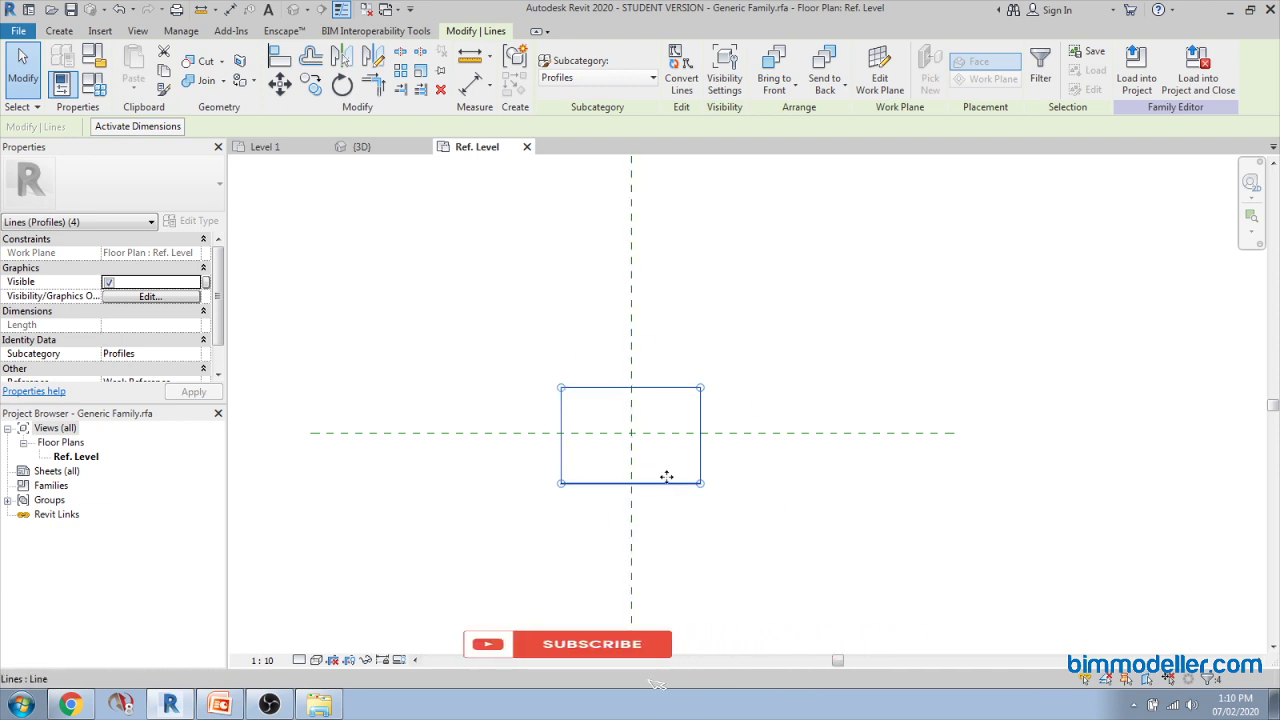
{"action": "scroll", "coordinate": [583, 405], "scroll_direction": "down", "scroll_amount": 2}
{"action": "scroll", "coordinate": [582, 434], "scroll_direction": "up", "scroll_amount": 1}
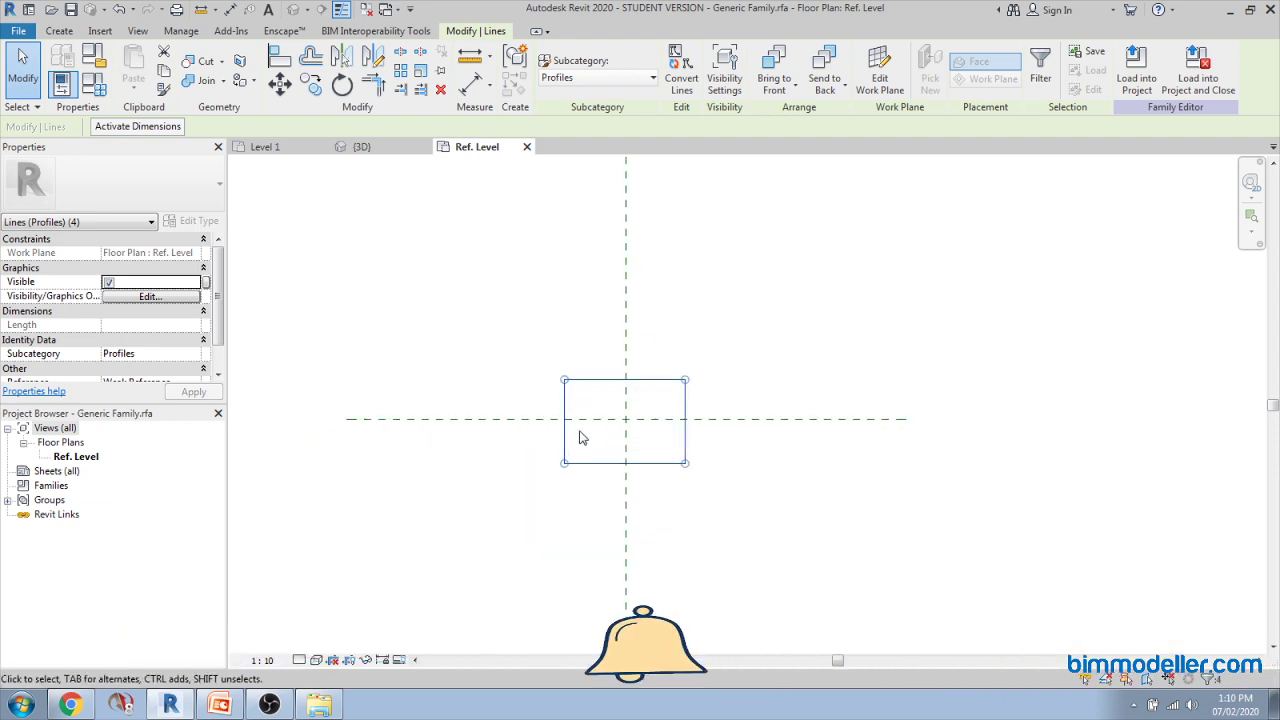
{"action": "left_click", "coordinate": [675, 573]}
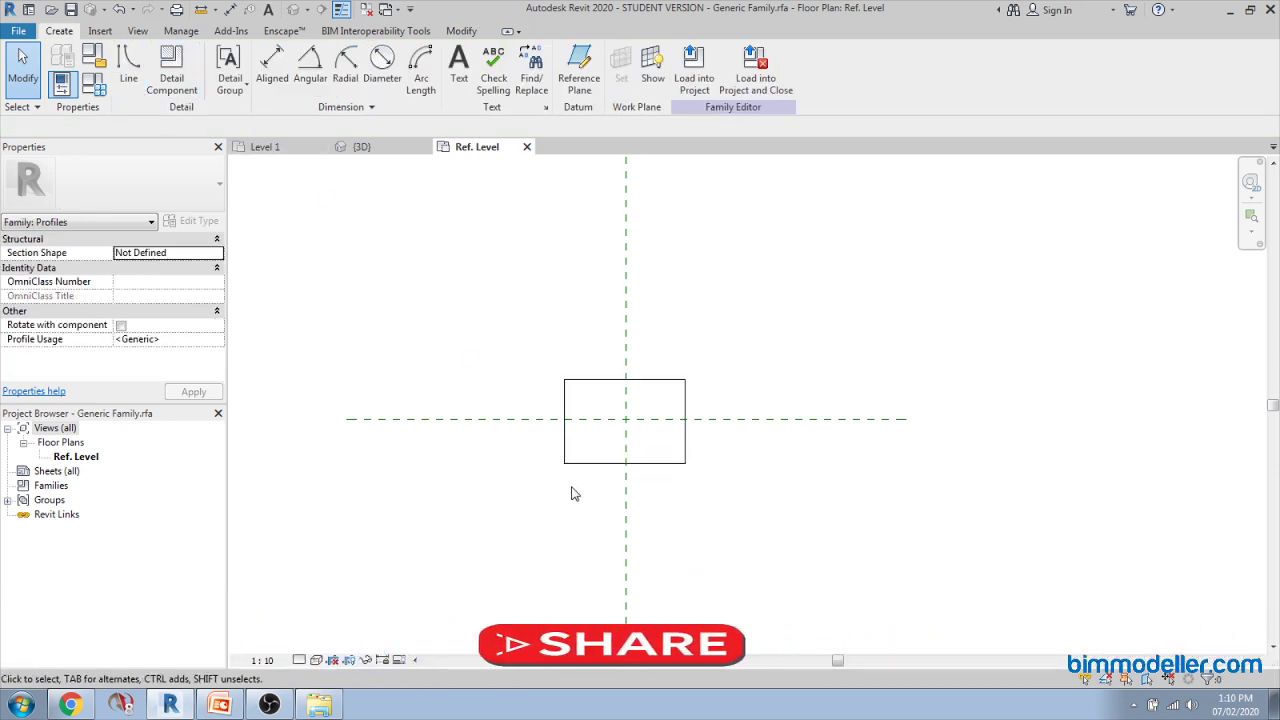
{"action": "scroll", "coordinate": [574, 491], "scroll_direction": "up", "scroll_amount": 1}
Step: Start and cancel an aligned dimension (DI), then reselect and release the rectangle
{"action": "key", "text": "d"}
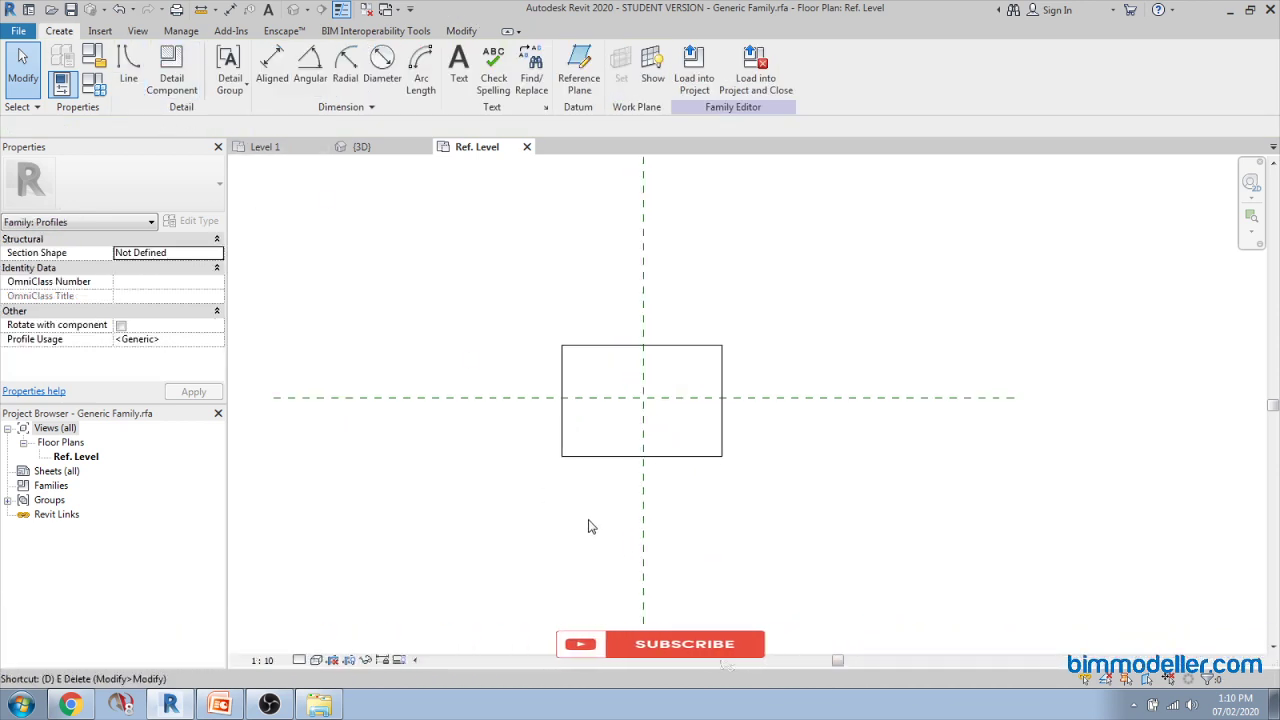
{"action": "key", "text": "i"}
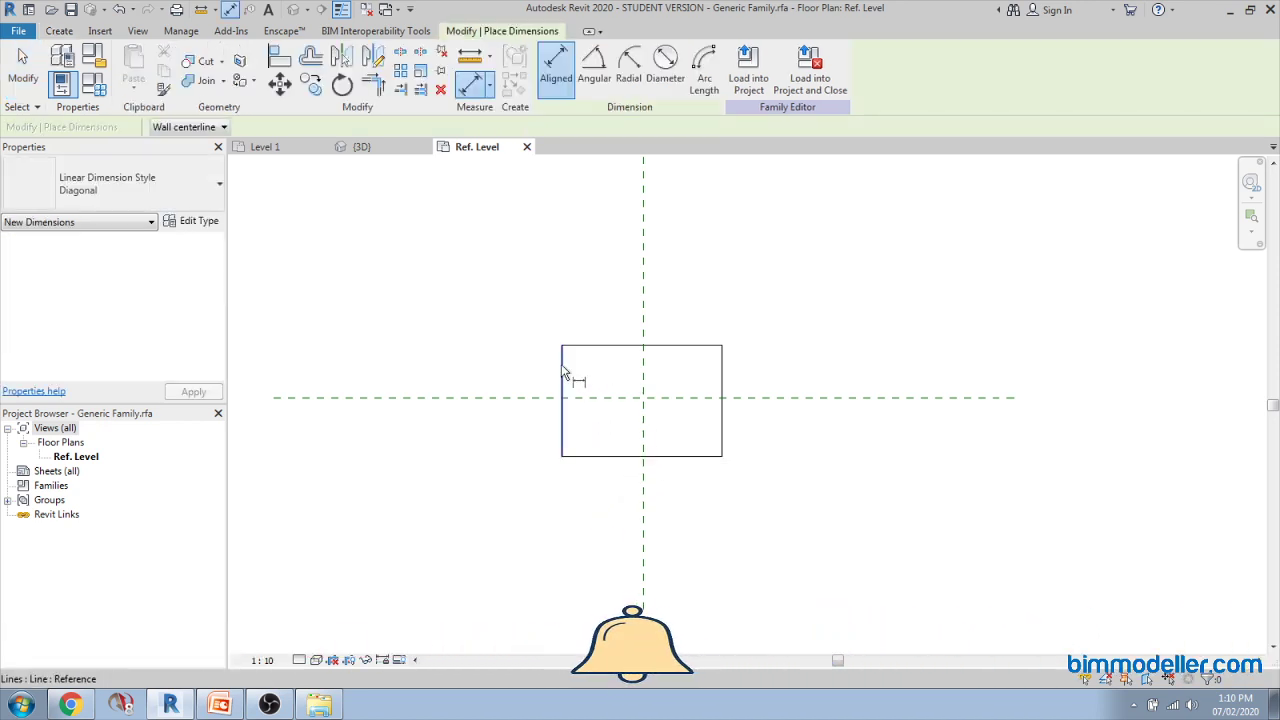
{"action": "key", "text": "Escape"}
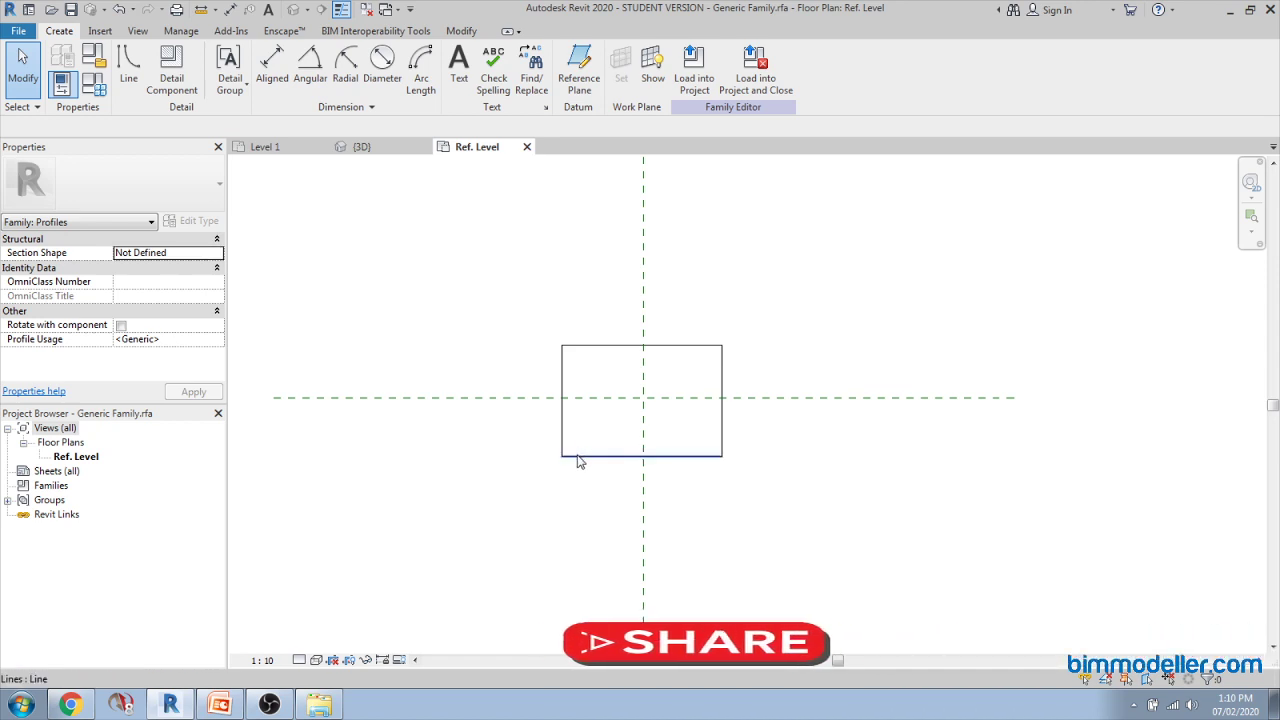
{"action": "key", "text": "Tab"}
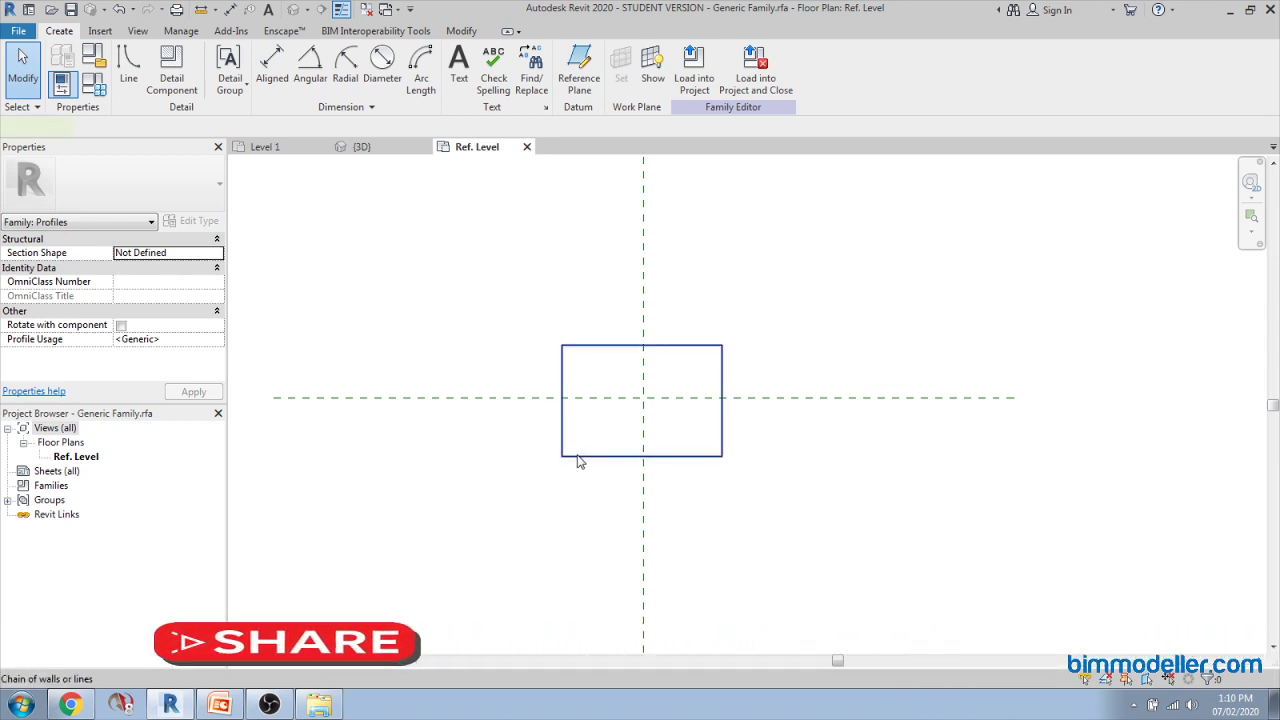
{"action": "left_click", "coordinate": [580, 457]}
{"action": "left_click_drag", "start_coordinate": [697, 411], "coordinate": [696, 412]}
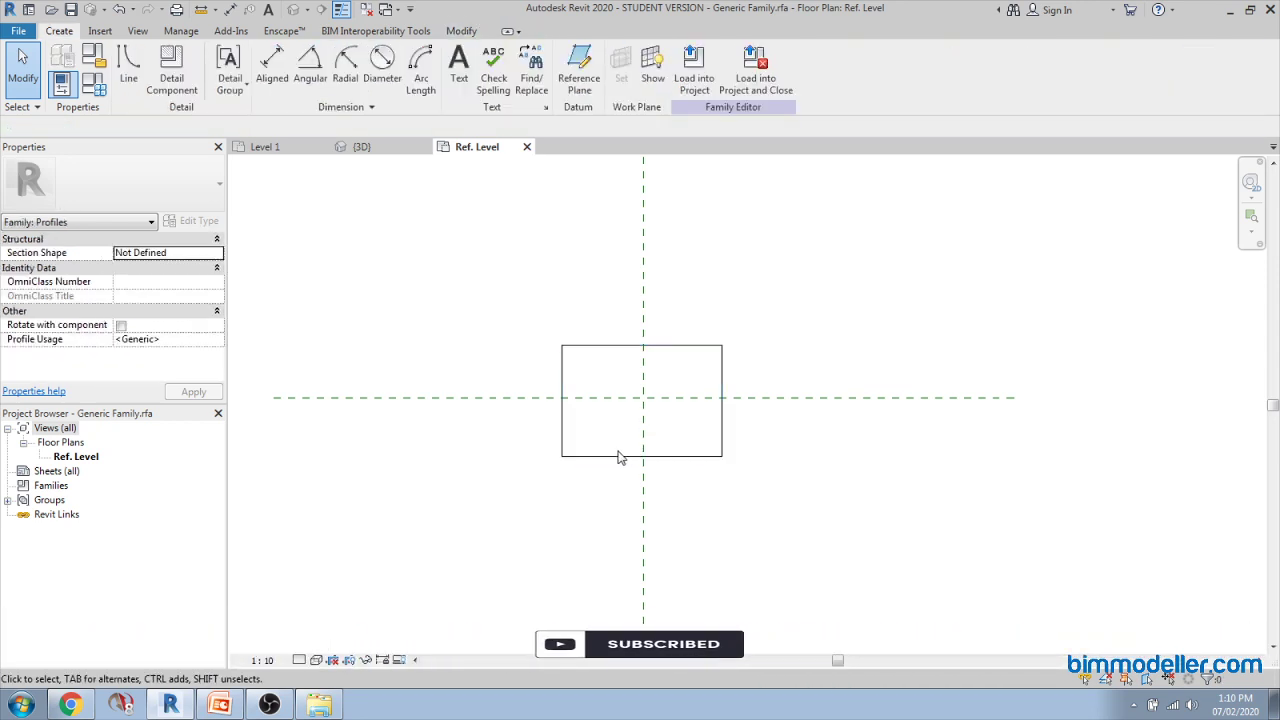
Step: Drag the four-line rectangle chain until it is centred on the reference-plane intersection
{"action": "key", "text": "Tab"}
{"action": "left_click", "coordinate": [610, 460]}
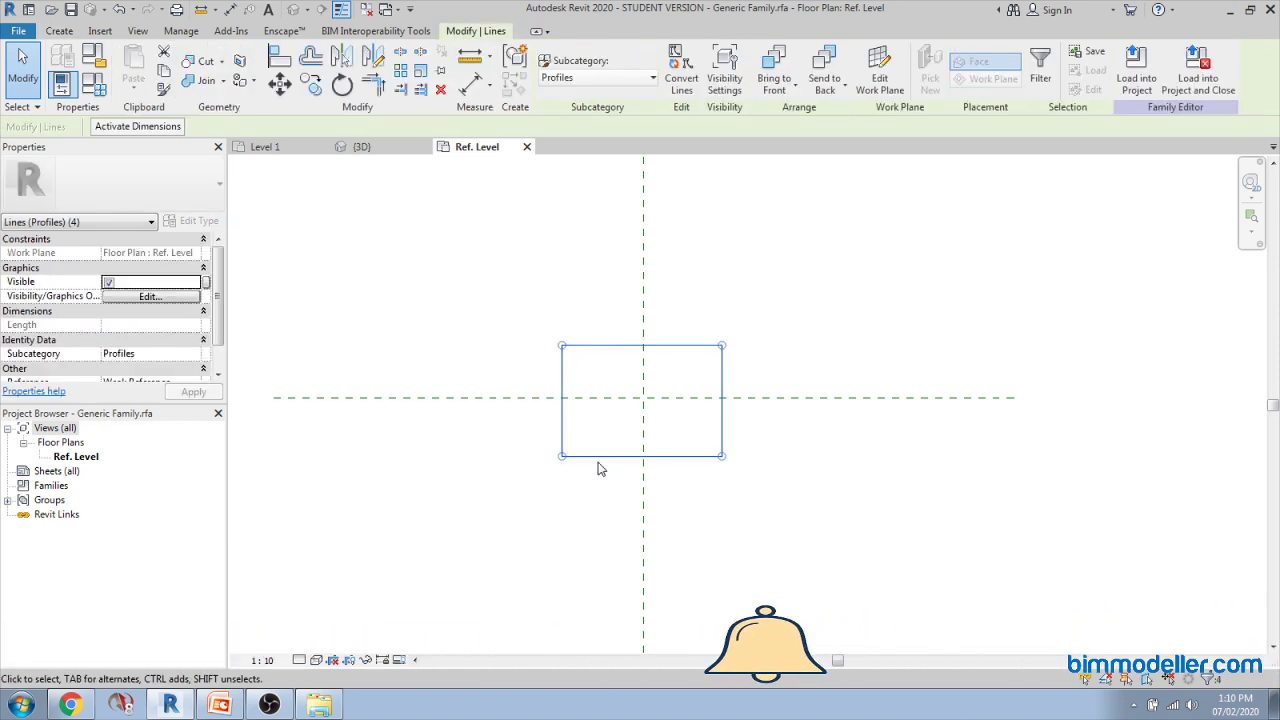
{"action": "left_click_drag", "start_coordinate": [700, 560], "coordinate": [698, 520]}
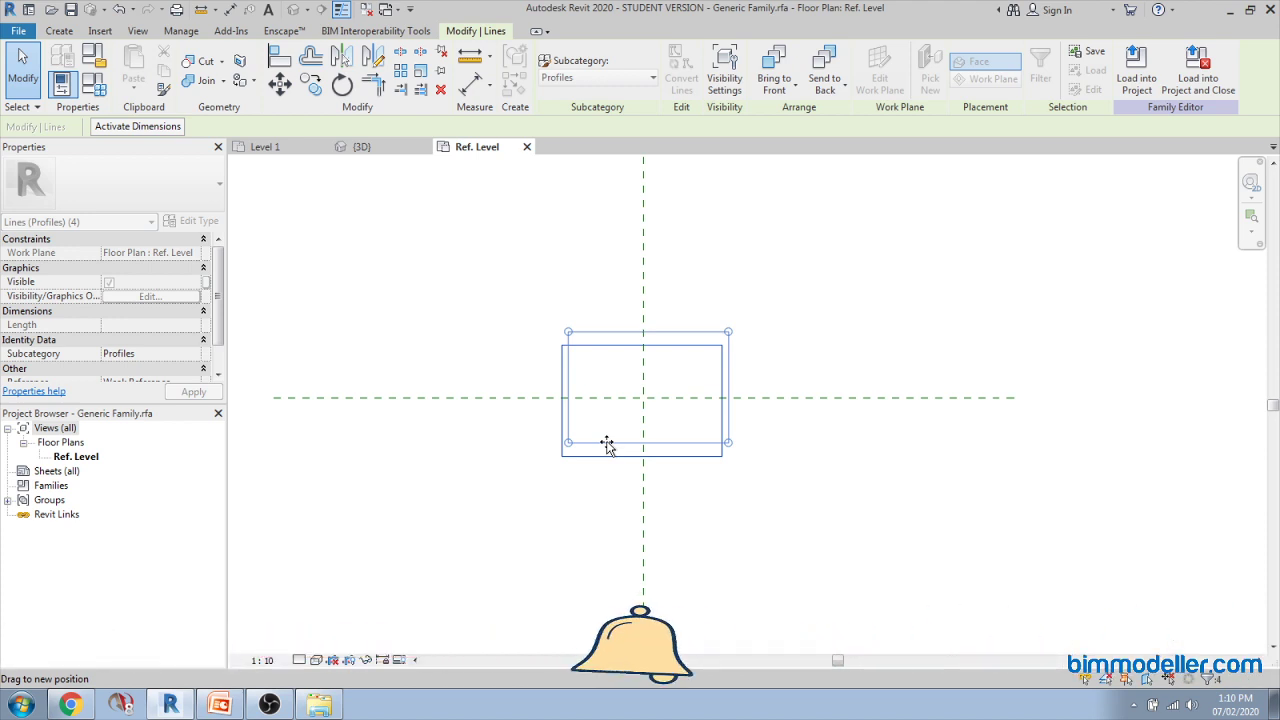
{"action": "left_click_drag", "start_coordinate": [493, 530], "coordinate": [697, 323]}
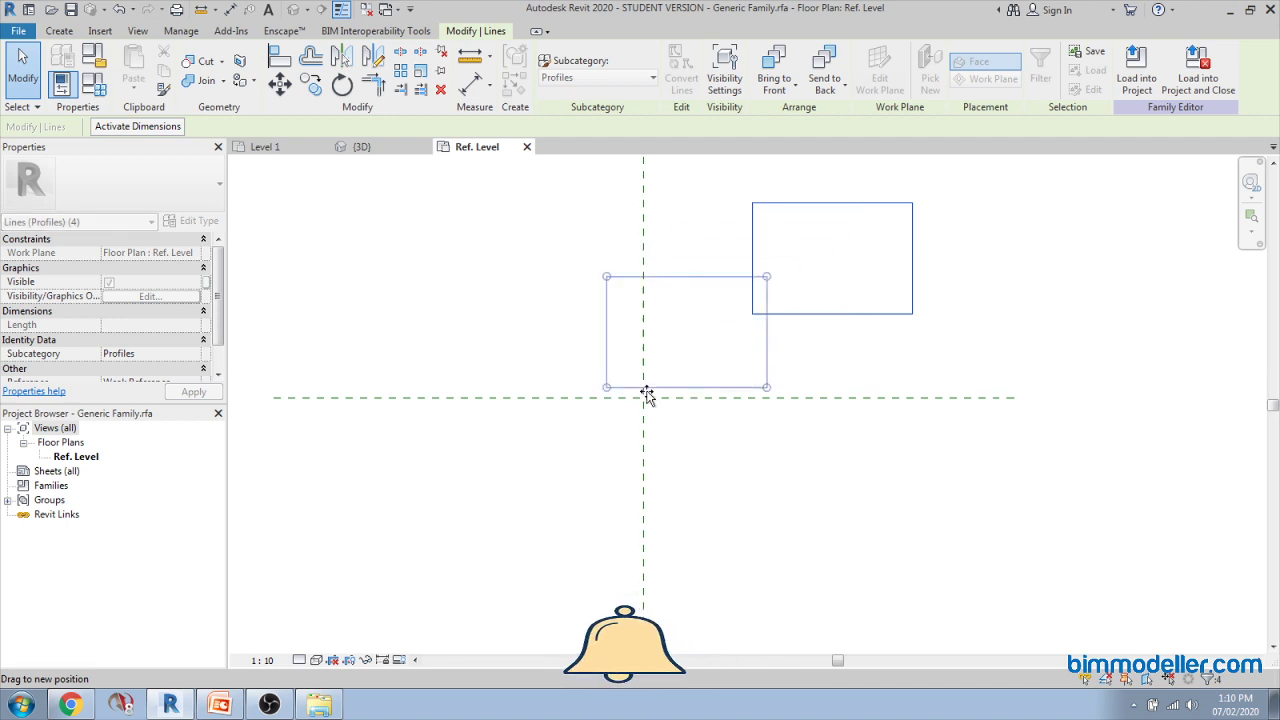
{"action": "left_click_drag", "start_coordinate": [647, 395], "coordinate": [623, 450]}
{"action": "middle_click_drag", "start_coordinate": [640, 480], "coordinate": [691, 517]}
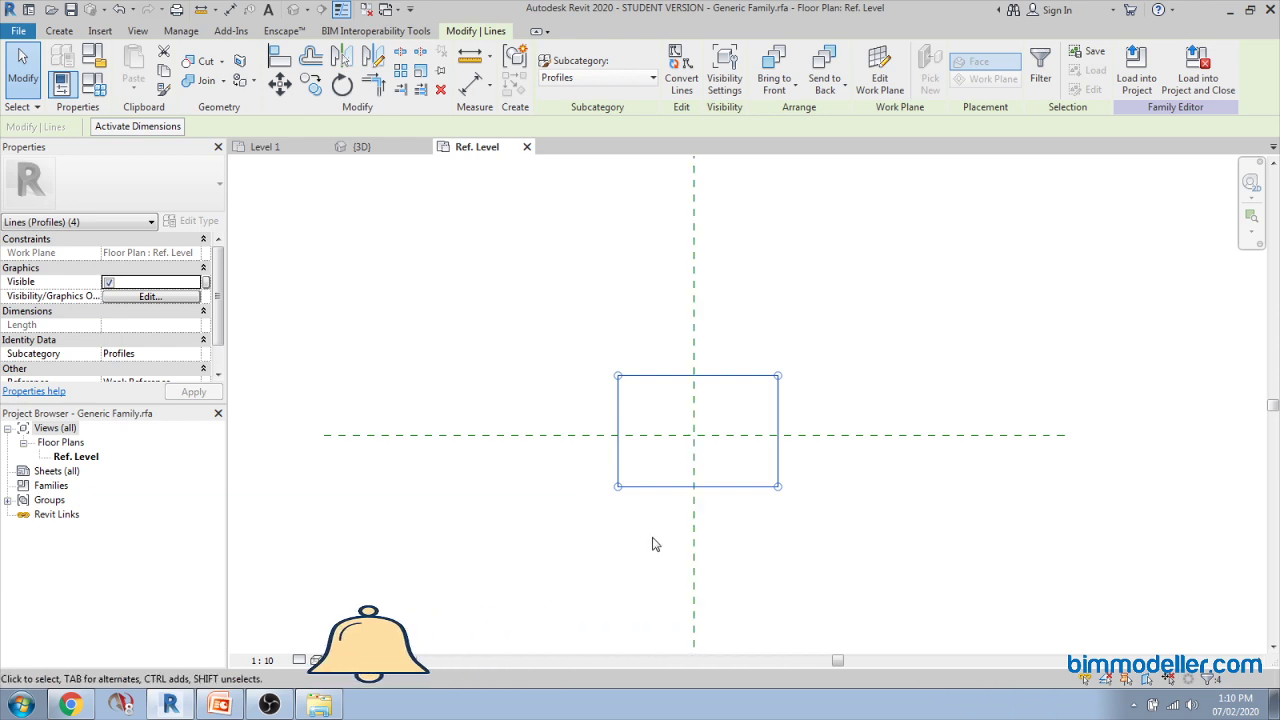
Step: Place an EQ vertical dimension from bottom edge through the horizontal plane to top edge
{"action": "key", "text": "d"}
{"action": "key", "text": "i"}
{"action": "left_click", "coordinate": [676, 487]}
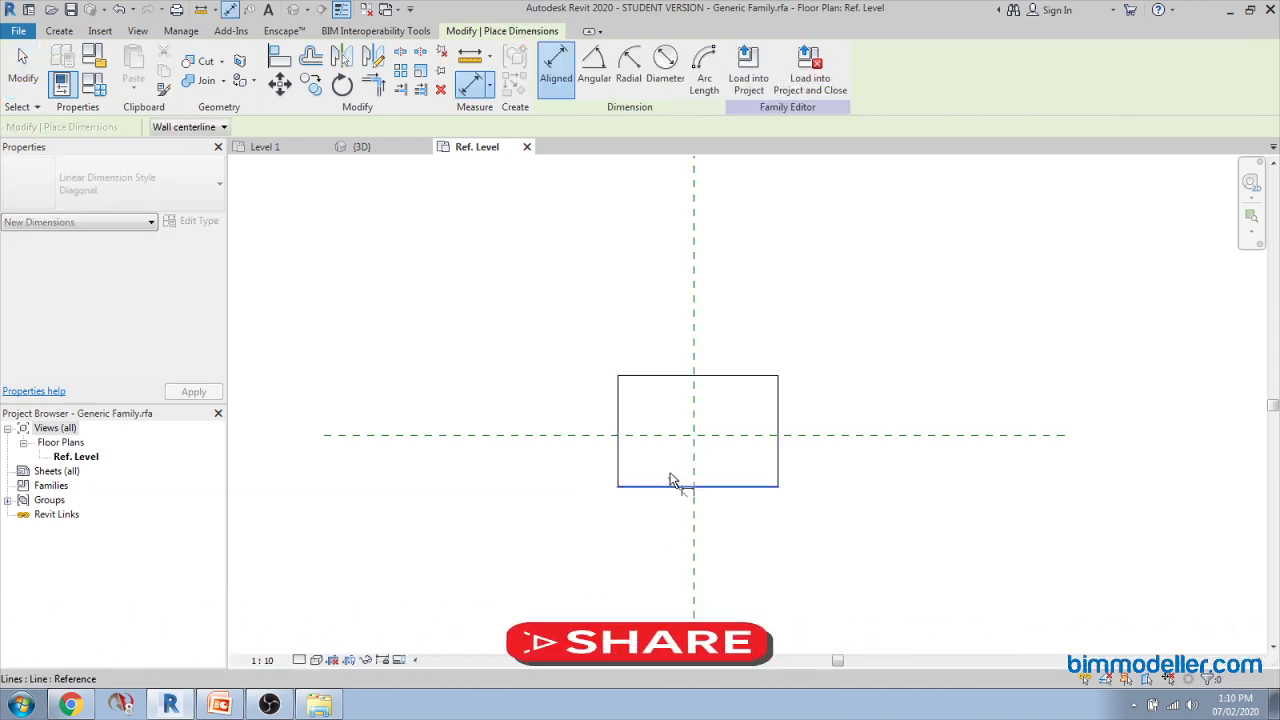
{"action": "left_click", "coordinate": [657, 436]}
{"action": "left_click", "coordinate": [660, 376]}
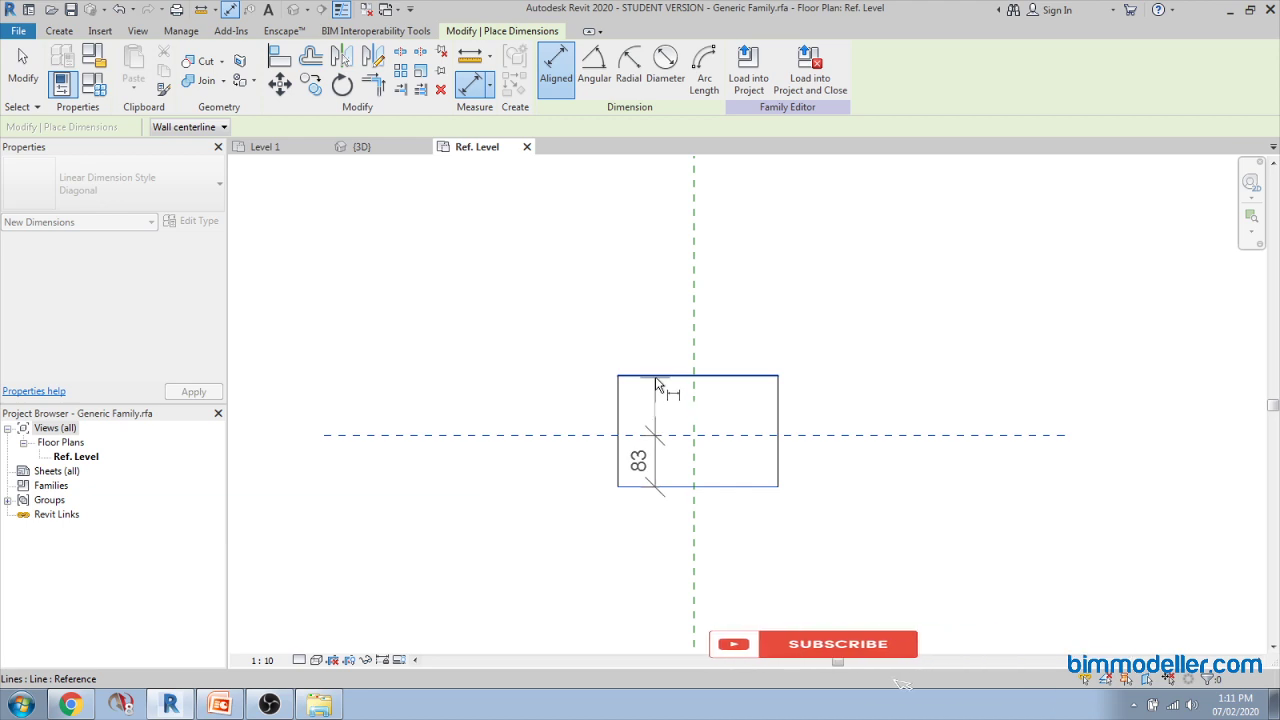
{"action": "left_click", "coordinate": [603, 418]}
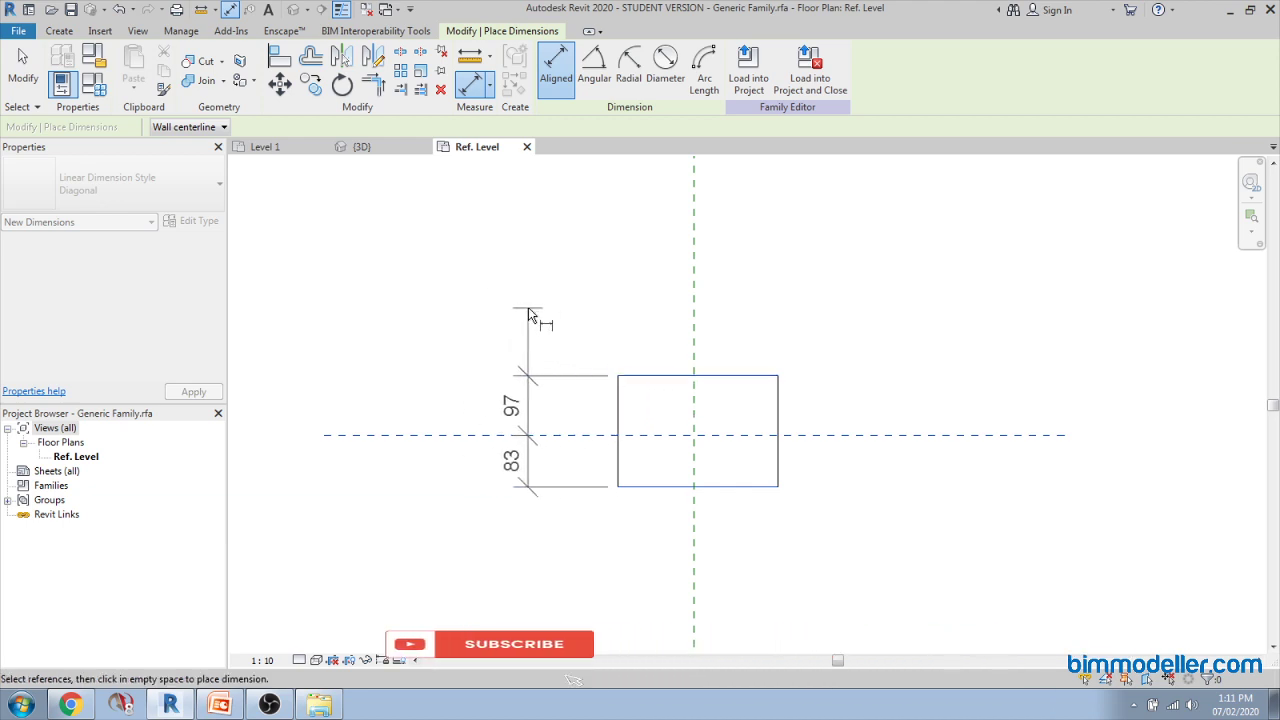
{"action": "left_click", "coordinate": [612, 436]}
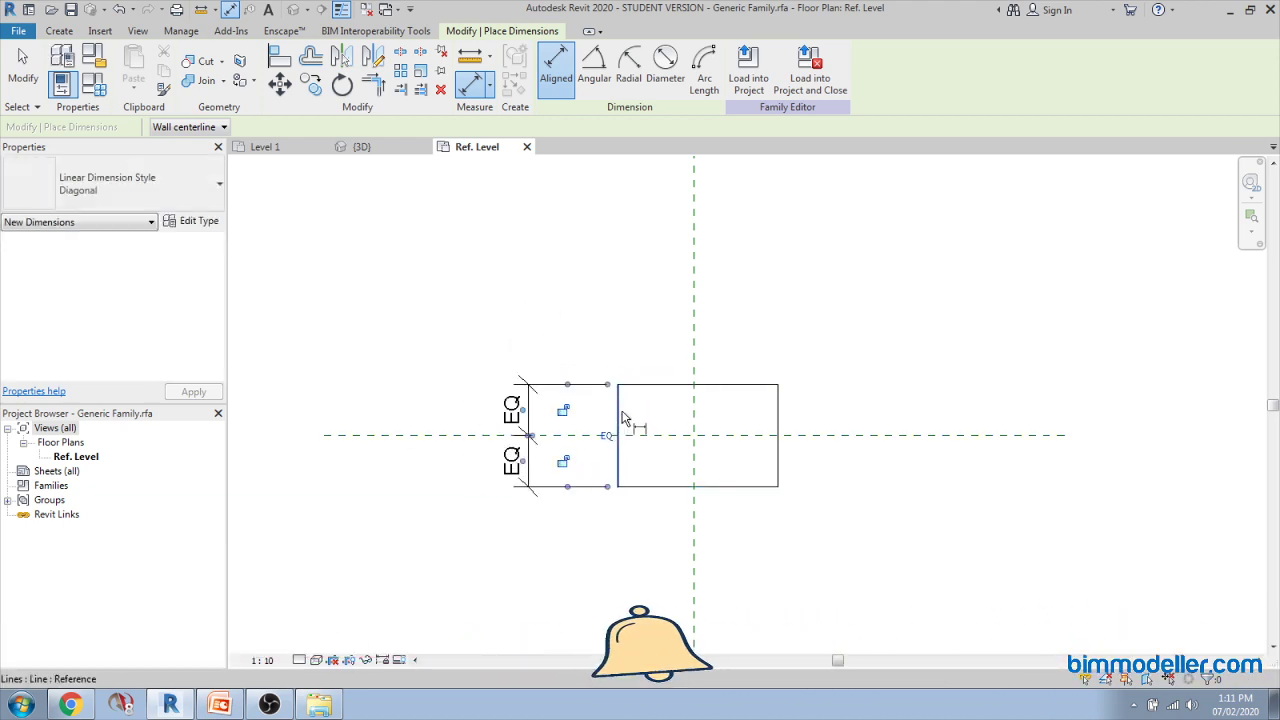
Step: Dimension the width from left edge through the vertical centre plane to right edge, above
{"action": "left_click", "coordinate": [622, 418]}
{"action": "left_click", "coordinate": [704, 420]}
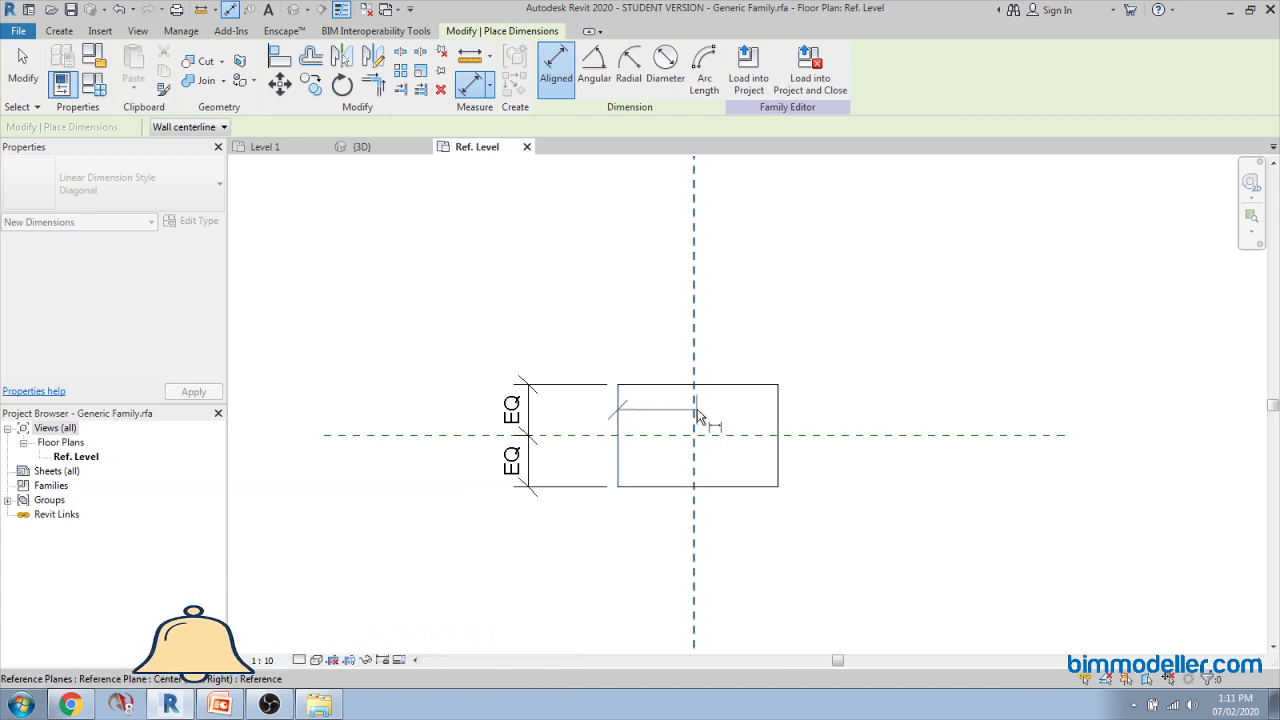
{"action": "left_click", "coordinate": [779, 418]}
{"action": "left_click", "coordinate": [837, 324]}
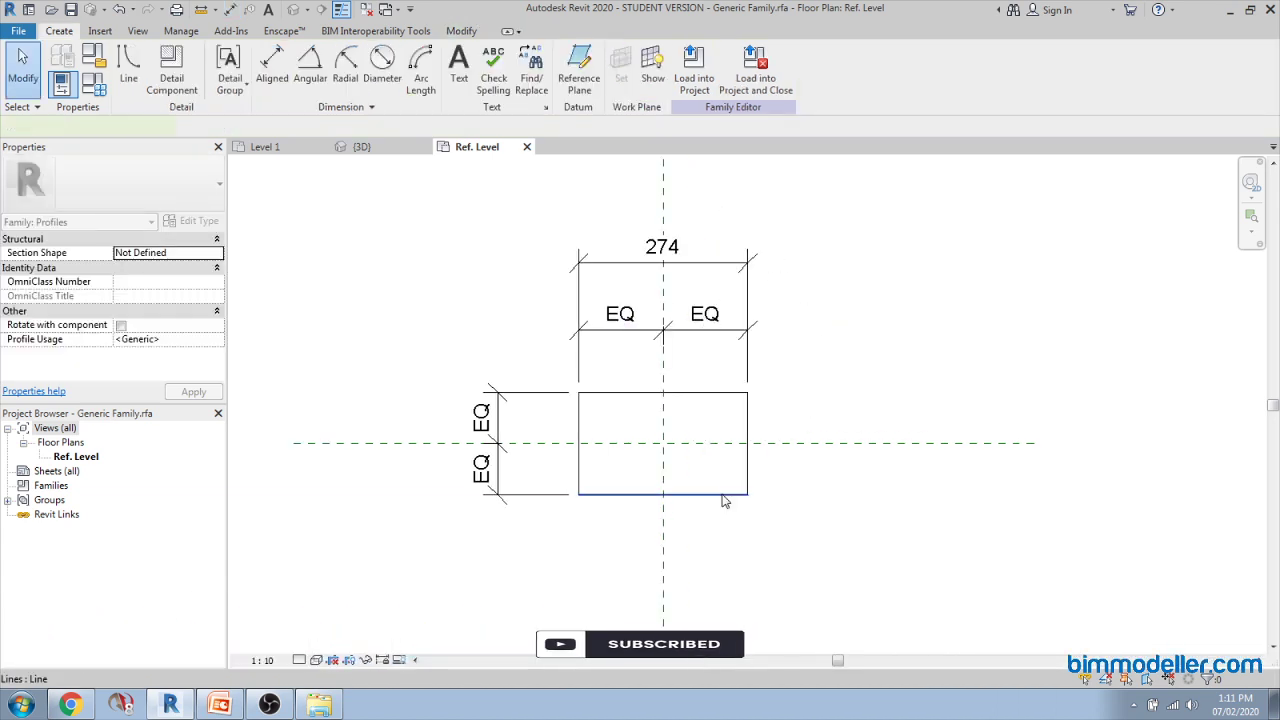
{"action": "left_click", "coordinate": [715, 494]}
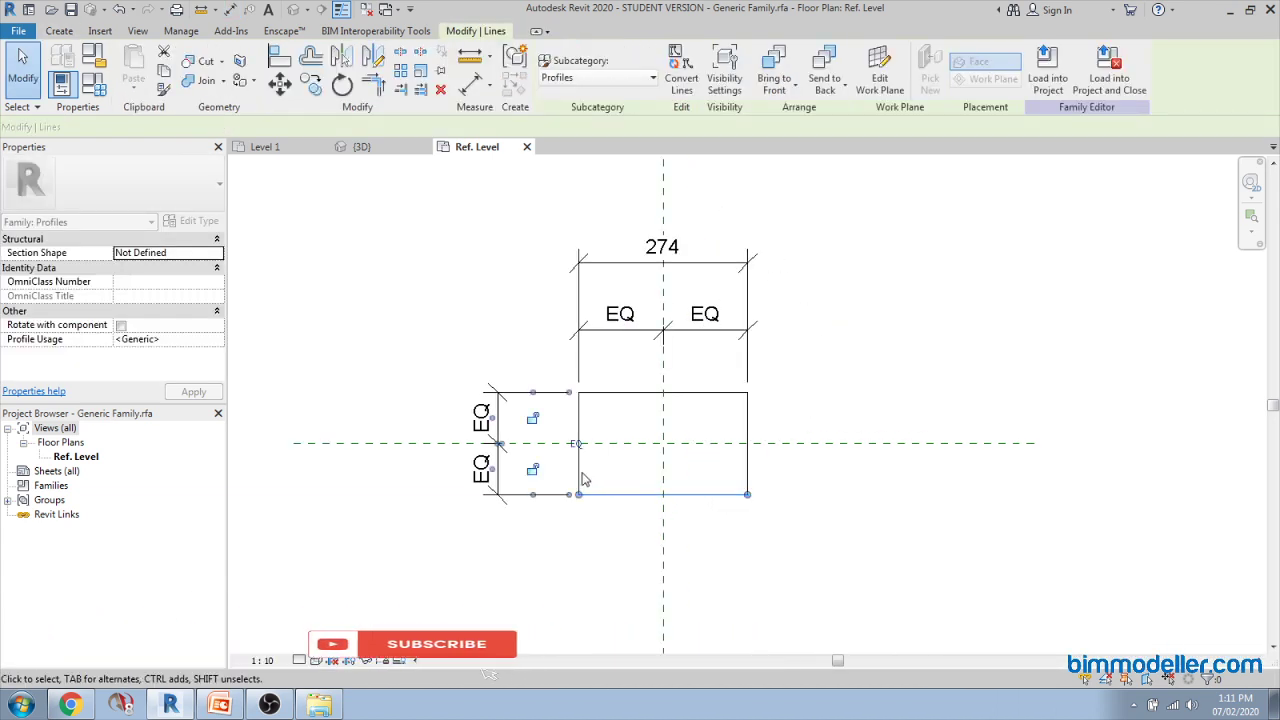
{"action": "key", "text": "Escape"}
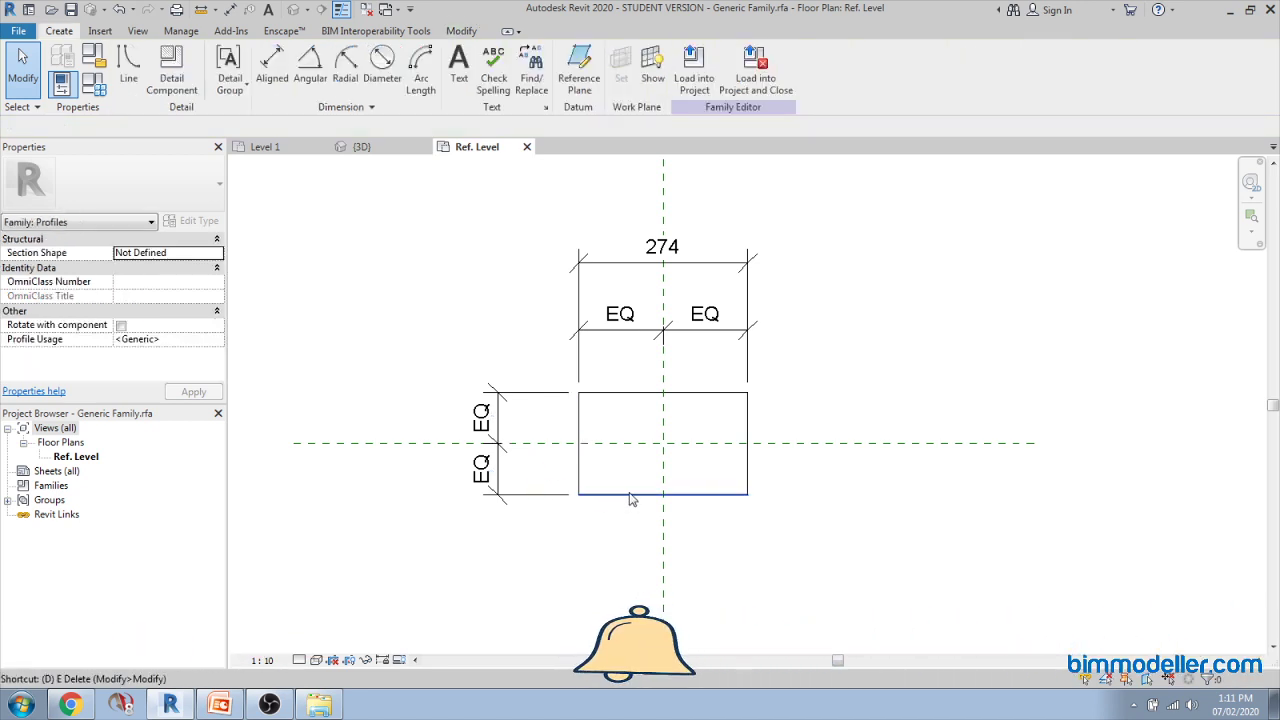
Step: Add a 166 overall height dimension on the rectangle
{"action": "key", "text": "i"}
{"action": "left_click", "coordinate": [632, 494]}
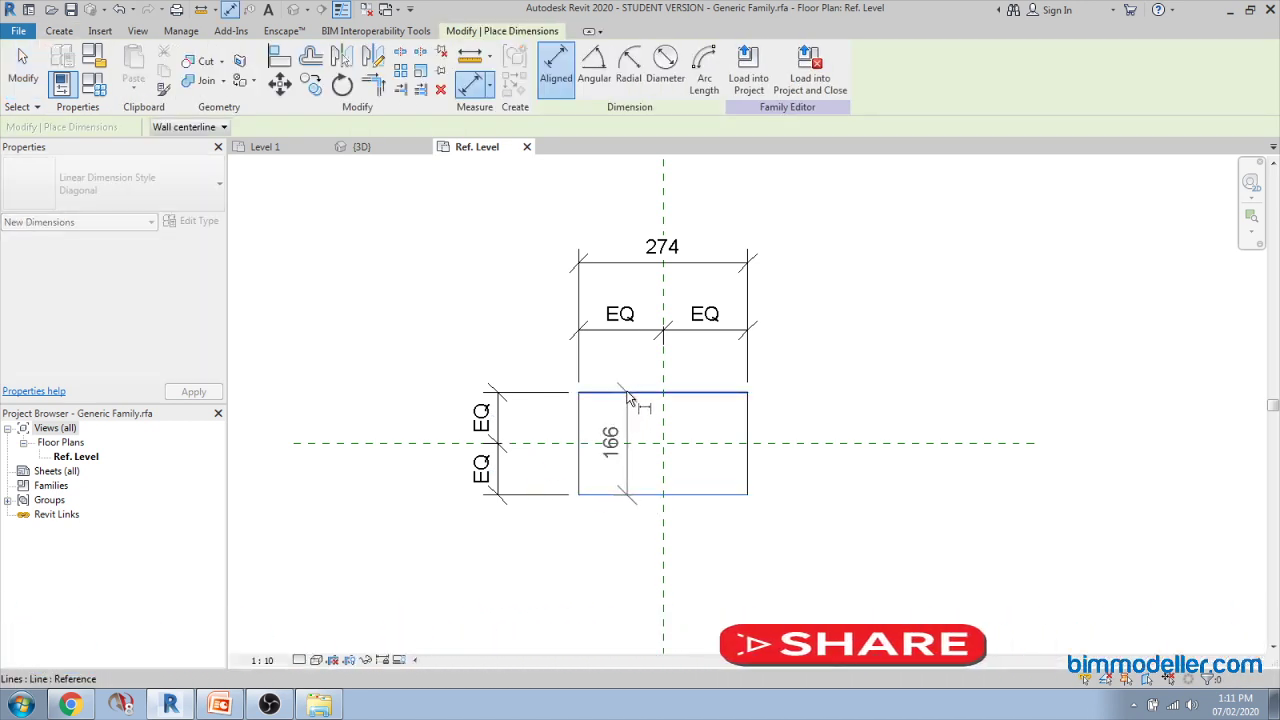
{"action": "left_click", "coordinate": [628, 394]}
{"action": "key", "text": "Escape"}
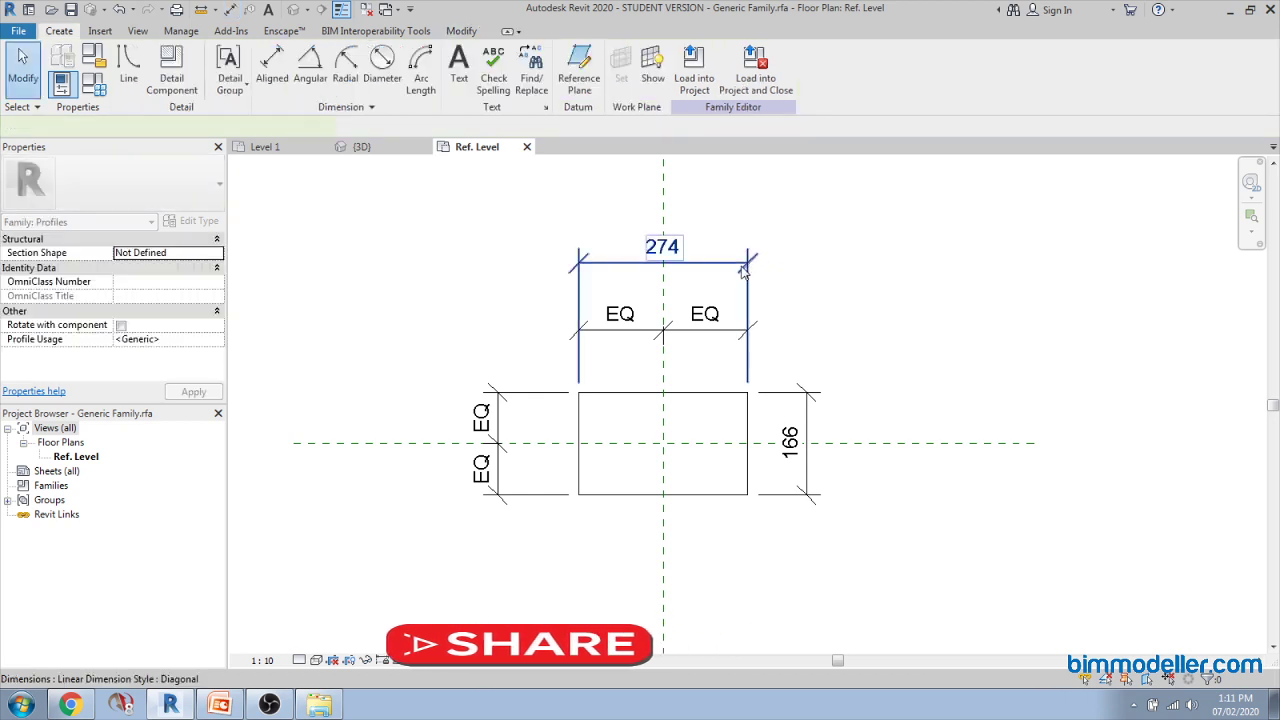
Step: Move the 274 overall width dimension below the rectangle
{"action": "left_click", "coordinate": [663, 258]}
{"action": "left_click_drag", "start_coordinate": [663, 258], "coordinate": [757, 550], "text": "ctrl"}
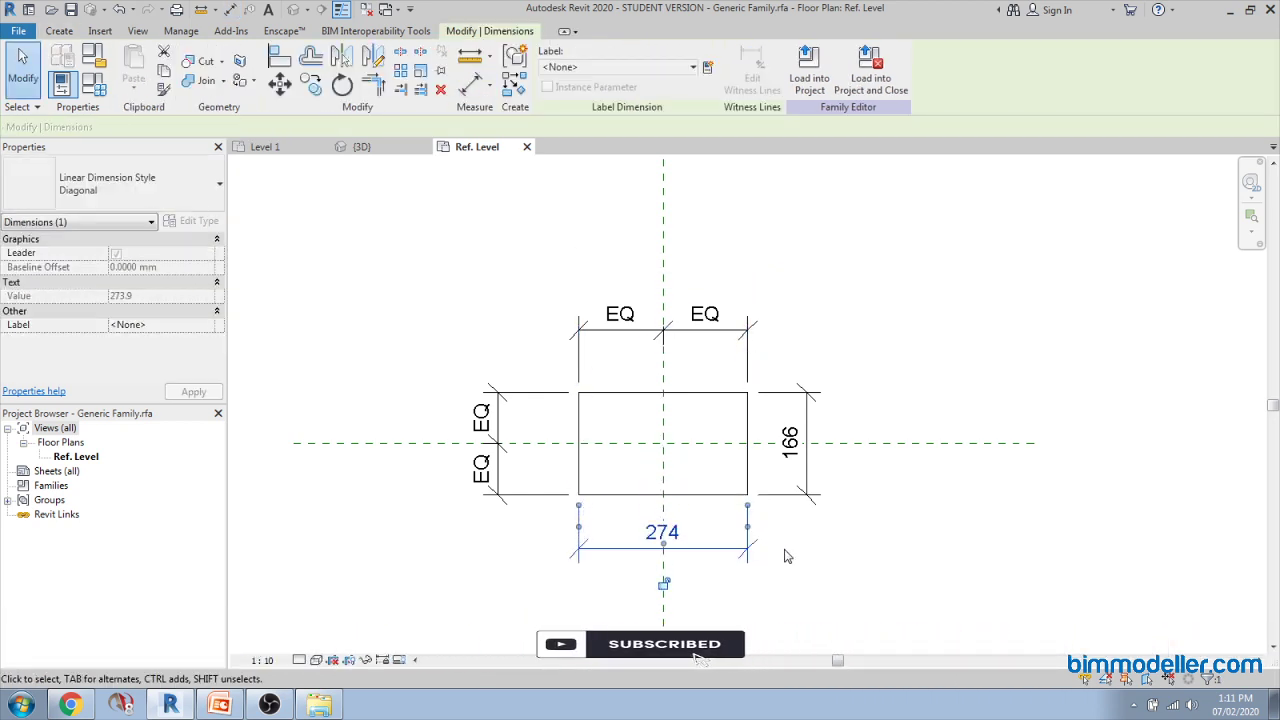
{"action": "left_click", "coordinate": [766, 523]}
{"action": "left_click", "coordinate": [743, 562]}
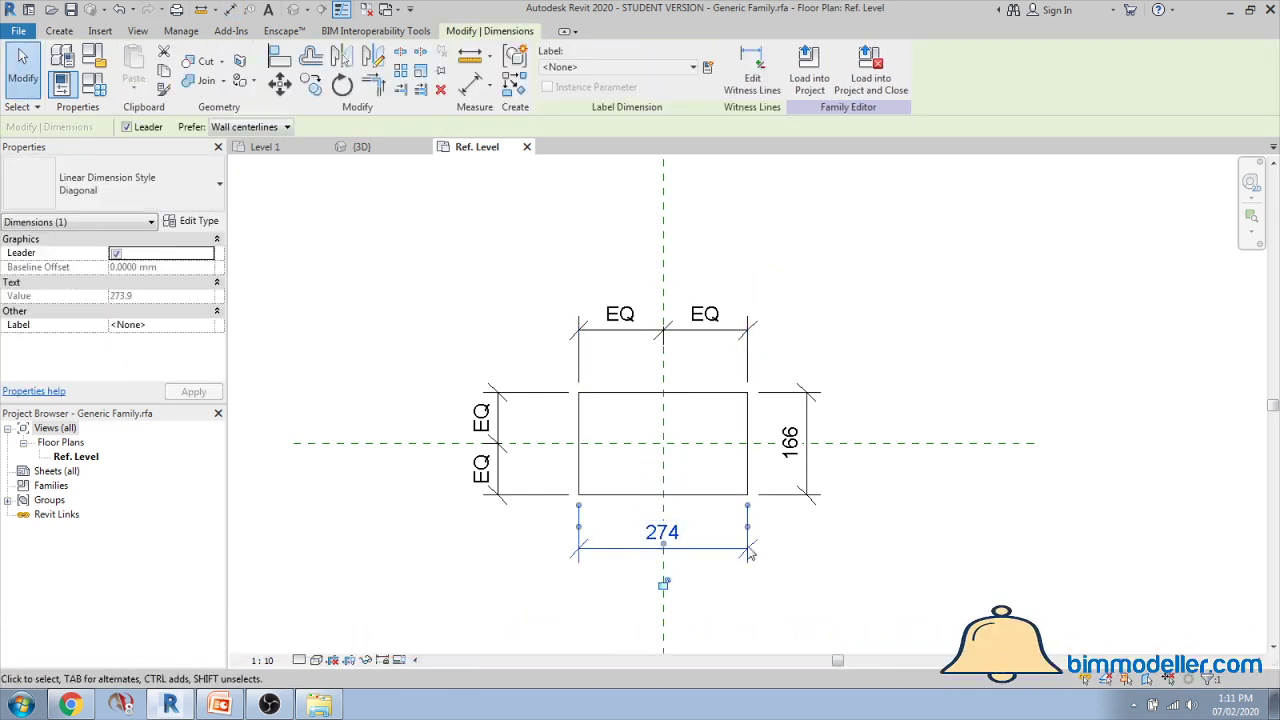
Step: Label the 274 dimension with a new Length parameter and the 166 dimension with Height
{"action": "left_click", "coordinate": [707, 68]}
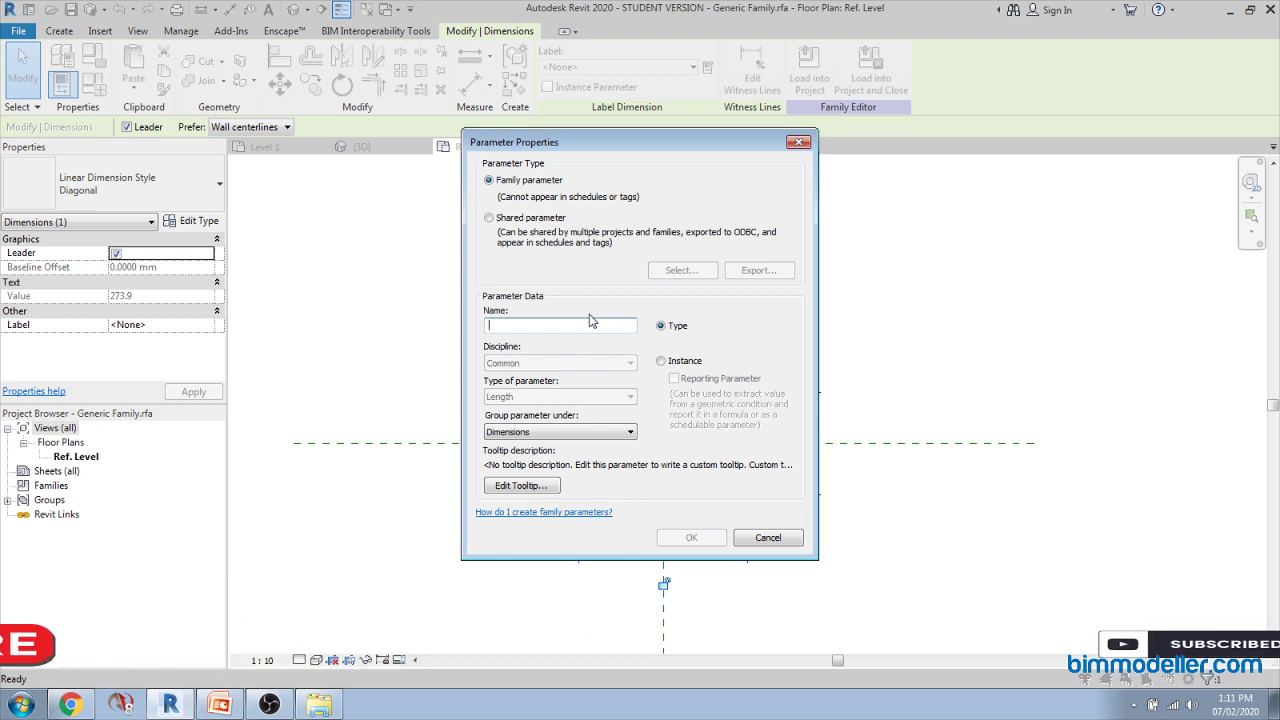
{"action": "type", "text": "Length"}
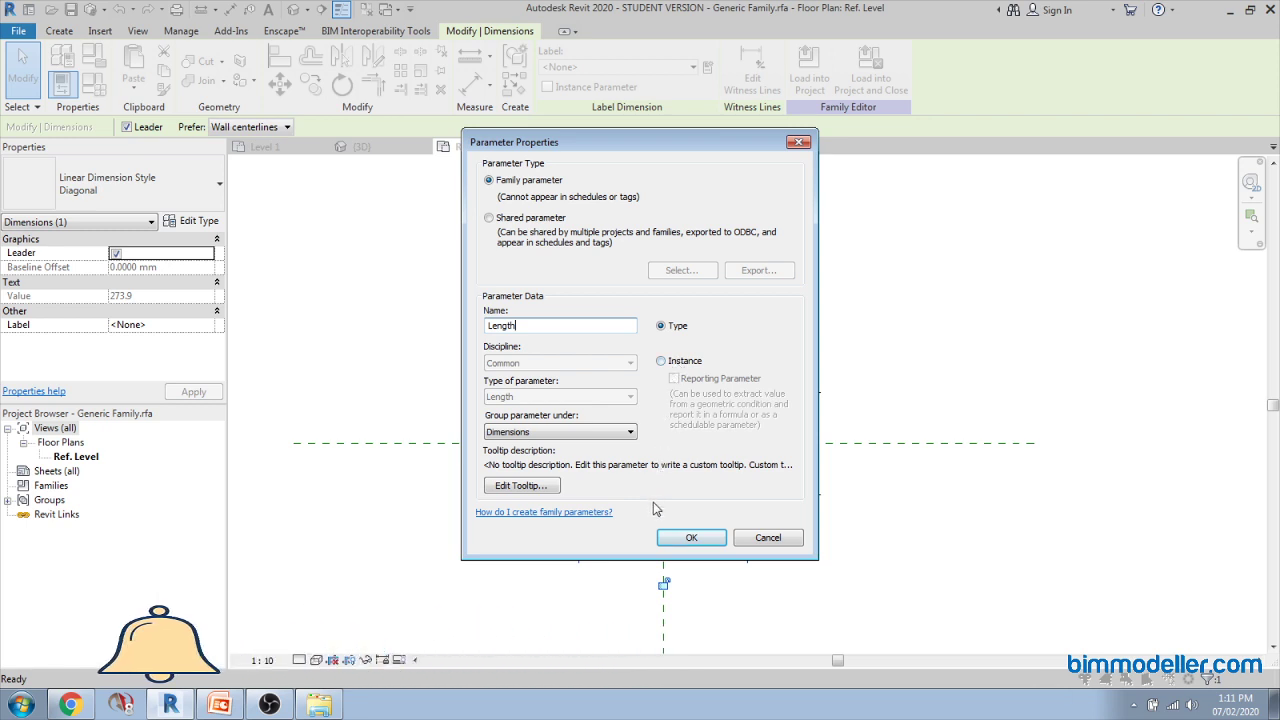
{"action": "left_click", "coordinate": [691, 537]}
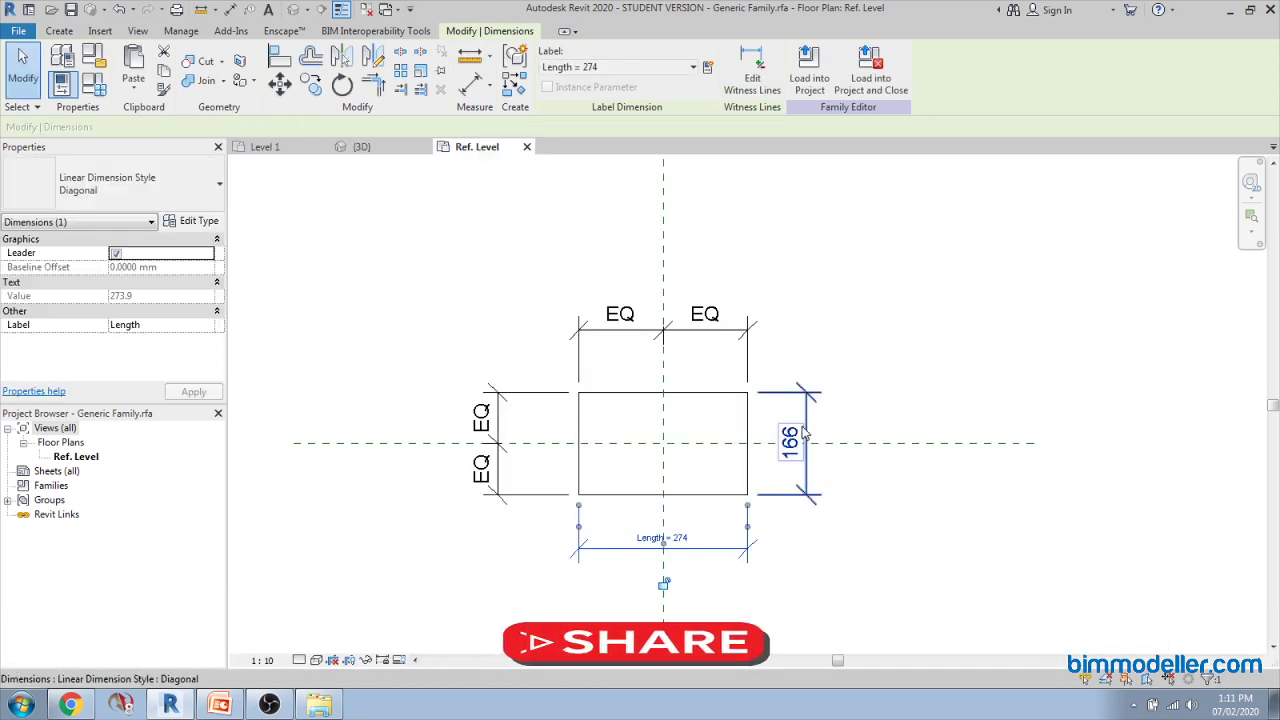
{"action": "left_click", "coordinate": [790, 440]}
{"action": "left_click", "coordinate": [708, 67]}
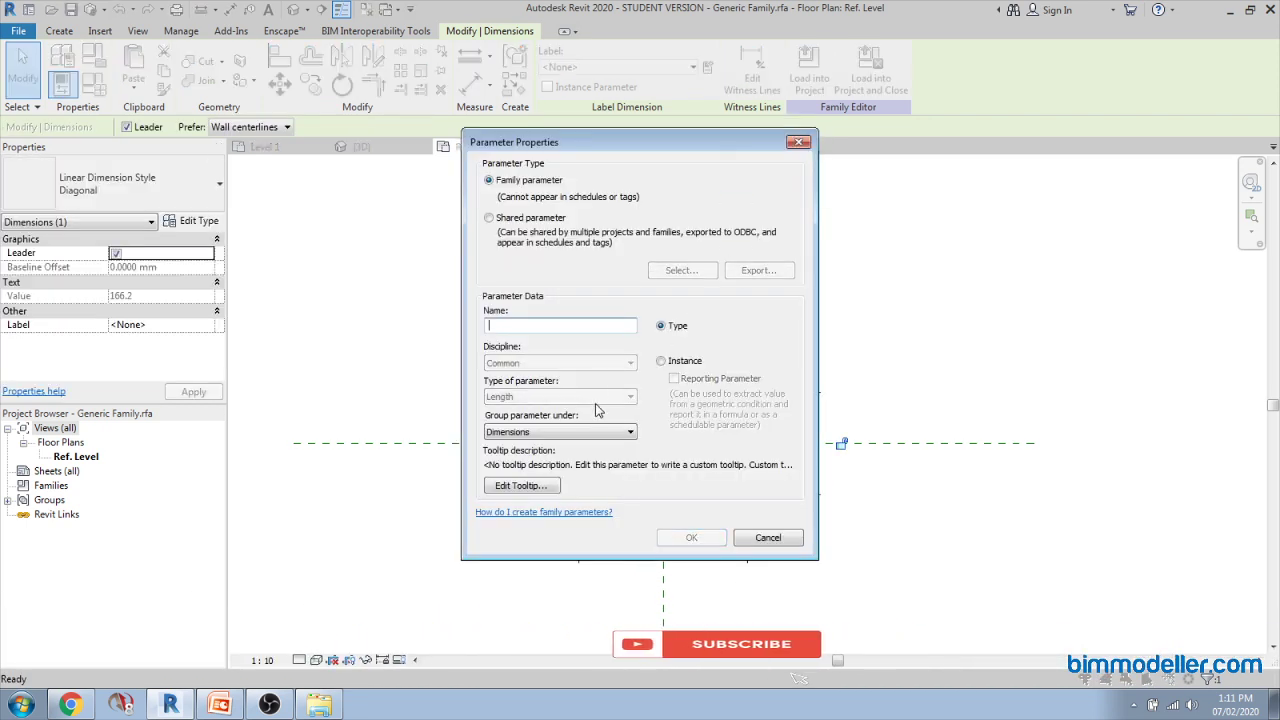
{"action": "type", "text": "Height"}
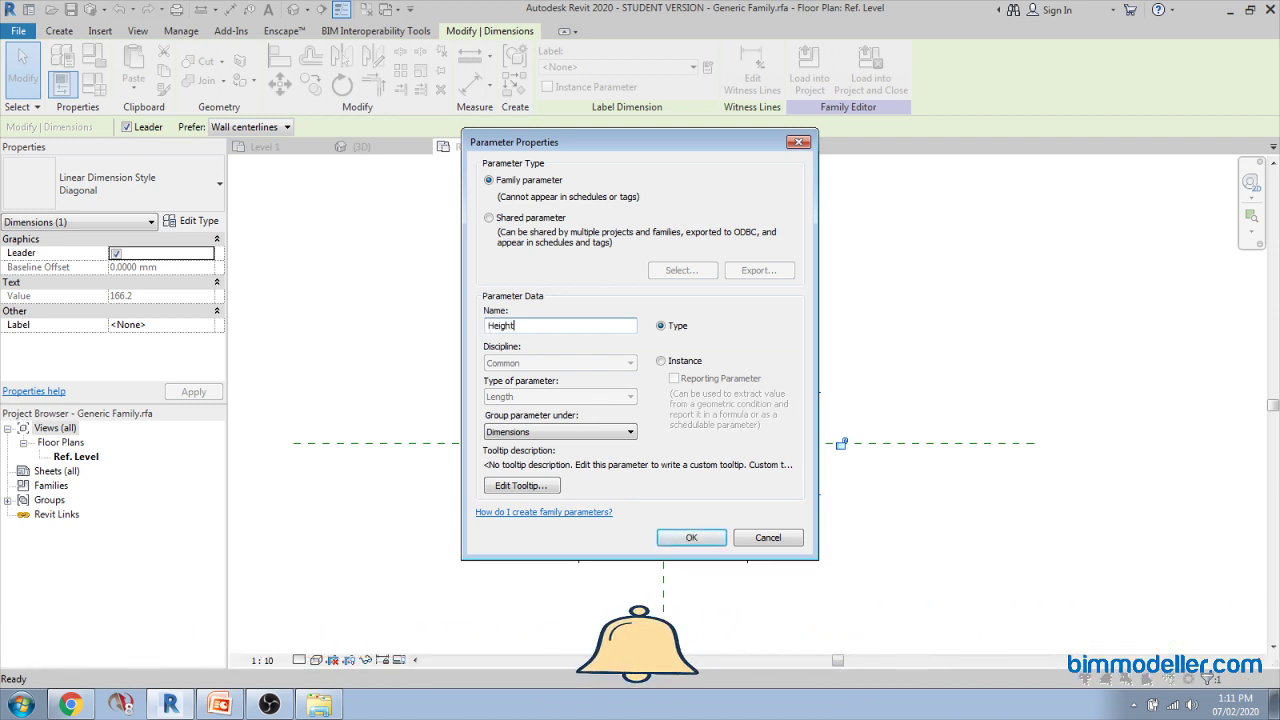
{"action": "left_click", "coordinate": [691, 537]}
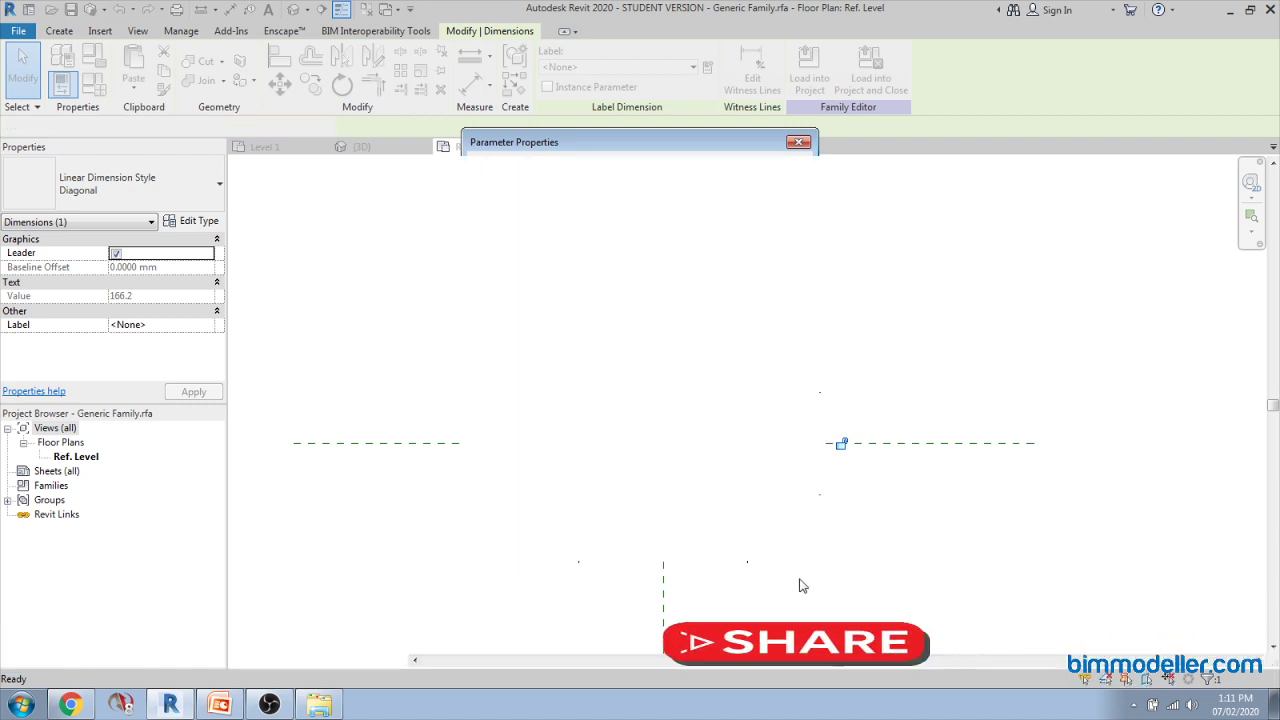
{"action": "key", "text": "Escape"}
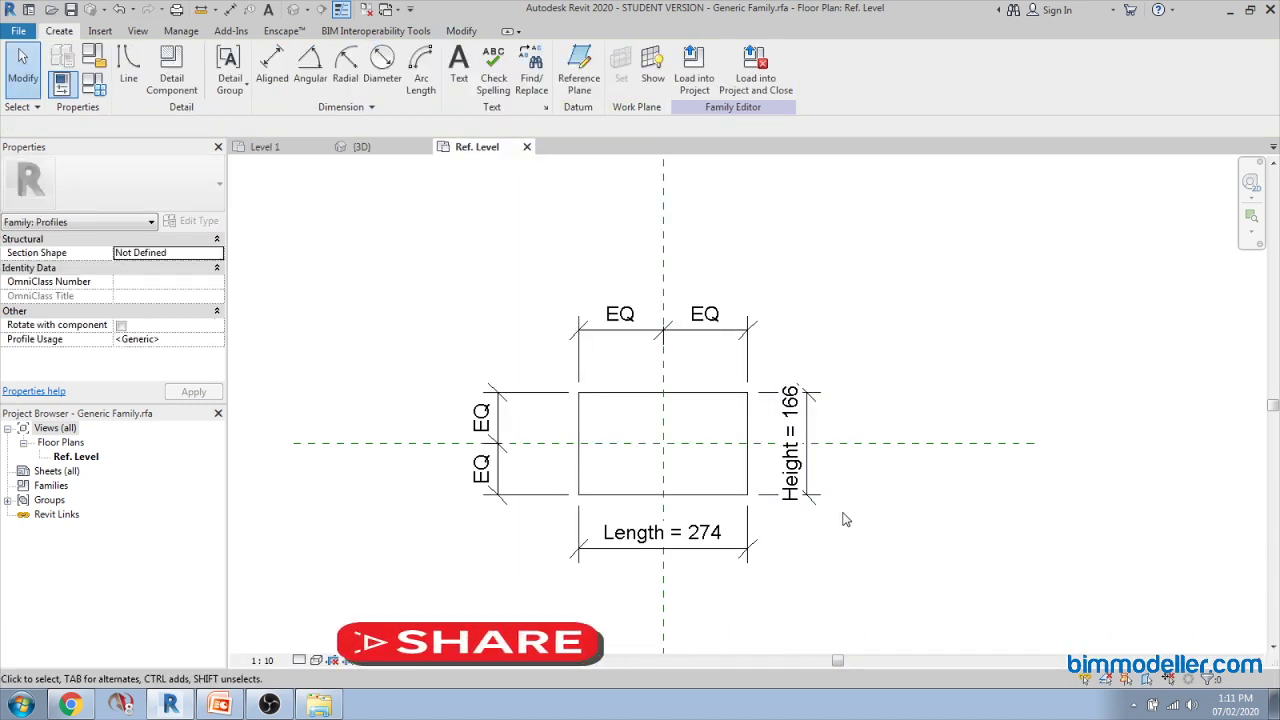
{"action": "scroll", "coordinate": [721, 370], "scroll_direction": "down", "scroll_amount": 3}
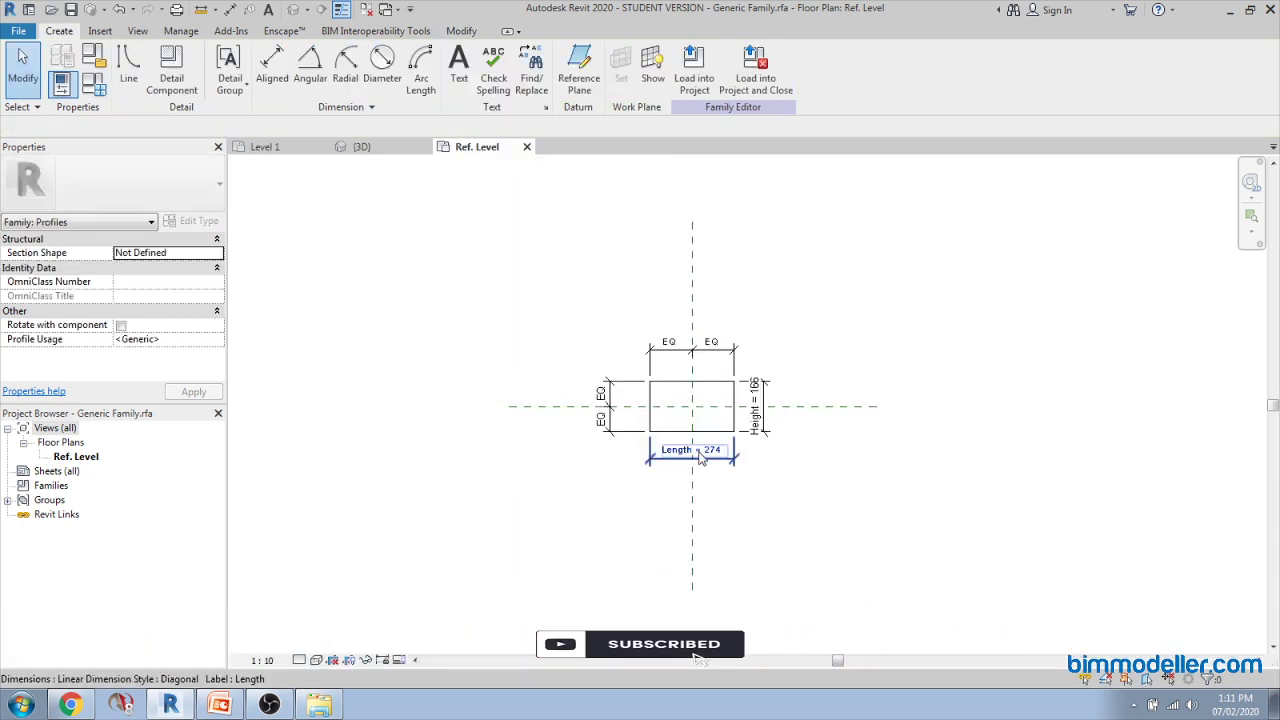
{"action": "scroll", "coordinate": [685, 429], "scroll_direction": "up", "scroll_amount": 2}
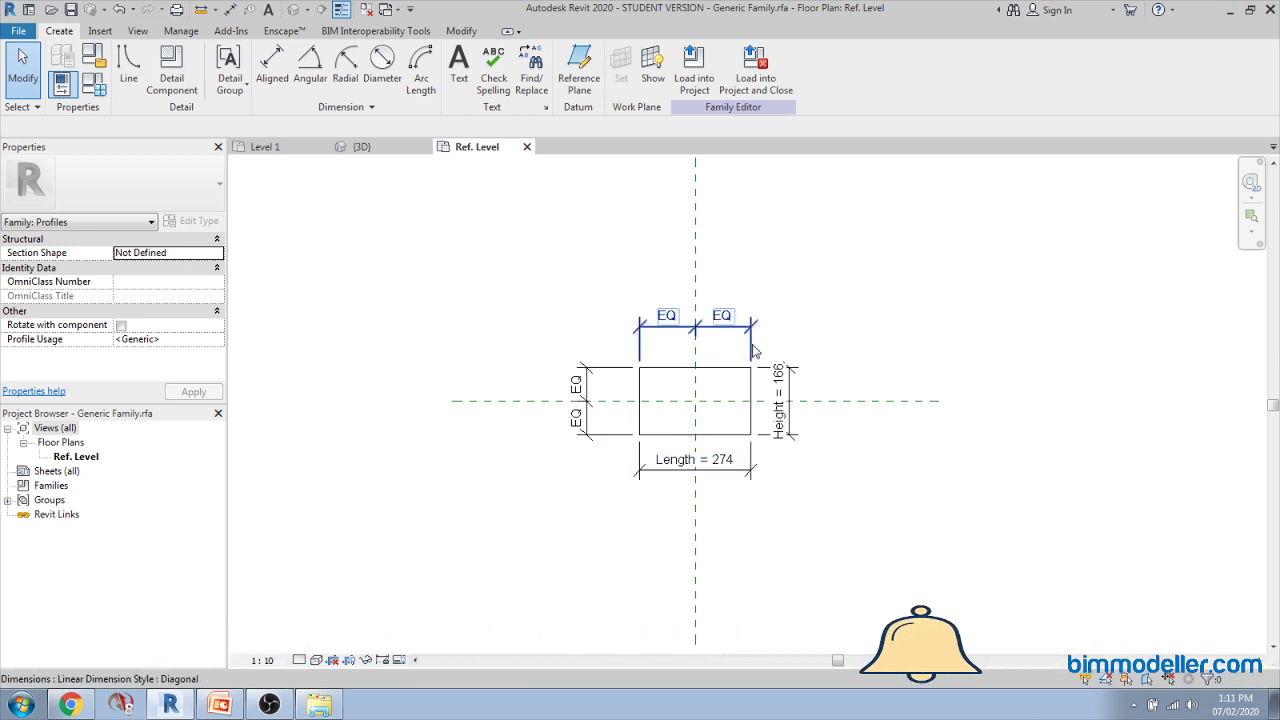
{"action": "scroll", "coordinate": [660, 344], "scroll_direction": "up", "scroll_amount": 1}
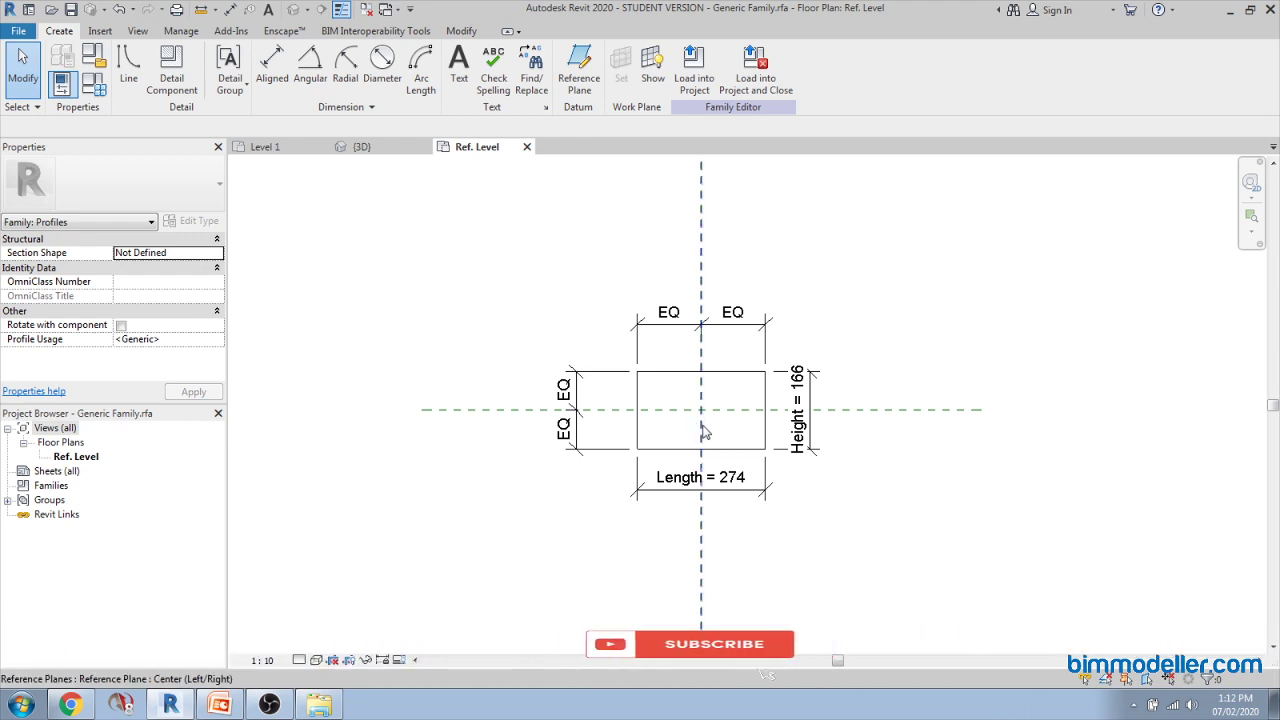
{"action": "scroll", "coordinate": [698, 428], "scroll_direction": "up", "scroll_amount": 2}
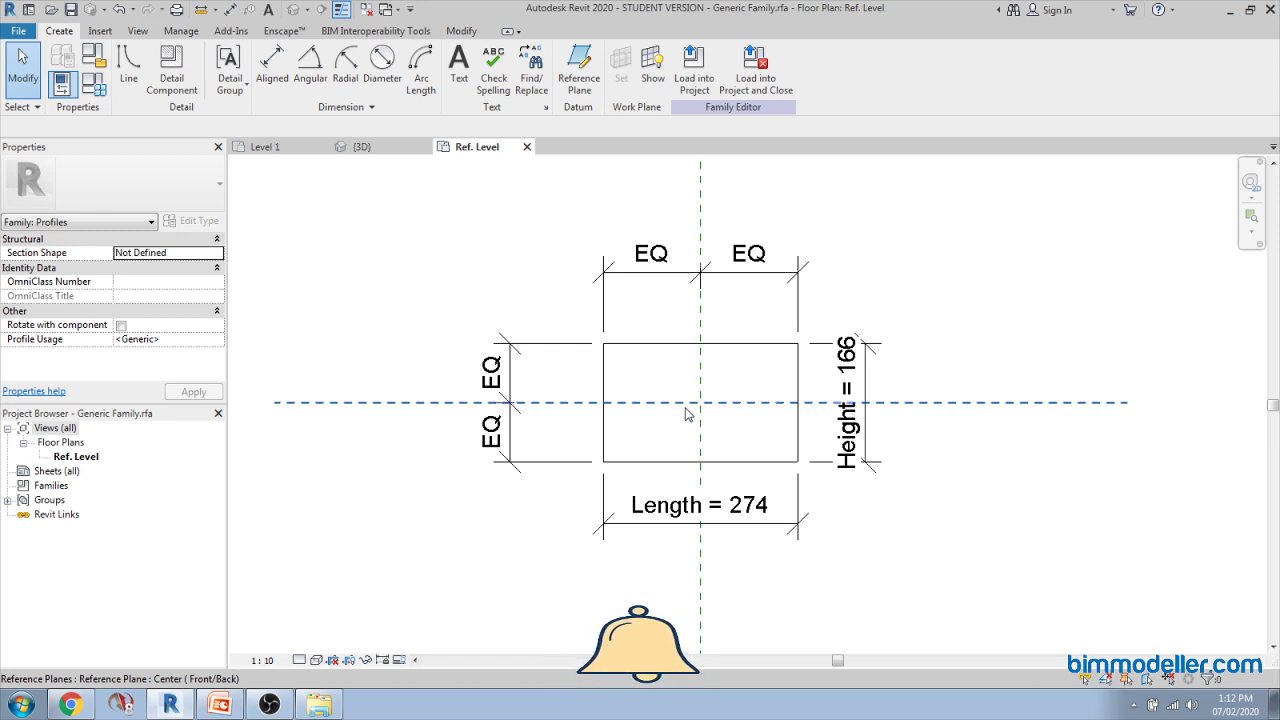
{"action": "middle_click_drag", "start_coordinate": [662, 400], "coordinate": [656, 417]}
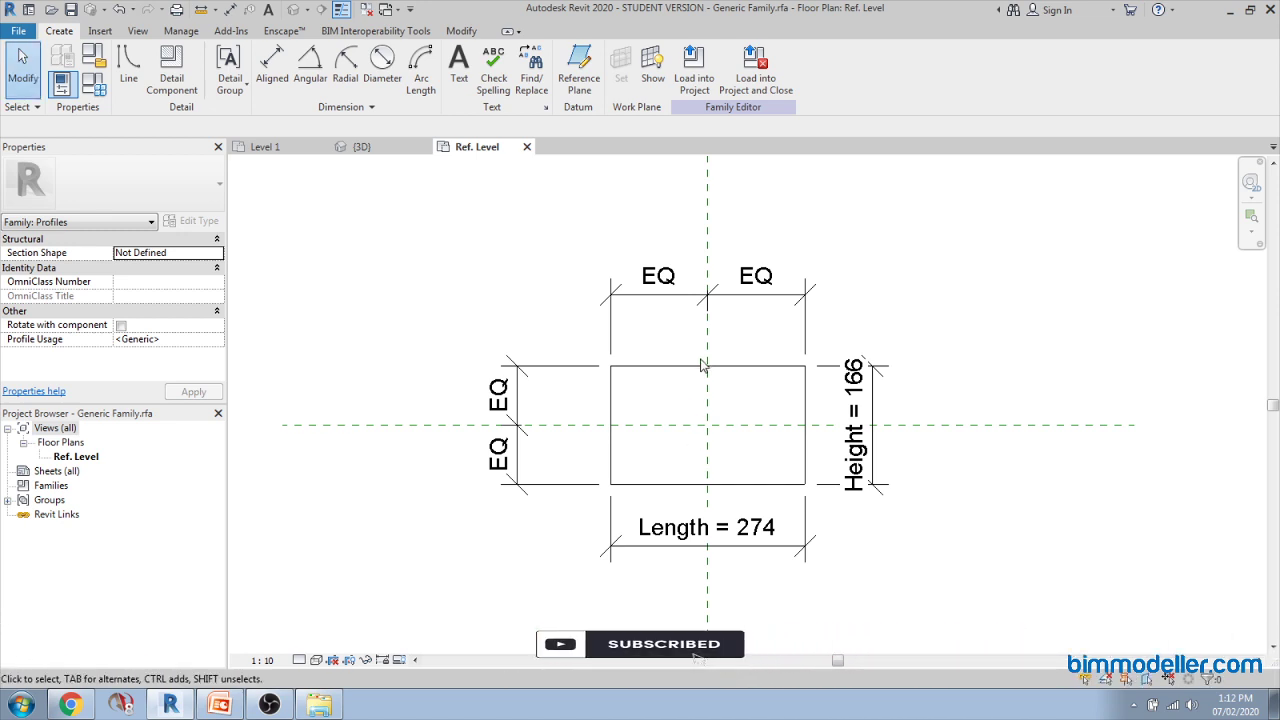
Step: Load the profile family into the Profile Family Hands-on project
{"action": "left_click", "coordinate": [695, 88]}
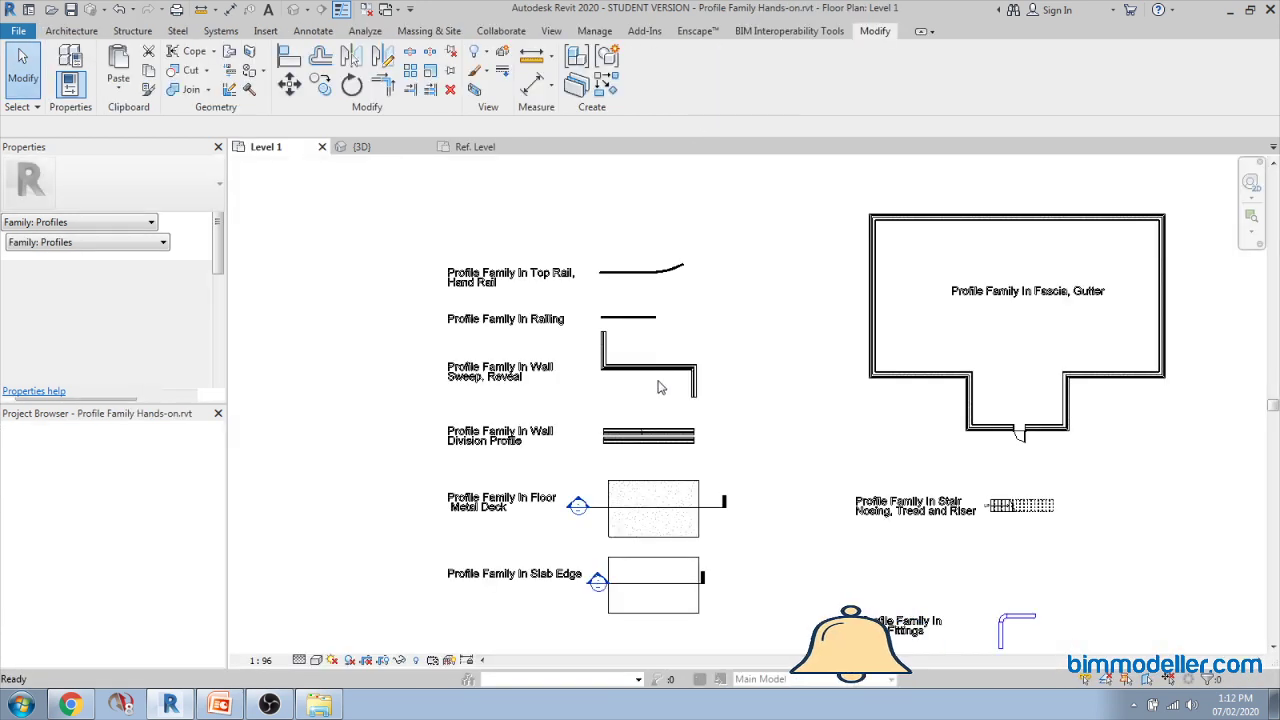
{"action": "middle_click_drag", "start_coordinate": [607, 392], "coordinate": [625, 404]}
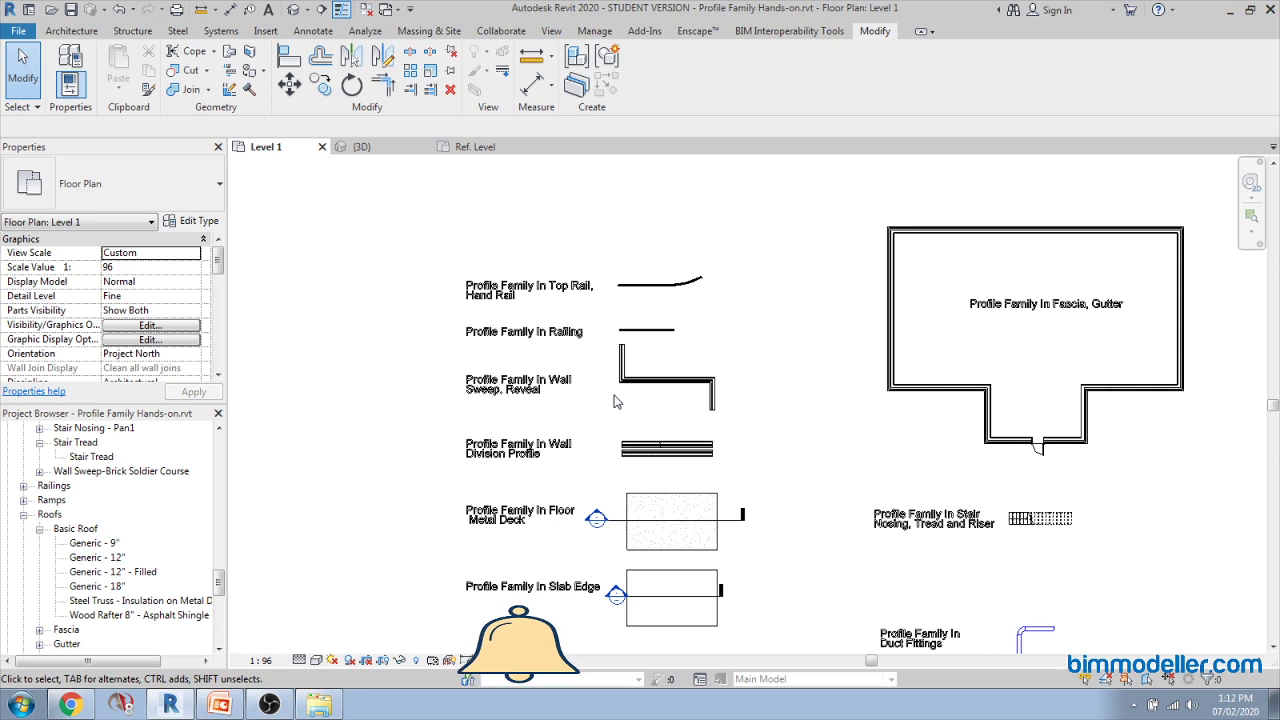
{"action": "scroll", "coordinate": [640, 285], "scroll_direction": "up", "scroll_amount": 3}
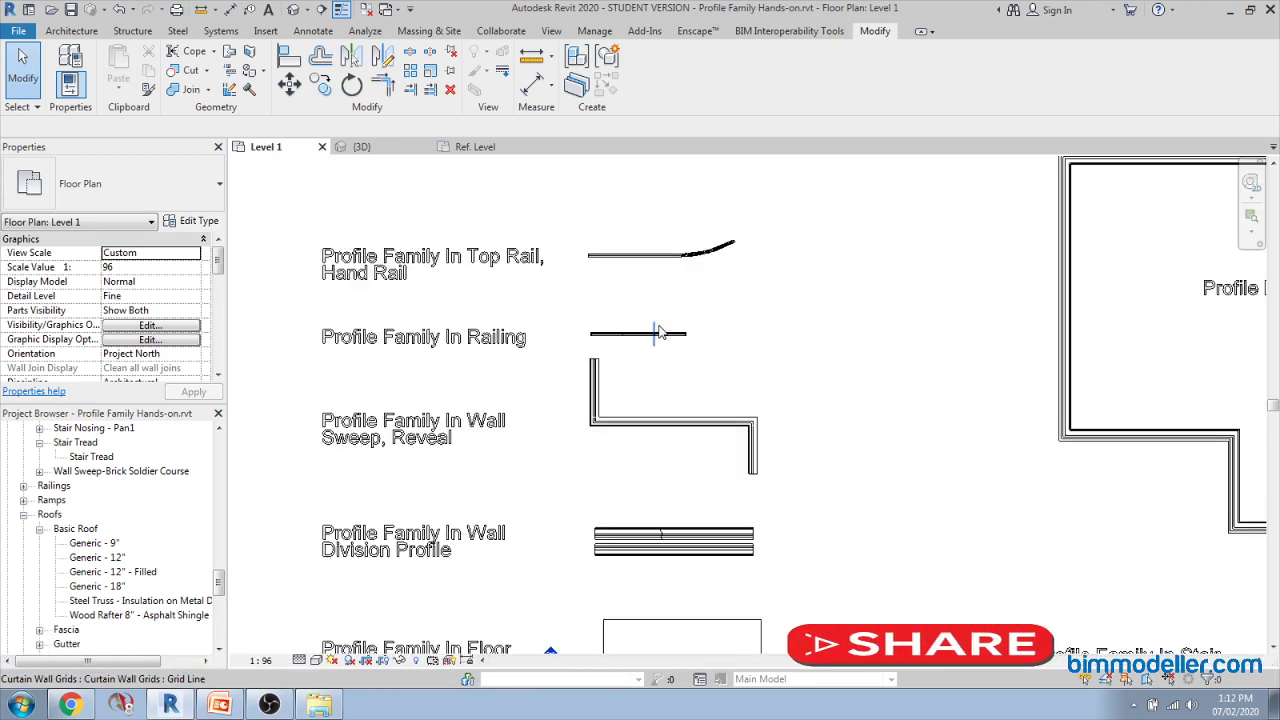
Step: Select the Top Rail, Hand Rail railing and open its Type Properties
{"action": "left_click", "coordinate": [634, 261]}
{"action": "middle_click_drag", "start_coordinate": [660, 250], "coordinate": [703, 385]}
{"action": "scroll", "coordinate": [670, 323], "scroll_direction": "up", "scroll_amount": 3}
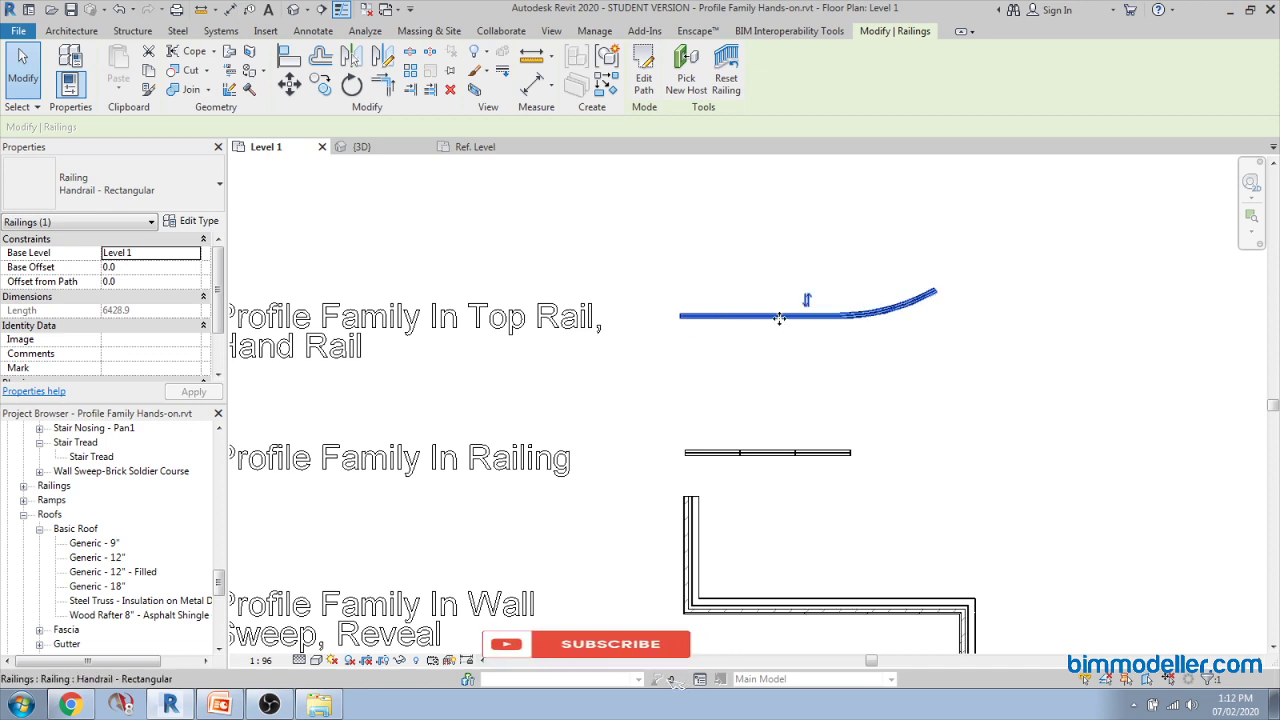
{"action": "middle_click_drag", "start_coordinate": [711, 354], "coordinate": [809, 405]}
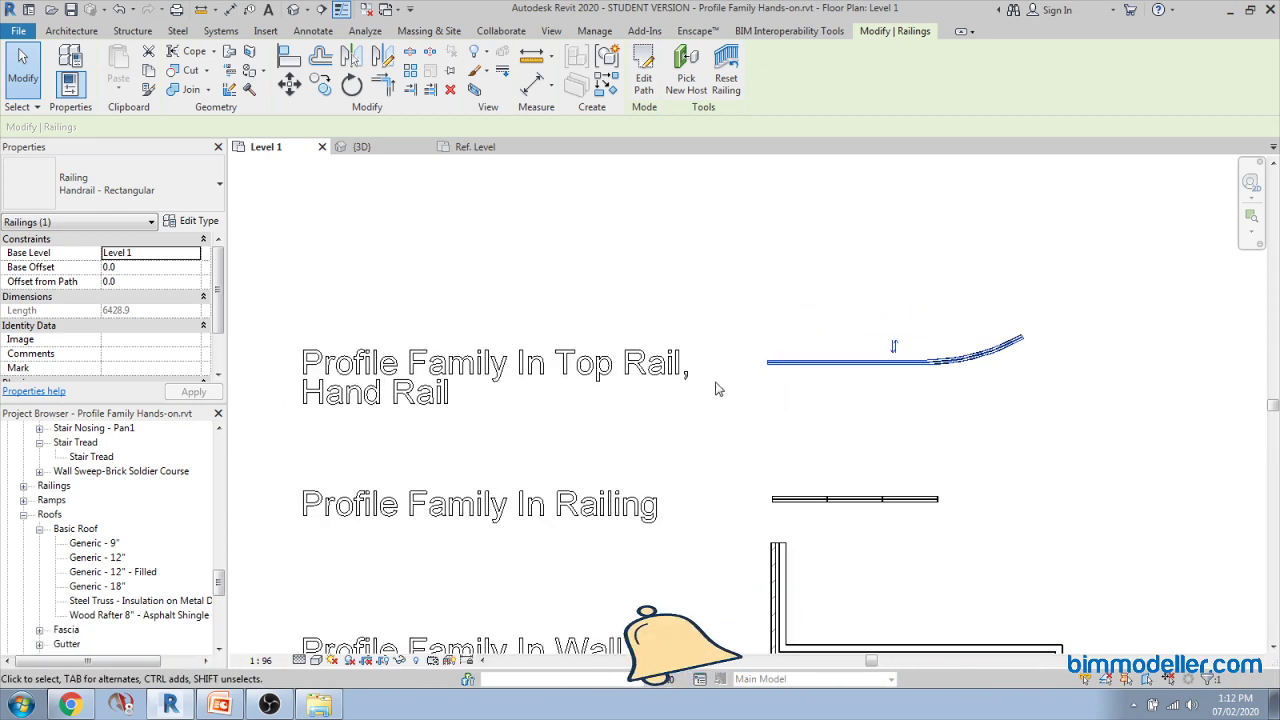
{"action": "left_click", "coordinate": [193, 221]}
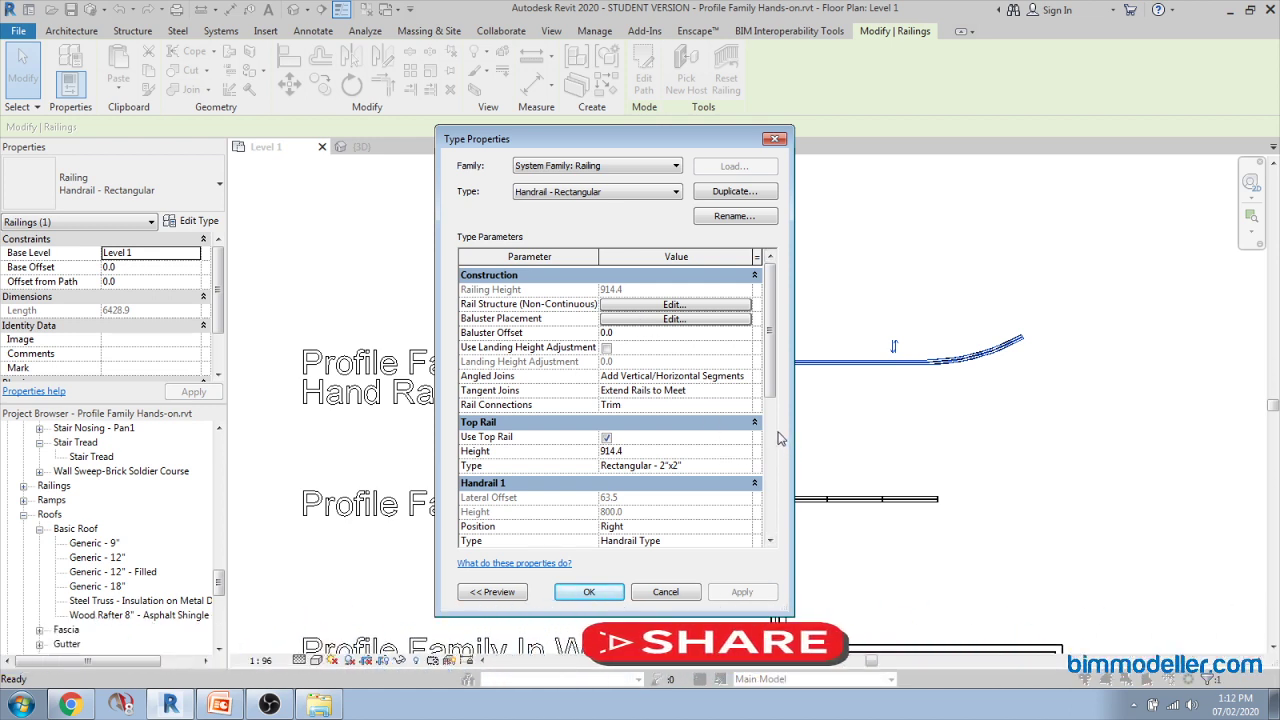
Step: Set the Rectangular - 2"x2" top rail type's profile to Generic Family : Generic Family
{"action": "left_click_drag", "start_coordinate": [771, 398], "coordinate": [773, 427]}
{"action": "double_click", "coordinate": [741, 427]}
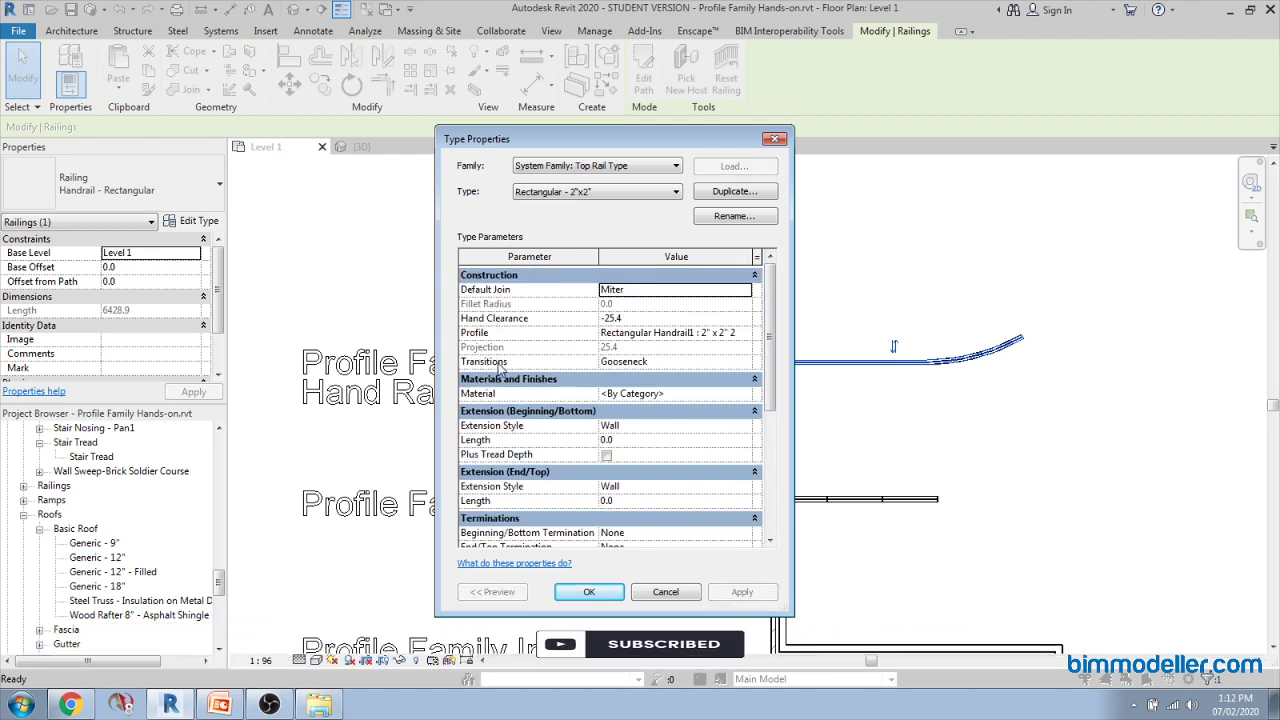
{"action": "left_click", "coordinate": [743, 333]}
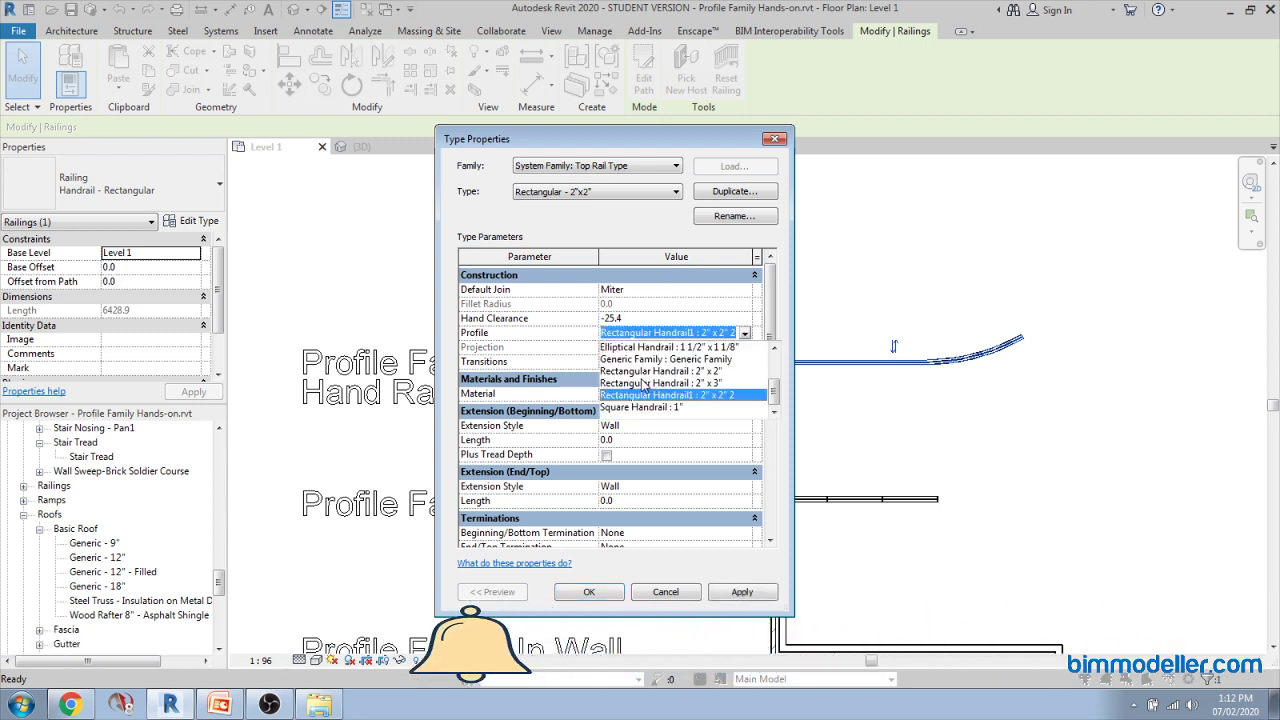
{"action": "scroll", "coordinate": [679, 412], "scroll_direction": "up", "scroll_amount": 1}
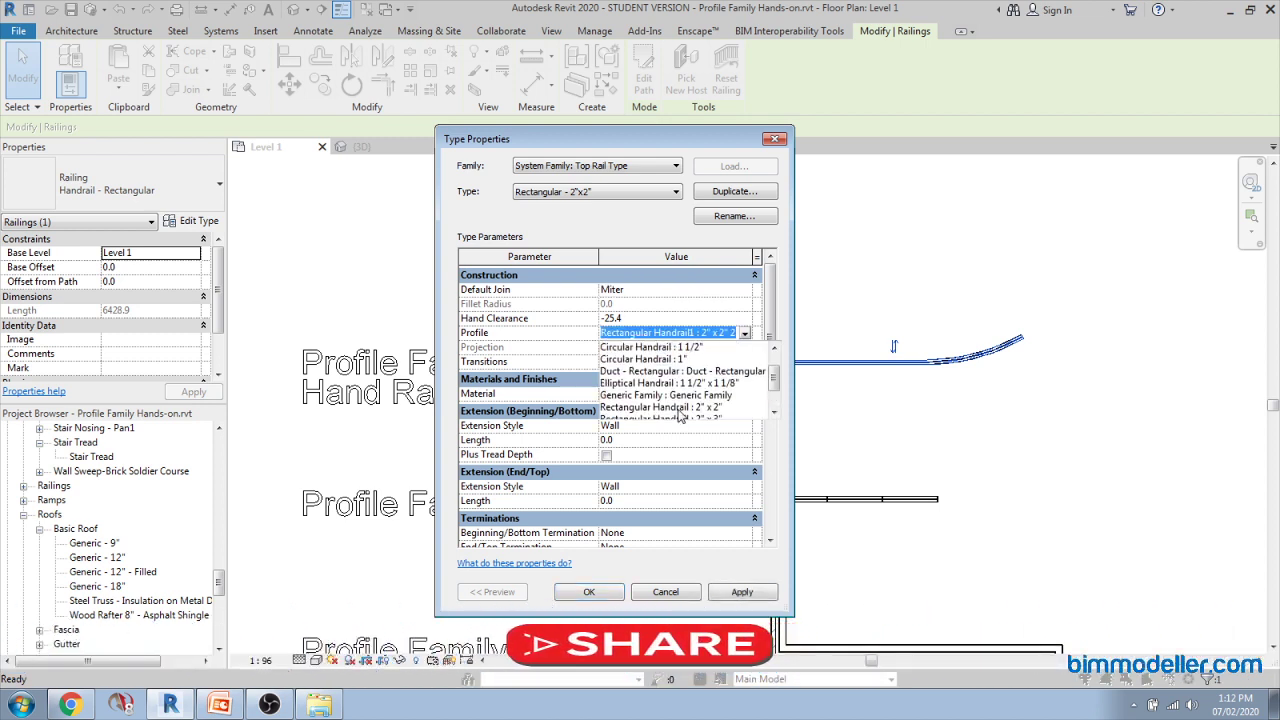
{"action": "scroll", "coordinate": [679, 413], "scroll_direction": "up", "scroll_amount": 2}
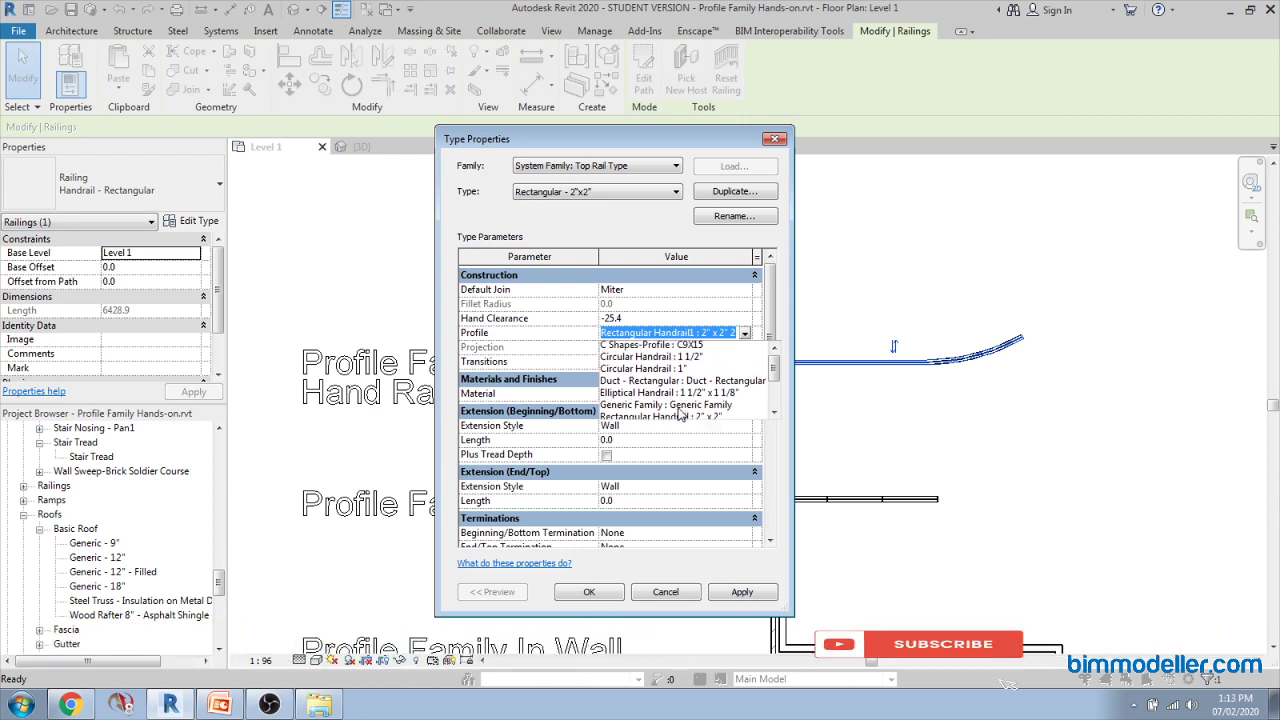
{"action": "scroll", "coordinate": [666, 393], "scroll_direction": "down", "scroll_amount": 1}
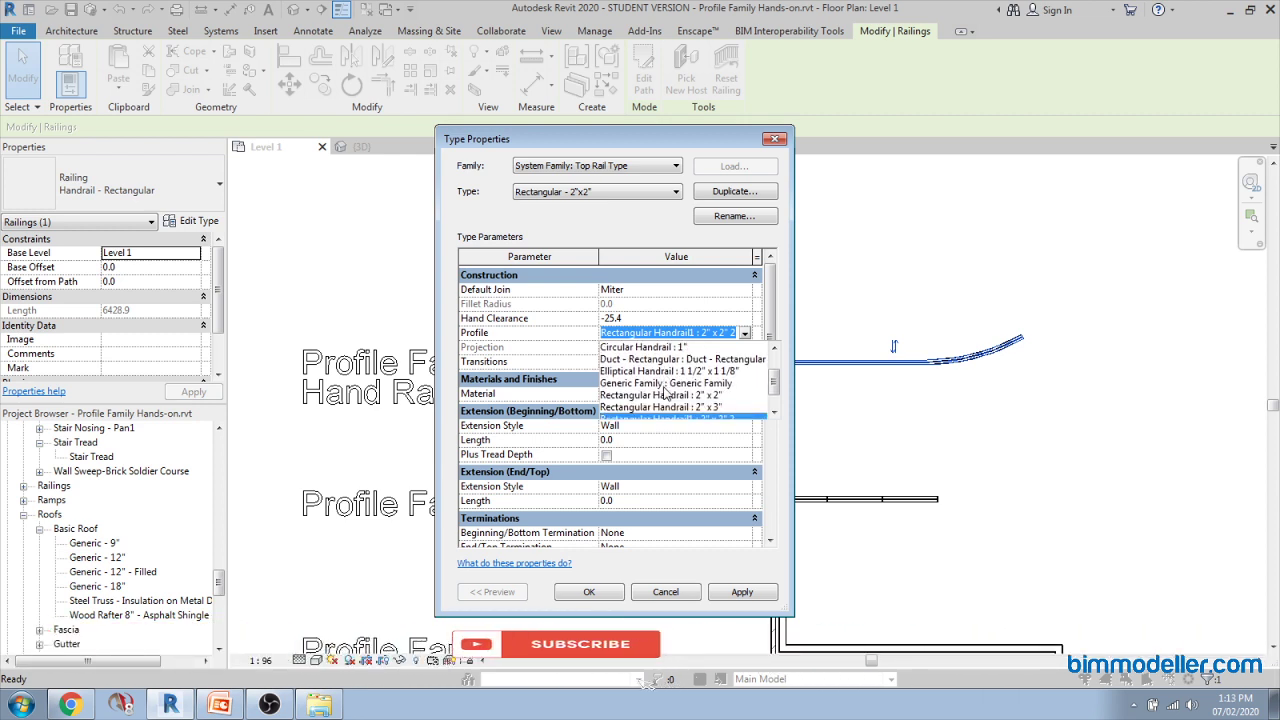
{"action": "scroll", "coordinate": [666, 393], "scroll_direction": "down", "scroll_amount": 1}
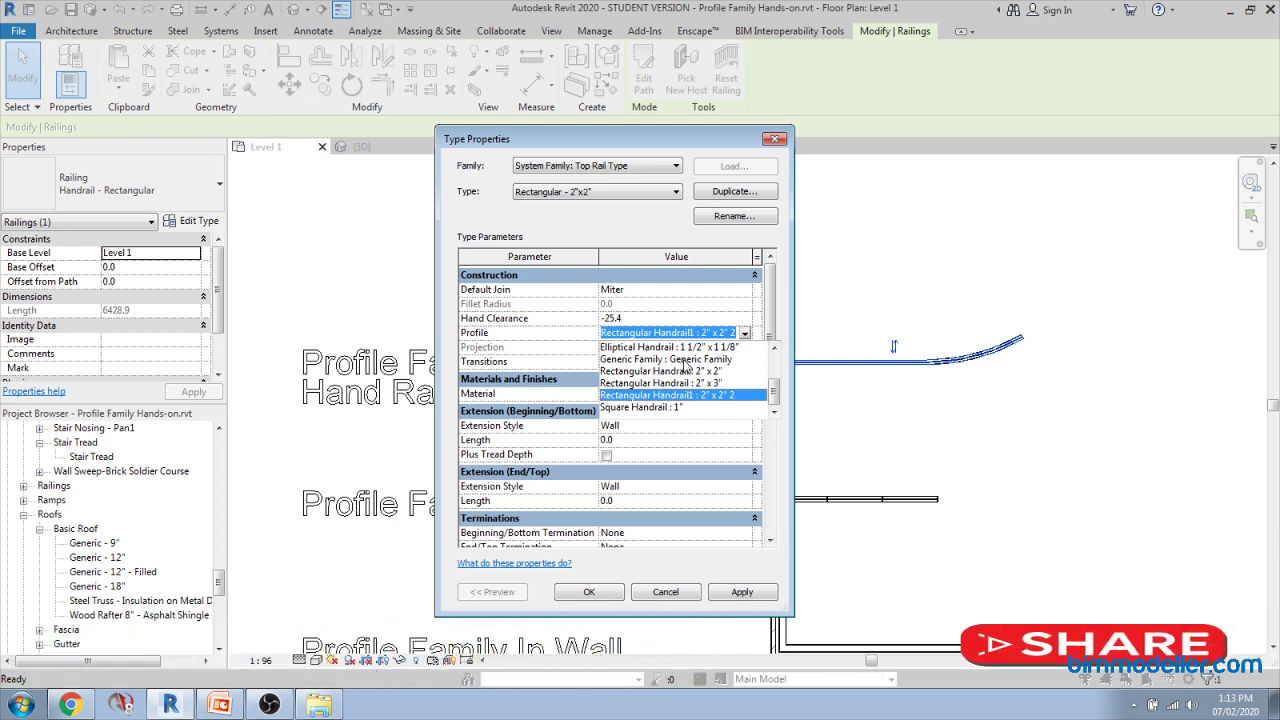
{"action": "left_click", "coordinate": [684, 360]}
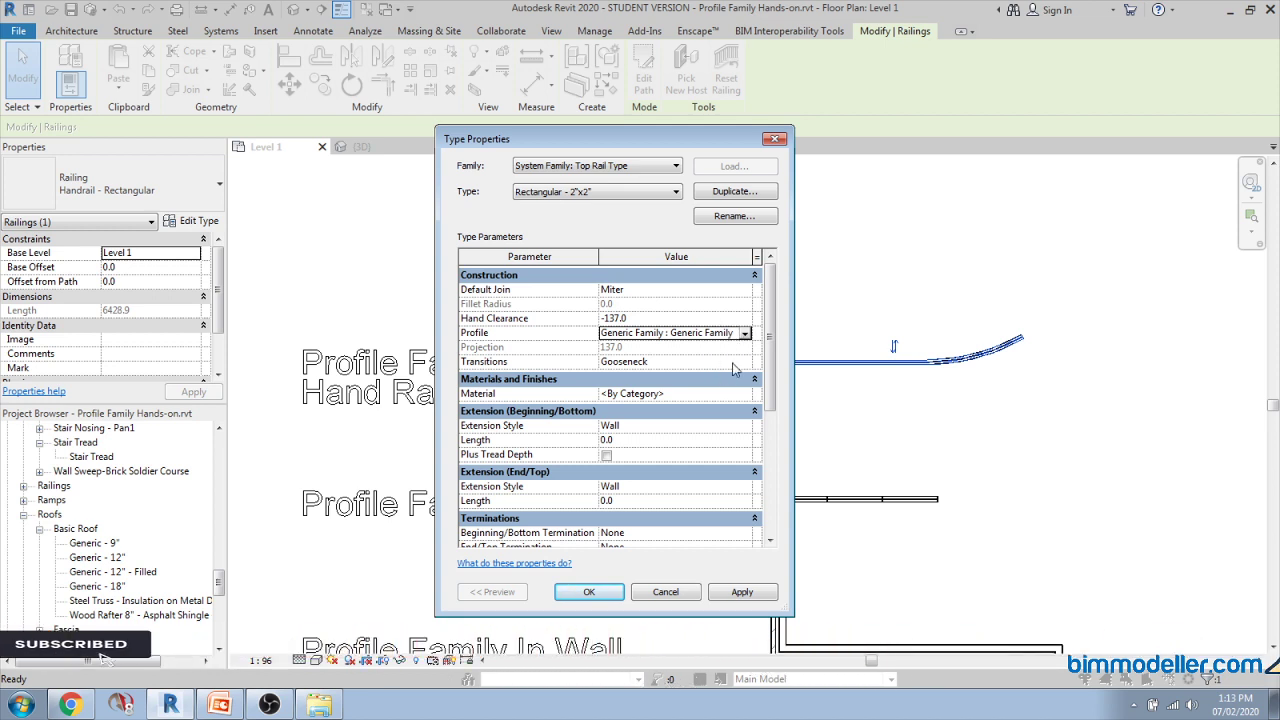
{"action": "left_click", "coordinate": [589, 592]}
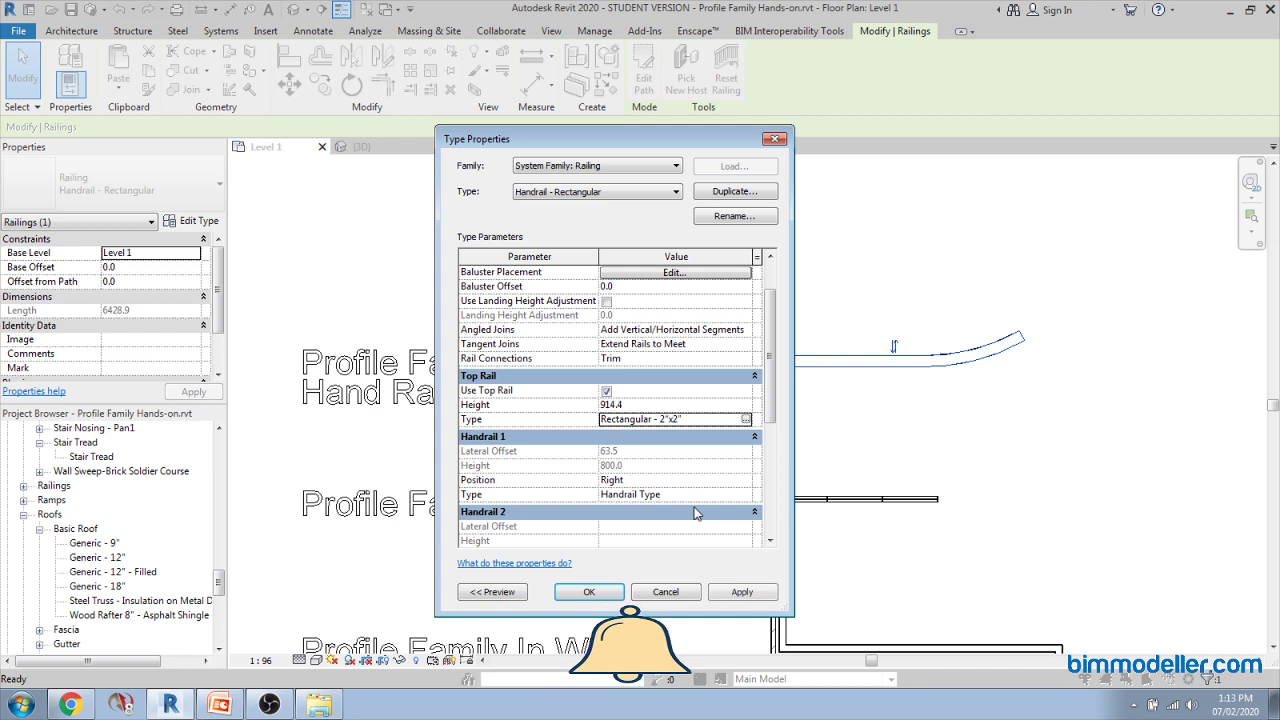
Step: Apply the railing type changes and reselect the railing in the plan
{"action": "left_click", "coordinate": [598, 590]}
{"action": "scroll", "coordinate": [752, 422], "scroll_direction": "up", "scroll_amount": 4}
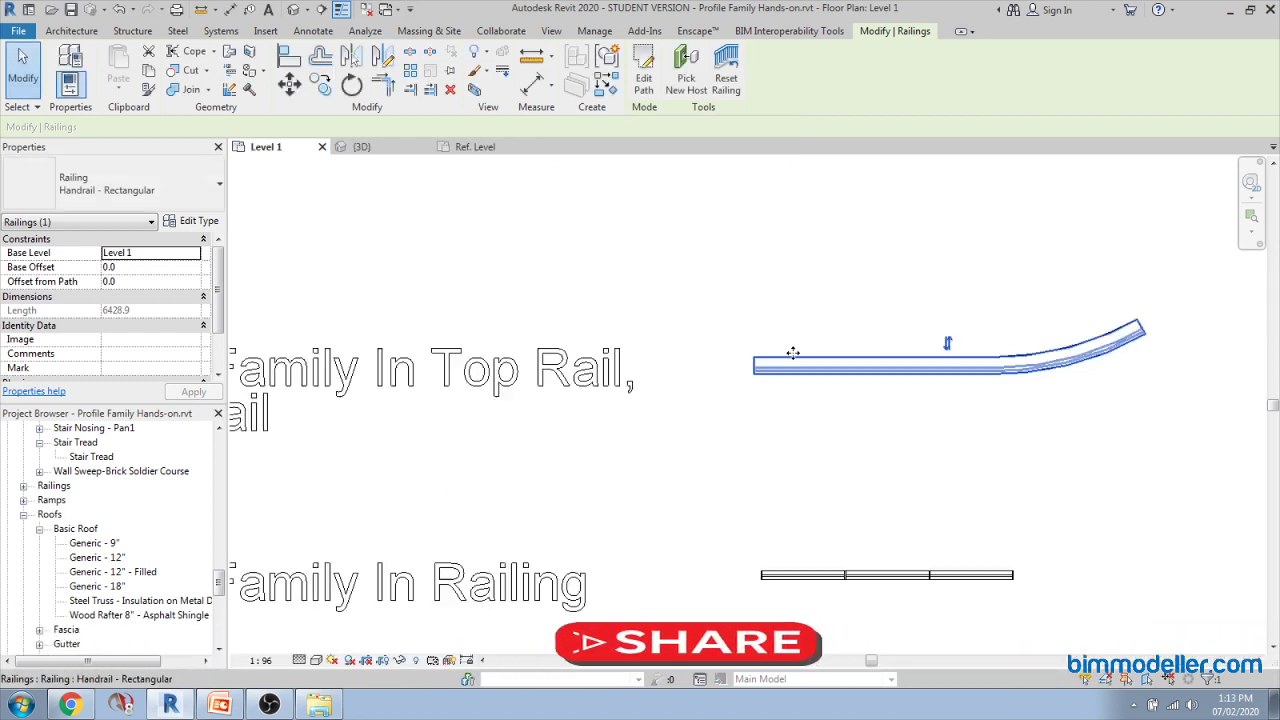
{"action": "left_click", "coordinate": [780, 398]}
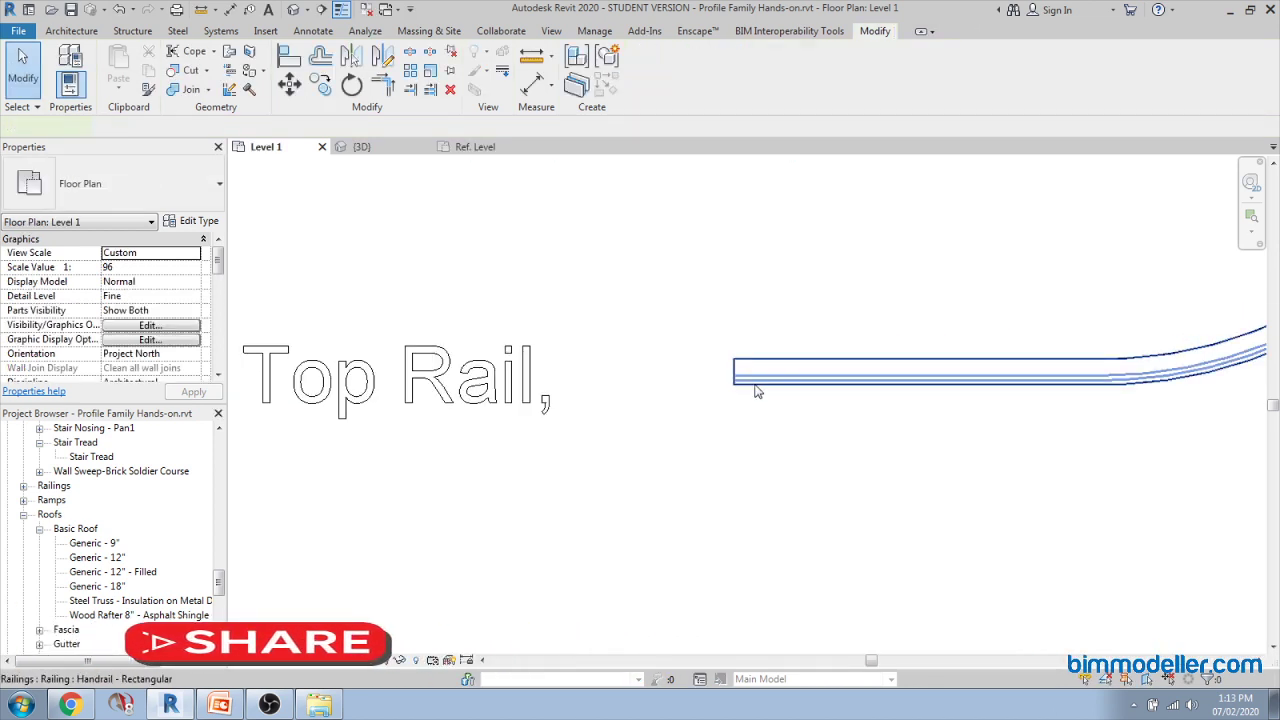
{"action": "left_click", "coordinate": [757, 385]}
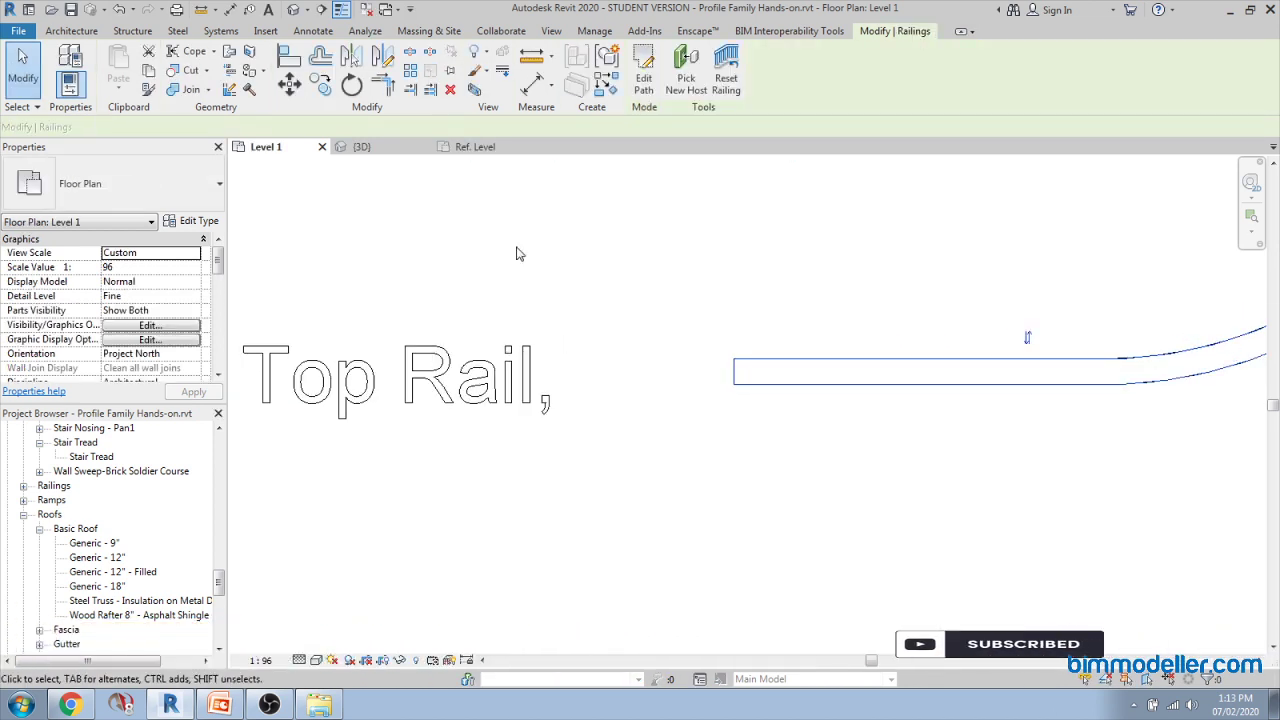
Step: Inspect the reshaped top rail in the default 3D view, then collapse Basic Roof
{"action": "left_click", "coordinate": [294, 10]}
{"action": "scroll", "coordinate": [700, 378], "scroll_direction": "up", "scroll_amount": 5}
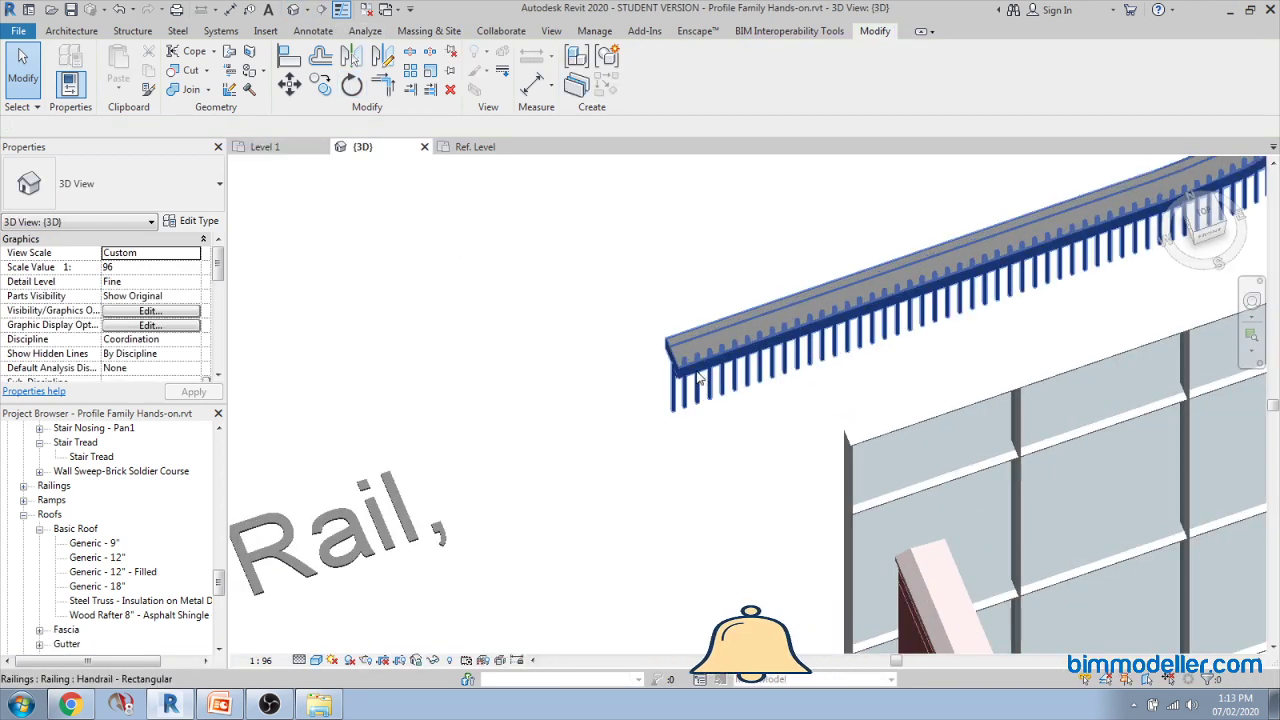
{"action": "scroll", "coordinate": [698, 378], "scroll_direction": "up", "scroll_amount": 2}
{"action": "left_click", "coordinate": [688, 420]}
{"action": "scroll", "coordinate": [740, 500], "scroll_direction": "up", "scroll_amount": 3}
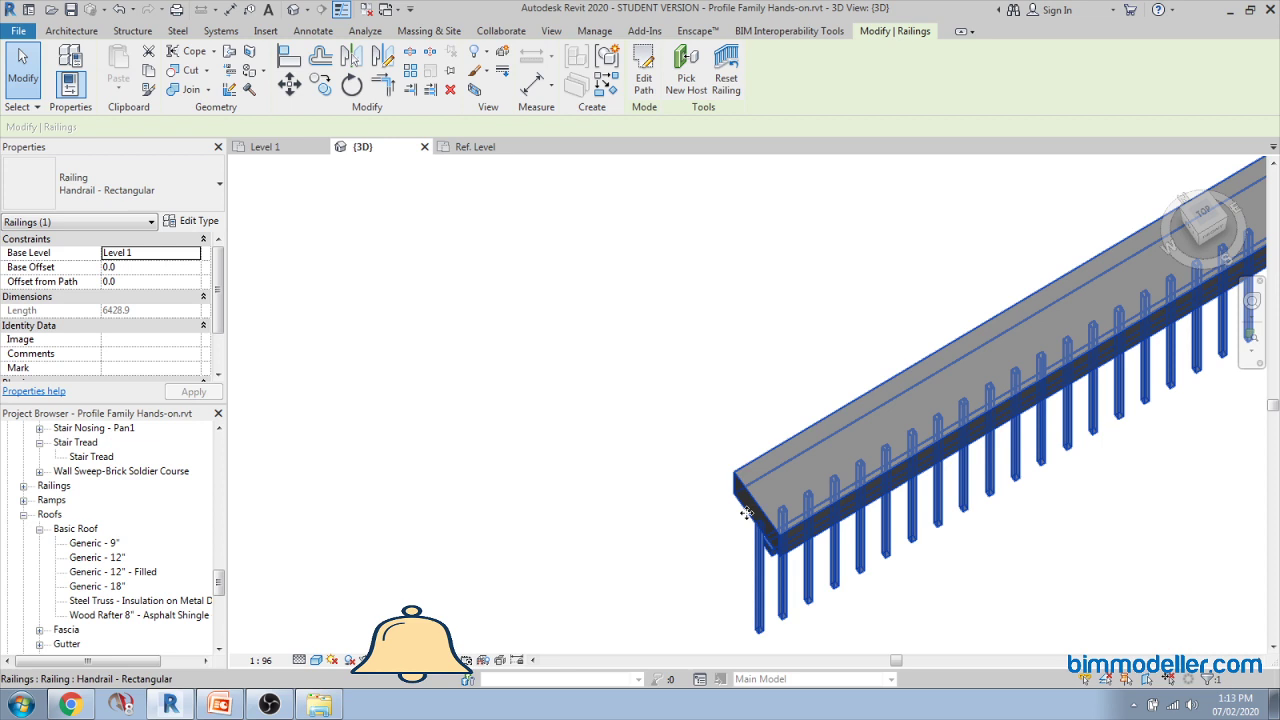
{"action": "scroll", "coordinate": [758, 502], "scroll_direction": "down", "scroll_amount": 4}
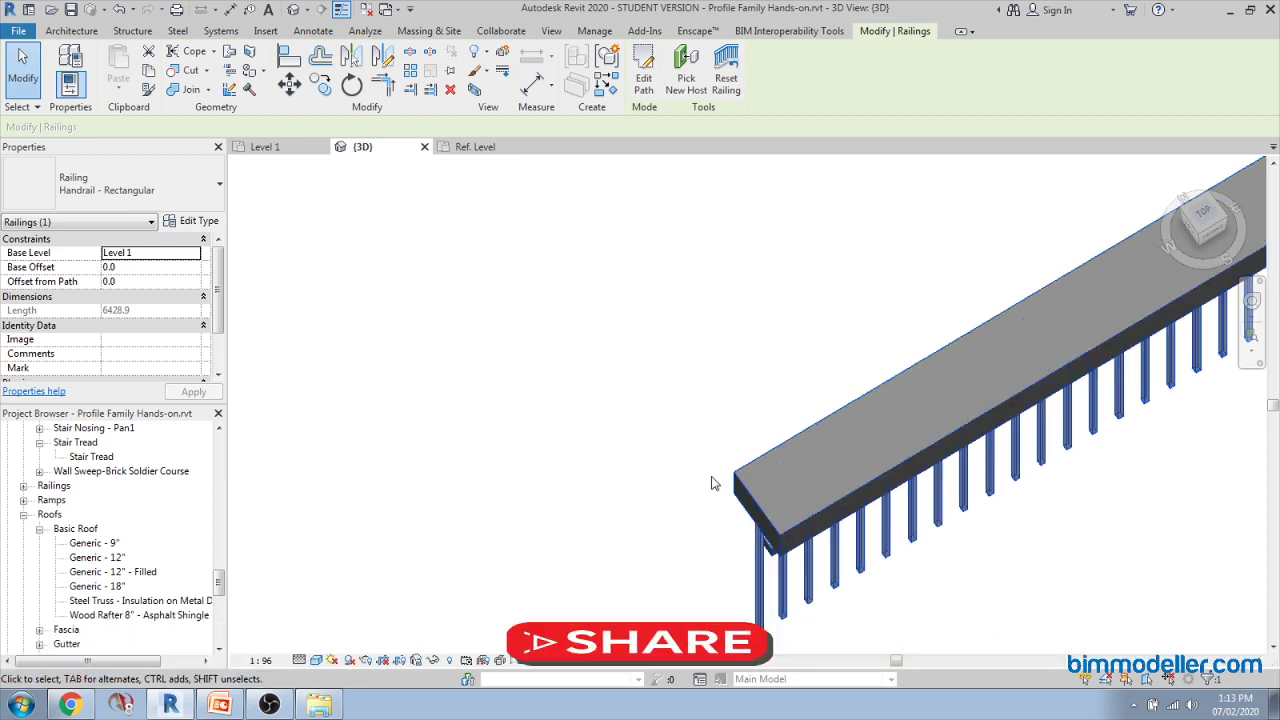
{"action": "scroll", "coordinate": [718, 465], "scroll_direction": "up", "scroll_amount": 2}
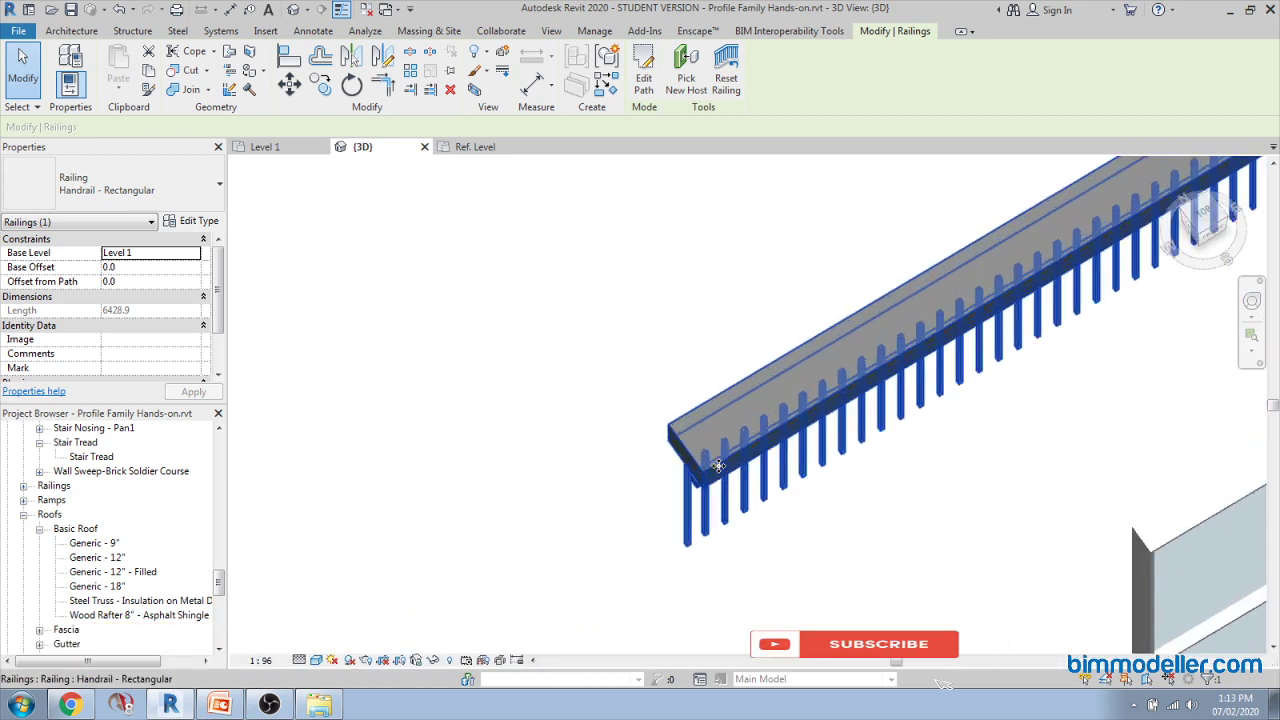
{"action": "key", "text": "Escape"}
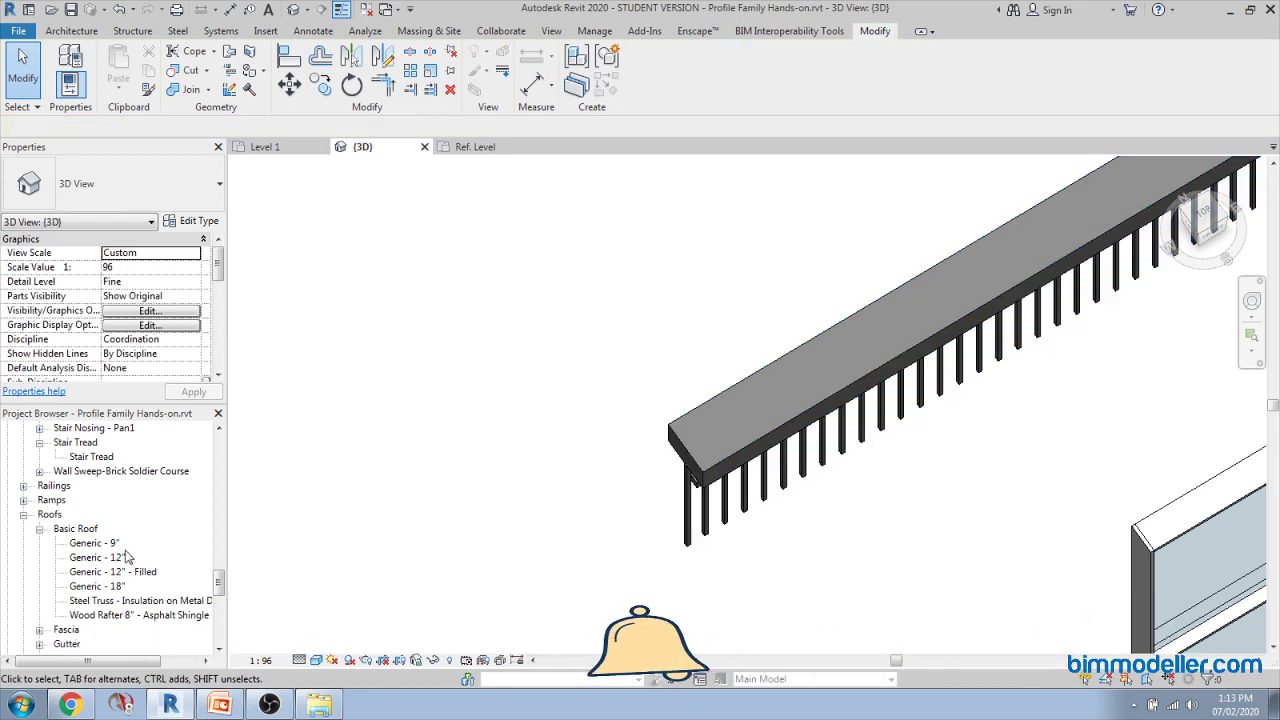
{"action": "left_click", "coordinate": [40, 528]}
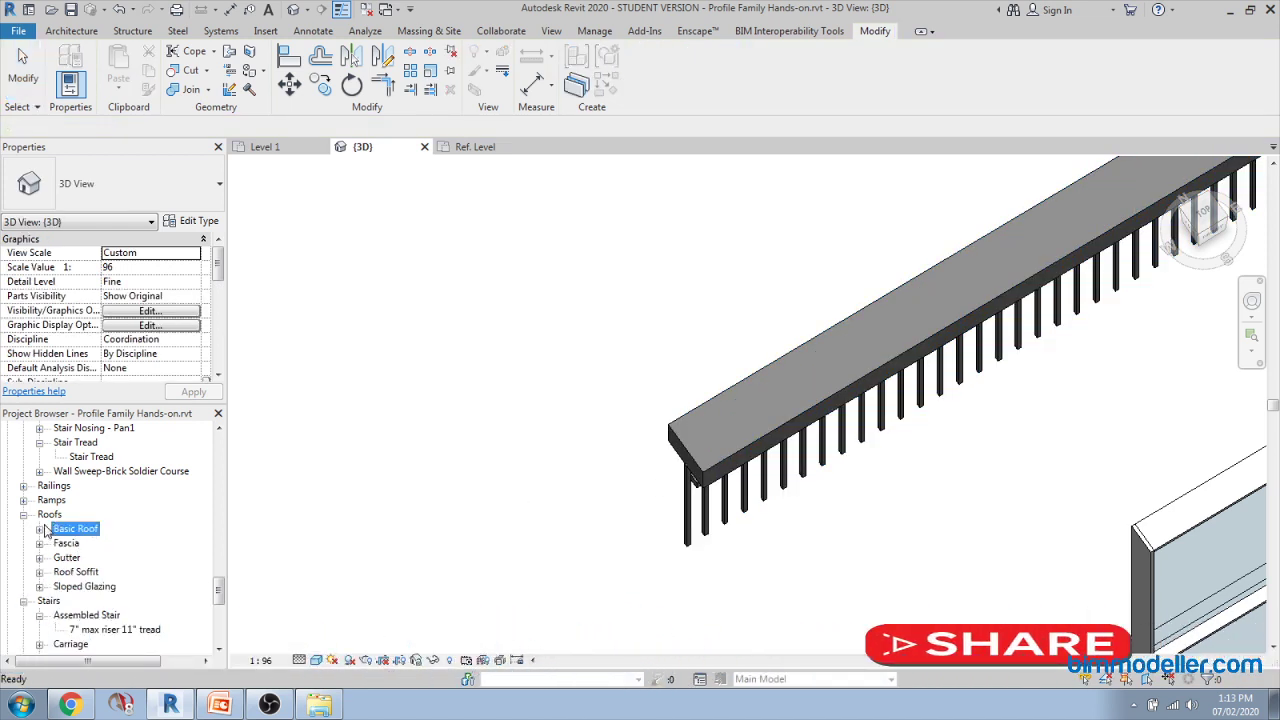
Step: Search the Project Browser for Generic Family and open its type properties
{"action": "right_click", "coordinate": [45, 522]}
{"action": "left_click", "coordinate": [60, 530]}
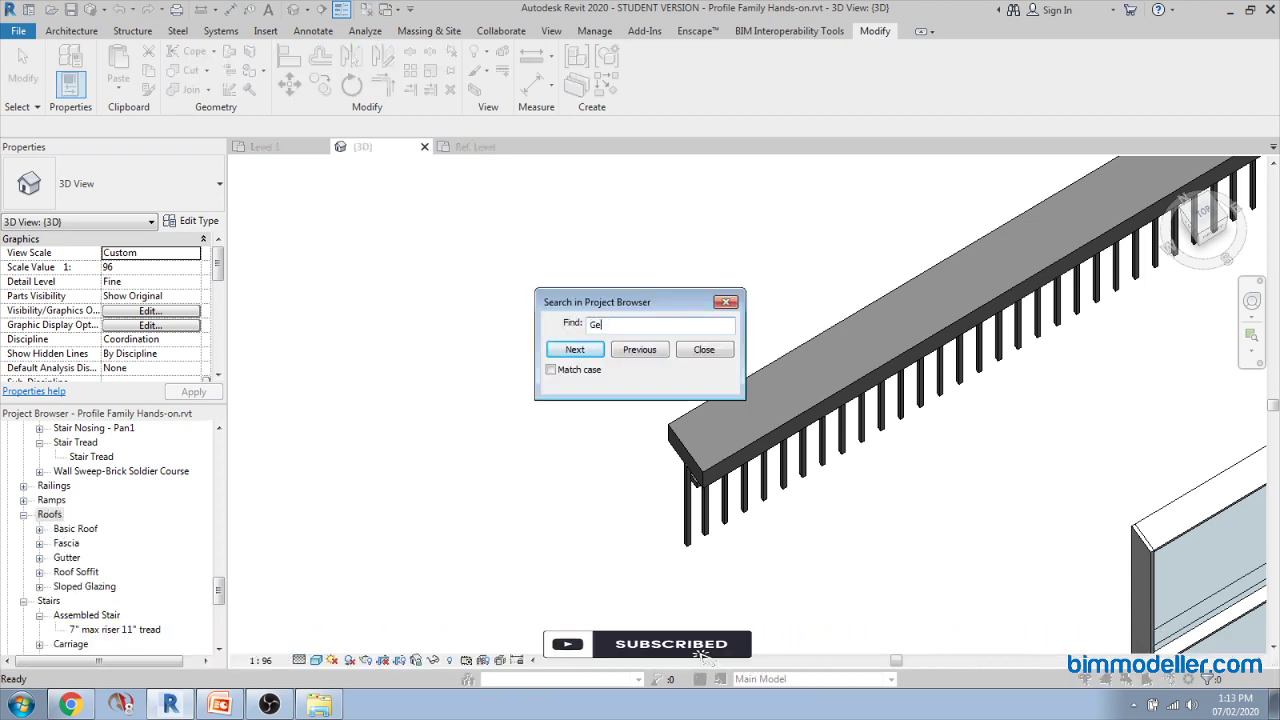
{"action": "type", "text": "Generic familyu"}
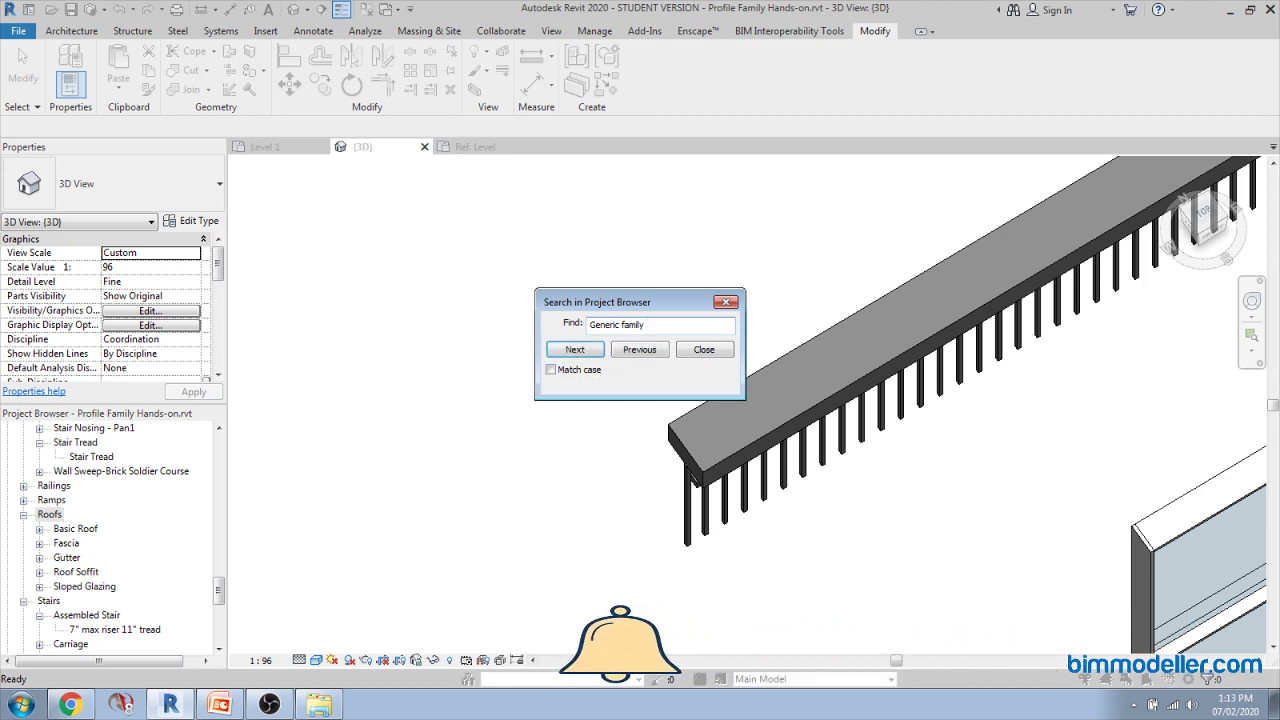
{"action": "key", "text": "Return"}
{"action": "key", "text": "Escape"}
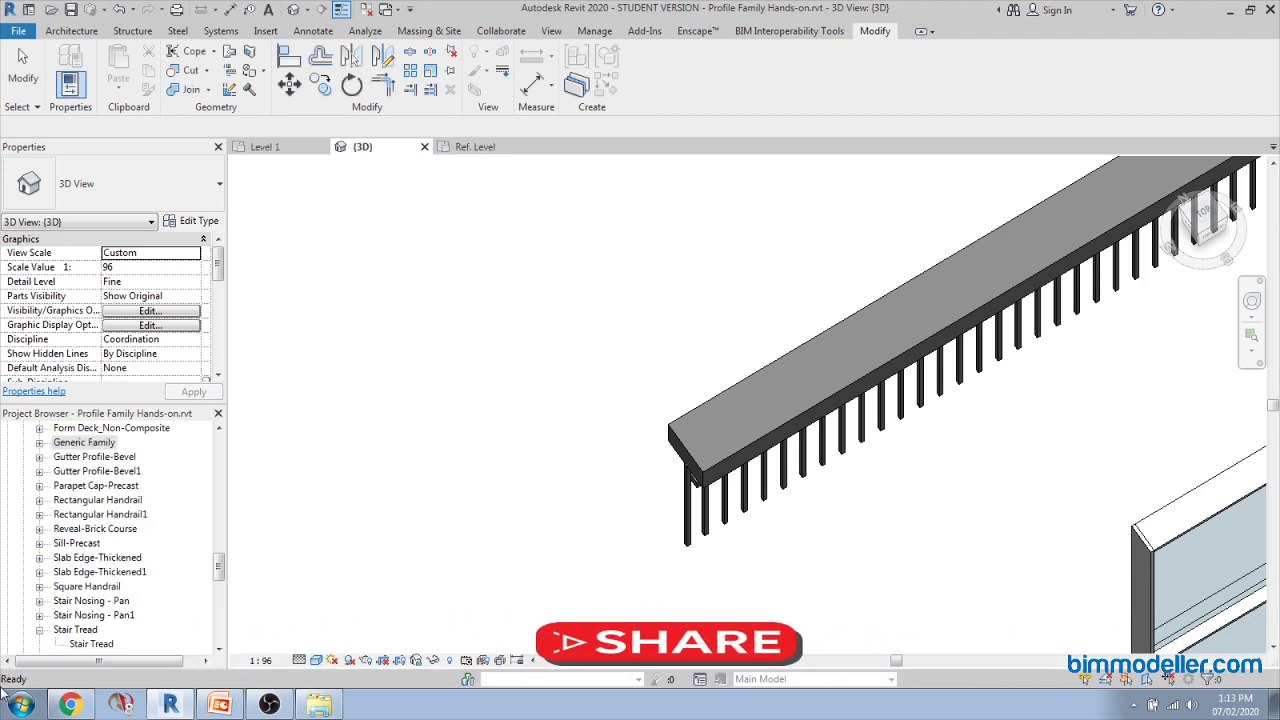
{"action": "double_click", "coordinate": [73, 446]}
{"action": "left_click", "coordinate": [100, 462]}
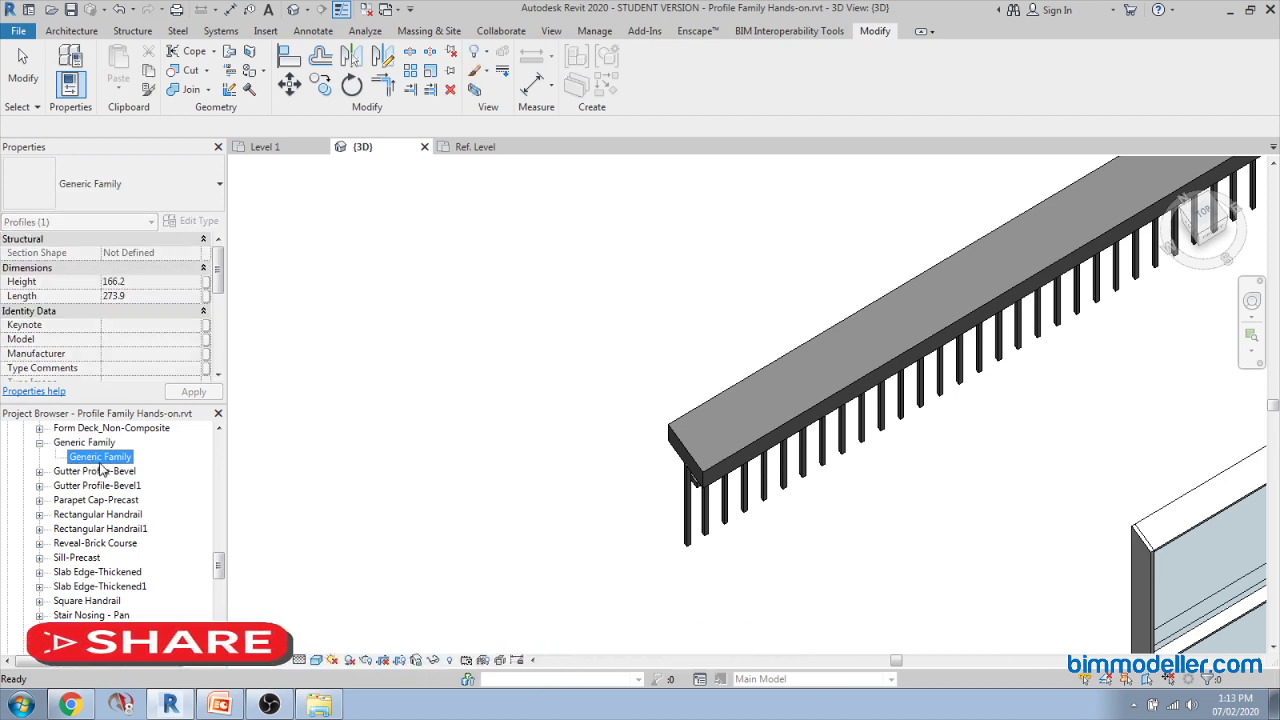
{"action": "left_click", "coordinate": [100, 462]}
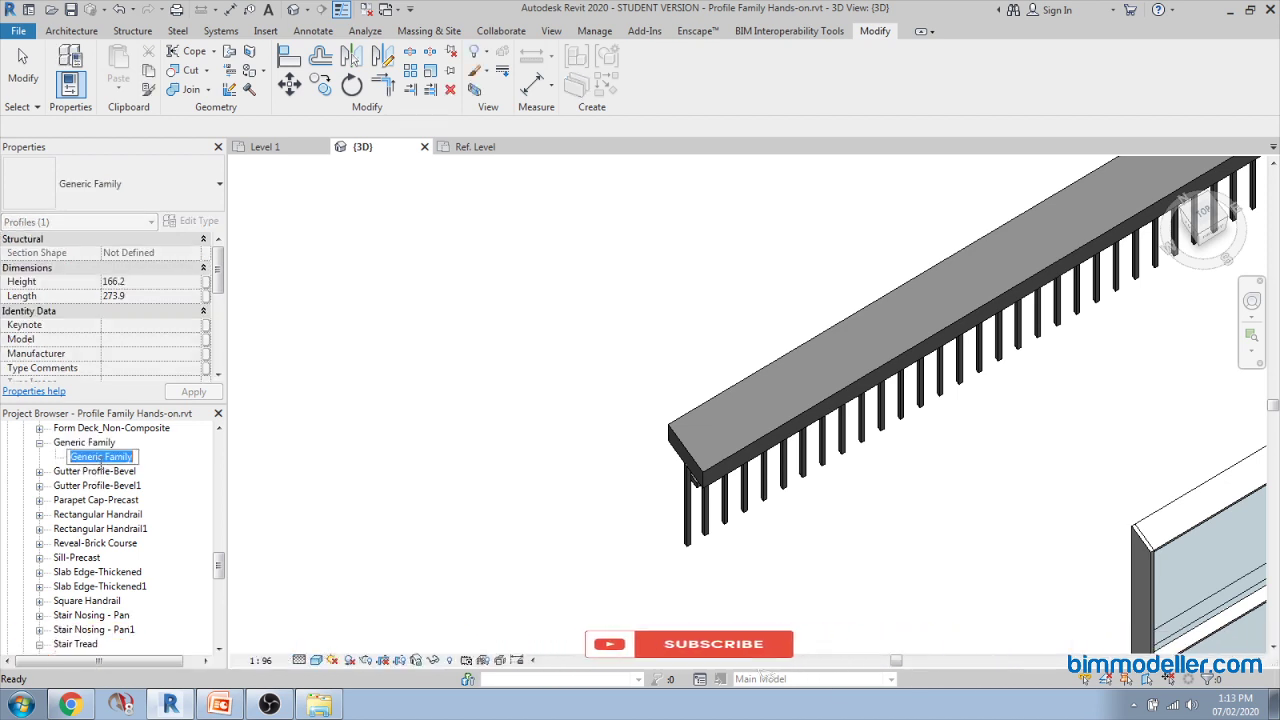
{"action": "double_click", "coordinate": [100, 457]}
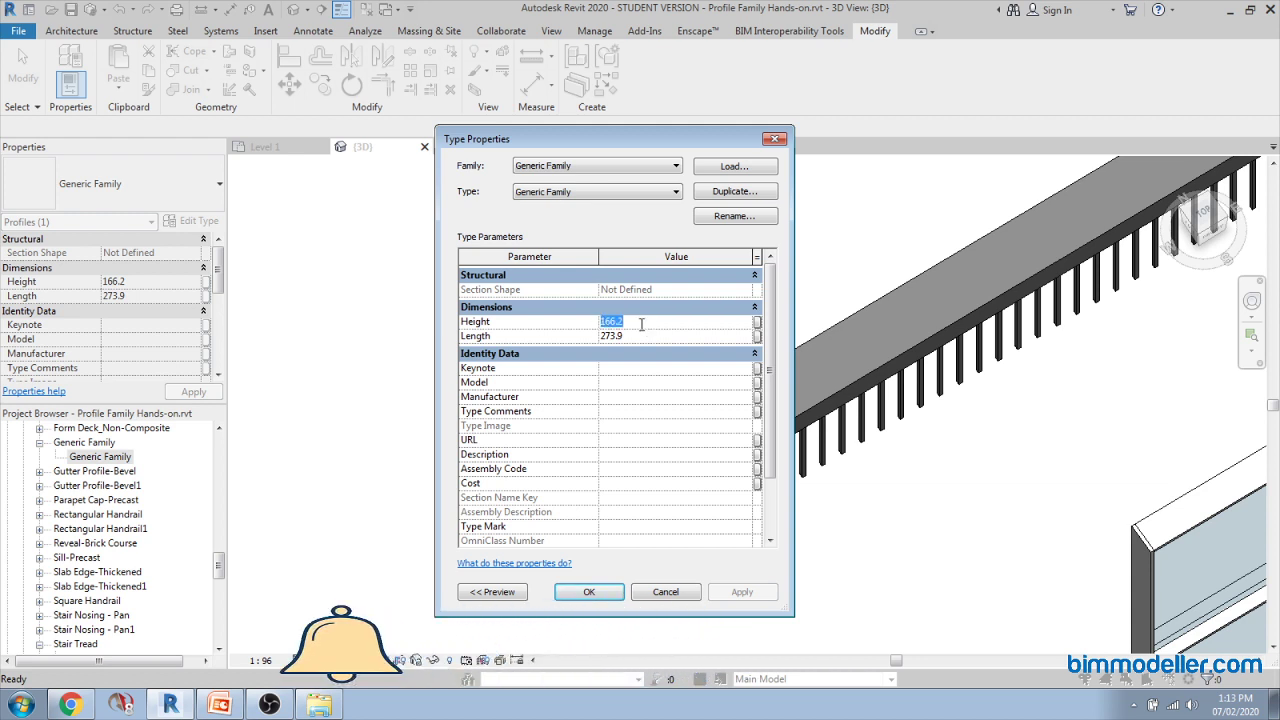
Step: Set the Generic Family profile's Height and Length to 50 and rename the type '50 x 50'
{"action": "type", "text": "50"}
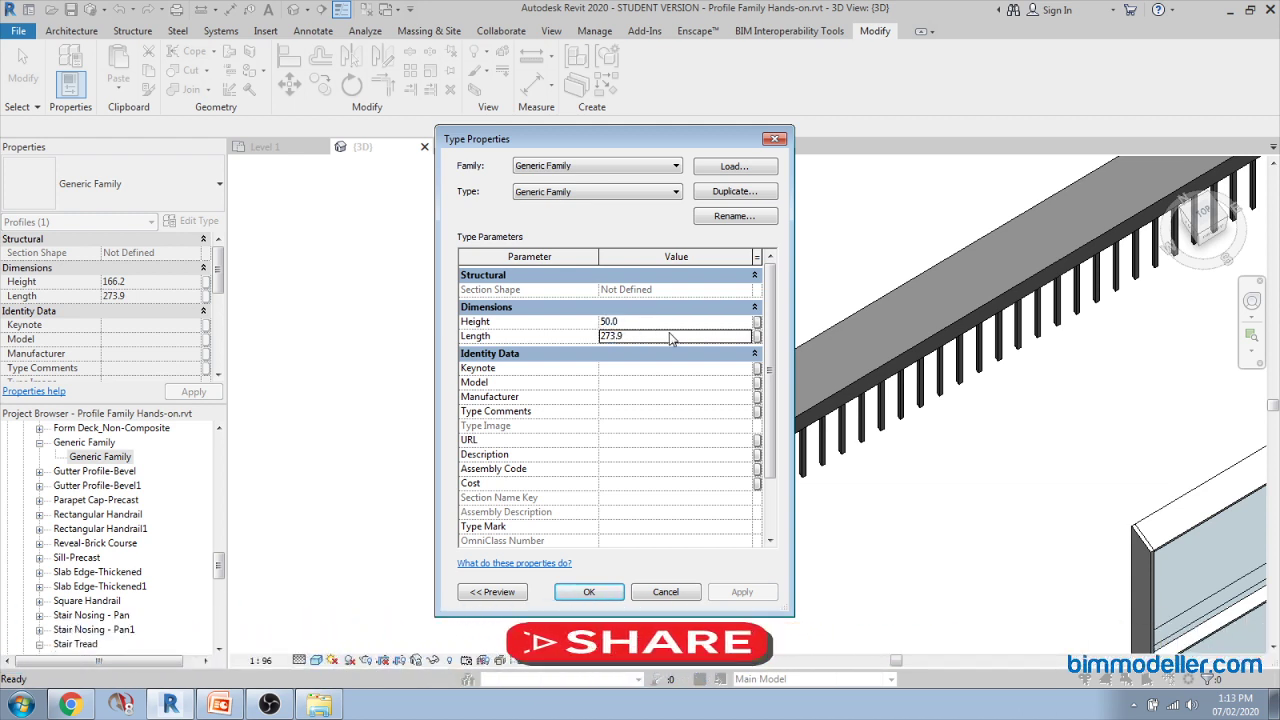
{"action": "type", "text": "50"}
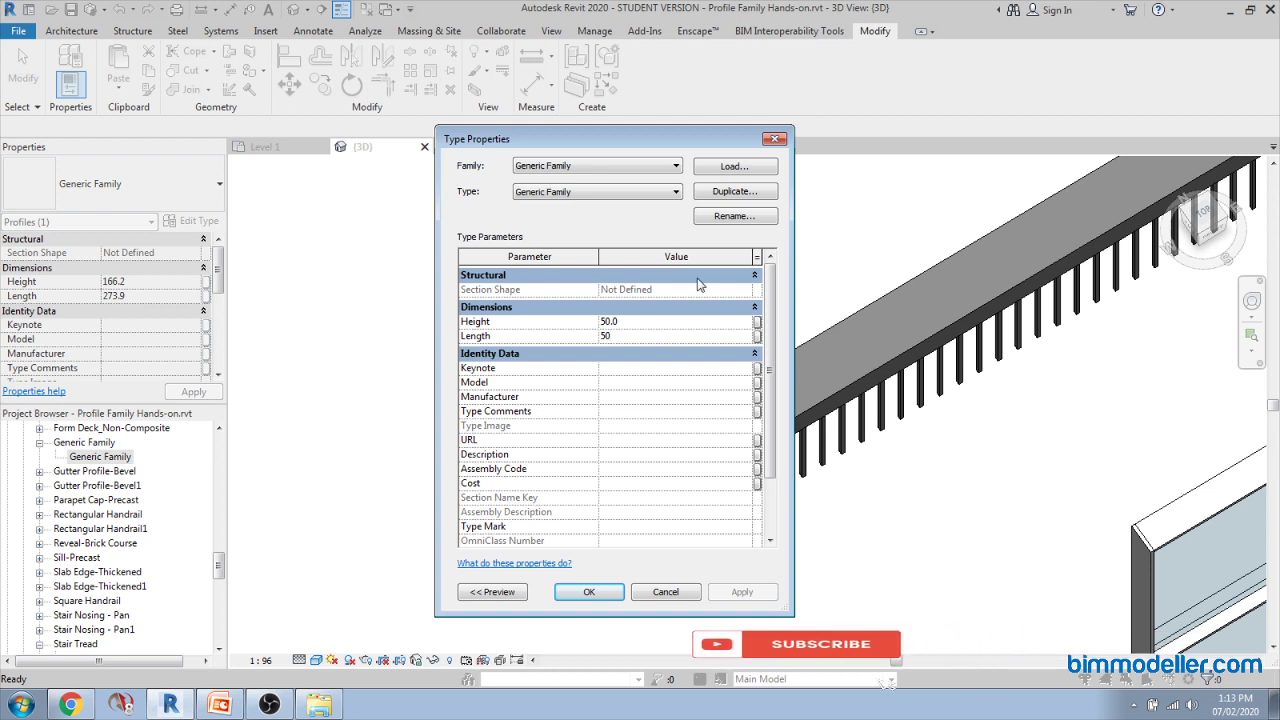
{"action": "left_click", "coordinate": [732, 216]}
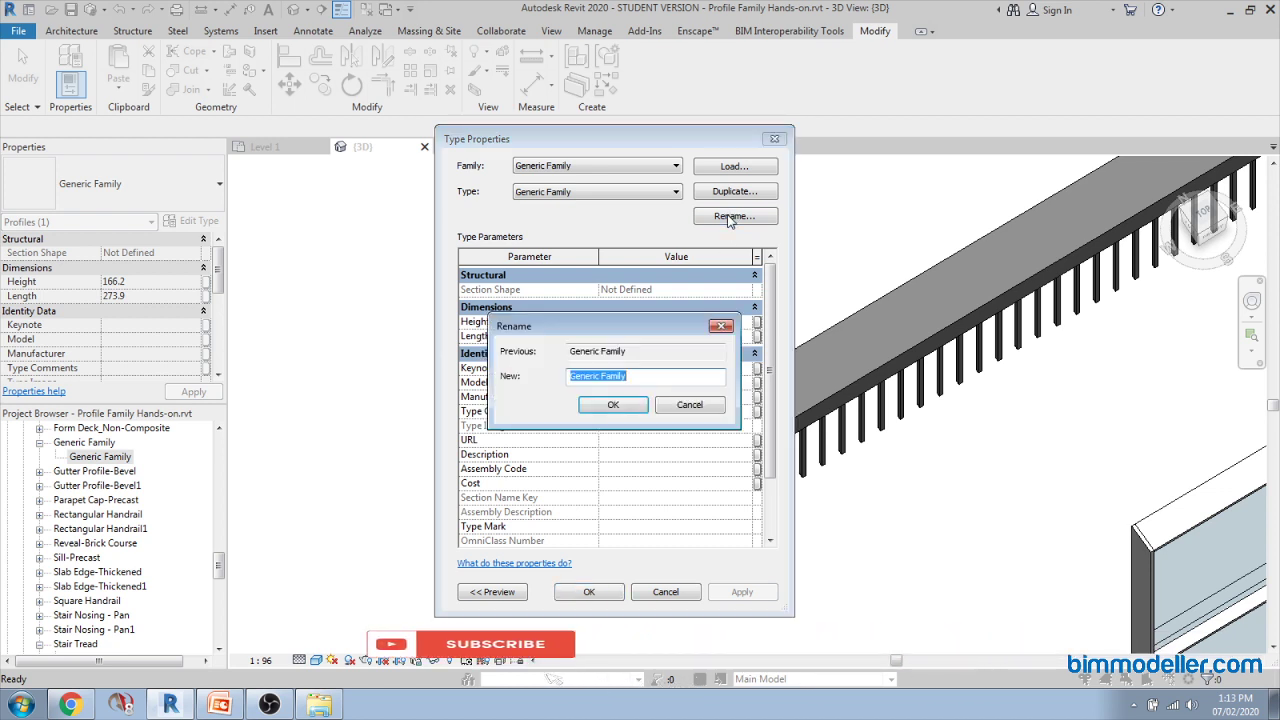
{"action": "type", "text": "50 x 50"}
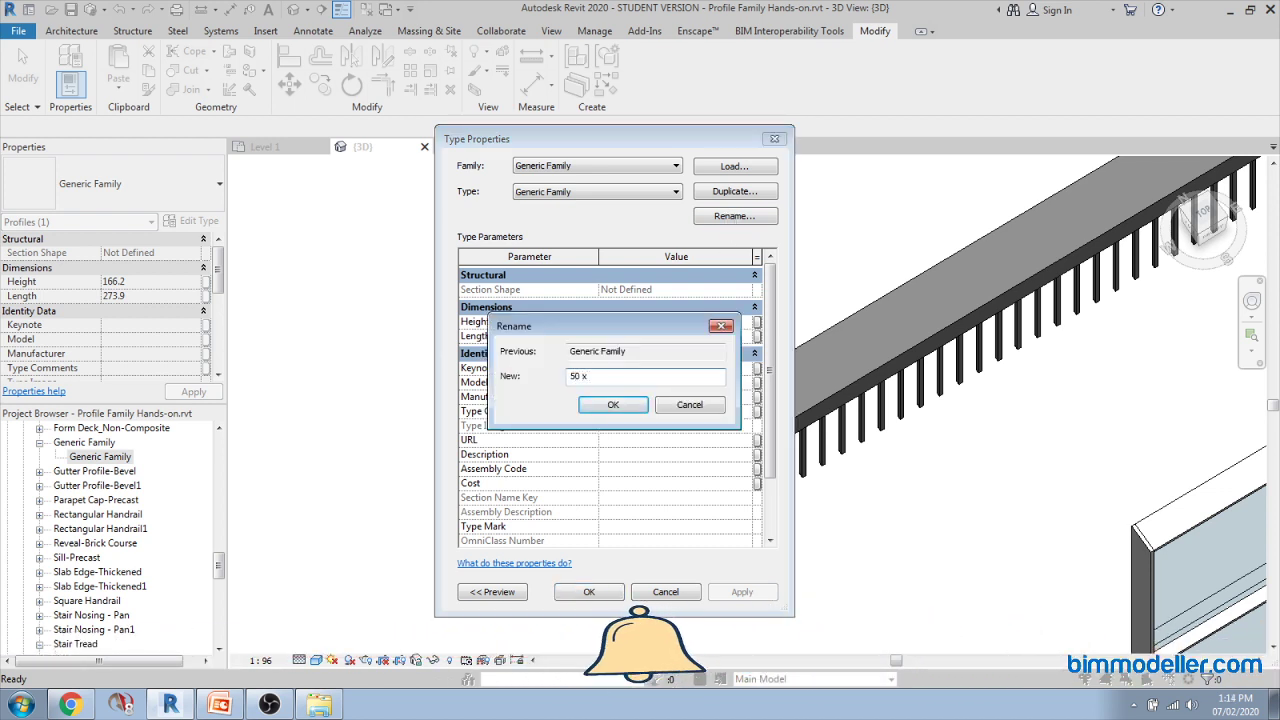
{"action": "left_click", "coordinate": [613, 404]}
{"action": "left_click", "coordinate": [589, 592]}
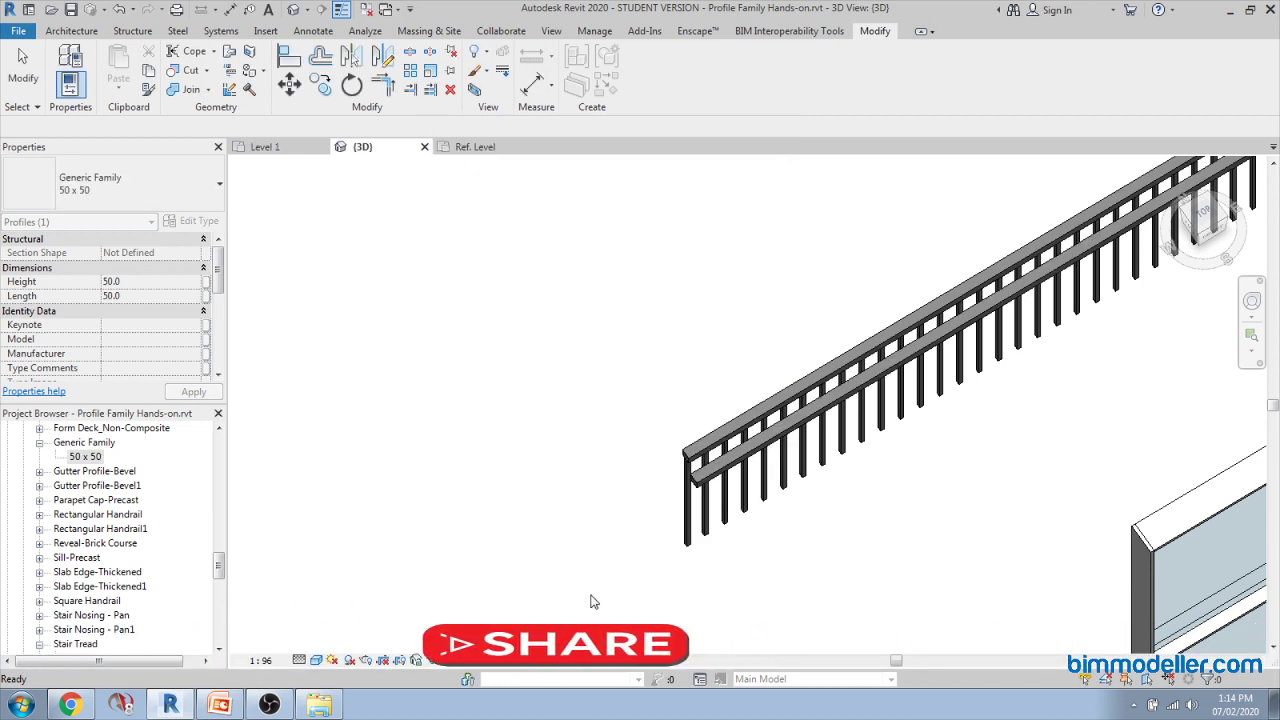
Step: Zoom around the 3D view to inspect the slim 50 x 50 top rail
{"action": "scroll", "coordinate": [560, 571], "scroll_direction": "up", "scroll_amount": 2}
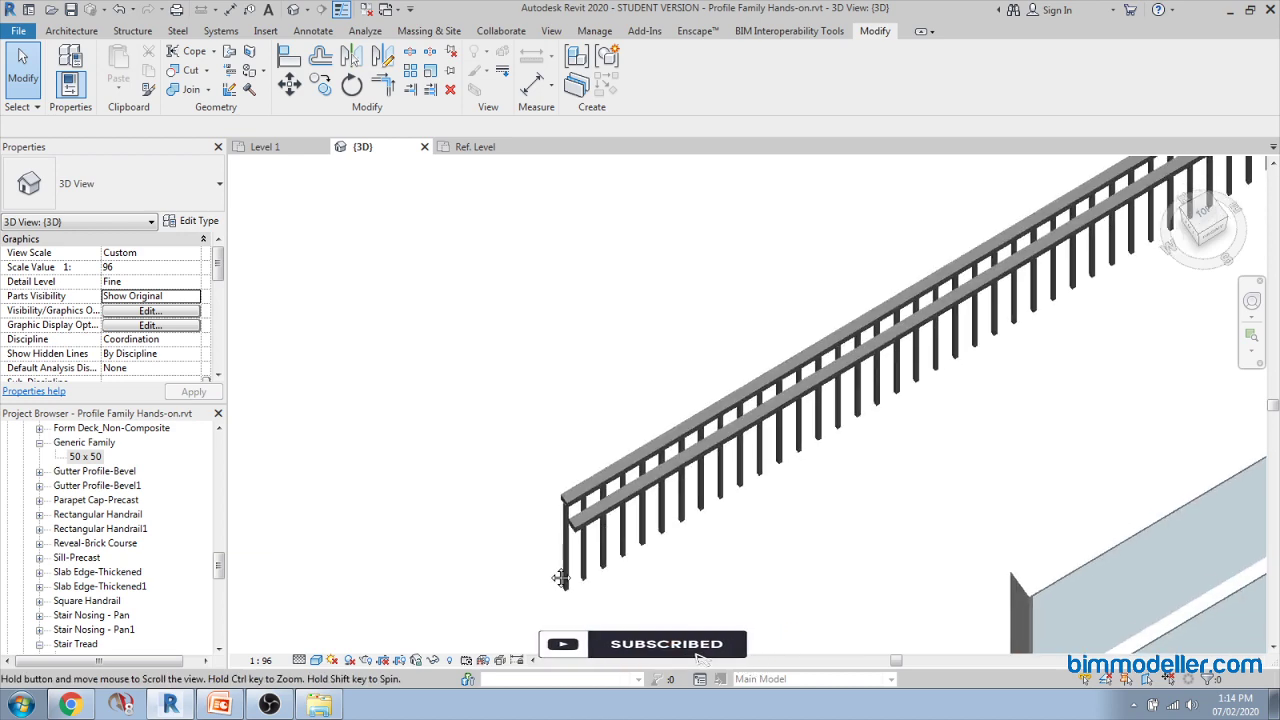
{"action": "scroll", "coordinate": [566, 503], "scroll_direction": "down", "scroll_amount": 3}
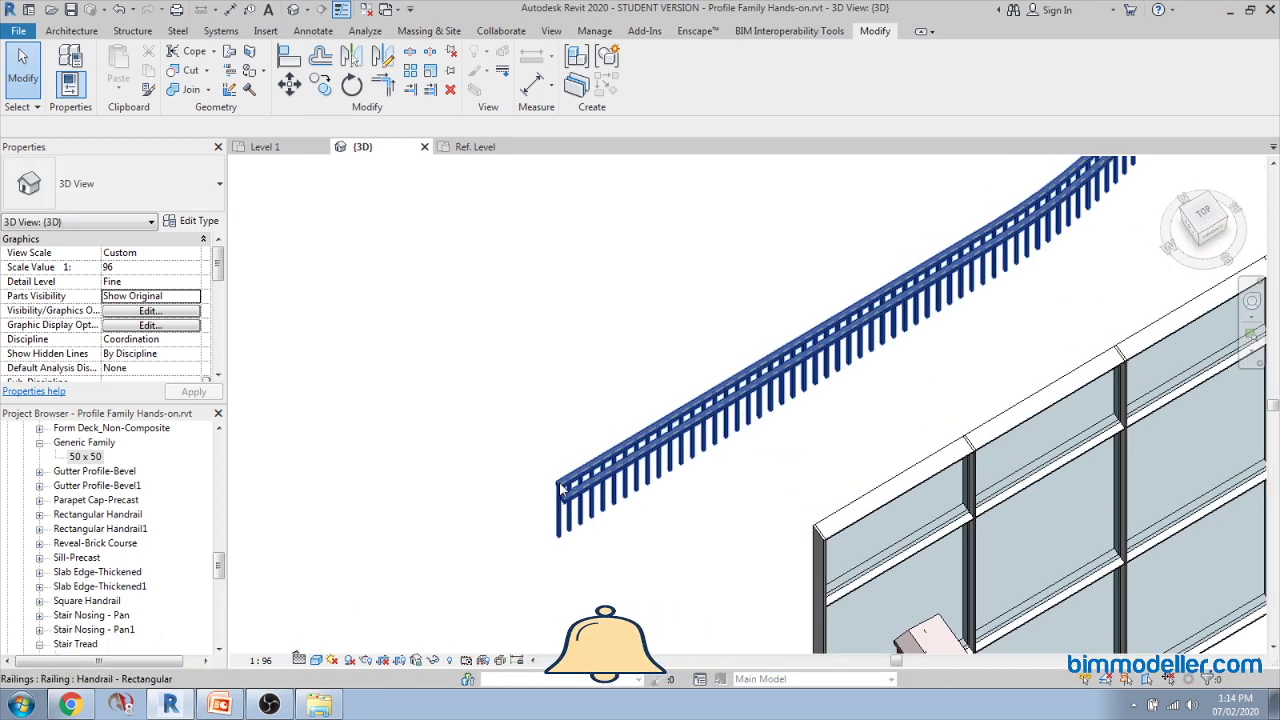
{"action": "scroll", "coordinate": [562, 488], "scroll_direction": "down", "scroll_amount": 2}
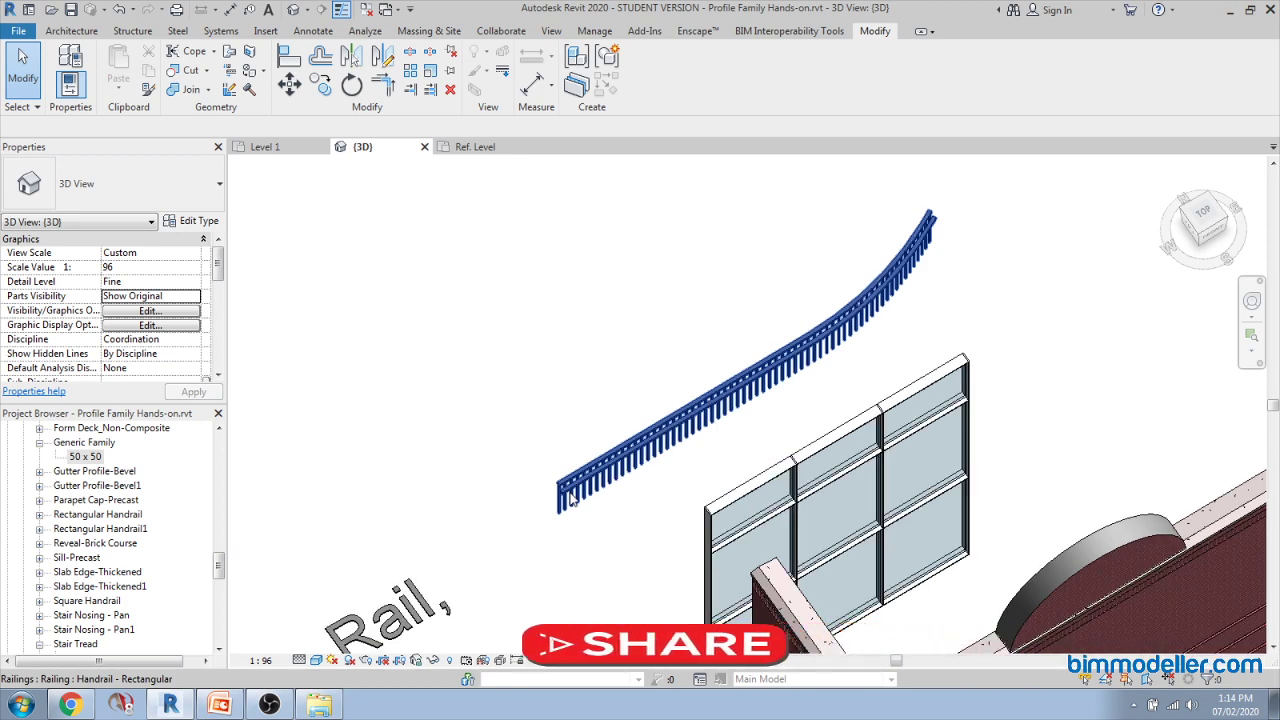
{"action": "scroll", "coordinate": [571, 500], "scroll_direction": "up", "scroll_amount": 4}
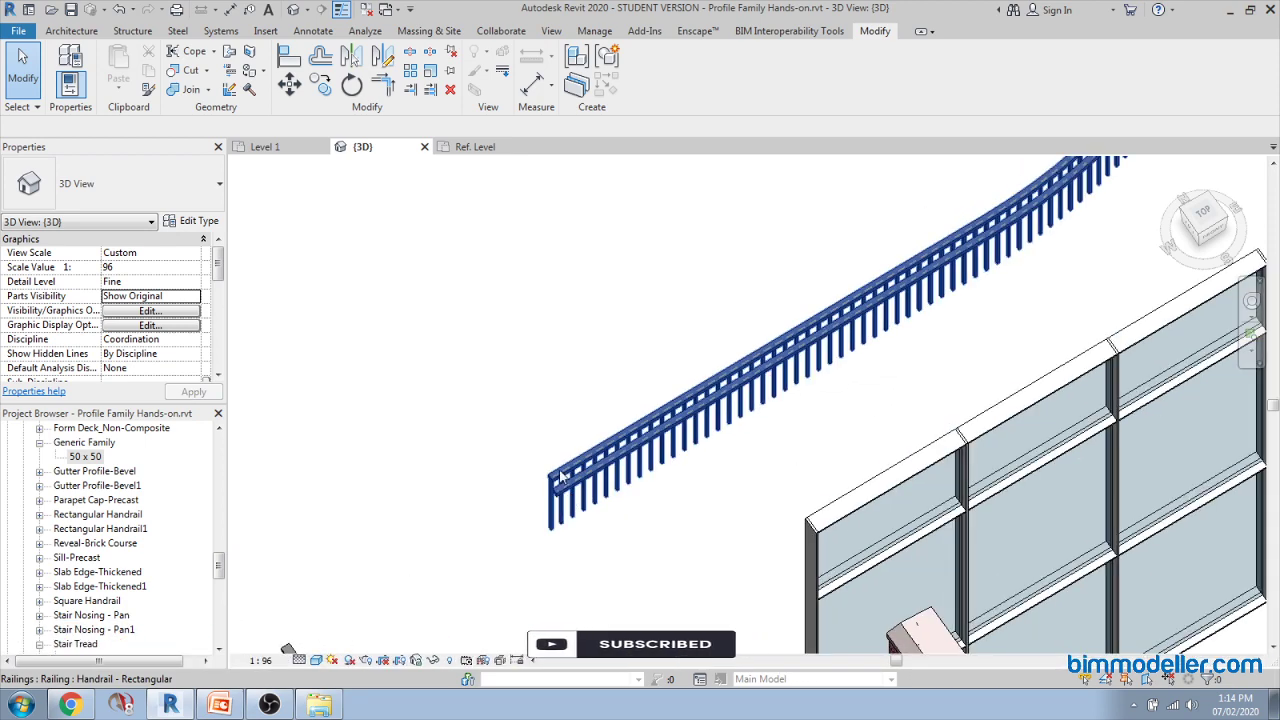
{"action": "scroll", "coordinate": [562, 476], "scroll_direction": "down", "scroll_amount": 3}
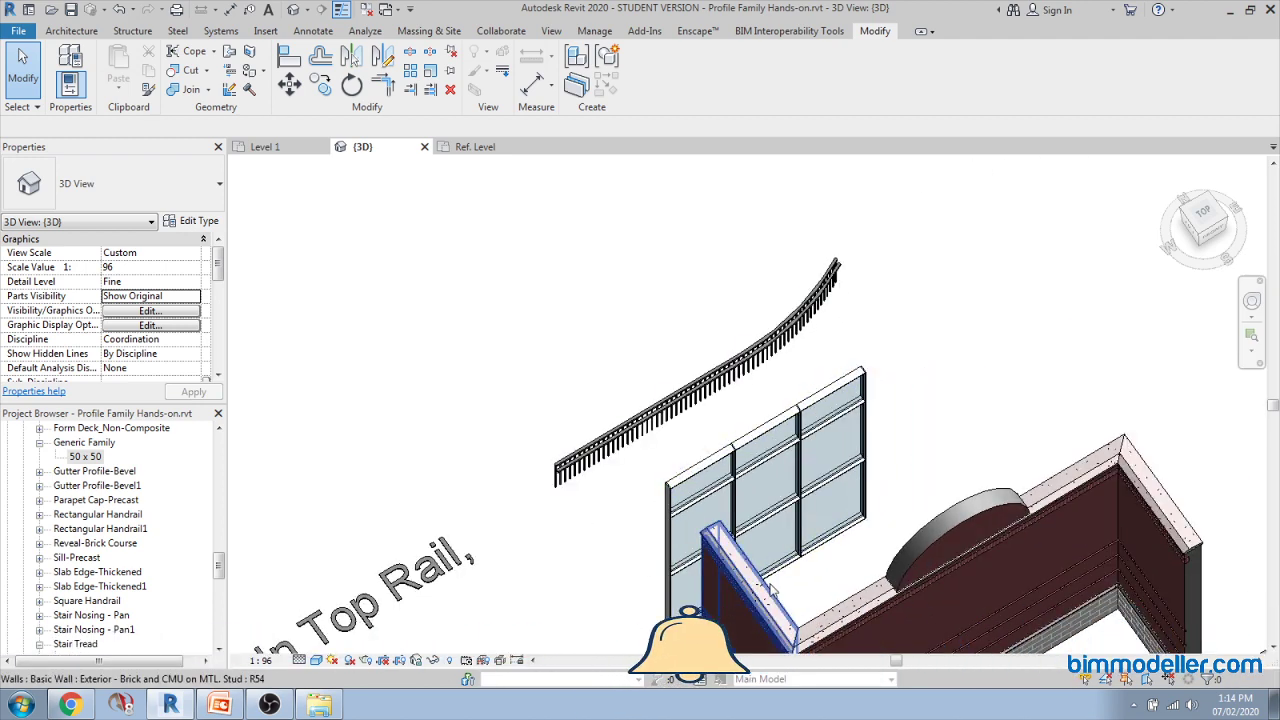
{"action": "scroll", "coordinate": [770, 590], "scroll_direction": "up", "scroll_amount": 2}
{"action": "scroll", "coordinate": [810, 480], "scroll_direction": "down", "scroll_amount": 2}
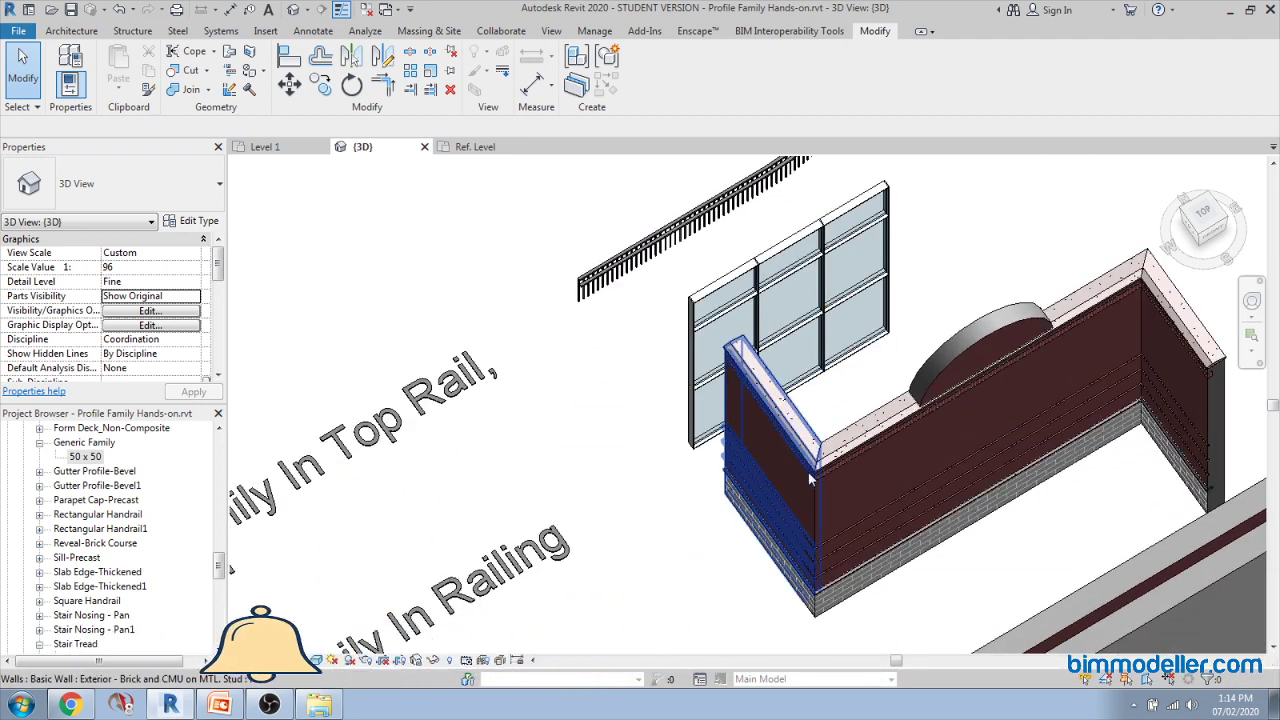
{"action": "left_click", "coordinate": [71, 30]}
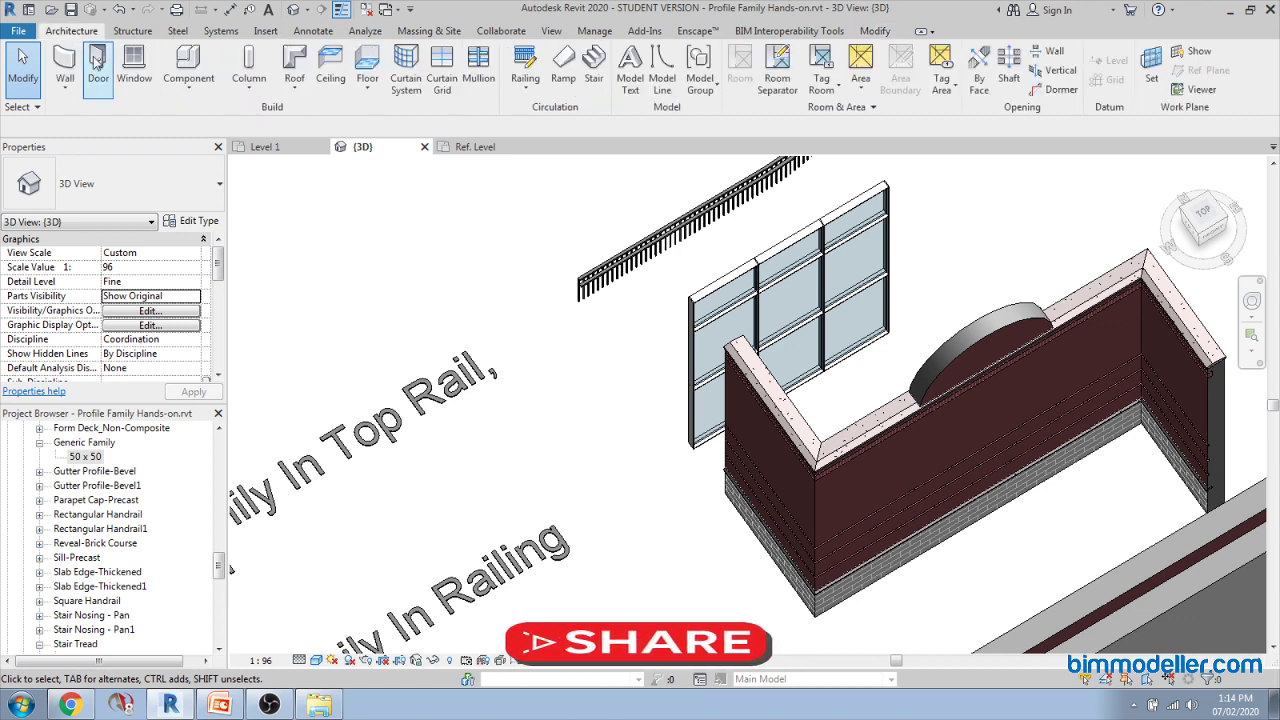
{"action": "left_click", "coordinate": [66, 88]}
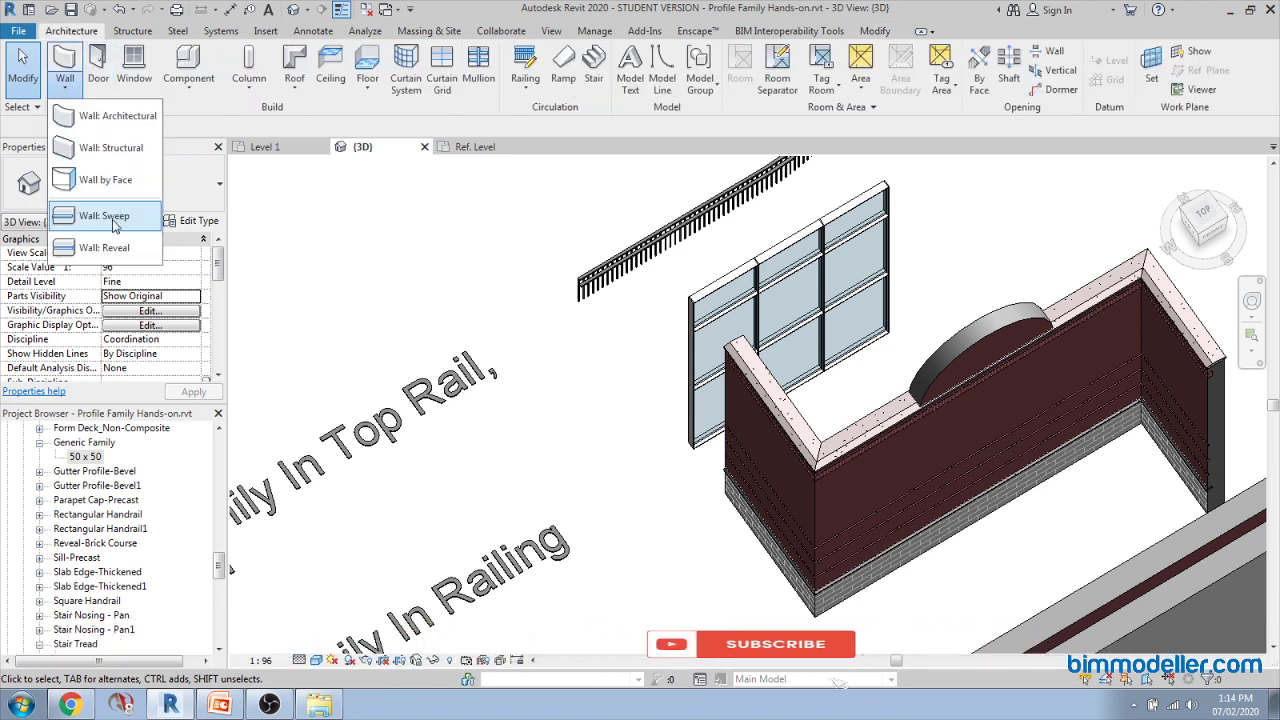
{"action": "left_click", "coordinate": [80, 214]}
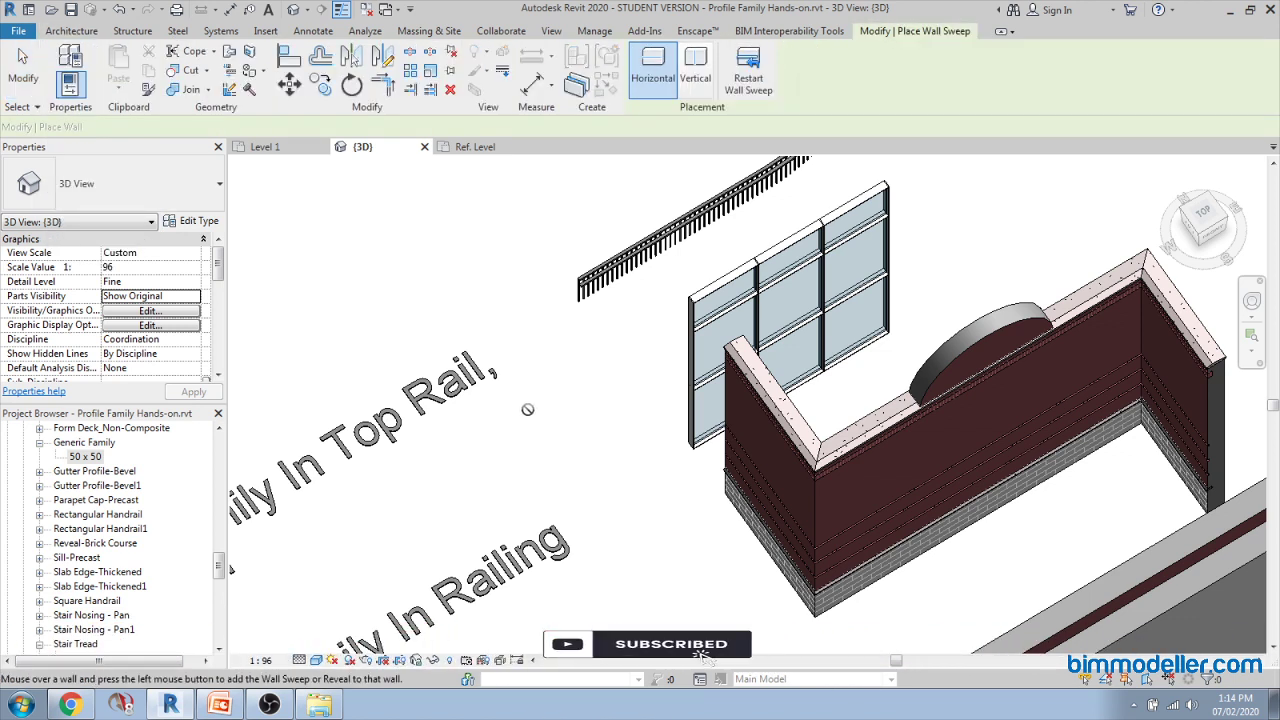
{"action": "left_click", "coordinate": [193, 222]}
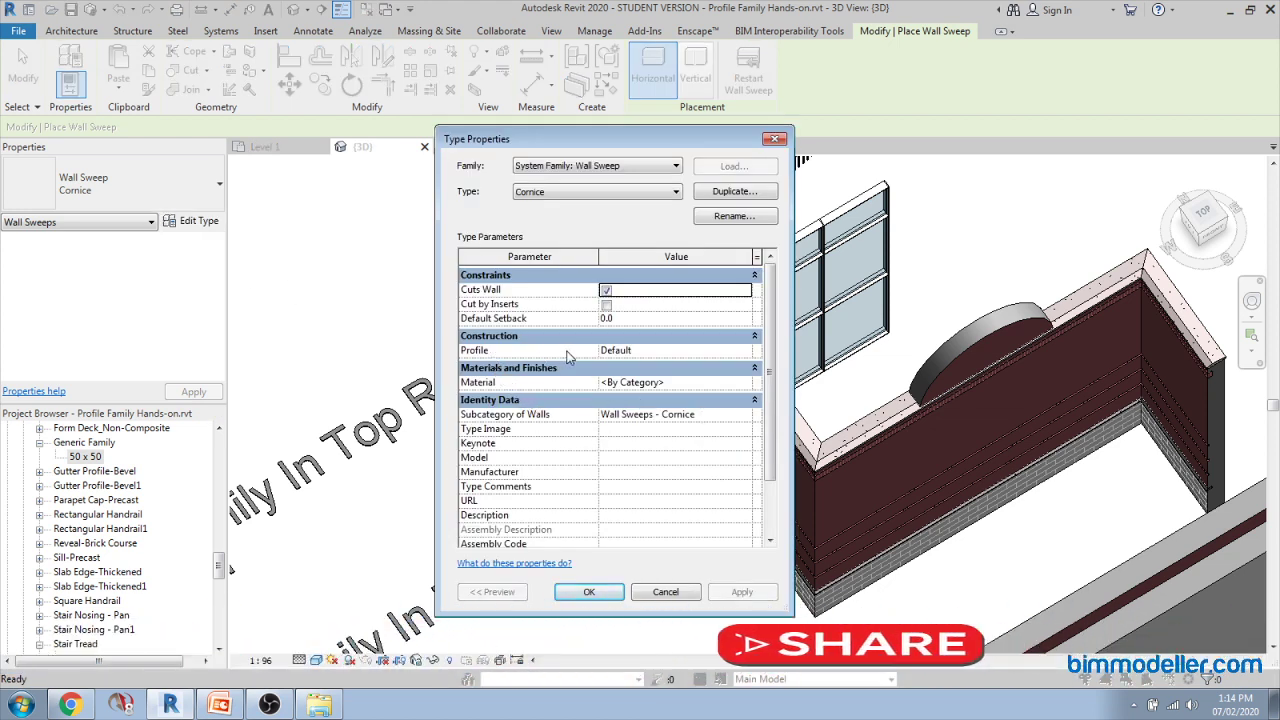
{"action": "left_click", "coordinate": [743, 356]}
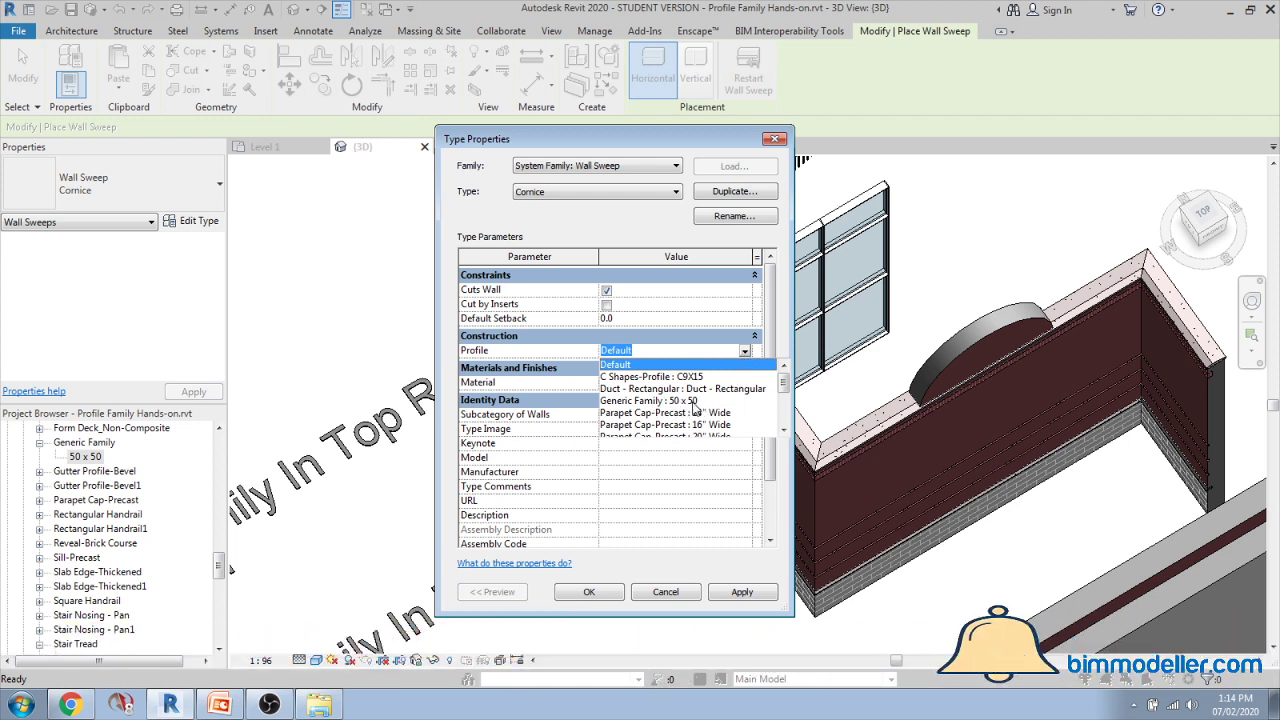
{"action": "key", "text": "Escape"}
{"action": "key", "text": "Escape"}
{"action": "key", "text": "Escape"}
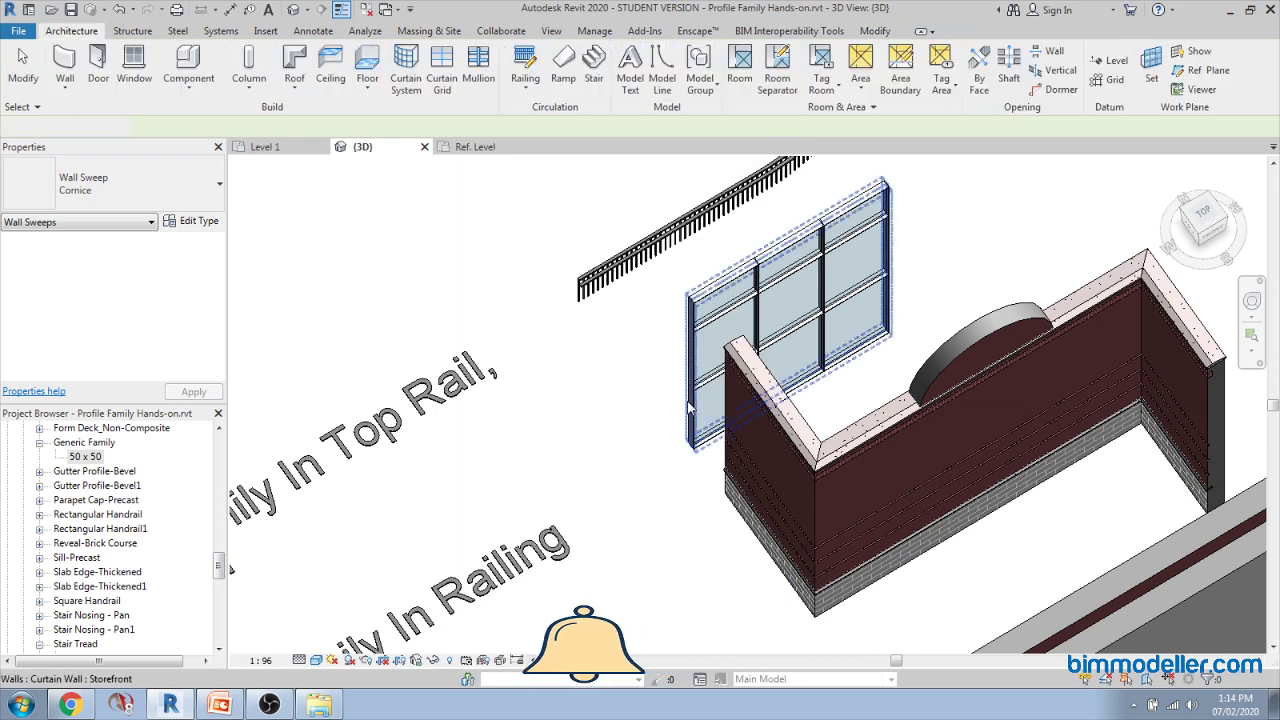
Step: Switch to the Ref. Level floor plan of Generic Family.rfa
{"action": "scroll", "coordinate": [657, 404], "scroll_direction": "down", "scroll_amount": 3}
{"action": "scroll", "coordinate": [700, 470], "scroll_direction": "down", "scroll_amount": 2}
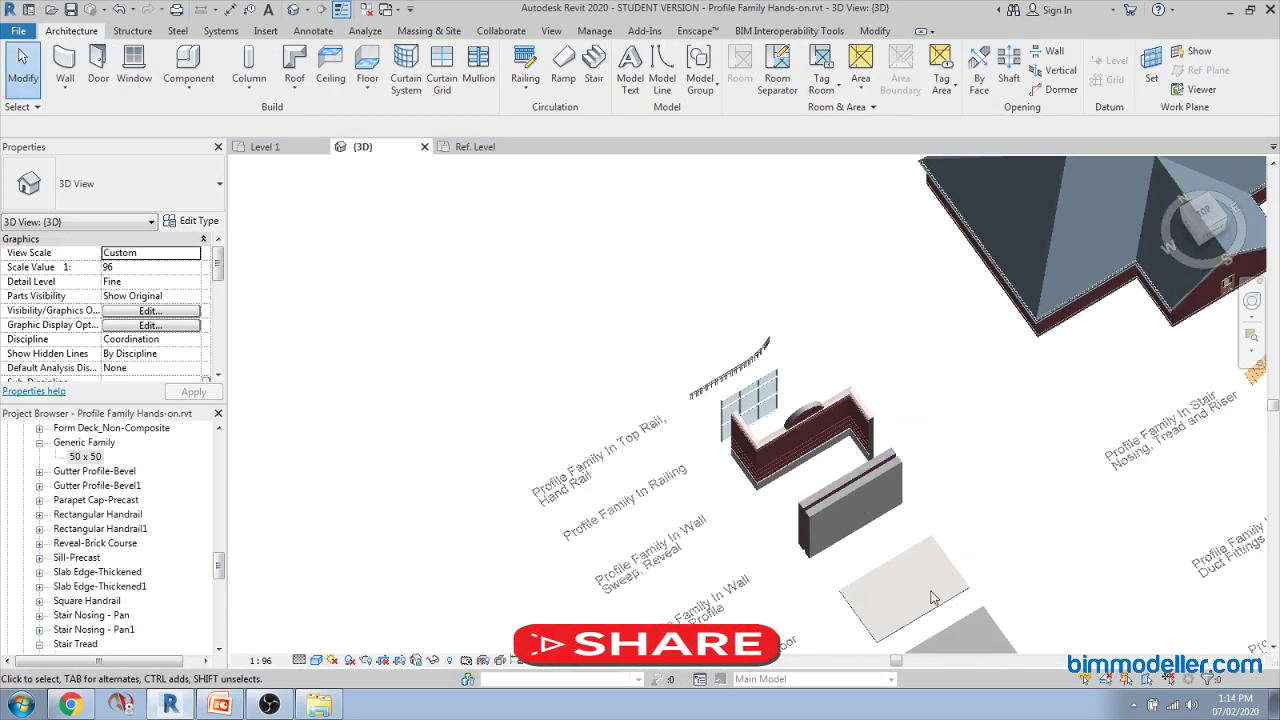
{"action": "middle_click_drag", "start_coordinate": [731, 533], "coordinate": [600, 493]}
{"action": "scroll", "coordinate": [631, 490], "scroll_direction": "up", "scroll_amount": 3}
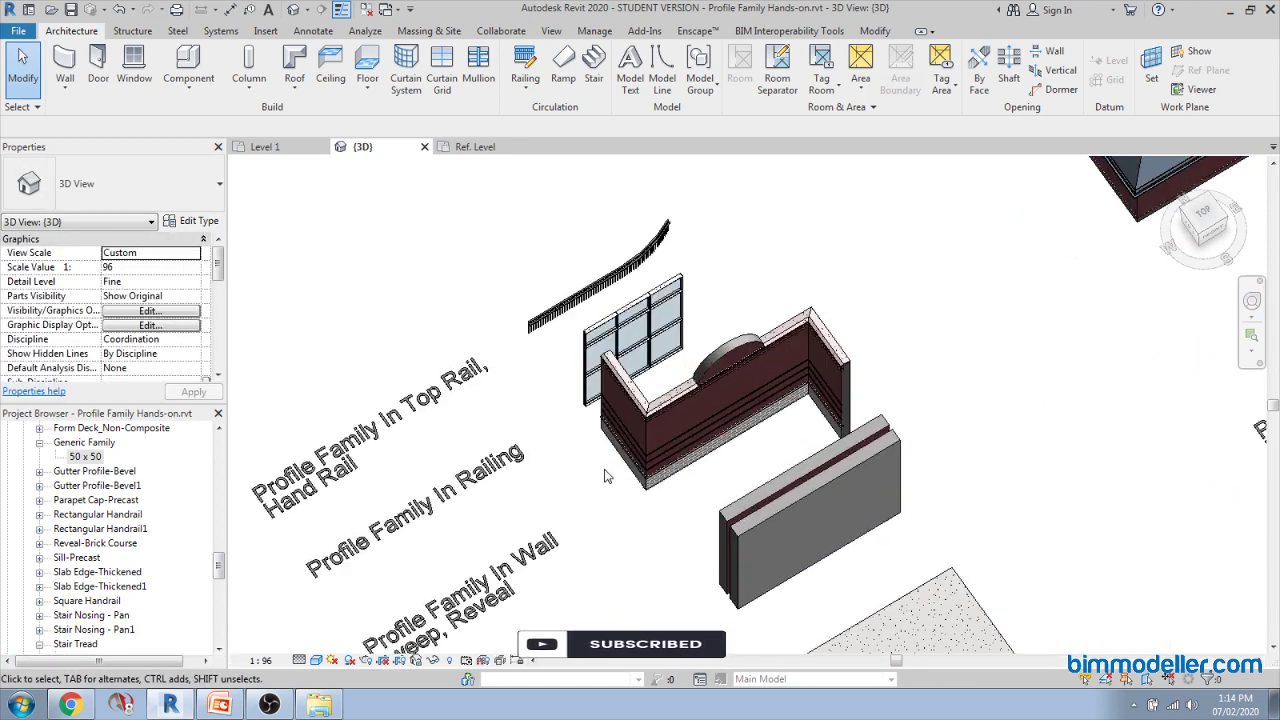
{"action": "scroll", "coordinate": [603, 443], "scroll_direction": "down", "scroll_amount": 3}
{"action": "scroll", "coordinate": [603, 443], "scroll_direction": "up", "scroll_amount": 2}
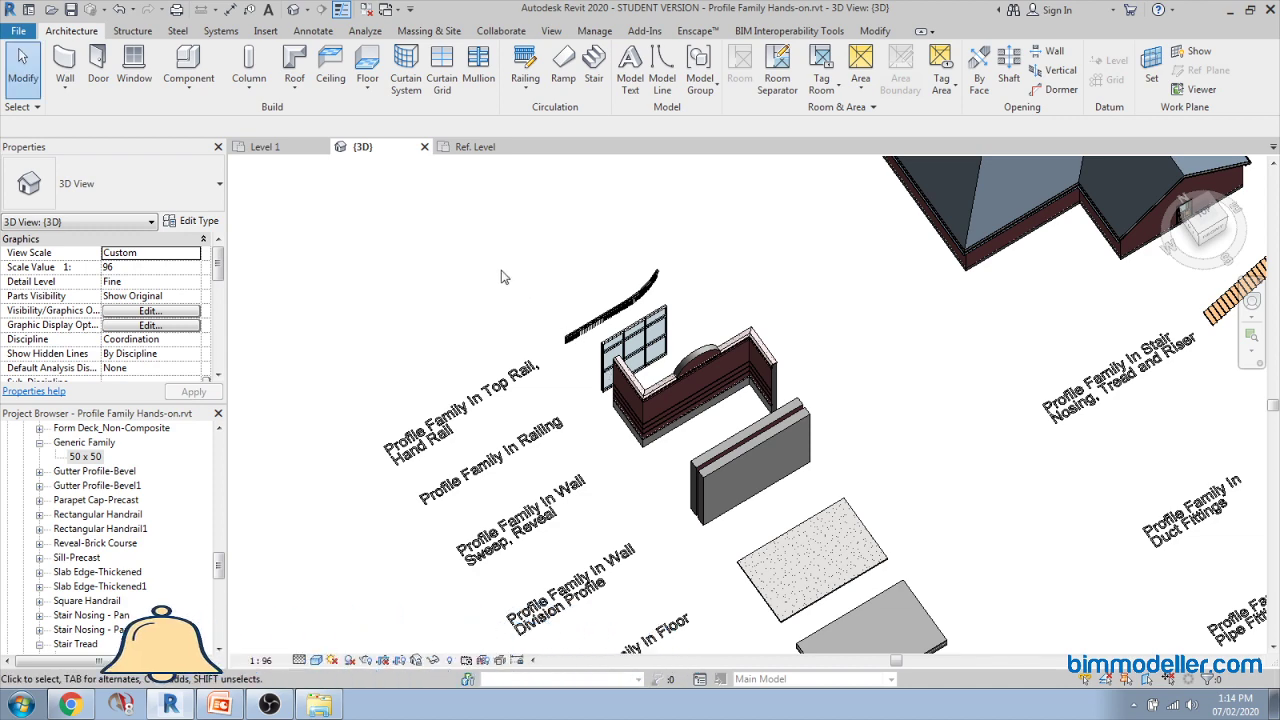
{"action": "left_click", "coordinate": [476, 150]}
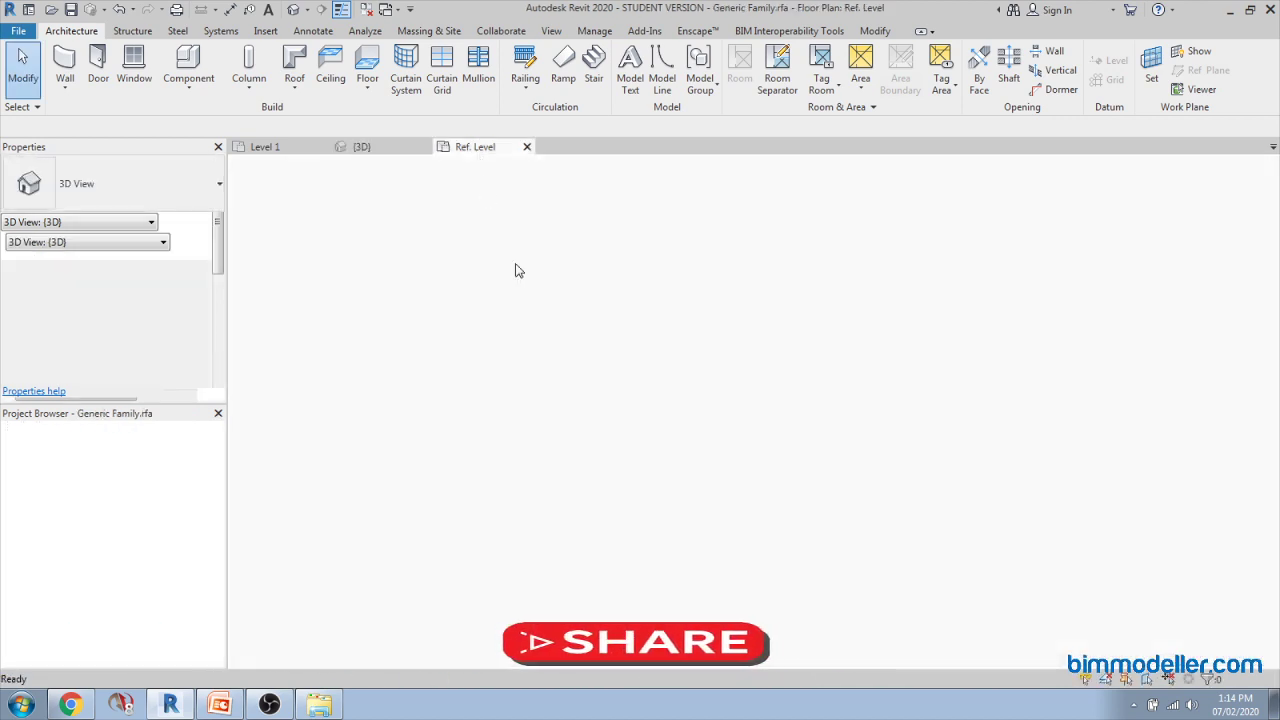
Step: Check the Profile Usage options, keep <Generic>, and close the family's Ref. Level view
{"action": "scroll", "coordinate": [657, 374], "scroll_direction": "down", "scroll_amount": 3}
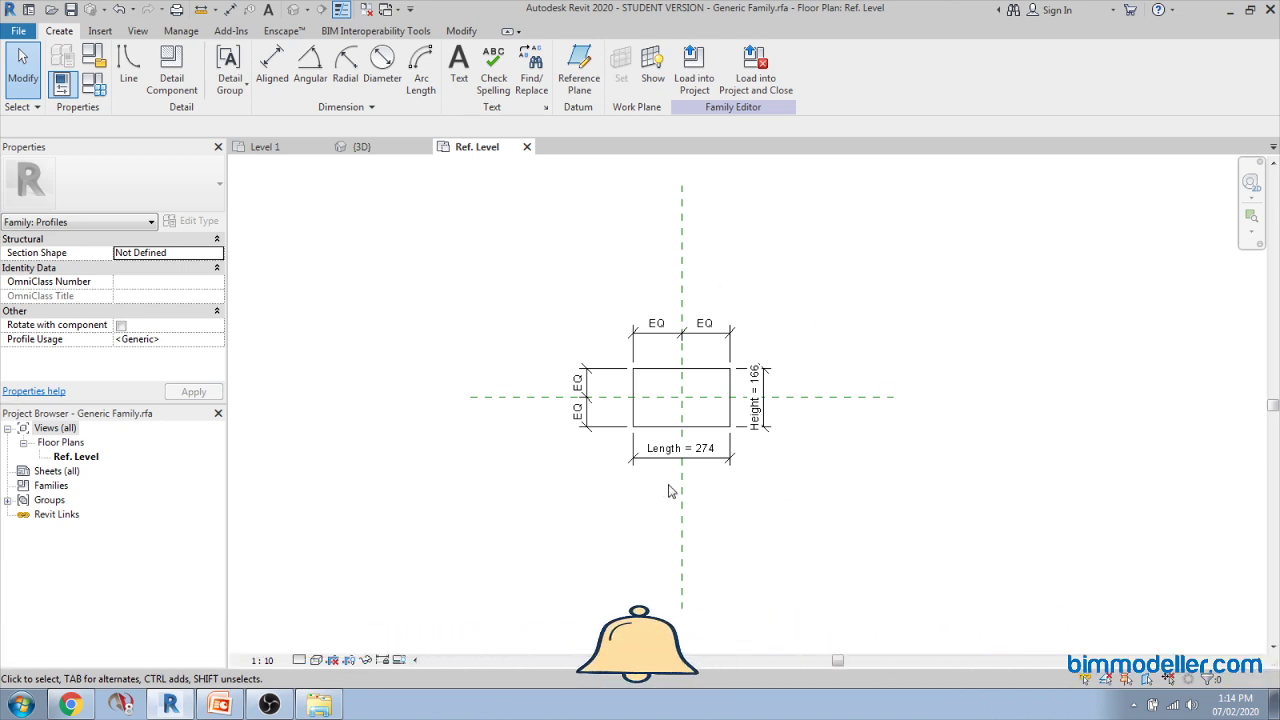
{"action": "scroll", "coordinate": [660, 425], "scroll_direction": "up", "scroll_amount": 2}
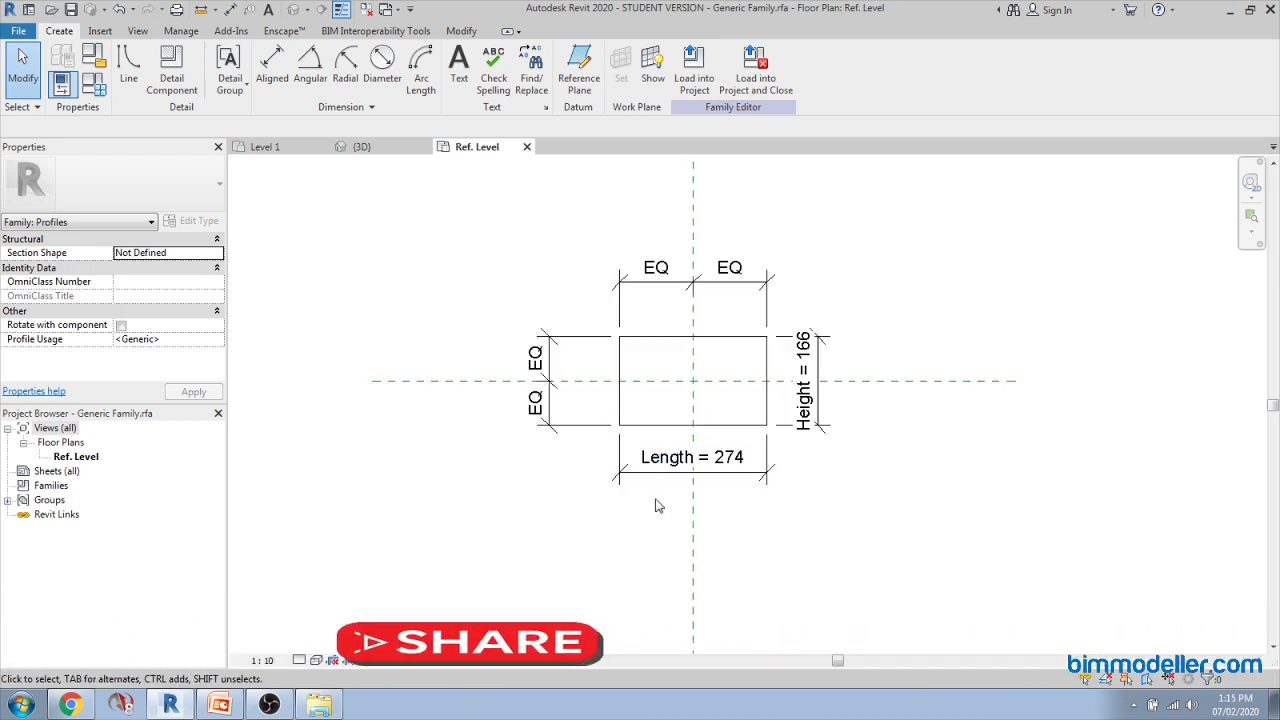
{"action": "middle_click_drag", "start_coordinate": [664, 502], "coordinate": [657, 531]}
{"action": "scroll", "coordinate": [634, 520], "scroll_direction": "up", "scroll_amount": 1}
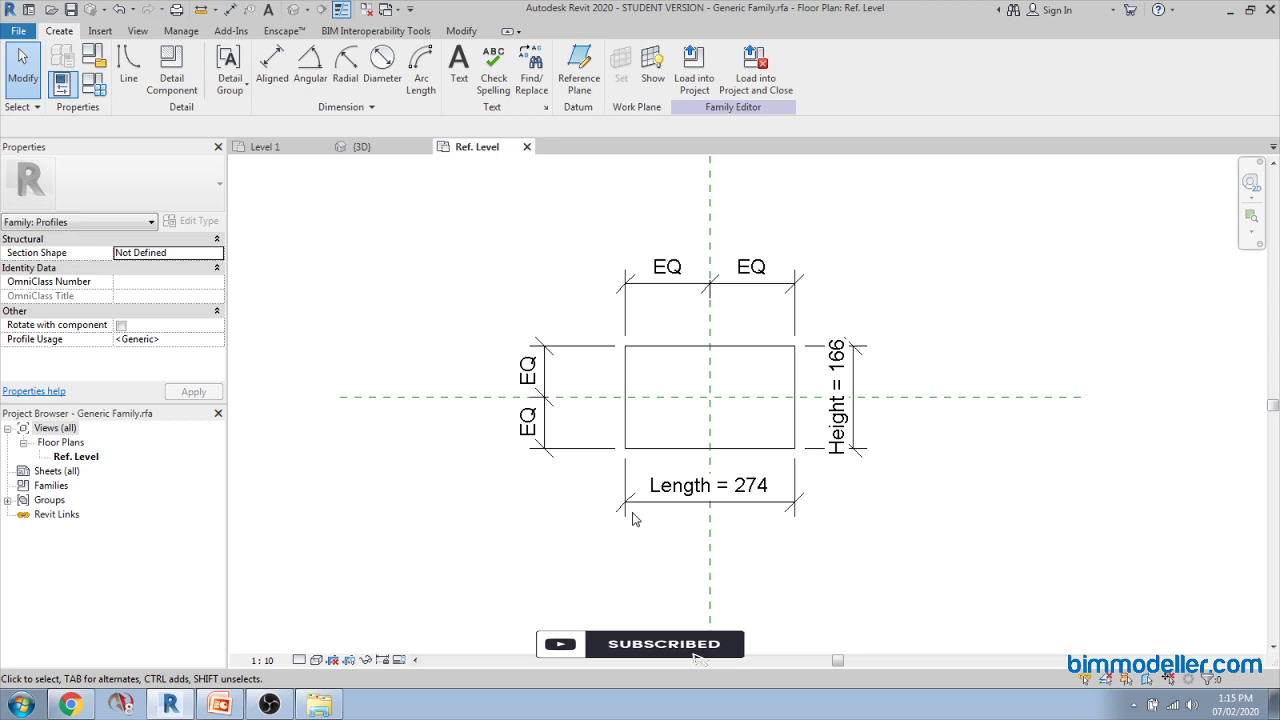
{"action": "left_click", "coordinate": [217, 343]}
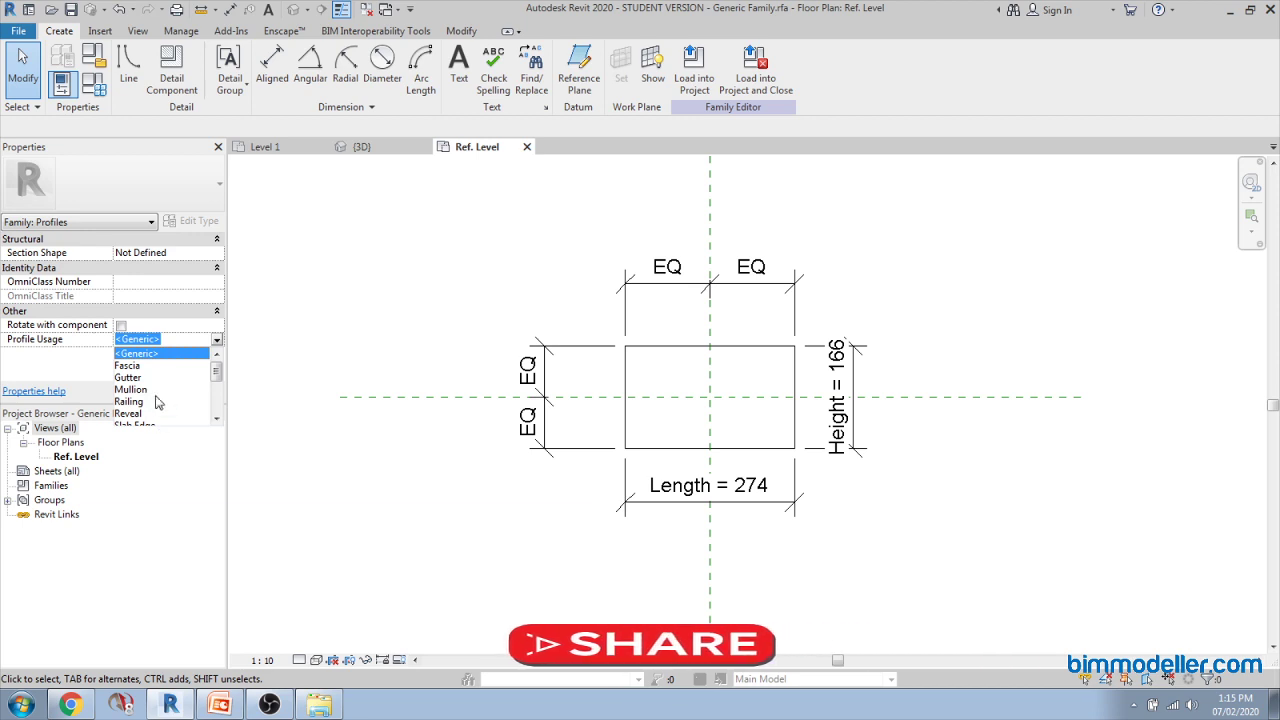
{"action": "left_click", "coordinate": [320, 434]}
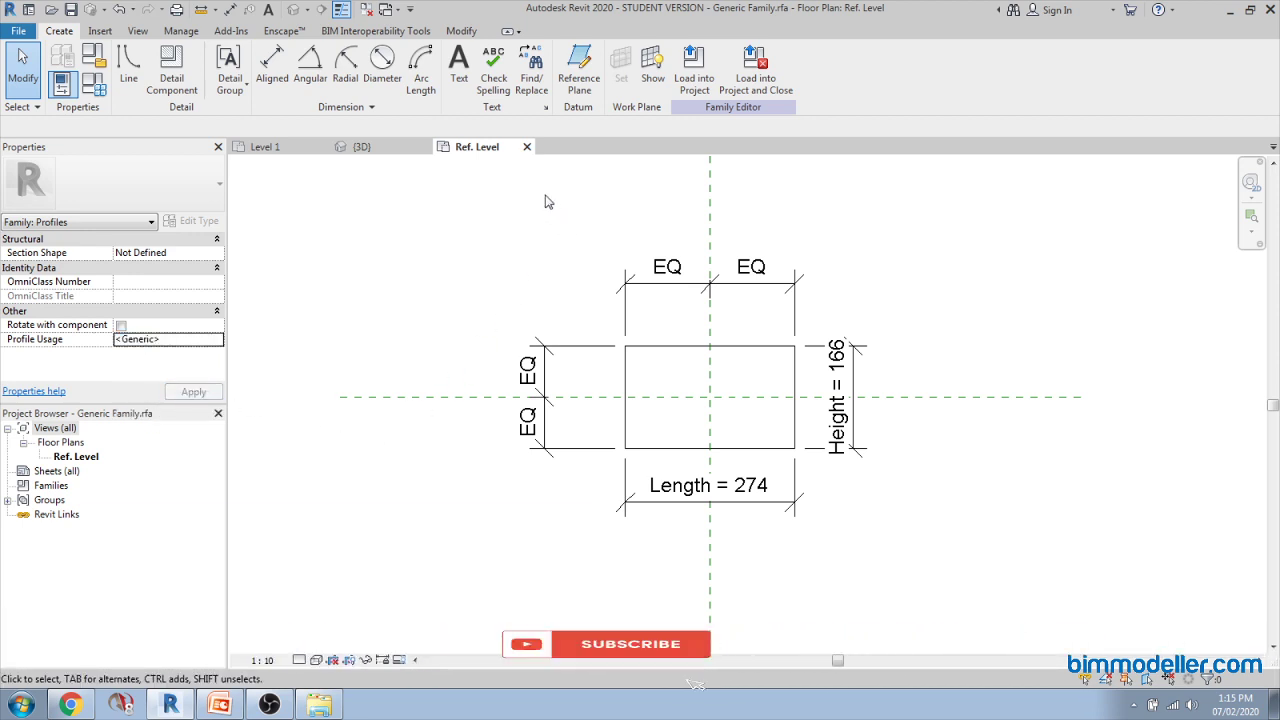
{"action": "left_click", "coordinate": [527, 147]}
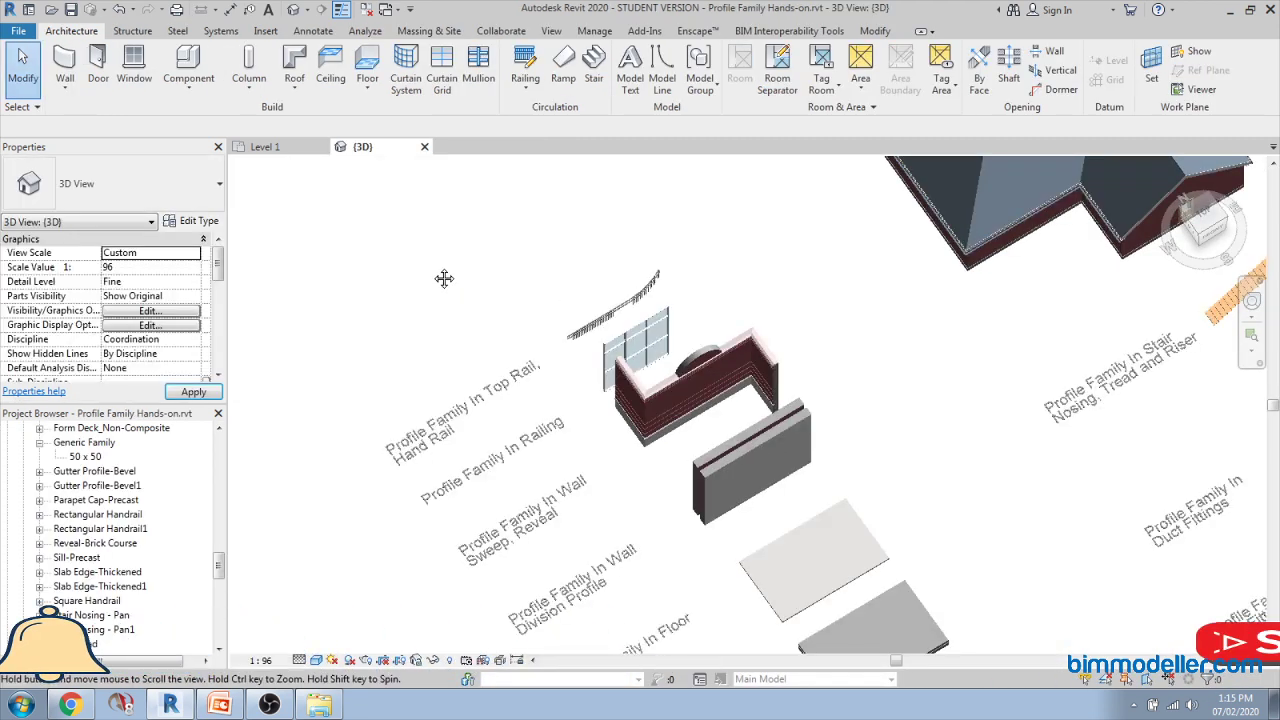
{"action": "left_click", "coordinate": [366, 9]}
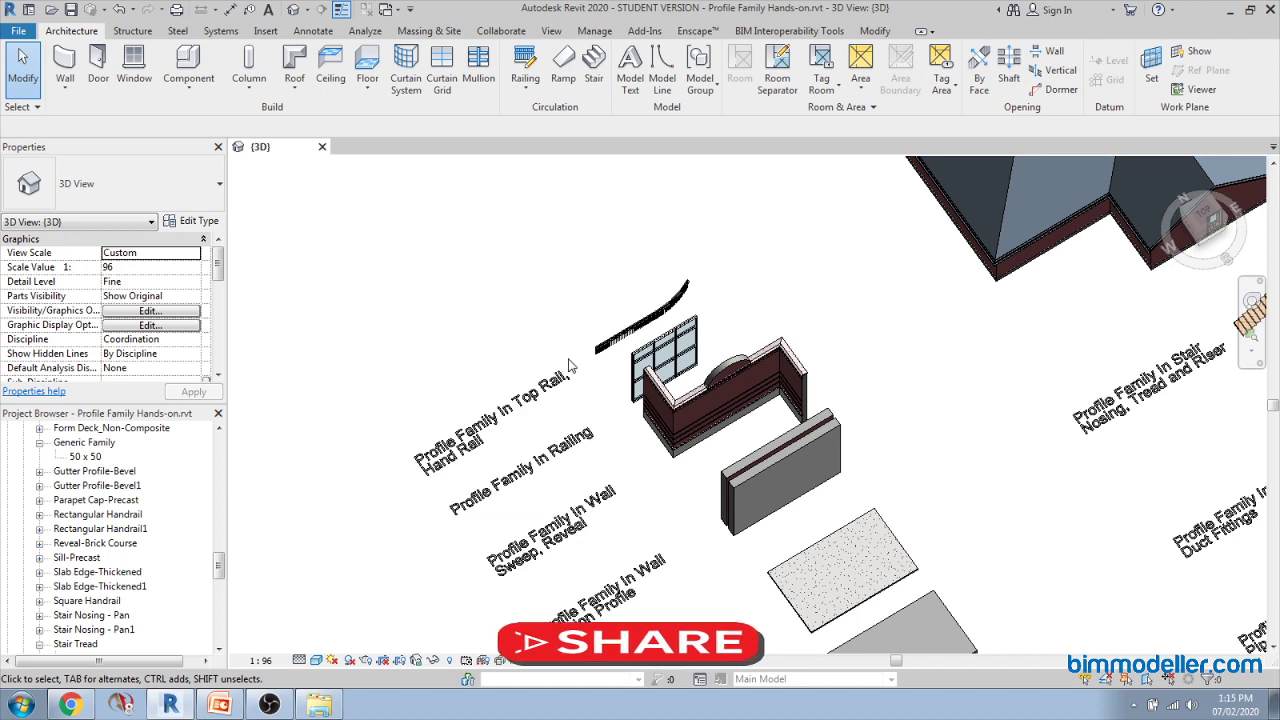
{"action": "scroll", "coordinate": [600, 365], "scroll_direction": "up", "scroll_amount": 5}
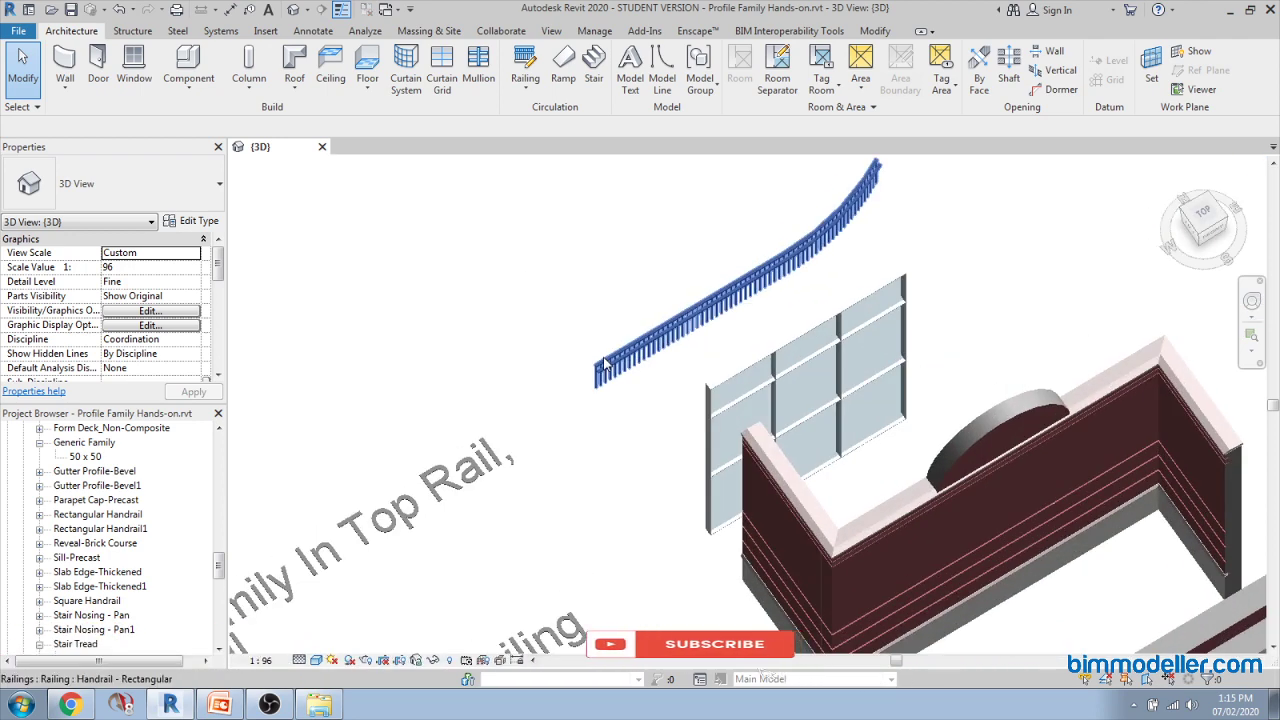
{"action": "scroll", "coordinate": [600, 370], "scroll_direction": "up", "scroll_amount": 6}
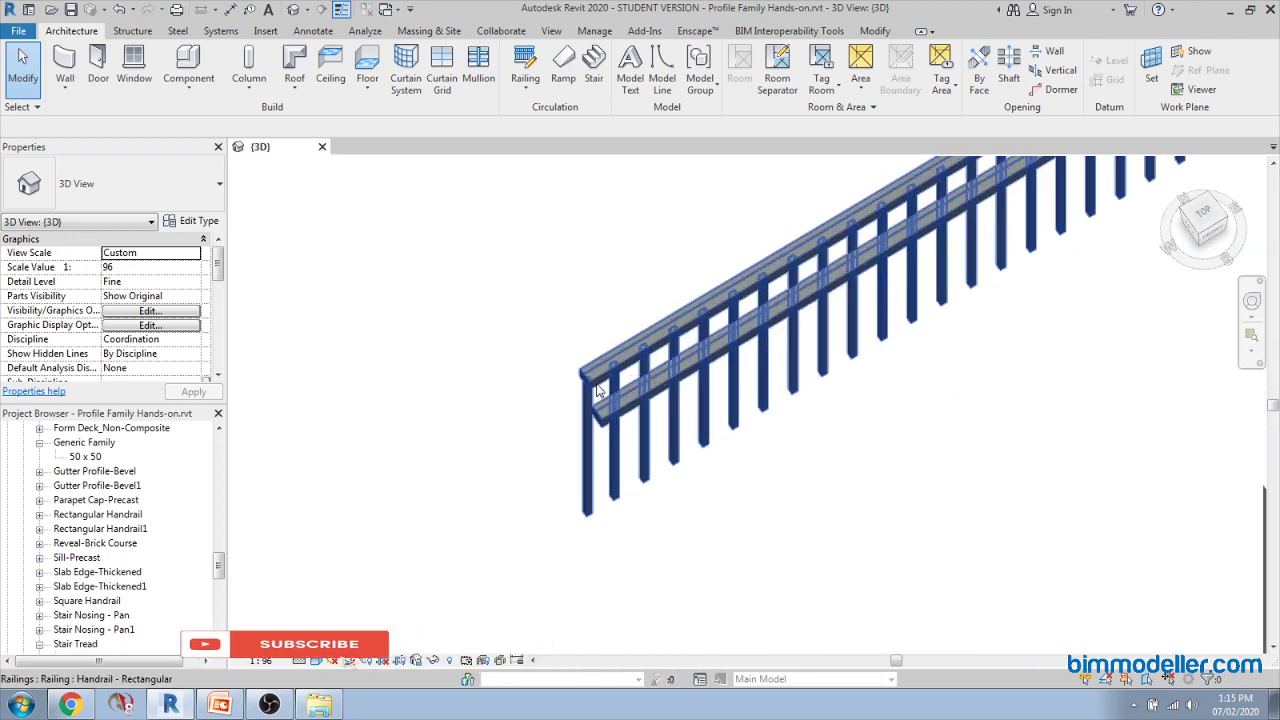
{"action": "scroll", "coordinate": [597, 390], "scroll_direction": "down", "scroll_amount": 3}
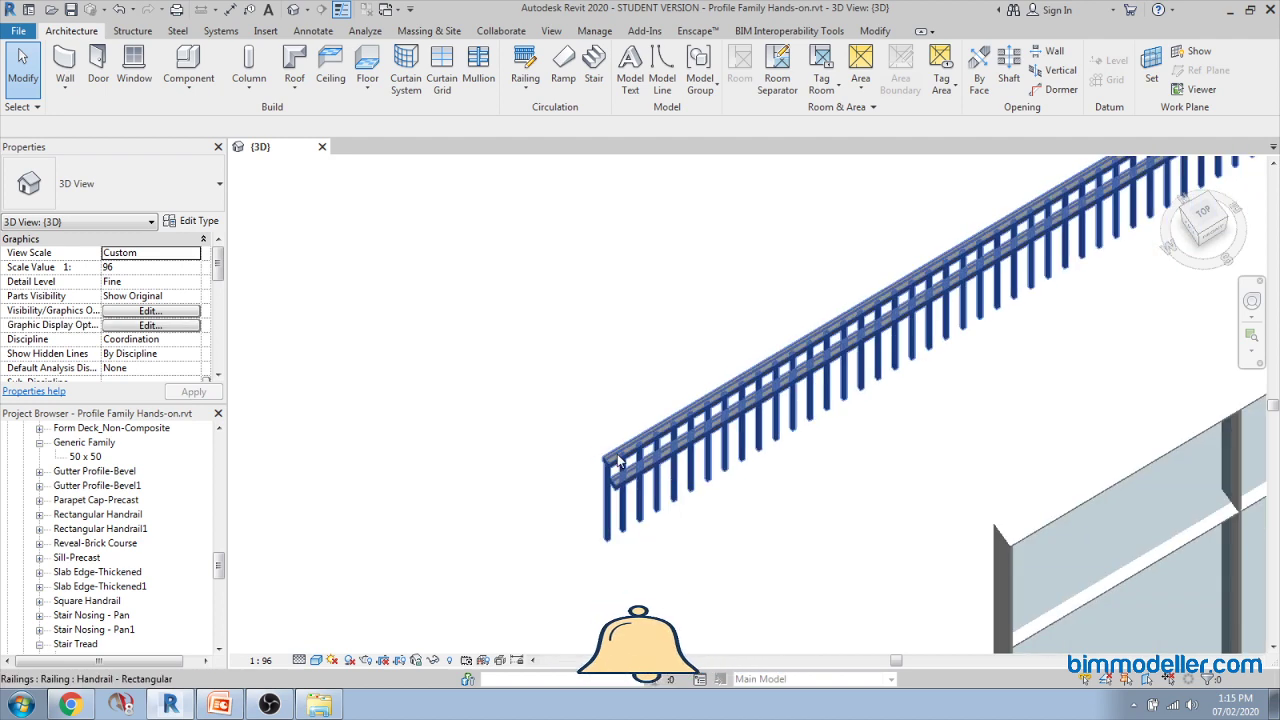
{"action": "scroll", "coordinate": [618, 460], "scroll_direction": "up", "scroll_amount": 3}
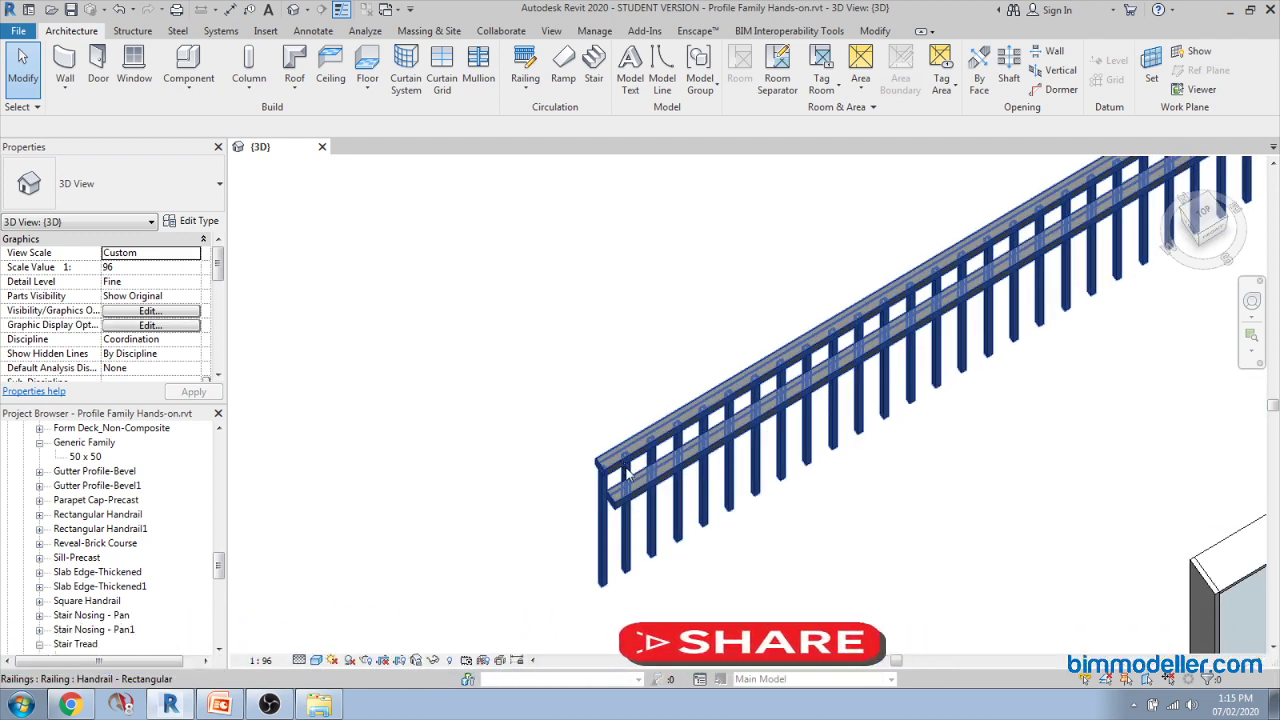
{"action": "scroll", "coordinate": [625, 470], "scroll_direction": "down", "scroll_amount": 3}
{"action": "scroll", "coordinate": [620, 470], "scroll_direction": "up", "scroll_amount": 3}
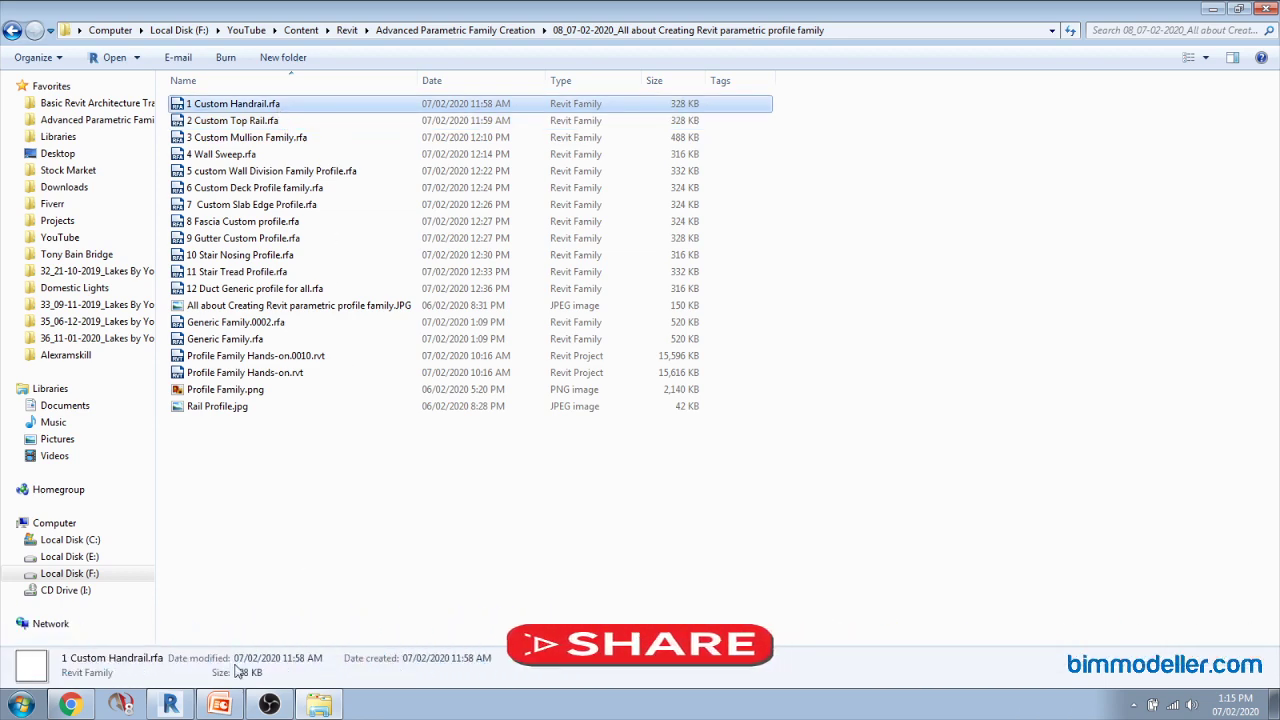
Step: Open 1 Custom Handrail.rfa from Explorer into Revit
{"action": "left_click", "coordinate": [170, 705]}
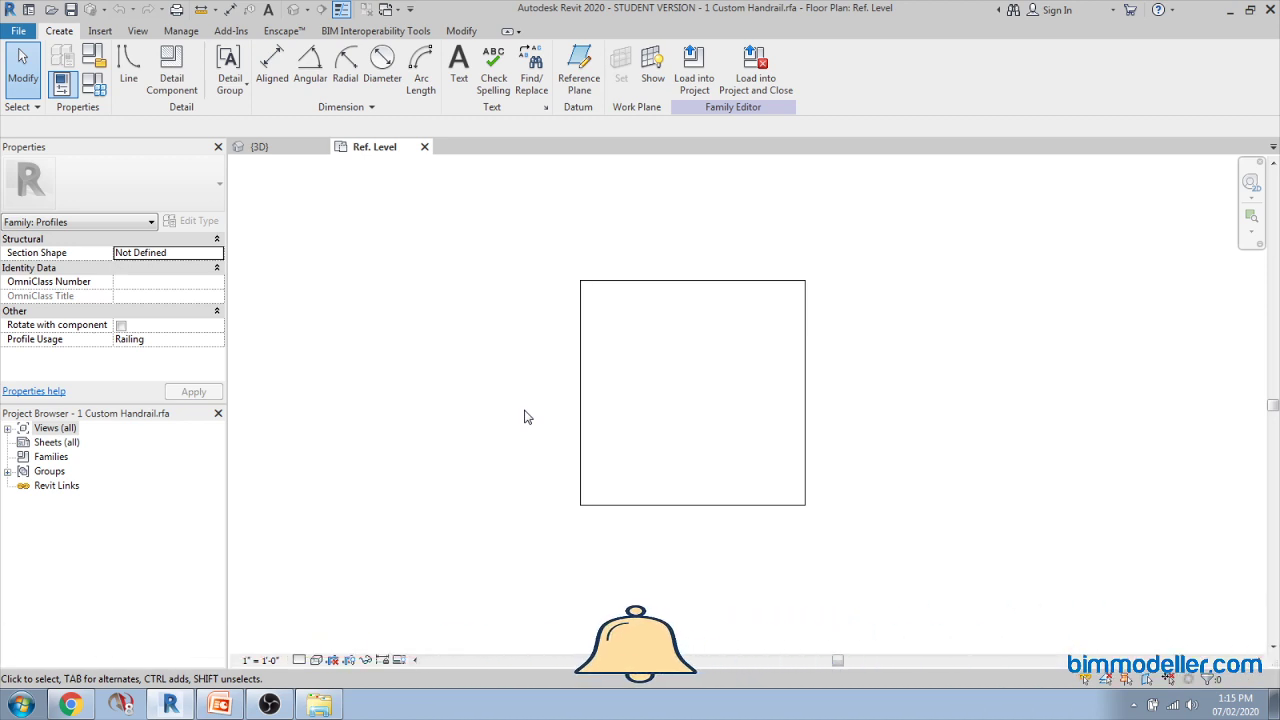
Step: Zoom out on the square handrail profile in the Ref. Level plan and switch to the View tab
{"action": "scroll", "coordinate": [654, 444], "scroll_direction": "down", "scroll_amount": 3}
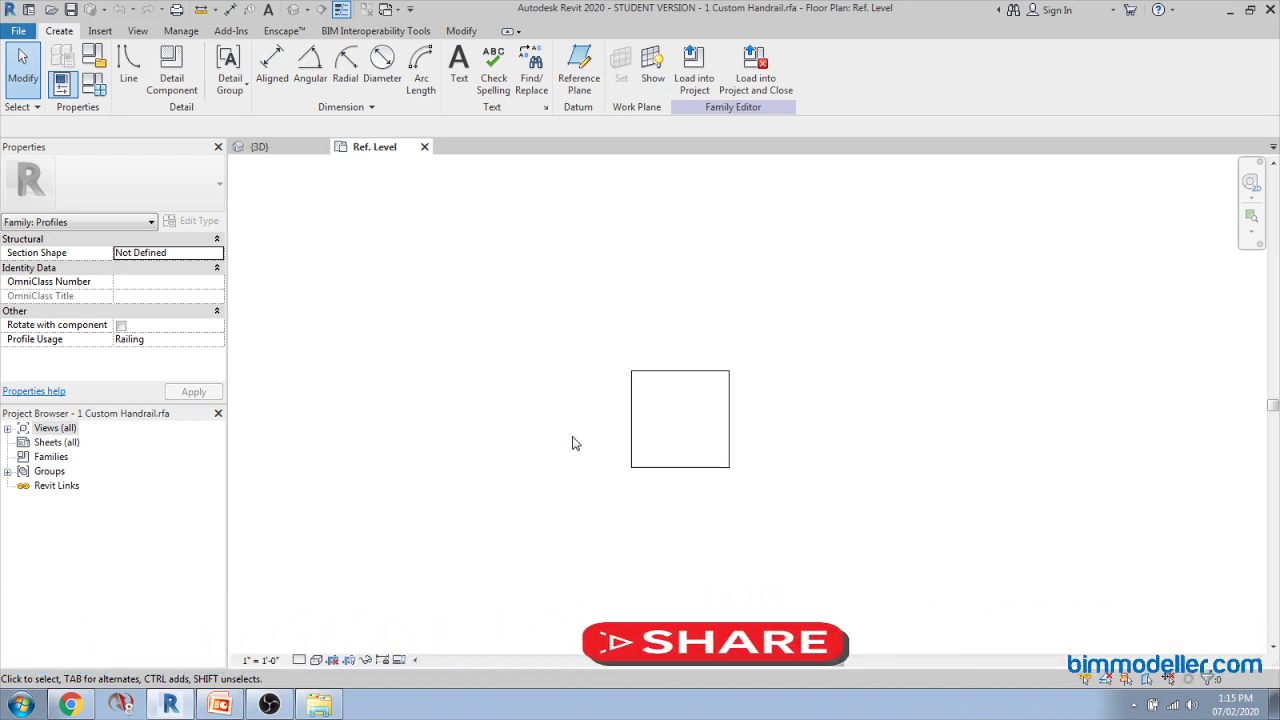
{"action": "scroll", "coordinate": [689, 363], "scroll_direction": "down", "scroll_amount": 4}
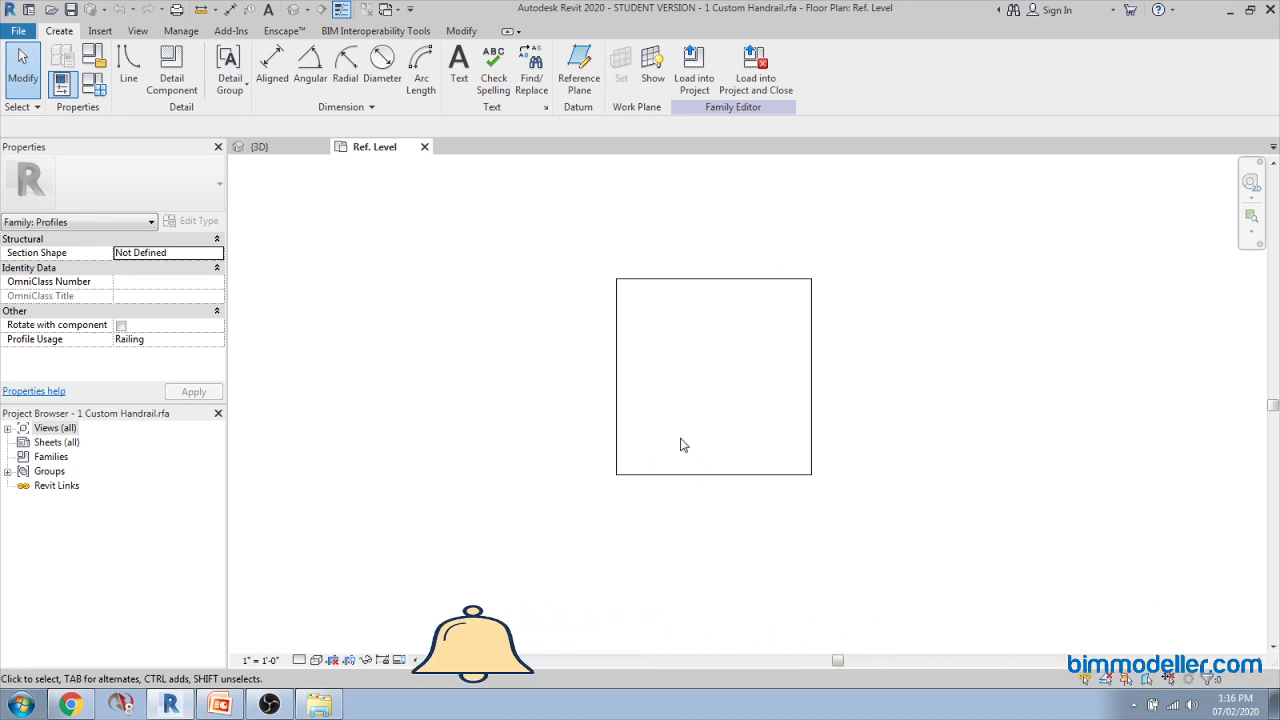
{"action": "scroll", "coordinate": [663, 431], "scroll_direction": "down", "scroll_amount": 2}
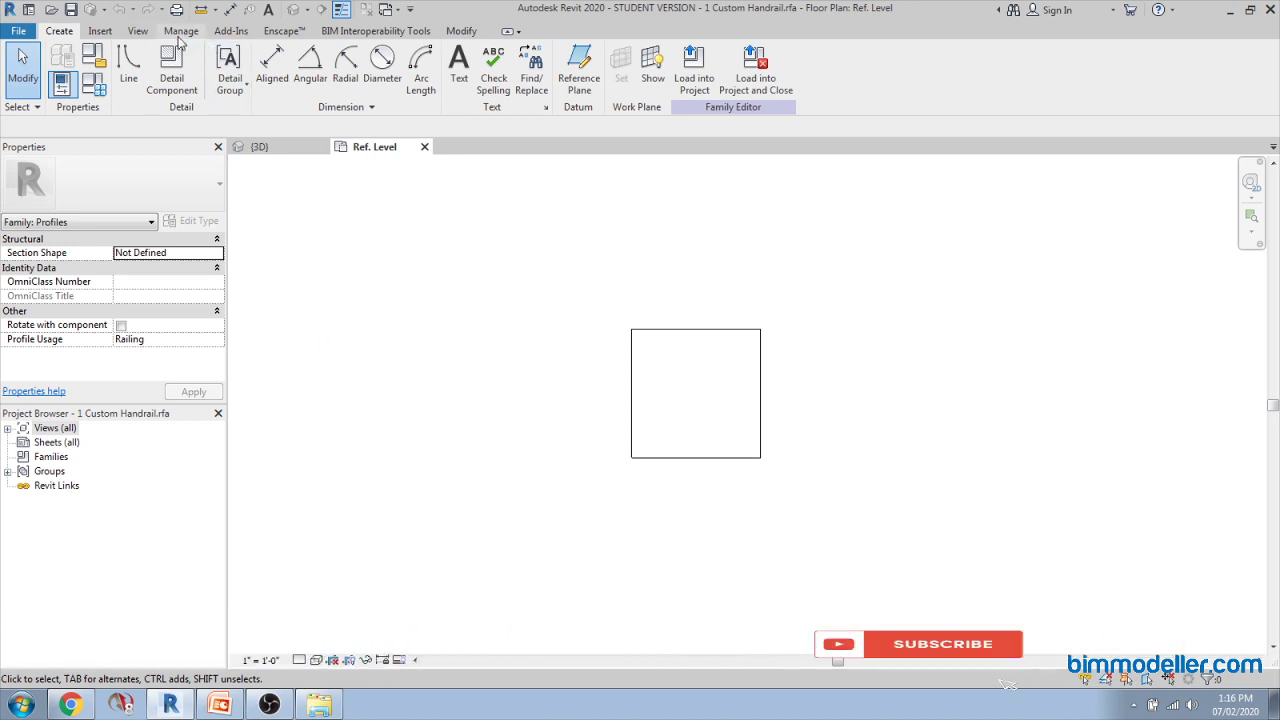
{"action": "left_click", "coordinate": [137, 31]}
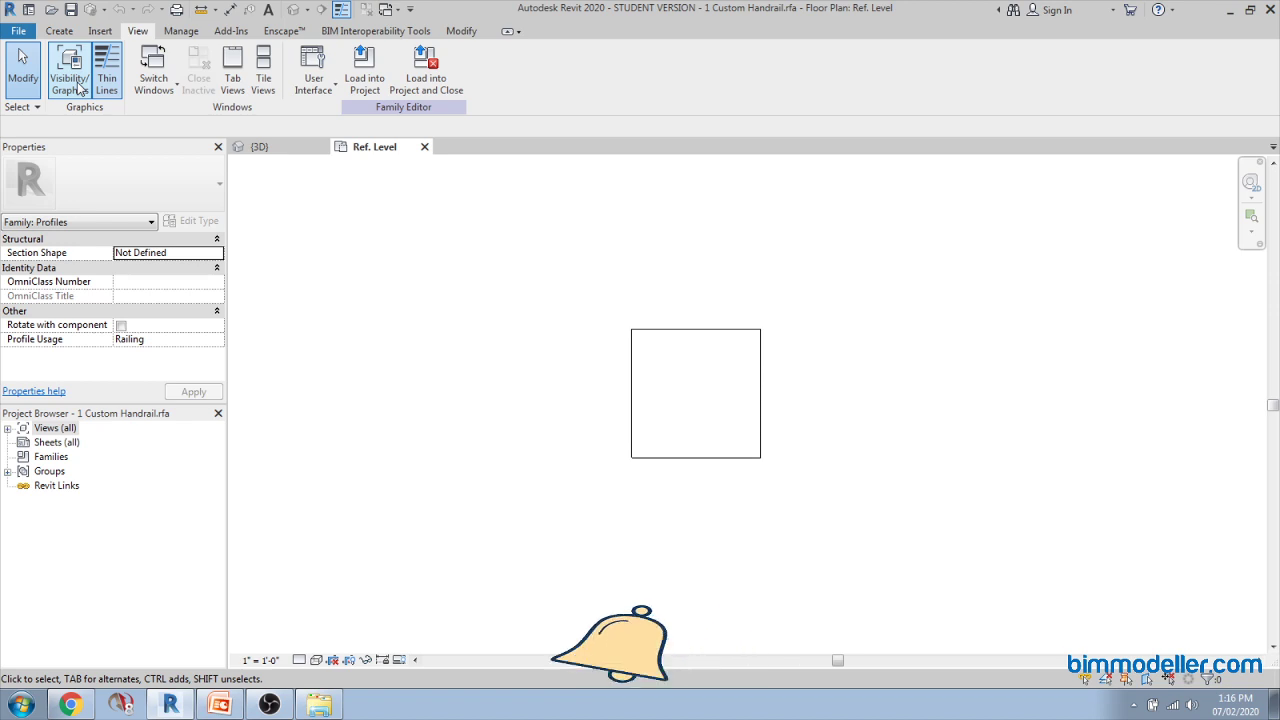
Step: Open Visibility/Graphic Overrides with VG and show its Annotation Categories list
{"action": "left_click", "coordinate": [61, 31]}
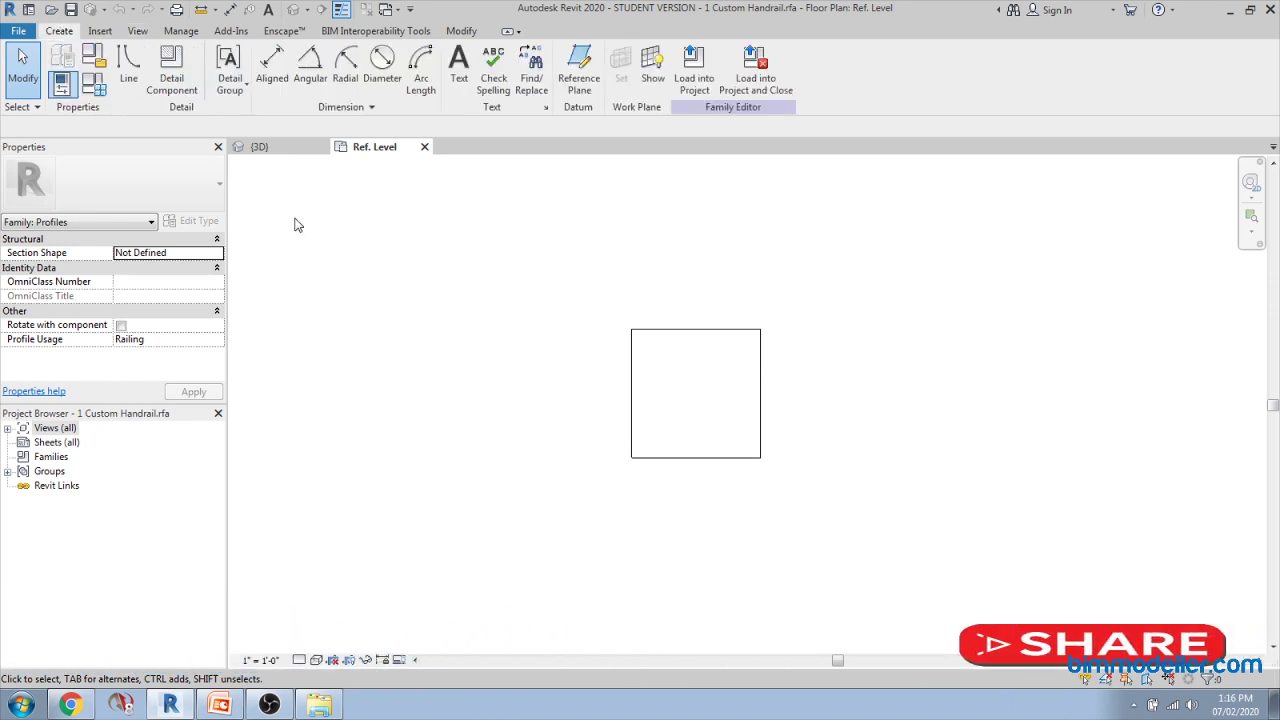
{"action": "key", "text": "v"}
{"action": "key", "text": "g"}
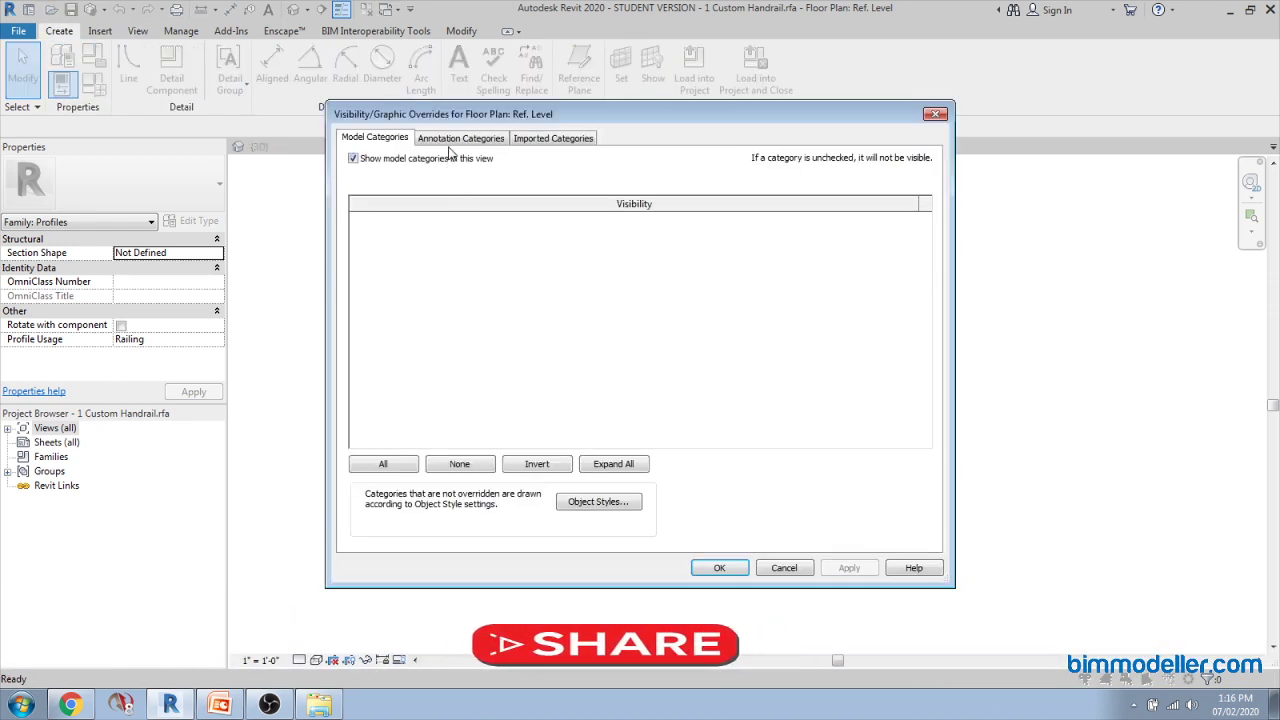
{"action": "left_click", "coordinate": [450, 138]}
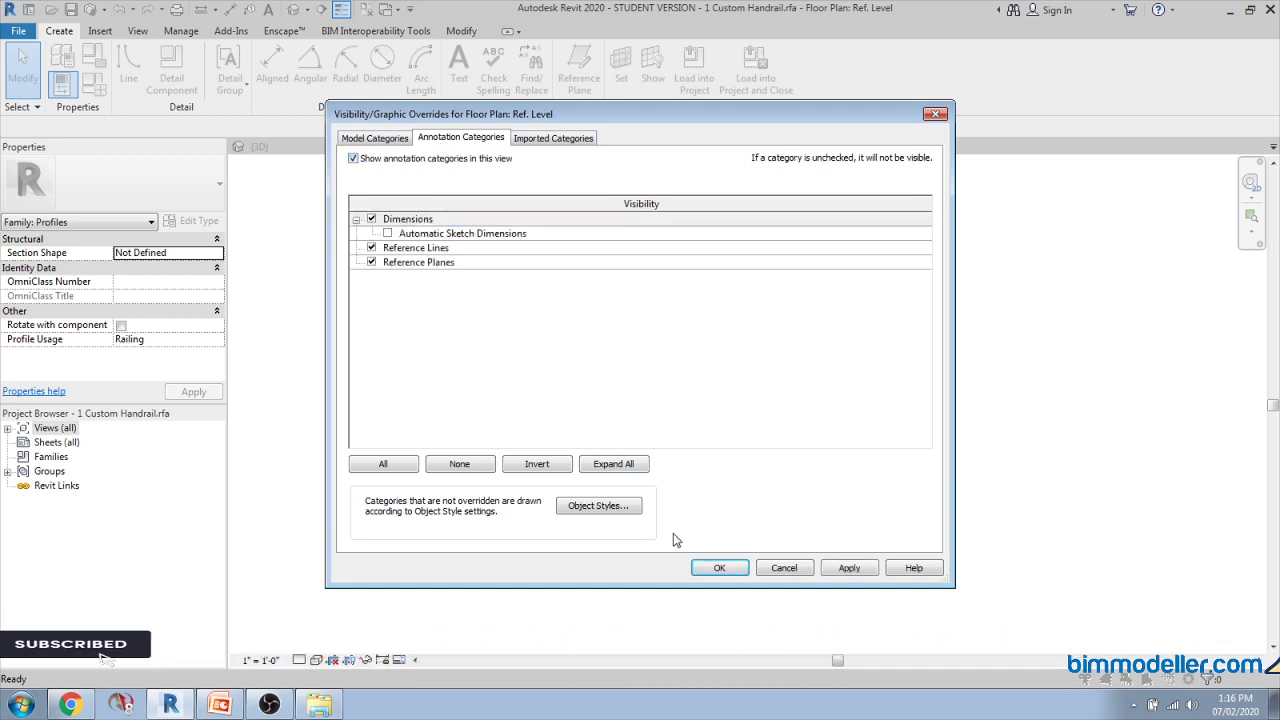
{"action": "left_click", "coordinate": [703, 569]}
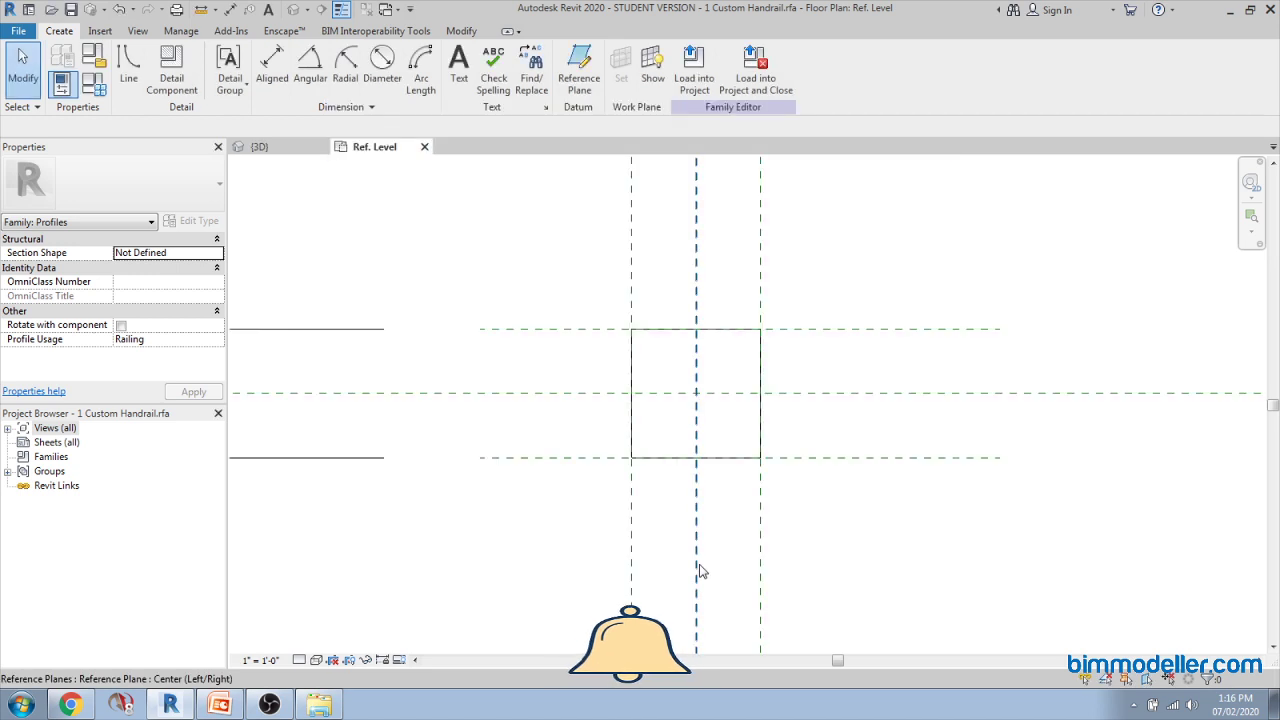
{"action": "scroll", "coordinate": [689, 509], "scroll_direction": "down", "scroll_amount": 5}
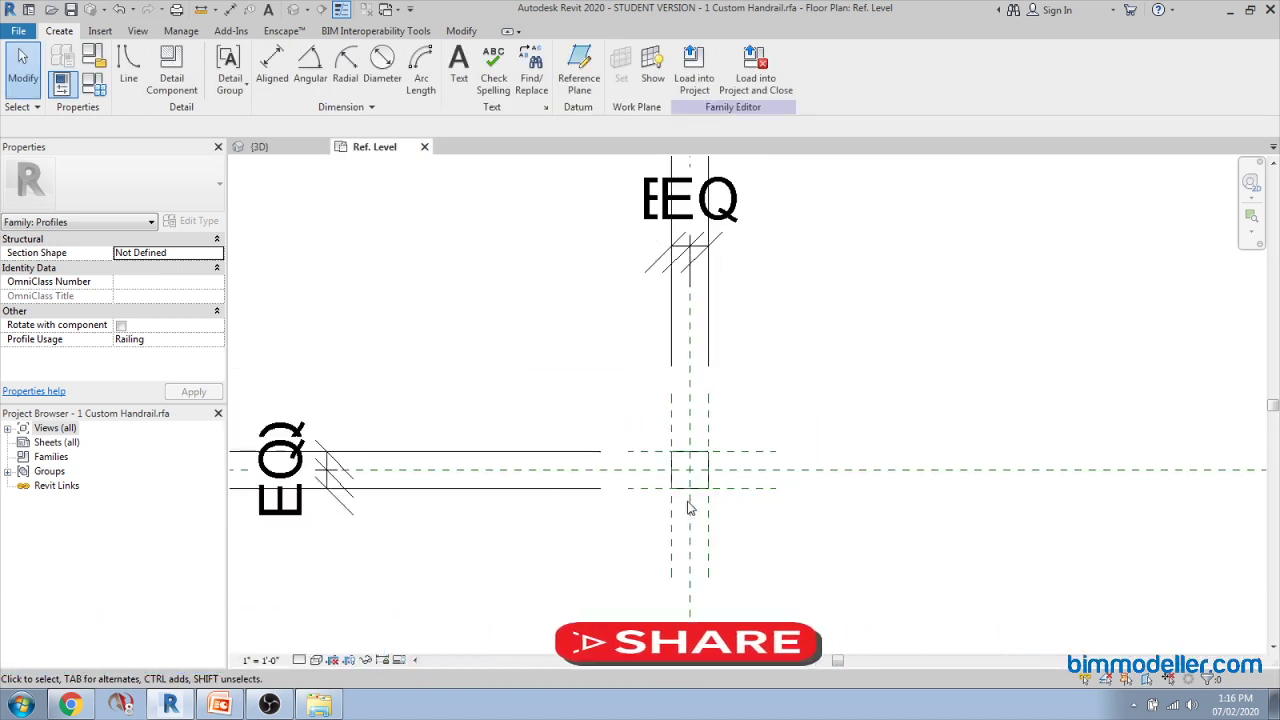
{"action": "scroll", "coordinate": [687, 518], "scroll_direction": "down", "scroll_amount": 2}
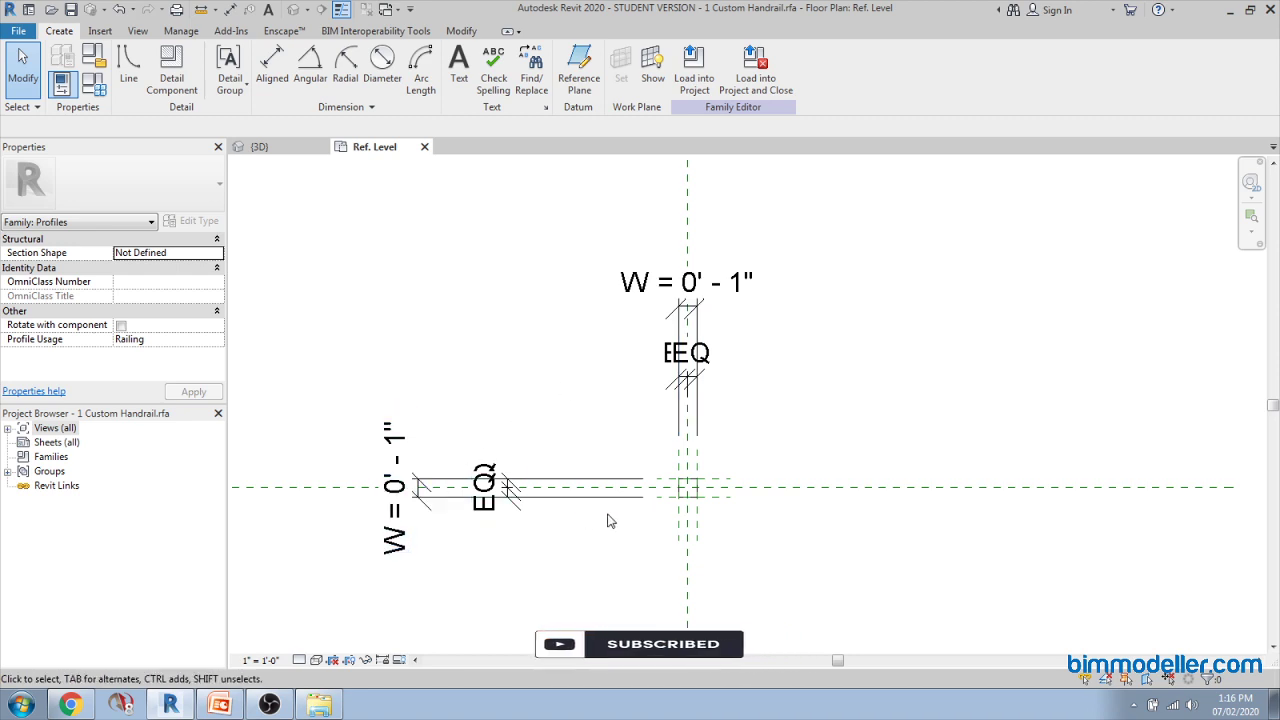
{"action": "scroll", "coordinate": [645, 450], "scroll_direction": "up", "scroll_amount": 5}
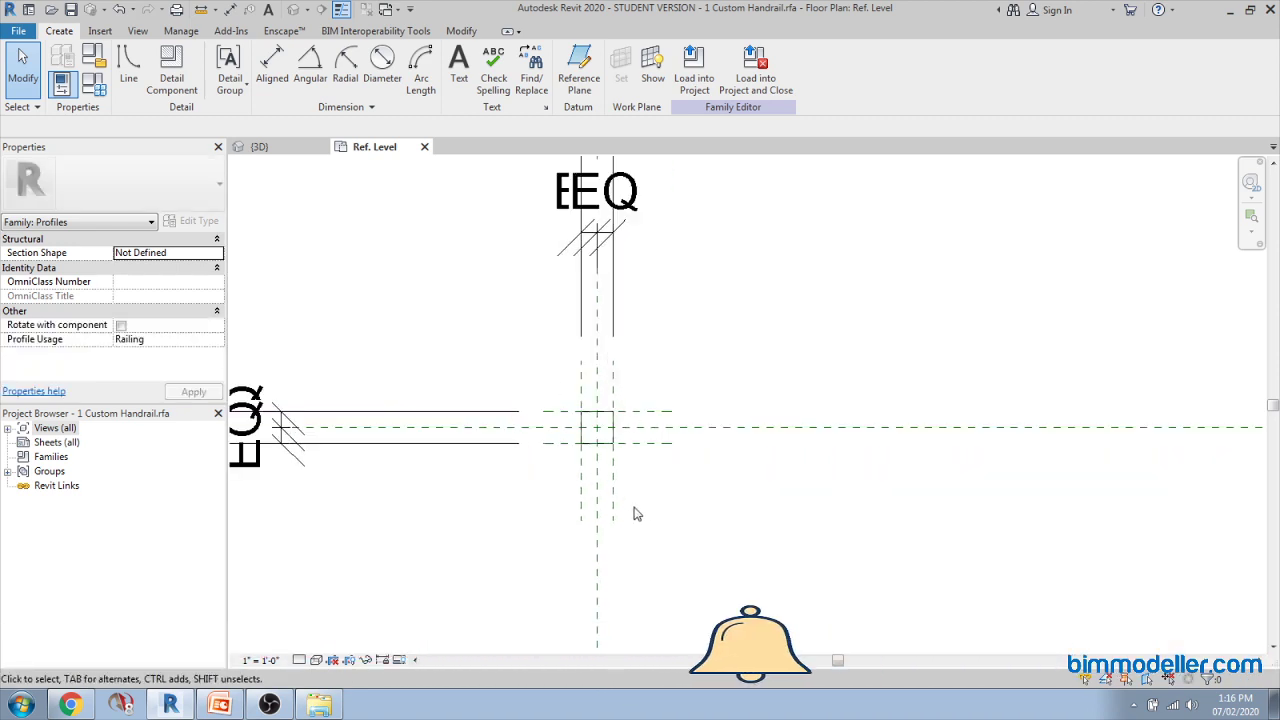
{"action": "scroll", "coordinate": [634, 463], "scroll_direction": "down", "scroll_amount": 2}
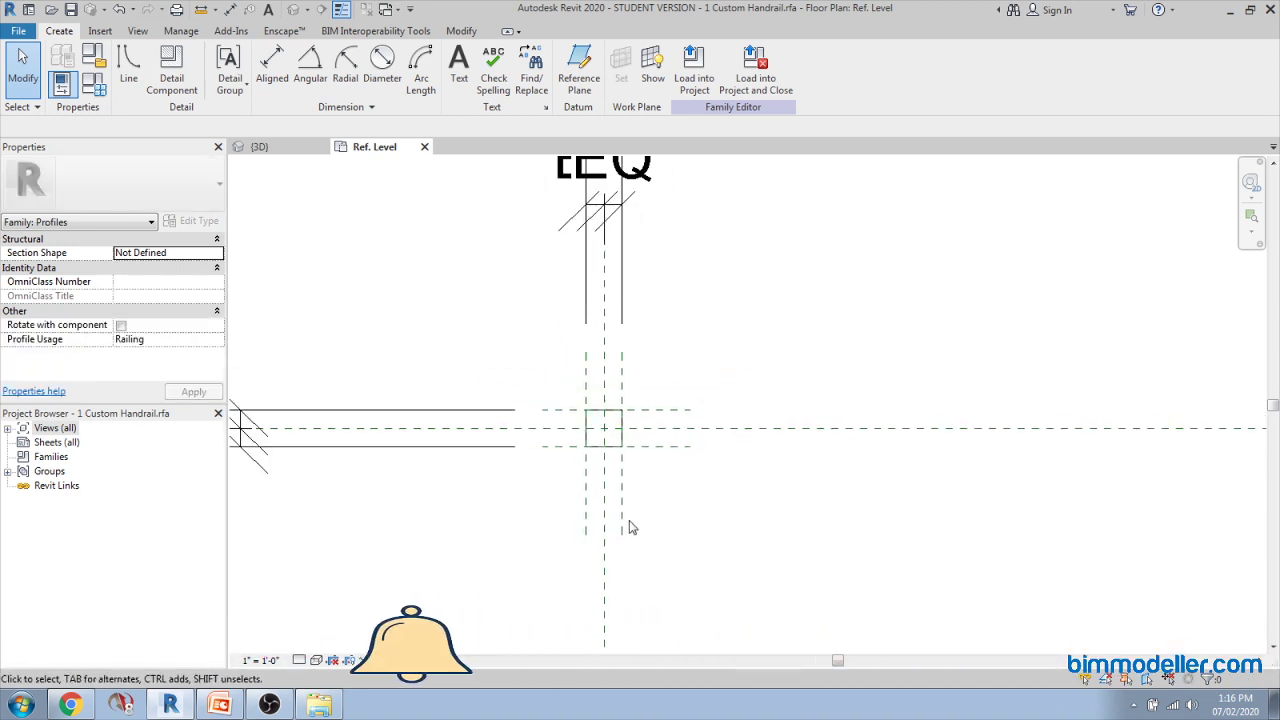
{"action": "scroll", "coordinate": [606, 445], "scroll_direction": "up", "scroll_amount": 3}
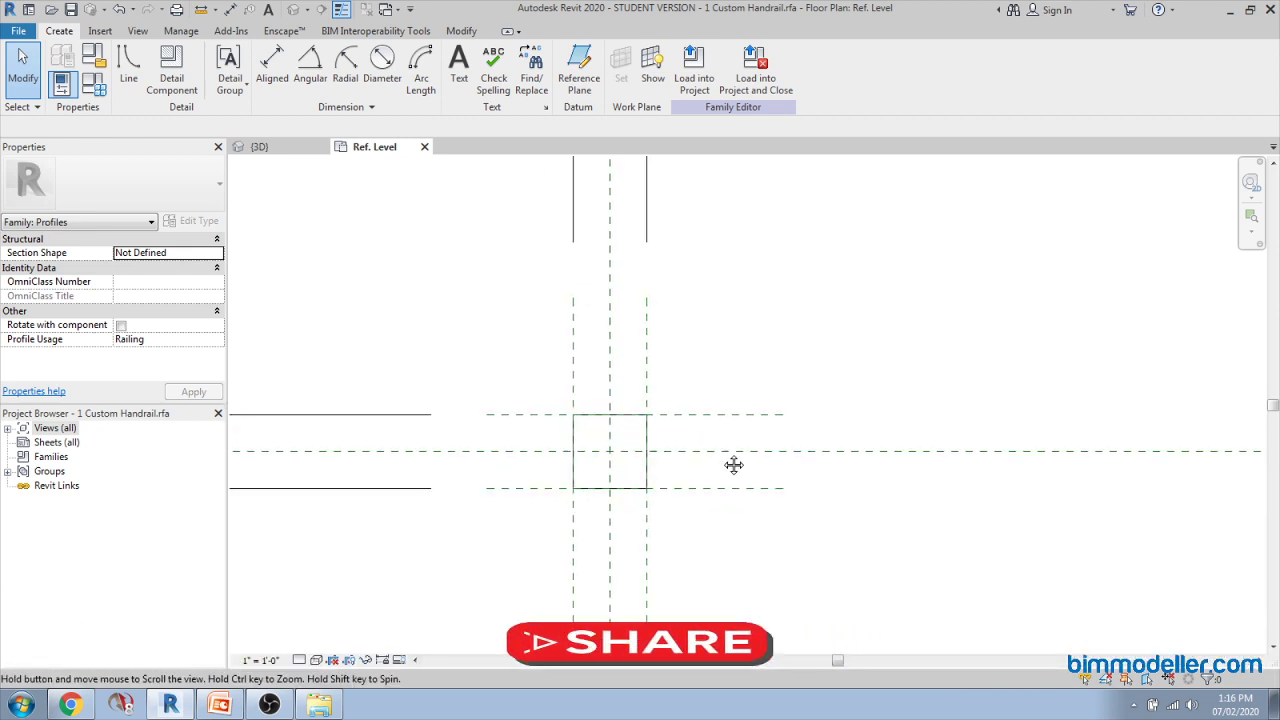
{"action": "scroll", "coordinate": [655, 513], "scroll_direction": "up", "scroll_amount": 2}
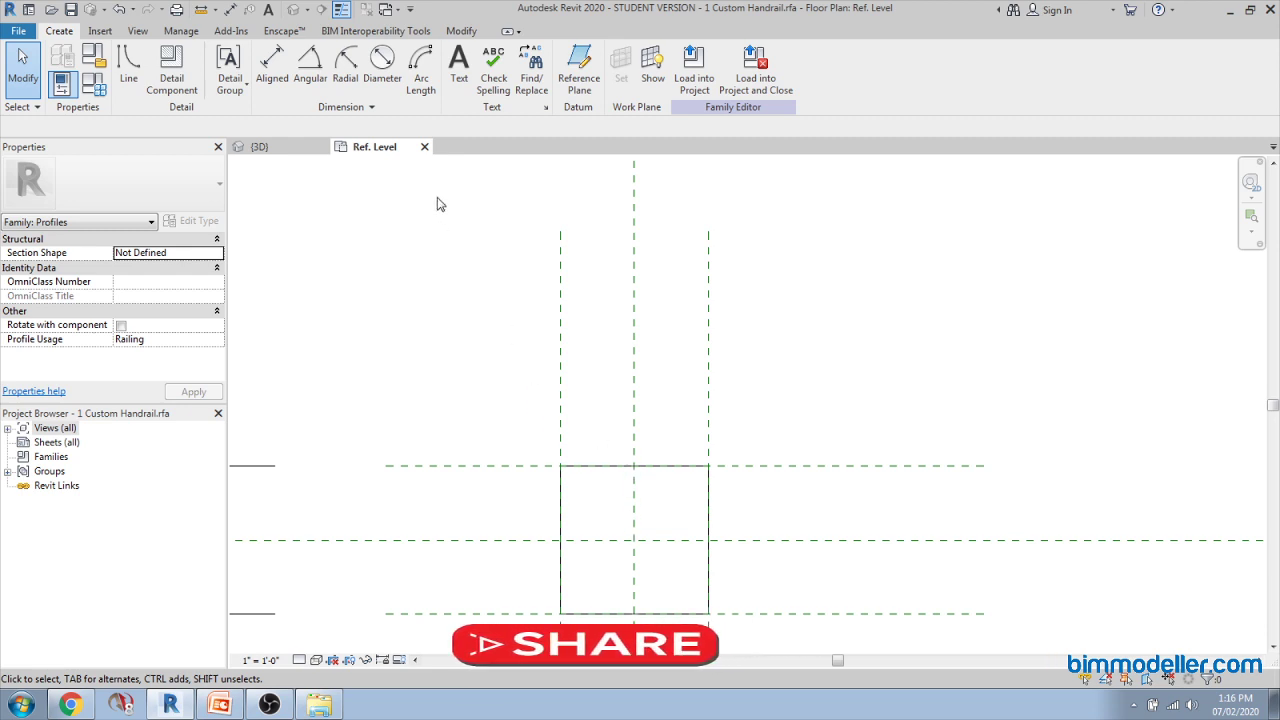
Step: Draw a Start-End-Radius arc between the square's top-left and top-right corners to form a dome
{"action": "middle_click_drag", "start_coordinate": [494, 382], "coordinate": [417, 340]}
{"action": "scroll", "coordinate": [569, 420], "scroll_direction": "up", "scroll_amount": 2}
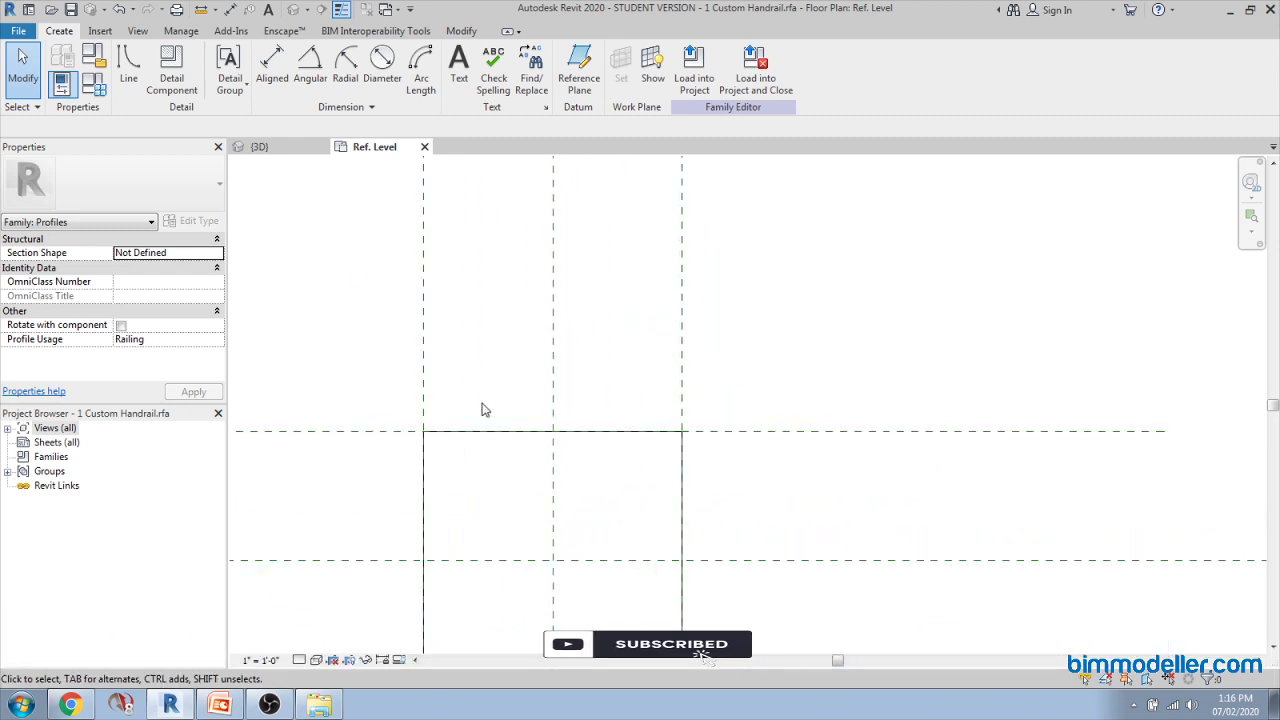
{"action": "left_click", "coordinate": [139, 73]}
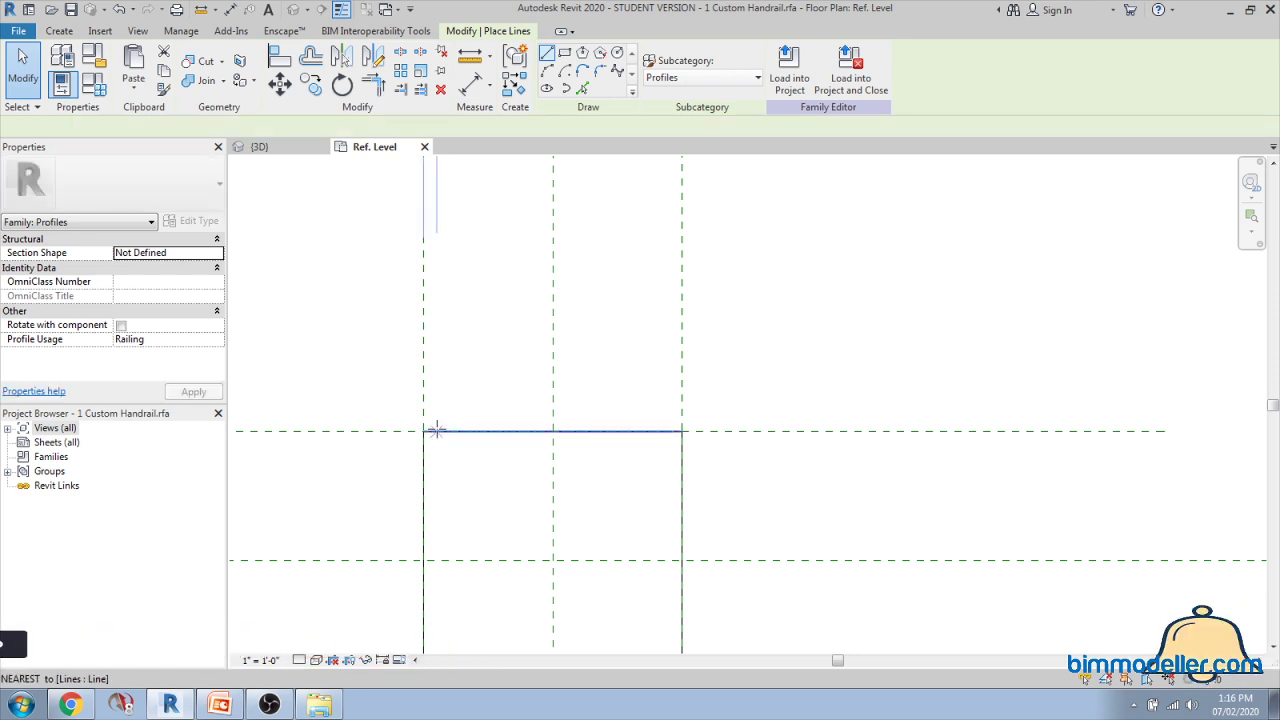
{"action": "scroll", "coordinate": [435, 431], "scroll_direction": "up", "scroll_amount": 2}
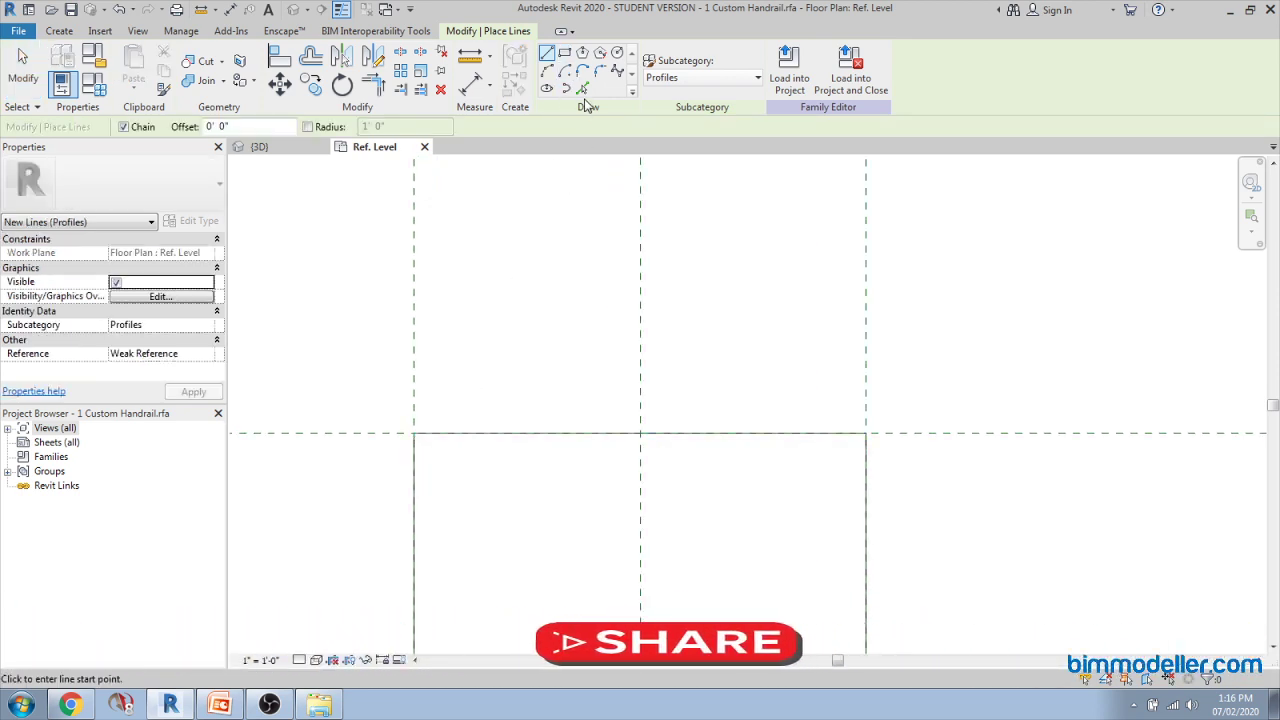
{"action": "left_click", "coordinate": [414, 432]}
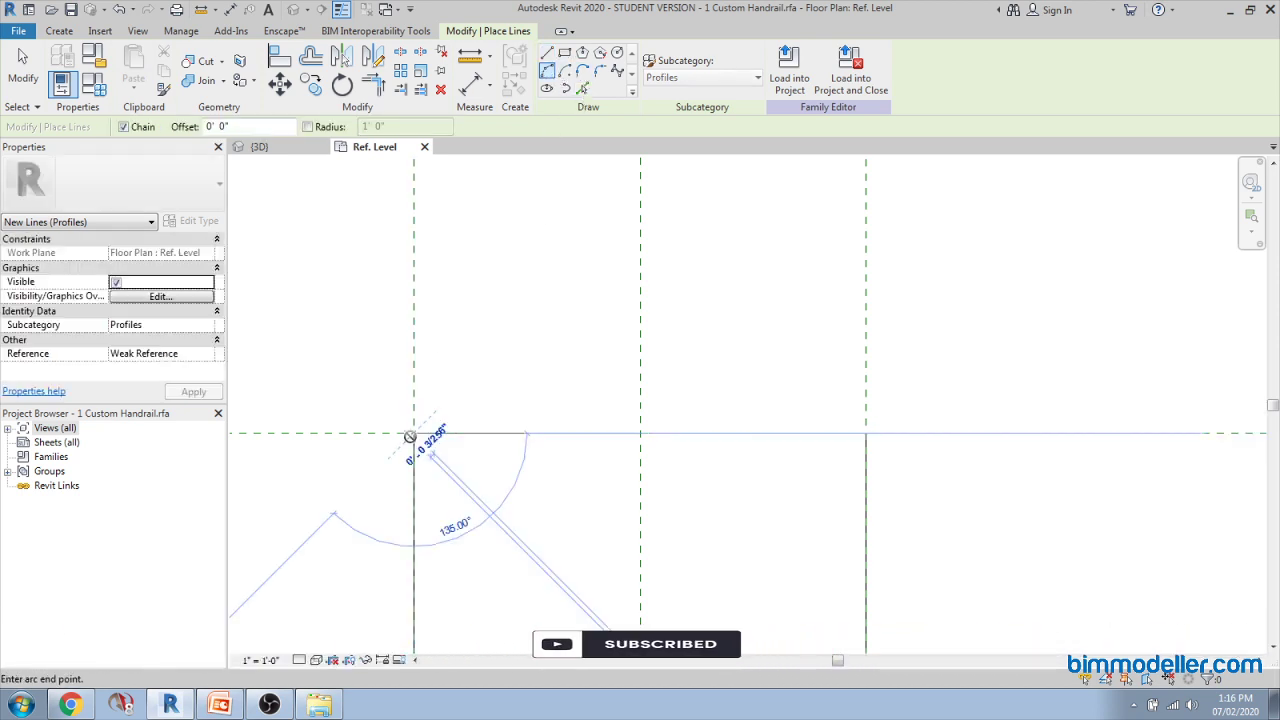
{"action": "left_click", "coordinate": [866, 432]}
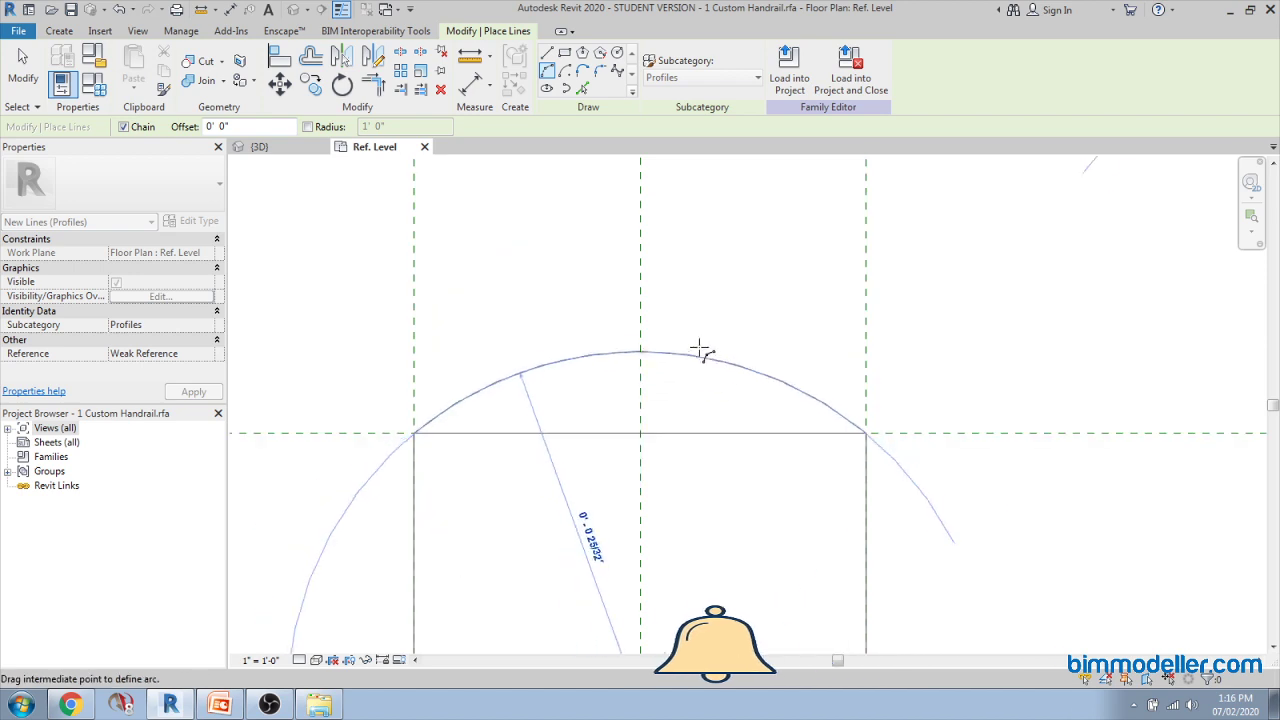
{"action": "left_click", "coordinate": [679, 228]}
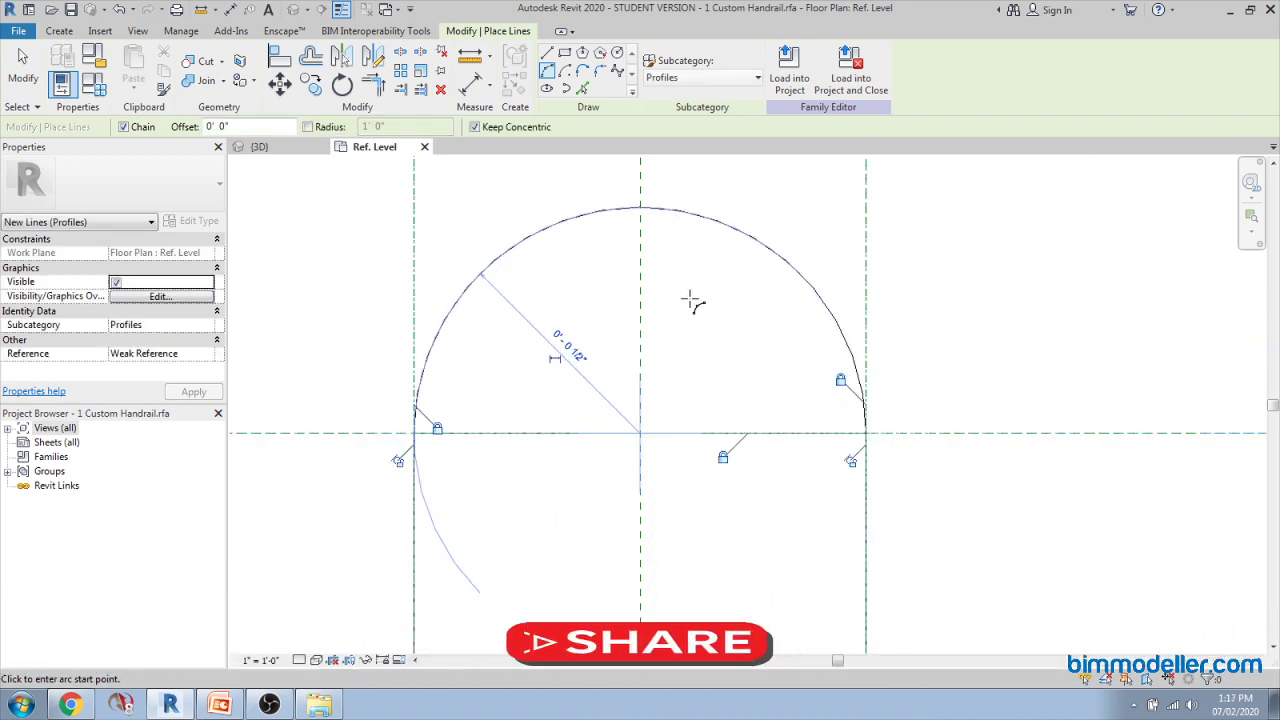
{"action": "key", "text": "Escape"}
{"action": "key", "text": "Escape"}
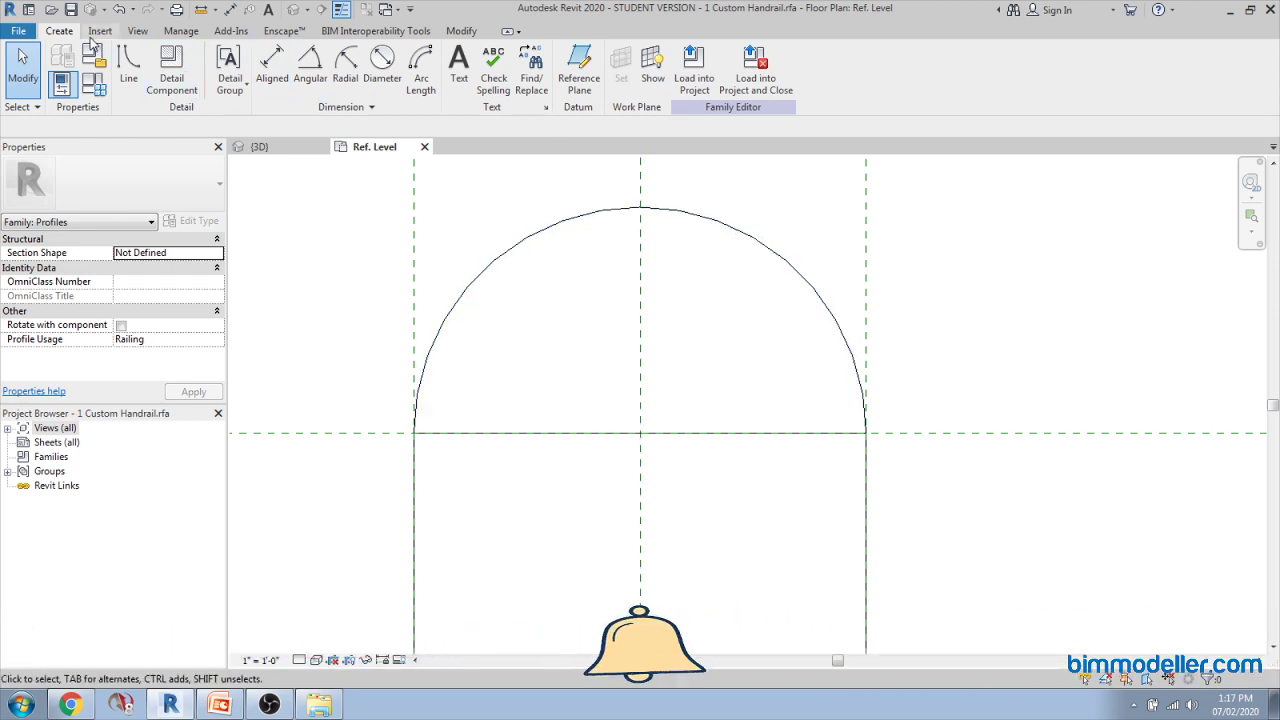
Step: Sketch a small arc on the dome's peak as a knob
{"action": "left_click", "coordinate": [128, 67]}
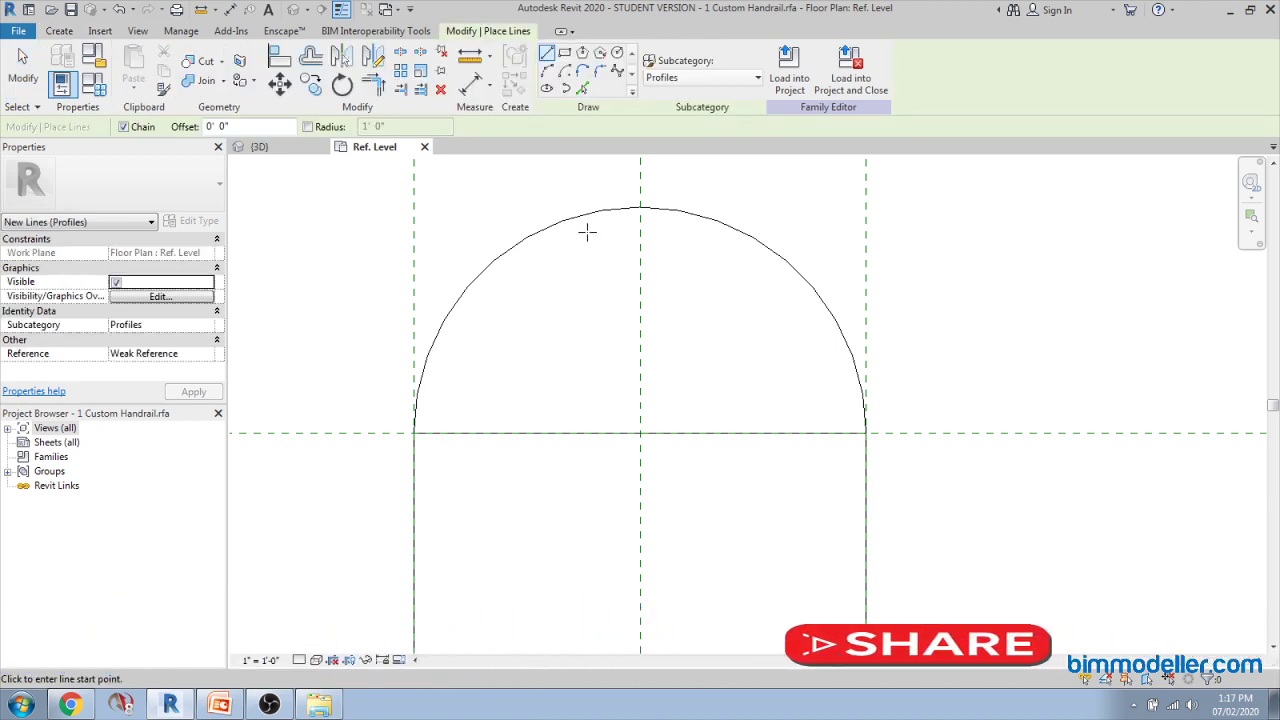
{"action": "middle_click_drag", "start_coordinate": [598, 248], "coordinate": [601, 311]}
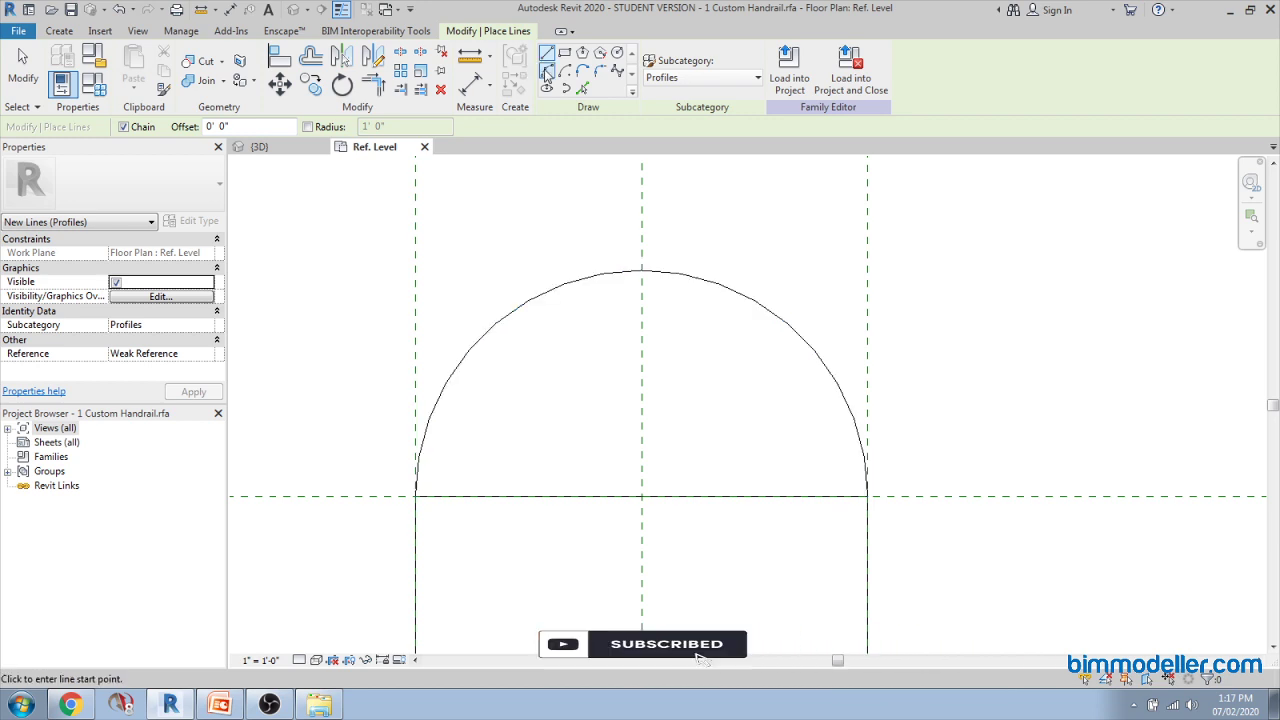
{"action": "left_click", "coordinate": [595, 275]}
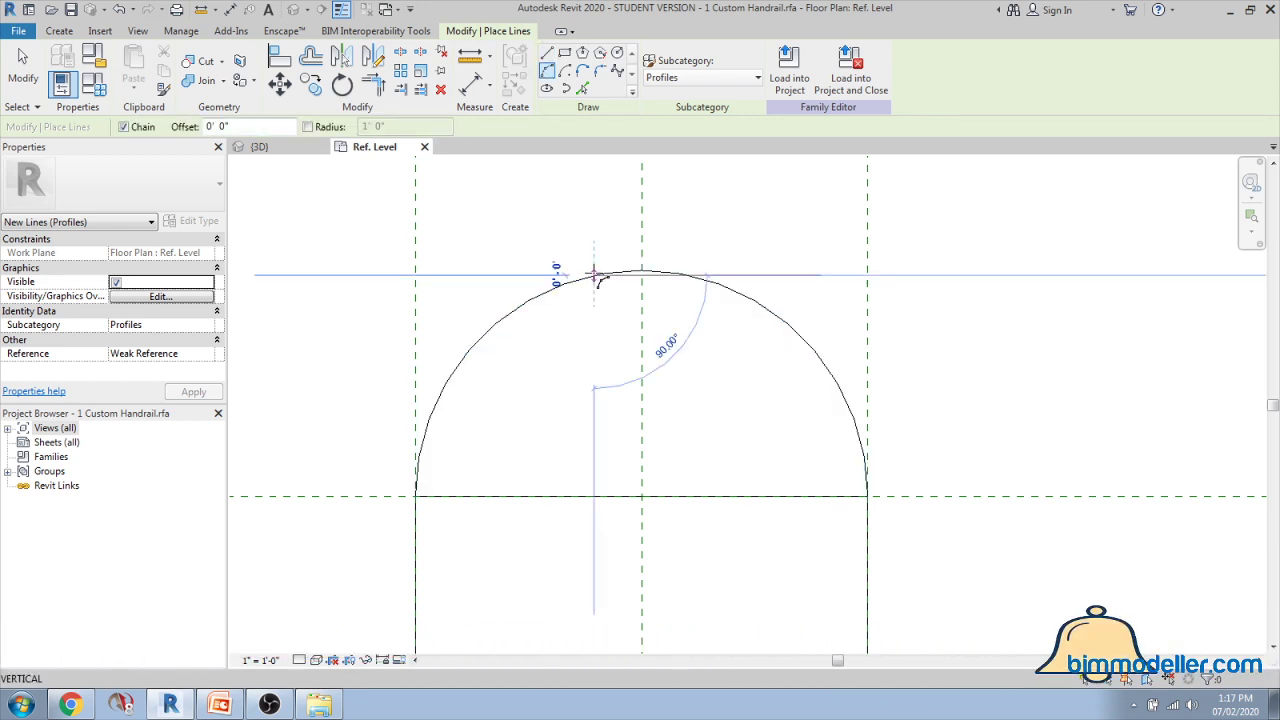
{"action": "left_click", "coordinate": [688, 276]}
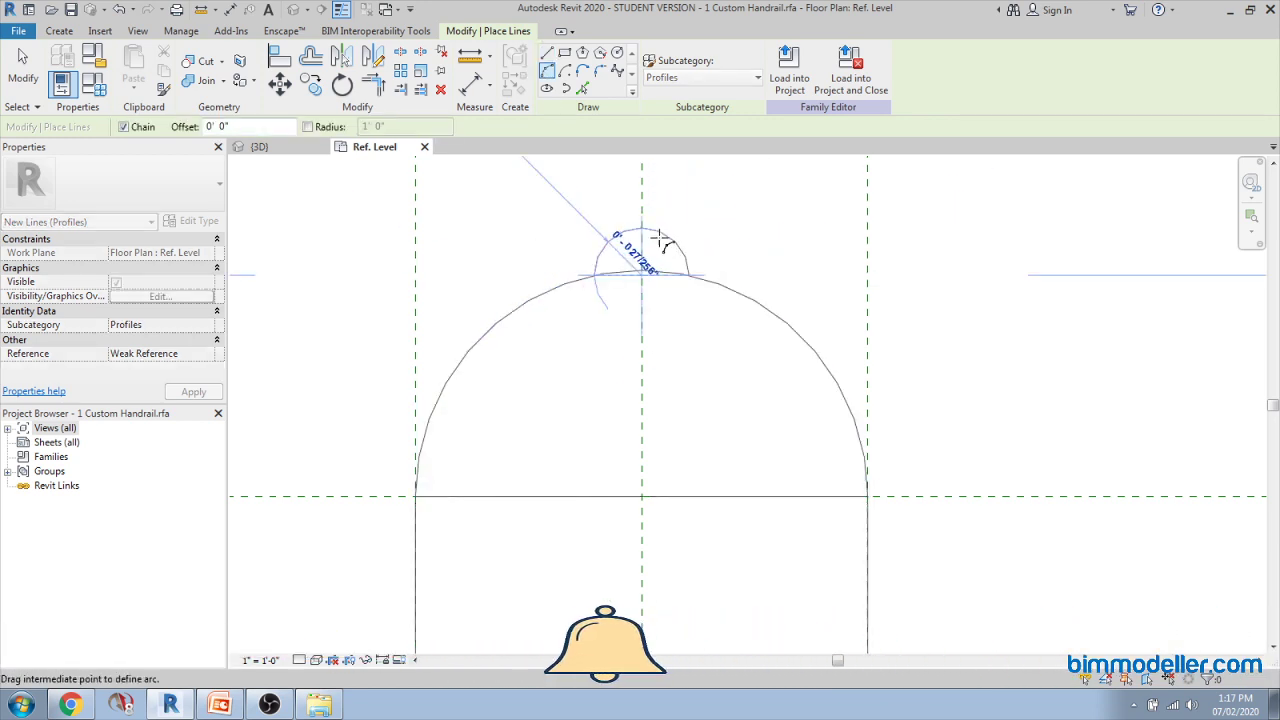
{"action": "left_click", "coordinate": [655, 232]}
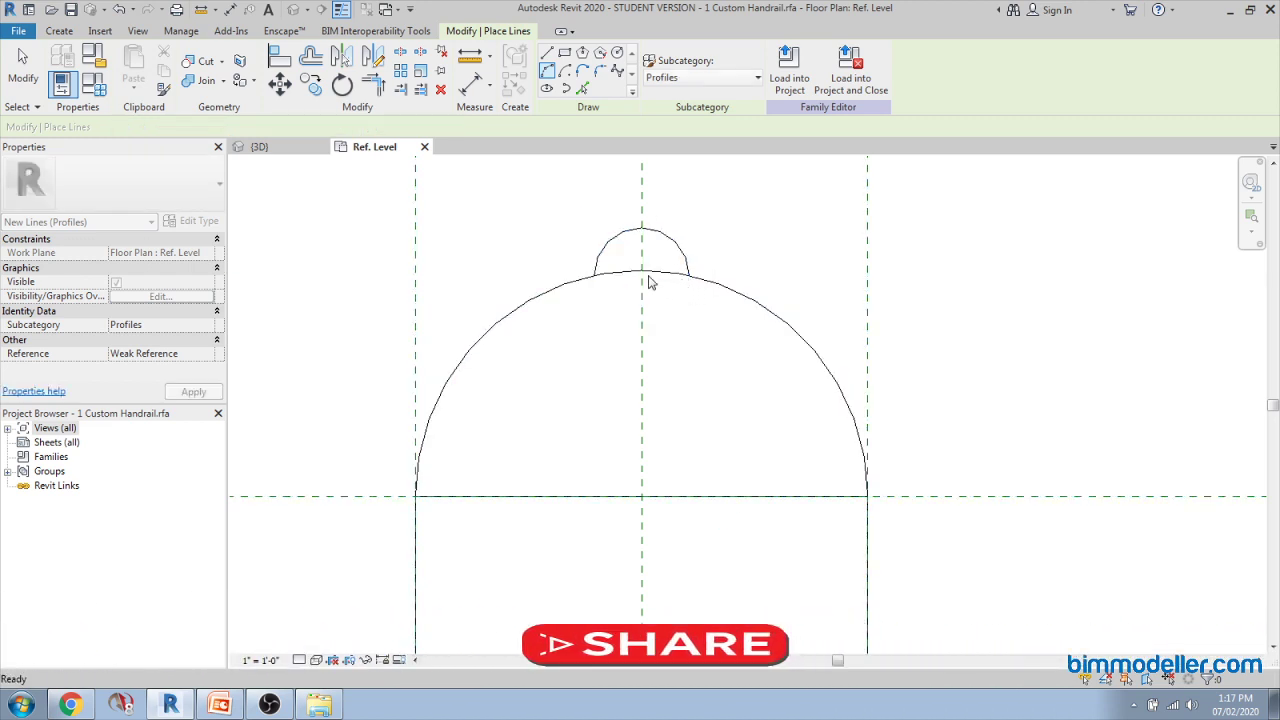
{"action": "key", "text": "Escape"}
{"action": "key", "text": "Escape"}
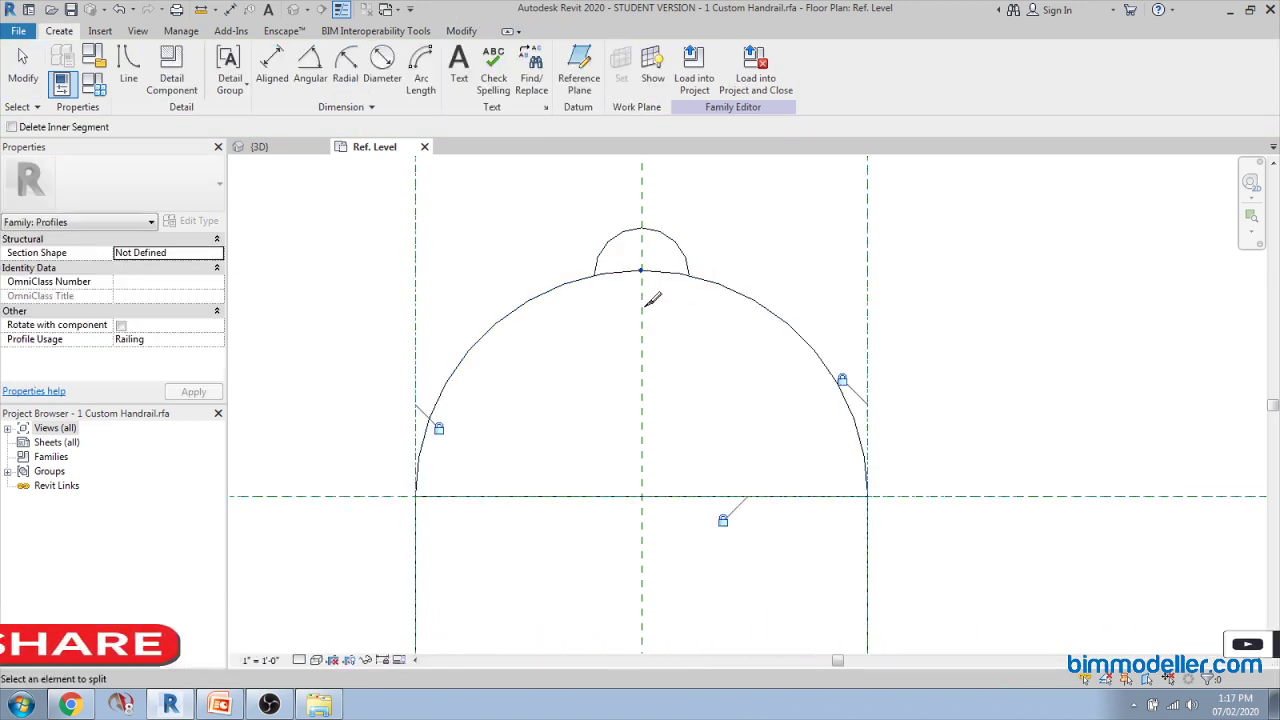
Step: Start the Trim/Extend command with TE to trim the dome beneath the knob
{"action": "key", "text": "t"}
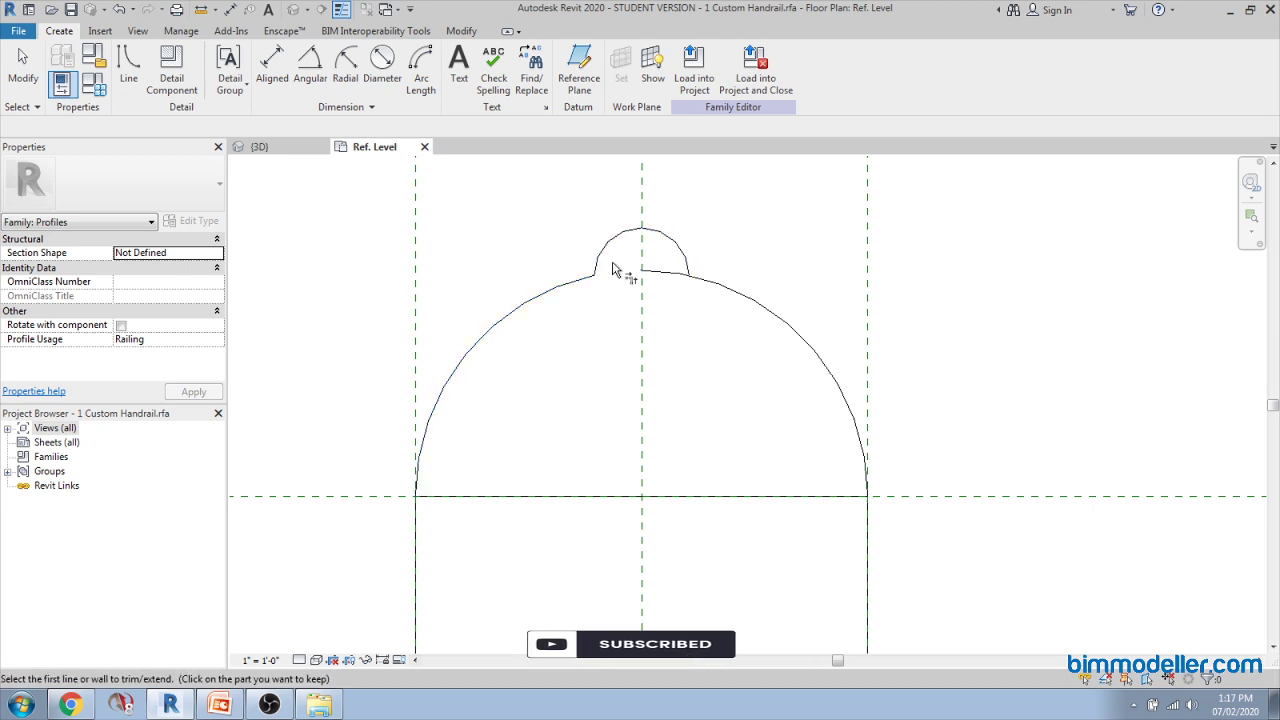
{"action": "key", "text": "e"}
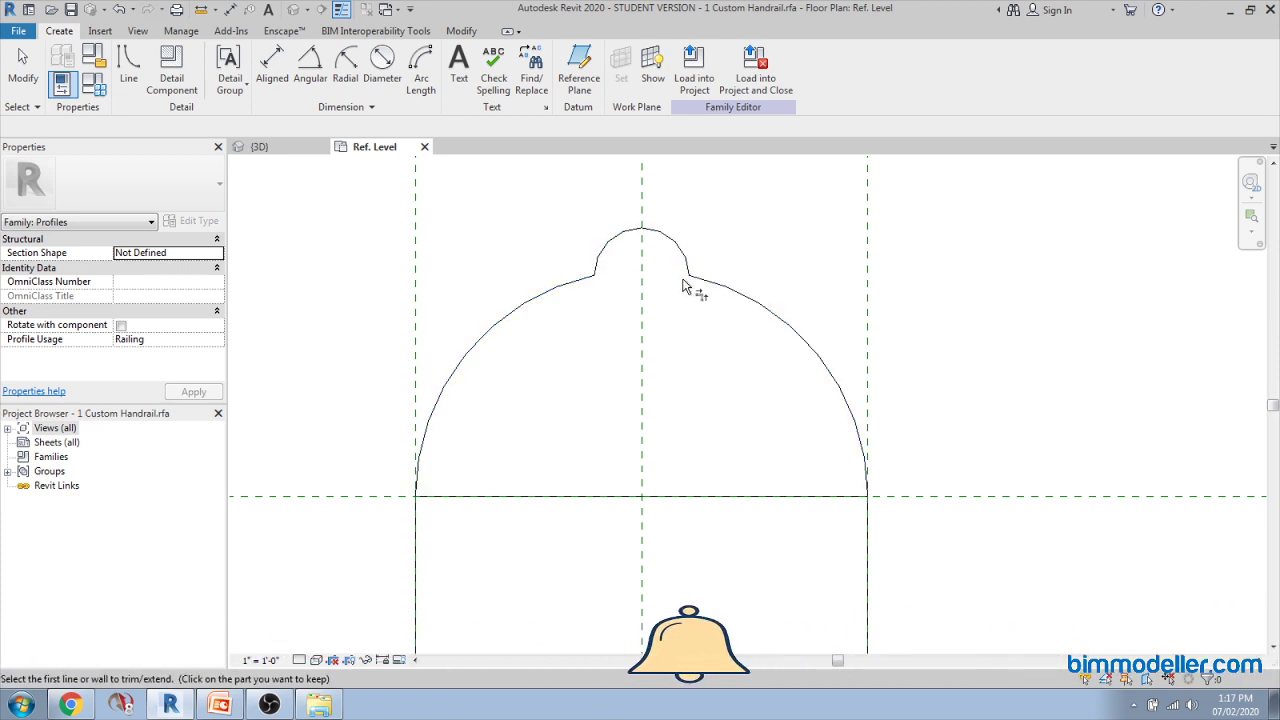
{"action": "scroll", "coordinate": [672, 289], "scroll_direction": "down", "scroll_amount": 2}
{"action": "scroll", "coordinate": [672, 289], "scroll_direction": "down", "scroll_amount": 2}
Step: Delete the horizontal line across the dome's base
{"action": "left_click", "coordinate": [671, 366]}
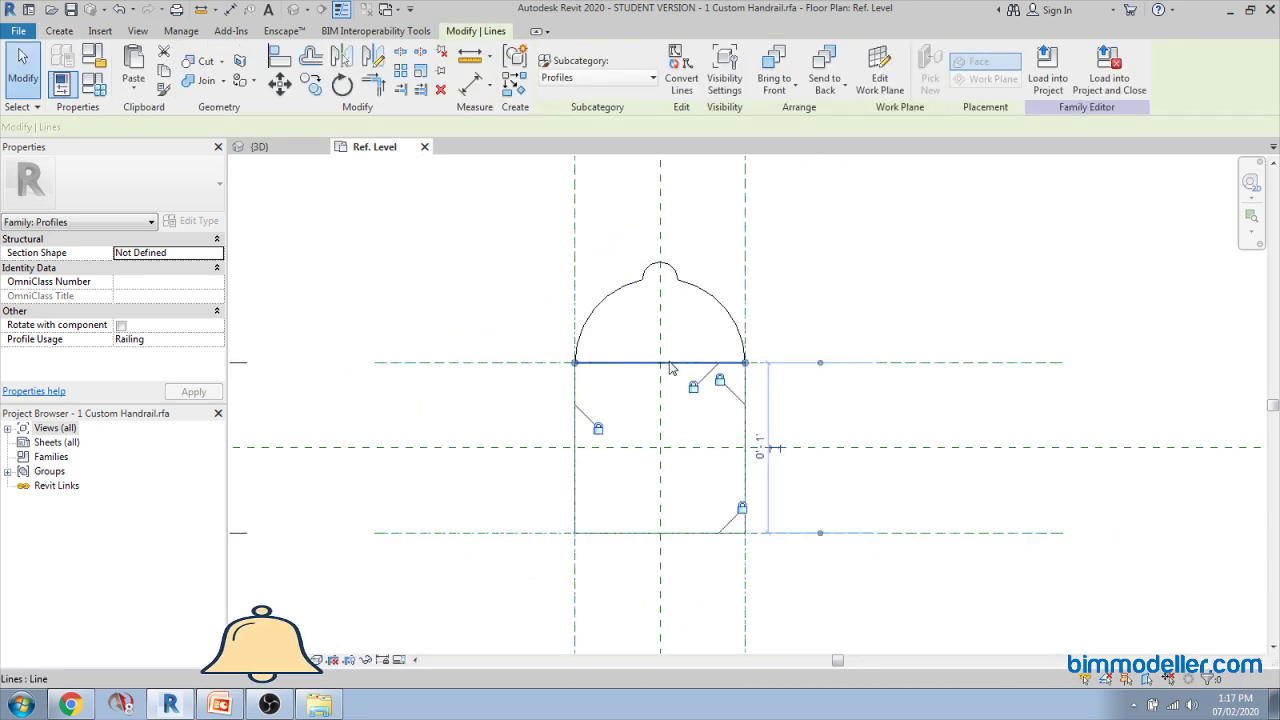
{"action": "key", "text": "Delete"}
{"action": "scroll", "coordinate": [665, 374], "scroll_direction": "up", "scroll_amount": 1}
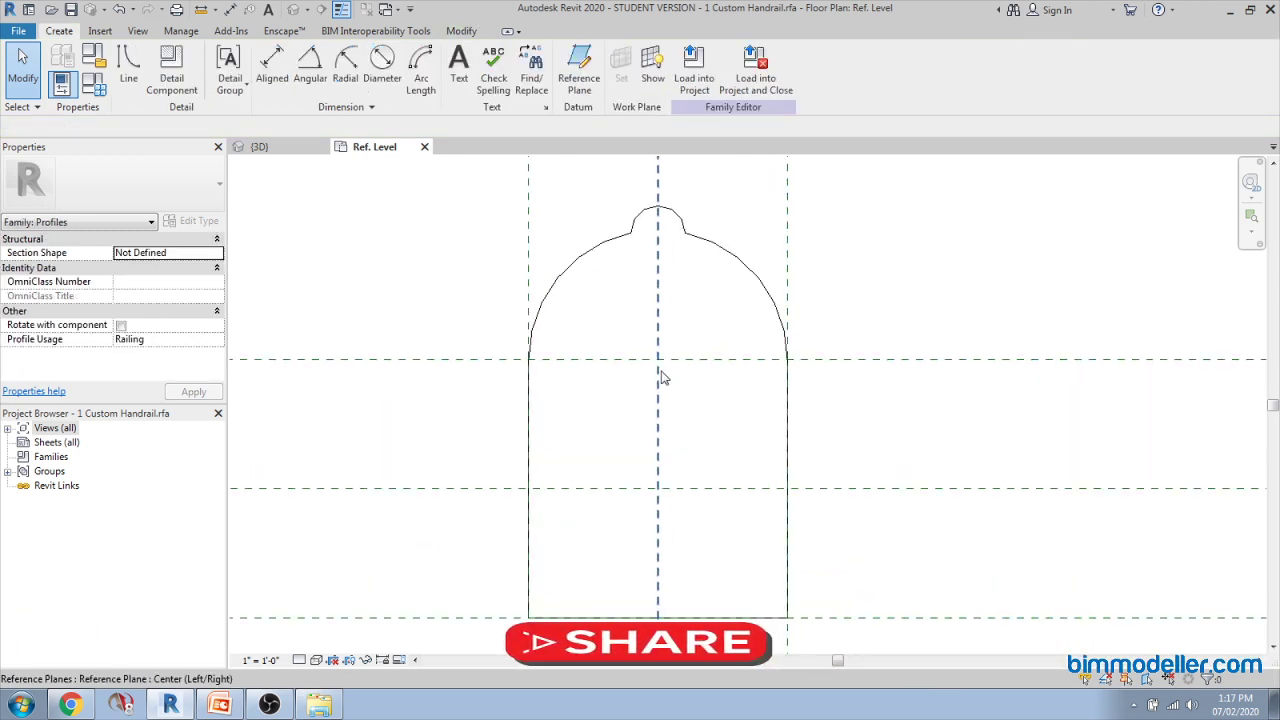
{"action": "scroll", "coordinate": [655, 368], "scroll_direction": "down", "scroll_amount": 2}
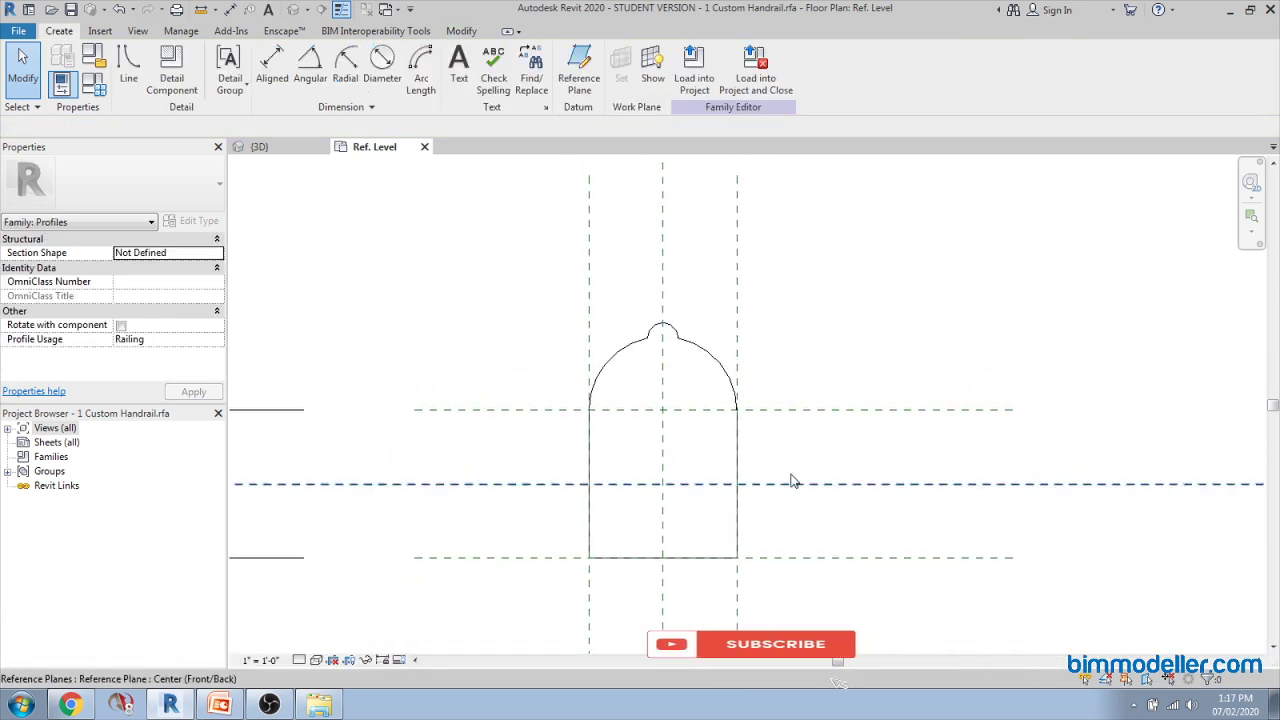
{"action": "scroll", "coordinate": [624, 377], "scroll_direction": "down", "scroll_amount": 1}
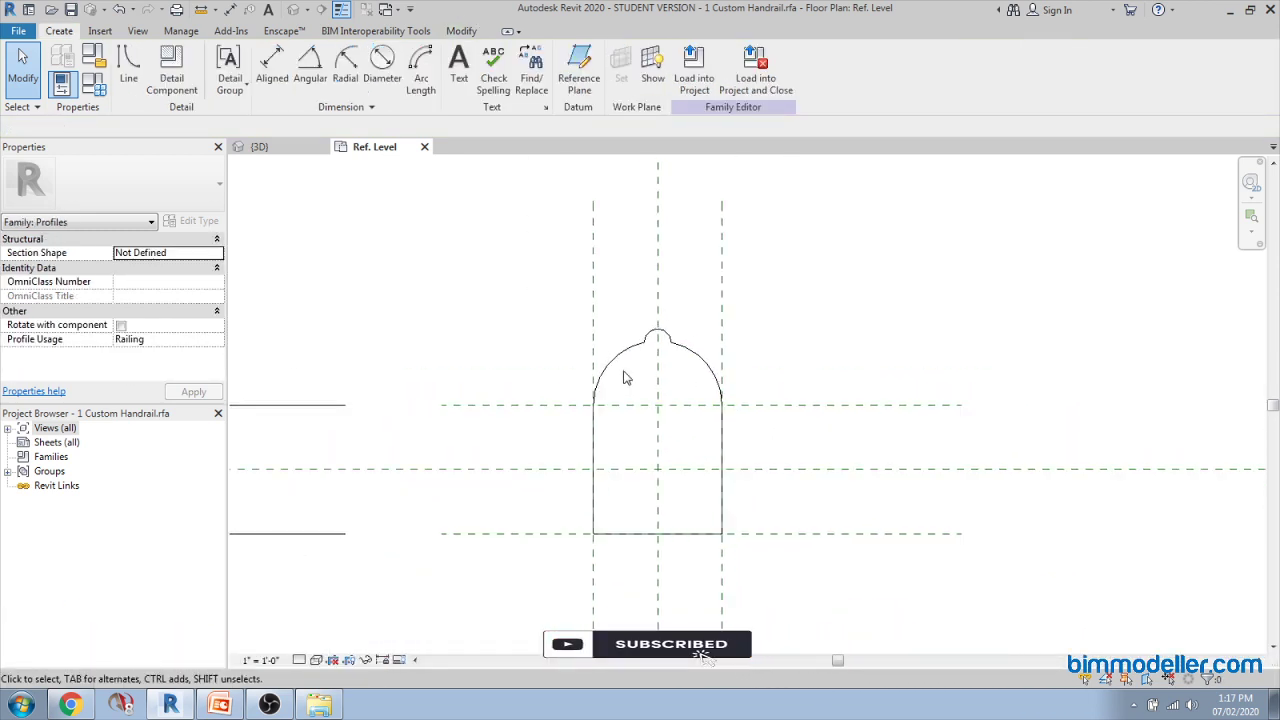
Step: Try moving the upper reference plane higher, then undo the move and clear the selection
{"action": "left_click", "coordinate": [753, 396]}
{"action": "left_click_drag", "start_coordinate": [720, 345], "coordinate": [723, 350]}
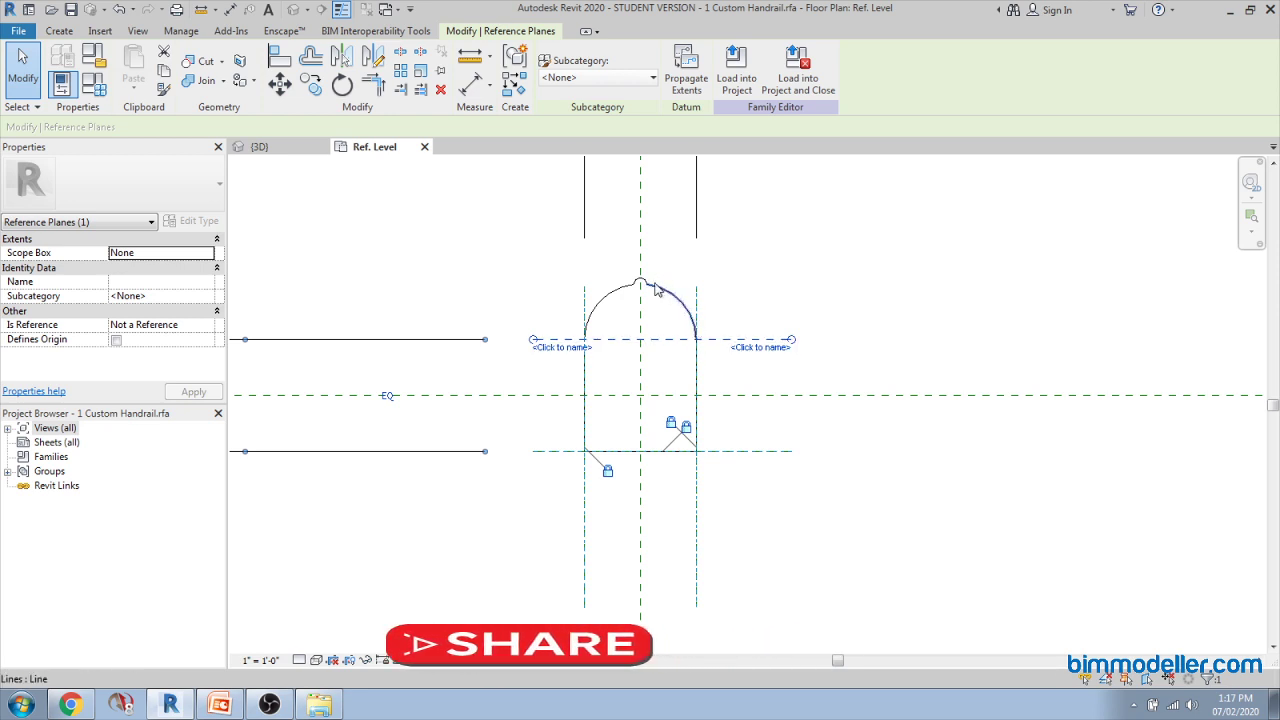
{"action": "key", "text": "ctrl+z"}
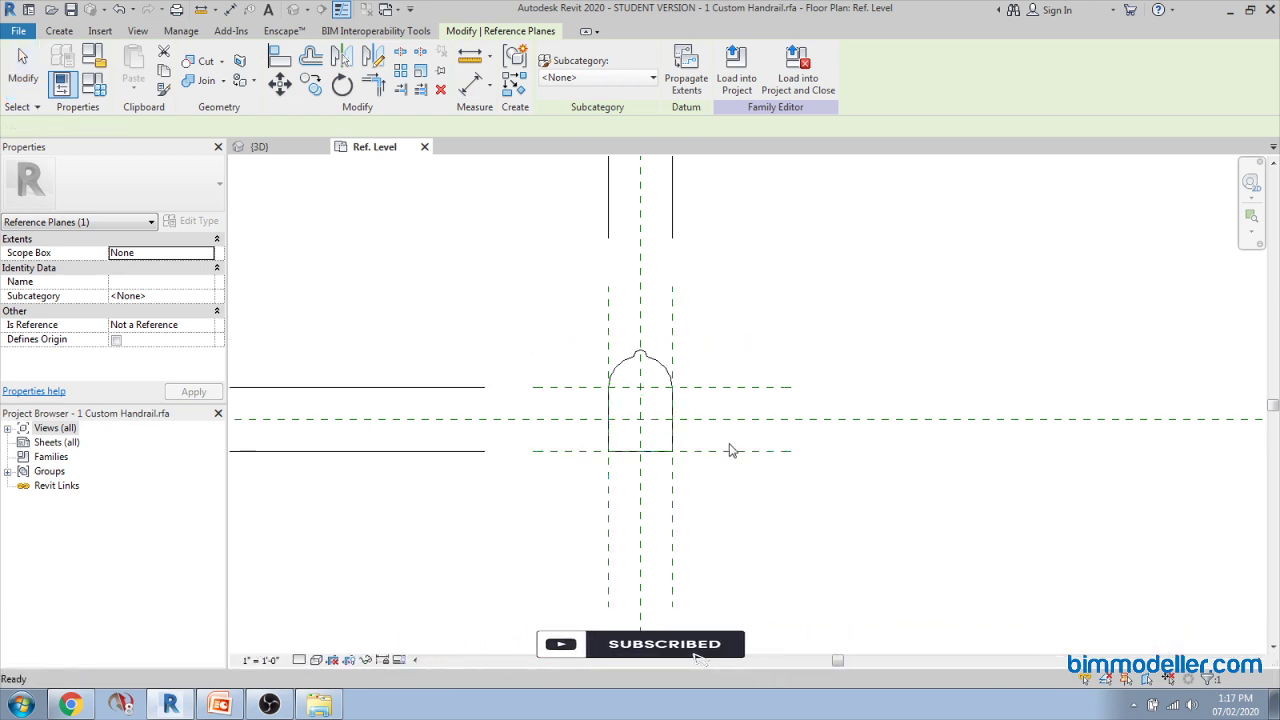
{"action": "key", "text": "Escape"}
{"action": "scroll", "coordinate": [711, 374], "scroll_direction": "up", "scroll_amount": 3}
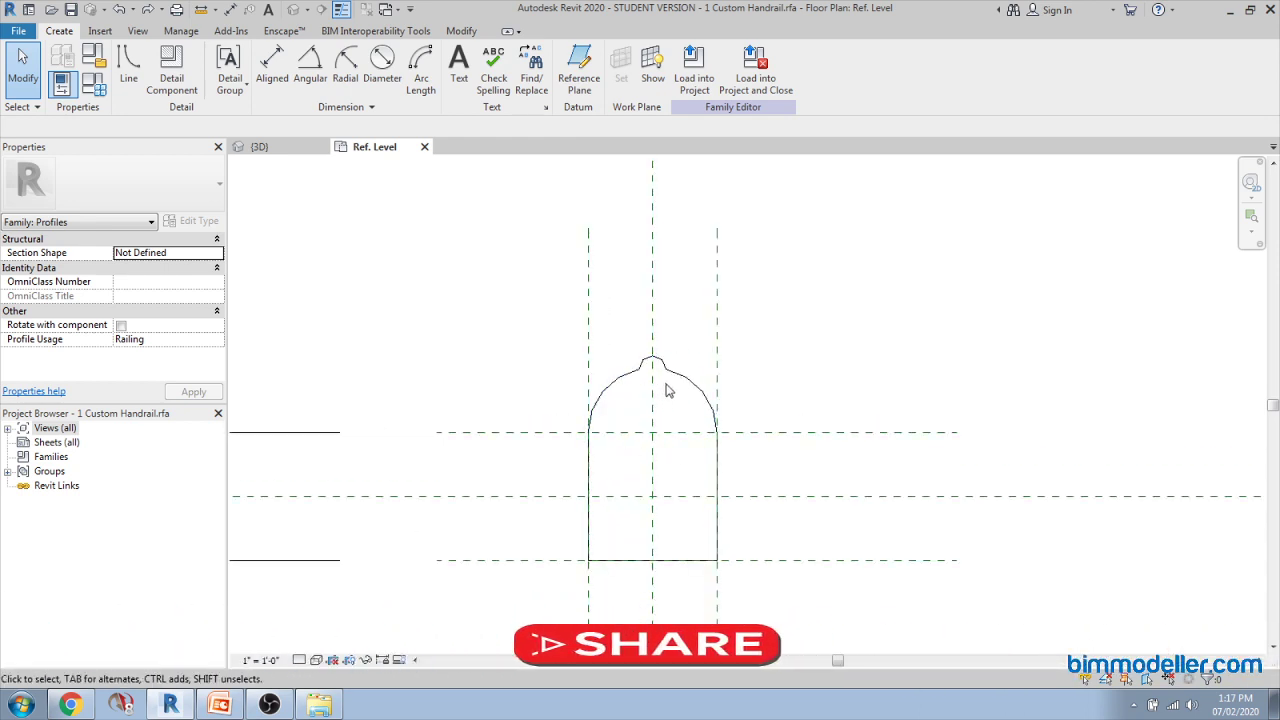
{"action": "scroll", "coordinate": [690, 425], "scroll_direction": "down", "scroll_amount": 4}
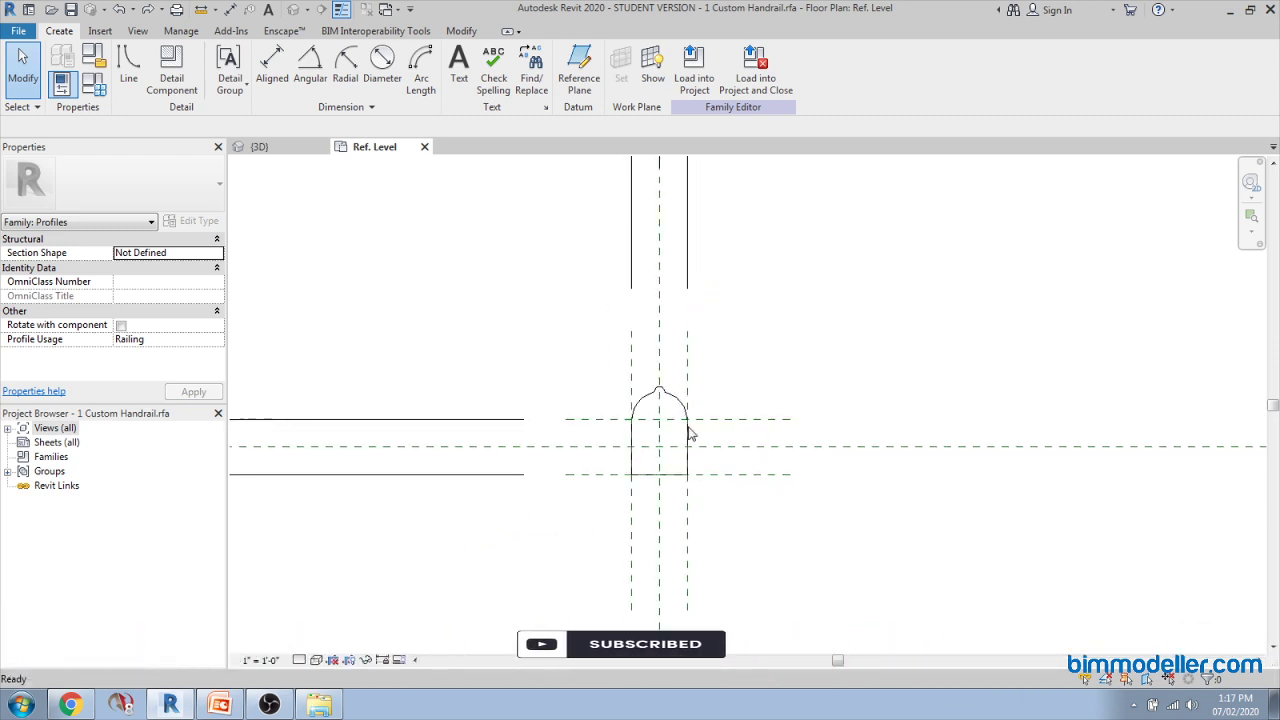
{"action": "key", "text": "Escape"}
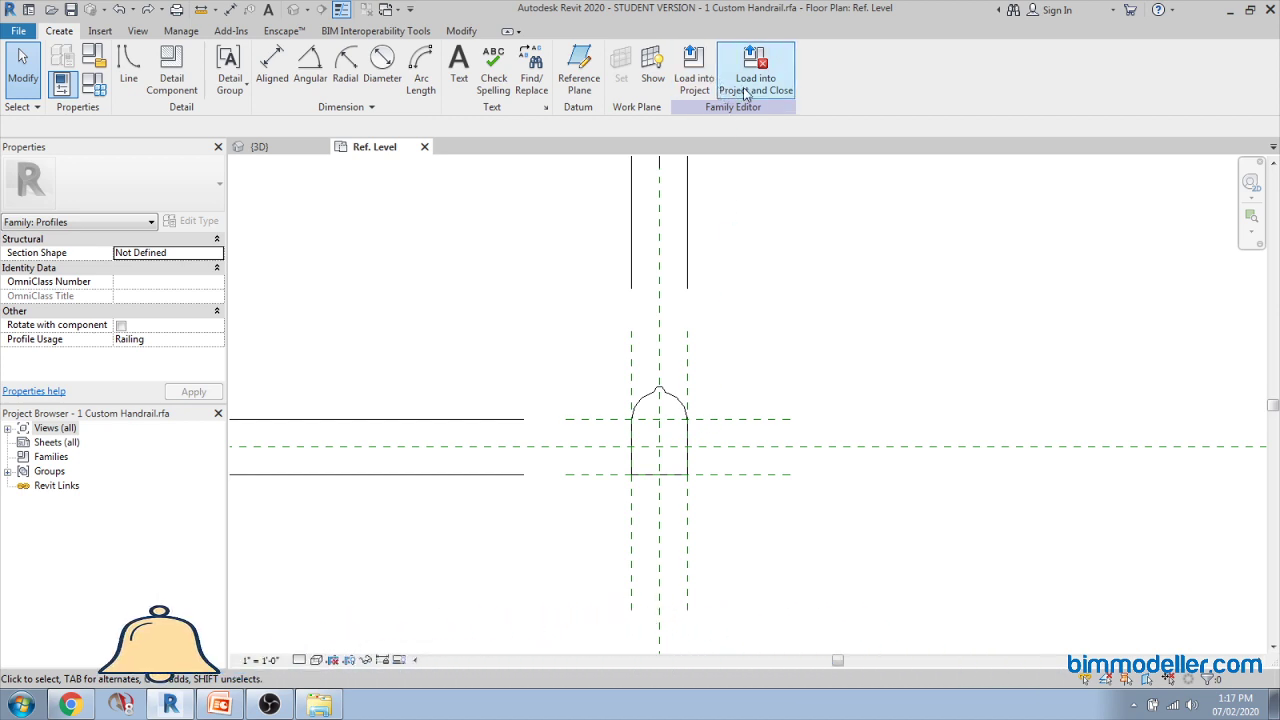
Step: Load 1 Custom Handrail into Profile Family Hands-on.rvt and select the railing in 3D
{"action": "left_click", "coordinate": [694, 80]}
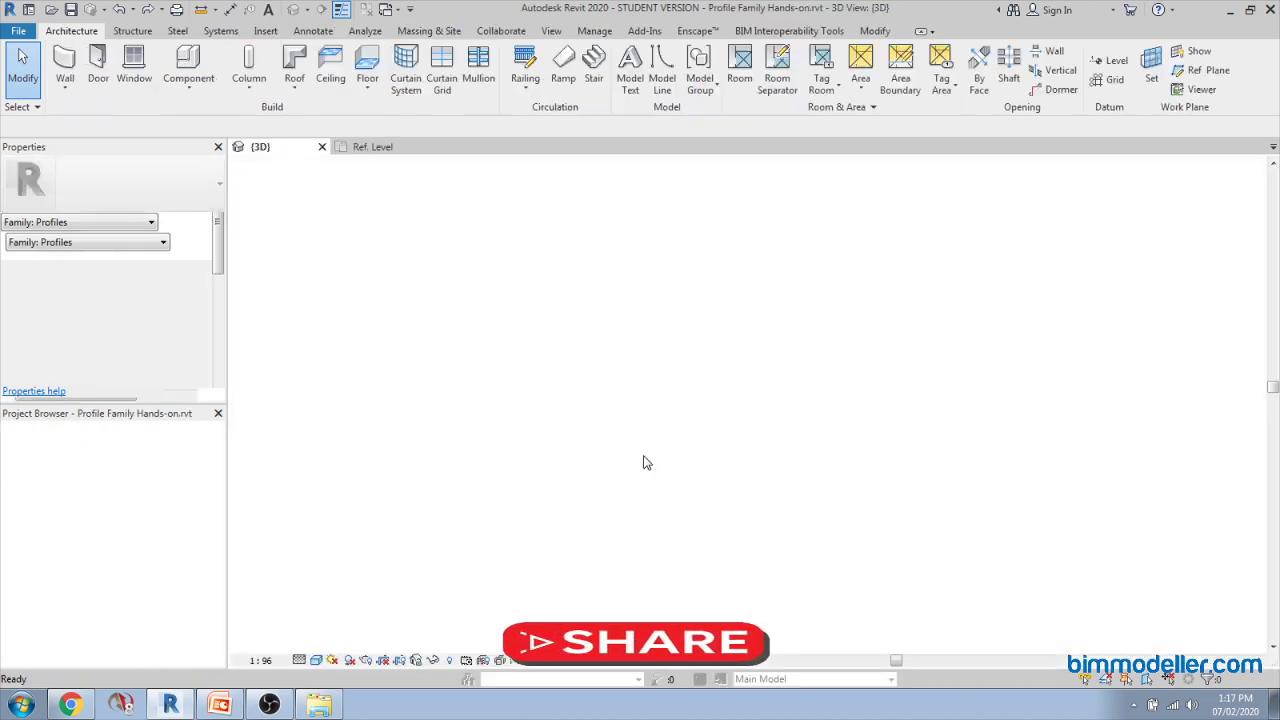
{"action": "left_click", "coordinate": [630, 487]}
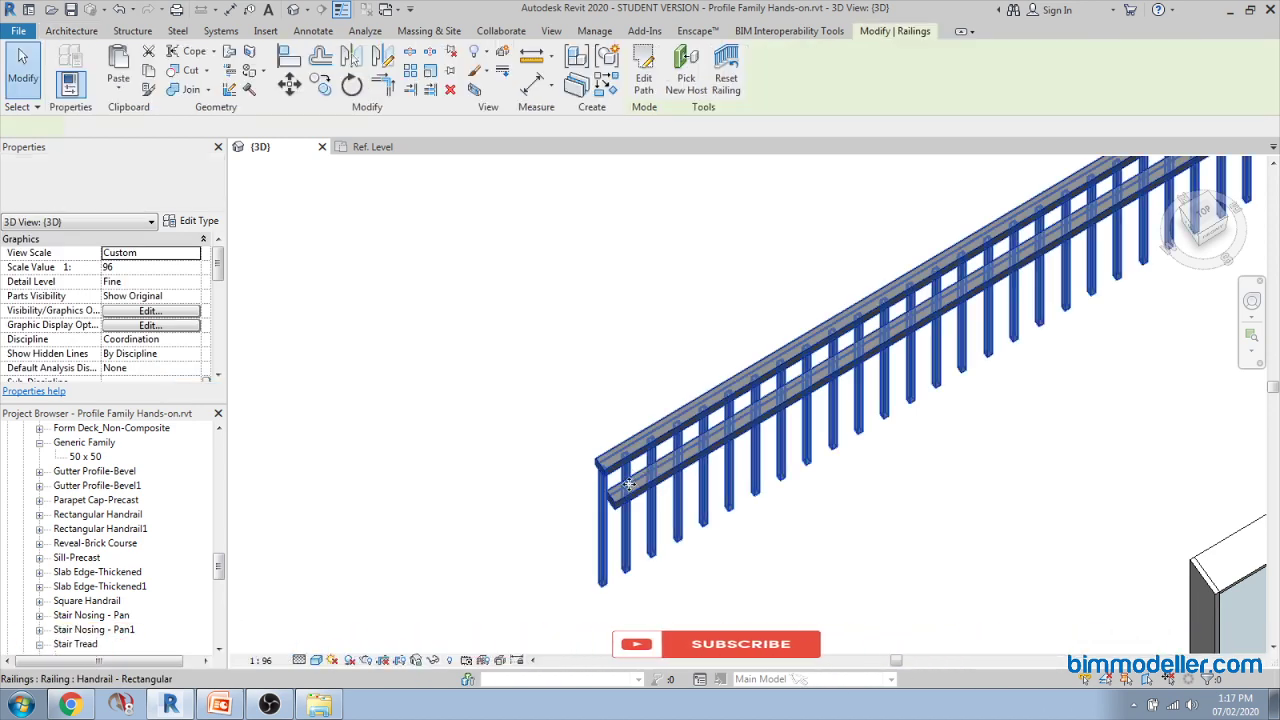
{"action": "scroll", "coordinate": [613, 474], "scroll_direction": "up", "scroll_amount": 2}
{"action": "left_click", "coordinate": [613, 474]}
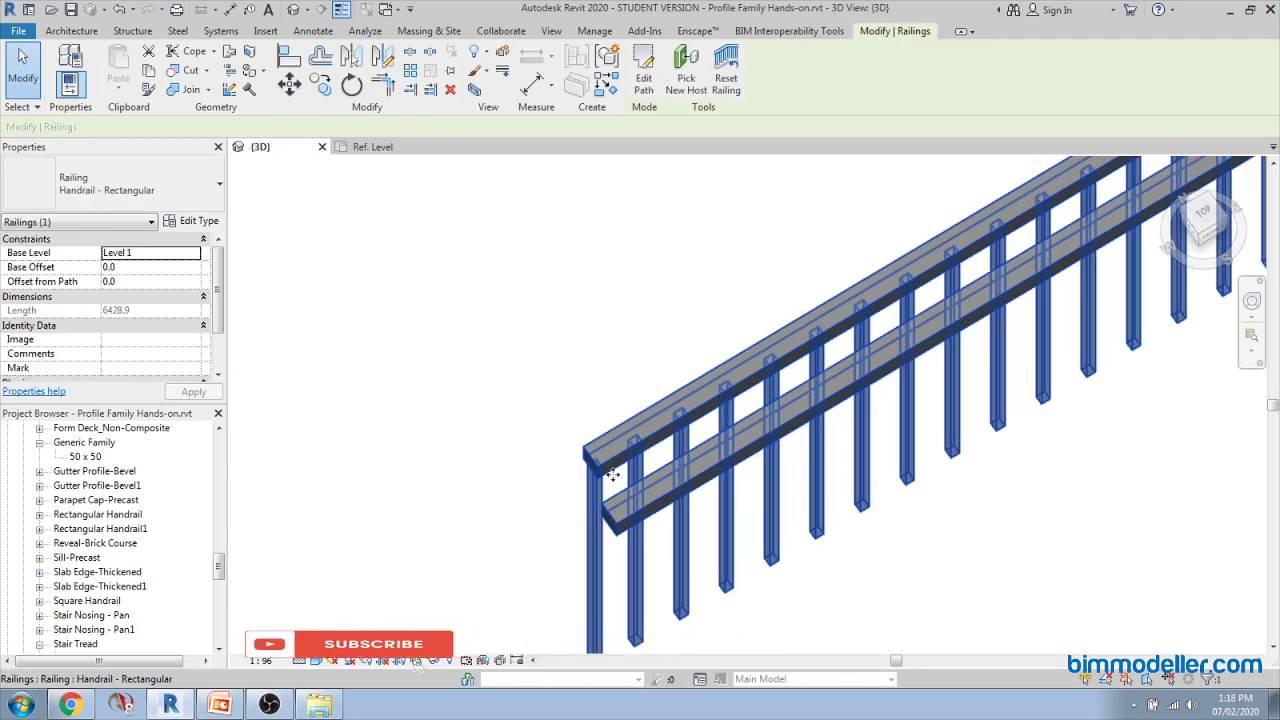
{"action": "left_click", "coordinate": [637, 530]}
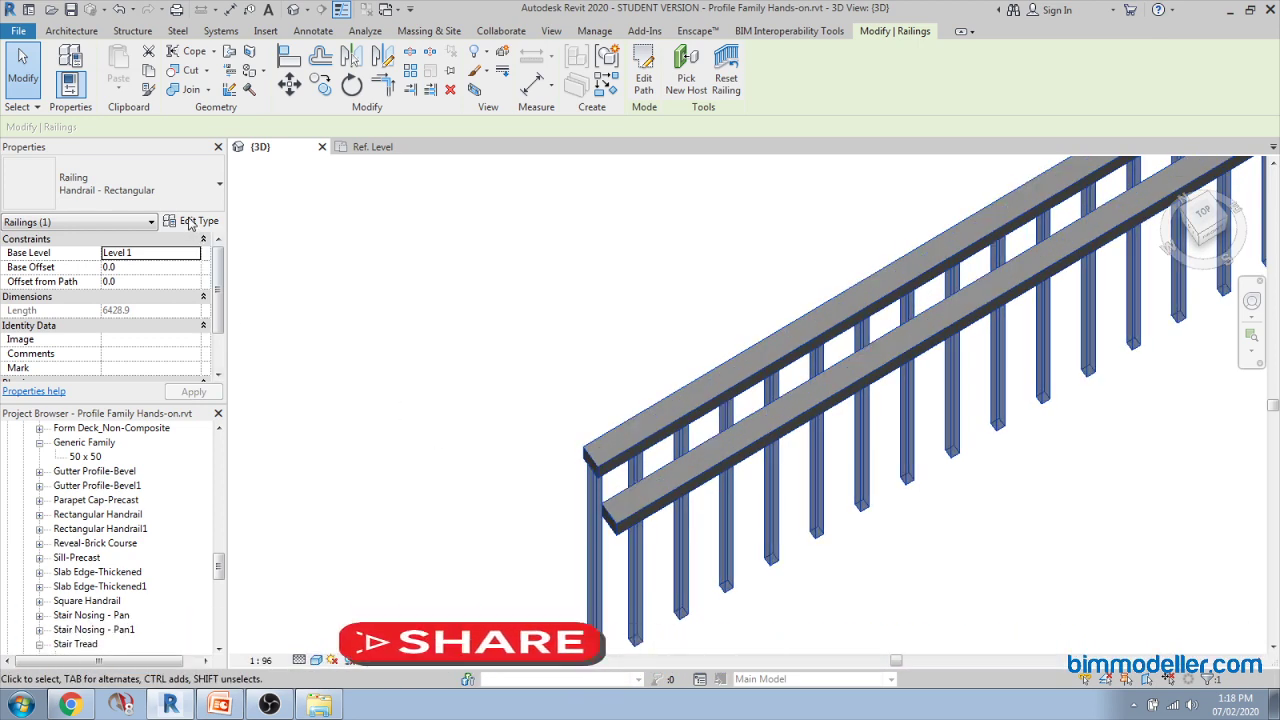
{"action": "left_click", "coordinate": [189, 222]}
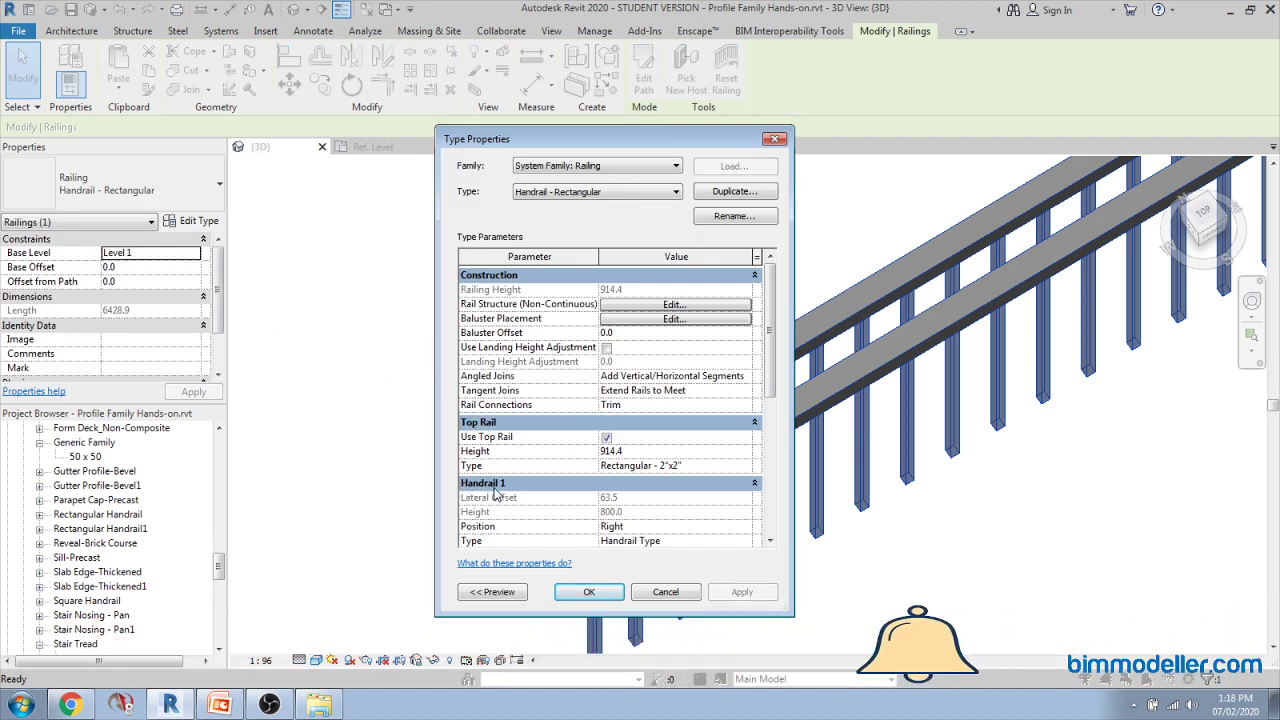
{"action": "scroll", "coordinate": [770, 390], "scroll_direction": "down", "scroll_amount": 2}
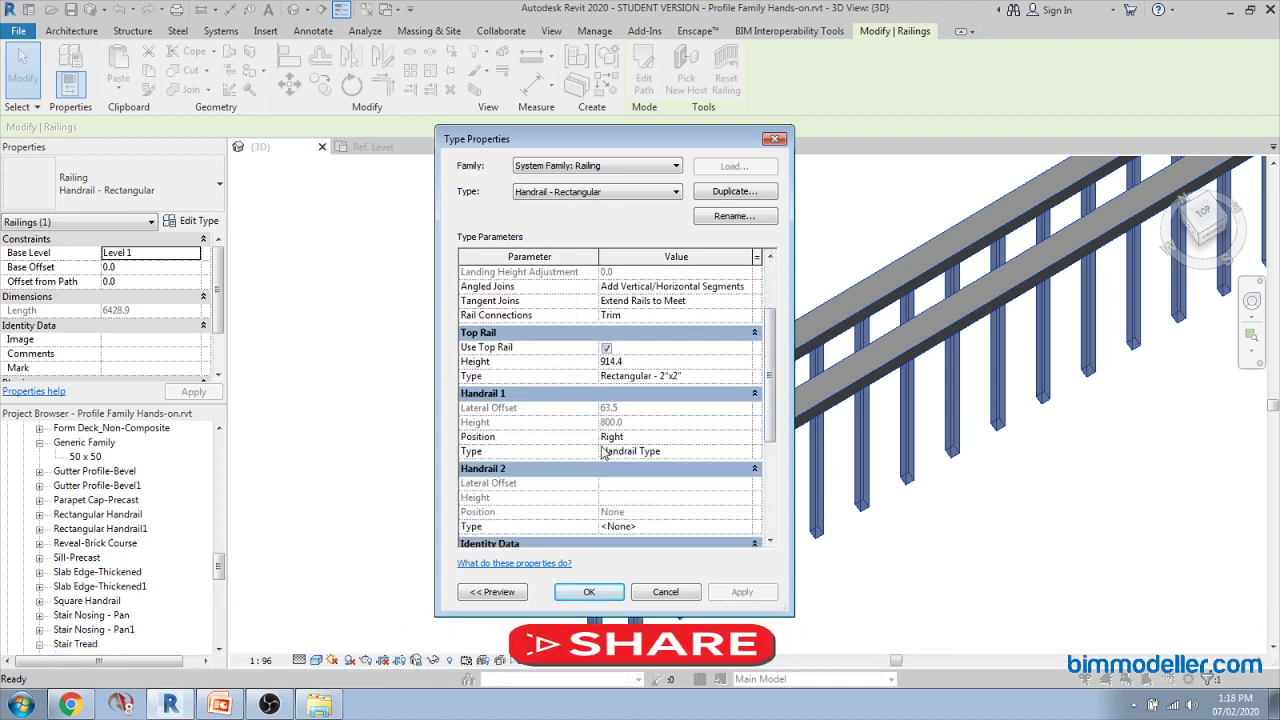
{"action": "left_click", "coordinate": [589, 592]}
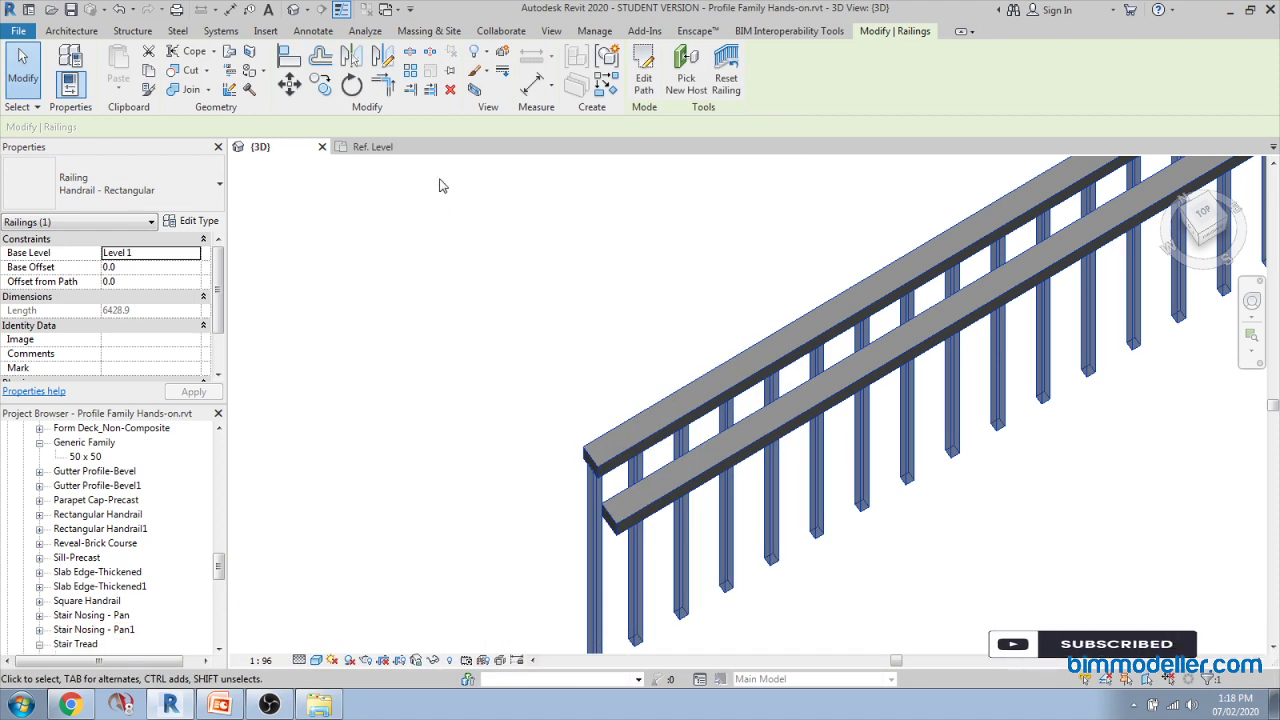
{"action": "left_click", "coordinate": [372, 147]}
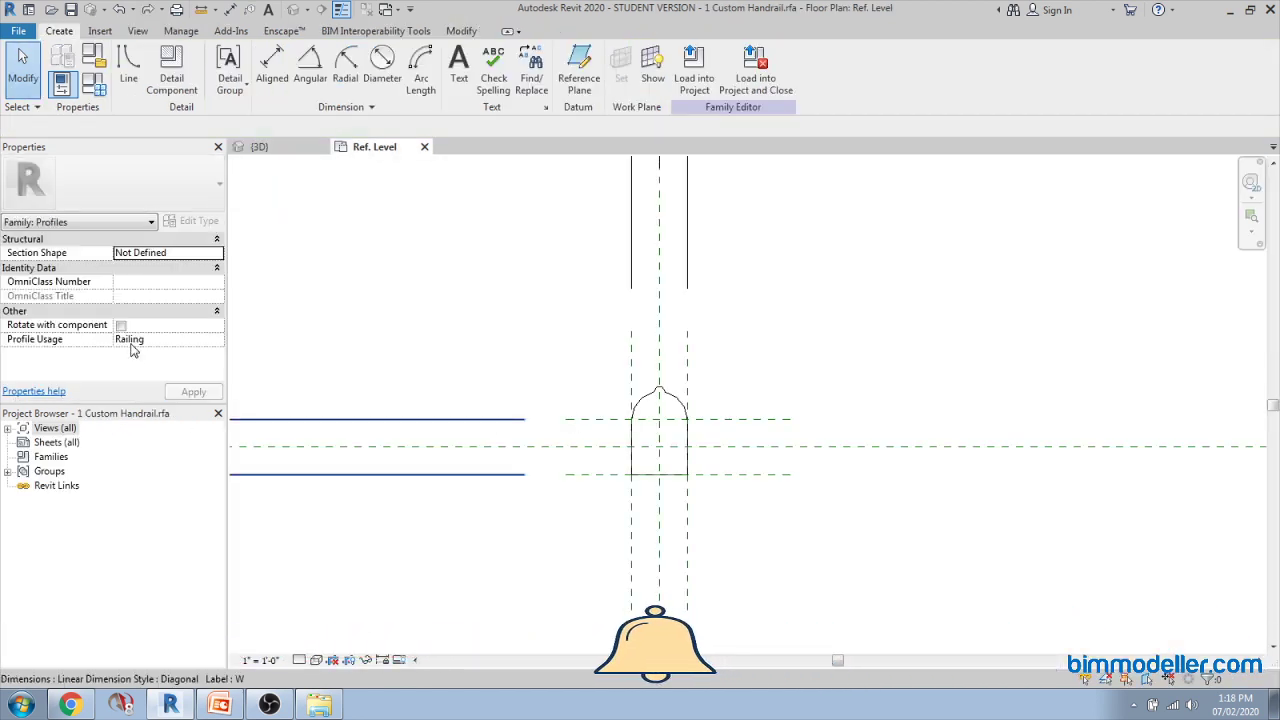
{"action": "left_click", "coordinate": [262, 147]}
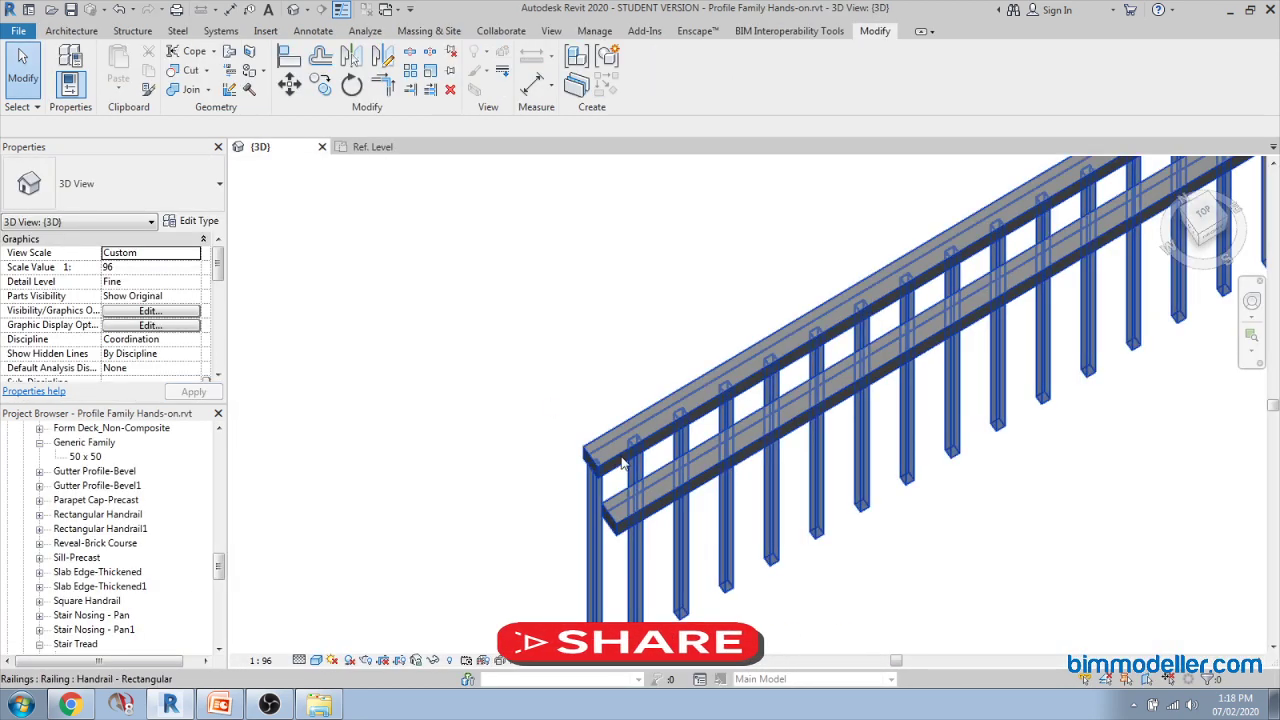
Step: Set Handrail 1's type profile to 1 Custom Handrail : 1" and confirm both type dialogs
{"action": "left_click", "coordinate": [622, 462]}
{"action": "left_click", "coordinate": [180, 220]}
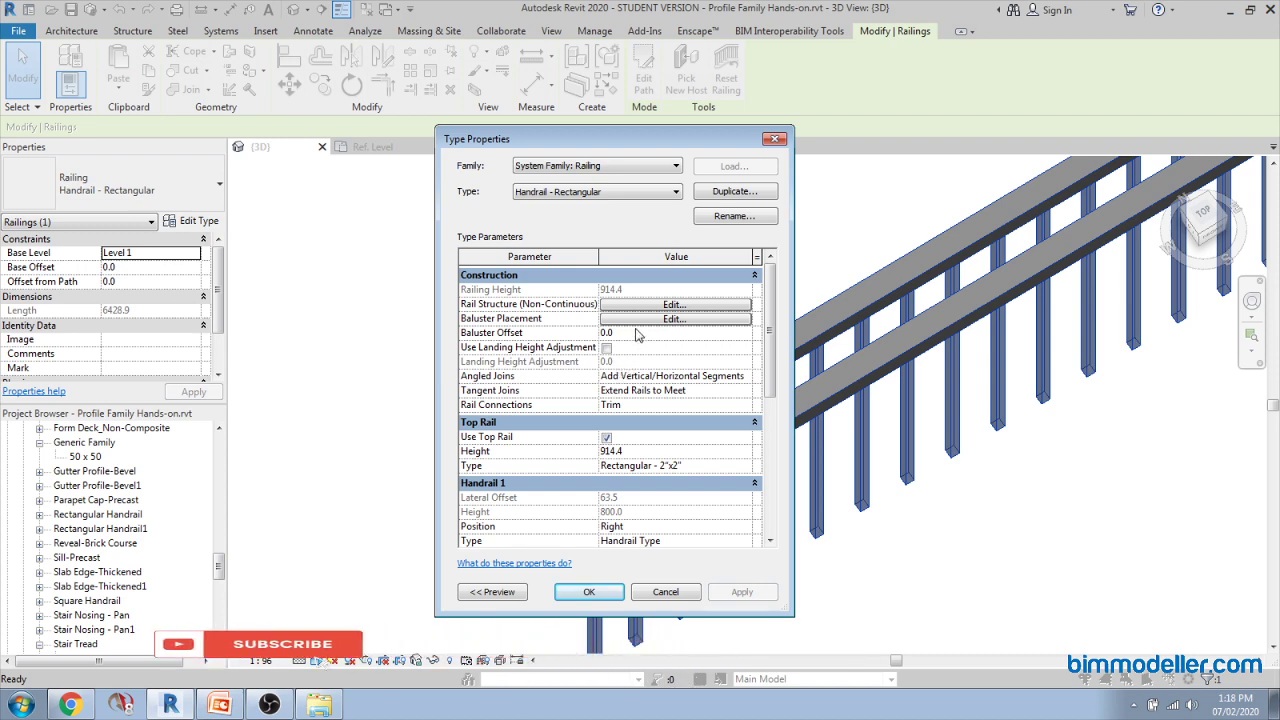
{"action": "left_click_drag", "start_coordinate": [772, 370], "coordinate": [779, 415]}
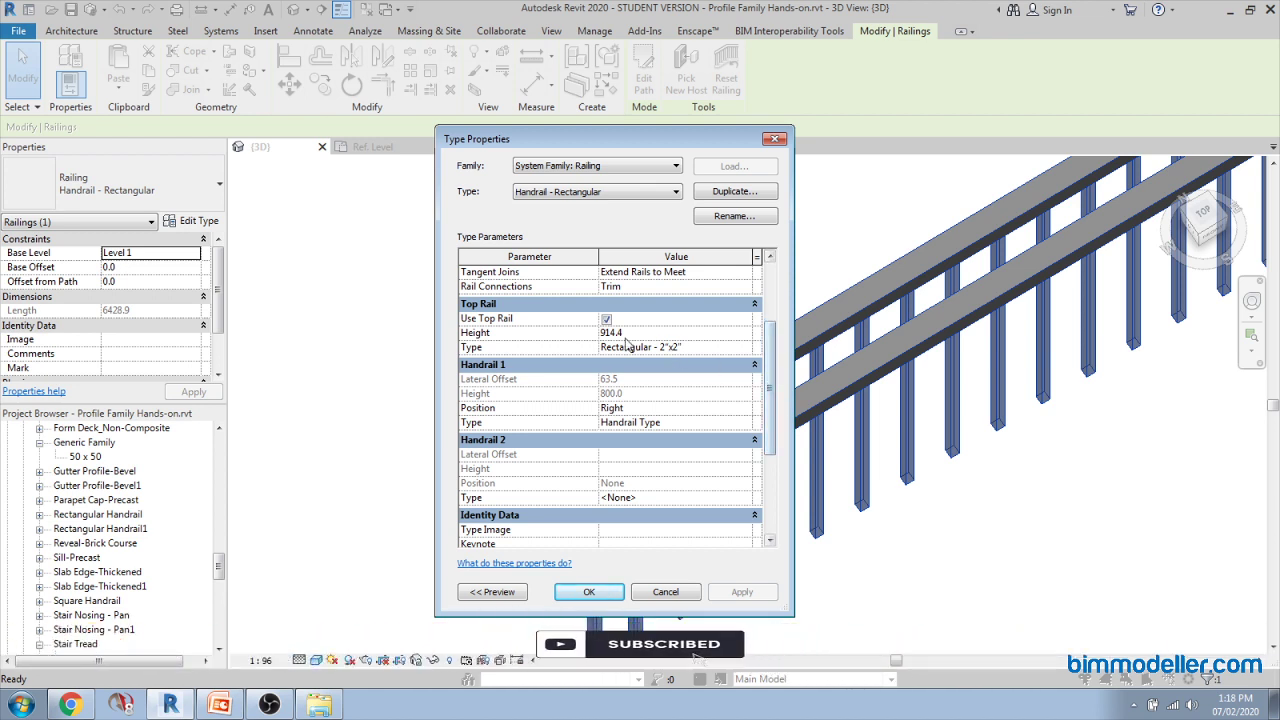
{"action": "left_click", "coordinate": [745, 424]}
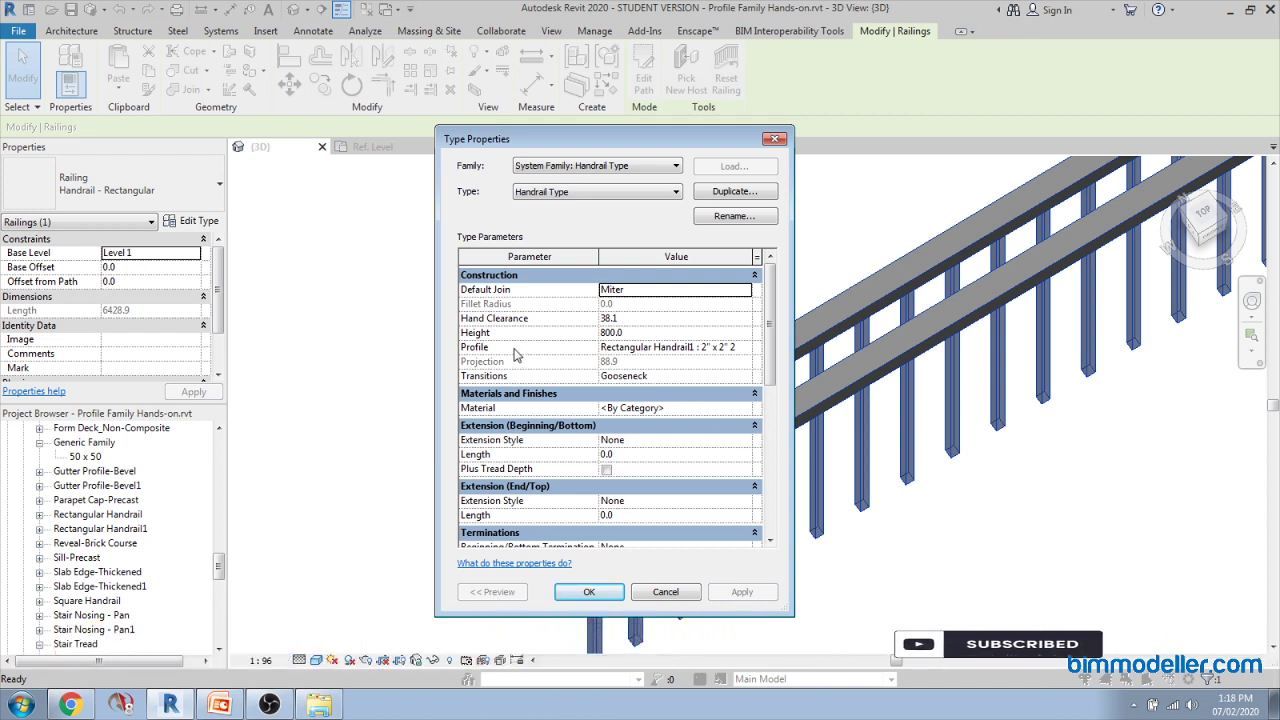
{"action": "left_click", "coordinate": [745, 347]}
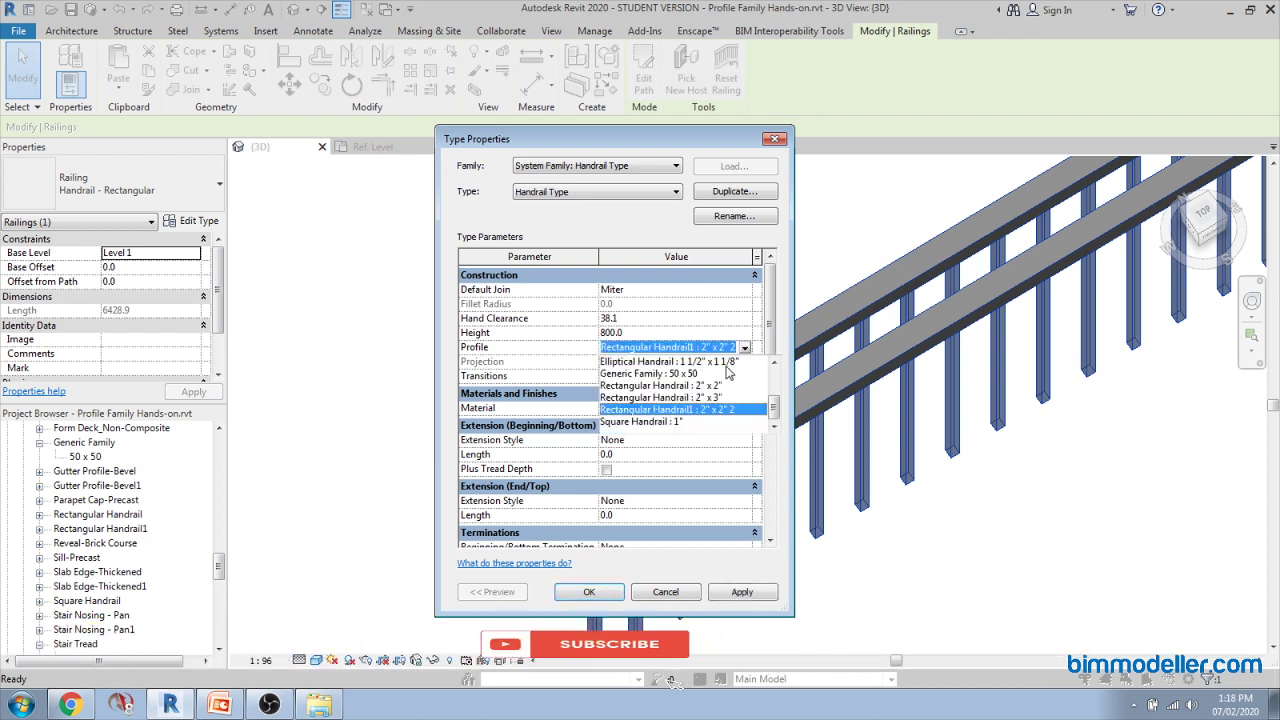
{"action": "scroll", "coordinate": [692, 380], "scroll_direction": "up", "scroll_amount": 2}
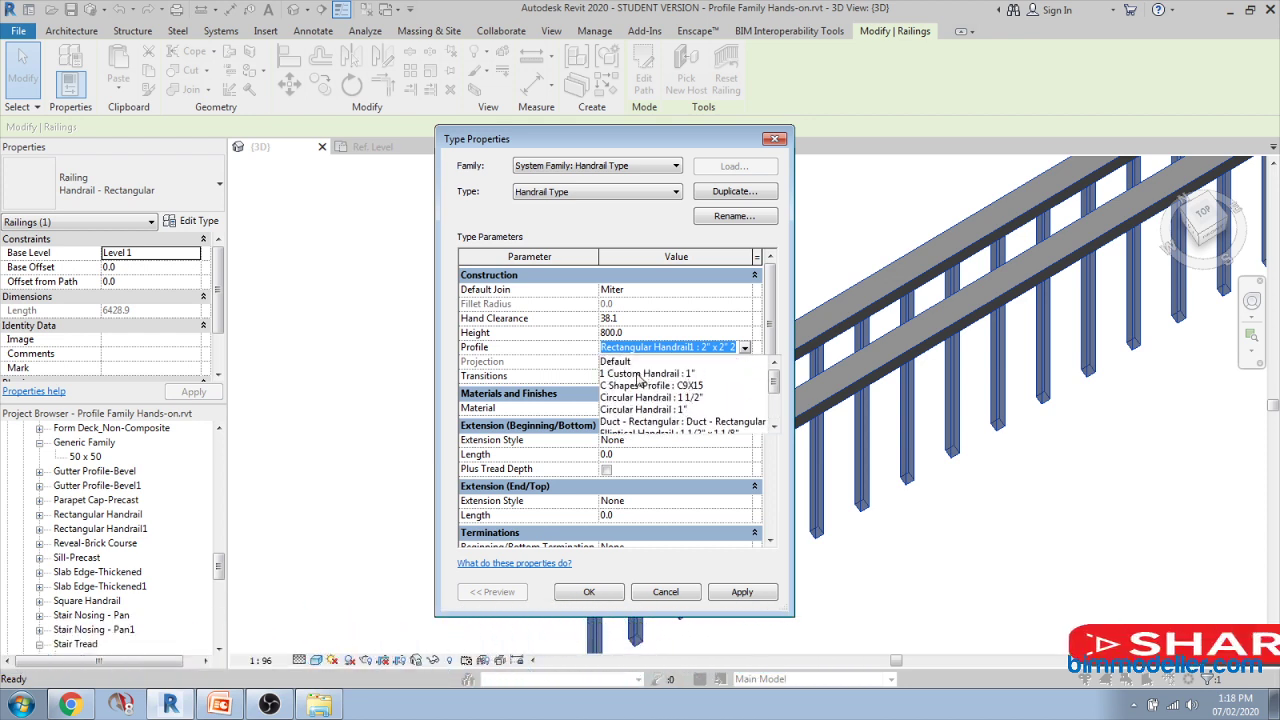
{"action": "left_click", "coordinate": [638, 374]}
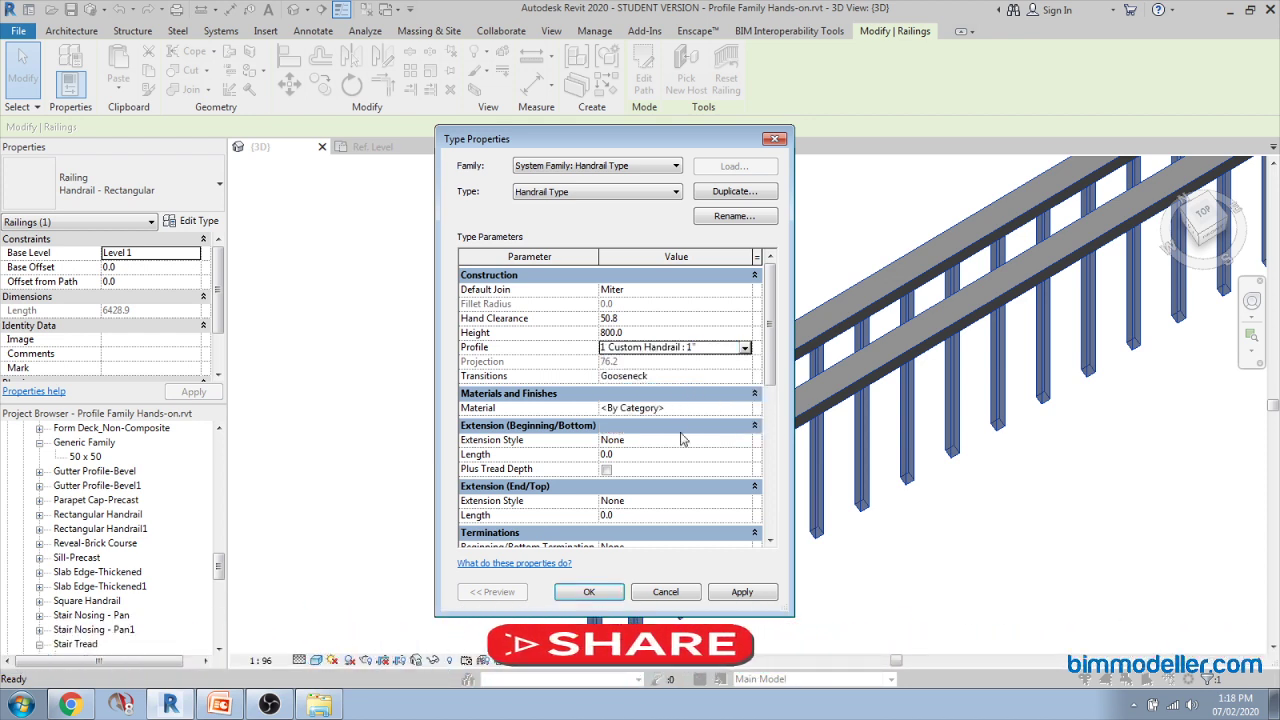
{"action": "left_click", "coordinate": [741, 593]}
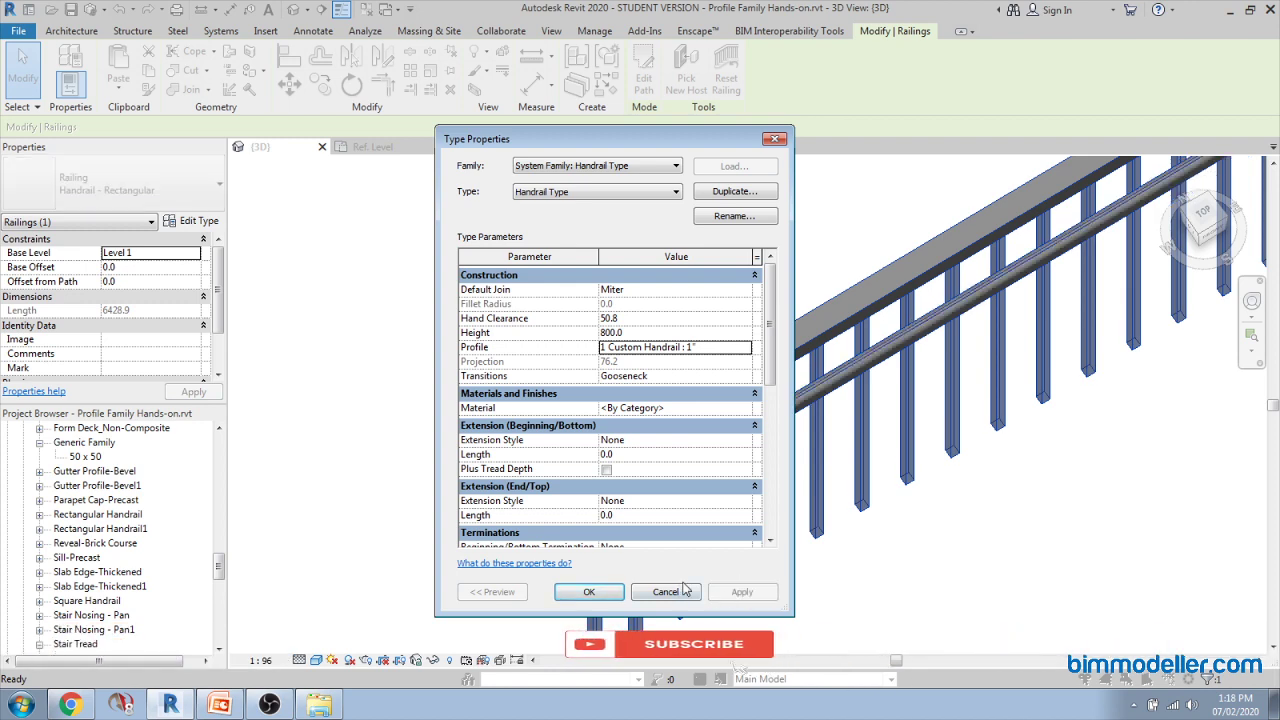
{"action": "left_click", "coordinate": [603, 596]}
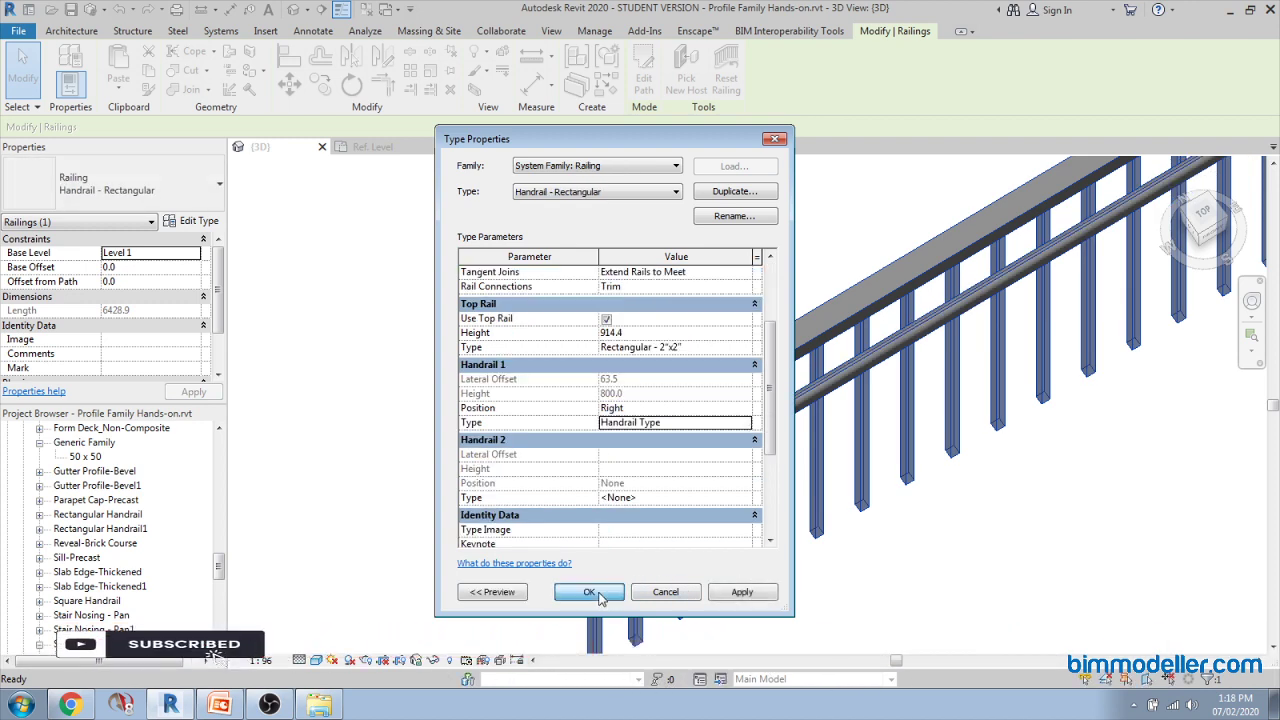
{"action": "left_click", "coordinate": [603, 596]}
{"action": "scroll", "coordinate": [608, 518], "scroll_direction": "up", "scroll_amount": 5}
{"action": "scroll", "coordinate": [608, 518], "scroll_direction": "up", "scroll_amount": 6}
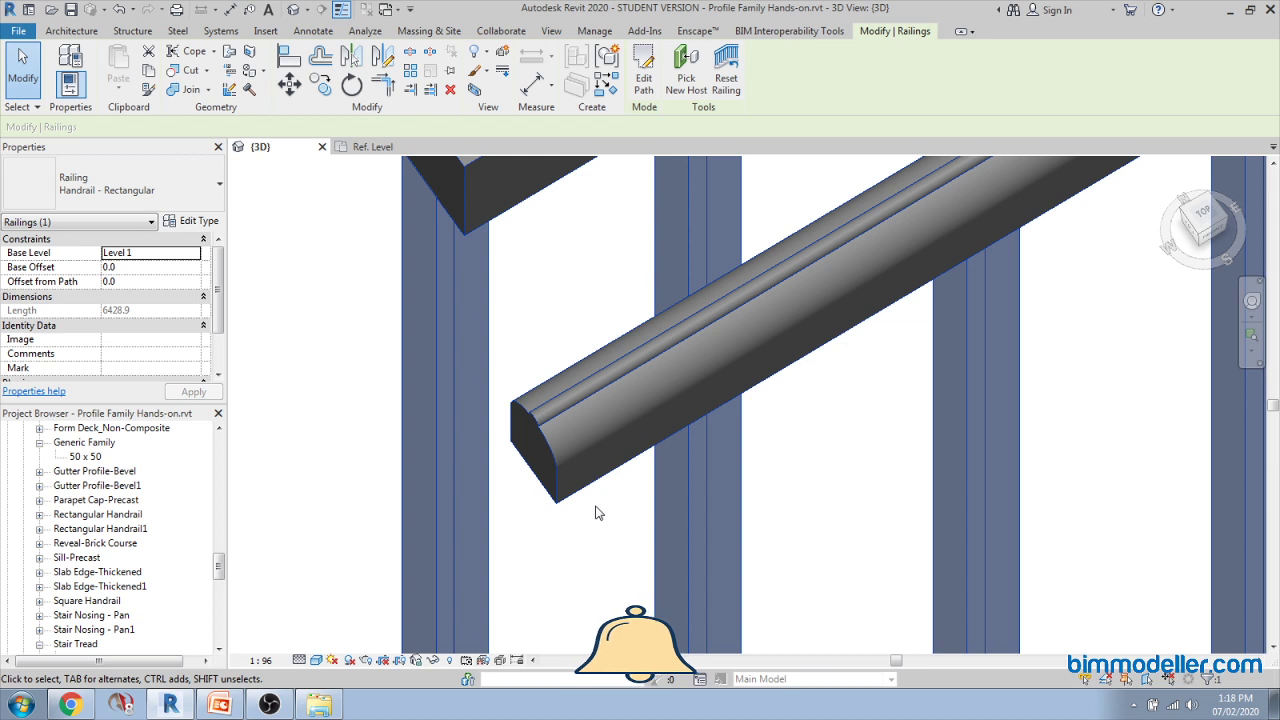
{"action": "scroll", "coordinate": [552, 457], "scroll_direction": "down", "scroll_amount": 2}
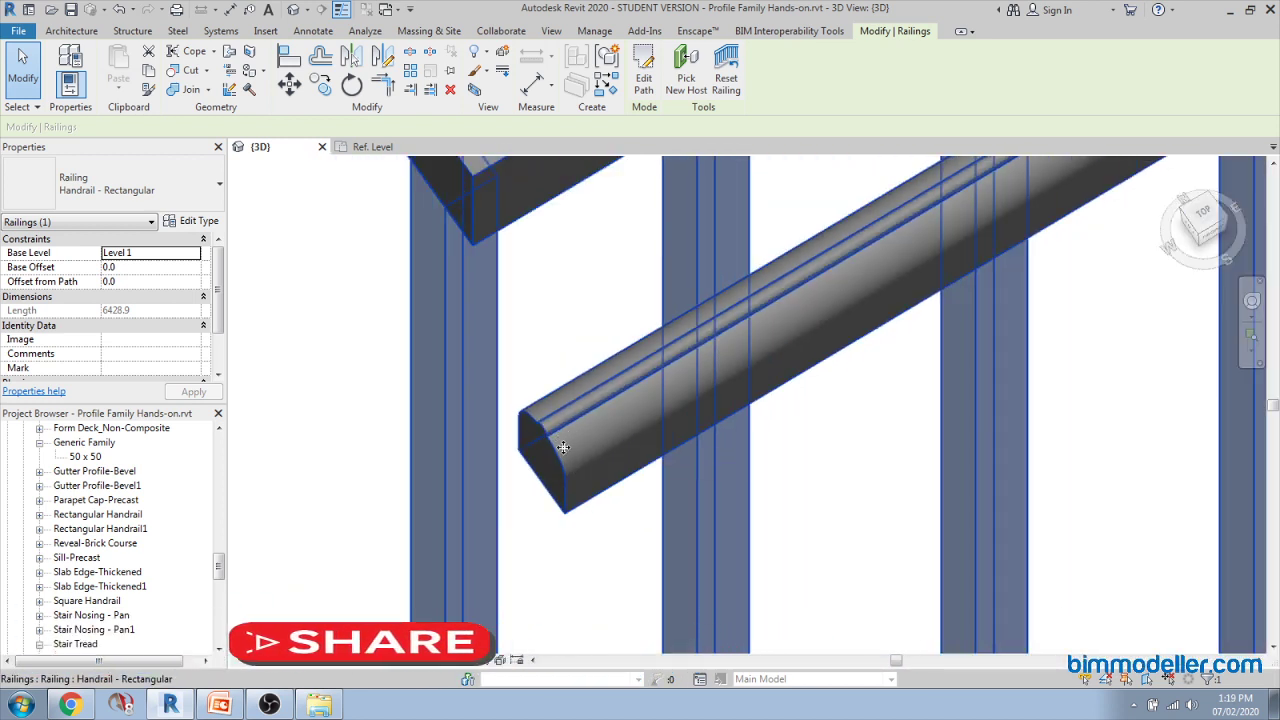
{"action": "scroll", "coordinate": [560, 455], "scroll_direction": "up", "scroll_amount": 2}
{"action": "scroll", "coordinate": [541, 487], "scroll_direction": "up", "scroll_amount": 3}
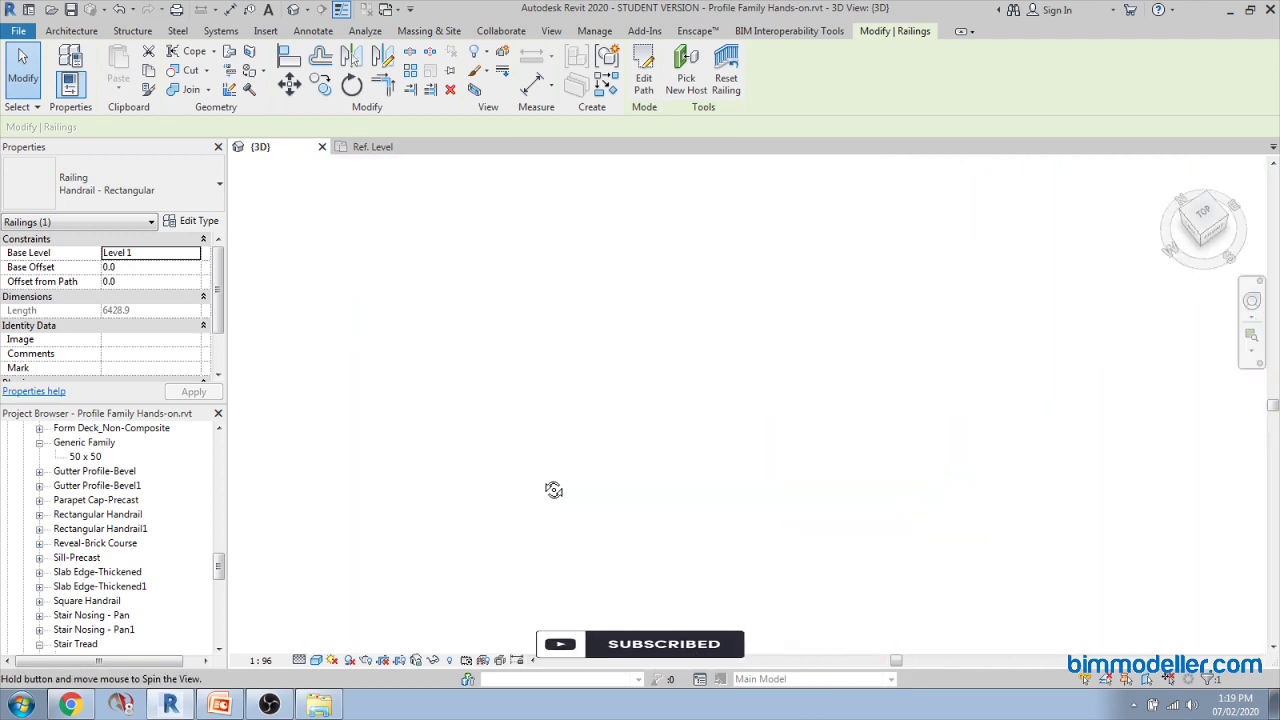
{"action": "scroll", "coordinate": [446, 301], "scroll_direction": "down", "scroll_amount": 3}
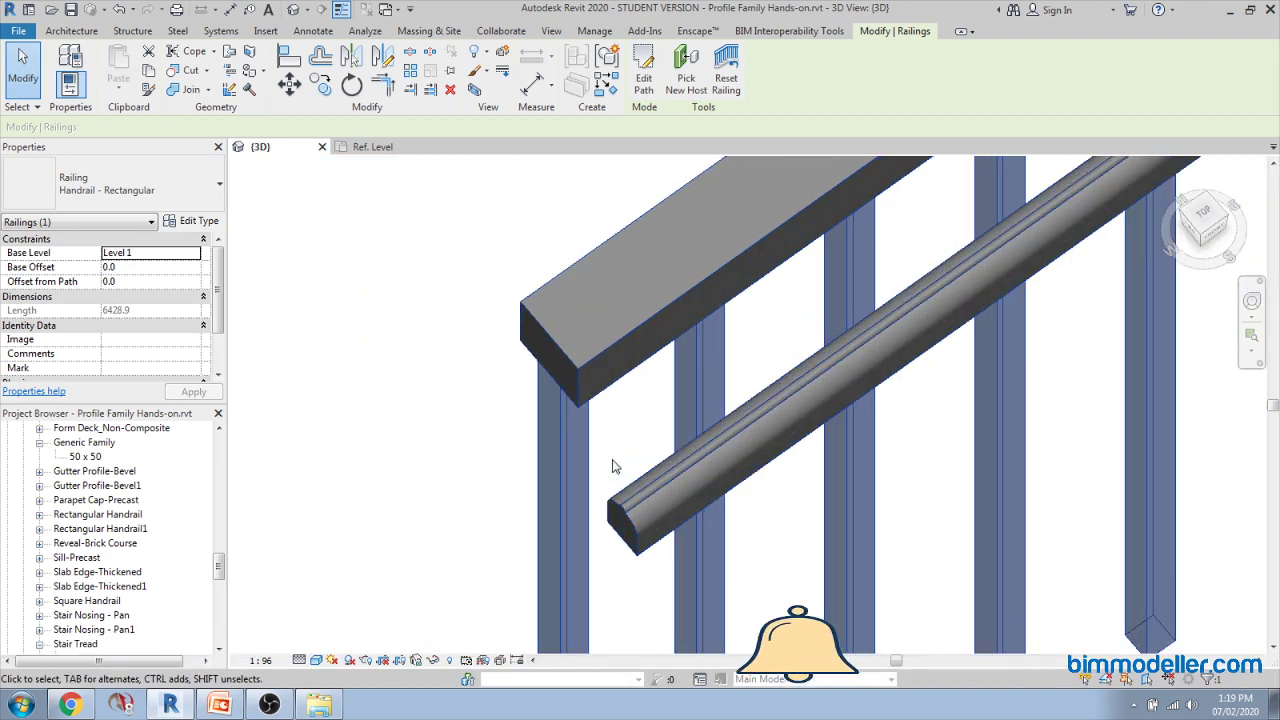
{"action": "scroll", "coordinate": [614, 467], "scroll_direction": "down", "scroll_amount": 8}
{"action": "scroll", "coordinate": [578, 565], "scroll_direction": "up", "scroll_amount": 4}
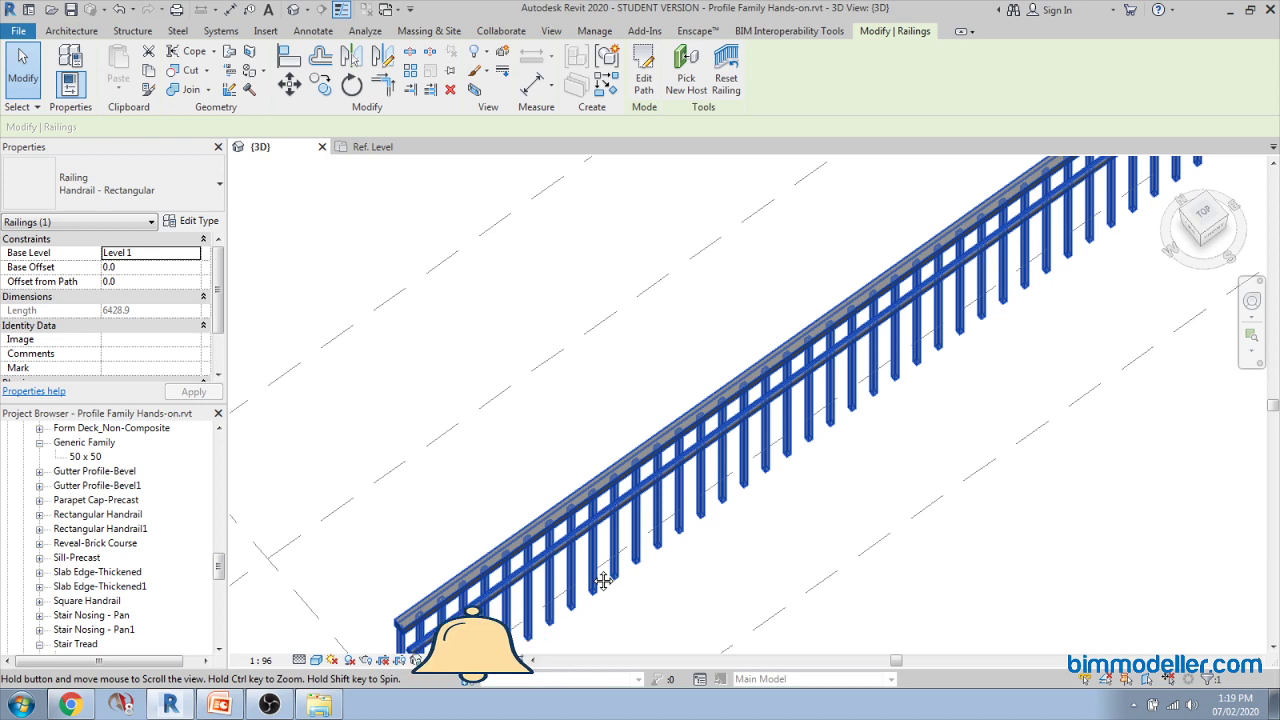
{"action": "middle_click_drag", "start_coordinate": [600, 580], "coordinate": [650, 456], "text": "shift"}
{"action": "scroll", "coordinate": [640, 500], "scroll_direction": "up", "scroll_amount": 8}
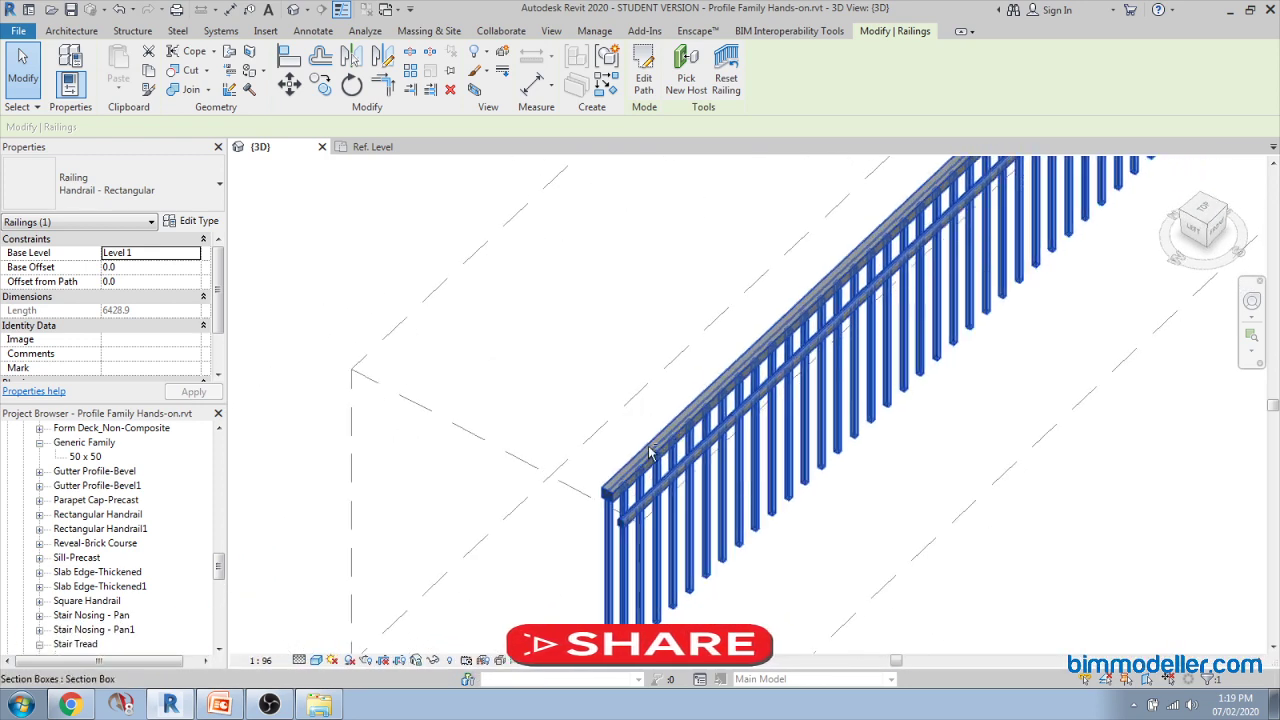
{"action": "key", "text": "Escape"}
{"action": "middle_click_drag", "start_coordinate": [630, 560], "coordinate": [570, 500], "text": "shift"}
{"action": "scroll", "coordinate": [564, 492], "scroll_direction": "up", "scroll_amount": 4}
{"action": "scroll", "coordinate": [564, 492], "scroll_direction": "up", "scroll_amount": 3}
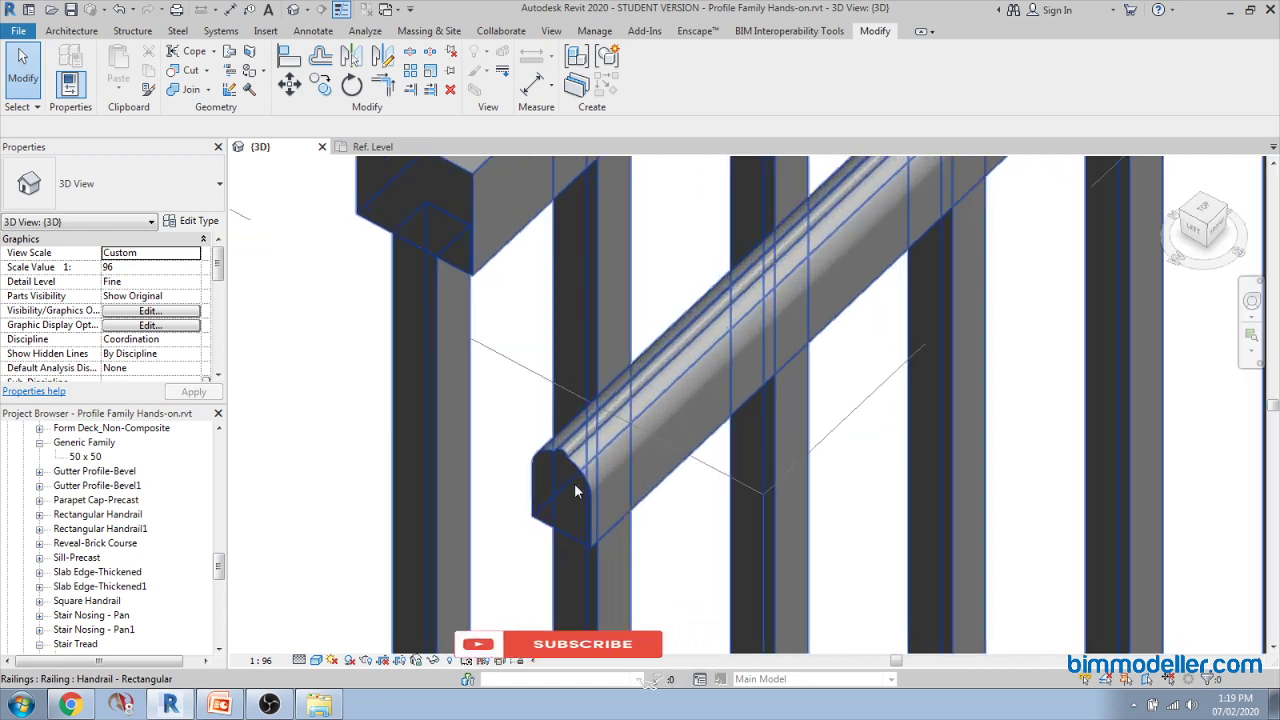
{"action": "scroll", "coordinate": [542, 462], "scroll_direction": "down", "scroll_amount": 3}
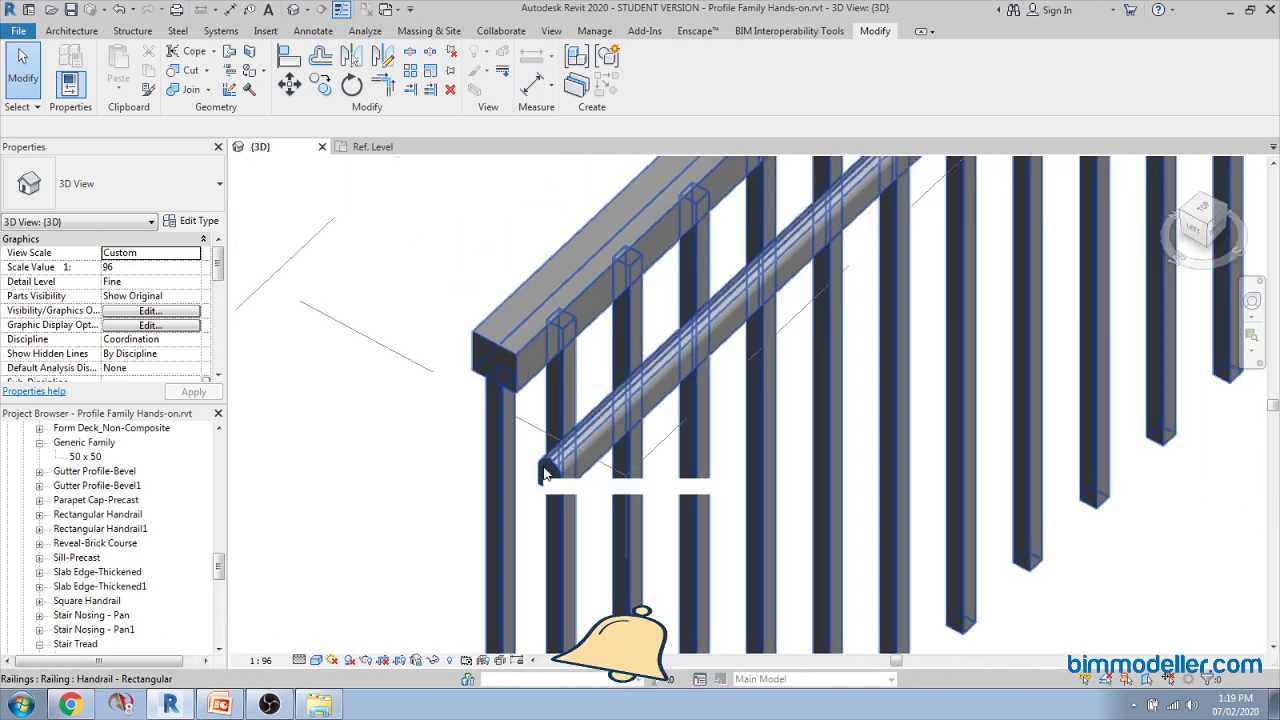
{"action": "scroll", "coordinate": [491, 345], "scroll_direction": "up", "scroll_amount": 2}
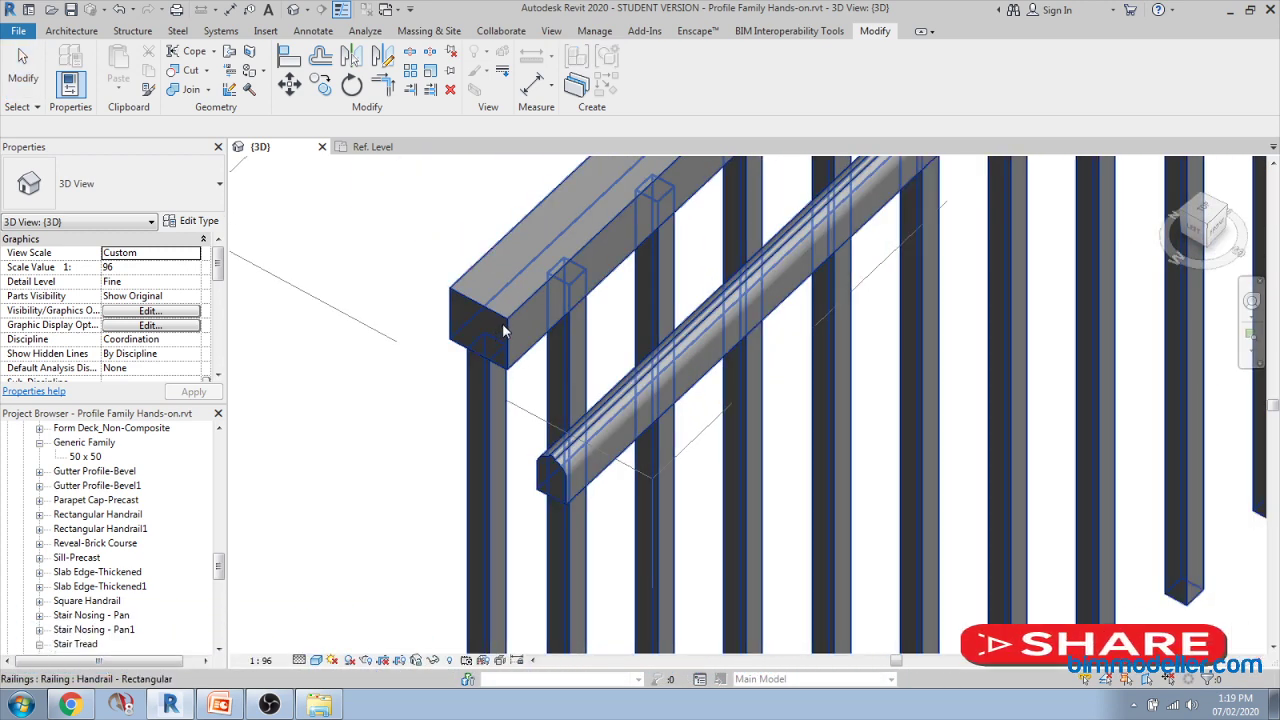
{"action": "left_click", "coordinate": [500, 336]}
{"action": "scroll", "coordinate": [523, 336], "scroll_direction": "down", "scroll_amount": 3}
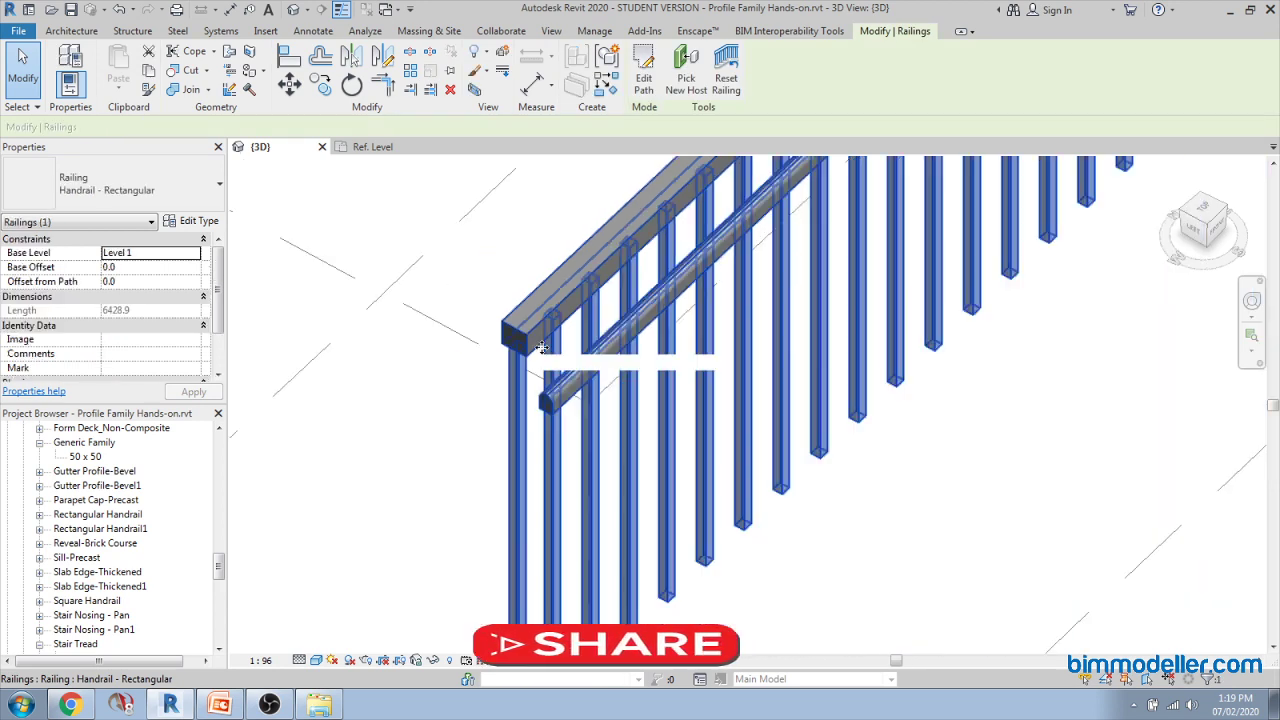
{"action": "middle_click_drag", "start_coordinate": [570, 262], "coordinate": [562, 430]}
{"action": "key", "text": "Escape"}
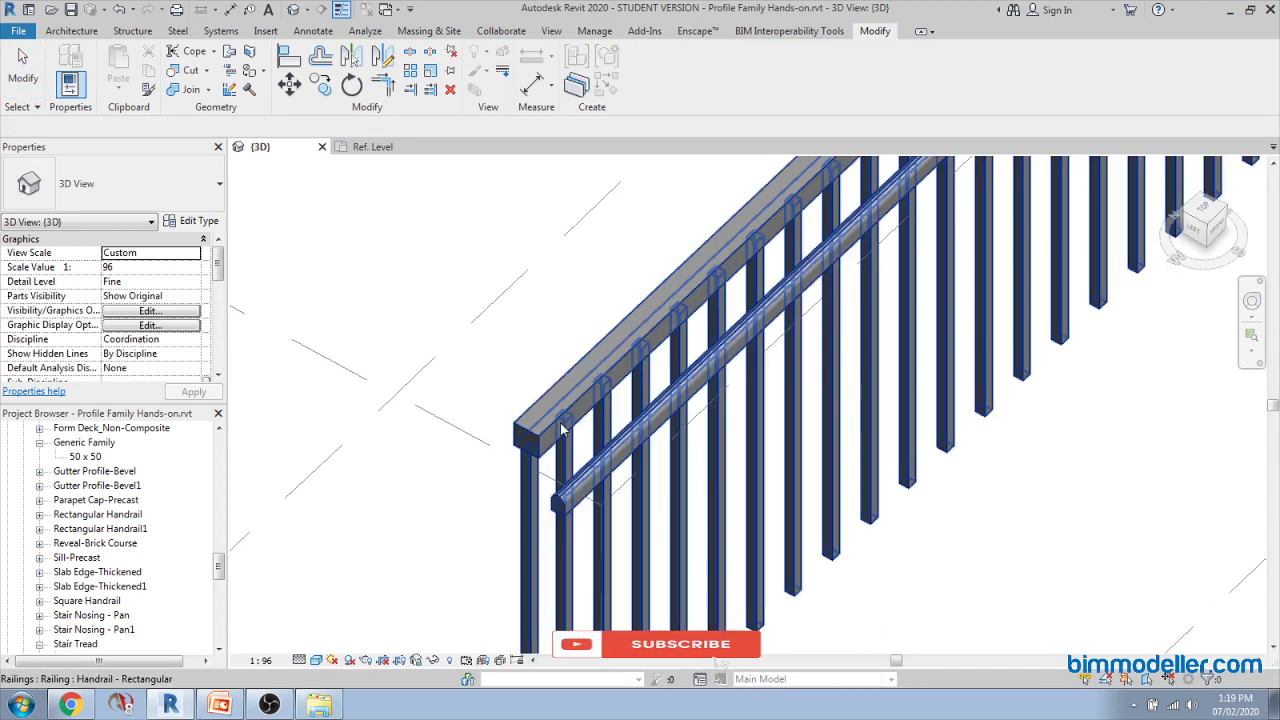
{"action": "left_click", "coordinate": [562, 428]}
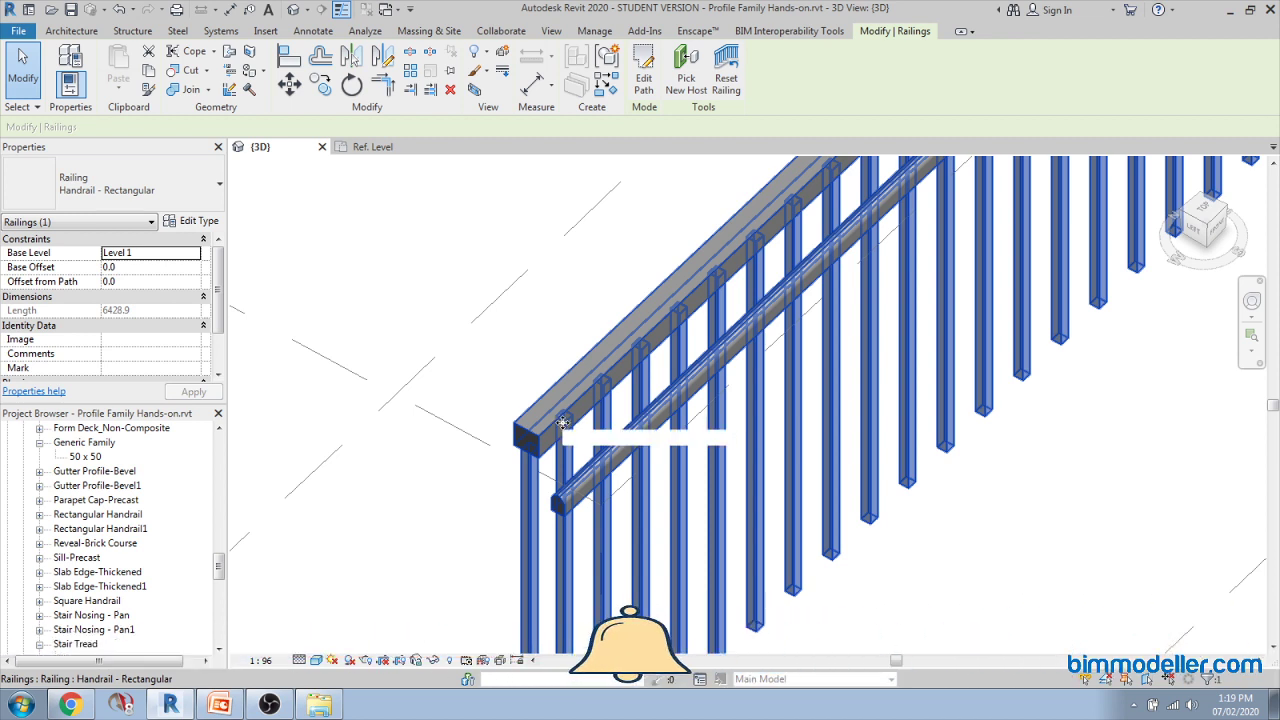
{"action": "left_click", "coordinate": [563, 422]}
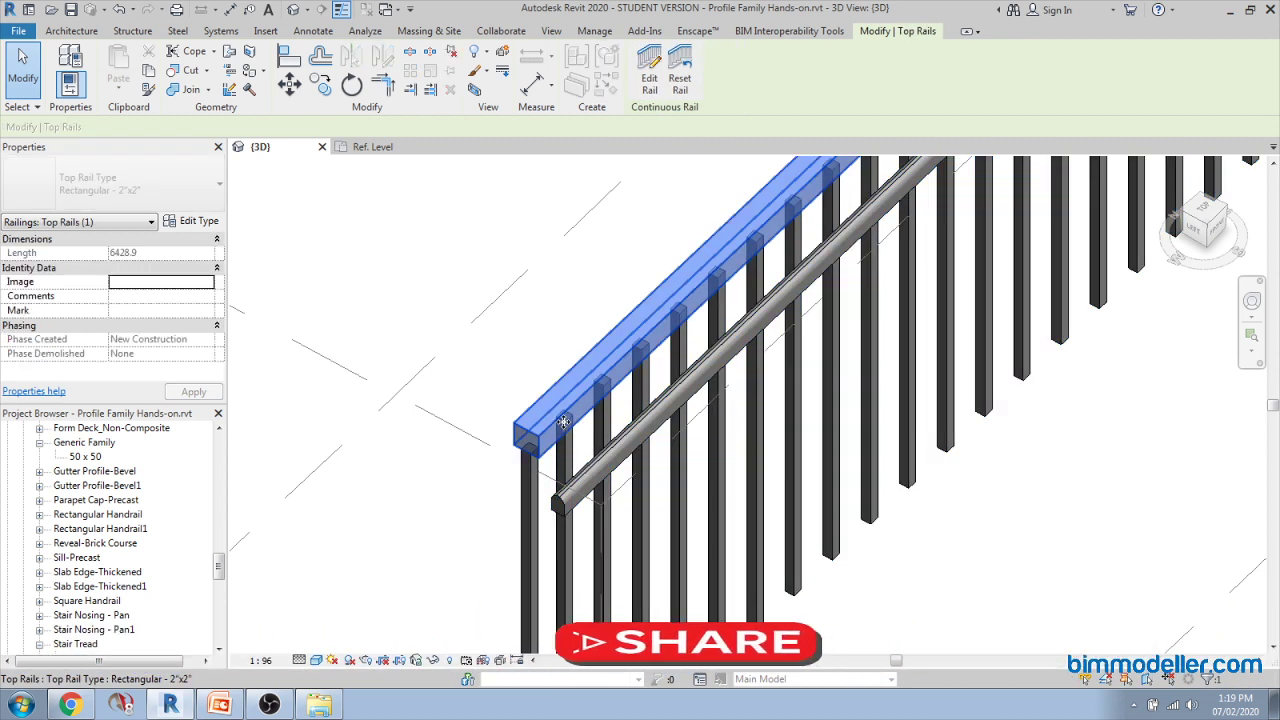
{"action": "key", "text": "Escape"}
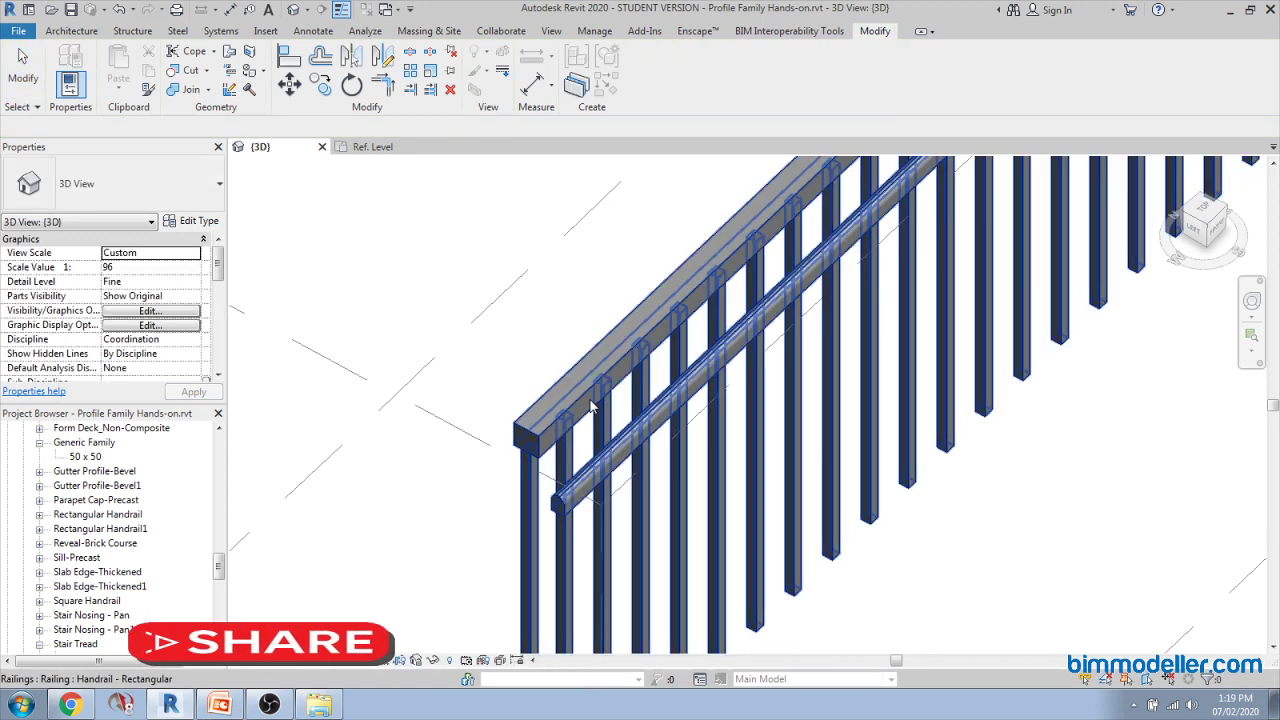
Step: Switch the Top Rail Type profile to 1 Custom Handrail : 1" and confirm both dialogs
{"action": "left_click", "coordinate": [199, 220]}
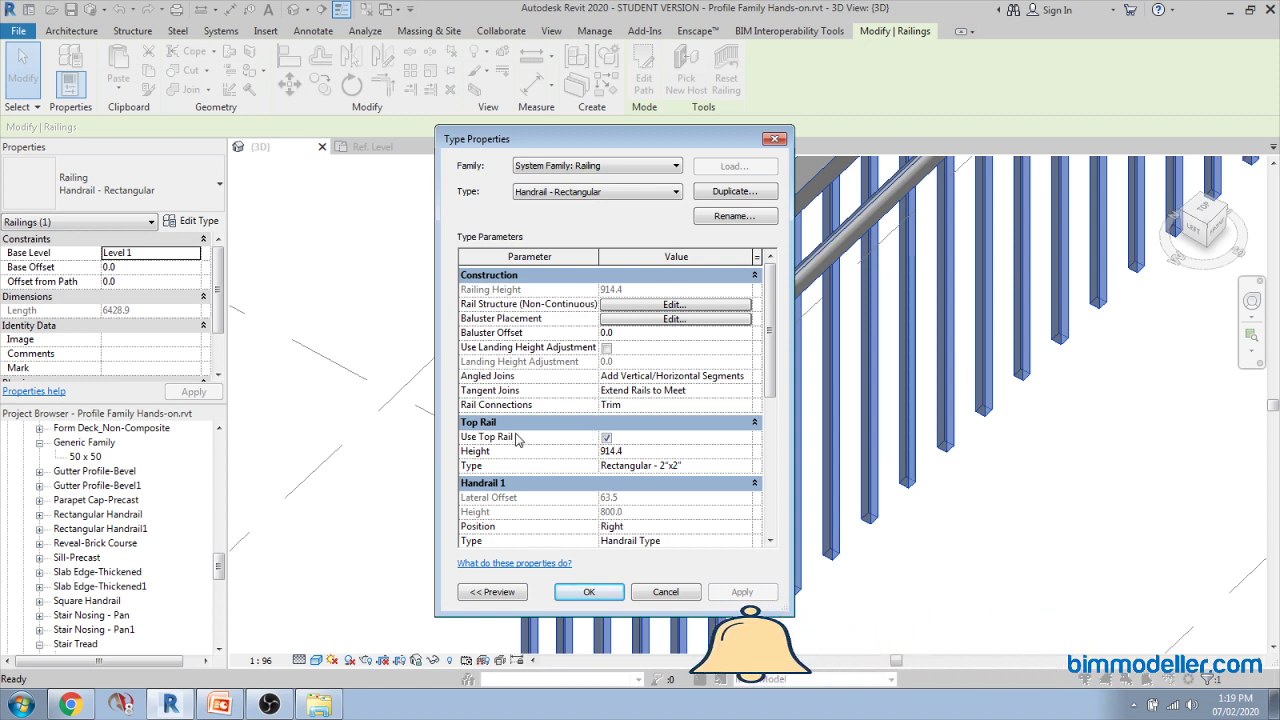
{"action": "left_click", "coordinate": [743, 470]}
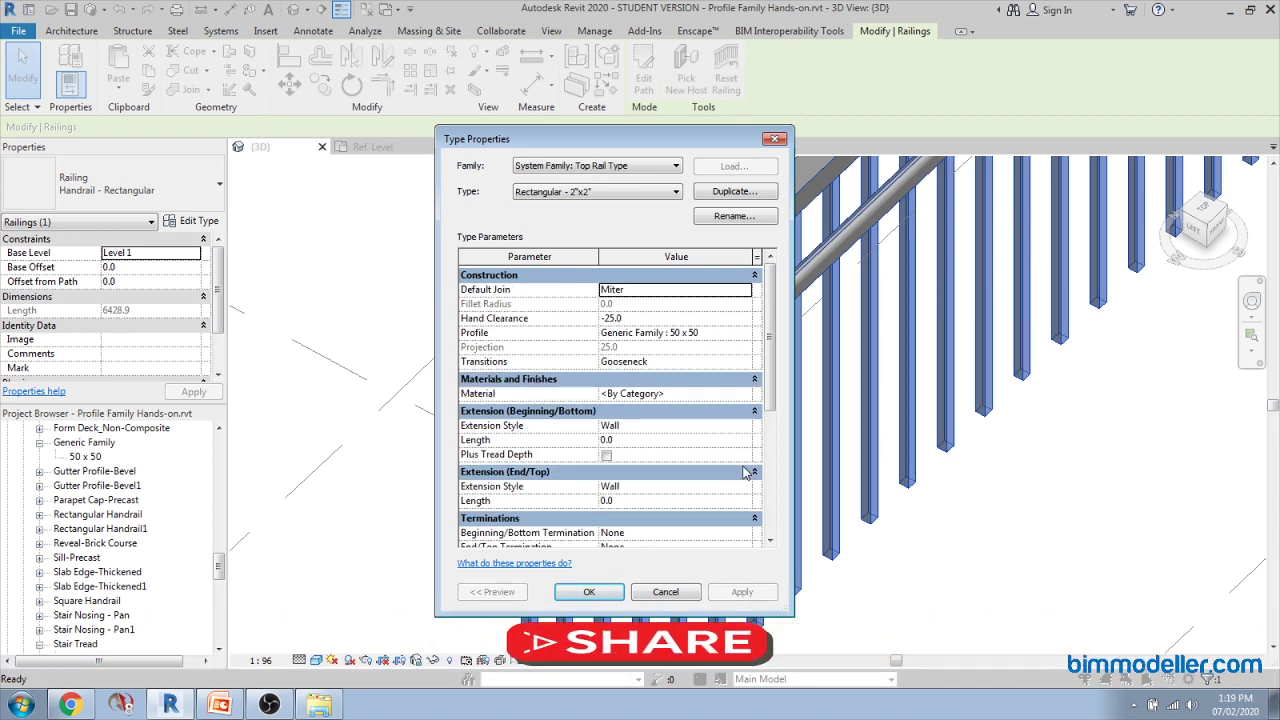
{"action": "left_click", "coordinate": [744, 333]}
{"action": "scroll", "coordinate": [700, 366], "scroll_direction": "up", "scroll_amount": 1}
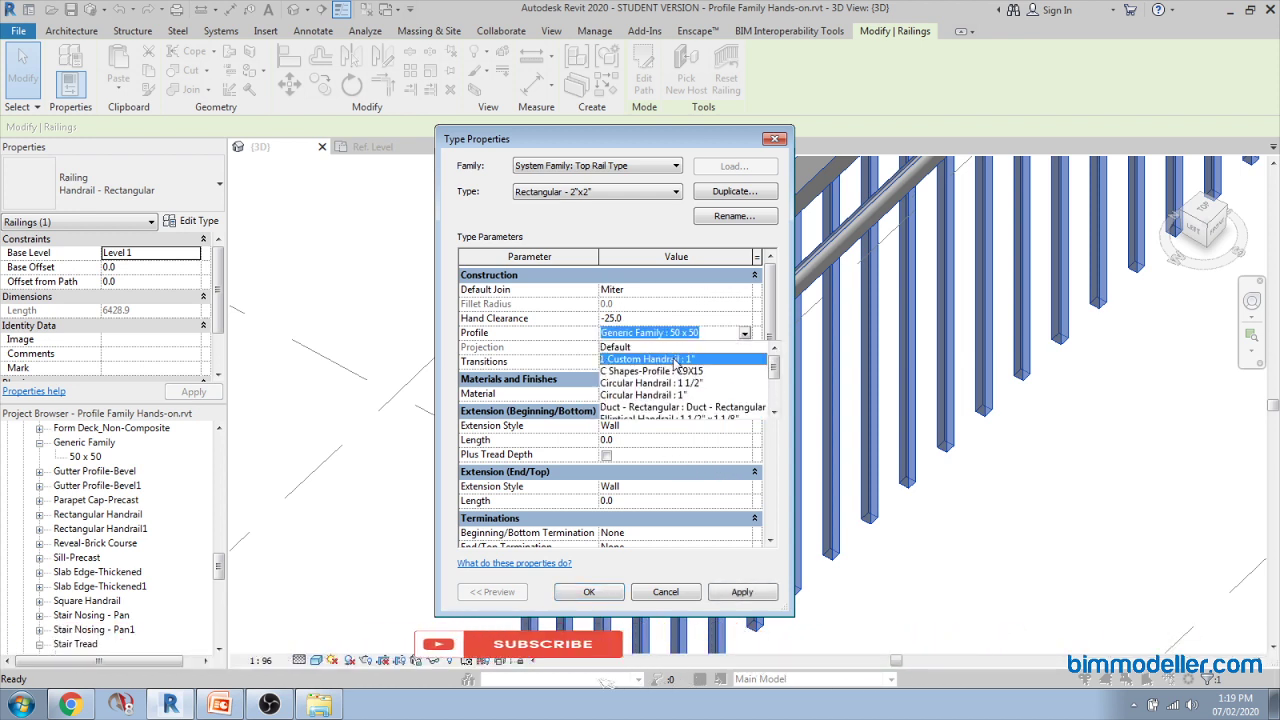
{"action": "left_click", "coordinate": [675, 360]}
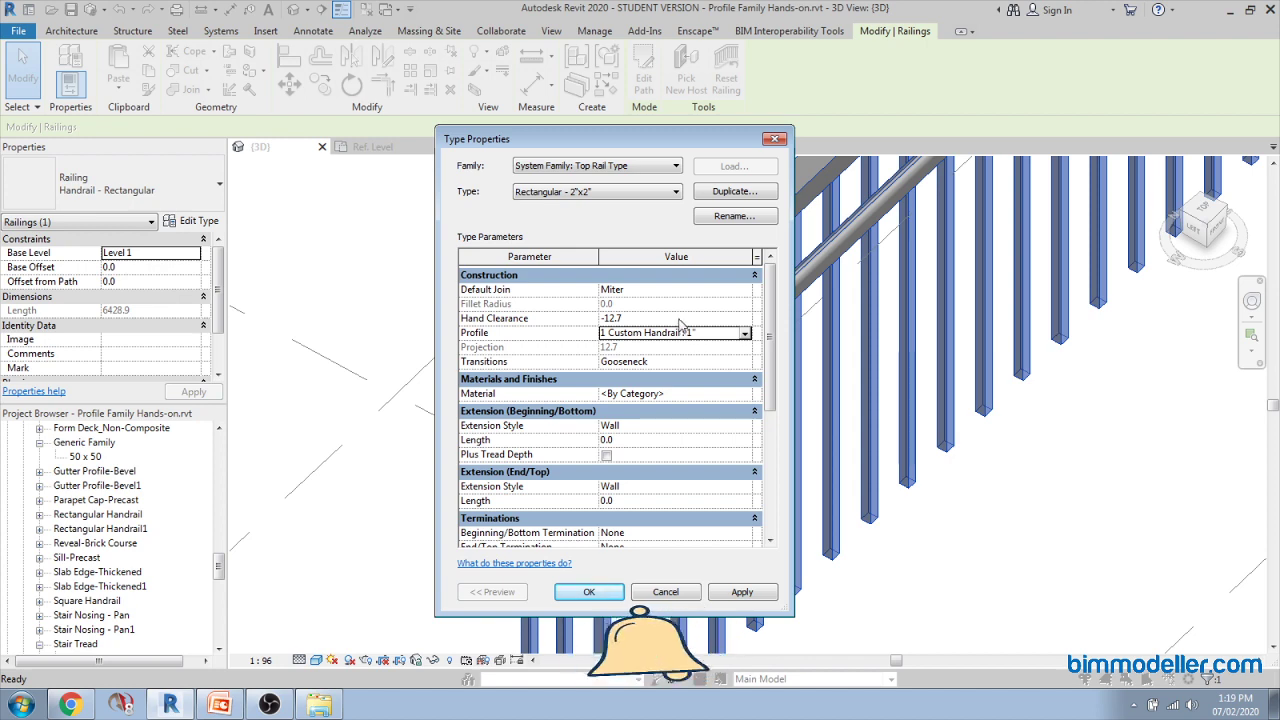
{"action": "left_click", "coordinate": [591, 592]}
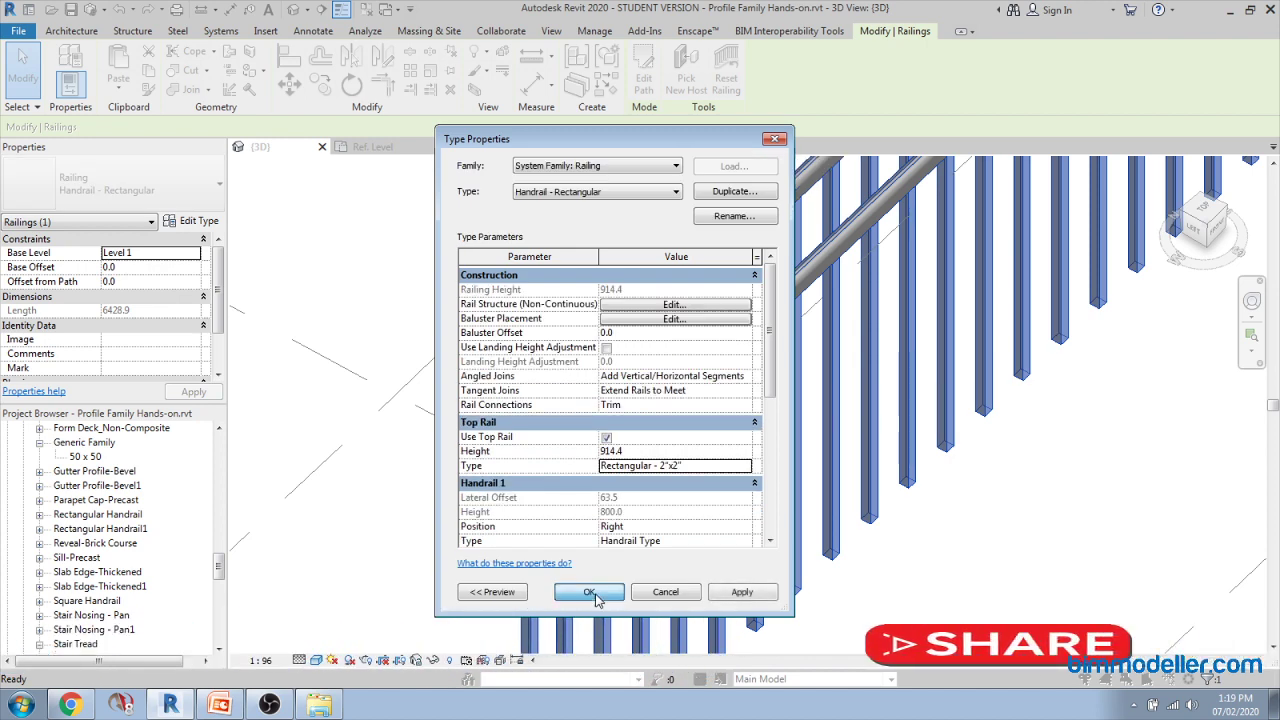
{"action": "left_click", "coordinate": [590, 592]}
Step: Reselect the railing and open its Type Properties
{"action": "scroll", "coordinate": [566, 460], "scroll_direction": "up", "scroll_amount": 3}
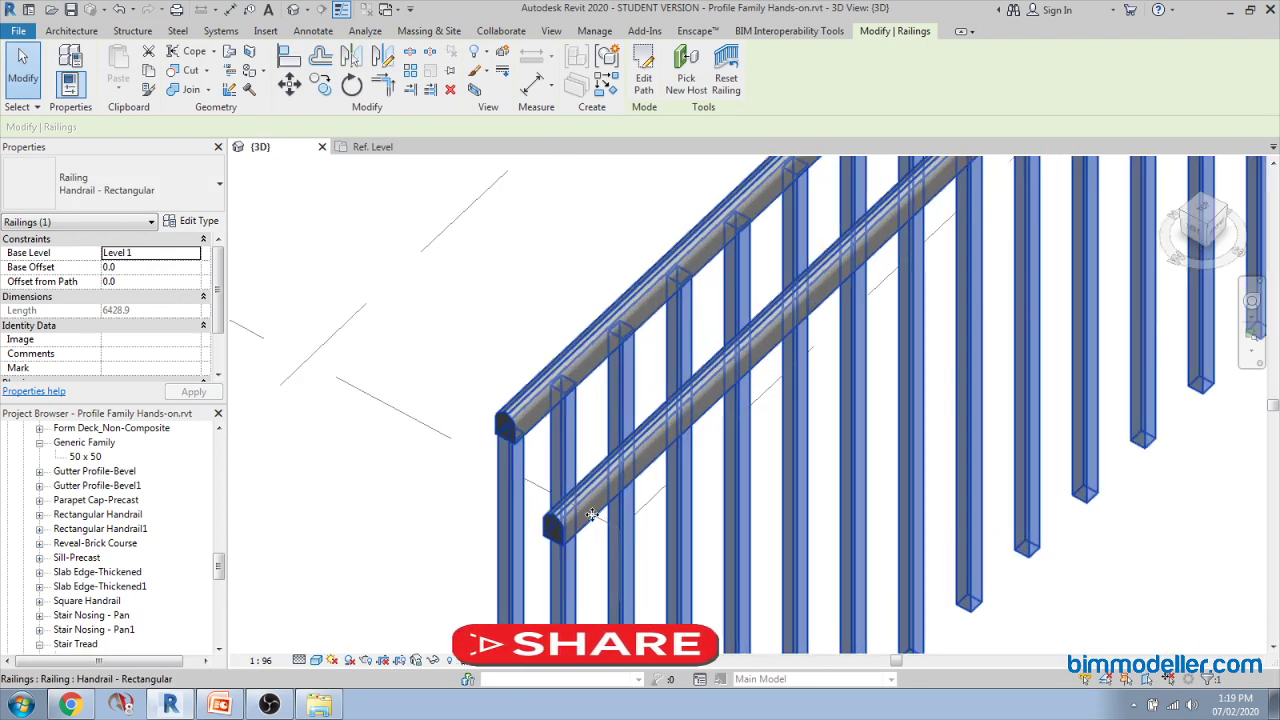
{"action": "key", "text": "Escape"}
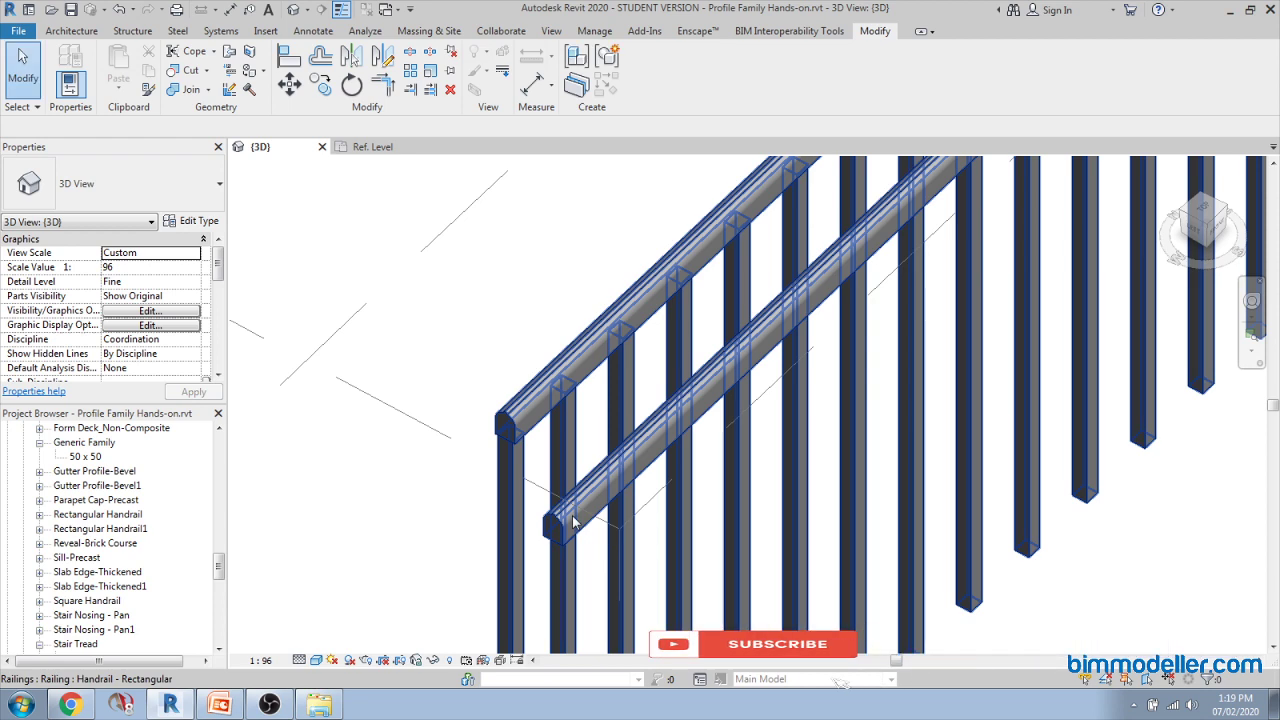
{"action": "scroll", "coordinate": [560, 510], "scroll_direction": "down", "scroll_amount": 3}
{"action": "scroll", "coordinate": [505, 472], "scroll_direction": "up", "scroll_amount": 2}
{"action": "left_click", "coordinate": [505, 472]}
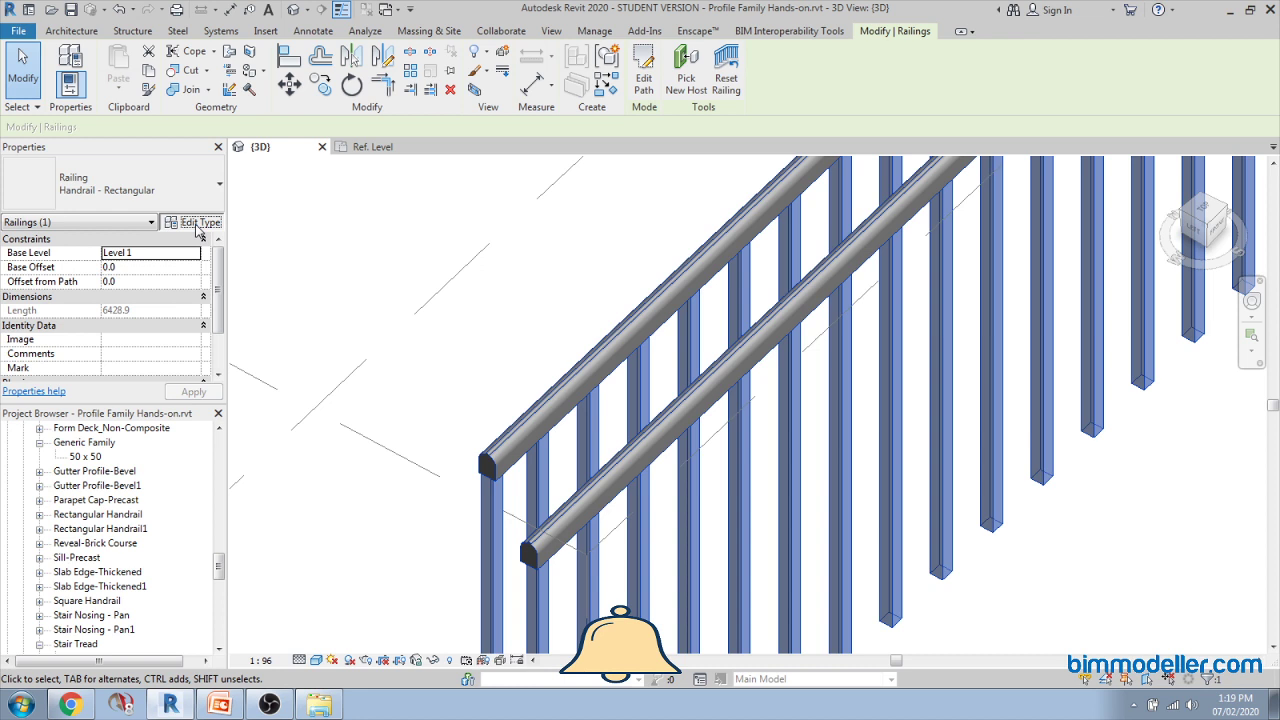
{"action": "left_click", "coordinate": [197, 224]}
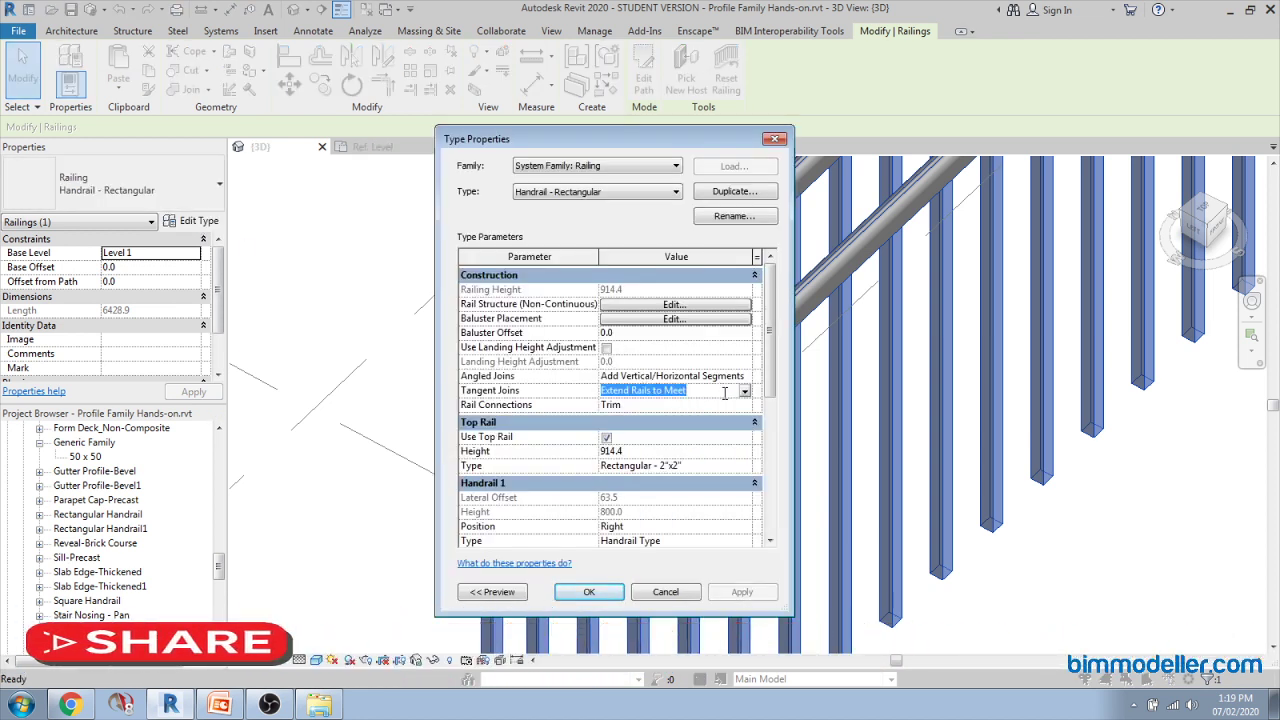
Step: Search 'wood' and give the Top Rail Type the Plywood, Sheathing material
{"action": "left_click", "coordinate": [744, 465]}
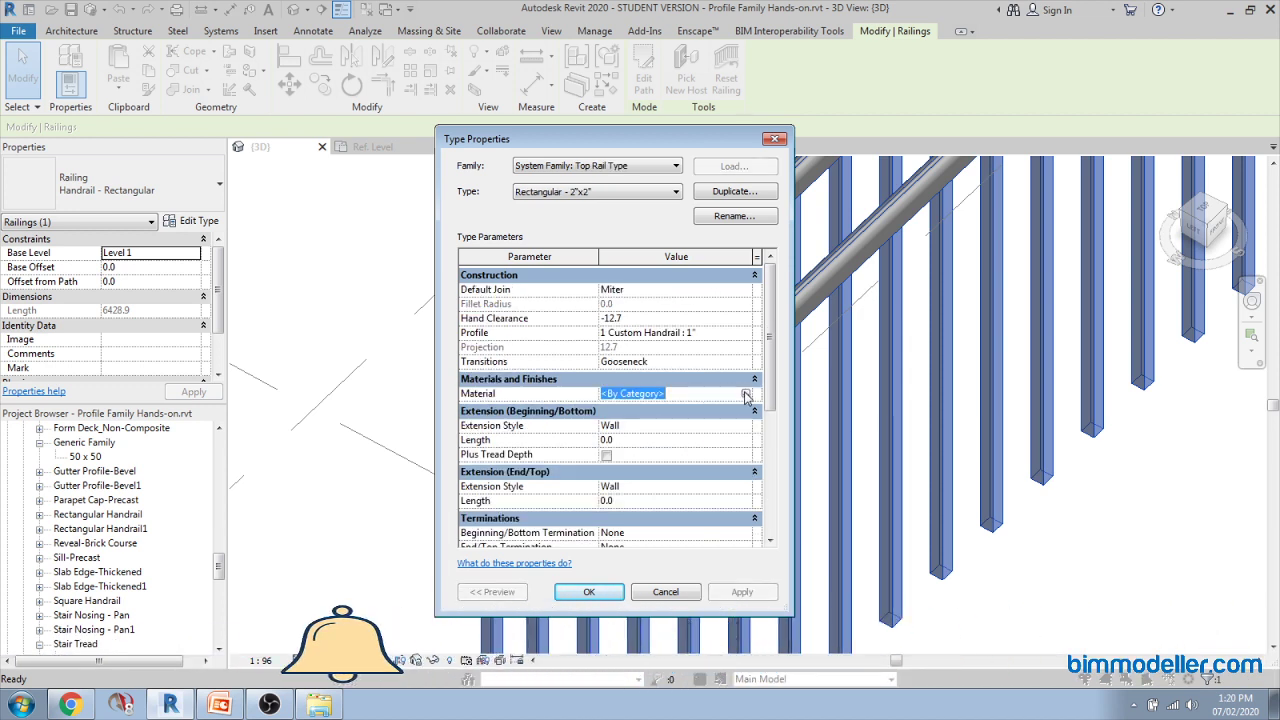
{"action": "left_click", "coordinate": [746, 394]}
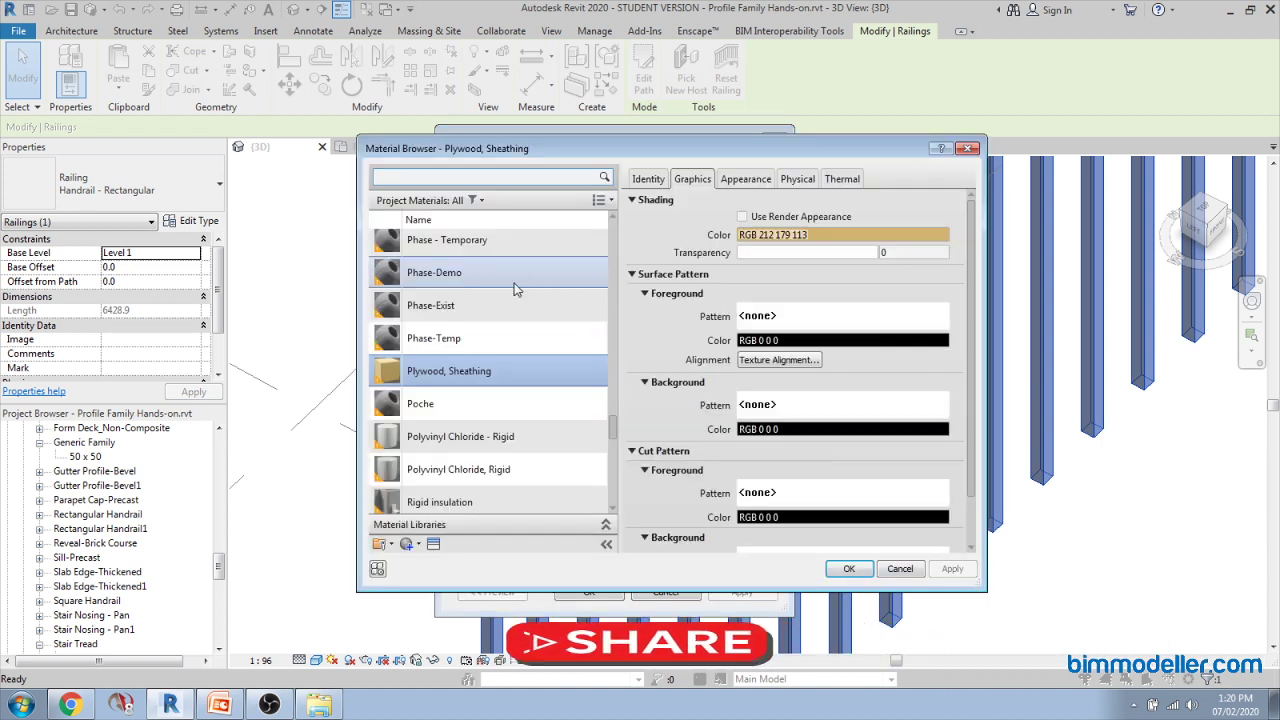
{"action": "scroll", "coordinate": [560, 310], "scroll_direction": "up", "scroll_amount": 5}
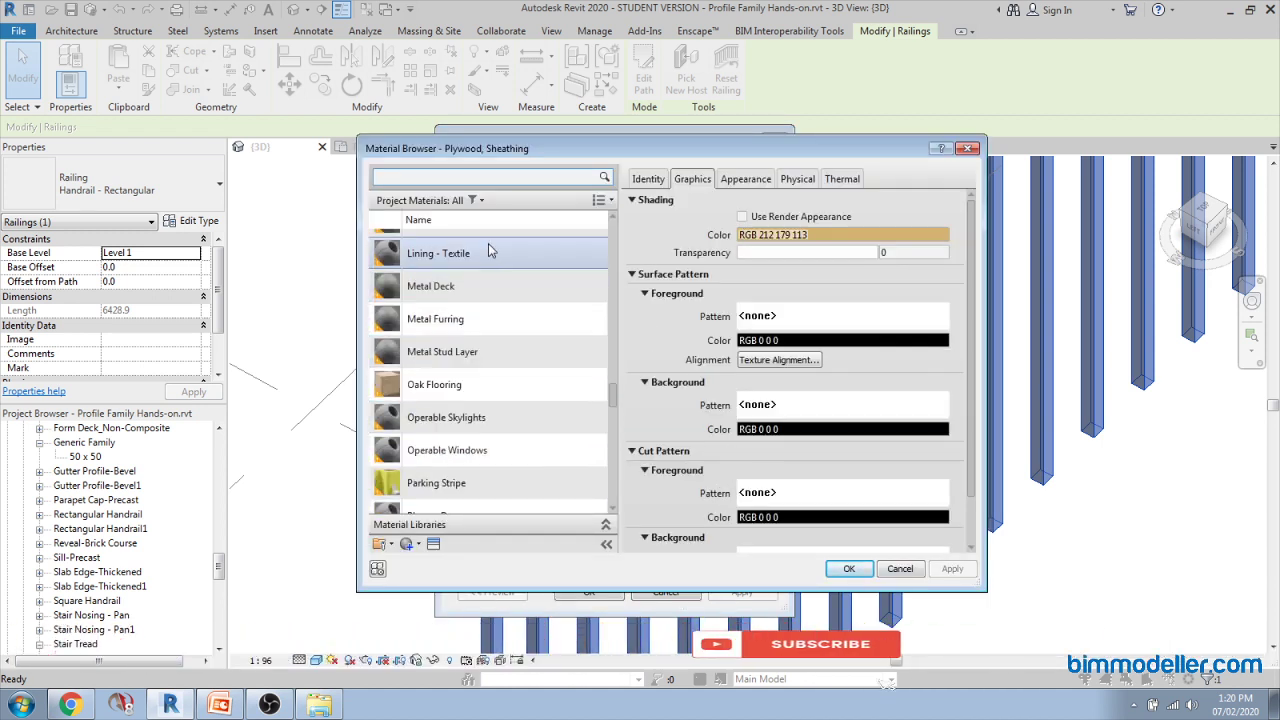
{"action": "left_click", "coordinate": [459, 178]}
{"action": "type", "text": "wood"}
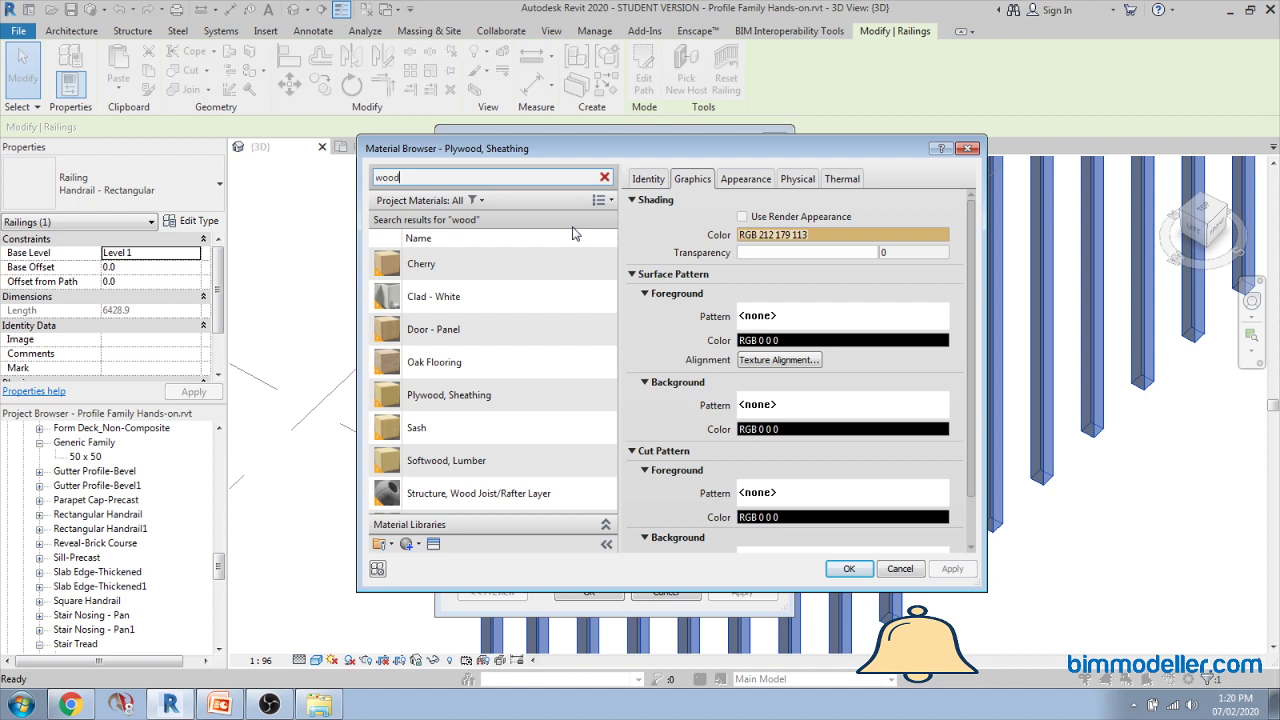
{"action": "left_click", "coordinate": [848, 568]}
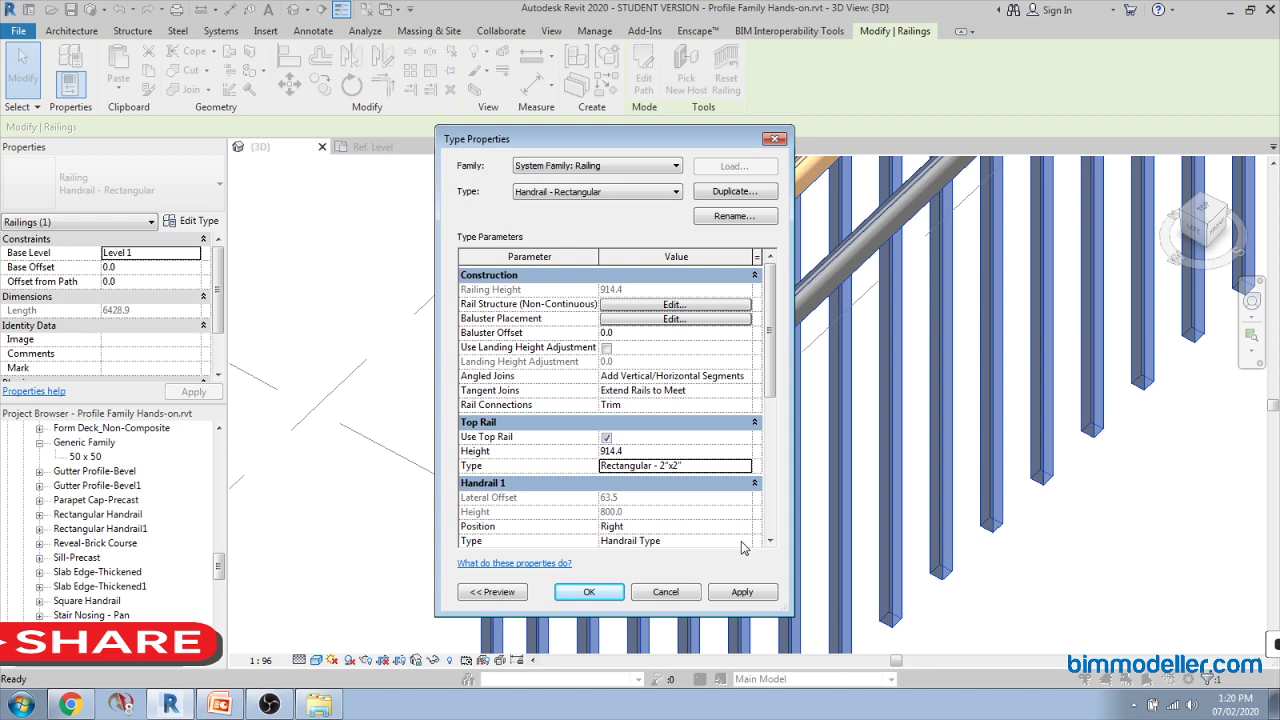
{"action": "left_click", "coordinate": [589, 591]}
{"action": "left_click", "coordinate": [472, 510]}
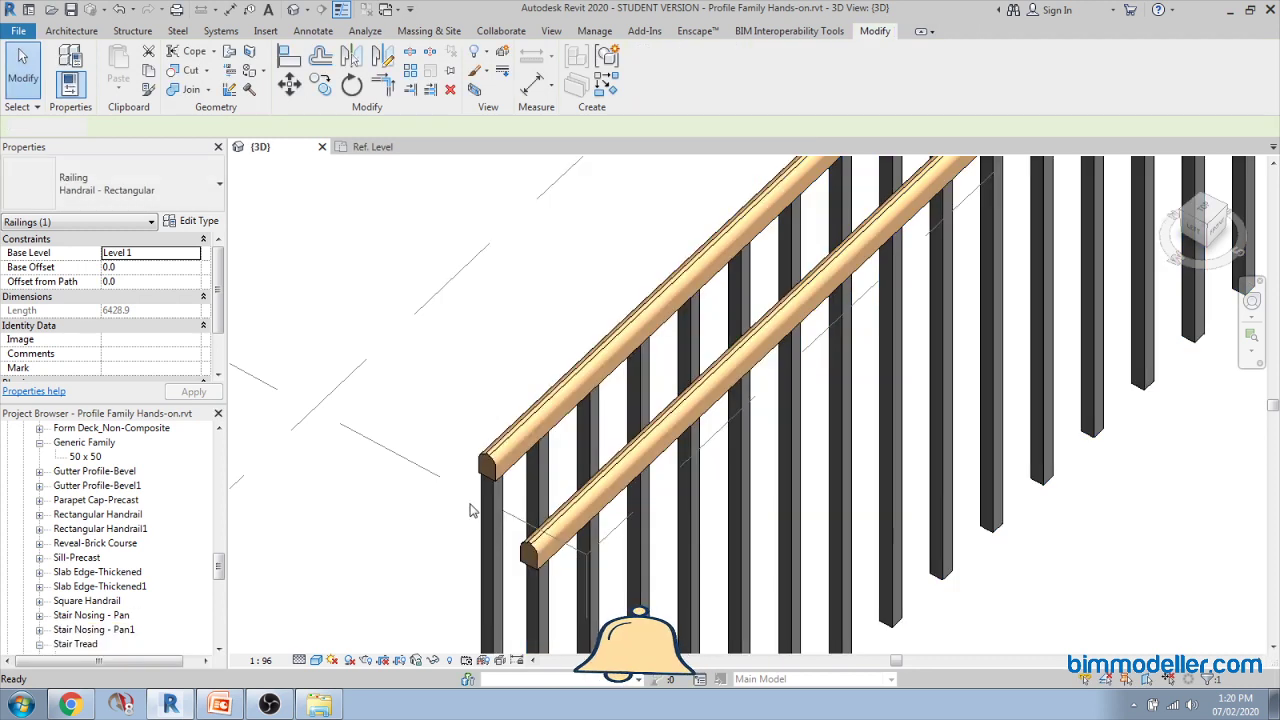
Step: Orbit the railing, close the family's Ref. Level view, and pick the Level 1 floor plan
{"action": "scroll", "coordinate": [472, 510], "scroll_direction": "down", "scroll_amount": 5}
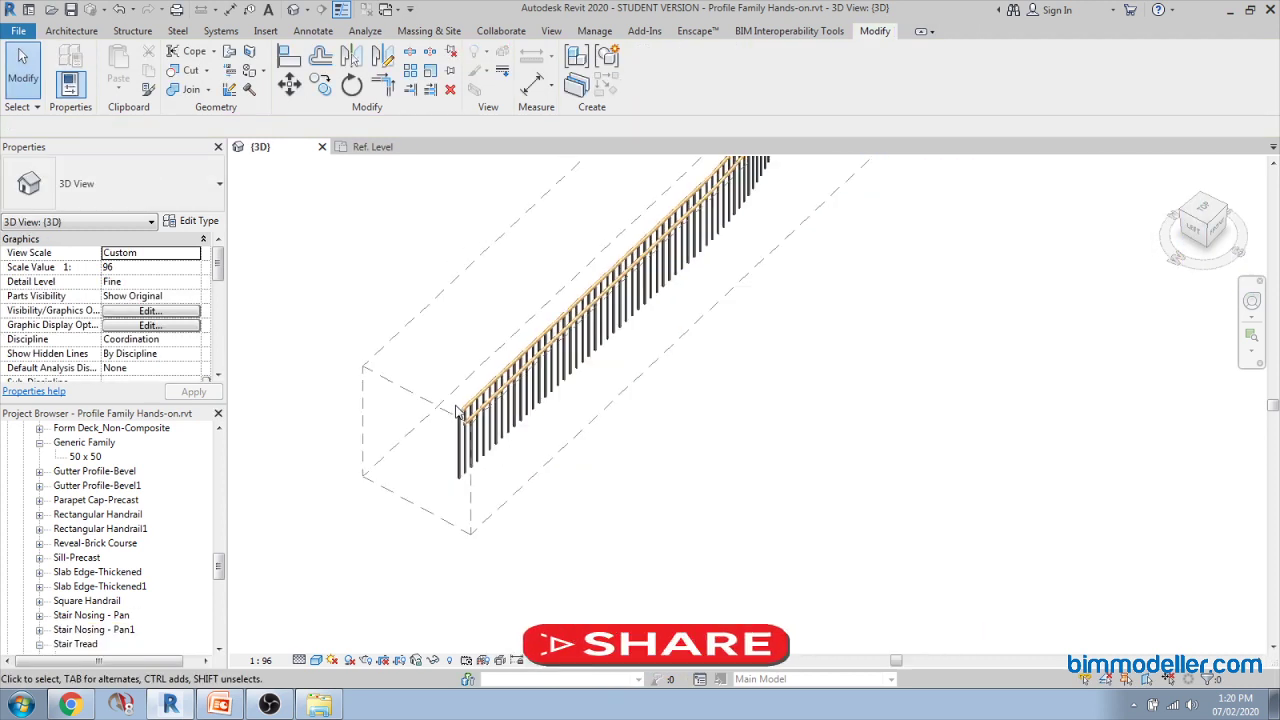
{"action": "middle_click_drag", "start_coordinate": [480, 500], "coordinate": [622, 380], "text": "shift"}
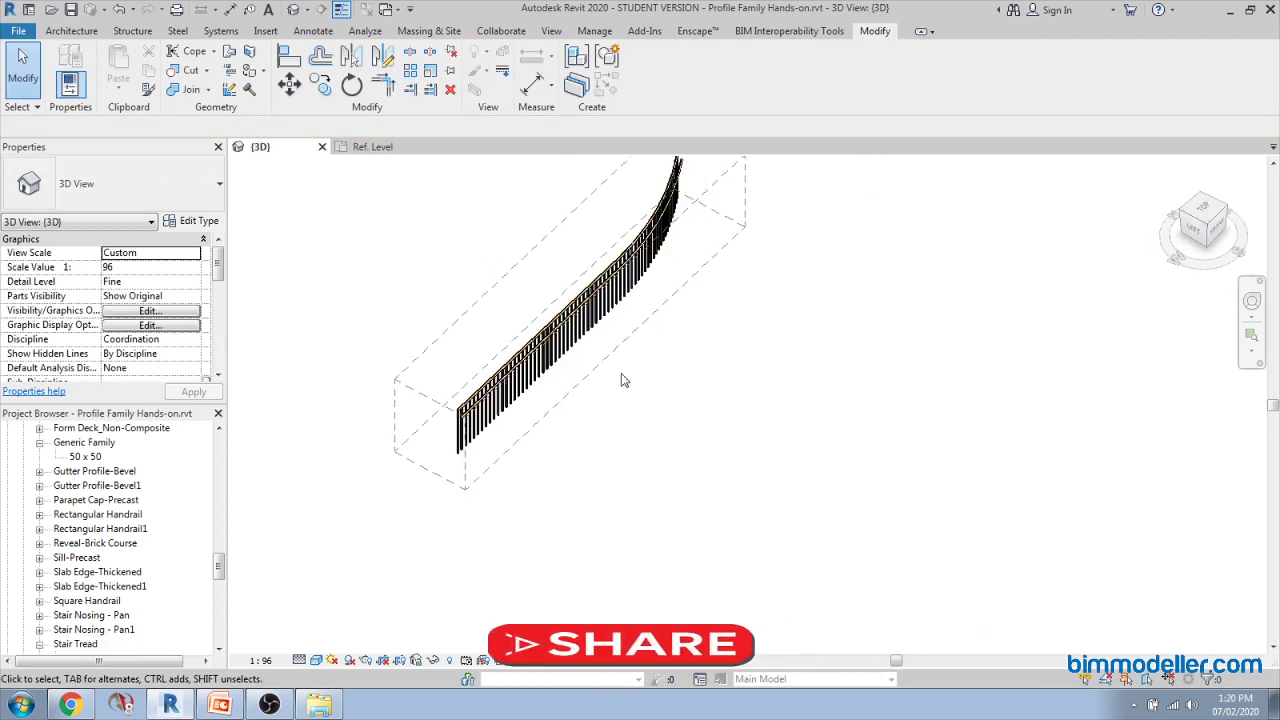
{"action": "left_click", "coordinate": [360, 147]}
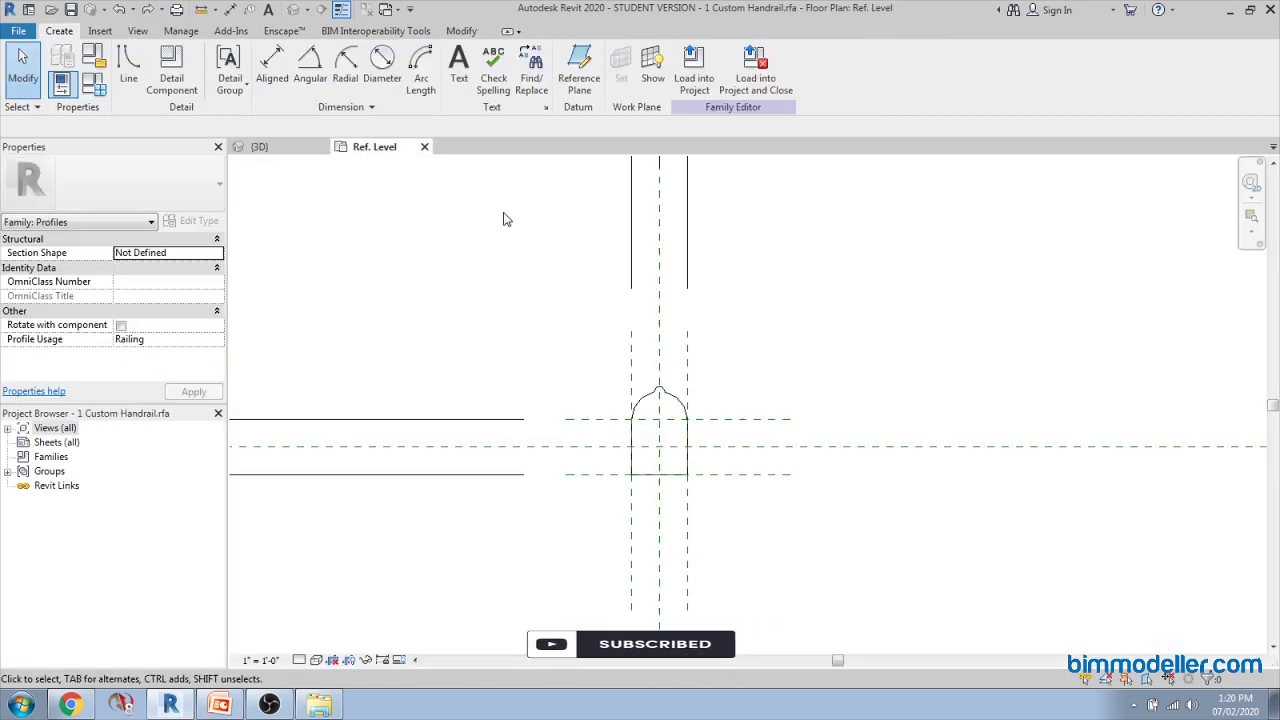
{"action": "left_click", "coordinate": [424, 147]}
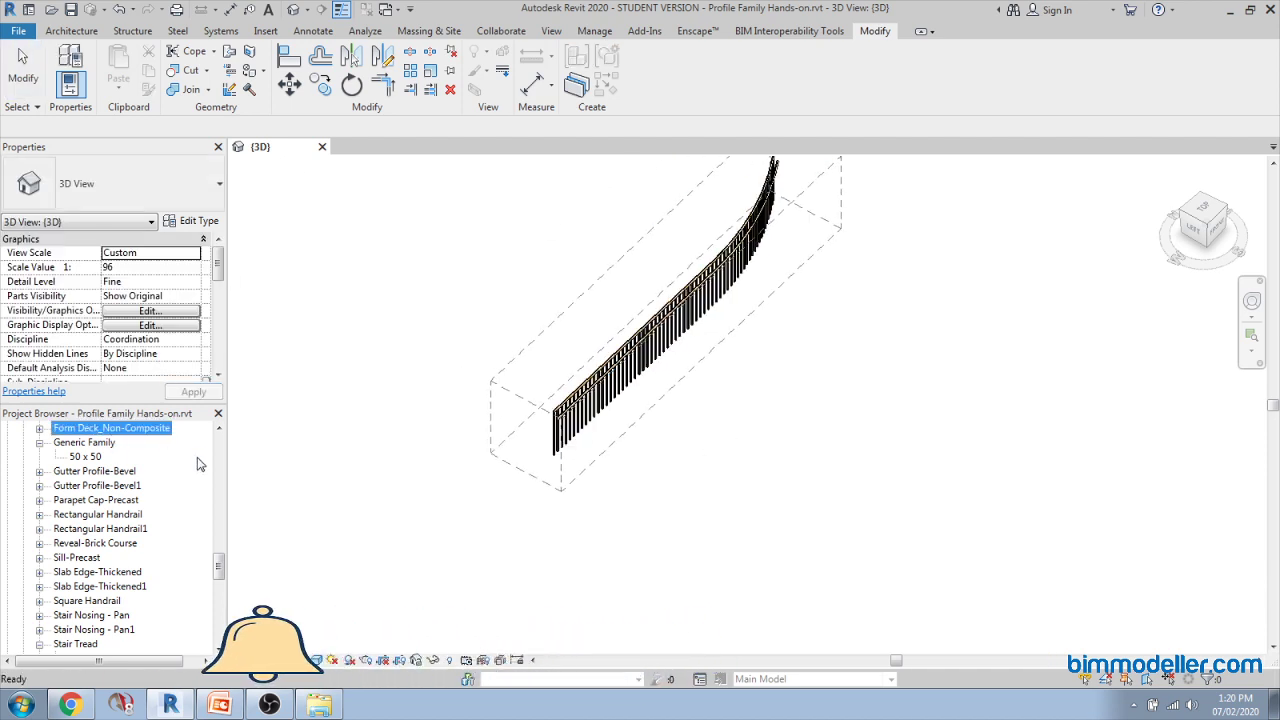
{"action": "left_click_drag", "start_coordinate": [224, 535], "coordinate": [219, 450]}
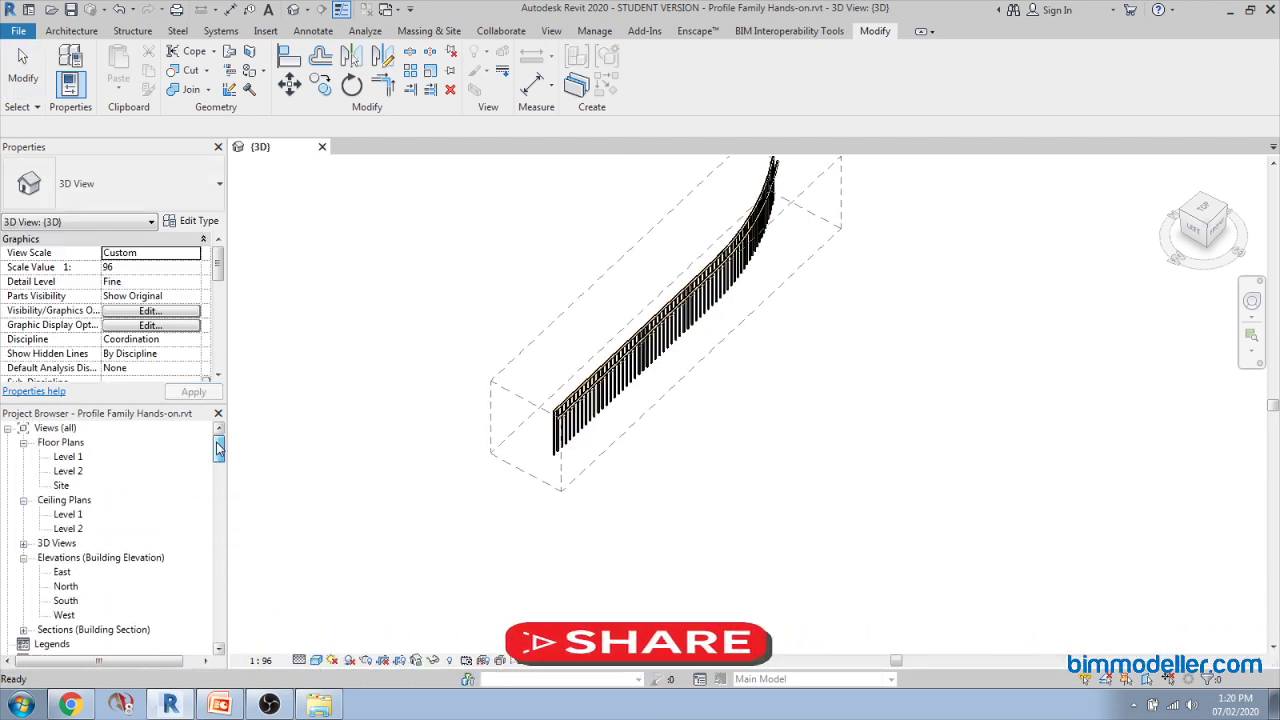
{"action": "left_click", "coordinate": [85, 457]}
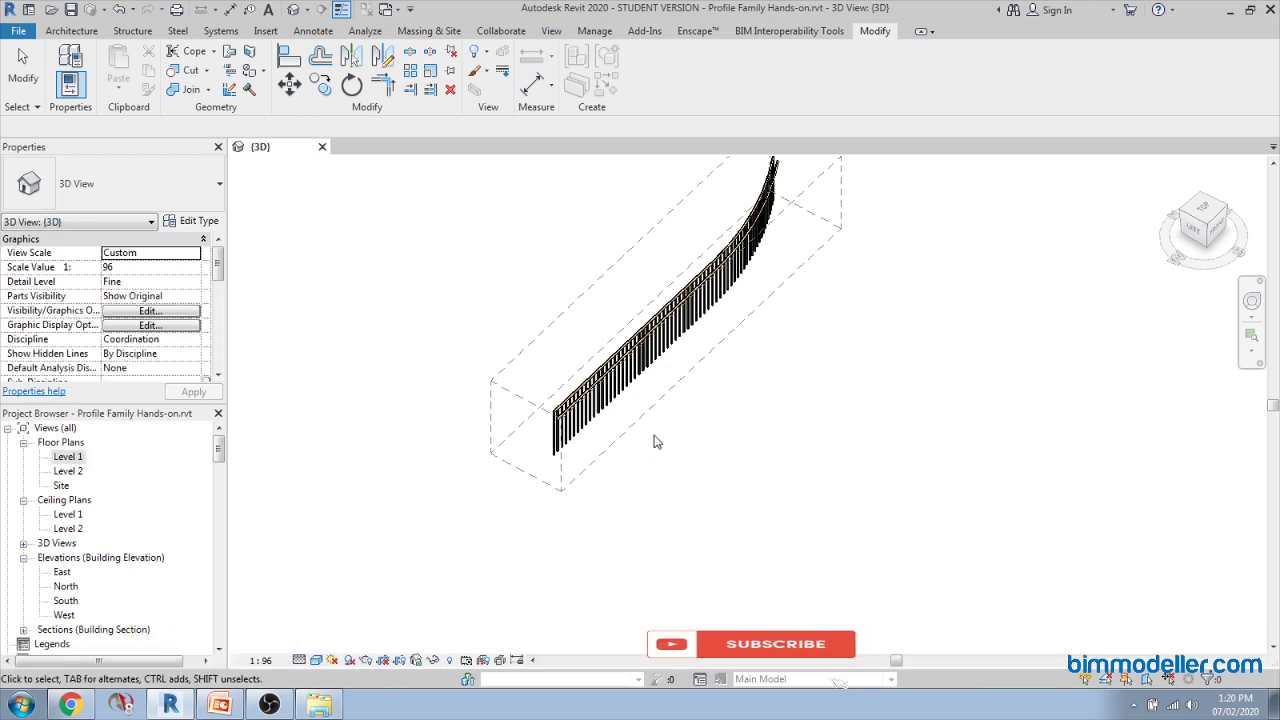
Step: In the Level 1 plan, change the model text 'Profile Family In Railing' to 'Profile Family In Mullion'
{"action": "double_click", "coordinate": [80, 457]}
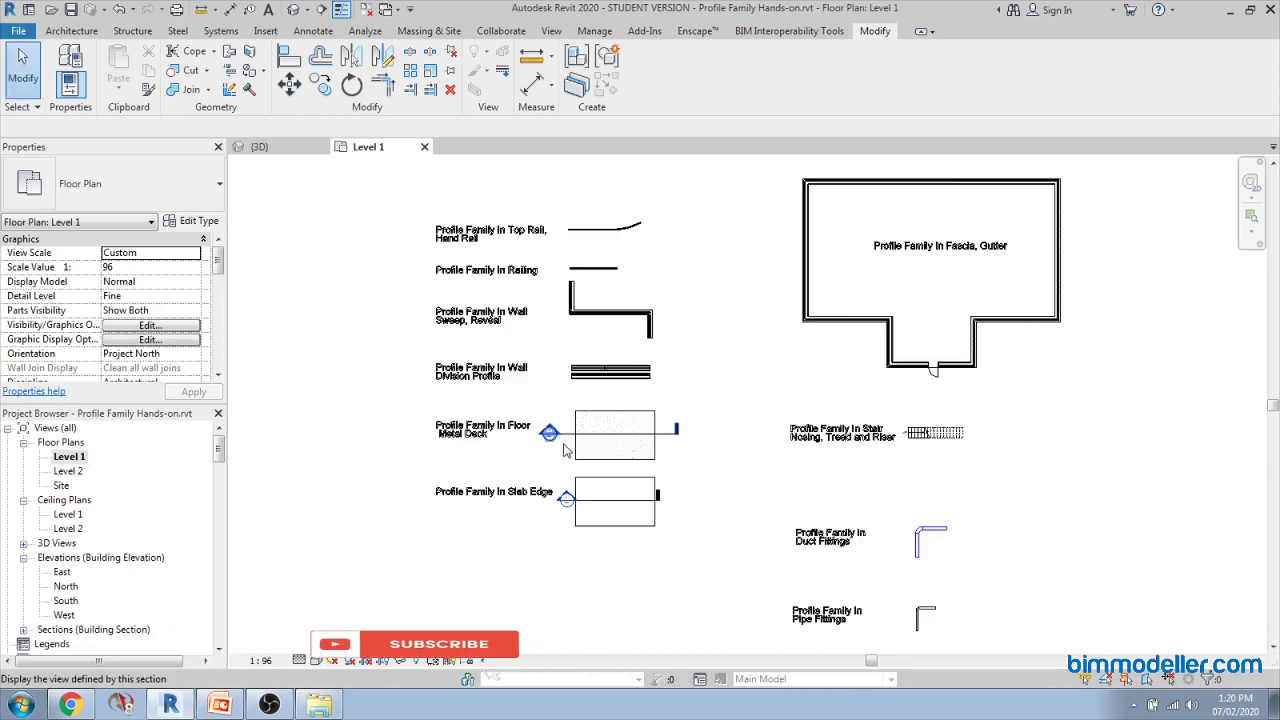
{"action": "scroll", "coordinate": [480, 245], "scroll_direction": "up", "scroll_amount": 4}
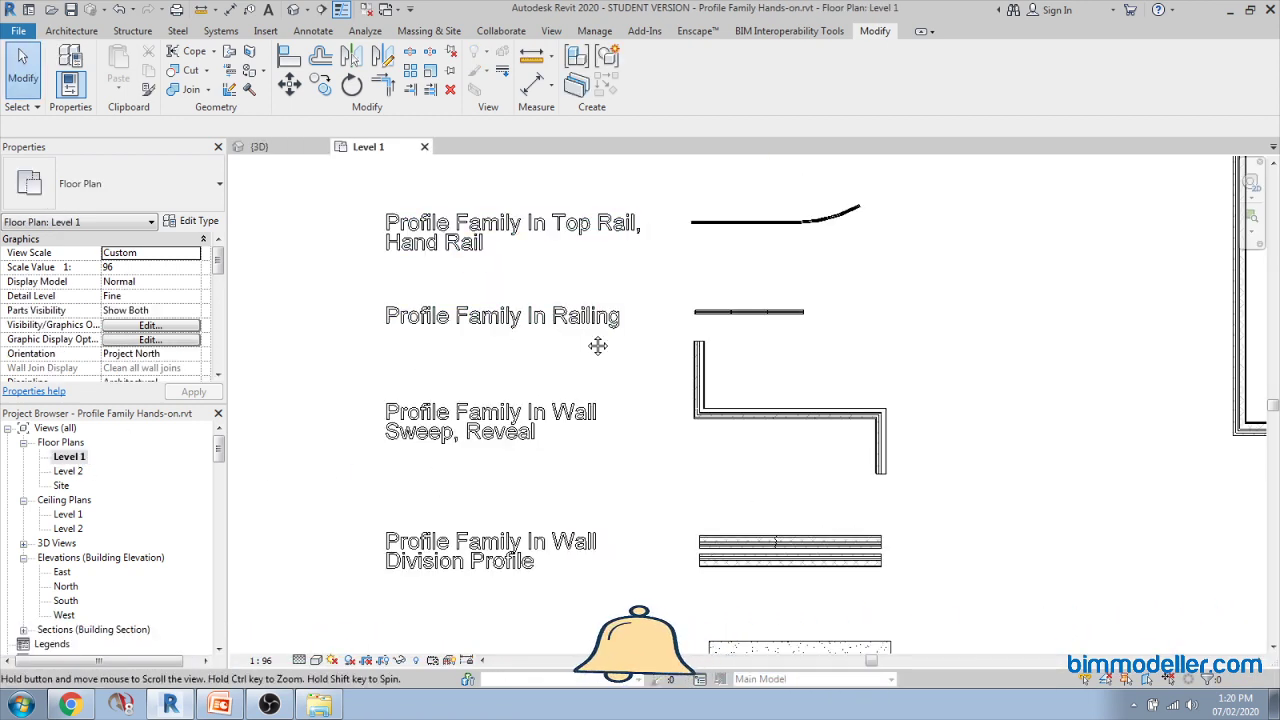
{"action": "middle_click_drag", "start_coordinate": [597, 345], "coordinate": [586, 425]}
{"action": "scroll", "coordinate": [586, 425], "scroll_direction": "up", "scroll_amount": 2}
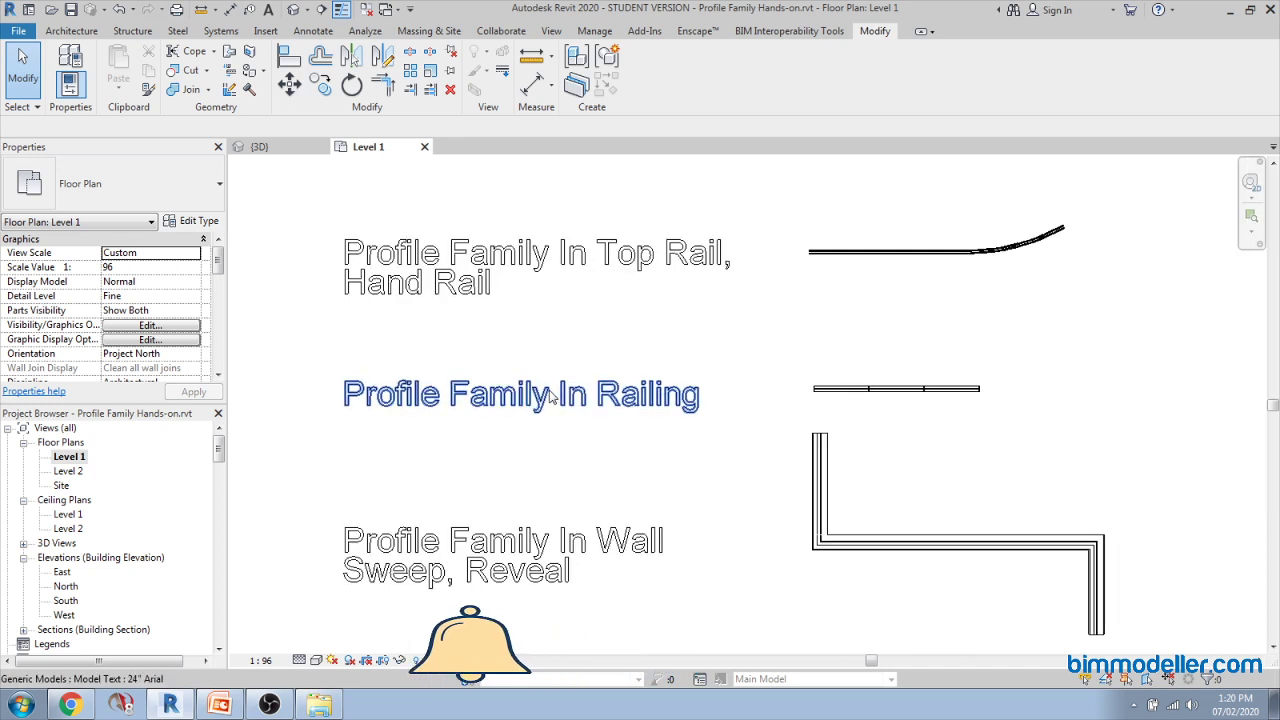
{"action": "double_click", "coordinate": [668, 405]}
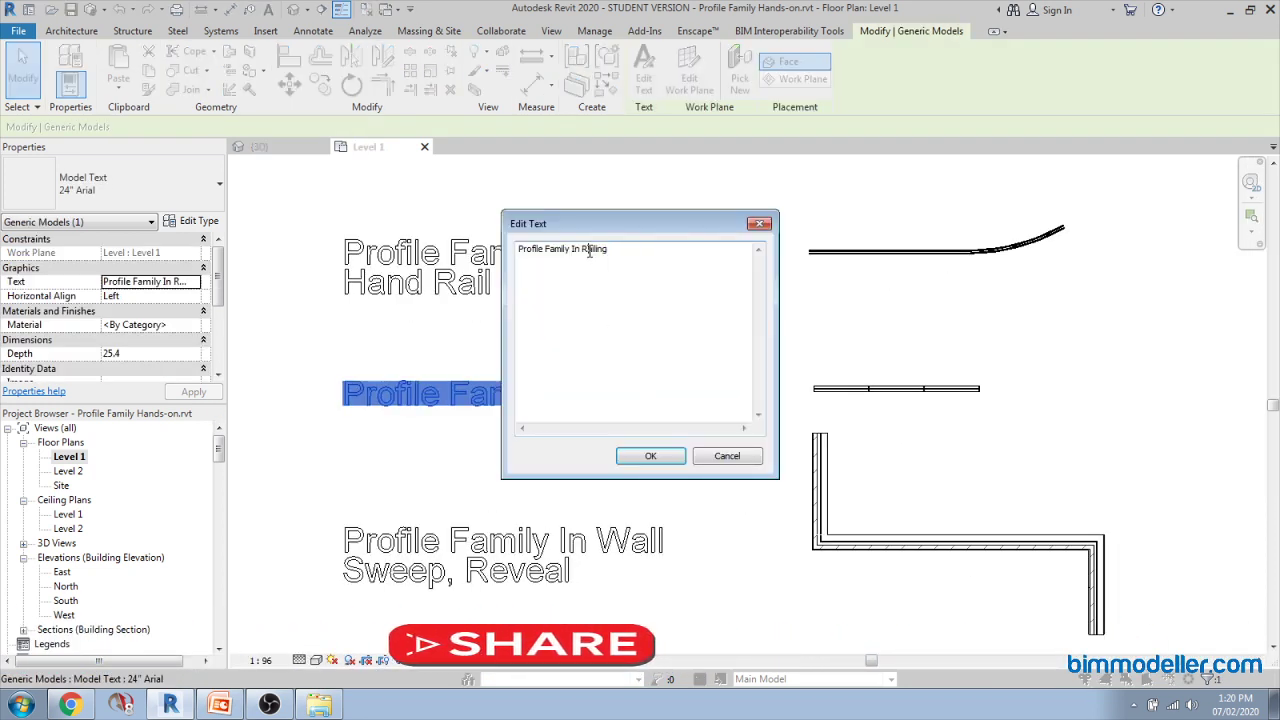
{"action": "double_click", "coordinate": [590, 250]}
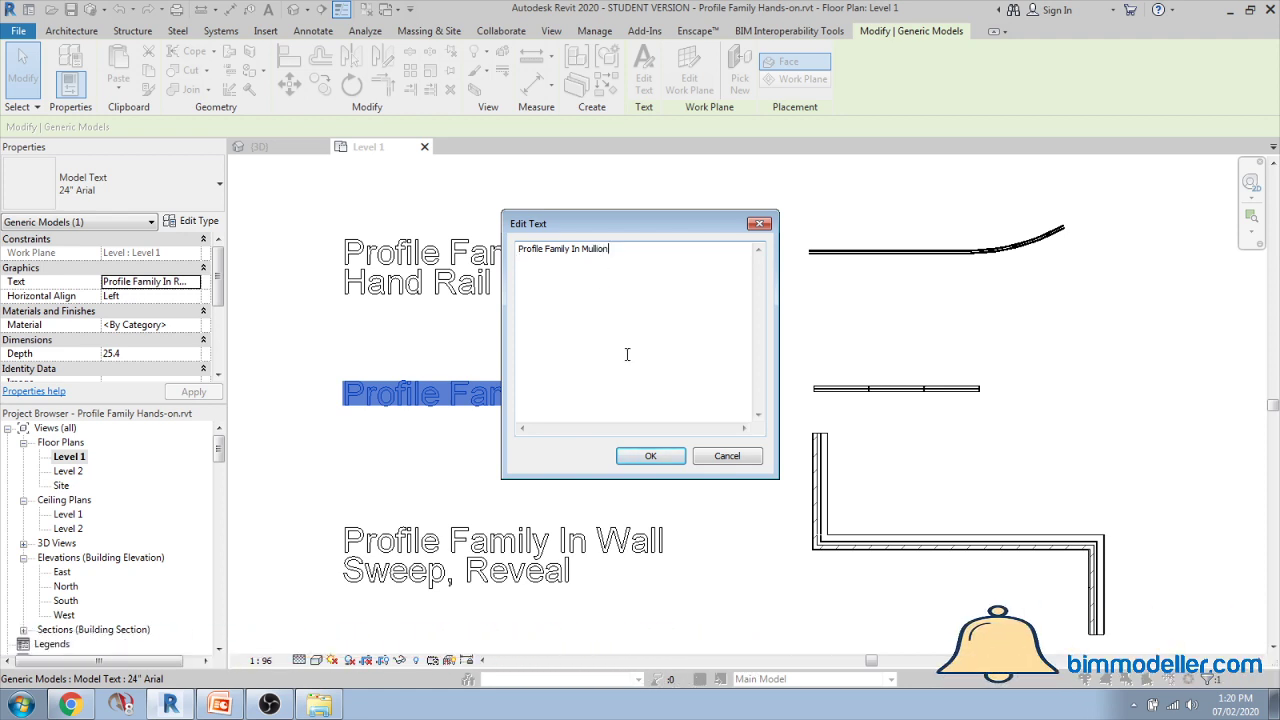
{"action": "left_click", "coordinate": [650, 456]}
{"action": "scroll", "coordinate": [915, 414], "scroll_direction": "up", "scroll_amount": 3}
{"action": "left_click", "coordinate": [886, 408]}
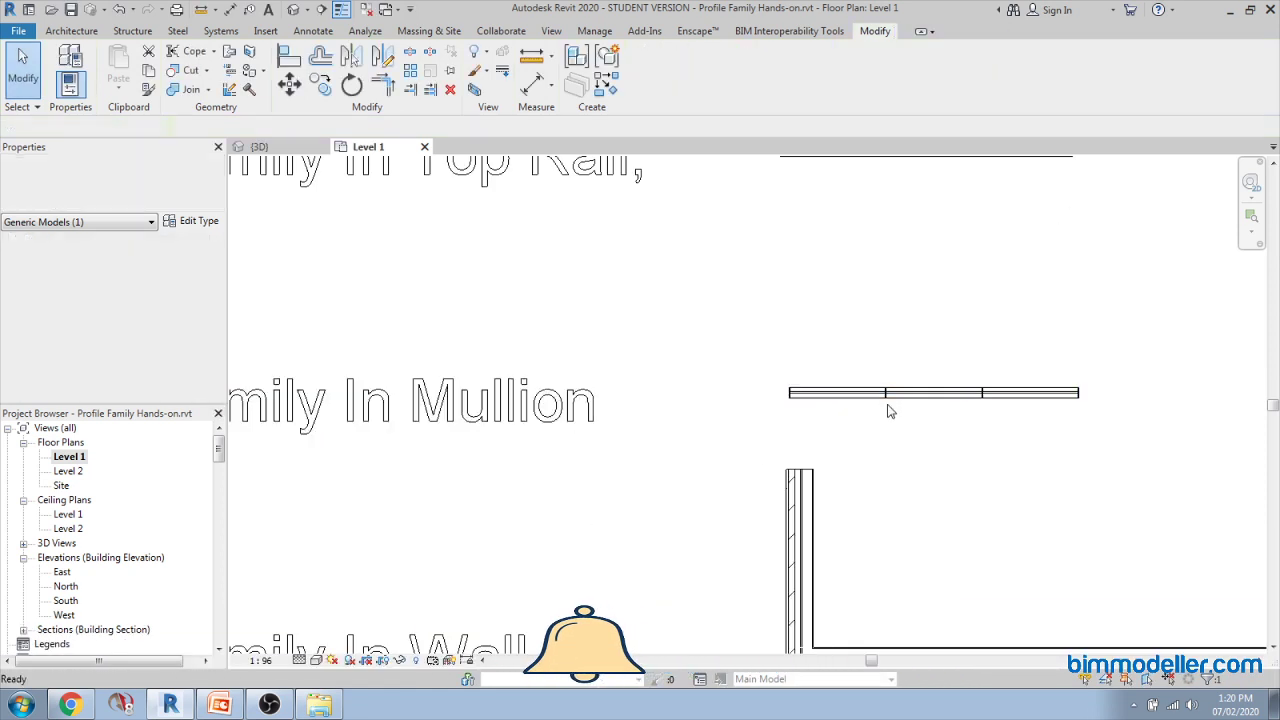
{"action": "scroll", "coordinate": [886, 408], "scroll_direction": "up", "scroll_amount": 5}
{"action": "scroll", "coordinate": [890, 404], "scroll_direction": "up", "scroll_amount": 3}
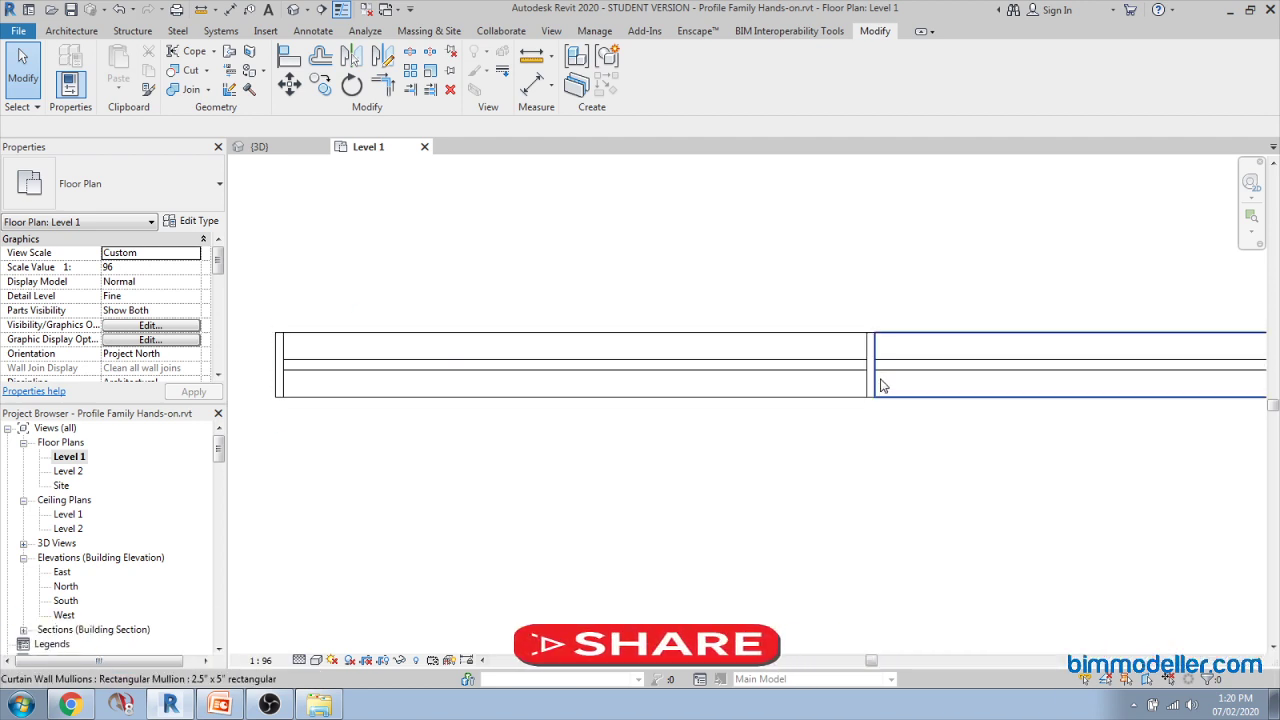
{"action": "left_click", "coordinate": [876, 384]}
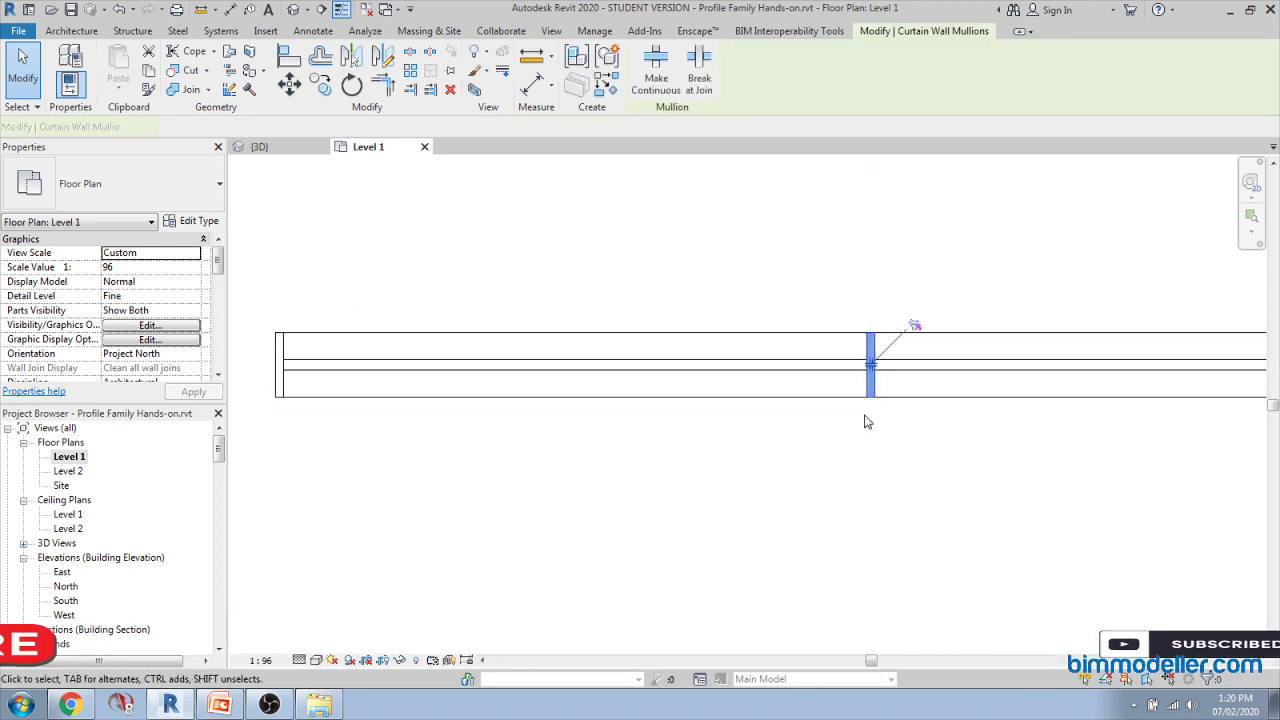
{"action": "middle_click_drag", "start_coordinate": [877, 429], "coordinate": [801, 512]}
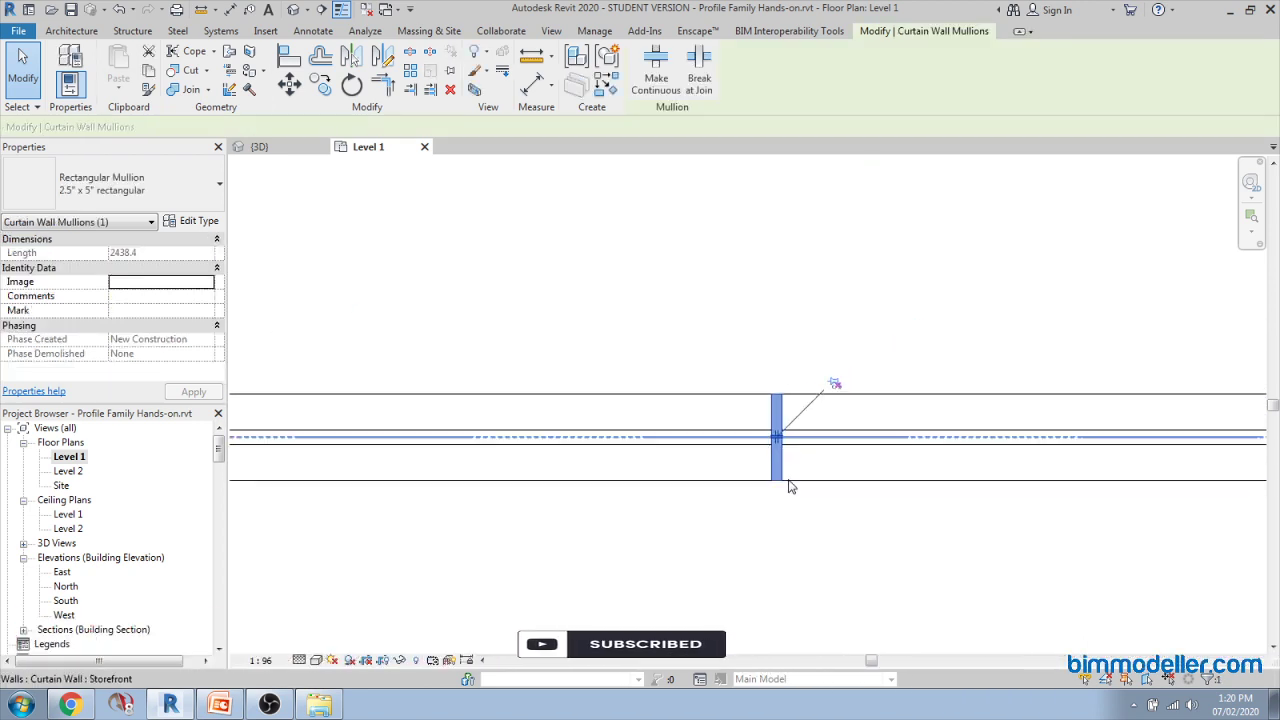
{"action": "key", "text": "Escape"}
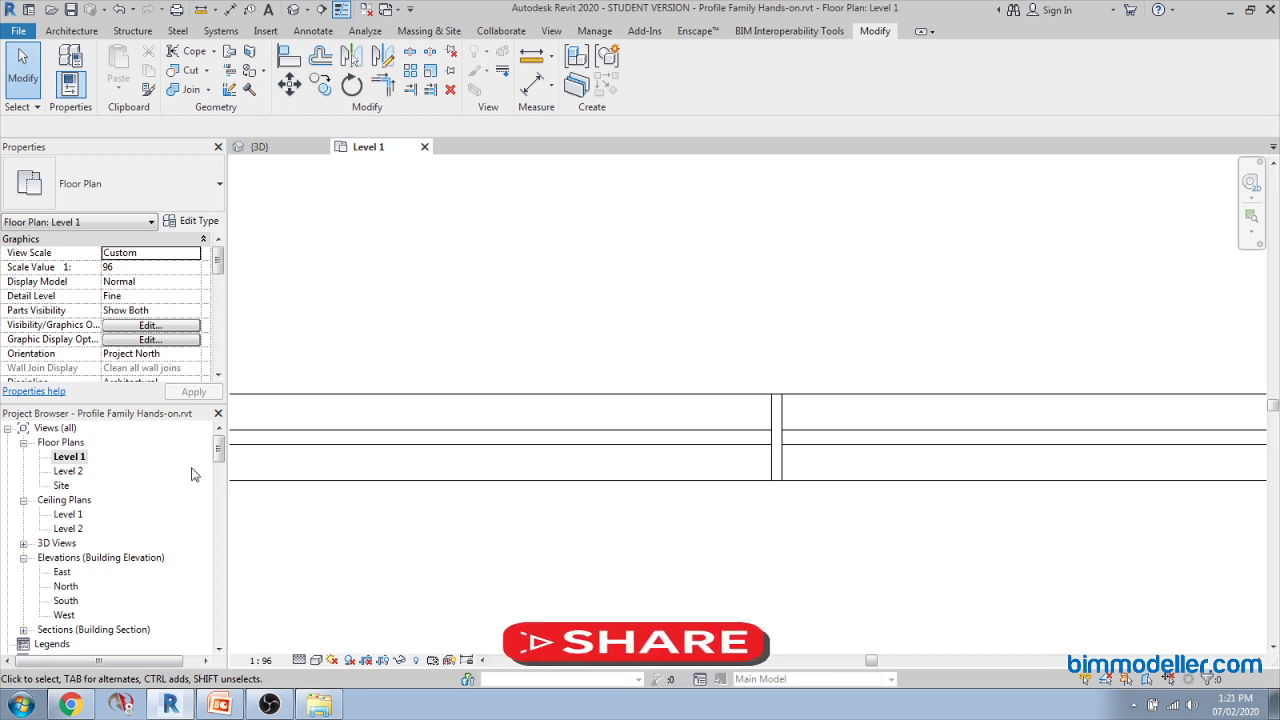
Step: Open 3 Custom Mullion Family.rfa from the project files folder in Revit
{"action": "left_click", "coordinate": [305, 706]}
{"action": "left_click", "coordinate": [255, 137]}
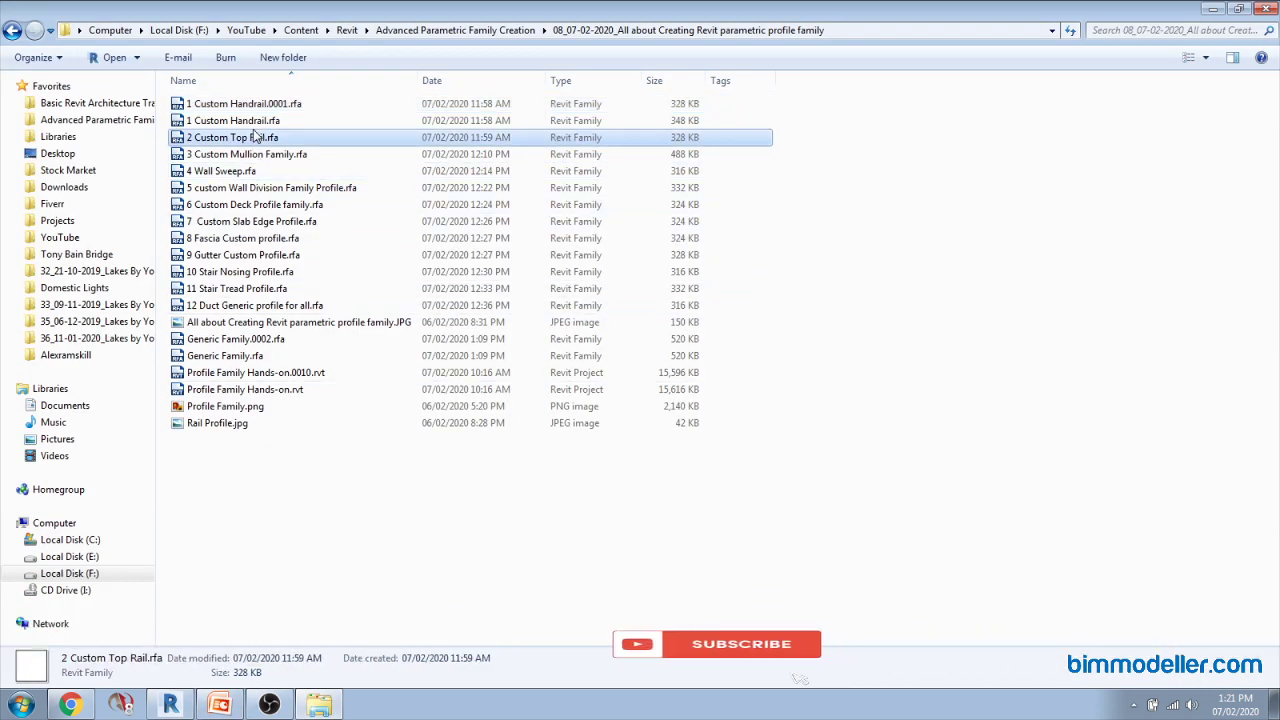
{"action": "left_click", "coordinate": [290, 156]}
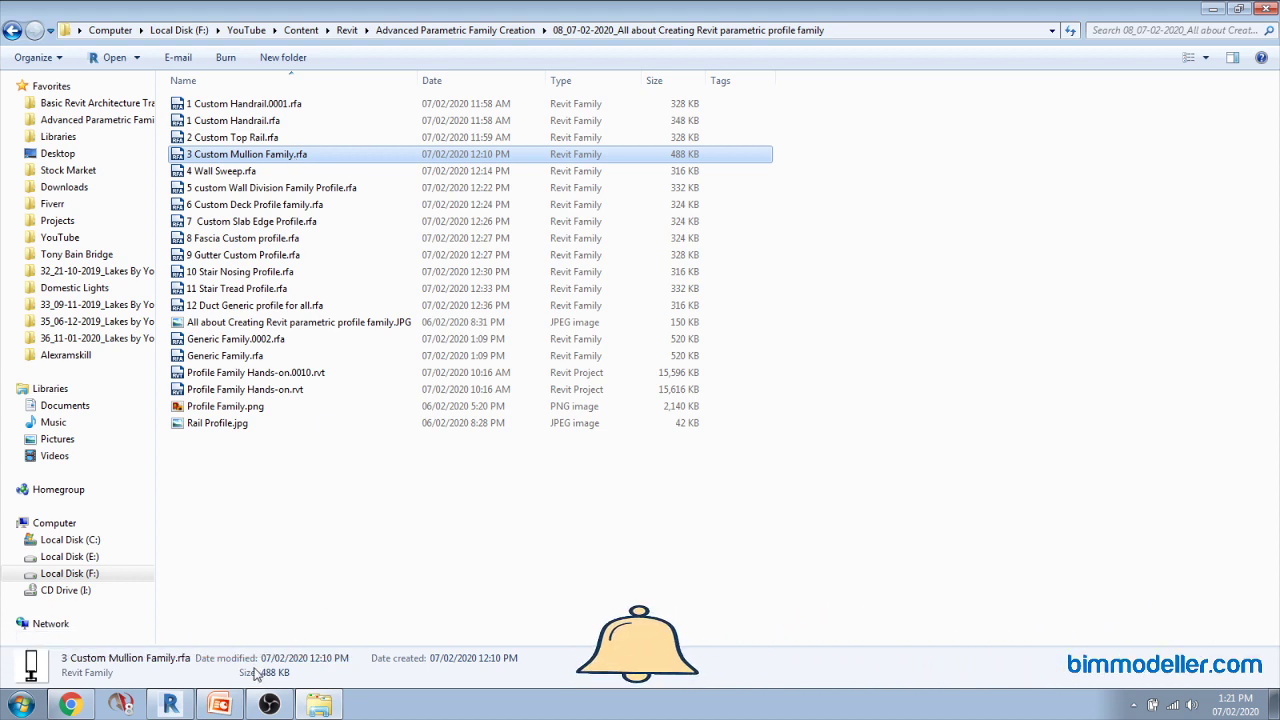
{"action": "left_click", "coordinate": [170, 706]}
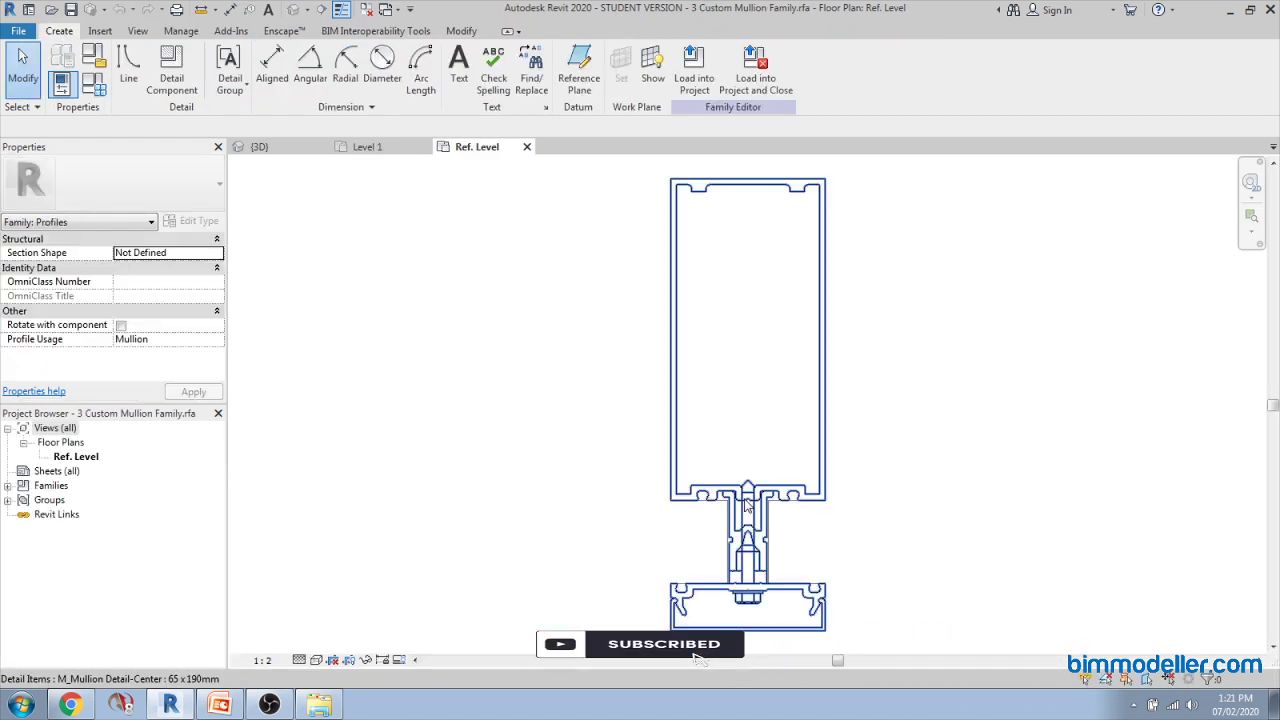
{"action": "left_click", "coordinate": [747, 505]}
{"action": "scroll", "coordinate": [631, 449], "scroll_direction": "down", "scroll_amount": 3}
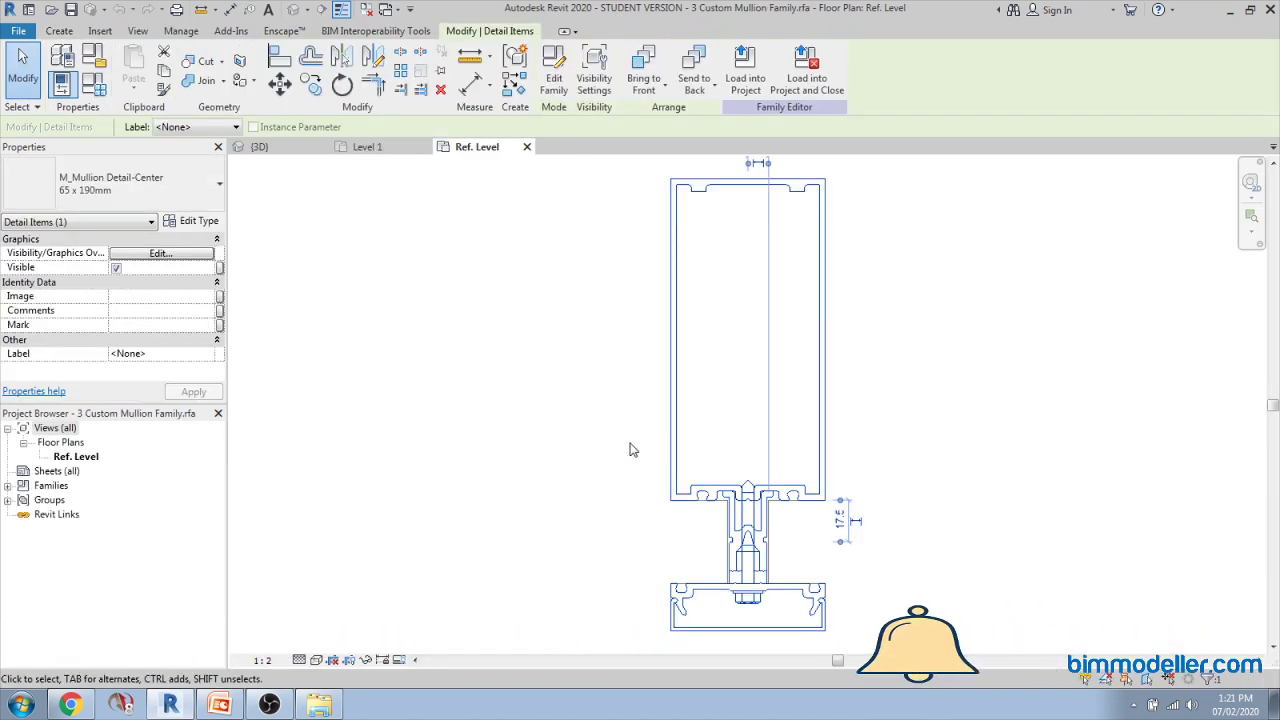
{"action": "key", "text": "Escape"}
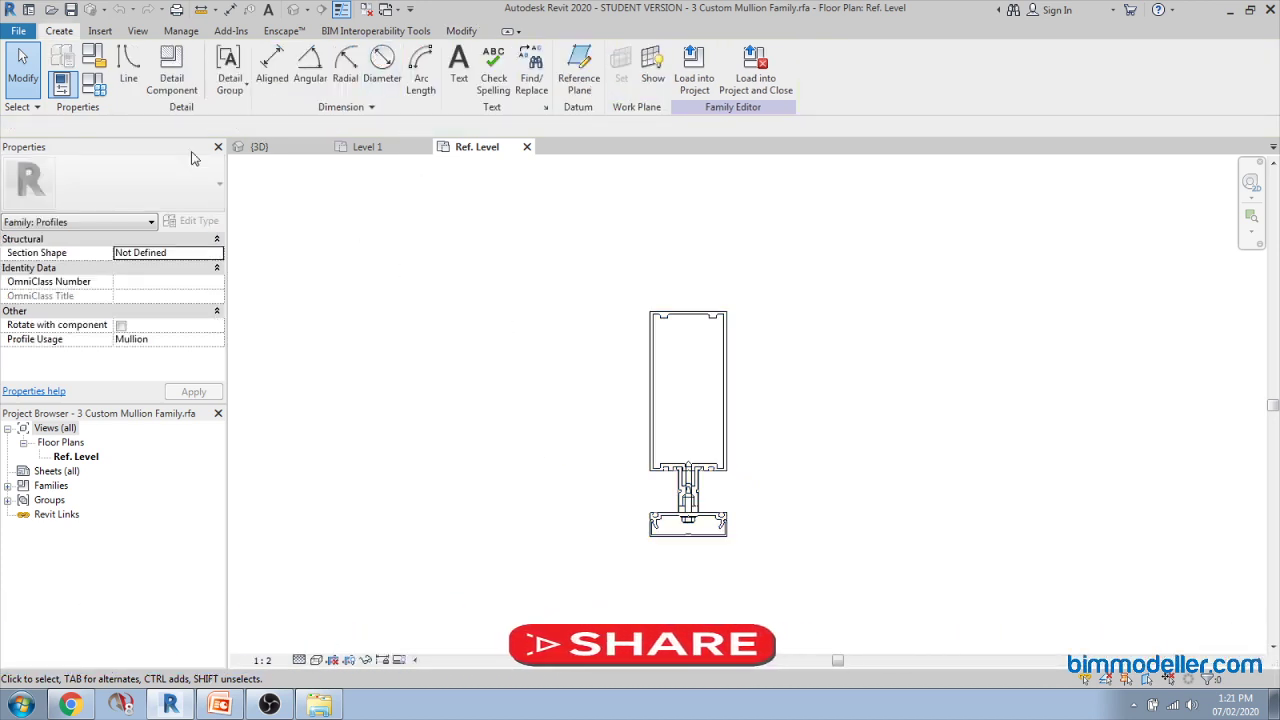
Step: Show the annotation categories in the plan's Visibility/Graphics overrides
{"action": "left_click", "coordinate": [138, 31]}
{"action": "left_click", "coordinate": [69, 72]}
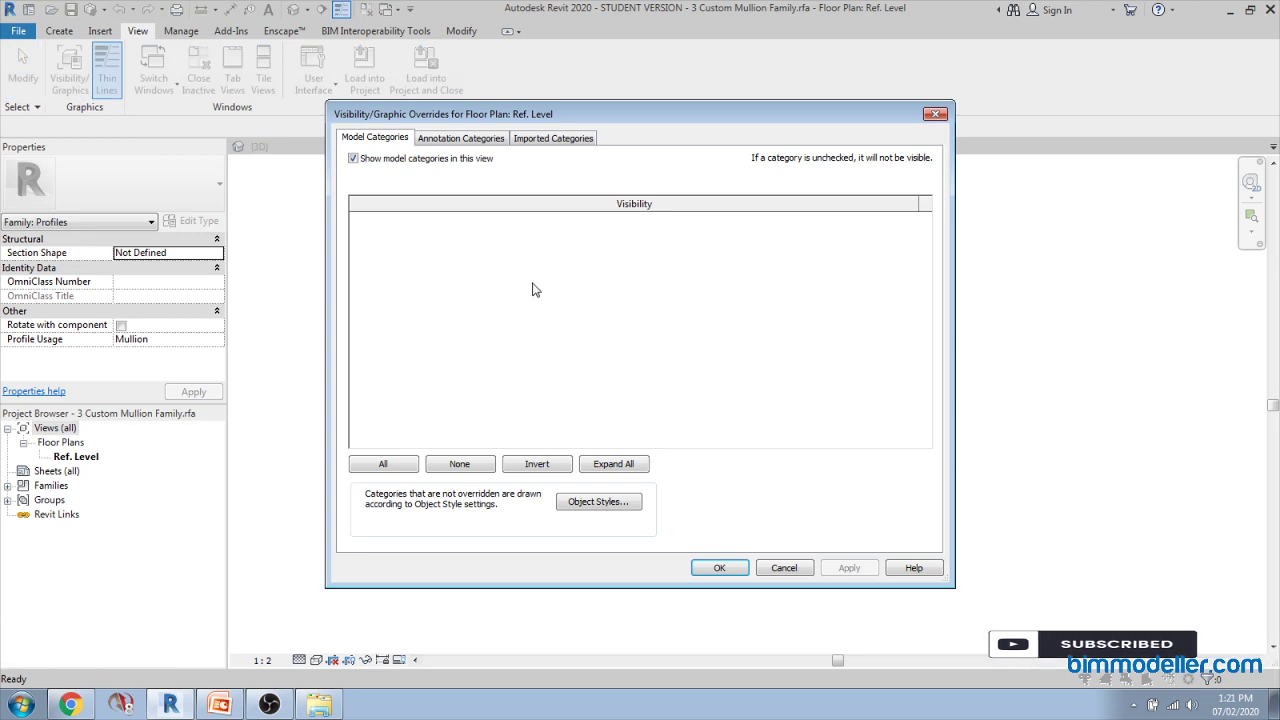
{"action": "left_click", "coordinate": [444, 142]}
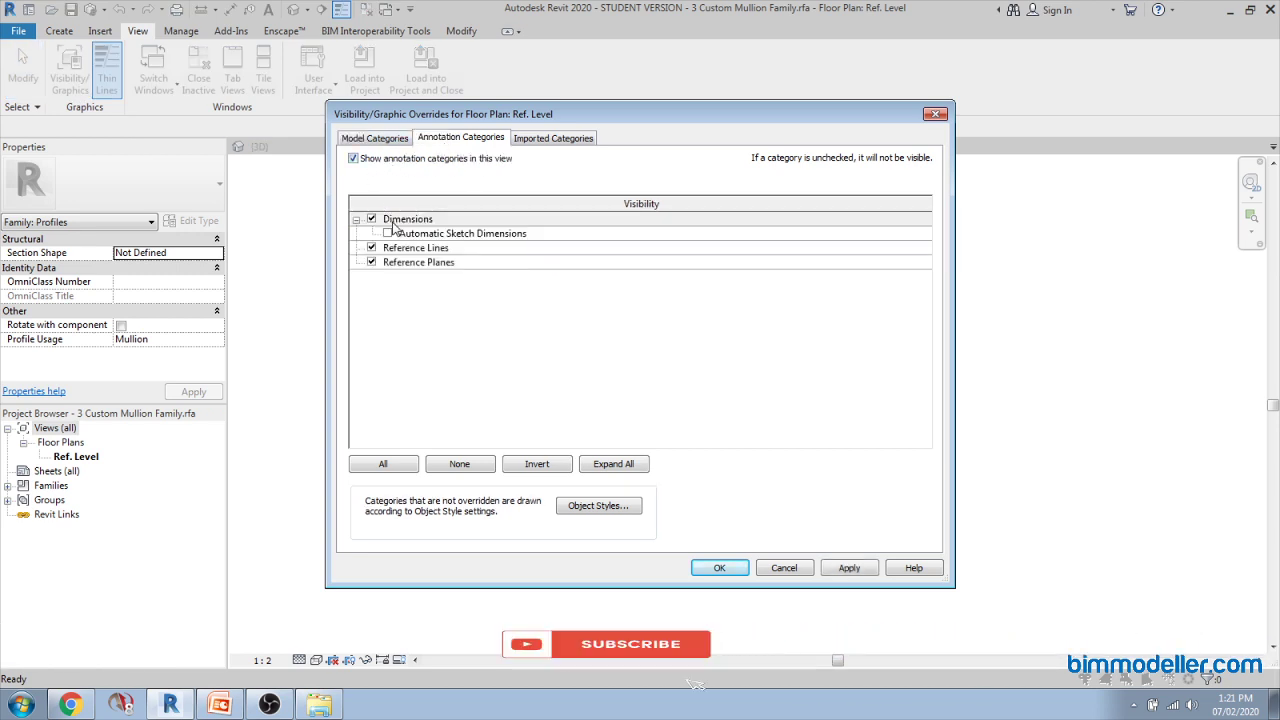
{"action": "left_click", "coordinate": [722, 570]}
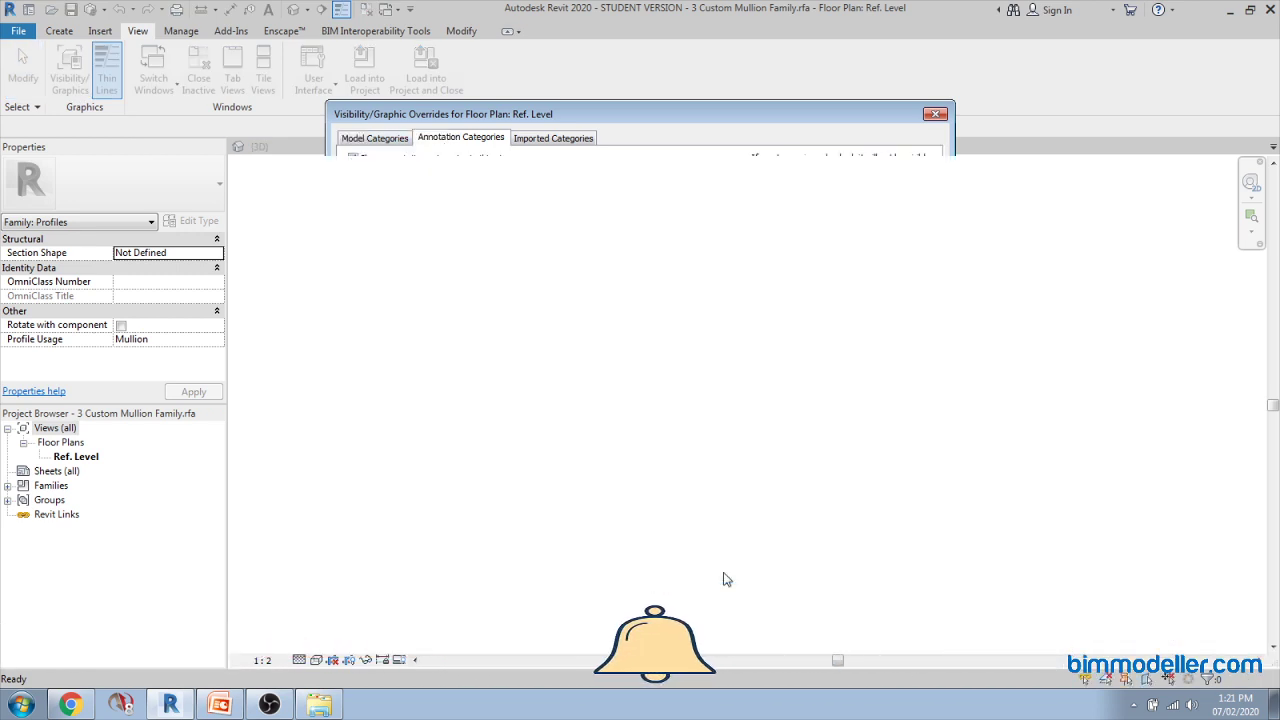
{"action": "middle_click_drag", "start_coordinate": [761, 581], "coordinate": [811, 597]}
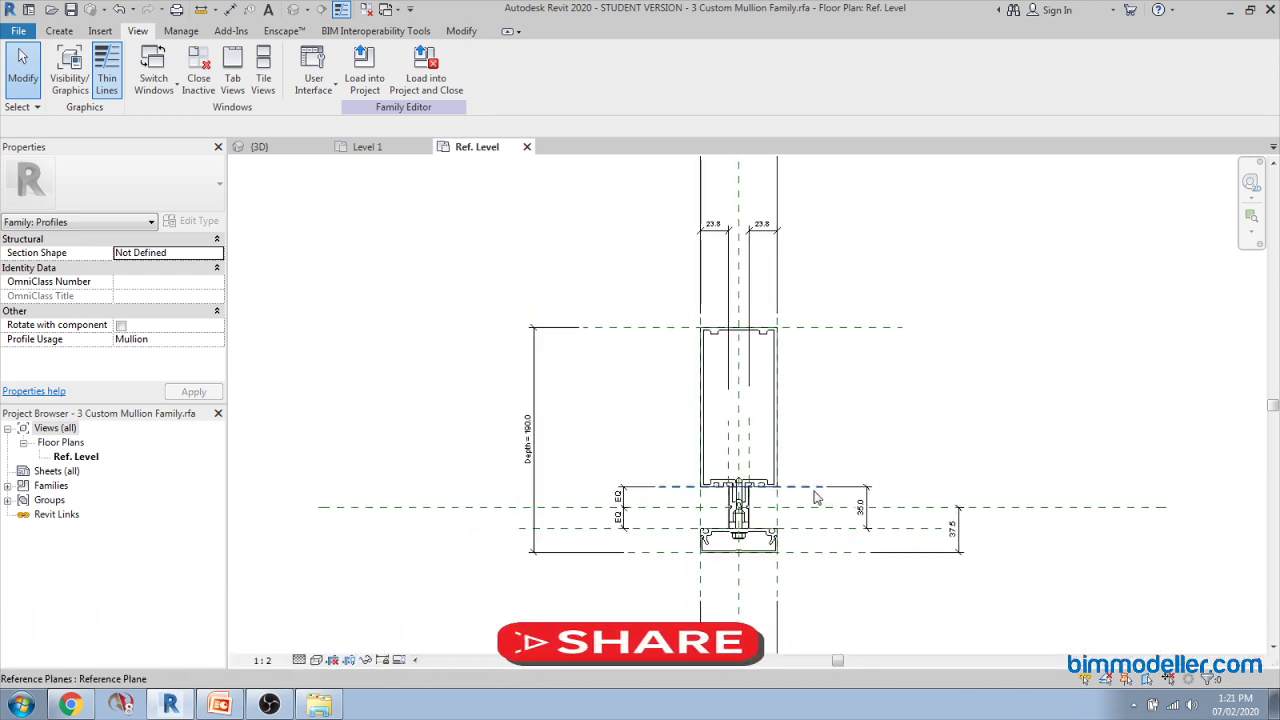
{"action": "middle_click_drag", "start_coordinate": [816, 497], "coordinate": [773, 468]}
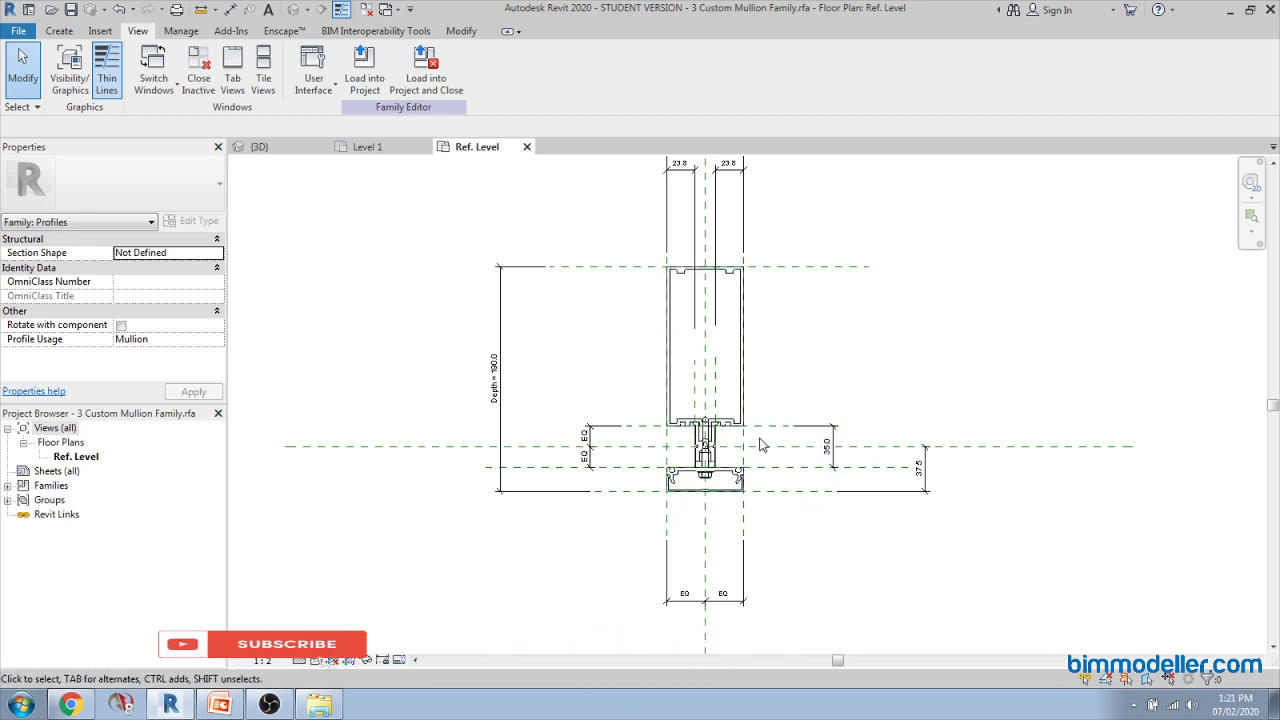
{"action": "middle_click_drag", "start_coordinate": [764, 421], "coordinate": [755, 470]}
{"action": "left_click", "coordinate": [755, 470]}
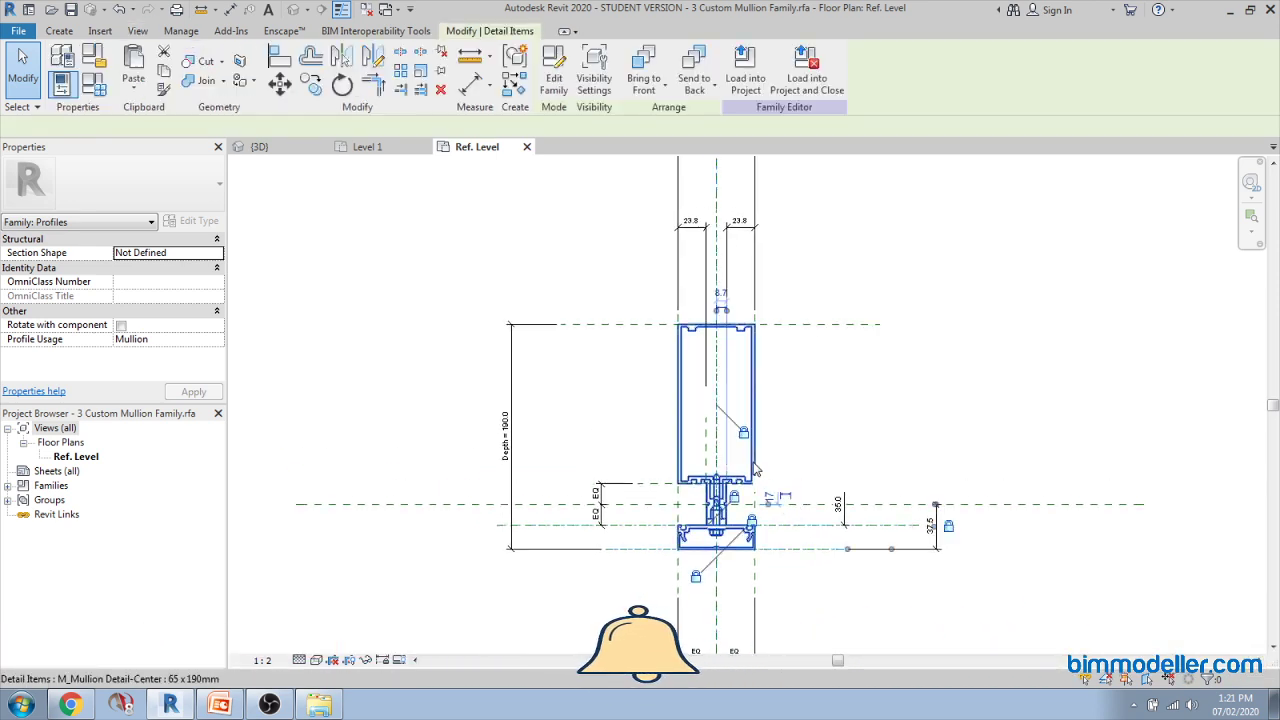
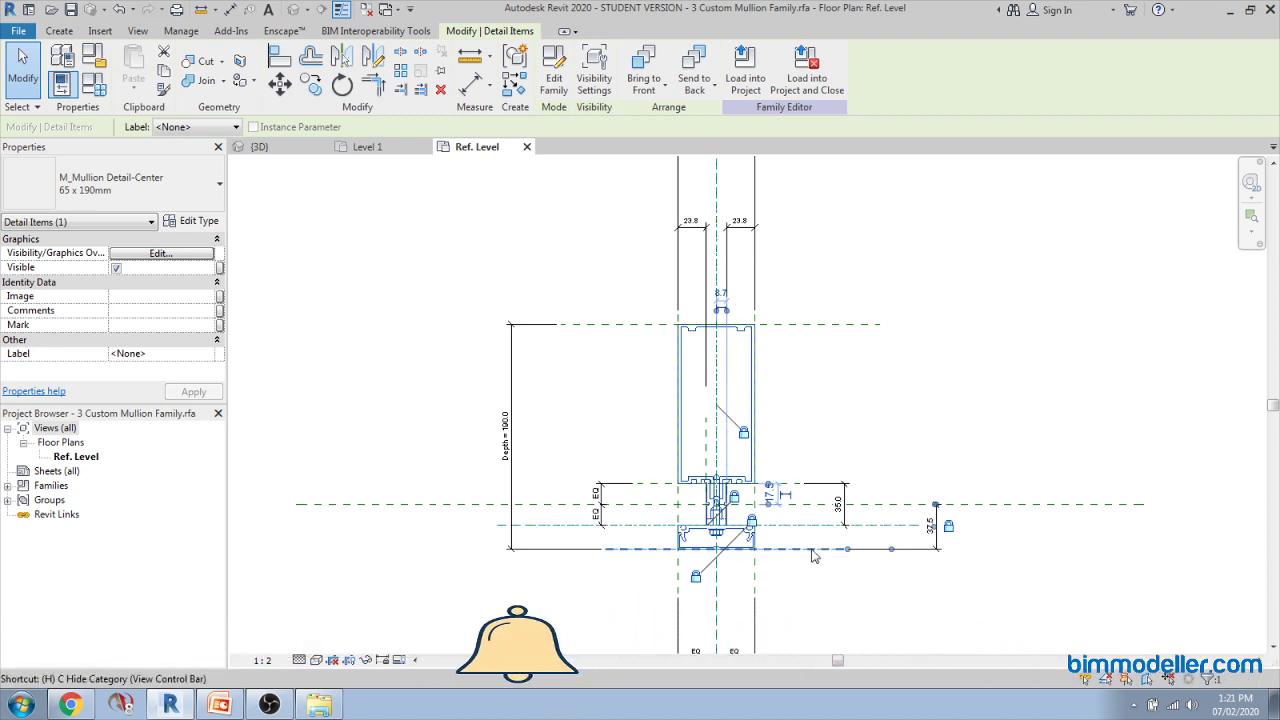
Step: Temporarily hide the mullion detail drawing with HH, then restore it with HR and reselect it
{"action": "key", "text": "h"}
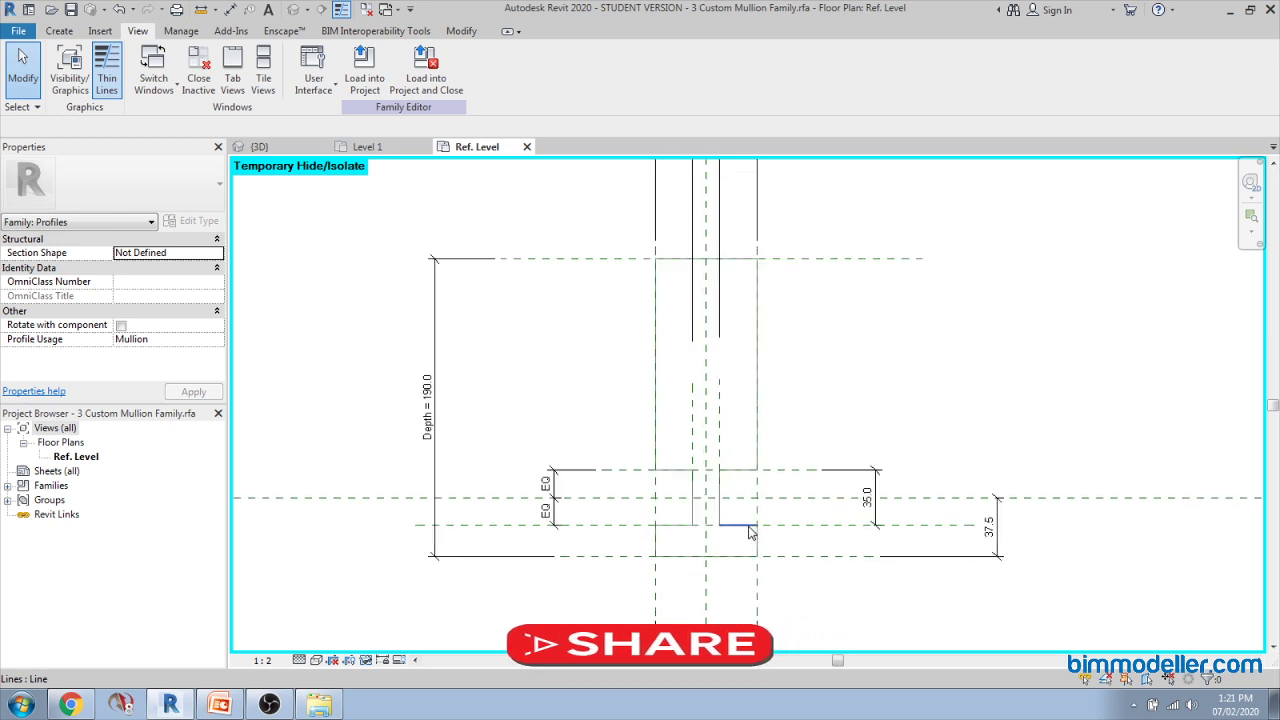
{"action": "scroll", "coordinate": [752, 533], "scroll_direction": "up", "scroll_amount": 1}
{"action": "key", "text": "Tab"}
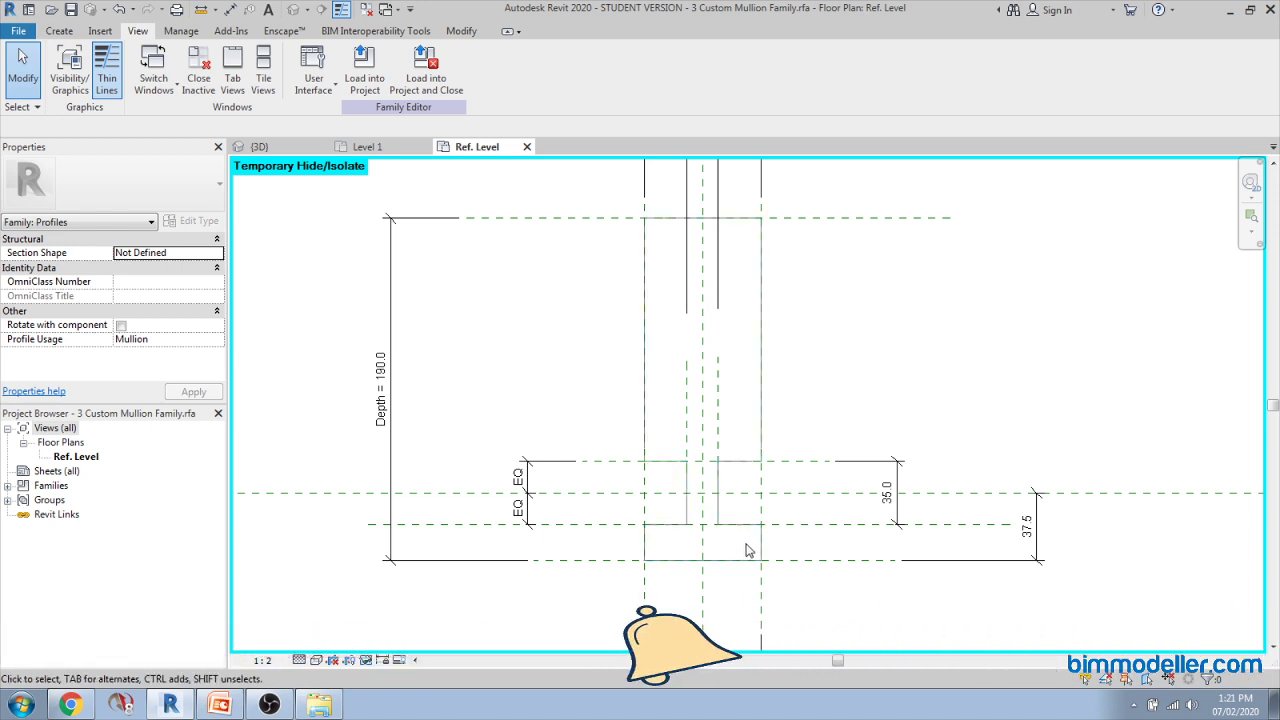
{"action": "key", "text": "h"}
{"action": "key", "text": "r"}
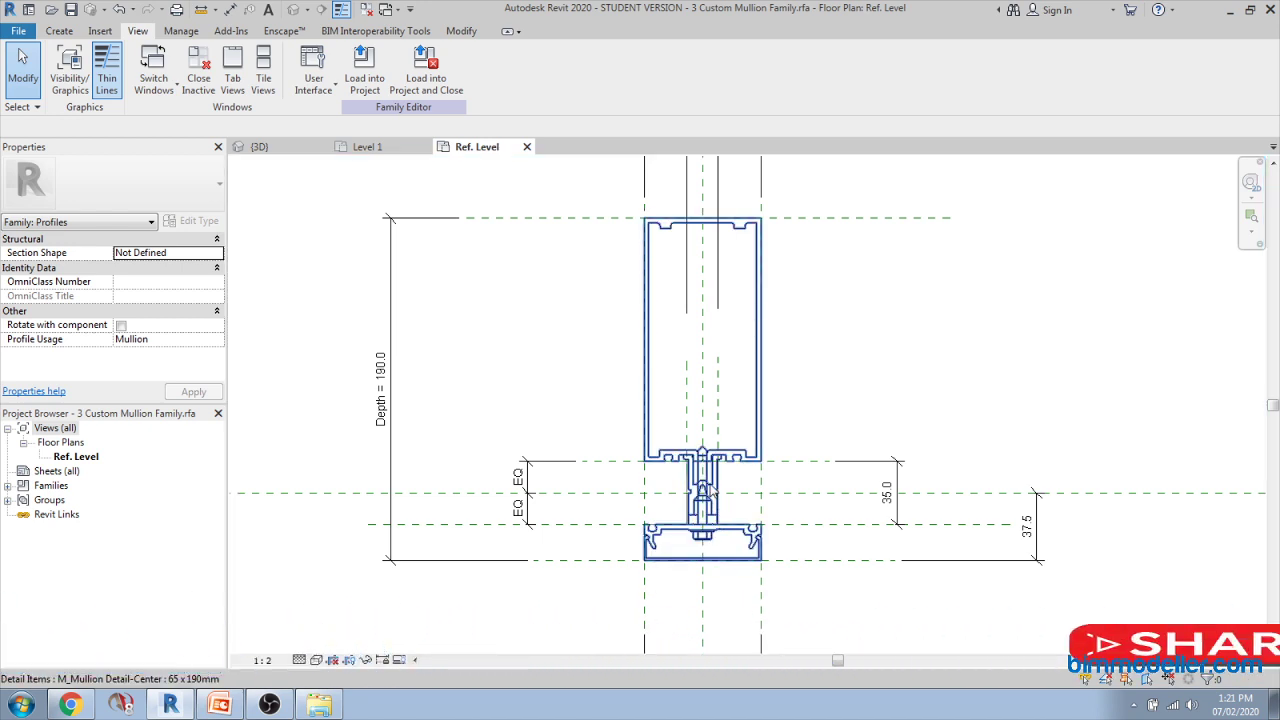
{"action": "left_click", "coordinate": [714, 496]}
{"action": "scroll", "coordinate": [716, 497], "scroll_direction": "up", "scroll_amount": 2}
{"action": "scroll", "coordinate": [716, 496], "scroll_direction": "down", "scroll_amount": 3}
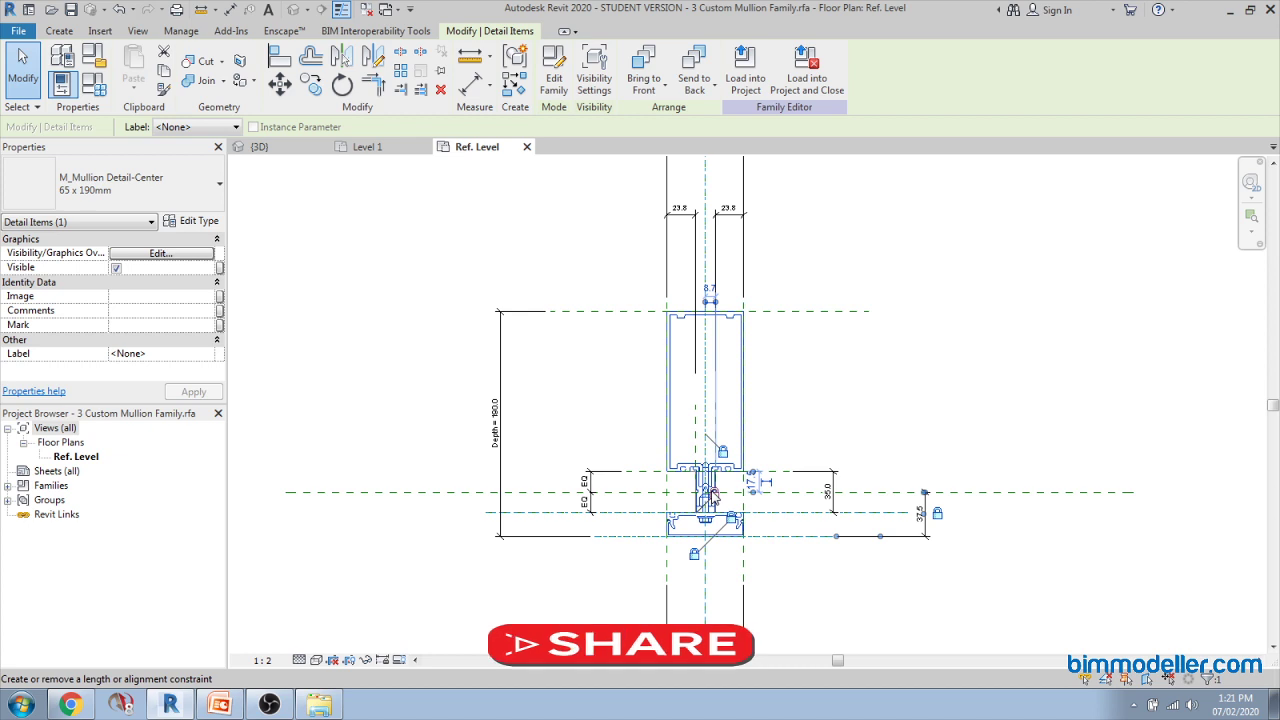
{"action": "scroll", "coordinate": [713, 497], "scroll_direction": "up", "scroll_amount": 2}
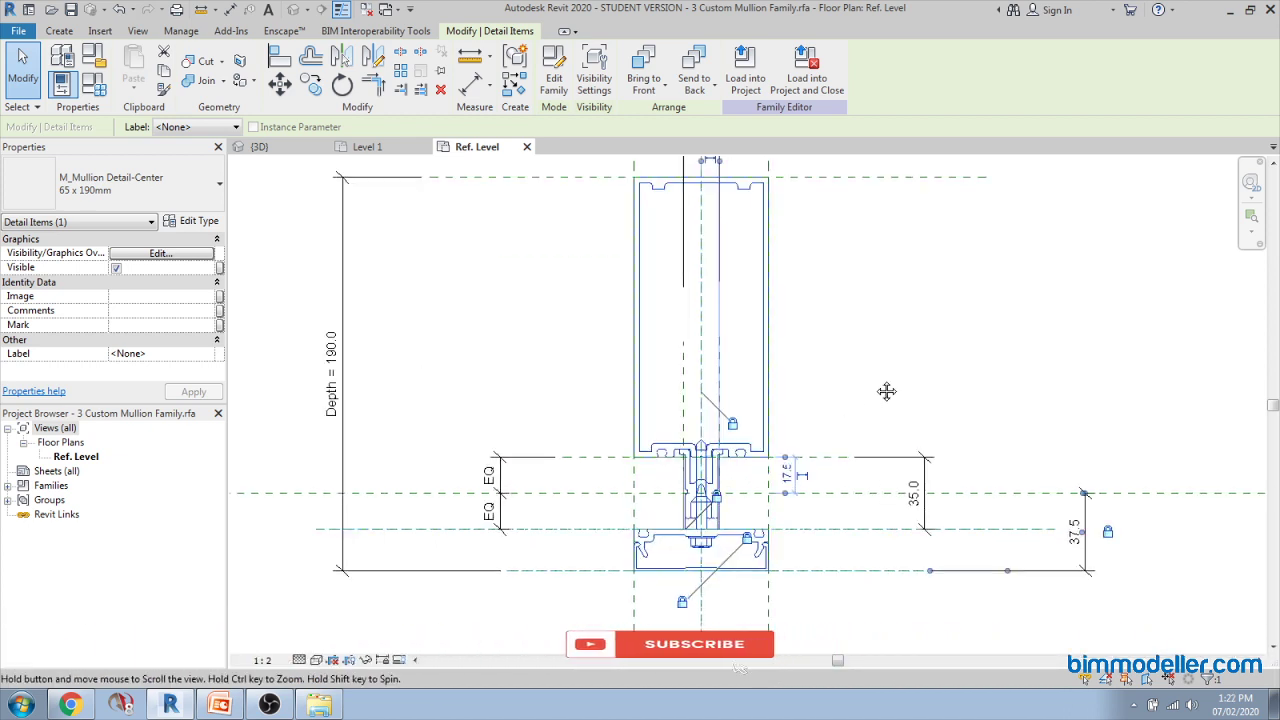
{"action": "scroll", "coordinate": [715, 498], "scroll_direction": "down", "scroll_amount": 3}
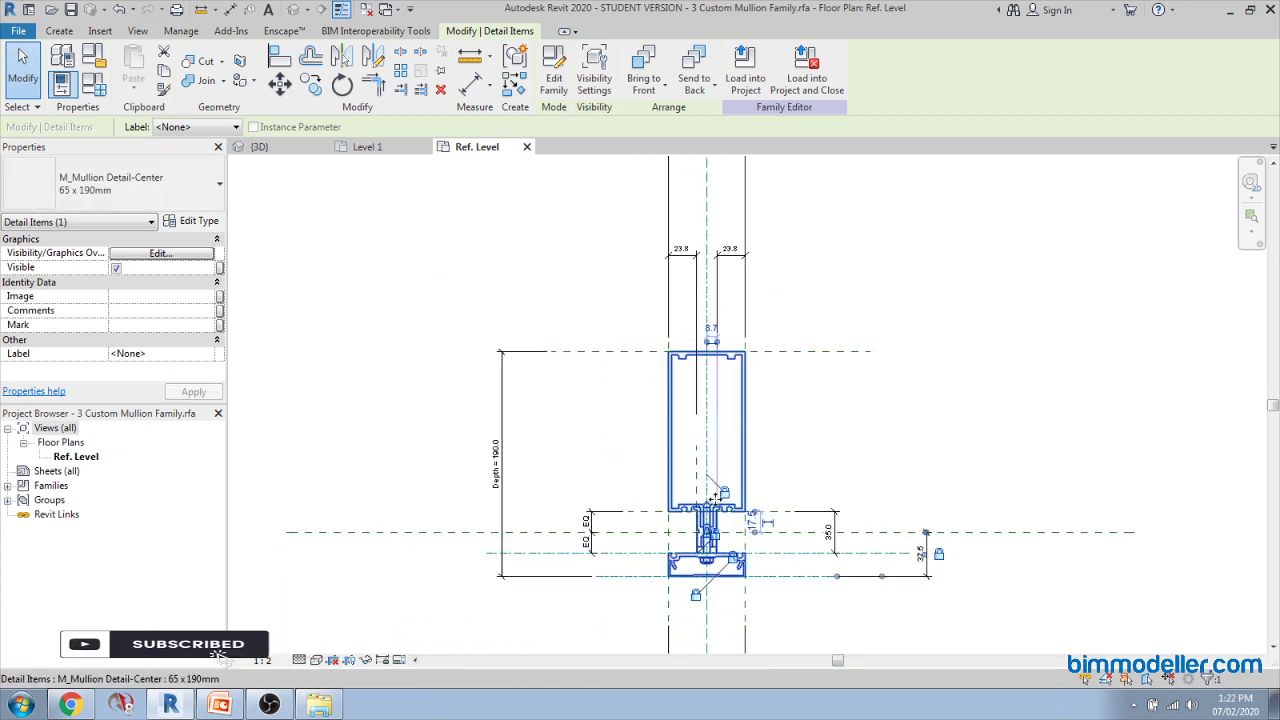
{"action": "scroll", "coordinate": [713, 497], "scroll_direction": "up", "scroll_amount": 3}
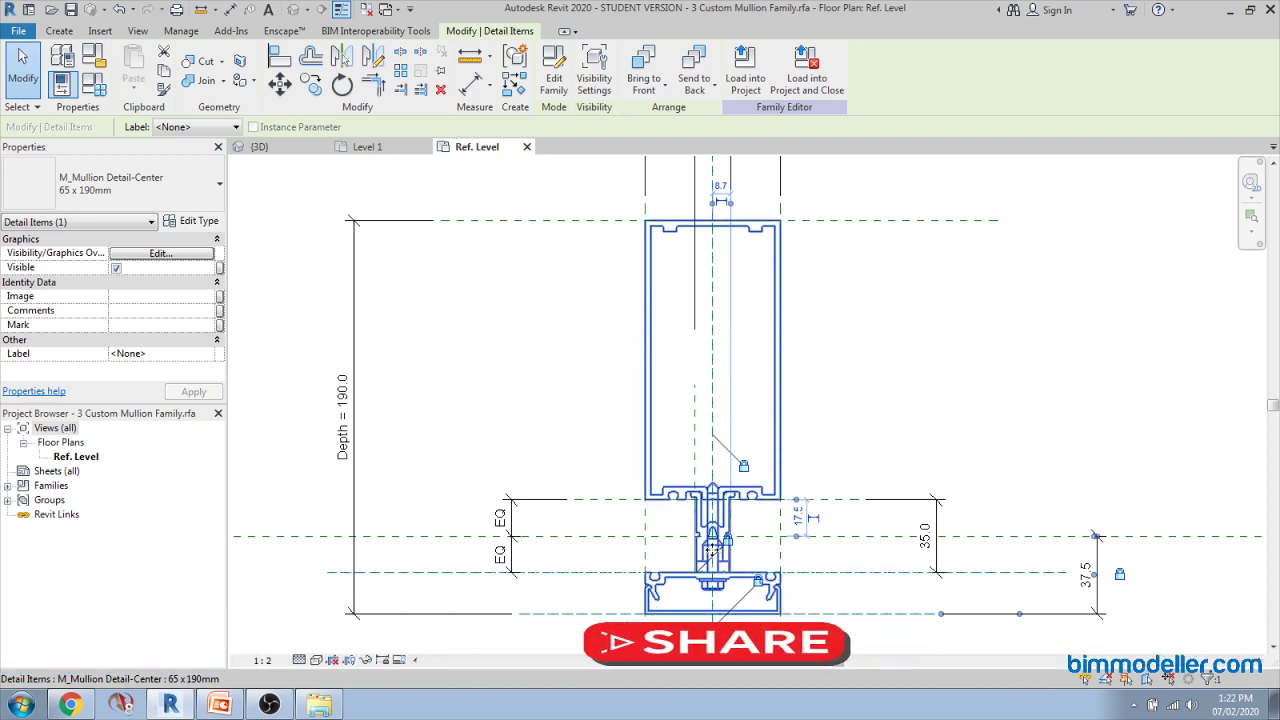
{"action": "scroll", "coordinate": [700, 500], "scroll_direction": "down", "scroll_amount": 2}
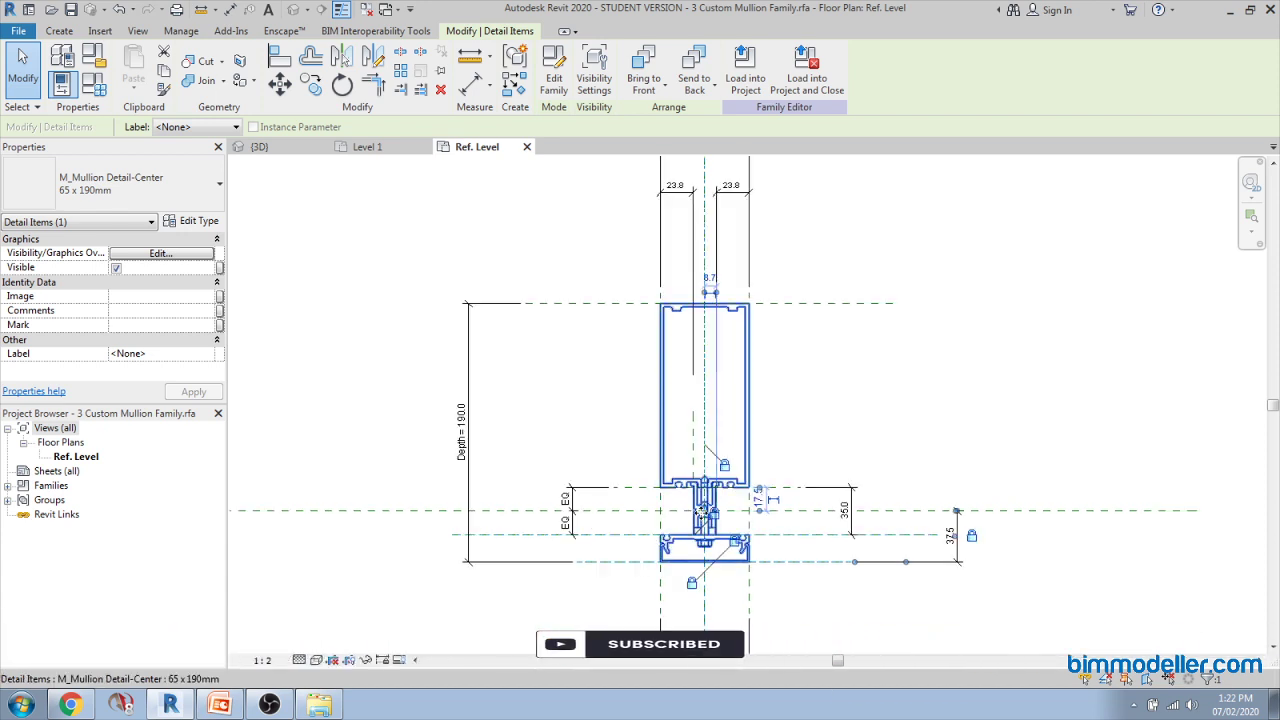
{"action": "scroll", "coordinate": [703, 530], "scroll_direction": "up", "scroll_amount": 1}
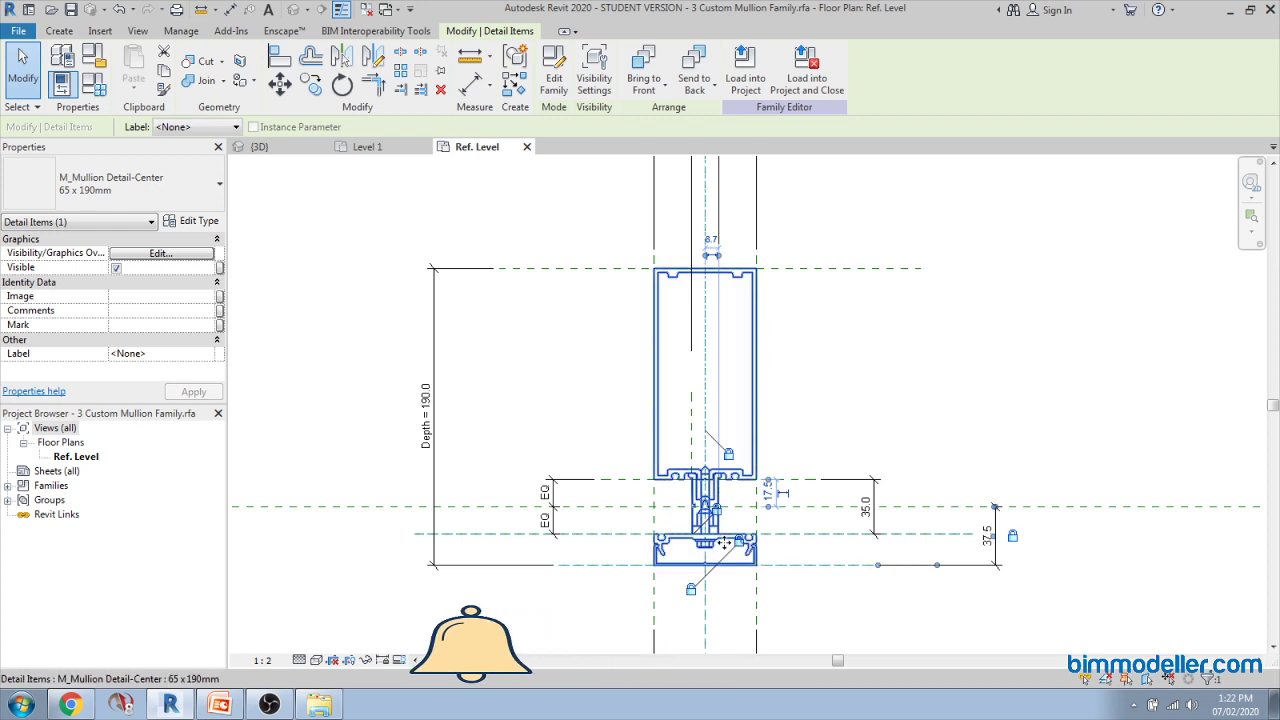
{"action": "scroll", "coordinate": [710, 456], "scroll_direction": "down", "scroll_amount": 2}
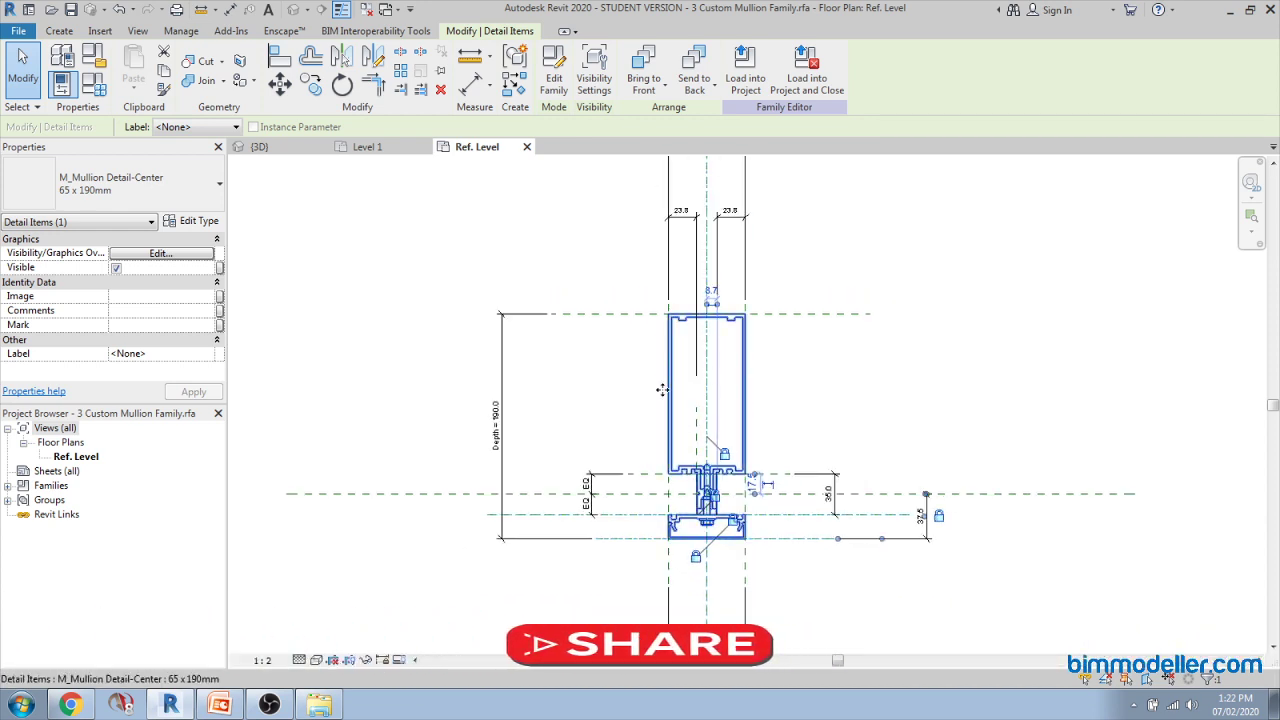
Step: Hide the mullion detail again, check the chain of profile lines, then clear the selection
{"action": "key", "text": "h"}
{"action": "key", "text": "h"}
{"action": "scroll", "coordinate": [741, 481], "scroll_direction": "up", "scroll_amount": 1}
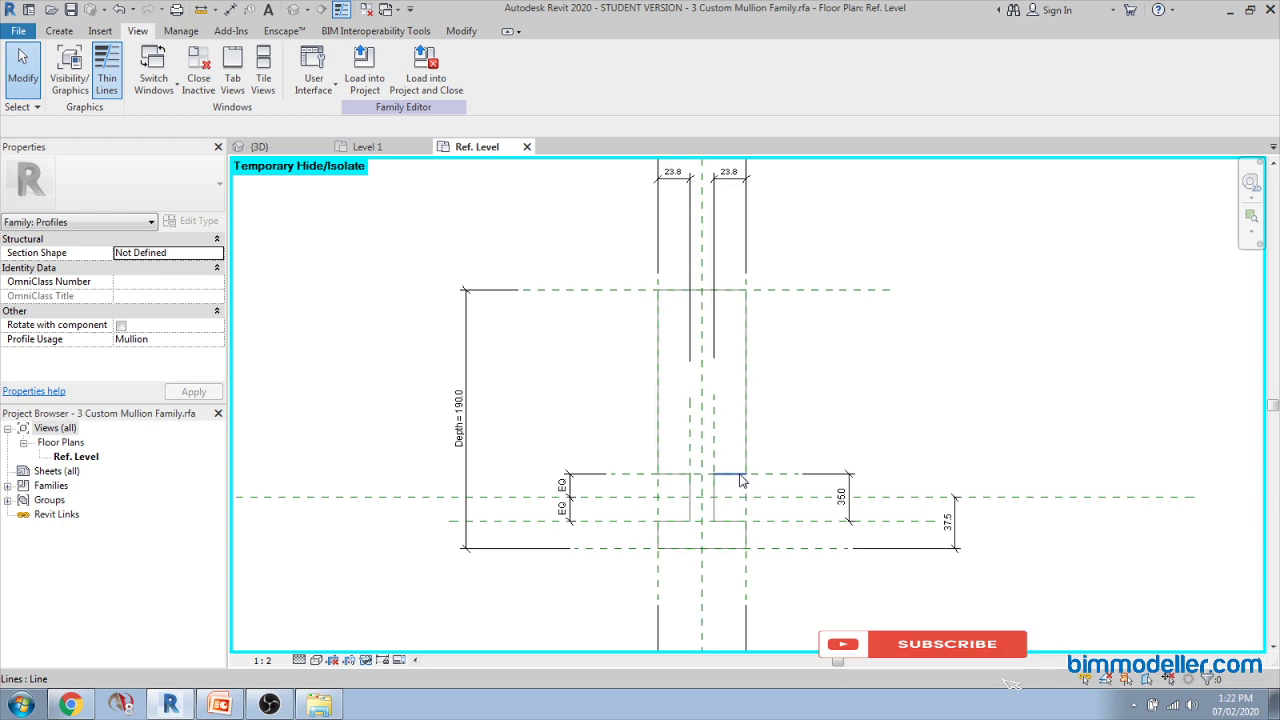
{"action": "scroll", "coordinate": [741, 481], "scroll_direction": "up", "scroll_amount": 1}
{"action": "left_click", "coordinate": [747, 457]}
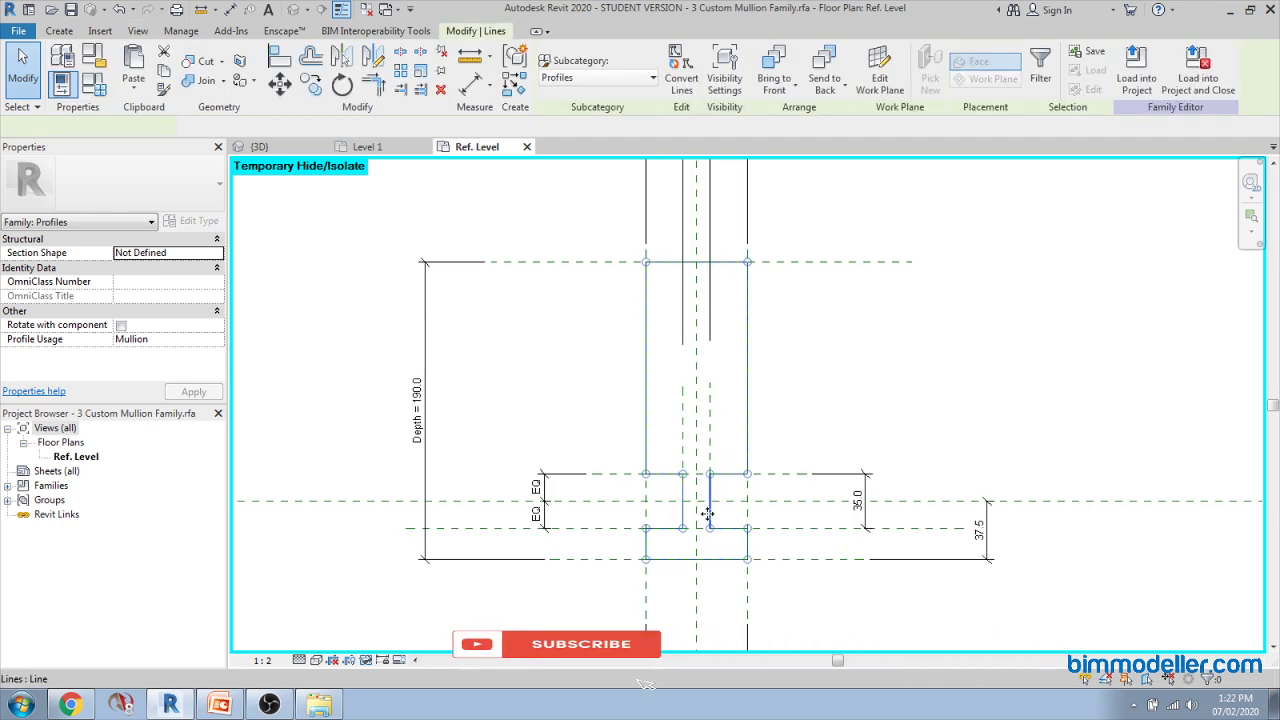
{"action": "scroll", "coordinate": [660, 512], "scroll_direction": "down", "scroll_amount": 1}
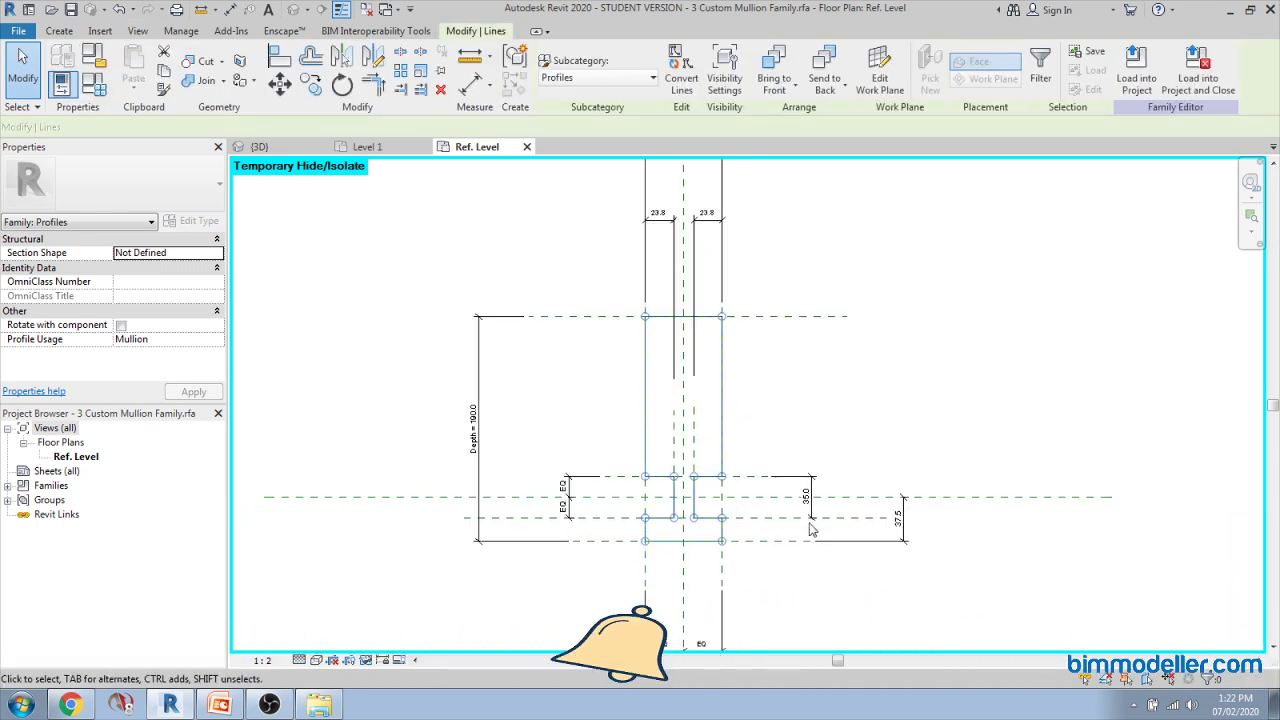
{"action": "left_click", "coordinate": [137, 30]}
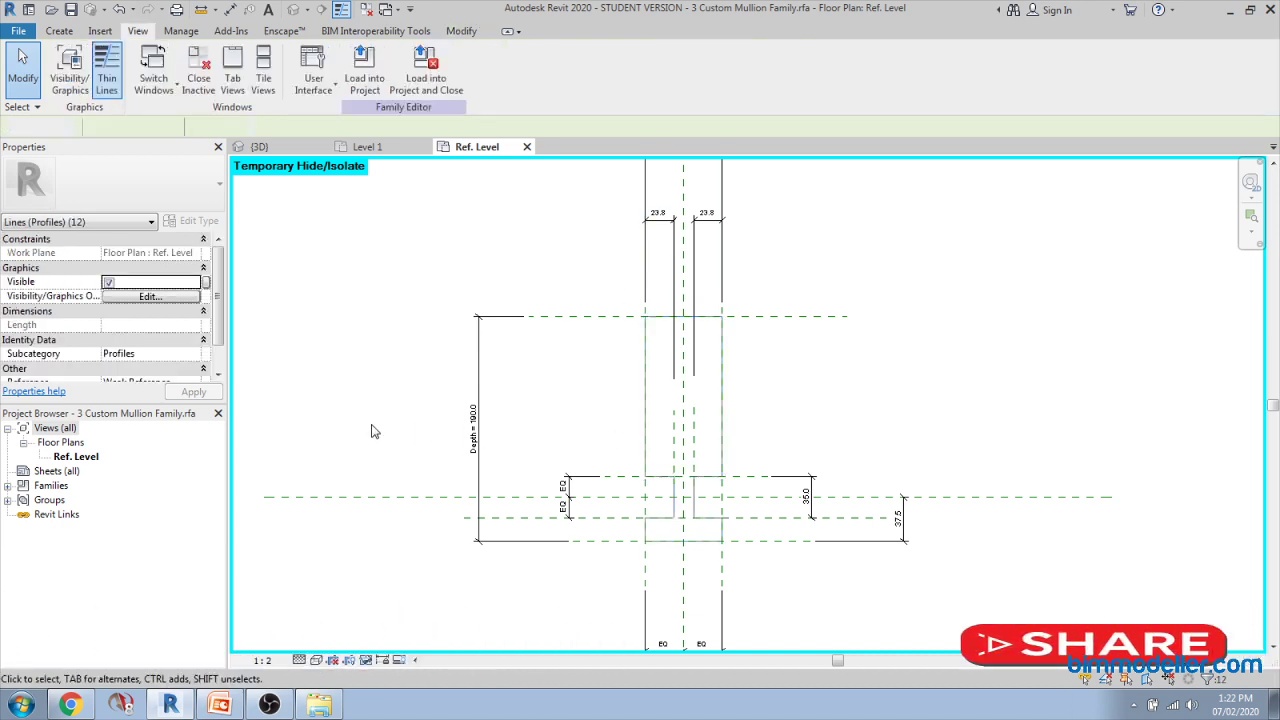
{"action": "left_click", "coordinate": [307, 402]}
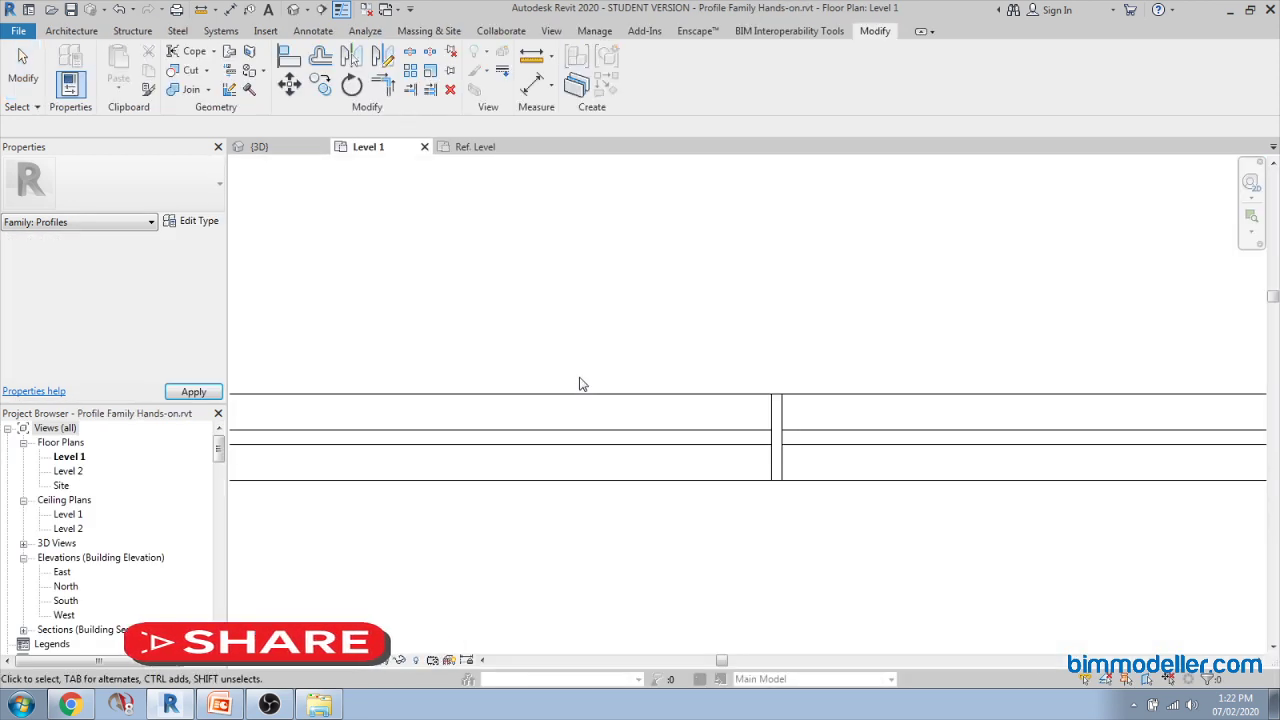
Step: Change the mullion type's Profile to 3 Custom Mullion Family : 65 x 150mm
{"action": "scroll", "coordinate": [805, 420], "scroll_direction": "down", "scroll_amount": 2}
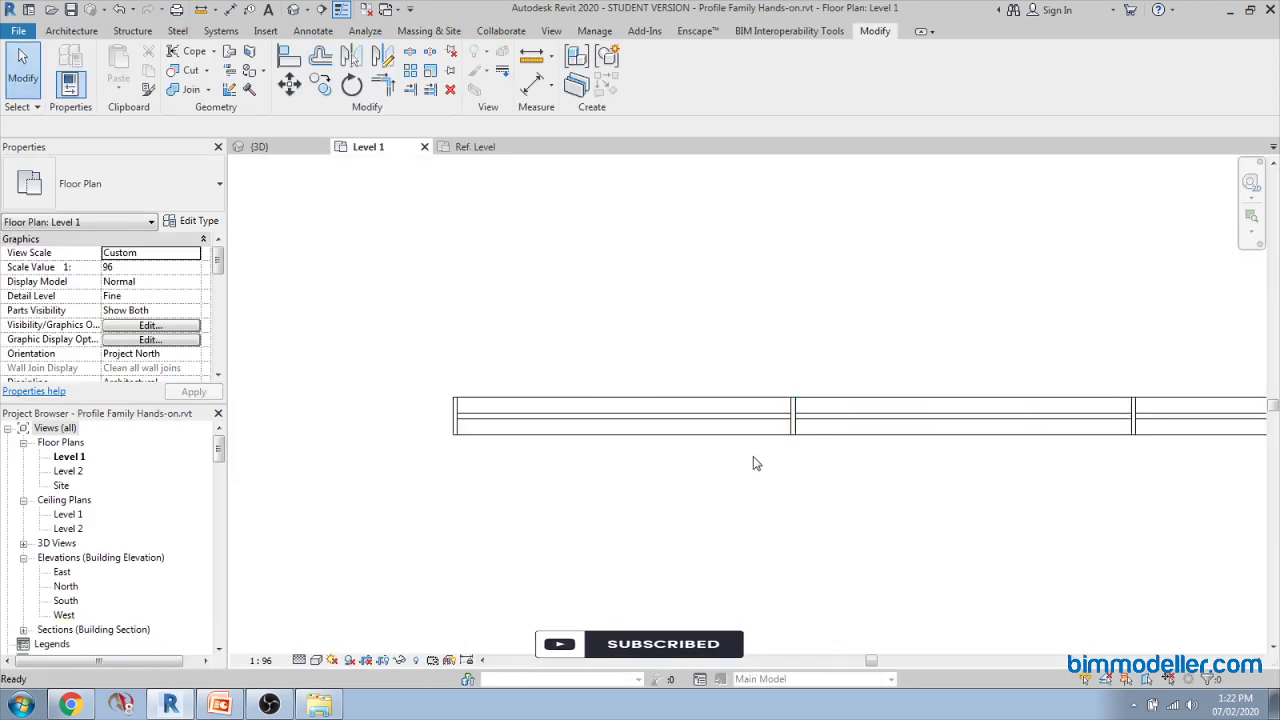
{"action": "left_click", "coordinate": [715, 438]}
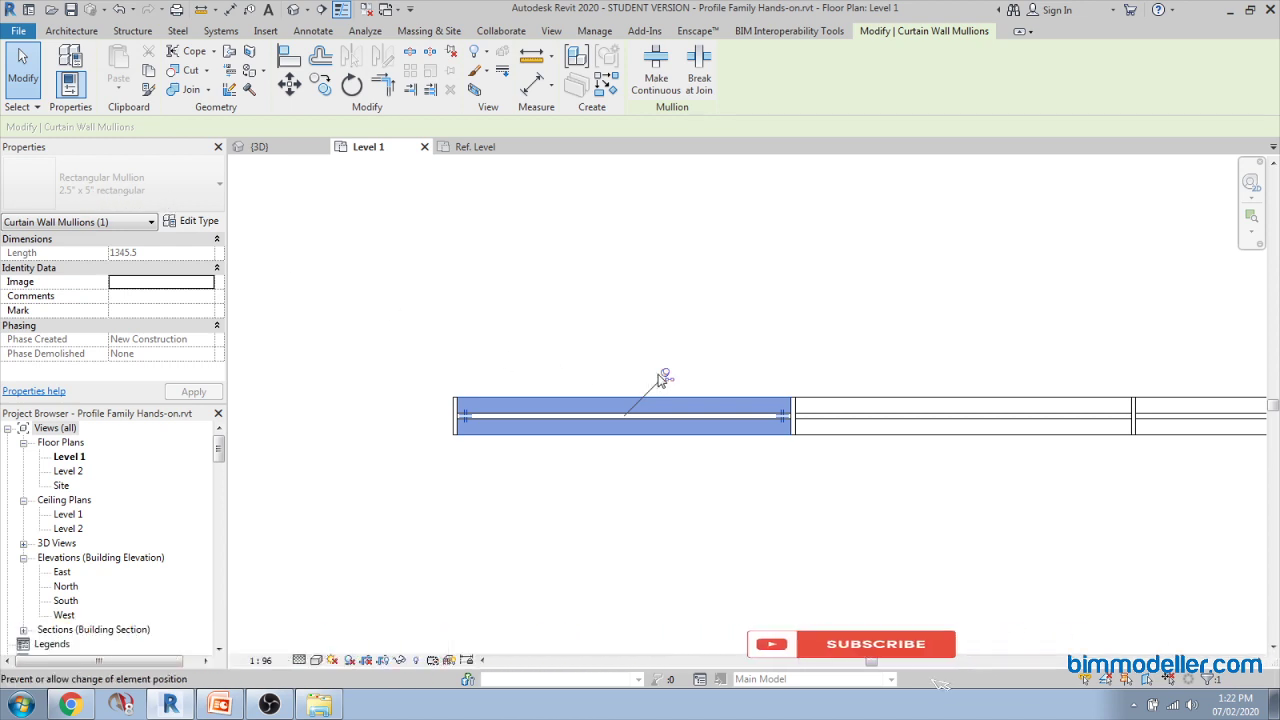
{"action": "left_click", "coordinate": [180, 221]}
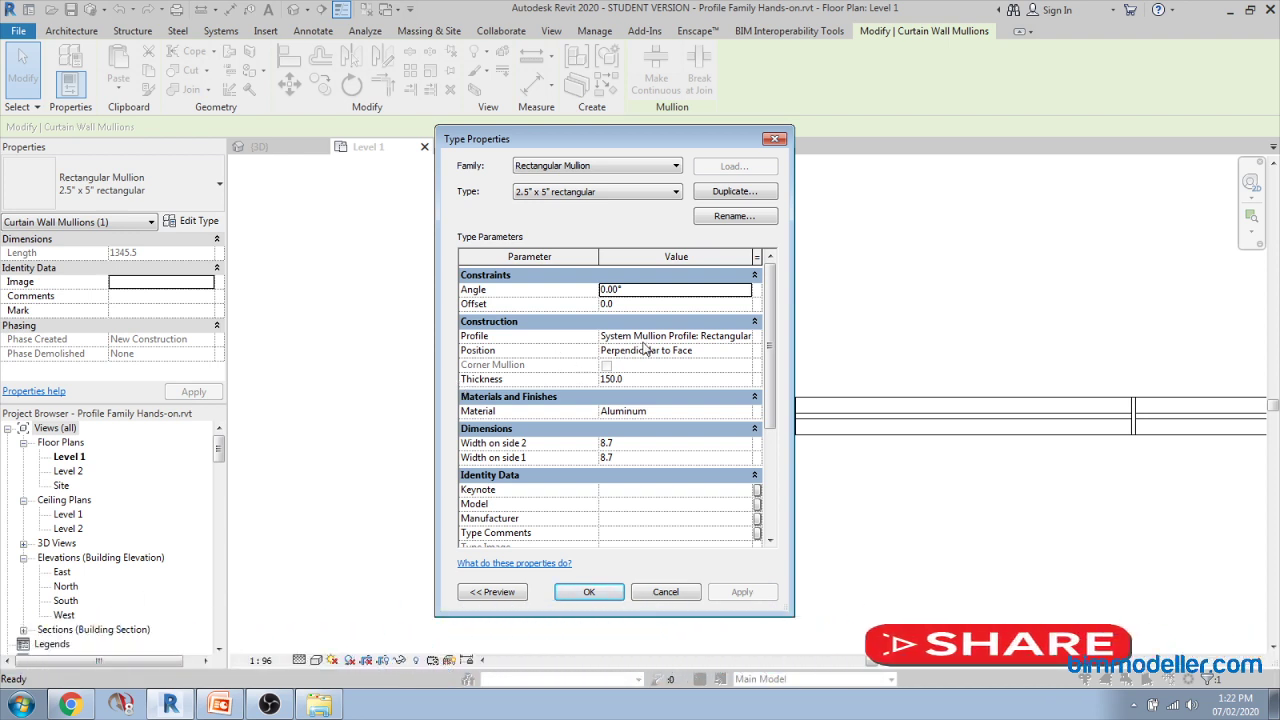
{"action": "left_click", "coordinate": [745, 337]}
{"action": "left_click", "coordinate": [746, 338]}
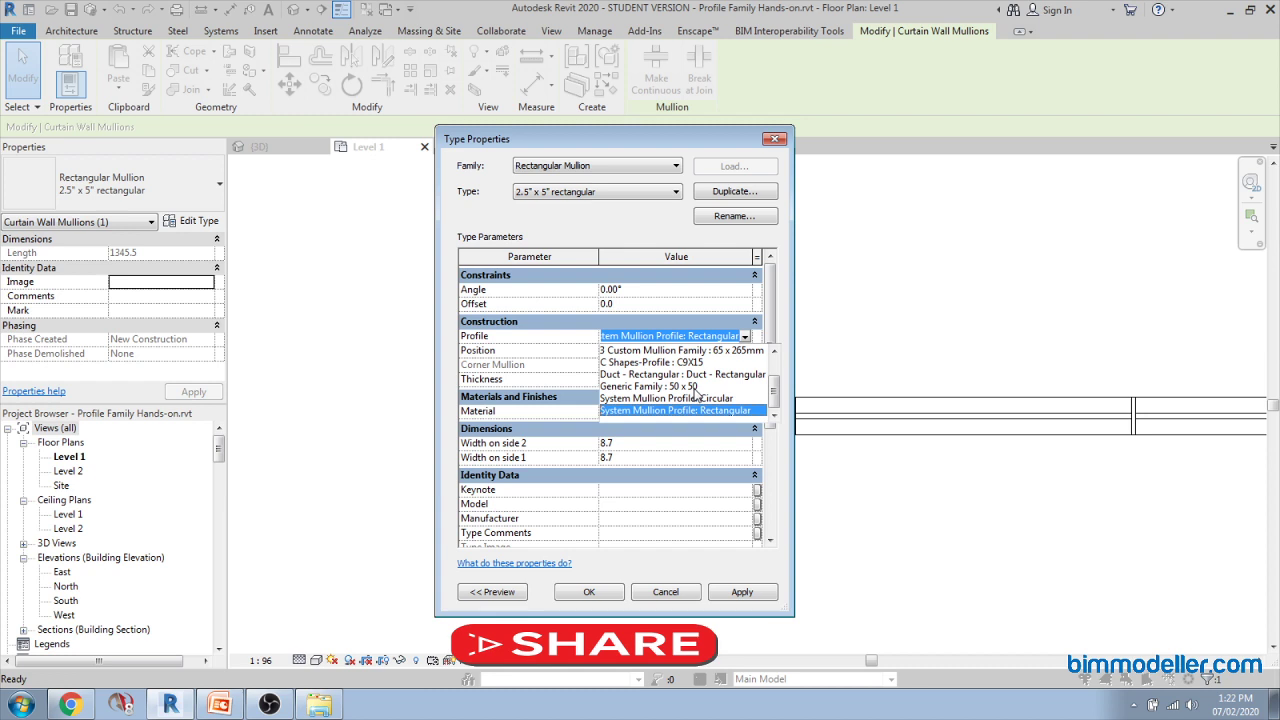
{"action": "scroll", "coordinate": [680, 398], "scroll_direction": "up", "scroll_amount": 1}
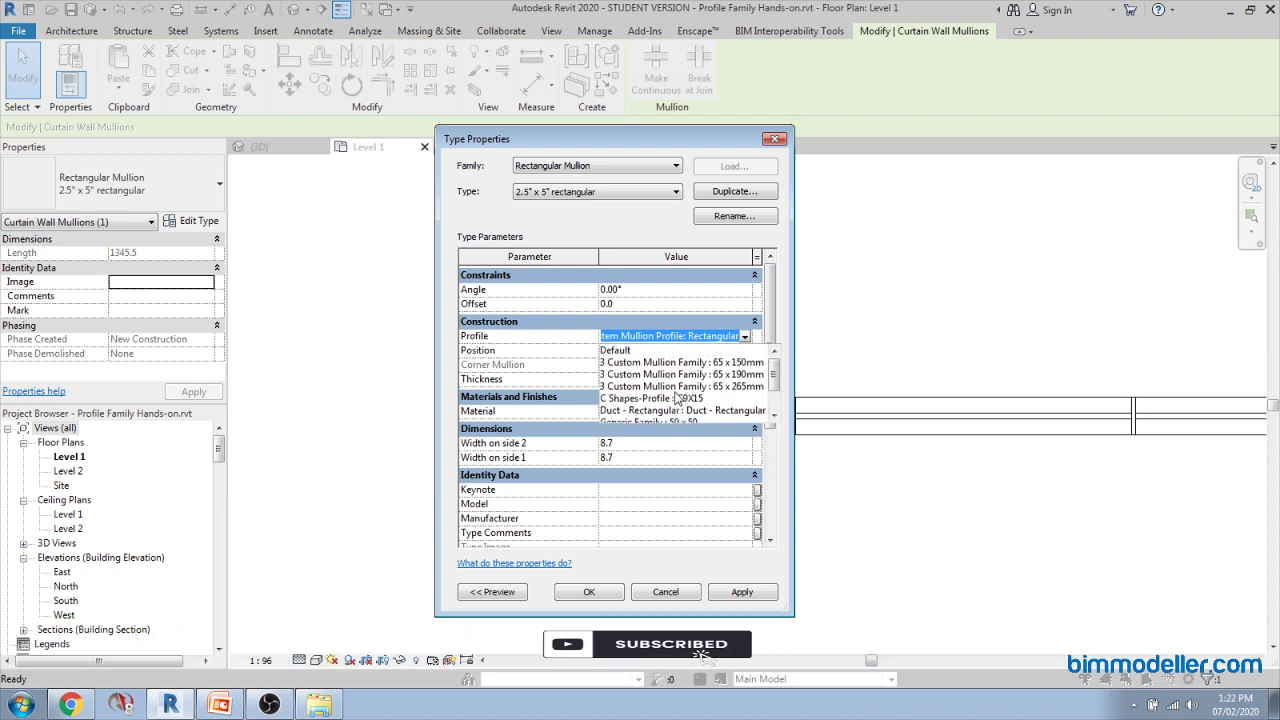
{"action": "left_click", "coordinate": [667, 363]}
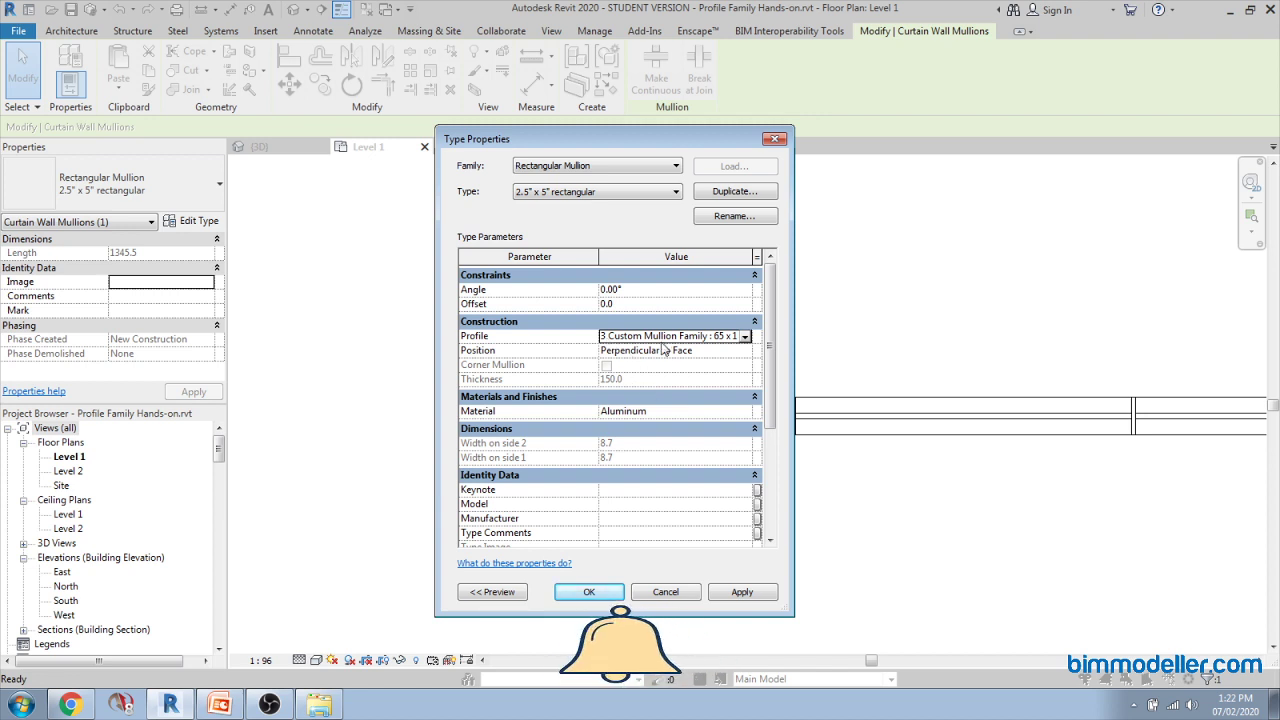
{"action": "left_click", "coordinate": [589, 592]}
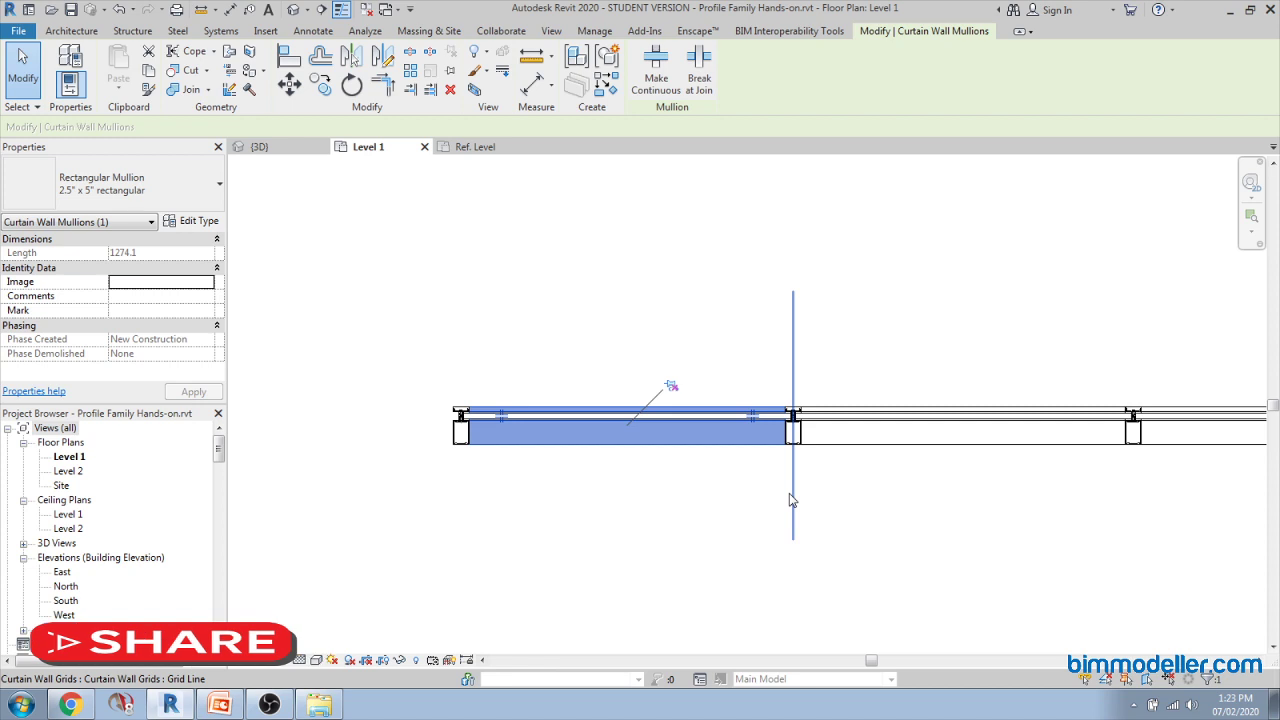
Step: Inspect the horizontal mullion's type properties and close them without changes
{"action": "scroll", "coordinate": [790, 500], "scroll_direction": "up", "scroll_amount": 4}
{"action": "left_click", "coordinate": [840, 484]}
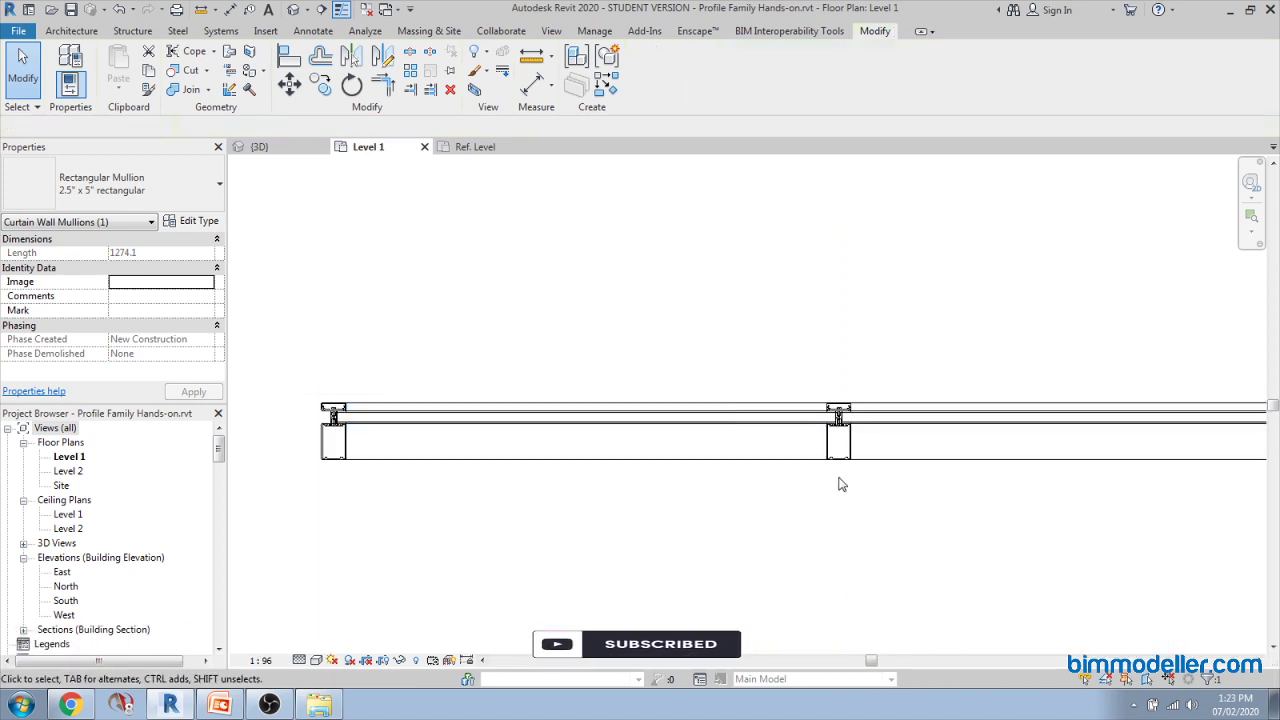
{"action": "scroll", "coordinate": [840, 484], "scroll_direction": "up", "scroll_amount": 3}
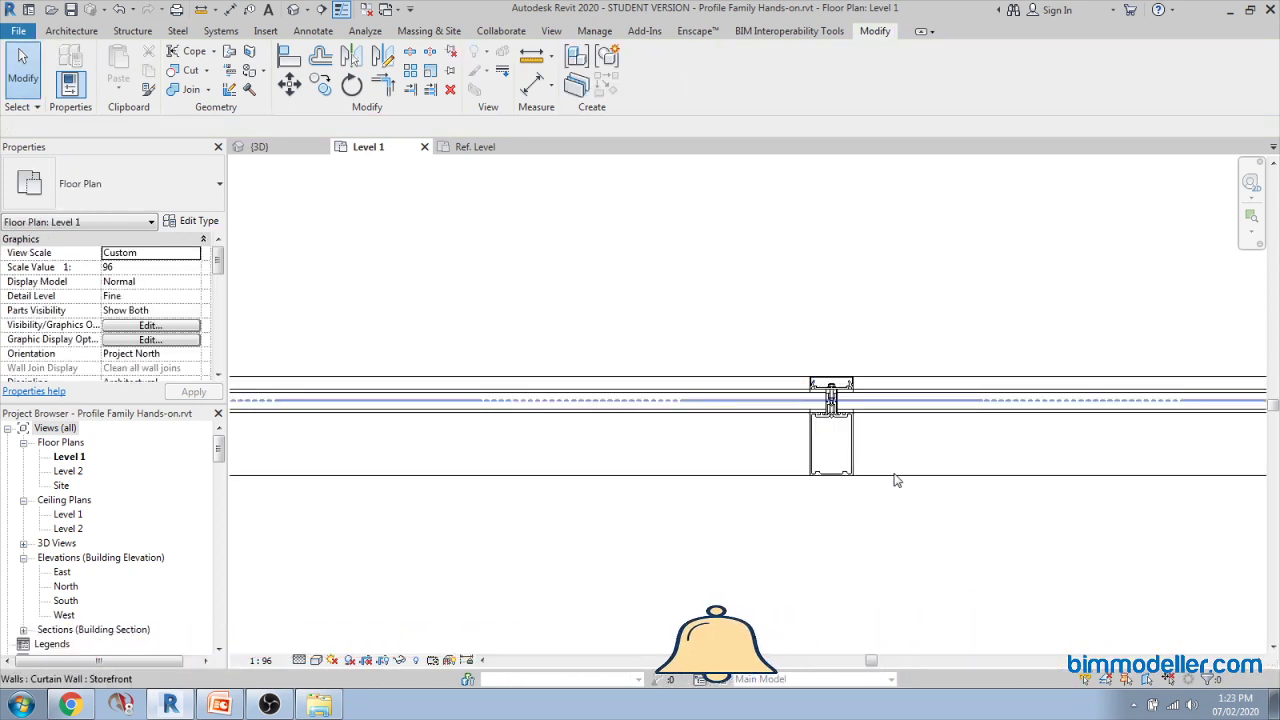
{"action": "left_click", "coordinate": [904, 472]}
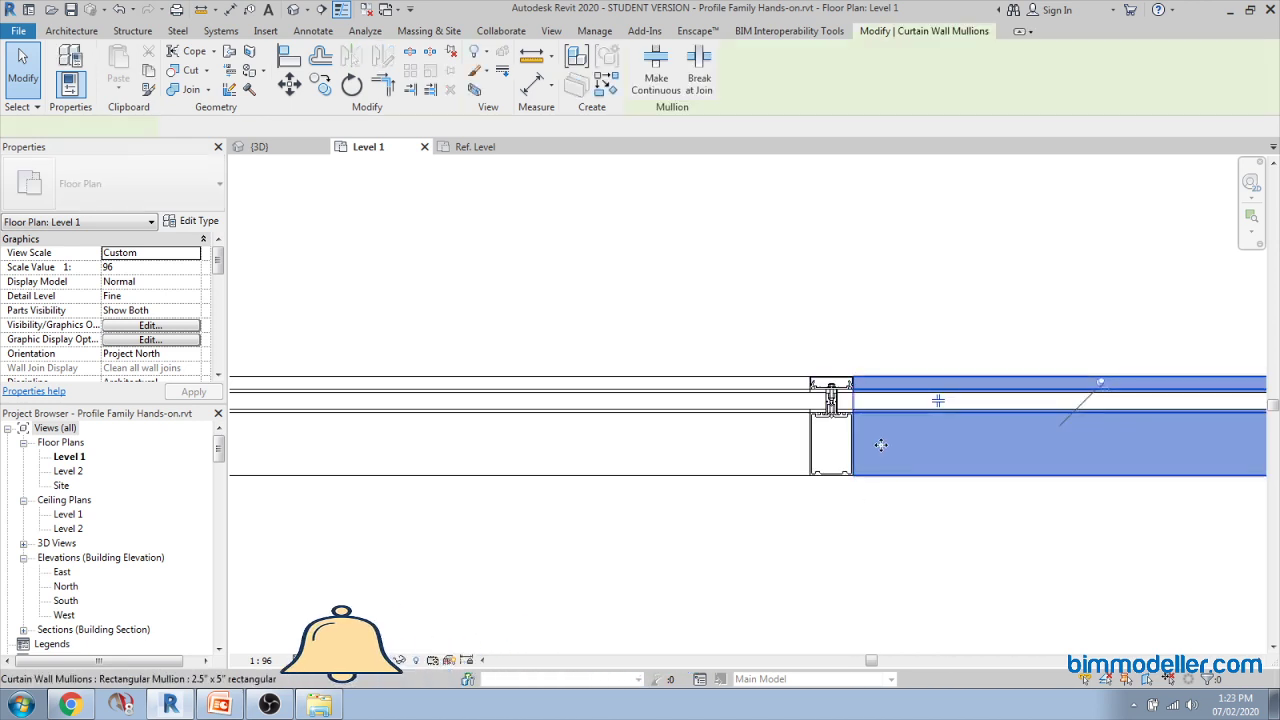
{"action": "scroll", "coordinate": [868, 446], "scroll_direction": "up", "scroll_amount": 2}
{"action": "left_click", "coordinate": [866, 512]}
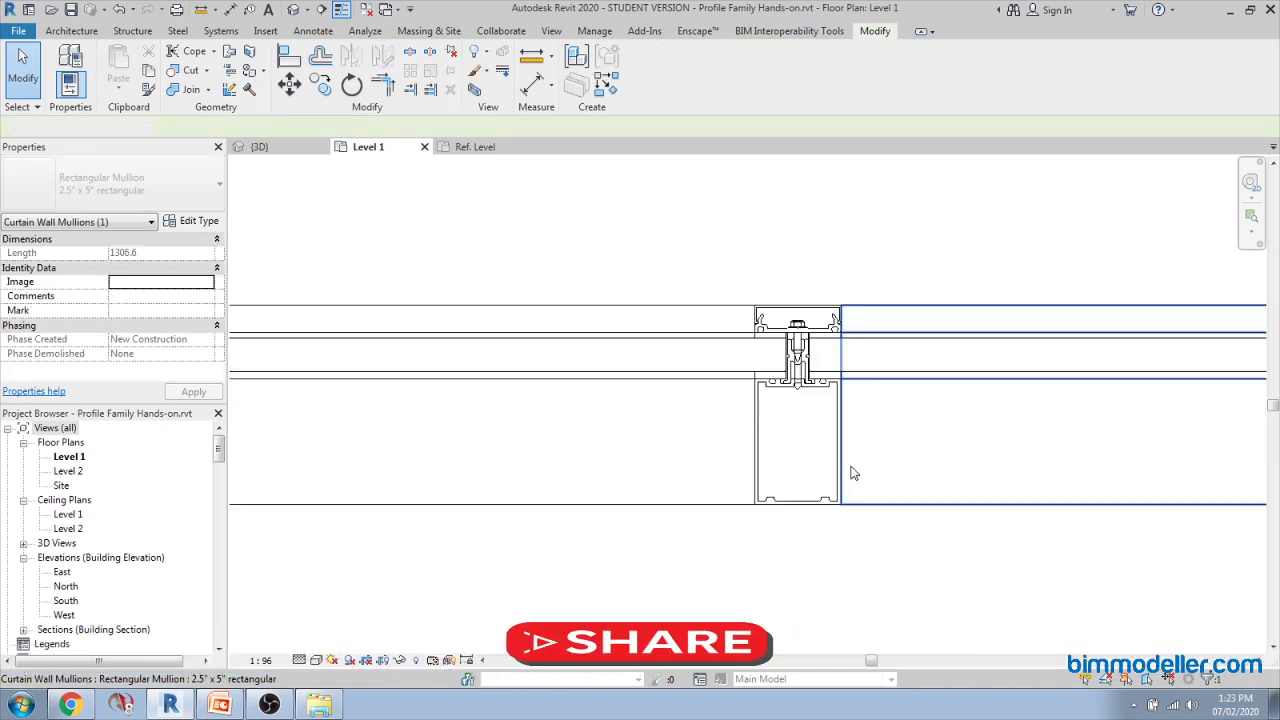
{"action": "left_click", "coordinate": [873, 505]}
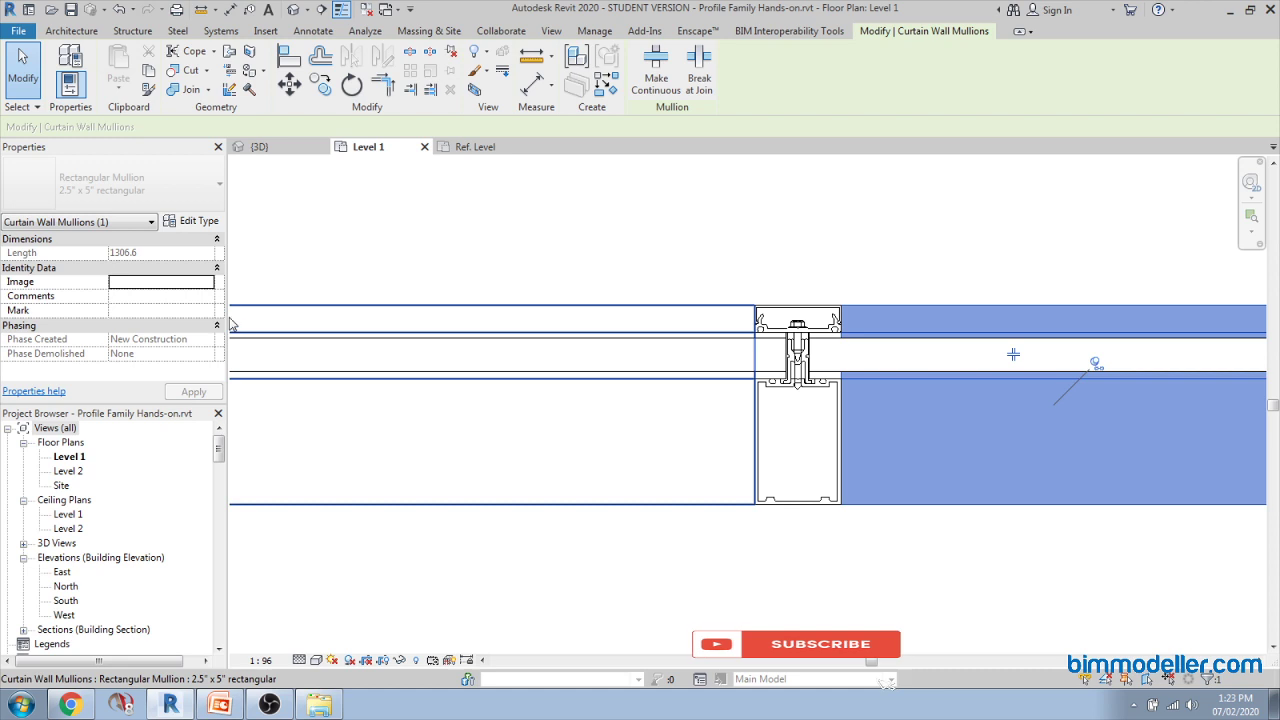
{"action": "left_click", "coordinate": [186, 222]}
{"action": "left_click", "coordinate": [700, 602]}
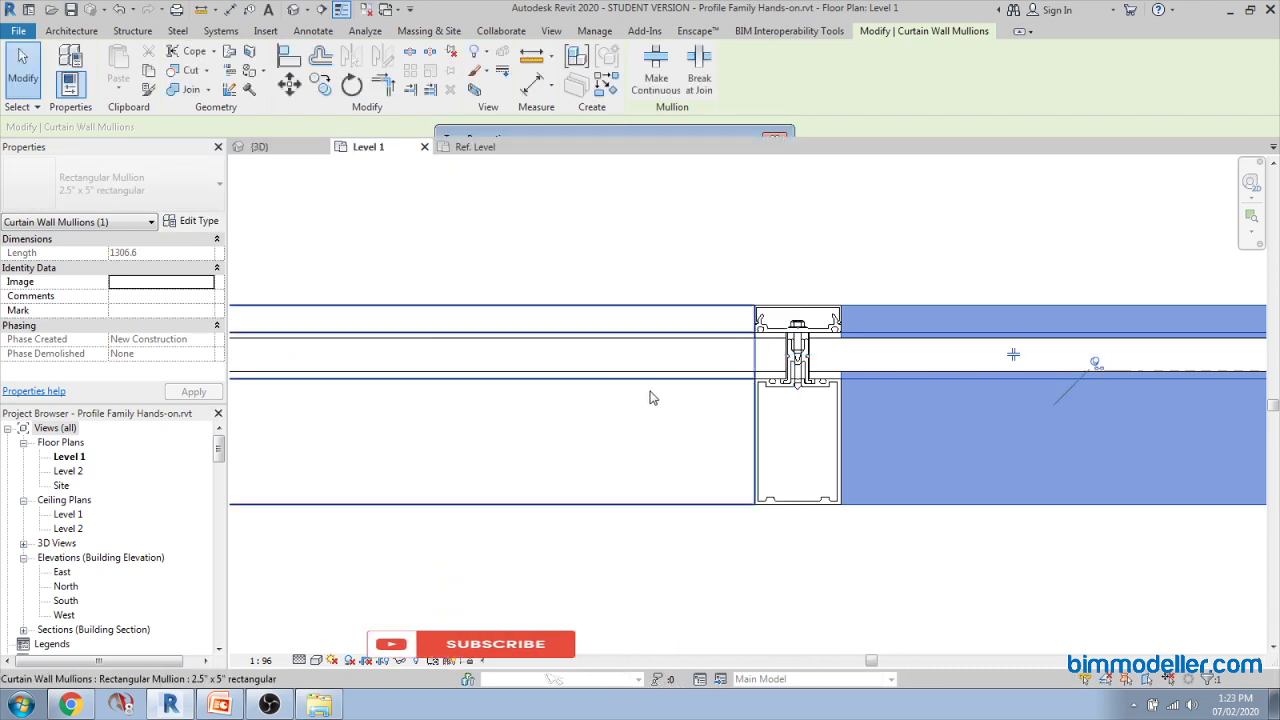
{"action": "key", "text": "Escape"}
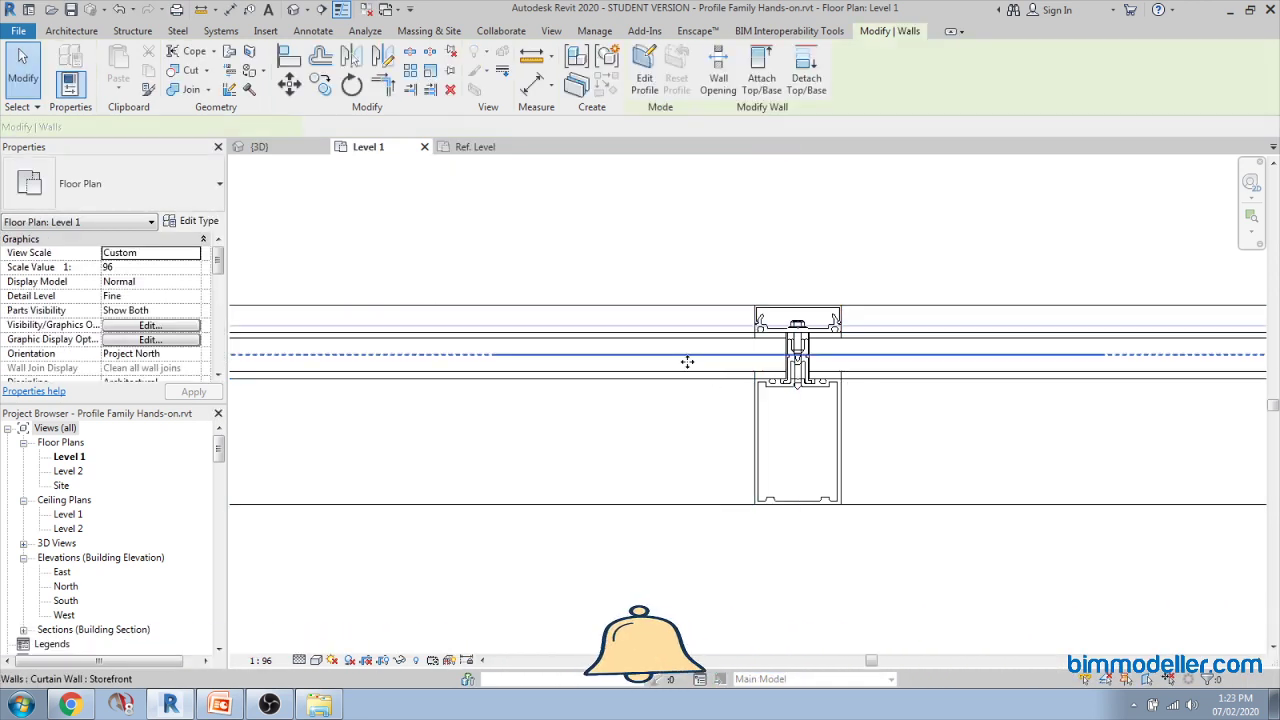
Step: Select the storefront curtain wall and switch to the {3D} view
{"action": "scroll", "coordinate": [842, 400], "scroll_direction": "up", "scroll_amount": 3}
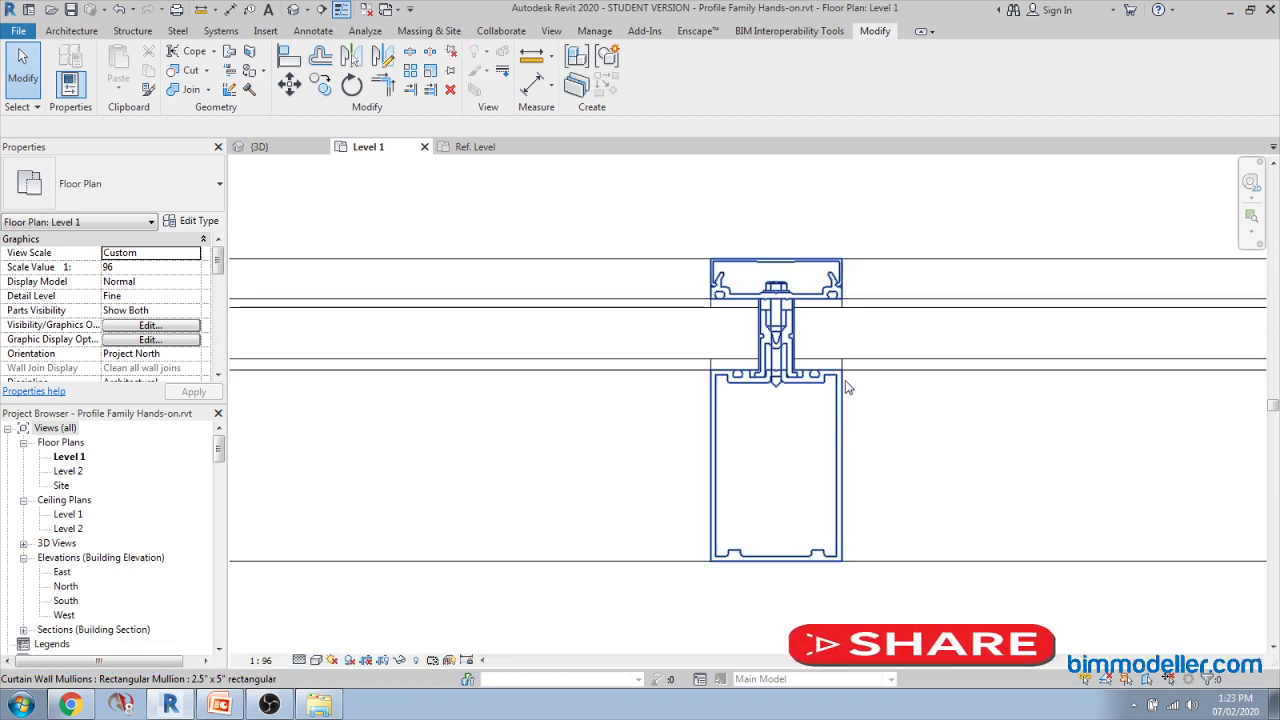
{"action": "scroll", "coordinate": [826, 342], "scroll_direction": "up", "scroll_amount": 1}
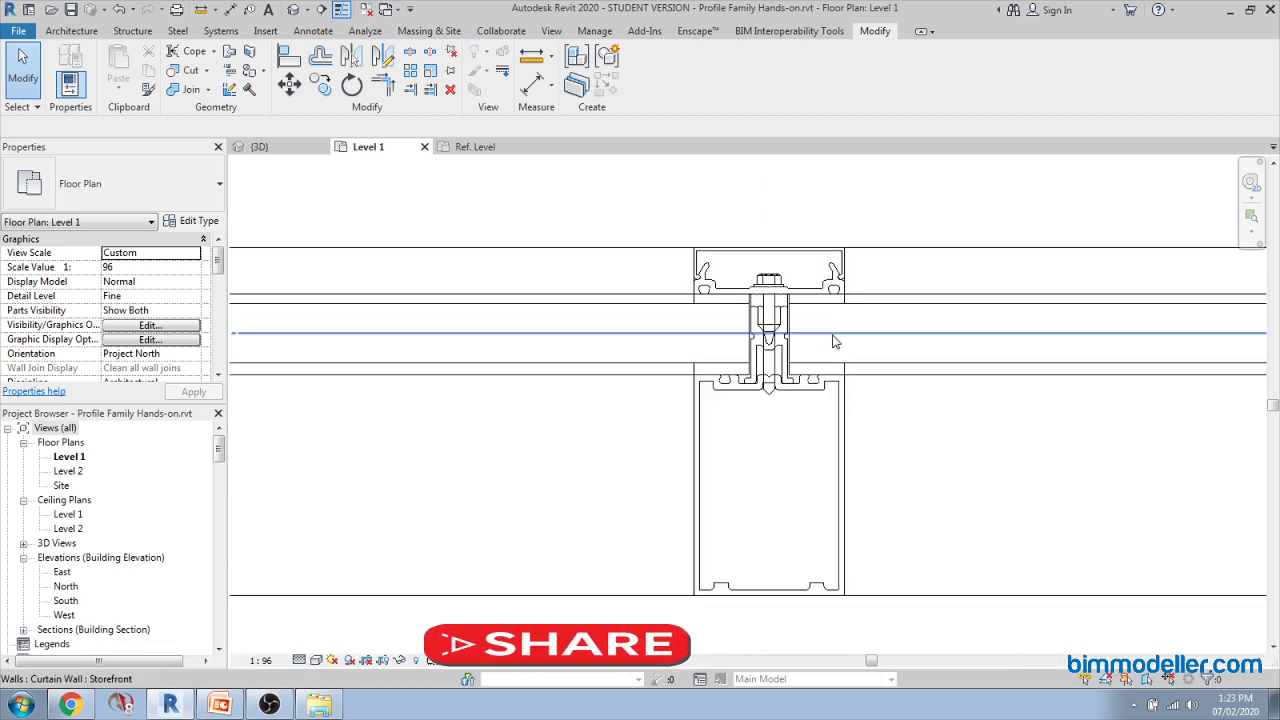
{"action": "left_click", "coordinate": [855, 318]}
{"action": "key", "text": "Escape"}
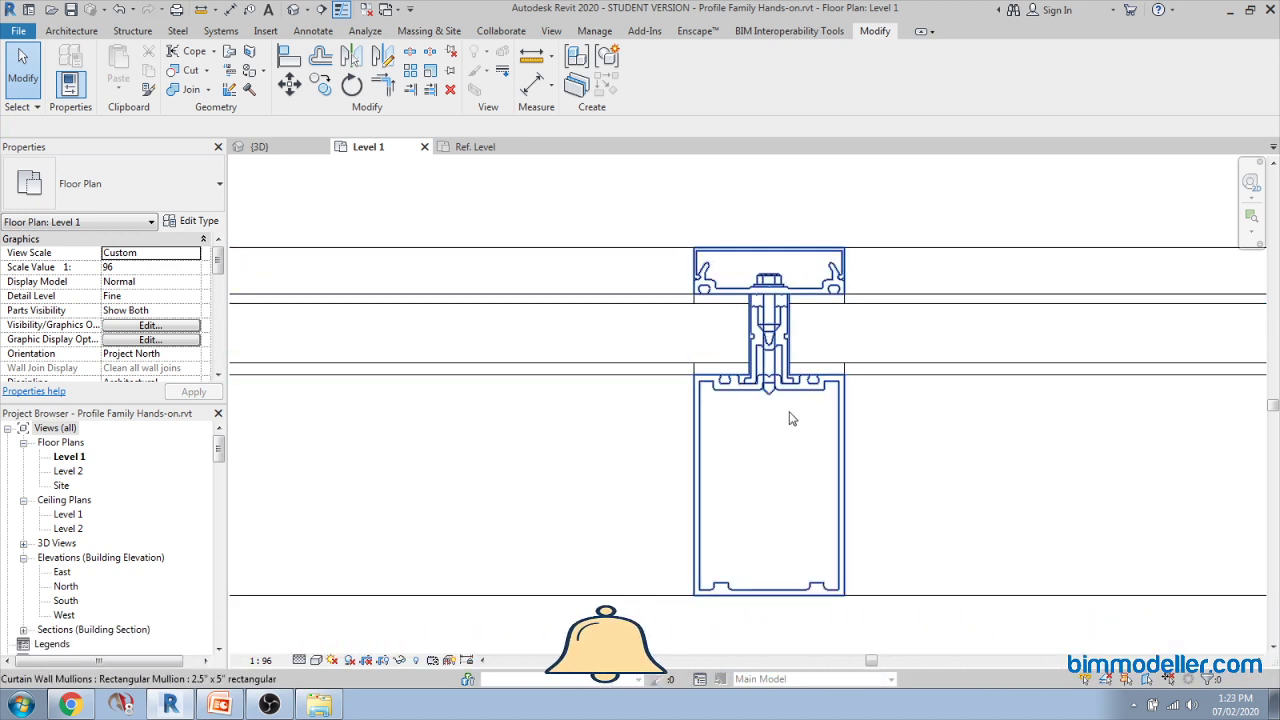
{"action": "scroll", "coordinate": [769, 488], "scroll_direction": "down", "scroll_amount": 4}
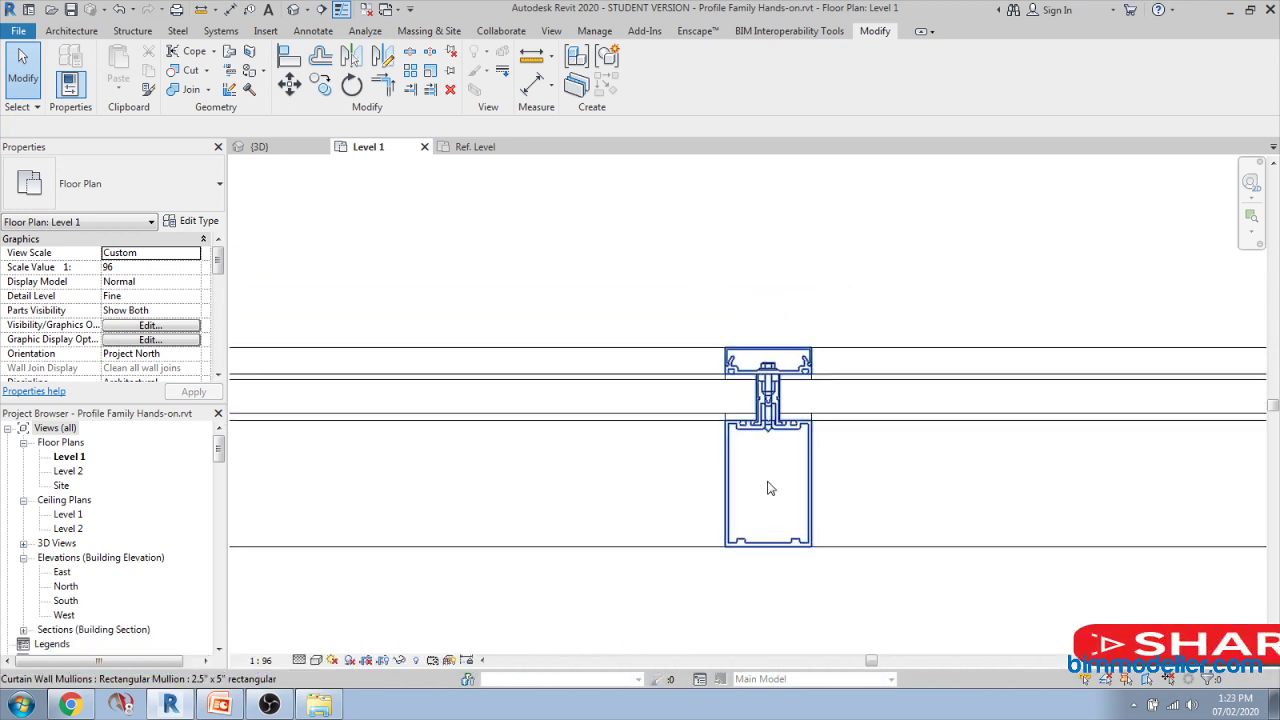
{"action": "left_click", "coordinate": [672, 425]}
{"action": "key", "text": "ctrl+Tab"}
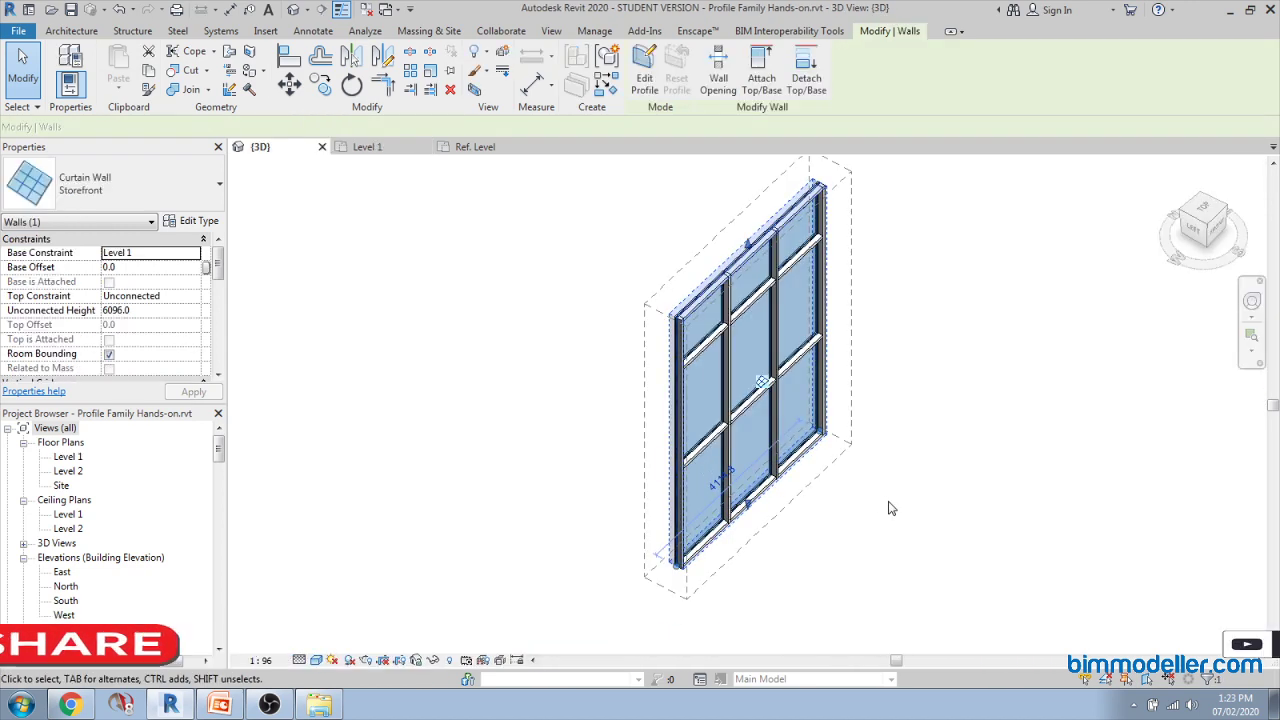
Step: Zoom and orbit around the curtain wall mullions in 3D to inspect the custom profile
{"action": "left_click", "coordinate": [891, 508]}
{"action": "scroll", "coordinate": [718, 440], "scroll_direction": "up", "scroll_amount": 8}
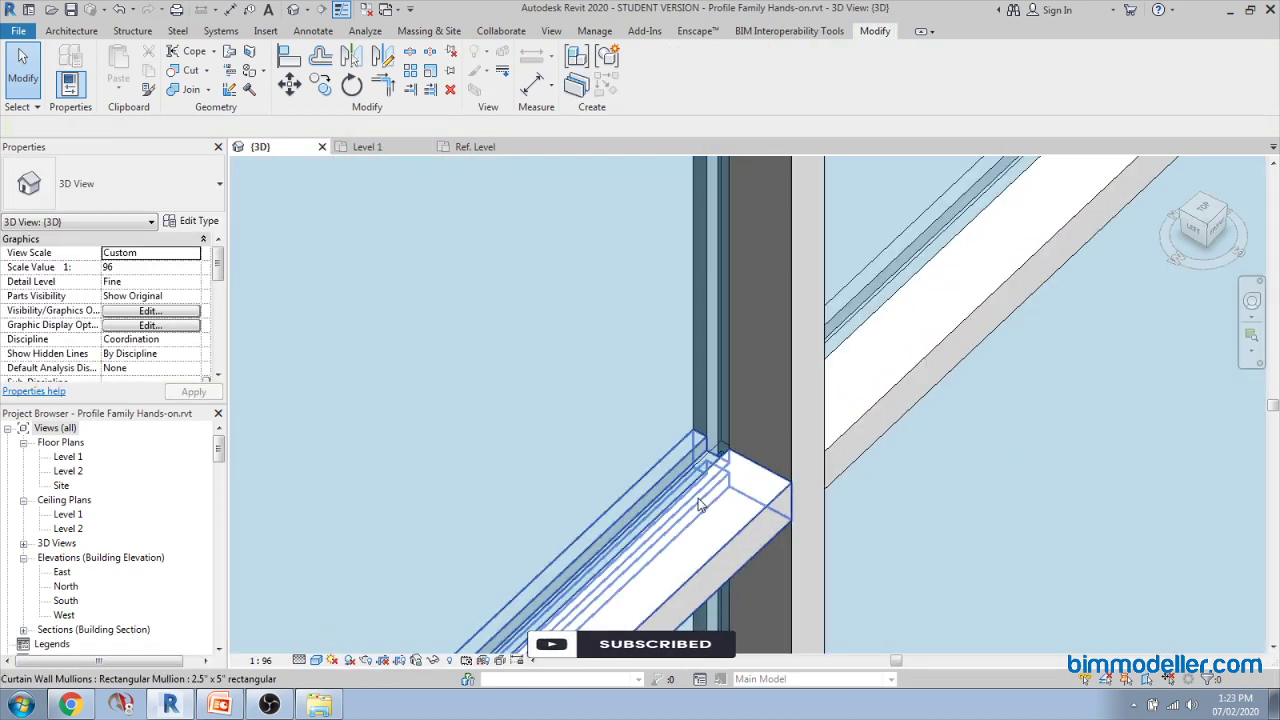
{"action": "scroll", "coordinate": [700, 505], "scroll_direction": "down", "scroll_amount": 5}
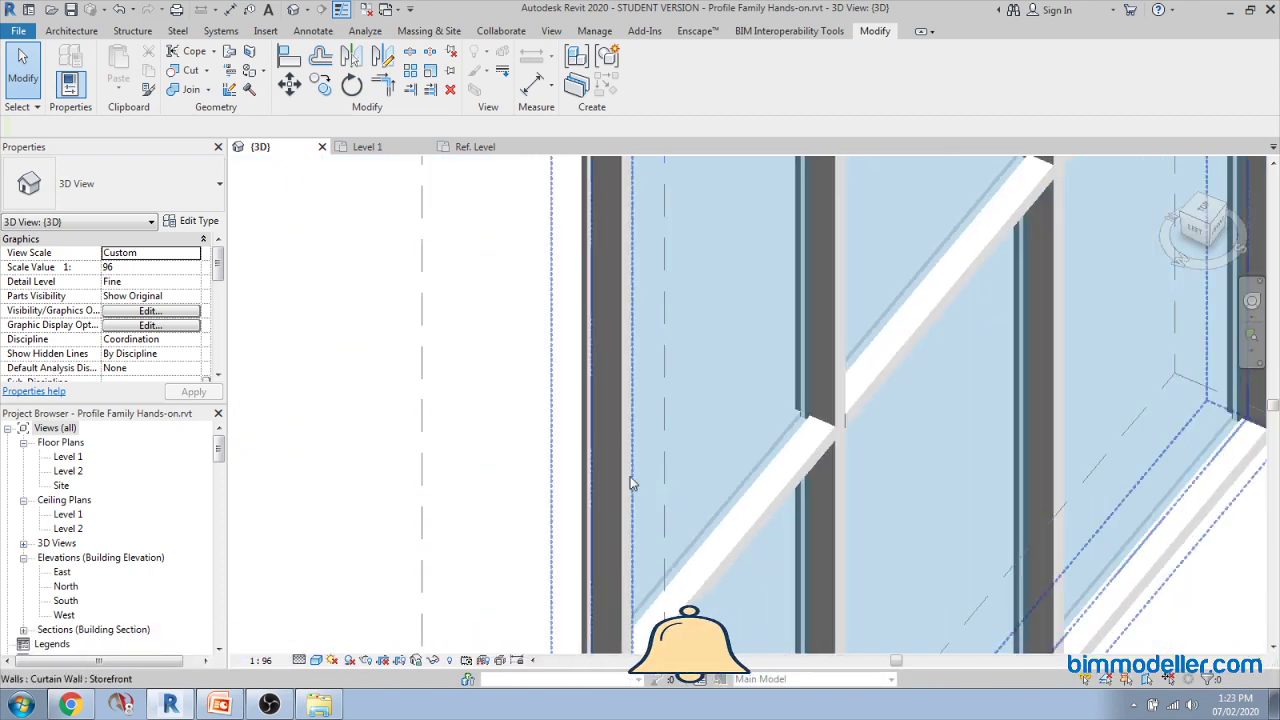
{"action": "scroll", "coordinate": [615, 459], "scroll_direction": "down", "scroll_amount": 1}
{"action": "left_click", "coordinate": [615, 459]}
{"action": "scroll", "coordinate": [660, 478], "scroll_direction": "down", "scroll_amount": 4}
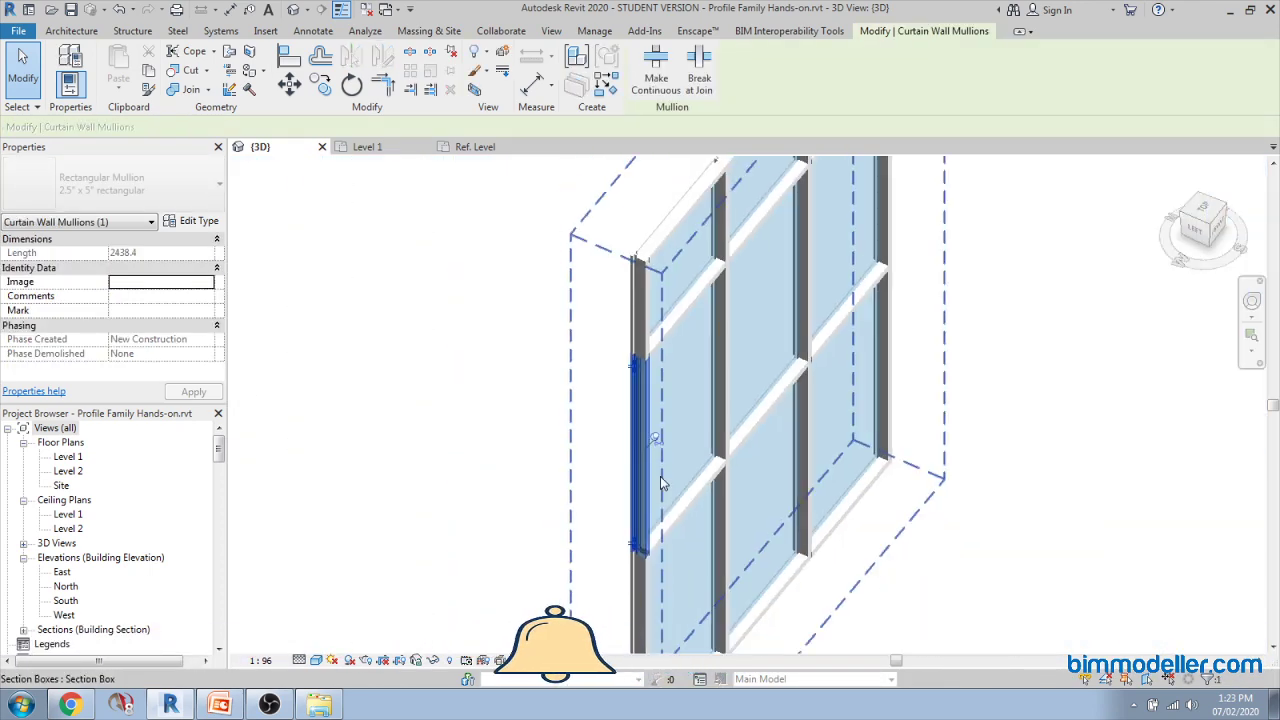
{"action": "scroll", "coordinate": [630, 370], "scroll_direction": "up", "scroll_amount": 5}
{"action": "left_click", "coordinate": [643, 357]}
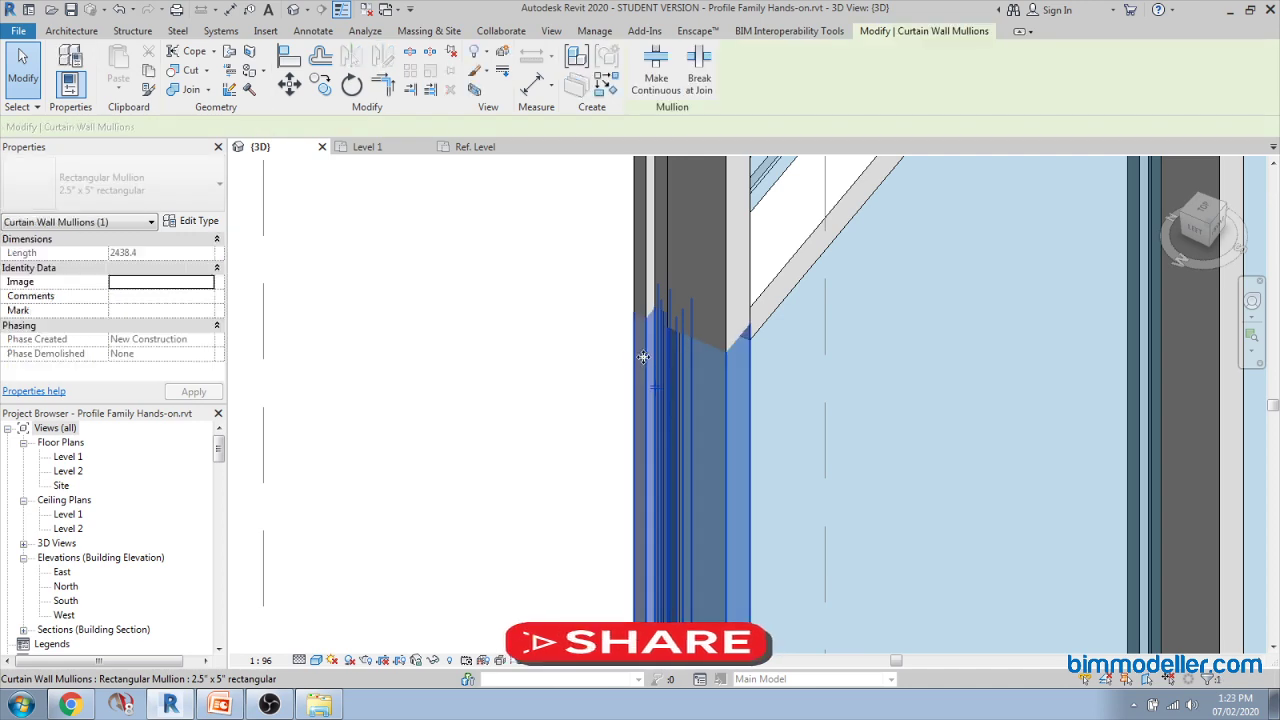
{"action": "middle_click_drag", "start_coordinate": [643, 357], "coordinate": [611, 400], "text": "shift"}
{"action": "scroll", "coordinate": [609, 368], "scroll_direction": "down", "scroll_amount": 4}
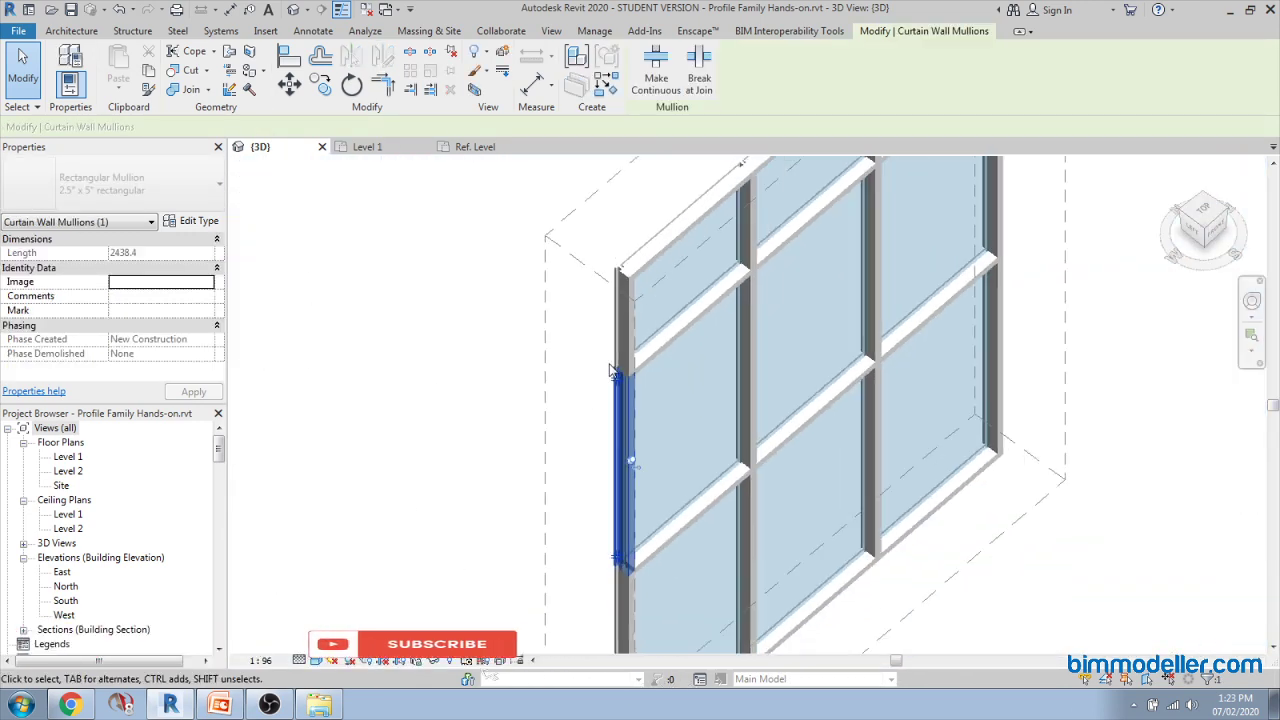
{"action": "key", "text": "Escape"}
{"action": "scroll", "coordinate": [667, 383], "scroll_direction": "down", "scroll_amount": 3}
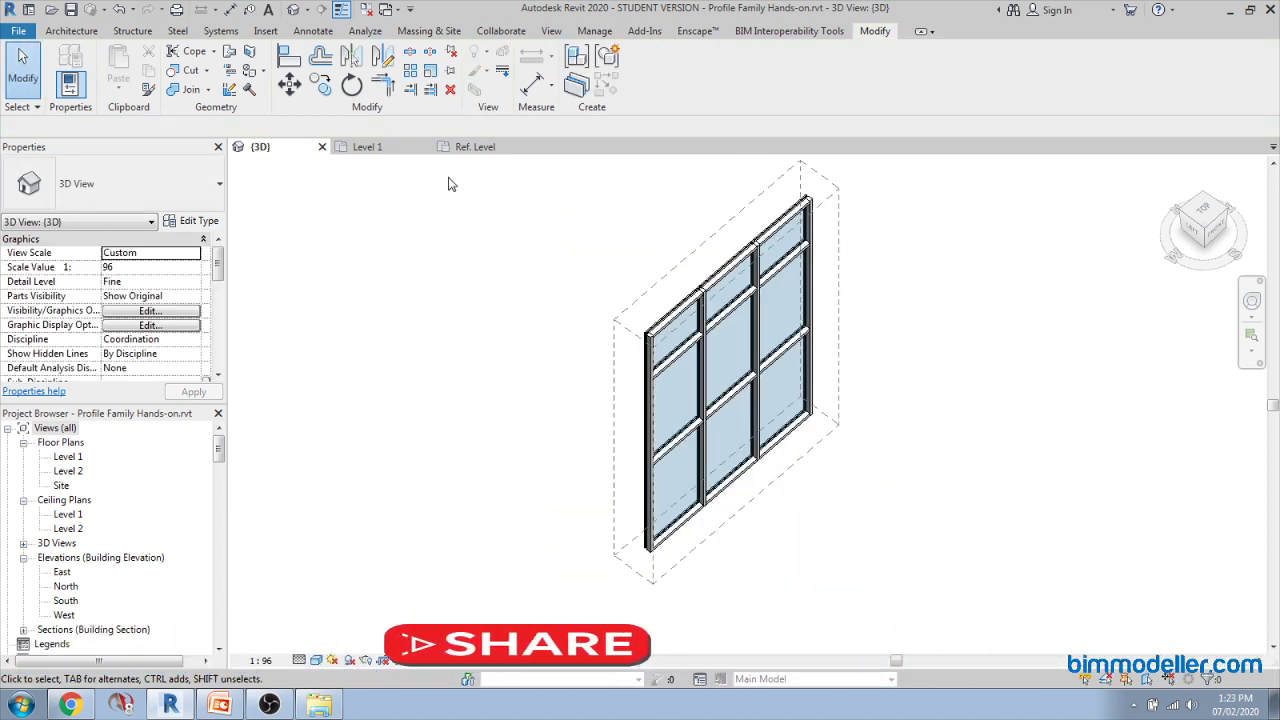
Step: Return to the Level 1 plan, pan to the Profile Family labels, then show the mullion family's Ref. Level view
{"action": "left_click", "coordinate": [393, 149]}
{"action": "scroll", "coordinate": [938, 352], "scroll_direction": "down", "scroll_amount": 8}
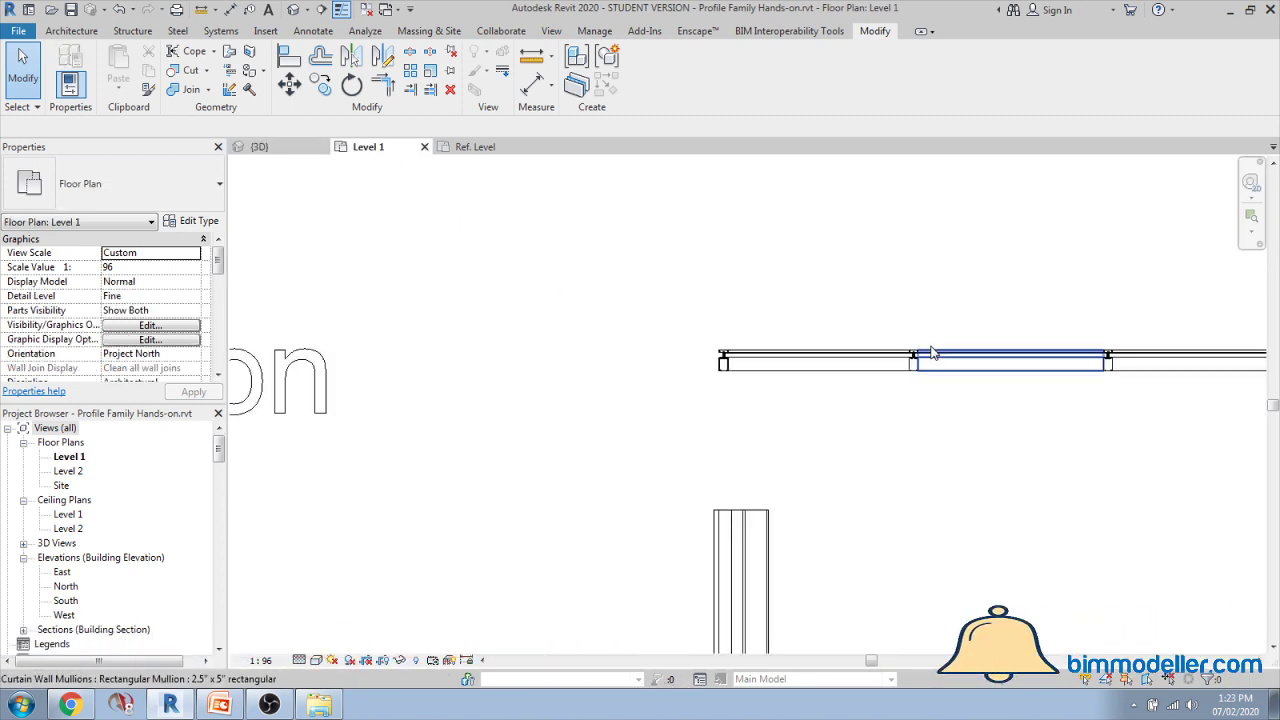
{"action": "scroll", "coordinate": [567, 394], "scroll_direction": "up", "scroll_amount": 1}
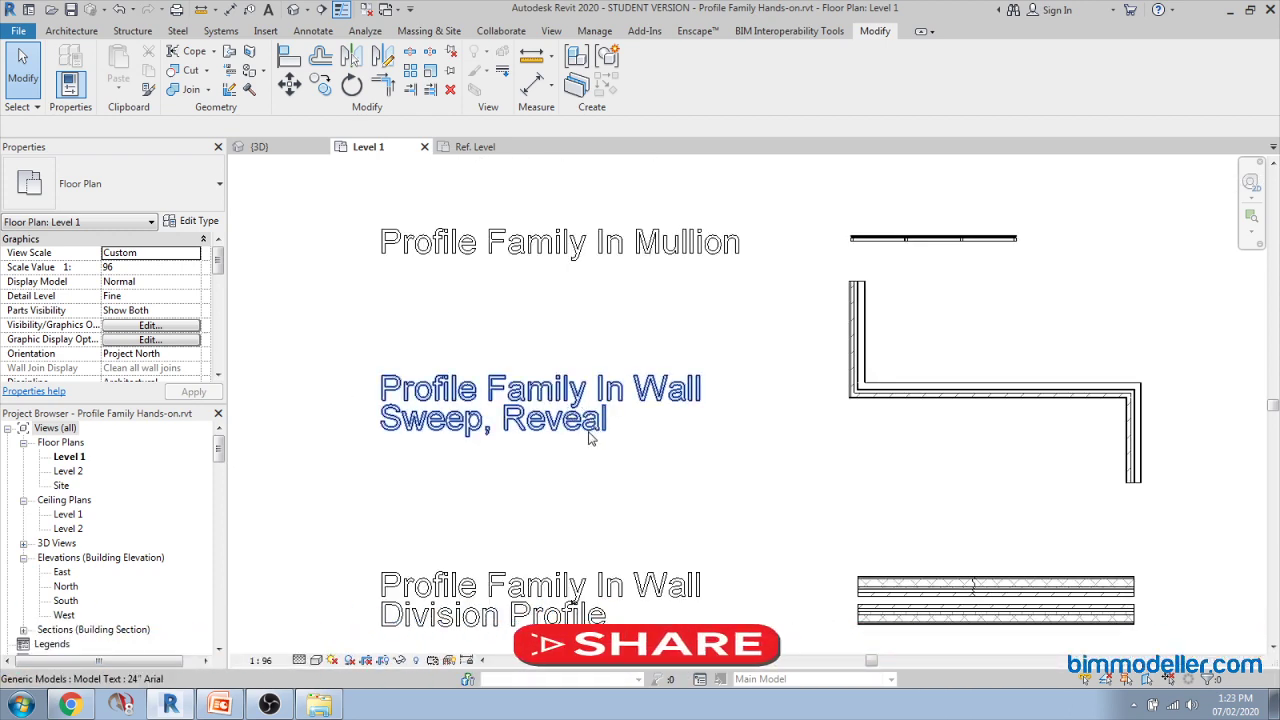
{"action": "middle_click_drag", "start_coordinate": [723, 449], "coordinate": [650, 469]}
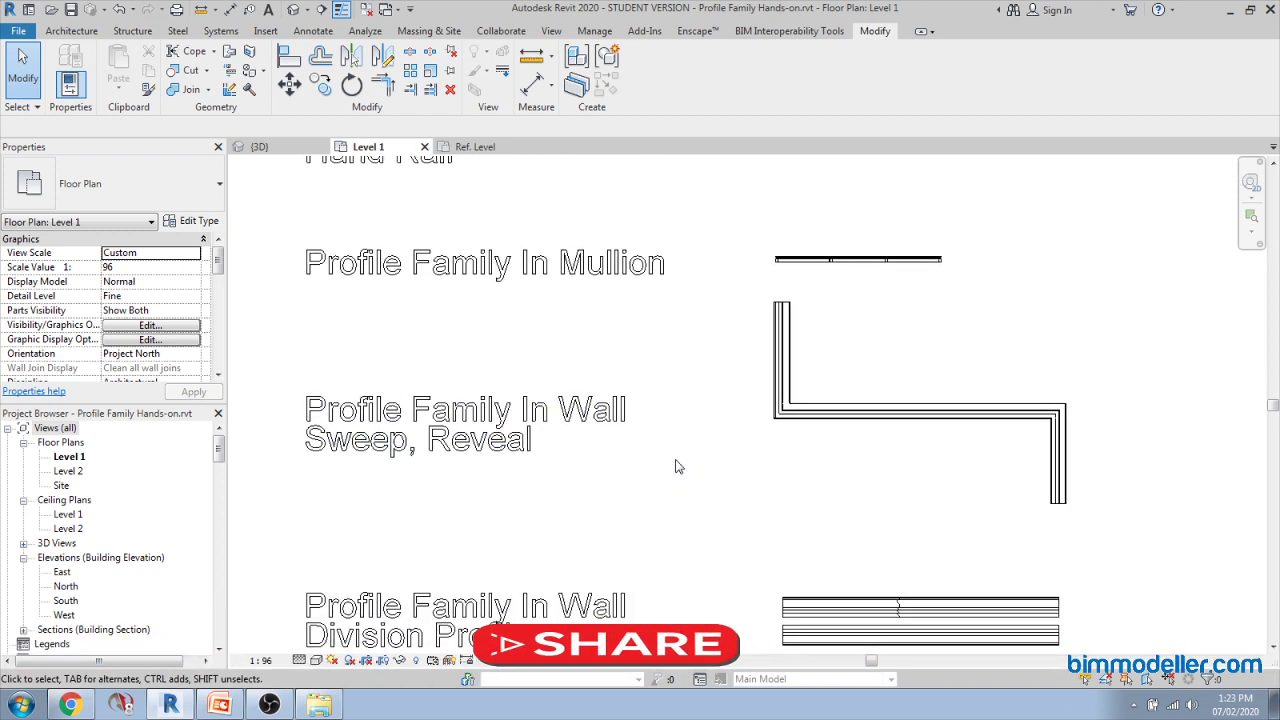
{"action": "left_click", "coordinate": [478, 146]}
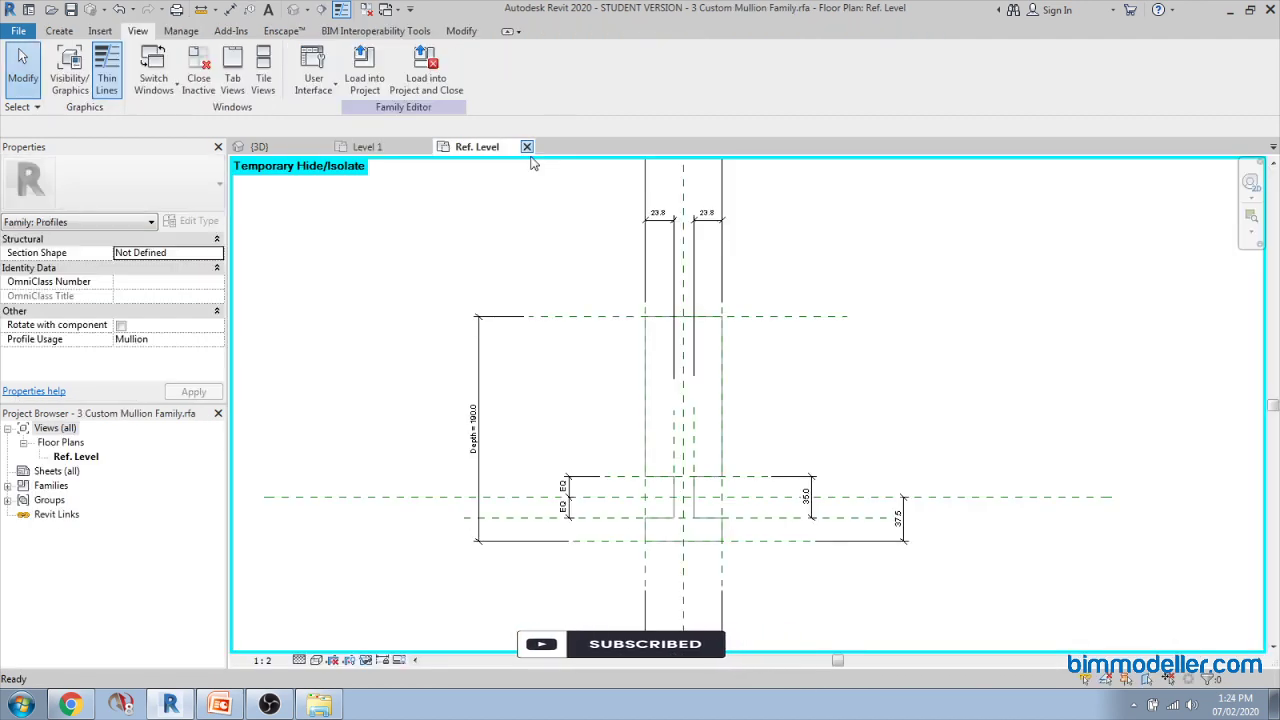
Step: Close the mullion family without saving and open 4 Wall Sweep.rfa from Explorer
{"action": "left_click", "coordinate": [526, 146]}
{"action": "left_click", "coordinate": [757, 363]}
{"action": "left_click", "coordinate": [319, 705]}
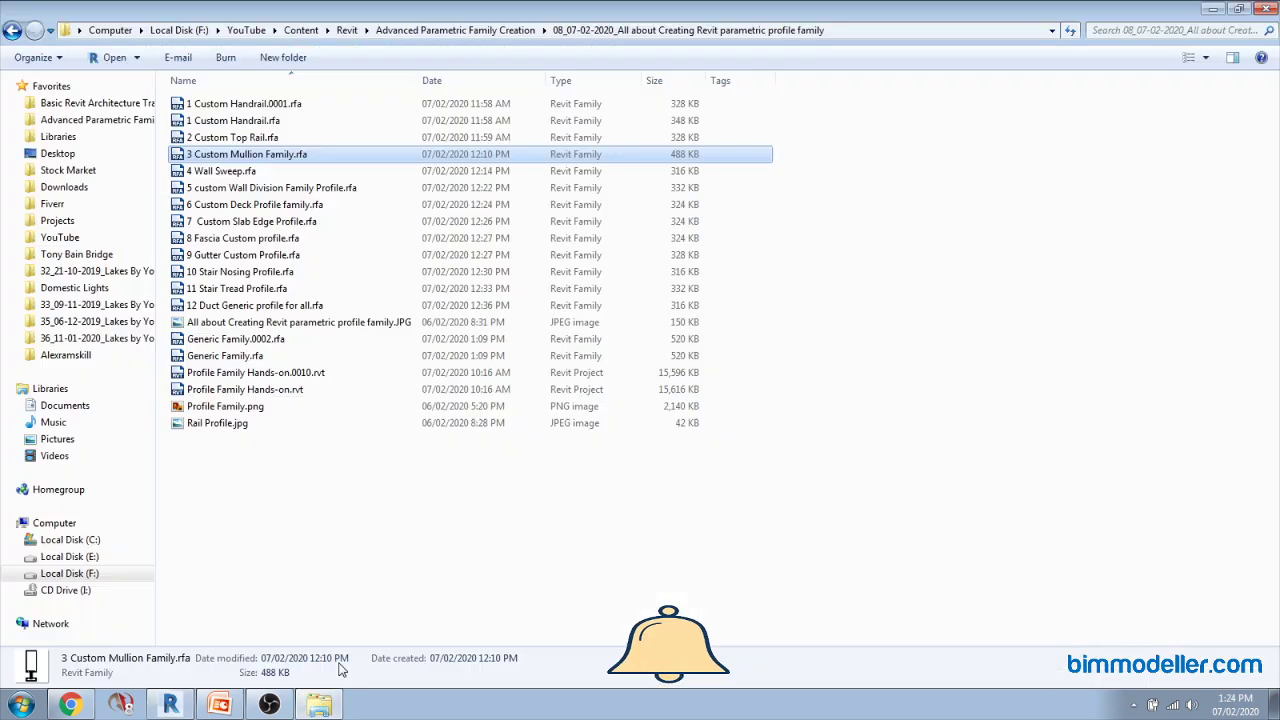
{"action": "left_click", "coordinate": [318, 173]}
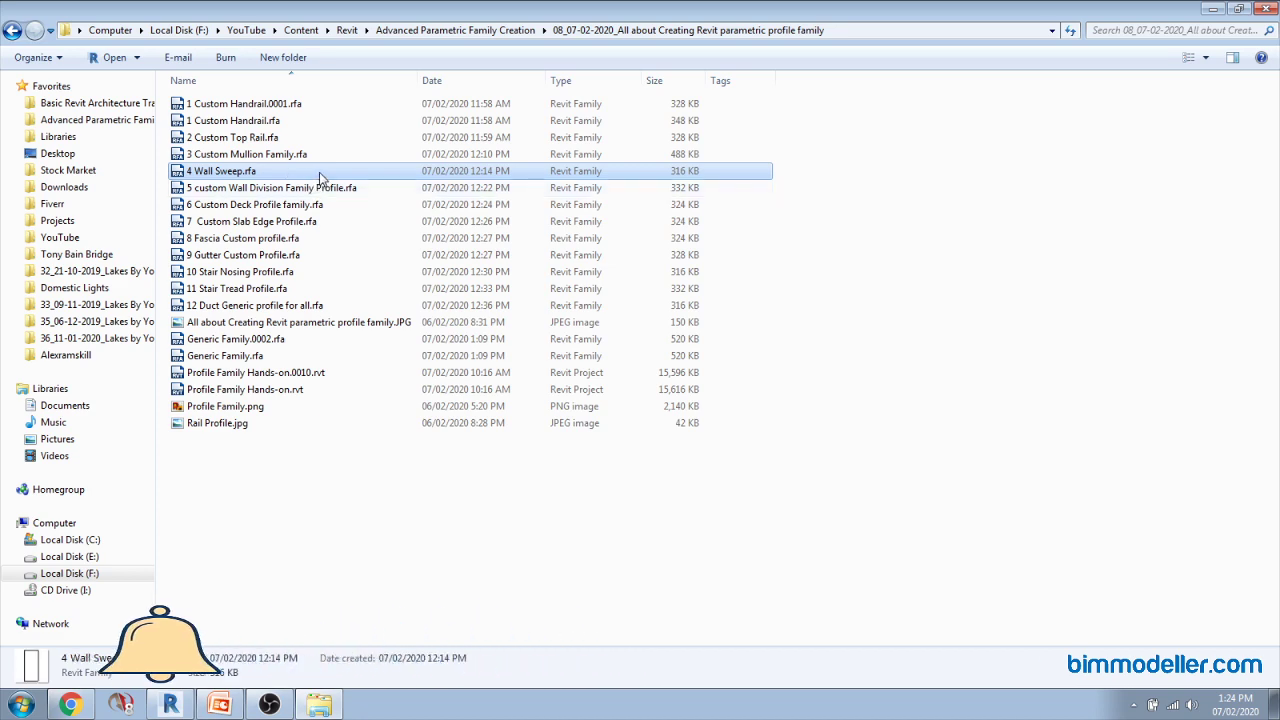
{"action": "left_click", "coordinate": [184, 703]}
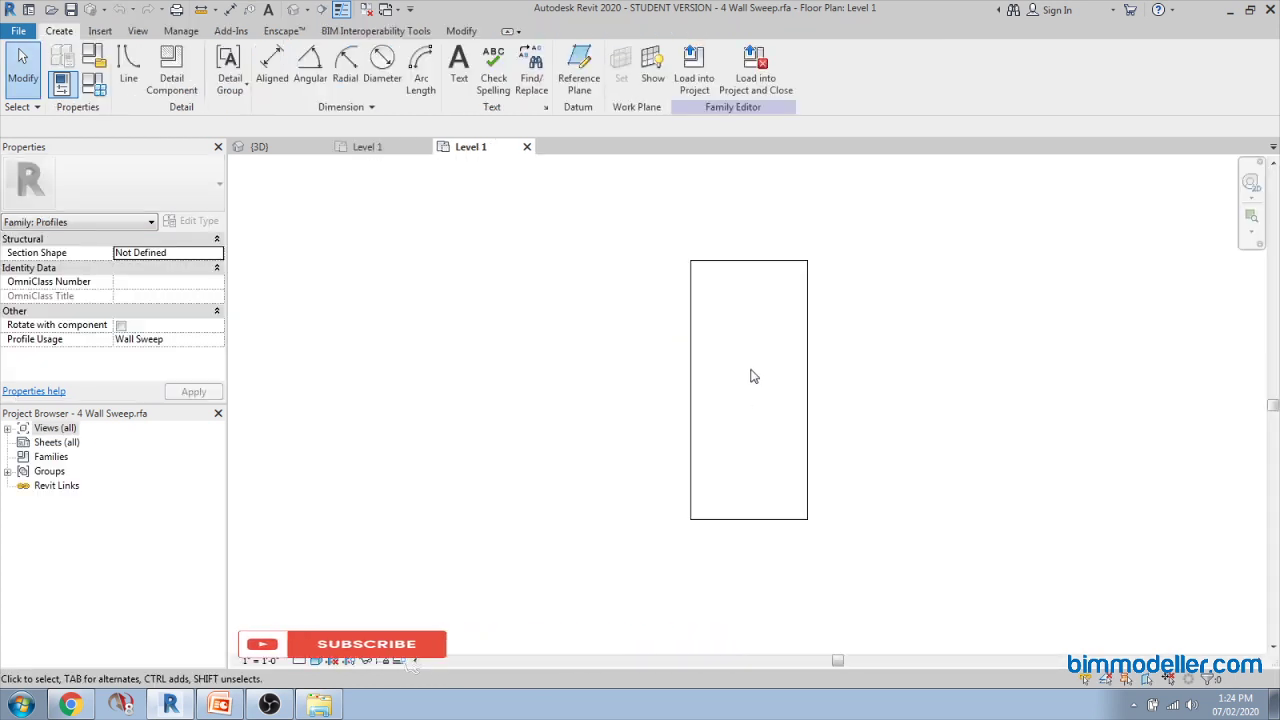
Step: Turn on Dimensions and Reference Planes in the view's annotation visibility settings
{"action": "key", "text": "v"}
{"action": "key", "text": "v"}
{"action": "left_click", "coordinate": [472, 139]}
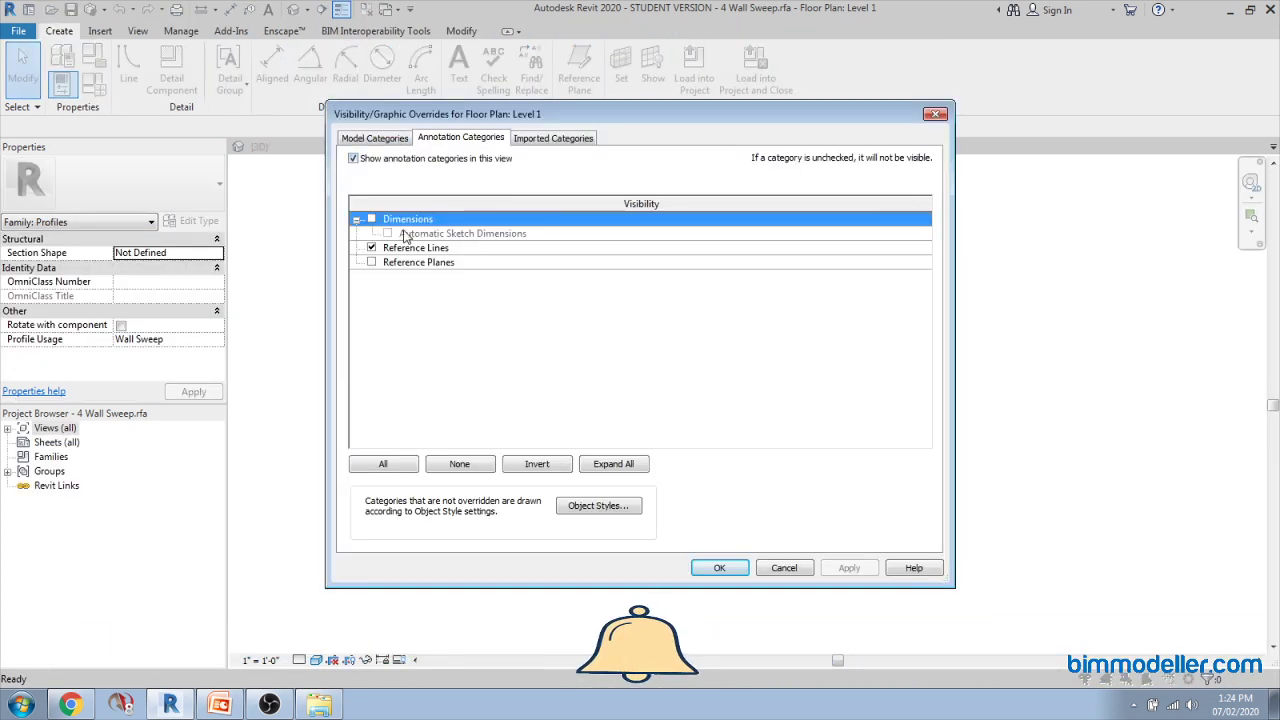
{"action": "left_click", "coordinate": [371, 219]}
{"action": "left_click", "coordinate": [371, 262]}
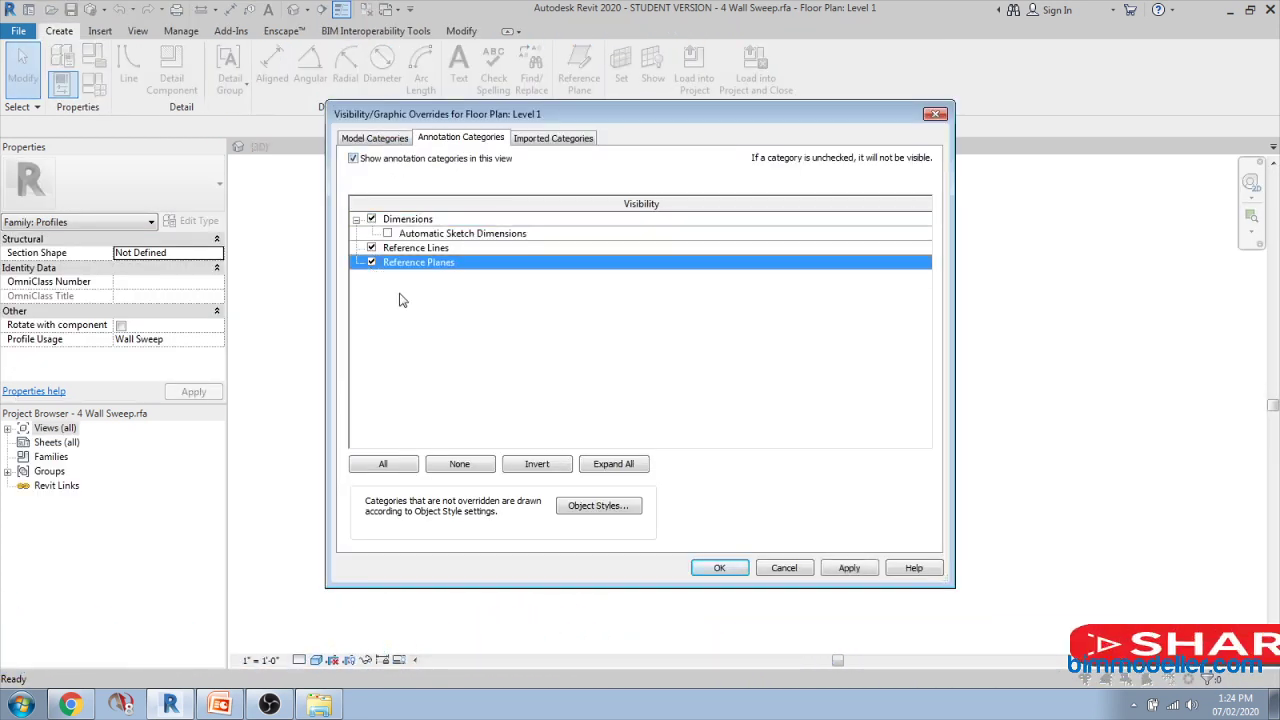
{"action": "left_click", "coordinate": [719, 567]}
Step: Centre the wall sweep profile in the view and begin drawing Profiles lines
{"action": "scroll", "coordinate": [710, 577], "scroll_direction": "down", "scroll_amount": 4}
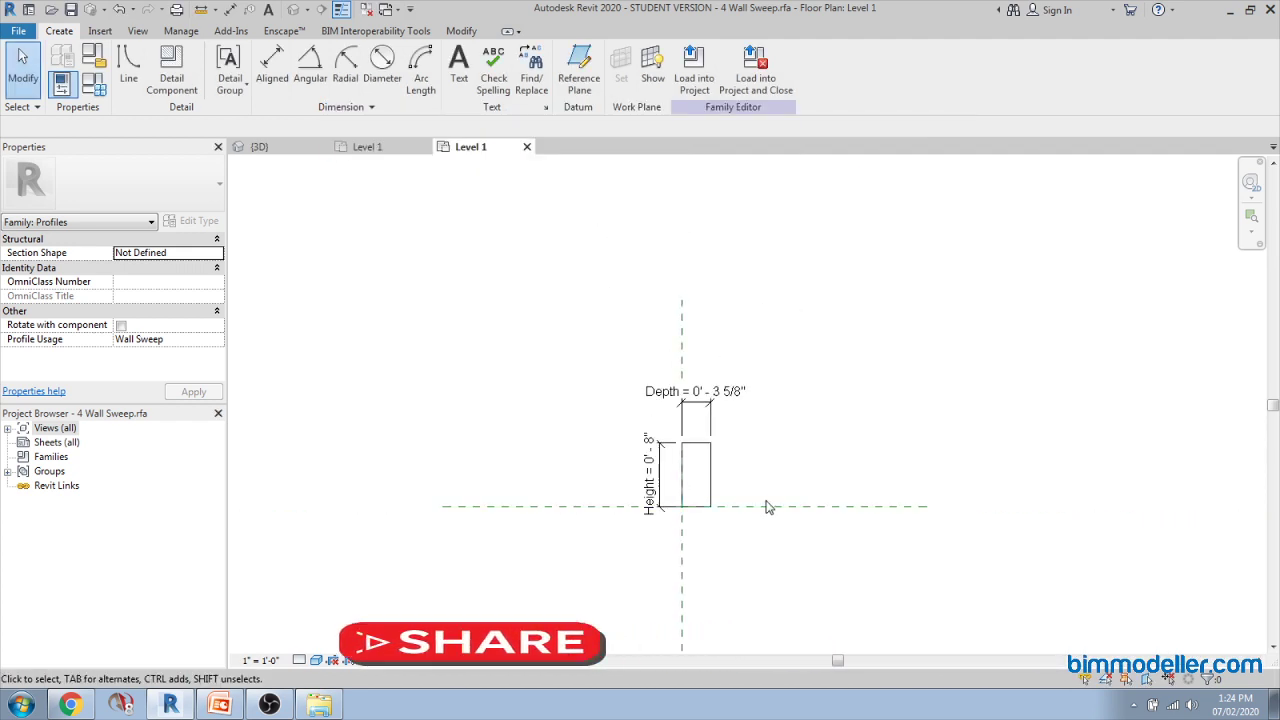
{"action": "scroll", "coordinate": [657, 529], "scroll_direction": "up", "scroll_amount": 3}
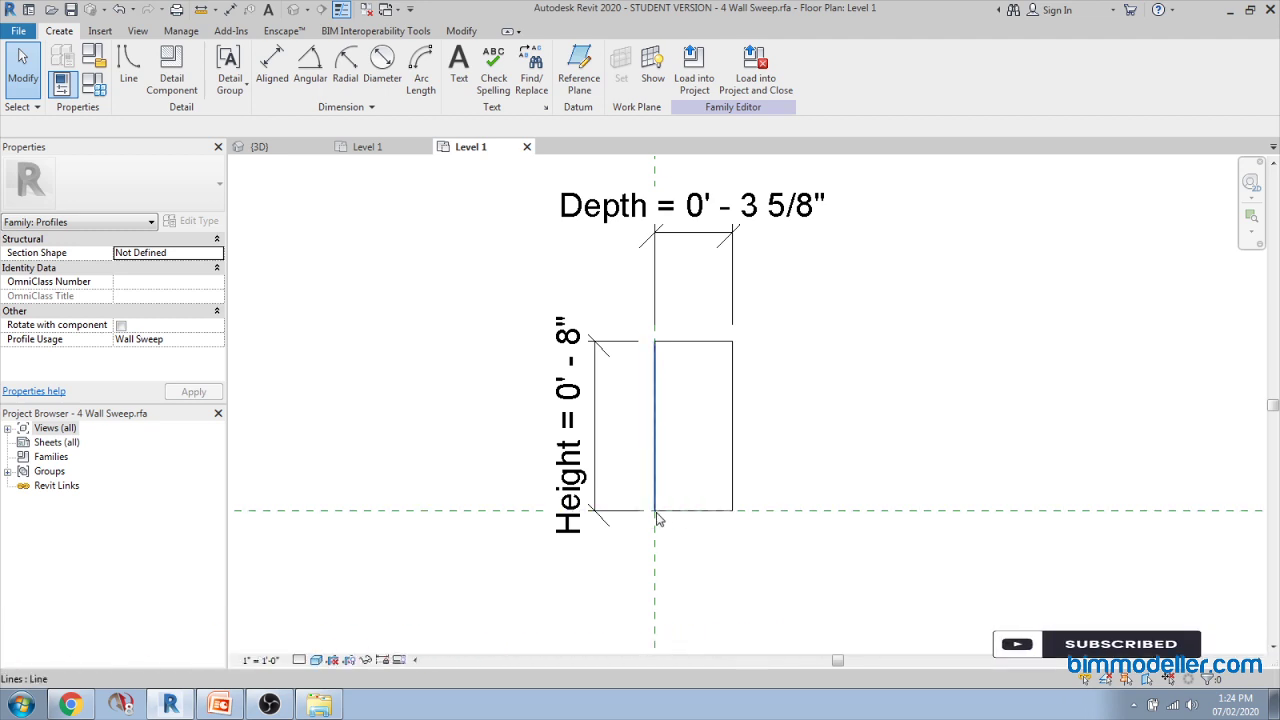
{"action": "scroll", "coordinate": [773, 521], "scroll_direction": "up", "scroll_amount": 1}
{"action": "scroll", "coordinate": [757, 437], "scroll_direction": "up", "scroll_amount": 1}
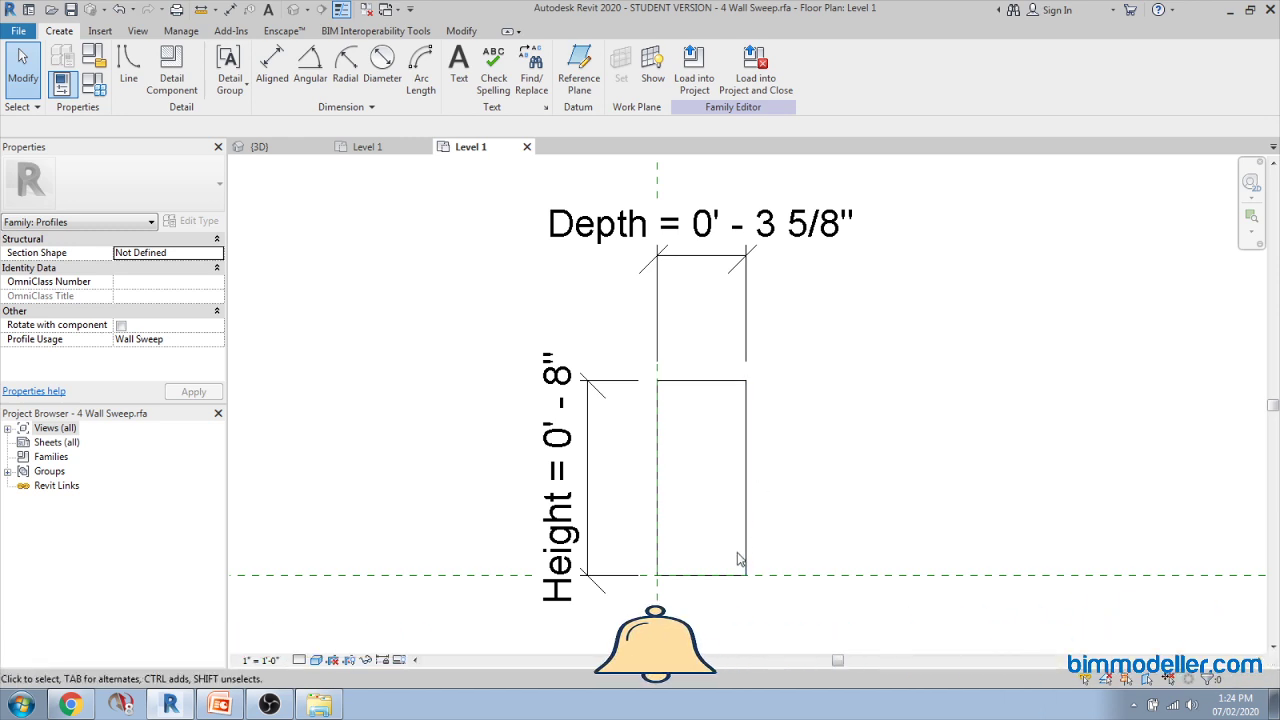
{"action": "middle_click_drag", "start_coordinate": [815, 486], "coordinate": [863, 503]}
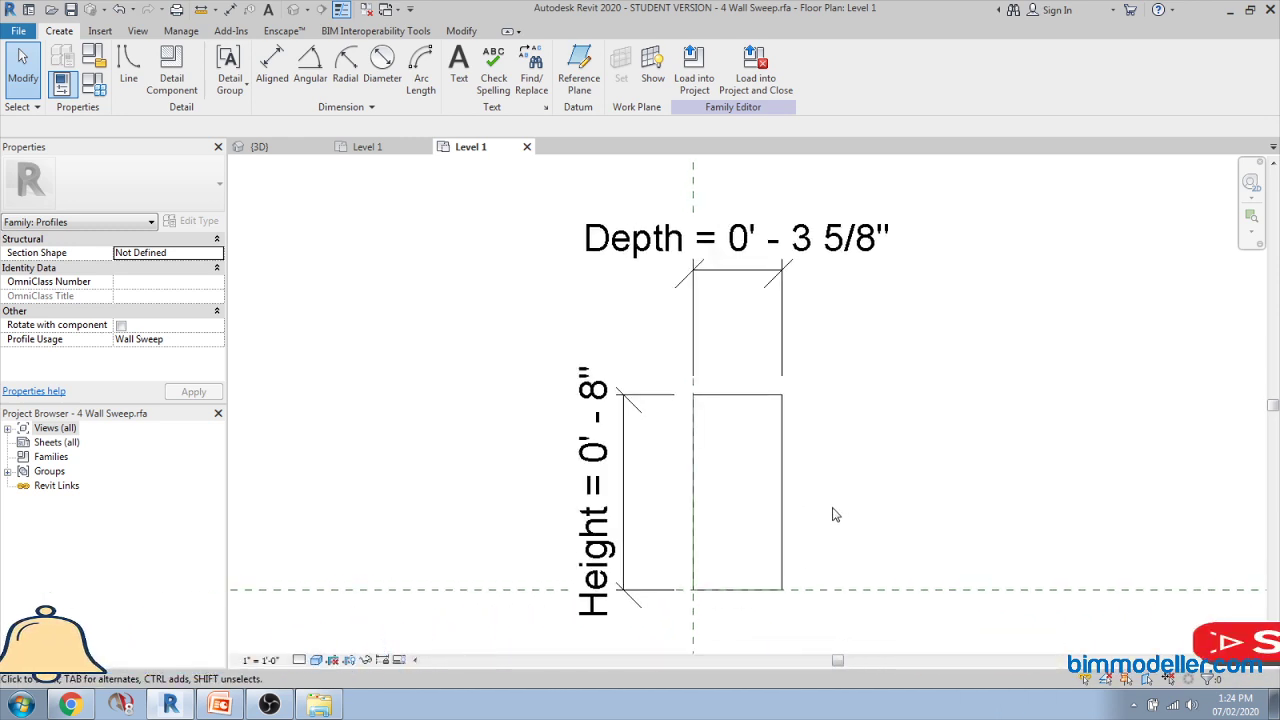
{"action": "left_click", "coordinate": [128, 70]}
Step: Draw two start-end-radius arcs from the profile's top-left corner forming an S-curve
{"action": "scroll", "coordinate": [715, 405], "scroll_direction": "up", "scroll_amount": 1}
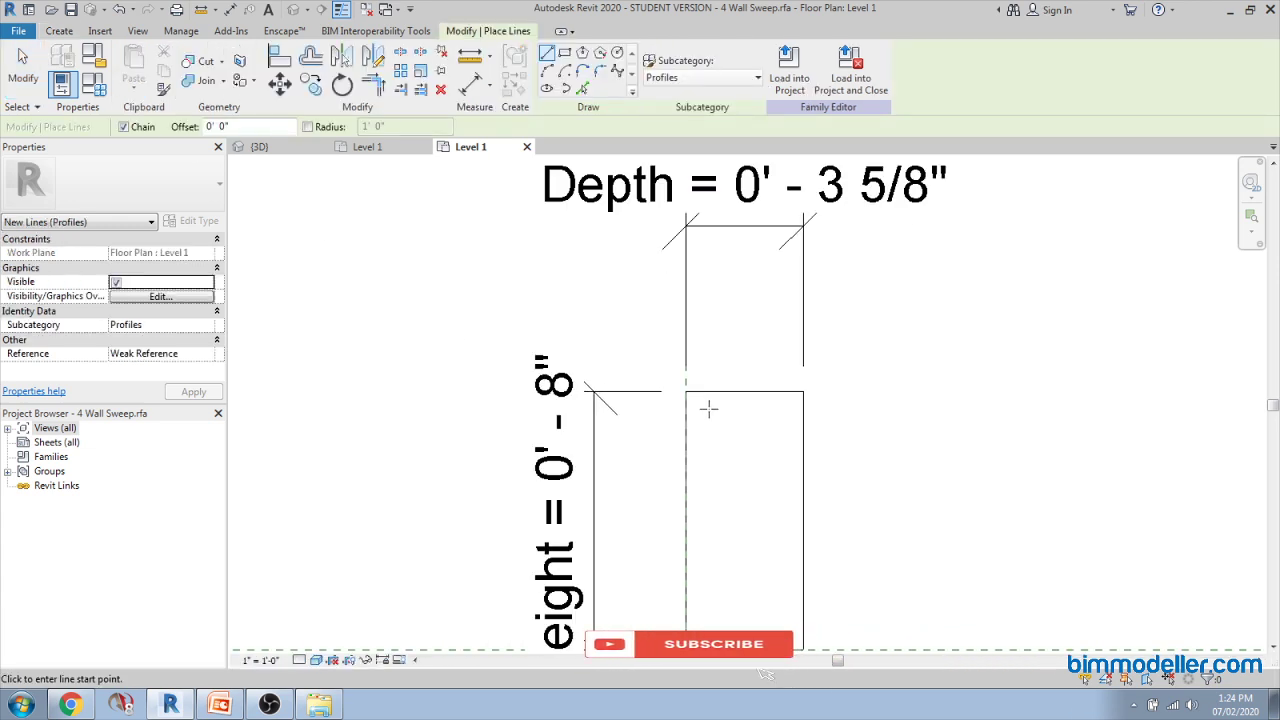
{"action": "left_click", "coordinate": [547, 70]}
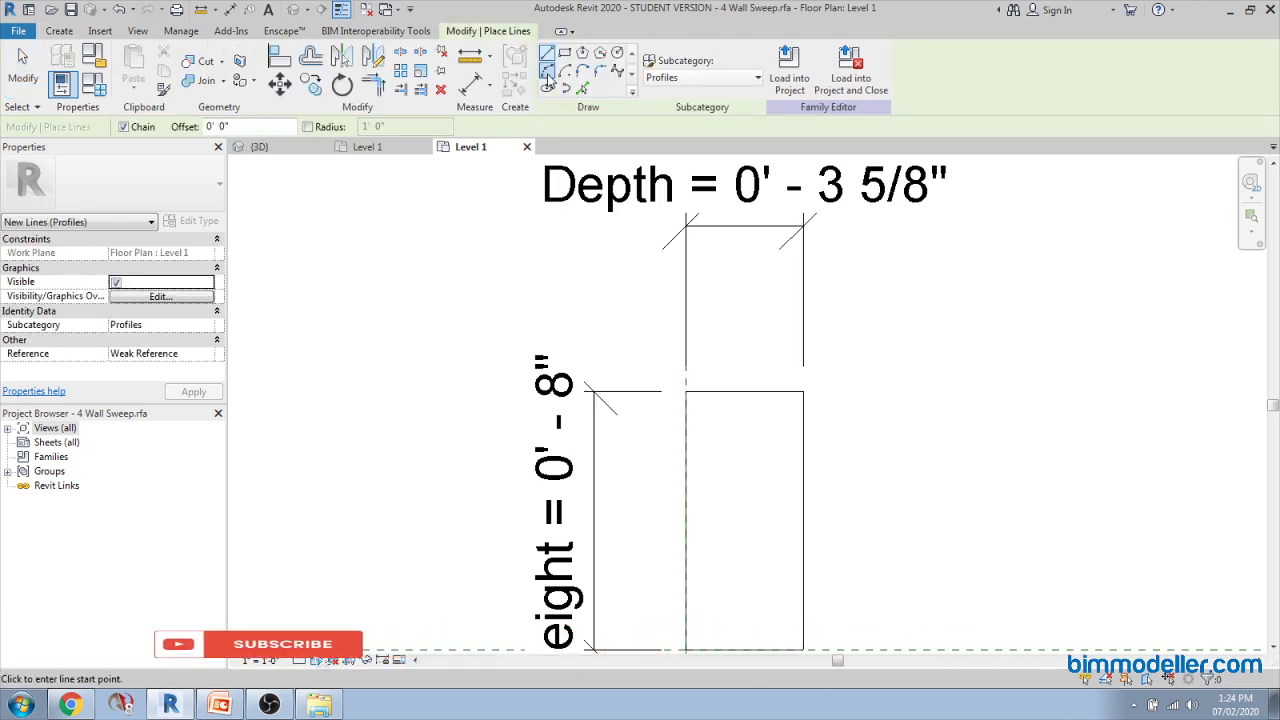
{"action": "left_click", "coordinate": [686, 392]}
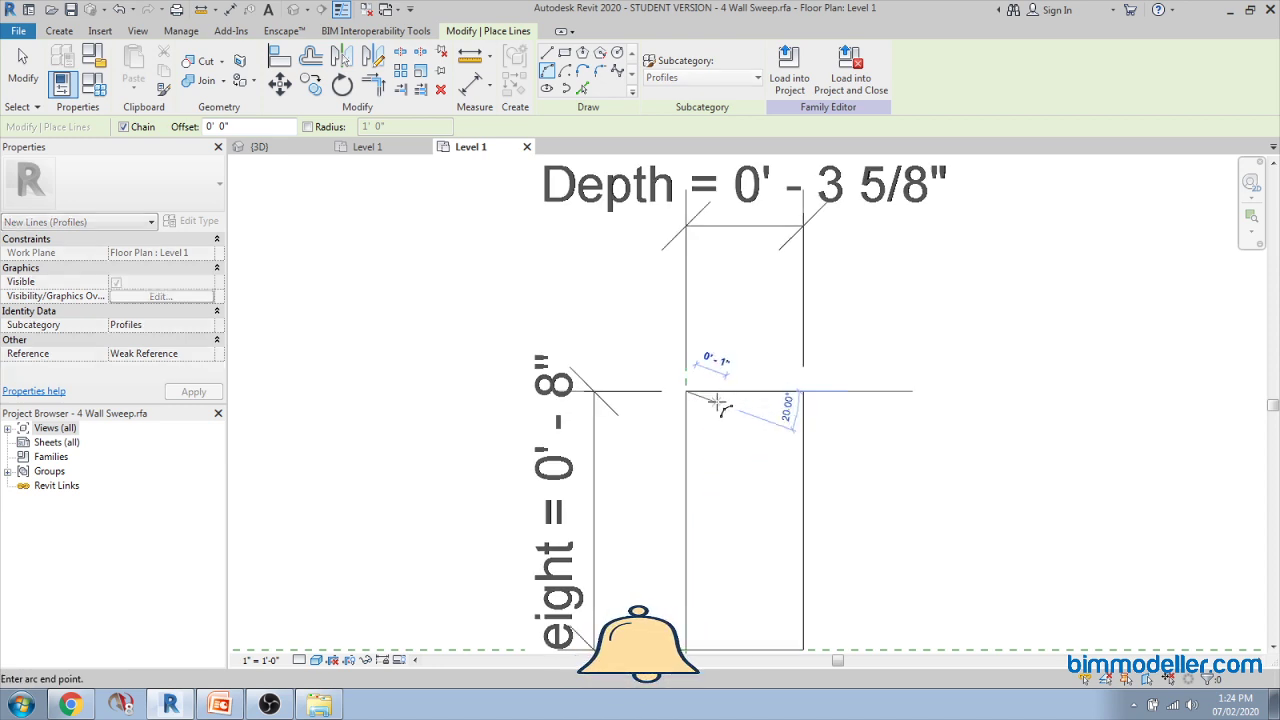
{"action": "left_click", "coordinate": [705, 596]}
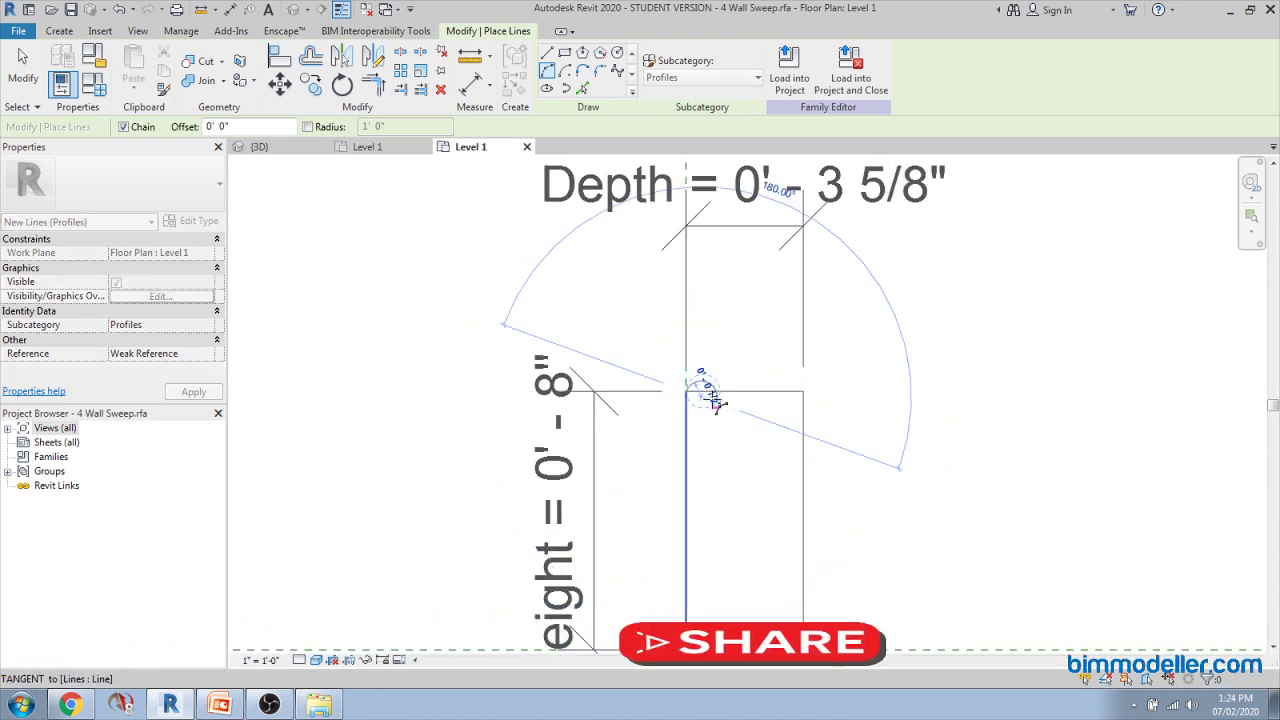
{"action": "scroll", "coordinate": [718, 396], "scroll_direction": "up", "scroll_amount": 3}
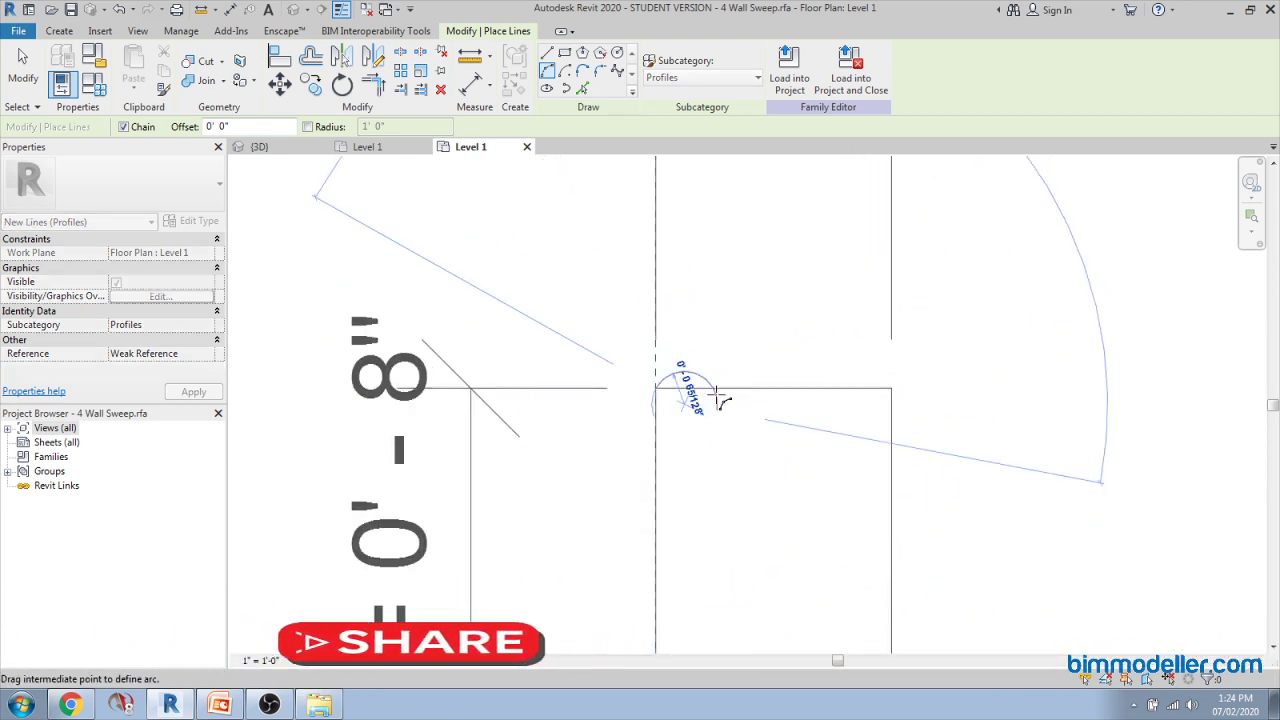
{"action": "left_click", "coordinate": [720, 398]}
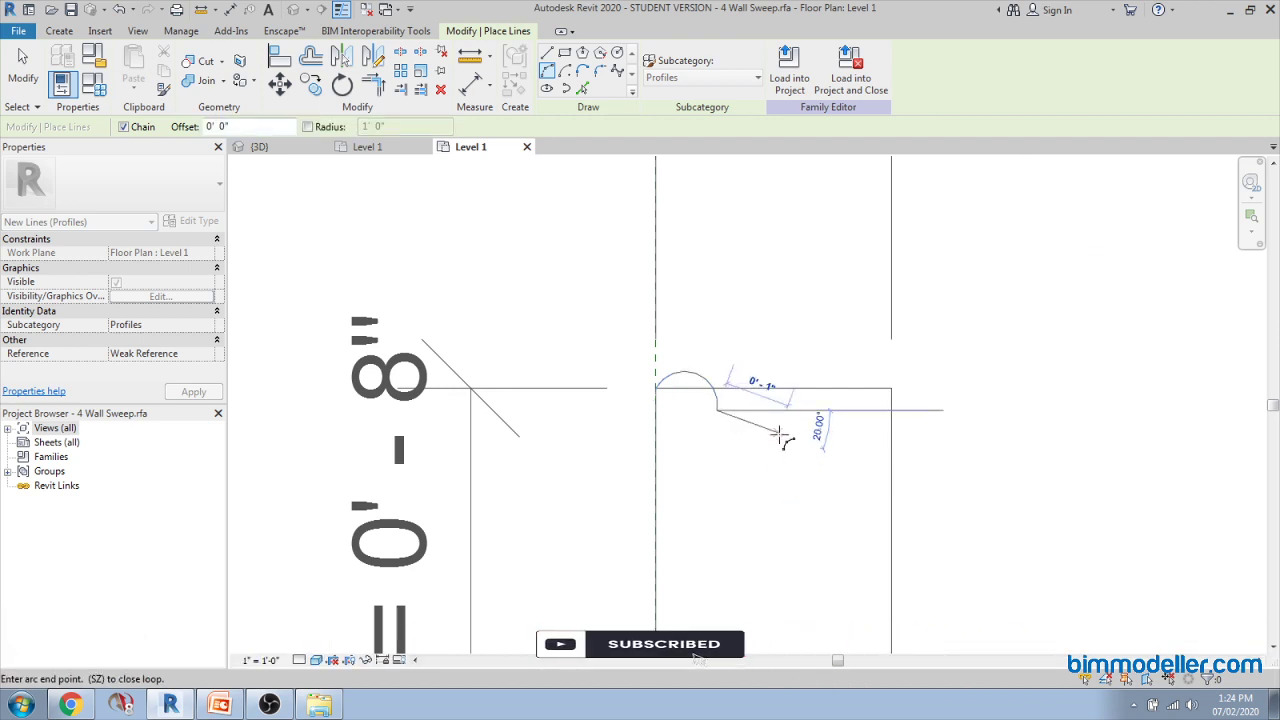
{"action": "left_click", "coordinate": [745, 430]}
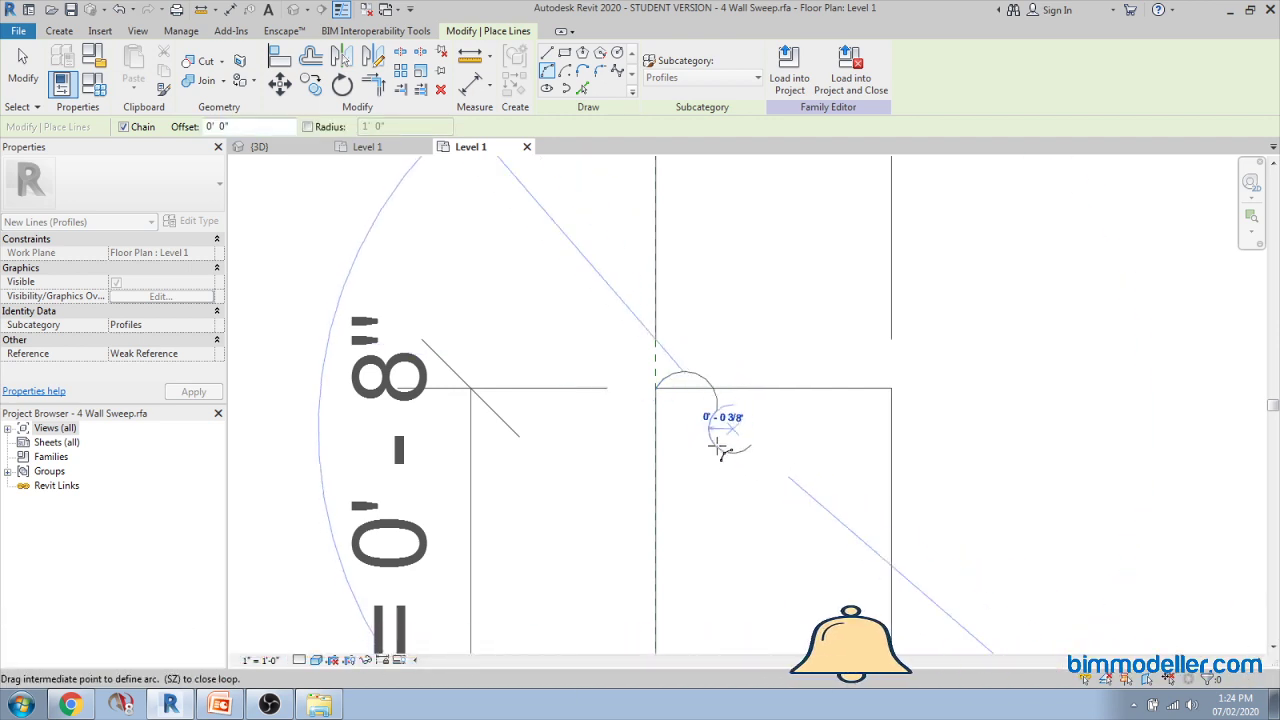
{"action": "left_click", "coordinate": [776, 452]}
Step: Chain a flat arc segment and a tangent arc further along the profile
{"action": "left_click", "coordinate": [790, 446]}
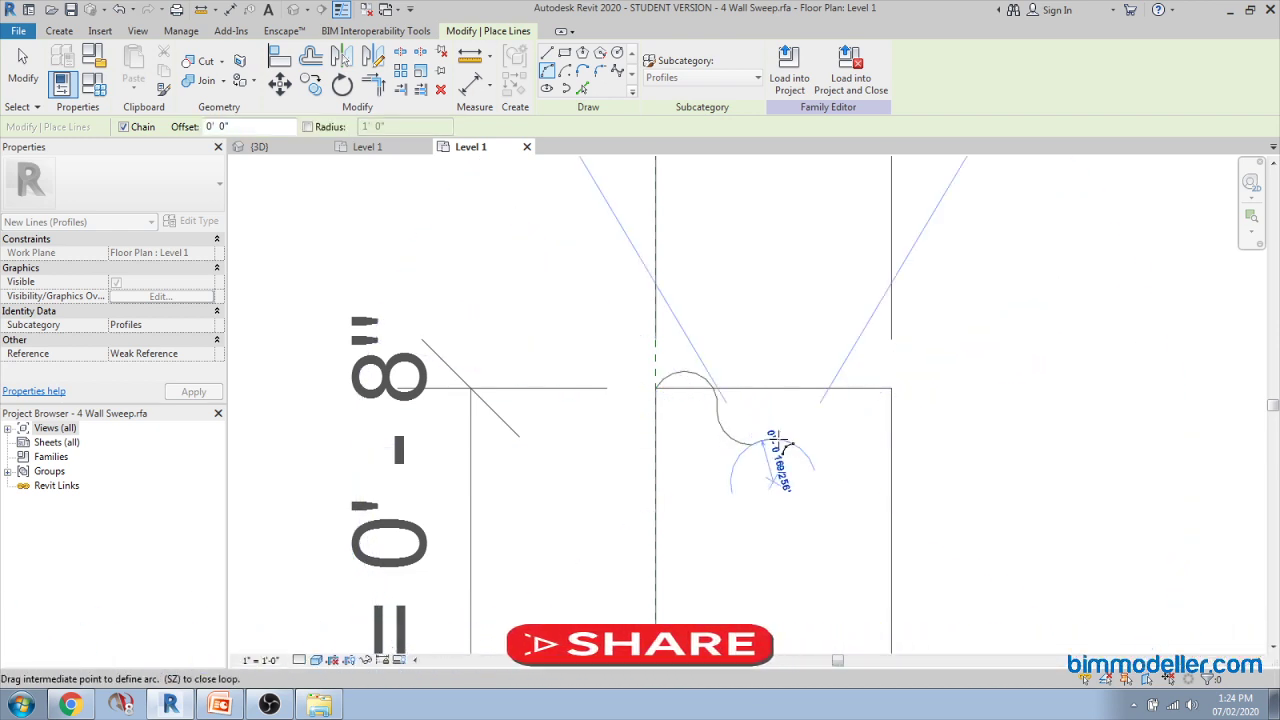
{"action": "scroll", "coordinate": [790, 446], "scroll_direction": "up", "scroll_amount": 4}
{"action": "left_click", "coordinate": [811, 444]}
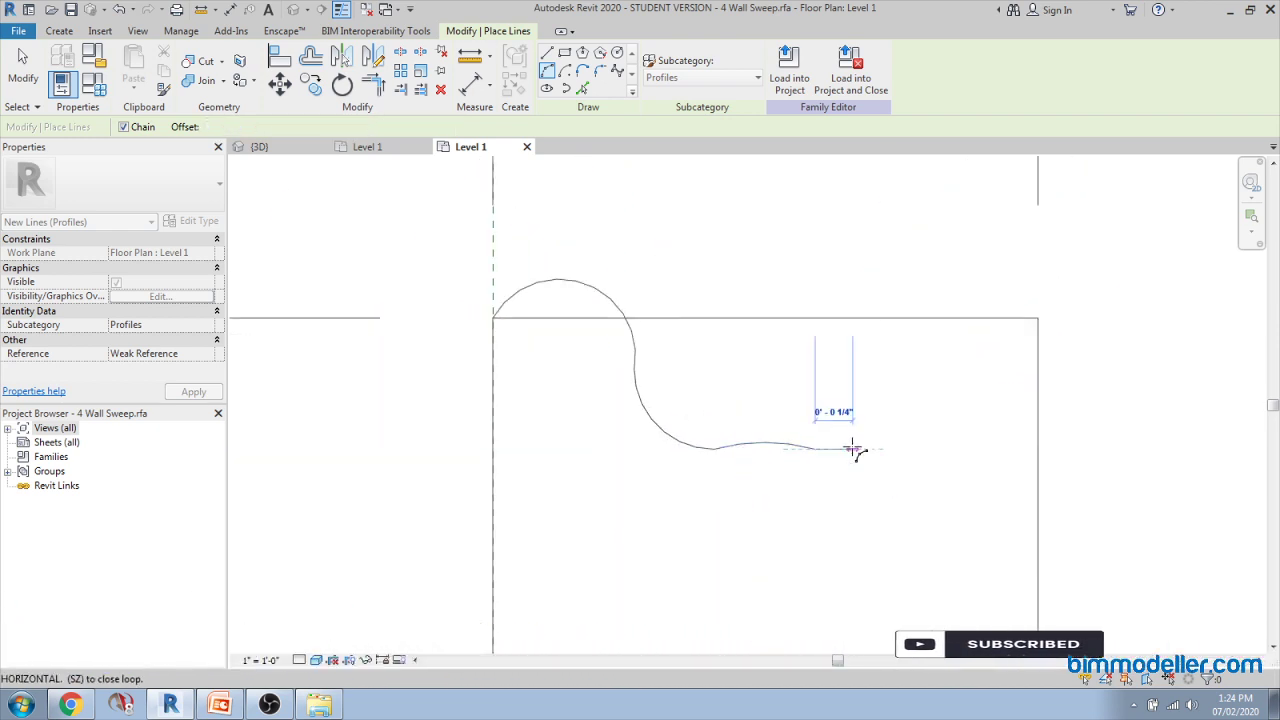
{"action": "scroll", "coordinate": [853, 451], "scroll_direction": "down", "scroll_amount": 4}
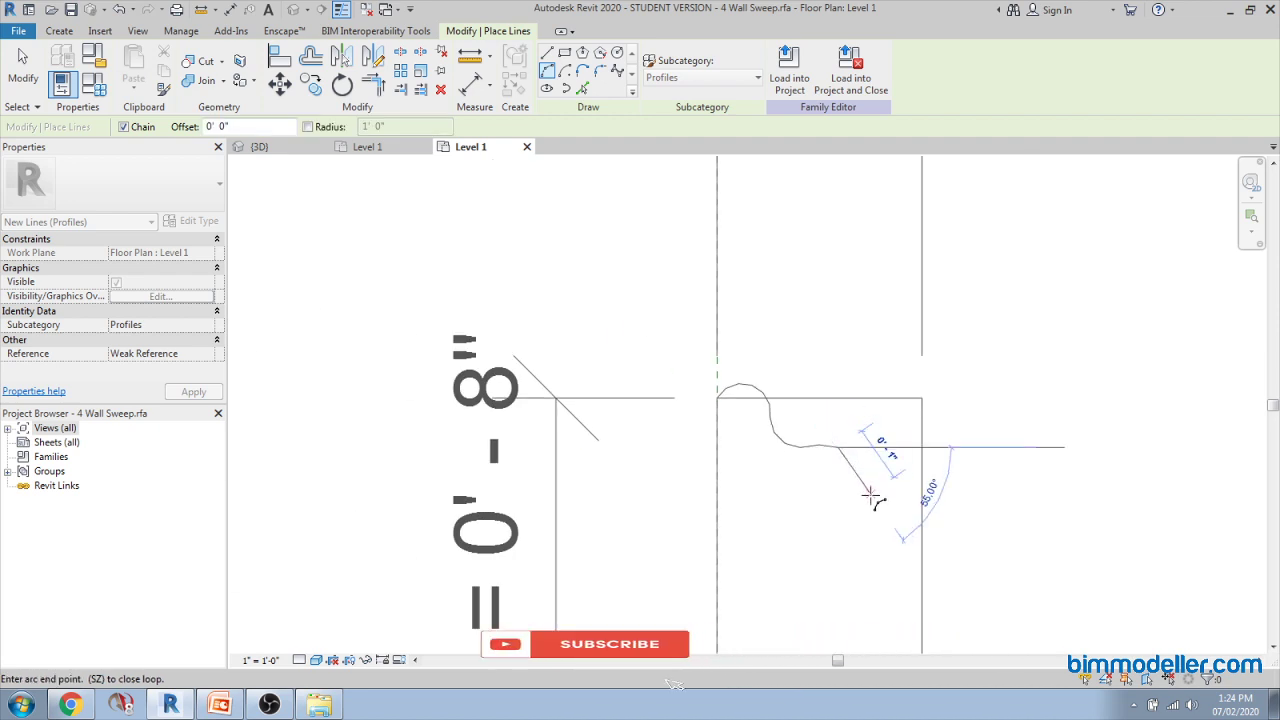
{"action": "left_click", "coordinate": [870, 497]}
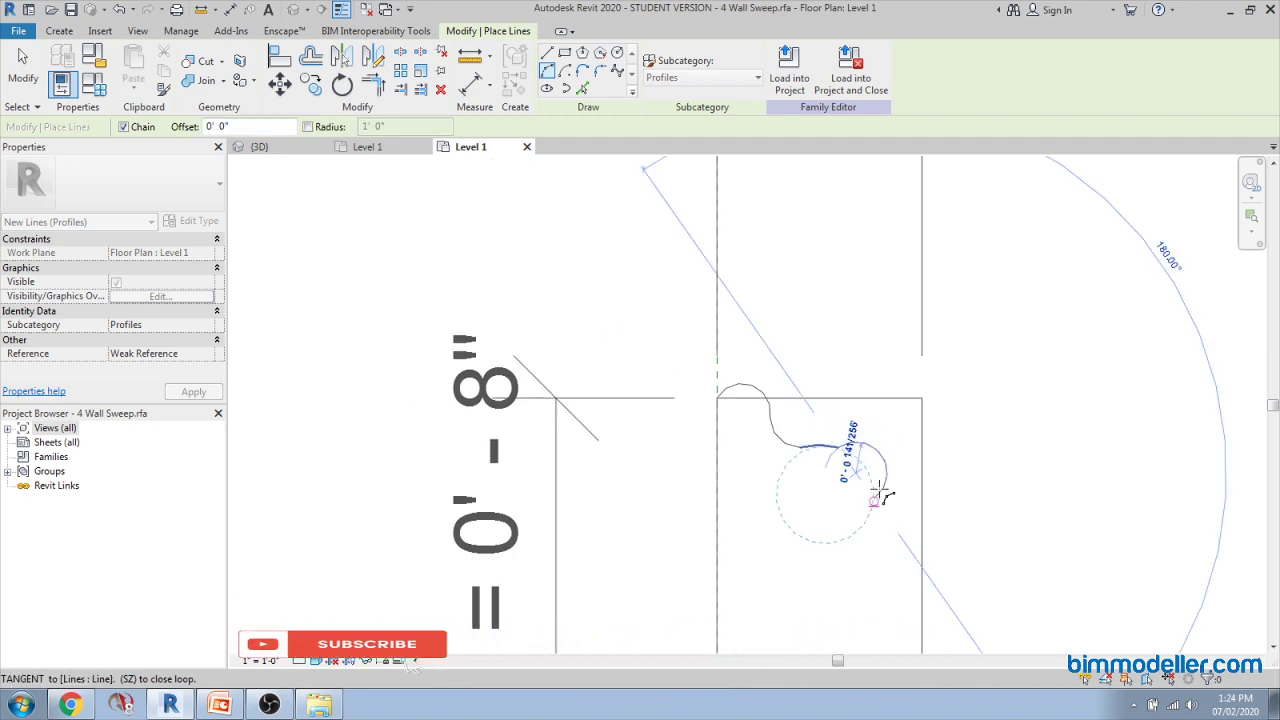
{"action": "left_click", "coordinate": [876, 548]}
Step: Draw the sloped chamfer line down to its corner on the right side
{"action": "middle_click_drag", "start_coordinate": [894, 600], "coordinate": [829, 400]}
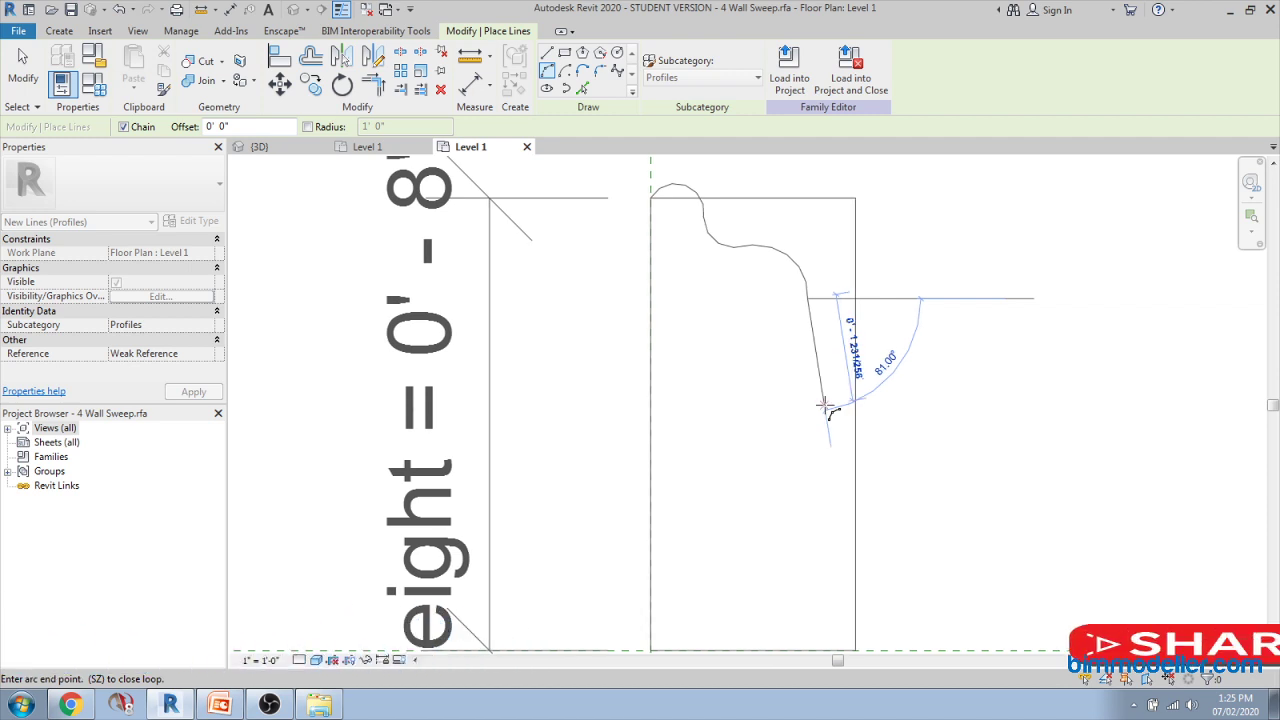
{"action": "key", "text": "l"}
{"action": "key", "text": "i"}
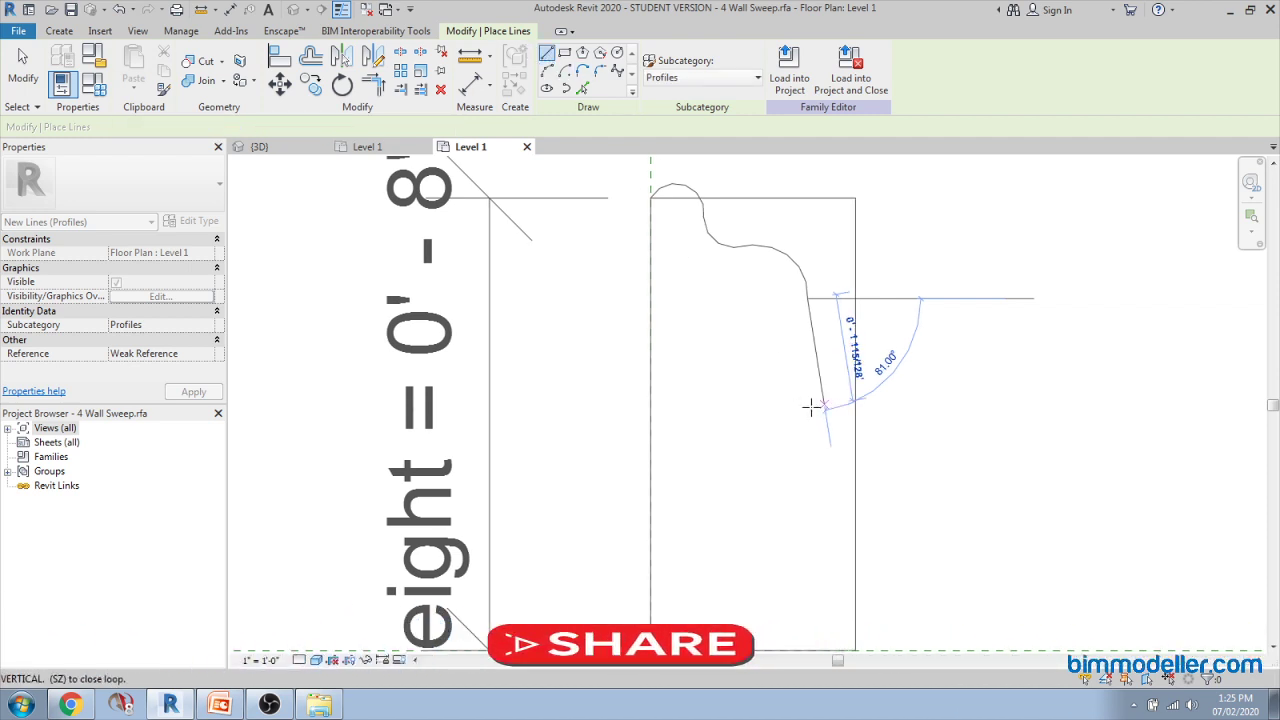
{"action": "left_click", "coordinate": [829, 333]}
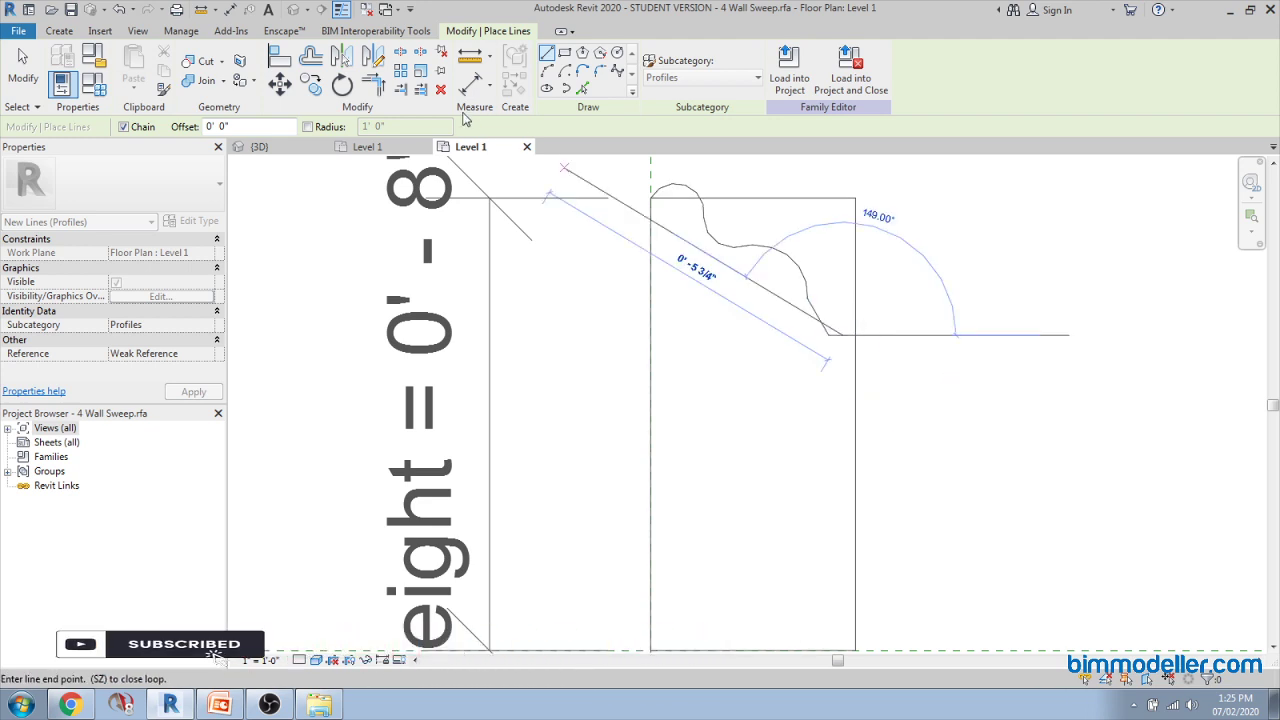
{"action": "left_click", "coordinate": [547, 71]}
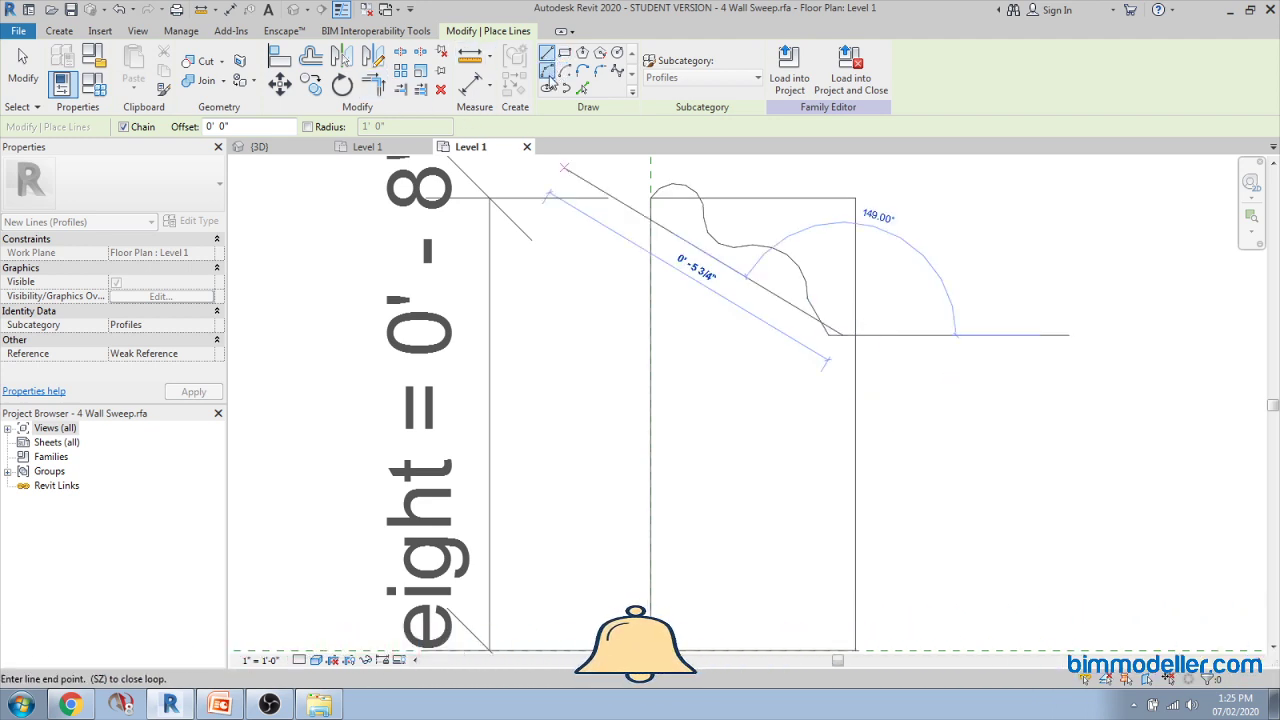
Step: Add a small arc and vertical segments down the profile's right edge
{"action": "scroll", "coordinate": [862, 360], "scroll_direction": "up", "scroll_amount": 3}
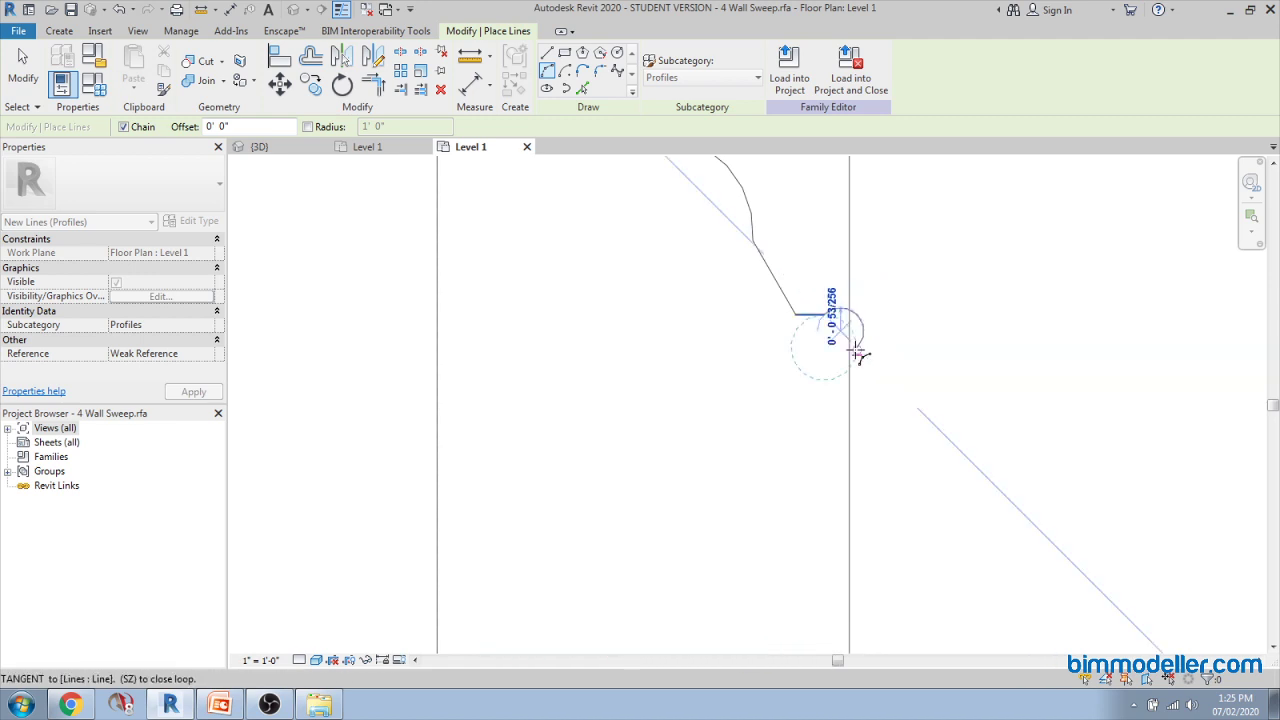
{"action": "left_click", "coordinate": [845, 330]}
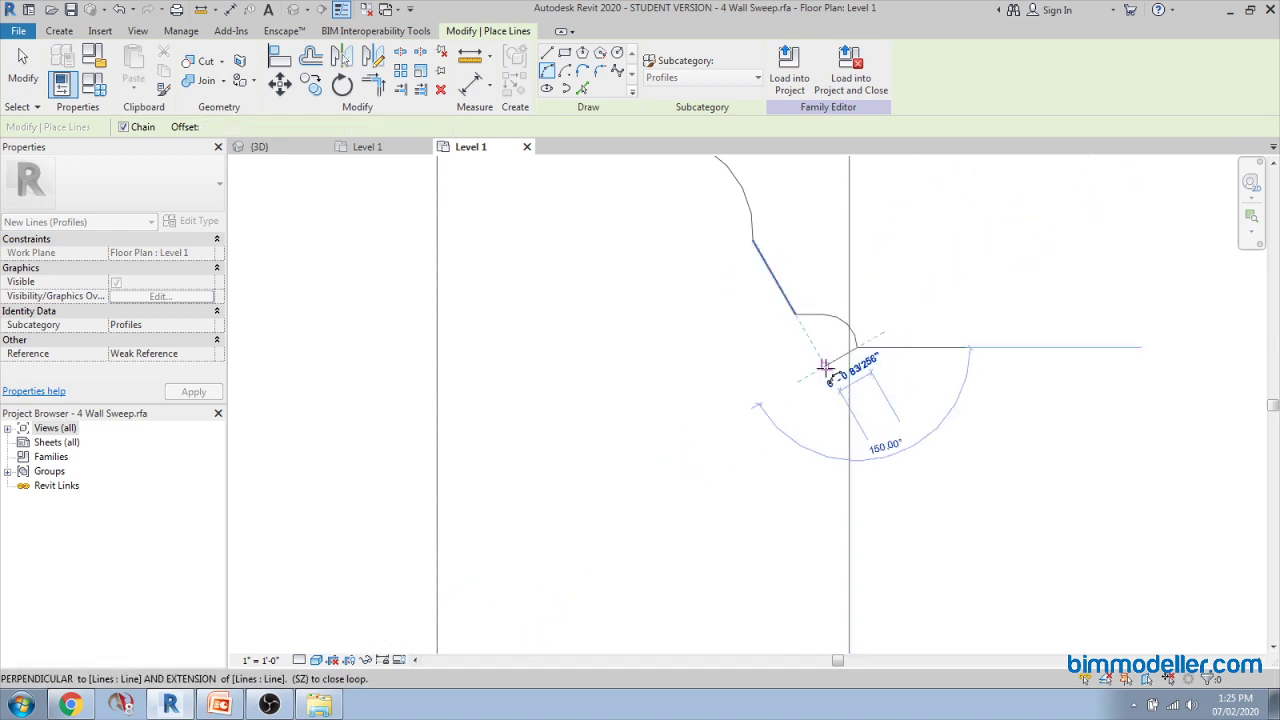
{"action": "left_click", "coordinate": [828, 368]}
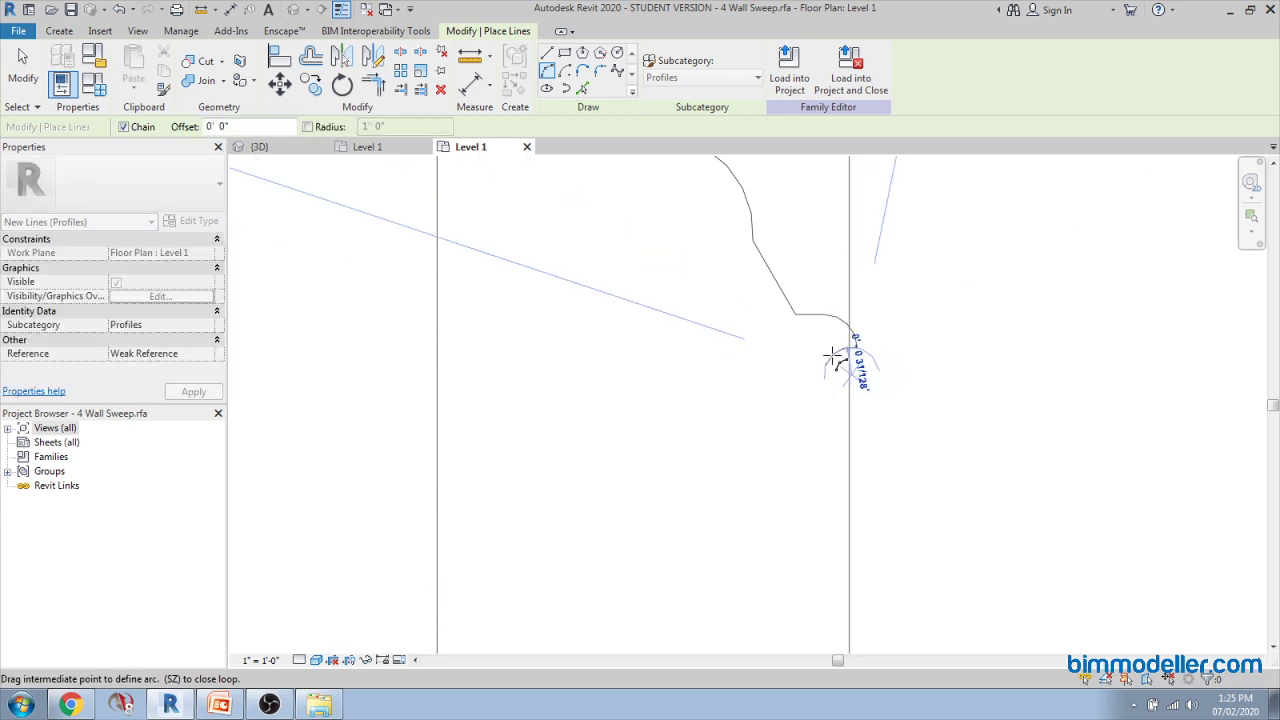
{"action": "left_click", "coordinate": [828, 412]}
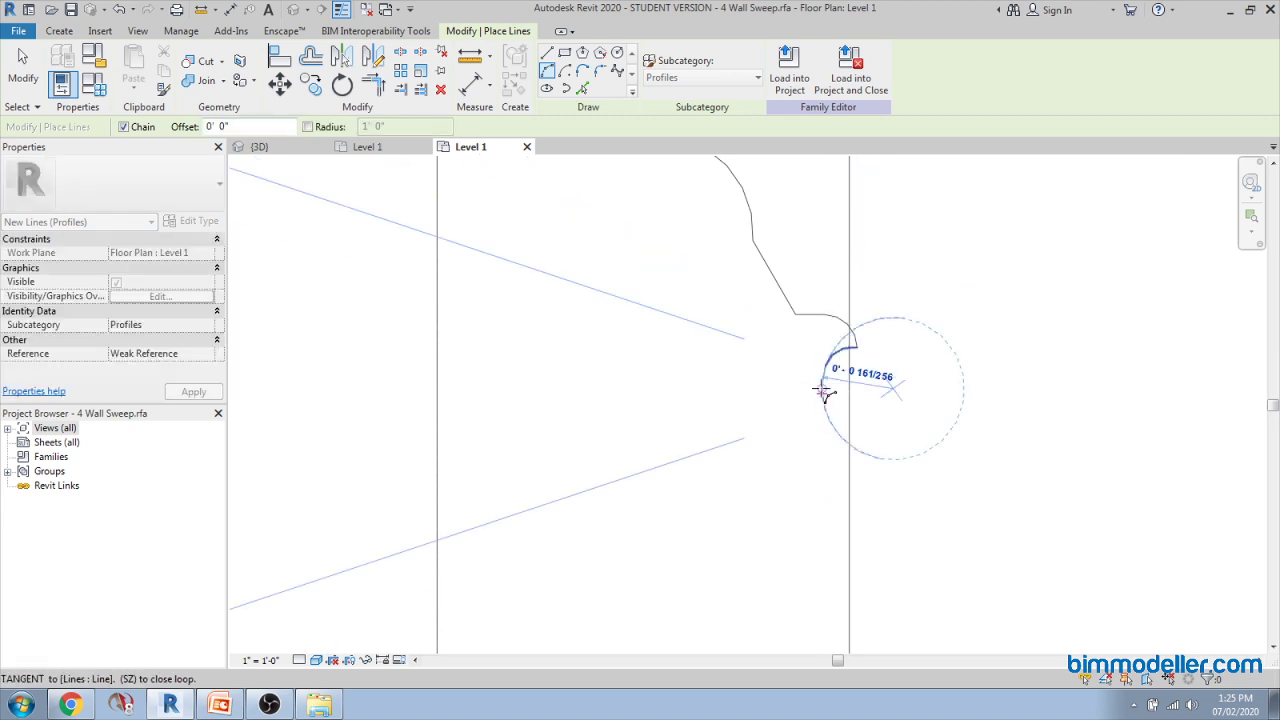
{"action": "left_click", "coordinate": [827, 410]}
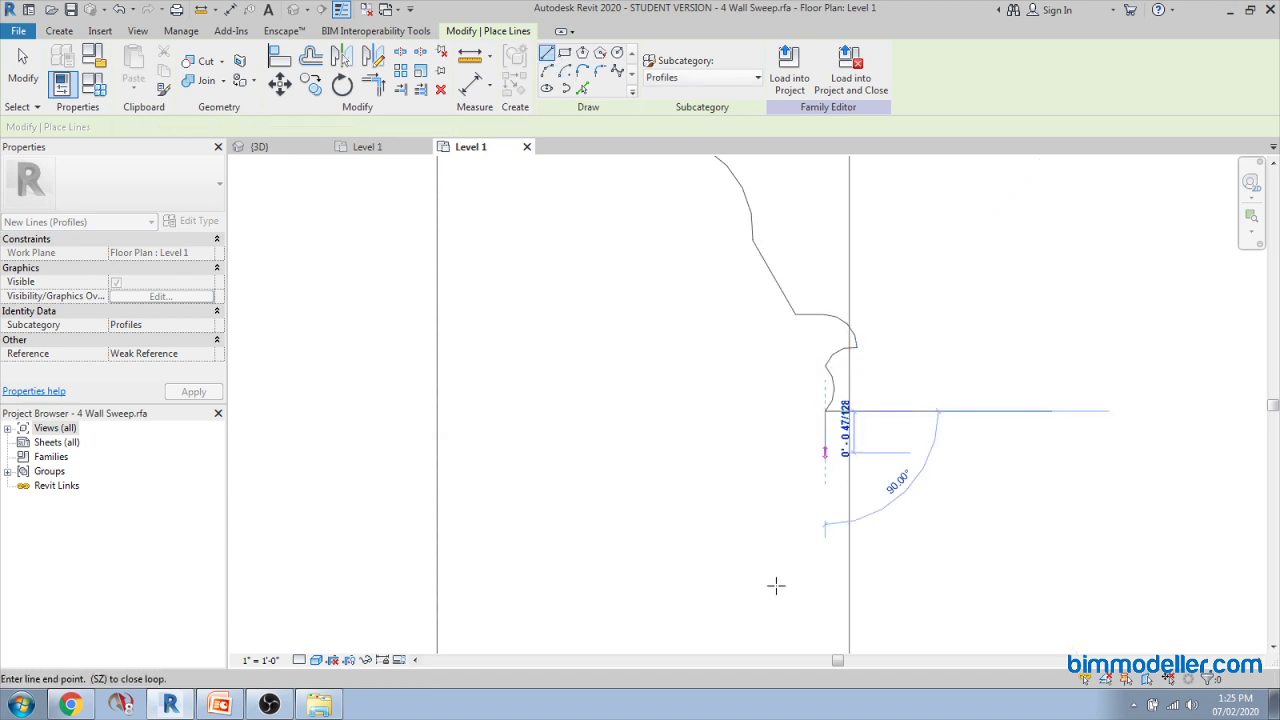
{"action": "left_click", "coordinate": [826, 495]}
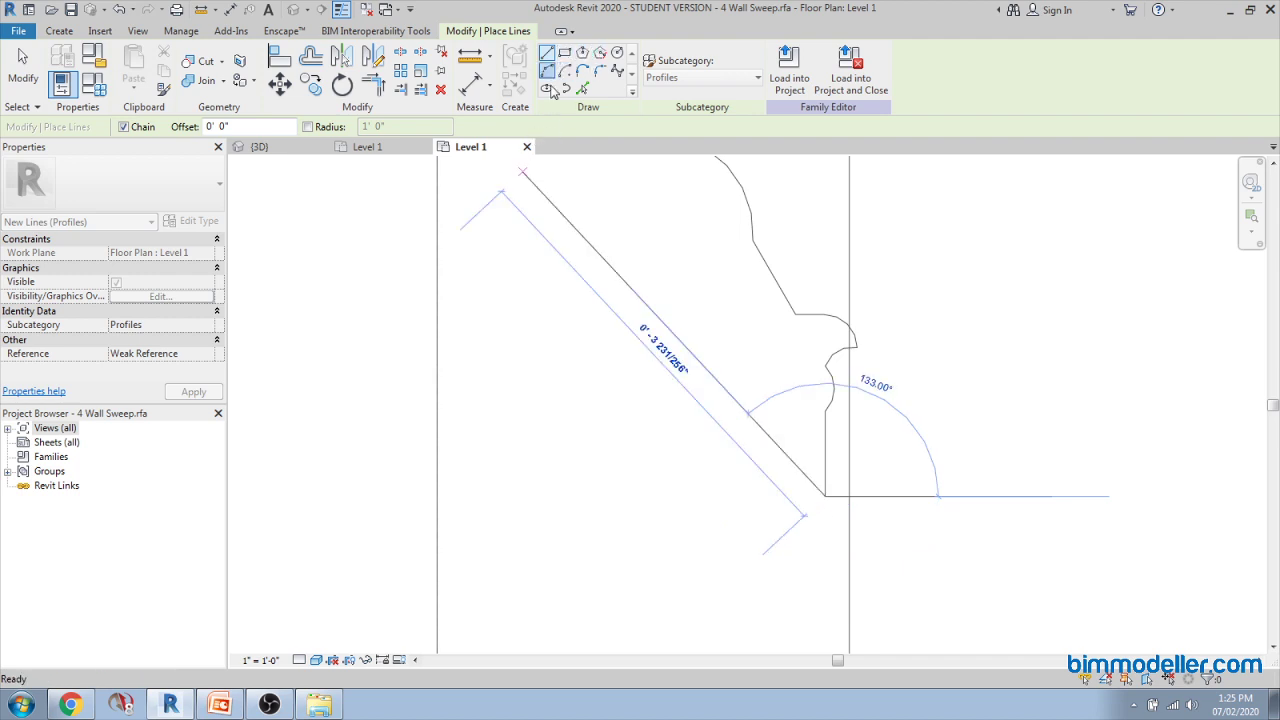
{"action": "left_click", "coordinate": [826, 570]}
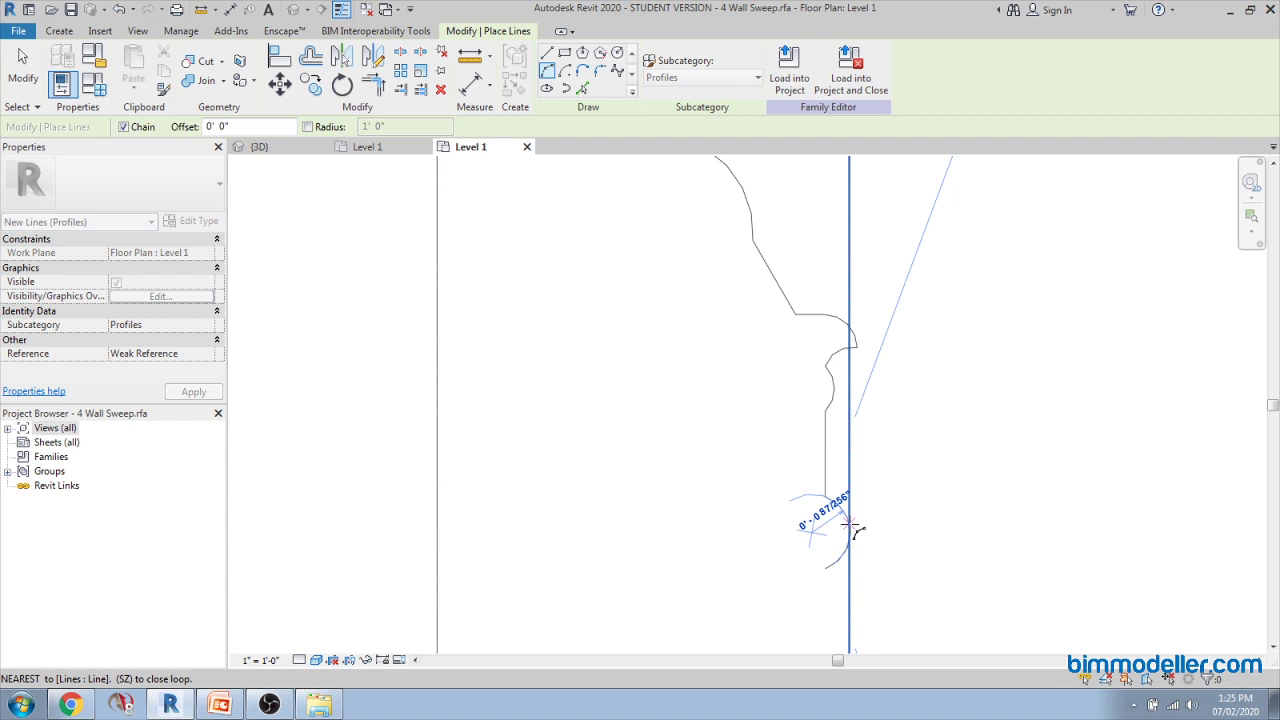
Step: Finish the lower edge with another arc, a straight segment and a final tangent arc to the base
{"action": "scroll", "coordinate": [829, 329], "scroll_direction": "down", "scroll_amount": 5}
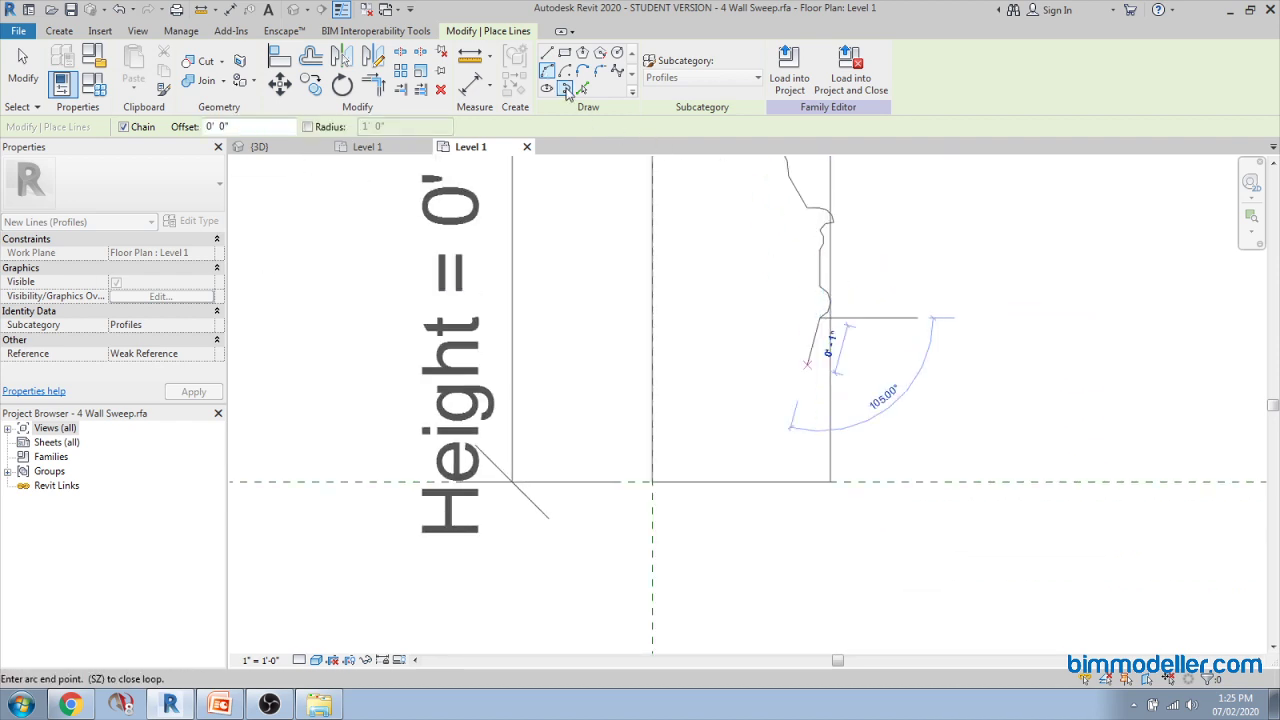
{"action": "left_click", "coordinate": [818, 409]}
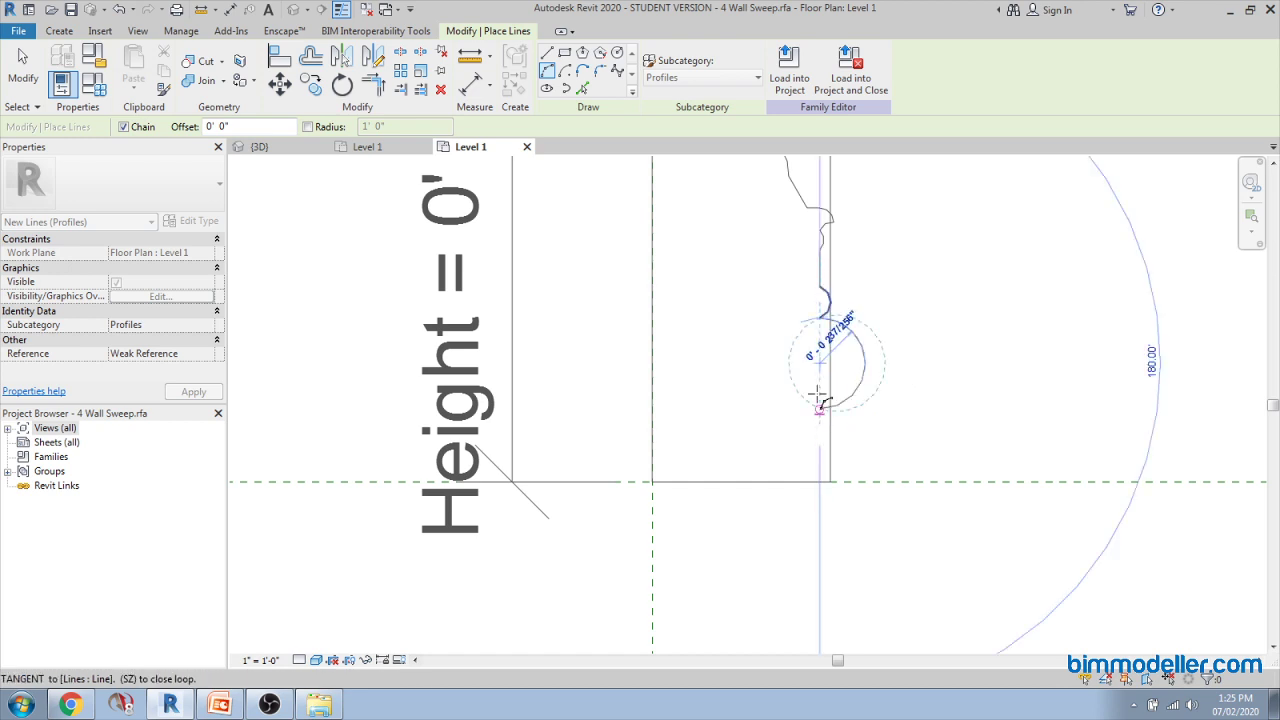
{"action": "left_click", "coordinate": [814, 398]}
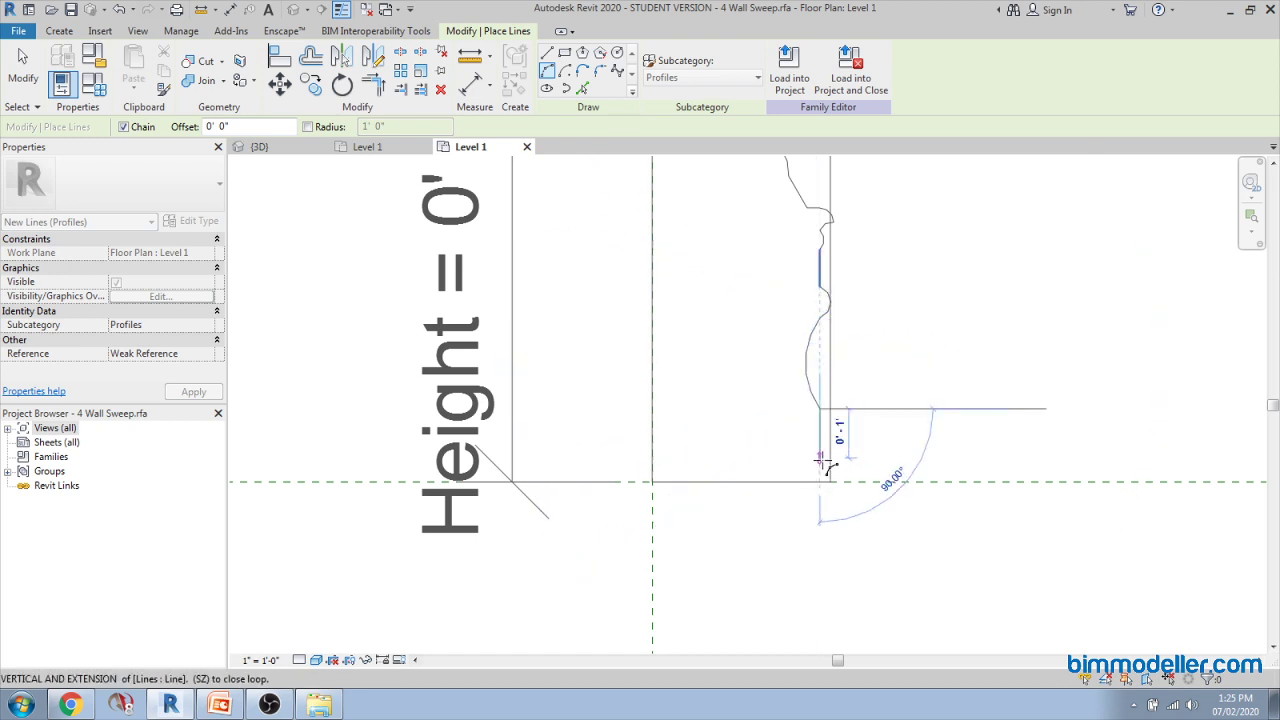
{"action": "left_click", "coordinate": [820, 483]}
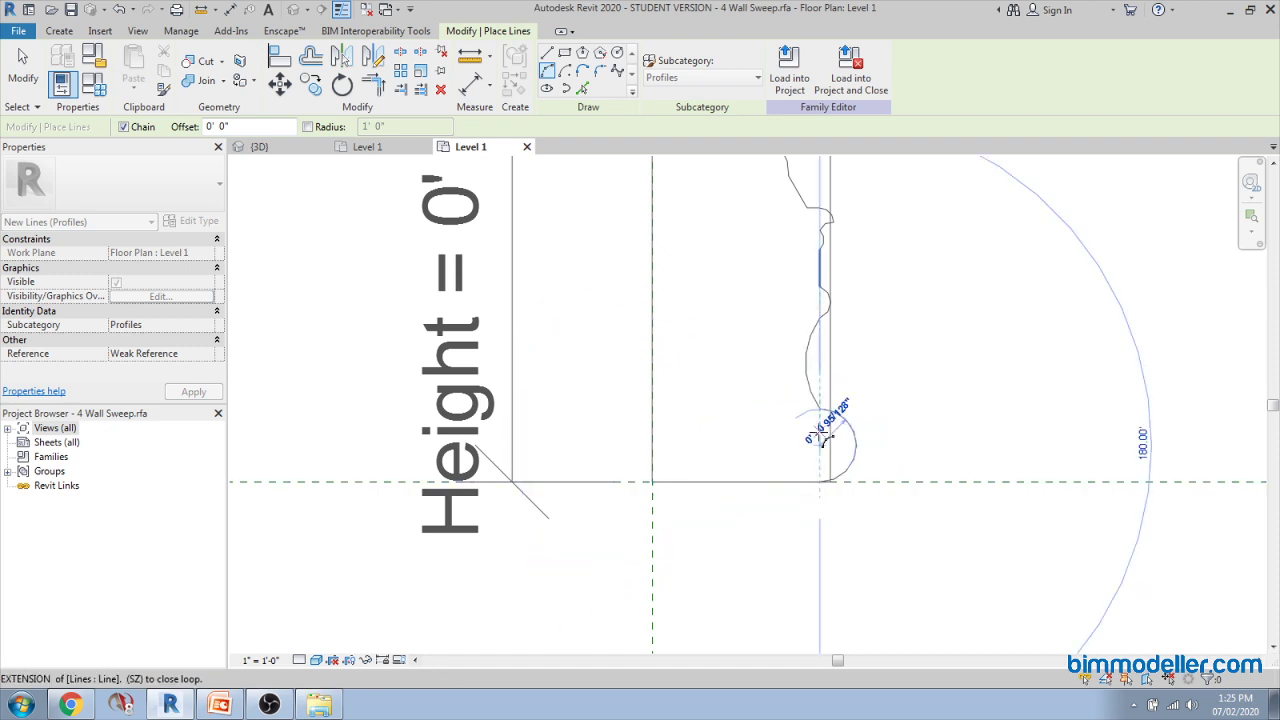
{"action": "scroll", "coordinate": [822, 438], "scroll_direction": "up", "scroll_amount": 3}
{"action": "left_click", "coordinate": [843, 440]}
{"action": "key", "text": "Escape"}
{"action": "key", "text": "Escape"}
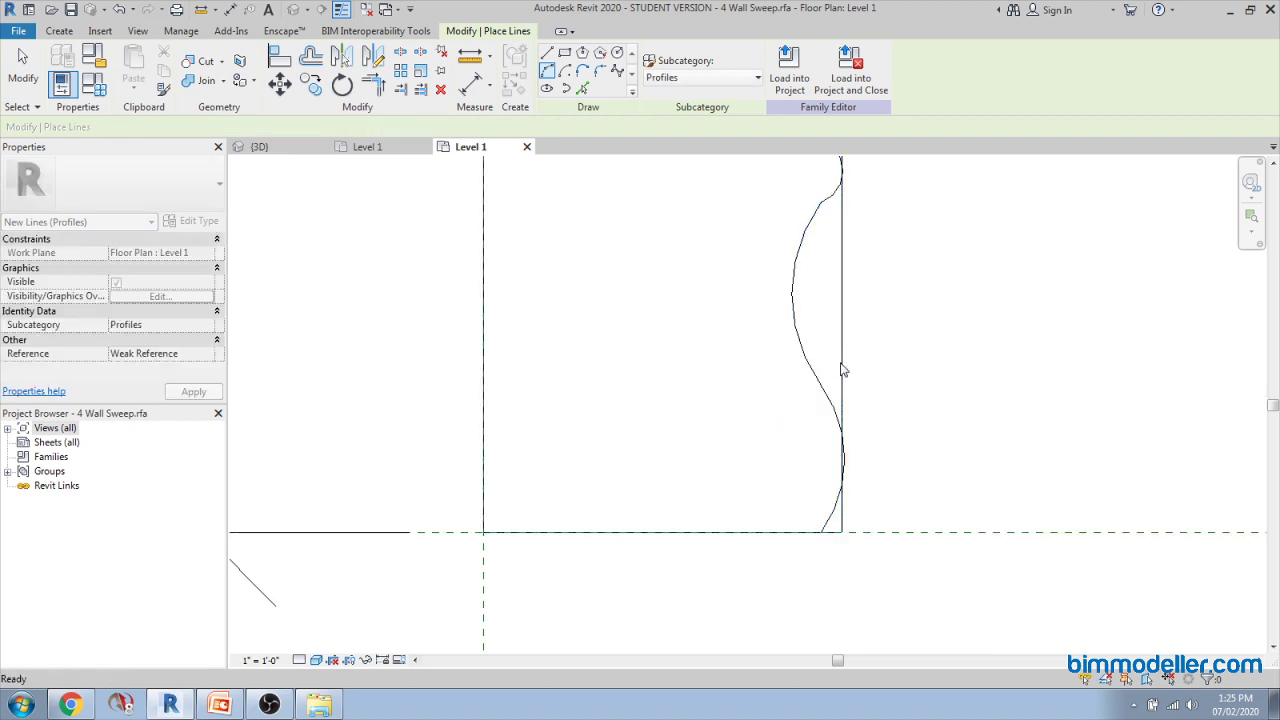
{"action": "left_click", "coordinate": [842, 370]}
Step: Delete the stray vertical line and the top line, then centre the profile
{"action": "key", "text": "Delete"}
{"action": "scroll", "coordinate": [842, 380], "scroll_direction": "down", "scroll_amount": 4}
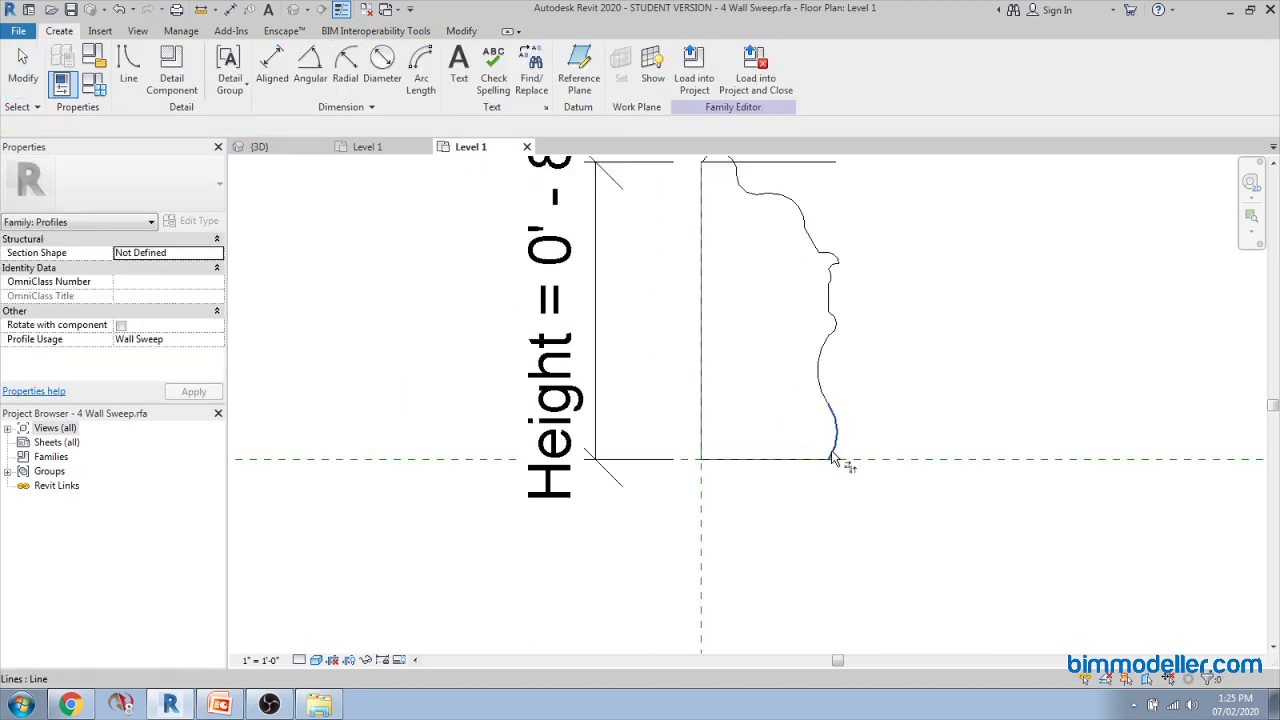
{"action": "scroll", "coordinate": [833, 459], "scroll_direction": "down", "scroll_amount": 2}
{"action": "scroll", "coordinate": [800, 295], "scroll_direction": "up", "scroll_amount": 2}
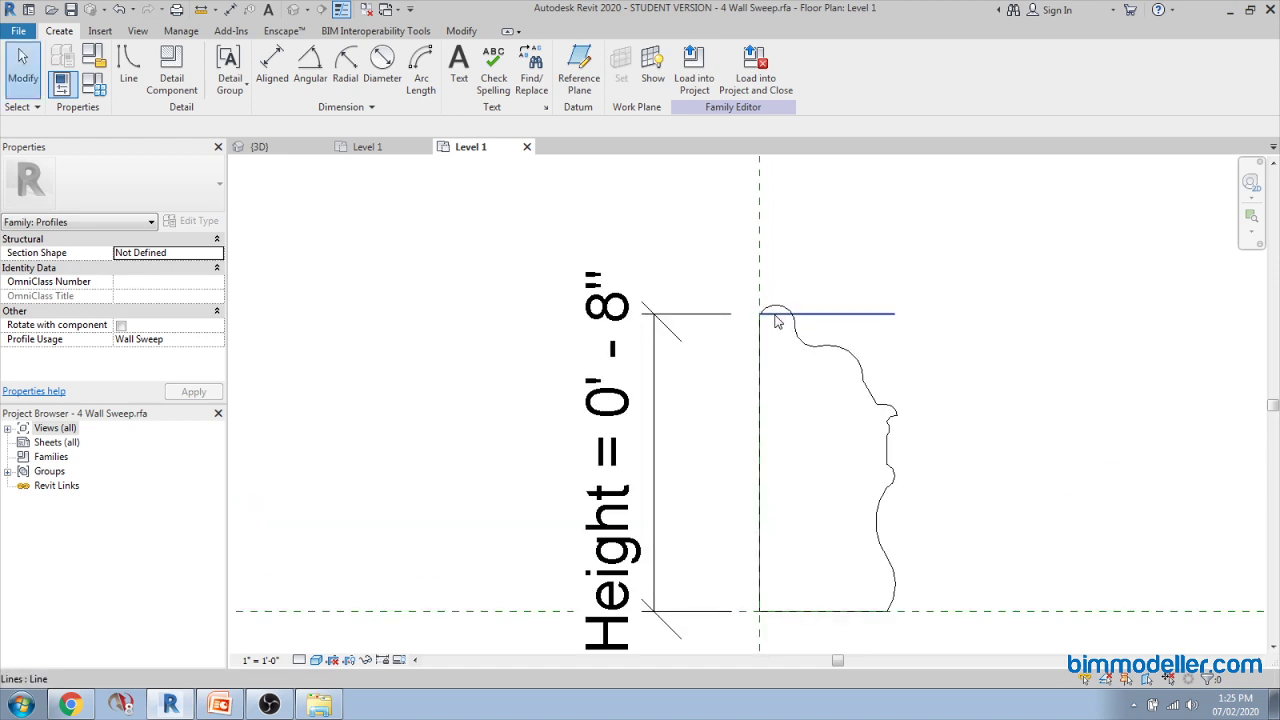
{"action": "left_click", "coordinate": [778, 321]}
{"action": "key", "text": "Delete"}
{"action": "scroll", "coordinate": [766, 454], "scroll_direction": "down", "scroll_amount": 2}
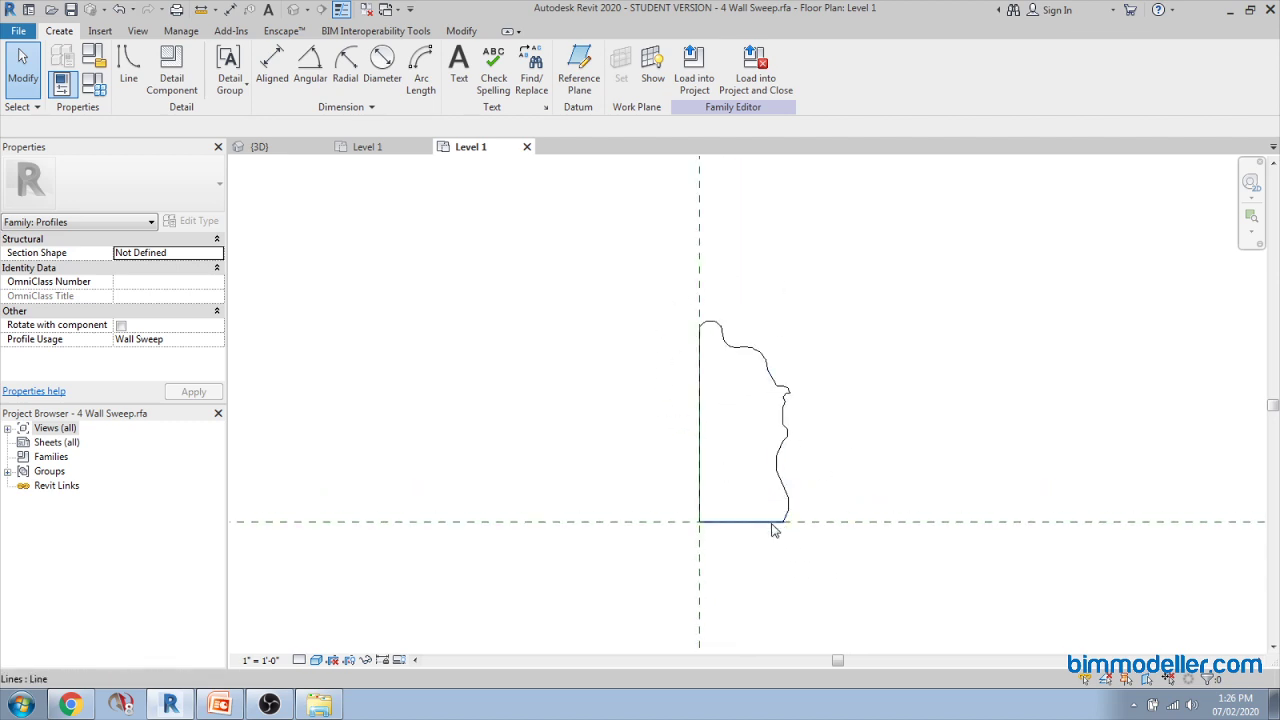
{"action": "middle_click_drag", "start_coordinate": [757, 541], "coordinate": [759, 570]}
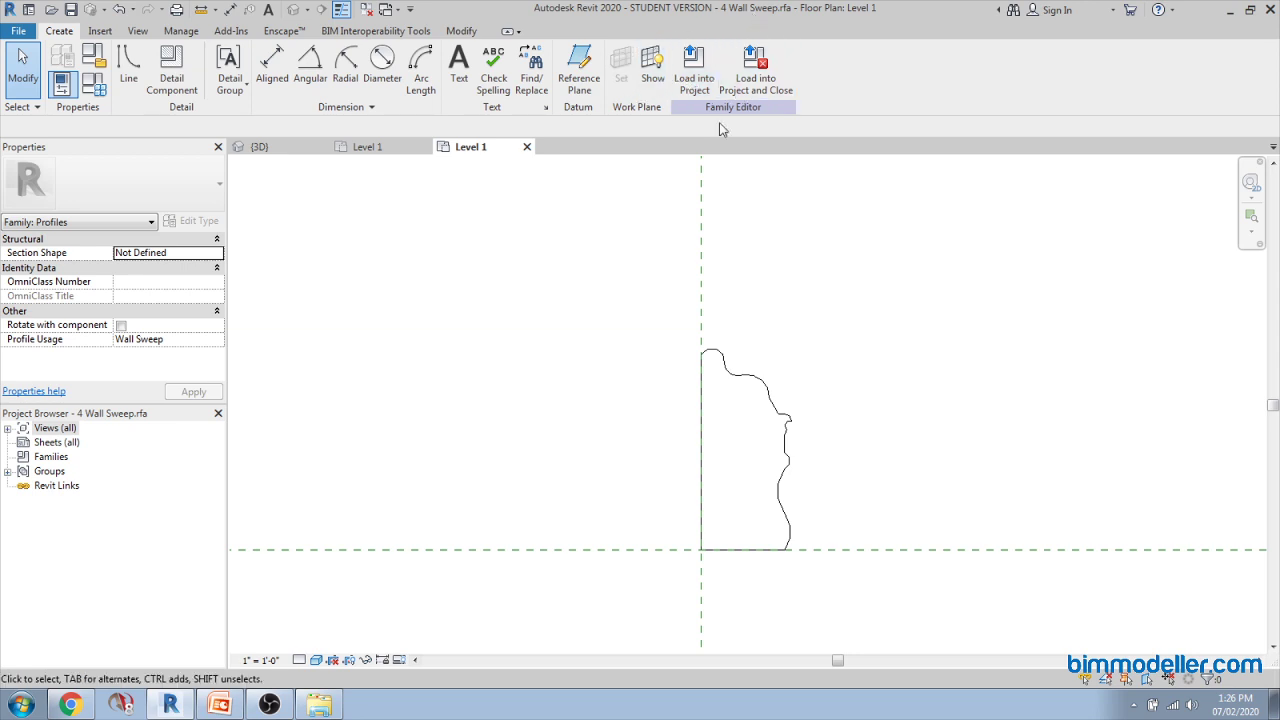
{"action": "left_click", "coordinate": [699, 84]}
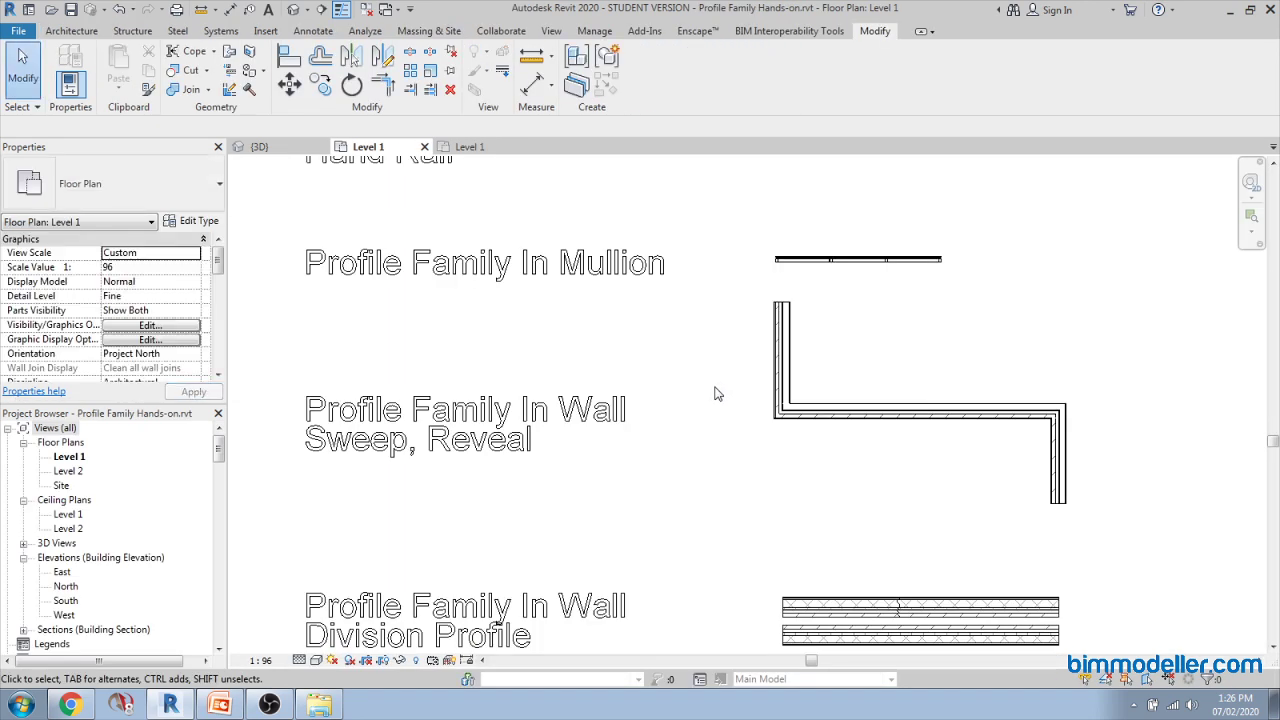
{"action": "scroll", "coordinate": [743, 408], "scroll_direction": "down", "scroll_amount": 3}
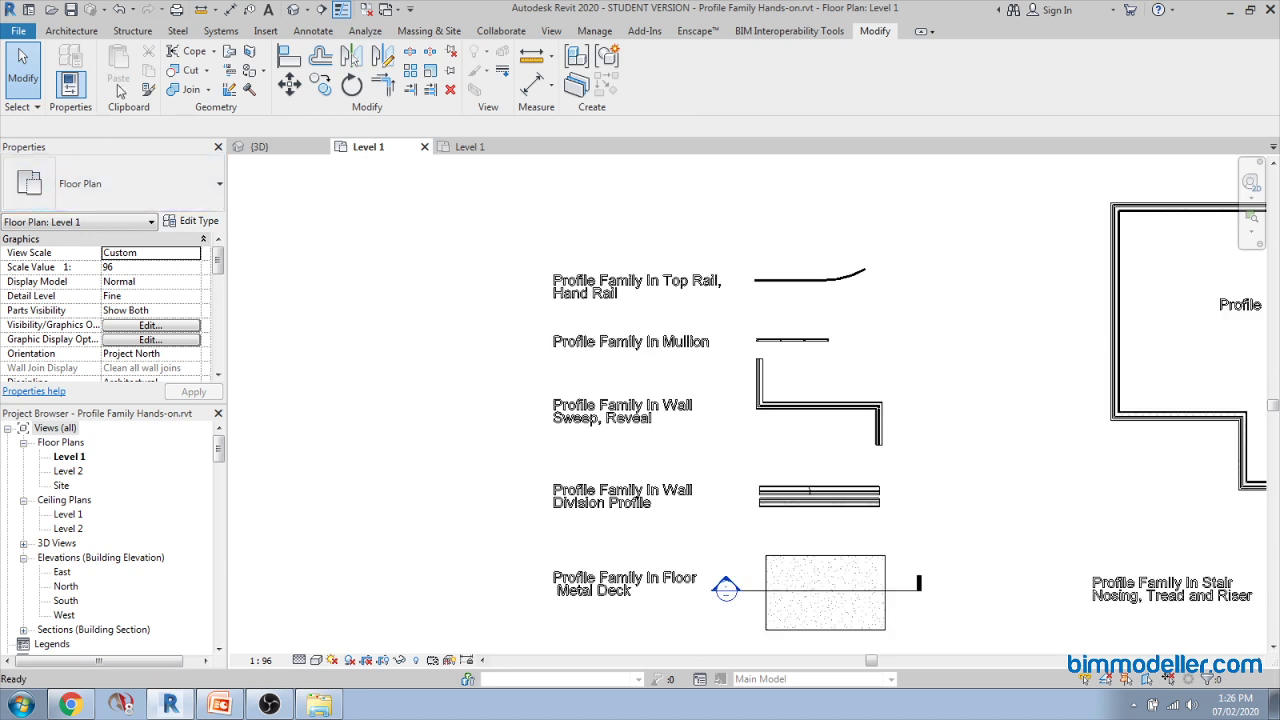
{"action": "left_click", "coordinate": [76, 31]}
{"action": "left_click", "coordinate": [64, 87]}
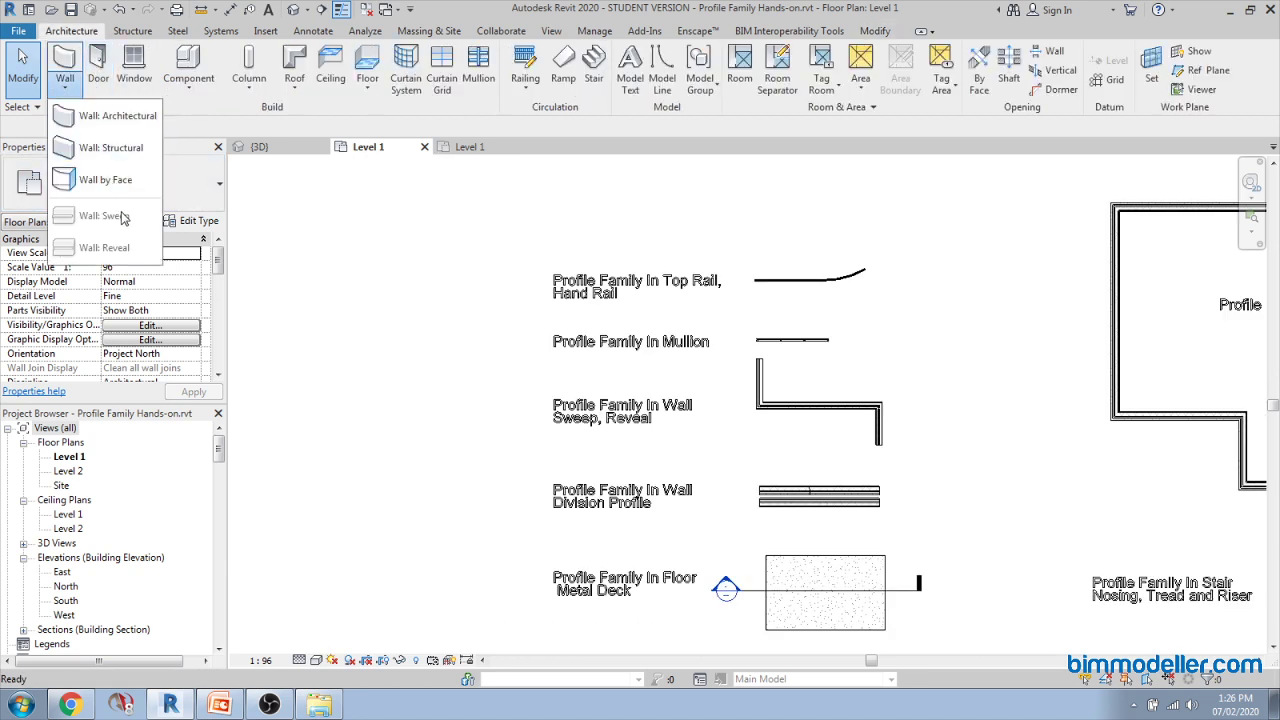
{"action": "left_click", "coordinate": [750, 412]}
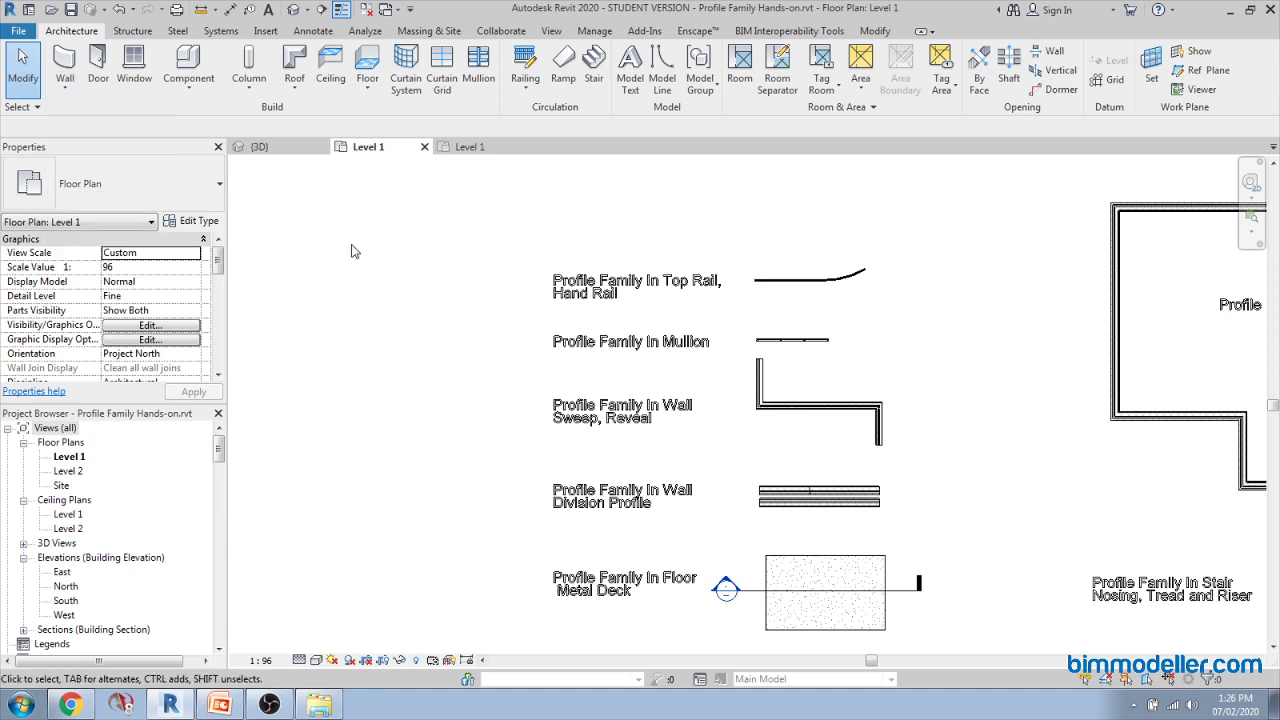
{"action": "left_click", "coordinate": [64, 87]}
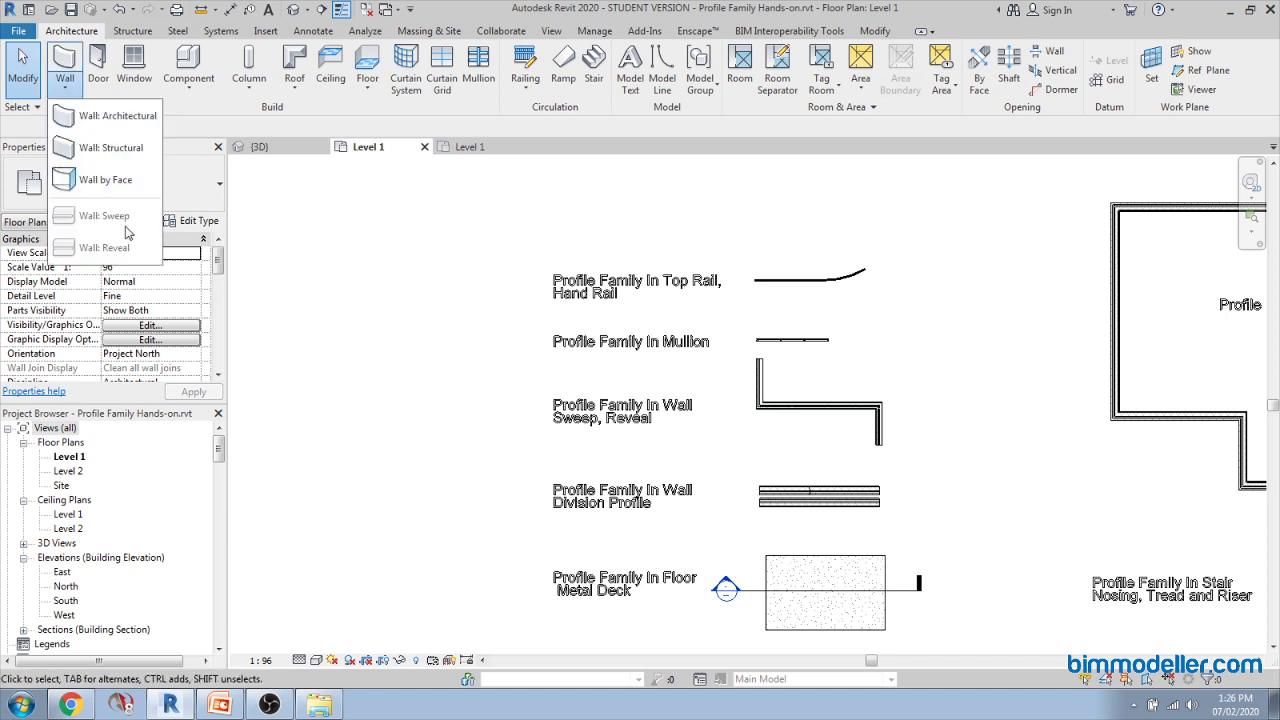
{"action": "left_click", "coordinate": [752, 440]}
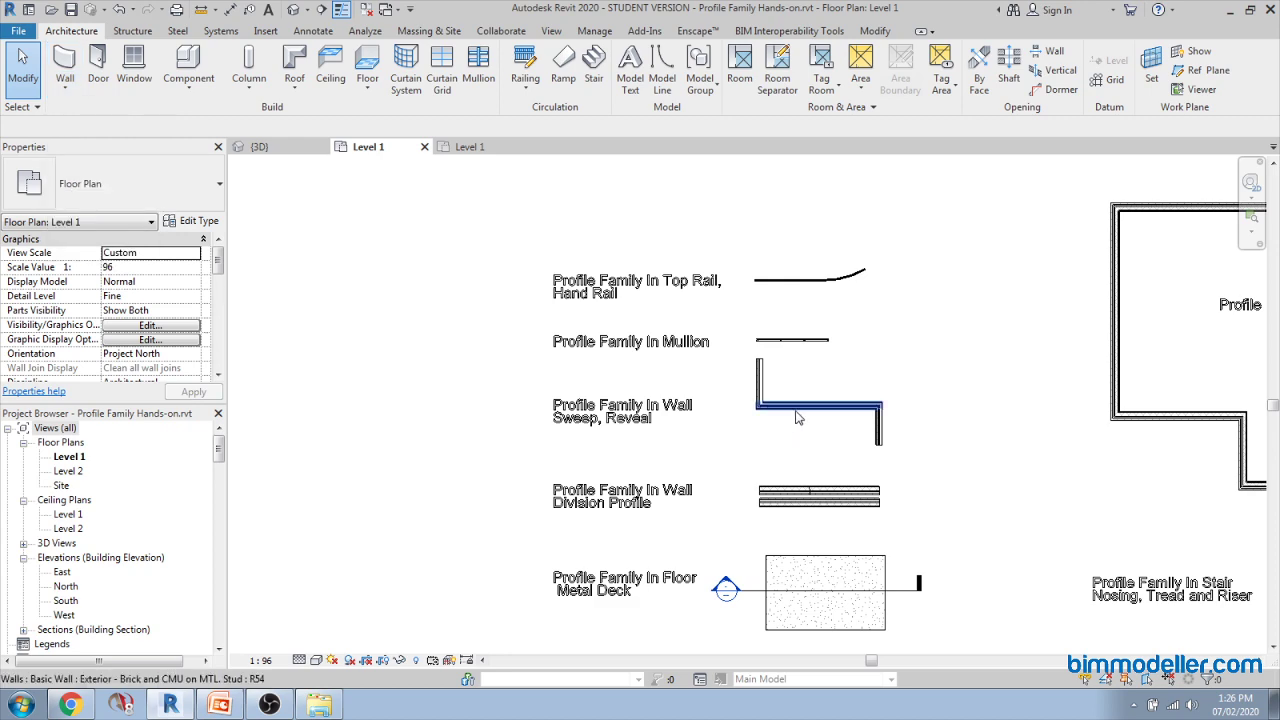
{"action": "left_click", "coordinate": [799, 417]}
{"action": "key", "text": "ctrl+Tab"}
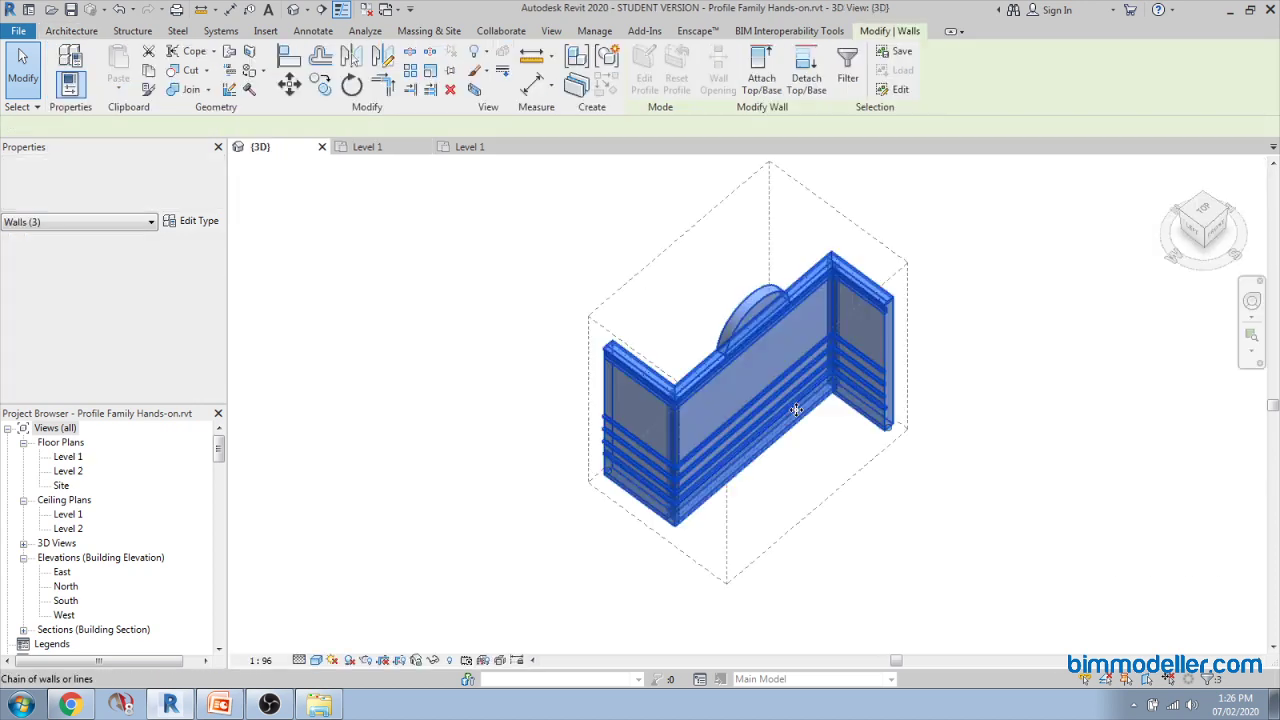
{"action": "left_click", "coordinate": [785, 498]}
{"action": "middle_click_drag", "start_coordinate": [785, 498], "coordinate": [727, 428], "text": "shift"}
{"action": "scroll", "coordinate": [698, 430], "scroll_direction": "up", "scroll_amount": 3}
{"action": "left_click", "coordinate": [661, 408]}
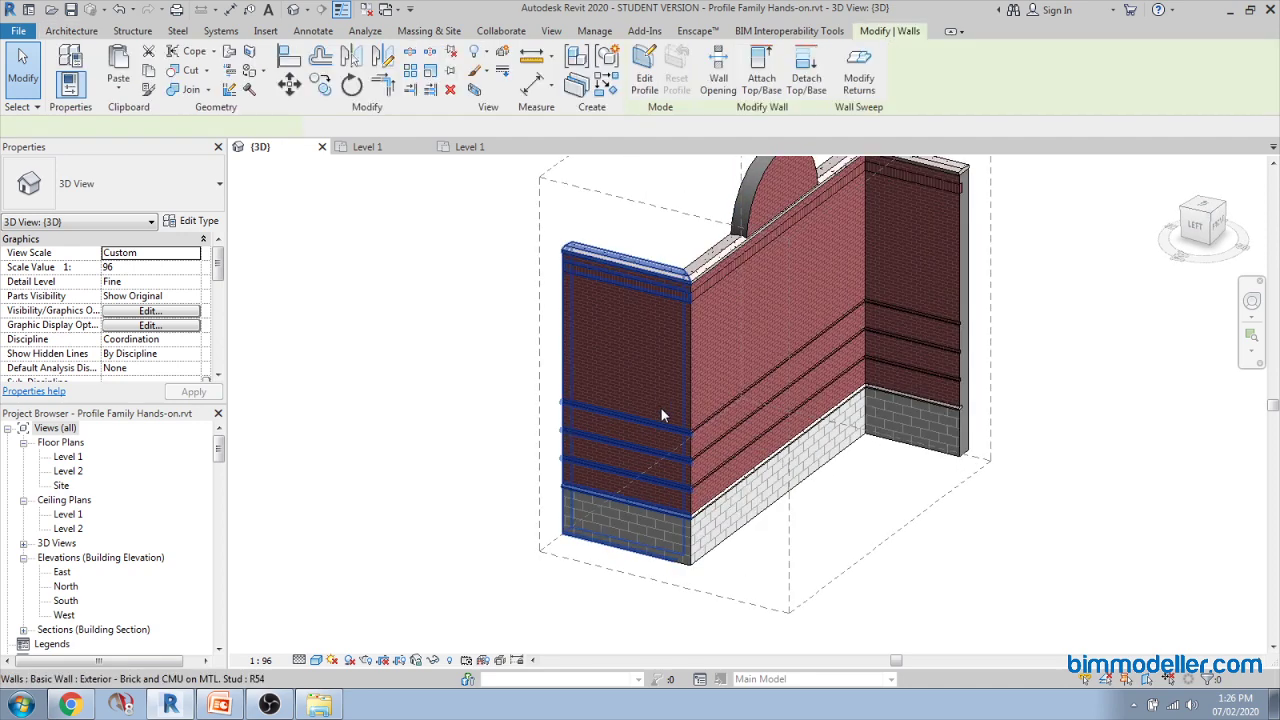
{"action": "scroll", "coordinate": [700, 440], "scroll_direction": "up", "scroll_amount": 5}
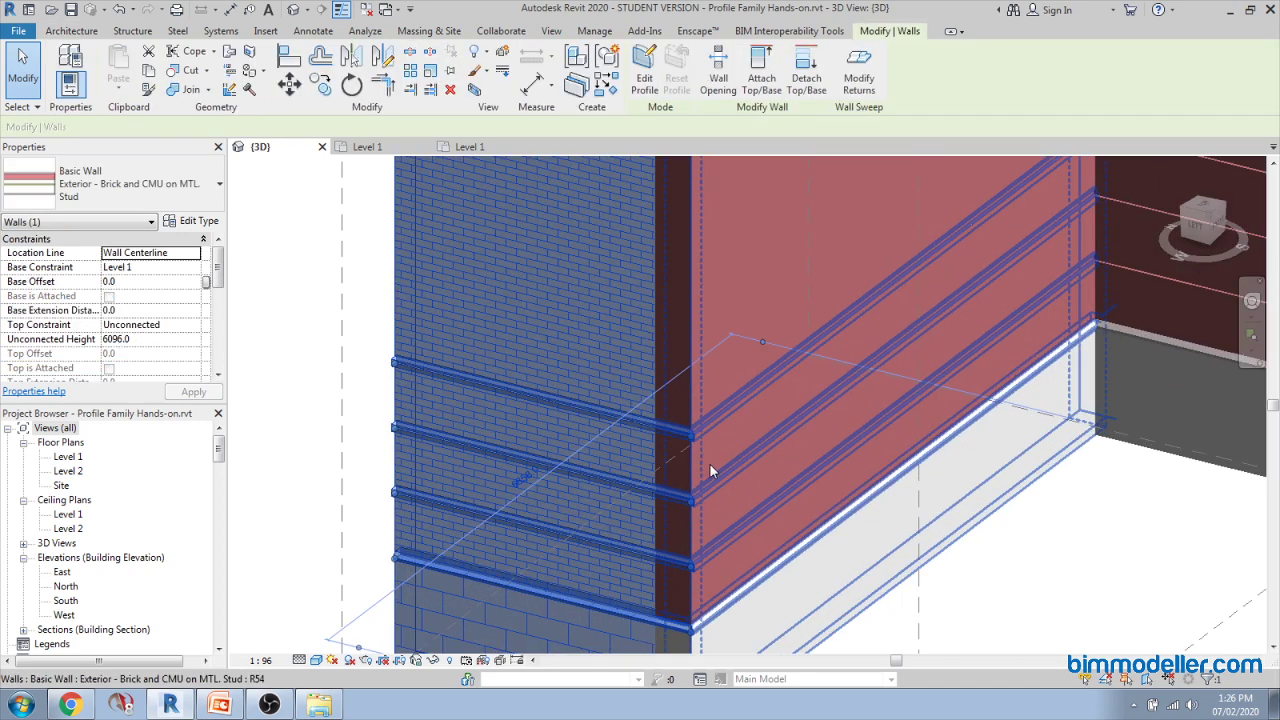
{"action": "key", "text": "Escape"}
{"action": "scroll", "coordinate": [708, 430], "scroll_direction": "up", "scroll_amount": 3}
{"action": "scroll", "coordinate": [708, 440], "scroll_direction": "down", "scroll_amount": 8}
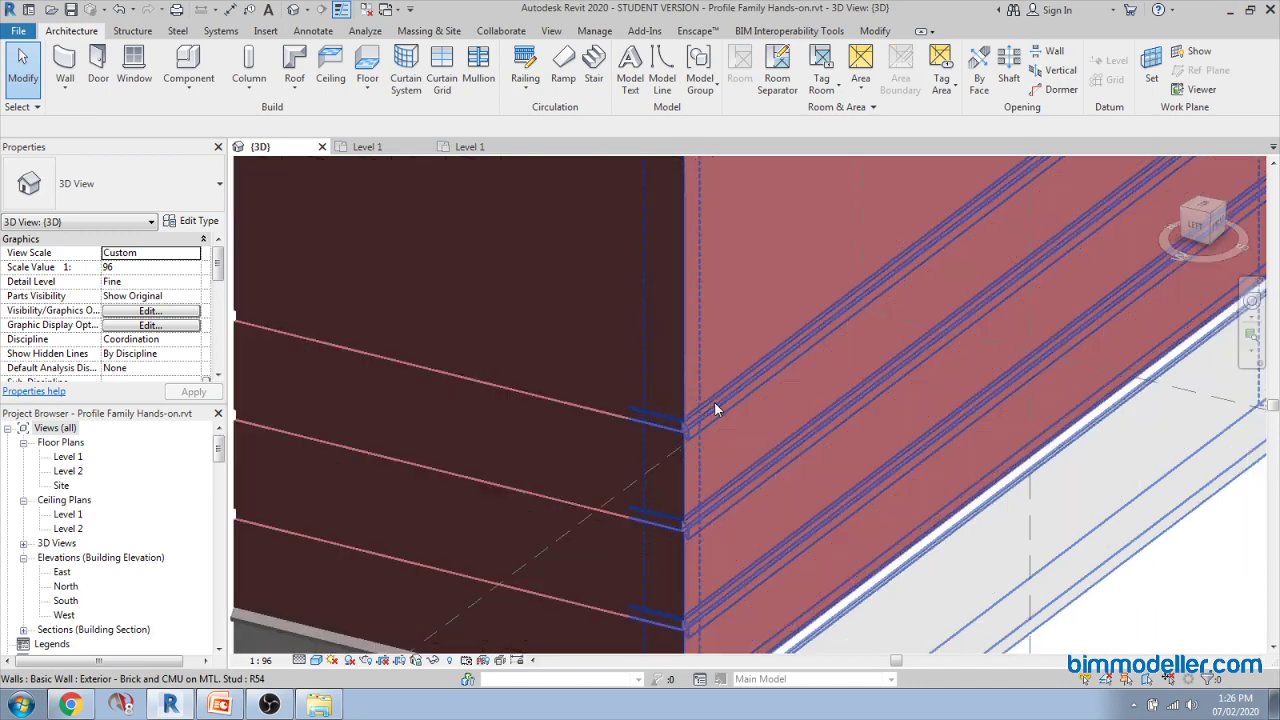
{"action": "scroll", "coordinate": [742, 440], "scroll_direction": "down", "scroll_amount": 3}
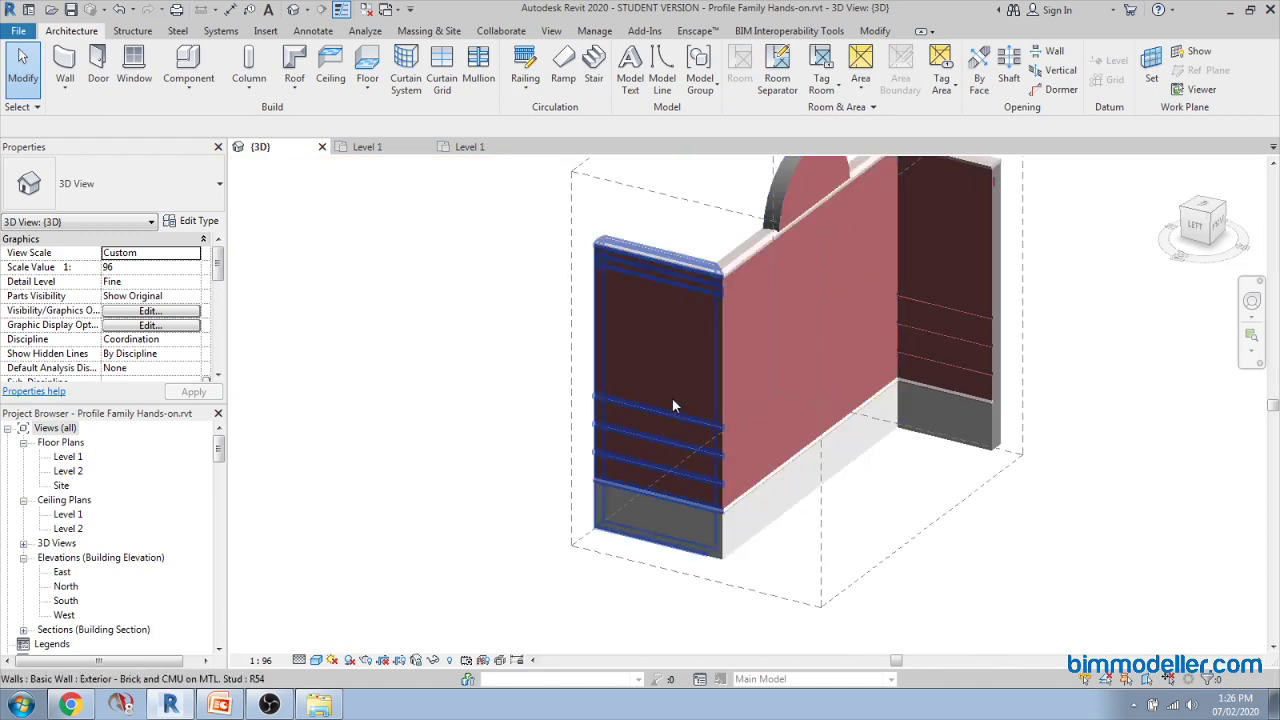
{"action": "scroll", "coordinate": [700, 420], "scroll_direction": "up", "scroll_amount": 8}
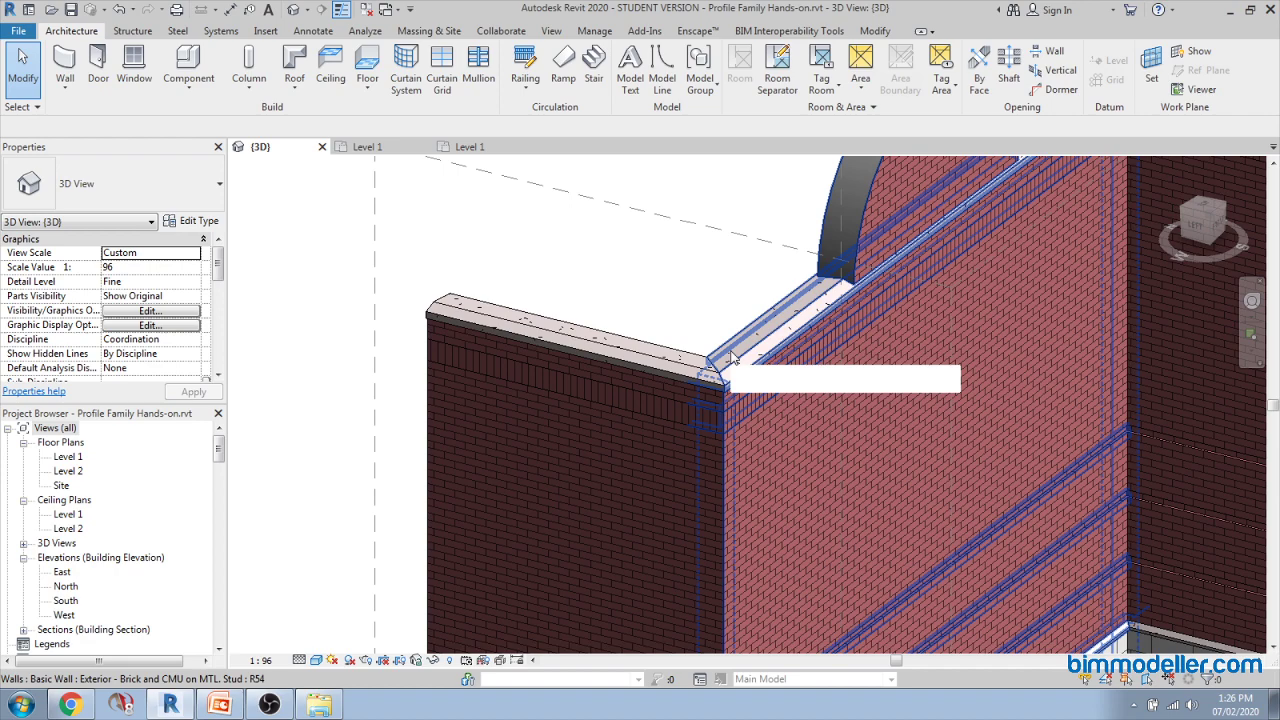
{"action": "scroll", "coordinate": [747, 355], "scroll_direction": "down", "scroll_amount": 6}
{"action": "scroll", "coordinate": [744, 497], "scroll_direction": "up", "scroll_amount": 8}
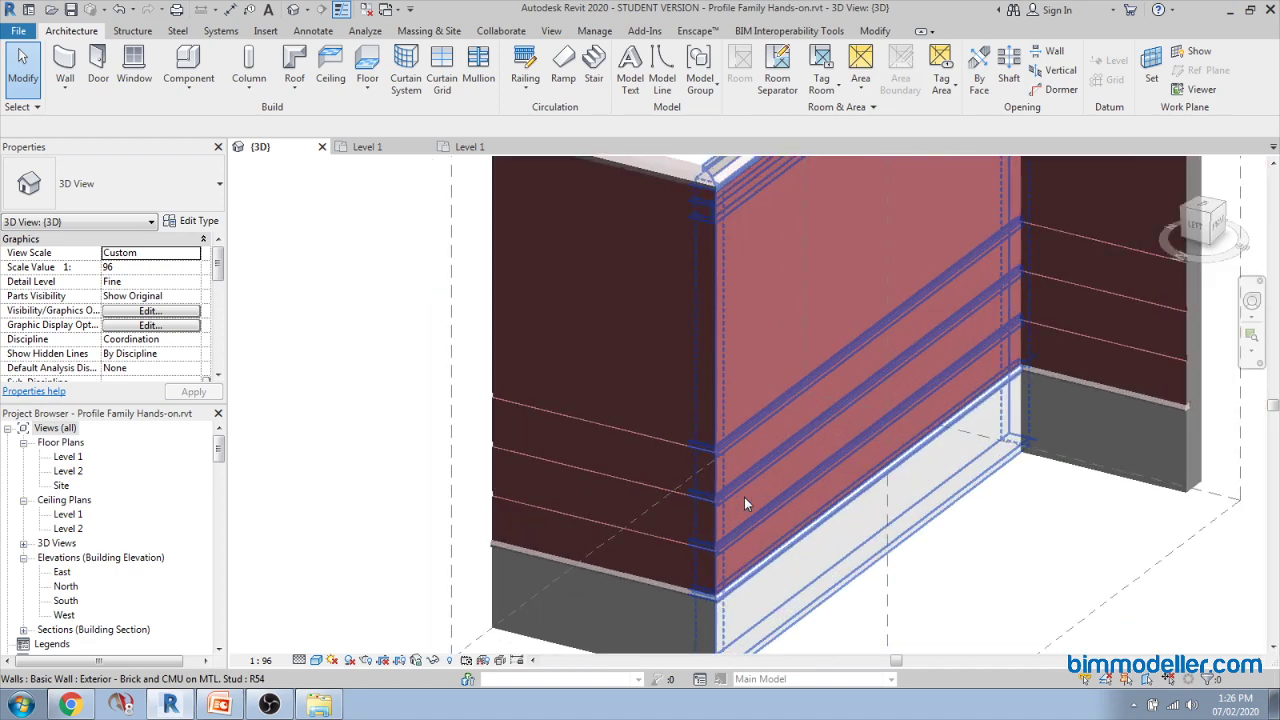
{"action": "scroll", "coordinate": [740, 458], "scroll_direction": "down", "scroll_amount": 2}
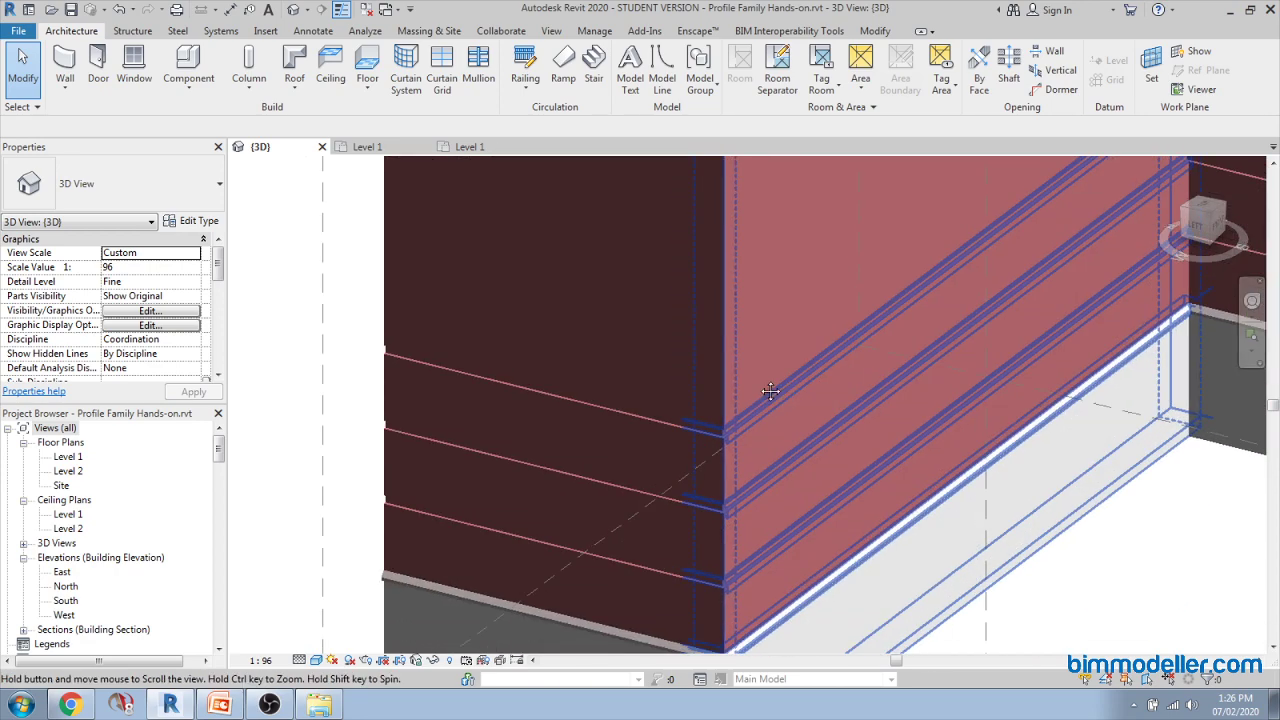
{"action": "scroll", "coordinate": [758, 448], "scroll_direction": "up", "scroll_amount": 2}
{"action": "scroll", "coordinate": [770, 428], "scroll_direction": "down", "scroll_amount": 6}
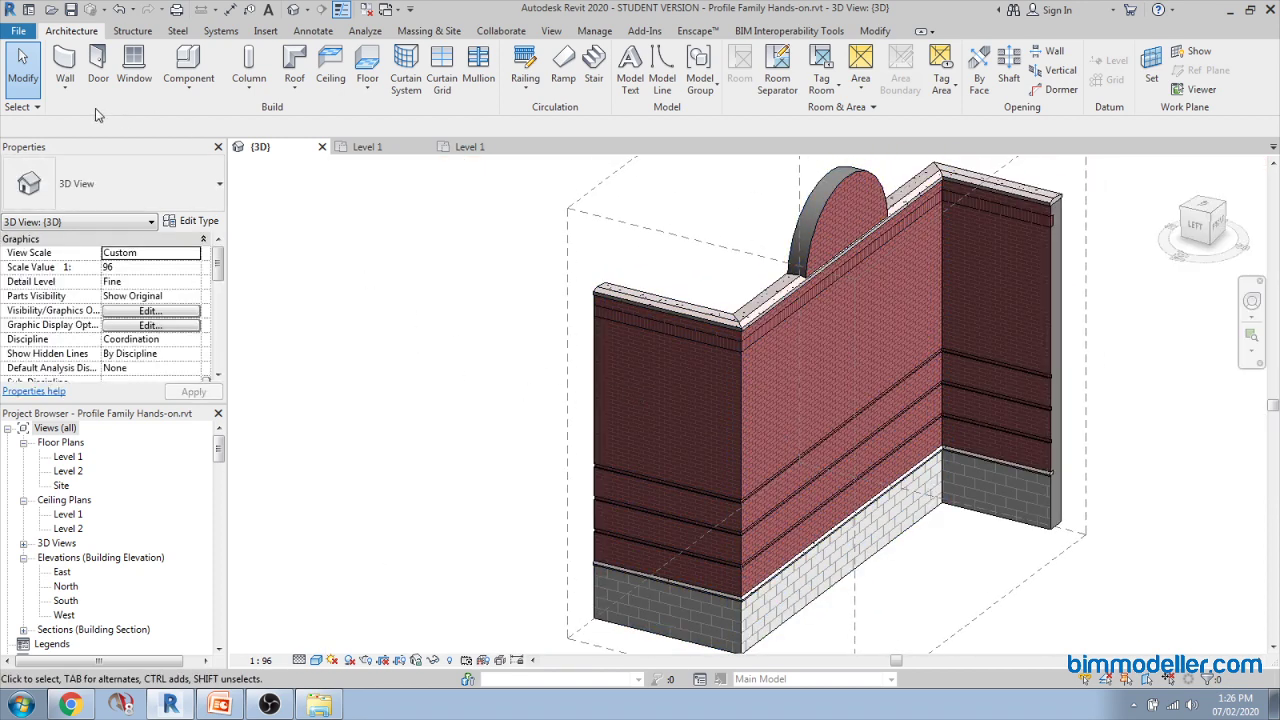
Step: Duplicate the Cornice wall sweep type as Custom and set its Profile to 4 Wall Sweep : Standard
{"action": "left_click", "coordinate": [67, 91]}
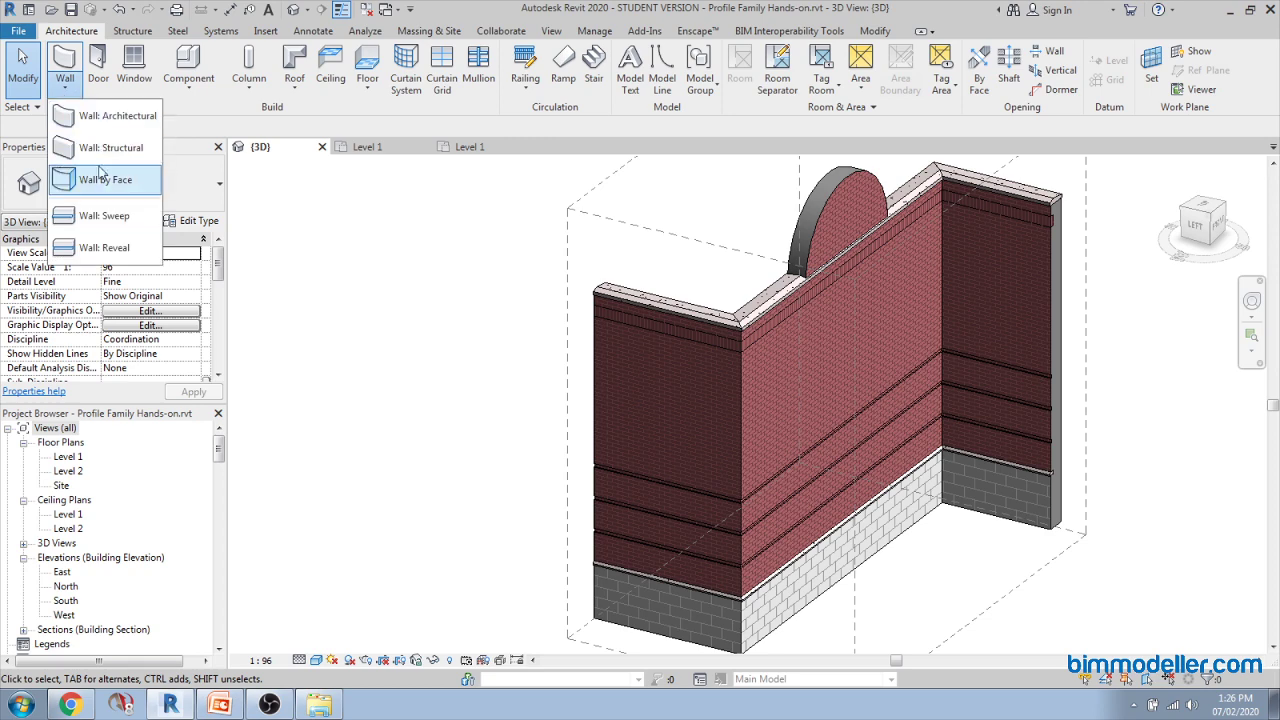
{"action": "left_click", "coordinate": [113, 220]}
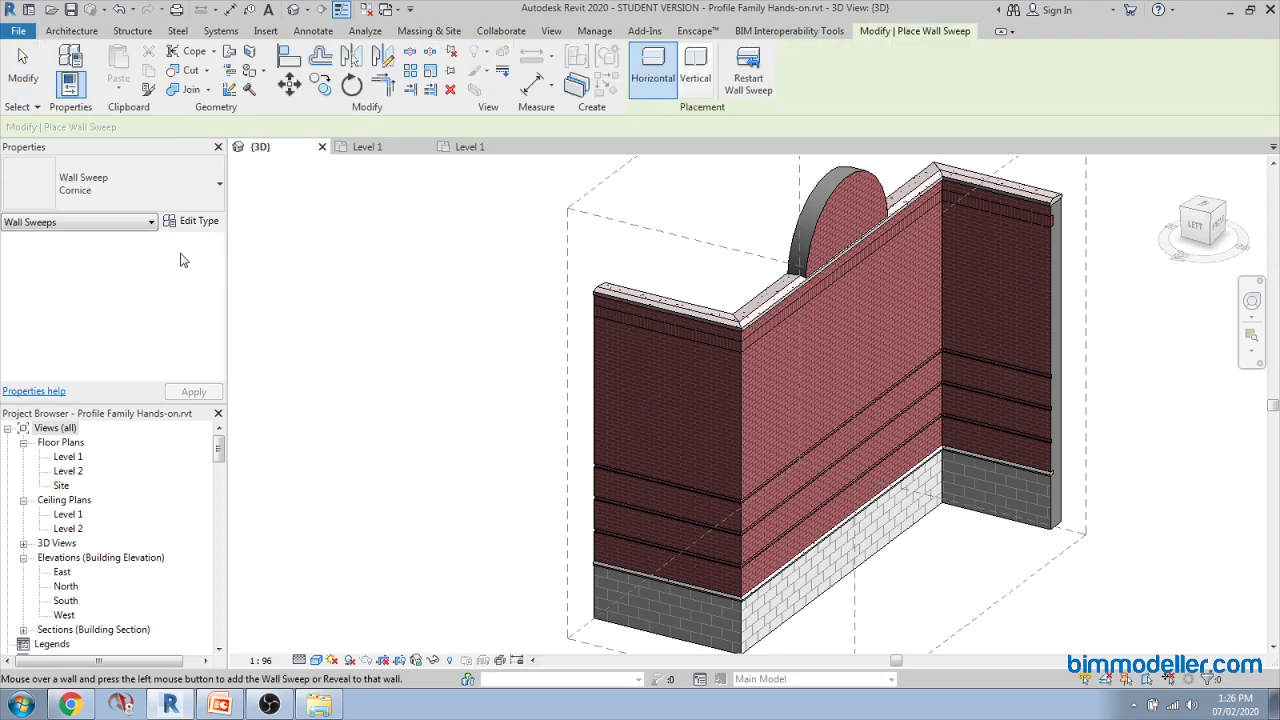
{"action": "left_click", "coordinate": [192, 222]}
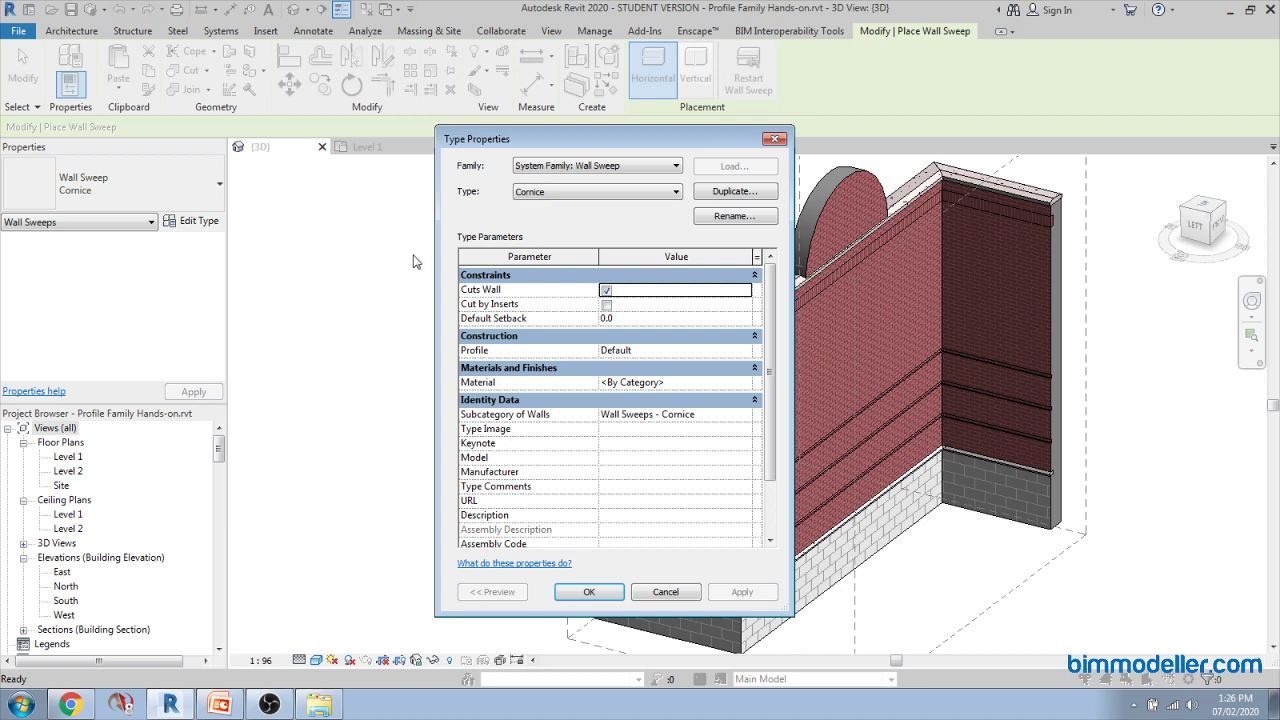
{"action": "left_click", "coordinate": [724, 197]}
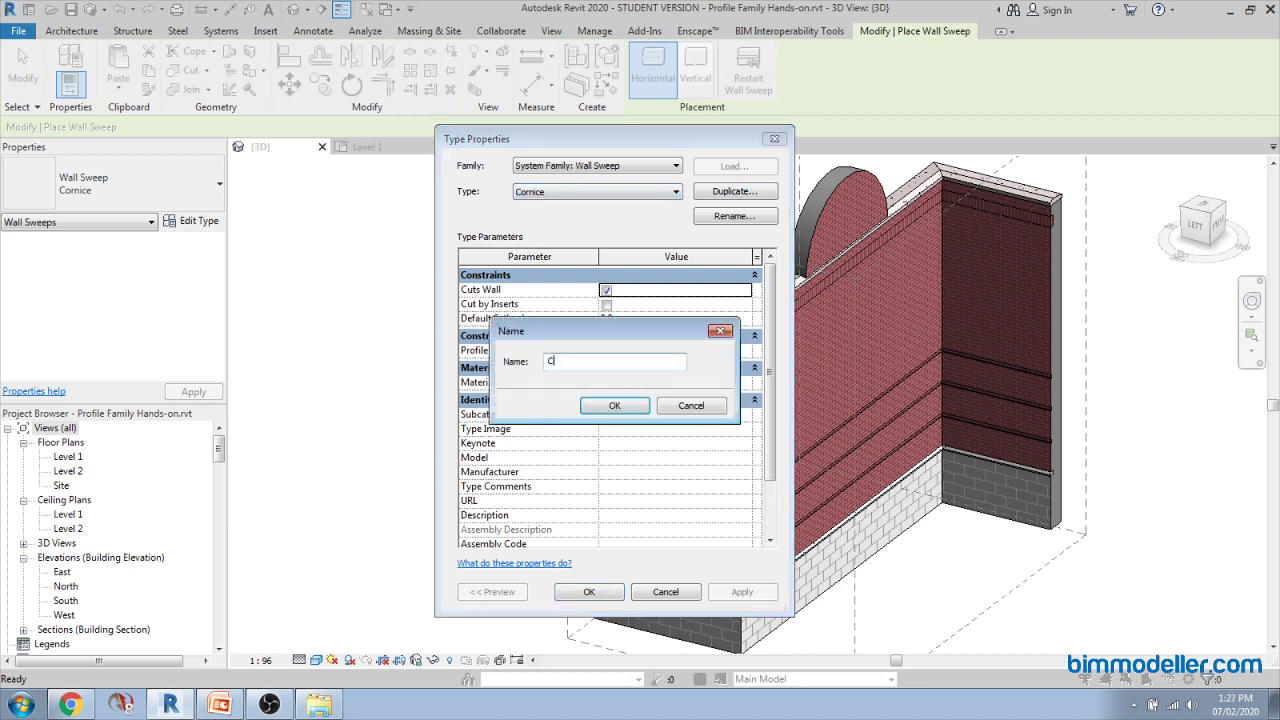
{"action": "key", "text": "Return"}
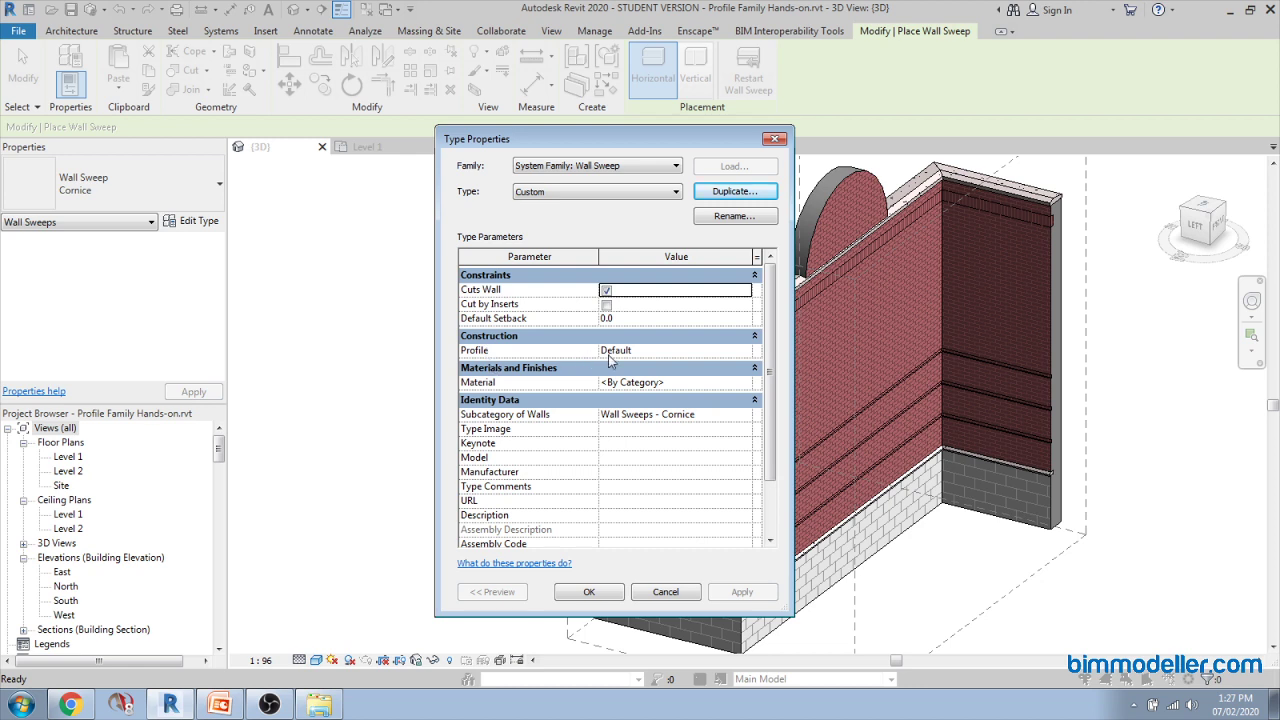
{"action": "left_click", "coordinate": [743, 352]}
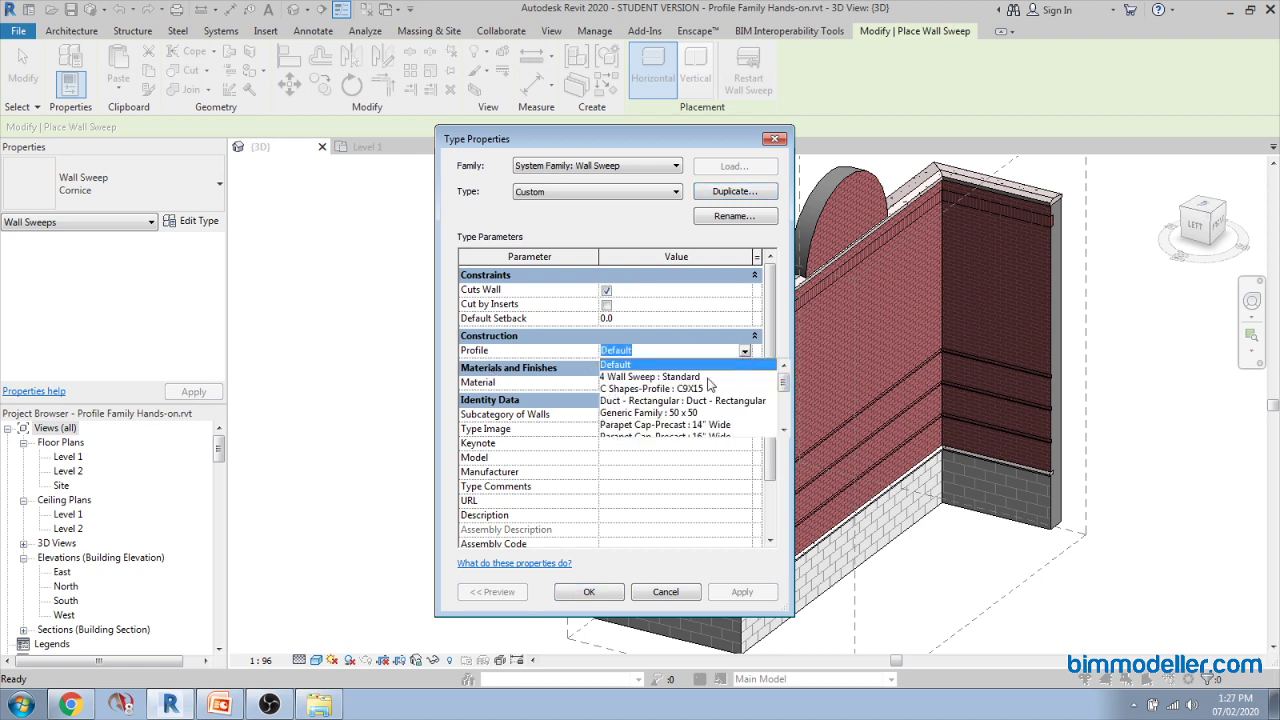
{"action": "left_click", "coordinate": [675, 377]}
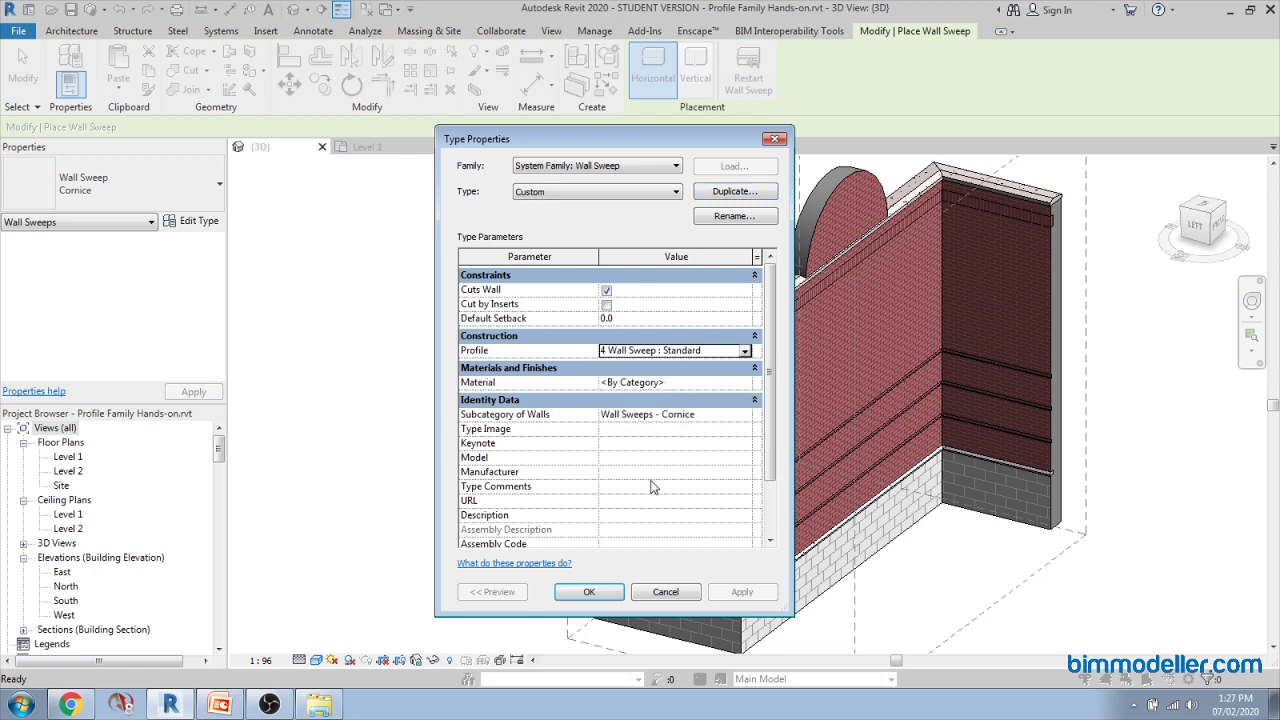
{"action": "left_click", "coordinate": [601, 592]}
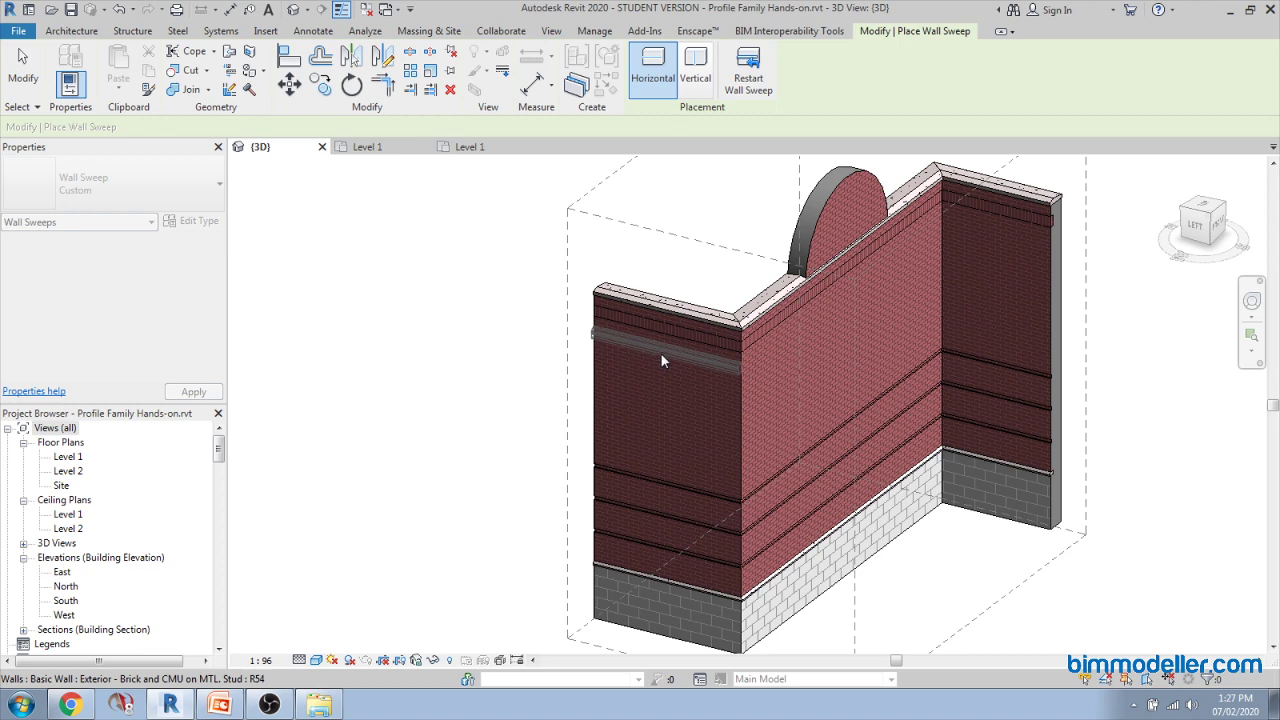
Step: Place the Custom wall sweep on the left wall, then the front wall, and end placement
{"action": "scroll", "coordinate": [660, 360], "scroll_direction": "up", "scroll_amount": 3}
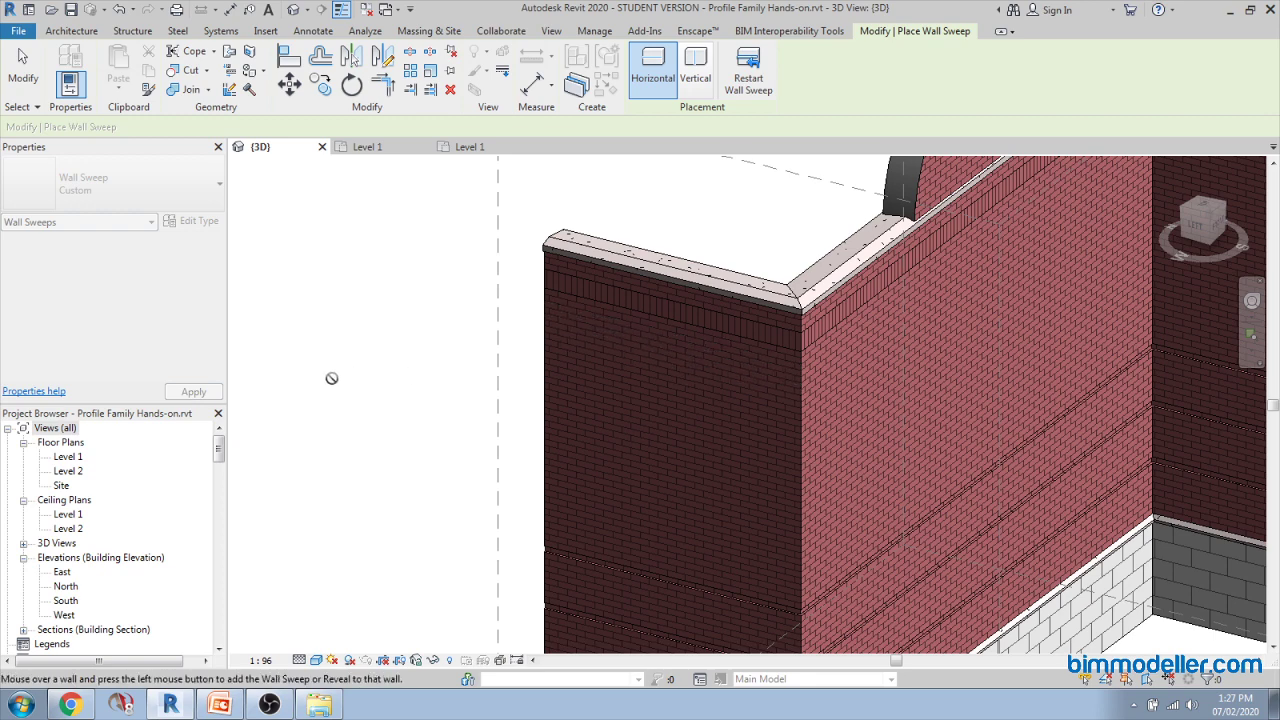
{"action": "left_click", "coordinate": [723, 372]}
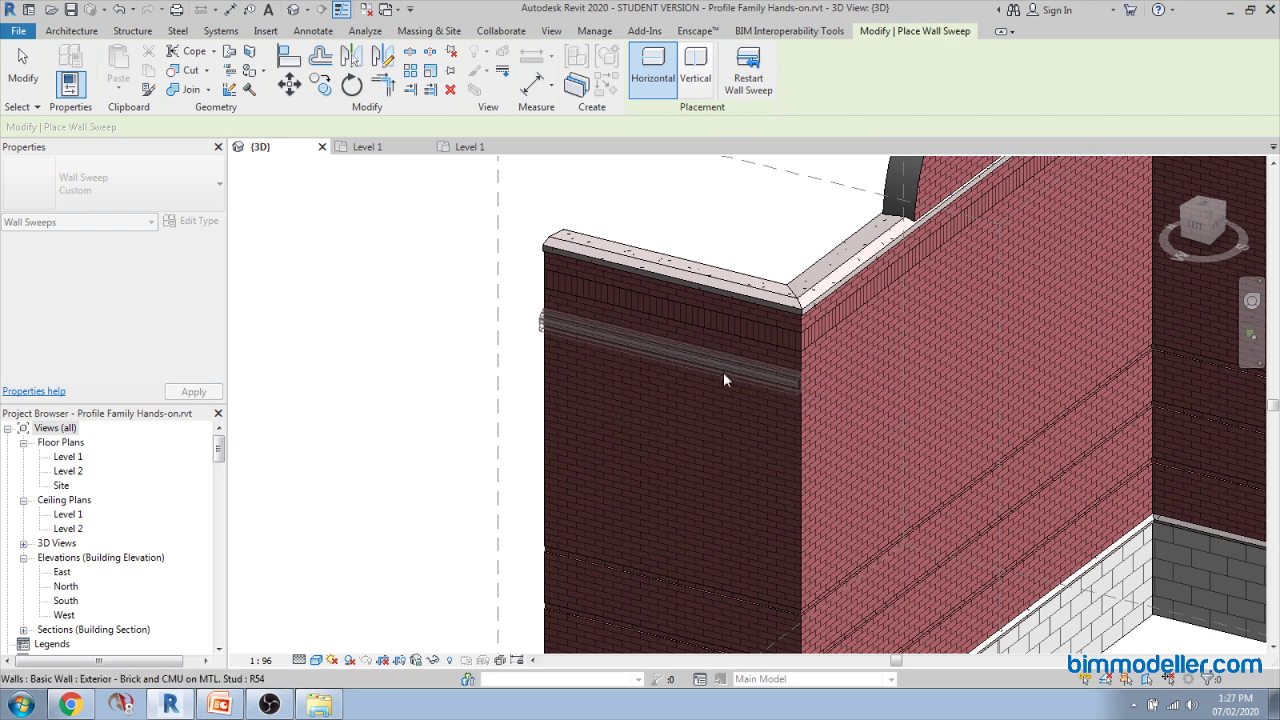
{"action": "left_click", "coordinate": [827, 374]}
{"action": "scroll", "coordinate": [828, 370], "scroll_direction": "down", "scroll_amount": 4}
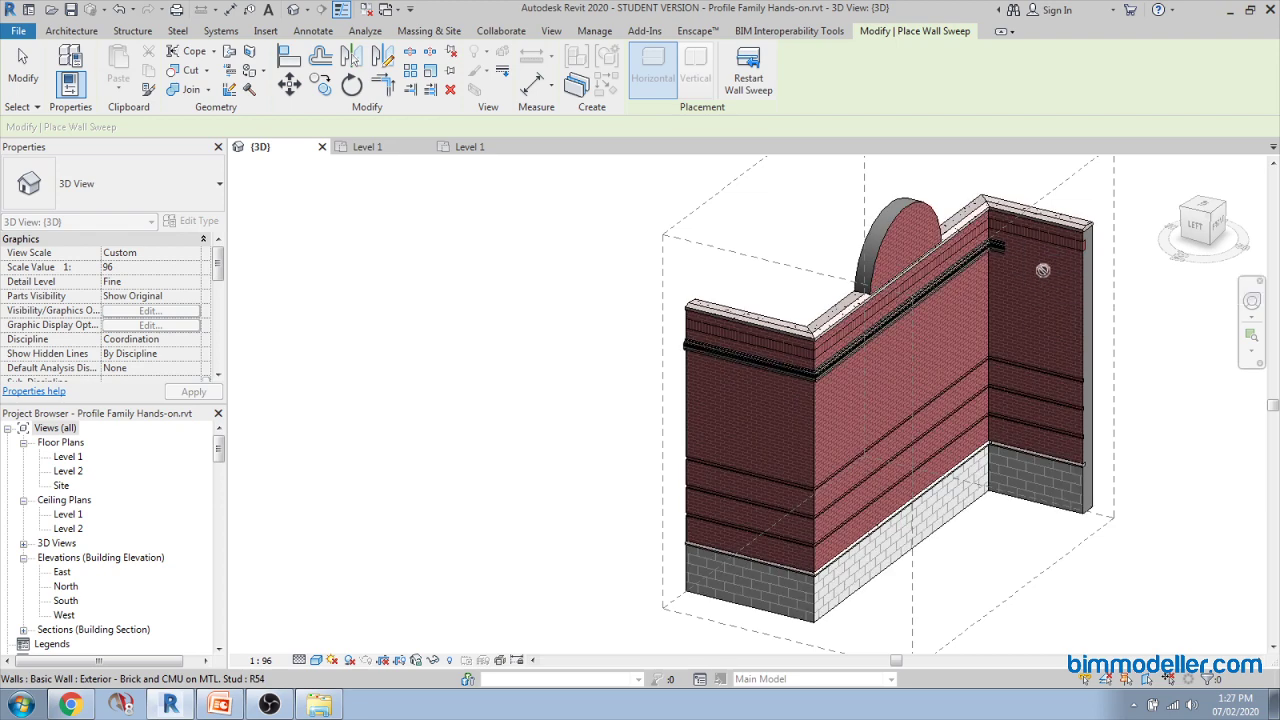
{"action": "scroll", "coordinate": [1042, 270], "scroll_direction": "up", "scroll_amount": 3}
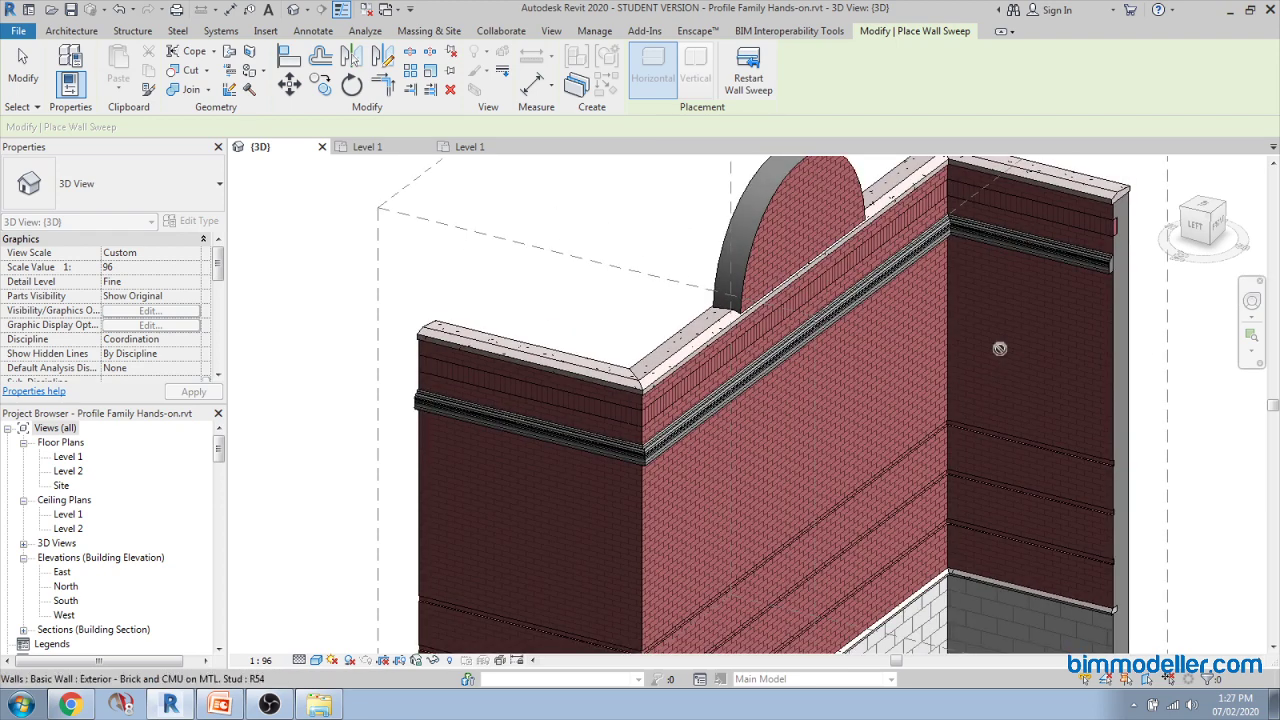
{"action": "key", "text": "Escape"}
{"action": "left_click", "coordinate": [760, 372]}
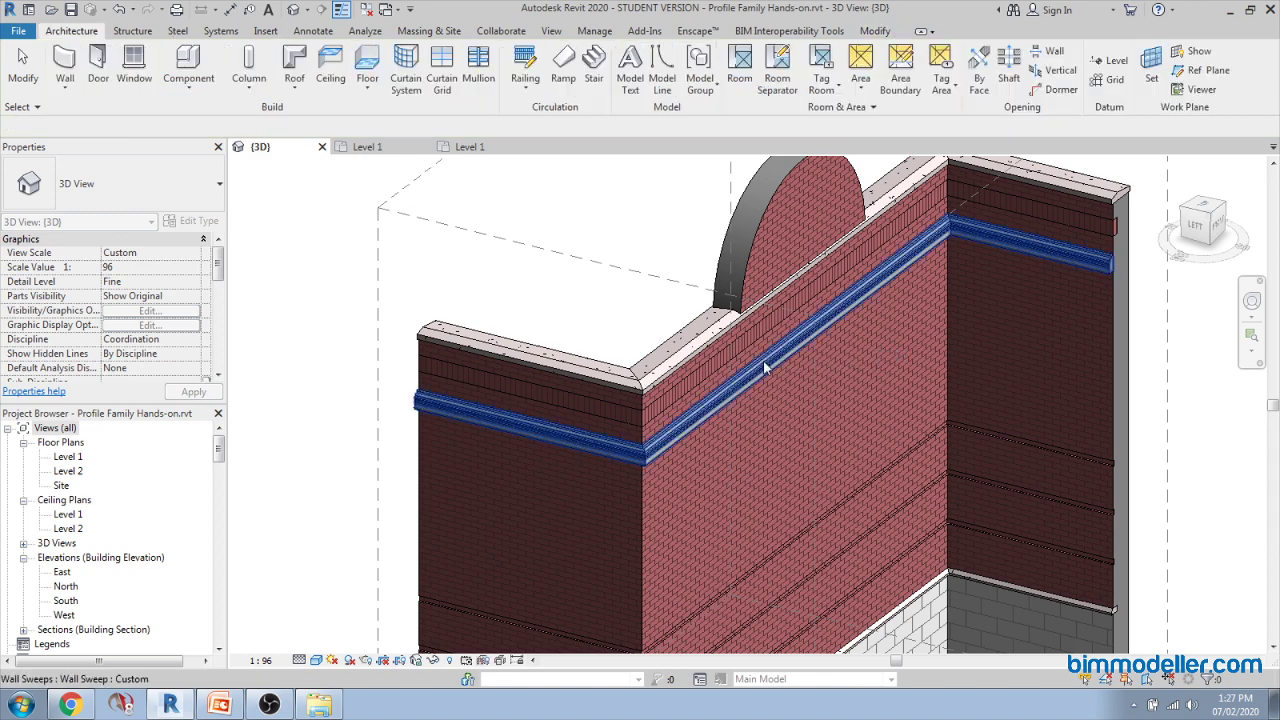
{"action": "scroll", "coordinate": [657, 432], "scroll_direction": "up", "scroll_amount": 4}
{"action": "left_click", "coordinate": [657, 380]}
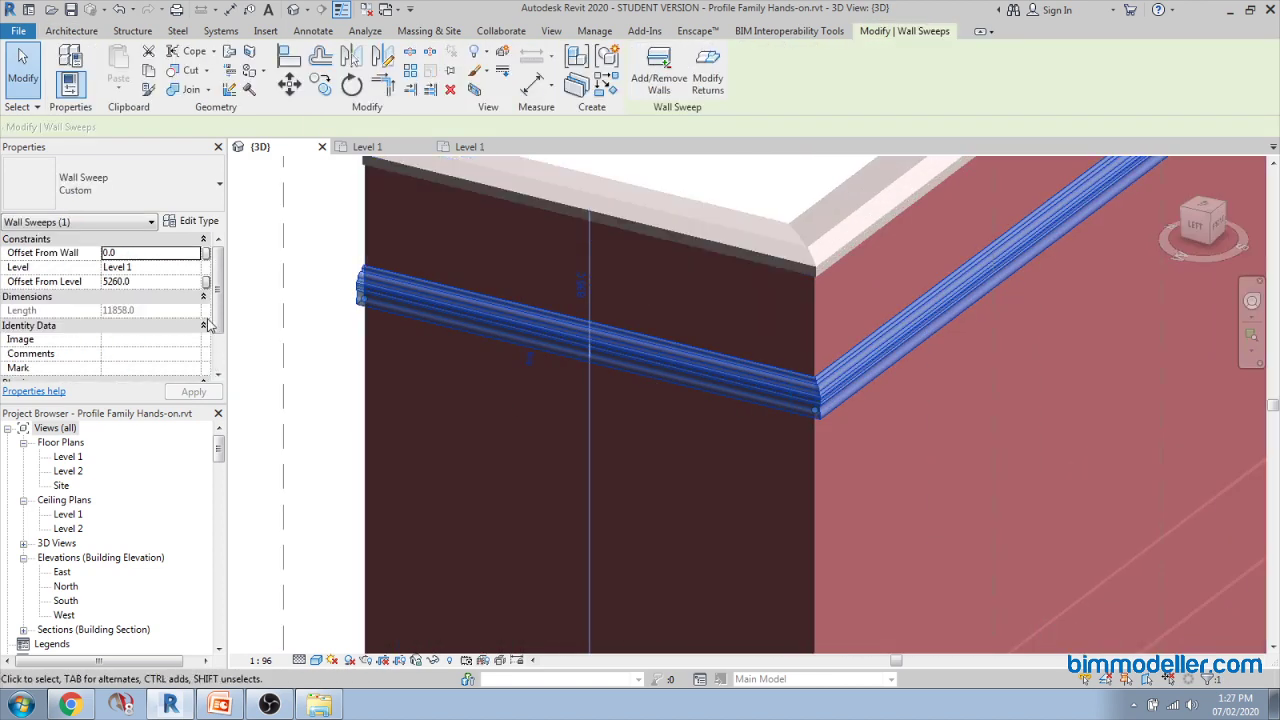
{"action": "left_click", "coordinate": [195, 221]}
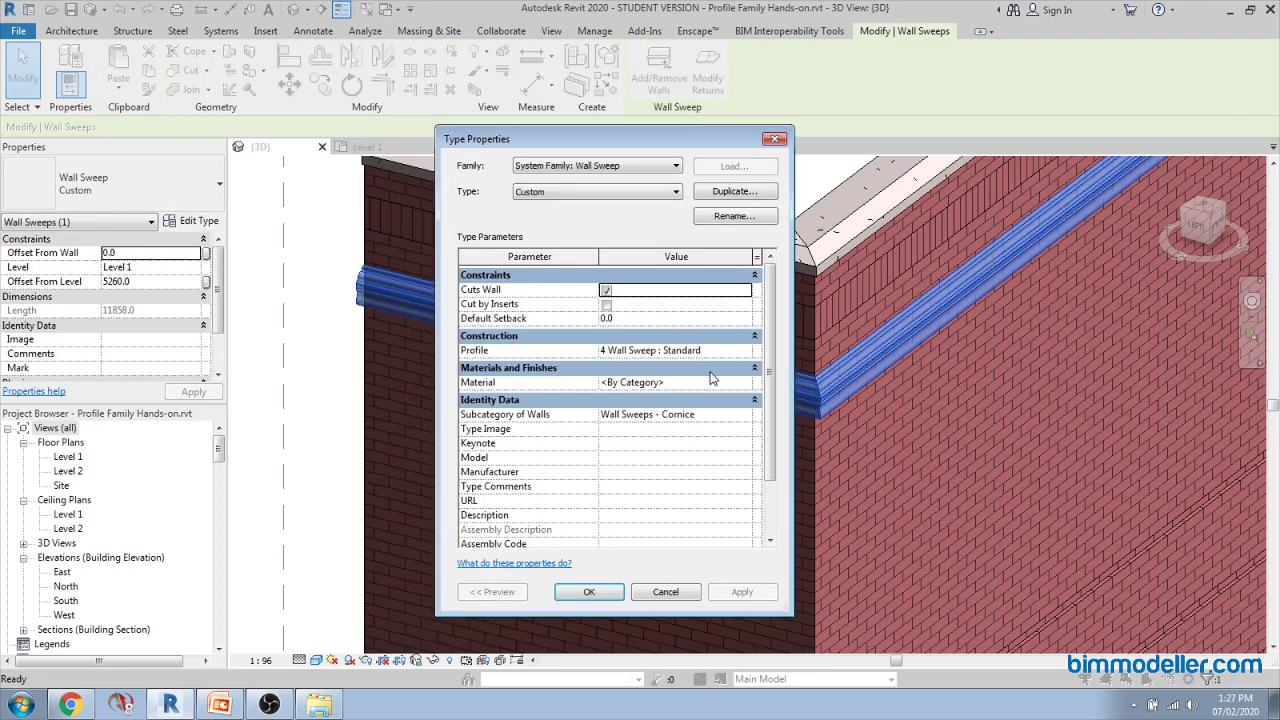
{"action": "left_click", "coordinate": [748, 386]}
{"action": "left_click", "coordinate": [754, 386]}
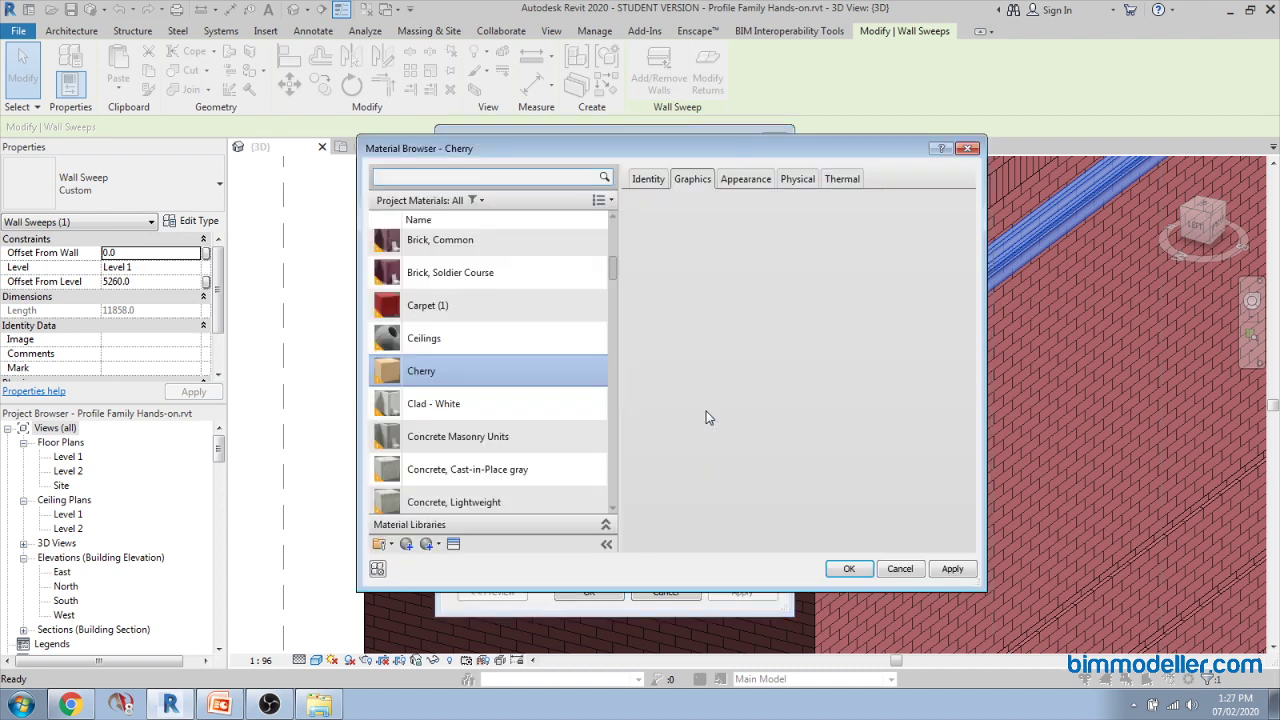
{"action": "left_click", "coordinate": [421, 177]}
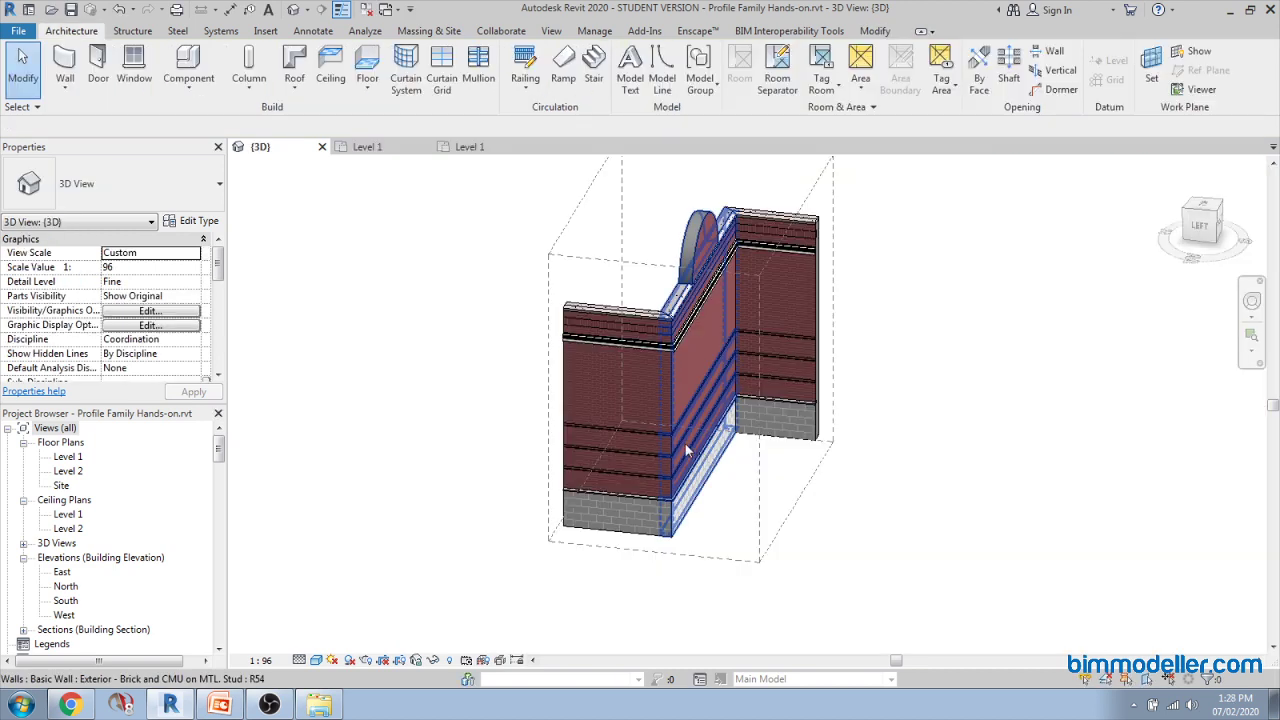
{"action": "scroll", "coordinate": [685, 442], "scroll_direction": "up", "scroll_amount": 5}
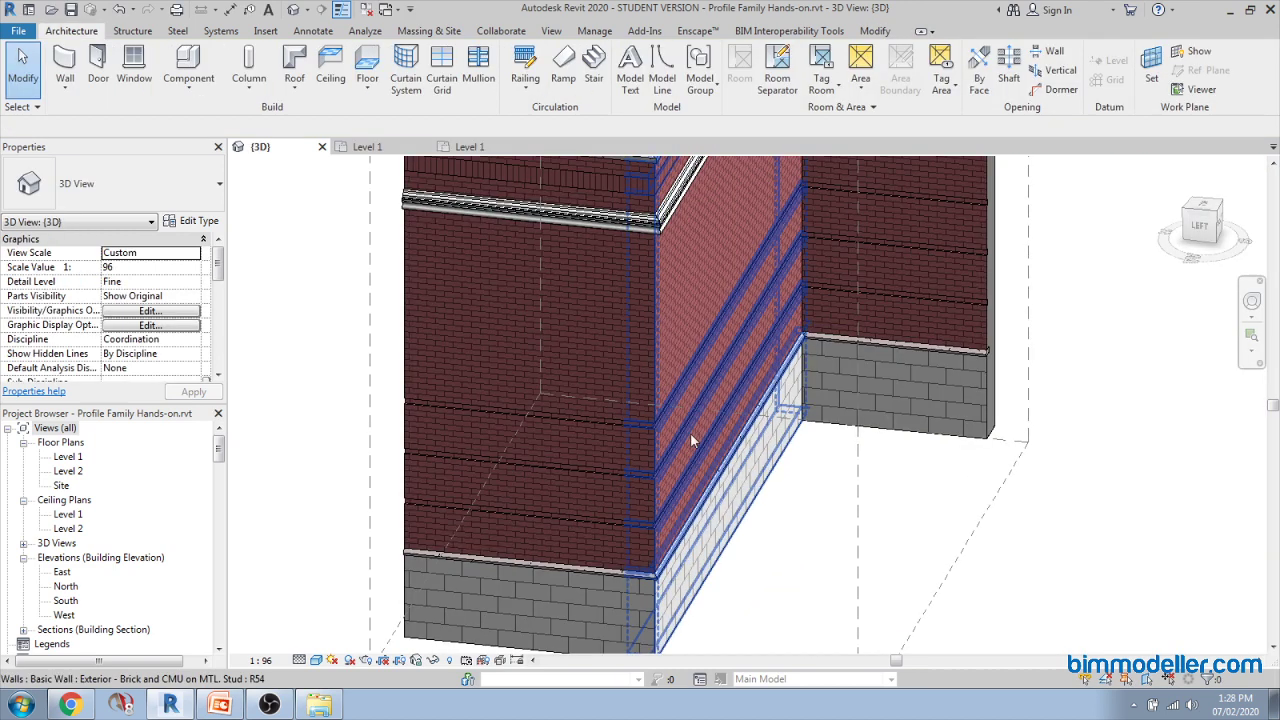
{"action": "scroll", "coordinate": [700, 455], "scroll_direction": "down", "scroll_amount": 5}
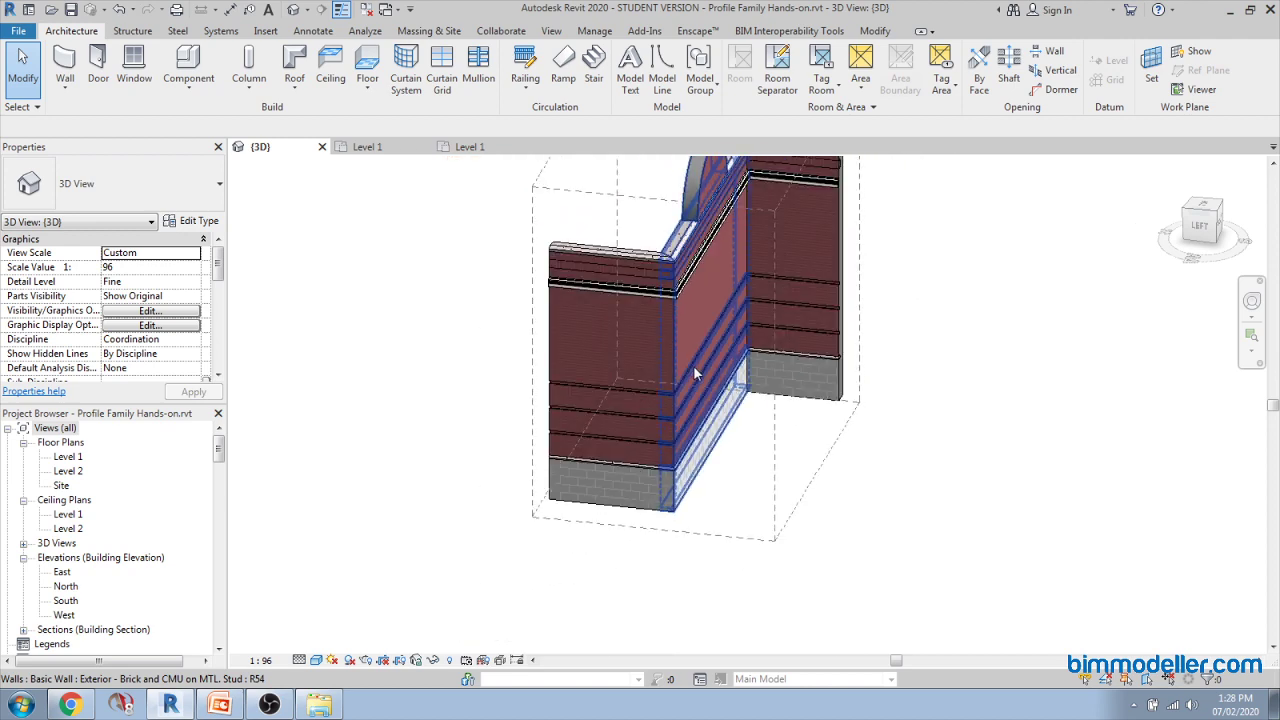
{"action": "middle_click_drag", "start_coordinate": [749, 389], "coordinate": [646, 388], "text": "shift"}
{"action": "scroll", "coordinate": [632, 337], "scroll_direction": "up", "scroll_amount": 5}
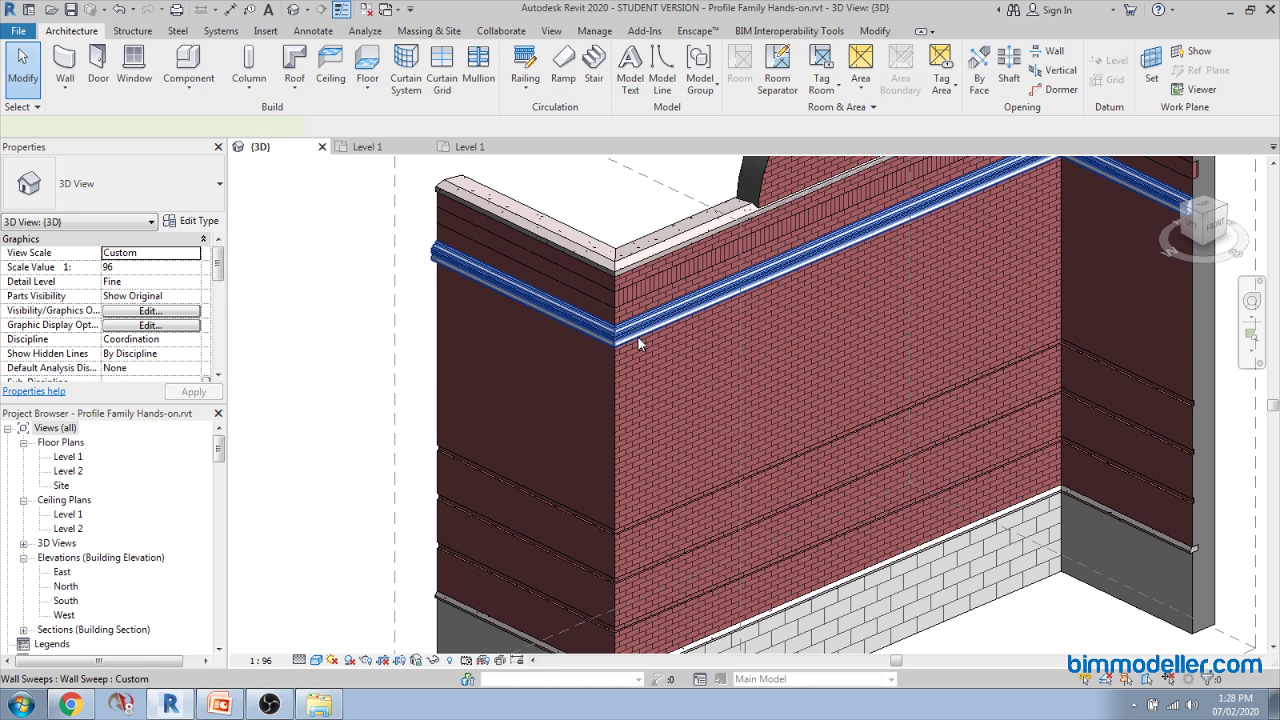
{"action": "left_click", "coordinate": [638, 337]}
{"action": "key", "text": "Escape"}
{"action": "scroll", "coordinate": [636, 345], "scroll_direction": "down", "scroll_amount": 5}
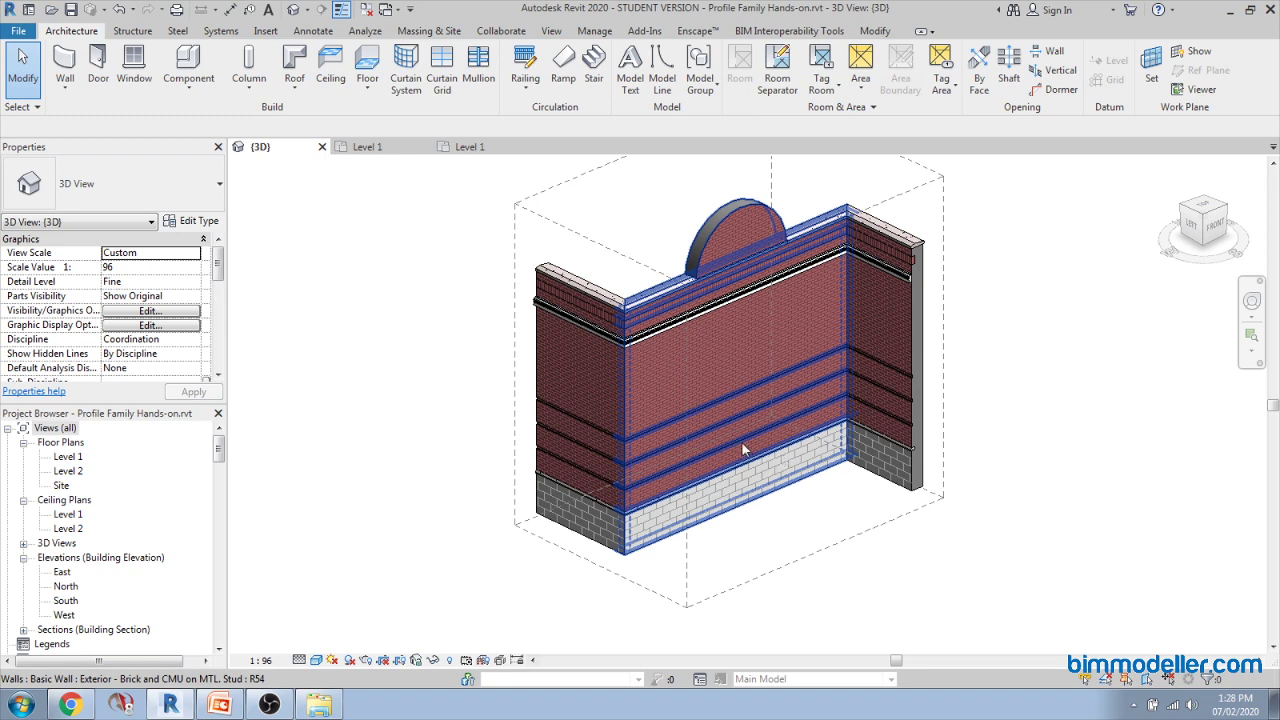
{"action": "scroll", "coordinate": [720, 441], "scroll_direction": "up", "scroll_amount": 3}
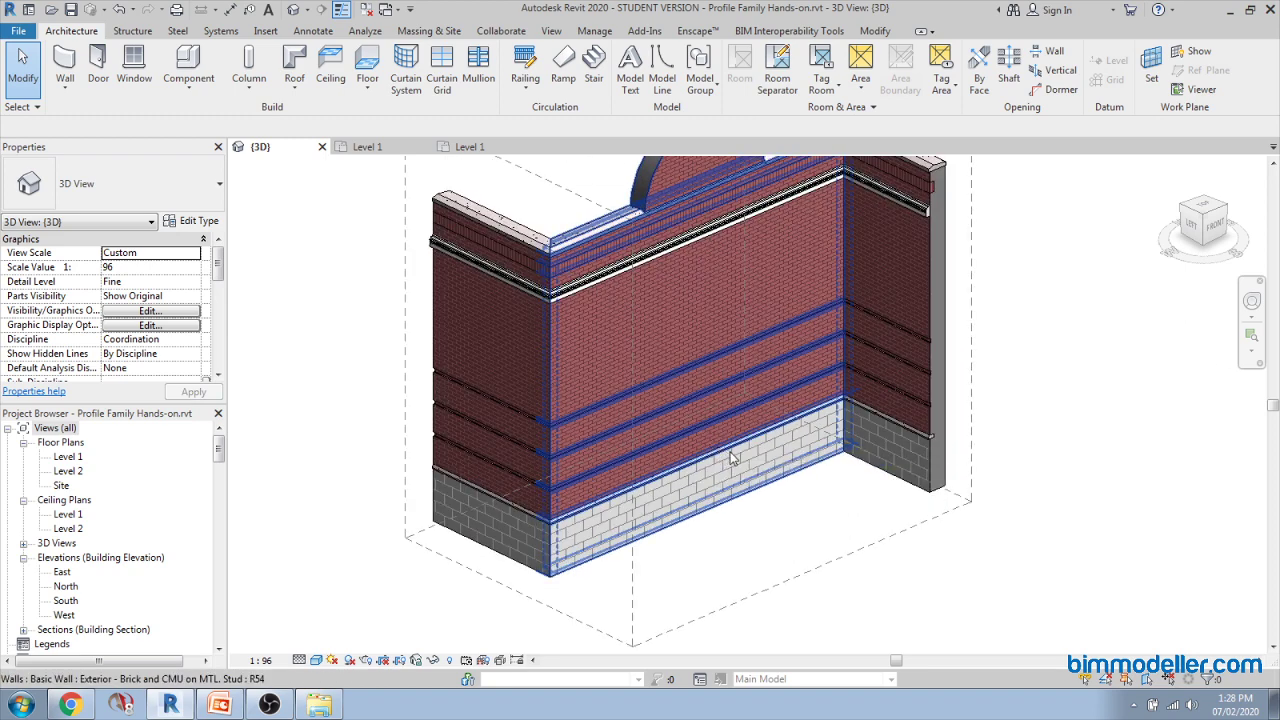
{"action": "middle_click_drag", "start_coordinate": [727, 430], "coordinate": [757, 437], "text": "shift"}
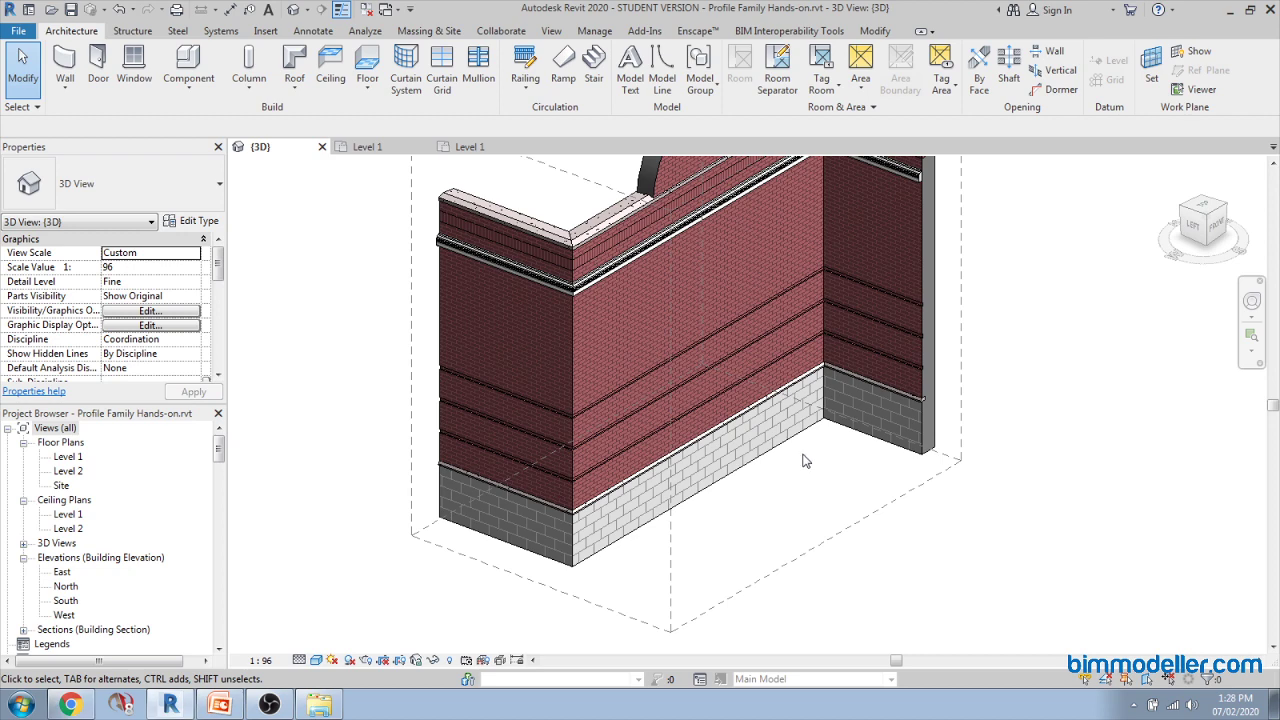
{"action": "scroll", "coordinate": [725, 398], "scroll_direction": "down", "scroll_amount": 3}
{"action": "scroll", "coordinate": [708, 401], "scroll_direction": "up", "scroll_amount": 2}
{"action": "middle_click_drag", "start_coordinate": [755, 483], "coordinate": [751, 501]}
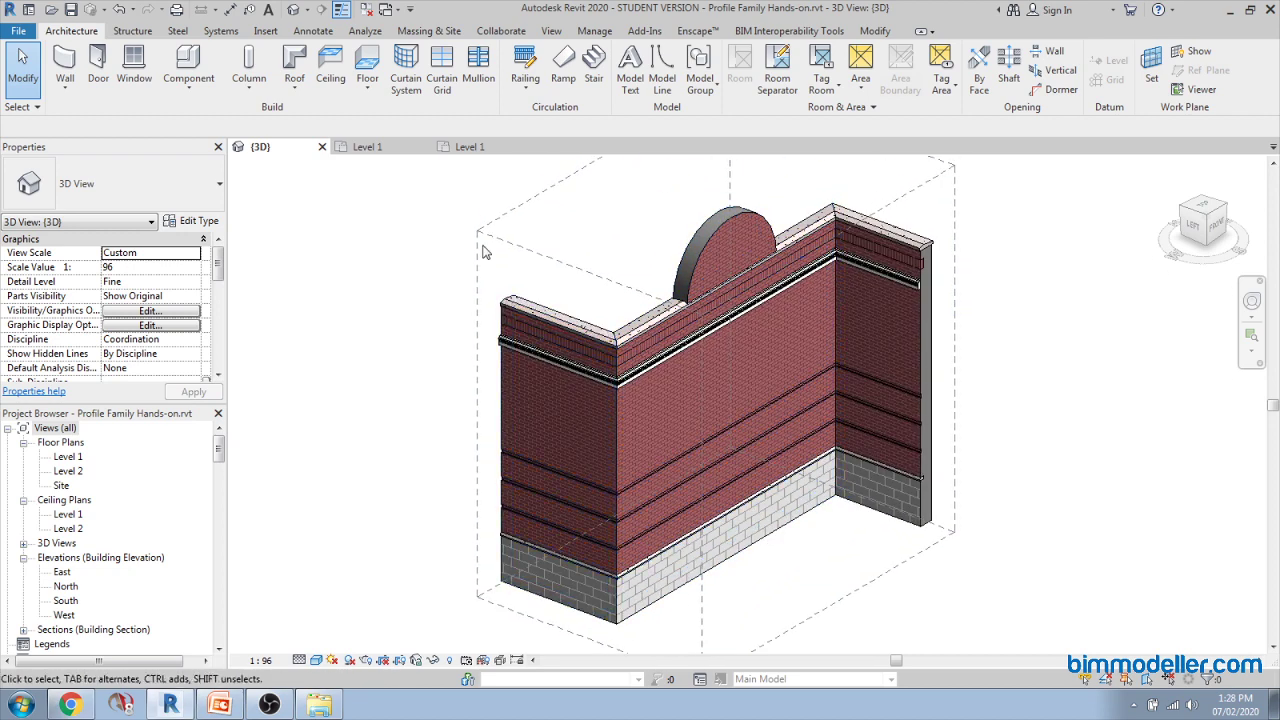
Step: Switch to the Level 1 floor plan and zoom in on the two Brick on CMU walls
{"action": "left_click", "coordinate": [368, 146]}
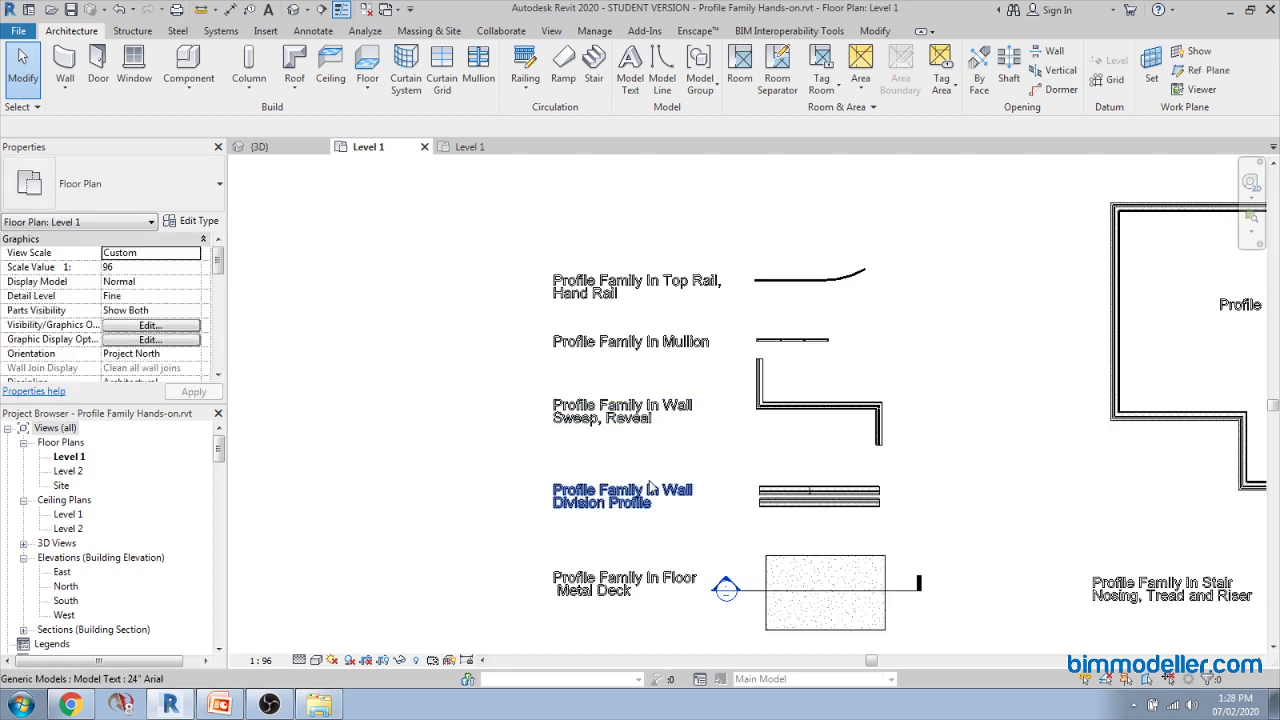
{"action": "middle_click_drag", "start_coordinate": [600, 495], "coordinate": [550, 440]}
{"action": "scroll", "coordinate": [570, 445], "scroll_direction": "up", "scroll_amount": 3}
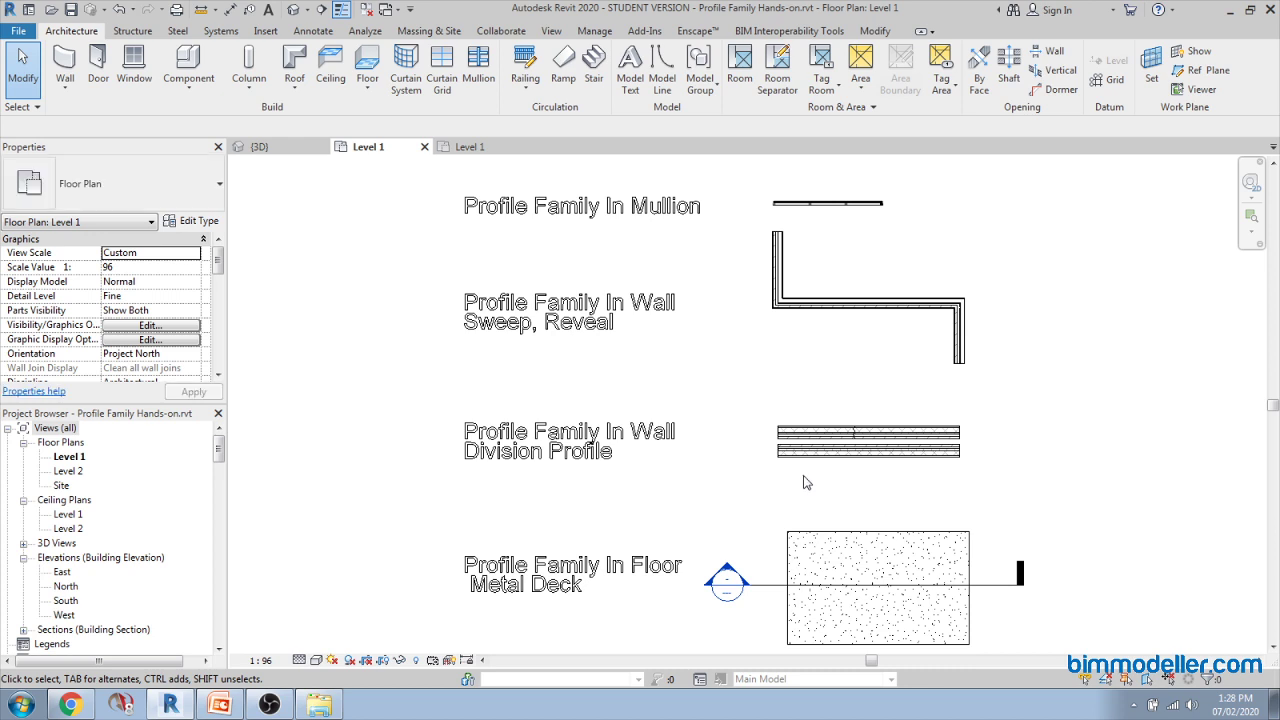
{"action": "scroll", "coordinate": [847, 440], "scroll_direction": "up", "scroll_amount": 3}
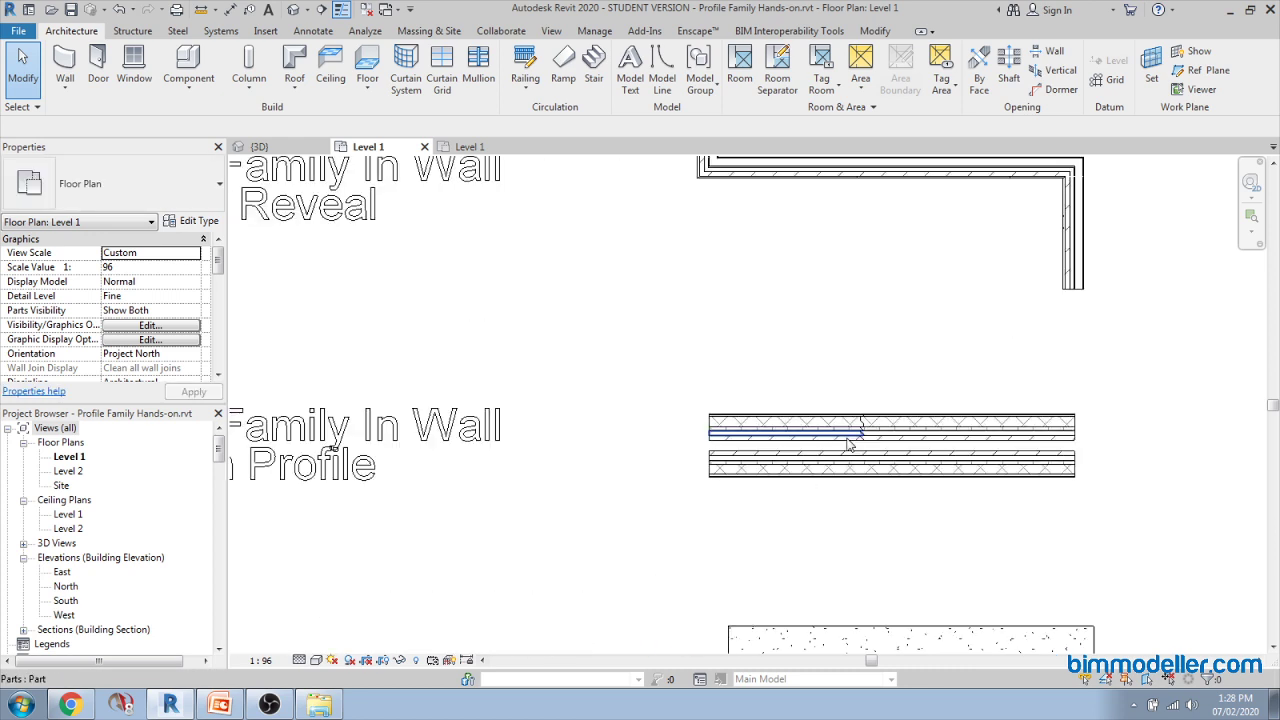
{"action": "scroll", "coordinate": [847, 443], "scroll_direction": "up", "scroll_amount": 3}
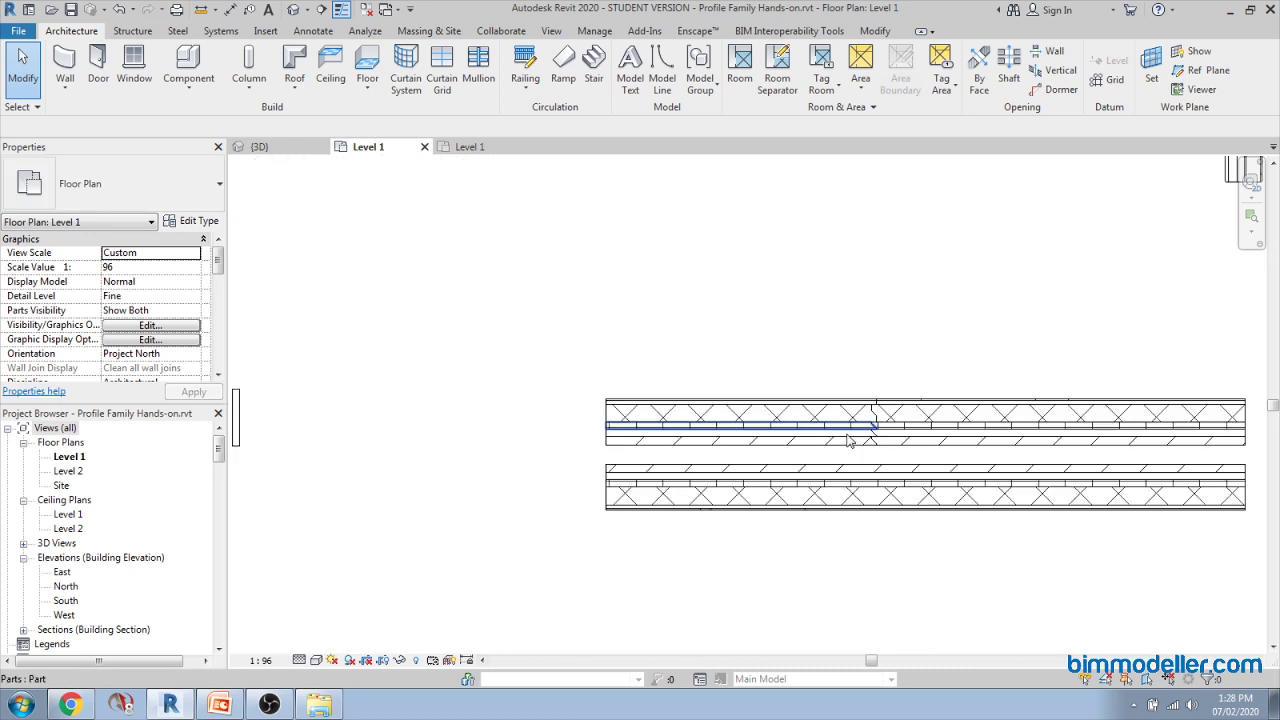
{"action": "scroll", "coordinate": [850, 441], "scroll_direction": "up", "scroll_amount": 3}
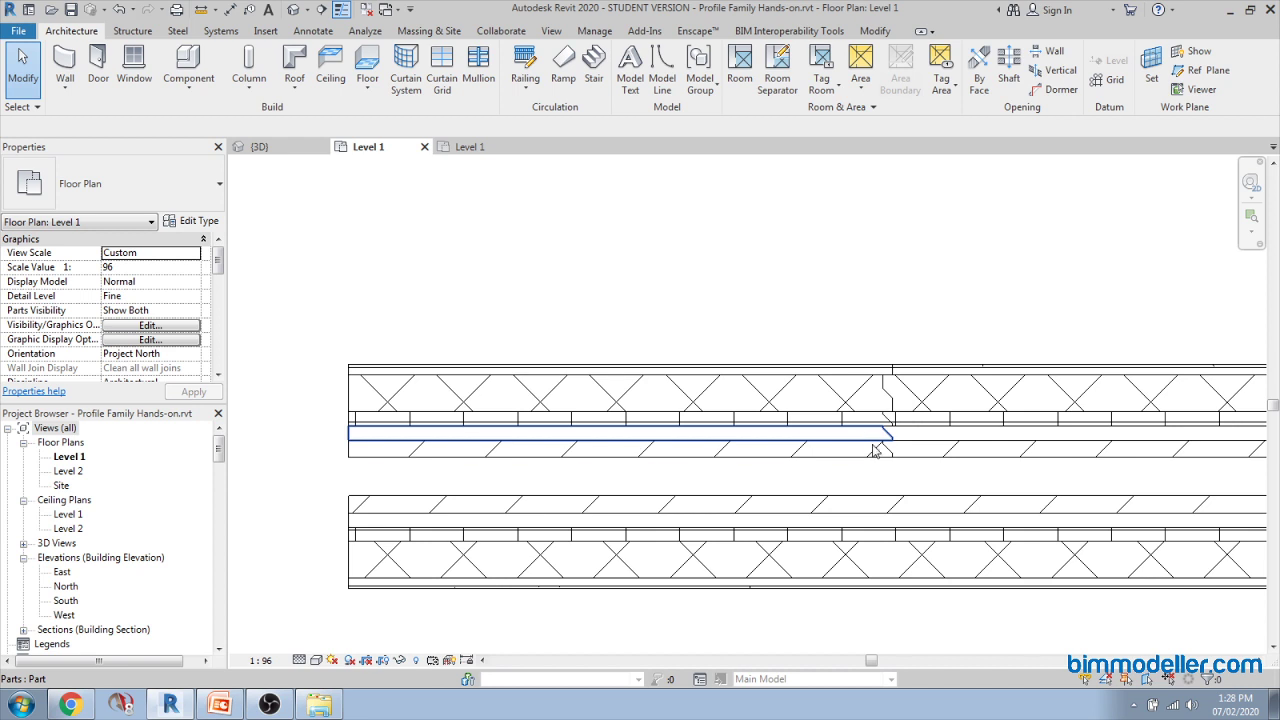
{"action": "middle_click_drag", "start_coordinate": [877, 451], "coordinate": [849, 386]}
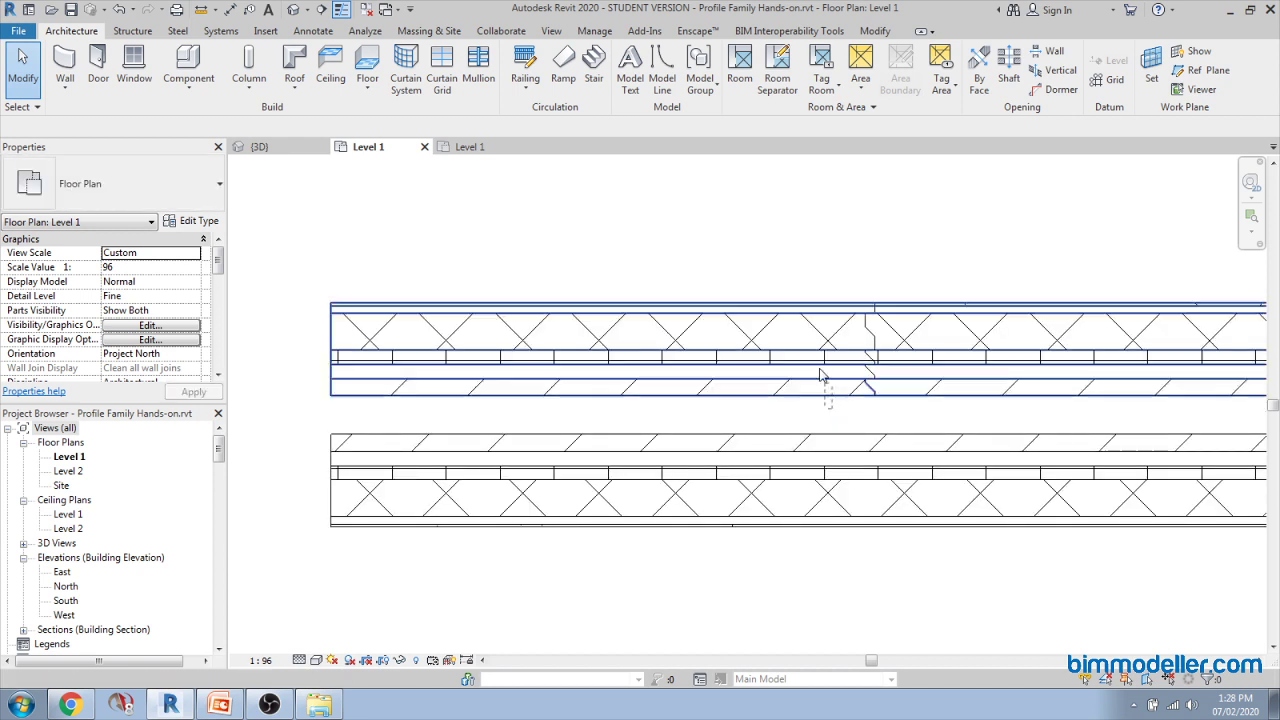
Step: Select the lower Basic Wall Exterior - Brick on CMU wall instead of the upper one
{"action": "left_click", "coordinate": [782, 350]}
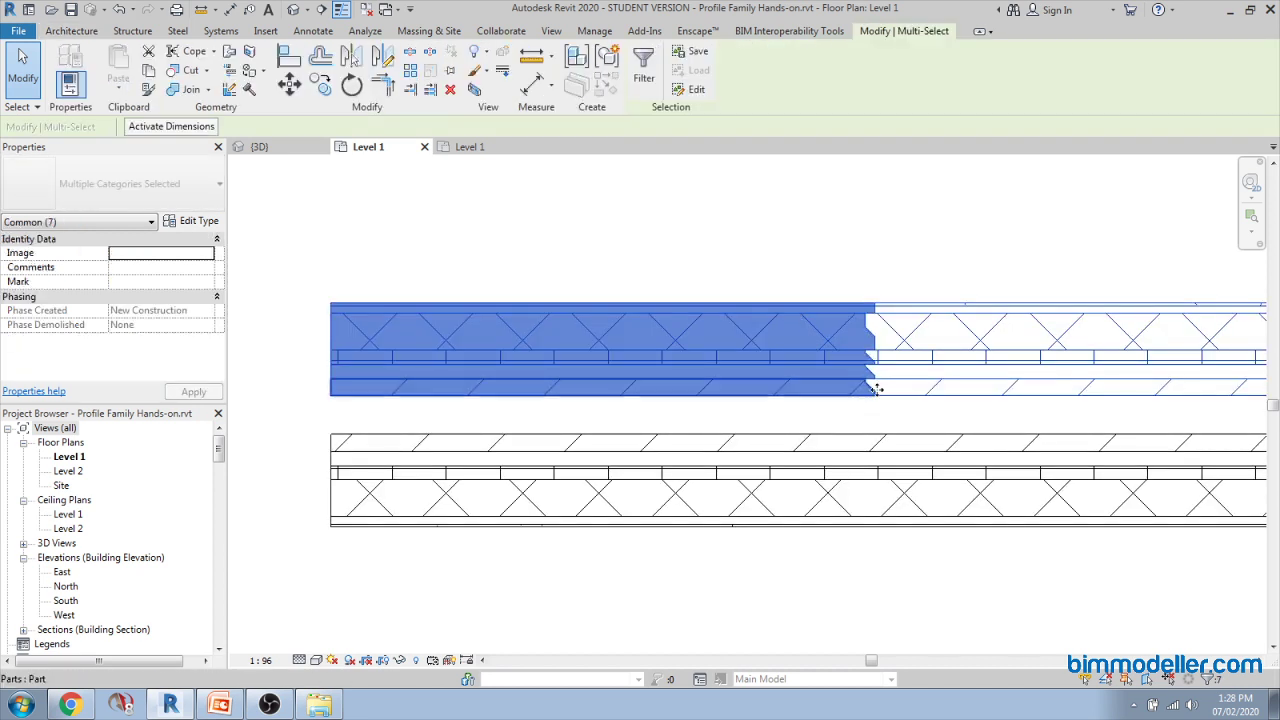
{"action": "scroll", "coordinate": [876, 389], "scroll_direction": "up", "scroll_amount": 4}
{"action": "scroll", "coordinate": [878, 360], "scroll_direction": "down", "scroll_amount": 2}
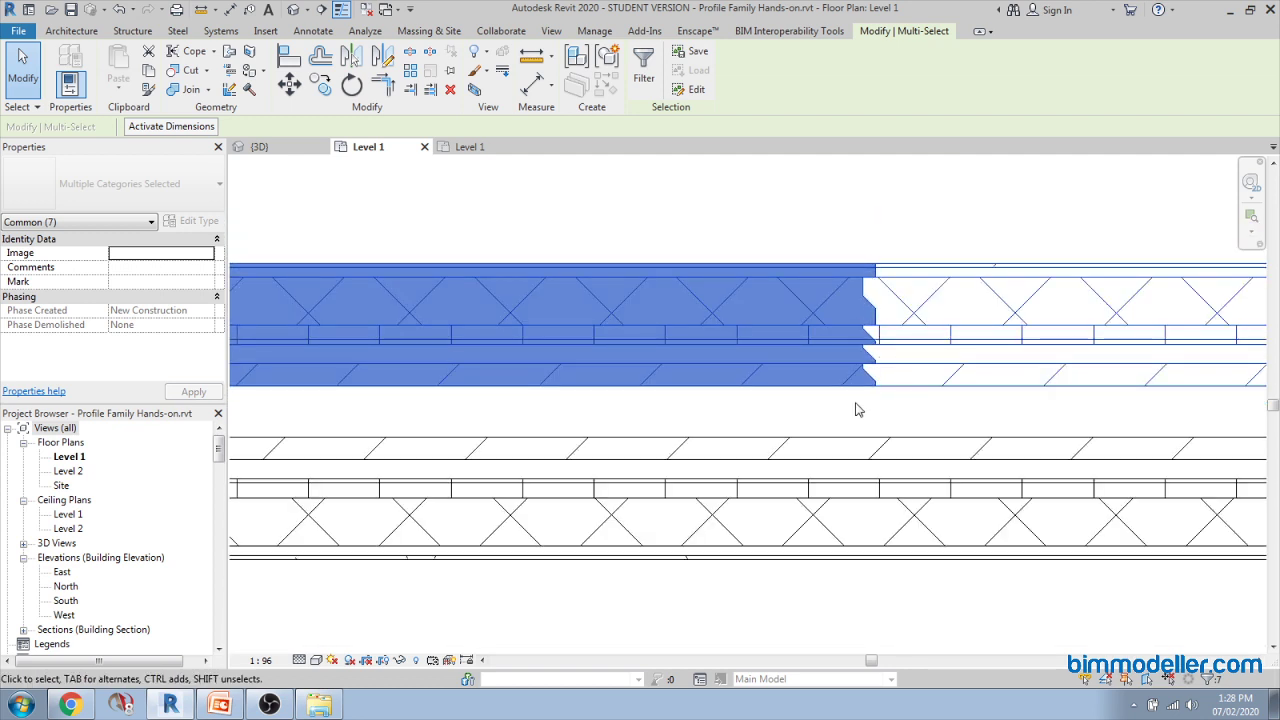
{"action": "scroll", "coordinate": [871, 371], "scroll_direction": "down", "scroll_amount": 2}
{"action": "scroll", "coordinate": [877, 343], "scroll_direction": "up", "scroll_amount": 2}
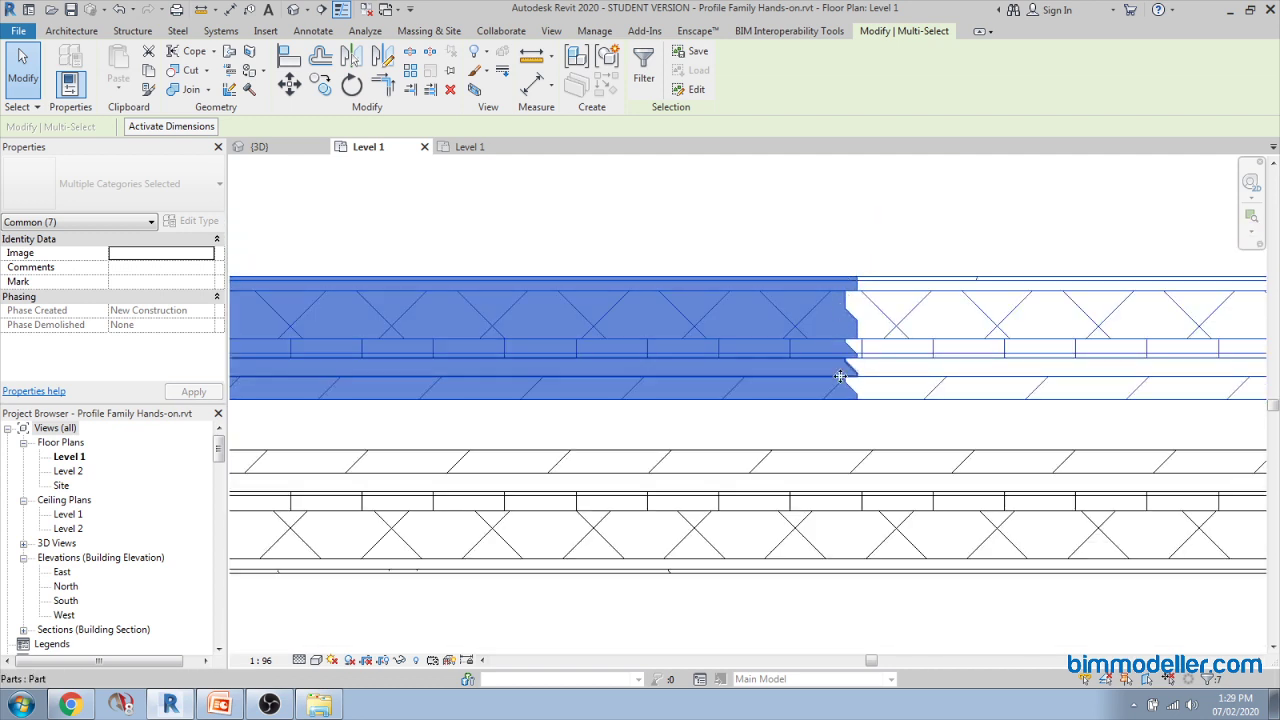
{"action": "scroll", "coordinate": [850, 400], "scroll_direction": "down", "scroll_amount": 3}
{"action": "scroll", "coordinate": [846, 478], "scroll_direction": "up", "scroll_amount": 2}
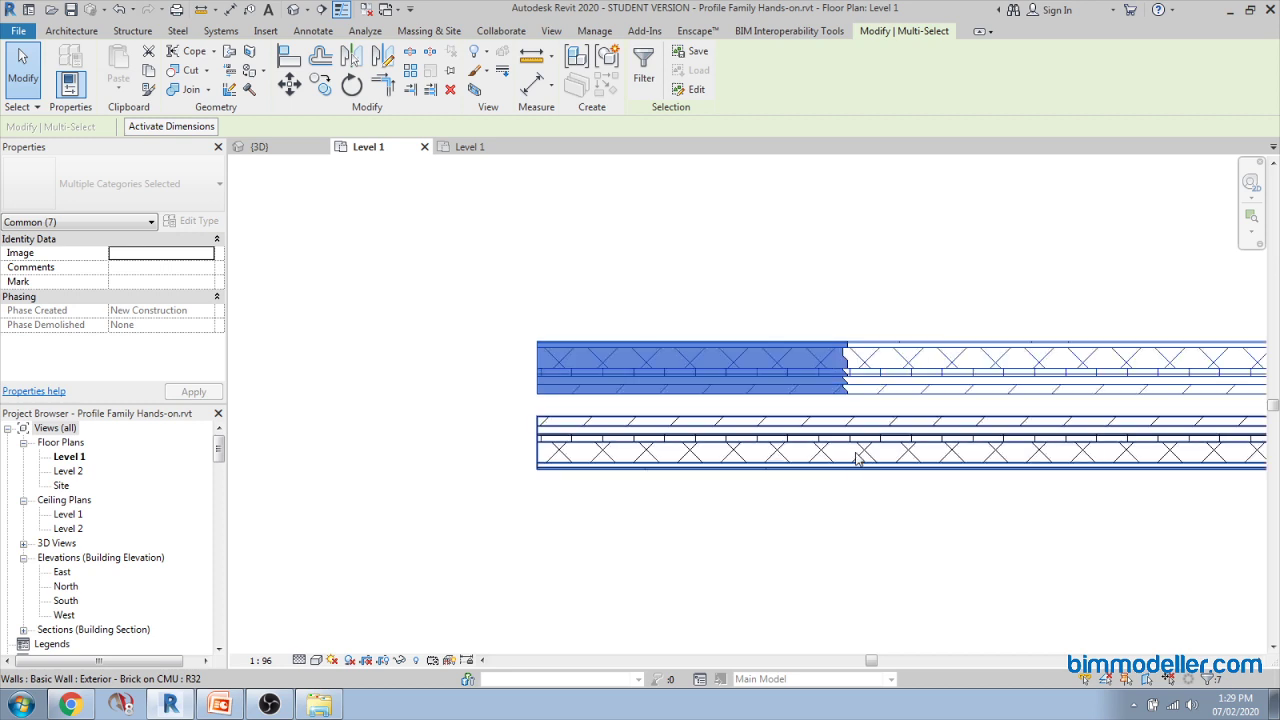
{"action": "left_click", "coordinate": [853, 405]}
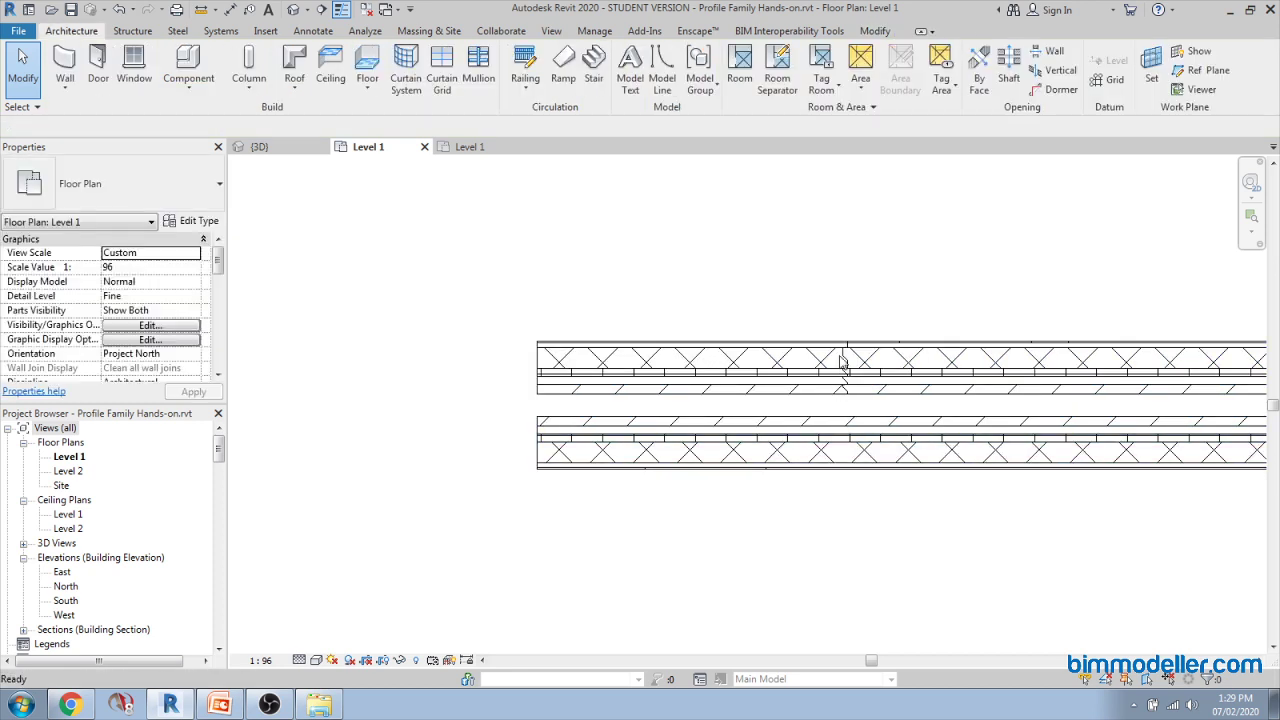
{"action": "scroll", "coordinate": [850, 440], "scroll_direction": "up", "scroll_amount": 1}
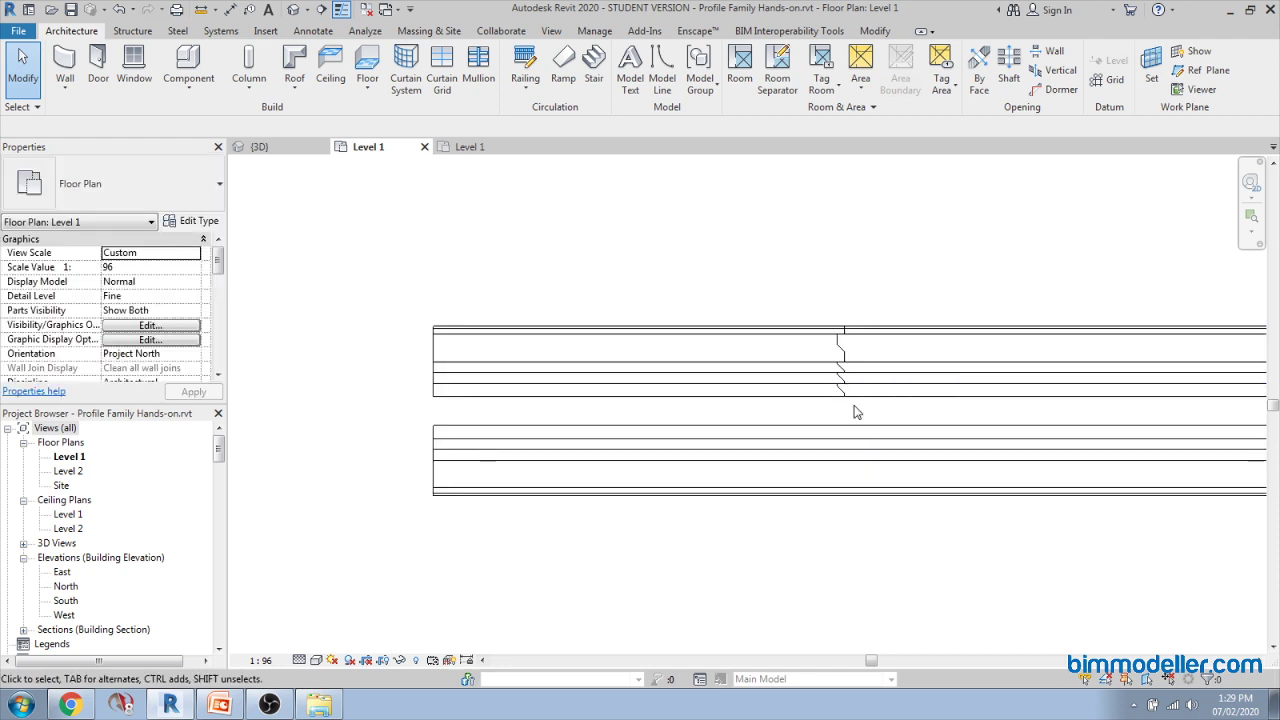
{"action": "scroll", "coordinate": [815, 460], "scroll_direction": "up", "scroll_amount": 1}
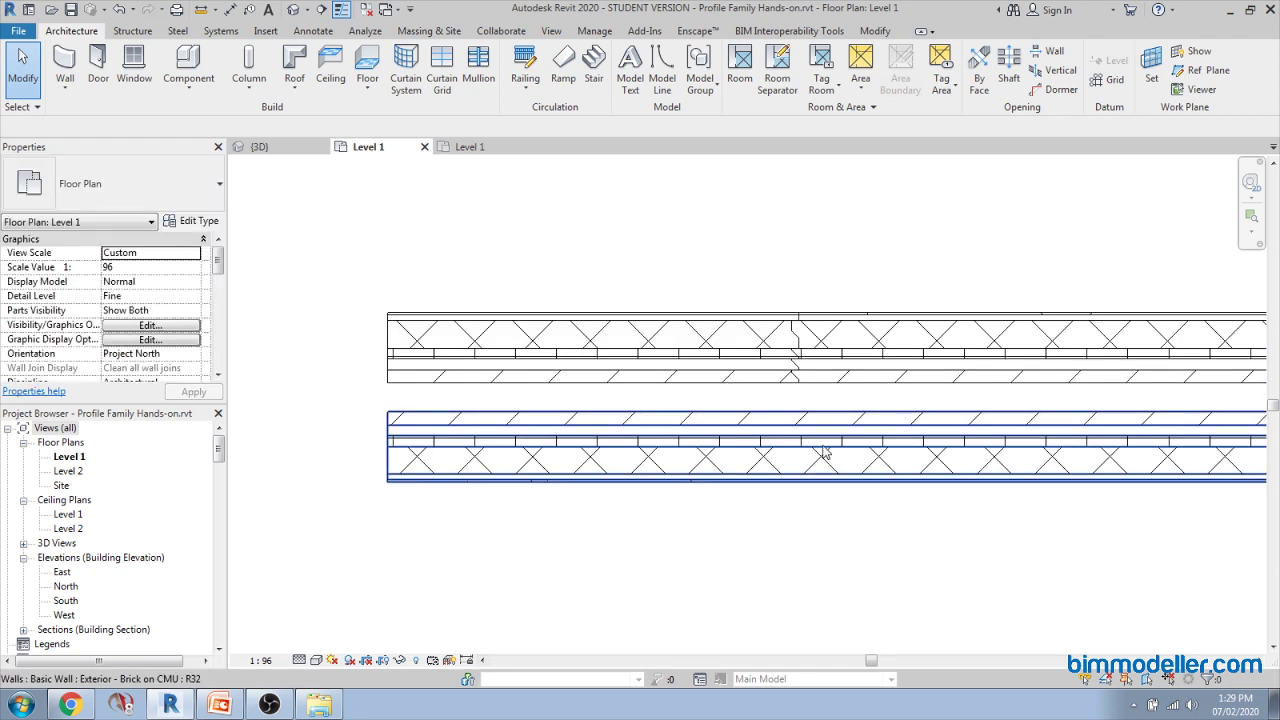
{"action": "left_click", "coordinate": [822, 450]}
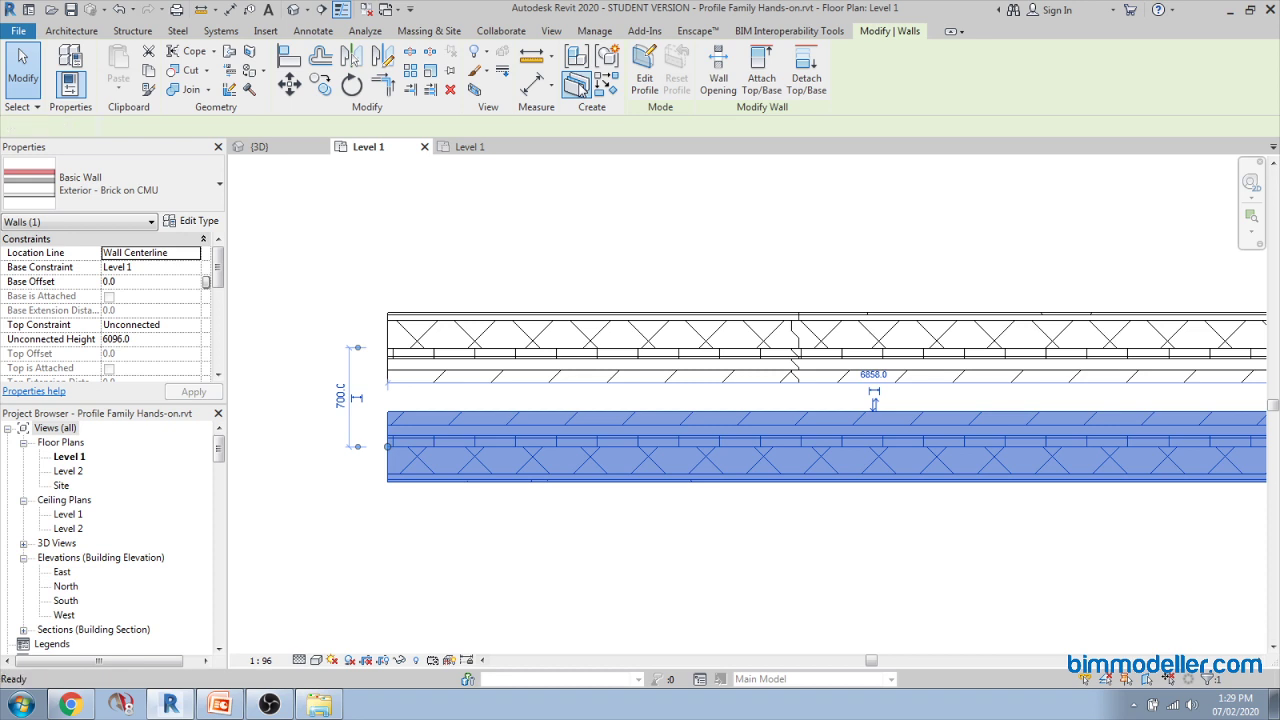
Step: Convert the lower wall into parts and begin a Divide Parts sketch
{"action": "left_click", "coordinate": [580, 86]}
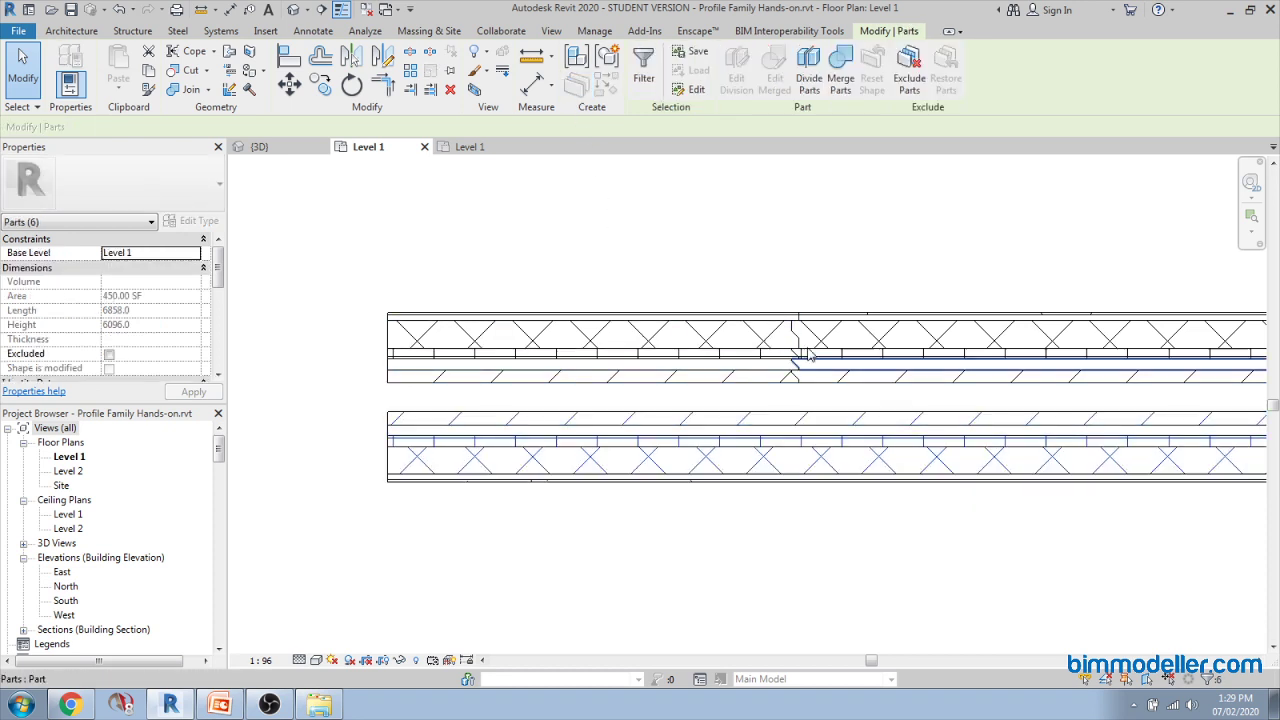
{"action": "left_click", "coordinate": [803, 82]}
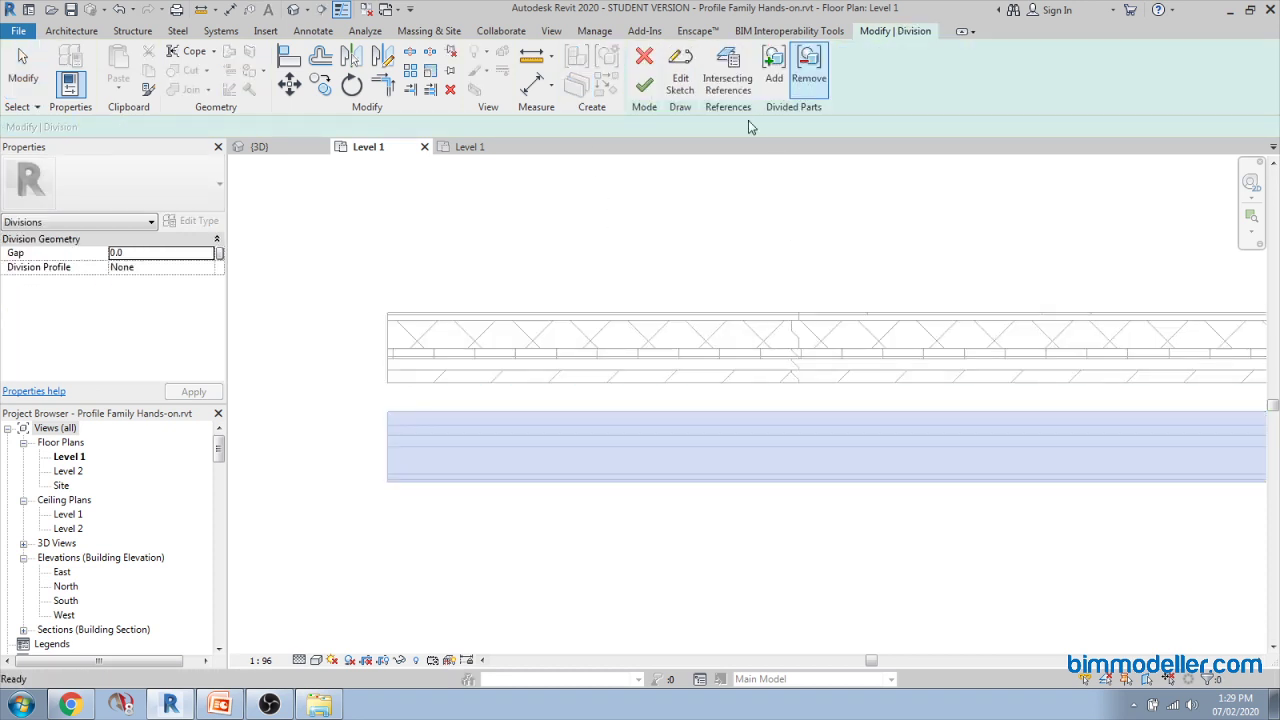
{"action": "left_click", "coordinate": [680, 85]}
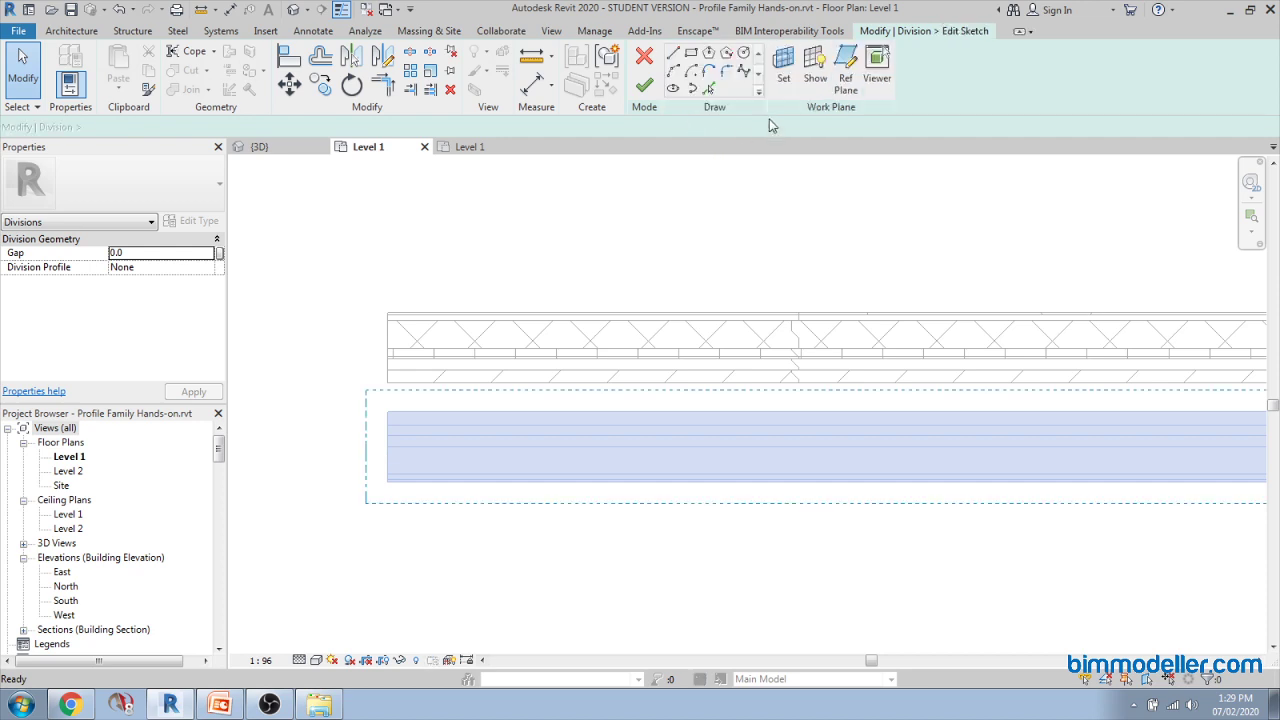
Step: Draw a diagonal dividing line across the wall and finish the division sketch
{"action": "left_click", "coordinate": [708, 89]}
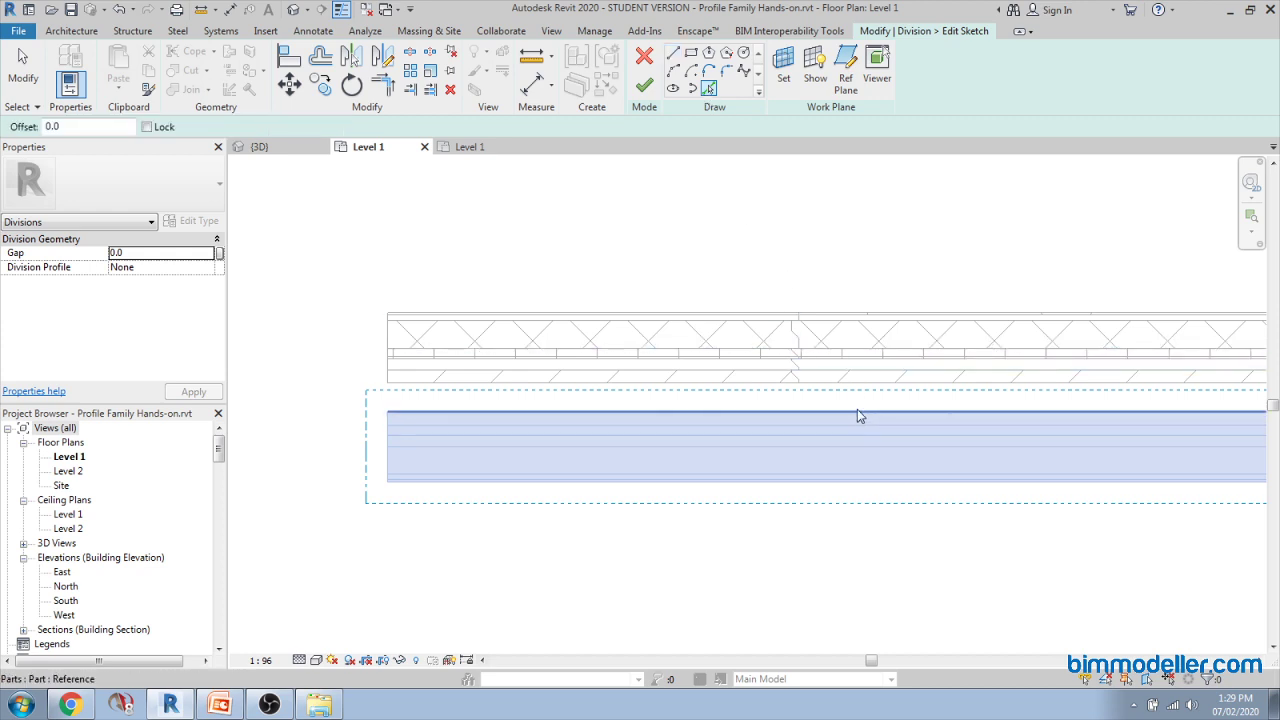
{"action": "left_click", "coordinate": [672, 52]}
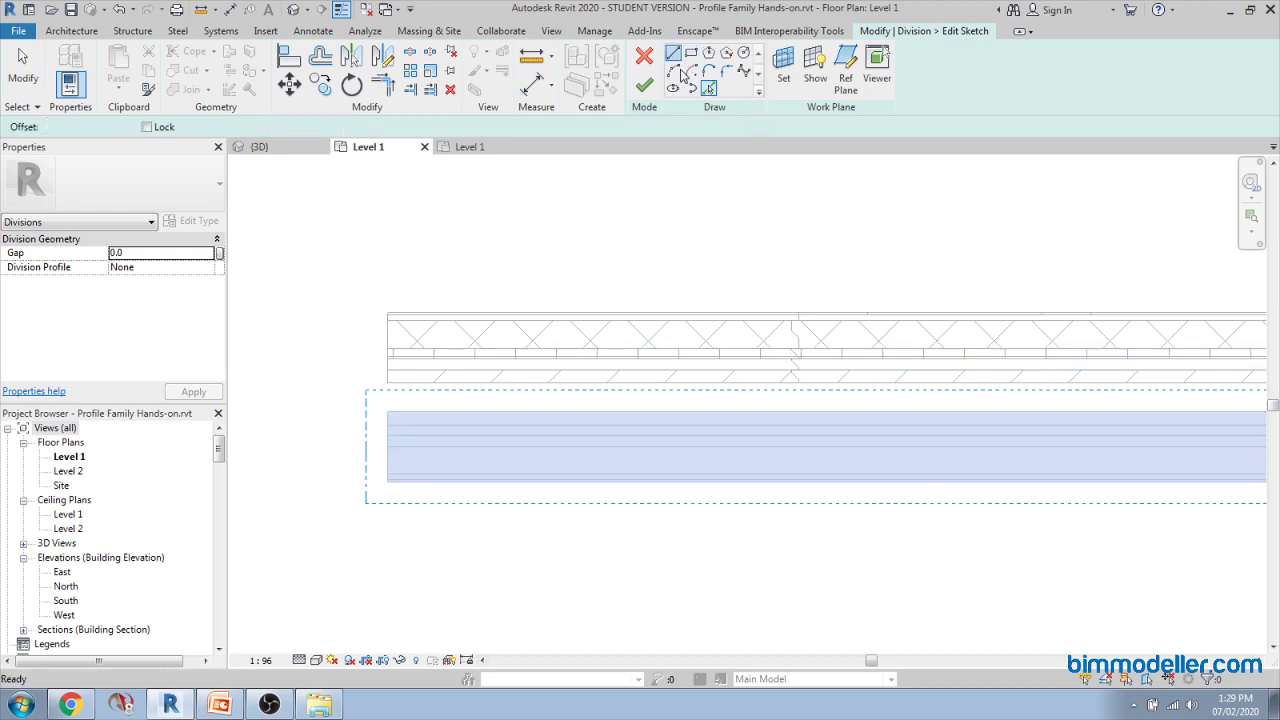
{"action": "left_click", "coordinate": [898, 404]}
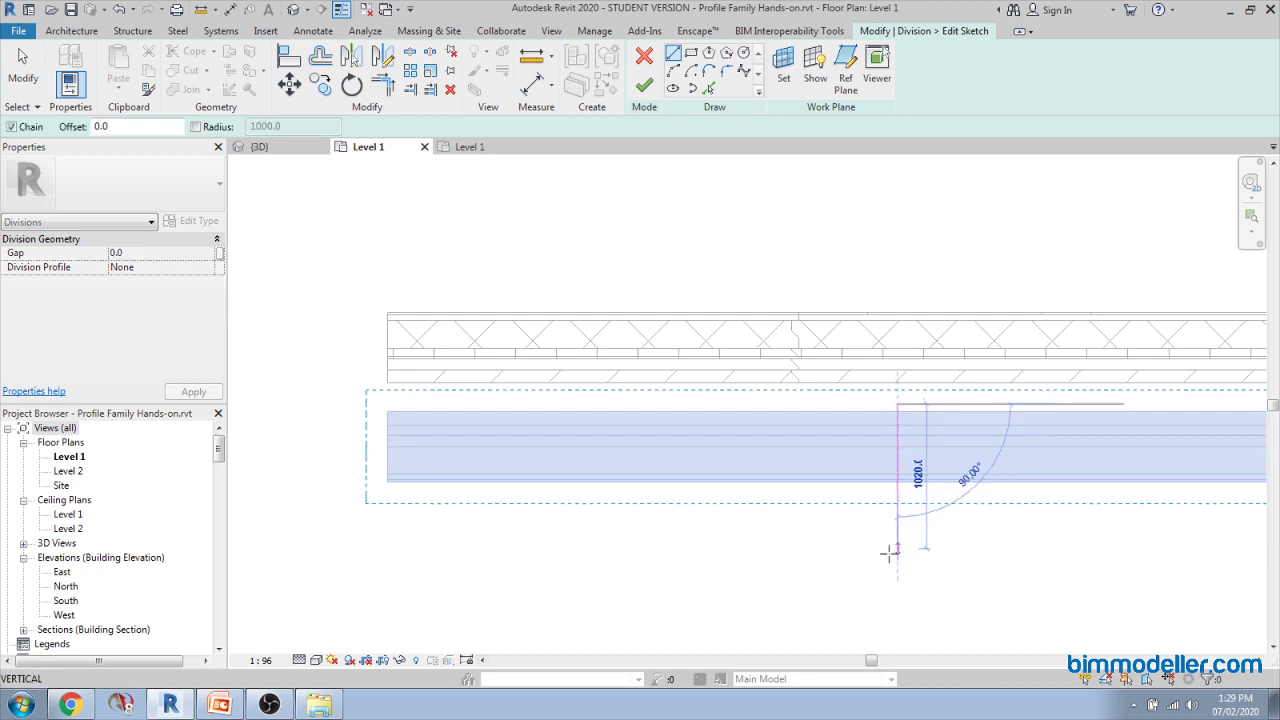
{"action": "left_click", "coordinate": [809, 551]}
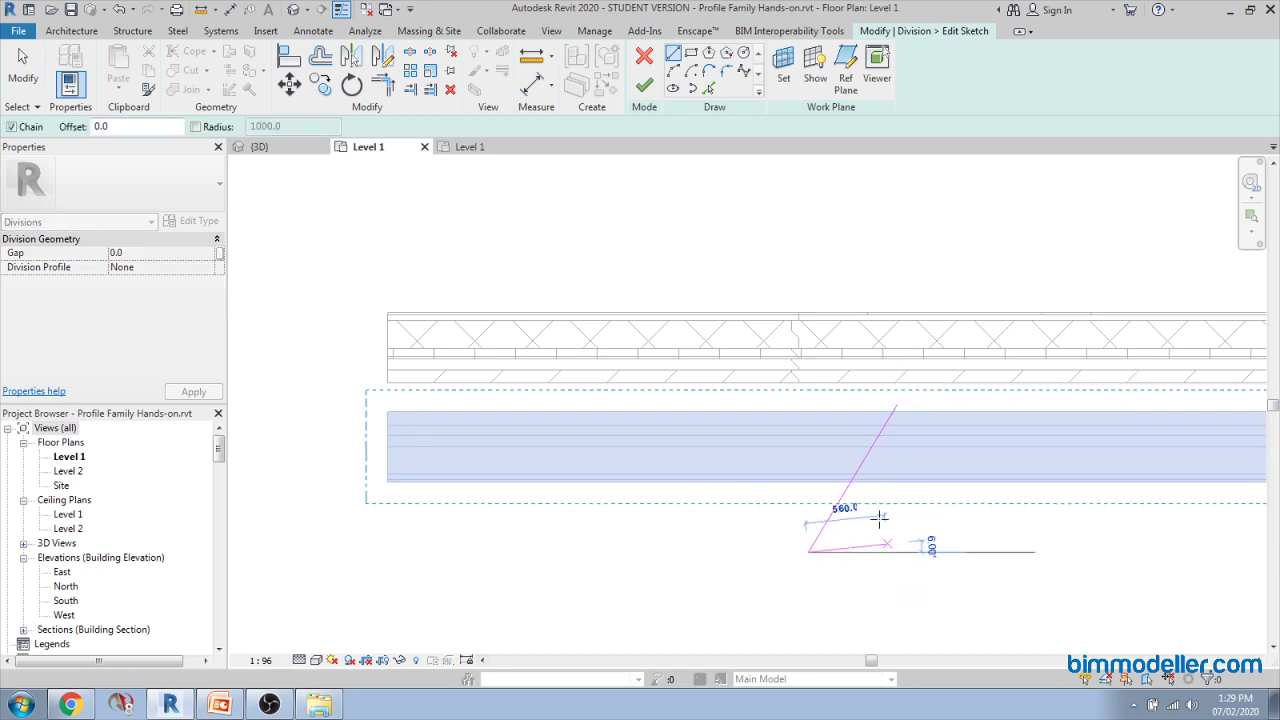
{"action": "key", "text": "Escape"}
{"action": "key", "text": "Escape"}
{"action": "left_click", "coordinate": [643, 88]}
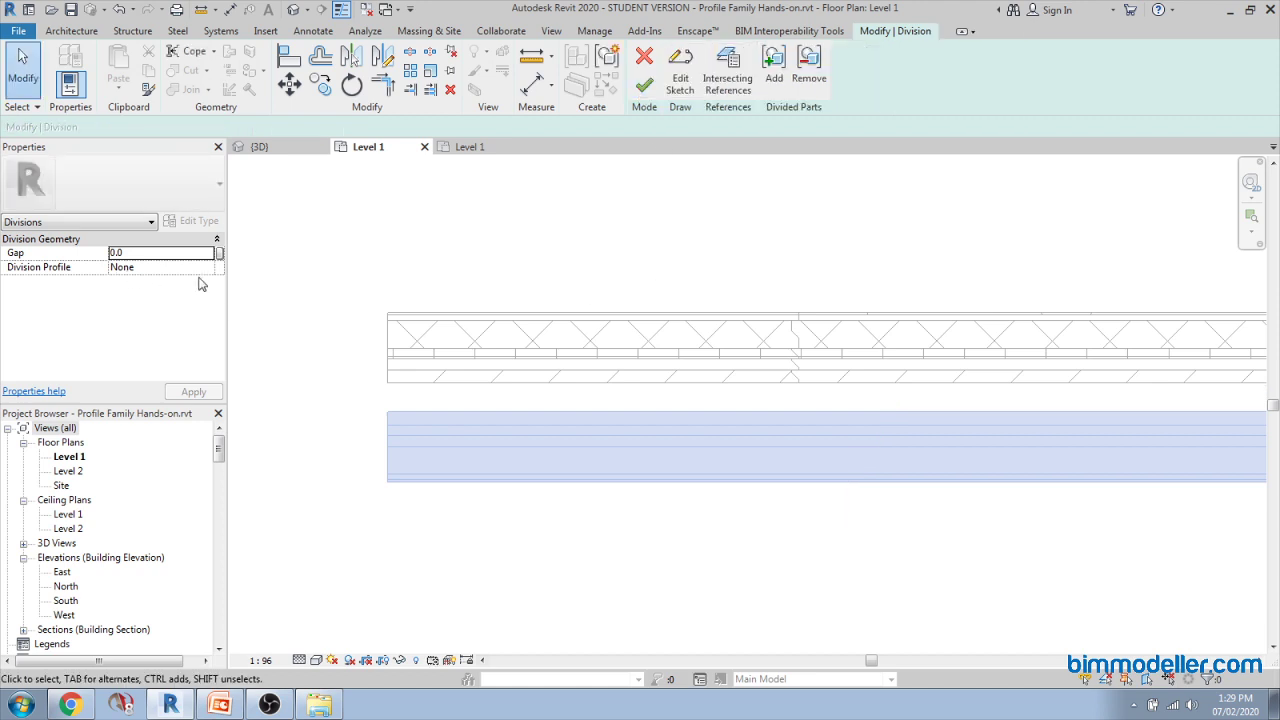
Step: Reject Notch, set Division Profile to Angled Step : Angled Step, and finish the division
{"action": "left_click", "coordinate": [207, 269]}
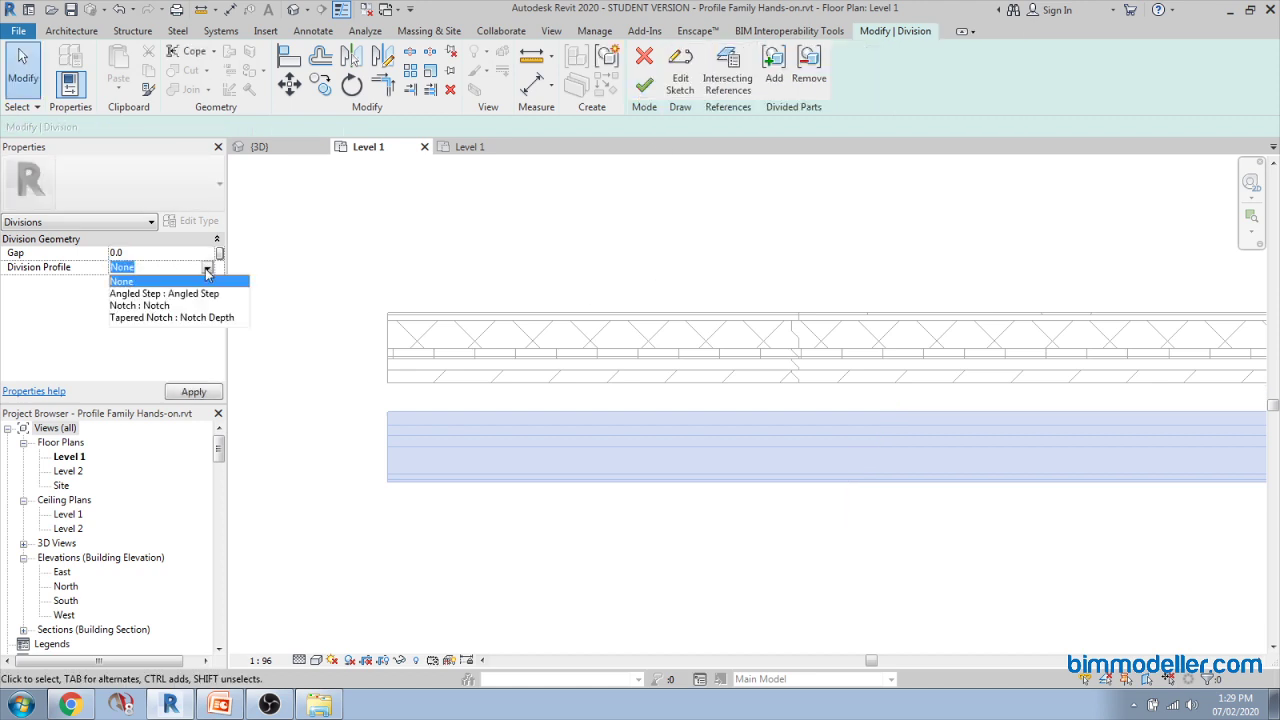
{"action": "left_click", "coordinate": [151, 306]}
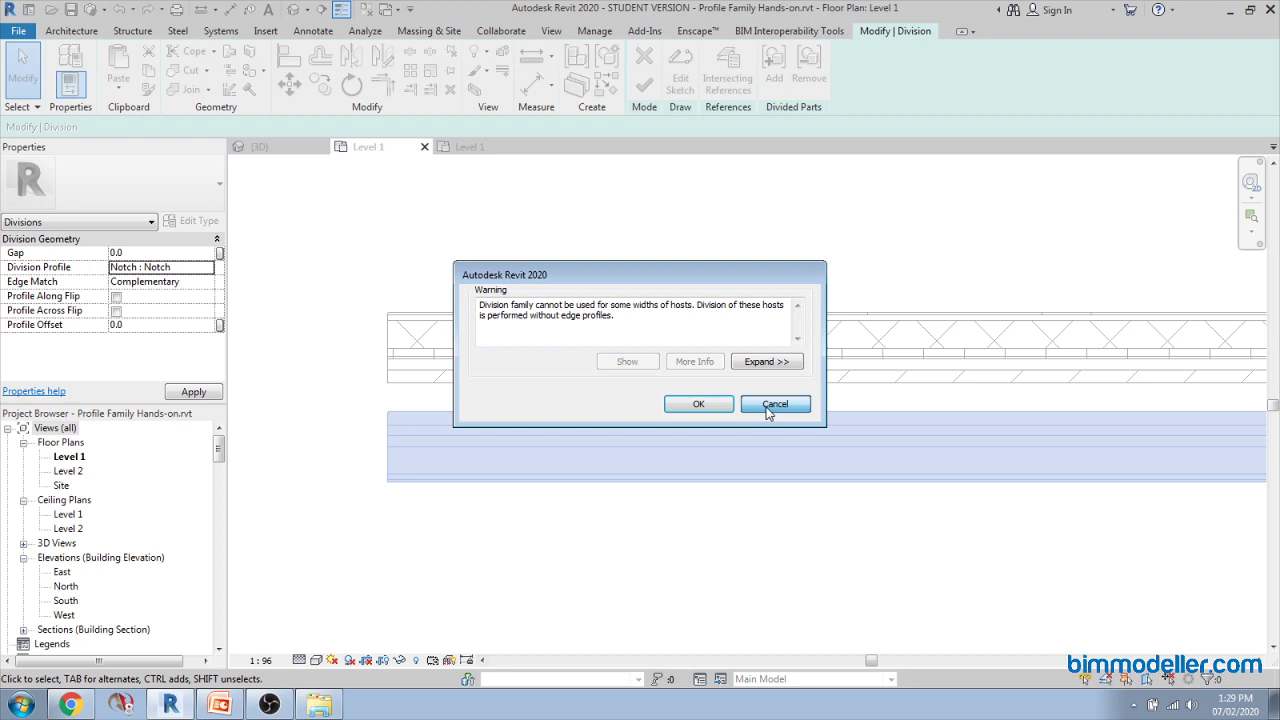
{"action": "left_click", "coordinate": [773, 404]}
{"action": "left_click", "coordinate": [204, 271]}
{"action": "left_click", "coordinate": [205, 271]}
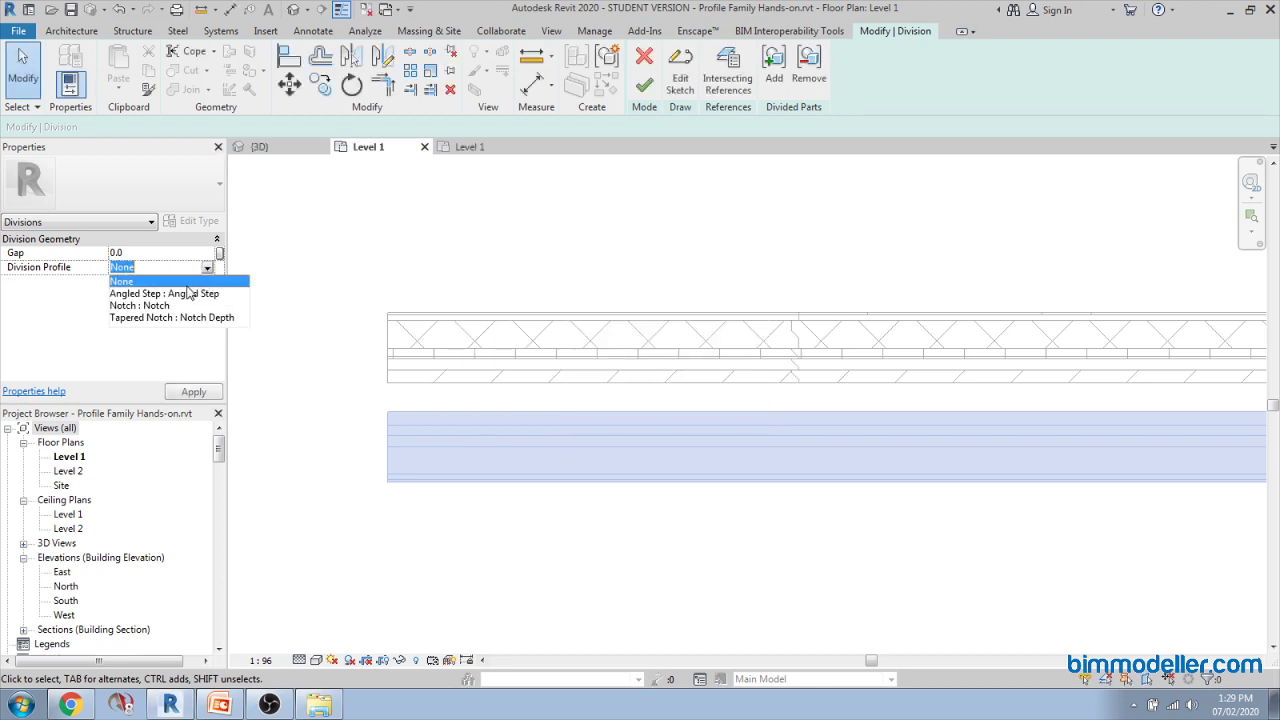
{"action": "left_click", "coordinate": [187, 291]}
{"action": "left_click", "coordinate": [668, 405]}
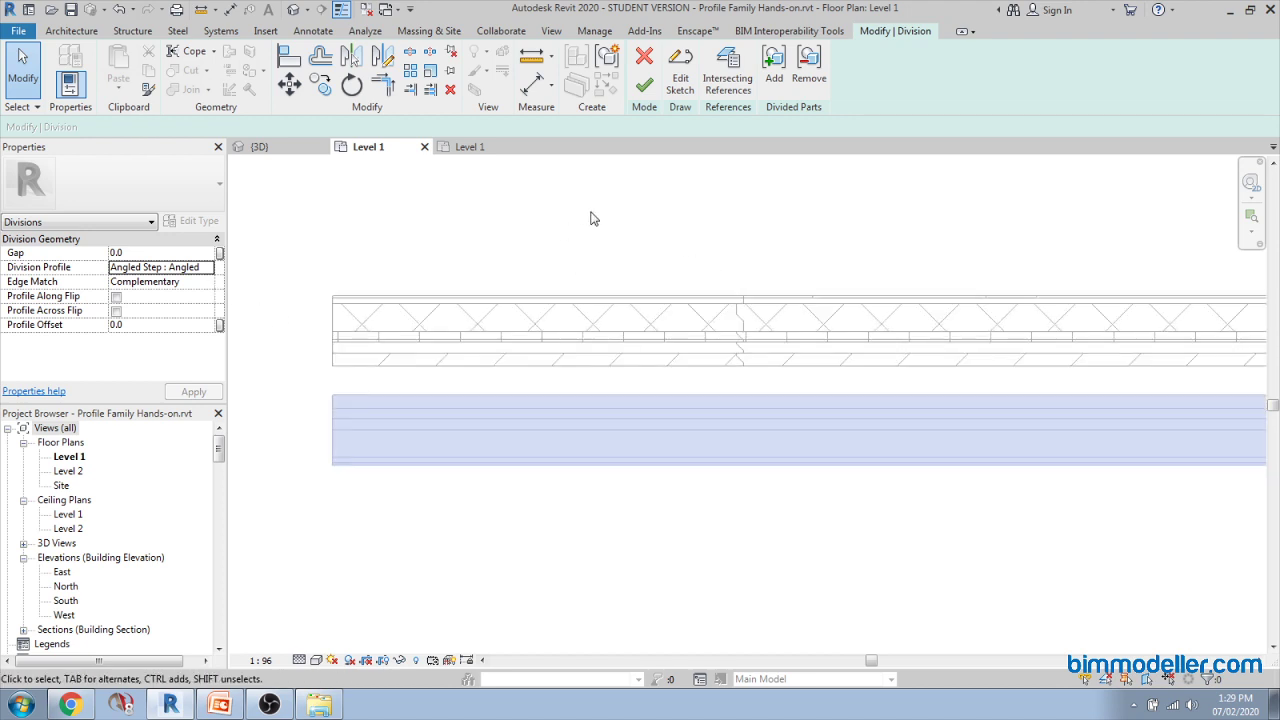
{"action": "left_click", "coordinate": [644, 86]}
{"action": "left_click", "coordinate": [716, 402]}
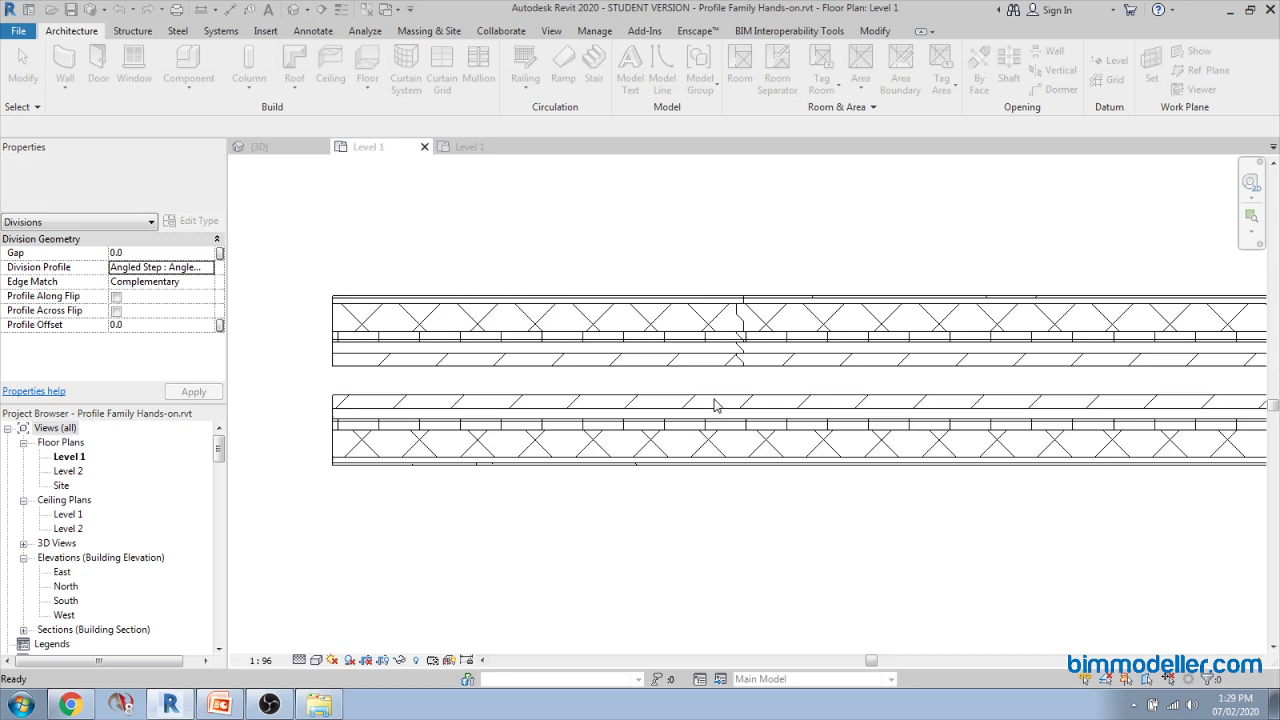
Step: Reopen the division sketch, swing the dividing line vertical, and finish, accepting the warning
{"action": "double_click", "coordinate": [745, 439]}
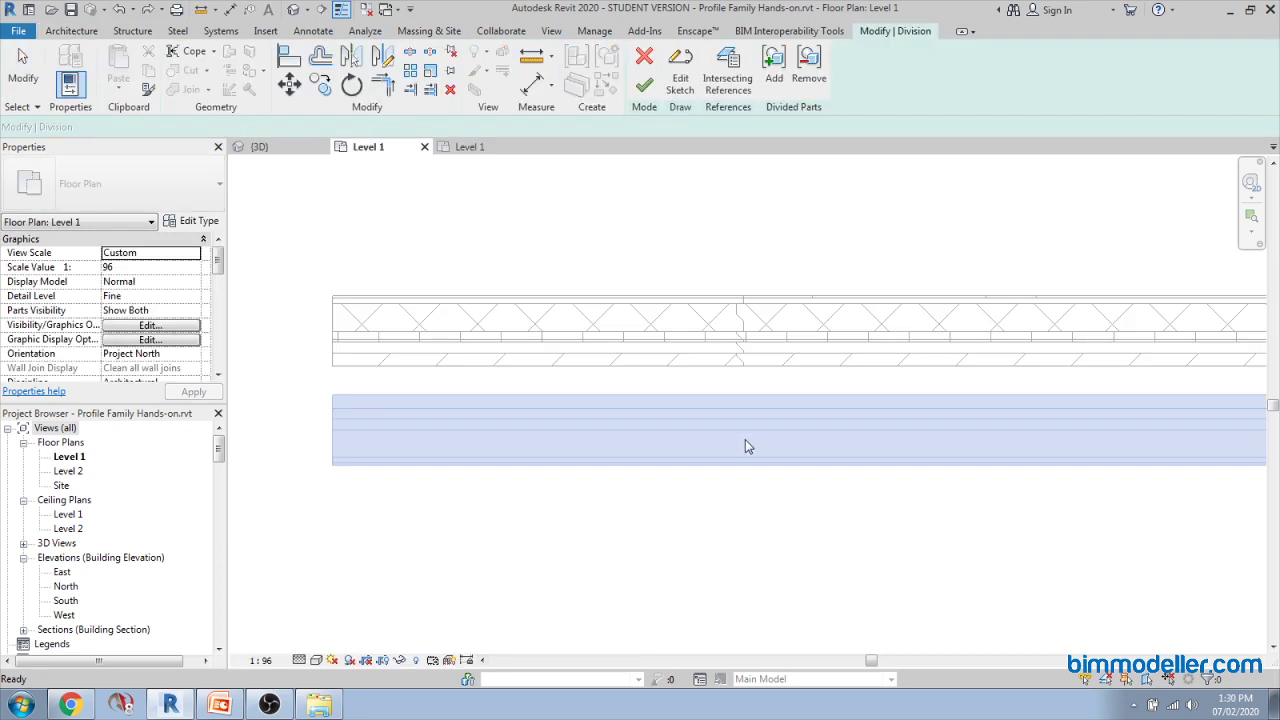
{"action": "left_click", "coordinate": [834, 517]}
{"action": "mouse_move", "coordinate": [810, 549]}
{"action": "left_mouse_down"}
{"action": "mouse_move", "coordinate": [820, 562]}
{"action": "mouse_move", "coordinate": [897, 537]}
{"action": "left_mouse_up"}
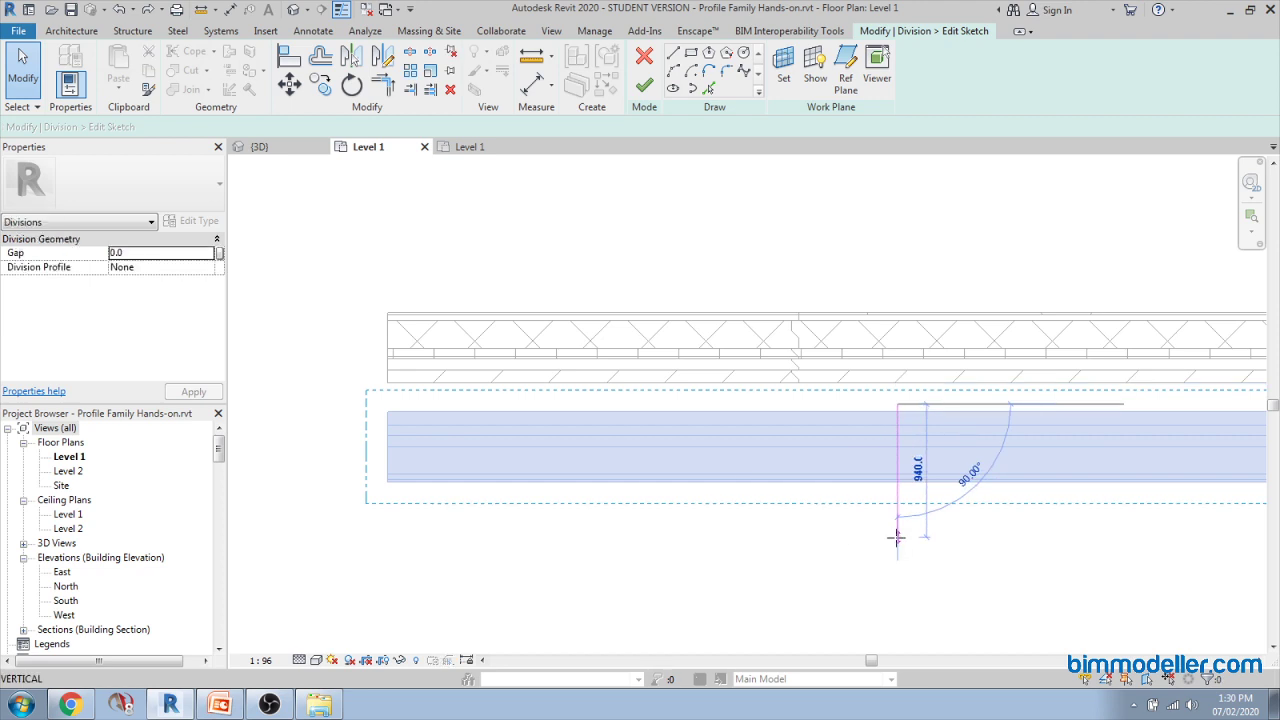
{"action": "left_click", "coordinate": [644, 88]}
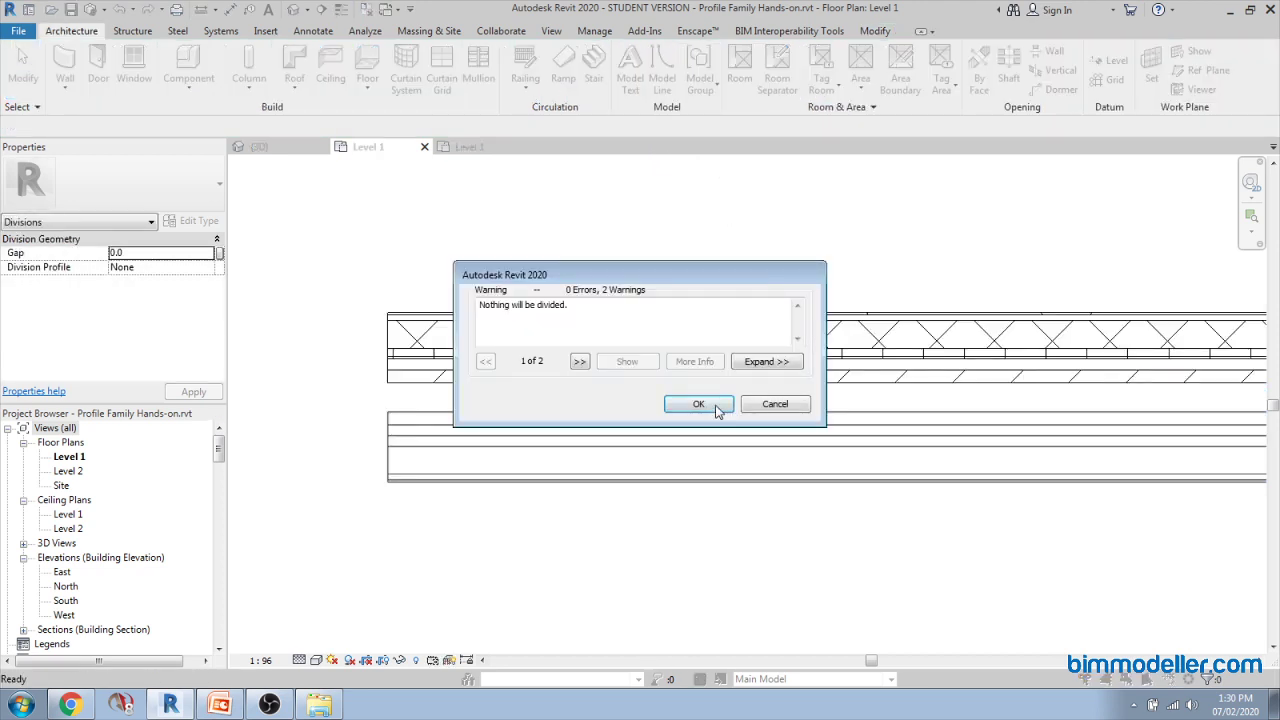
{"action": "left_click", "coordinate": [698, 404]}
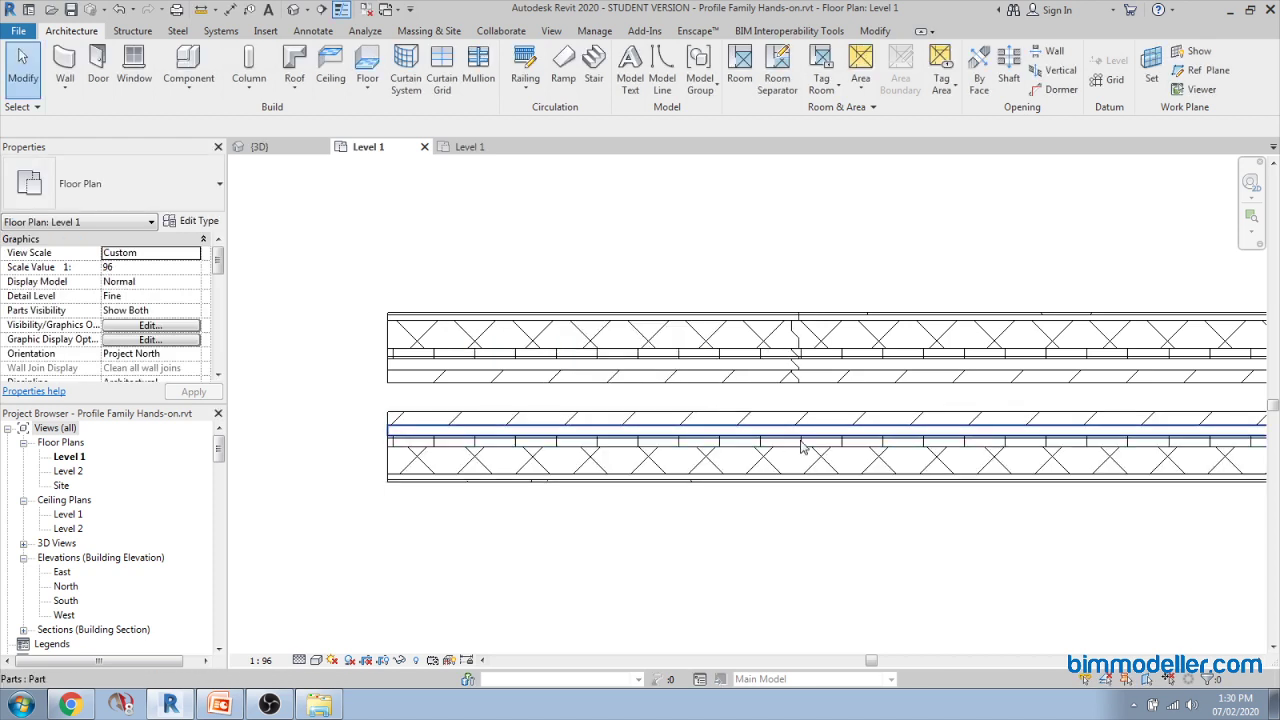
Step: Reopen the division sketch and shorten the dividing line up toward the wall
{"action": "double_click", "coordinate": [884, 458]}
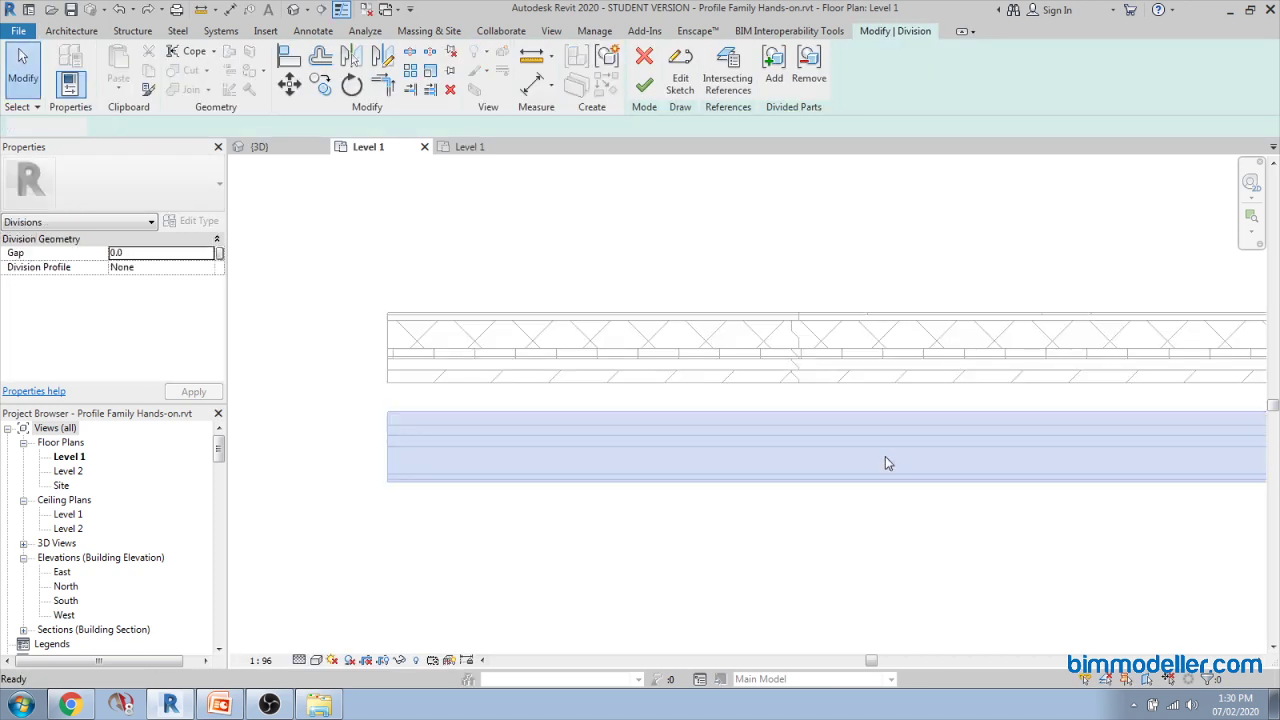
{"action": "left_click", "coordinate": [899, 470]}
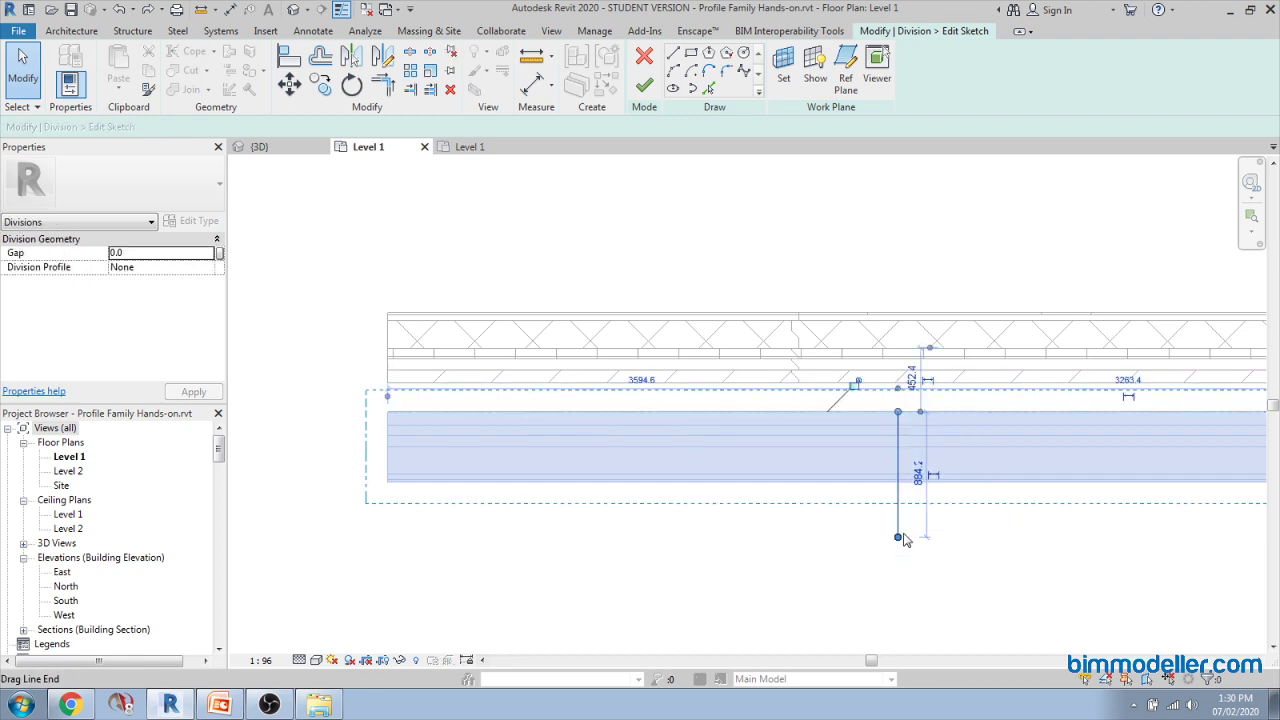
{"action": "left_click_drag", "start_coordinate": [899, 536], "coordinate": [898, 481]}
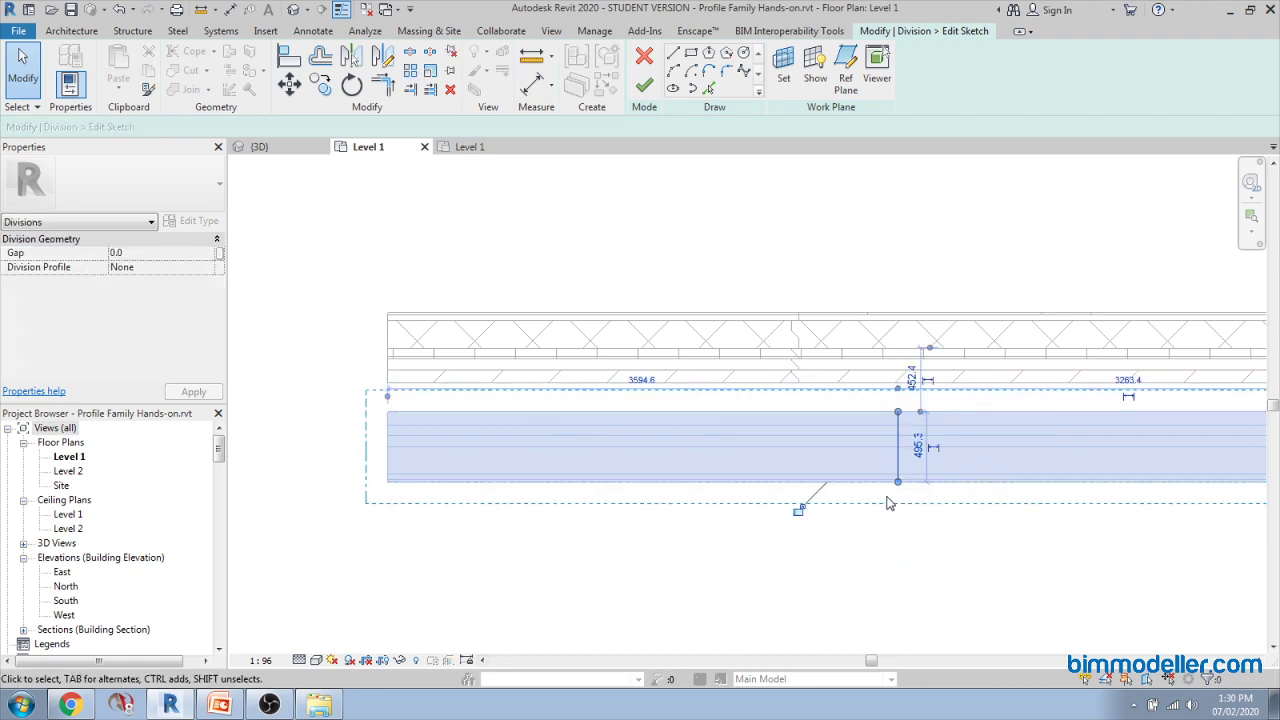
{"action": "left_click", "coordinate": [780, 471]}
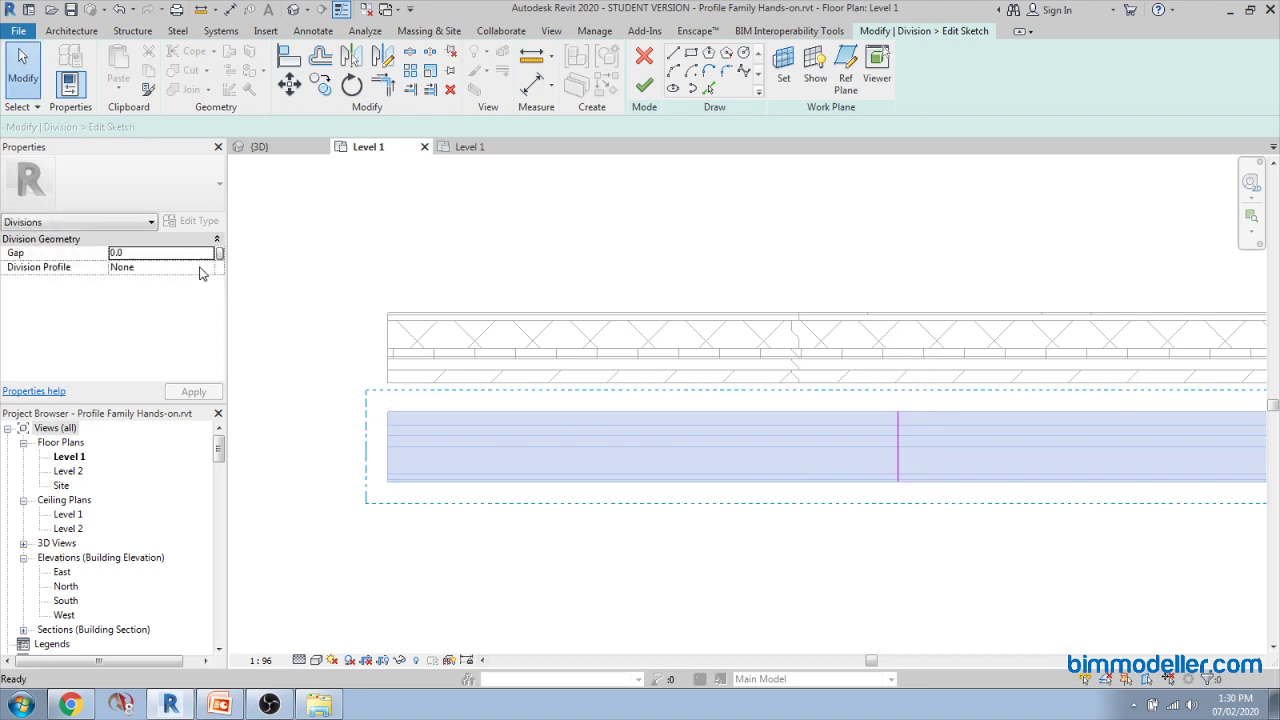
Step: Apply the Angled Step profile and finish the division, dismissing the unintersected parts warning
{"action": "left_click", "coordinate": [190, 267]}
{"action": "left_click", "coordinate": [207, 267]}
{"action": "left_click", "coordinate": [203, 293]}
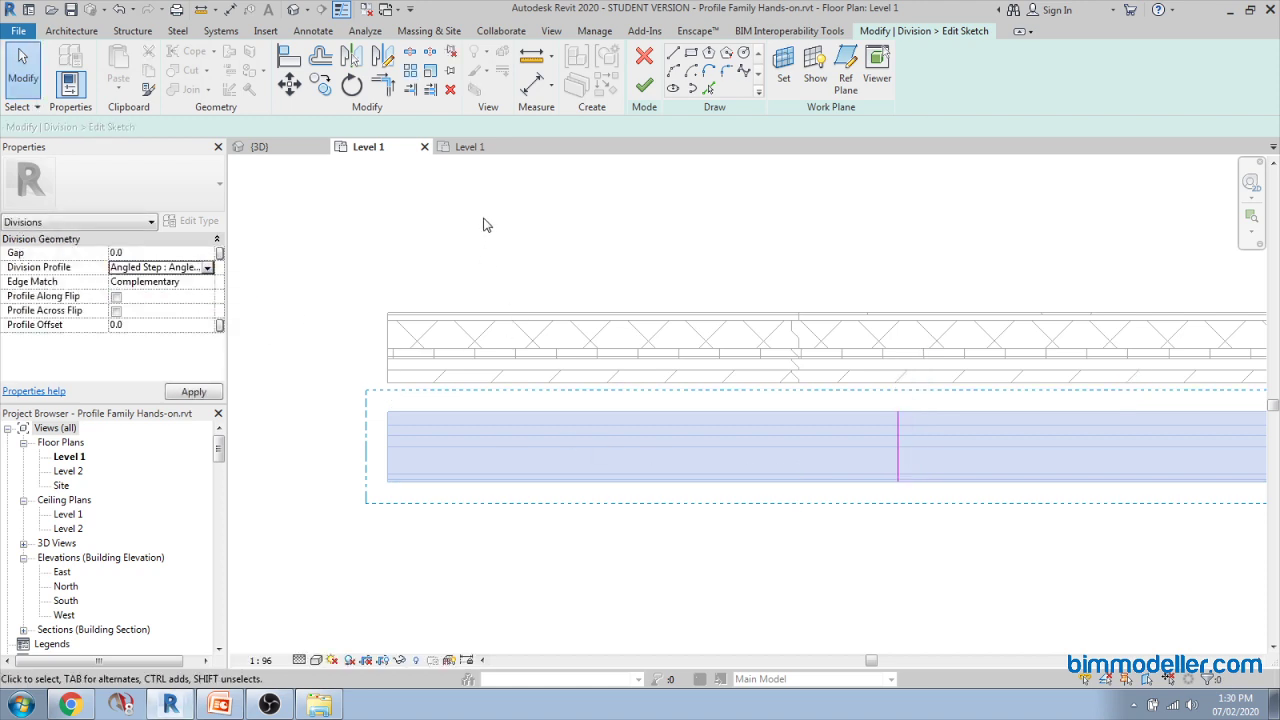
{"action": "left_click", "coordinate": [644, 86]}
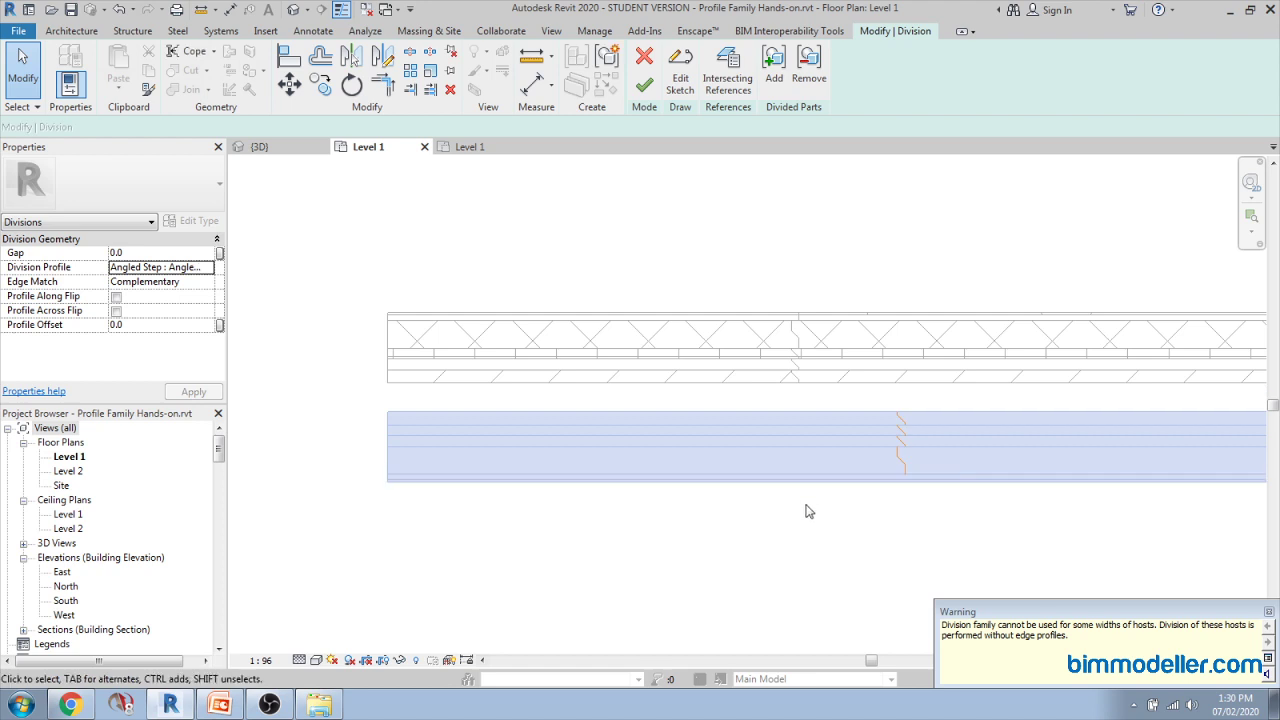
{"action": "scroll", "coordinate": [900, 440], "scroll_direction": "up", "scroll_amount": 2}
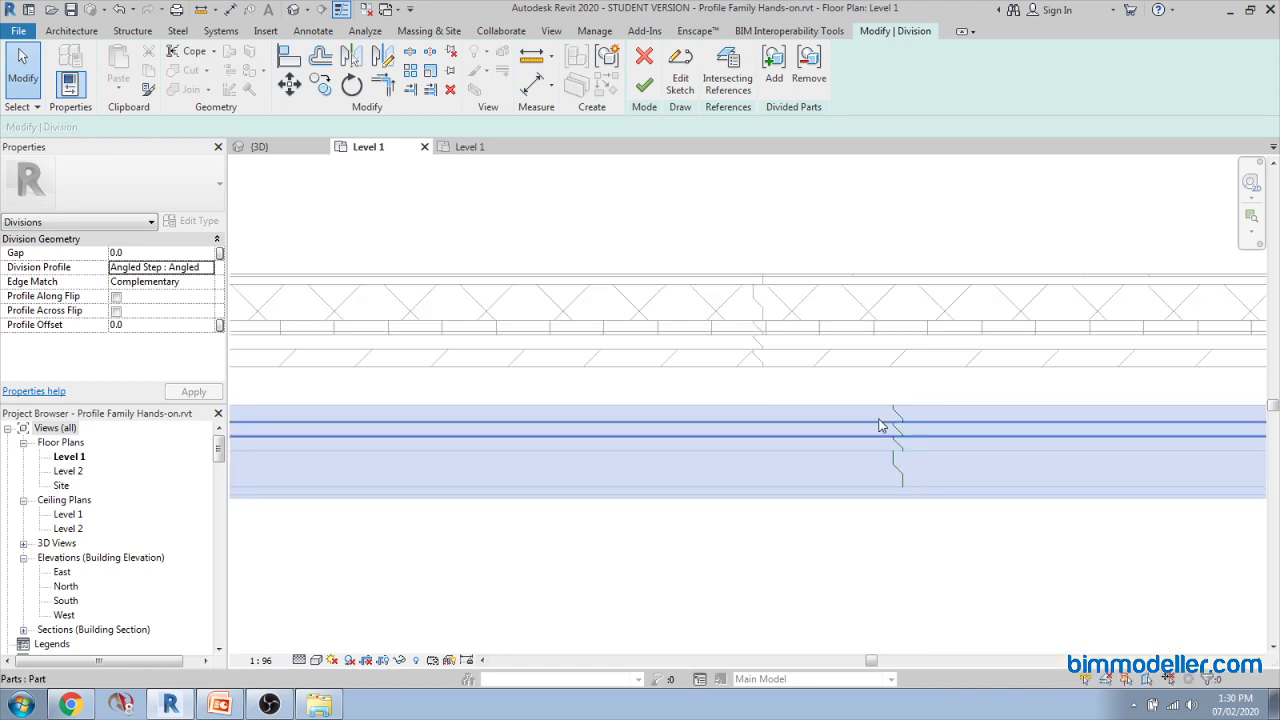
{"action": "scroll", "coordinate": [800, 431], "scroll_direction": "down", "scroll_amount": 2}
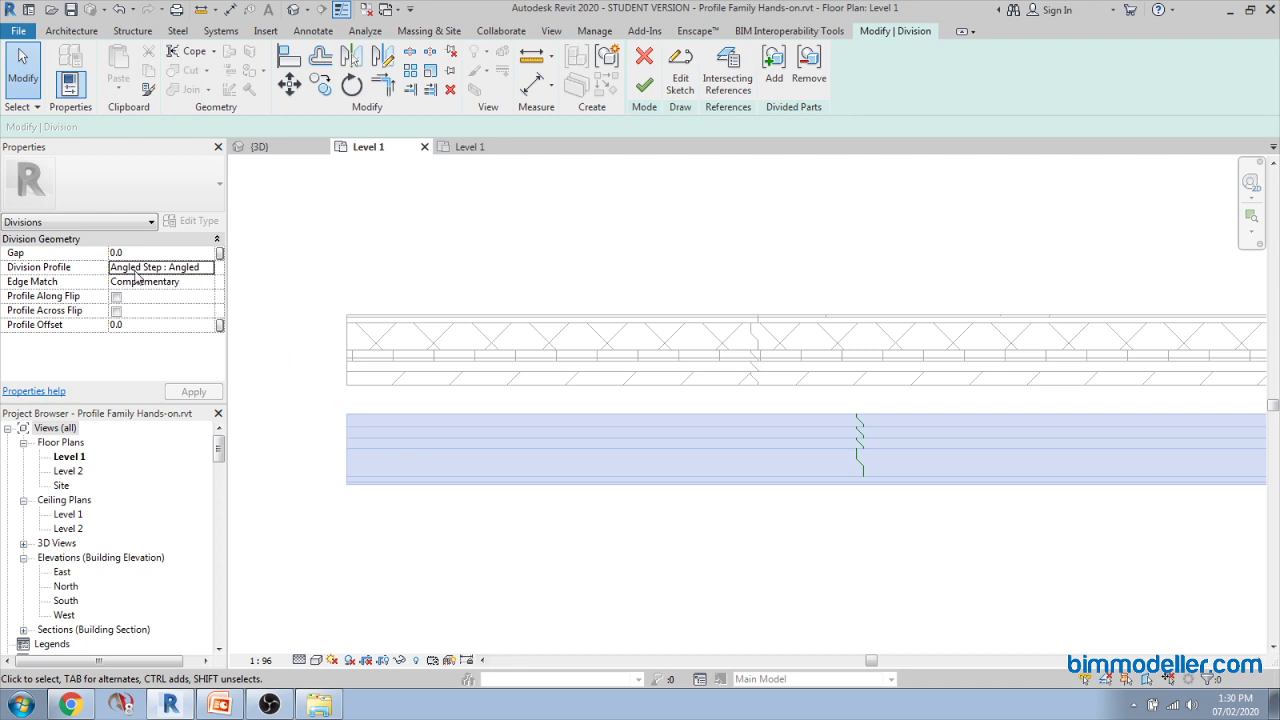
{"action": "left_click", "coordinate": [644, 86]}
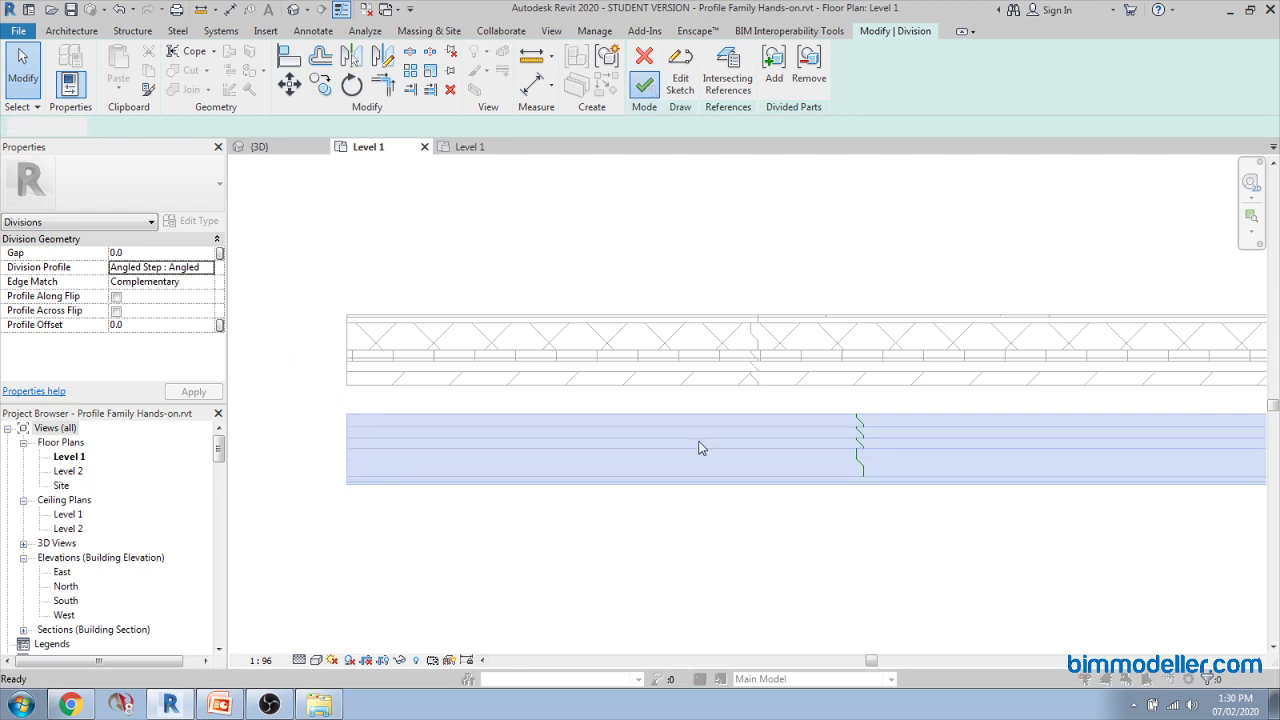
{"action": "left_click", "coordinate": [699, 403]}
Step: Clear the selection, recentre both walls, and bring up the family files folder in Explorer
{"action": "left_click", "coordinate": [803, 528]}
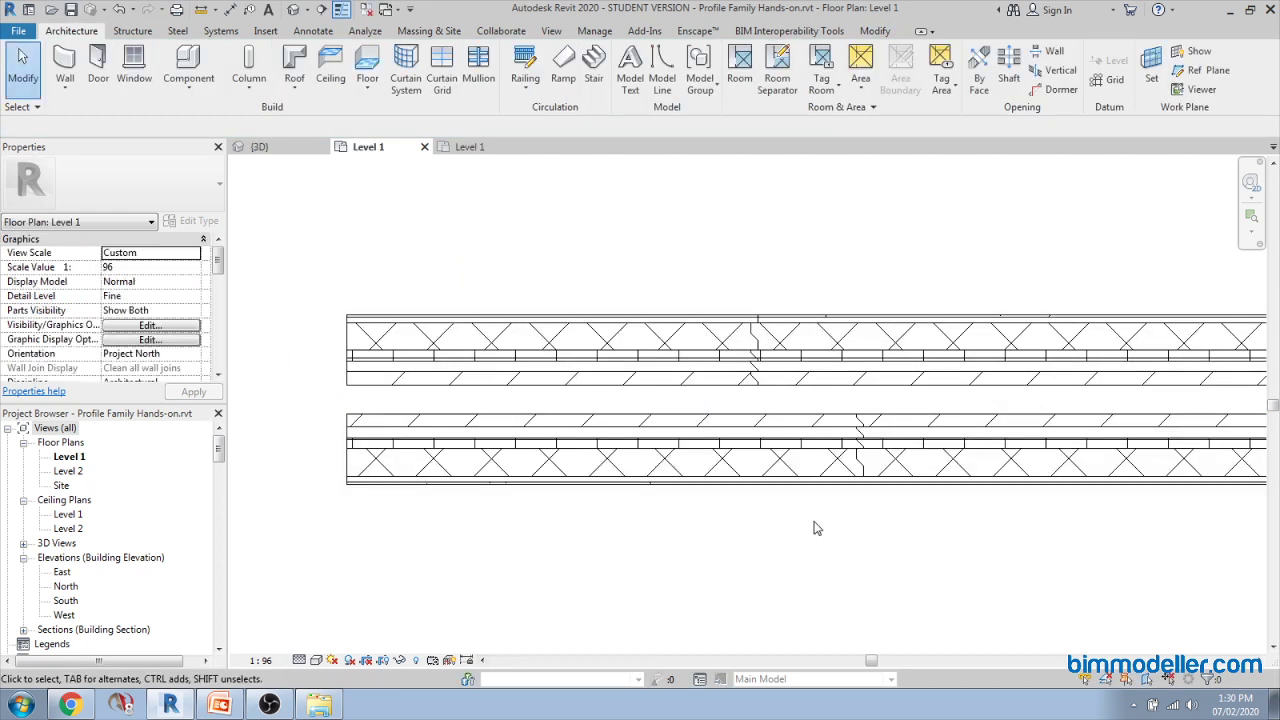
{"action": "scroll", "coordinate": [815, 470], "scroll_direction": "down", "scroll_amount": 2}
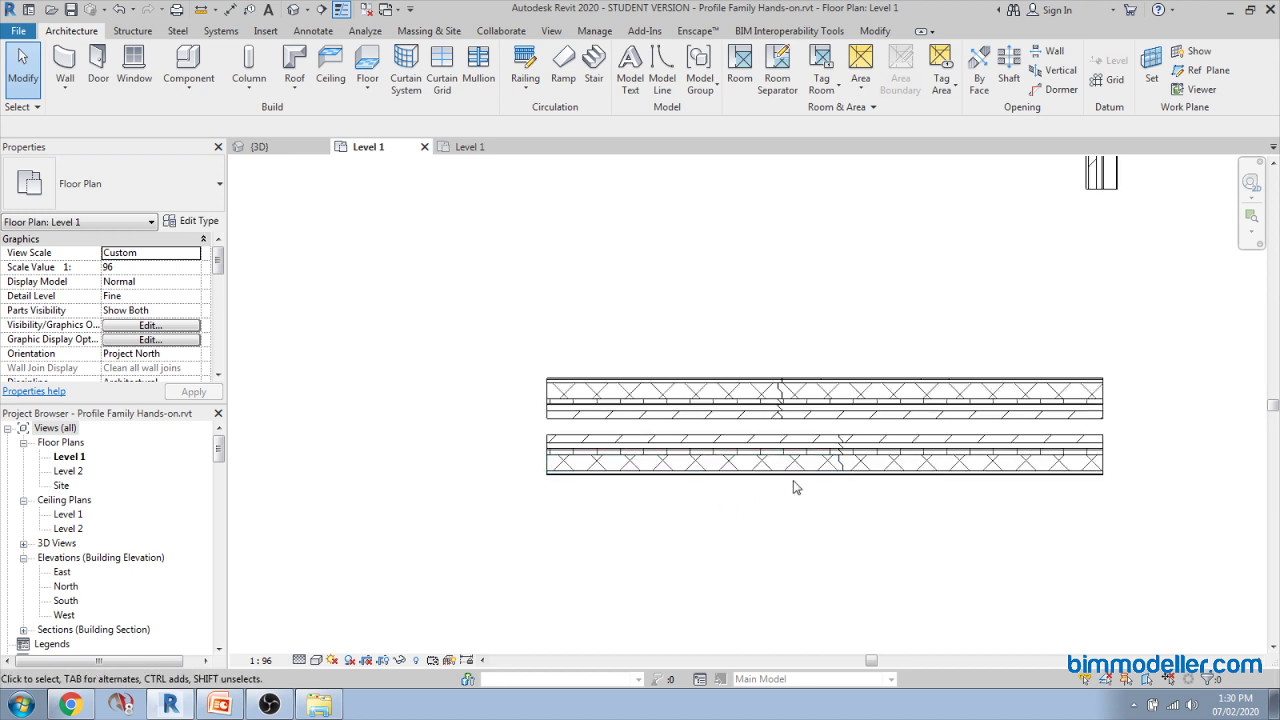
{"action": "middle_click_drag", "start_coordinate": [797, 487], "coordinate": [744, 487]}
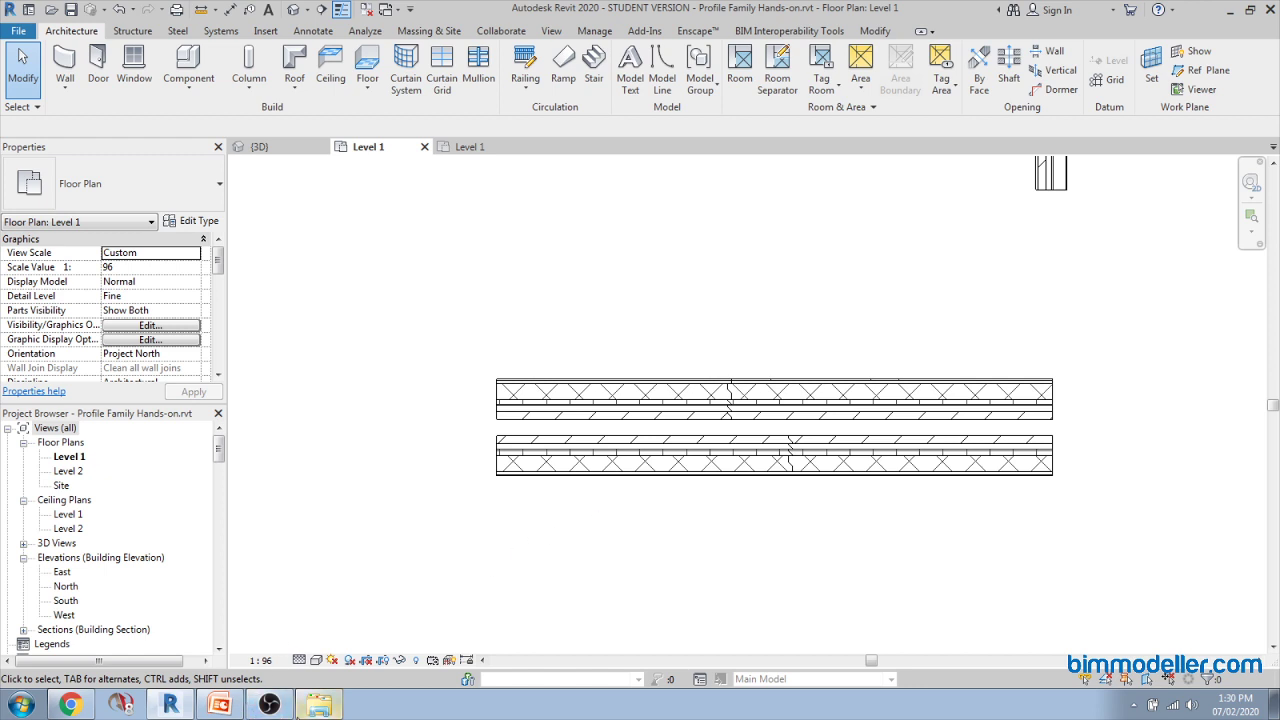
{"action": "left_click", "coordinate": [319, 705]}
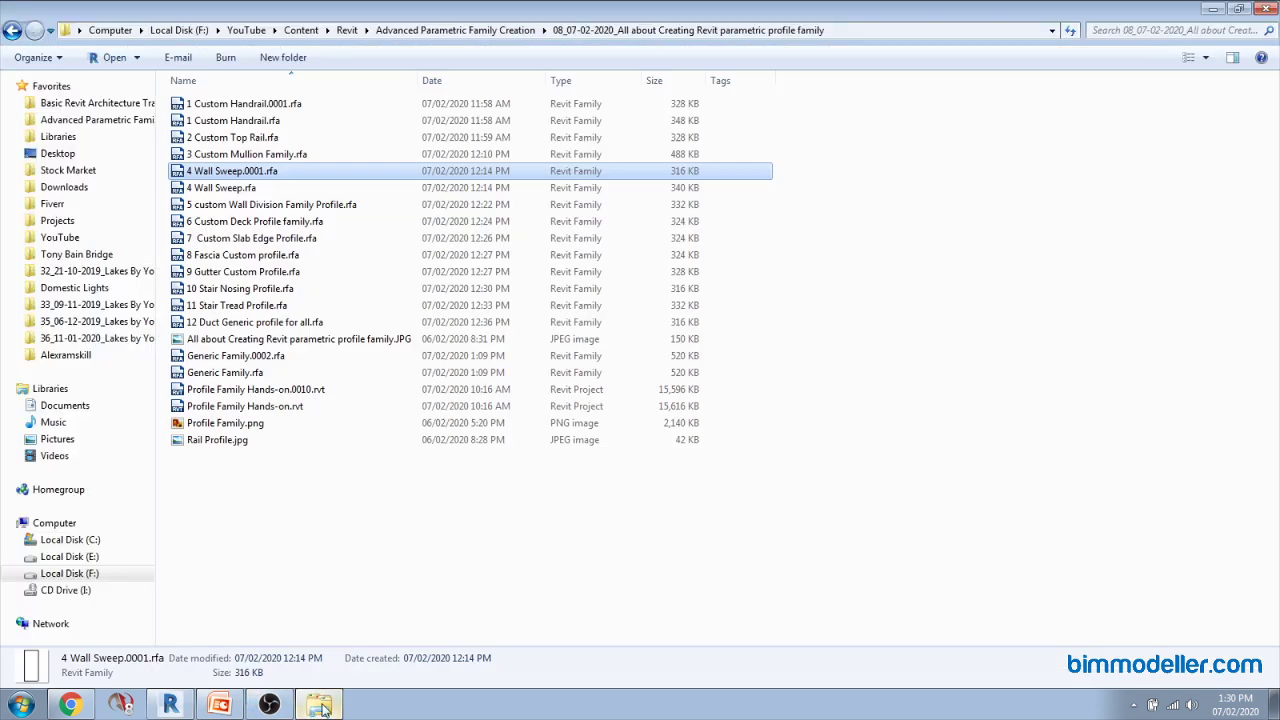
Step: Pick '5 custom Wall Division Family Profile.rfa' in Explorer and return to Revit showing it
{"action": "left_click", "coordinate": [266, 207]}
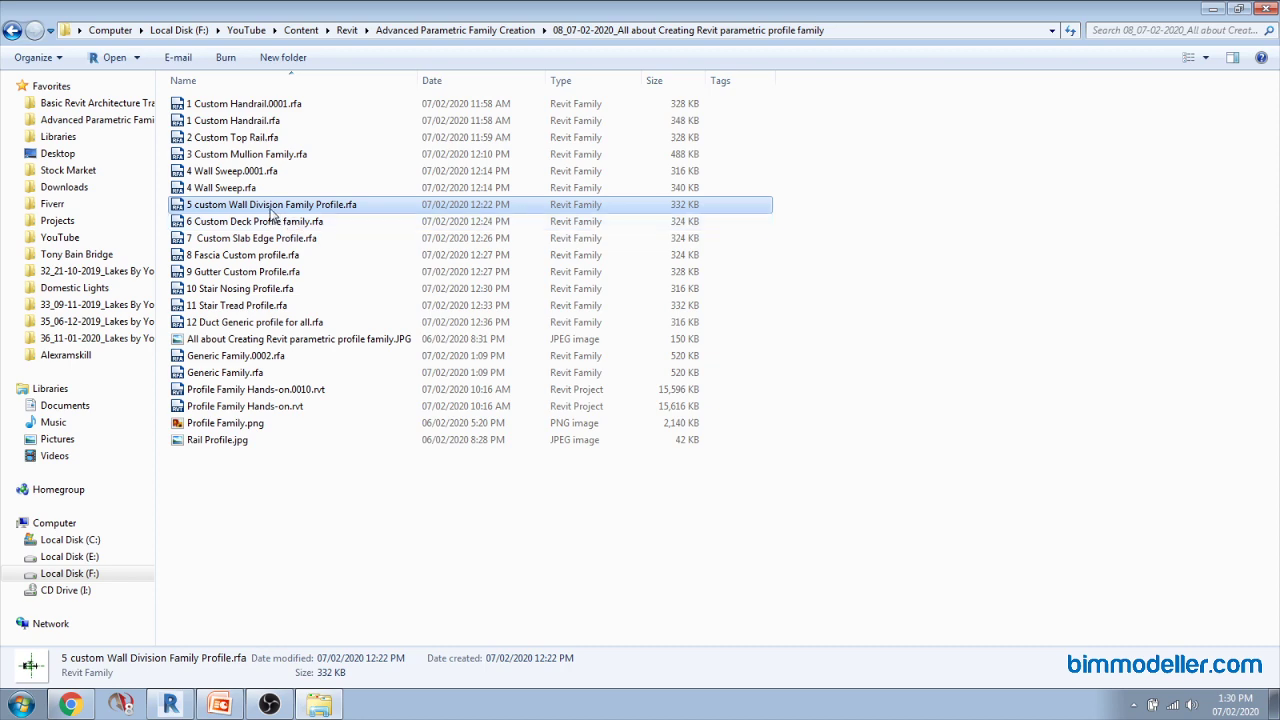
{"action": "left_click", "coordinate": [170, 704]}
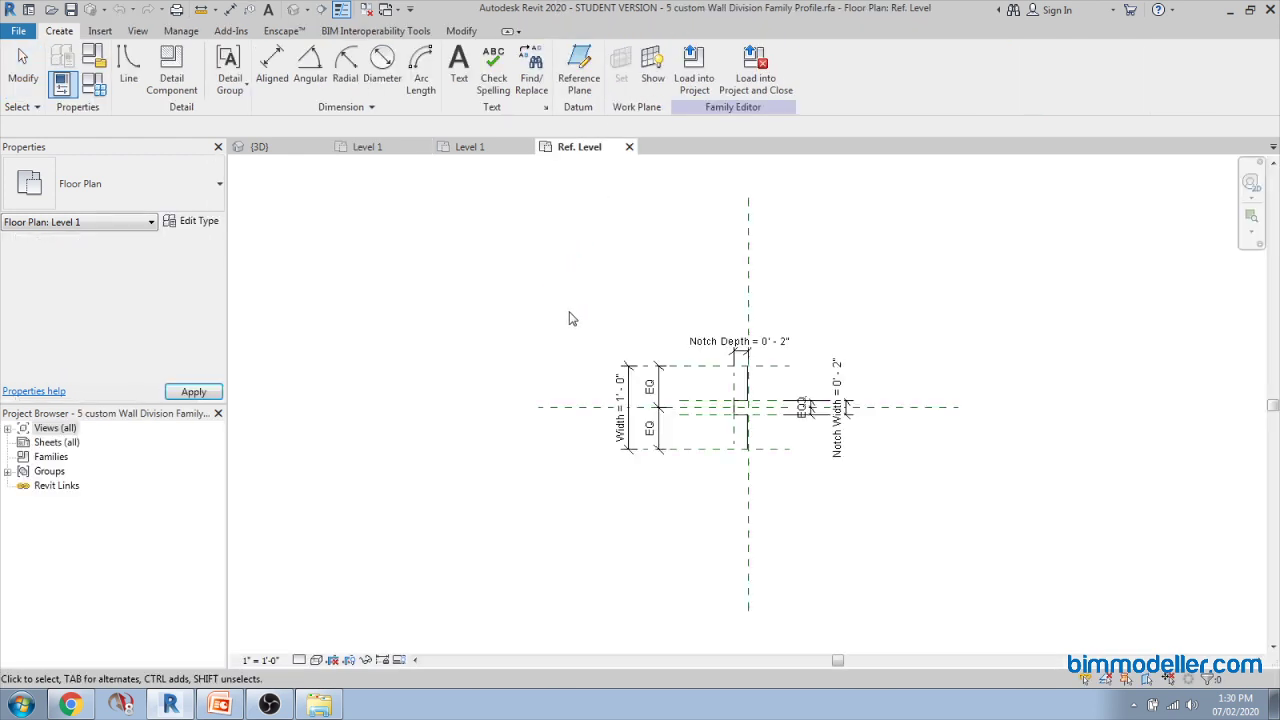
Step: Select the five-line profile chain together to inspect it, then deselect it
{"action": "key", "text": "Tab"}
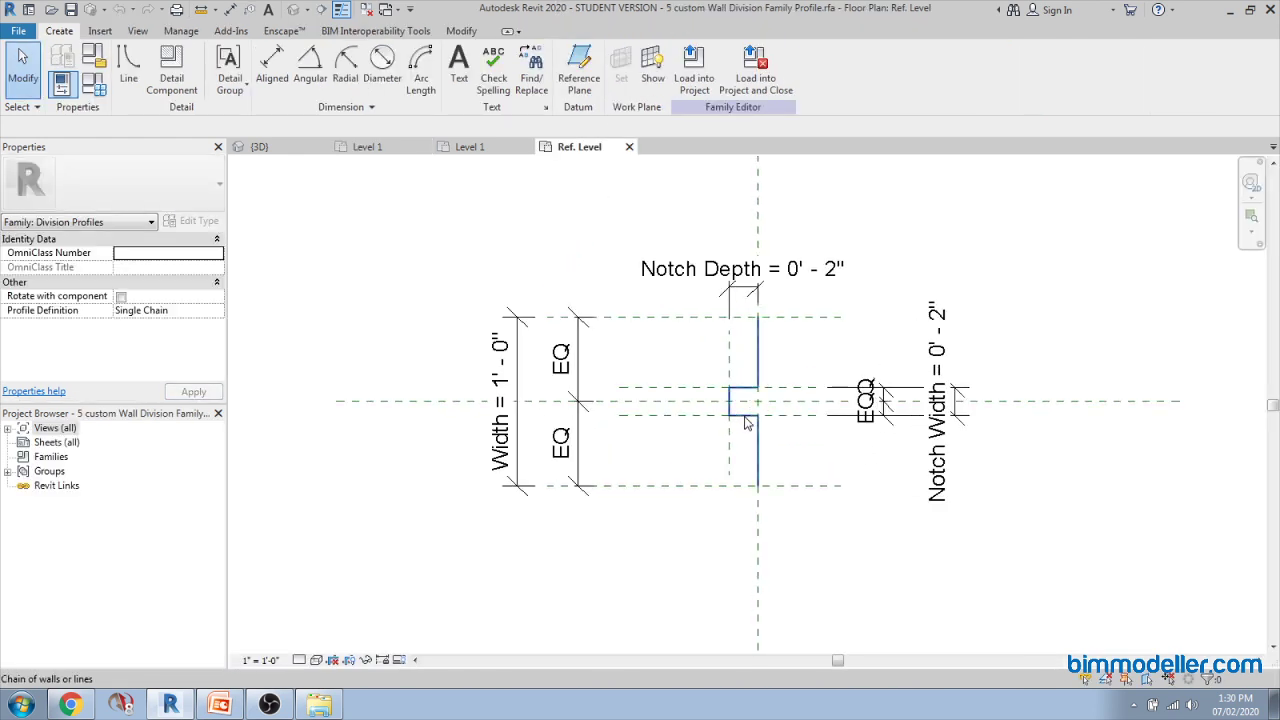
{"action": "left_click", "coordinate": [751, 426]}
{"action": "scroll", "coordinate": [760, 430], "scroll_direction": "up", "scroll_amount": 2}
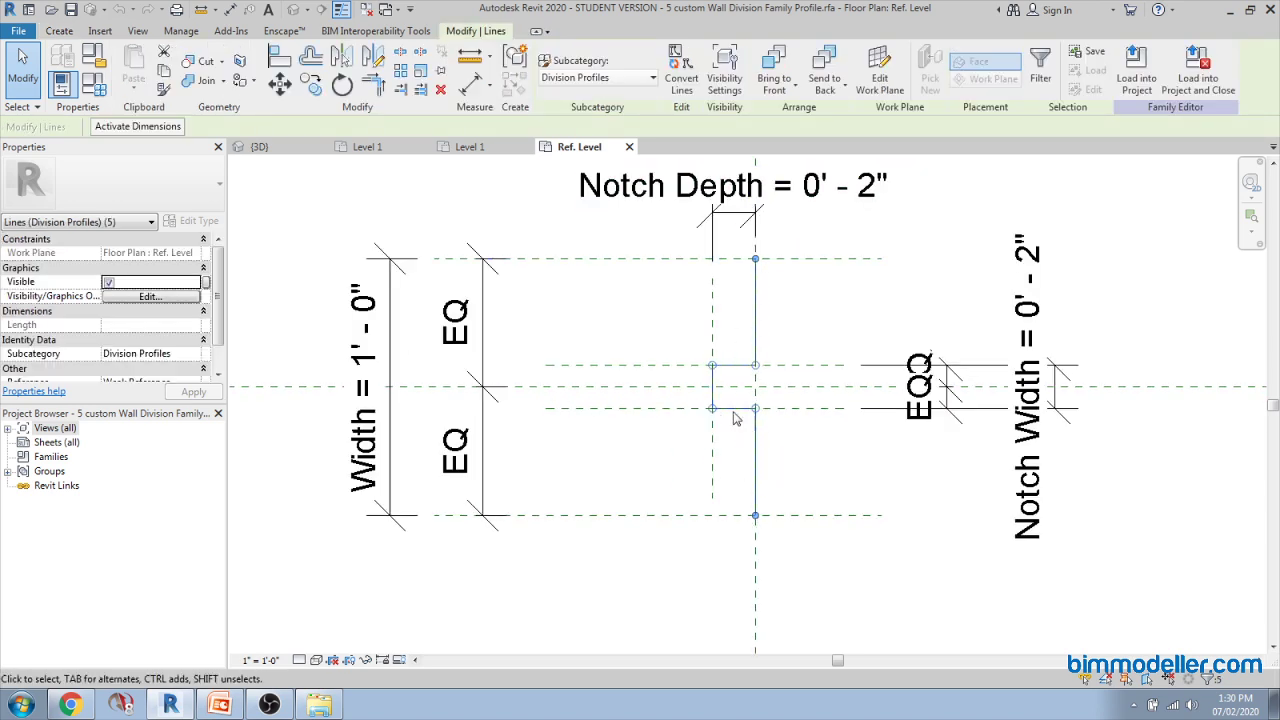
{"action": "left_click", "coordinate": [290, 333]}
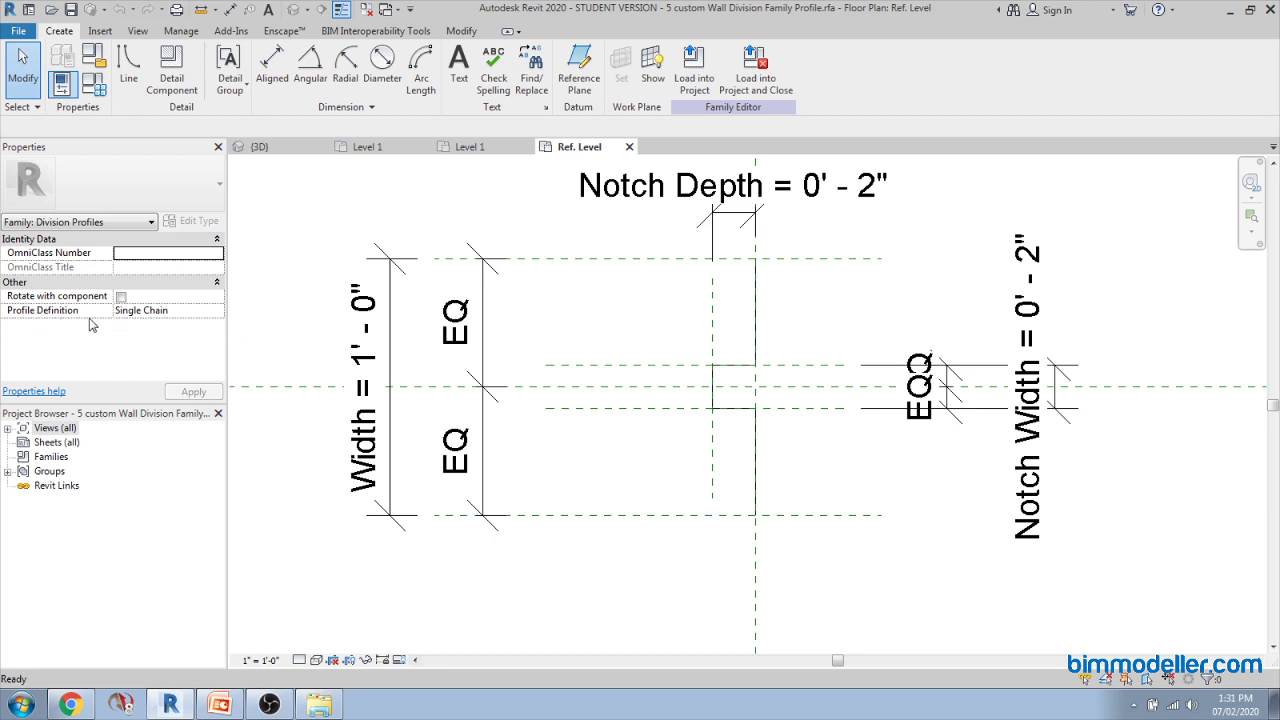
Step: Confirm the family's Division Profiles category, then close the Ref. Level view
{"action": "left_click", "coordinate": [94, 84]}
{"action": "key", "text": "Escape"}
{"action": "left_click", "coordinate": [61, 84]}
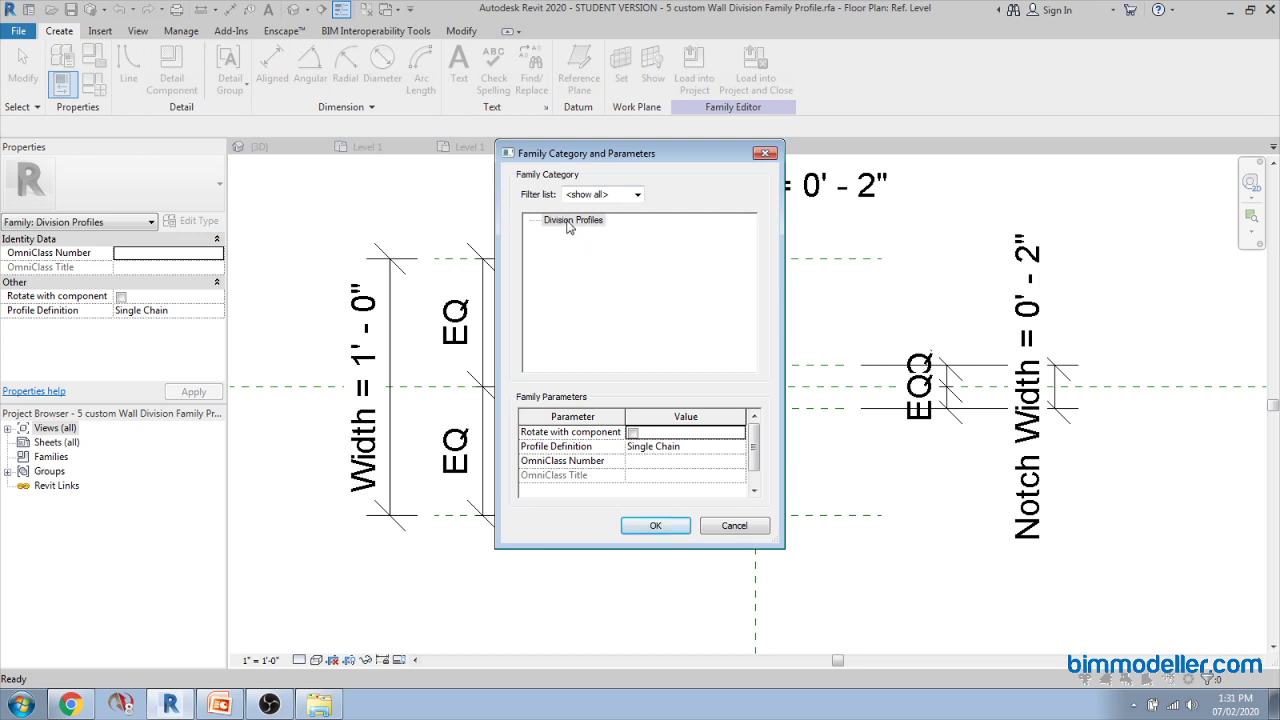
{"action": "key", "text": "Escape"}
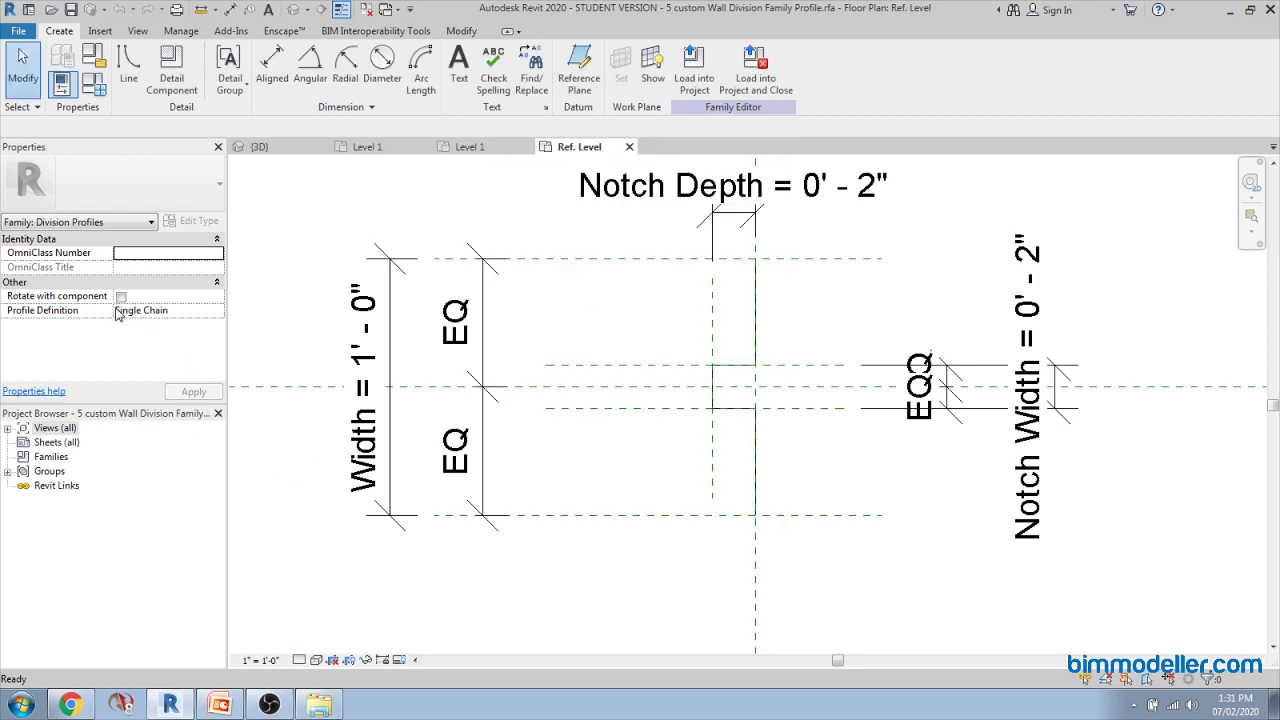
{"action": "scroll", "coordinate": [772, 432], "scroll_direction": "down", "scroll_amount": 2}
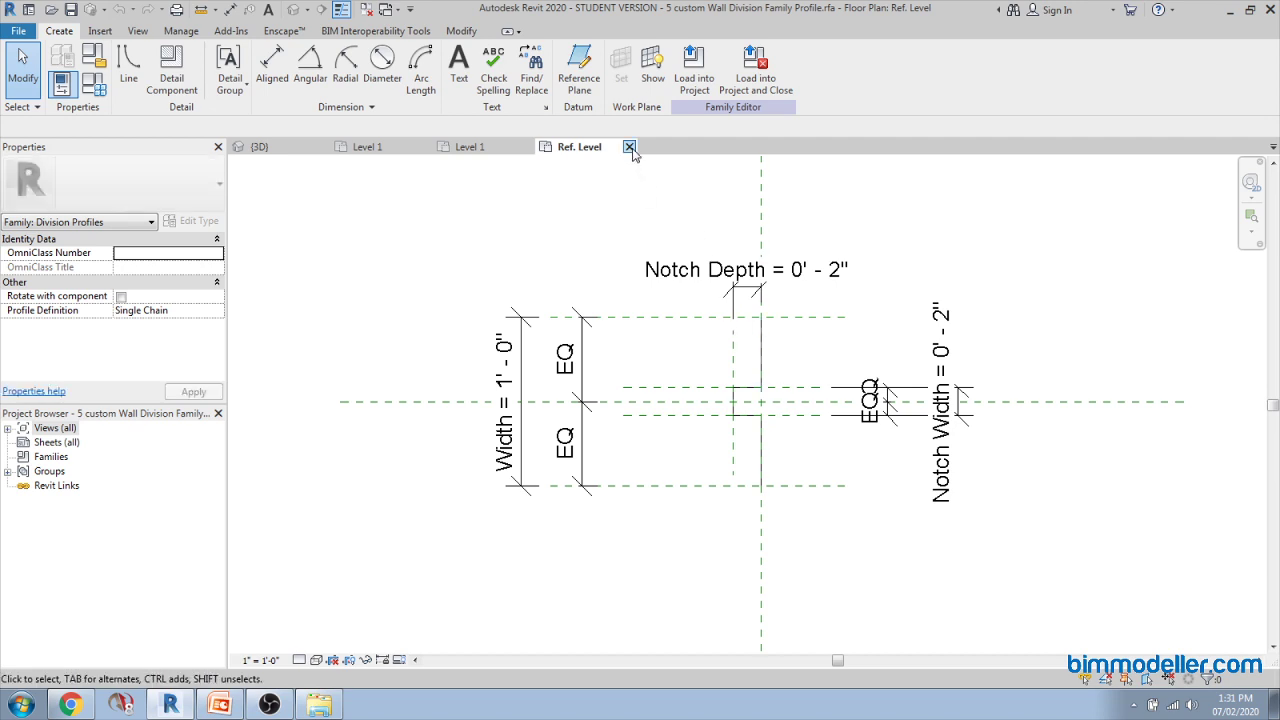
{"action": "left_click", "coordinate": [630, 147]}
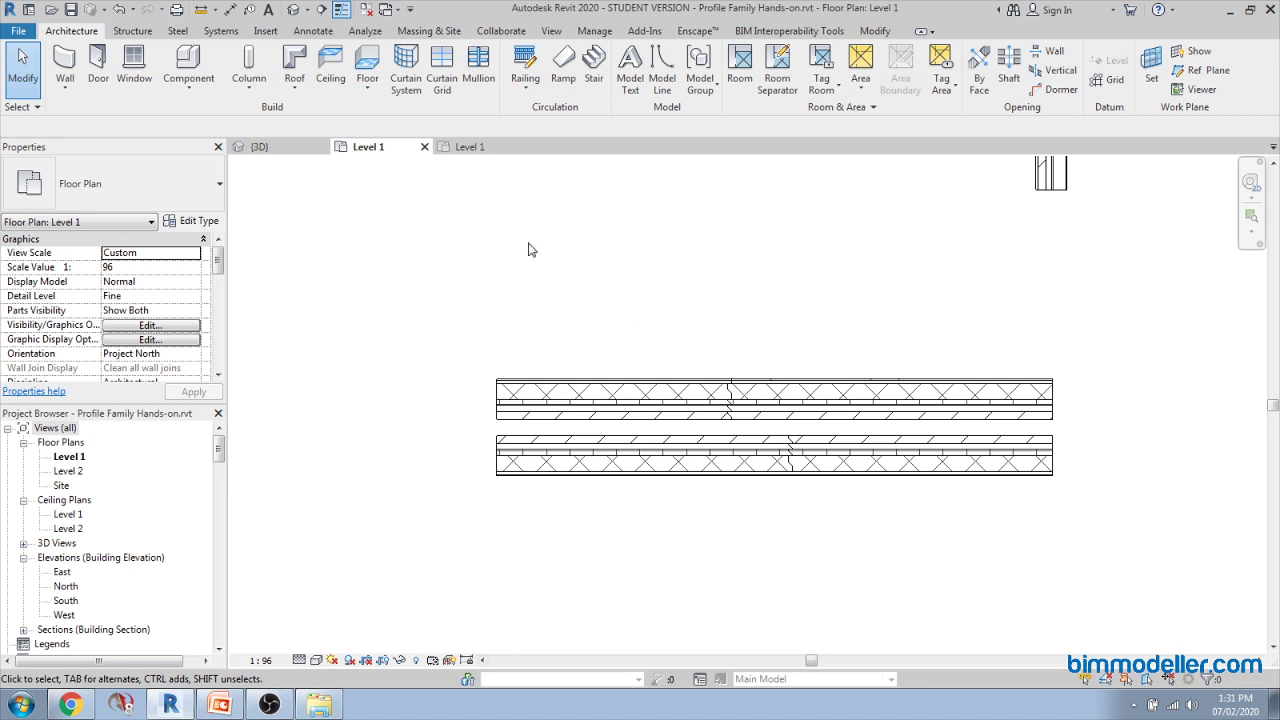
Step: Pan the Level 1 plan to the labelled examples and select the metal deck floor
{"action": "middle_click_drag", "start_coordinate": [556, 281], "coordinate": [548, 281]}
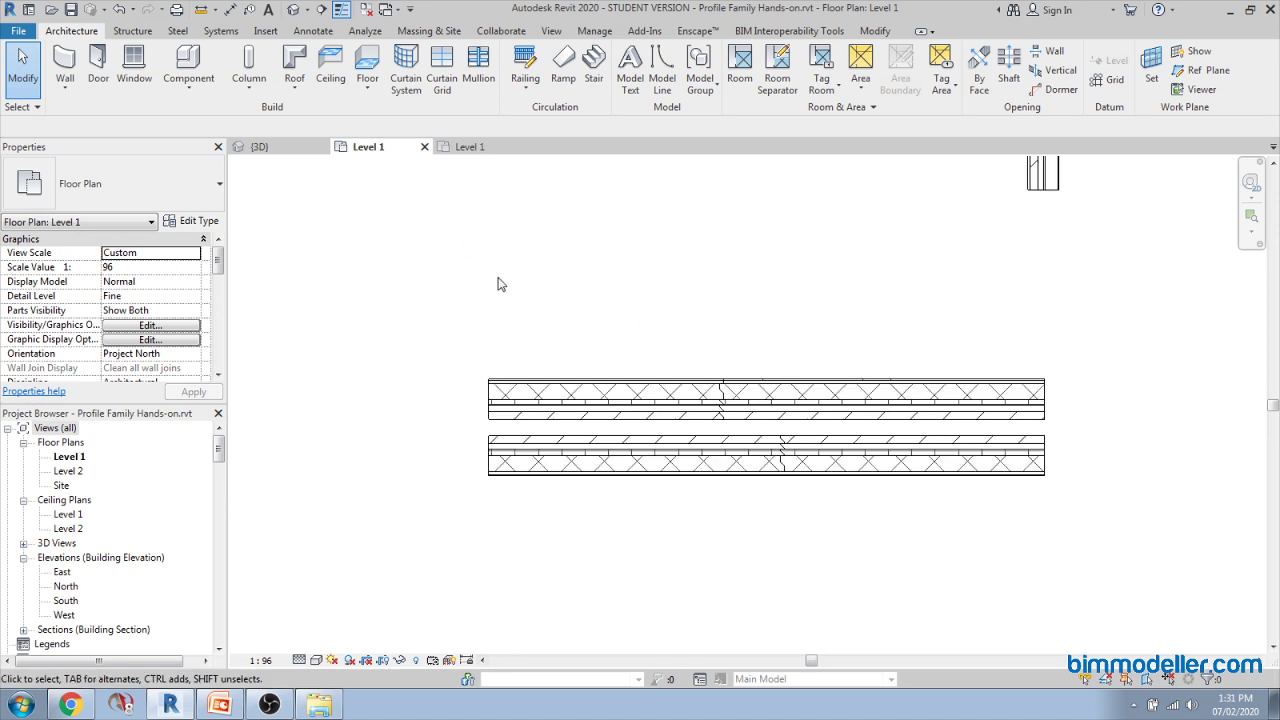
{"action": "scroll", "coordinate": [686, 269], "scroll_direction": "down", "scroll_amount": 3}
{"action": "mouse_move", "coordinate": [394, 457]}
{"action": "middle_mouse_down"}
{"action": "mouse_move", "coordinate": [569, 400]}
{"action": "mouse_move", "coordinate": [450, 359]}
{"action": "middle_mouse_up"}
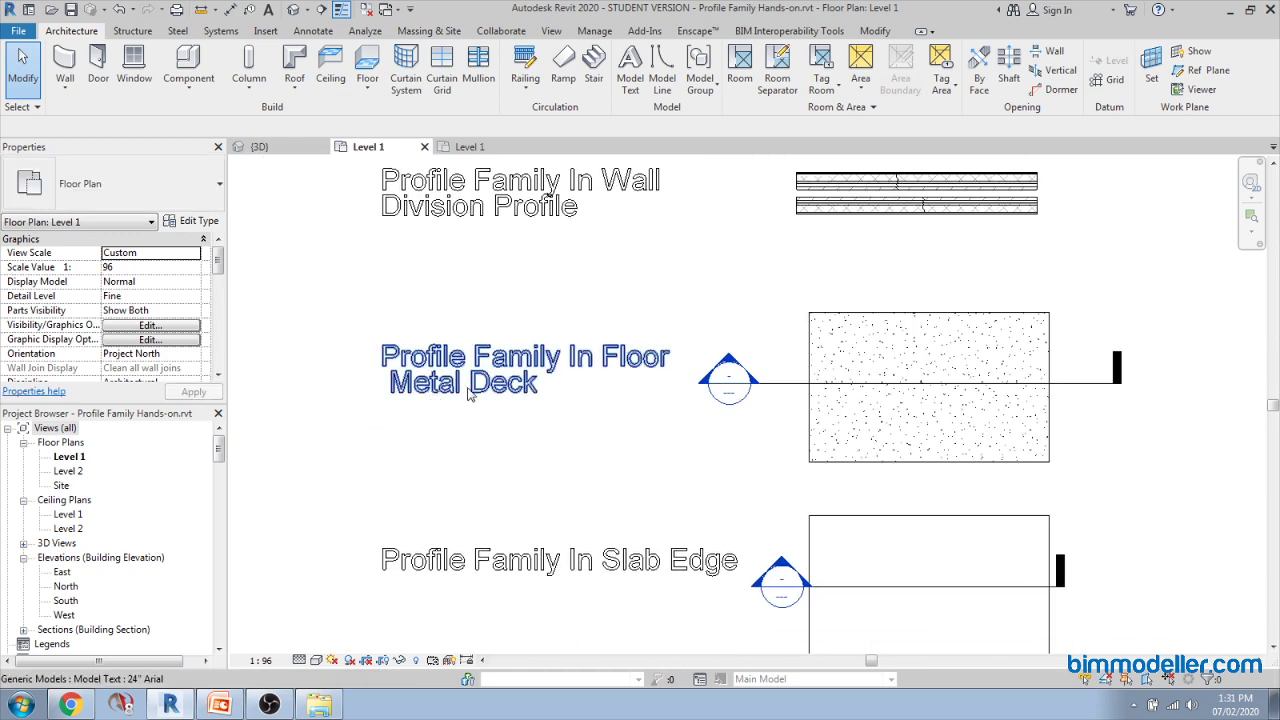
{"action": "middle_click_drag", "start_coordinate": [617, 465], "coordinate": [515, 470]}
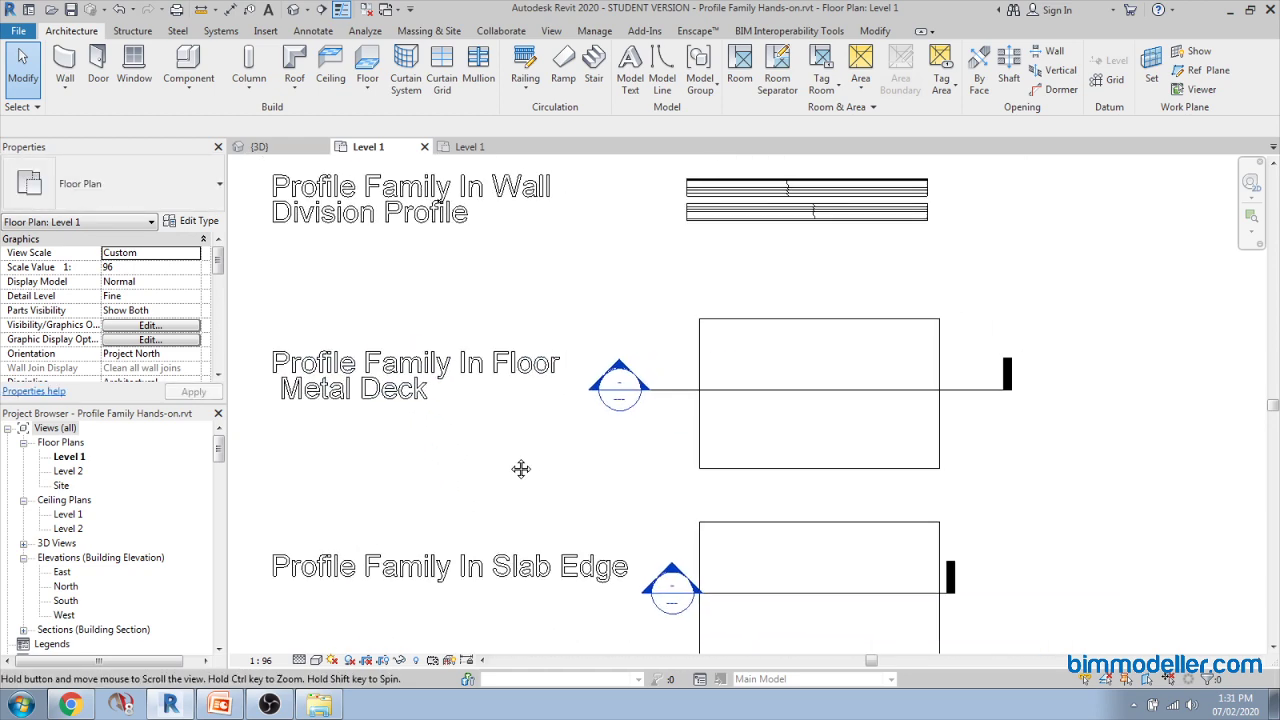
{"action": "left_click", "coordinate": [731, 468]}
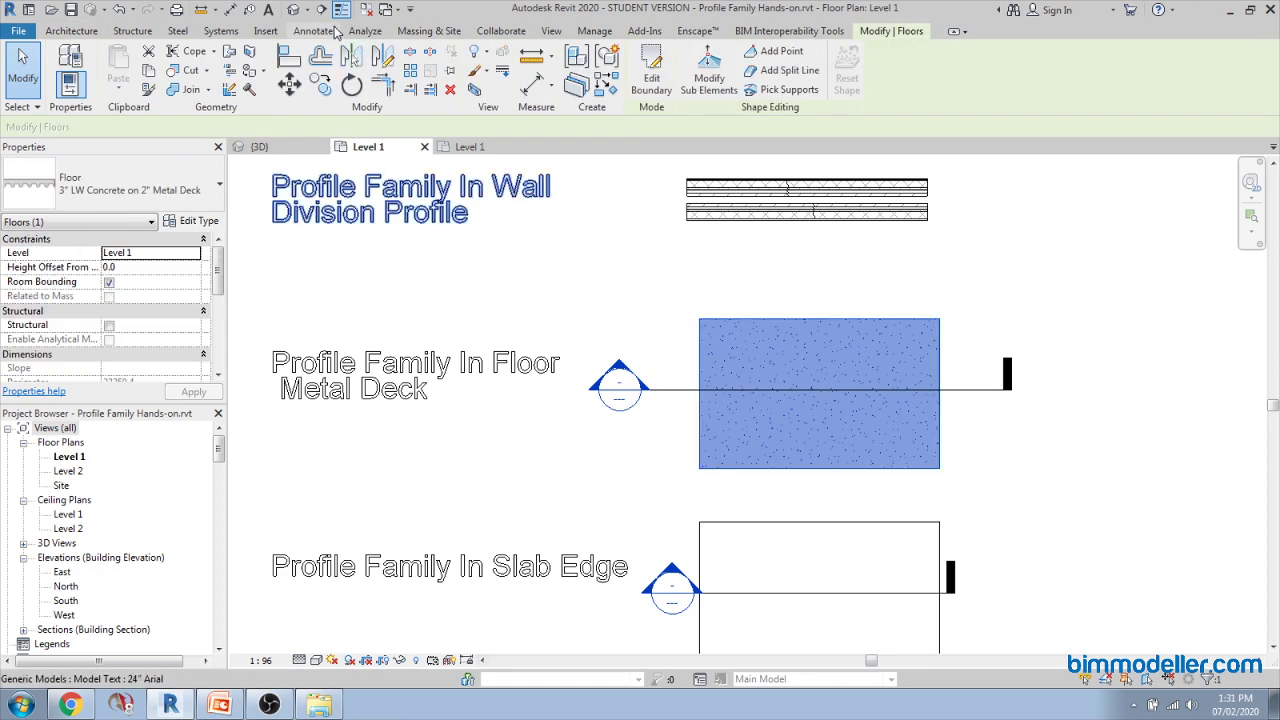
Step: Orbit around the 3" LW Concrete on 2" Metal Deck slab in the {3D} view
{"action": "key", "text": "ctrl+Tab"}
{"action": "middle_click_drag", "start_coordinate": [863, 571], "coordinate": [808, 576], "text": "shift"}
{"action": "scroll", "coordinate": [774, 374], "scroll_direction": "down", "scroll_amount": 3}
{"action": "middle_click_drag", "start_coordinate": [774, 374], "coordinate": [894, 531], "text": "shift"}
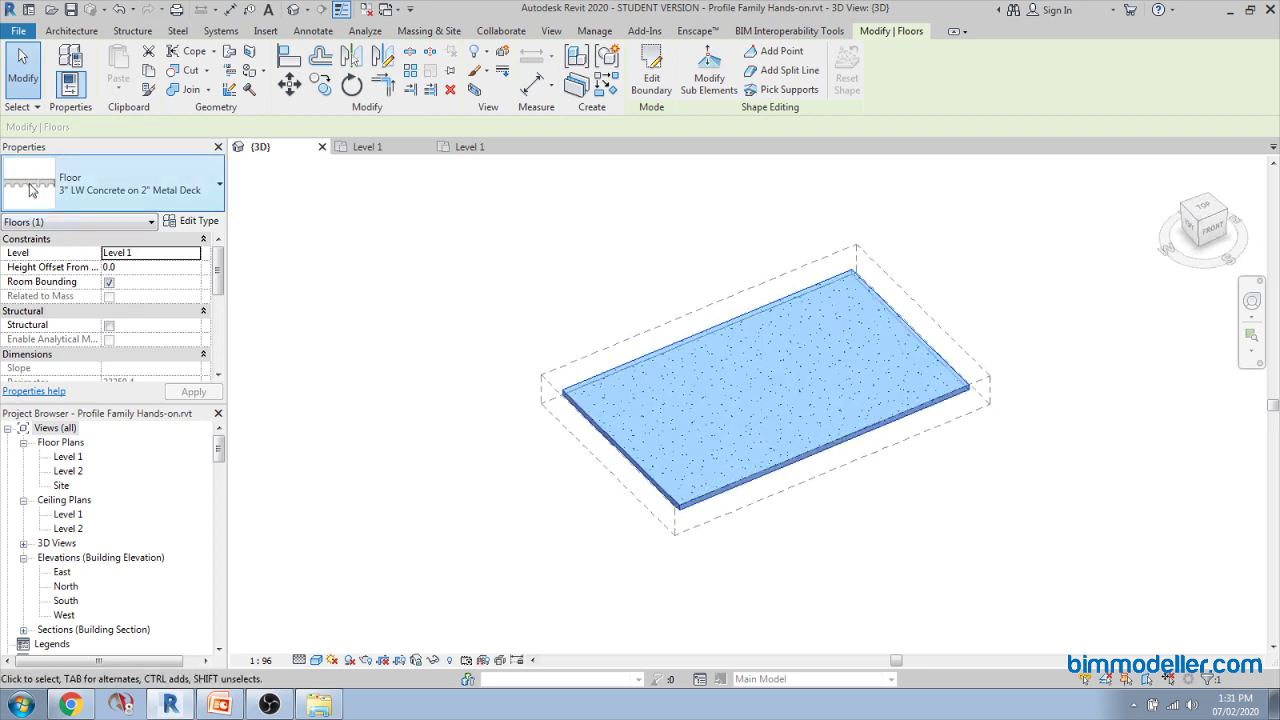
{"action": "scroll", "coordinate": [726, 420], "scroll_direction": "up", "scroll_amount": 4}
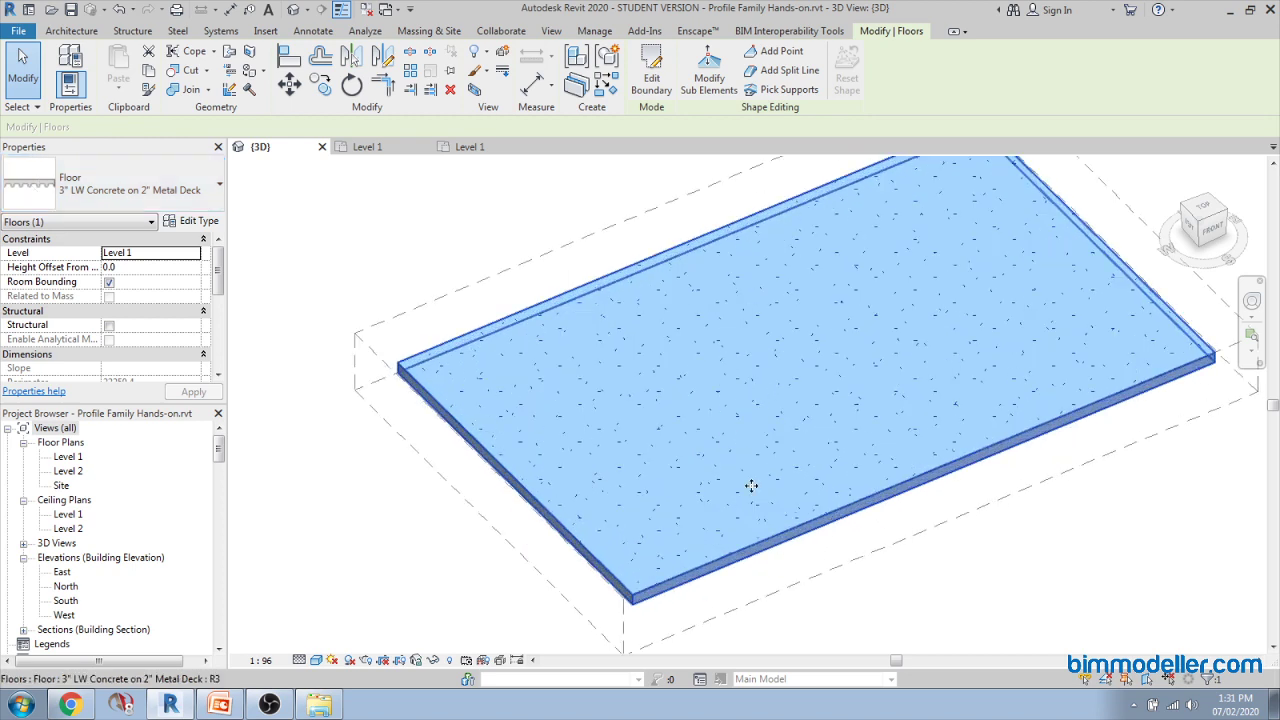
{"action": "left_click", "coordinate": [481, 237]}
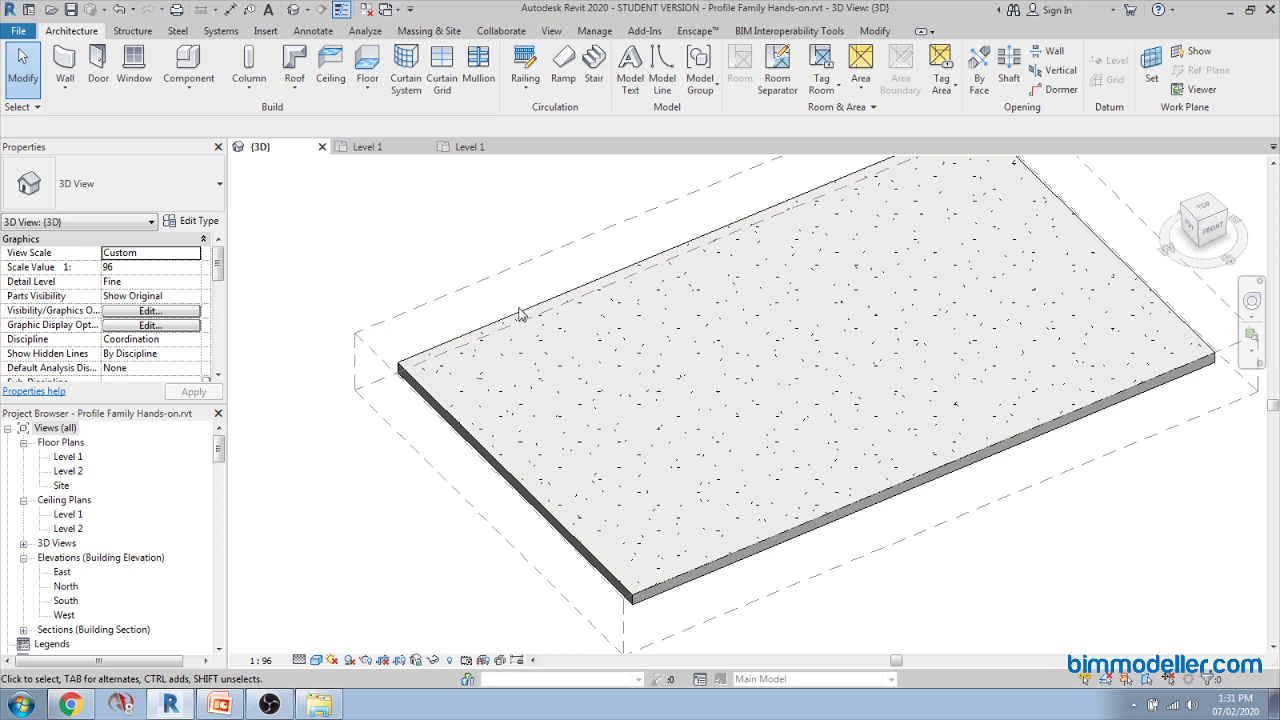
{"action": "middle_click_drag", "start_coordinate": [565, 325], "coordinate": [557, 398]}
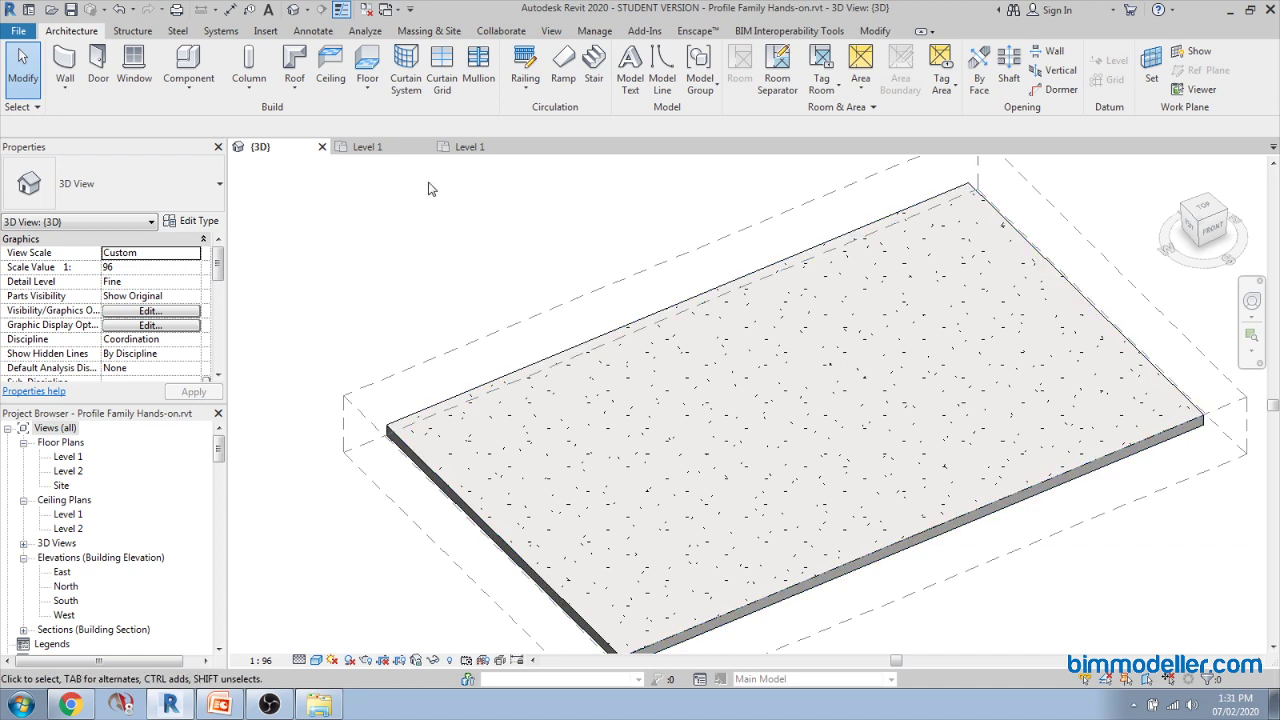
{"action": "left_click", "coordinate": [367, 146]}
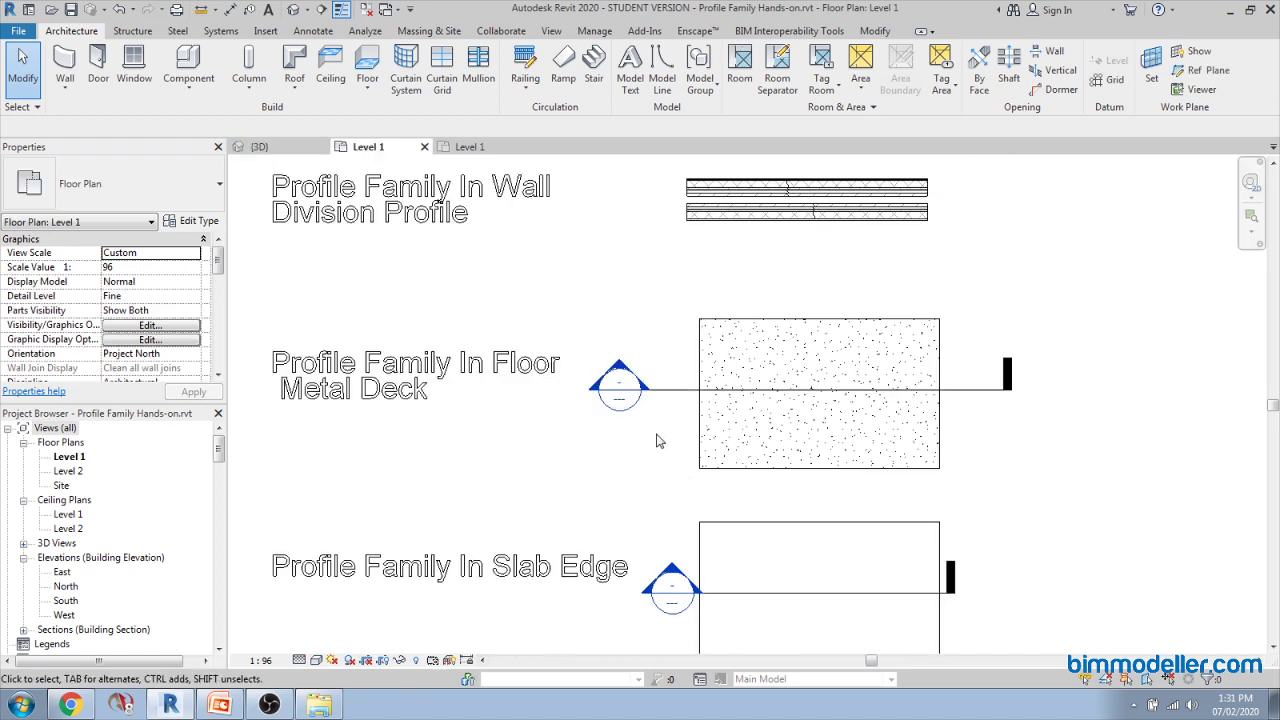
{"action": "double_click", "coordinate": [620, 387]}
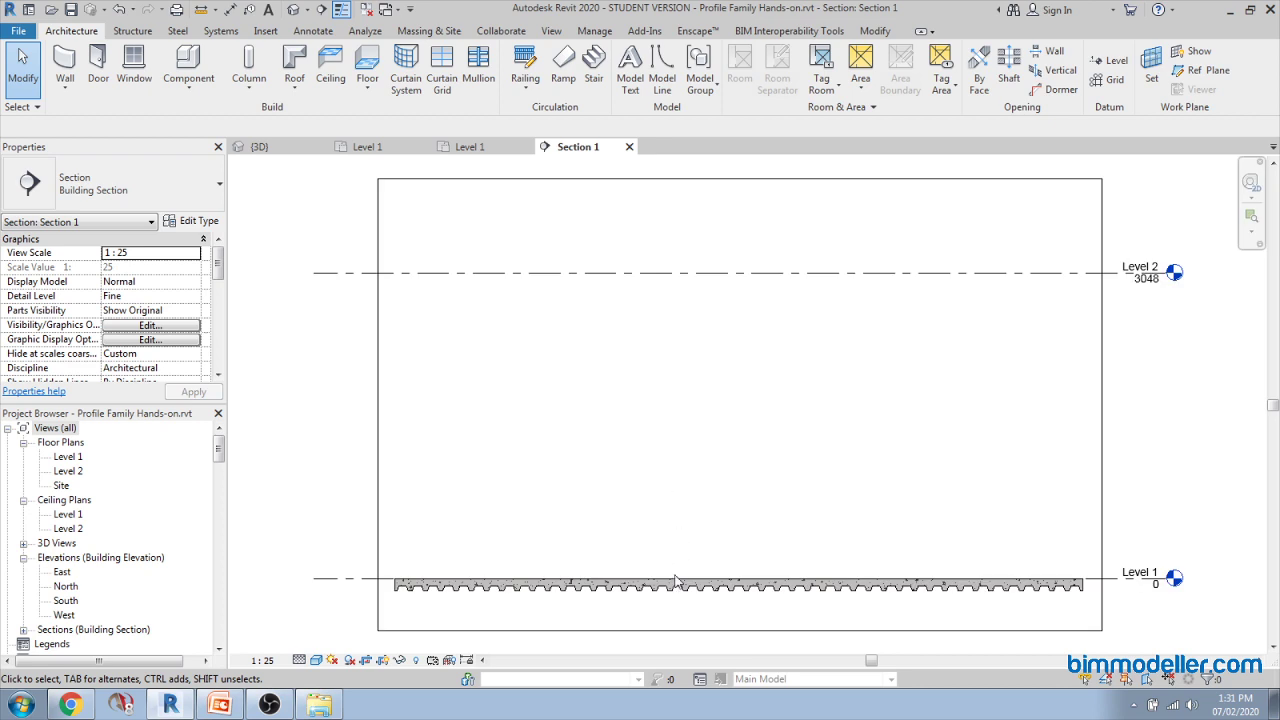
{"action": "scroll", "coordinate": [492, 604], "scroll_direction": "up", "scroll_amount": 4}
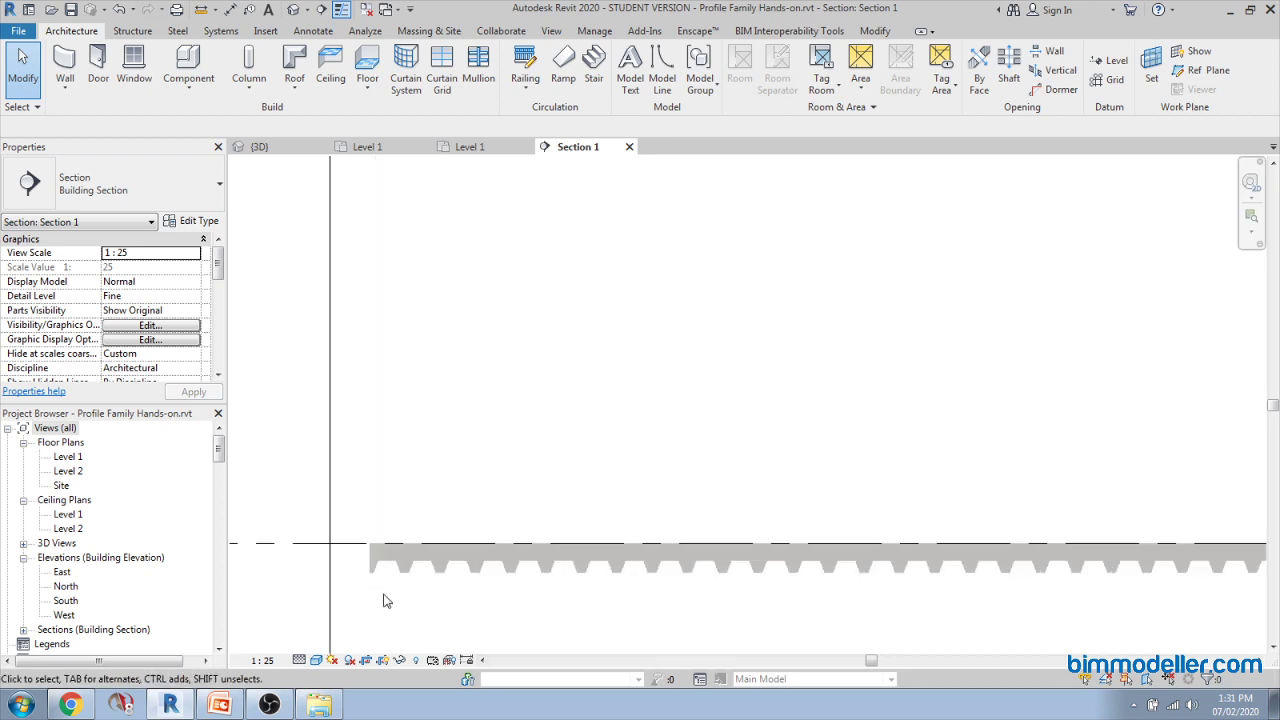
{"action": "left_click", "coordinate": [298, 660]}
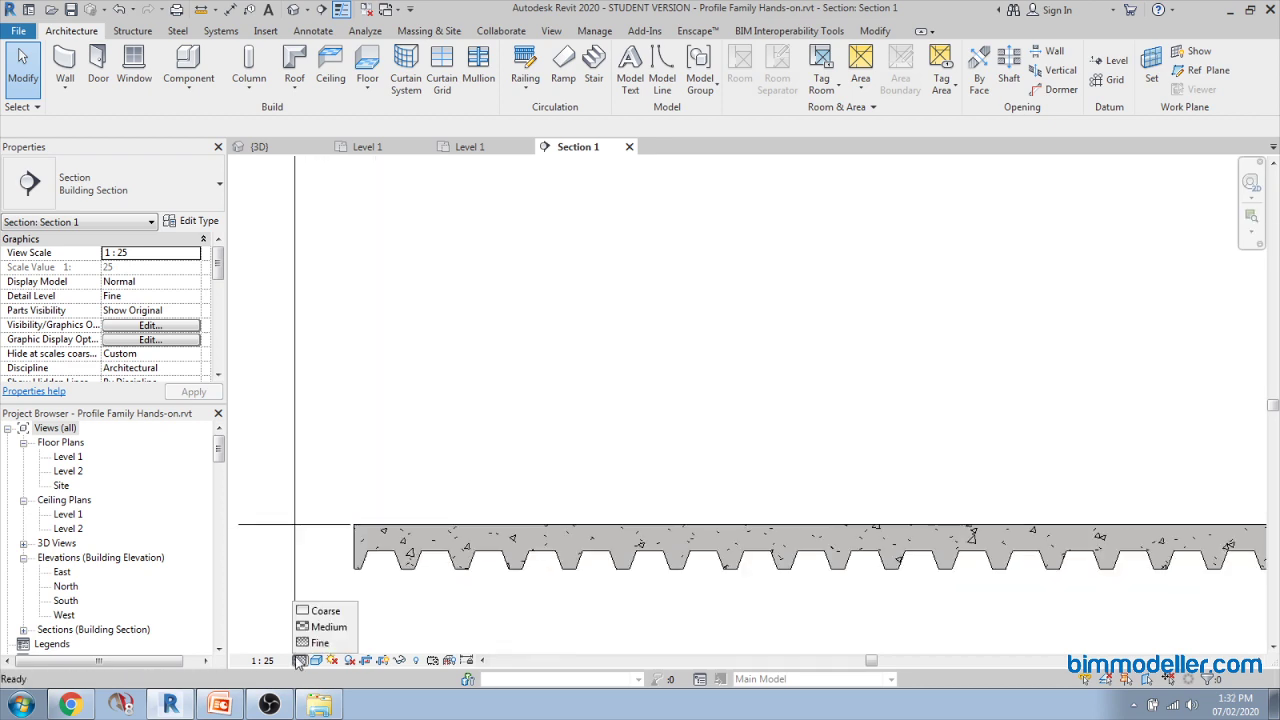
{"action": "left_click", "coordinate": [310, 644]}
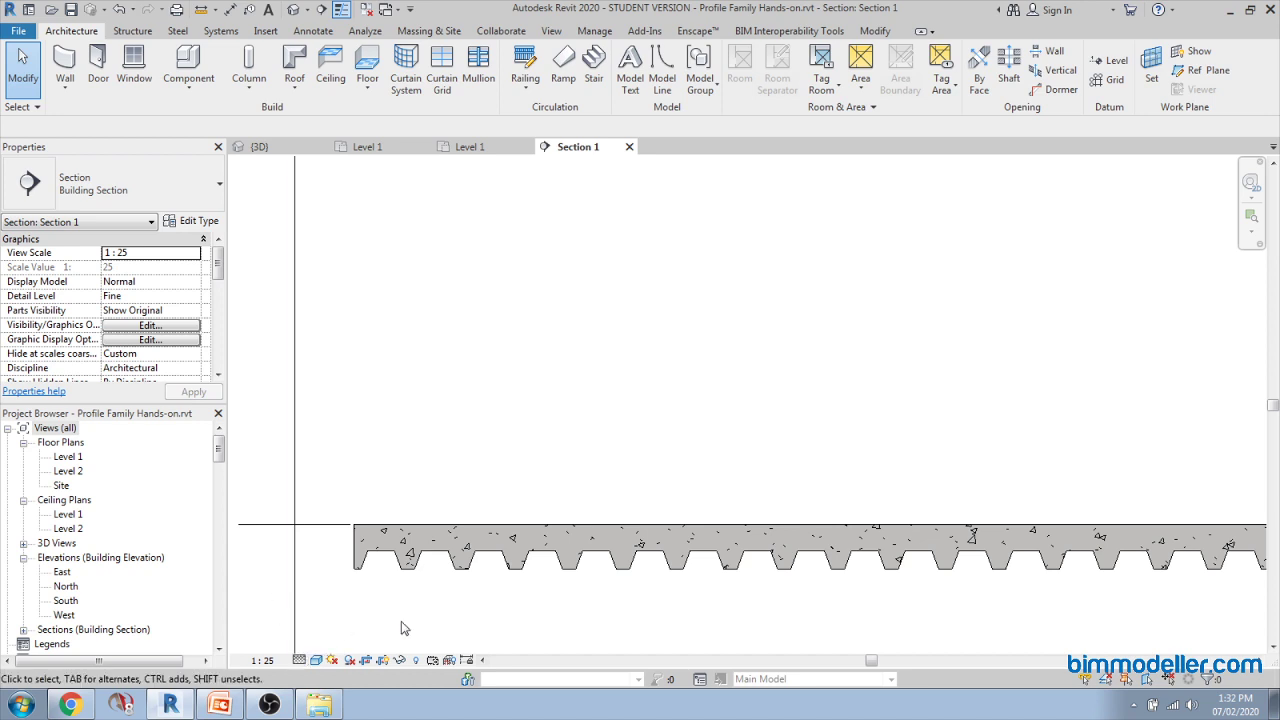
{"action": "scroll", "coordinate": [409, 589], "scroll_direction": "down", "scroll_amount": 3}
{"action": "scroll", "coordinate": [505, 500], "scroll_direction": "up", "scroll_amount": 3}
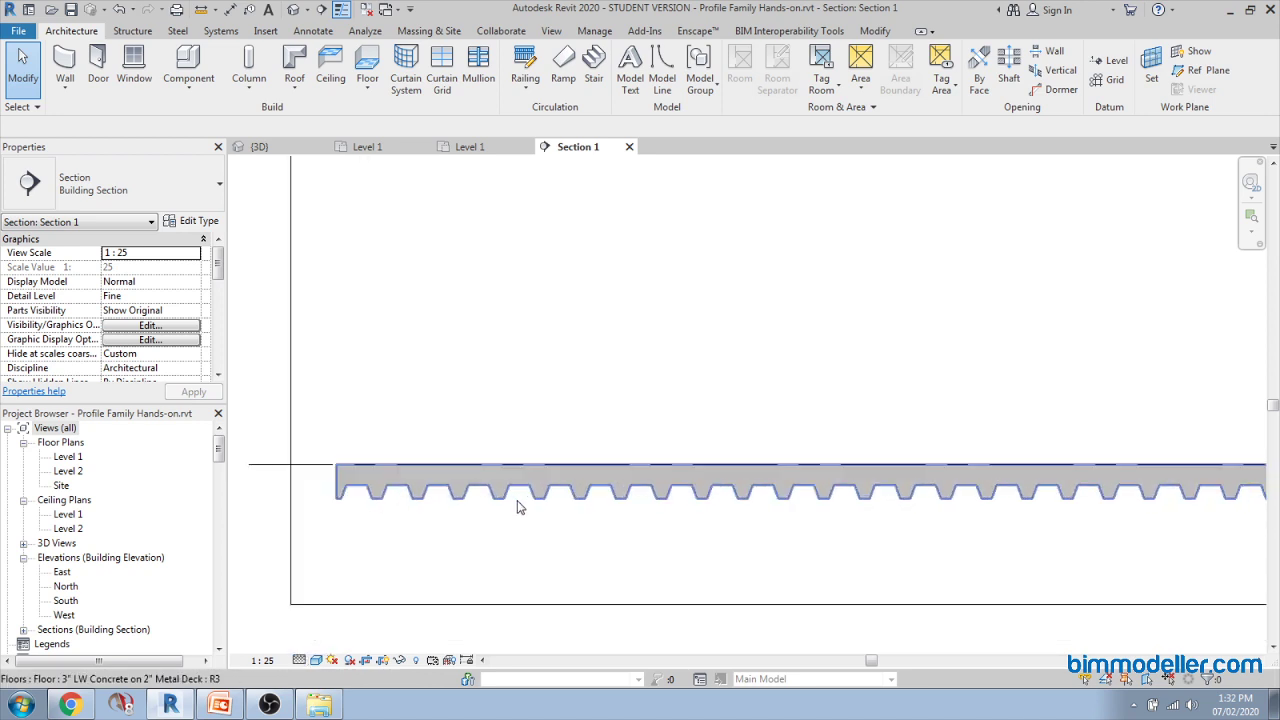
{"action": "scroll", "coordinate": [435, 519], "scroll_direction": "up", "scroll_amount": 1}
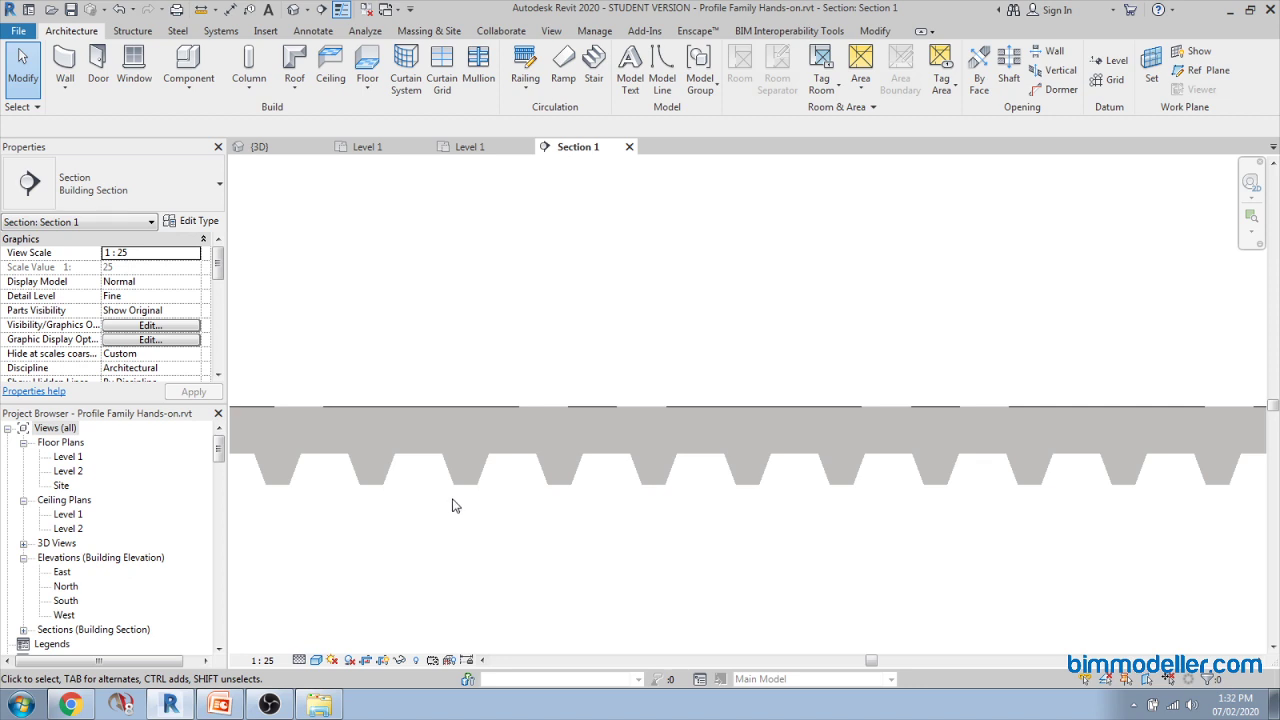
{"action": "scroll", "coordinate": [535, 488], "scroll_direction": "down", "scroll_amount": 2}
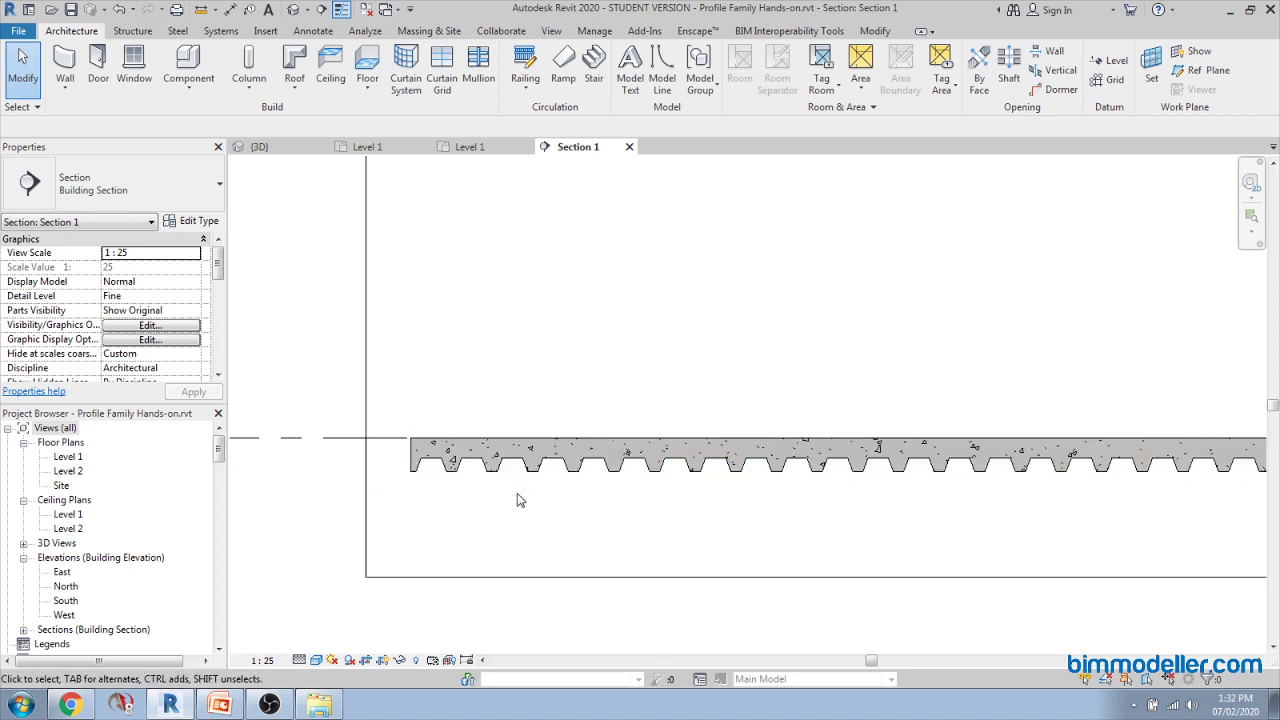
{"action": "middle_click_drag", "start_coordinate": [480, 497], "coordinate": [514, 511]}
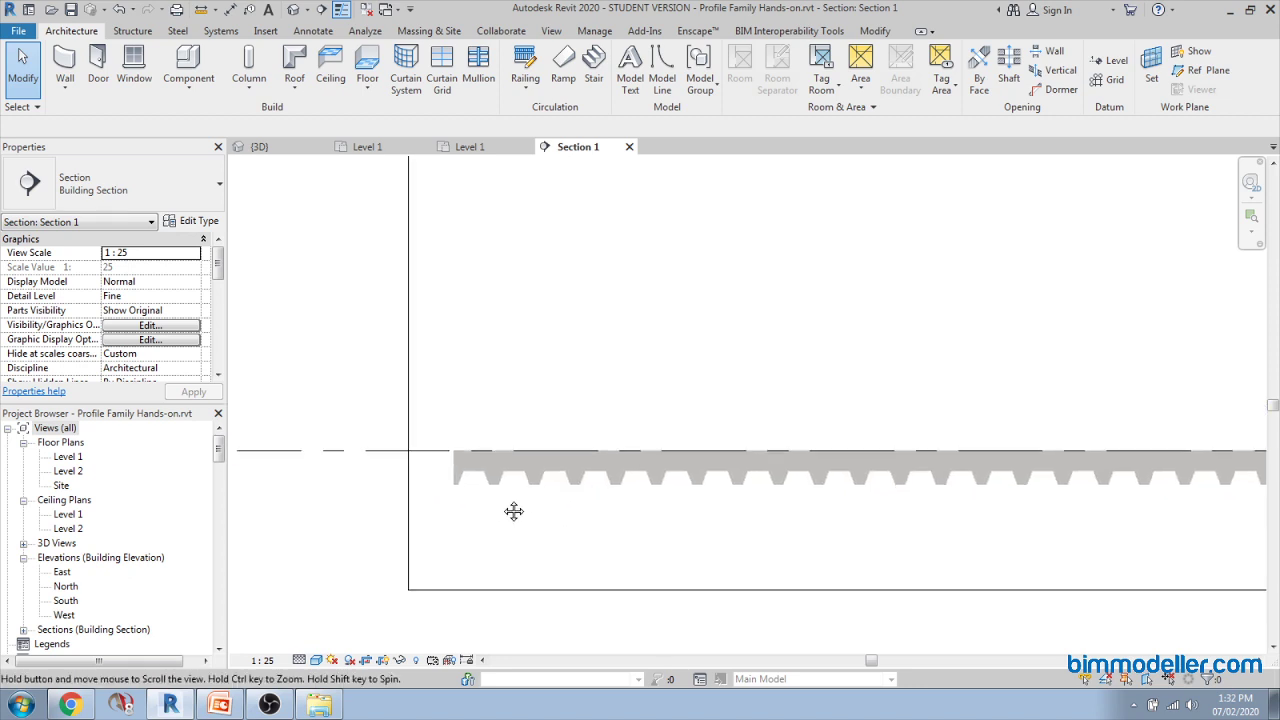
{"action": "scroll", "coordinate": [517, 500], "scroll_direction": "down", "scroll_amount": 2}
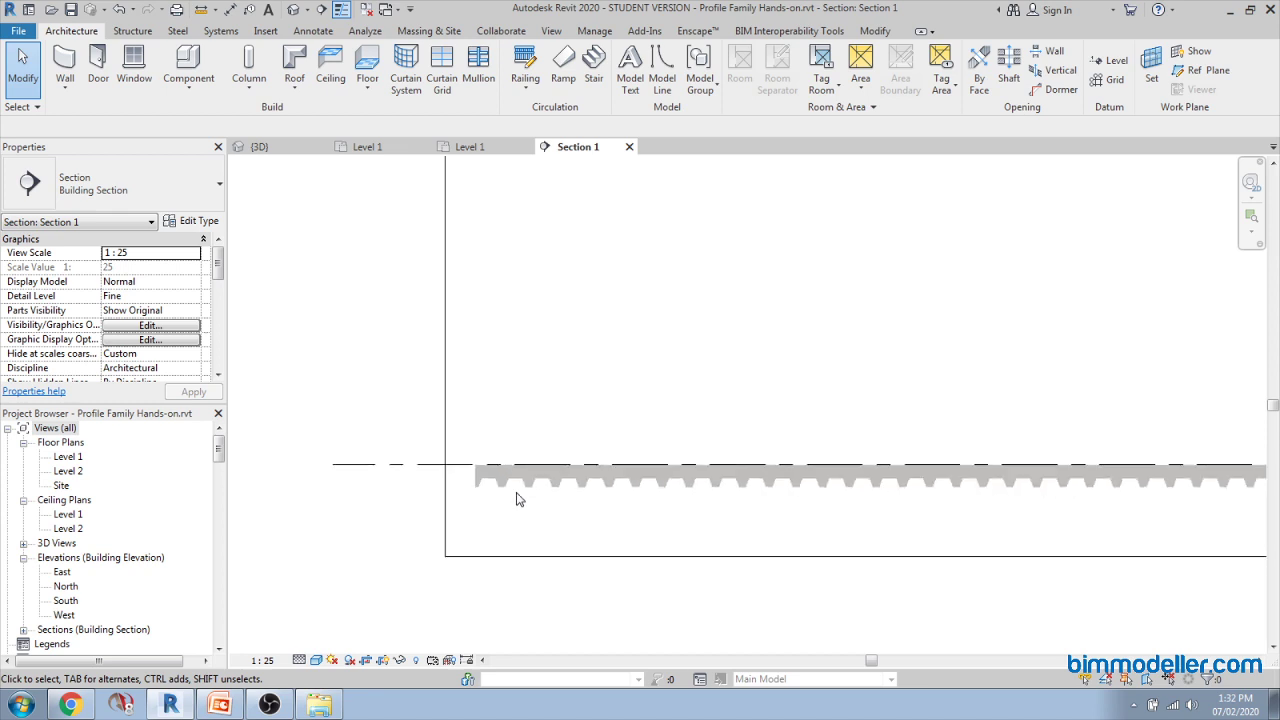
{"action": "left_click", "coordinate": [318, 705]}
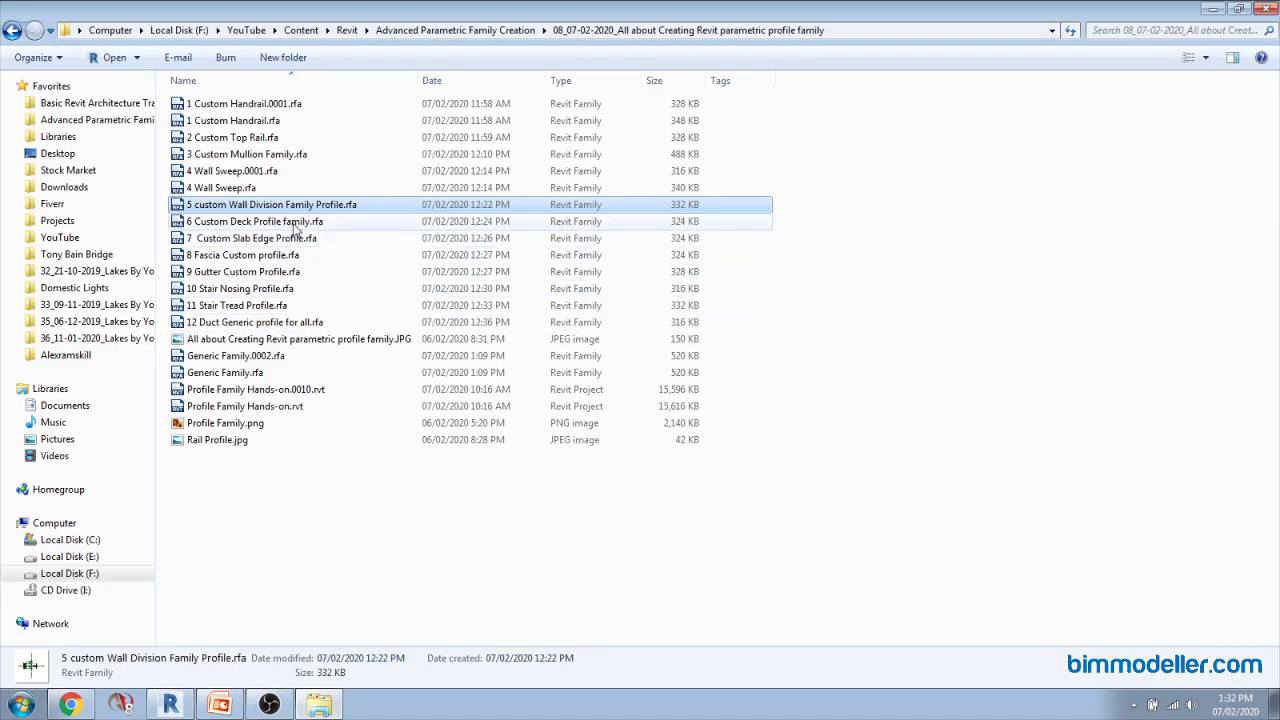
{"action": "left_click", "coordinate": [258, 224]}
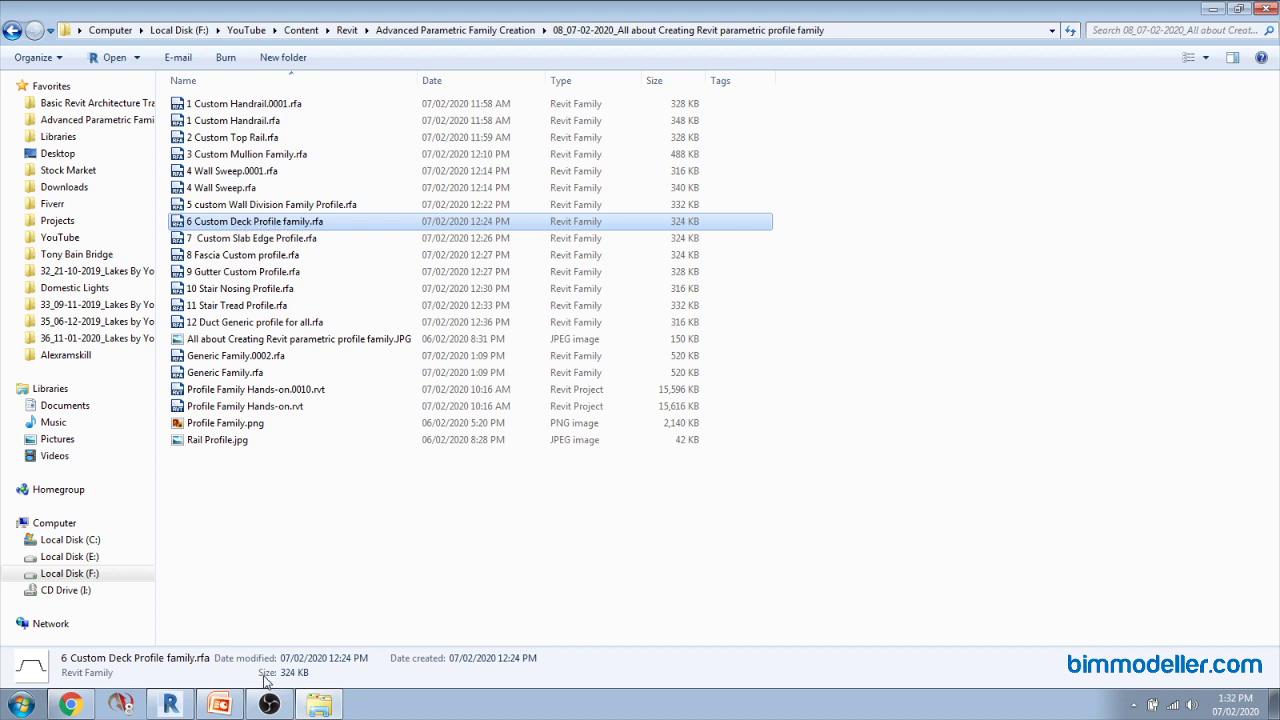
{"action": "left_click", "coordinate": [170, 705]}
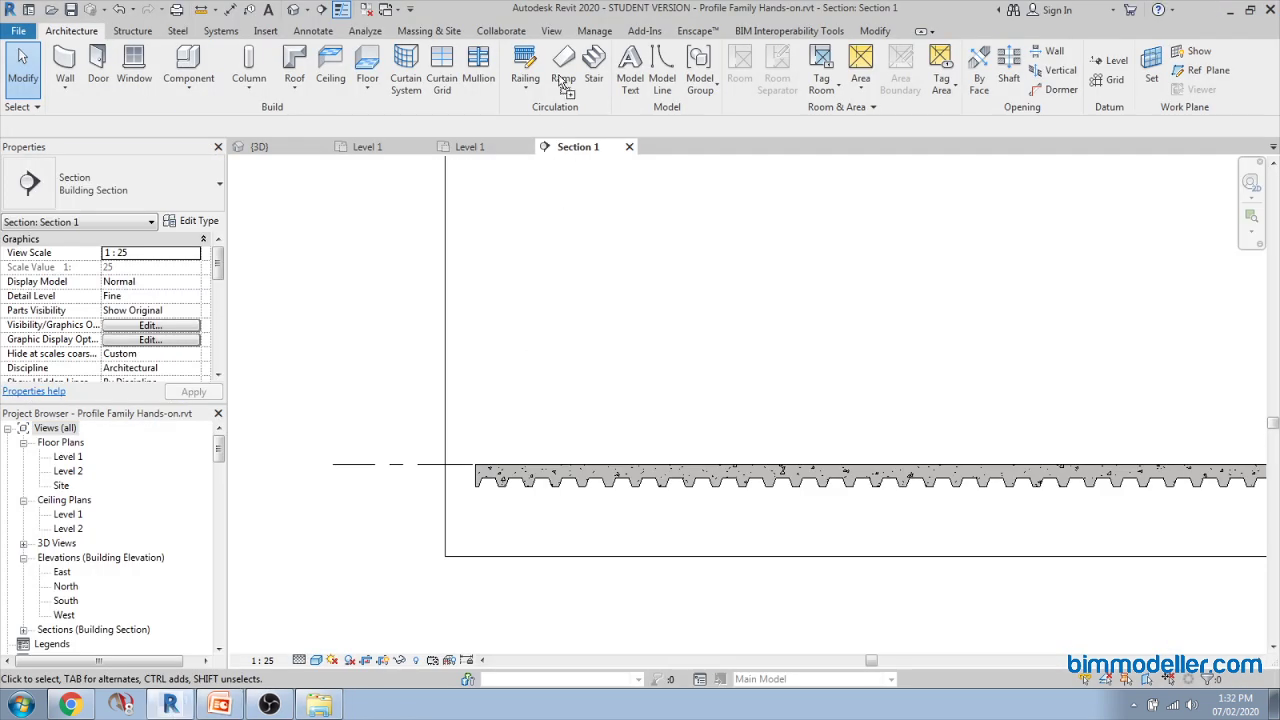
Step: Drag the 6 Custom Deck Profile family into Revit and close the leftover Wall Sweep view
{"action": "left_click_drag", "start_coordinate": [565, 85], "coordinate": [610, 270]}
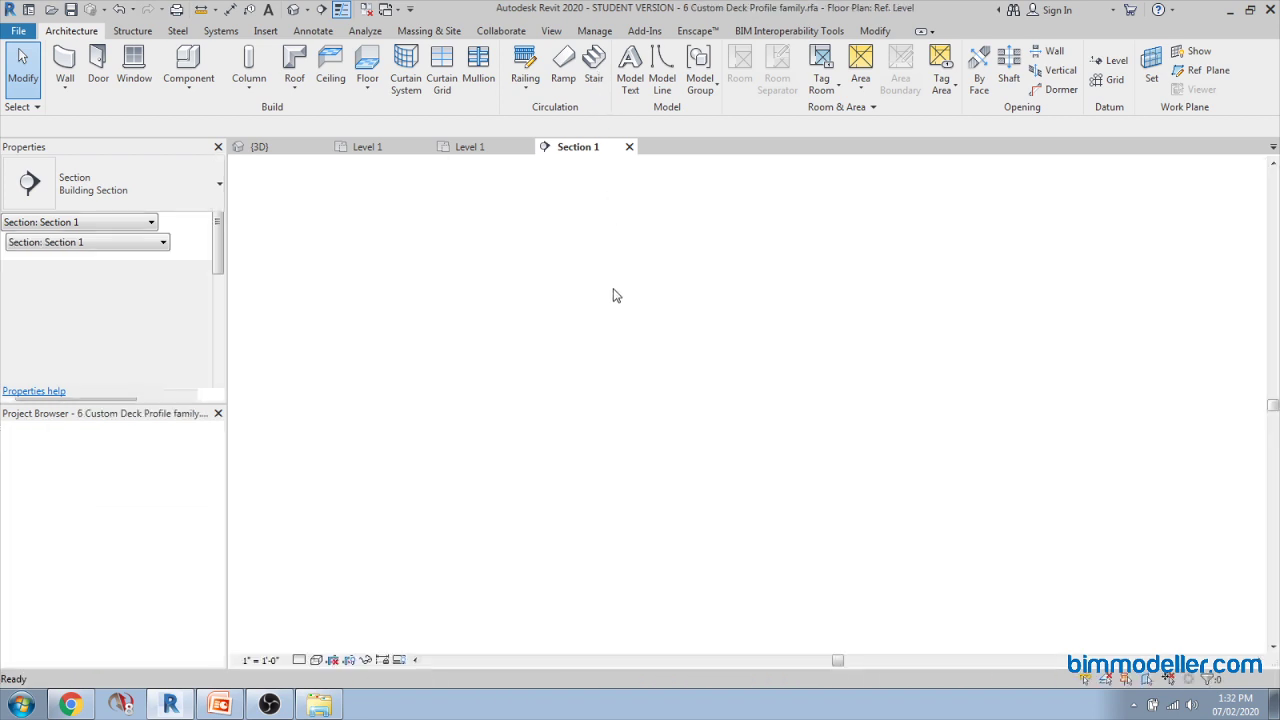
{"action": "scroll", "coordinate": [640, 362], "scroll_direction": "down", "scroll_amount": 3}
{"action": "middle_click_drag", "start_coordinate": [606, 380], "coordinate": [620, 423]}
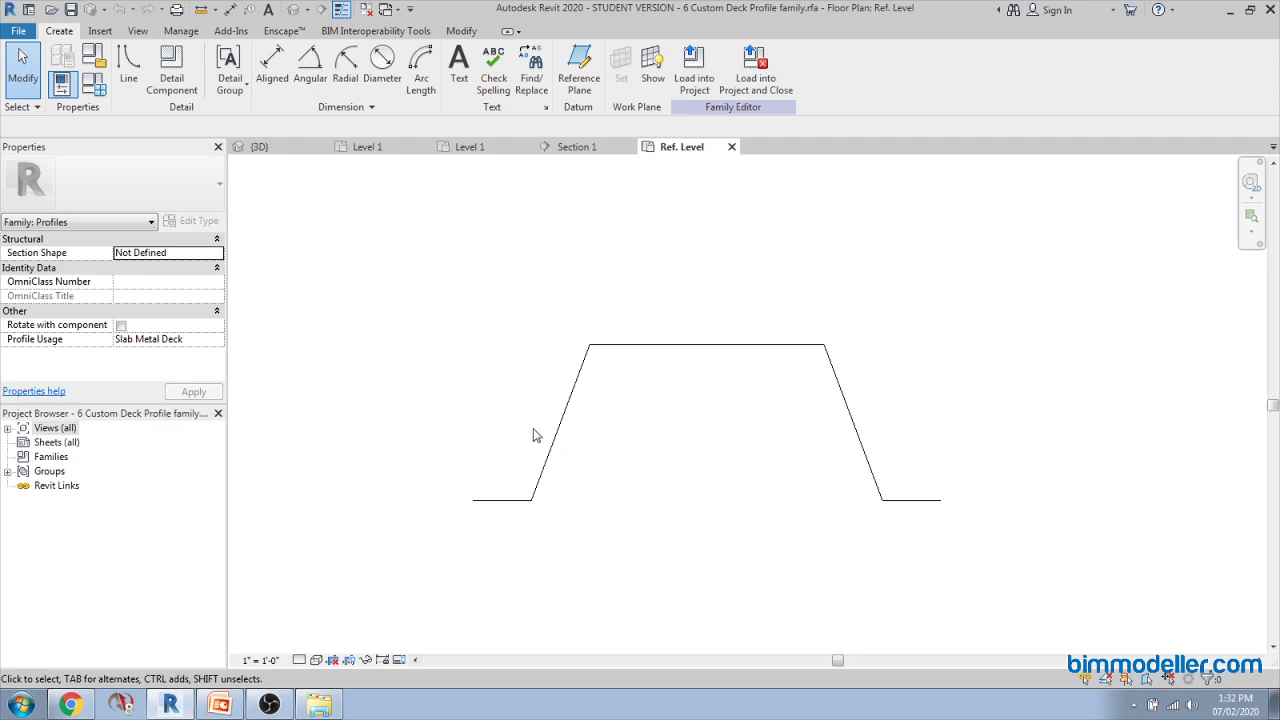
{"action": "middle_click_drag", "start_coordinate": [449, 405], "coordinate": [467, 409]}
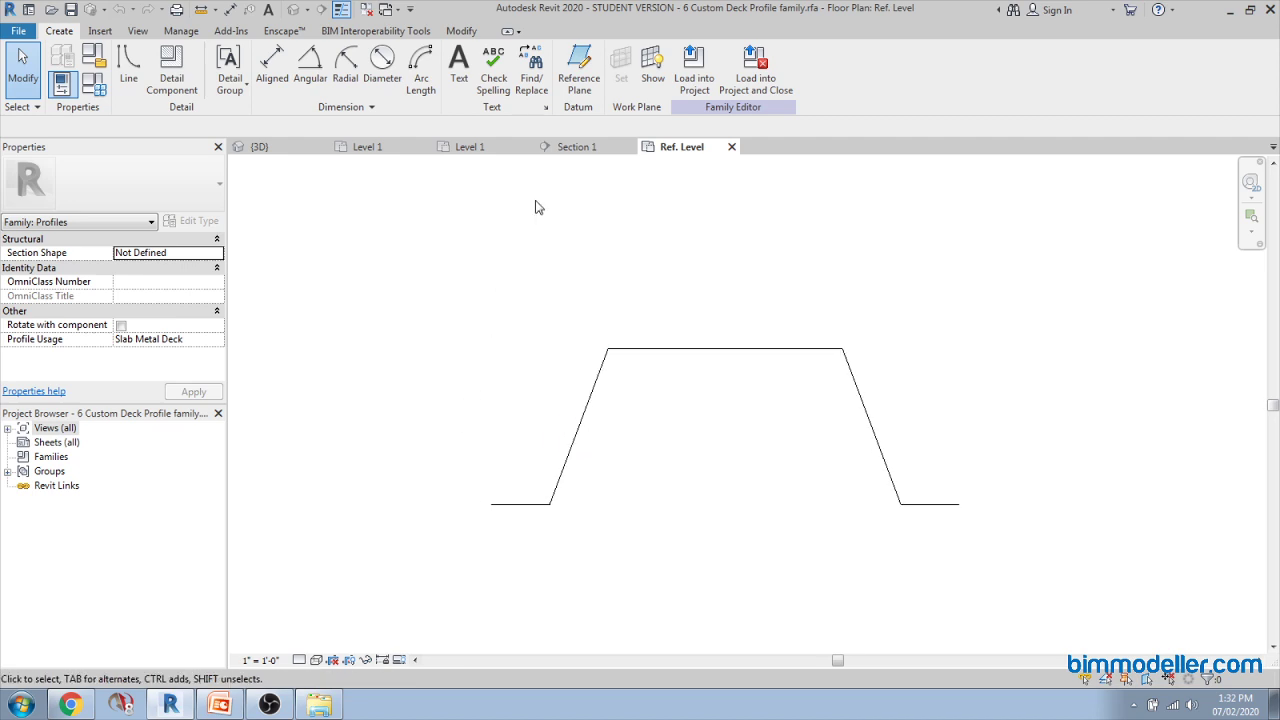
{"action": "left_click", "coordinate": [505, 150]}
{"action": "left_click", "coordinate": [527, 147]}
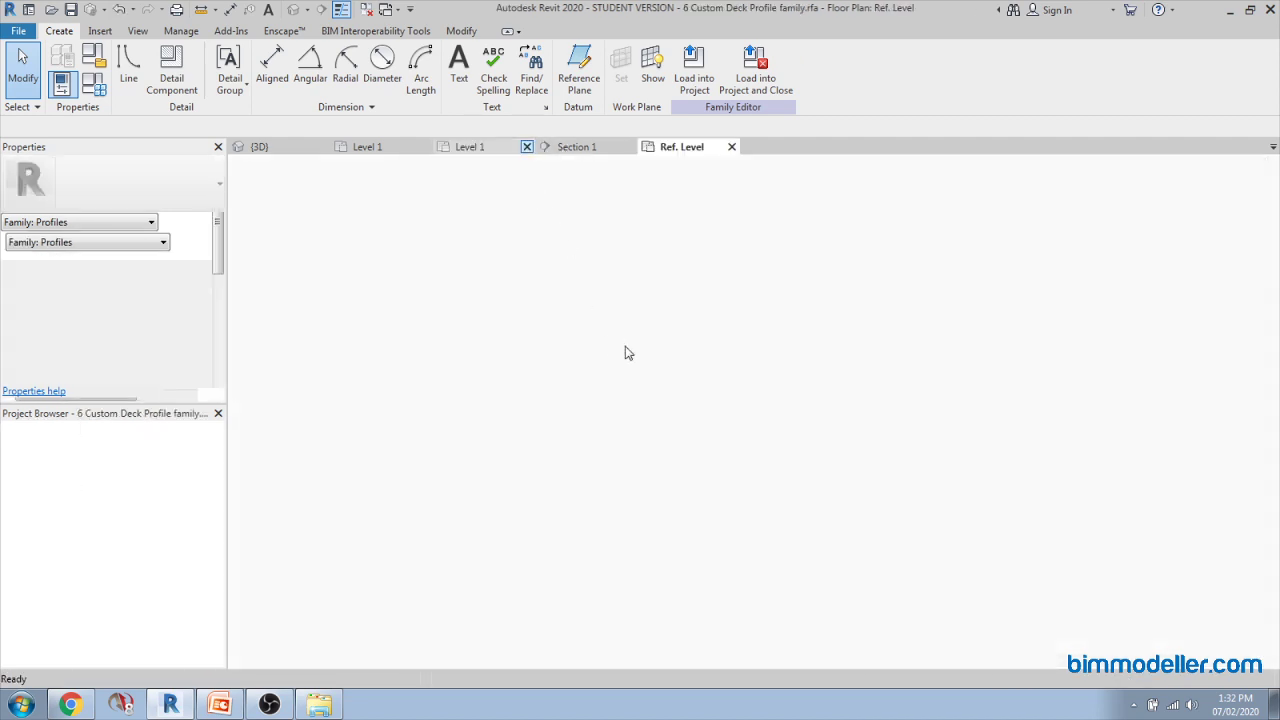
{"action": "middle_click_drag", "start_coordinate": [548, 187], "coordinate": [512, 190]}
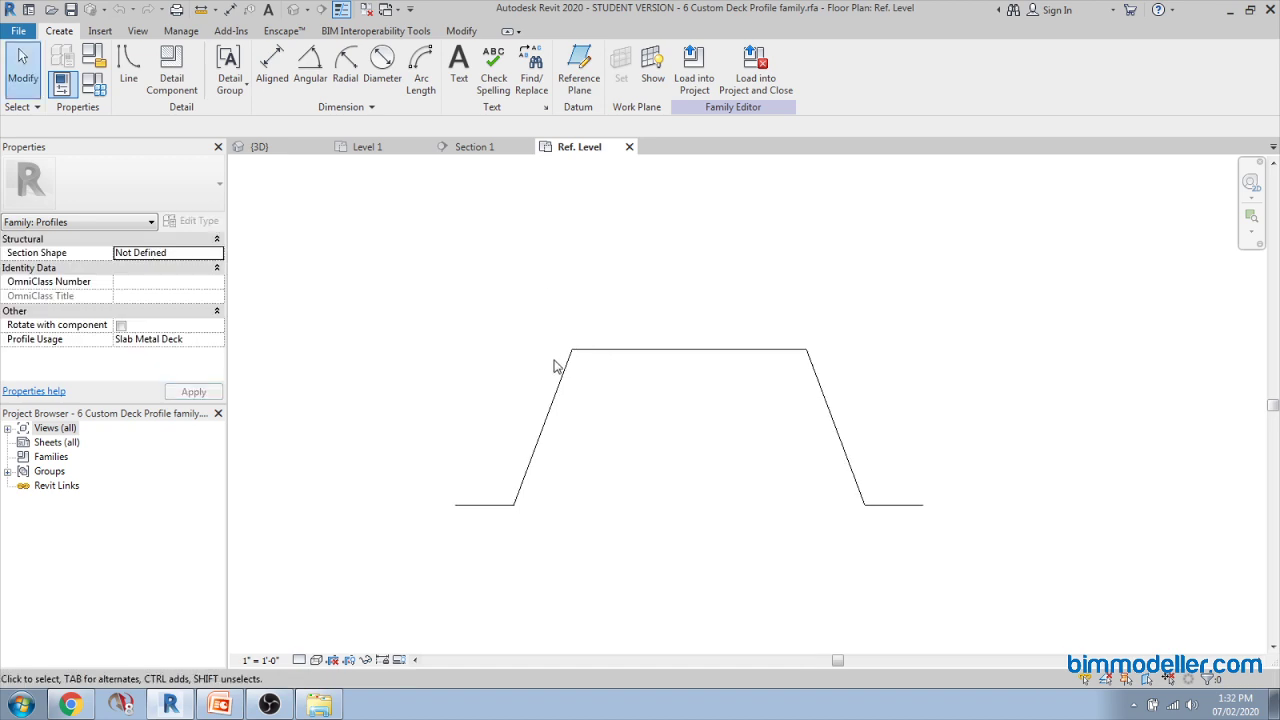
Step: Turn on Dimensions and Reference Planes via VG, then zoom in on the trapezoidal profile
{"action": "key", "text": "v"}
{"action": "key", "text": "g"}
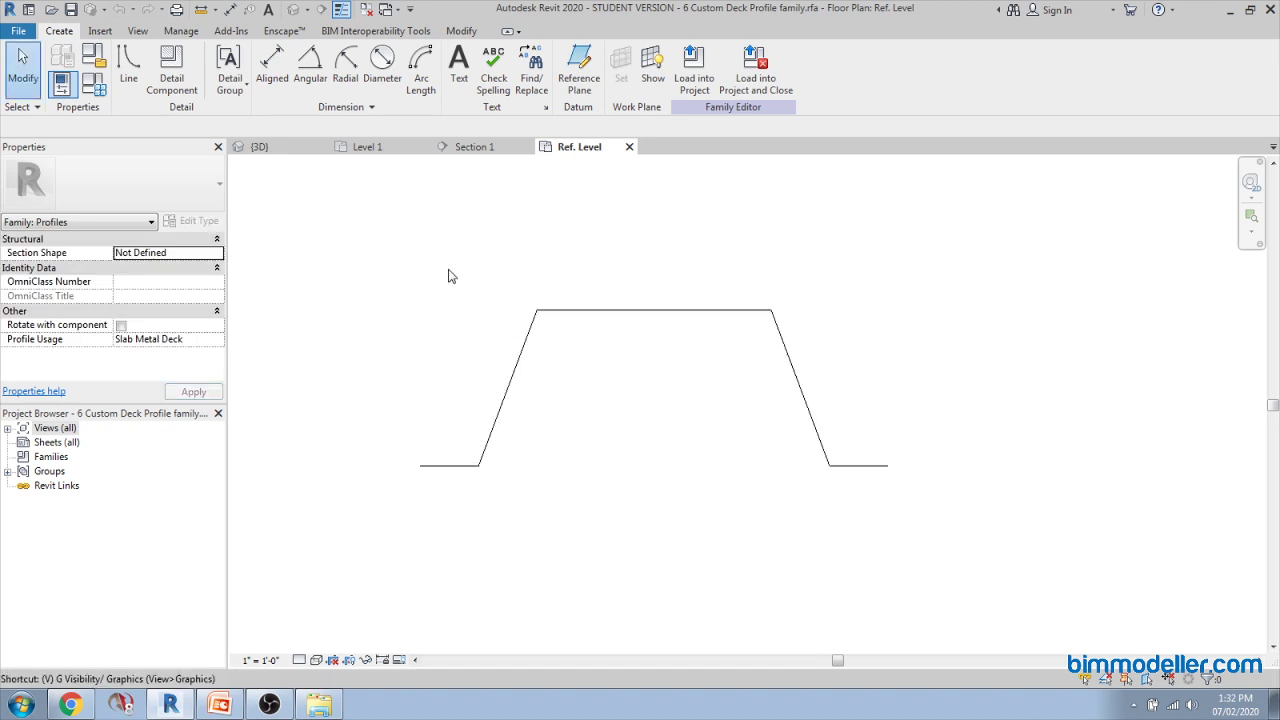
{"action": "left_click", "coordinate": [465, 138]}
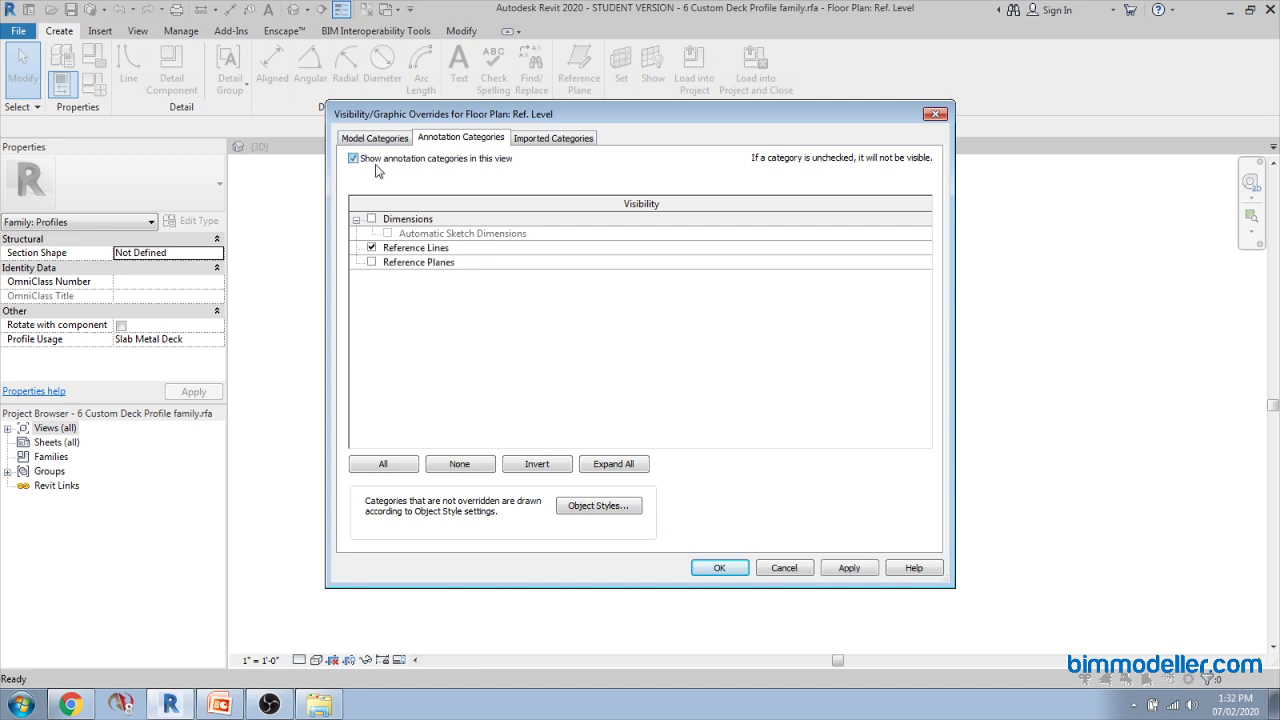
{"action": "left_click", "coordinate": [371, 219]}
{"action": "left_click", "coordinate": [371, 262]}
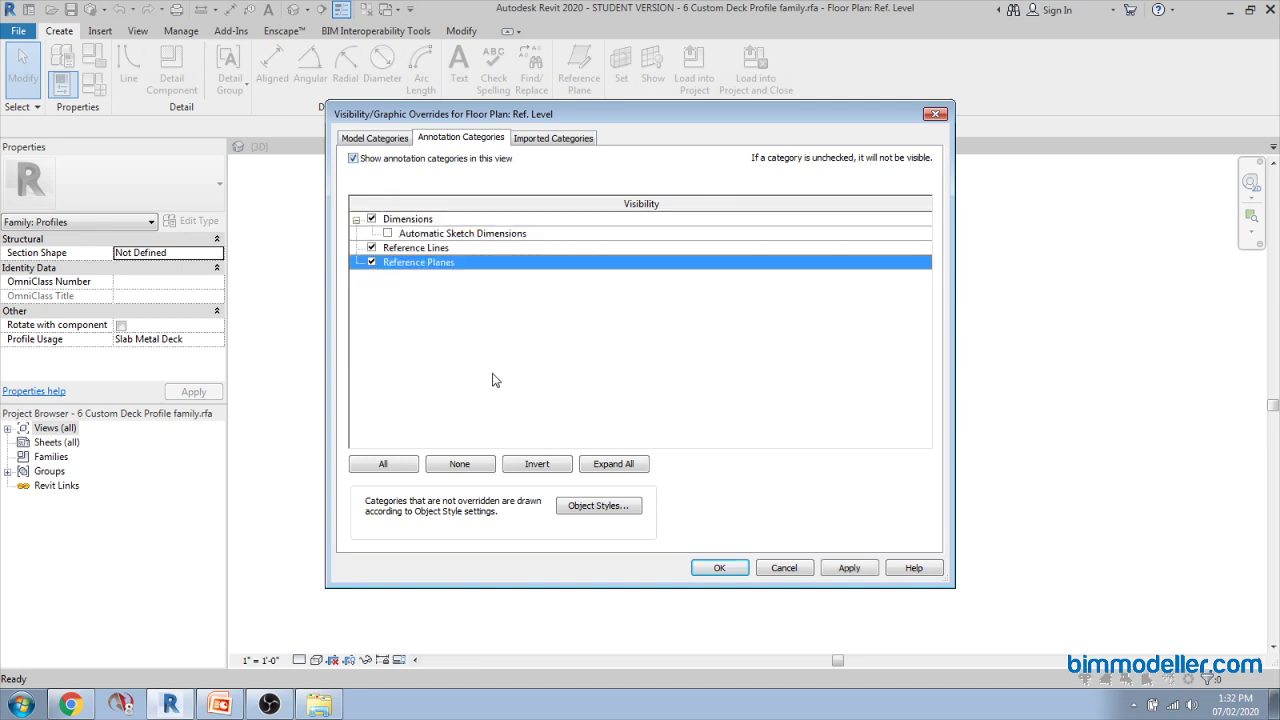
{"action": "left_click", "coordinate": [719, 567]}
{"action": "middle_click_drag", "start_coordinate": [572, 462], "coordinate": [634, 484]}
{"action": "scroll", "coordinate": [635, 446], "scroll_direction": "down", "scroll_amount": 5}
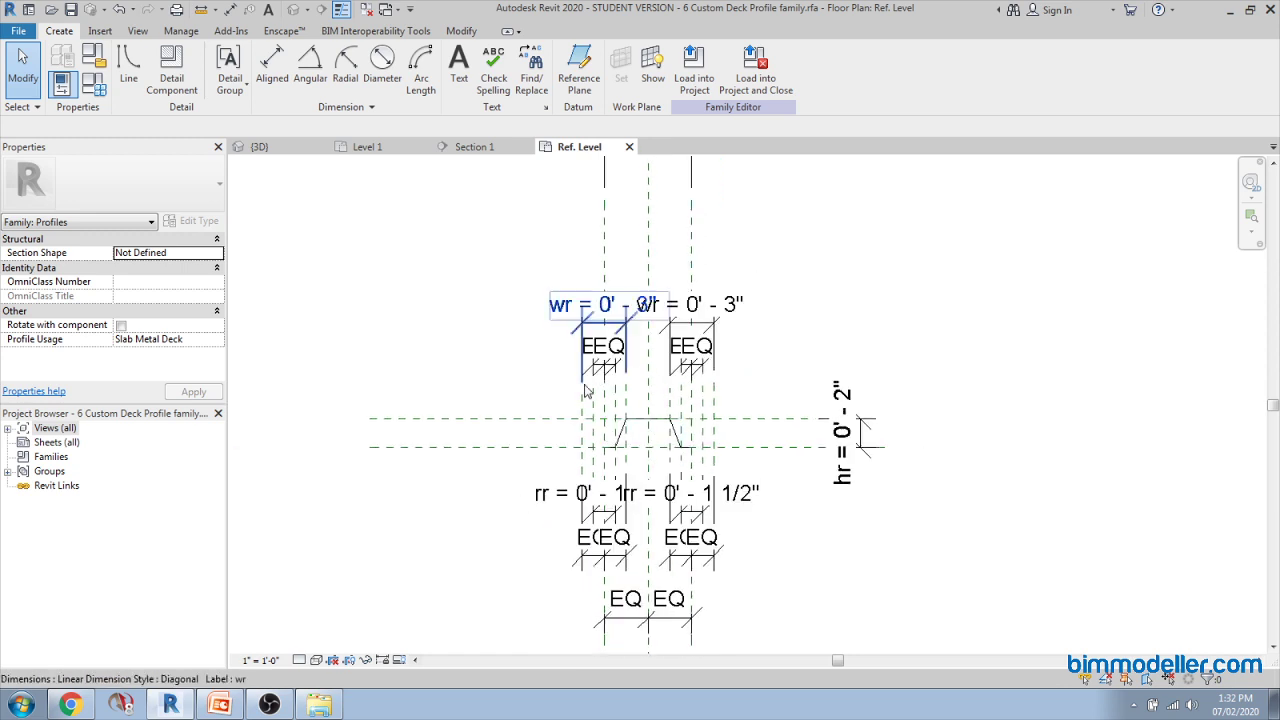
{"action": "scroll", "coordinate": [628, 460], "scroll_direction": "up", "scroll_amount": 2}
{"action": "scroll", "coordinate": [628, 465], "scroll_direction": "up", "scroll_amount": 4}
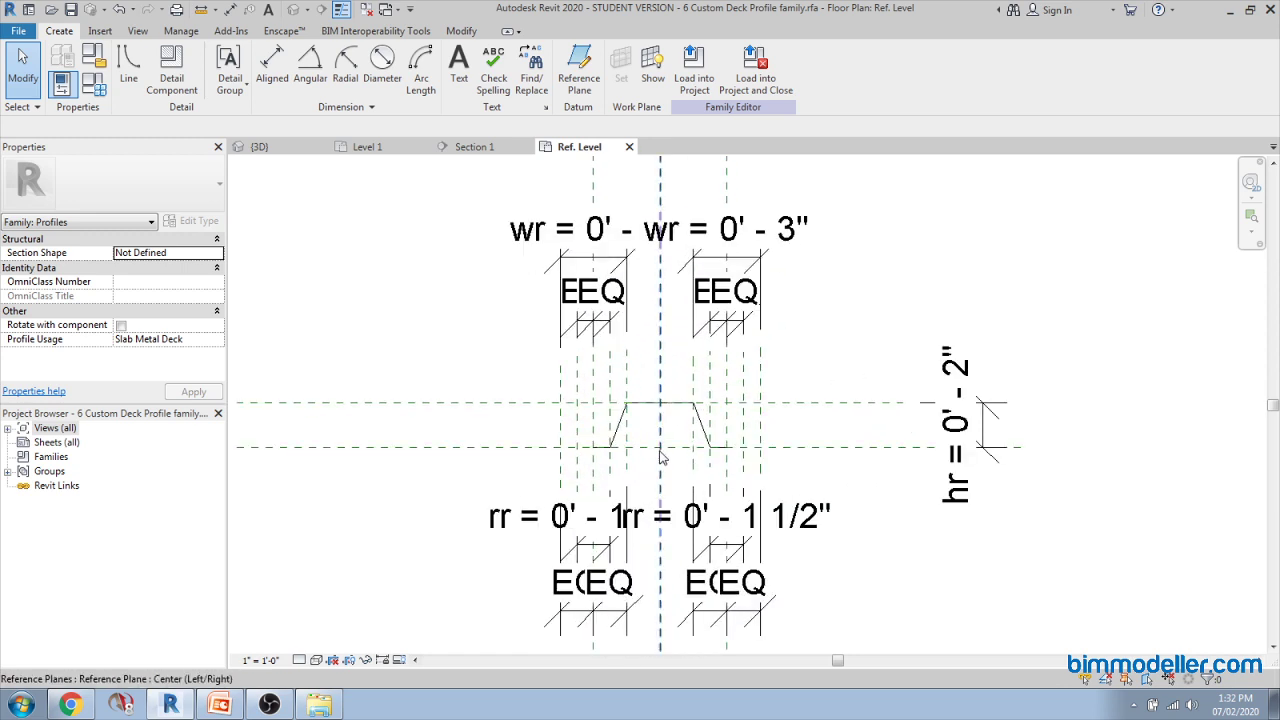
{"action": "scroll", "coordinate": [620, 452], "scroll_direction": "up", "scroll_amount": 2}
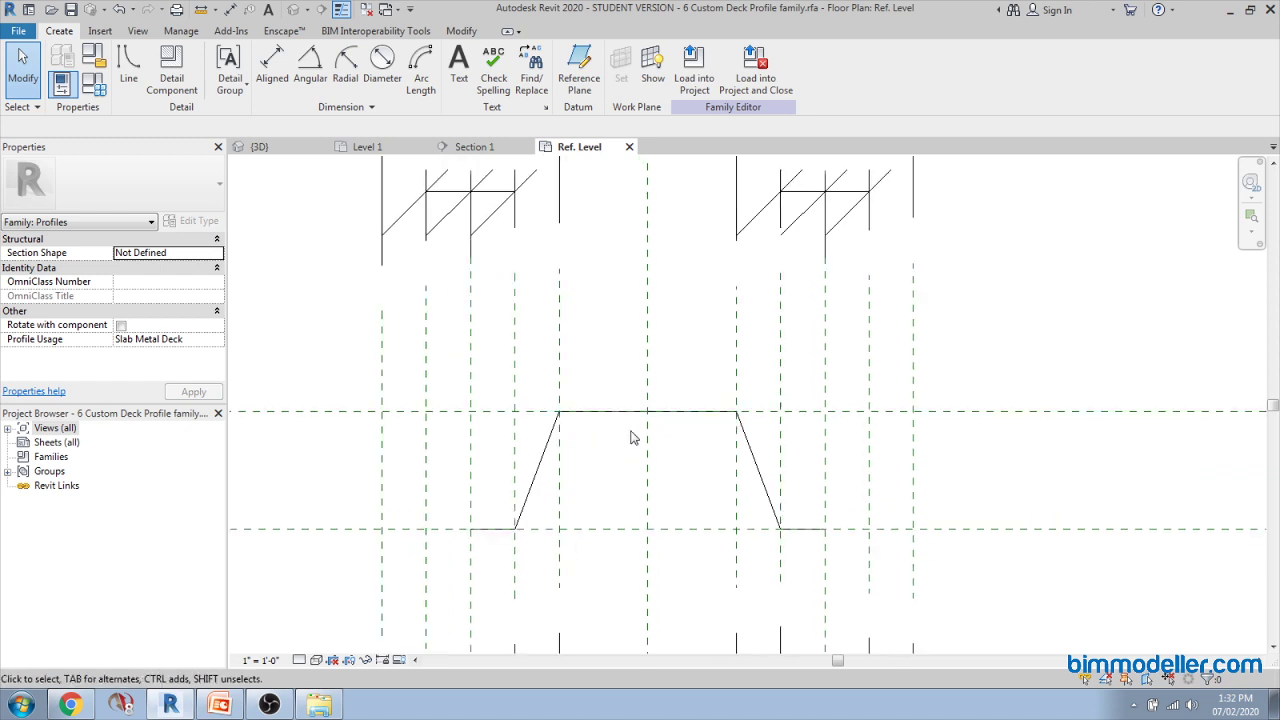
{"action": "scroll", "coordinate": [630, 455], "scroll_direction": "up", "scroll_amount": 2}
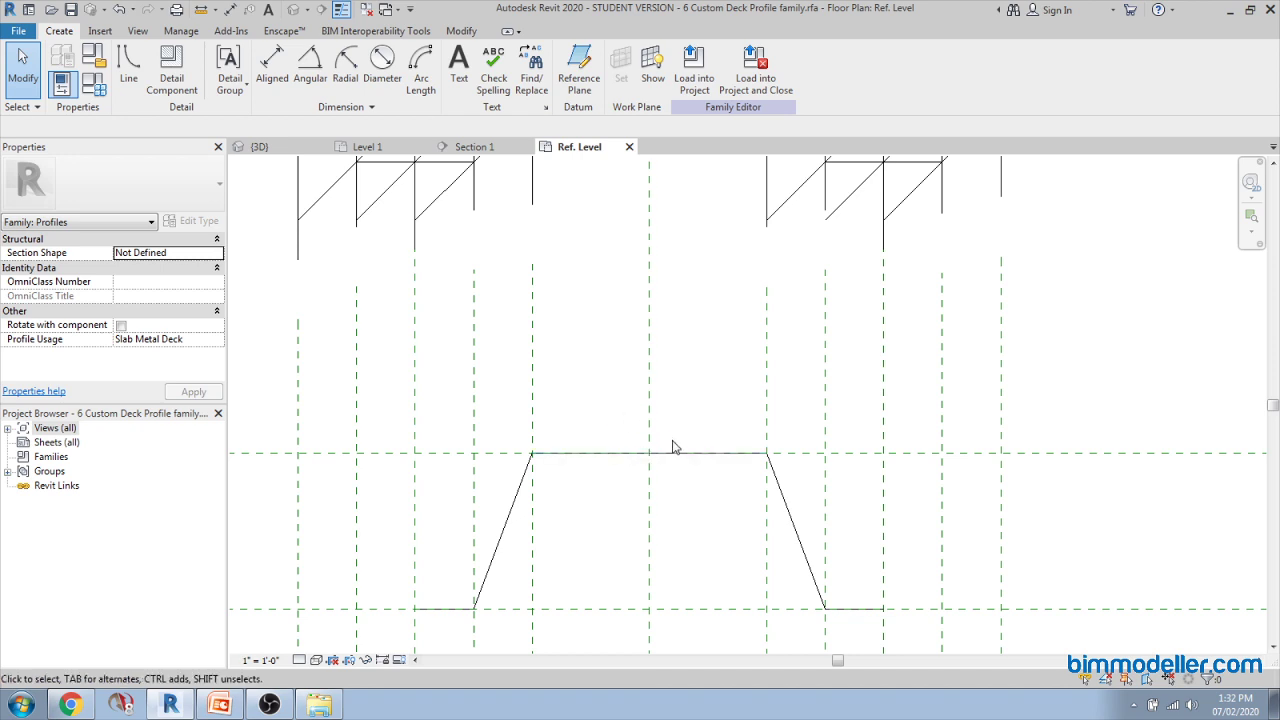
Step: Draw a center-ends semicircular arc on the midpoint of the profile's top edge
{"action": "left_click", "coordinate": [128, 65]}
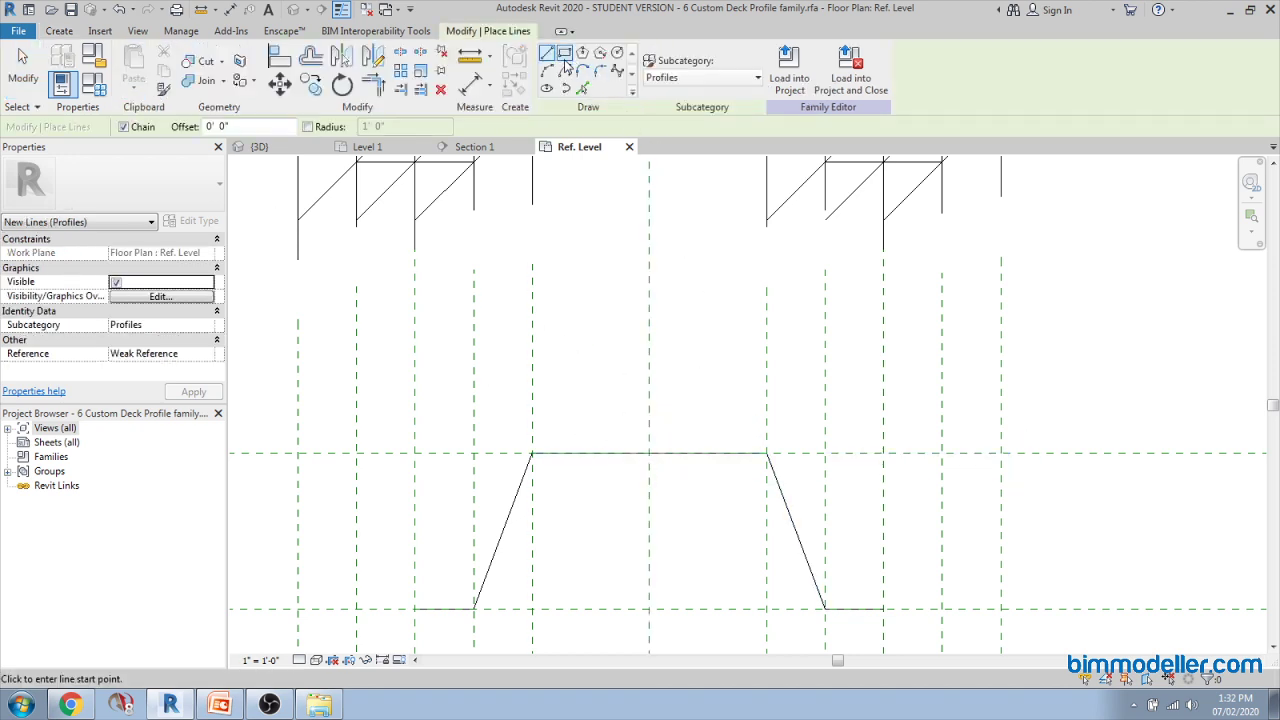
{"action": "left_click", "coordinate": [547, 70]}
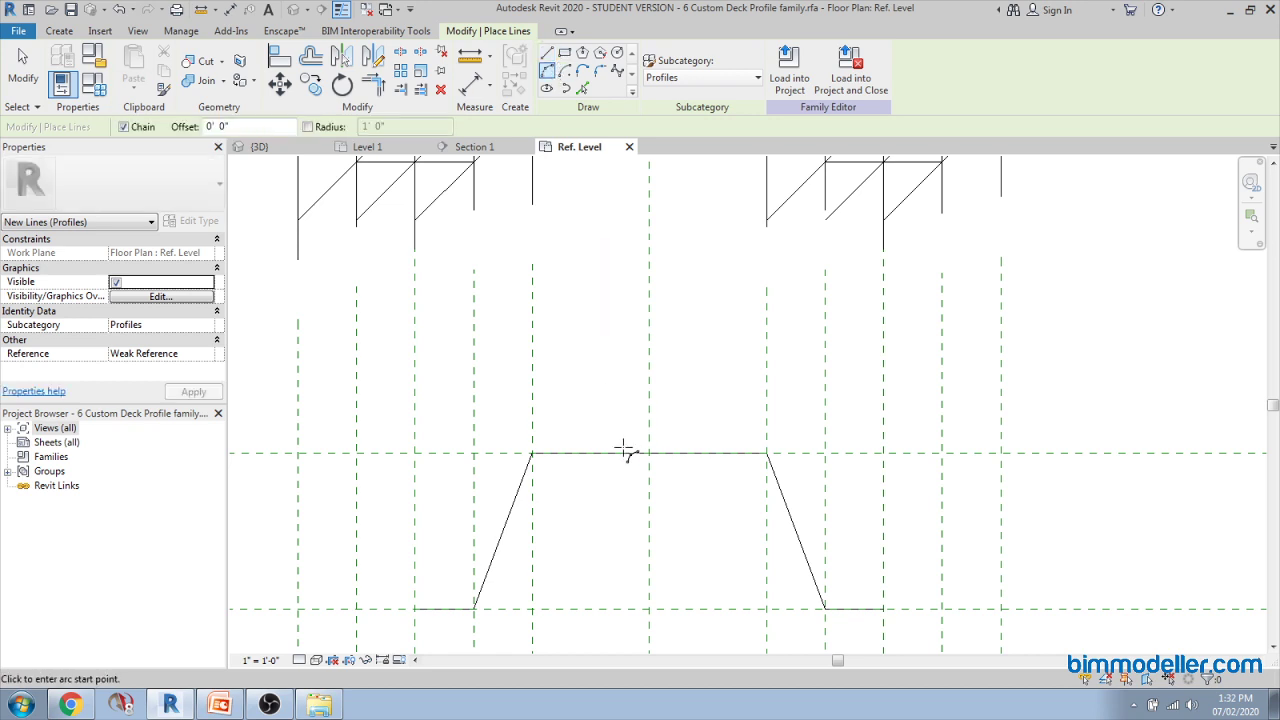
{"action": "left_click", "coordinate": [565, 70]}
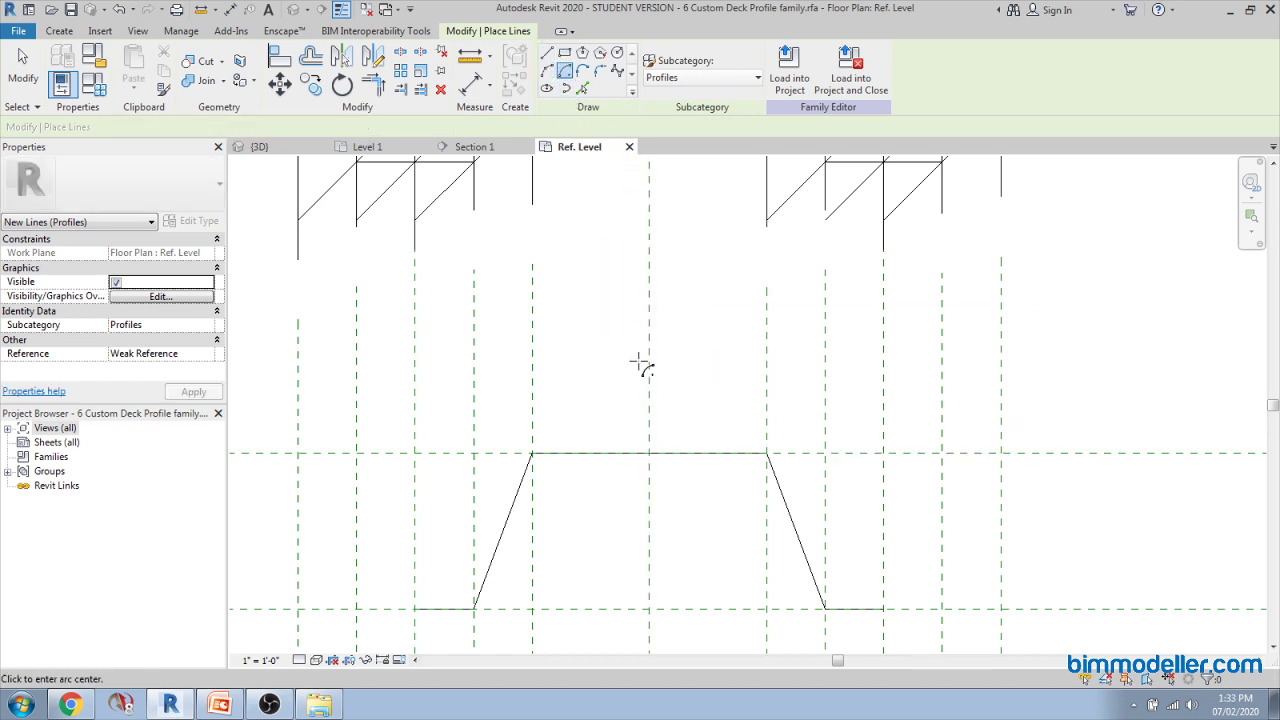
{"action": "left_click", "coordinate": [649, 453]}
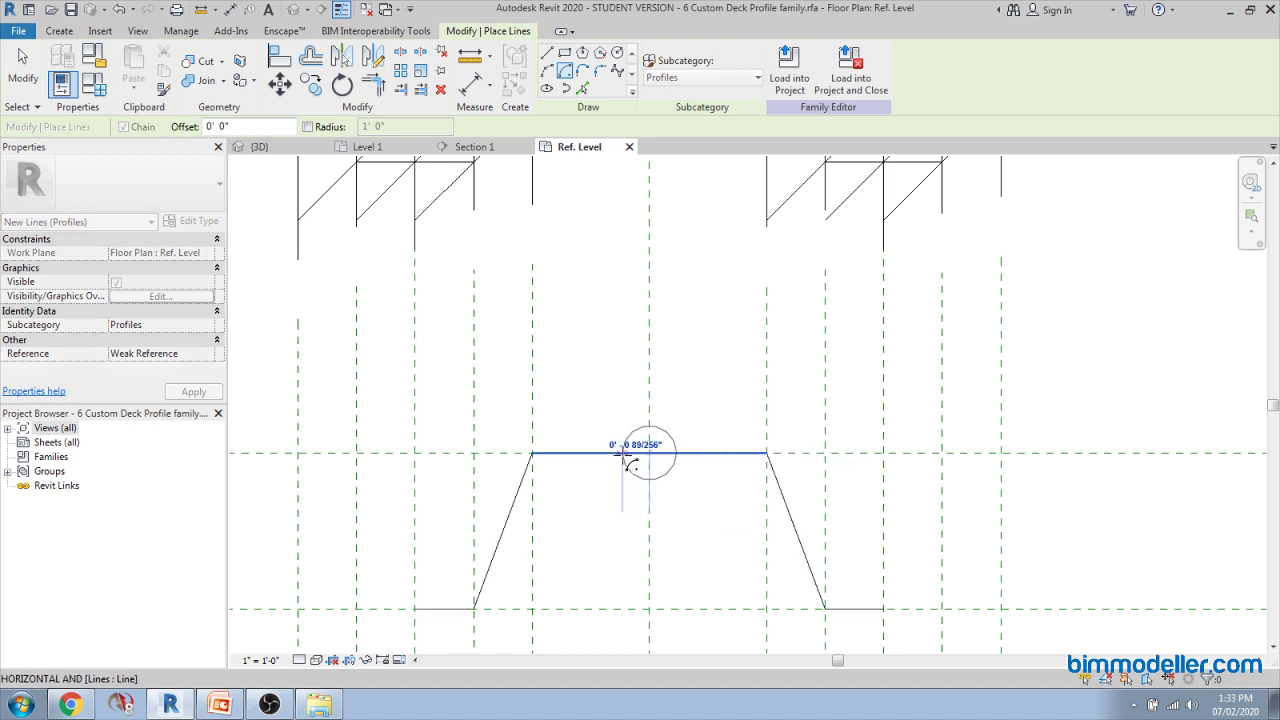
{"action": "left_click", "coordinate": [622, 455]}
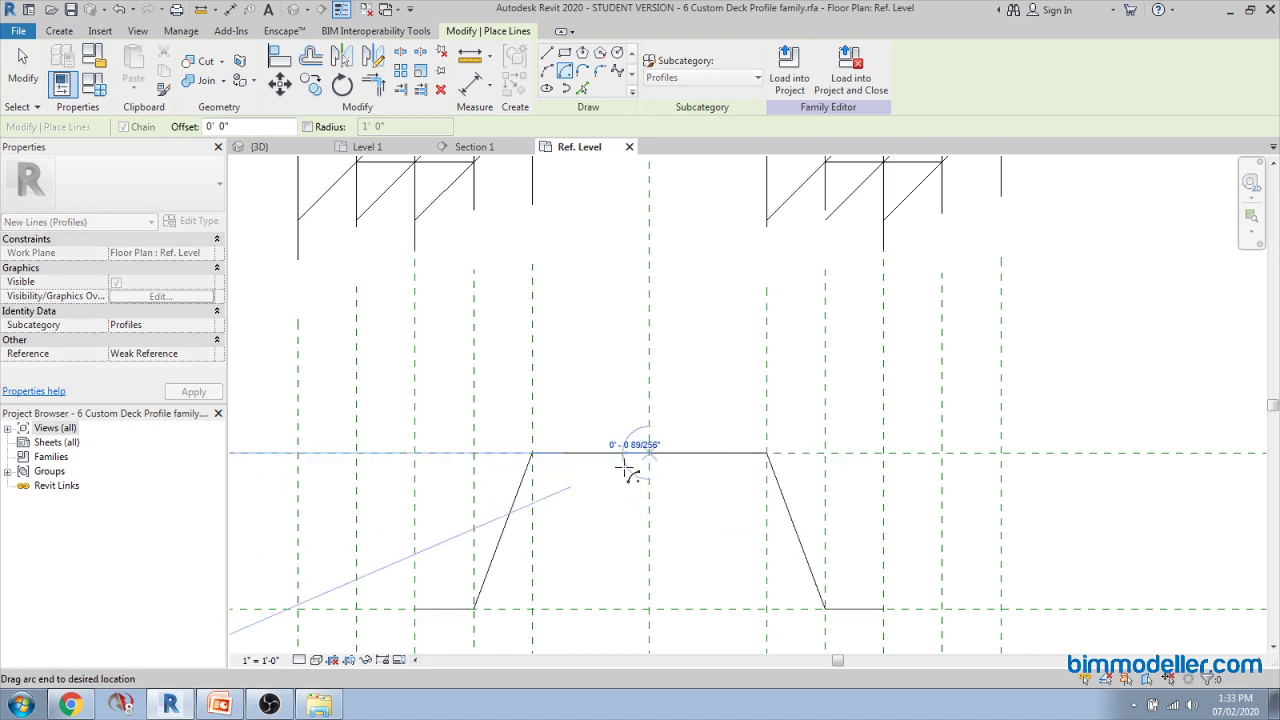
{"action": "left_click", "coordinate": [677, 453]}
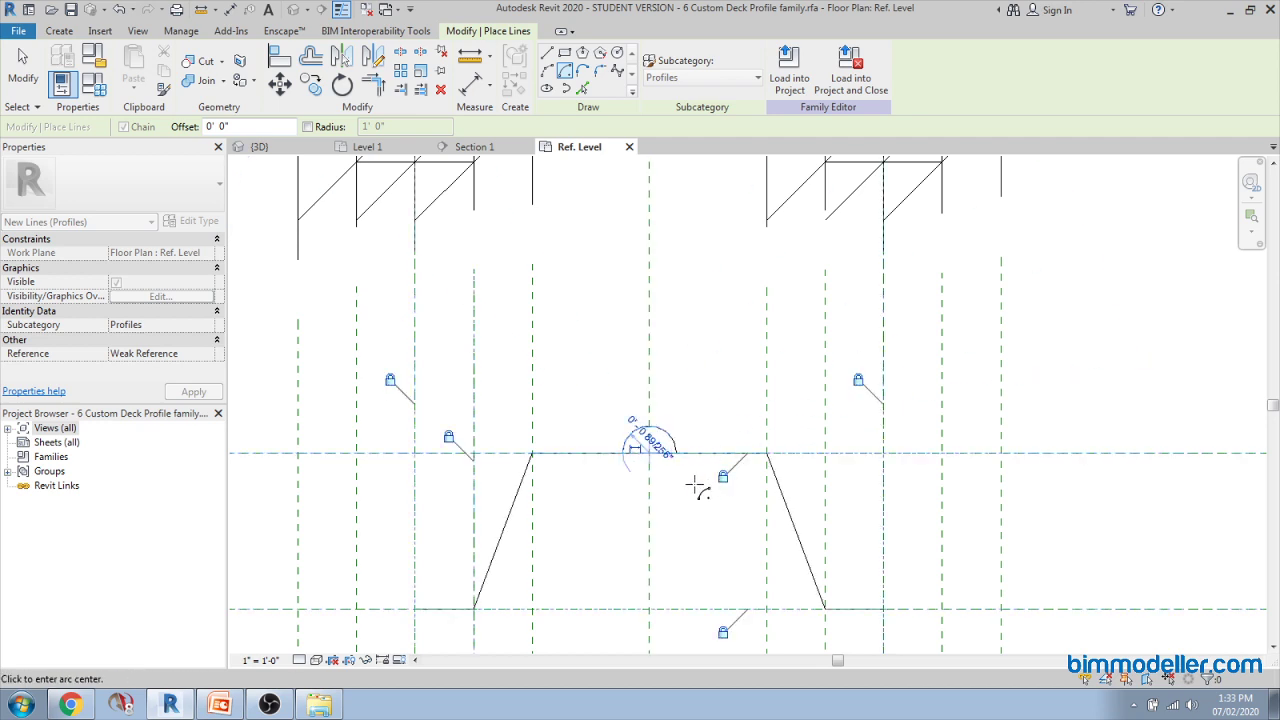
Step: Split the top edge line with SL and remove the straight segment beneath the arc
{"action": "key", "text": "Escape"}
{"action": "key", "text": "Escape"}
{"action": "key", "text": "s"}
{"action": "key", "text": "l"}
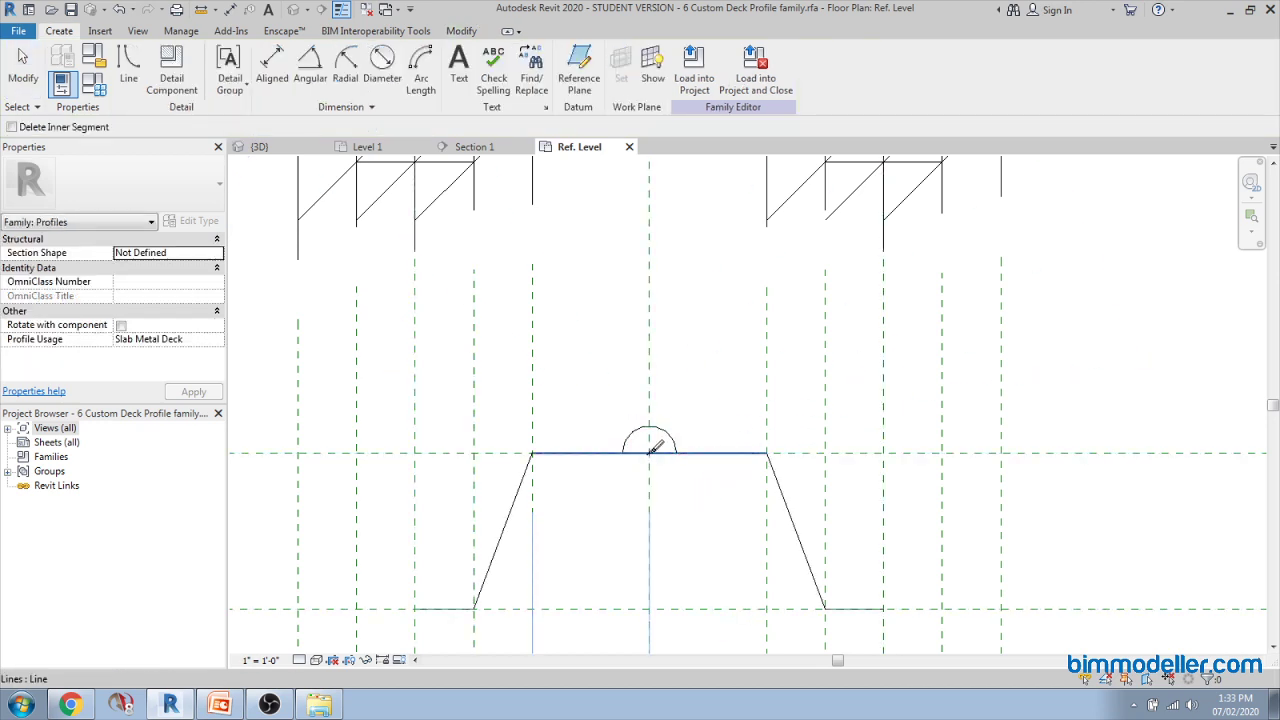
{"action": "key", "text": "Escape"}
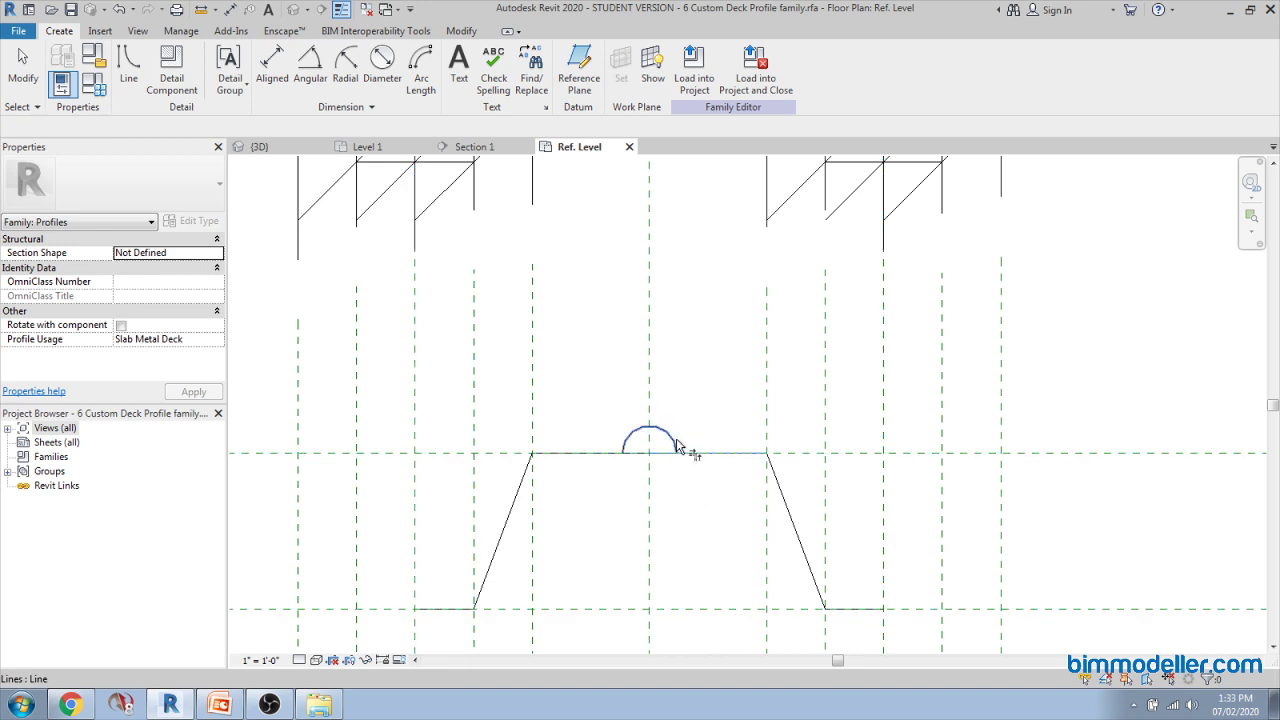
{"action": "key", "text": "Escape"}
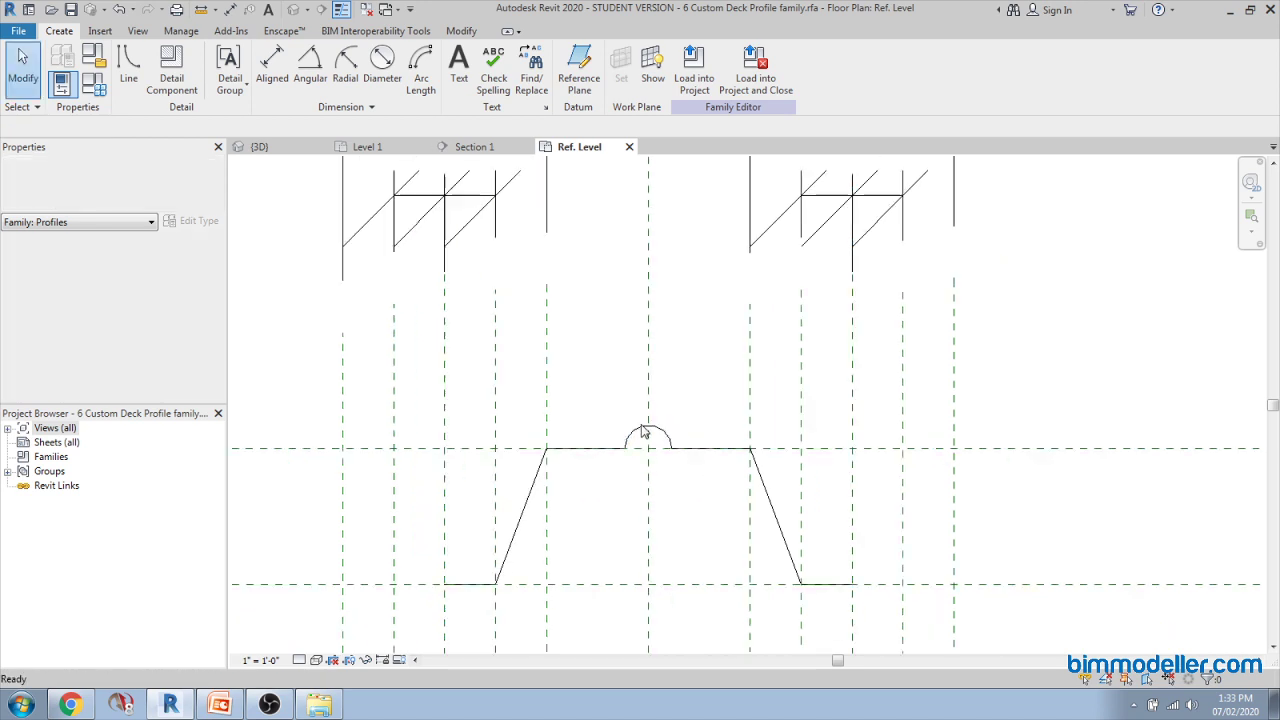
{"action": "scroll", "coordinate": [640, 445], "scroll_direction": "down", "scroll_amount": 5}
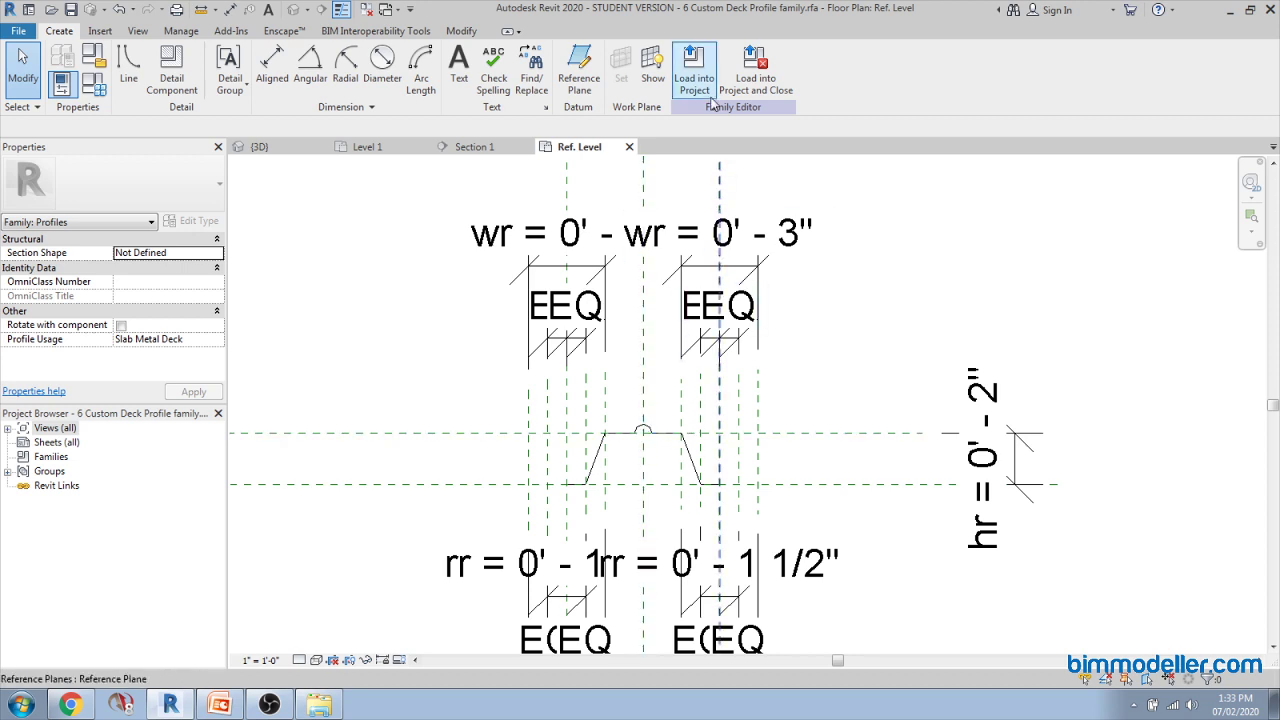
Step: Load the edited deck profile into the project, open Section 1 and select the deck floor
{"action": "left_click", "coordinate": [694, 70]}
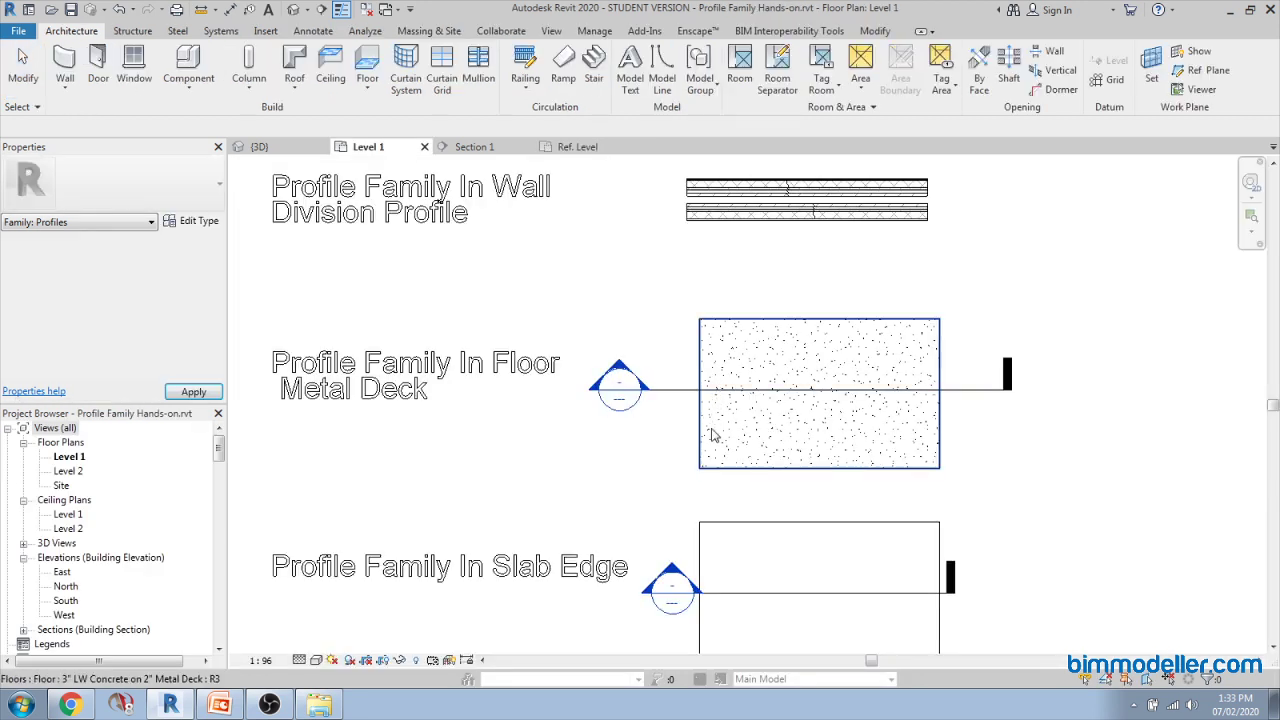
{"action": "left_click", "coordinate": [720, 452]}
{"action": "double_click", "coordinate": [620, 398]}
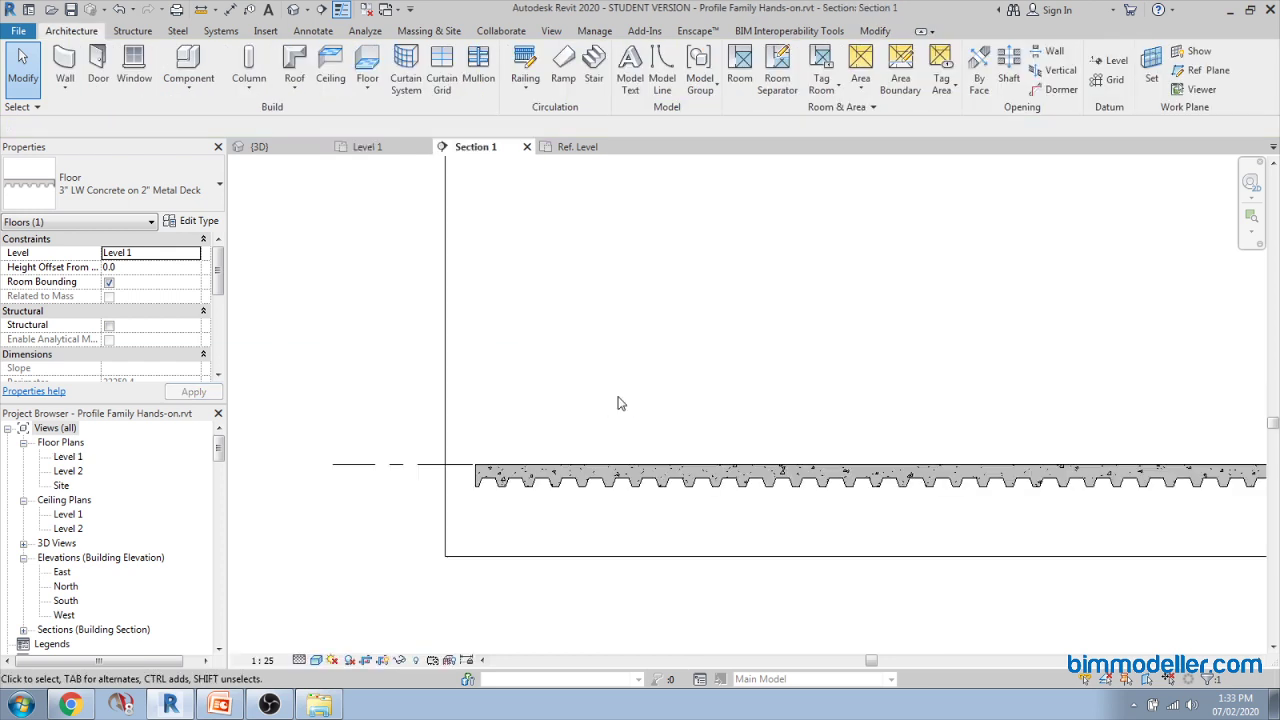
{"action": "left_click", "coordinate": [652, 488]}
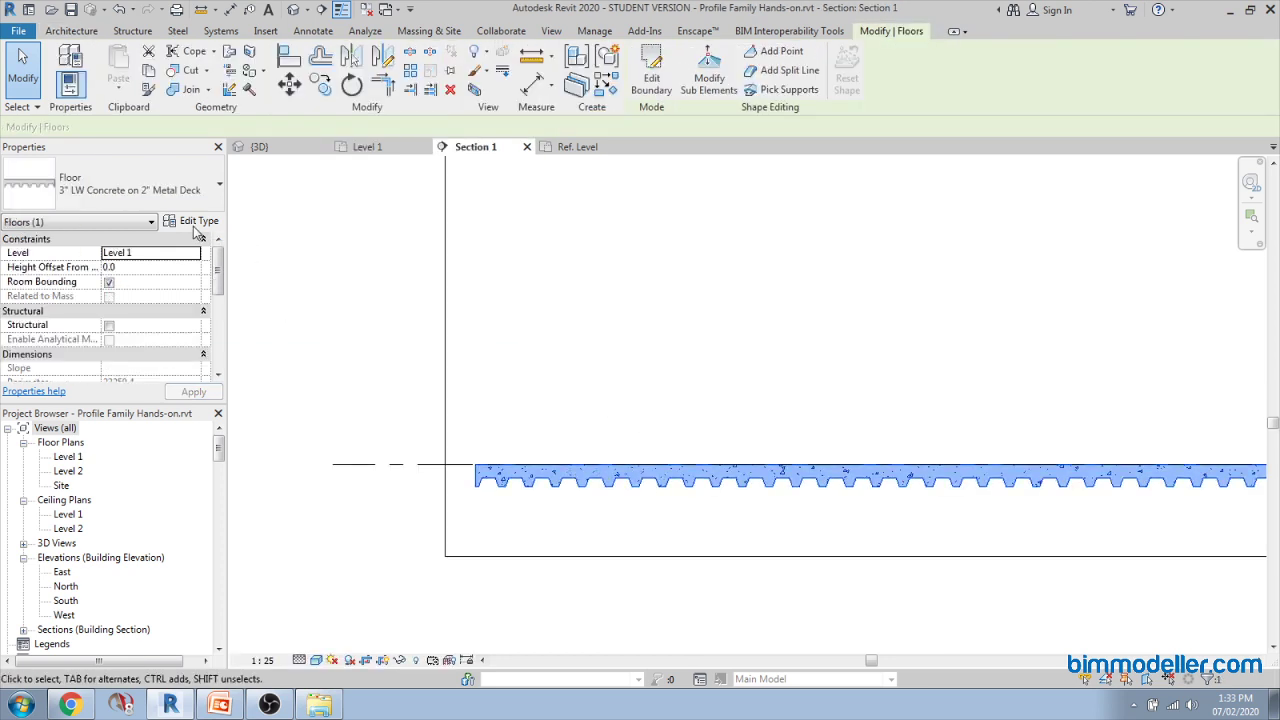
Step: Set the floor's Structural Deck layer profile to the 6 Custom Deck Profile family and confirm both dialogs
{"action": "left_click", "coordinate": [192, 222]}
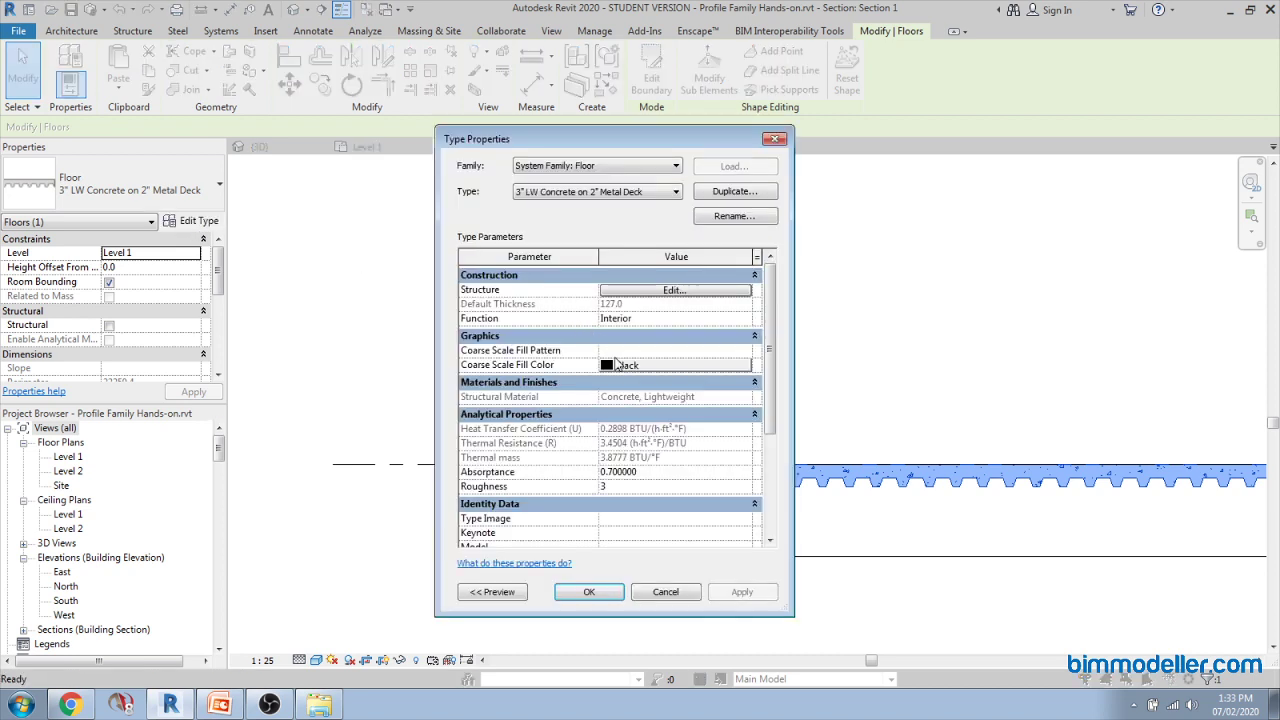
{"action": "left_click", "coordinate": [652, 291]}
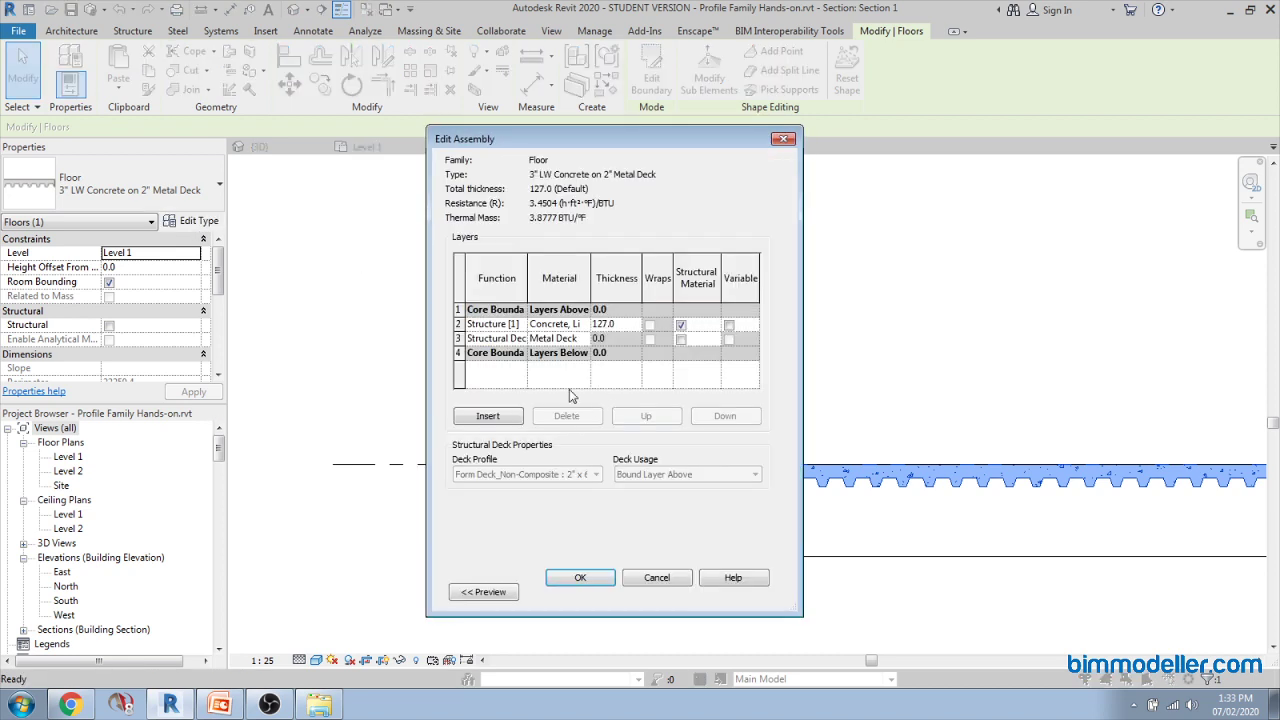
{"action": "left_click", "coordinate": [501, 341]}
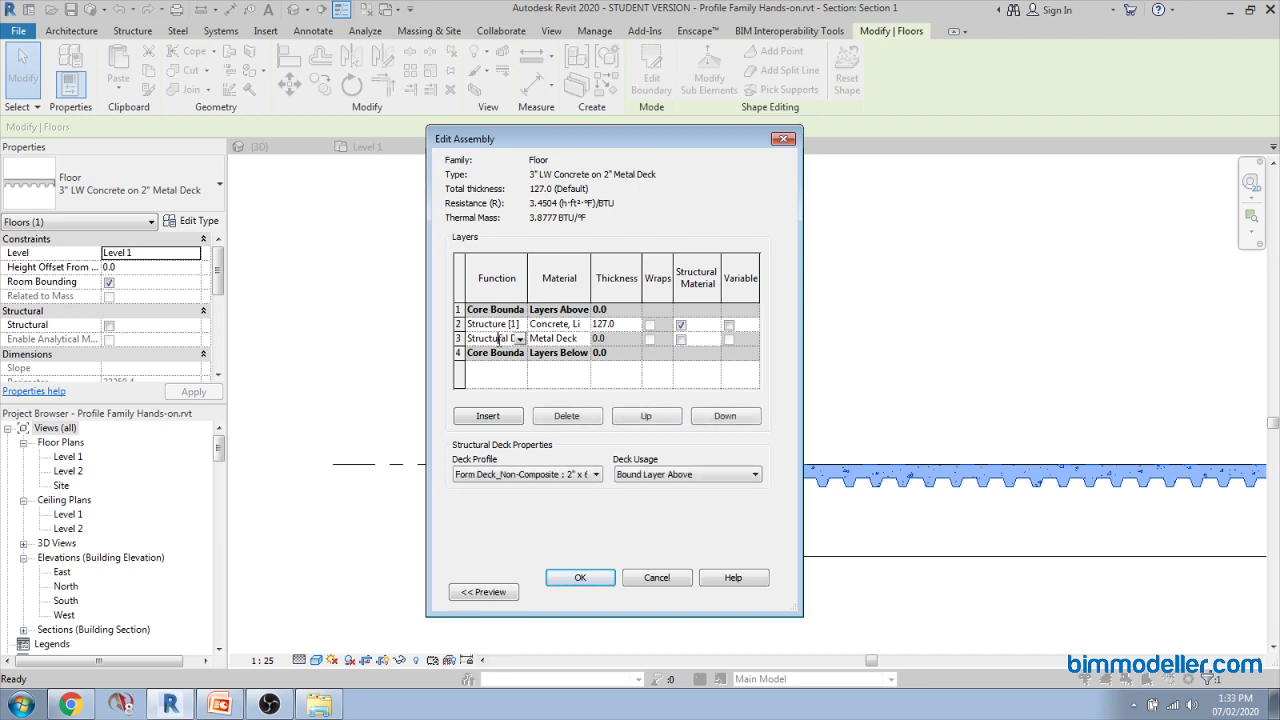
{"action": "left_click", "coordinate": [519, 339]}
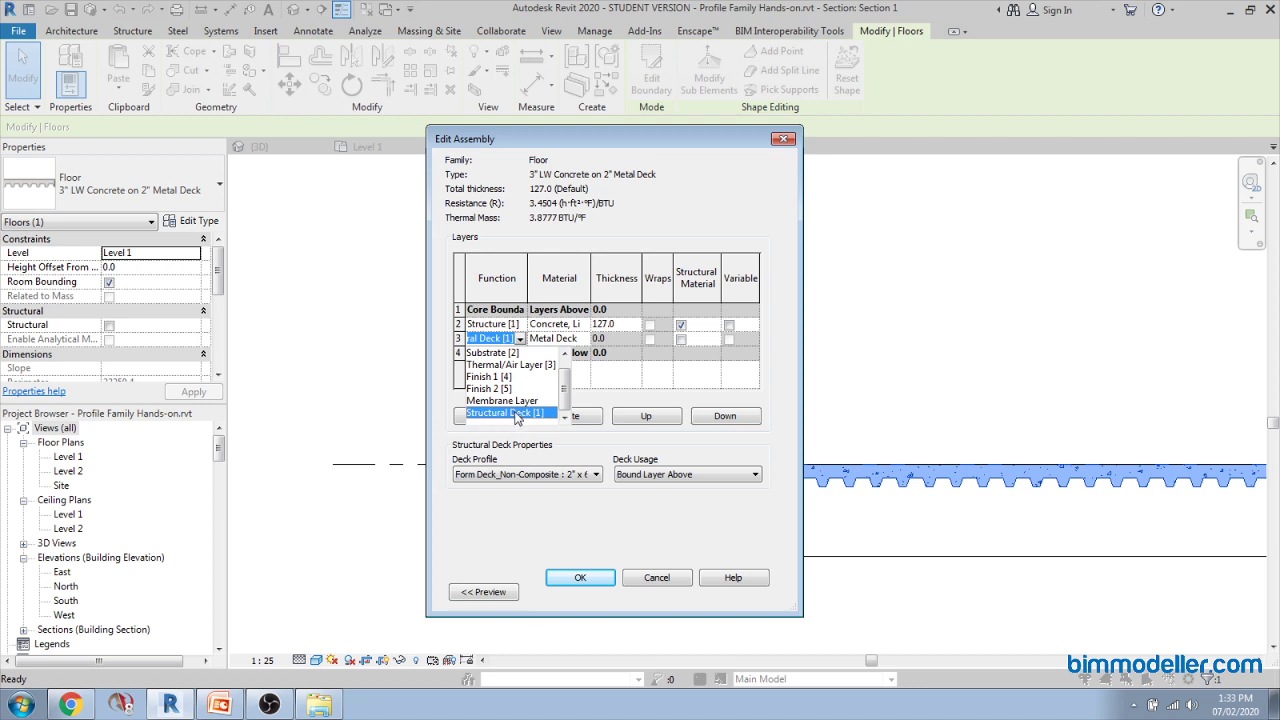
{"action": "left_click", "coordinate": [600, 388]}
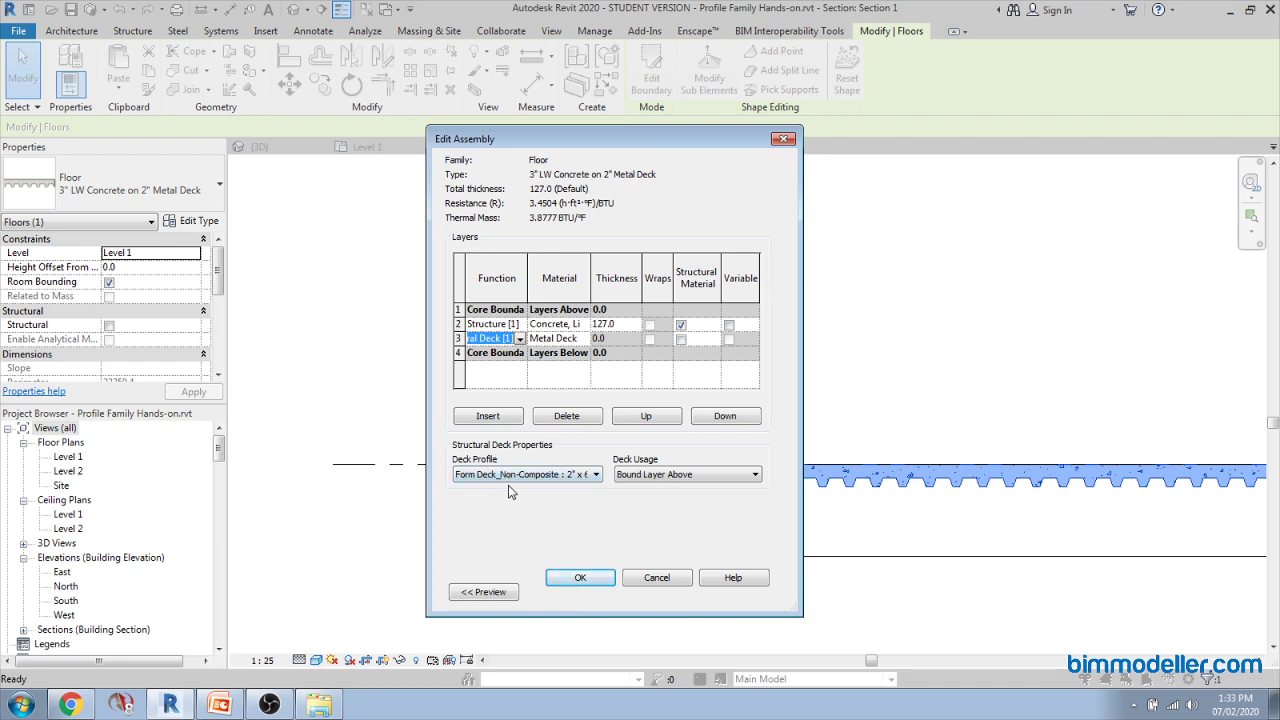
{"action": "left_click", "coordinate": [557, 476]}
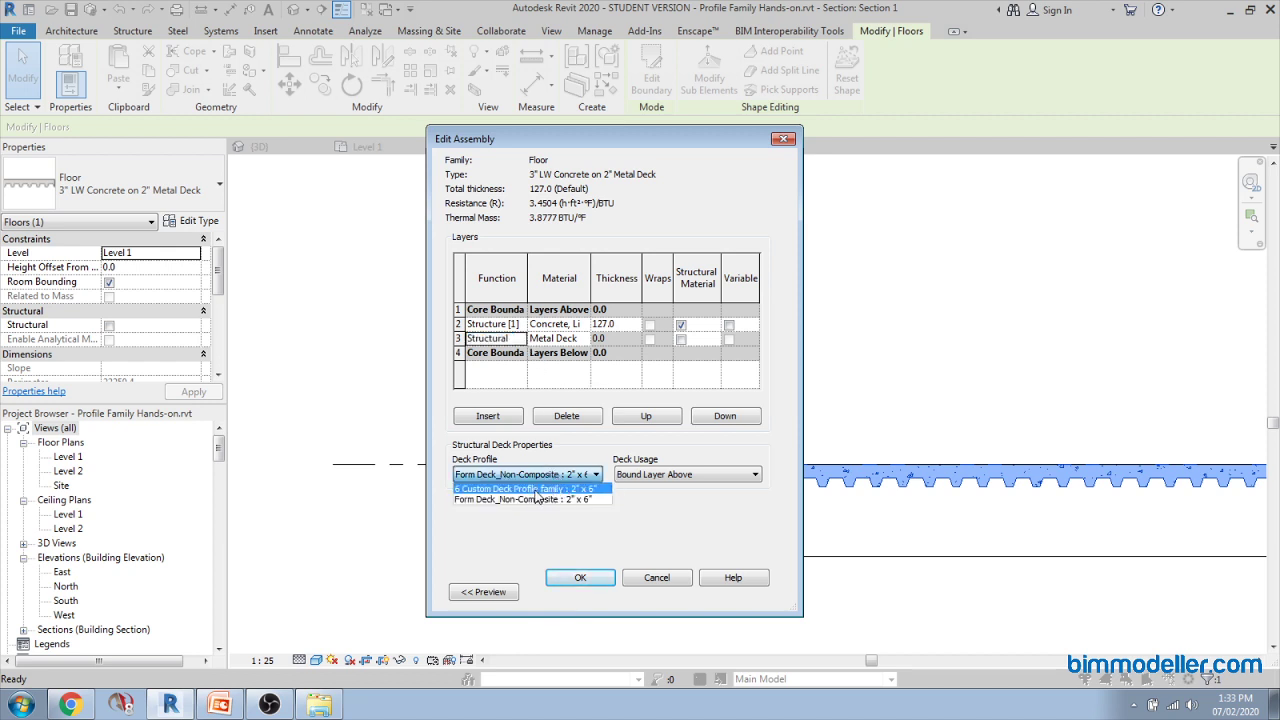
{"action": "left_click", "coordinate": [535, 497]}
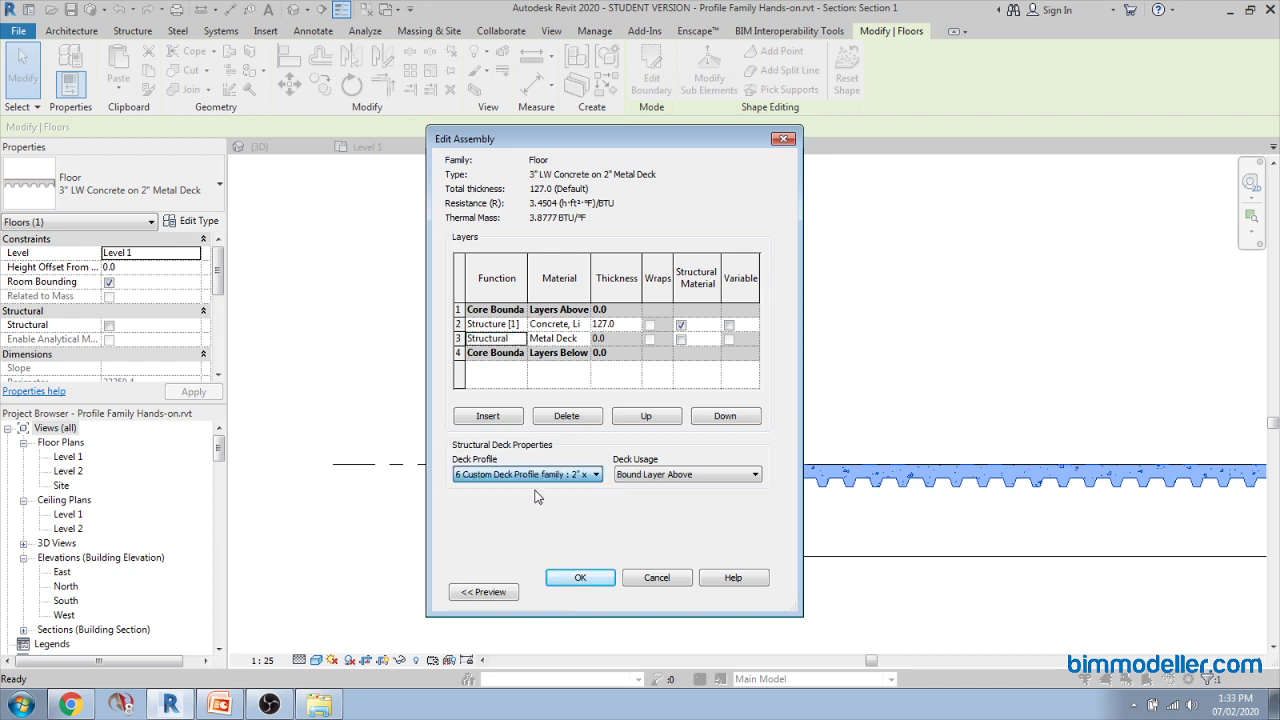
{"action": "left_click", "coordinate": [602, 582]}
{"action": "left_click", "coordinate": [597, 594]}
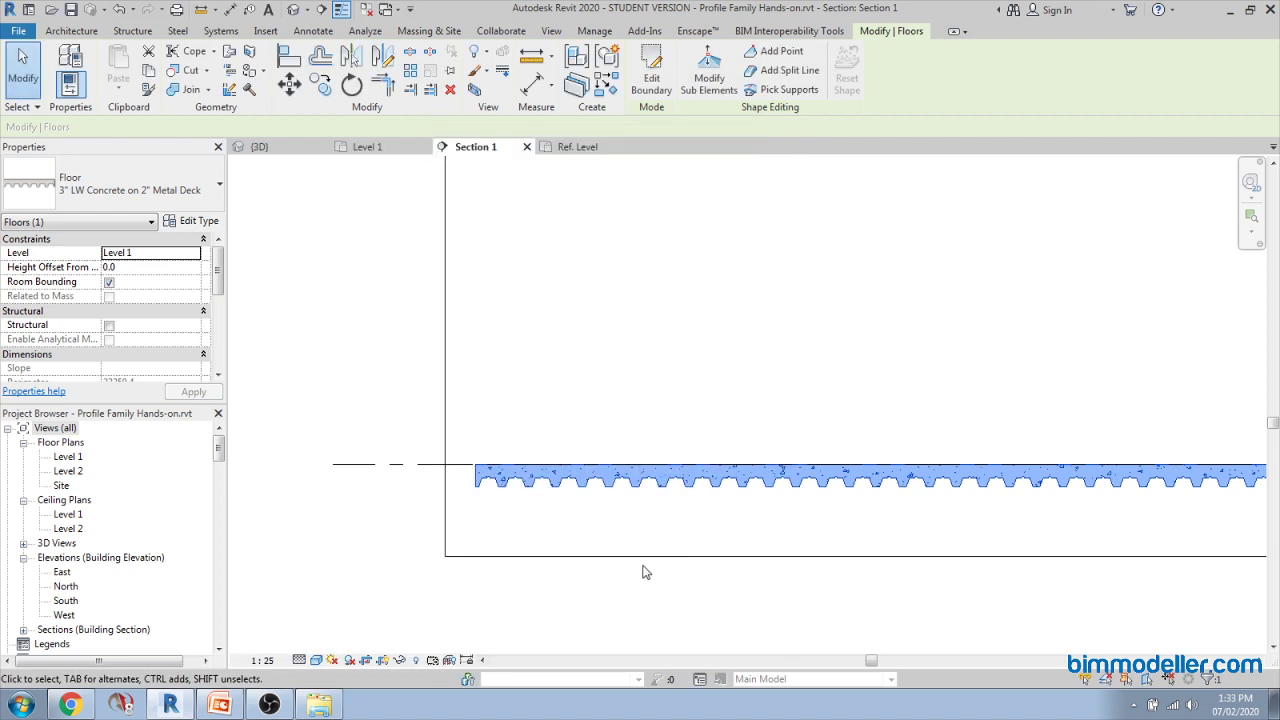
Step: Zoom and pan along Section 1 to inspect the floor's new ribbed deck profile
{"action": "scroll", "coordinate": [678, 517], "scroll_direction": "up", "scroll_amount": 10}
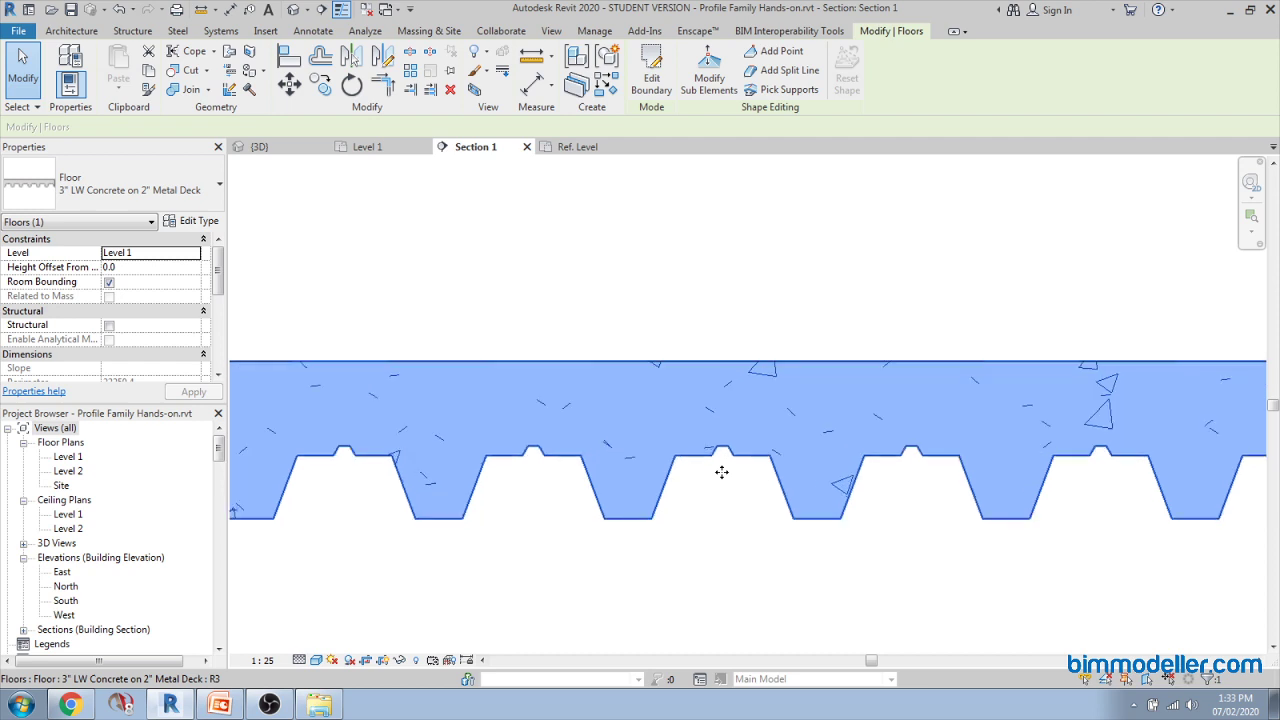
{"action": "scroll", "coordinate": [713, 453], "scroll_direction": "up", "scroll_amount": 3}
{"action": "middle_click_drag", "start_coordinate": [719, 461], "coordinate": [703, 537]}
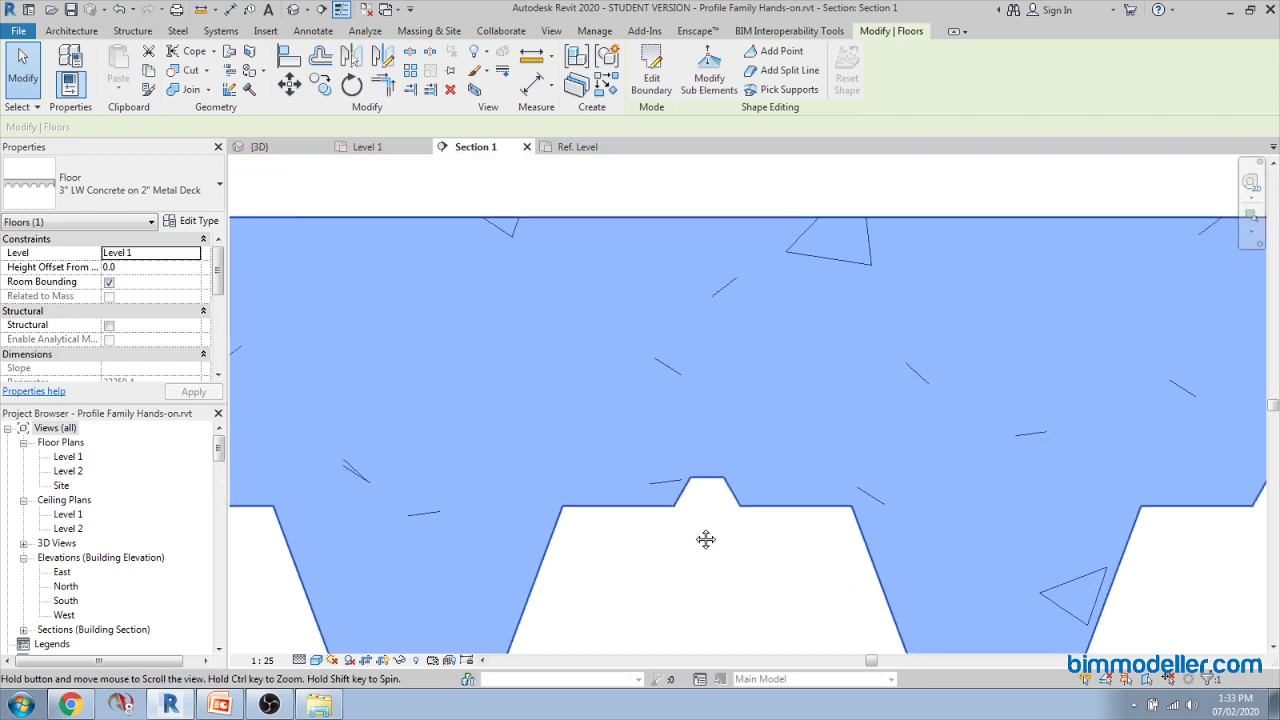
{"action": "scroll", "coordinate": [658, 447], "scroll_direction": "down", "scroll_amount": 5}
{"action": "scroll", "coordinate": [660, 455], "scroll_direction": "up", "scroll_amount": 3}
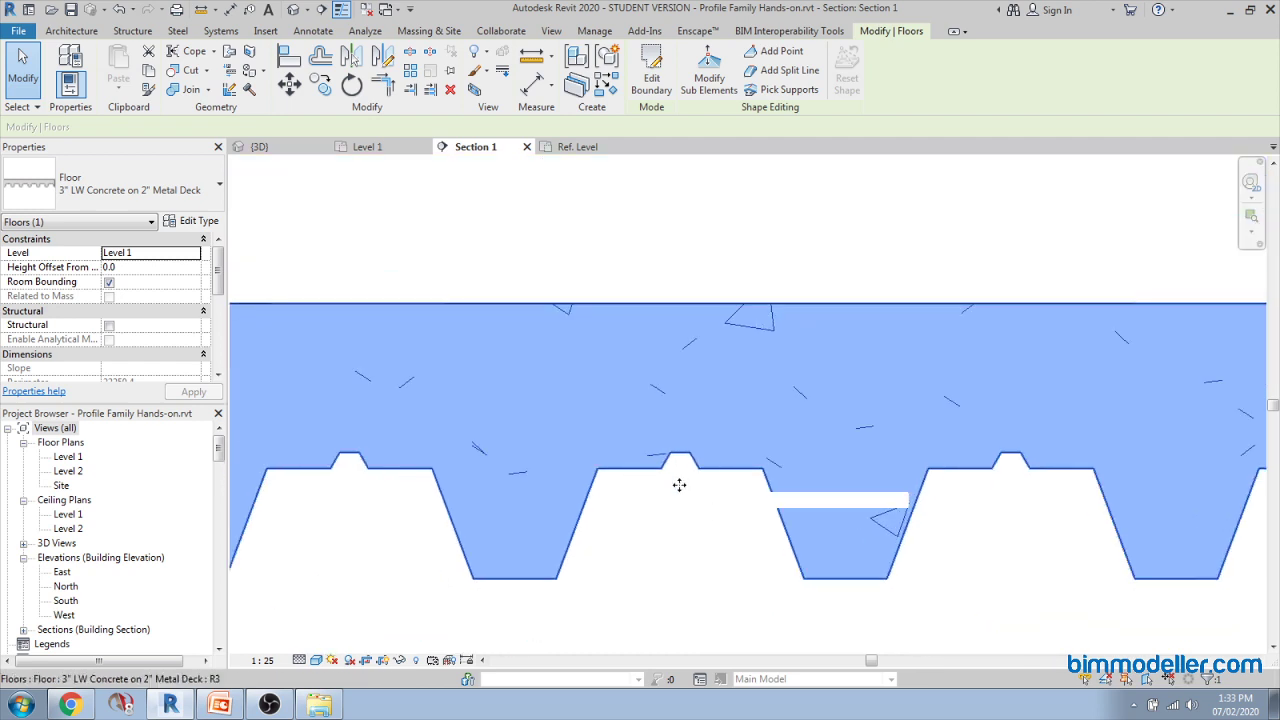
{"action": "scroll", "coordinate": [698, 453], "scroll_direction": "down", "scroll_amount": 2}
{"action": "scroll", "coordinate": [663, 457], "scroll_direction": "up", "scroll_amount": 2}
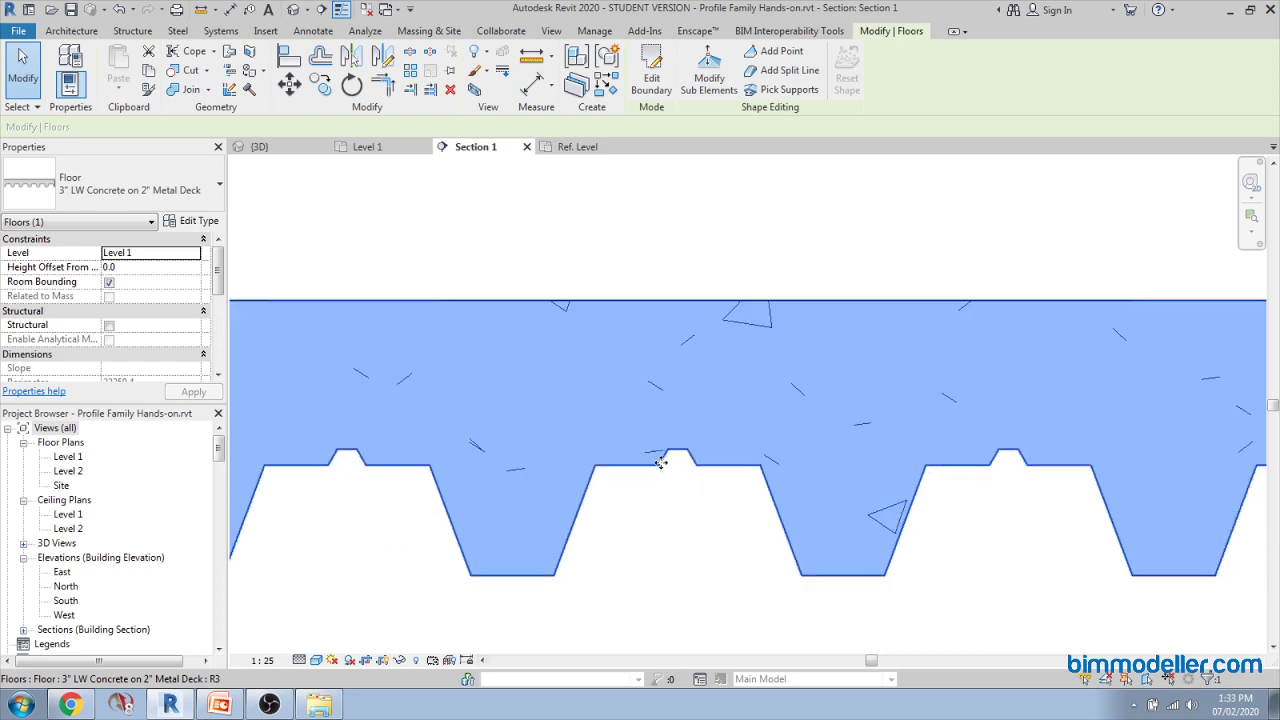
{"action": "scroll", "coordinate": [656, 465], "scroll_direction": "down", "scroll_amount": 2}
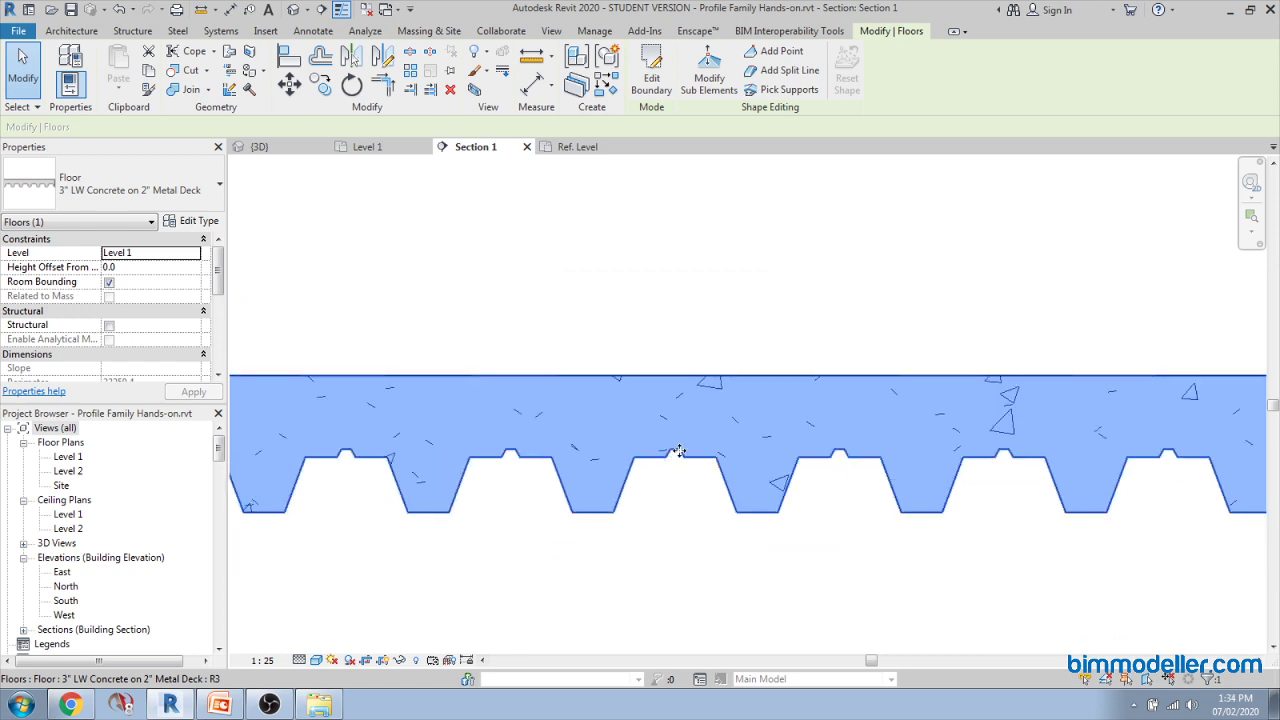
{"action": "scroll", "coordinate": [650, 455], "scroll_direction": "down", "scroll_amount": 2}
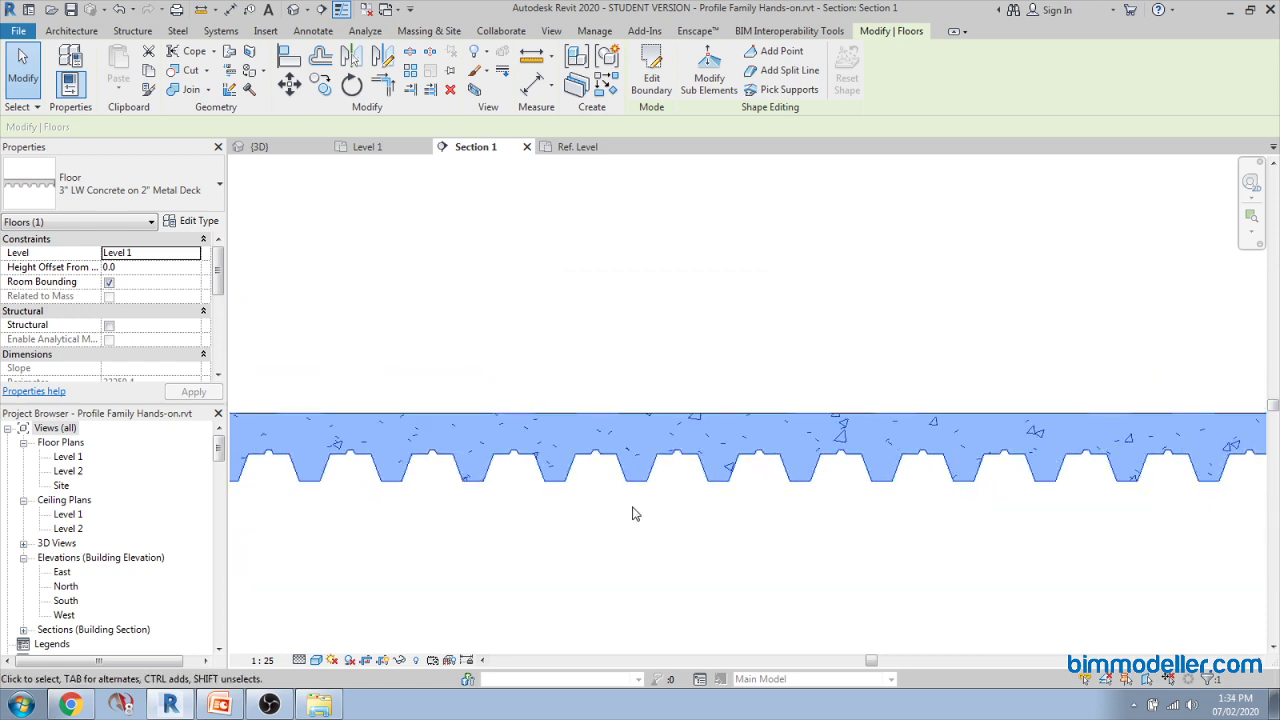
{"action": "middle_click_drag", "start_coordinate": [646, 500], "coordinate": [666, 503]}
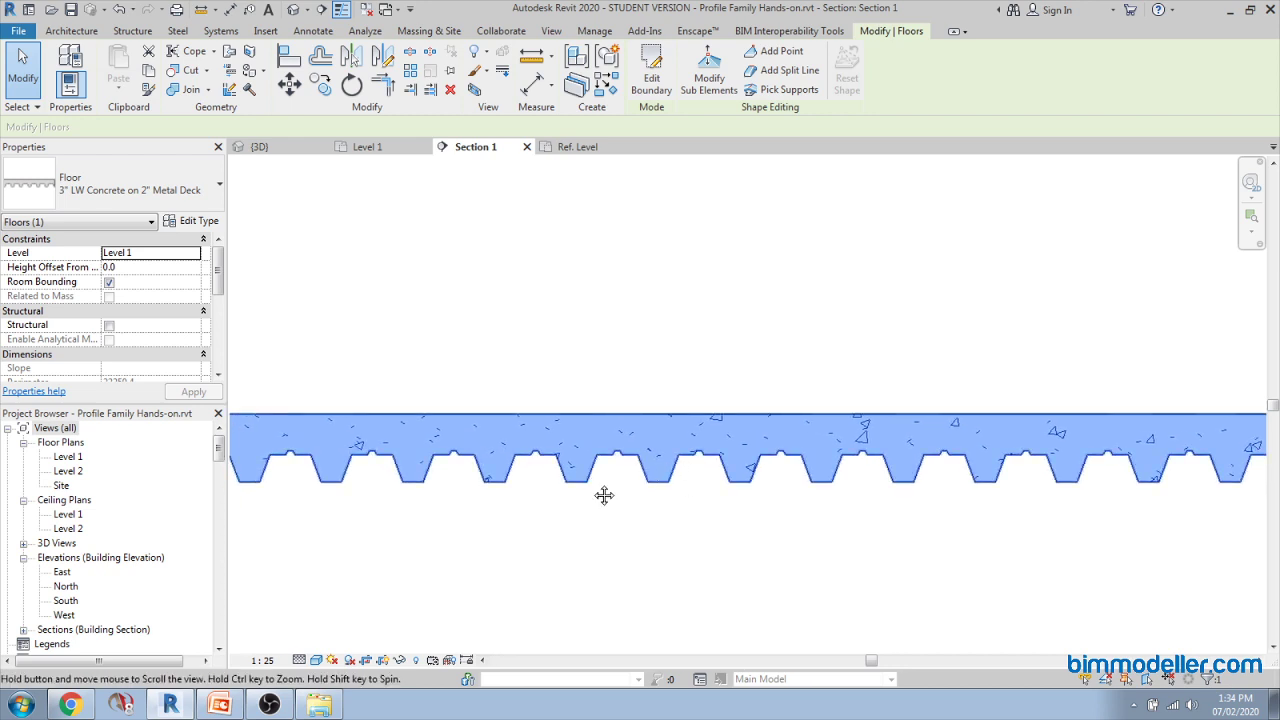
{"action": "middle_click_drag", "start_coordinate": [603, 494], "coordinate": [663, 495]}
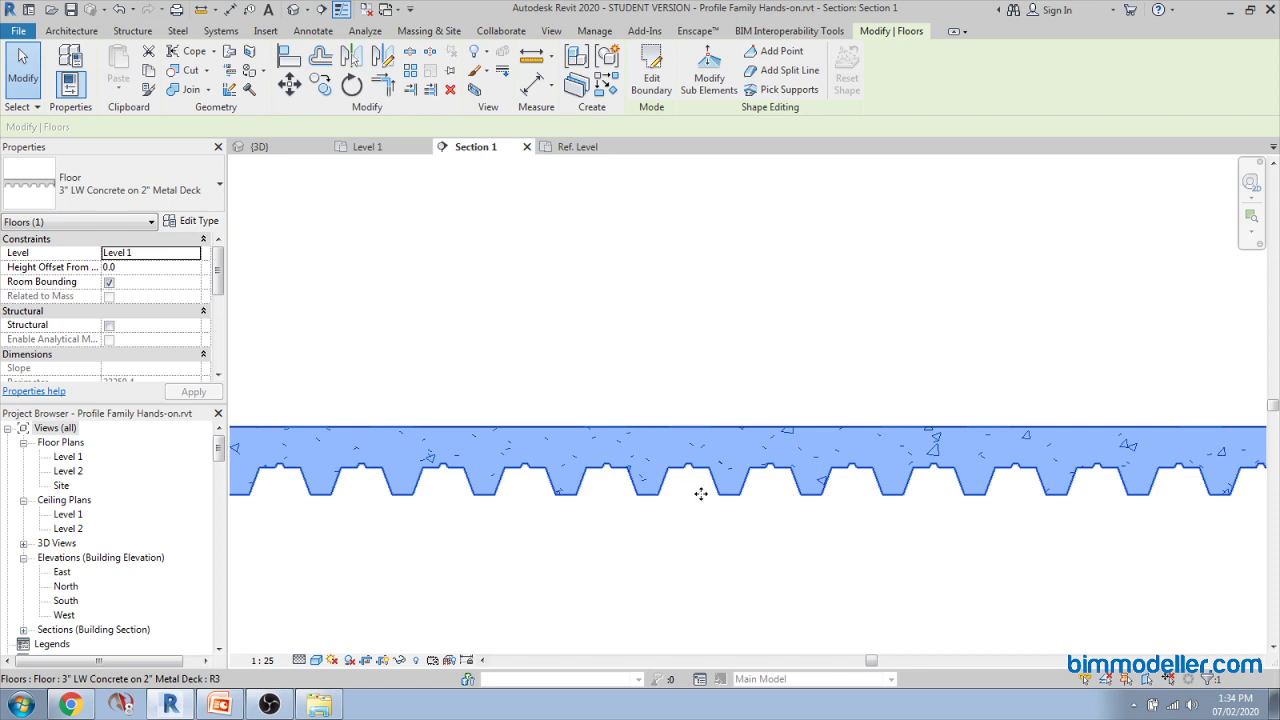
{"action": "scroll", "coordinate": [701, 493], "scroll_direction": "down", "scroll_amount": 2}
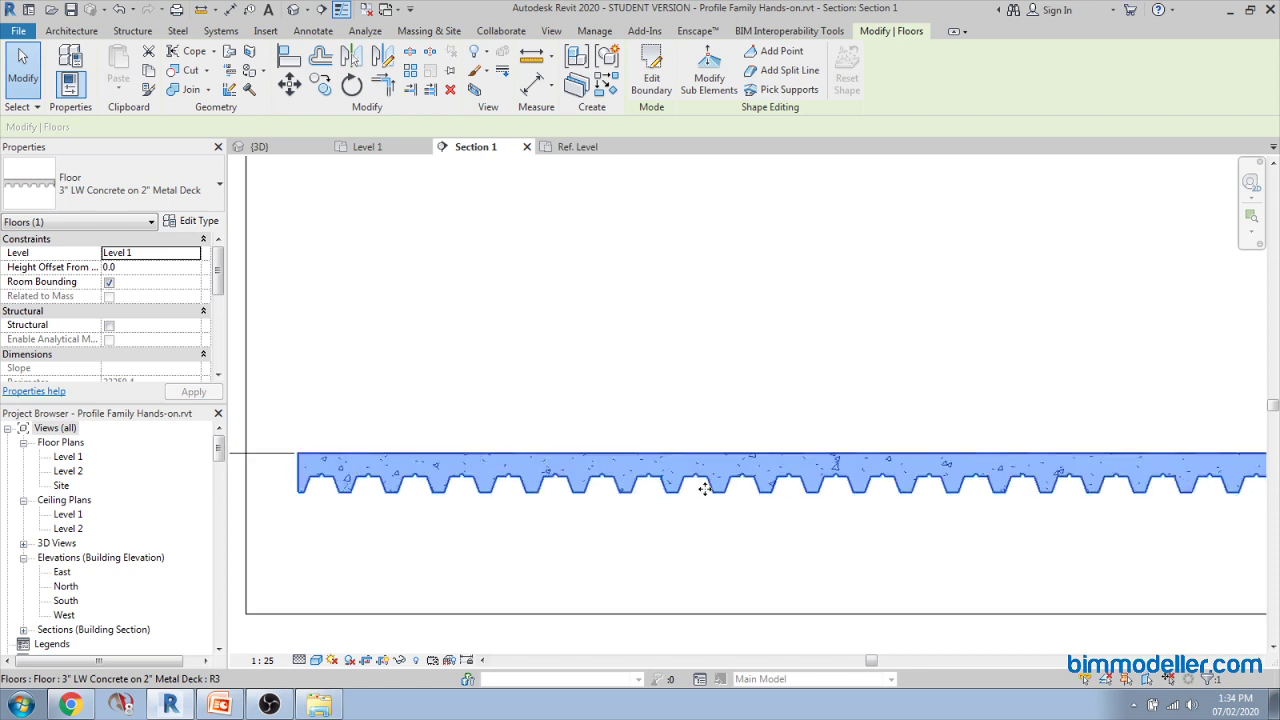
{"action": "middle_click_drag", "start_coordinate": [594, 517], "coordinate": [701, 521]}
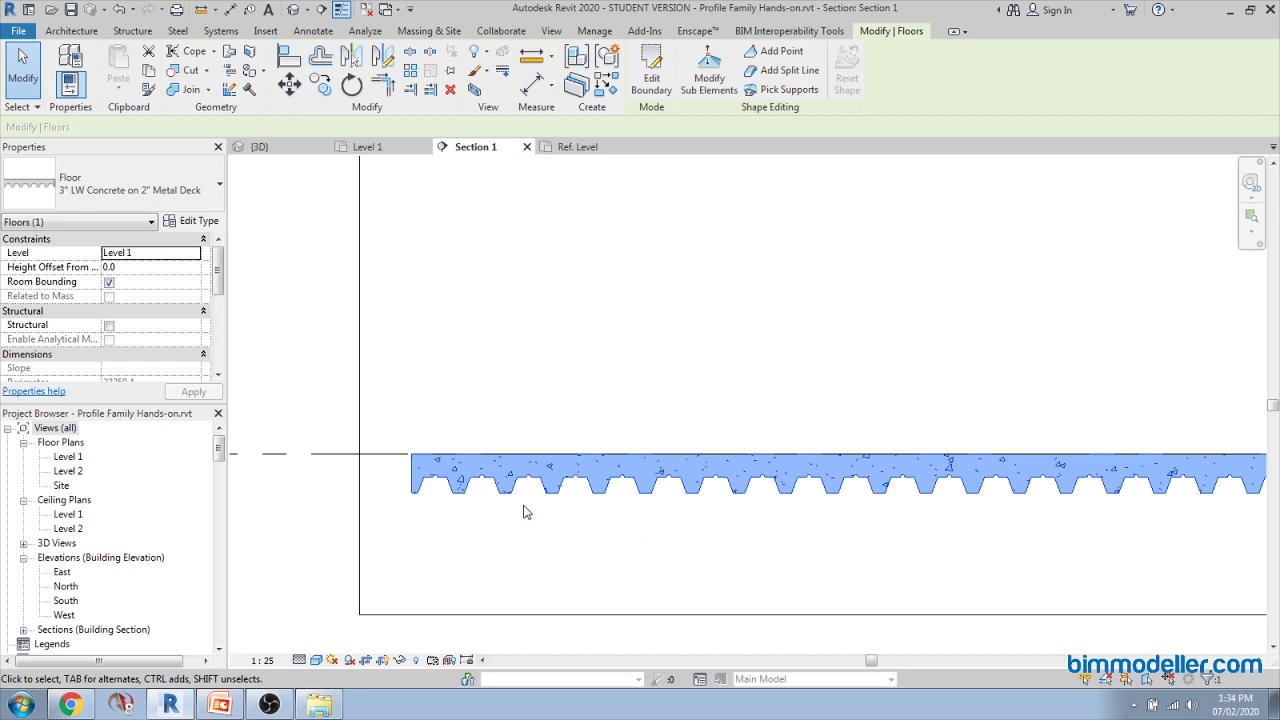
{"action": "middle_click_drag", "start_coordinate": [527, 512], "coordinate": [657, 537]}
{"action": "scroll", "coordinate": [577, 523], "scroll_direction": "up", "scroll_amount": 2}
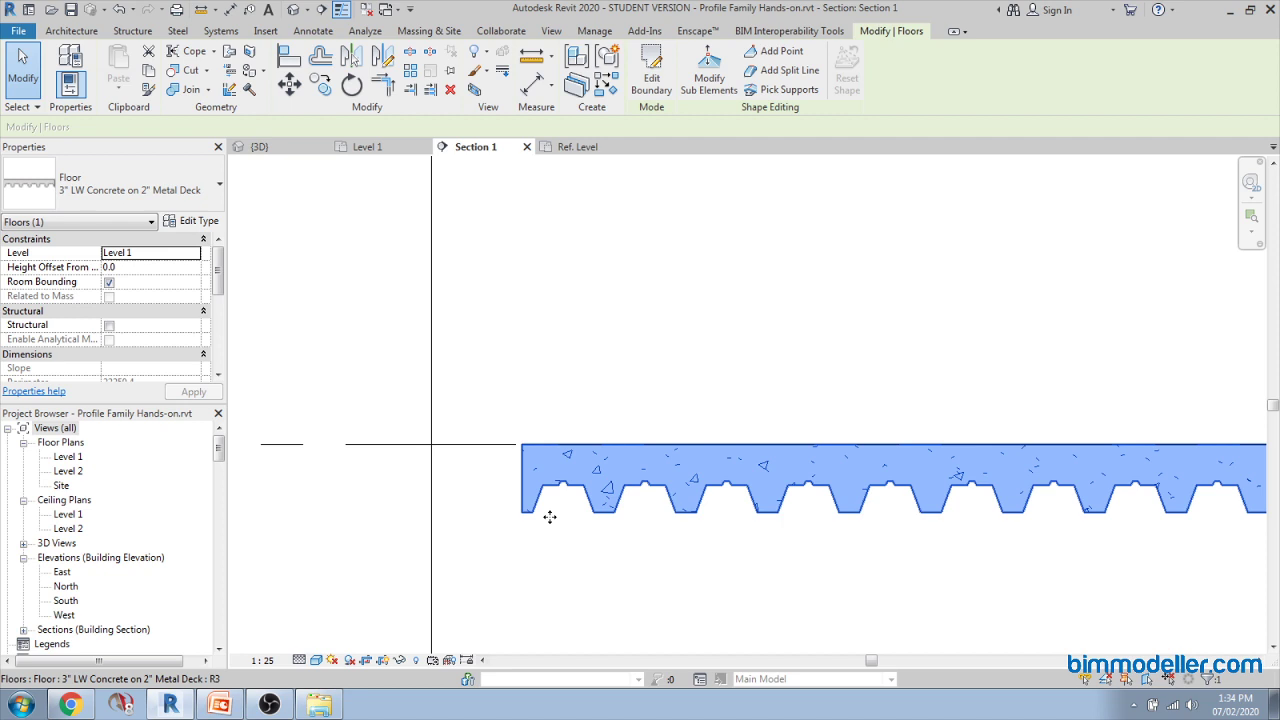
Step: Deselect the floor and return to the 6 Custom Deck Profile family's Ref. Level view
{"action": "left_click", "coordinate": [553, 524]}
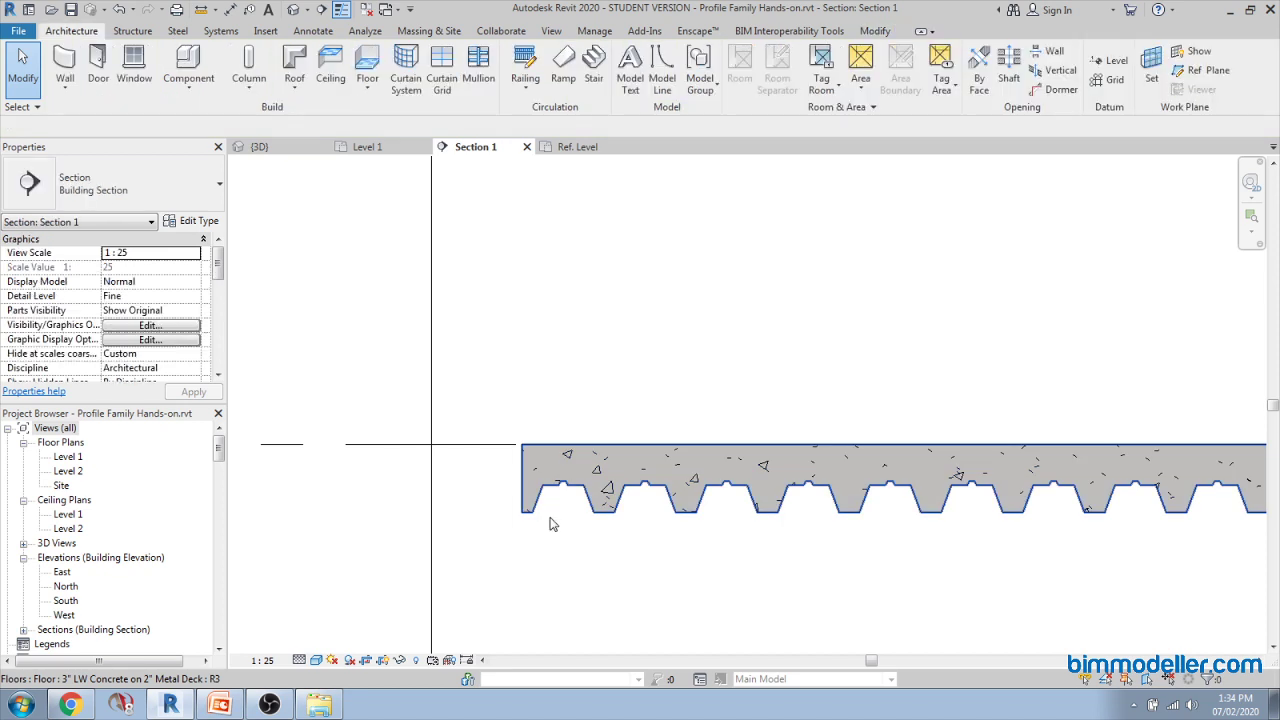
{"action": "middle_click_drag", "start_coordinate": [548, 524], "coordinate": [526, 457]}
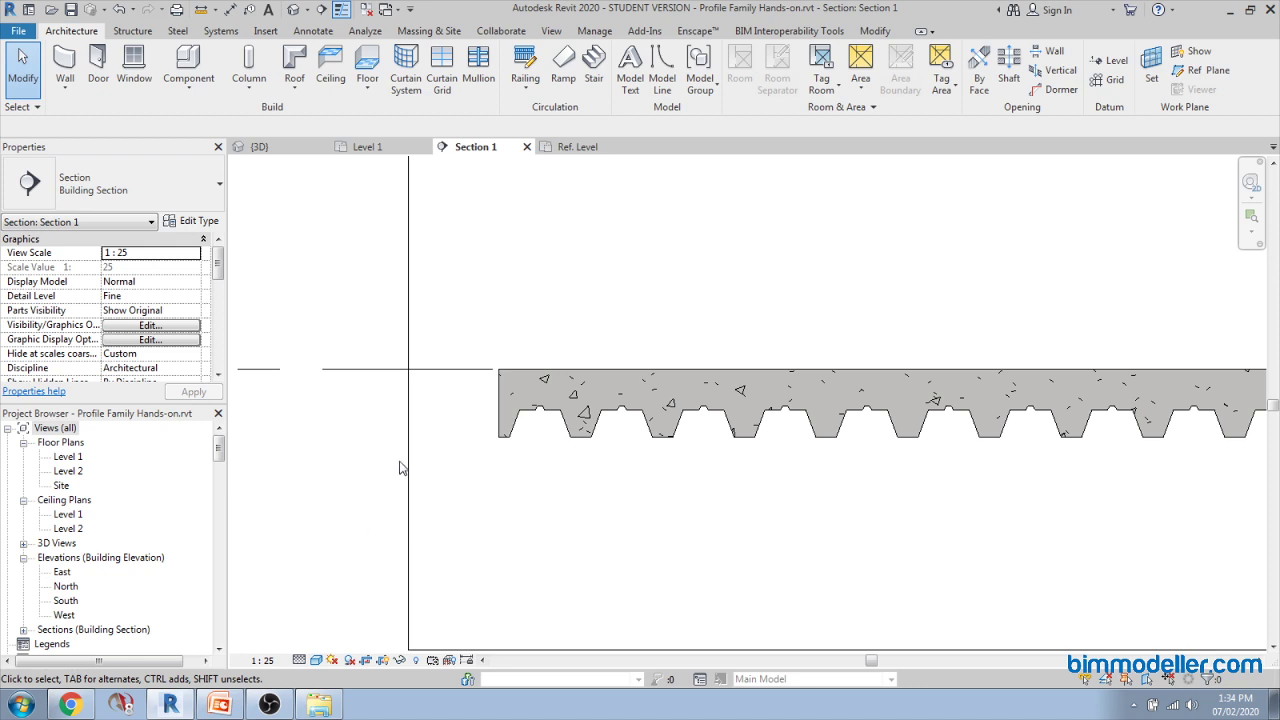
{"action": "left_click", "coordinate": [570, 146]}
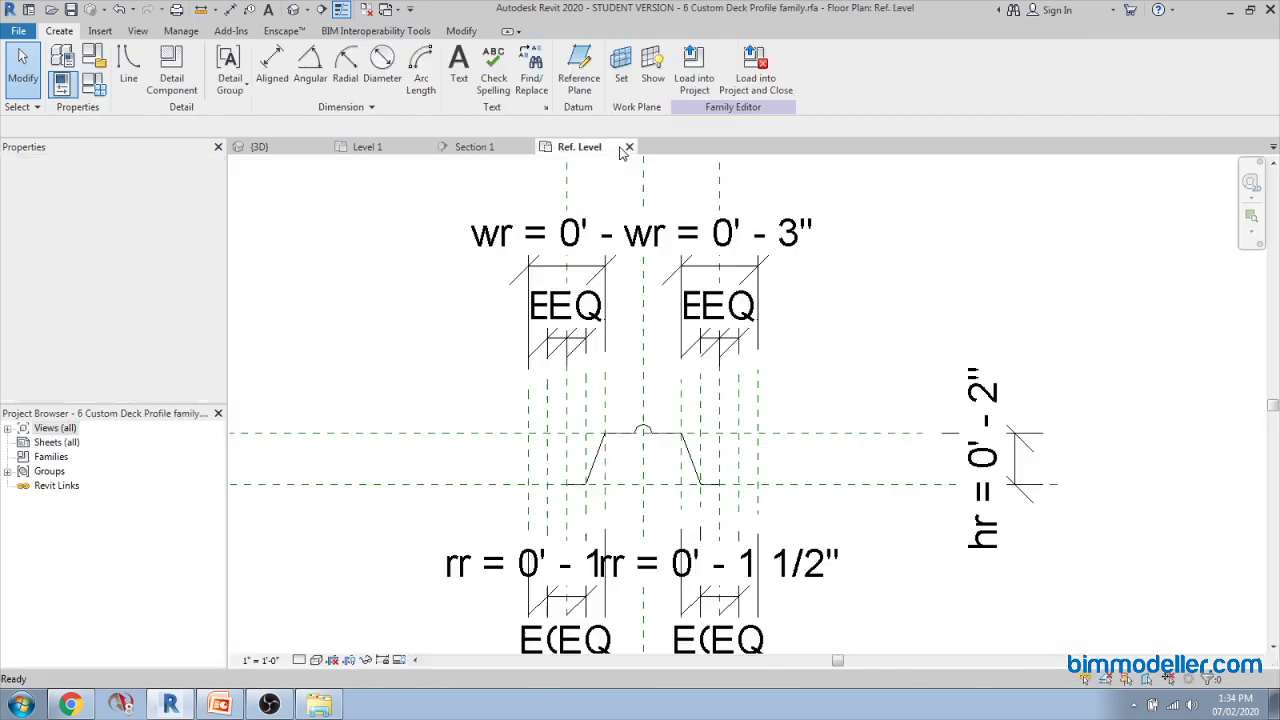
Step: Close the deck profile family without saving and close the Section 1 view
{"action": "left_click", "coordinate": [629, 146]}
{"action": "left_click", "coordinate": [680, 361]}
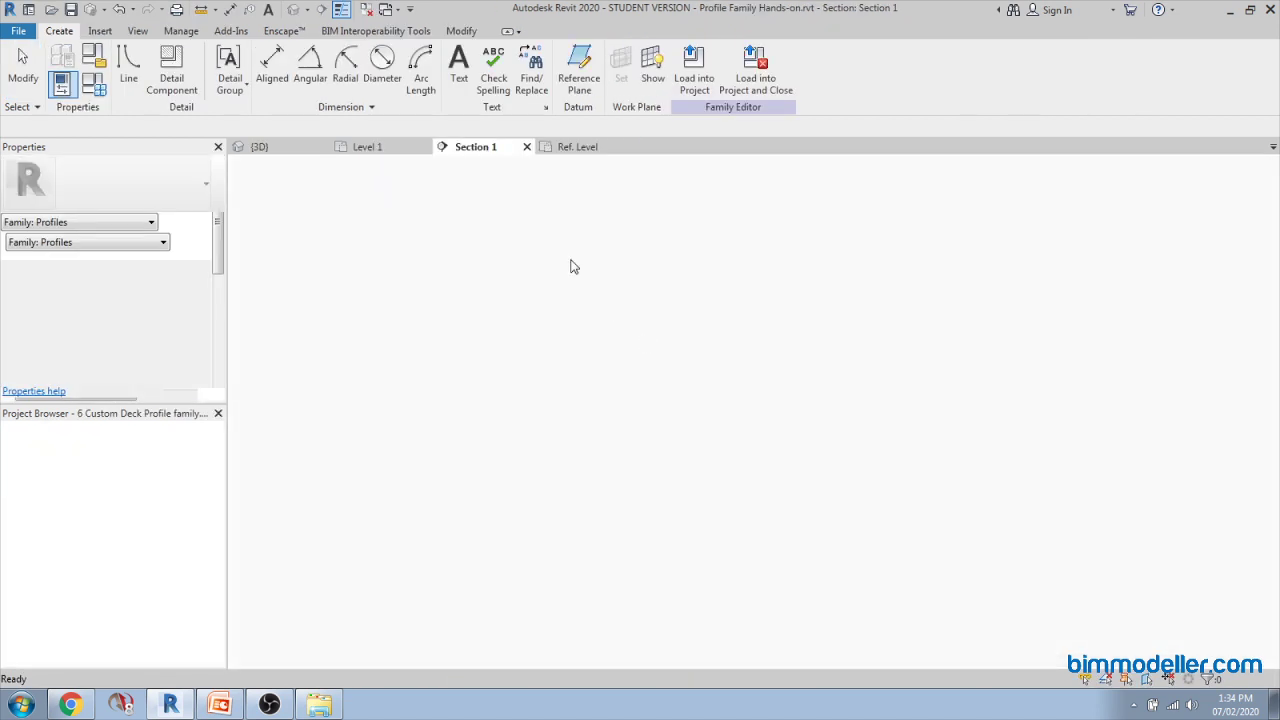
{"action": "left_click", "coordinate": [529, 147]}
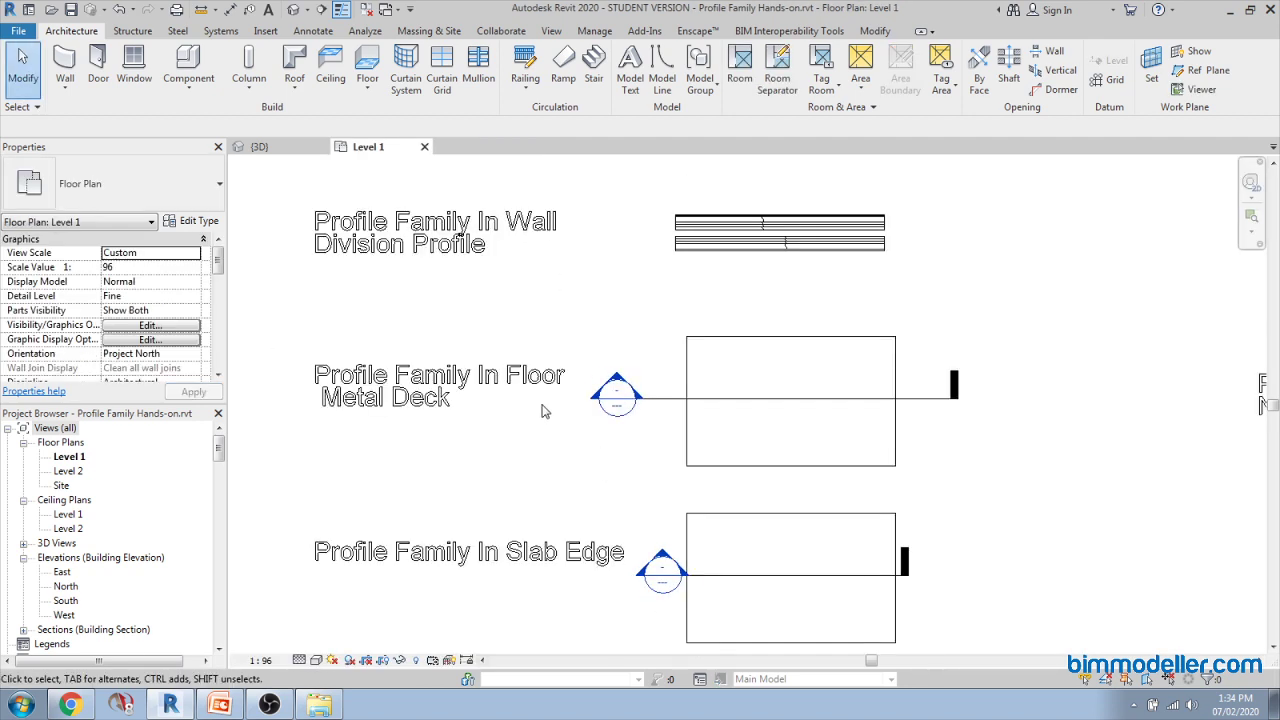
{"action": "scroll", "coordinate": [543, 409], "scroll_direction": "down", "scroll_amount": 3}
{"action": "scroll", "coordinate": [494, 517], "scroll_direction": "up", "scroll_amount": 2}
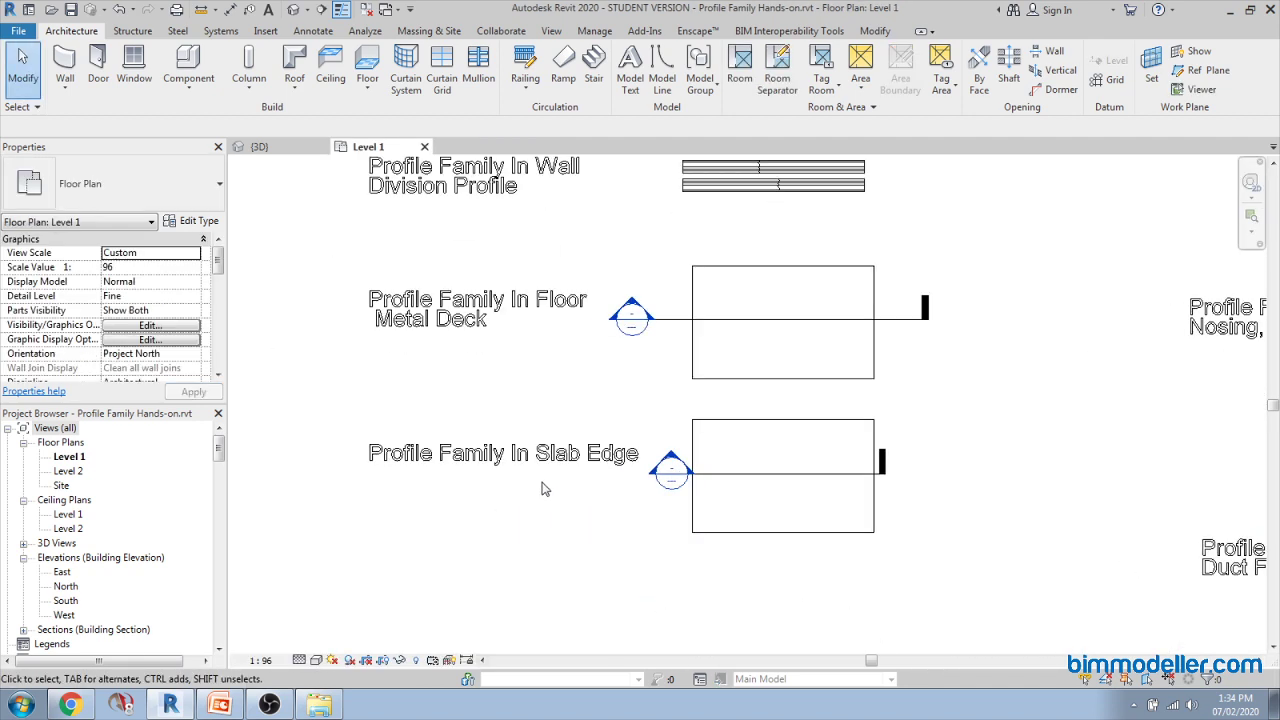
Step: Isolate the slab-edge floor in 3D with BX and orbit to view its thickened edge
{"action": "left_click", "coordinate": [700, 524]}
{"action": "key", "text": "b"}
{"action": "key", "text": "x"}
{"action": "middle_click_drag", "start_coordinate": [703, 595], "coordinate": [997, 459], "text": "shift"}
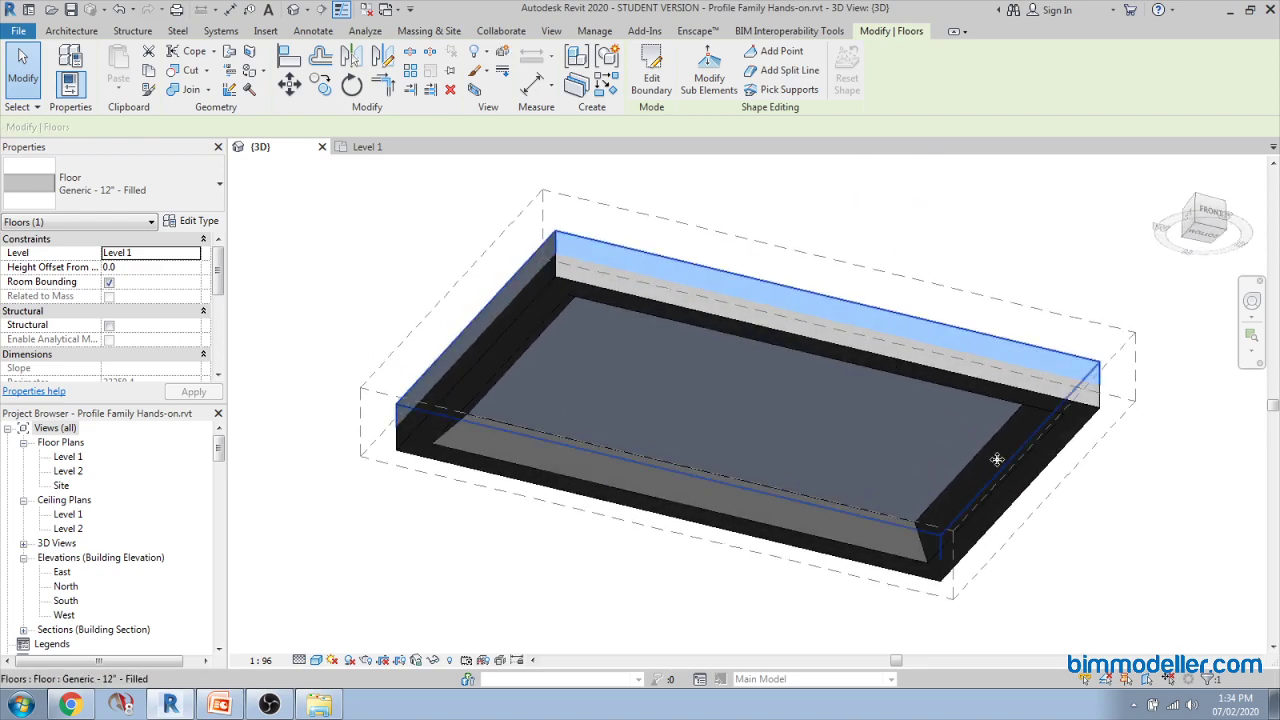
{"action": "left_click", "coordinate": [1120, 517]}
{"action": "middle_click_drag", "start_coordinate": [1120, 517], "coordinate": [700, 597], "text": "shift"}
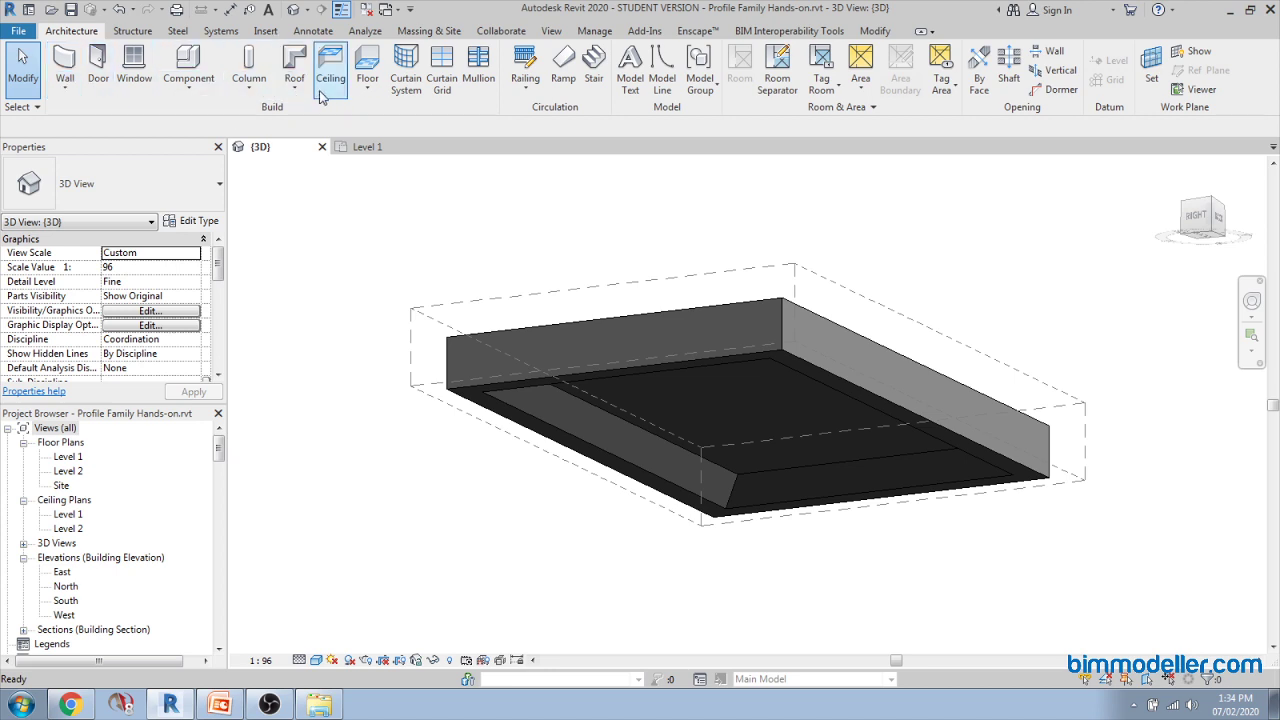
Step: Check the floor options and slab edges, then open the 7 Custom Slab Edge Profile family
{"action": "left_click", "coordinate": [375, 94]}
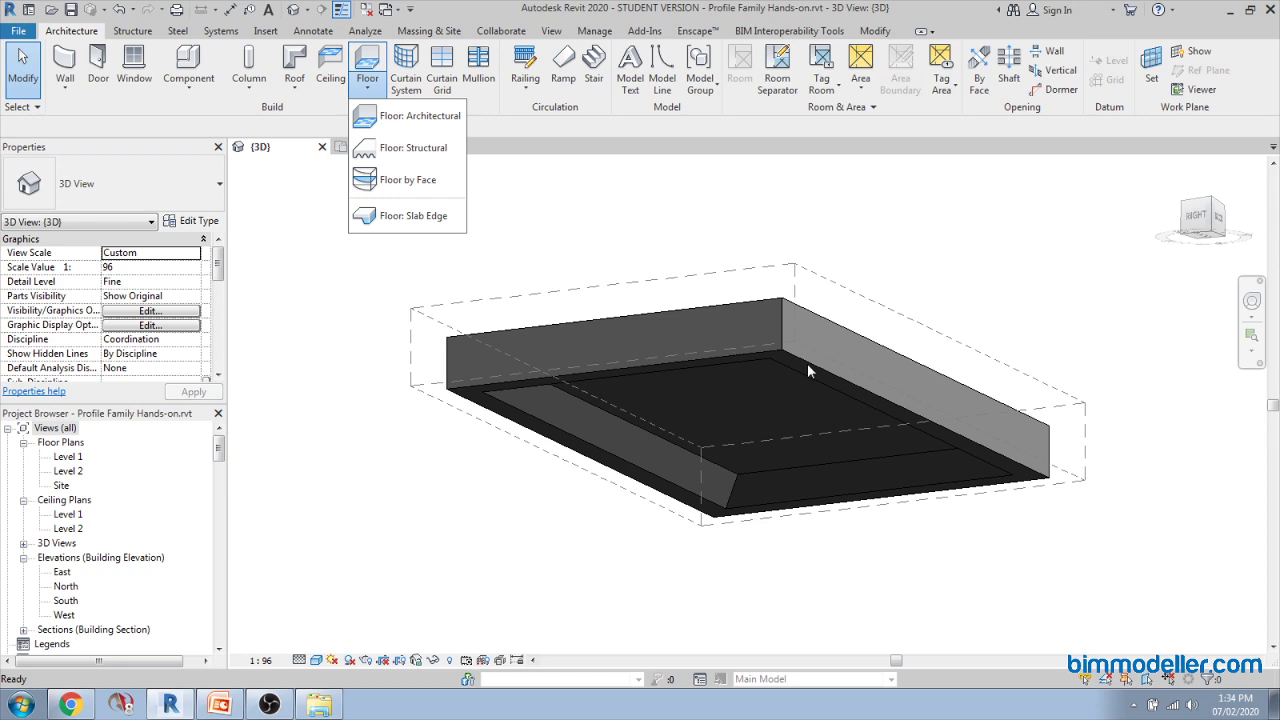
{"action": "left_click", "coordinate": [610, 448]}
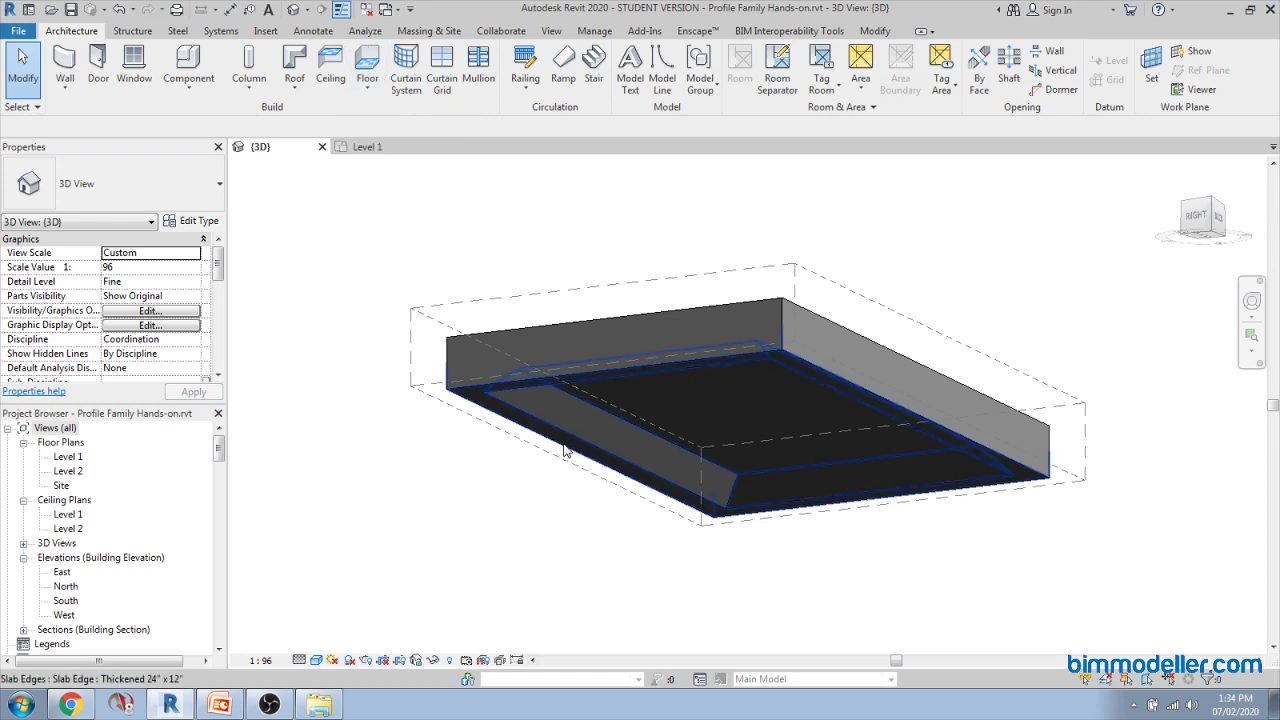
{"action": "left_click", "coordinate": [565, 450]}
{"action": "left_click", "coordinate": [531, 497]}
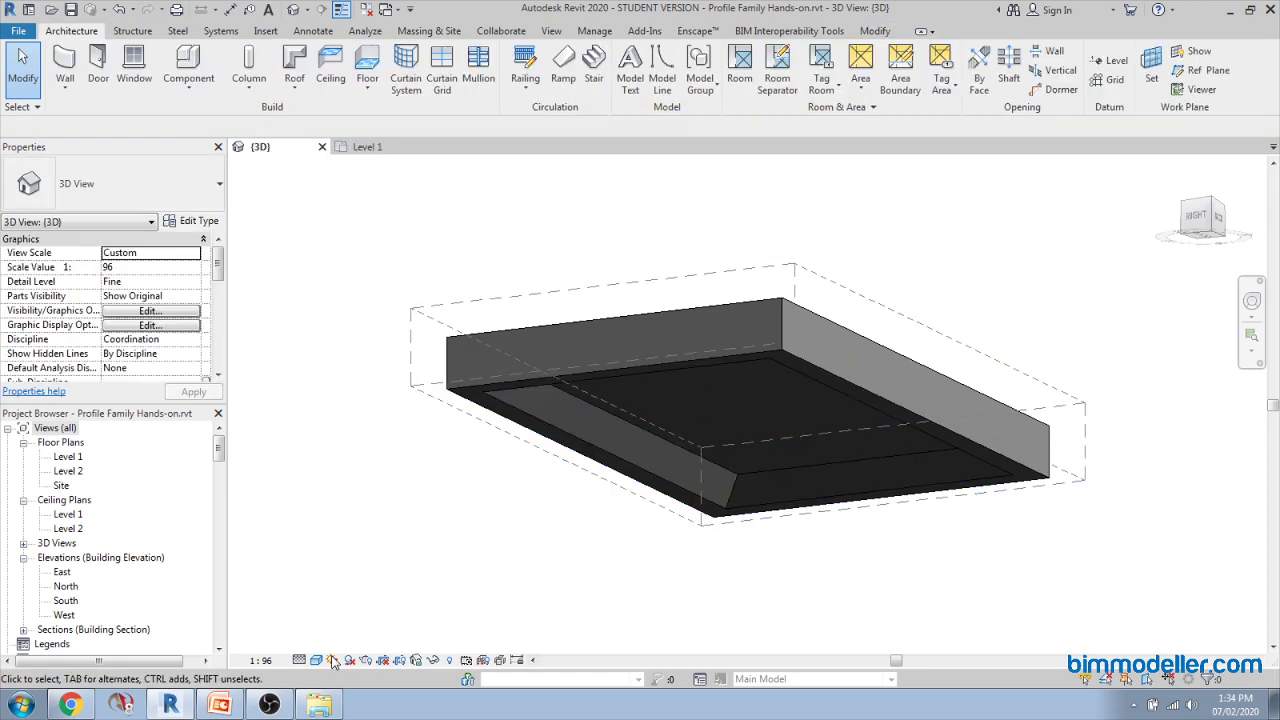
{"action": "left_click", "coordinate": [318, 705]}
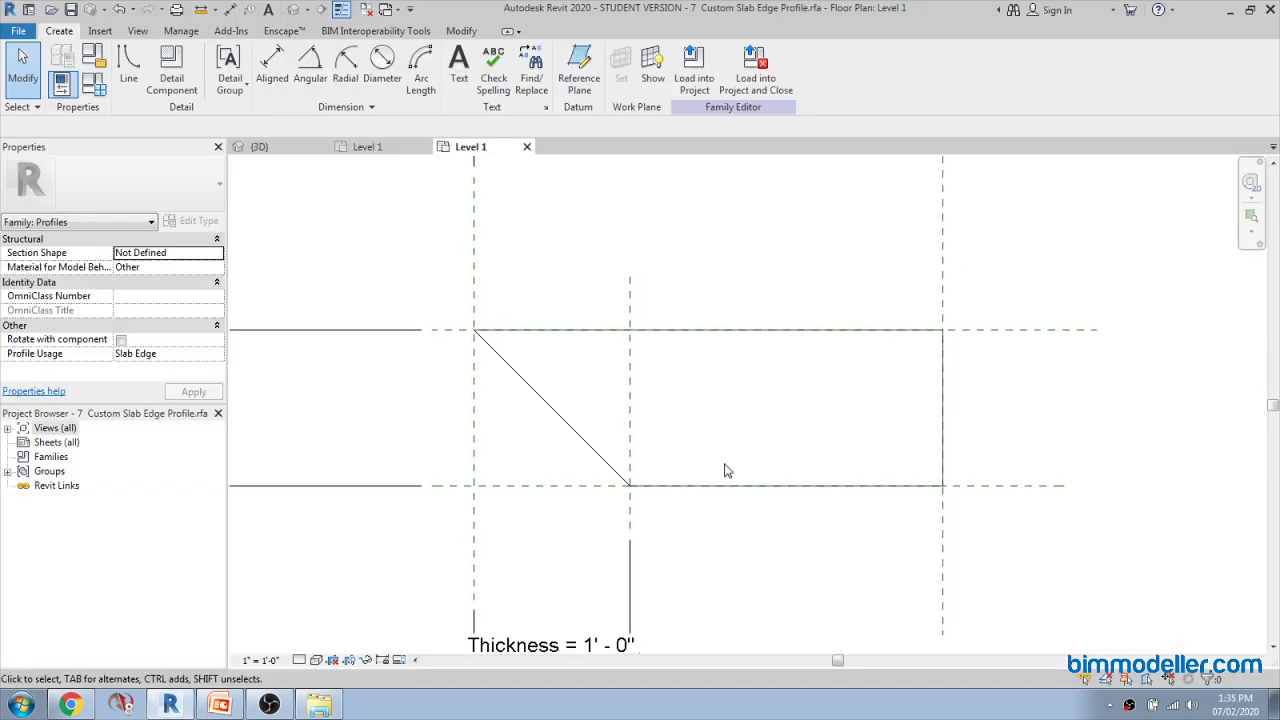
{"action": "scroll", "coordinate": [700, 440], "scroll_direction": "down", "scroll_amount": 2}
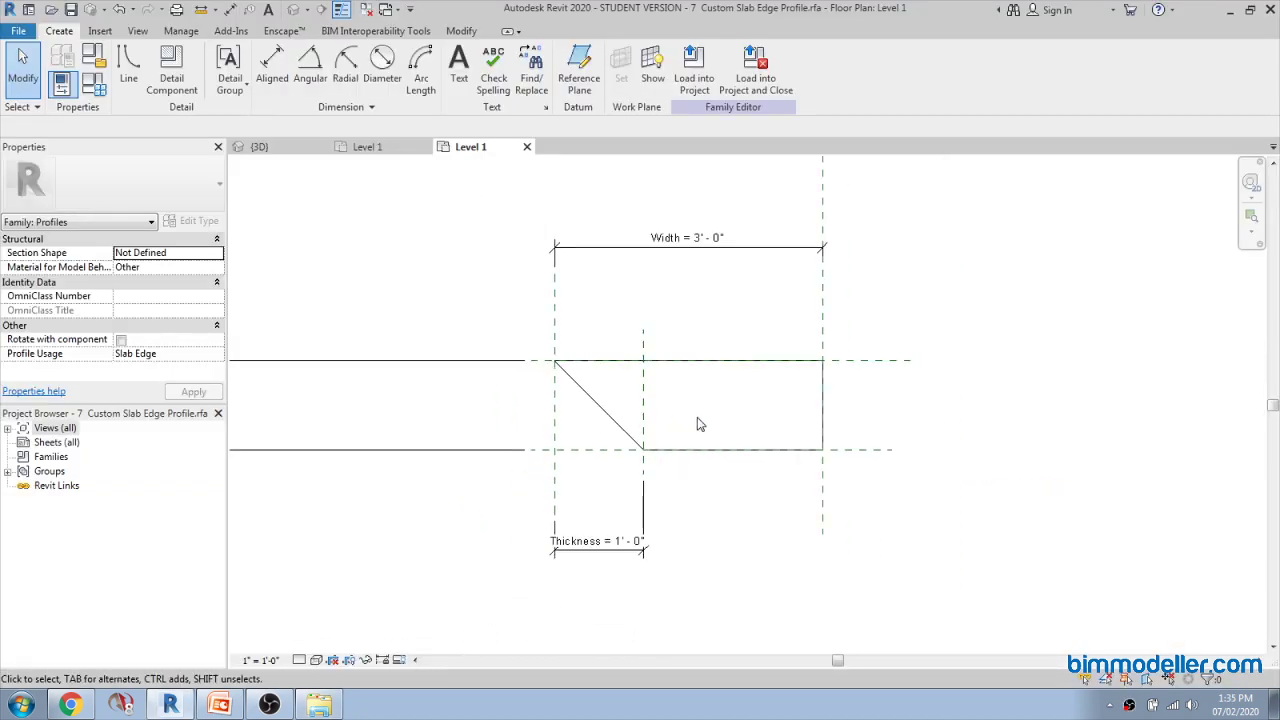
Step: Pan and zoom around the slab edge profile sketch to frame the chamfer corner
{"action": "scroll", "coordinate": [705, 453], "scroll_direction": "up", "scroll_amount": 3}
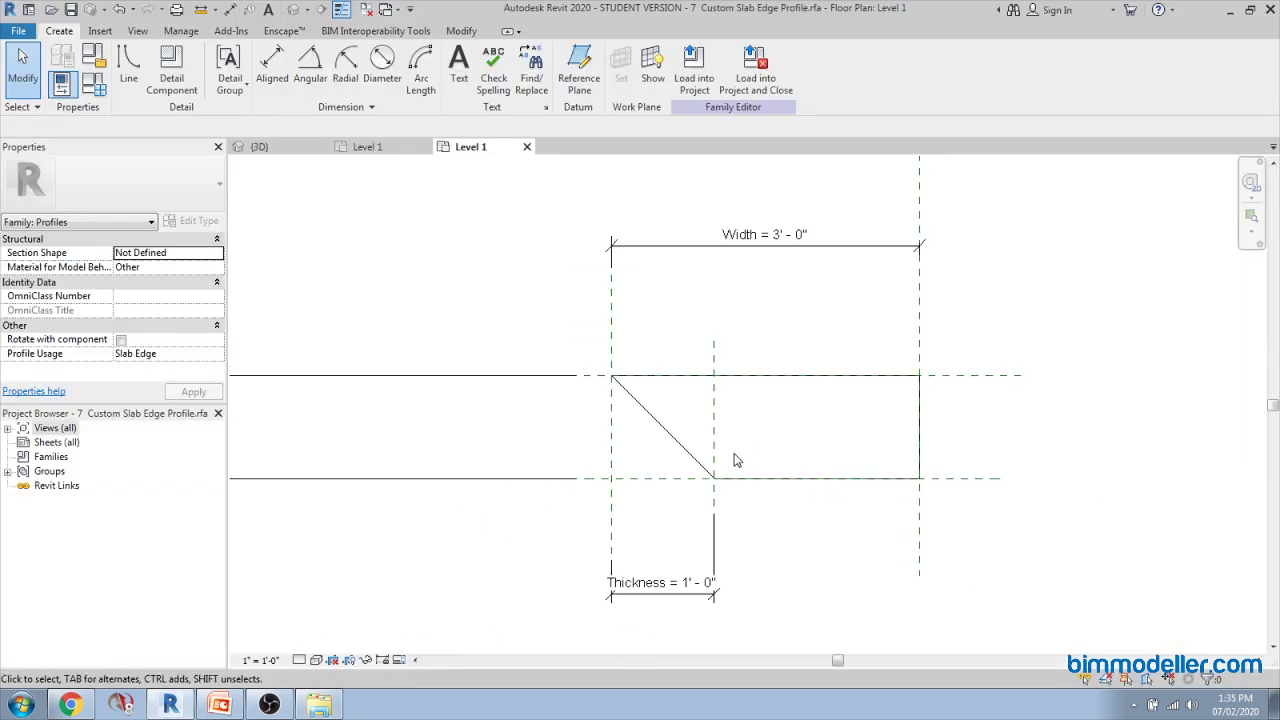
{"action": "scroll", "coordinate": [700, 450], "scroll_direction": "down", "scroll_amount": 2}
{"action": "middle_click_drag", "start_coordinate": [758, 451], "coordinate": [718, 449]}
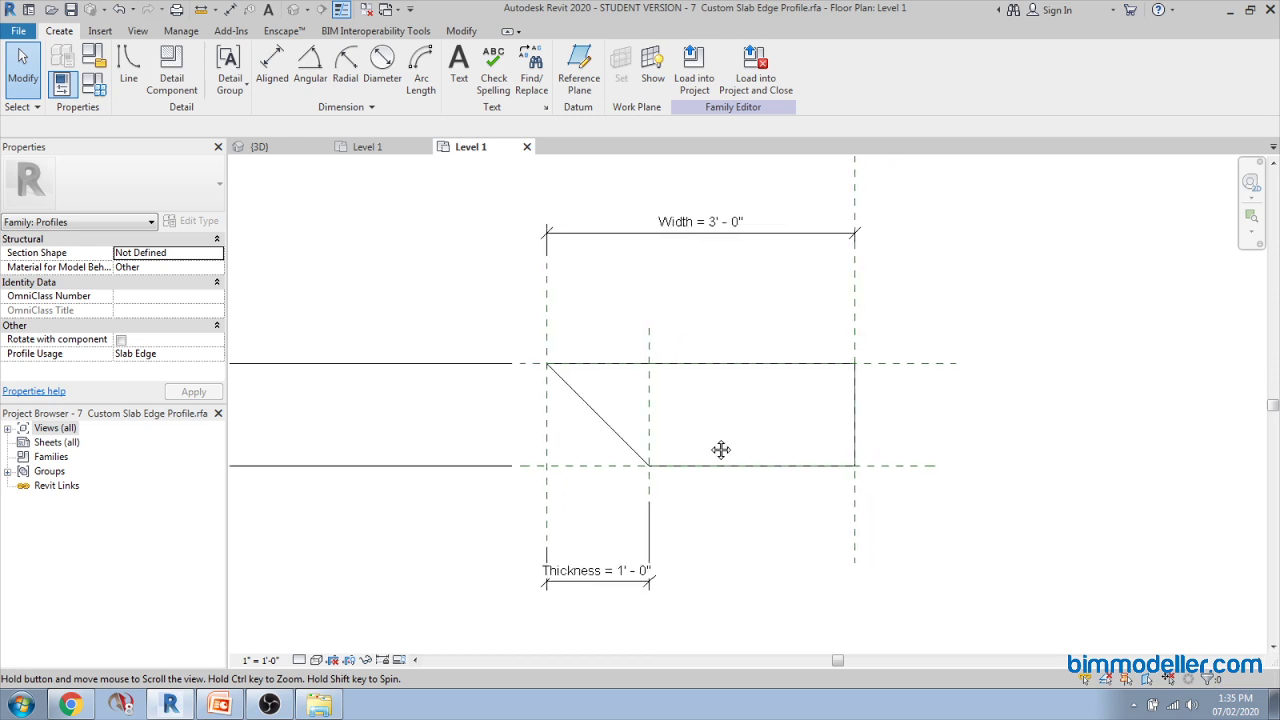
{"action": "scroll", "coordinate": [674, 455], "scroll_direction": "down", "scroll_amount": 2}
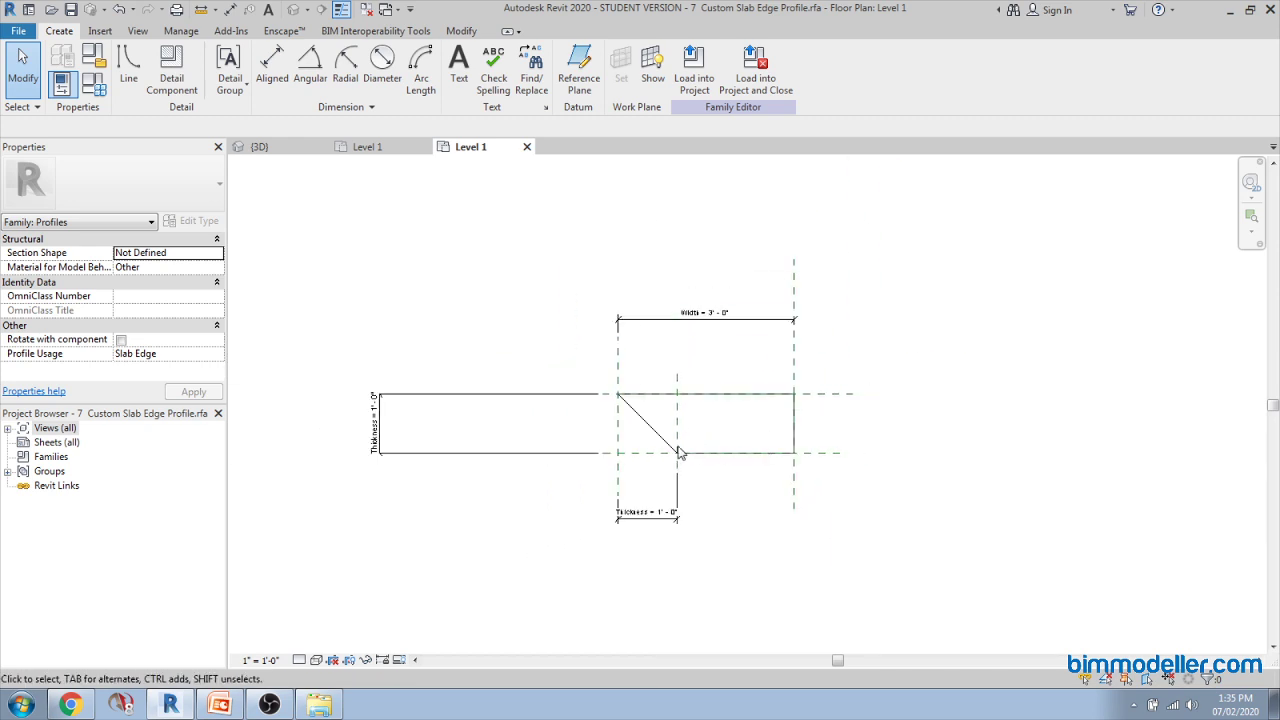
{"action": "scroll", "coordinate": [700, 465], "scroll_direction": "up", "scroll_amount": 2}
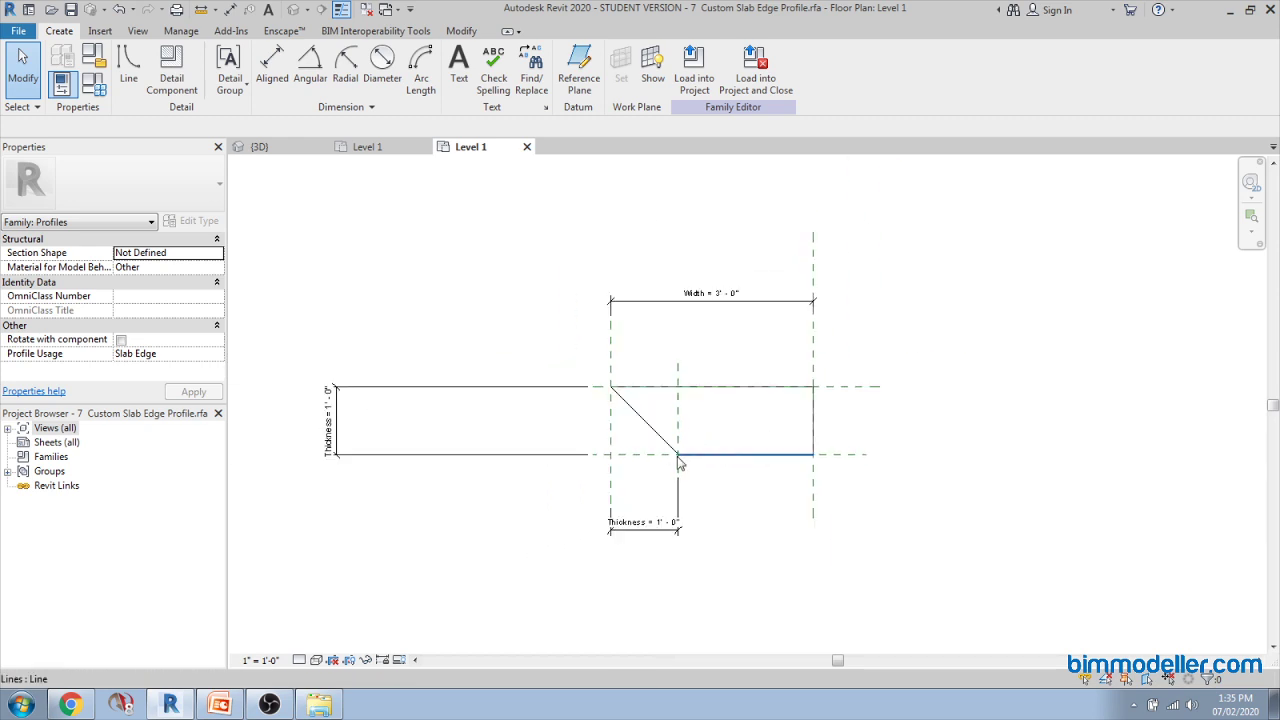
{"action": "scroll", "coordinate": [690, 470], "scroll_direction": "up", "scroll_amount": 2}
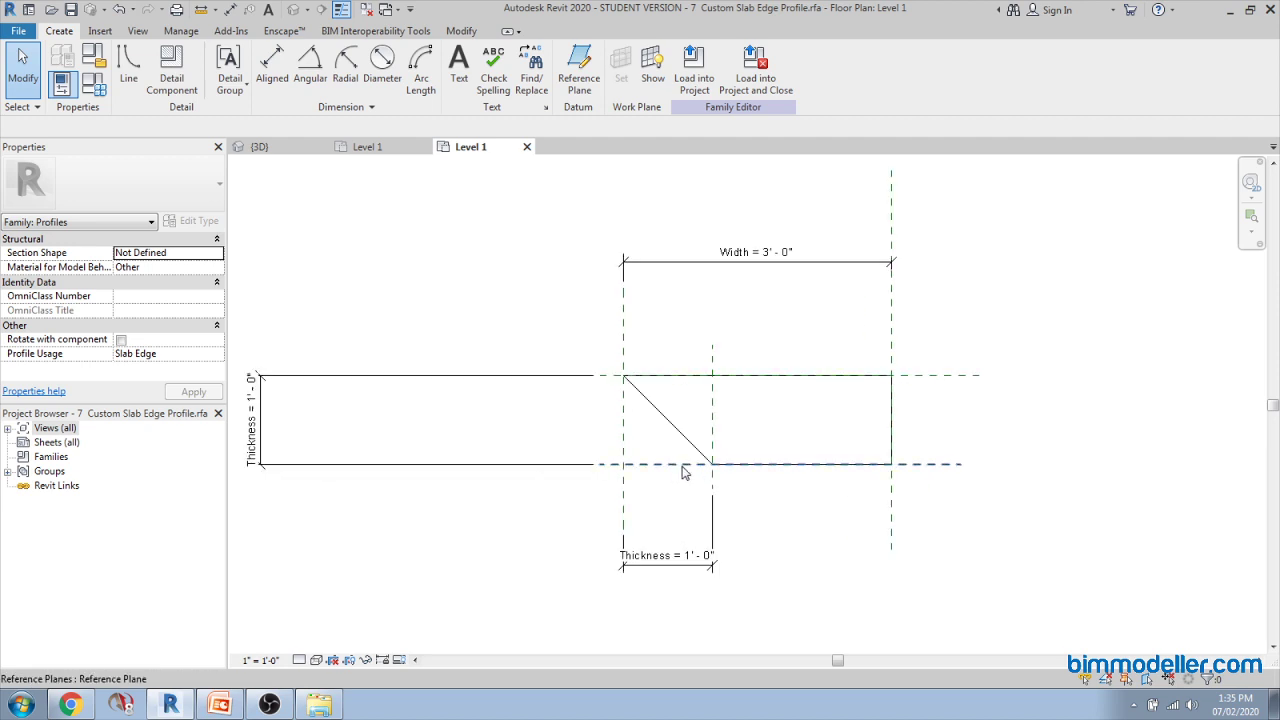
{"action": "scroll", "coordinate": [689, 458], "scroll_direction": "down", "scroll_amount": 1}
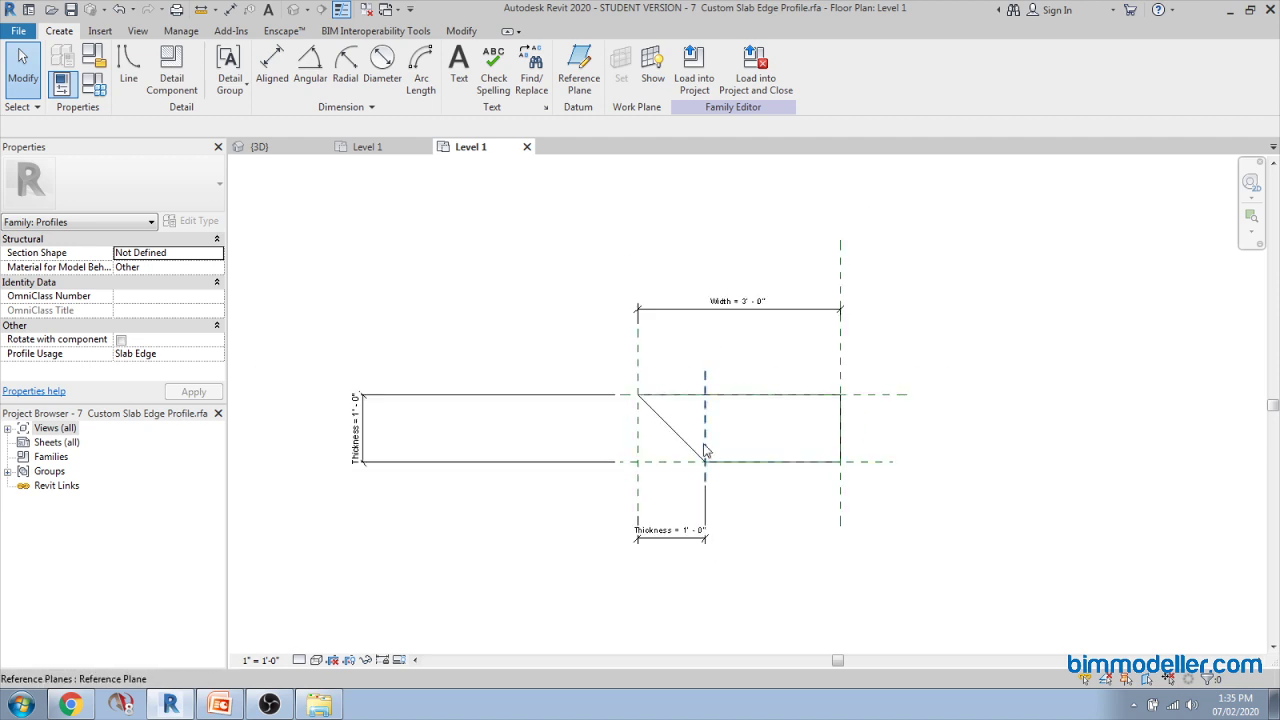
{"action": "scroll", "coordinate": [704, 452], "scroll_direction": "up", "scroll_amount": 2}
{"action": "middle_click_drag", "start_coordinate": [862, 458], "coordinate": [820, 460]}
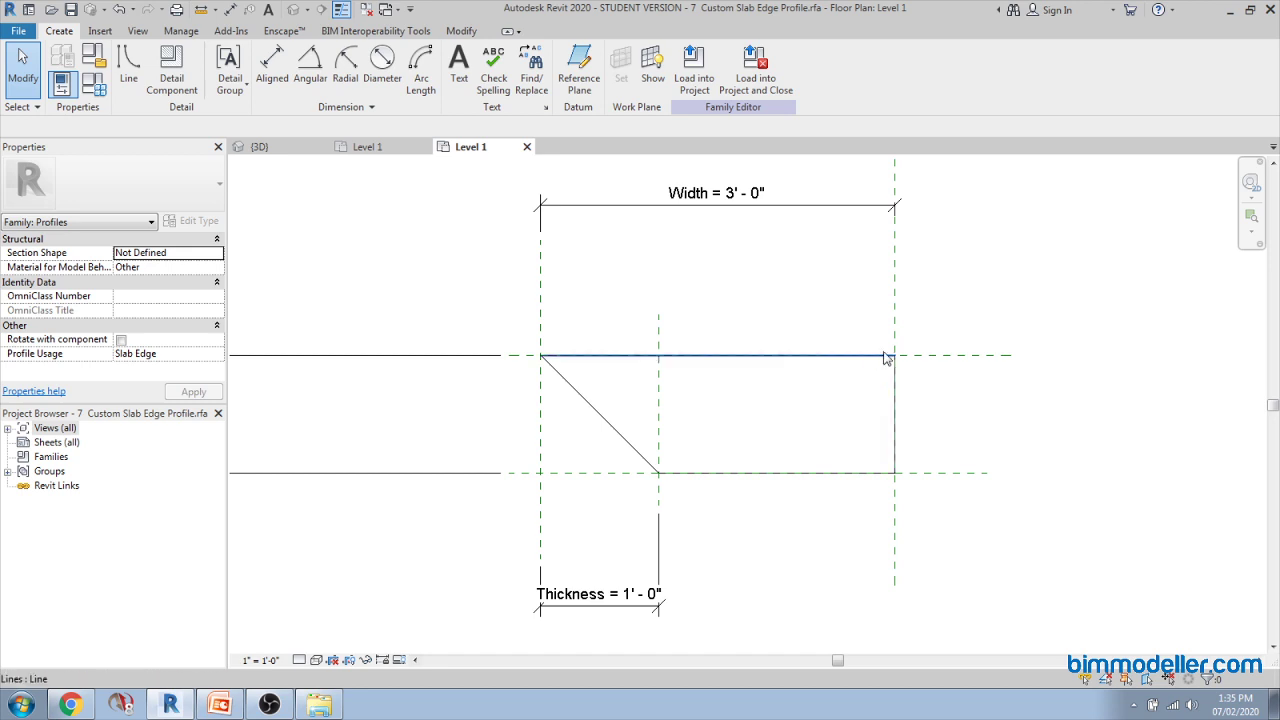
{"action": "scroll", "coordinate": [665, 425], "scroll_direction": "up", "scroll_amount": 1}
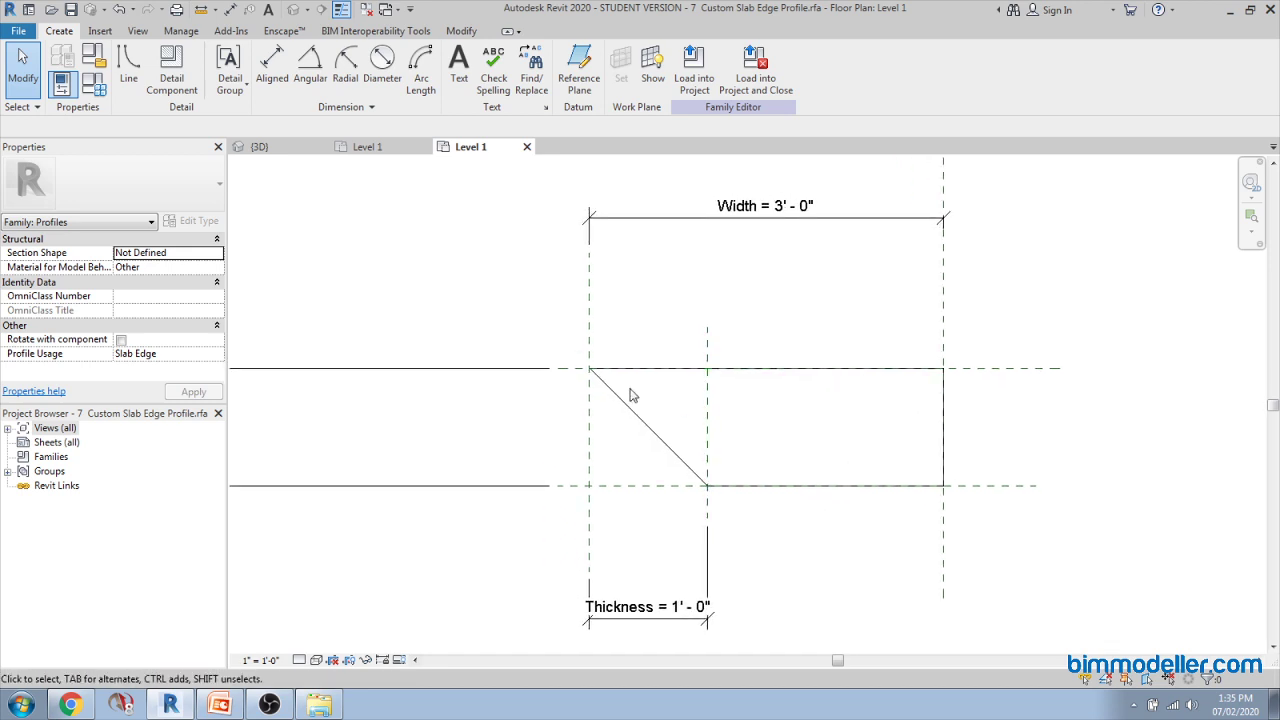
{"action": "scroll", "coordinate": [604, 370], "scroll_direction": "up", "scroll_amount": 2}
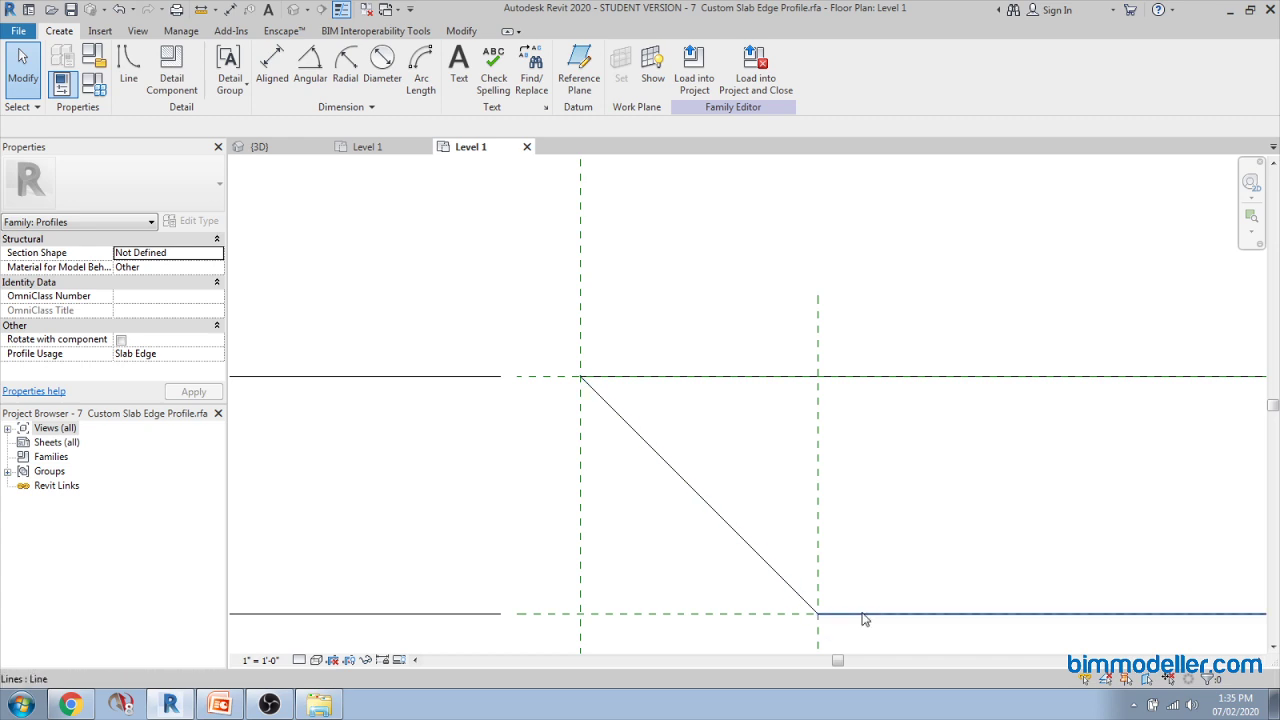
Step: Draw a fillet arc rounding the corner between the sloped chamfer and the bottom edge
{"action": "left_click", "coordinate": [128, 66]}
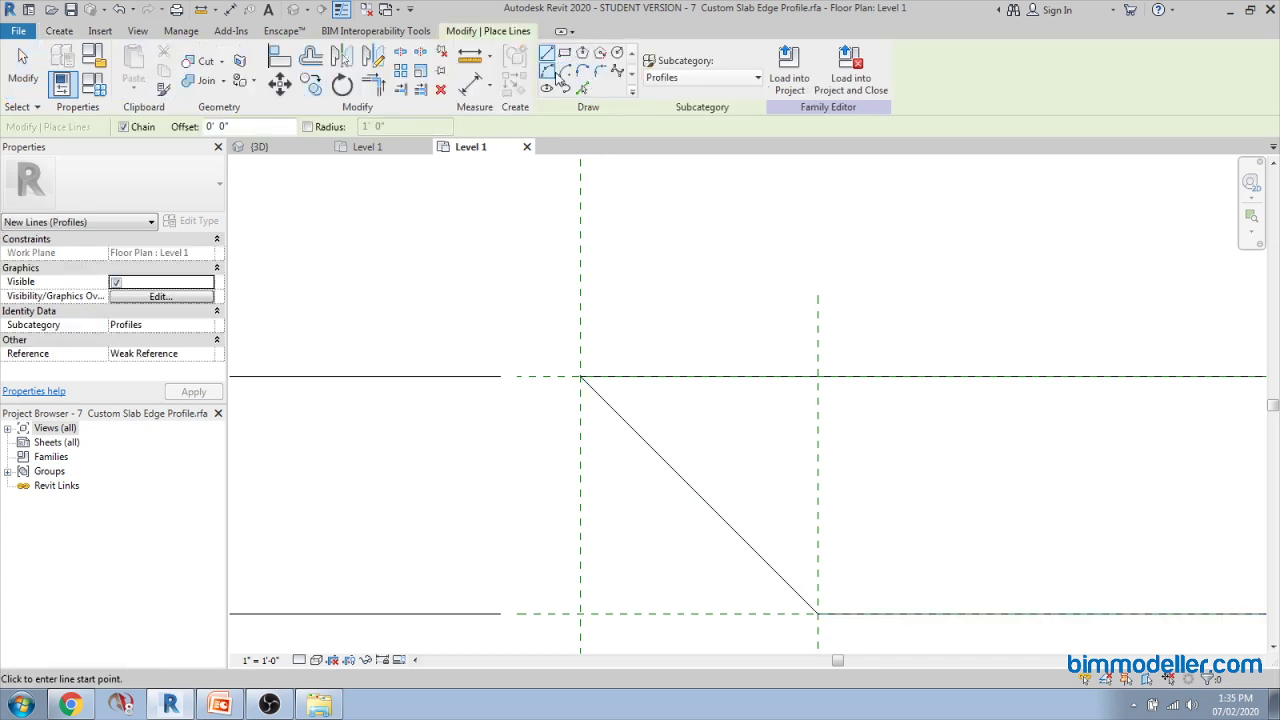
{"action": "left_click", "coordinate": [599, 70]}
{"action": "scroll", "coordinate": [678, 151], "scroll_direction": "down", "scroll_amount": 4}
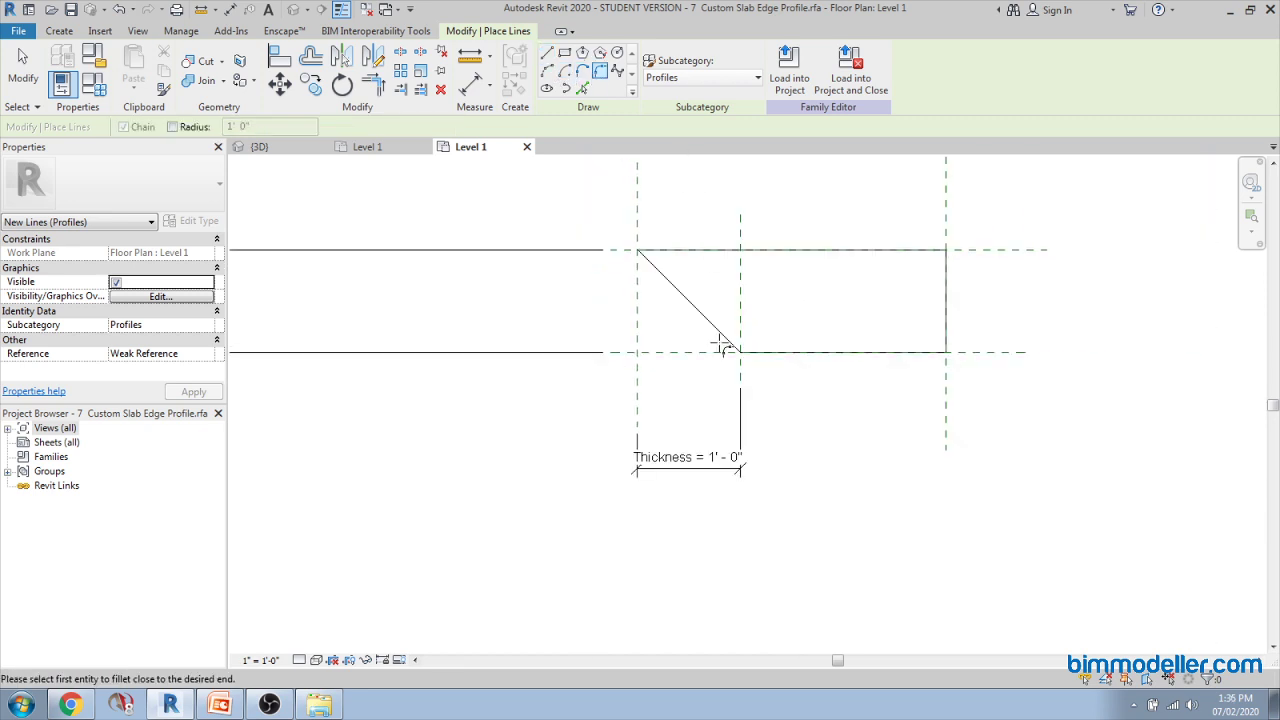
{"action": "left_click", "coordinate": [757, 355]}
{"action": "scroll", "coordinate": [742, 345], "scroll_direction": "up", "scroll_amount": 5}
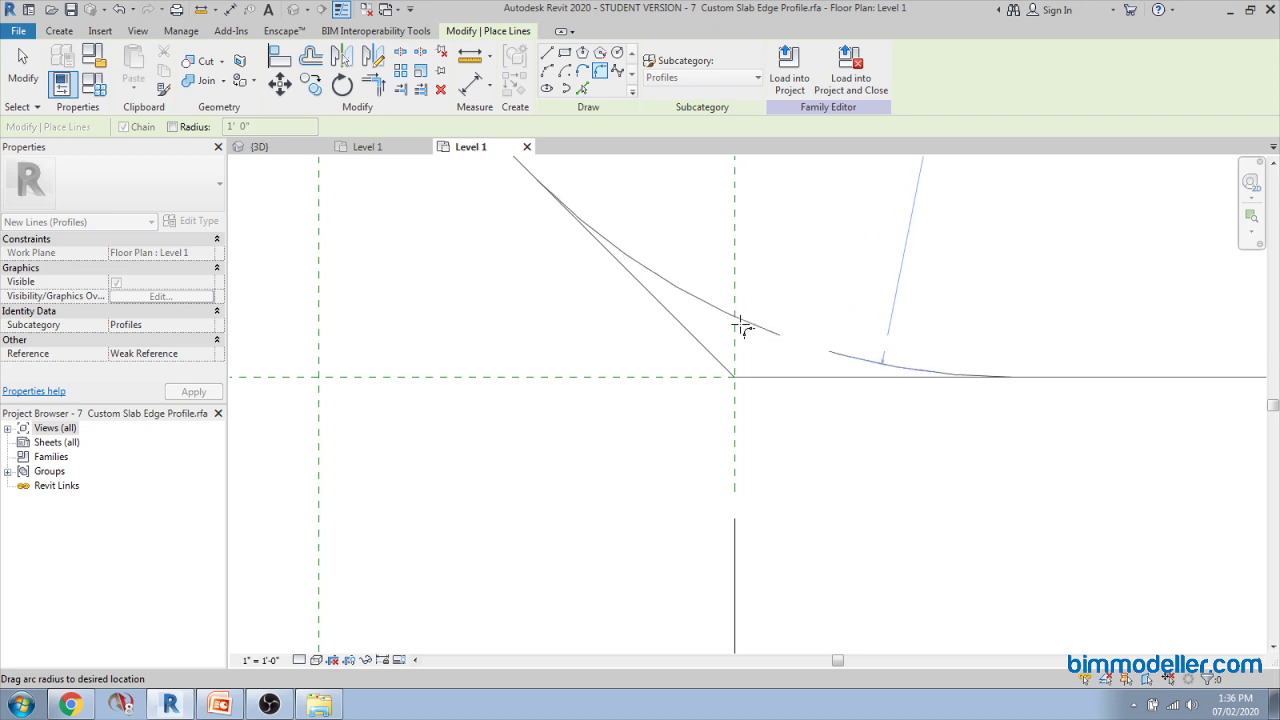
{"action": "left_click", "coordinate": [735, 316]}
{"action": "key", "text": "Escape"}
{"action": "key", "text": "Escape"}
{"action": "scroll", "coordinate": [716, 385], "scroll_direction": "down", "scroll_amount": 3}
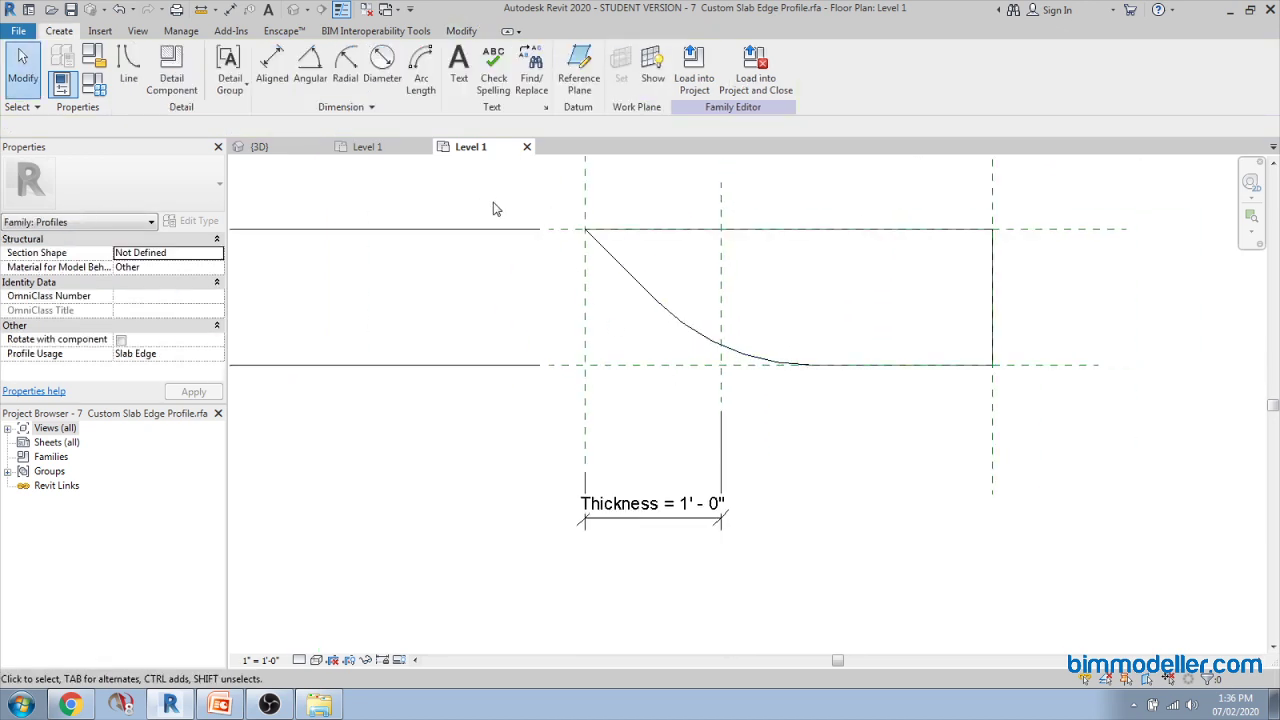
Step: Load the curved profile into the project and isolate the slab-edge floor in 3D
{"action": "left_click", "coordinate": [694, 84]}
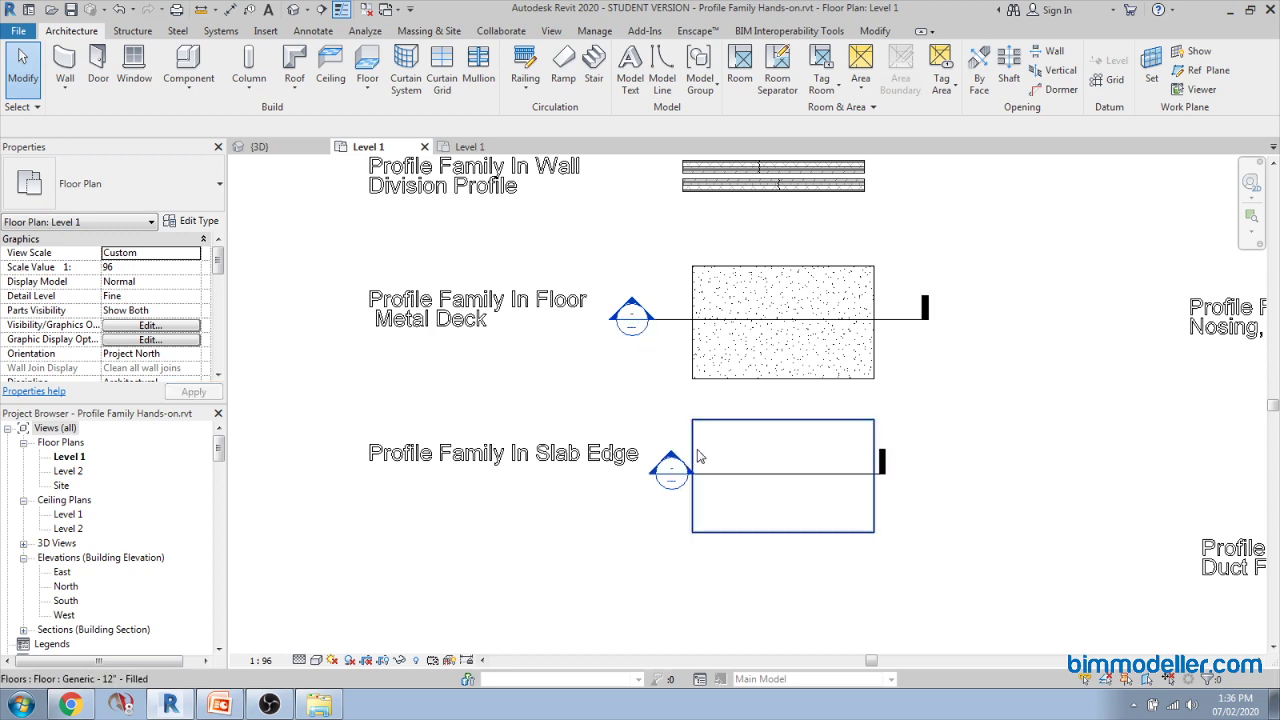
{"action": "left_click", "coordinate": [693, 452]}
{"action": "key", "text": "b"}
{"action": "key", "text": "x"}
{"action": "middle_click_drag", "start_coordinate": [725, 472], "coordinate": [611, 380], "text": "shift"}
{"action": "scroll", "coordinate": [611, 380], "scroll_direction": "up", "scroll_amount": 5}
{"action": "left_click", "coordinate": [638, 376]}
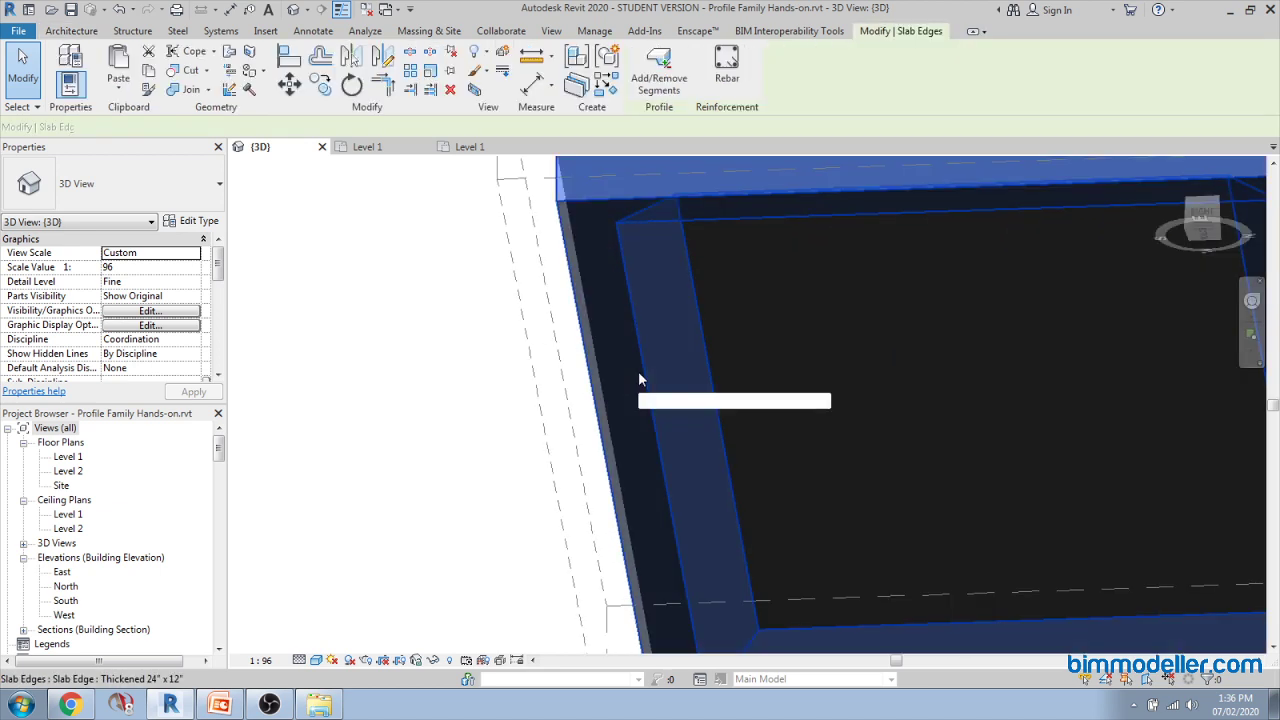
{"action": "middle_click_drag", "start_coordinate": [648, 338], "coordinate": [662, 372], "text": "shift"}
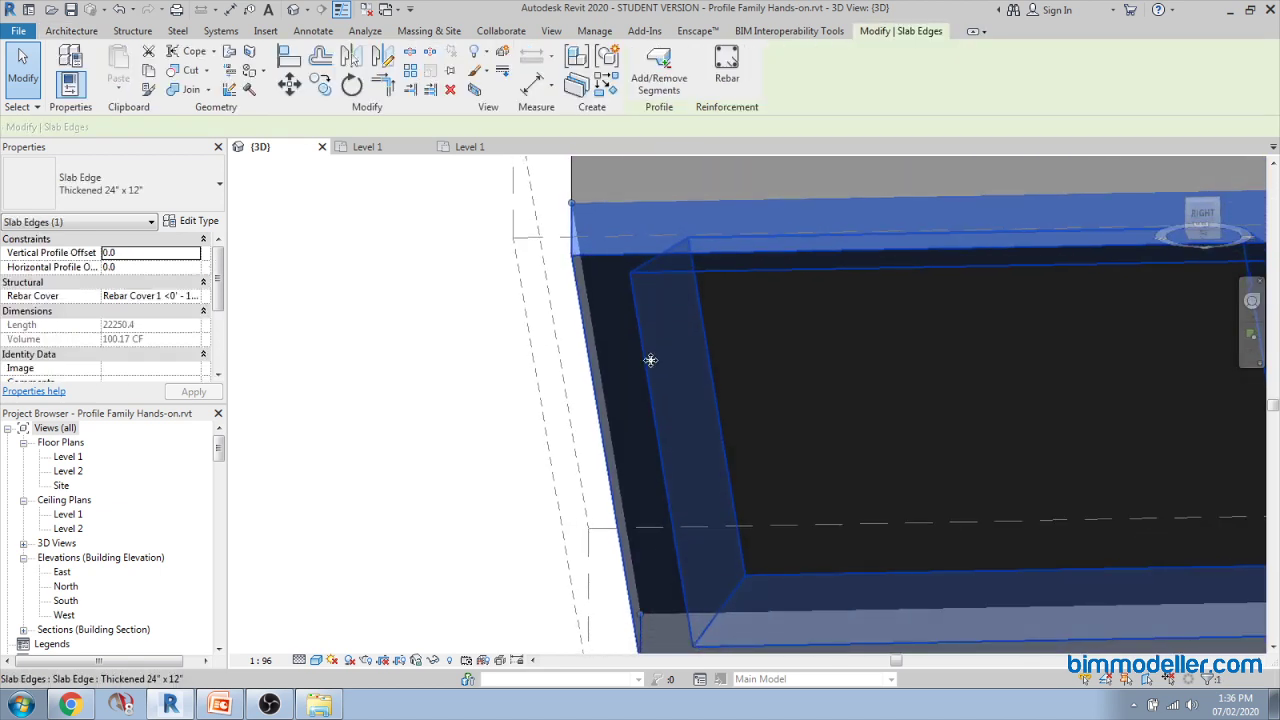
Step: Set the thickened slab edge type's Profile to 7 Custom Slab Edge Profile : 24" x 12"
{"action": "left_click", "coordinate": [469, 147]}
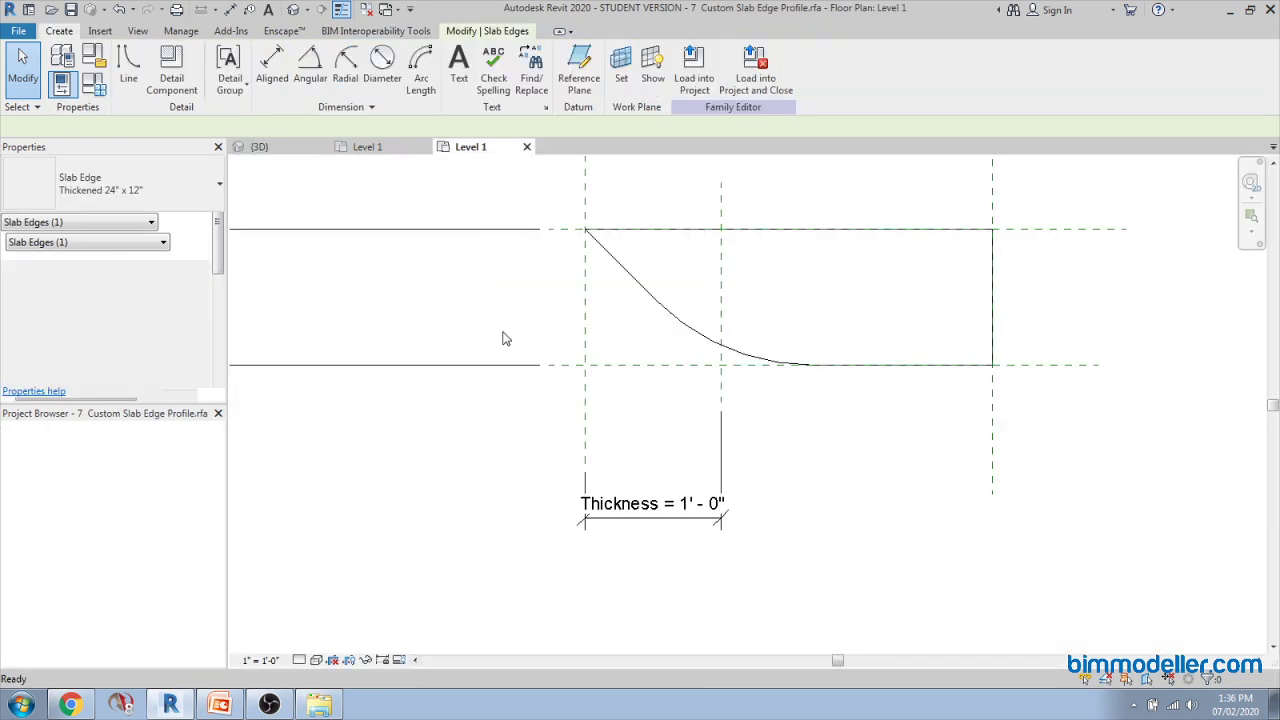
{"action": "left_click", "coordinate": [367, 147]}
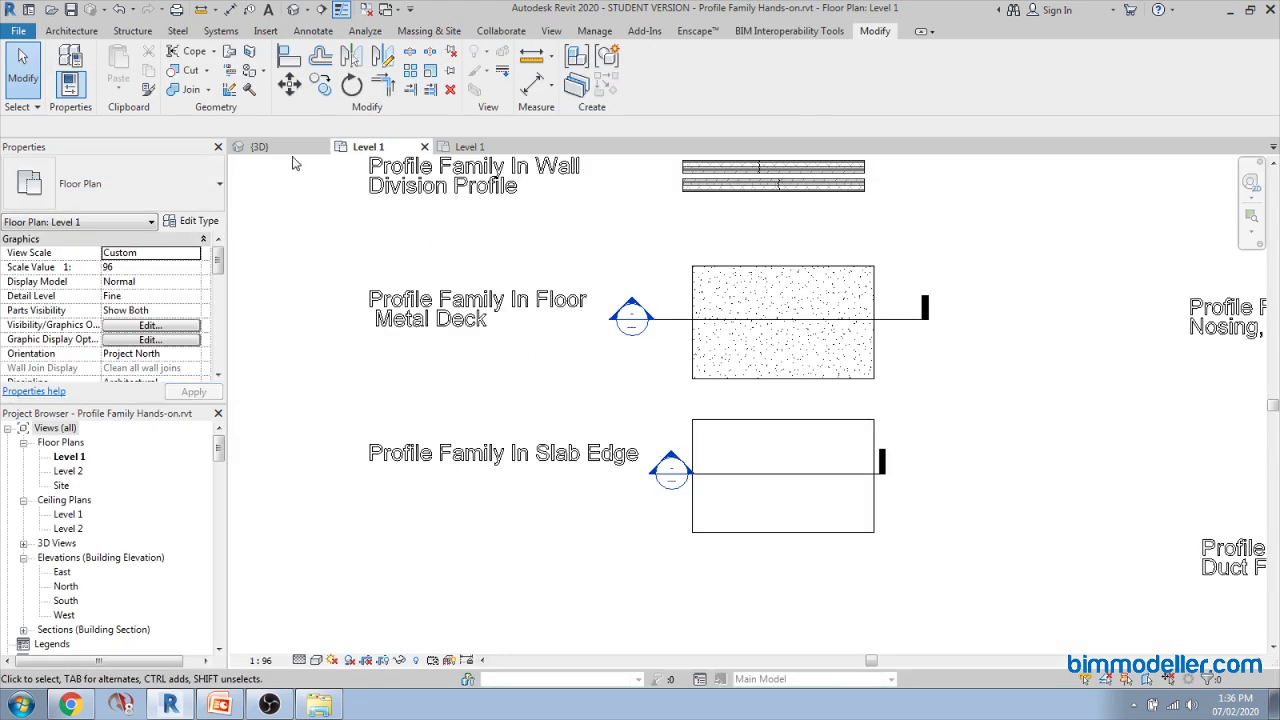
{"action": "left_click", "coordinate": [259, 147]}
{"action": "left_click", "coordinate": [643, 385]}
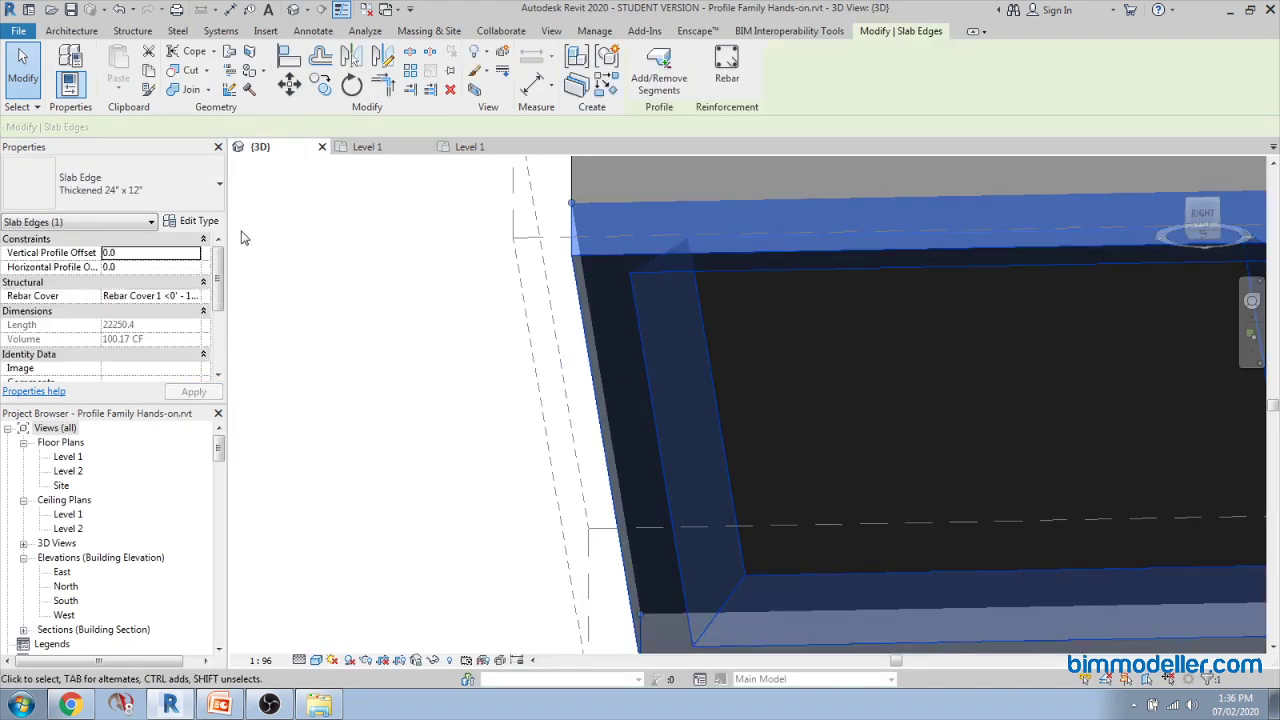
{"action": "left_click", "coordinate": [199, 222]}
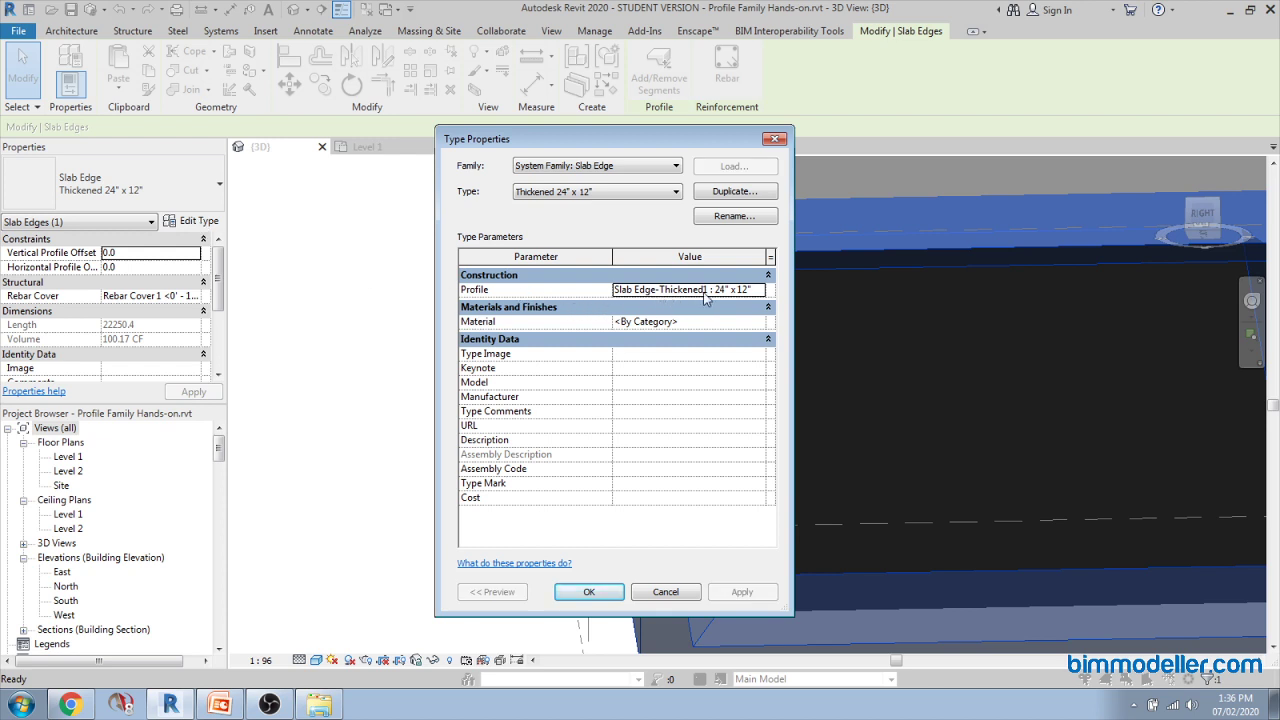
{"action": "left_click", "coordinate": [761, 291]}
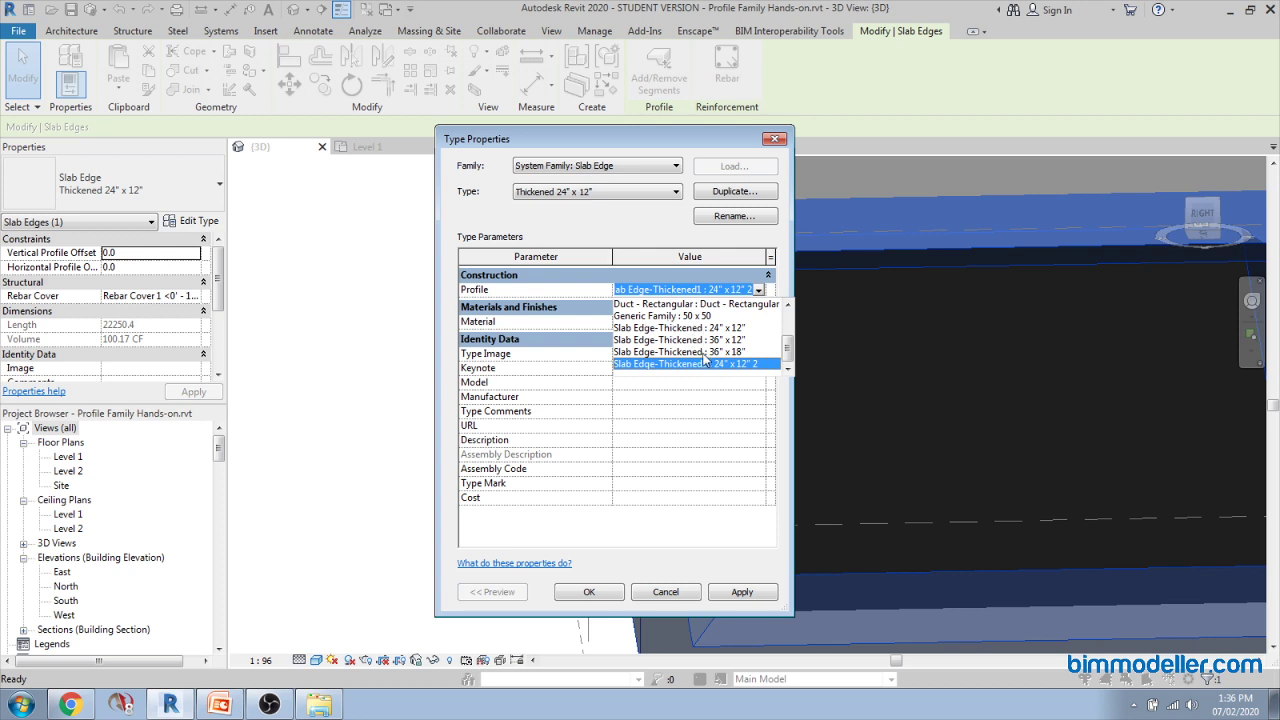
{"action": "scroll", "coordinate": [697, 362], "scroll_direction": "up", "scroll_amount": 1}
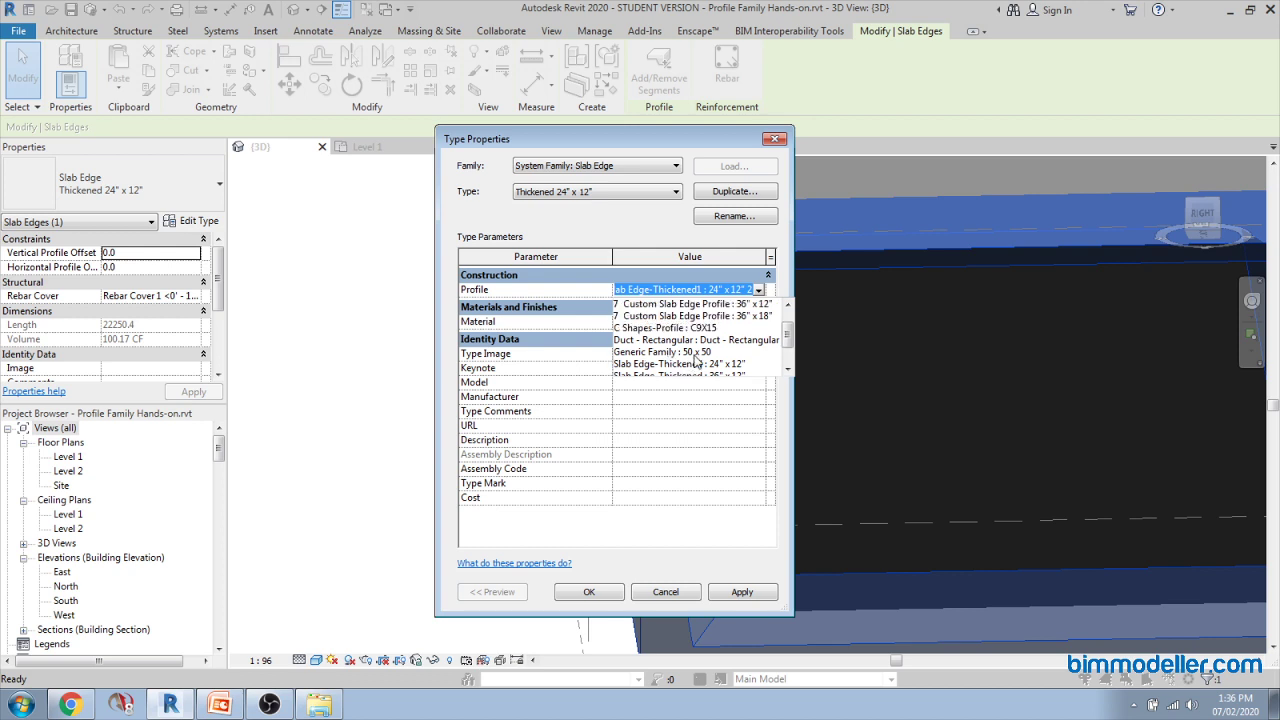
{"action": "scroll", "coordinate": [664, 344], "scroll_direction": "up", "scroll_amount": 1}
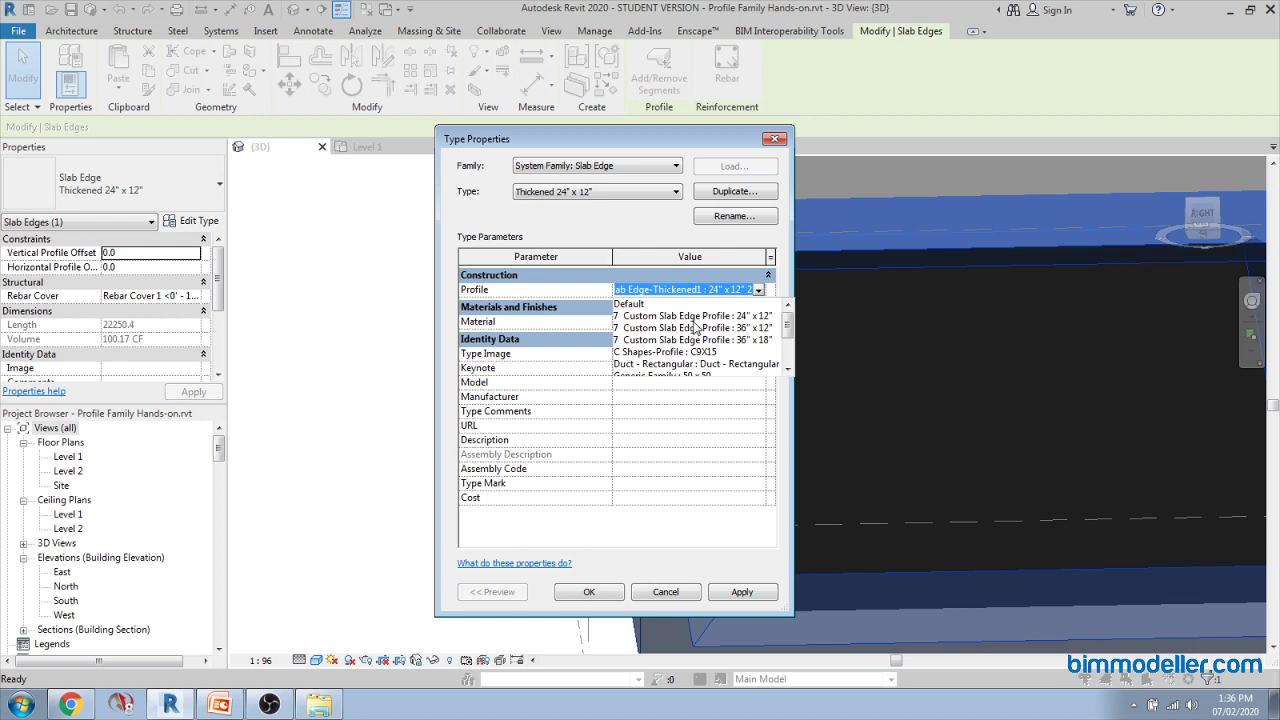
{"action": "left_click", "coordinate": [694, 319]}
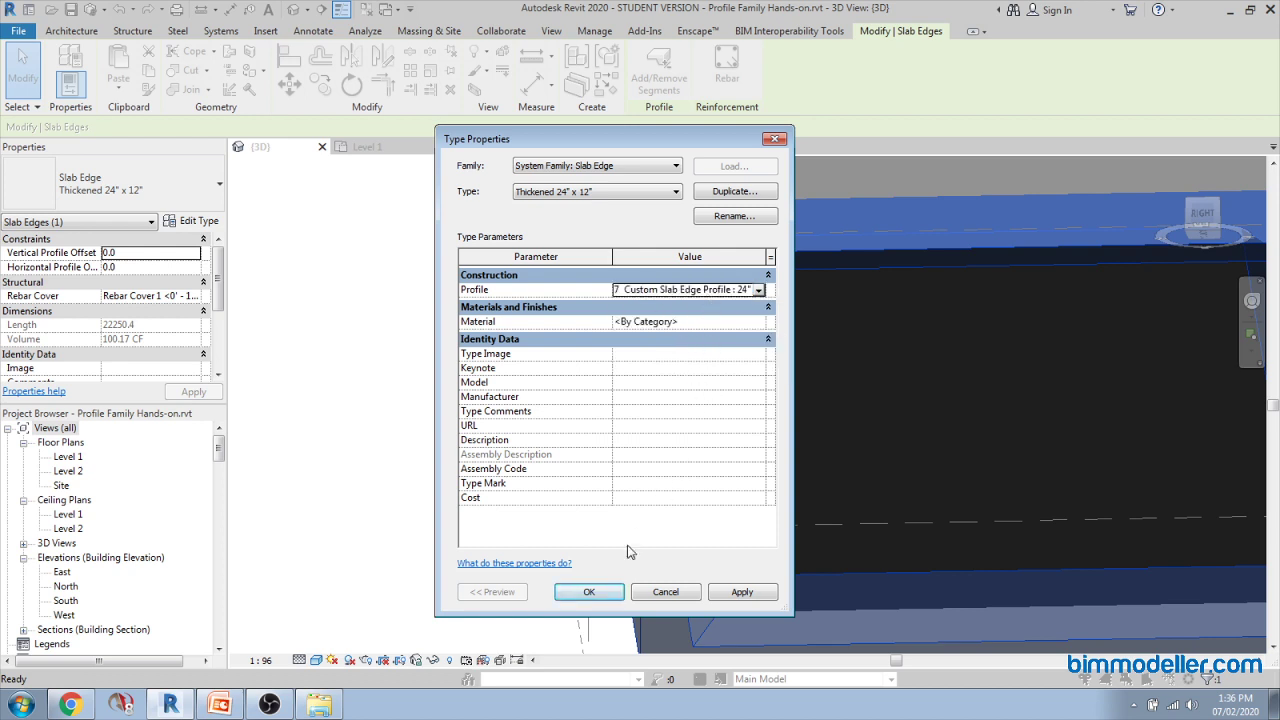
{"action": "left_click", "coordinate": [604, 592]}
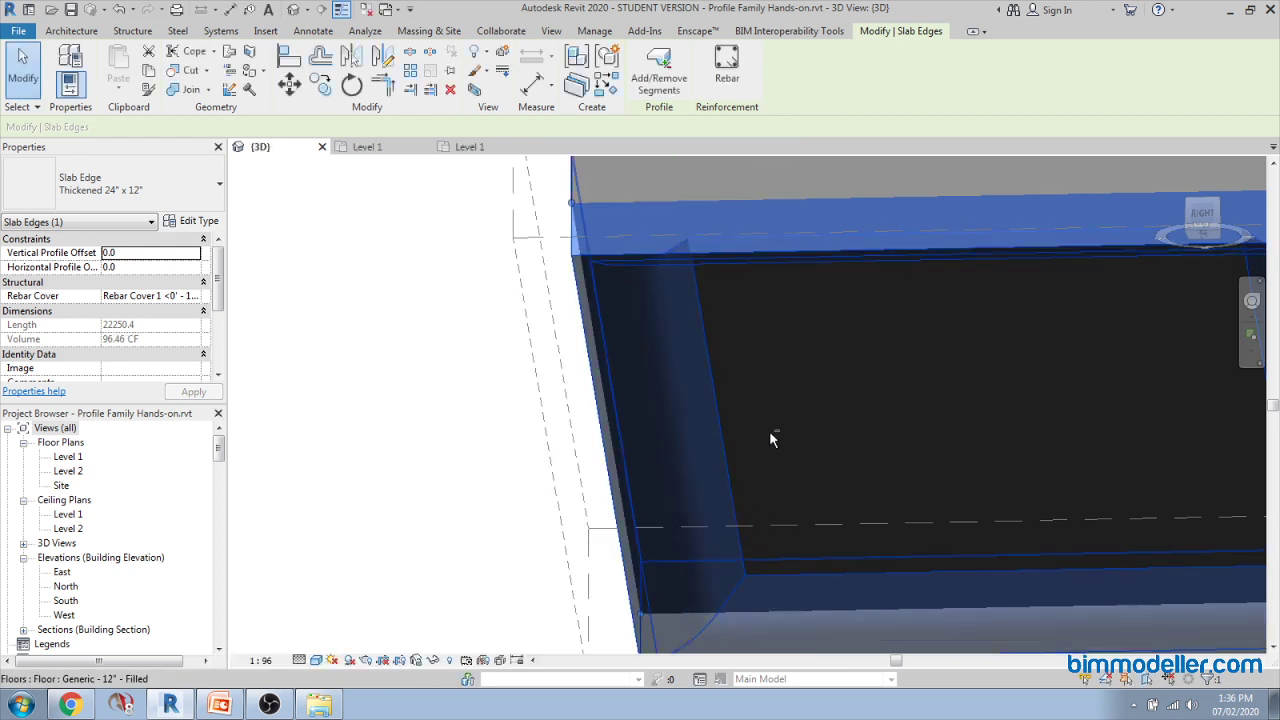
Step: Orbit the 3D view from below to show the thickened edges curving into the slab underside
{"action": "scroll", "coordinate": [770, 438], "scroll_direction": "down", "scroll_amount": 4}
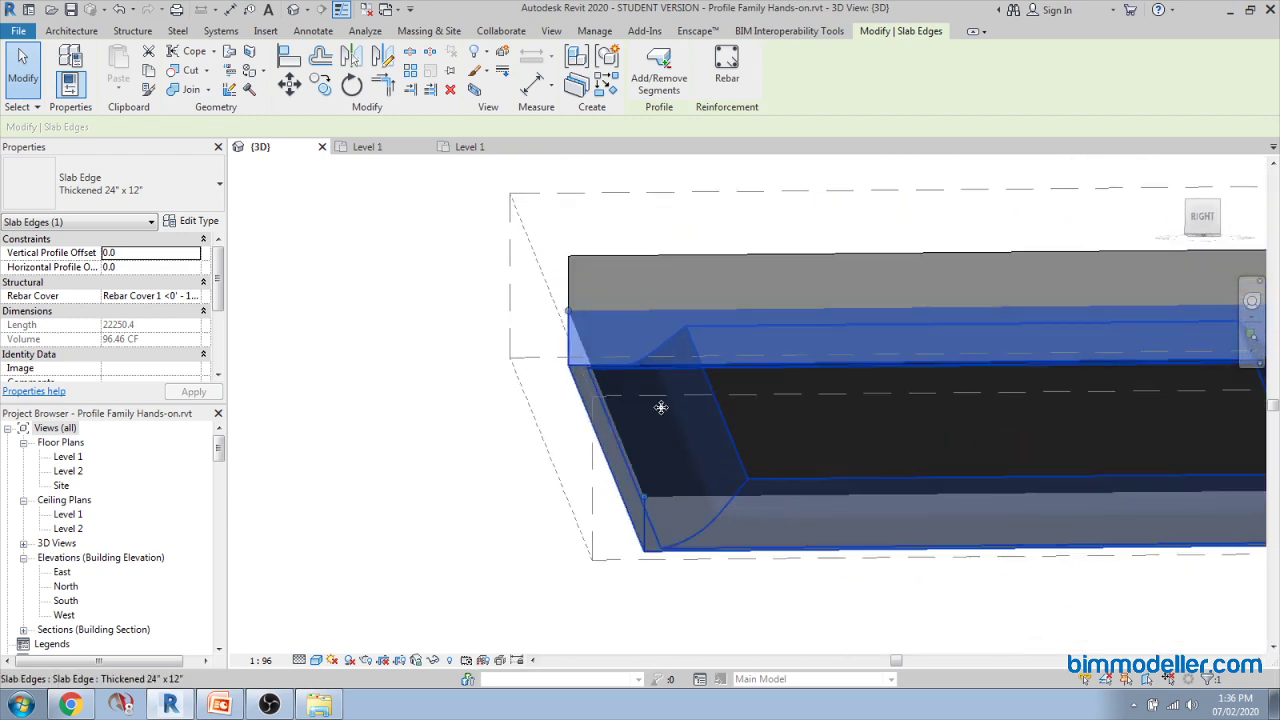
{"action": "middle_click_drag", "start_coordinate": [678, 420], "coordinate": [614, 403], "text": "shift"}
{"action": "scroll", "coordinate": [762, 378], "scroll_direction": "down", "scroll_amount": 4}
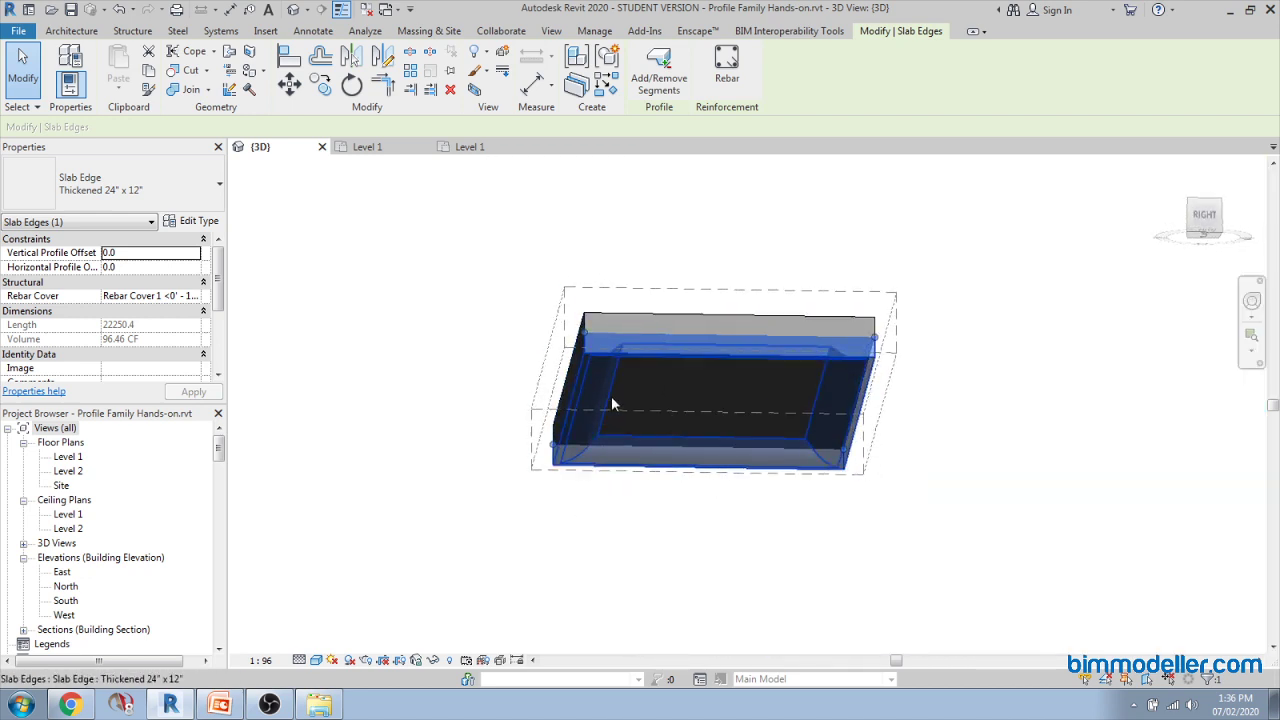
{"action": "scroll", "coordinate": [614, 403], "scroll_direction": "up", "scroll_amount": 3}
{"action": "key", "text": "Escape"}
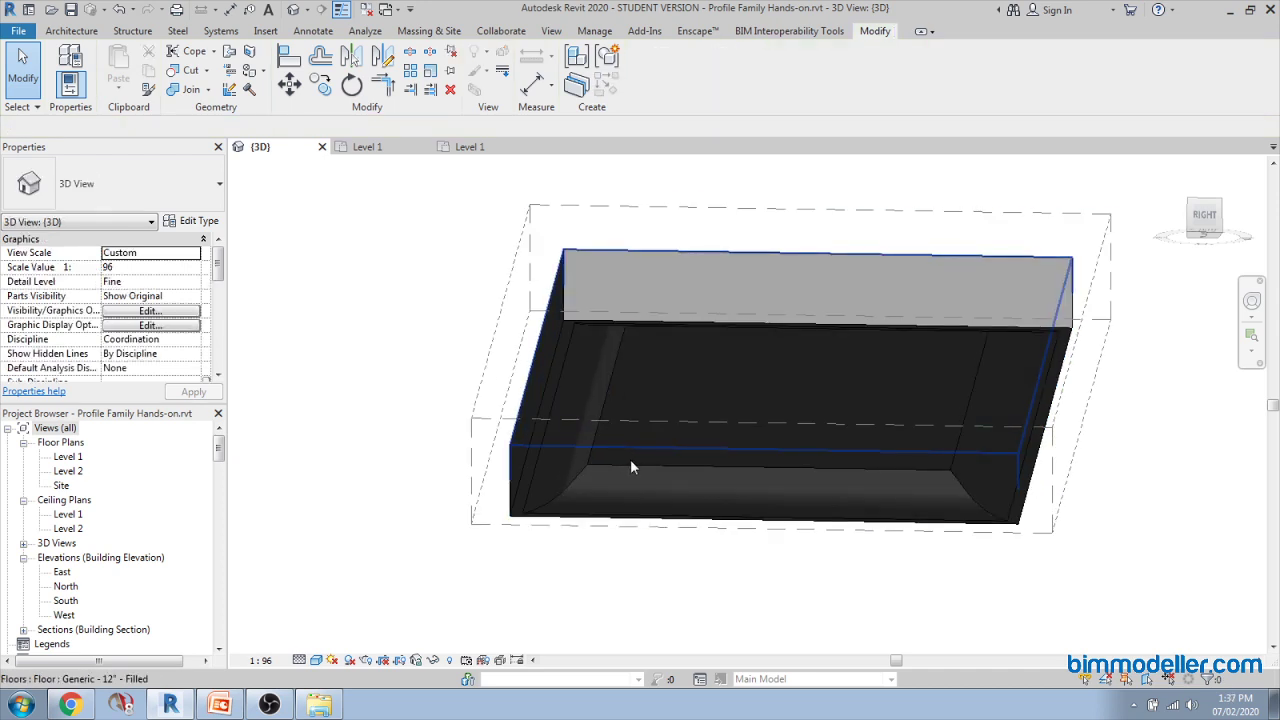
{"action": "middle_click_drag", "start_coordinate": [704, 379], "coordinate": [650, 395], "text": "shift"}
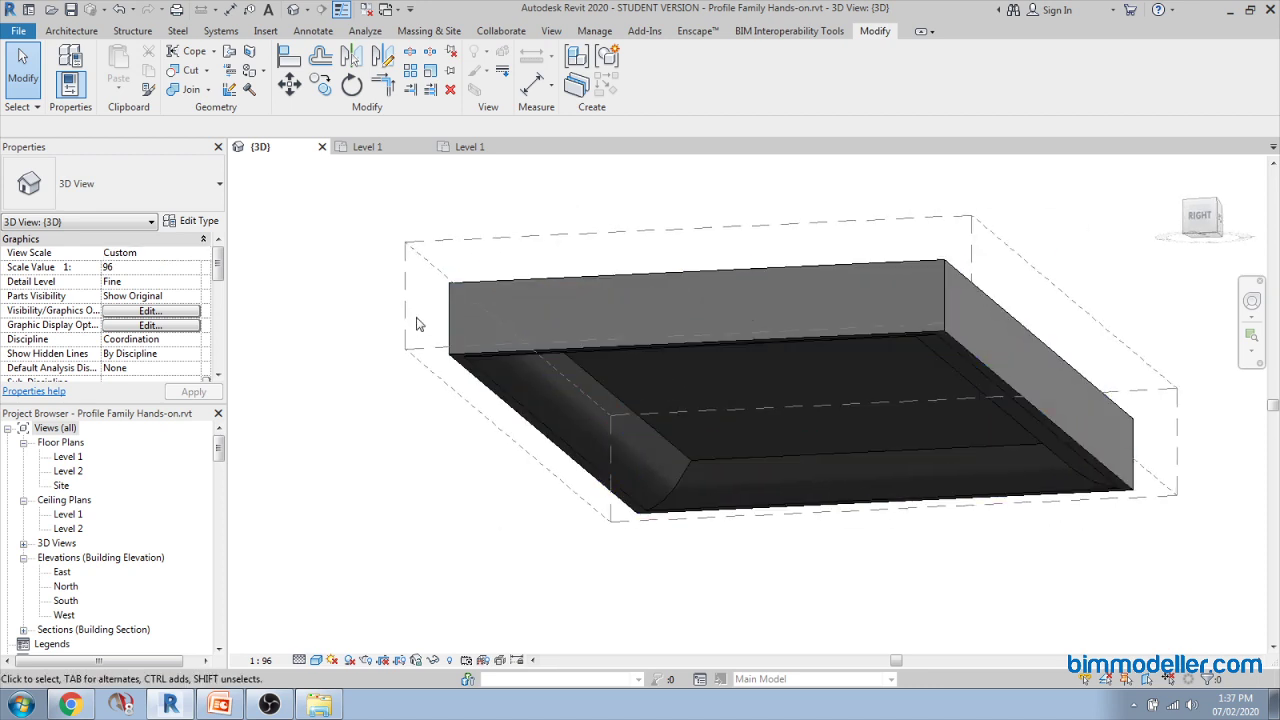
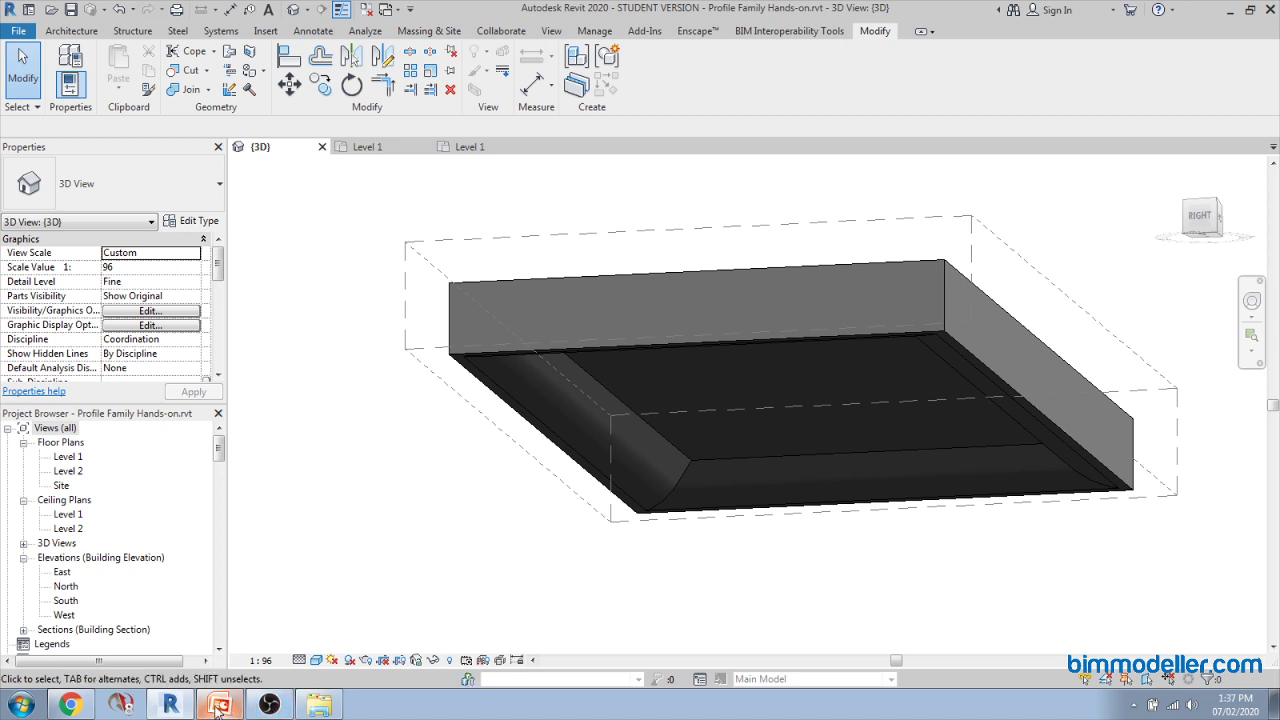
Step: Open the Level 1 plan and centre the 'Profile Family In Fascia, Gutter' house
{"action": "left_click", "coordinate": [160, 708]}
{"action": "left_click", "coordinate": [170, 706]}
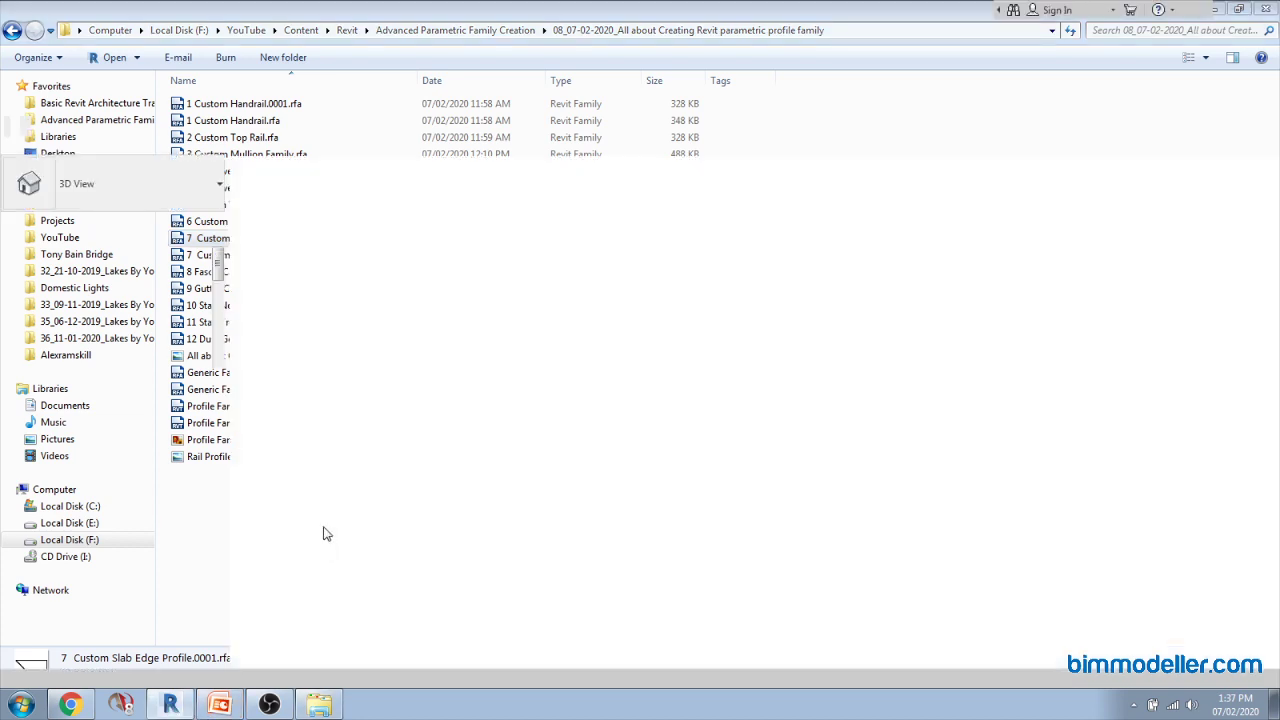
{"action": "left_click", "coordinate": [365, 147]}
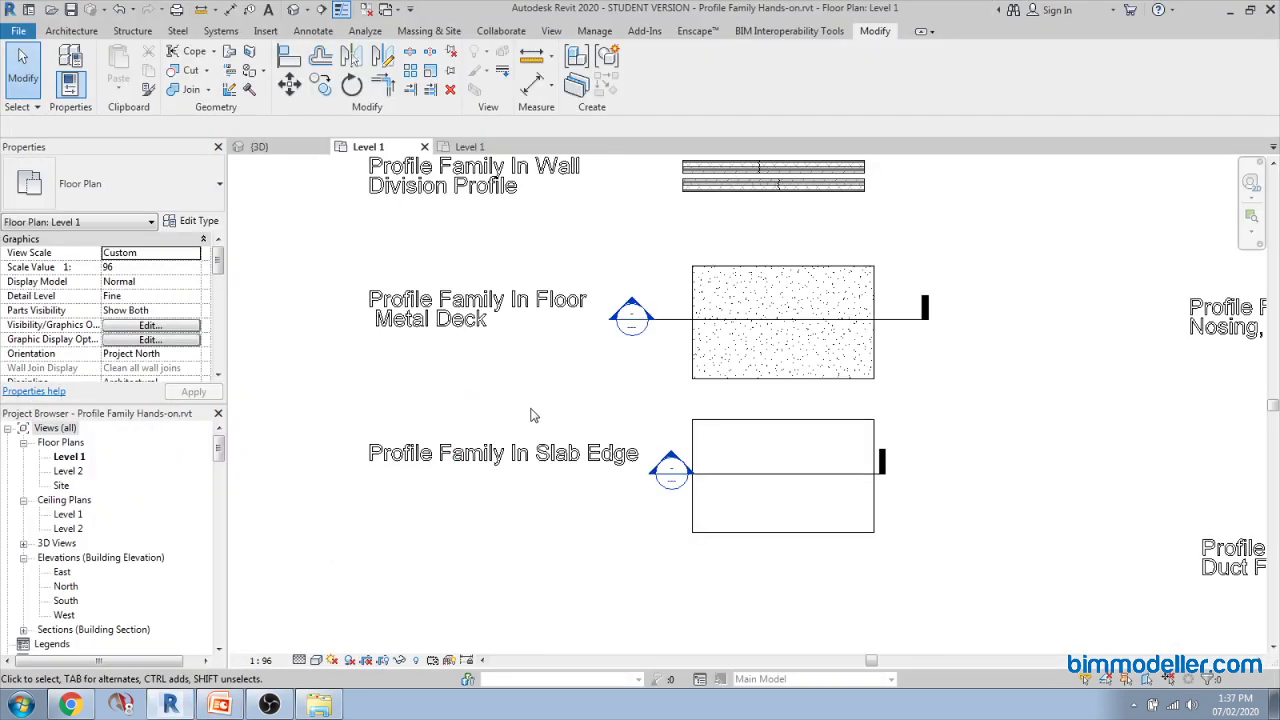
{"action": "scroll", "coordinate": [529, 414], "scroll_direction": "down", "scroll_amount": 3}
{"action": "scroll", "coordinate": [828, 427], "scroll_direction": "up", "scroll_amount": 4}
{"action": "scroll", "coordinate": [828, 427], "scroll_direction": "up", "scroll_amount": 1}
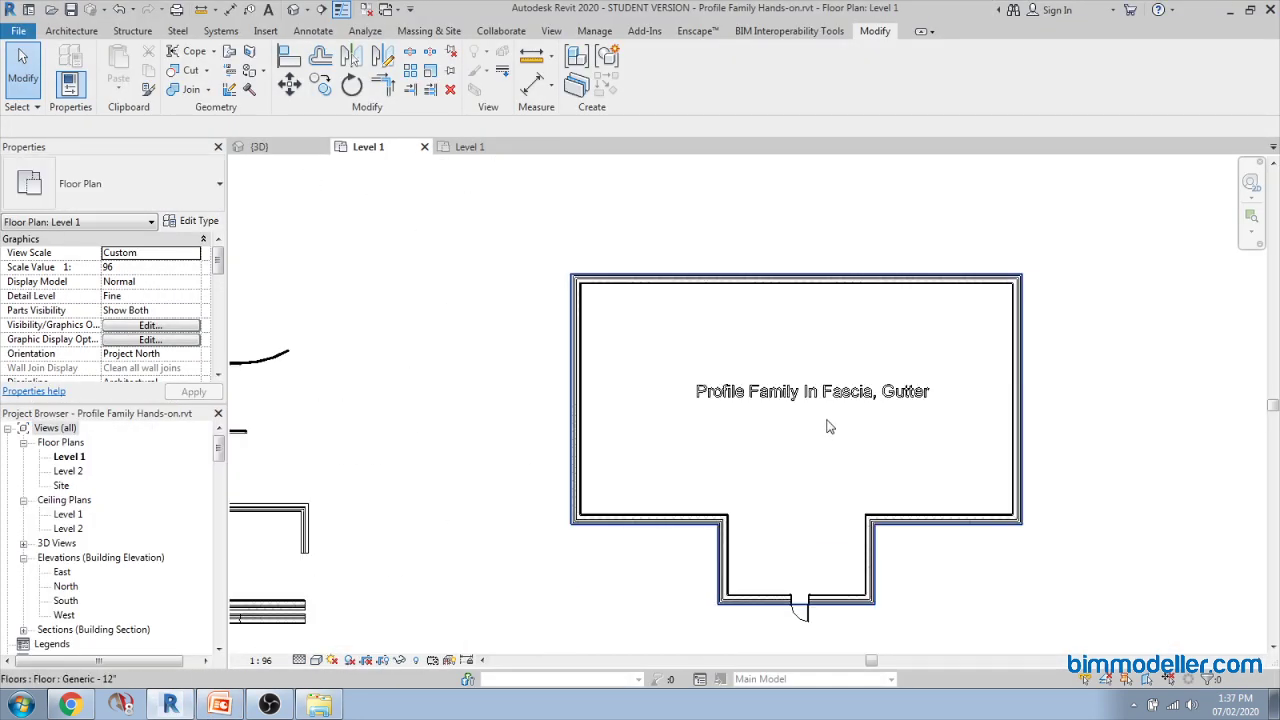
{"action": "middle_click_drag", "start_coordinate": [800, 423], "coordinate": [738, 399]}
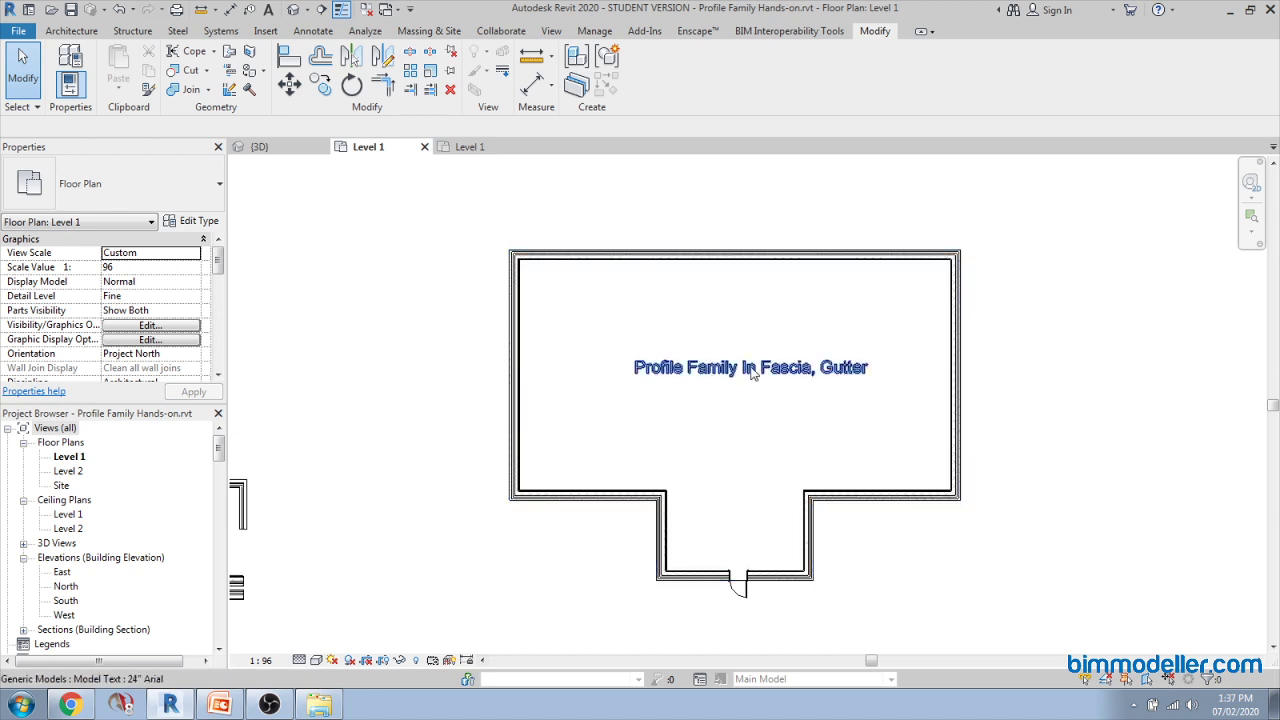
Step: Window-select the fascia and gutter house and crop the 3D view to it
{"action": "left_click_drag", "start_coordinate": [467, 210], "coordinate": [1042, 655]}
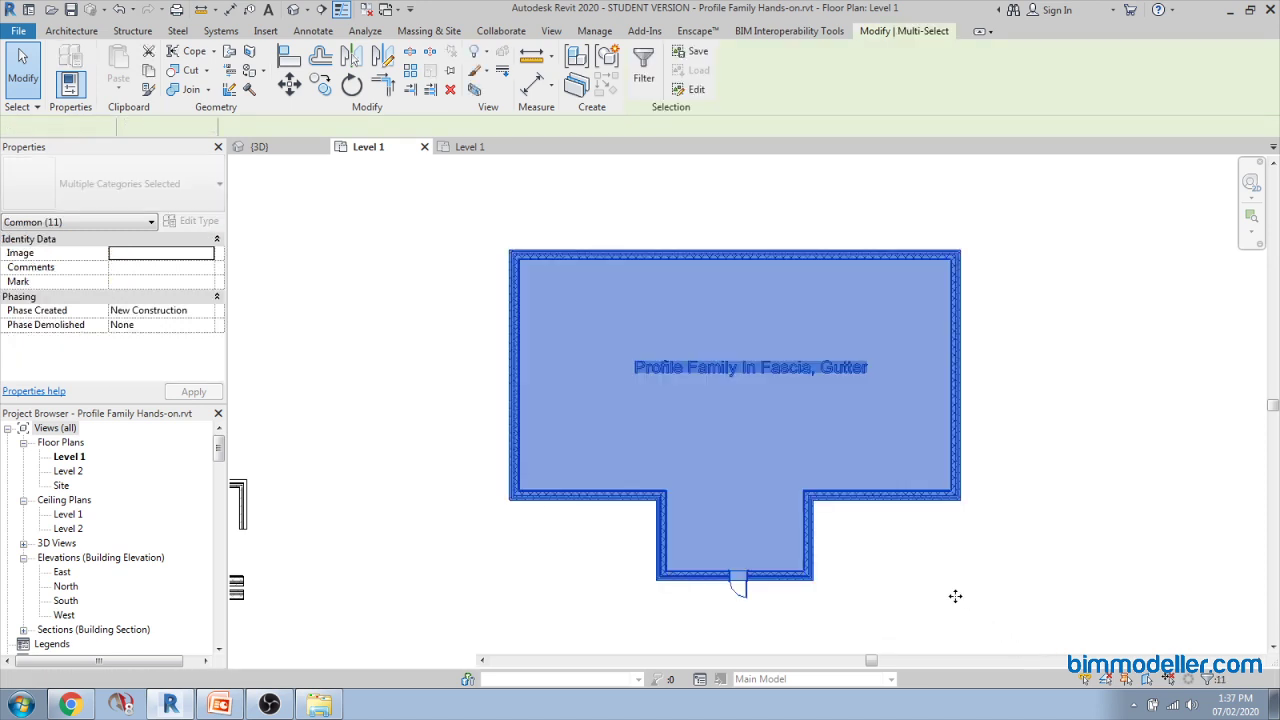
{"action": "key", "text": "ctrl+Tab"}
{"action": "key", "text": "Escape"}
Step: Stretch the section box's top upward so the roof is fully exposed
{"action": "scroll", "coordinate": [837, 446], "scroll_direction": "down", "scroll_amount": 3}
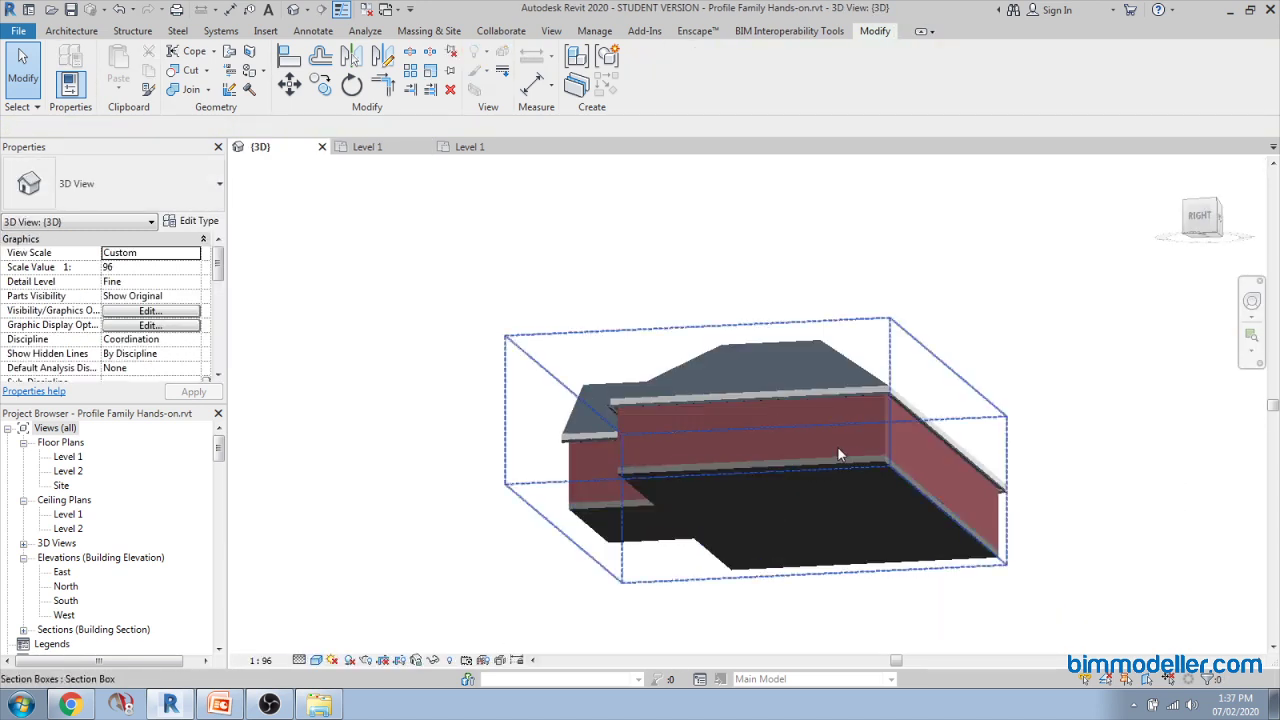
{"action": "middle_click_drag", "start_coordinate": [837, 446], "coordinate": [971, 318]}
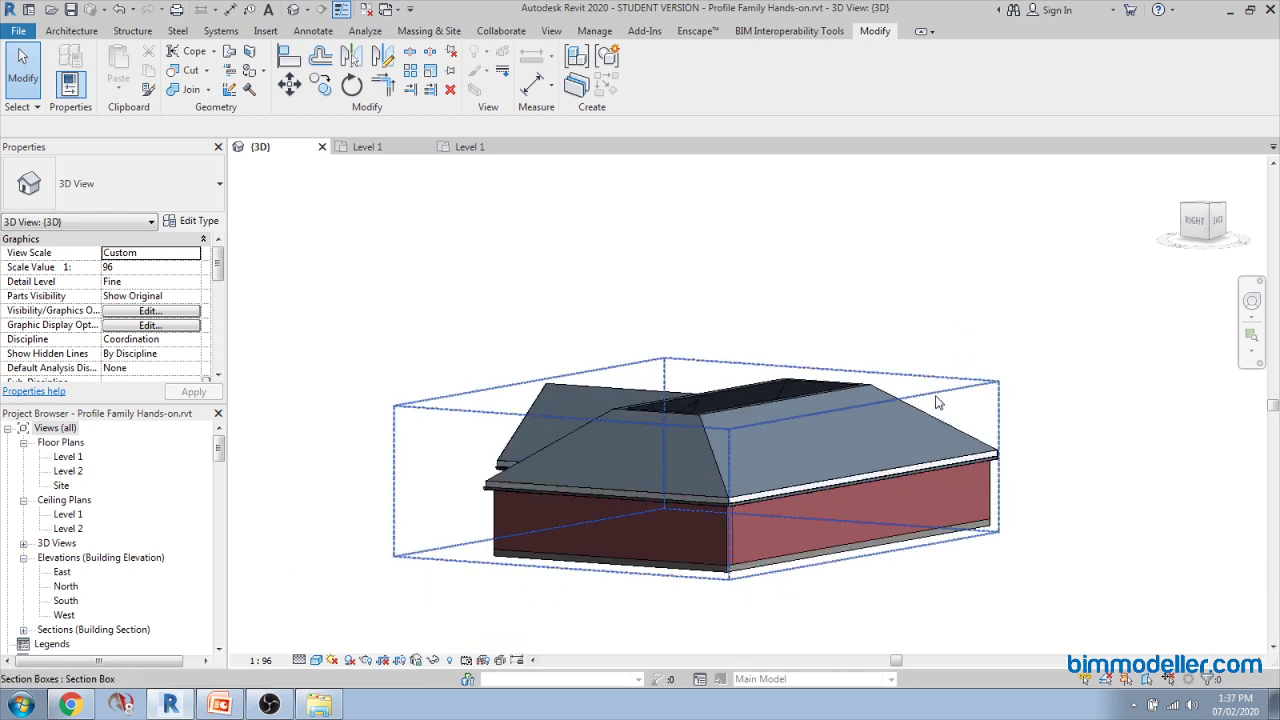
{"action": "left_click", "coordinate": [699, 389]}
{"action": "left_click_drag", "start_coordinate": [699, 389], "coordinate": [697, 247]}
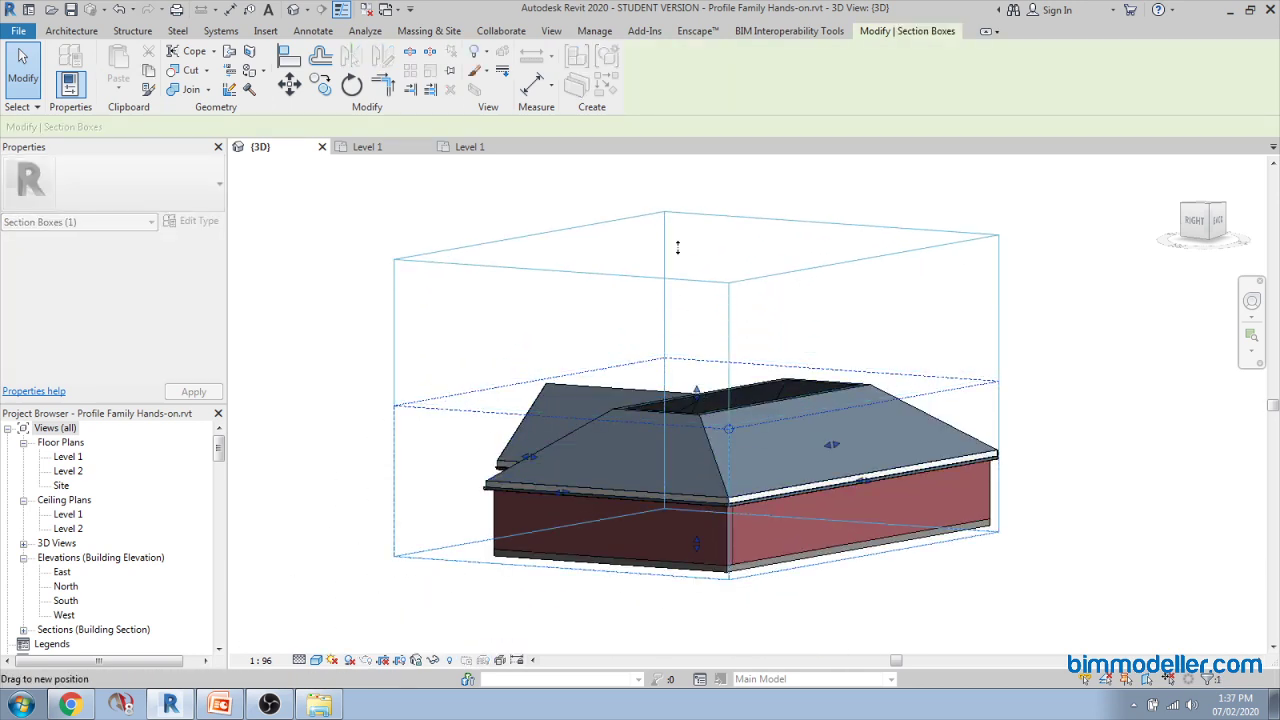
{"action": "middle_click_drag", "start_coordinate": [697, 247], "coordinate": [900, 450], "text": "shift"}
{"action": "scroll", "coordinate": [520, 535], "scroll_direction": "up", "scroll_amount": 3}
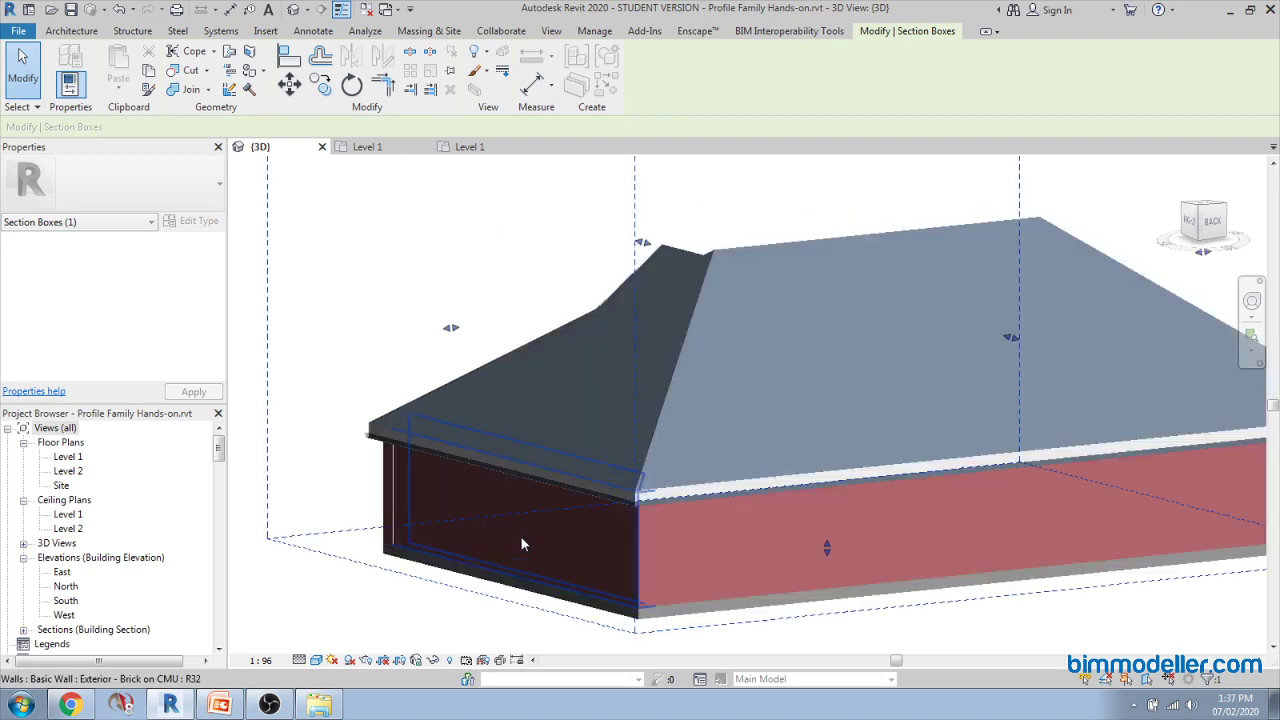
{"action": "scroll", "coordinate": [659, 517], "scroll_direction": "down", "scroll_amount": 1}
{"action": "scroll", "coordinate": [659, 517], "scroll_direction": "down", "scroll_amount": 3}
{"action": "scroll", "coordinate": [659, 528], "scroll_direction": "up", "scroll_amount": 1}
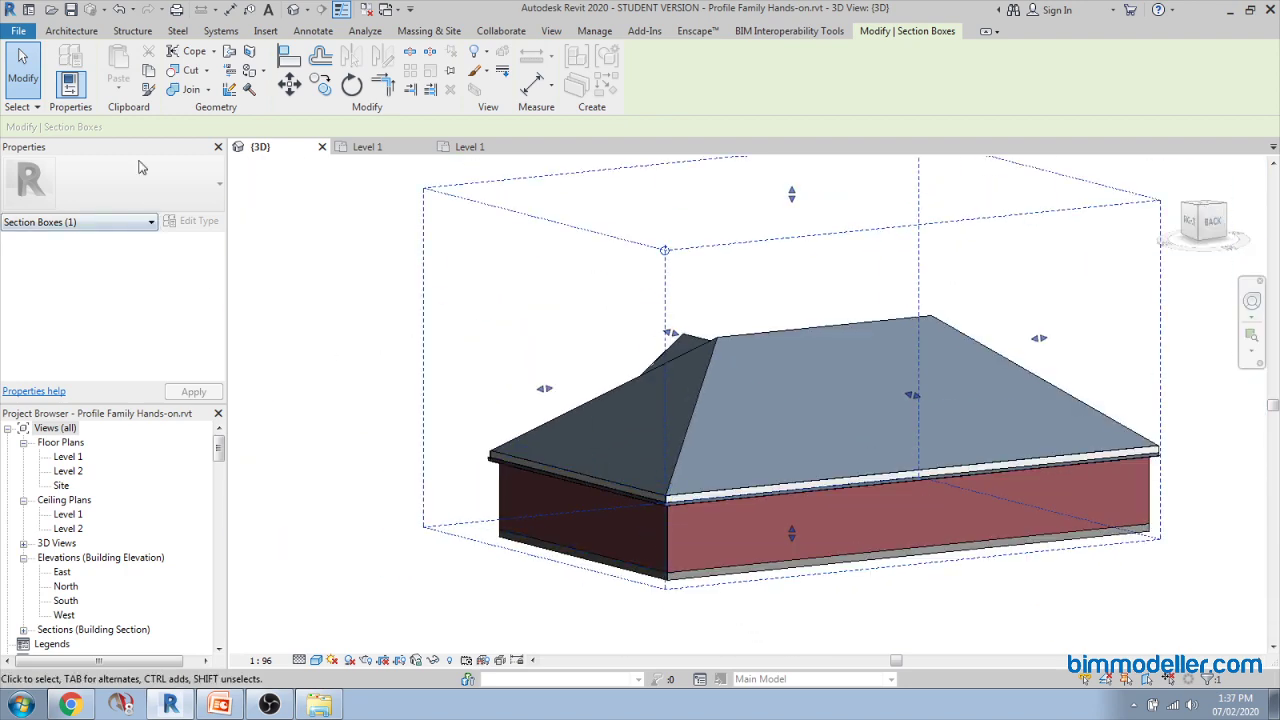
Step: Orbit and zoom to the house's gable side with the door
{"action": "left_click", "coordinate": [72, 31]}
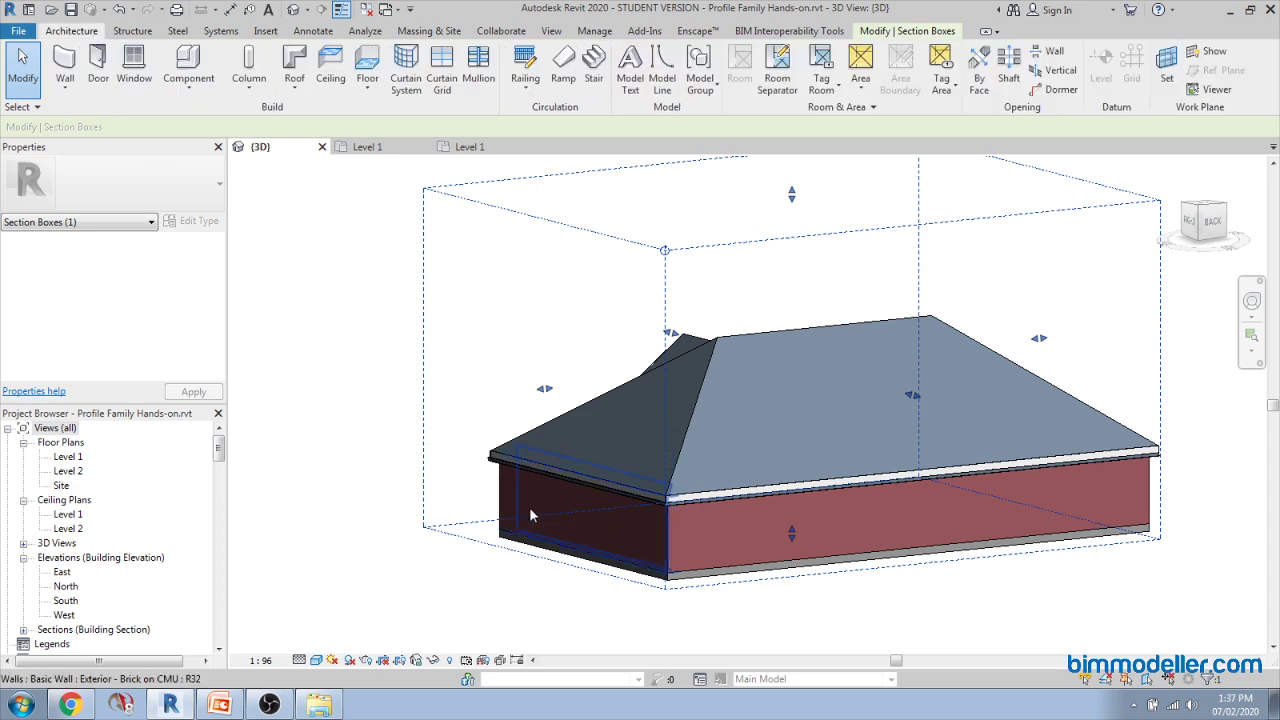
{"action": "scroll", "coordinate": [633, 514], "scroll_direction": "up", "scroll_amount": 3}
{"action": "scroll", "coordinate": [613, 432], "scroll_direction": "down", "scroll_amount": 2}
{"action": "scroll", "coordinate": [684, 469], "scroll_direction": "up", "scroll_amount": 1}
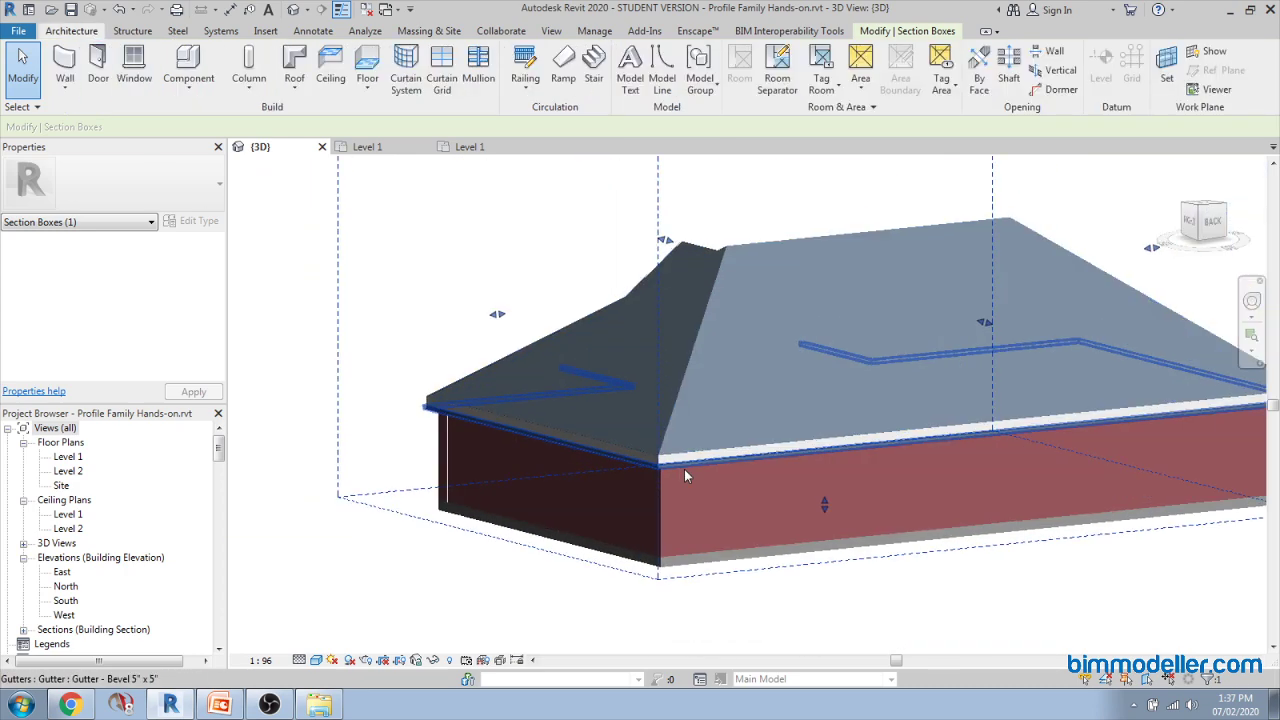
{"action": "middle_click_drag", "start_coordinate": [684, 469], "coordinate": [829, 515], "text": "shift"}
{"action": "scroll", "coordinate": [829, 515], "scroll_direction": "up", "scroll_amount": 5}
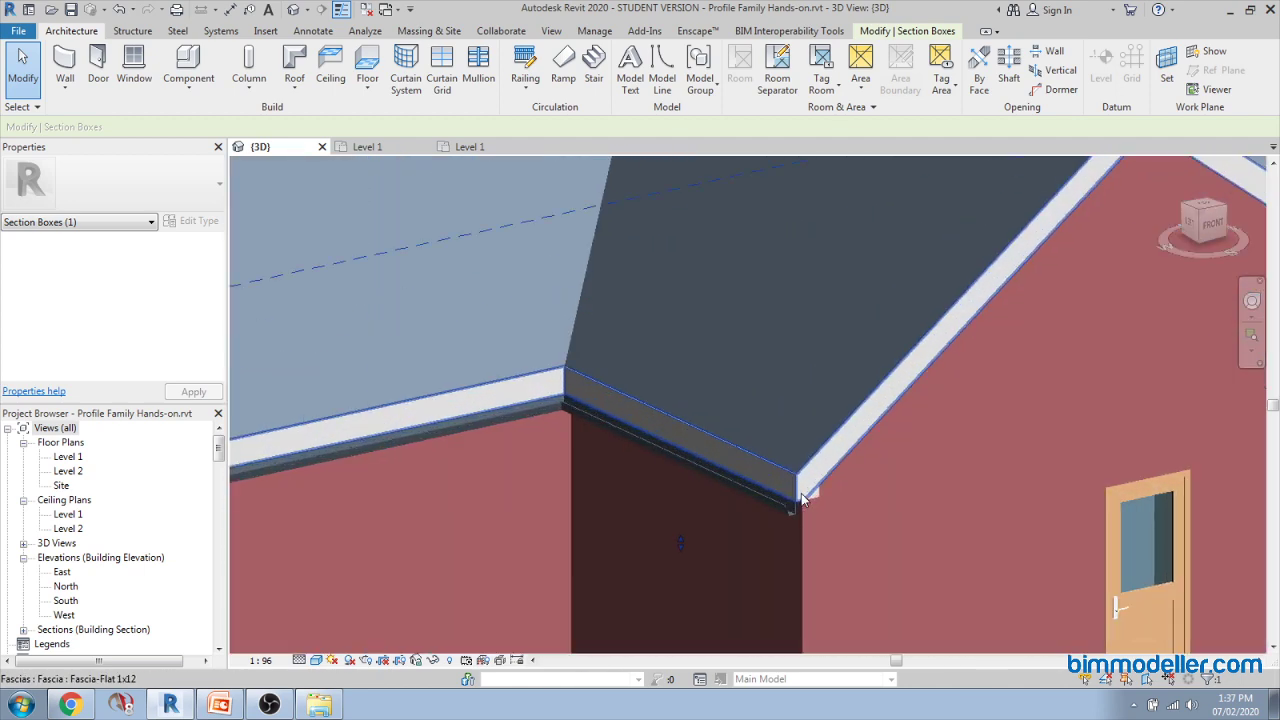
{"action": "scroll", "coordinate": [783, 514], "scroll_direction": "down", "scroll_amount": 2}
Step: Select the Gutter - Bevel 5" x 5" at the eave corner to inspect it
{"action": "left_click", "coordinate": [760, 516]}
{"action": "middle_click_drag", "start_coordinate": [749, 517], "coordinate": [815, 528], "text": "shift"}
{"action": "scroll", "coordinate": [795, 537], "scroll_direction": "down", "scroll_amount": 2}
{"action": "scroll", "coordinate": [817, 528], "scroll_direction": "up", "scroll_amount": 2}
{"action": "key", "text": "Escape"}
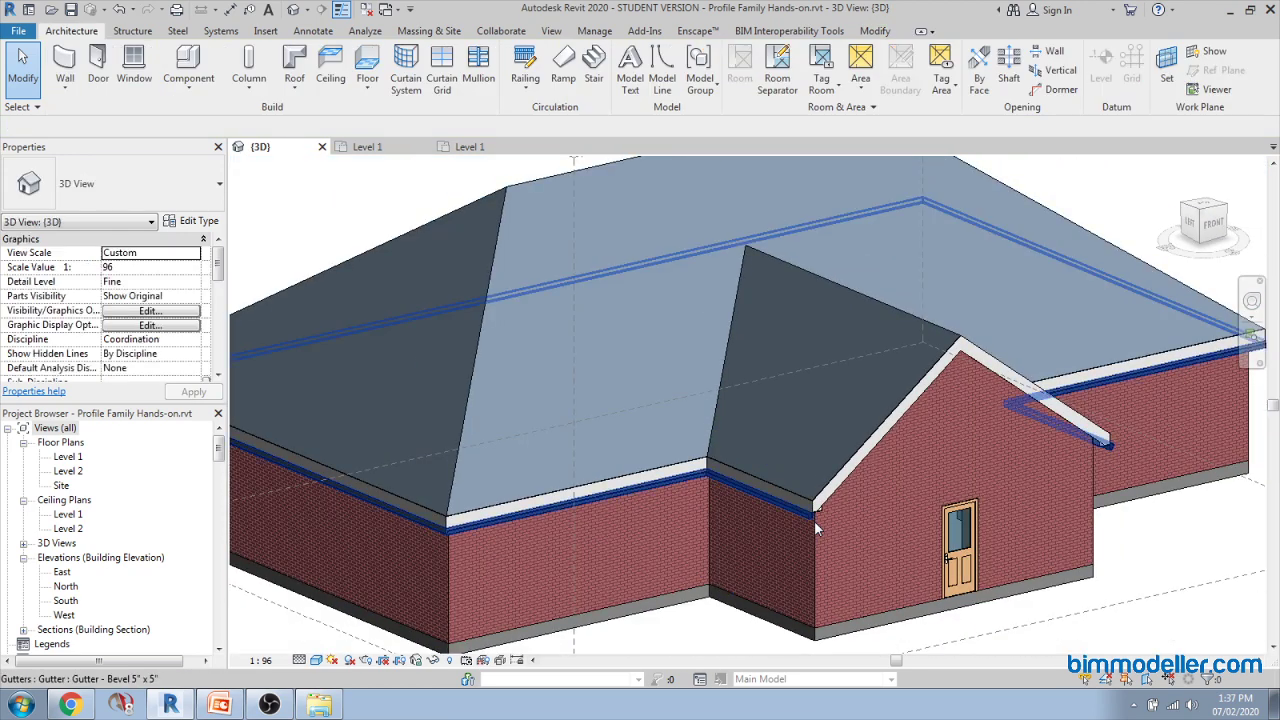
{"action": "scroll", "coordinate": [809, 521], "scroll_direction": "up", "scroll_amount": 6}
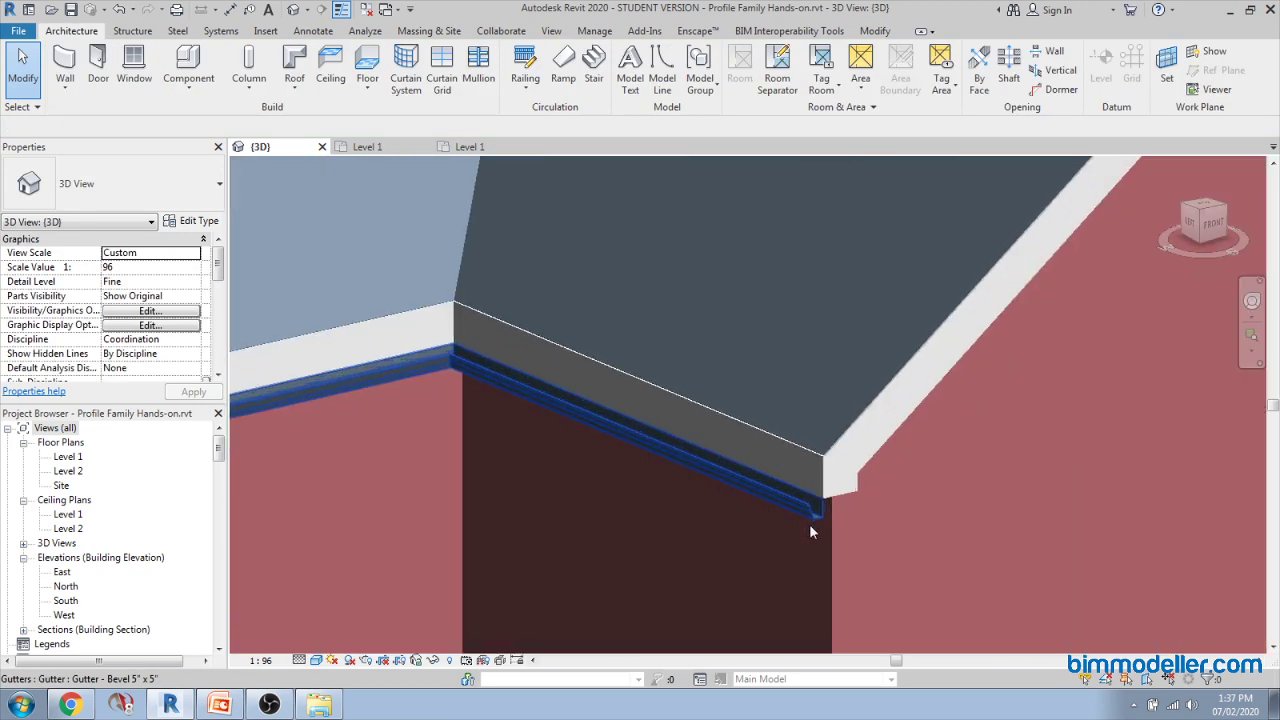
{"action": "left_click", "coordinate": [809, 516]}
{"action": "scroll", "coordinate": [800, 512], "scroll_direction": "down", "scroll_amount": 6}
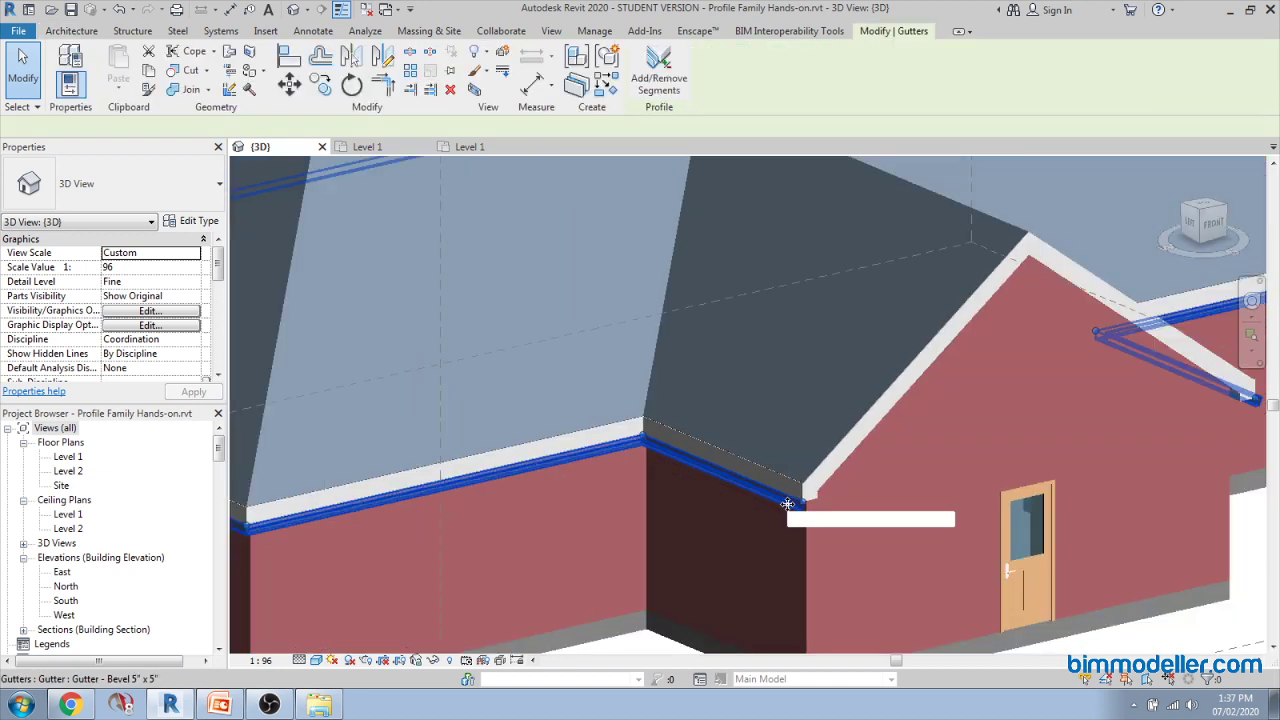
{"action": "scroll", "coordinate": [787, 504], "scroll_direction": "up", "scroll_amount": 6}
{"action": "key", "text": "Escape"}
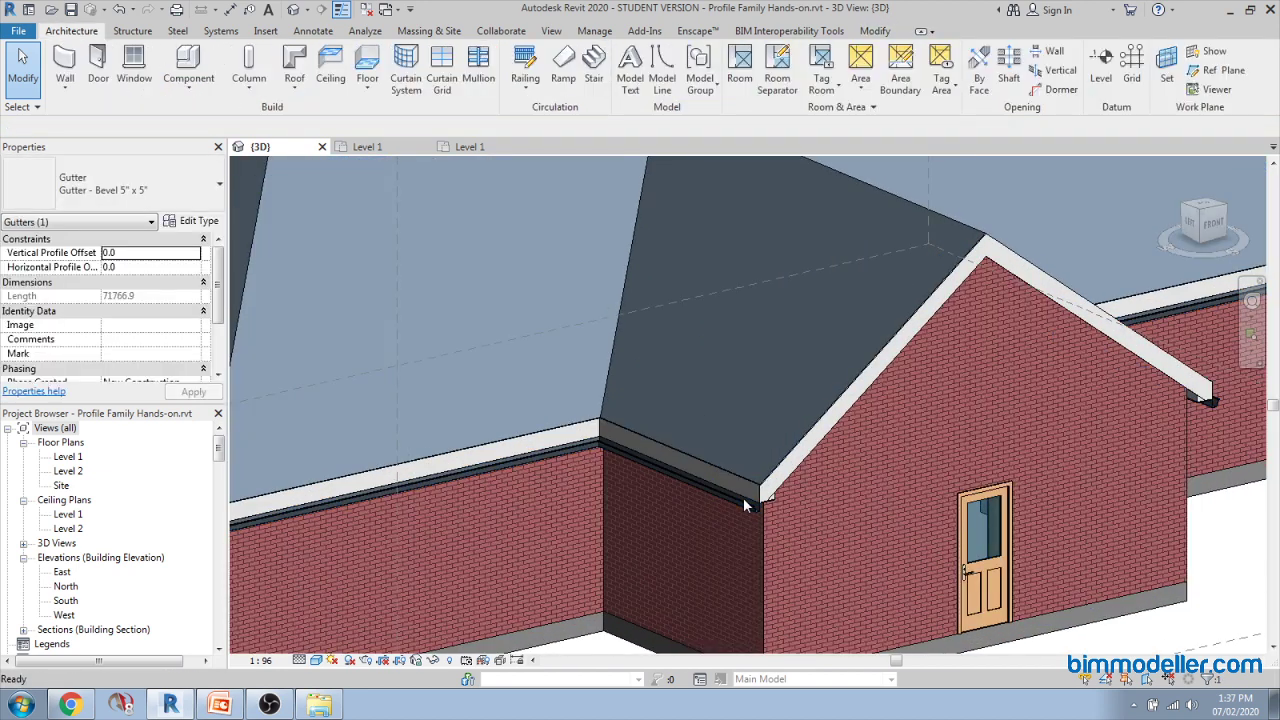
Step: Select the Fascia-Flat 1x12 fascia and the gutter beneath it to compare profiles
{"action": "scroll", "coordinate": [743, 495], "scroll_direction": "down", "scroll_amount": 2}
{"action": "left_click", "coordinate": [742, 490]}
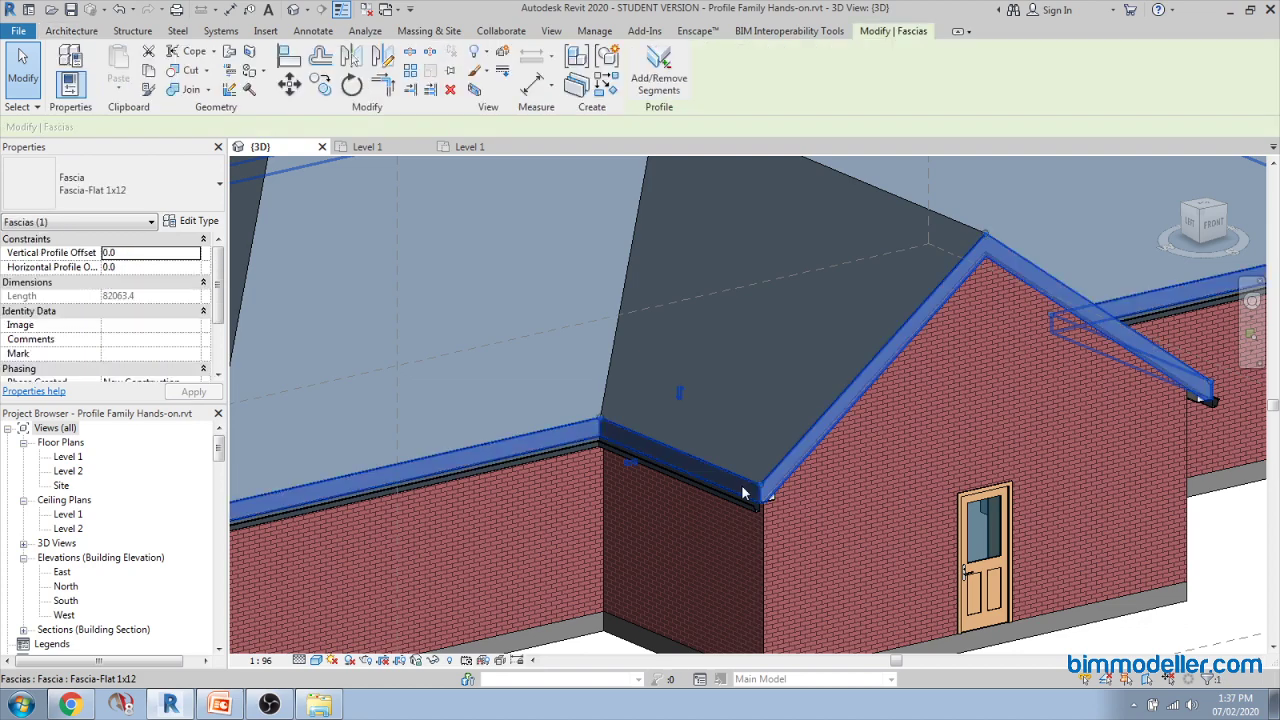
{"action": "scroll", "coordinate": [741, 486], "scroll_direction": "down", "scroll_amount": 4}
{"action": "scroll", "coordinate": [756, 490], "scroll_direction": "up", "scroll_amount": 4}
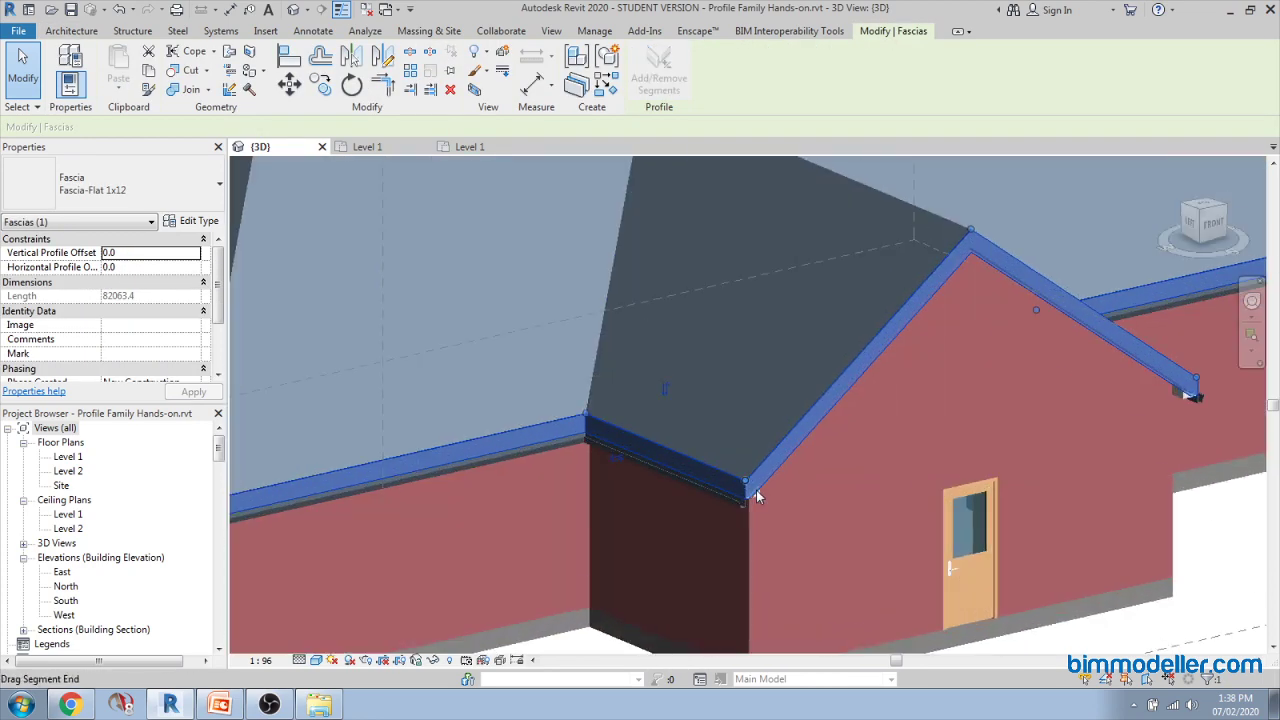
{"action": "scroll", "coordinate": [745, 505], "scroll_direction": "up", "scroll_amount": 3}
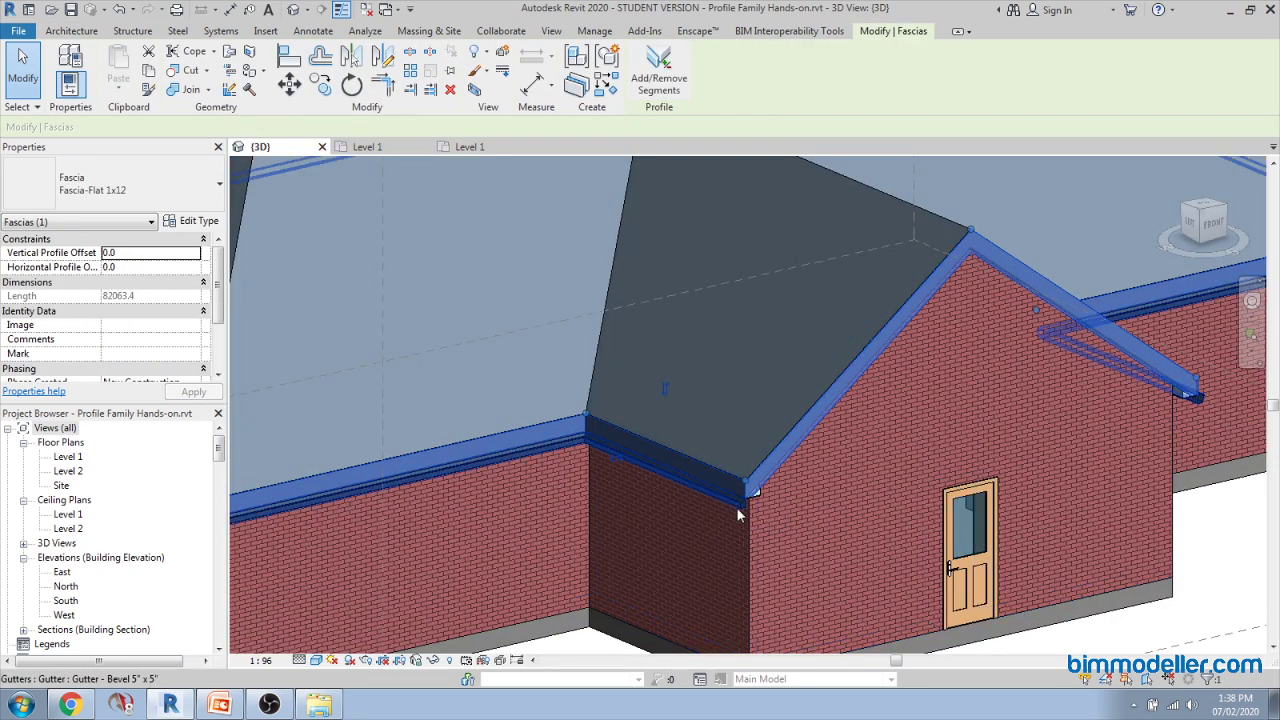
{"action": "scroll", "coordinate": [736, 512], "scroll_direction": "up", "scroll_amount": 2}
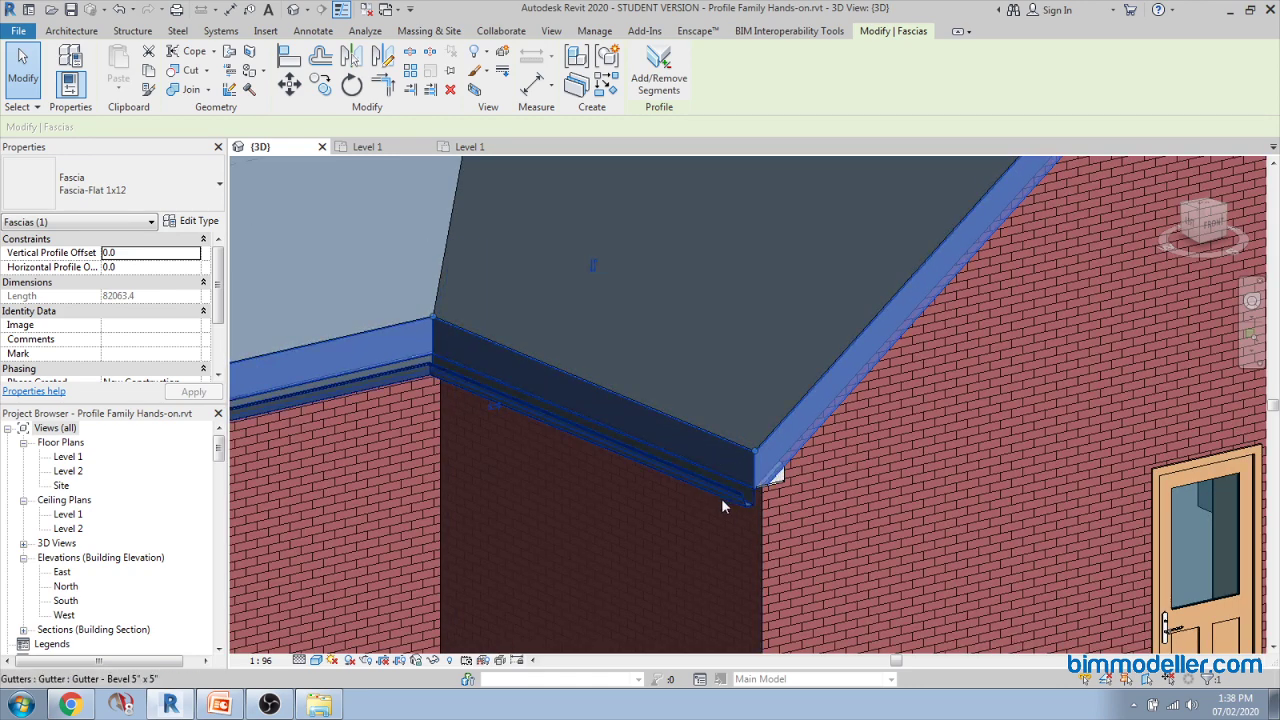
{"action": "left_click", "coordinate": [722, 500]}
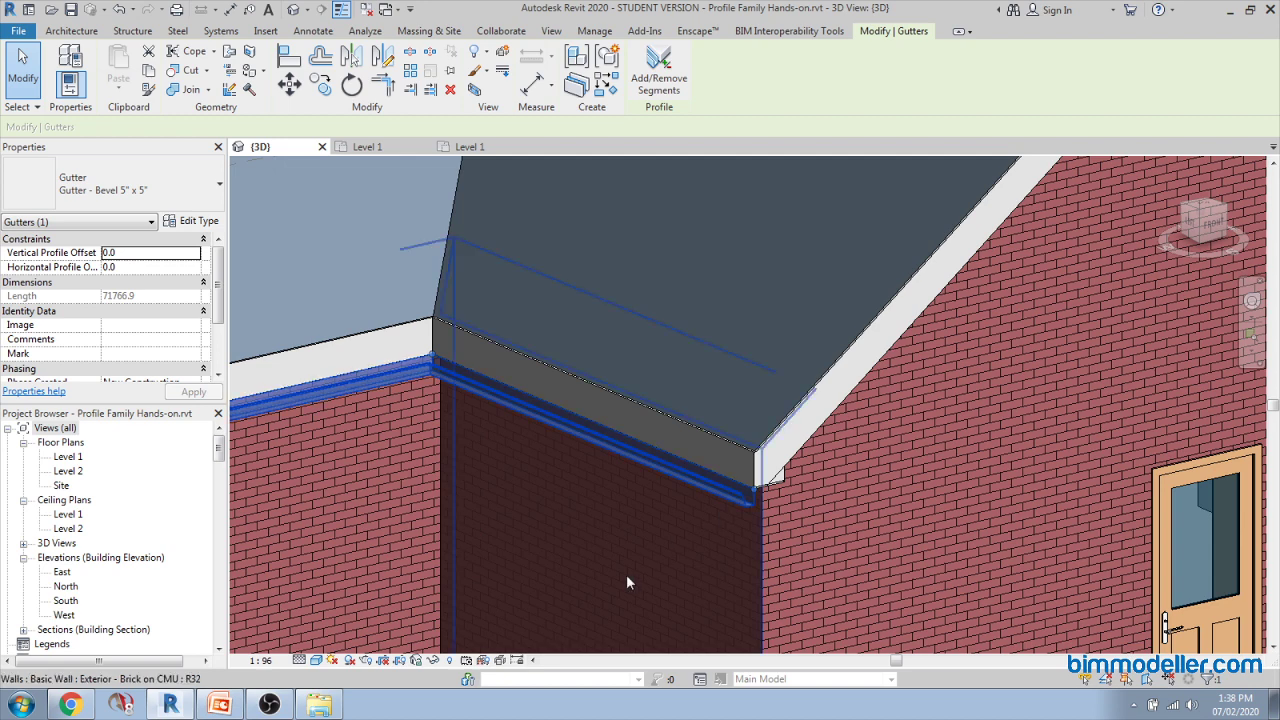
Step: Open 8 Fascia Custom profile.rfa from the Explorer family folder in Revit
{"action": "left_click", "coordinate": [308, 706]}
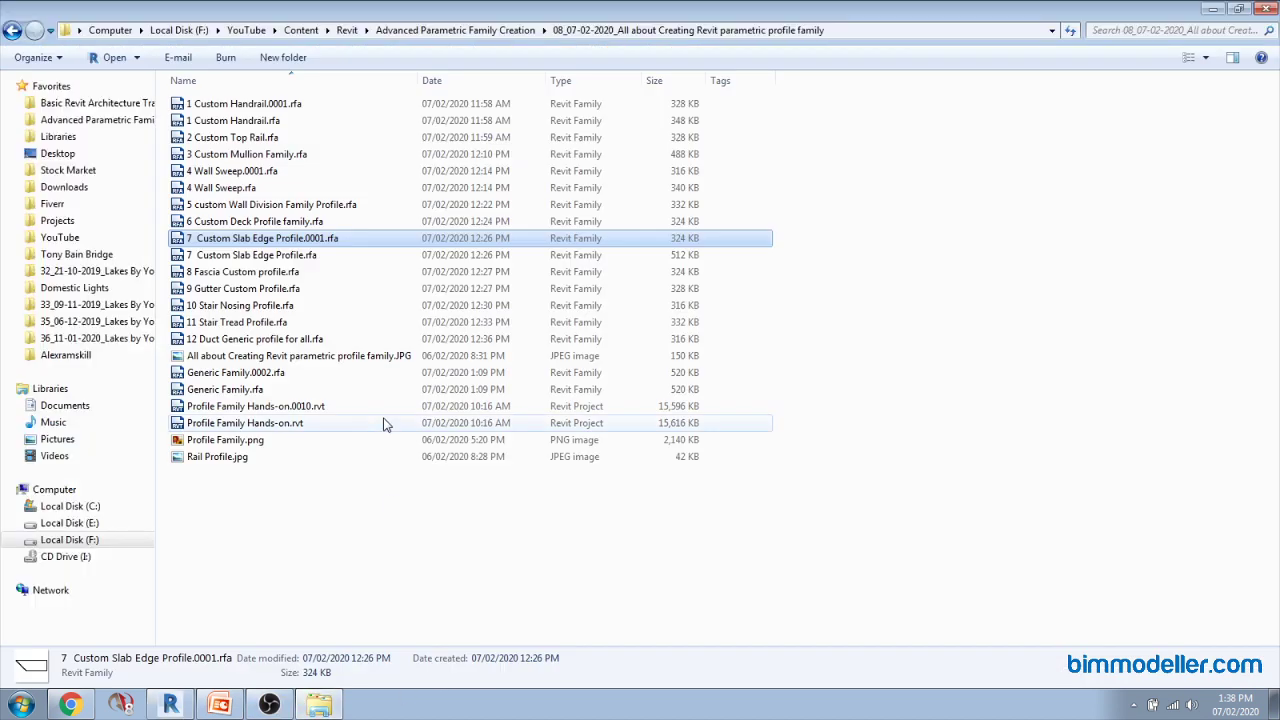
{"action": "left_click", "coordinate": [280, 274]}
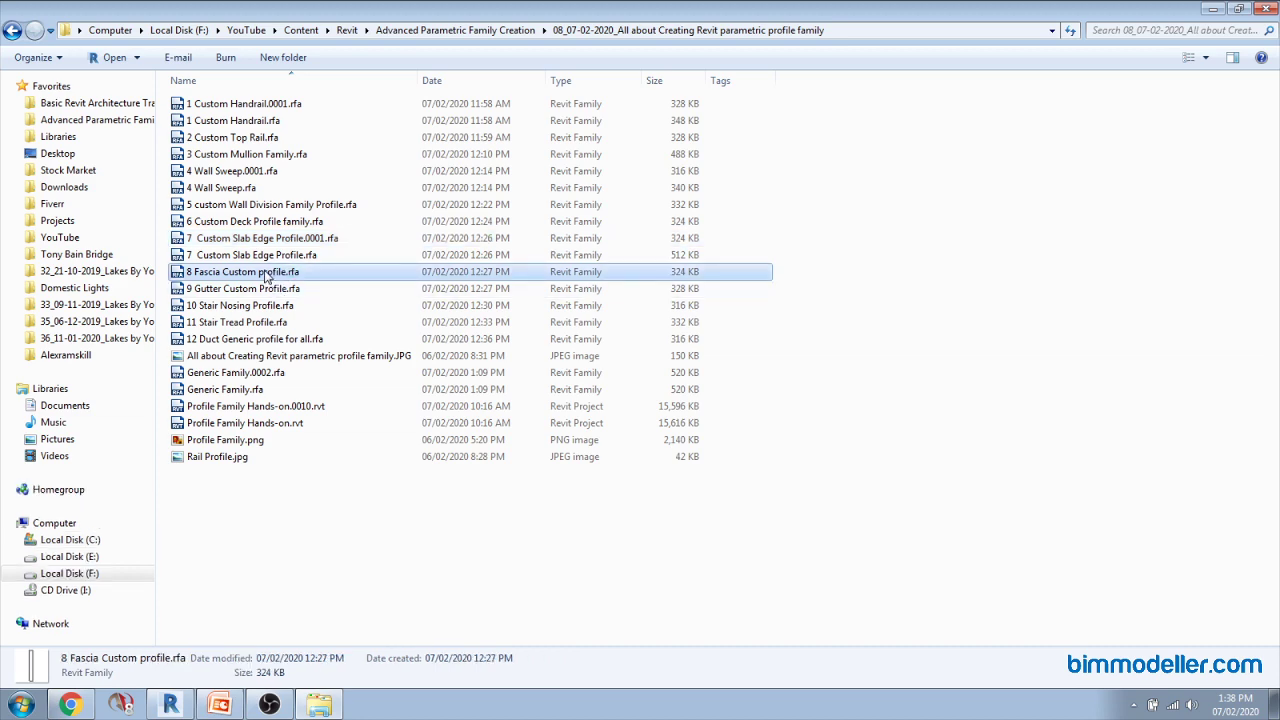
{"action": "left_click", "coordinate": [172, 704]}
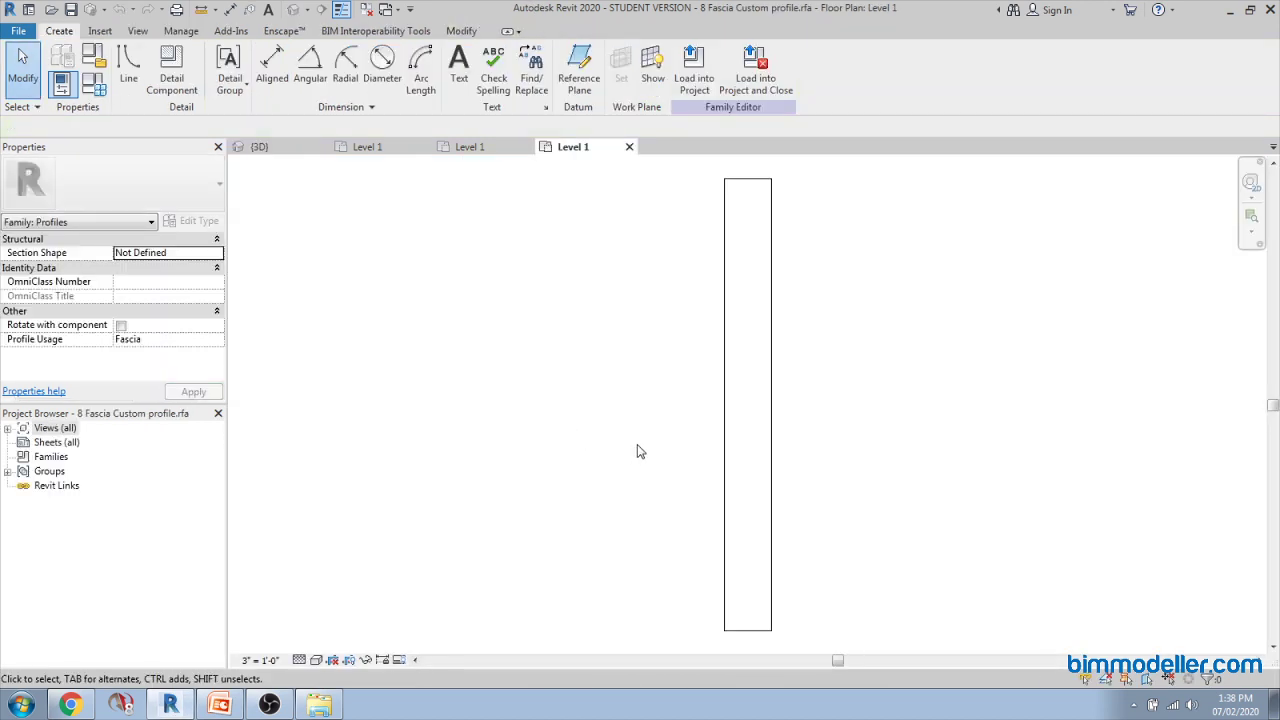
Step: Turn on reference plane visibility with the VG Visibility/Graphics settings
{"action": "key", "text": "v"}
{"action": "key", "text": "g"}
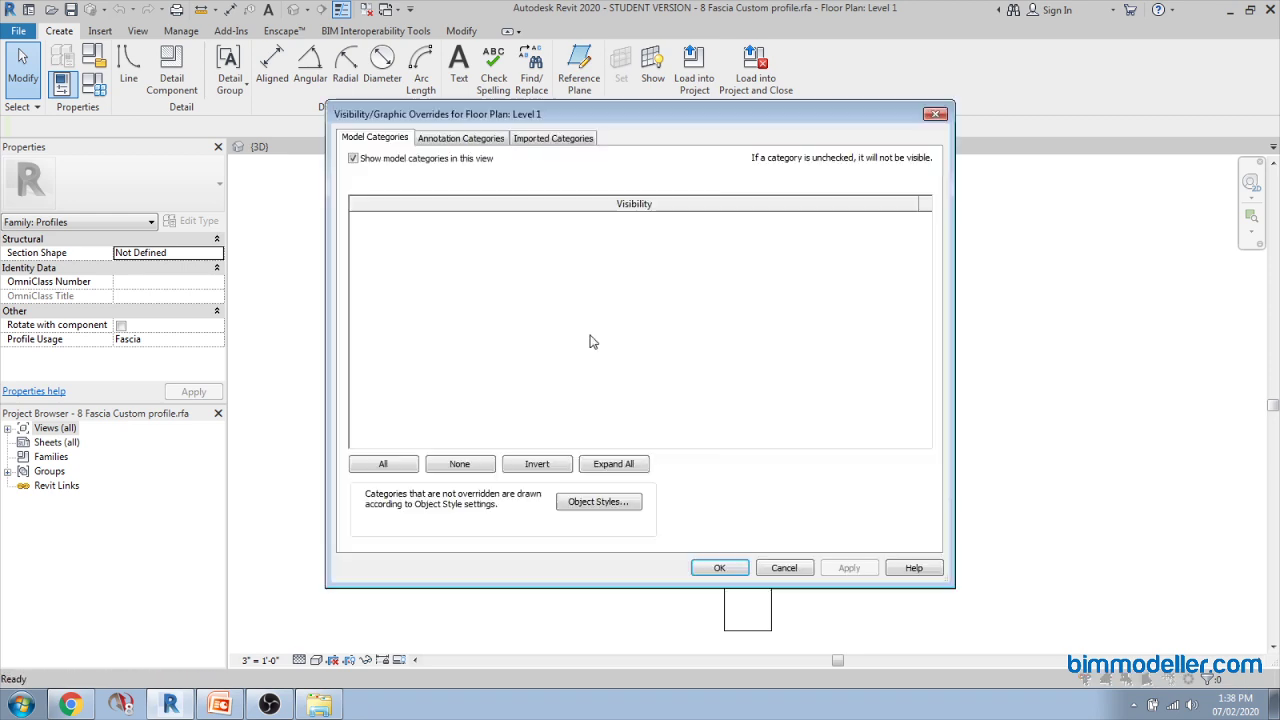
{"action": "left_click", "coordinate": [478, 140]}
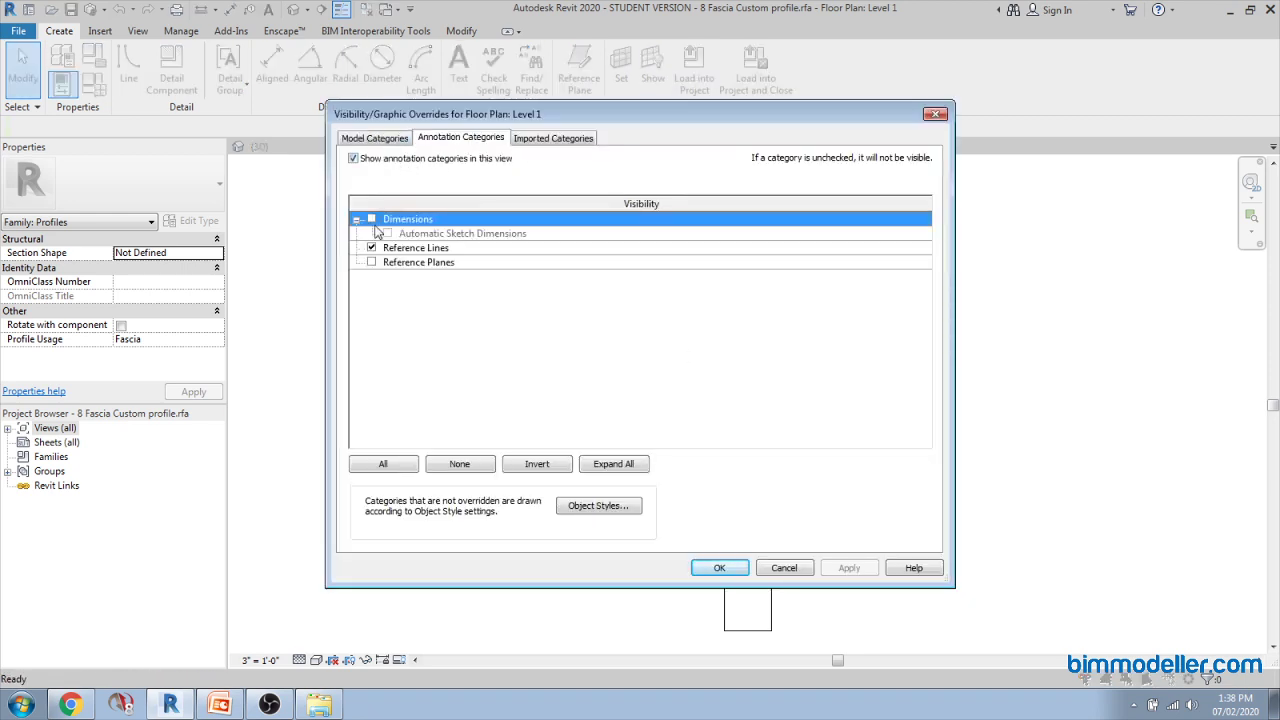
{"action": "left_click", "coordinate": [371, 262]}
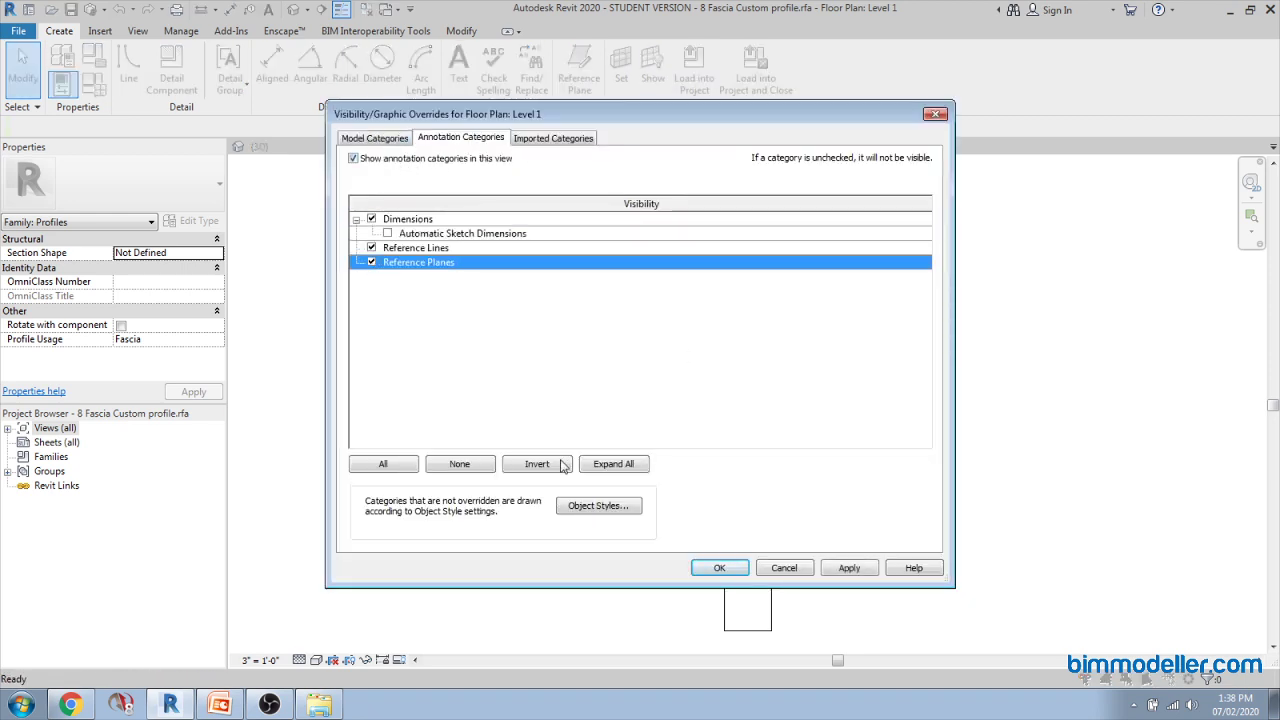
{"action": "left_click", "coordinate": [716, 568]}
Step: Inspect the Thickness (0 3/4") and Height (7 1/4") reference planes, then zoom in
{"action": "scroll", "coordinate": [632, 454], "scroll_direction": "down", "scroll_amount": 3}
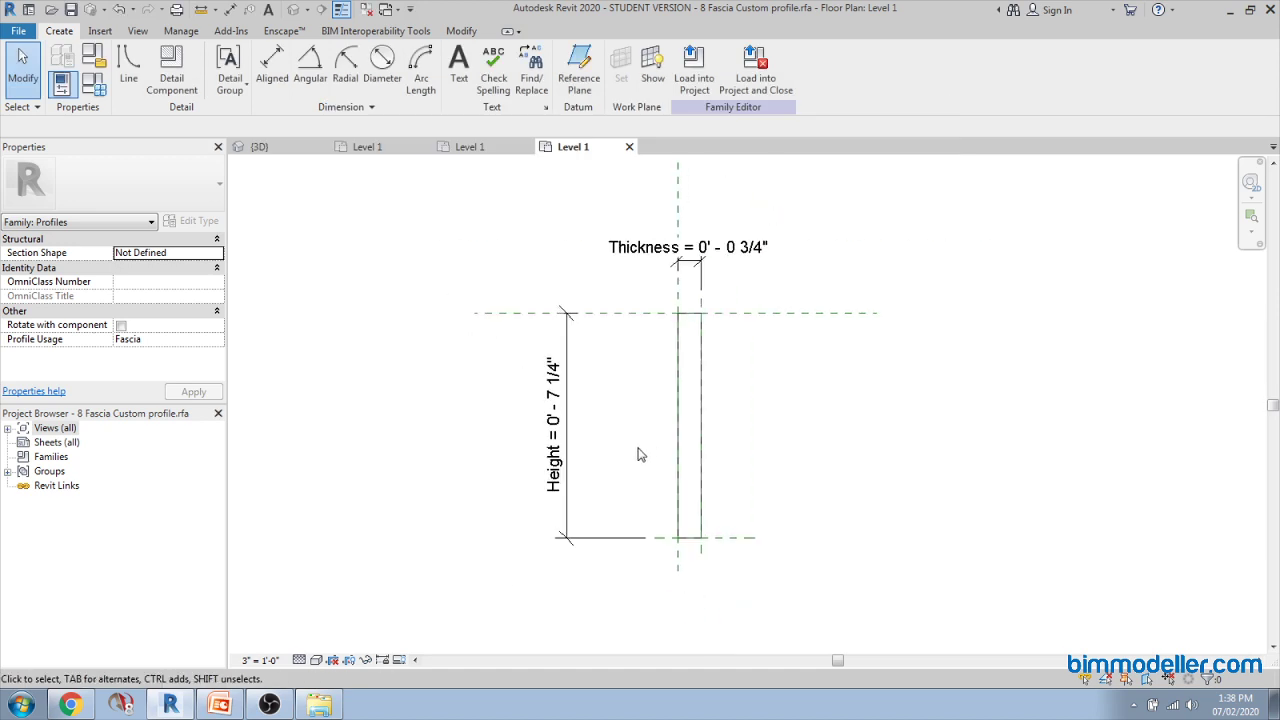
{"action": "scroll", "coordinate": [640, 454], "scroll_direction": "down", "scroll_amount": 2}
{"action": "left_click", "coordinate": [742, 346]}
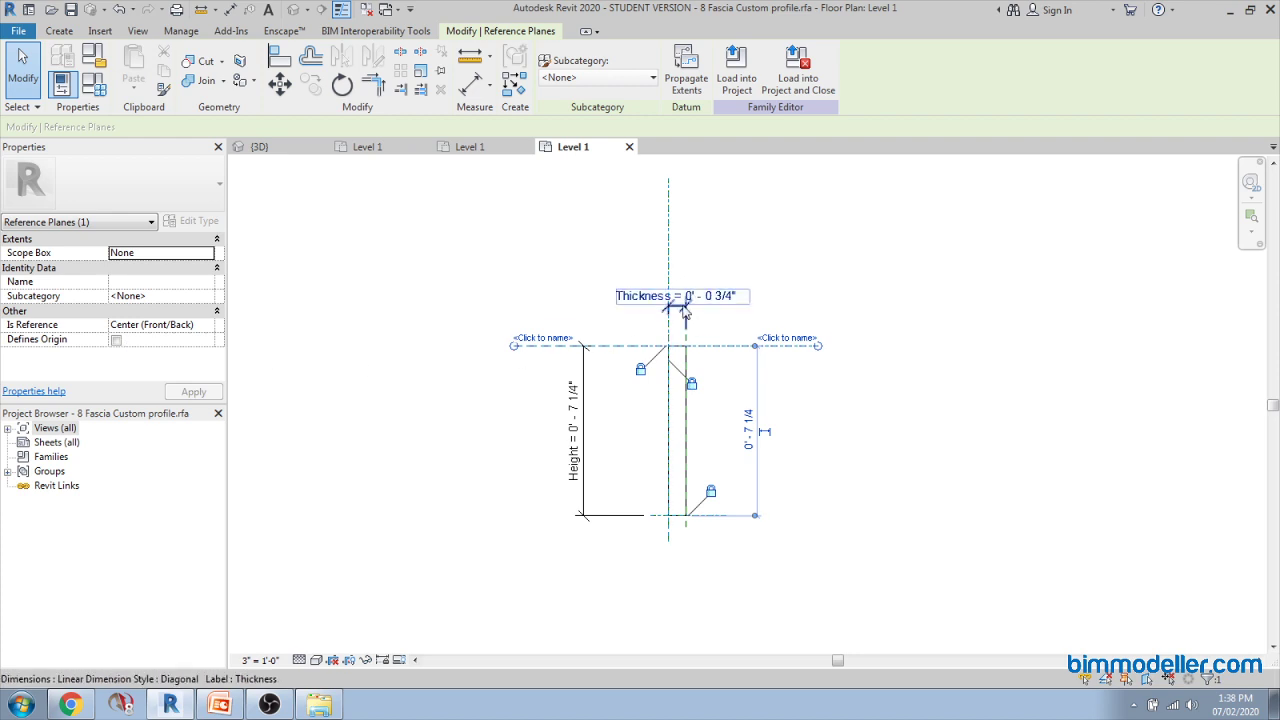
{"action": "left_click", "coordinate": [644, 259]}
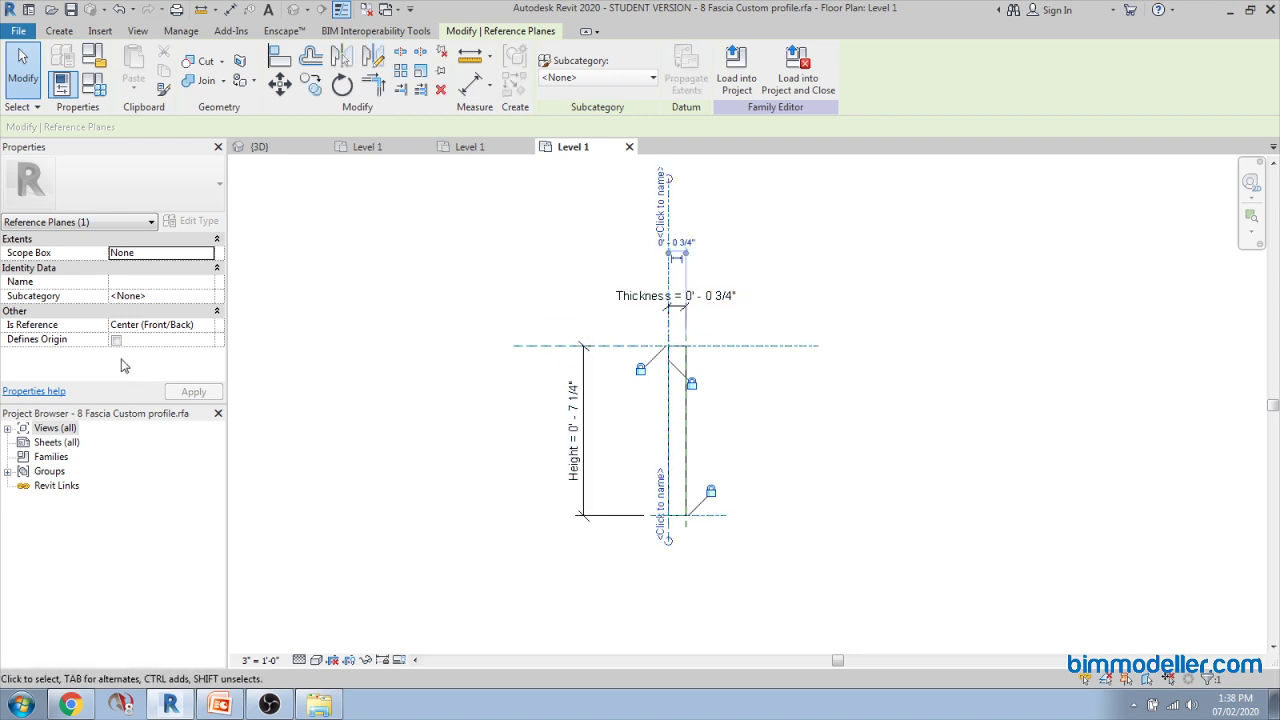
{"action": "left_click", "coordinate": [650, 406]}
{"action": "scroll", "coordinate": [645, 338], "scroll_direction": "up", "scroll_amount": 2}
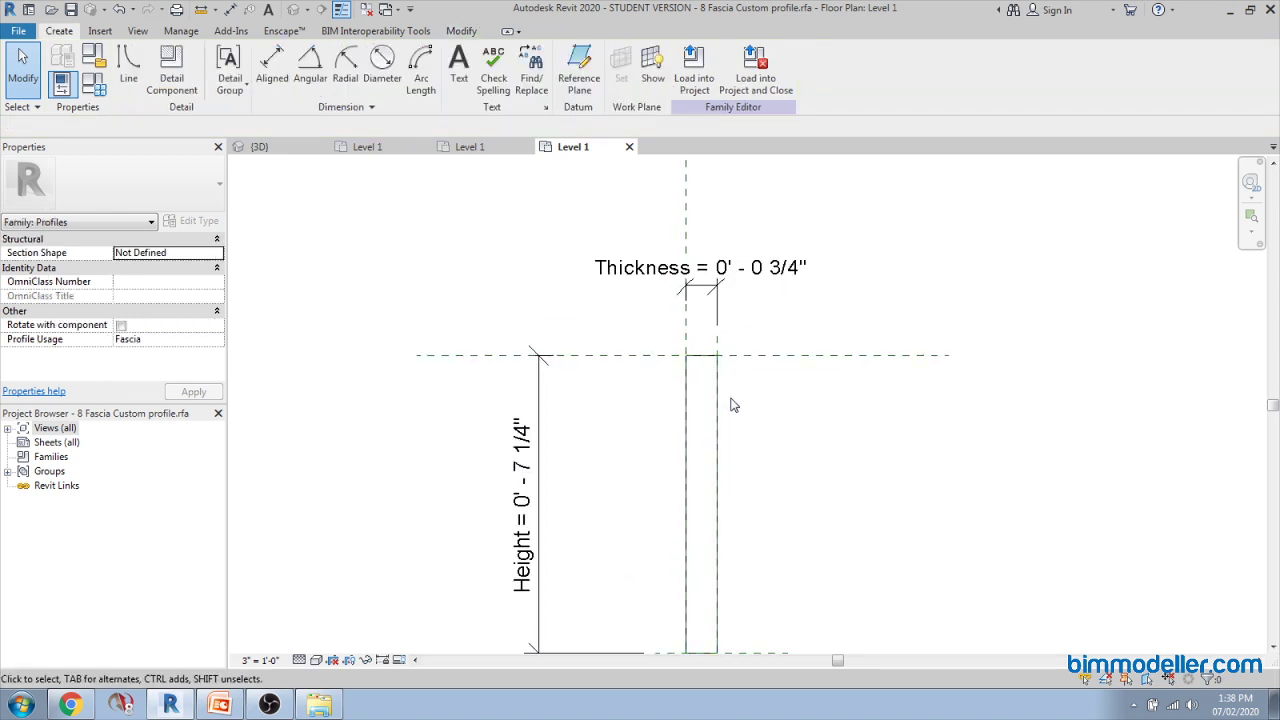
{"action": "scroll", "coordinate": [731, 404], "scroll_direction": "down", "scroll_amount": 2}
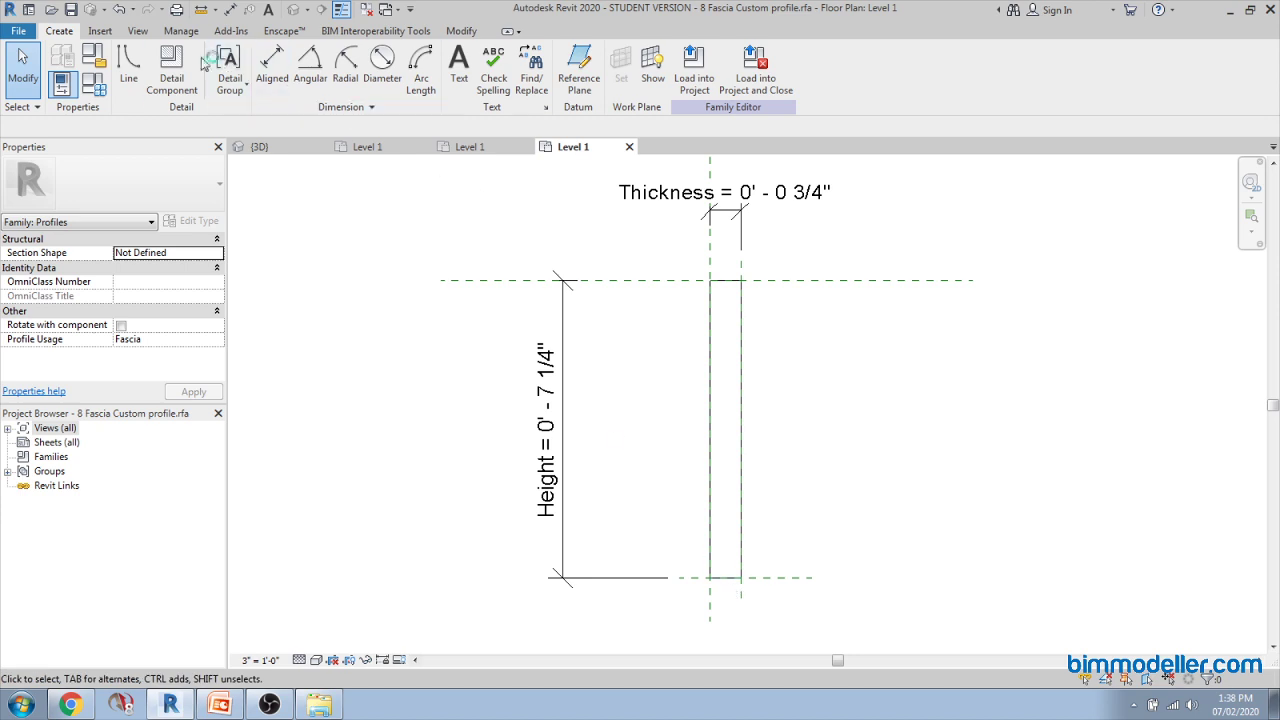
Step: Draw a semicircular arc bump on the profile's right edge
{"action": "left_click", "coordinate": [128, 62]}
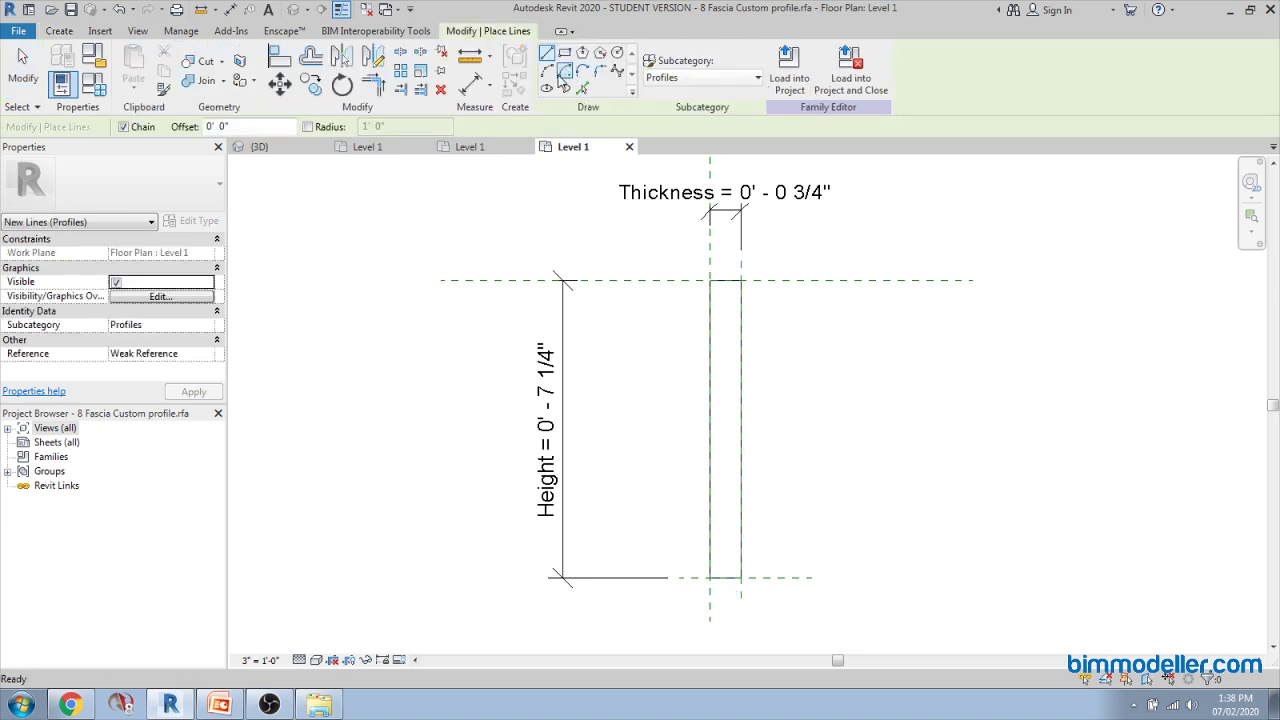
{"action": "left_click", "coordinate": [547, 72]}
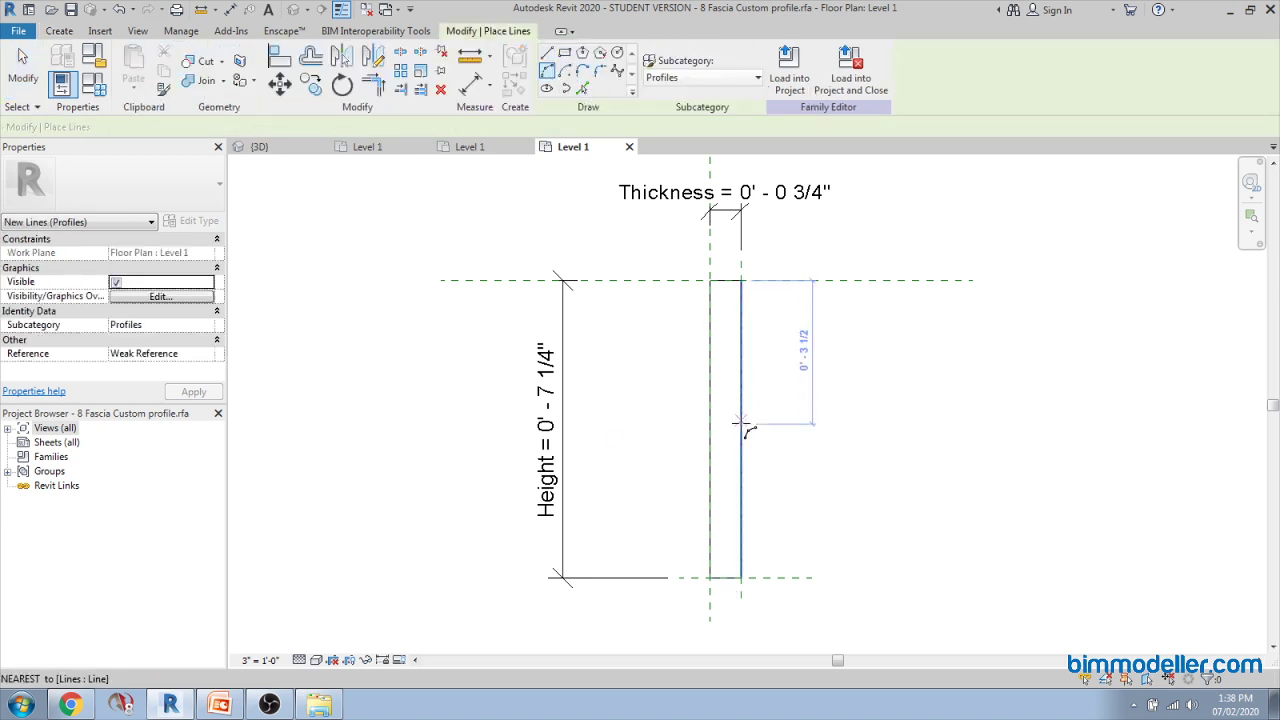
{"action": "left_click", "coordinate": [566, 72]}
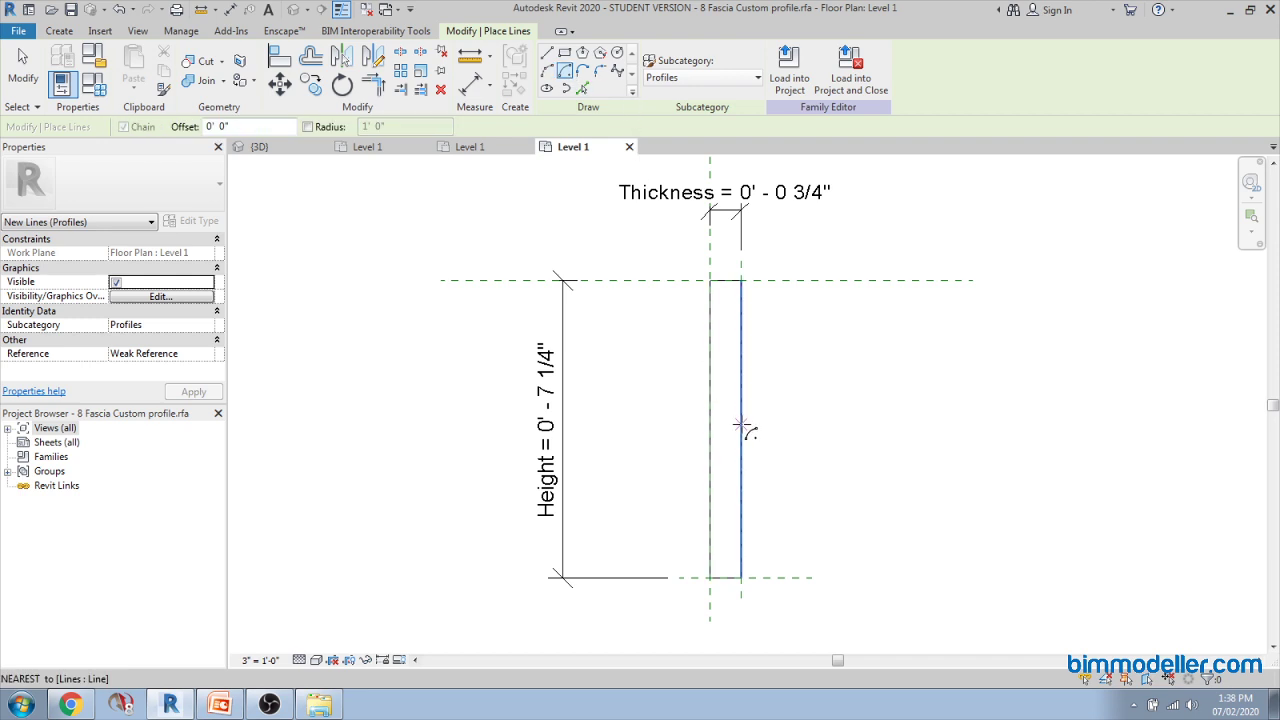
{"action": "left_click", "coordinate": [741, 432]}
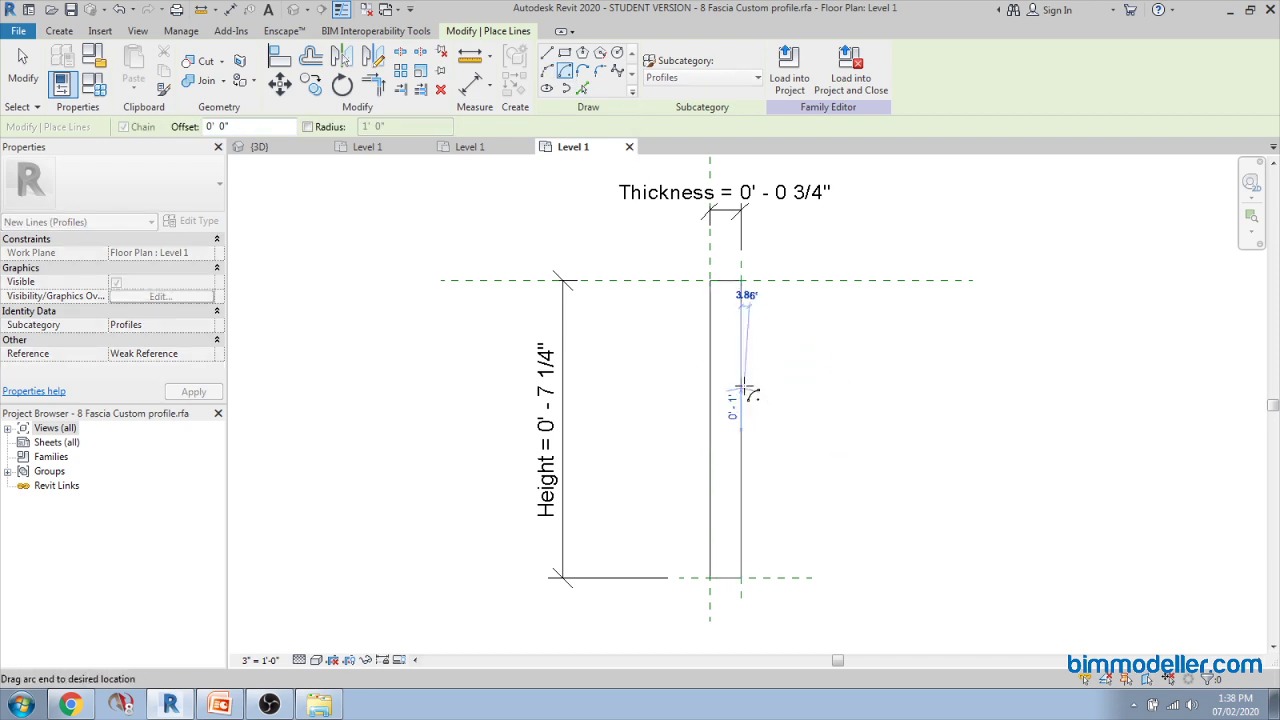
{"action": "left_click", "coordinate": [745, 471]}
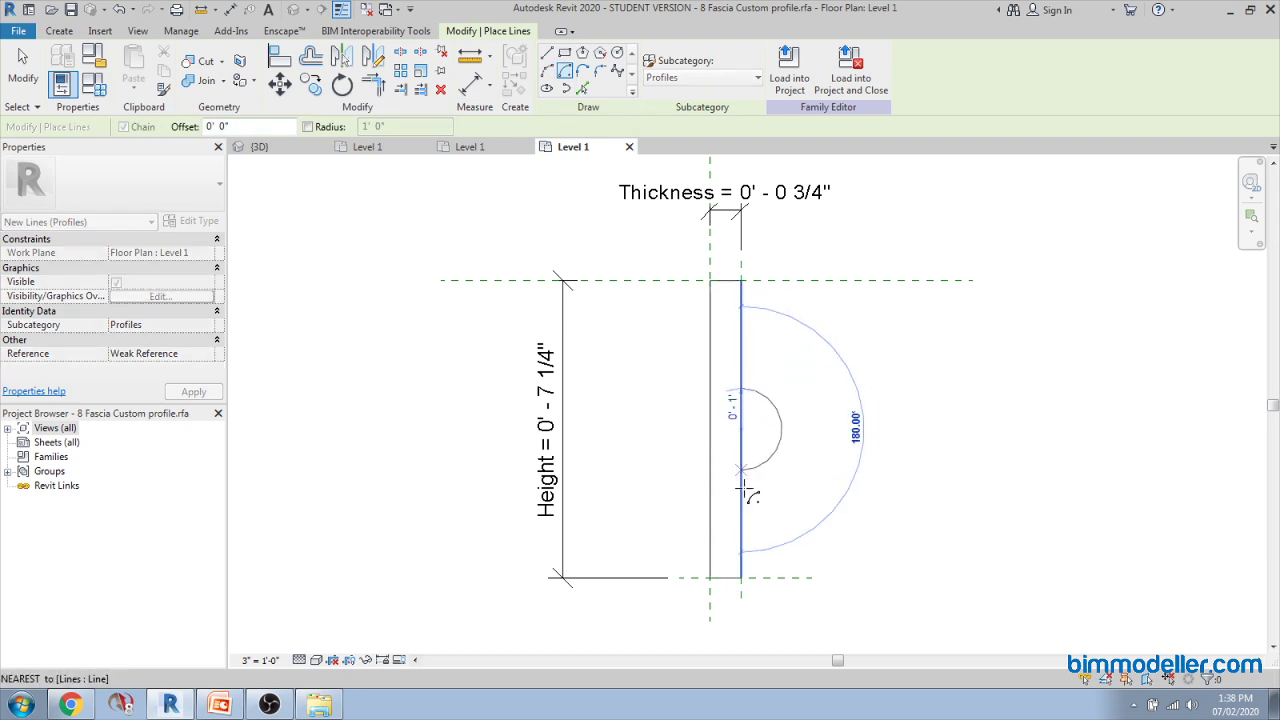
{"action": "left_click", "coordinate": [547, 71]}
{"action": "left_click", "coordinate": [741, 280]}
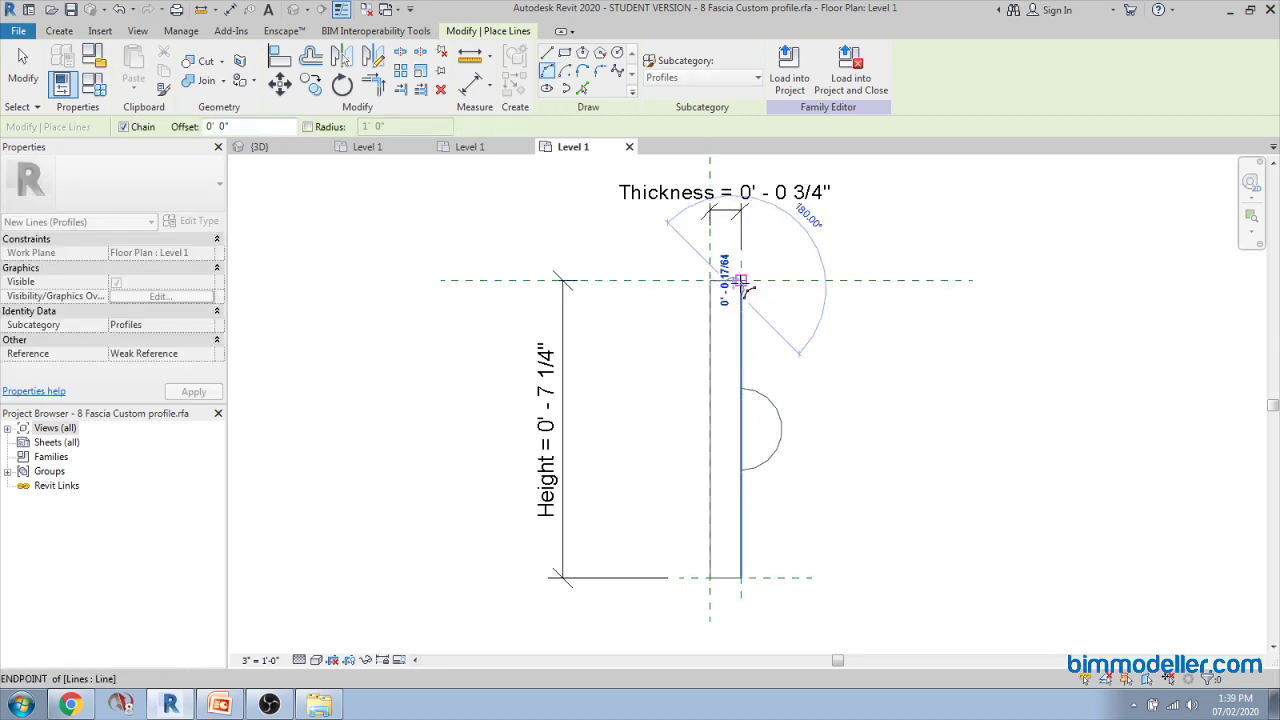
{"action": "key", "text": "Escape"}
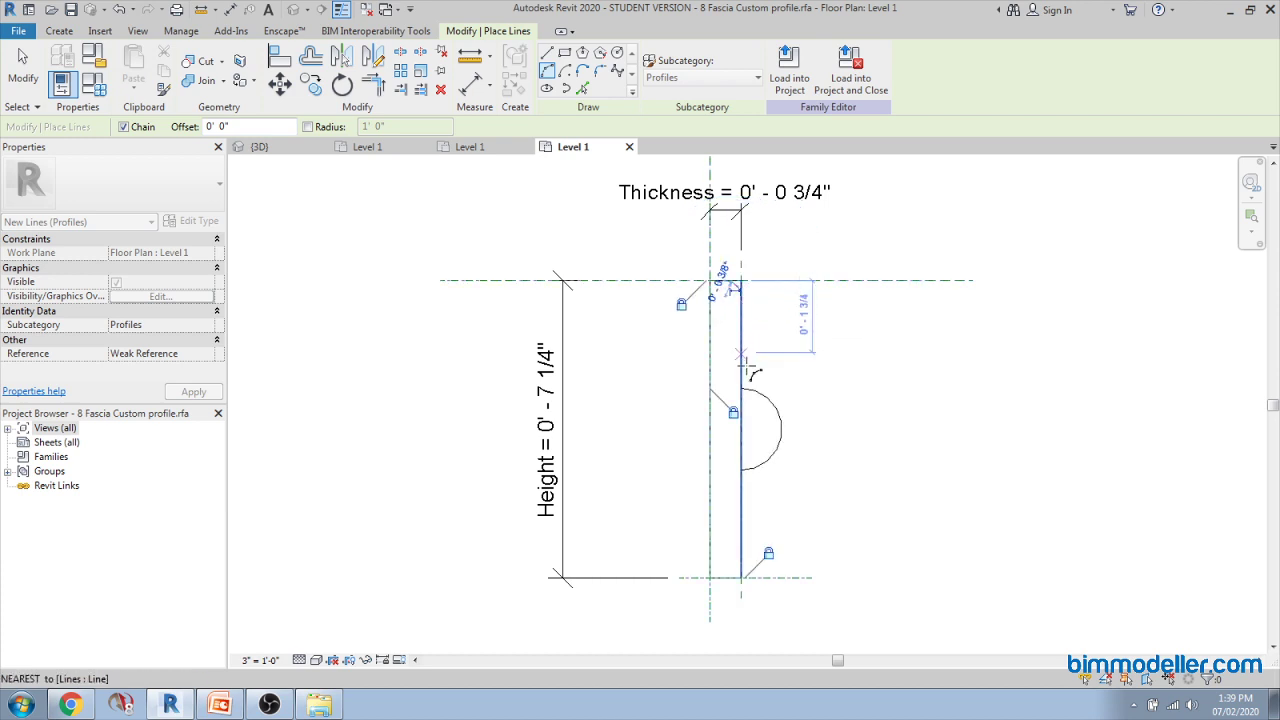
Step: Draw the upper curve from the profile's top corner down the edge
{"action": "scroll", "coordinate": [749, 534], "scroll_direction": "up", "scroll_amount": 2}
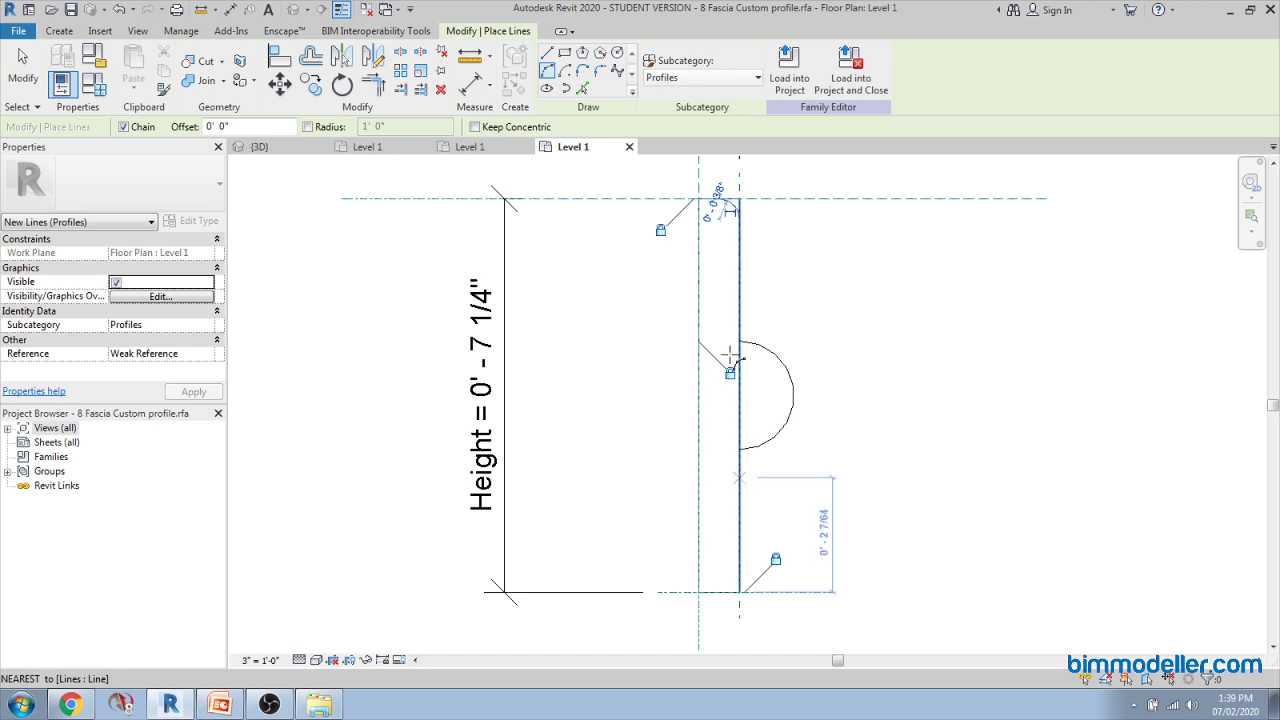
{"action": "left_click", "coordinate": [738, 212]}
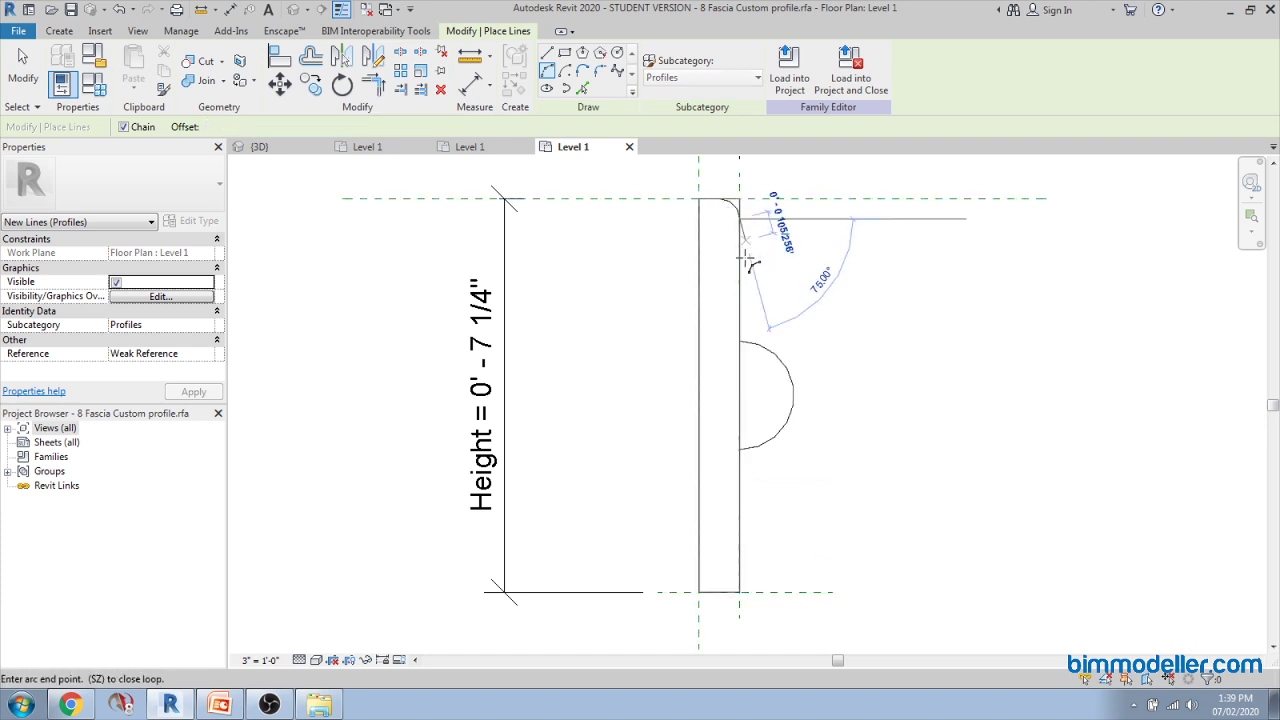
{"action": "left_click", "coordinate": [748, 262]}
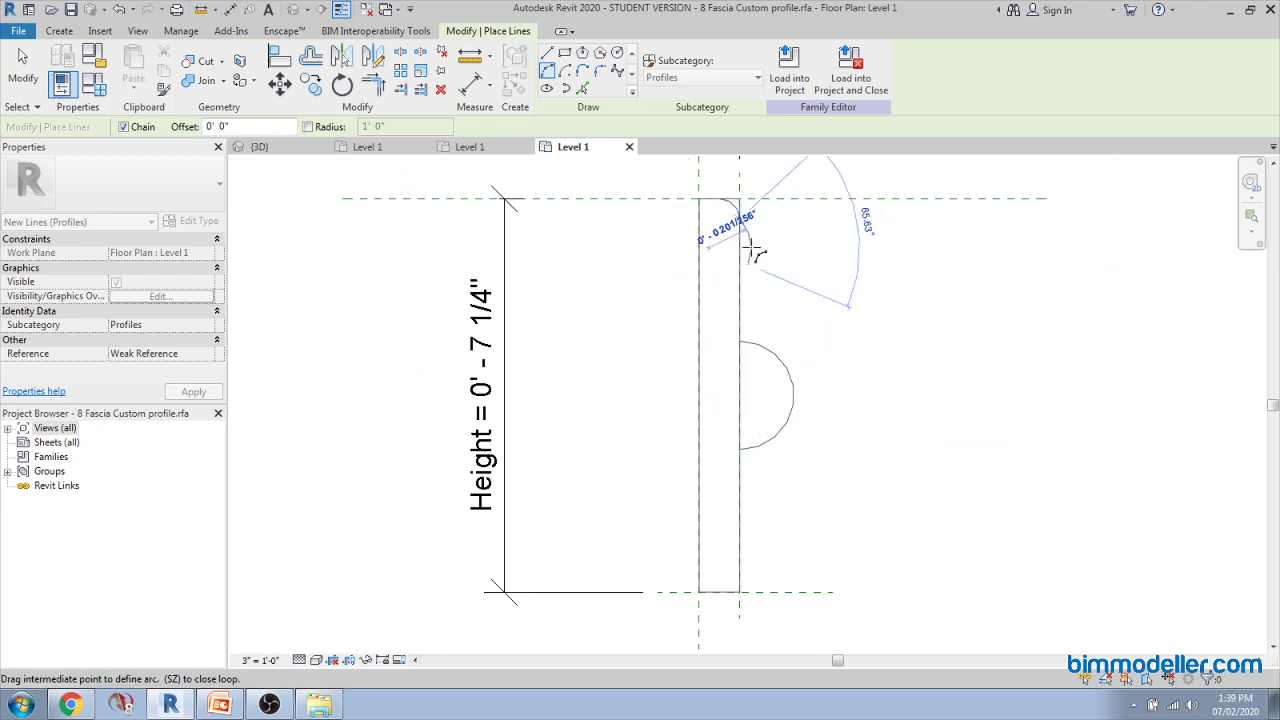
{"action": "left_click", "coordinate": [752, 250]}
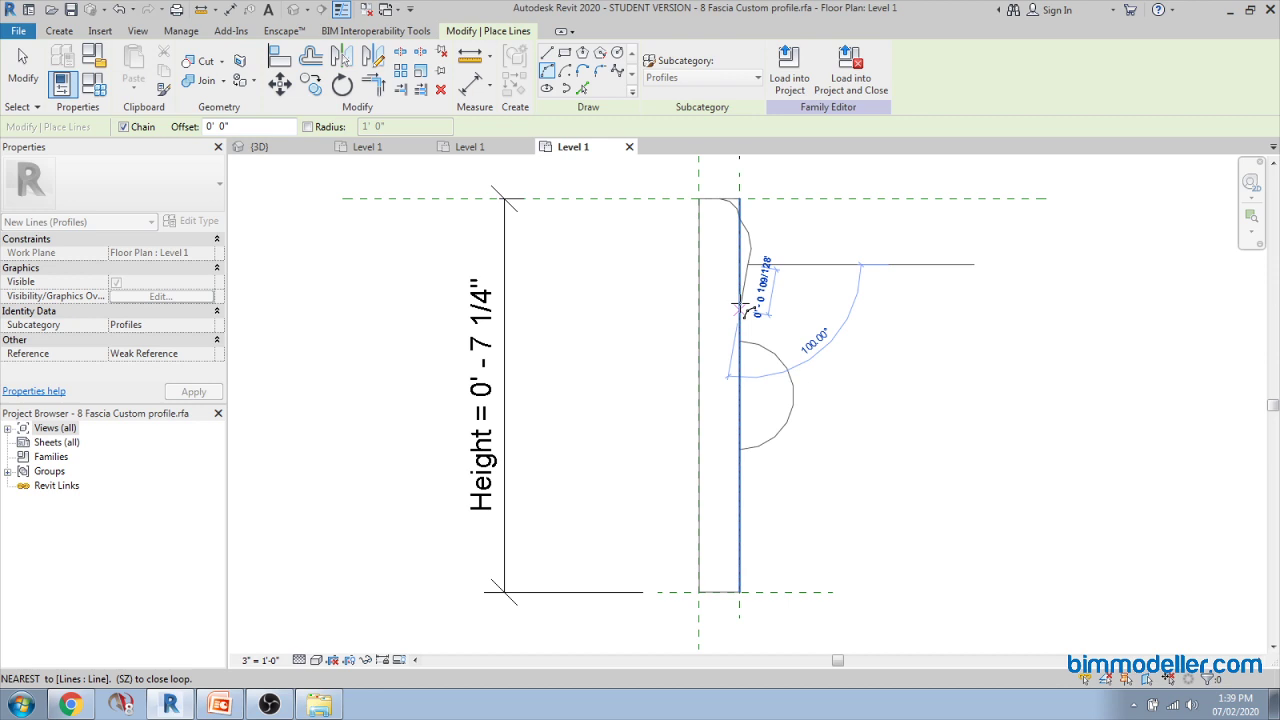
{"action": "scroll", "coordinate": [752, 280], "scroll_direction": "up", "scroll_amount": 3}
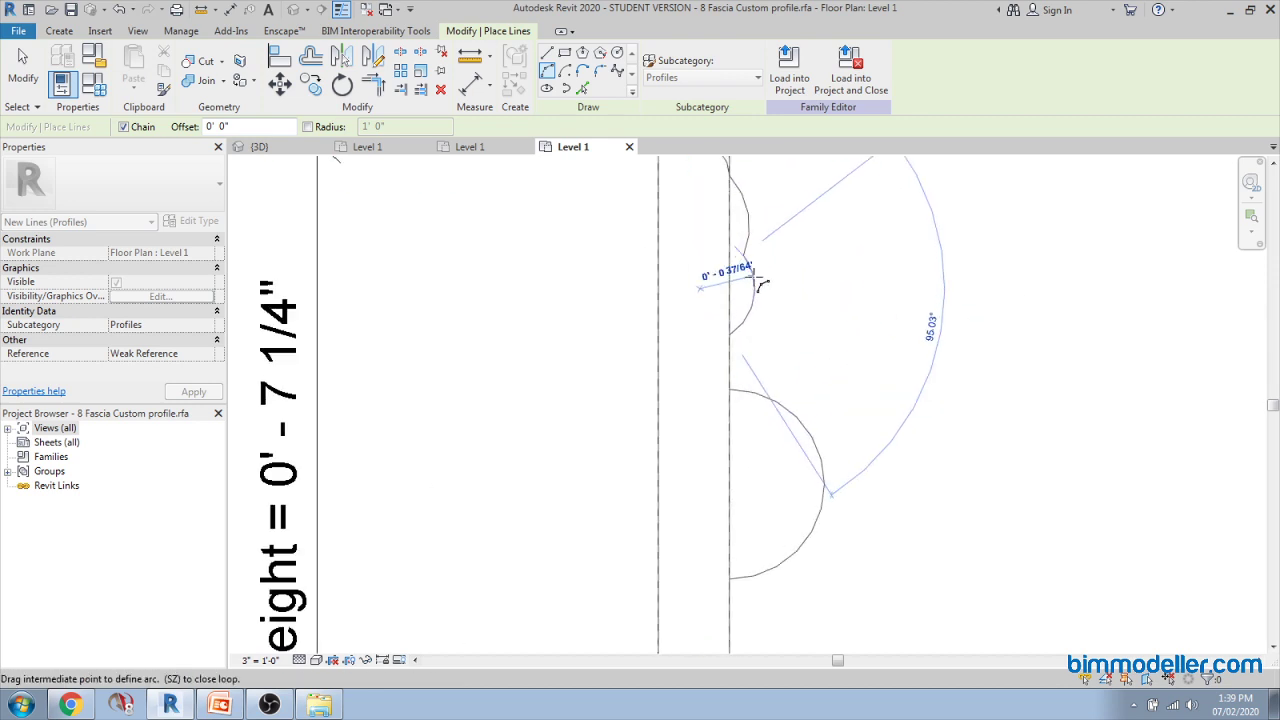
{"action": "key", "text": "Escape"}
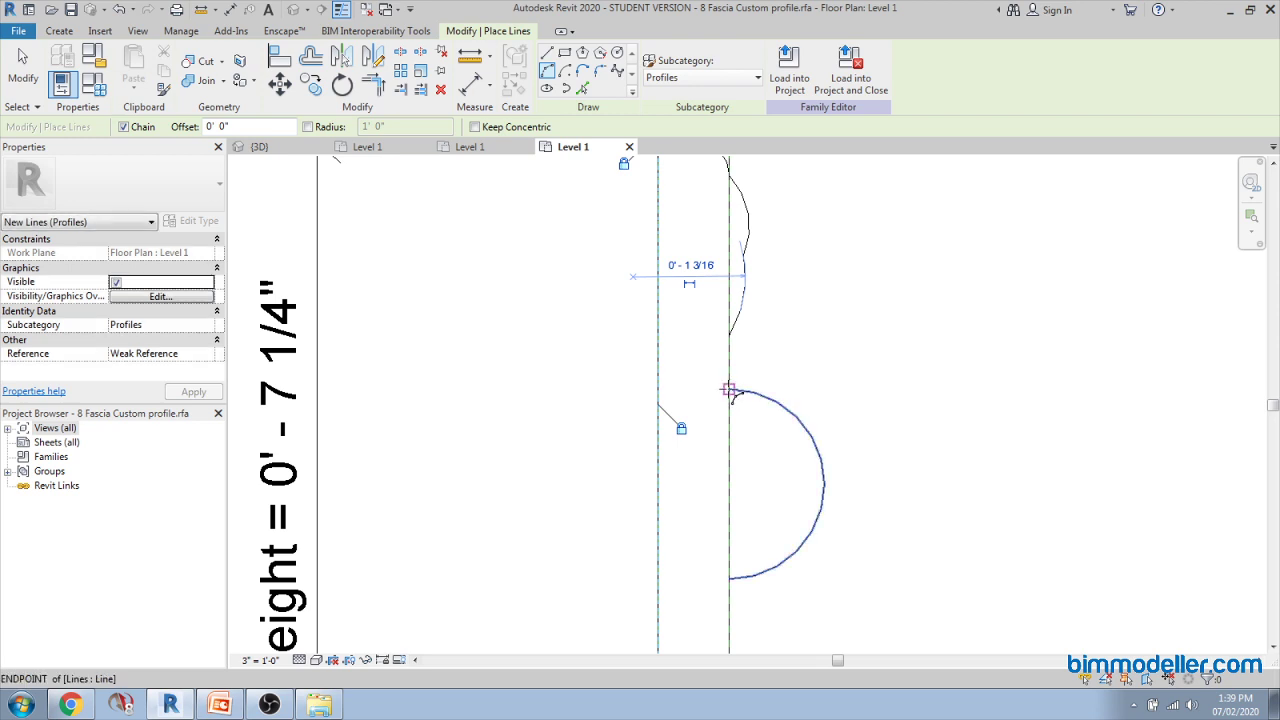
Step: Draw a small arc bump between the semicircle and the upper curve
{"action": "left_click", "coordinate": [730, 389]}
{"action": "left_click", "coordinate": [733, 338]}
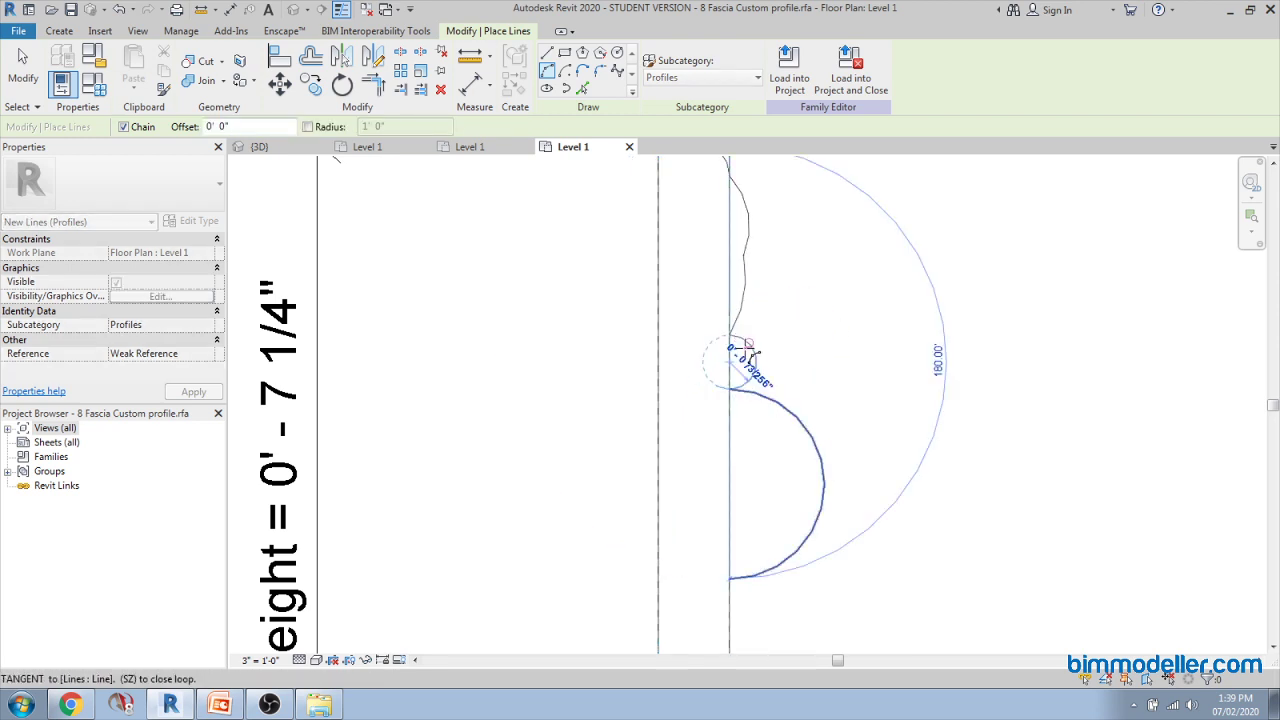
{"action": "scroll", "coordinate": [755, 360], "scroll_direction": "down", "scroll_amount": 3}
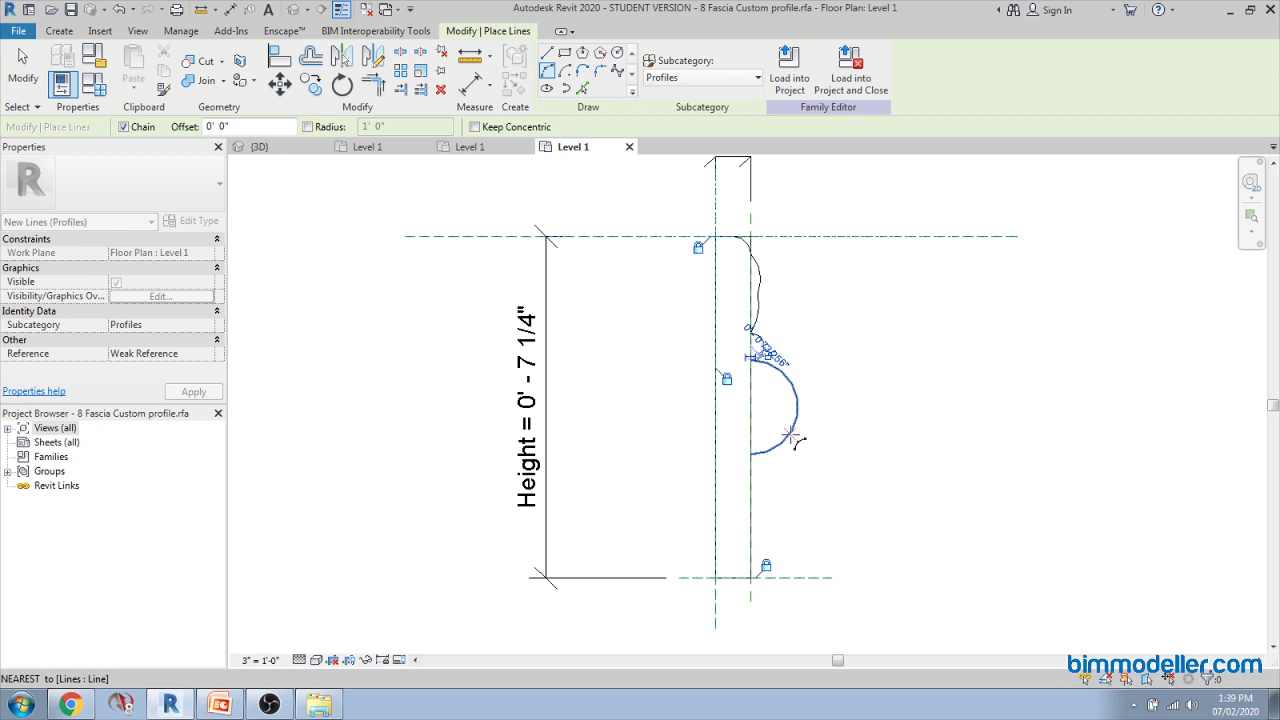
{"action": "left_click", "coordinate": [790, 435]}
{"action": "key", "text": "Escape"}
{"action": "key", "text": "Escape"}
{"action": "middle_click_drag", "start_coordinate": [807, 475], "coordinate": [723, 451]}
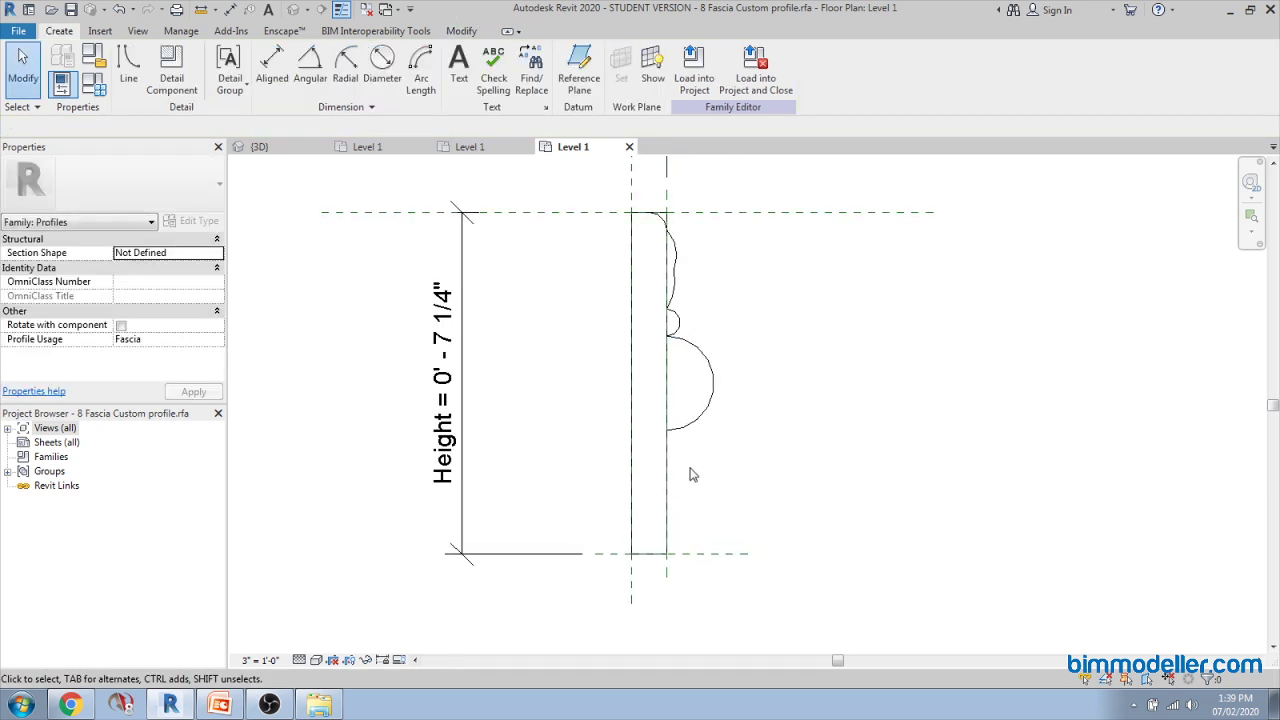
Step: Delete the original straight right edge line, unjoining elements to clear the error
{"action": "left_click", "coordinate": [669, 401]}
{"action": "key", "text": "Delete"}
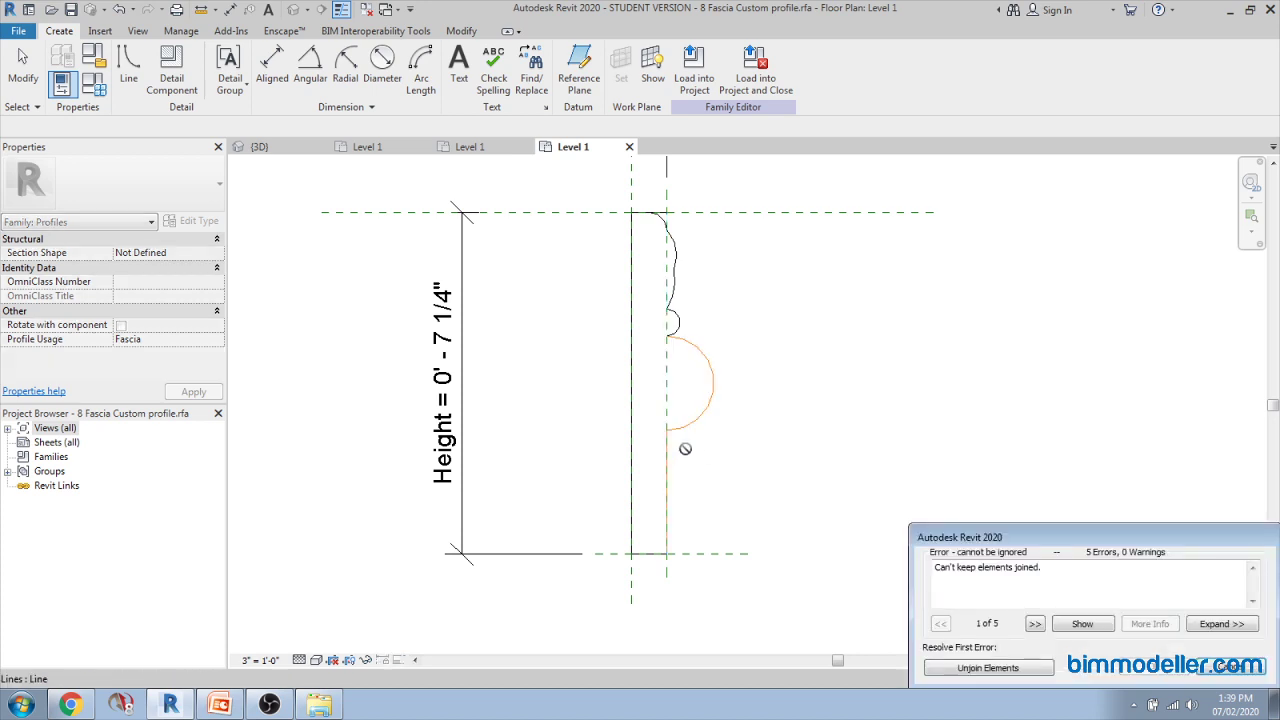
{"action": "left_click", "coordinate": [968, 668]}
{"action": "key", "text": "t"}
{"action": "key", "text": "r"}
{"action": "scroll", "coordinate": [757, 408], "scroll_direction": "up", "scroll_amount": 1}
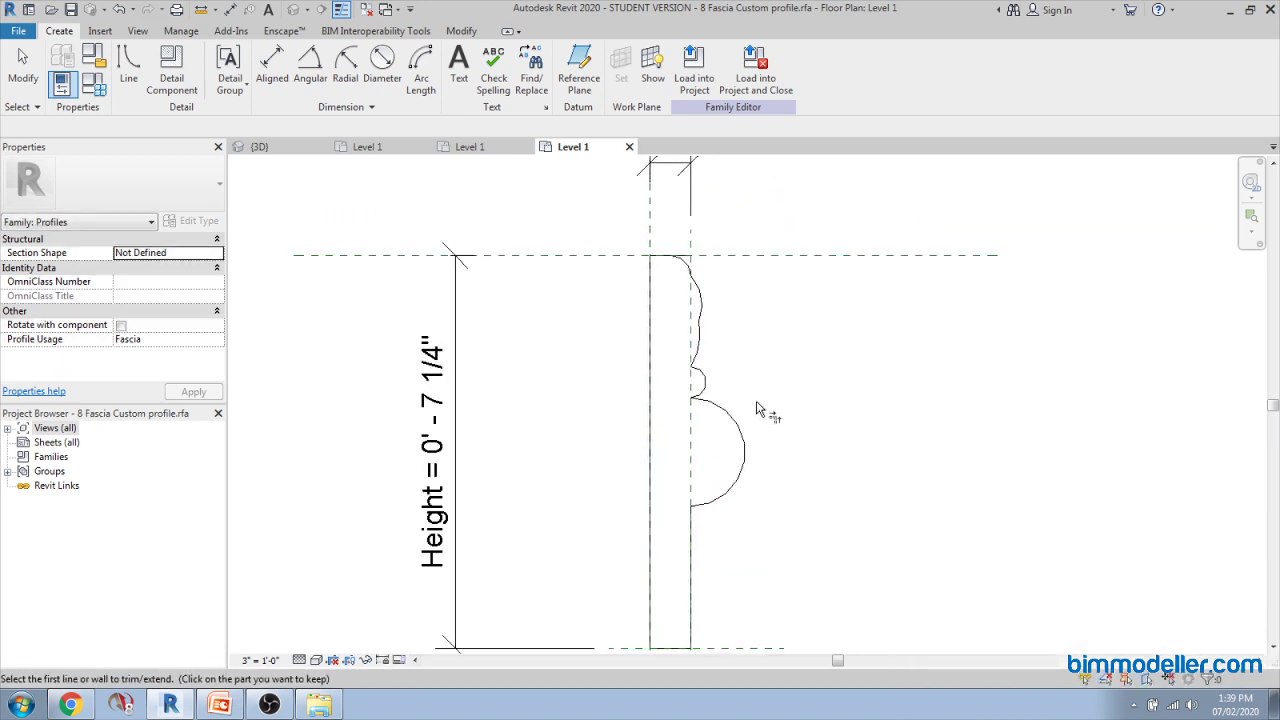
{"action": "key", "text": "Escape"}
{"action": "scroll", "coordinate": [718, 342], "scroll_direction": "down", "scroll_amount": 1}
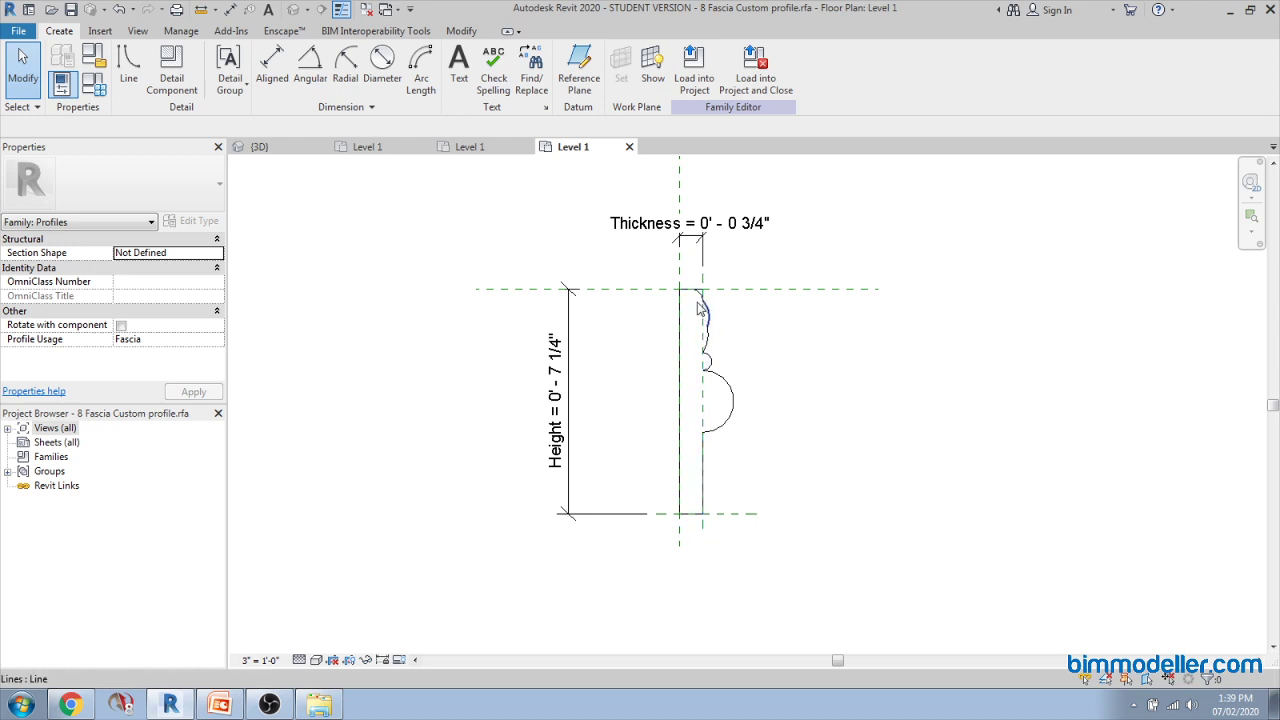
{"action": "scroll", "coordinate": [700, 310], "scroll_direction": "up", "scroll_amount": 3}
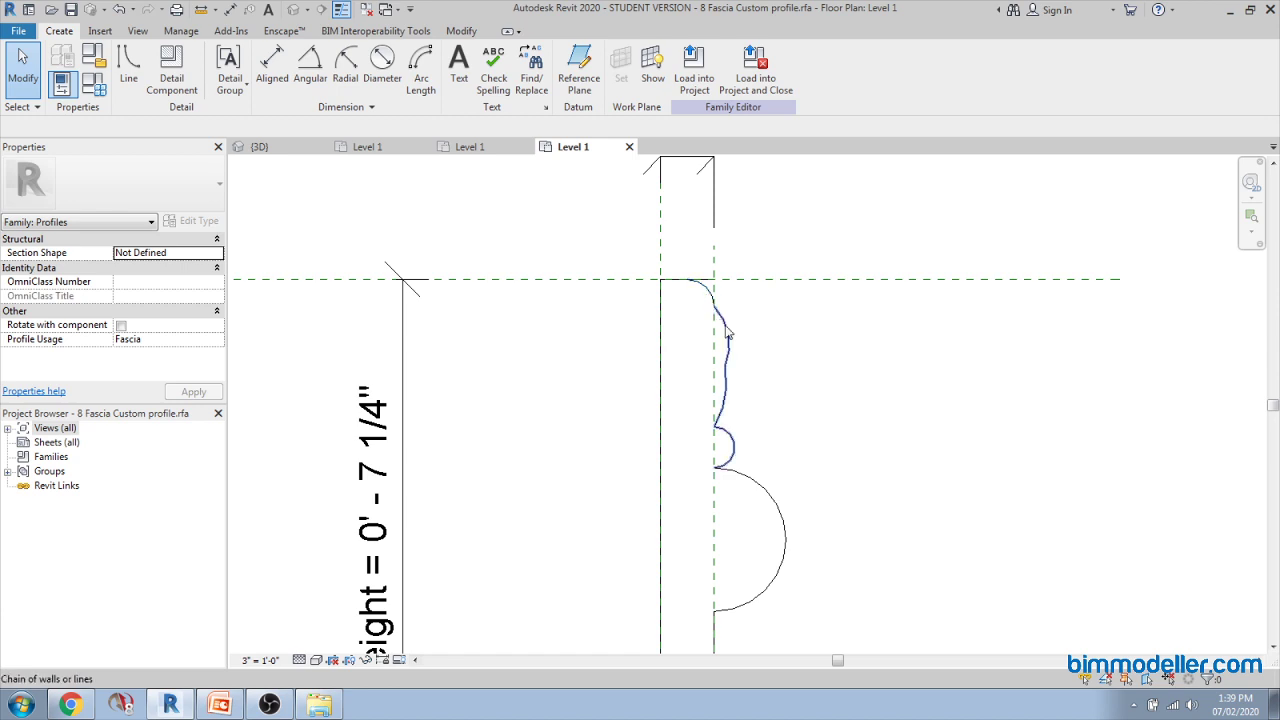
Step: Reshape the small arc's curvature to fit between the curves
{"action": "left_click", "coordinate": [733, 462]}
{"action": "scroll", "coordinate": [733, 462], "scroll_direction": "up", "scroll_amount": 2}
{"action": "mouse_move", "coordinate": [737, 445]}
{"action": "left_mouse_down"}
{"action": "mouse_move", "coordinate": [991, 437]}
{"action": "mouse_move", "coordinate": [713, 445]}
{"action": "left_mouse_up"}
{"action": "key", "text": "Escape"}
{"action": "key", "text": "t"}
{"action": "key", "text": "r"}
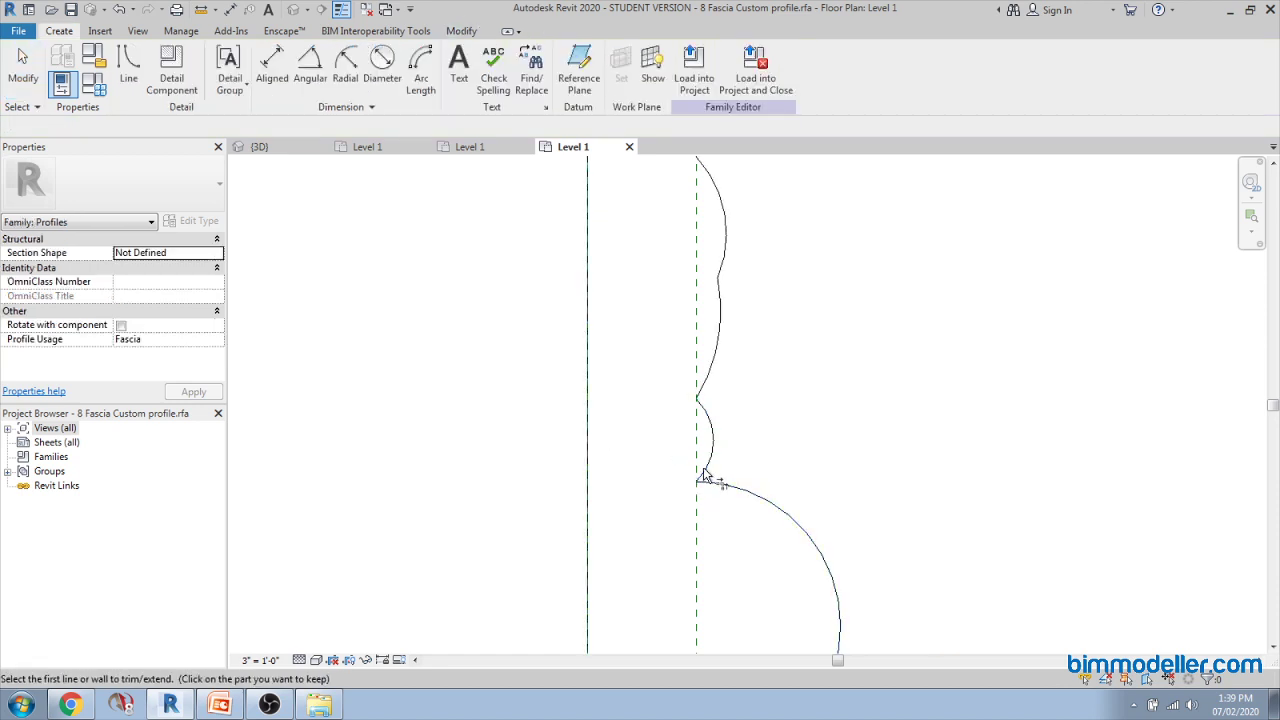
{"action": "key", "text": "Escape"}
Step: Select the whole chain of profile lines to check its continuity
{"action": "key", "text": "Tab"}
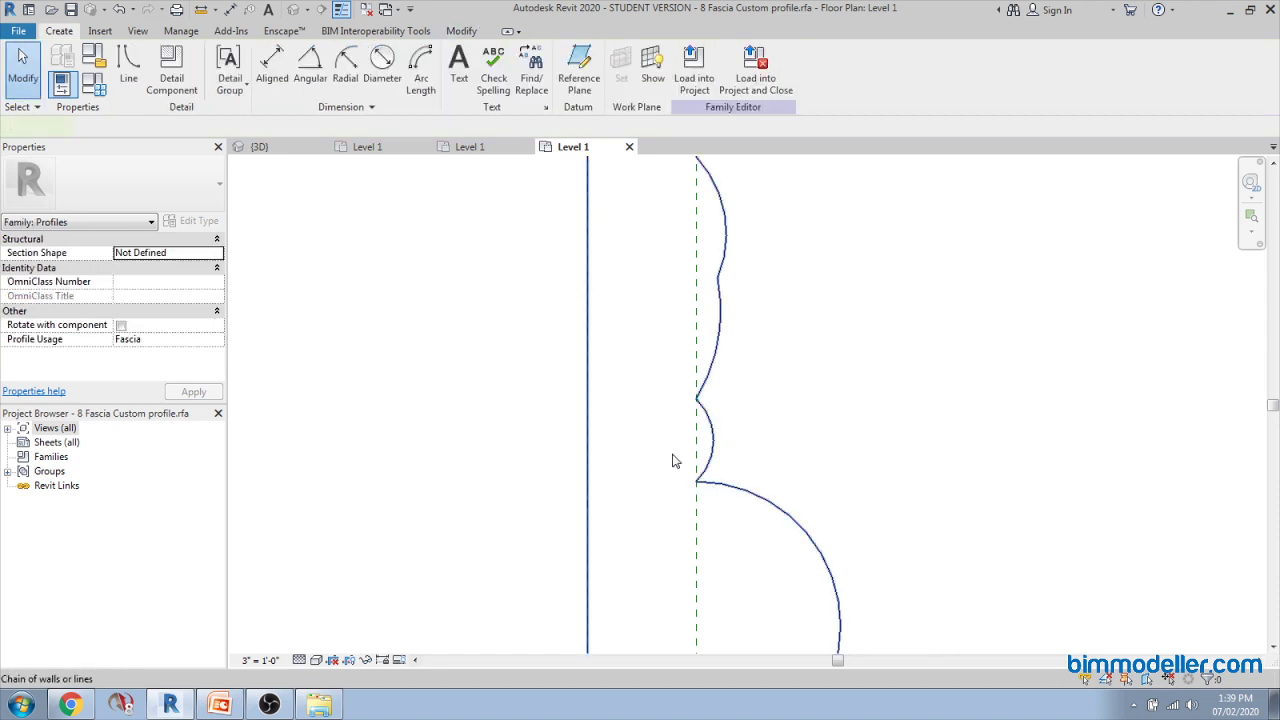
{"action": "left_click", "coordinate": [673, 461]}
{"action": "scroll", "coordinate": [692, 435], "scroll_direction": "down", "scroll_amount": 2}
{"action": "scroll", "coordinate": [648, 383], "scroll_direction": "down", "scroll_amount": 3}
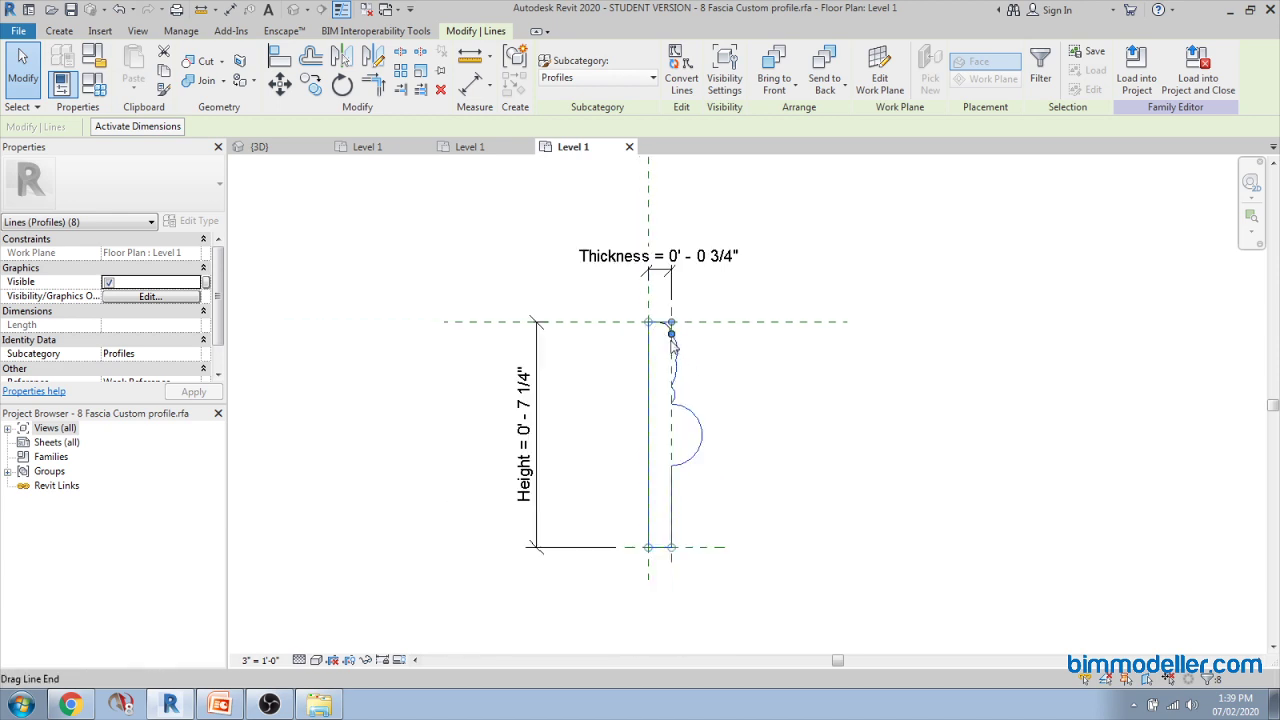
{"action": "scroll", "coordinate": [677, 338], "scroll_direction": "up", "scroll_amount": 5}
{"action": "scroll", "coordinate": [668, 322], "scroll_direction": "up", "scroll_amount": 3}
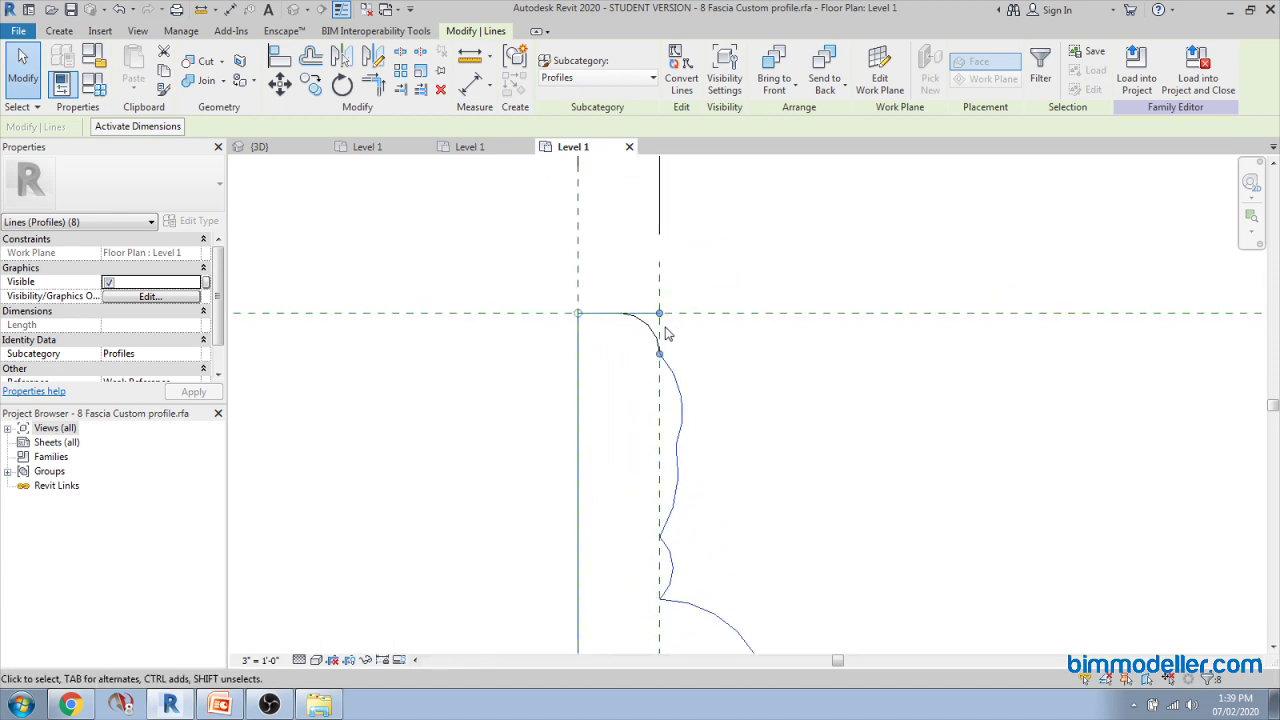
{"action": "key", "text": "Escape"}
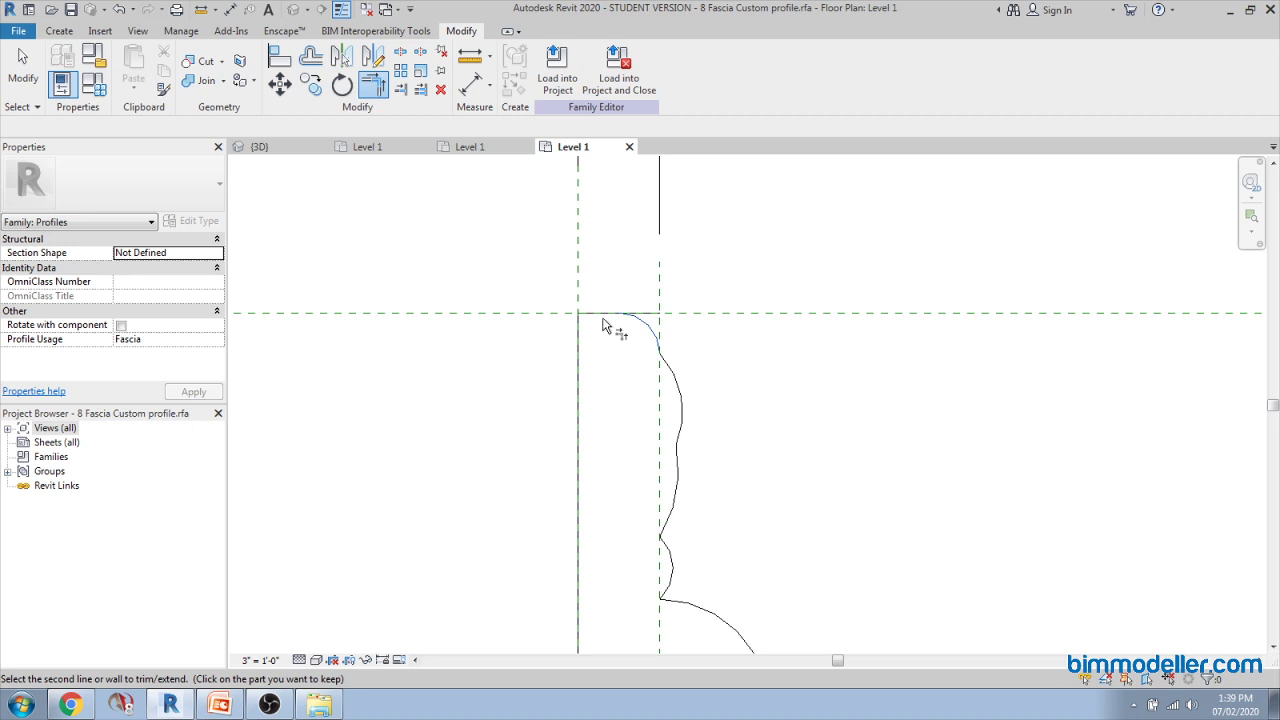
Step: Trim the top edge and curve into a corner, confirming the outline is closed
{"action": "left_click", "coordinate": [608, 321]}
{"action": "key", "text": "Escape"}
{"action": "key", "text": "Tab"}
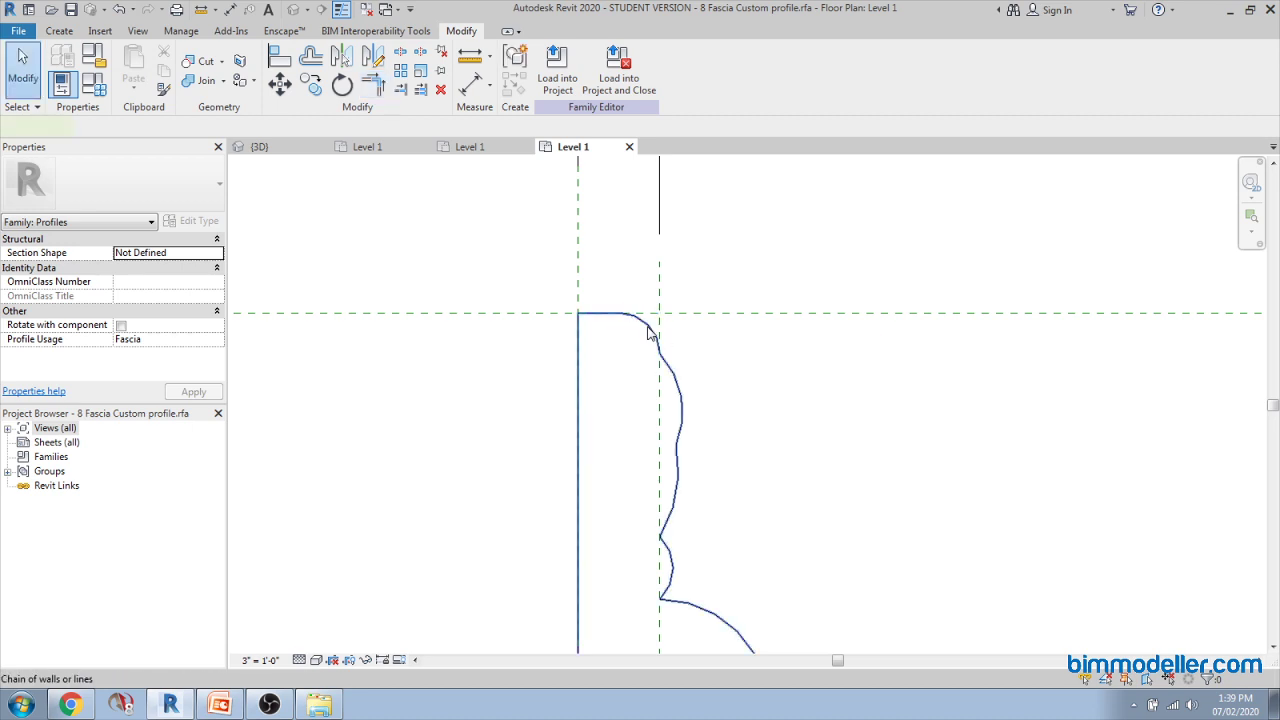
{"action": "left_click", "coordinate": [648, 333]}
{"action": "scroll", "coordinate": [676, 334], "scroll_direction": "down", "scroll_amount": 3}
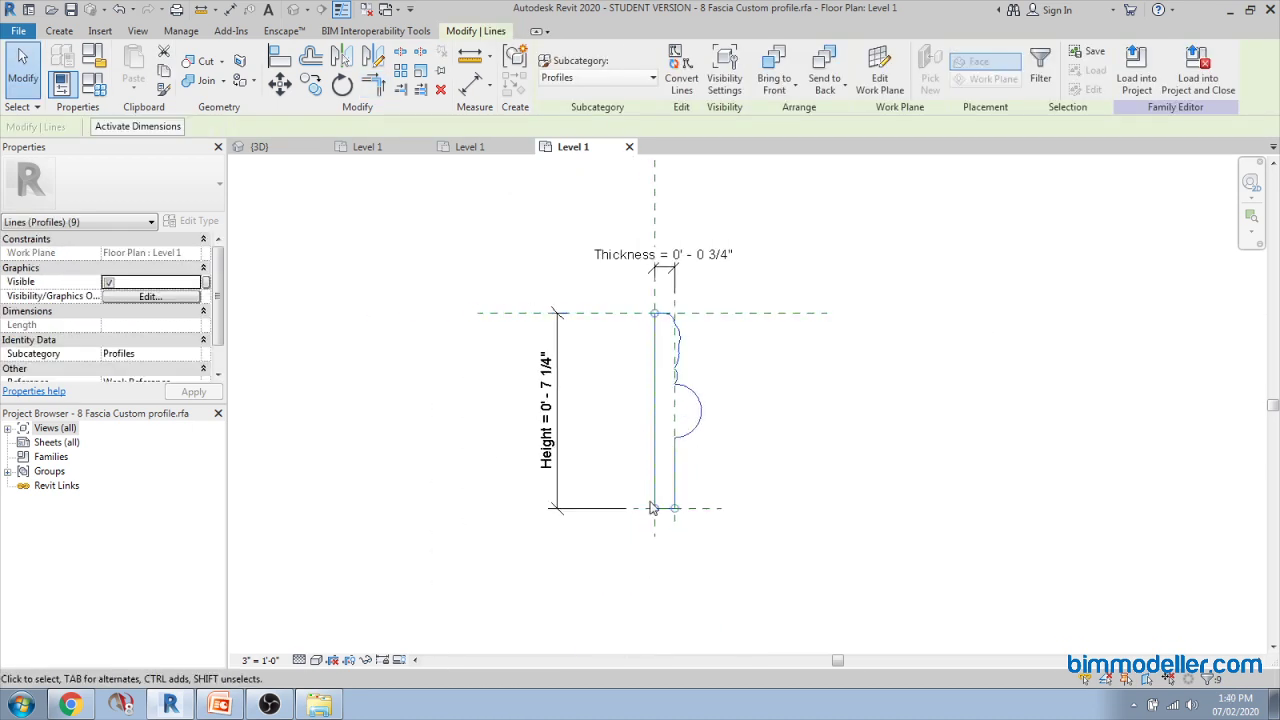
{"action": "scroll", "coordinate": [647, 450], "scroll_direction": "up", "scroll_amount": 3}
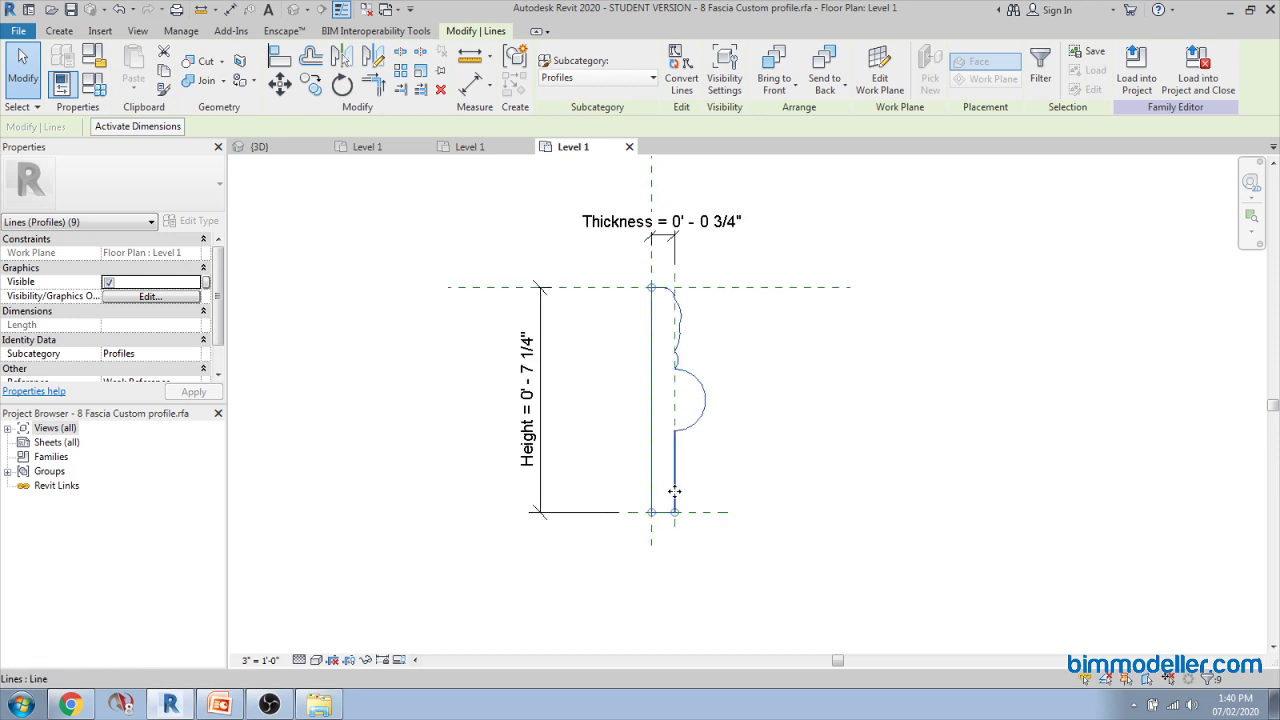
{"action": "key", "text": "Escape"}
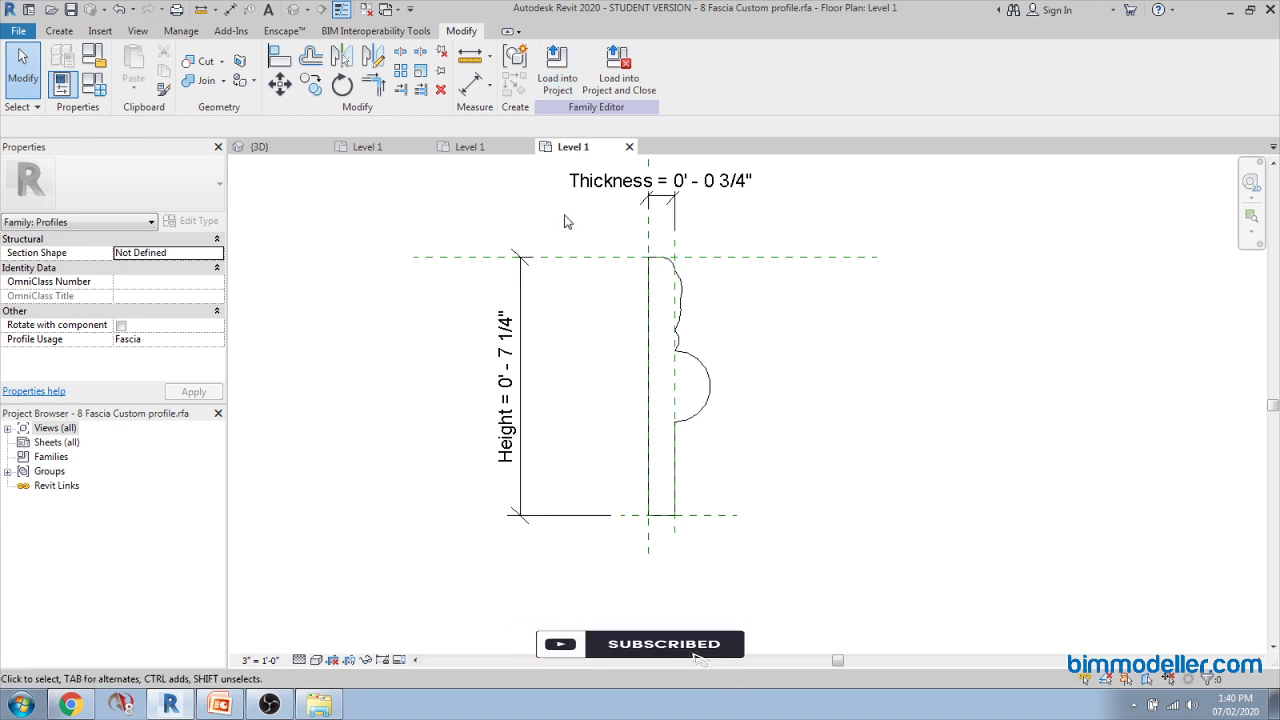
Step: Load the fascia profile family into Profile Family Hands-on.rvt
{"action": "left_click", "coordinate": [557, 66]}
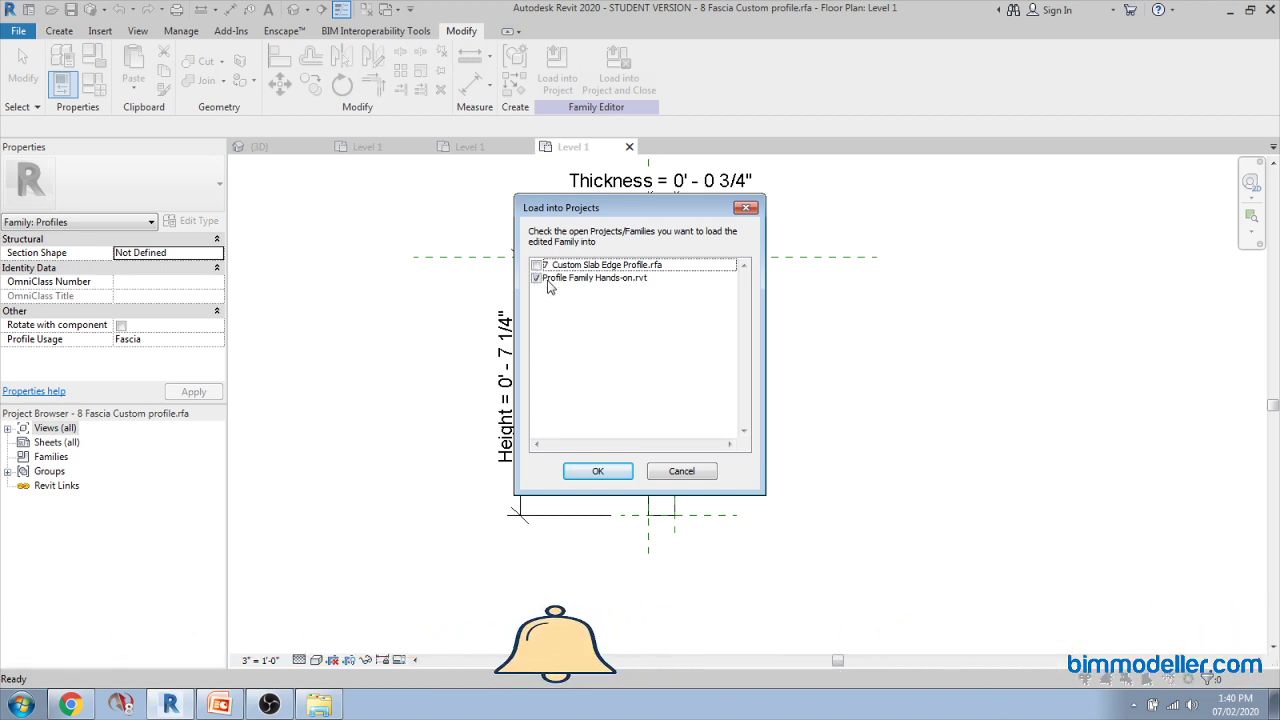
{"action": "left_click", "coordinate": [597, 471]}
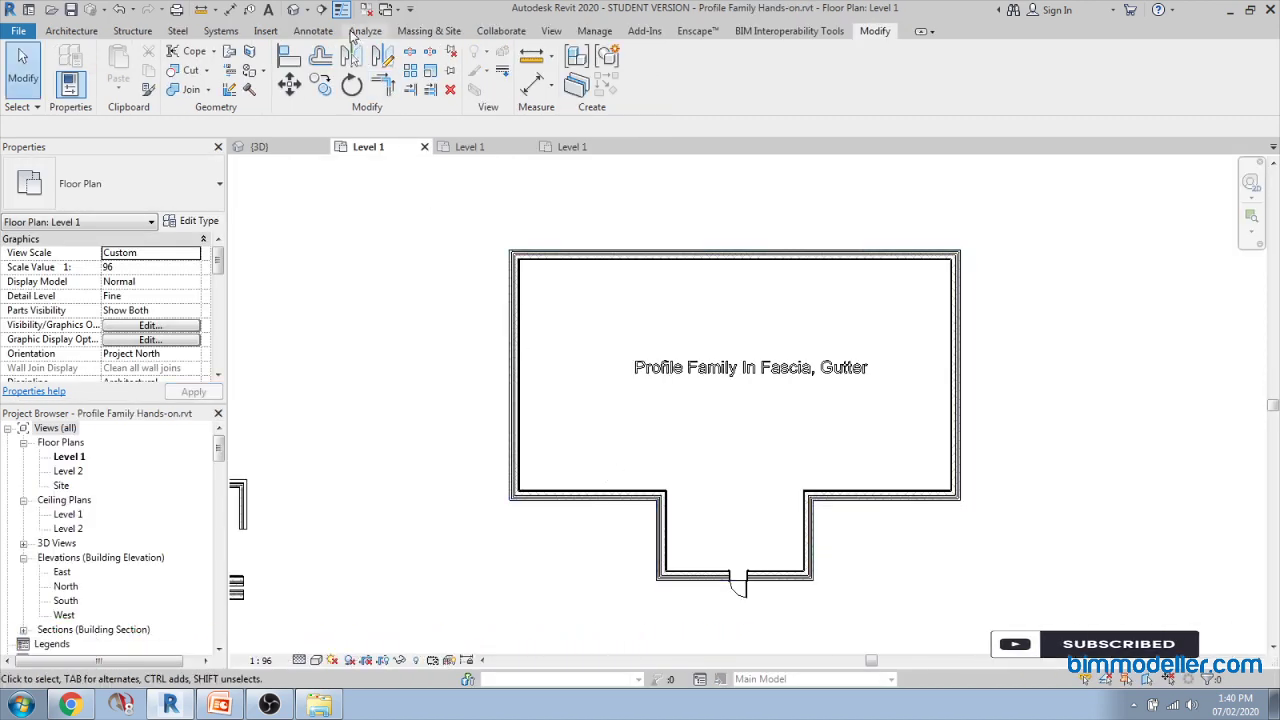
Step: Set the Fascia-Flat 1x12 type's Profile to 8 Fascia Custom profile : 1x12 in the 3D view
{"action": "left_click", "coordinate": [256, 146]}
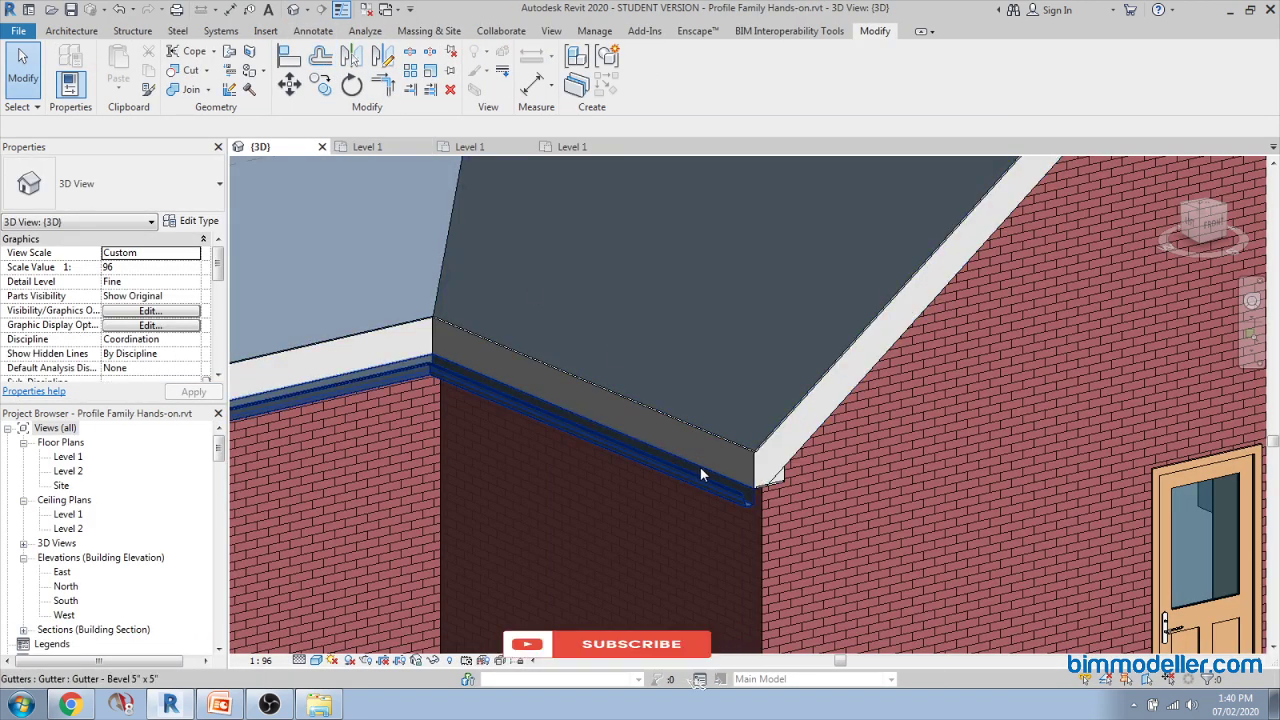
{"action": "left_click", "coordinate": [714, 463]}
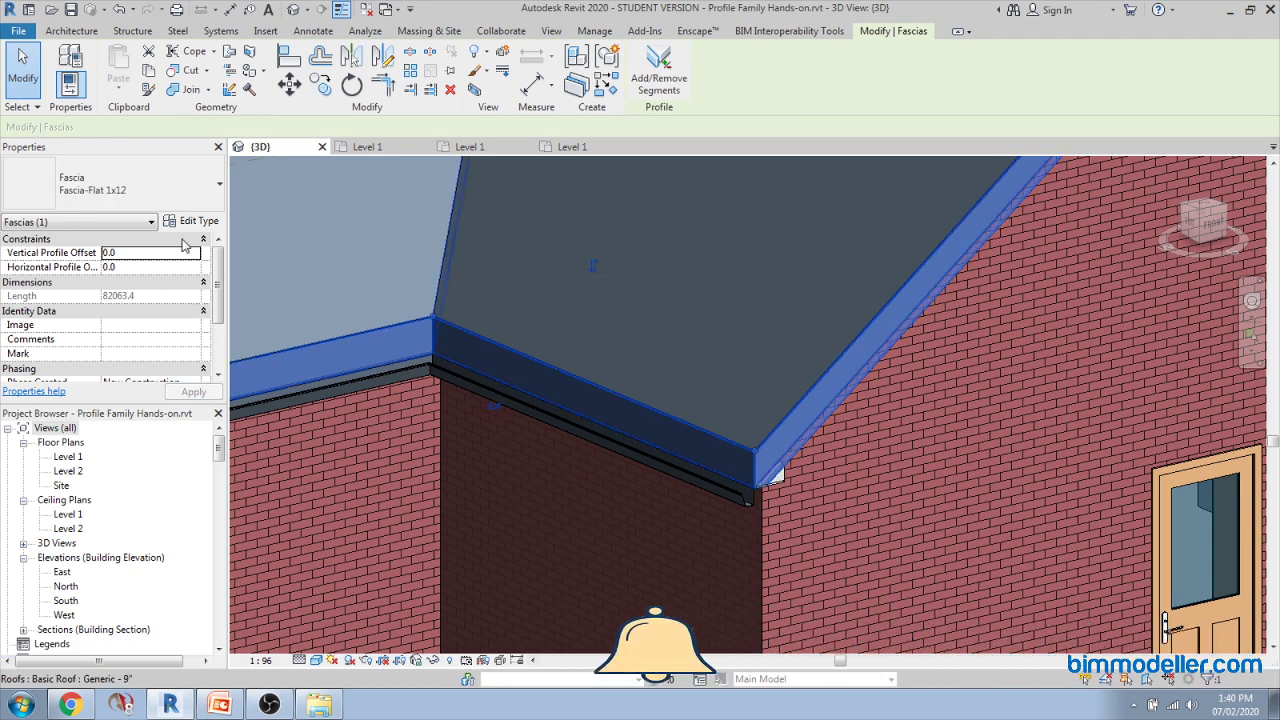
{"action": "left_click", "coordinate": [193, 221]}
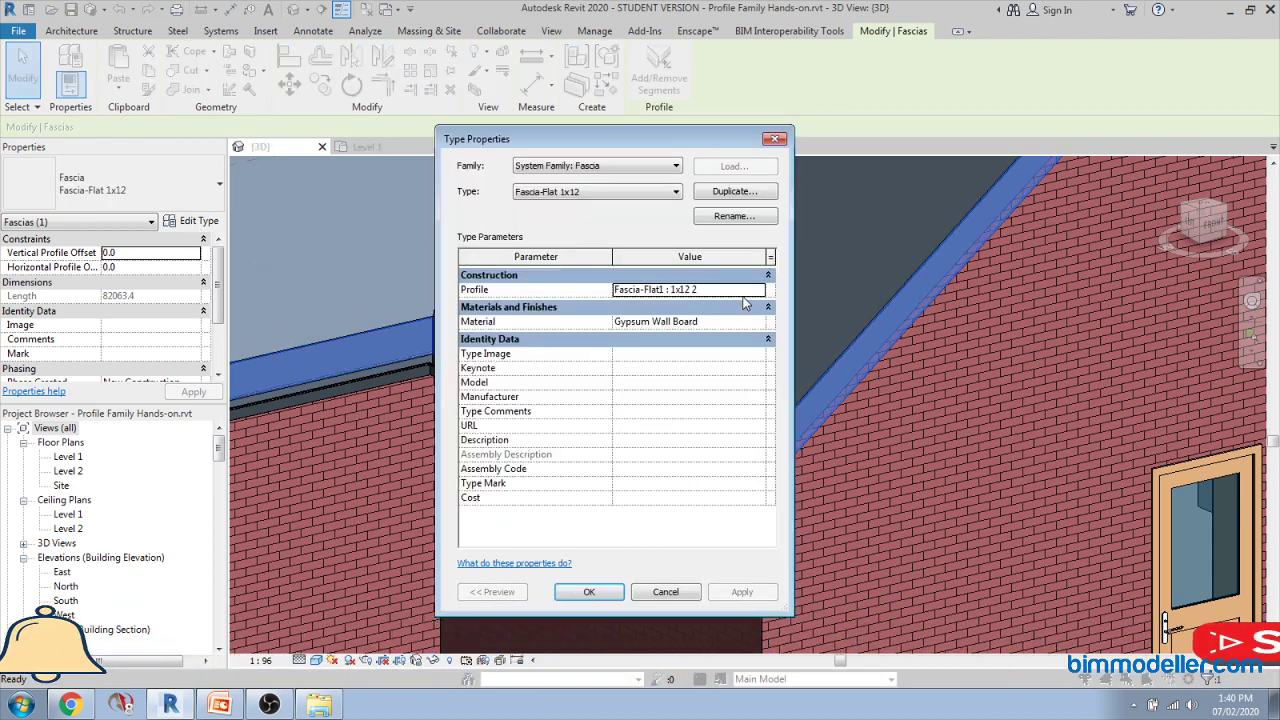
{"action": "left_click", "coordinate": [758, 290]}
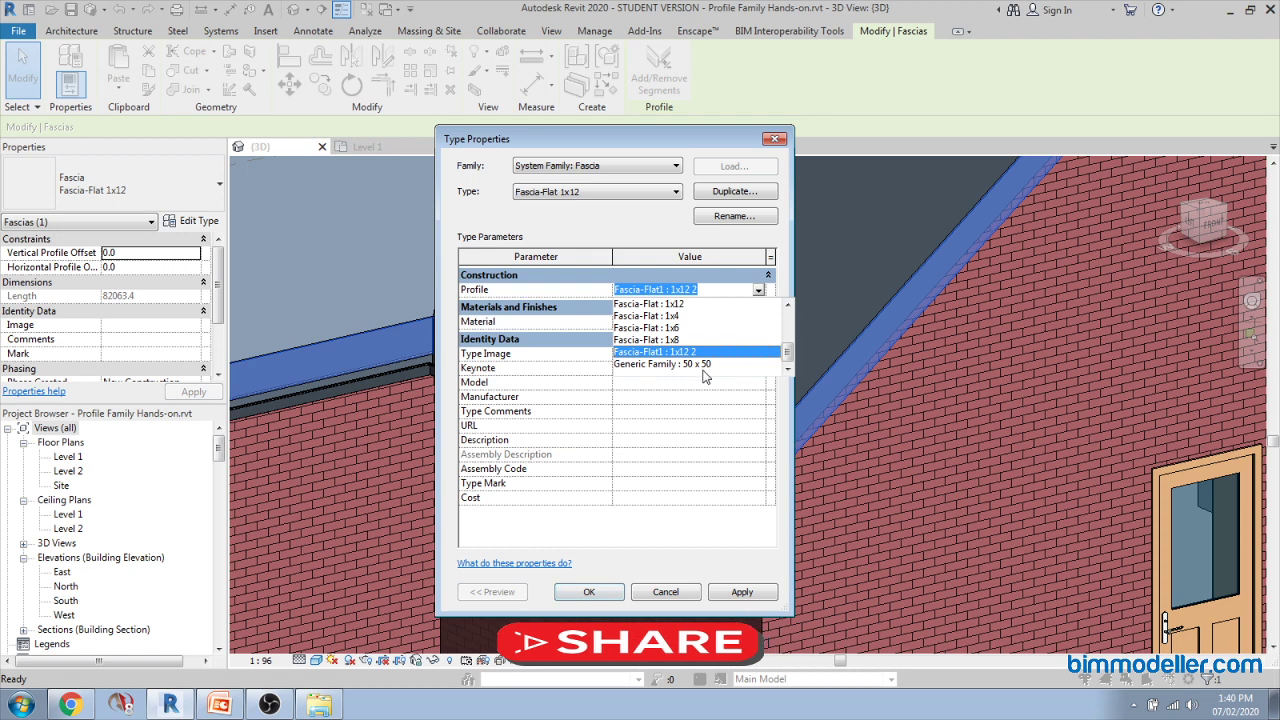
{"action": "scroll", "coordinate": [693, 370], "scroll_direction": "up", "scroll_amount": 6}
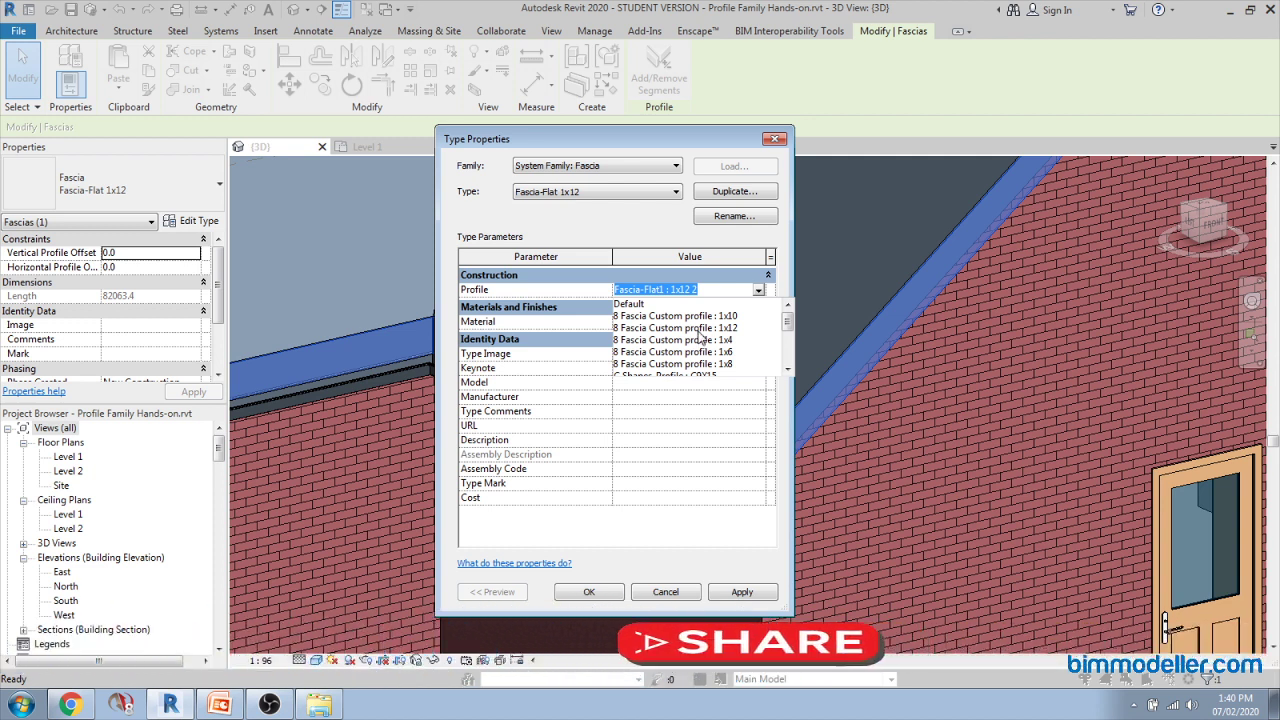
{"action": "left_click", "coordinate": [698, 328]}
{"action": "left_click", "coordinate": [720, 594]}
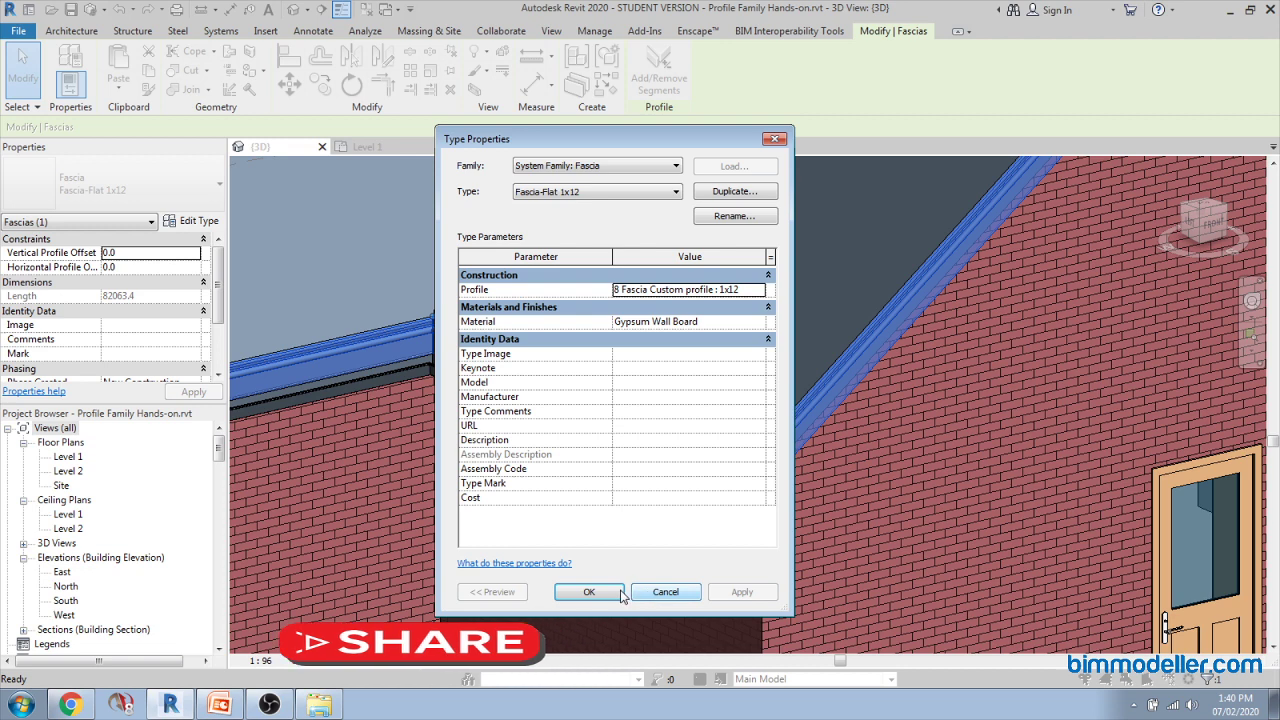
{"action": "left_click", "coordinate": [589, 592]}
Step: Orbit around the house to inspect the new moulded fascia at the eave corner
{"action": "key", "text": "Escape"}
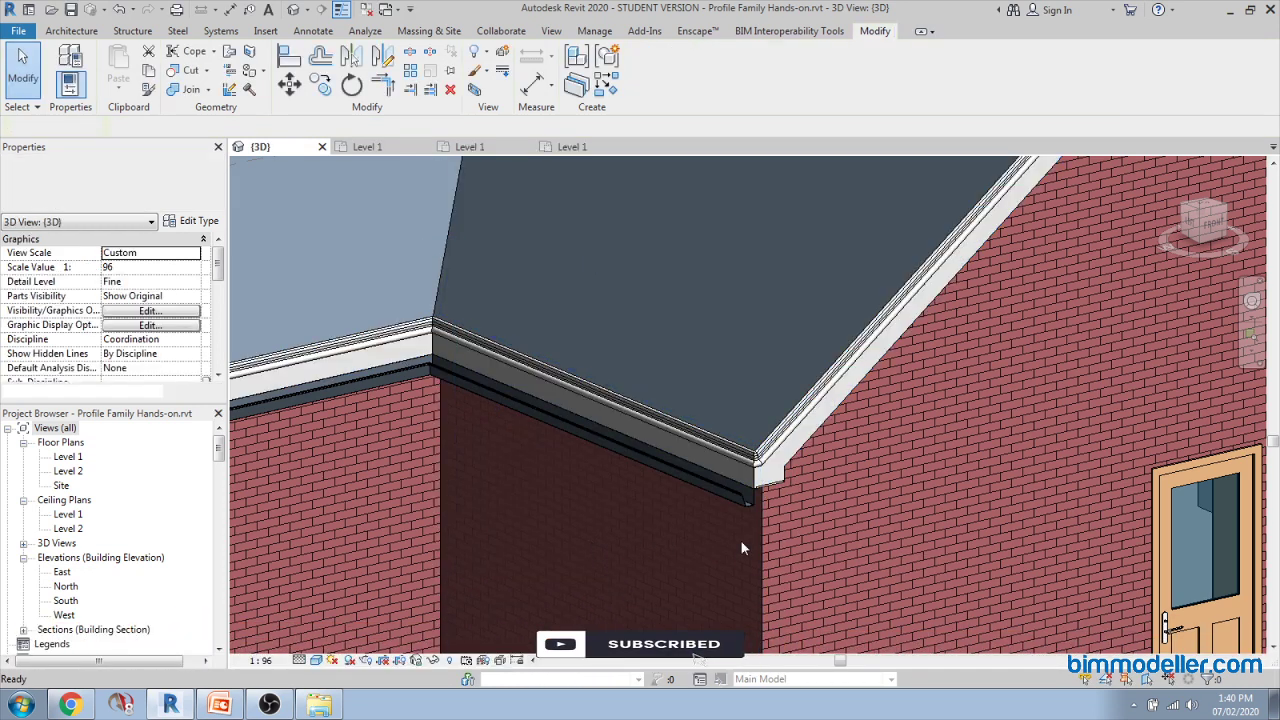
{"action": "scroll", "coordinate": [720, 545], "scroll_direction": "down", "scroll_amount": 1}
{"action": "scroll", "coordinate": [718, 545], "scroll_direction": "down", "scroll_amount": 2}
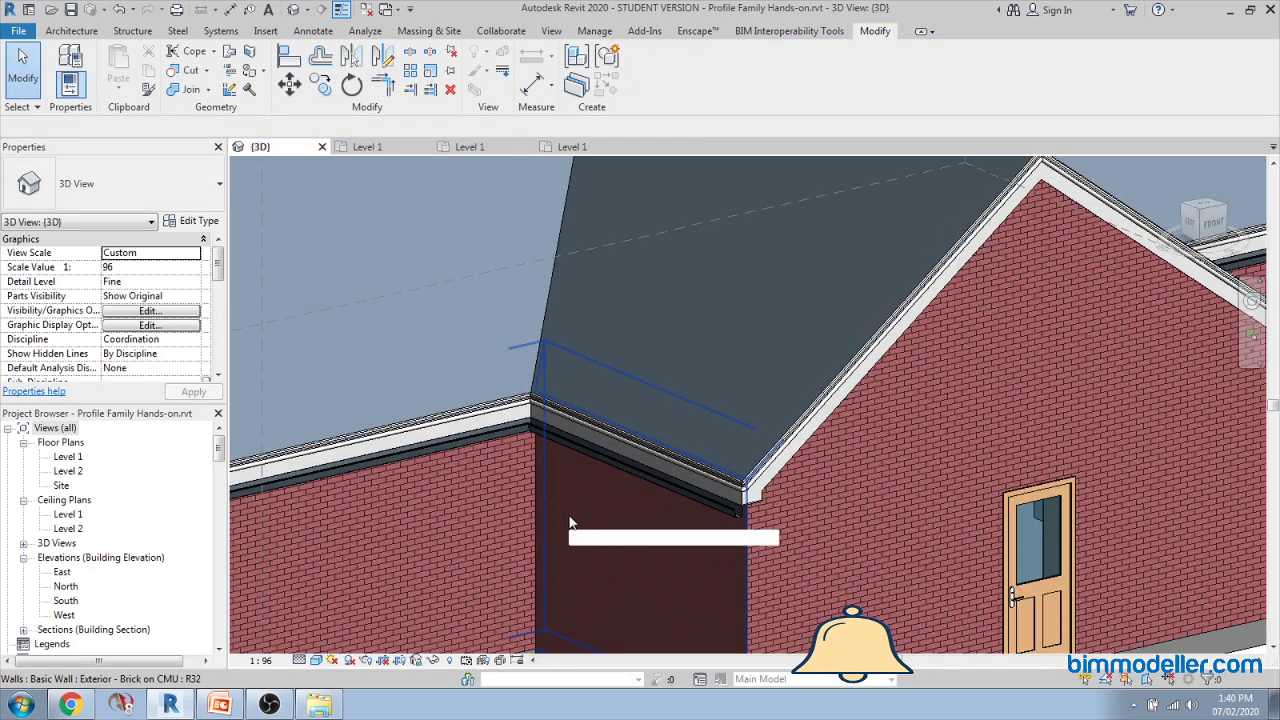
{"action": "middle_click_drag", "start_coordinate": [715, 537], "coordinate": [991, 457], "text": "shift"}
{"action": "scroll", "coordinate": [515, 490], "scroll_direction": "up", "scroll_amount": 2}
{"action": "middle_click_drag", "start_coordinate": [513, 482], "coordinate": [562, 455], "text": "shift"}
{"action": "scroll", "coordinate": [633, 440], "scroll_direction": "up", "scroll_amount": 4}
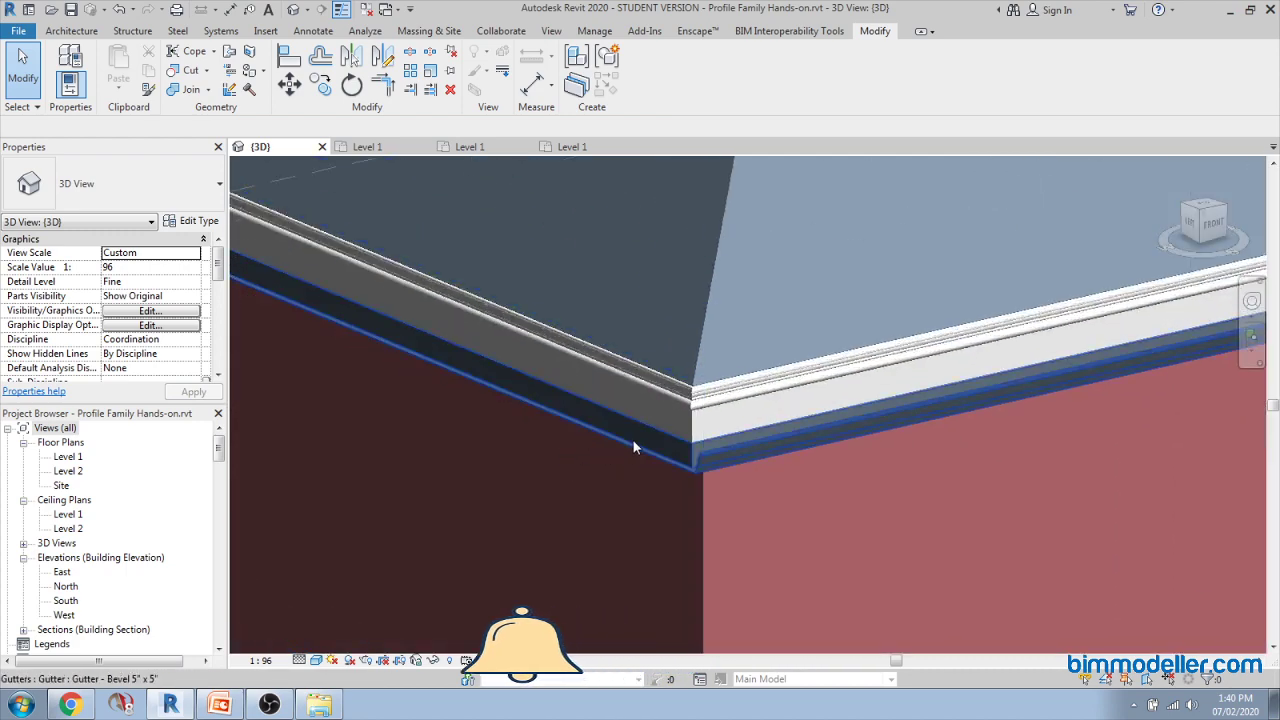
{"action": "middle_click_drag", "start_coordinate": [715, 421], "coordinate": [648, 462], "text": "shift"}
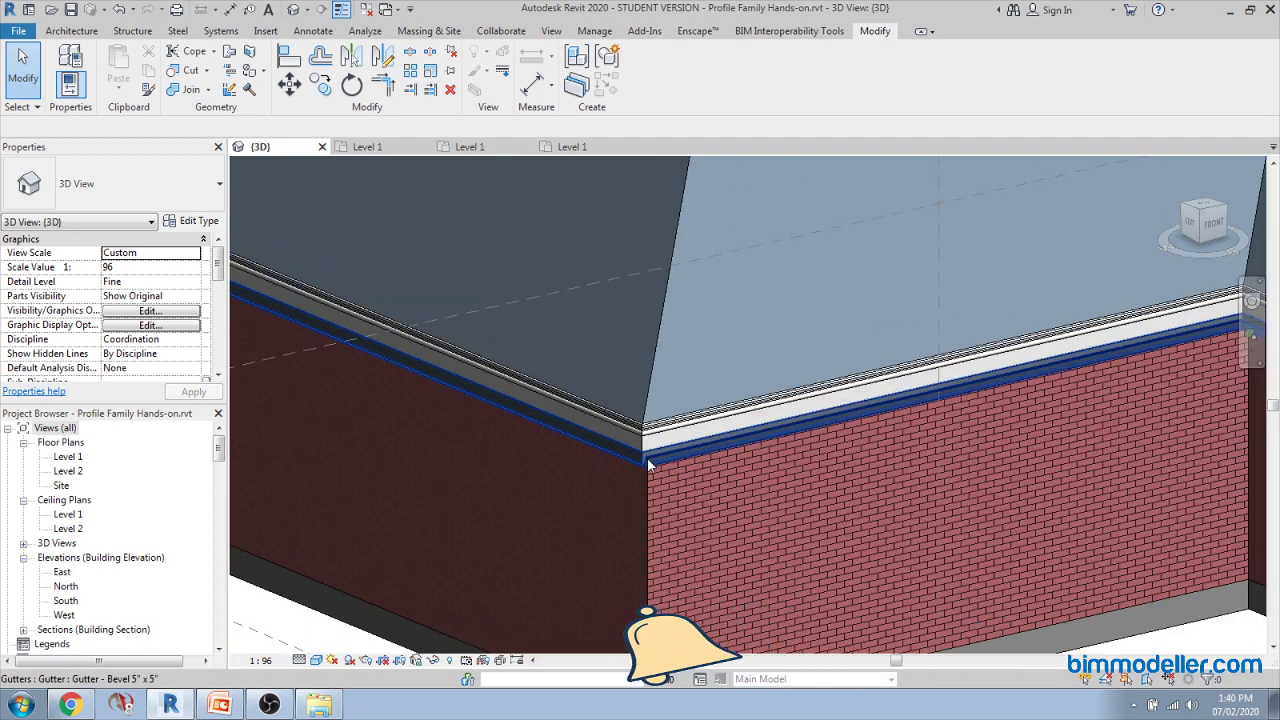
{"action": "left_click", "coordinate": [645, 461]}
{"action": "key", "text": "Escape"}
{"action": "scroll", "coordinate": [640, 460], "scroll_direction": "down", "scroll_amount": 4}
{"action": "scroll", "coordinate": [637, 459], "scroll_direction": "down", "scroll_amount": 1}
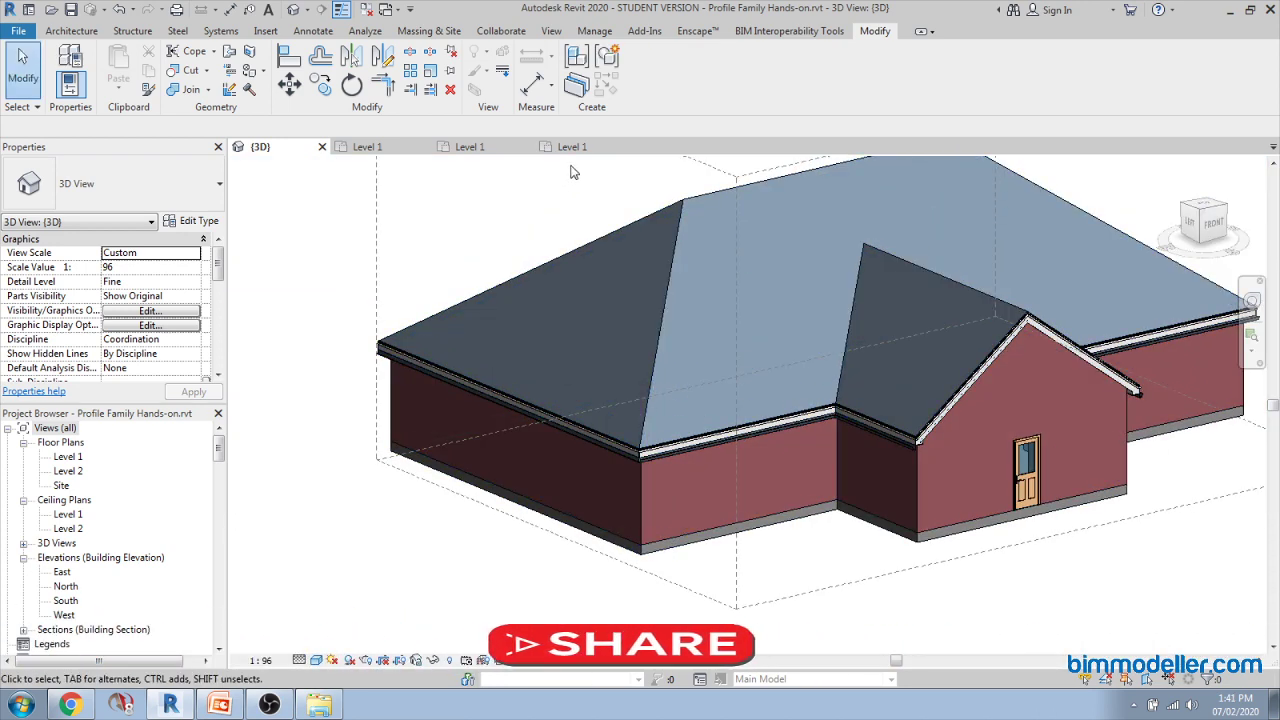
Step: Close the two extra Level 1 views and open 9 Gutter Custom Profile.rfa
{"action": "left_click", "coordinate": [629, 147]}
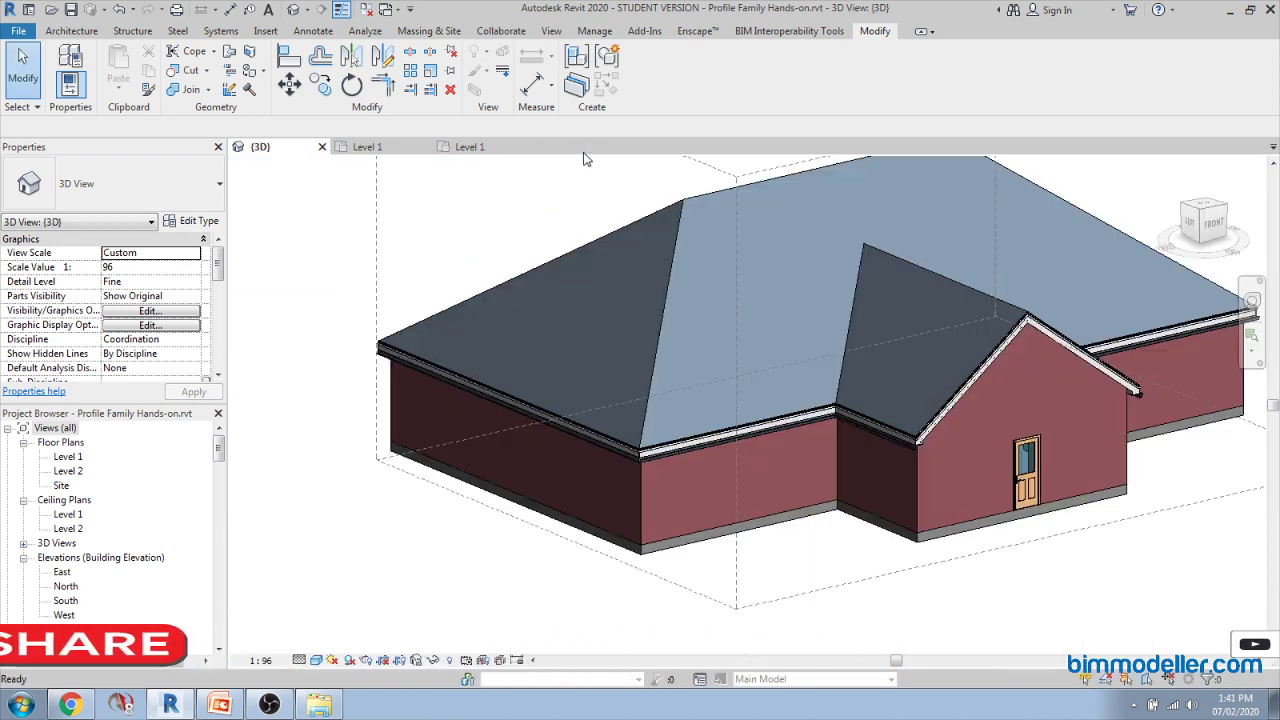
{"action": "left_click", "coordinate": [527, 147]}
{"action": "left_click", "coordinate": [319, 705]}
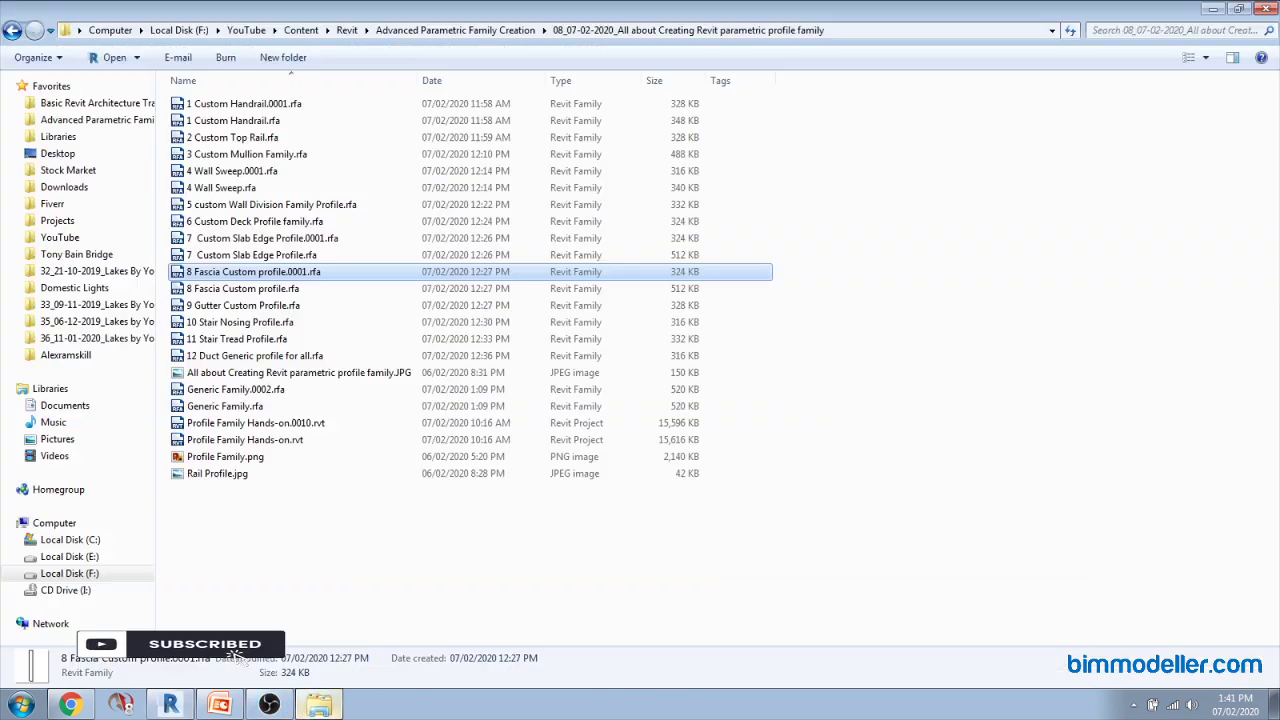
{"action": "left_click", "coordinate": [308, 307]}
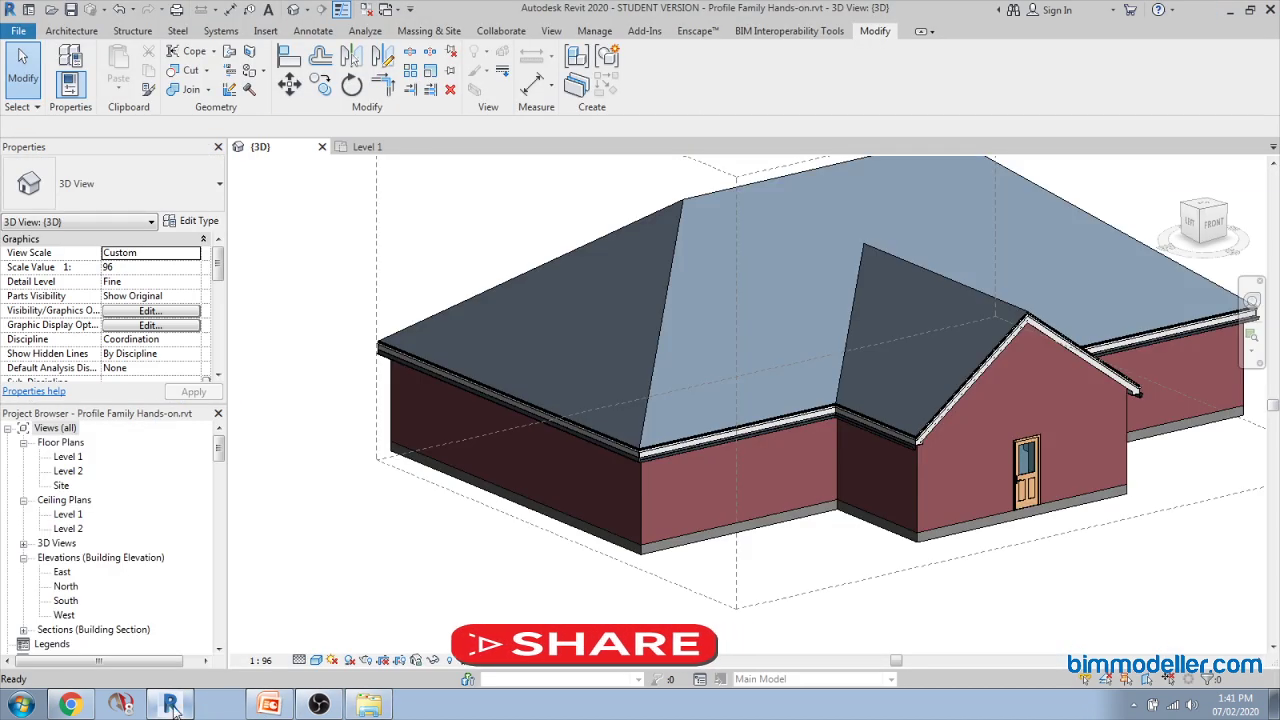
{"action": "left_click", "coordinate": [170, 705]}
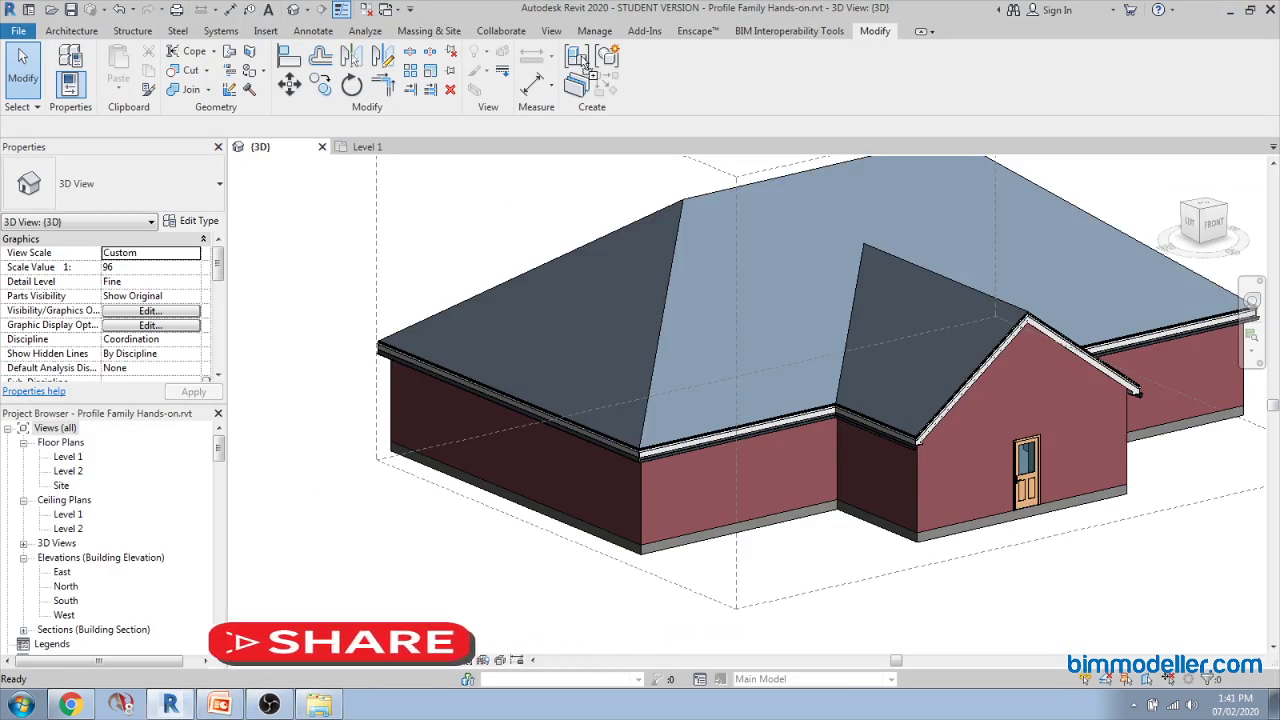
{"action": "left_click", "coordinate": [690, 204]}
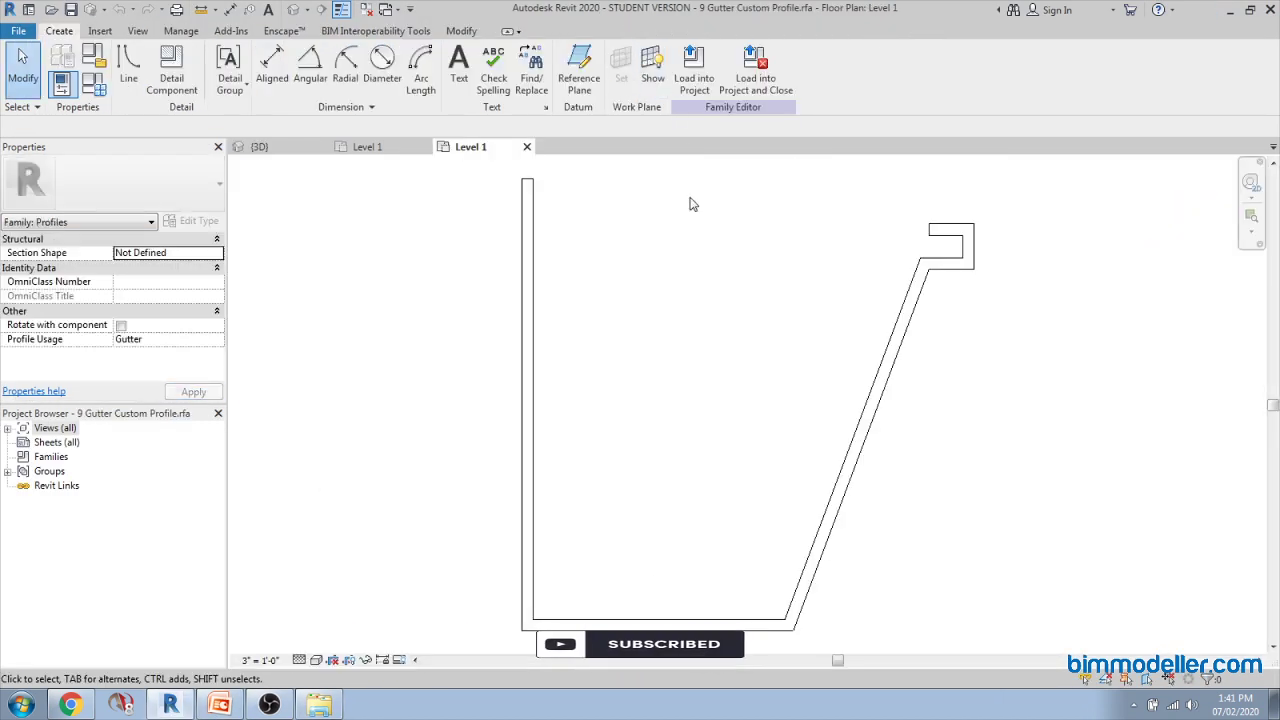
{"action": "scroll", "coordinate": [688, 340], "scroll_direction": "down", "scroll_amount": 3}
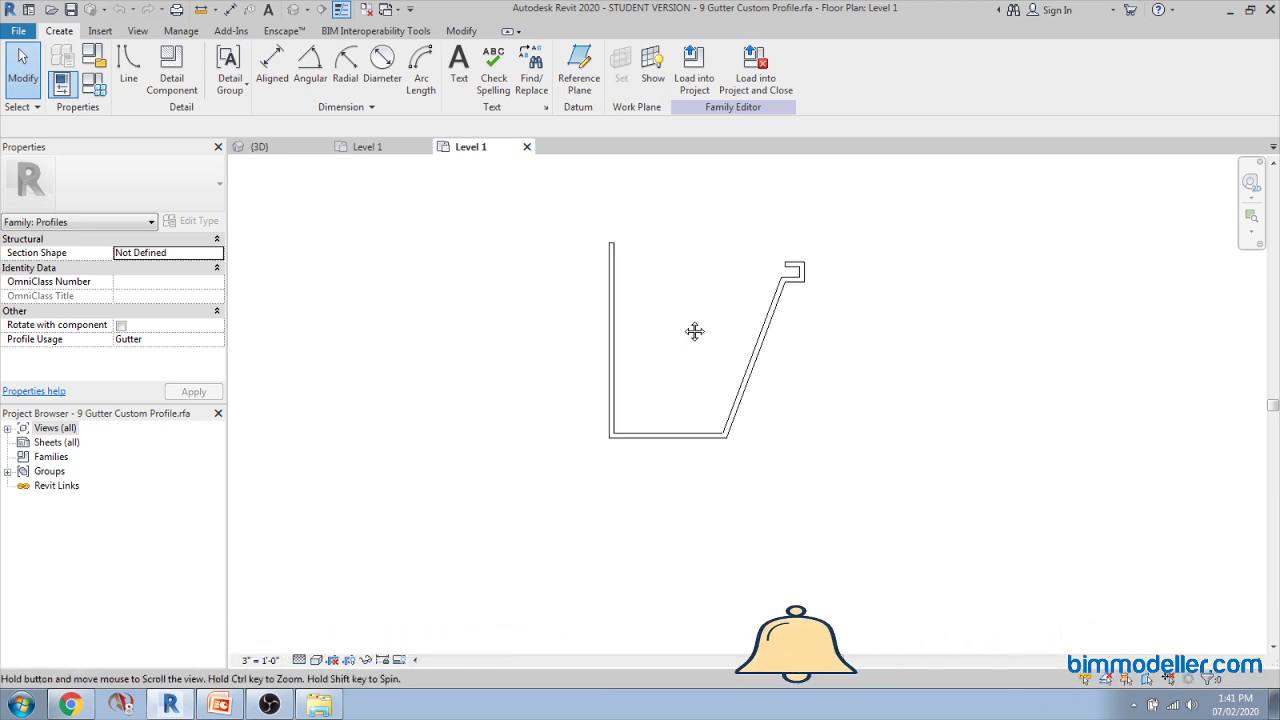
{"action": "scroll", "coordinate": [676, 428], "scroll_direction": "up", "scroll_amount": 2}
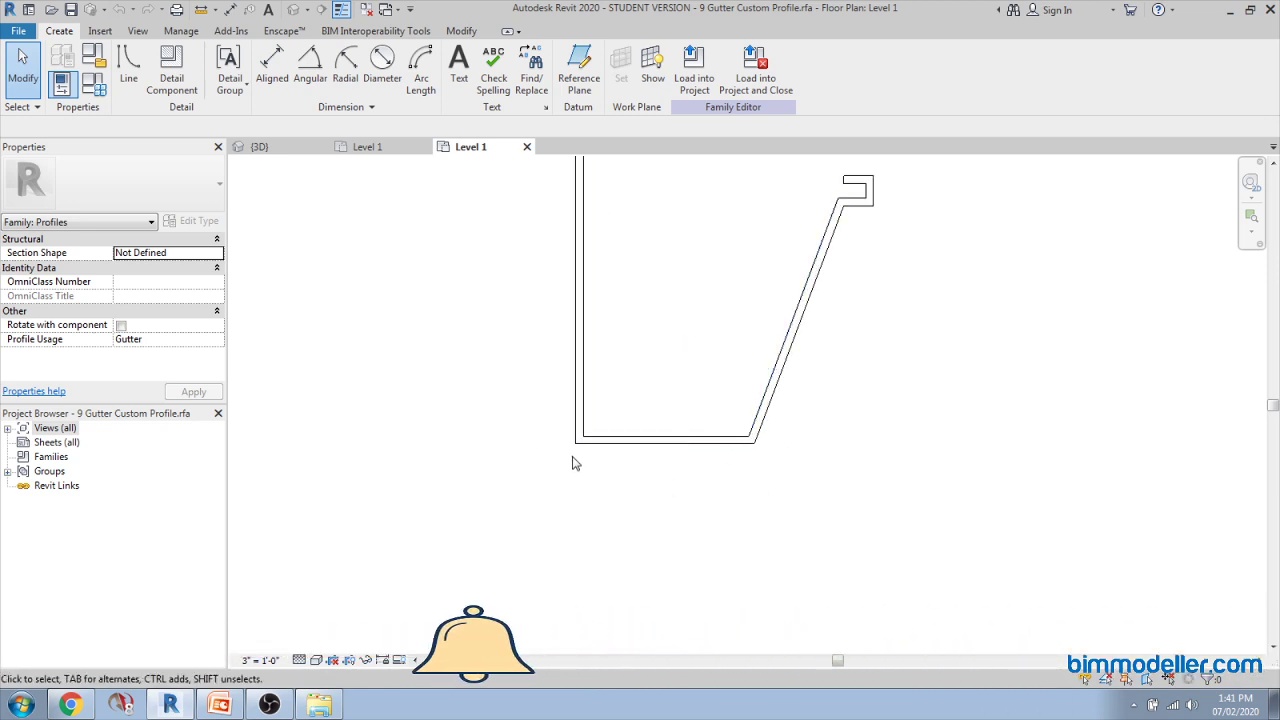
Step: Make Dimensions and Reference Planes visible in the view's Visibility/Graphics annotation categories
{"action": "key", "text": "v"}
{"action": "key", "text": "v"}
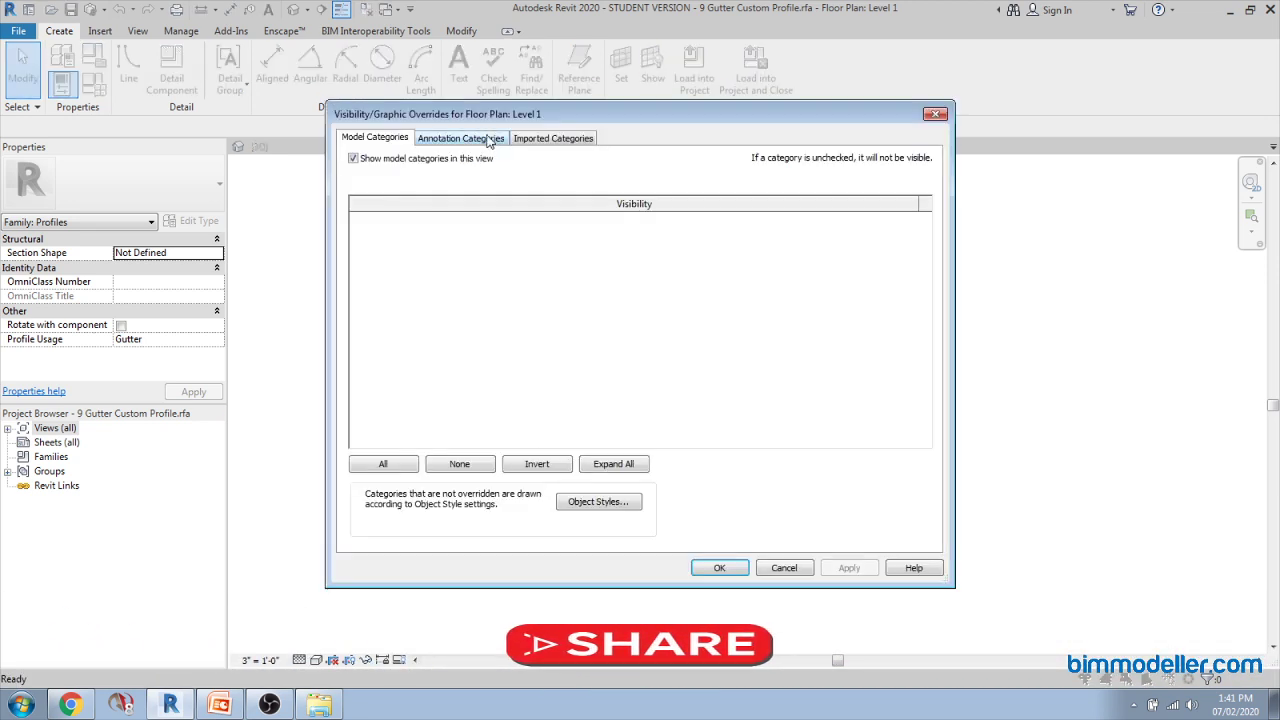
{"action": "left_click", "coordinate": [490, 140]}
{"action": "left_click", "coordinate": [371, 218]}
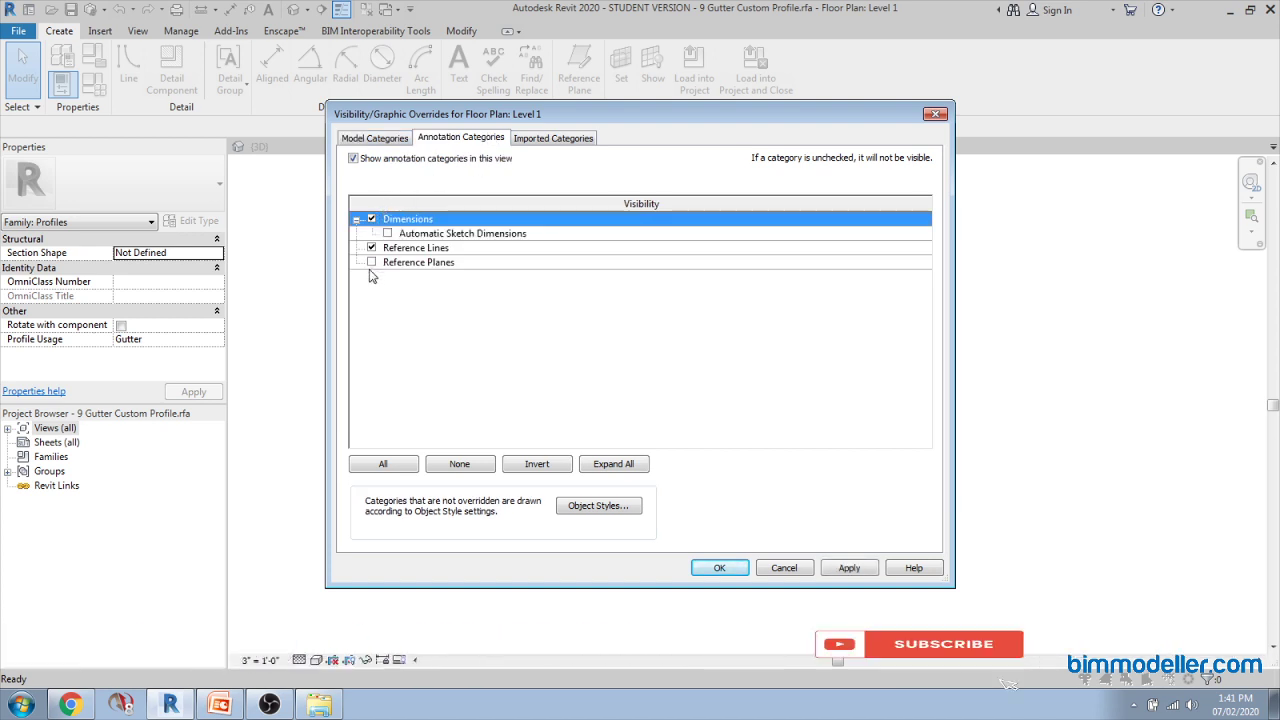
{"action": "left_click", "coordinate": [371, 262]}
{"action": "left_click", "coordinate": [716, 567]}
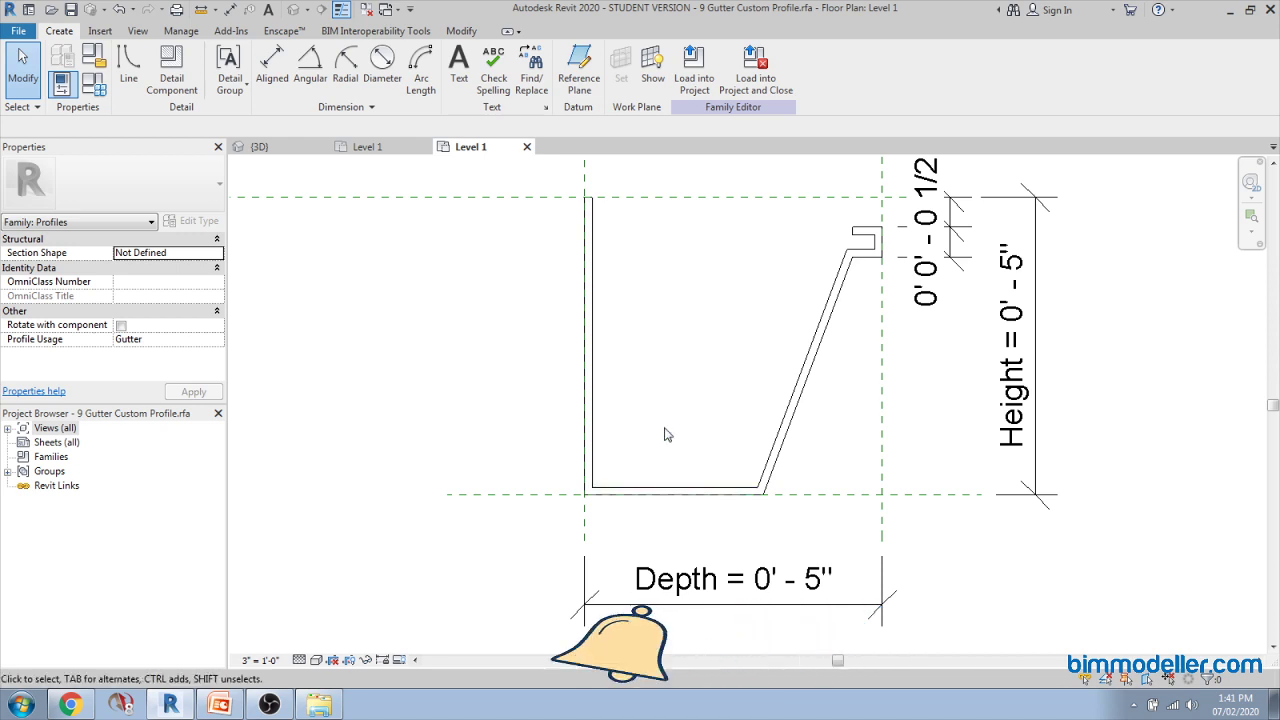
Step: Fillet the left vertical line and the slanted line into a rounded gutter-bottom arc
{"action": "left_click", "coordinate": [128, 66]}
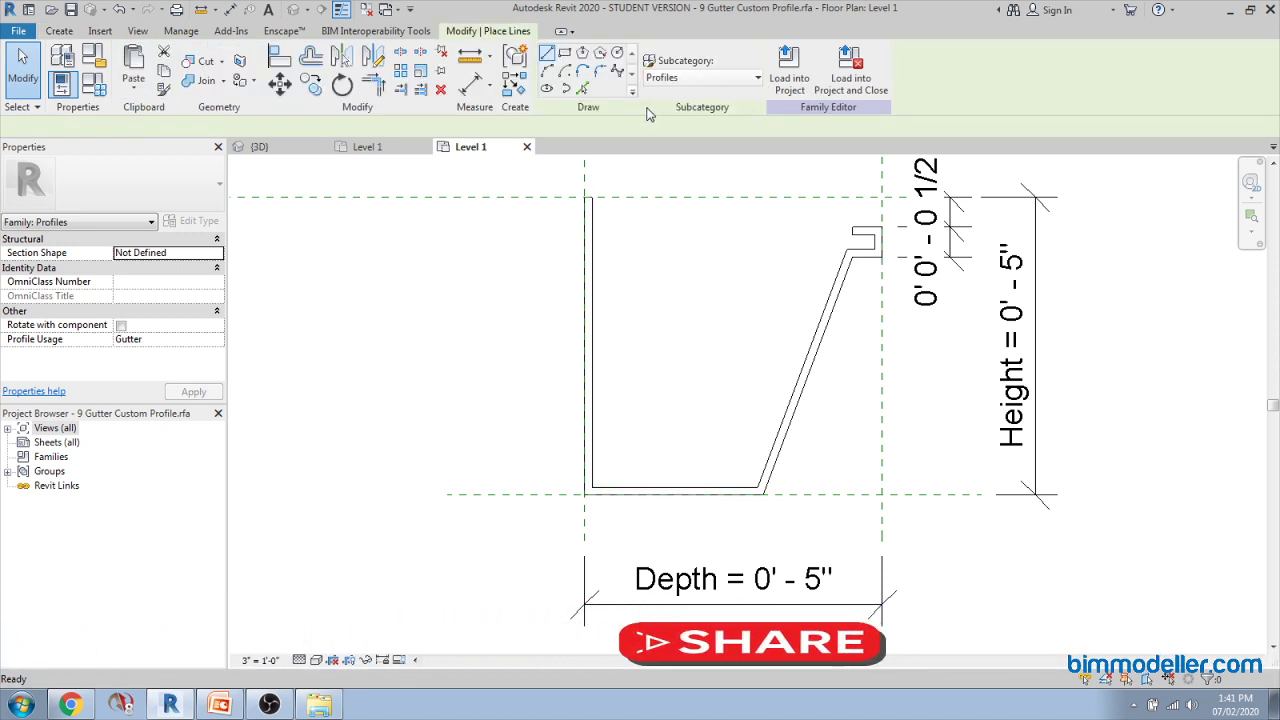
{"action": "left_click", "coordinate": [595, 432]}
{"action": "left_click", "coordinate": [765, 474]}
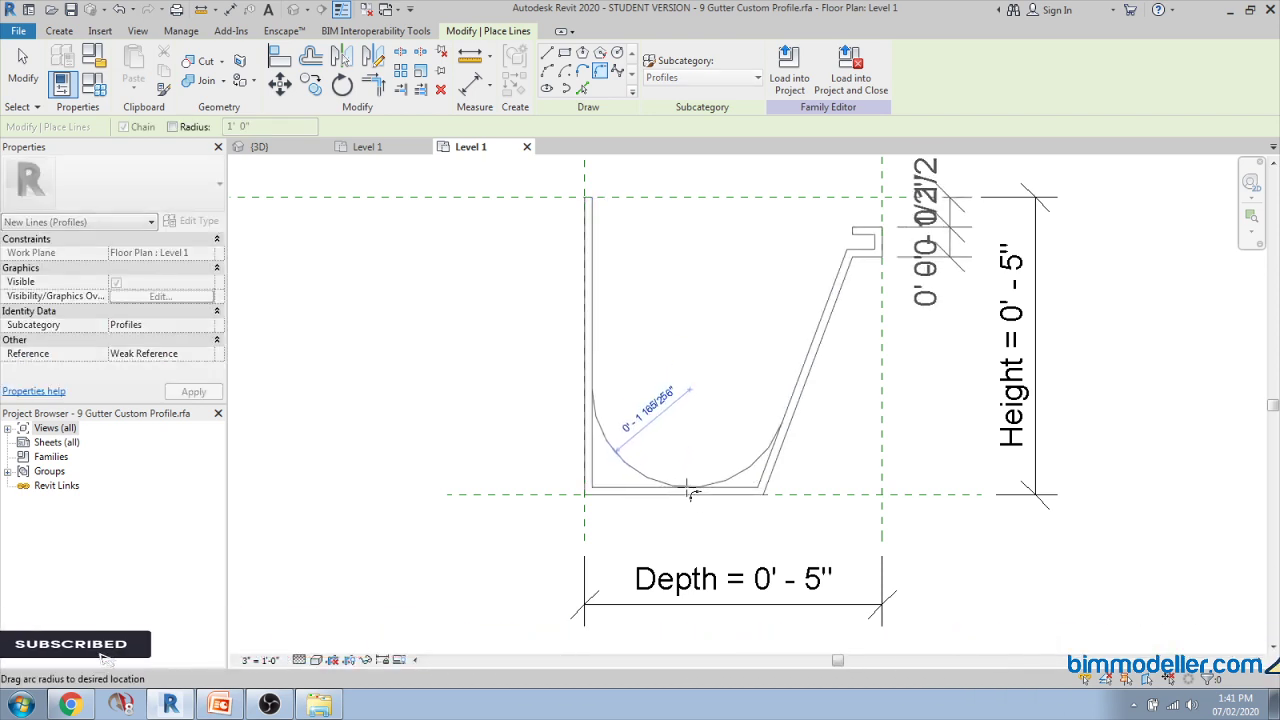
{"action": "left_click", "coordinate": [672, 486]}
{"action": "left_click", "coordinate": [757, 497]}
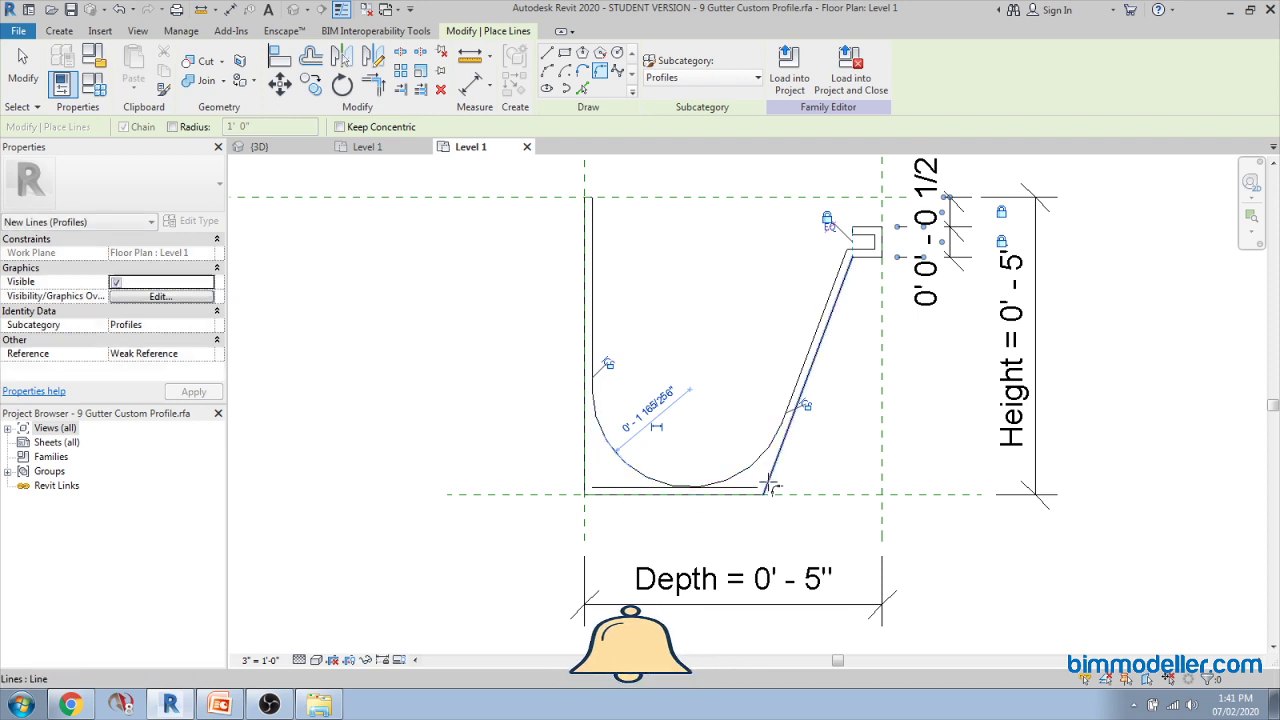
{"action": "scroll", "coordinate": [677, 500], "scroll_direction": "up", "scroll_amount": 5}
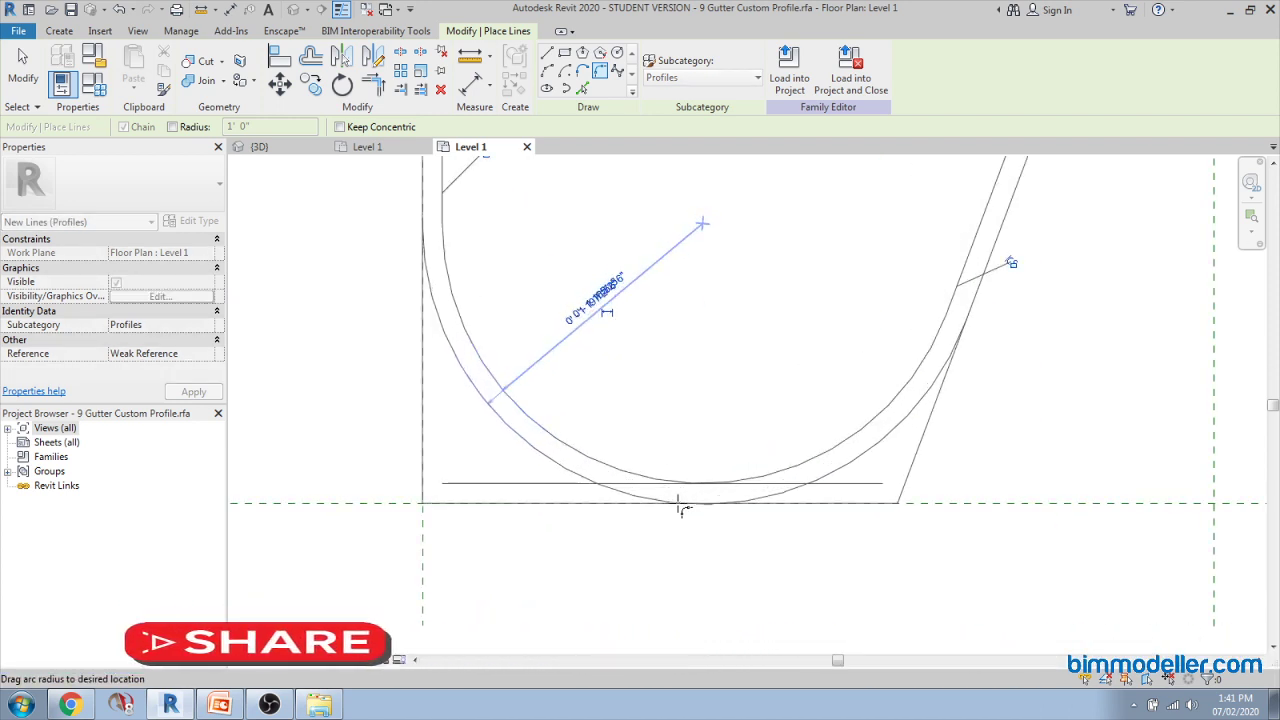
{"action": "key", "text": "Escape"}
{"action": "key", "text": "Escape"}
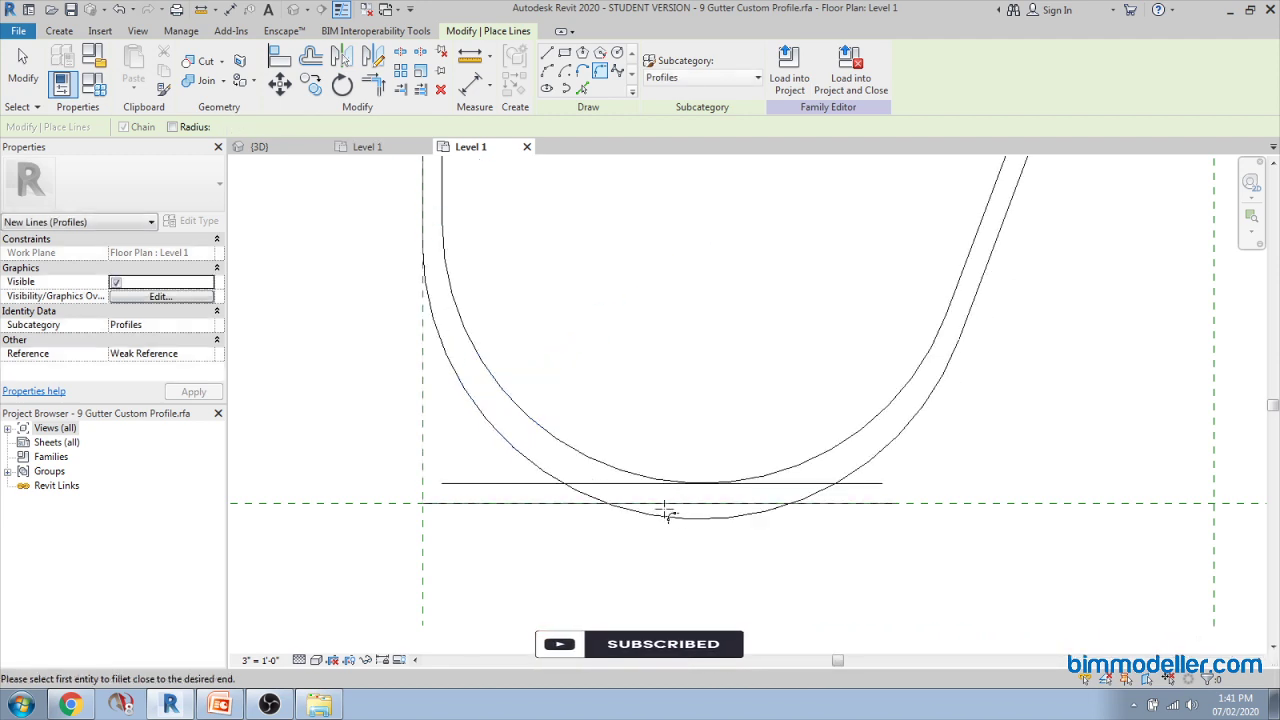
Step: Delete the leftover straight bottom lines and adjust the curved bottom's radius to fit
{"action": "scroll", "coordinate": [437, 471], "scroll_direction": "down", "scroll_amount": 3}
{"action": "left_click_drag", "start_coordinate": [352, 434], "coordinate": [710, 543]}
{"action": "key", "text": "Delete"}
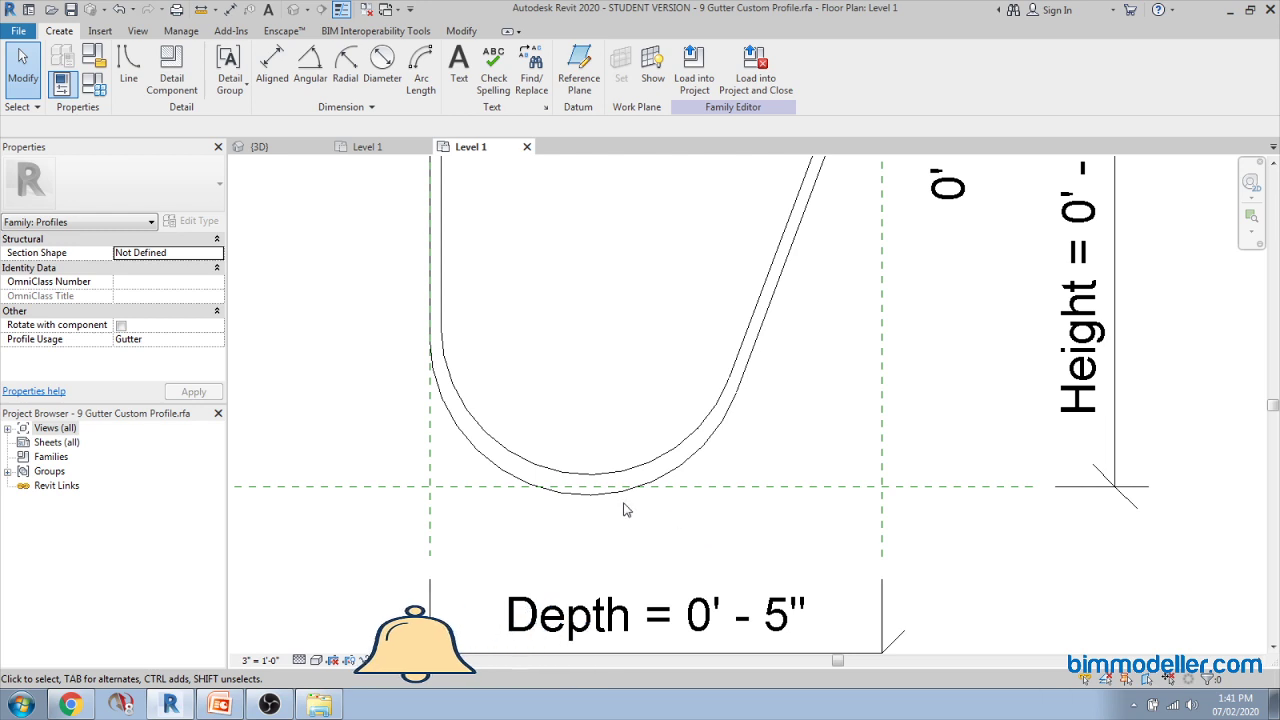
{"action": "left_click", "coordinate": [591, 497]}
{"action": "scroll", "coordinate": [590, 500], "scroll_direction": "up", "scroll_amount": 3}
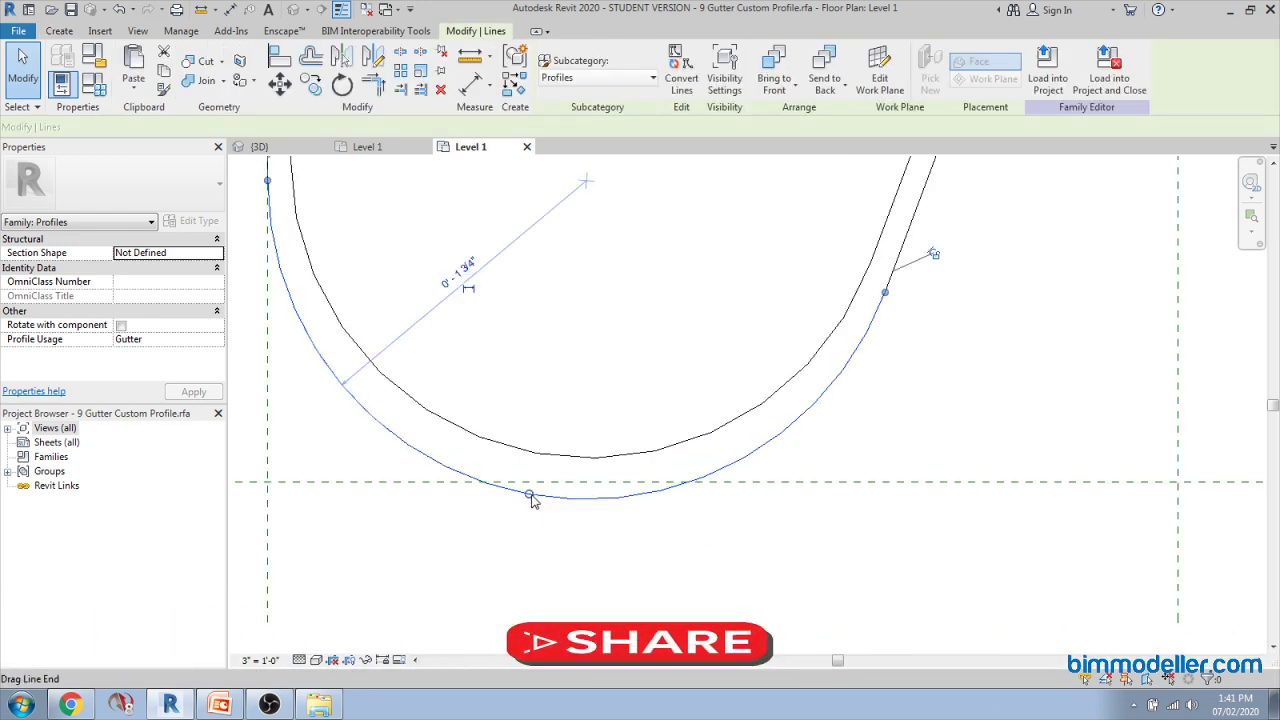
{"action": "left_click_drag", "start_coordinate": [527, 487], "coordinate": [540, 490]}
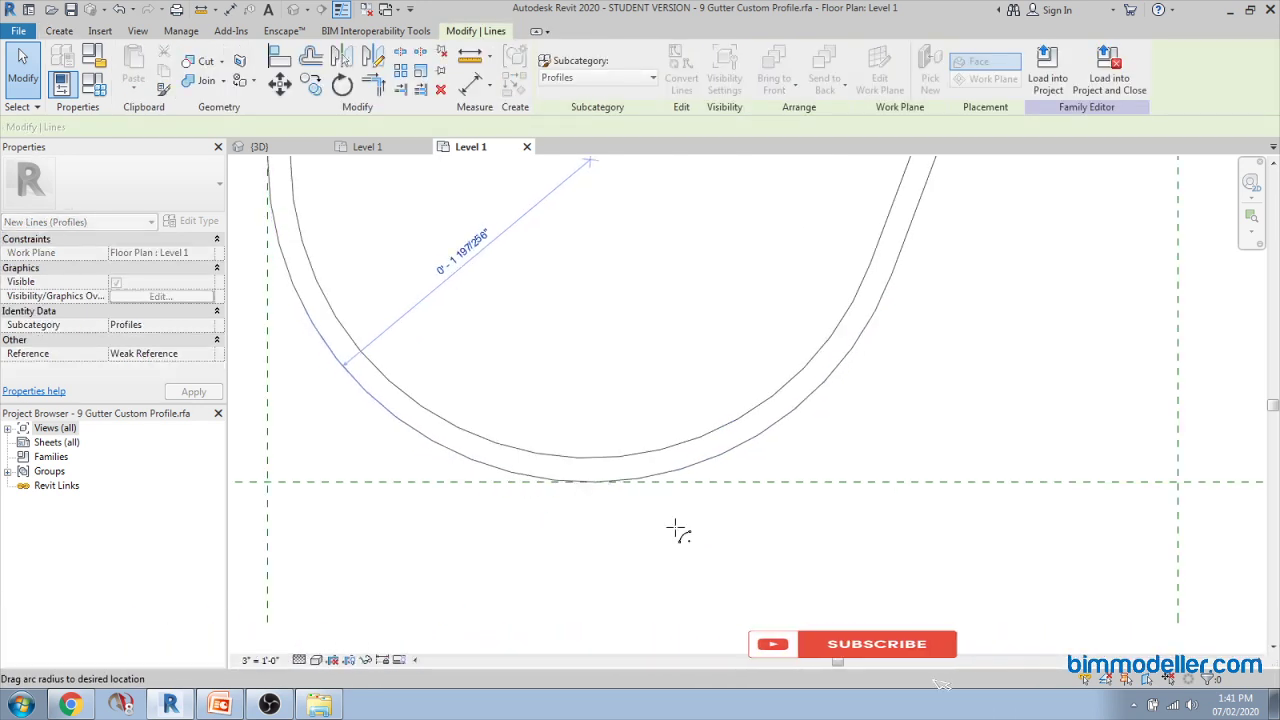
{"action": "scroll", "coordinate": [677, 529], "scroll_direction": "down", "scroll_amount": 3}
{"action": "scroll", "coordinate": [713, 515], "scroll_direction": "down", "scroll_amount": 3}
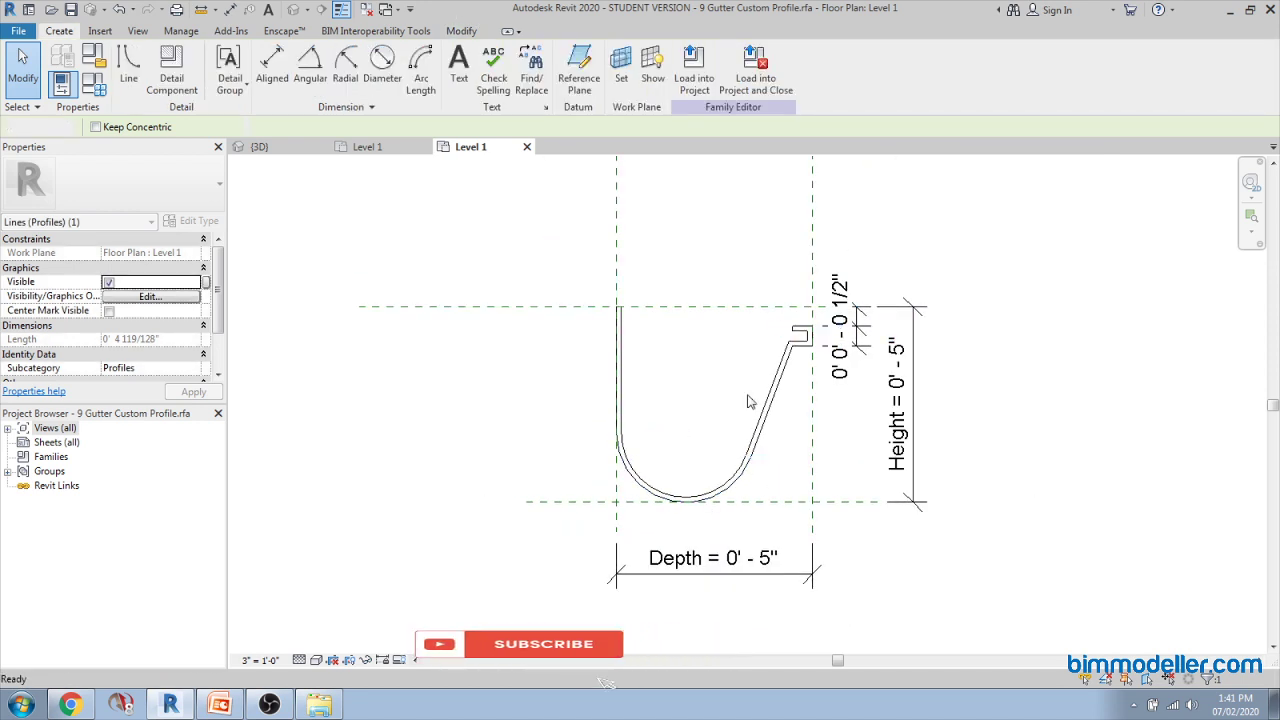
{"action": "left_click", "coordinate": [657, 446]}
{"action": "scroll", "coordinate": [660, 448], "scroll_direction": "down", "scroll_amount": 2}
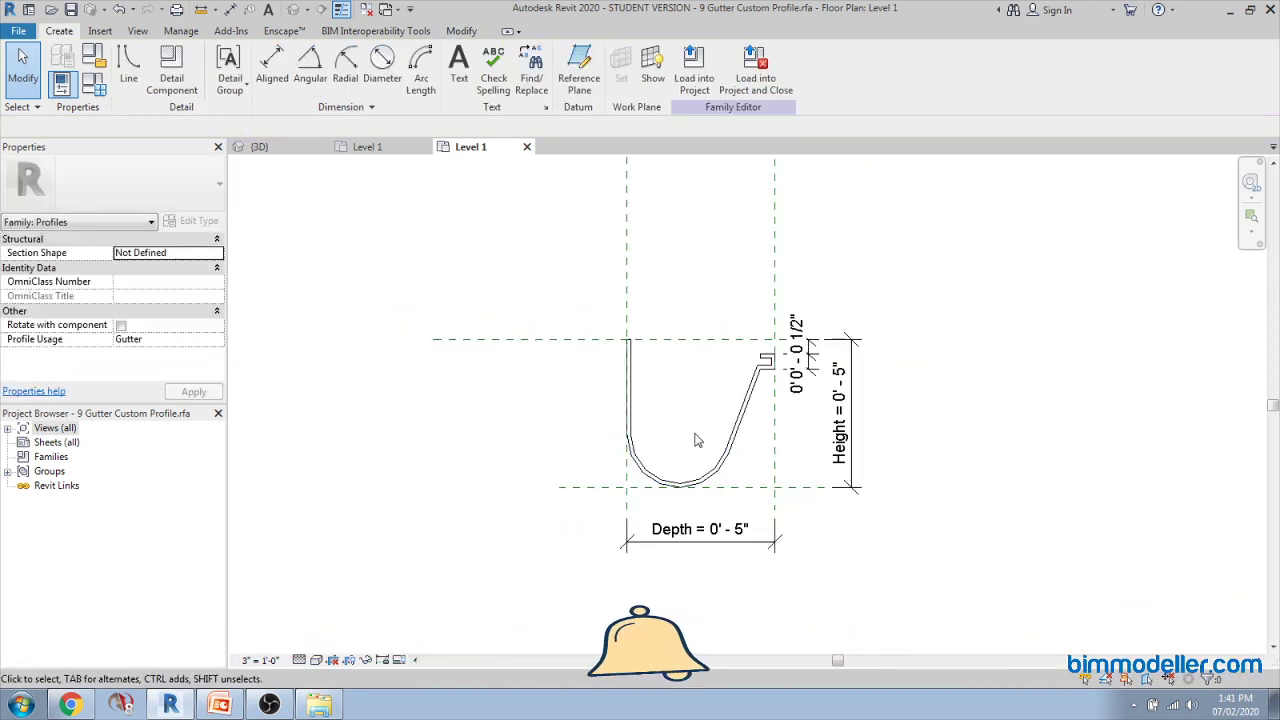
{"action": "scroll", "coordinate": [697, 440], "scroll_direction": "up", "scroll_amount": 2}
{"action": "scroll", "coordinate": [695, 442], "scroll_direction": "down", "scroll_amount": 3}
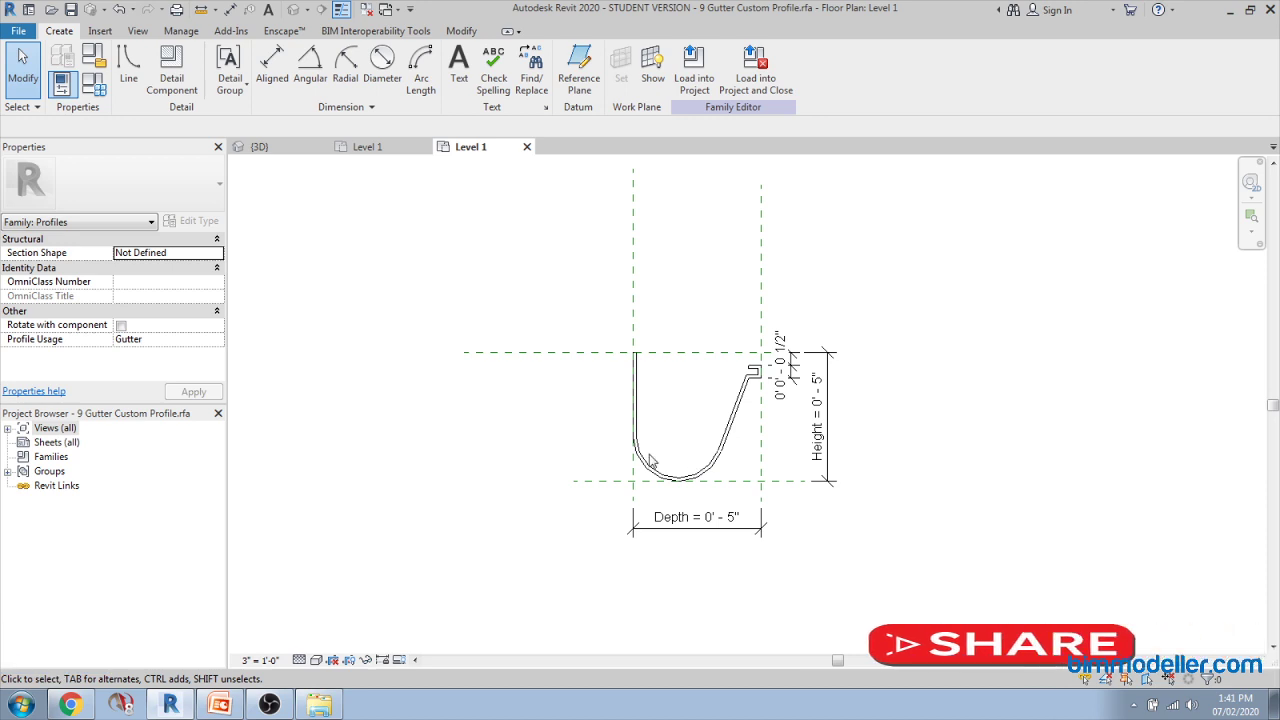
Step: Review the family's Depth and Height parameters and recentre the gutter profile
{"action": "left_click", "coordinate": [94, 84]}
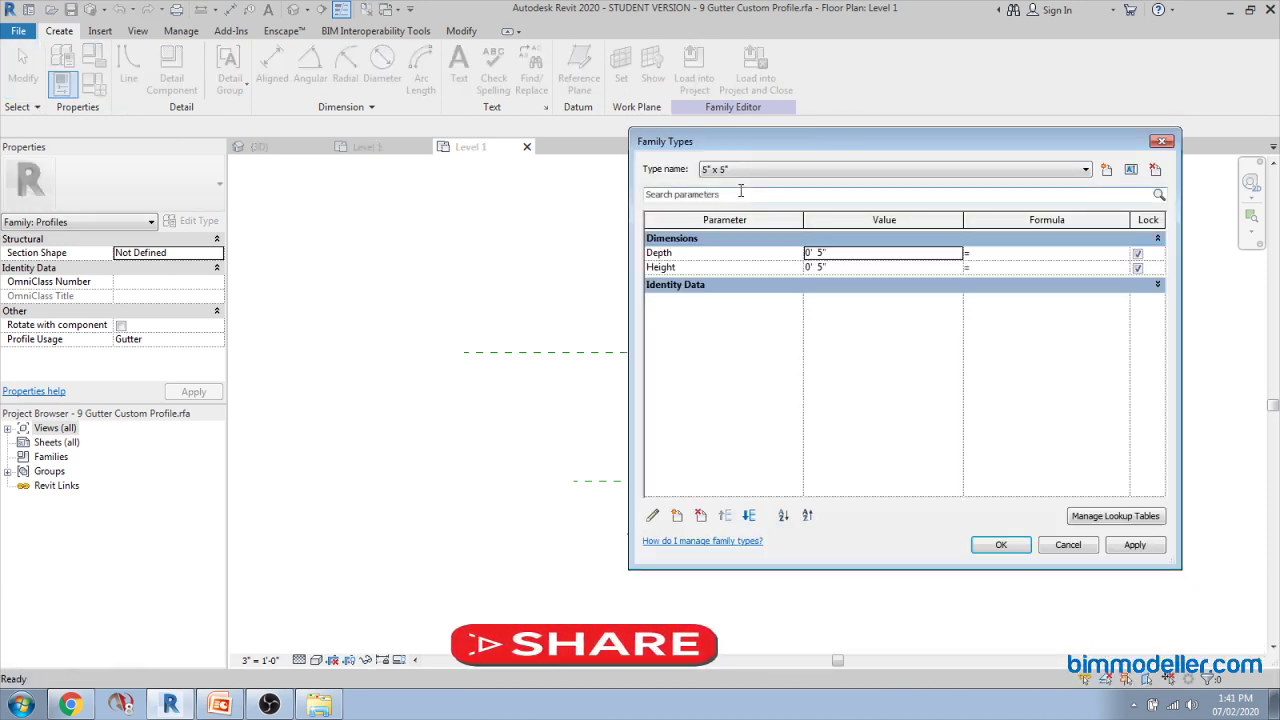
{"action": "key", "text": "Escape"}
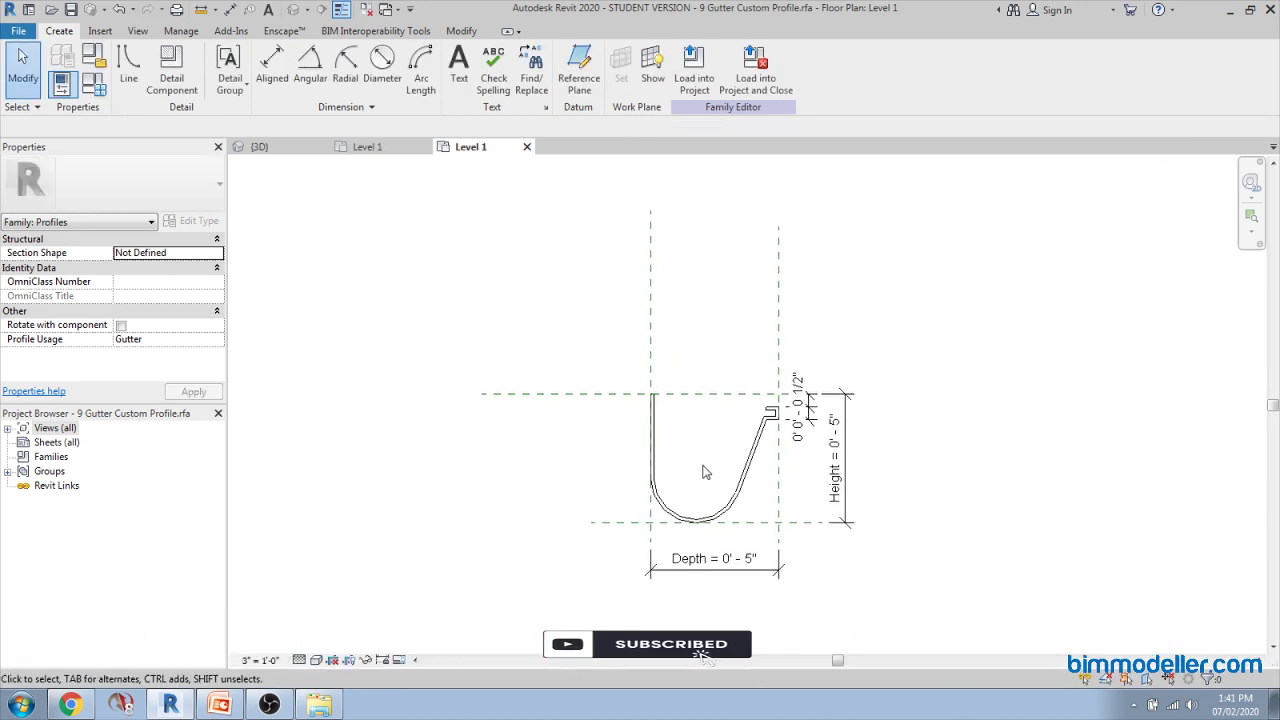
{"action": "middle_click_drag", "start_coordinate": [714, 476], "coordinate": [703, 445]}
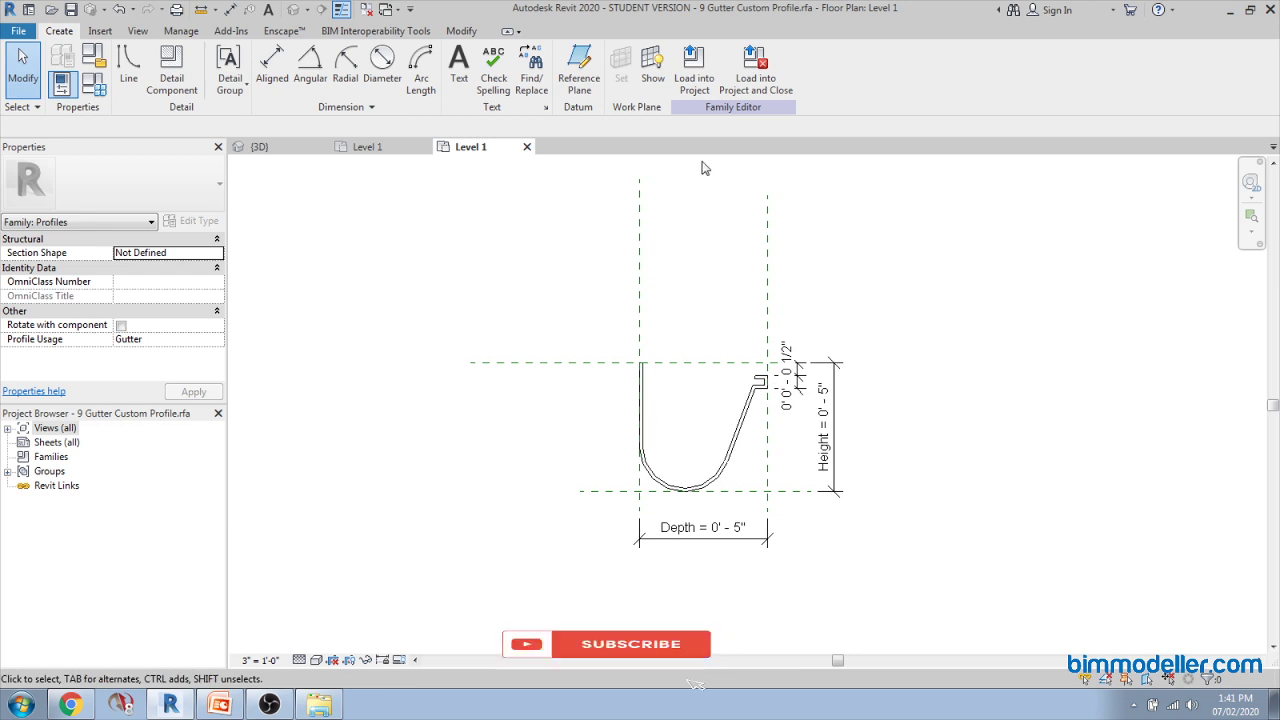
Step: Load the gutter profile into the project and select the gutter in the house's 3D view
{"action": "left_click", "coordinate": [705, 83]}
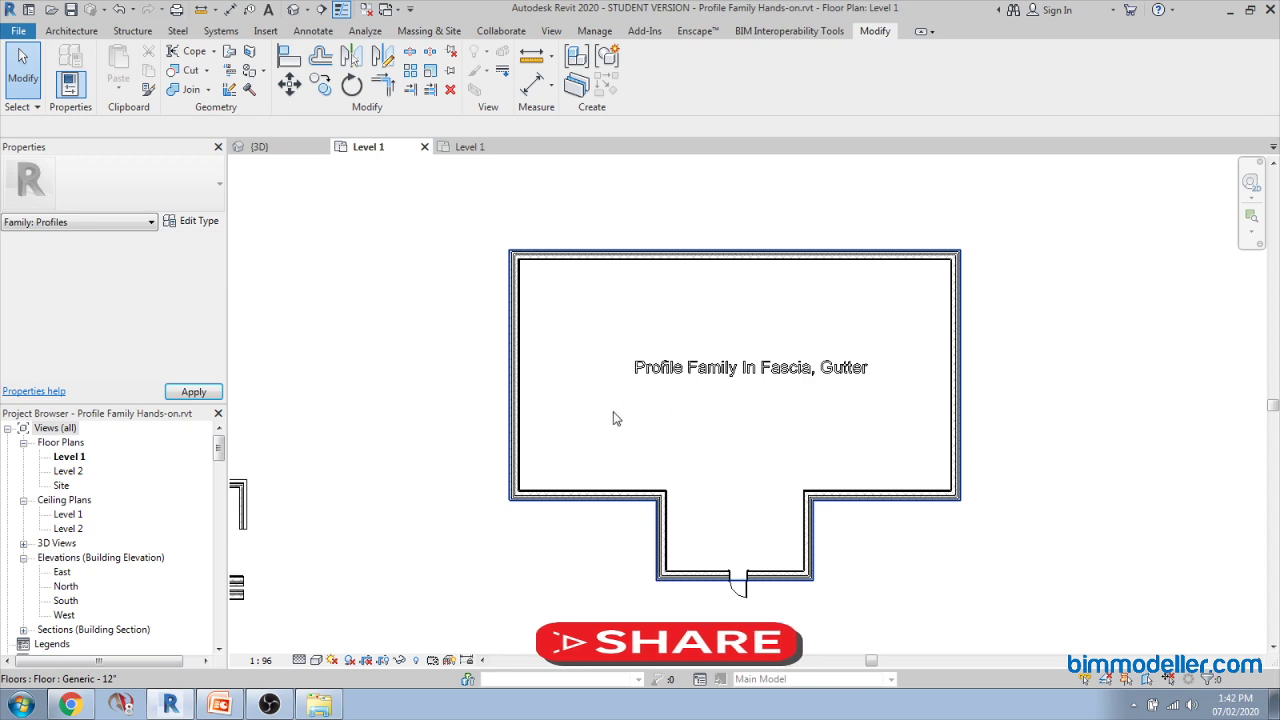
{"action": "key", "text": "ctrl+Tab"}
{"action": "scroll", "coordinate": [652, 301], "scroll_direction": "up", "scroll_amount": 8}
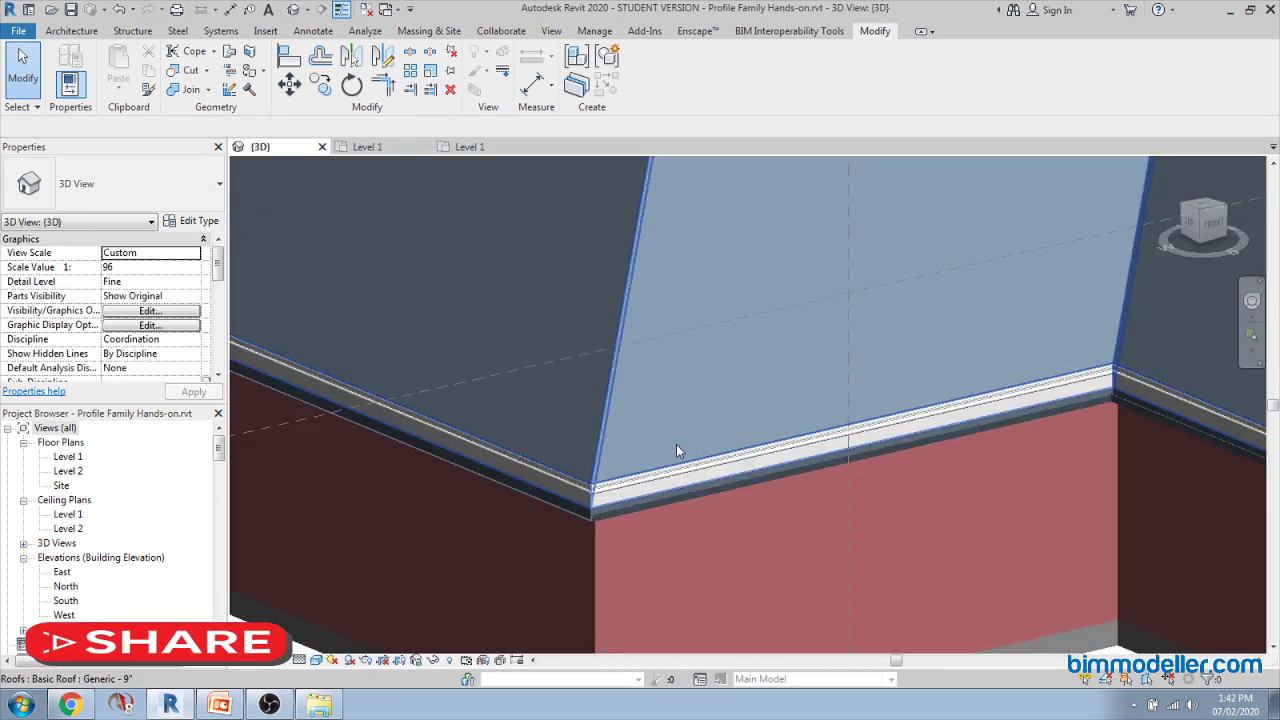
{"action": "scroll", "coordinate": [676, 450], "scroll_direction": "up", "scroll_amount": 2}
{"action": "left_click", "coordinate": [578, 490]}
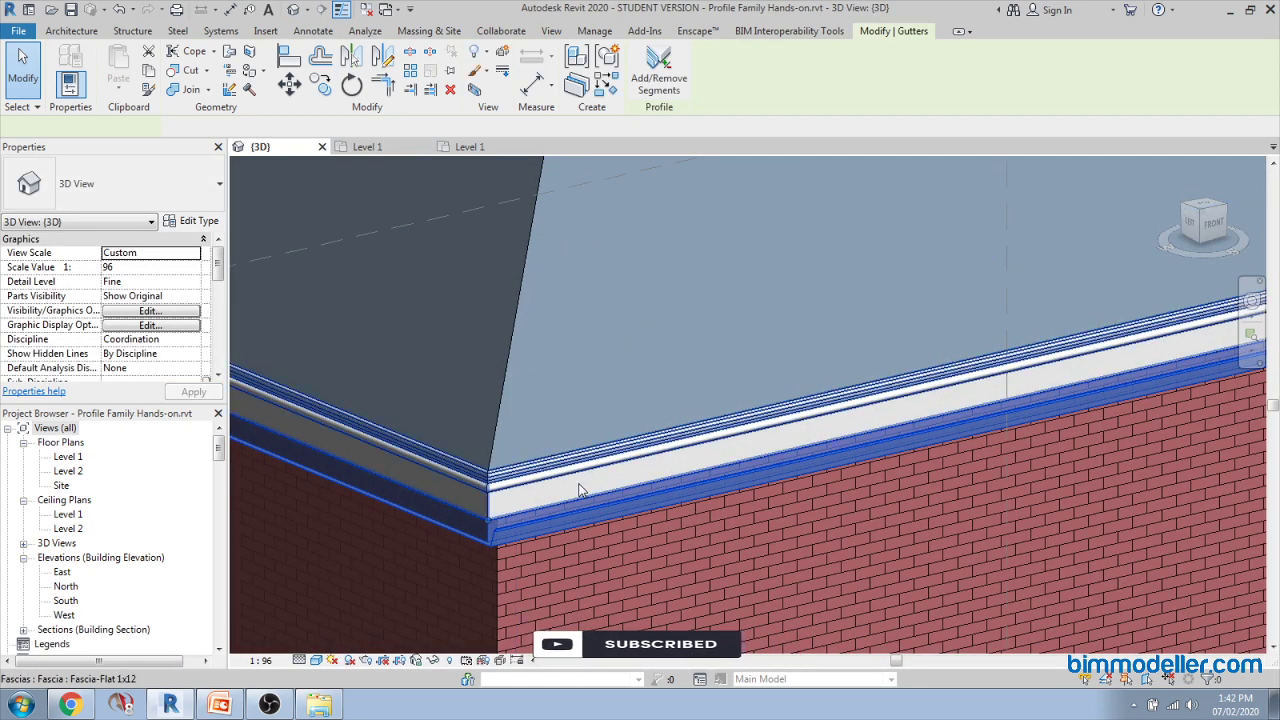
{"action": "middle_click_drag", "start_coordinate": [578, 490], "coordinate": [1189, 497], "text": "shift"}
{"action": "scroll", "coordinate": [1189, 497], "scroll_direction": "up", "scroll_amount": 4}
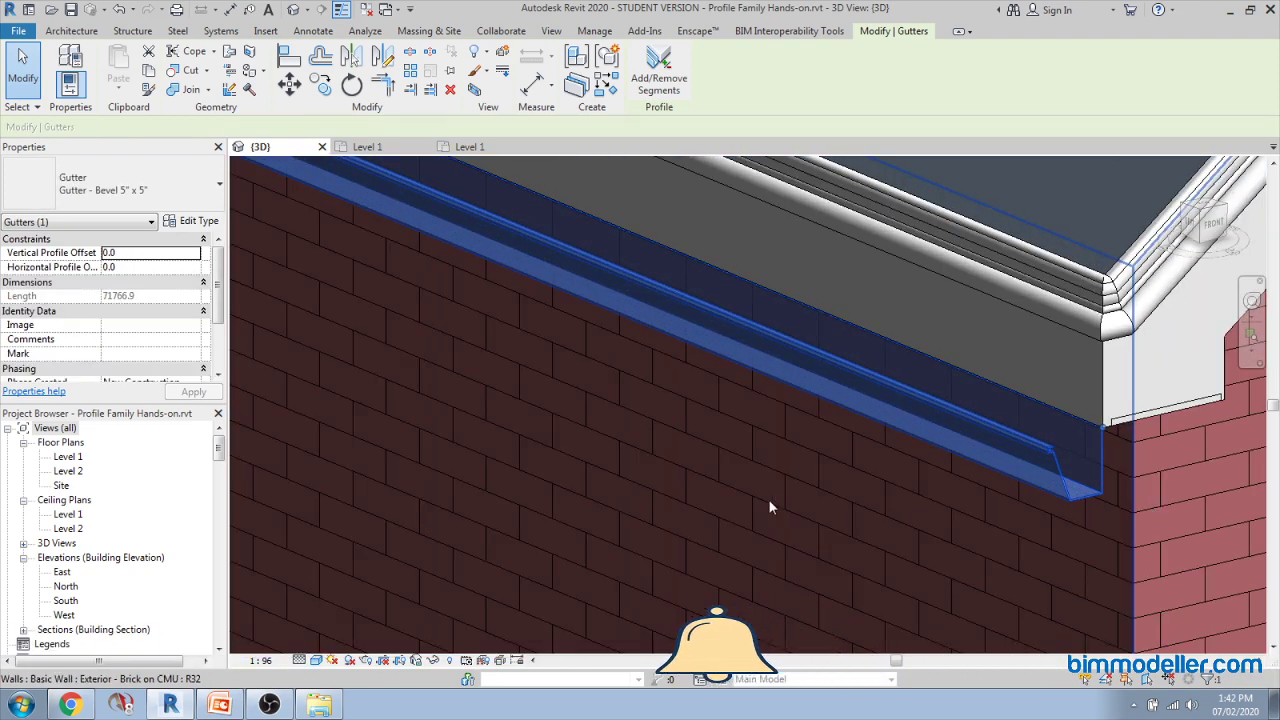
Step: Set the gutter type's Profile to 9 Gutter Custom Profile : 5" x 5"
{"action": "left_click", "coordinate": [196, 222]}
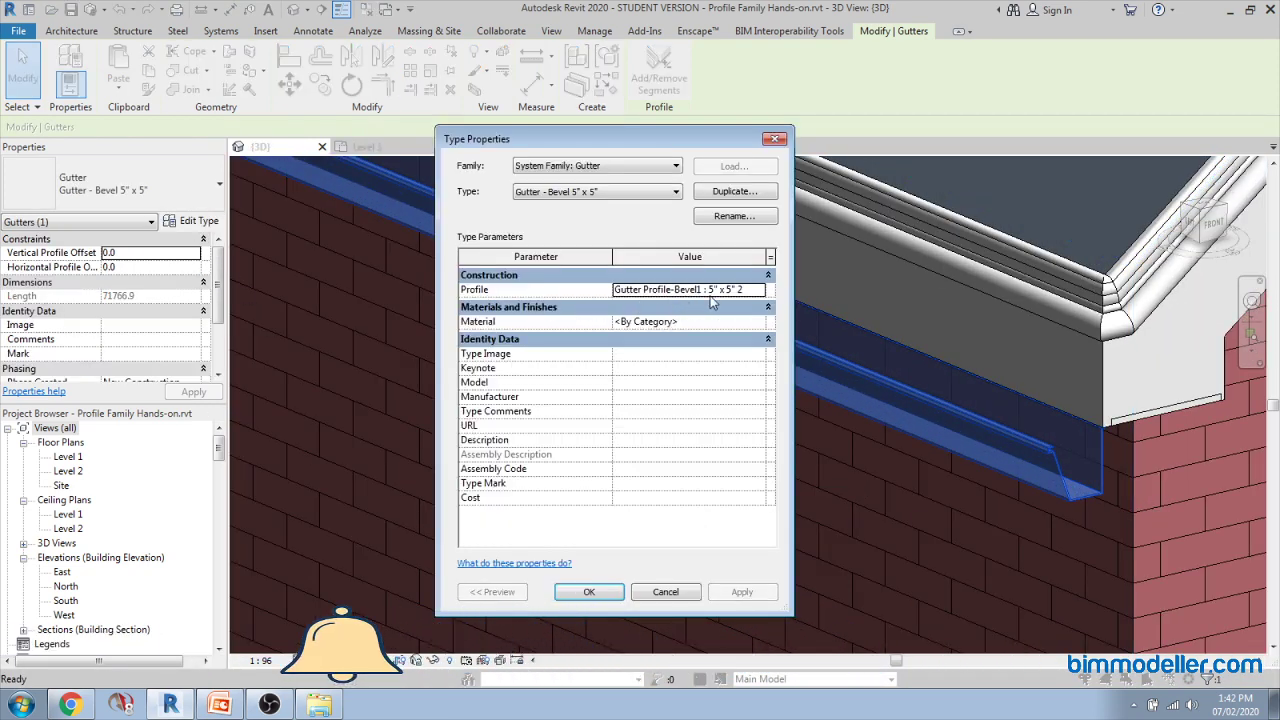
{"action": "left_click", "coordinate": [758, 291]}
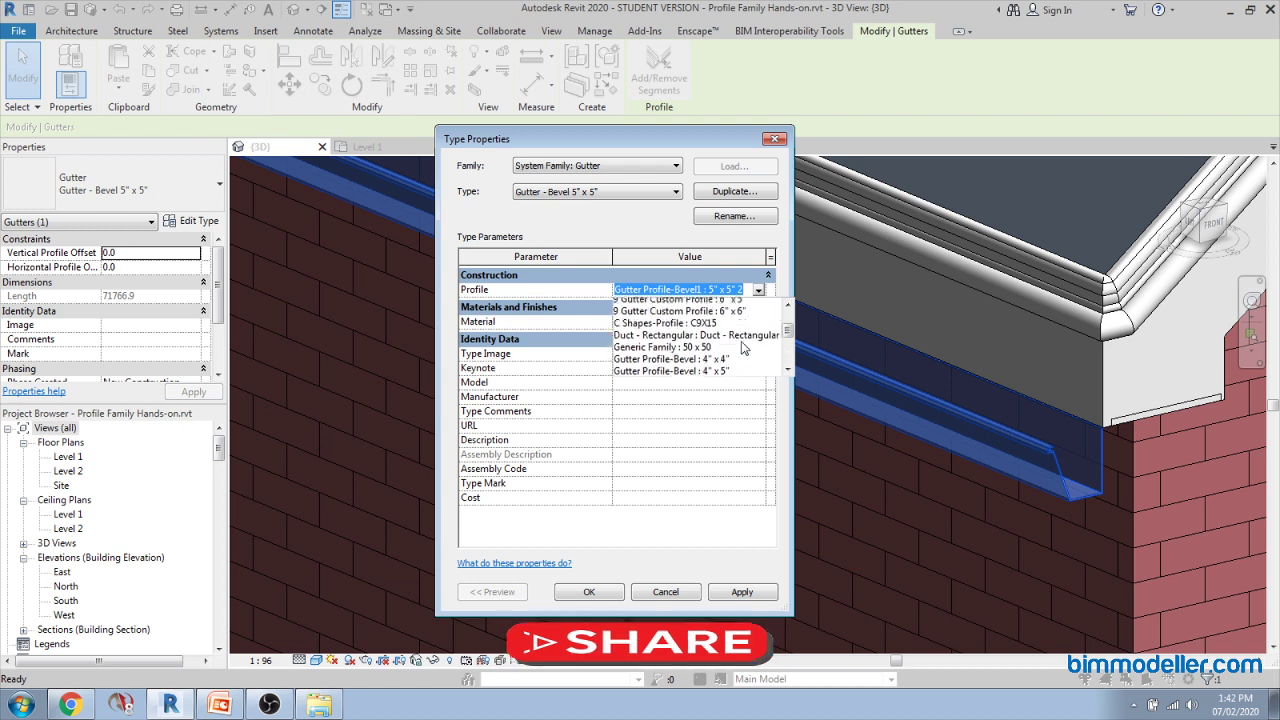
{"action": "scroll", "coordinate": [742, 347], "scroll_direction": "up", "scroll_amount": 2}
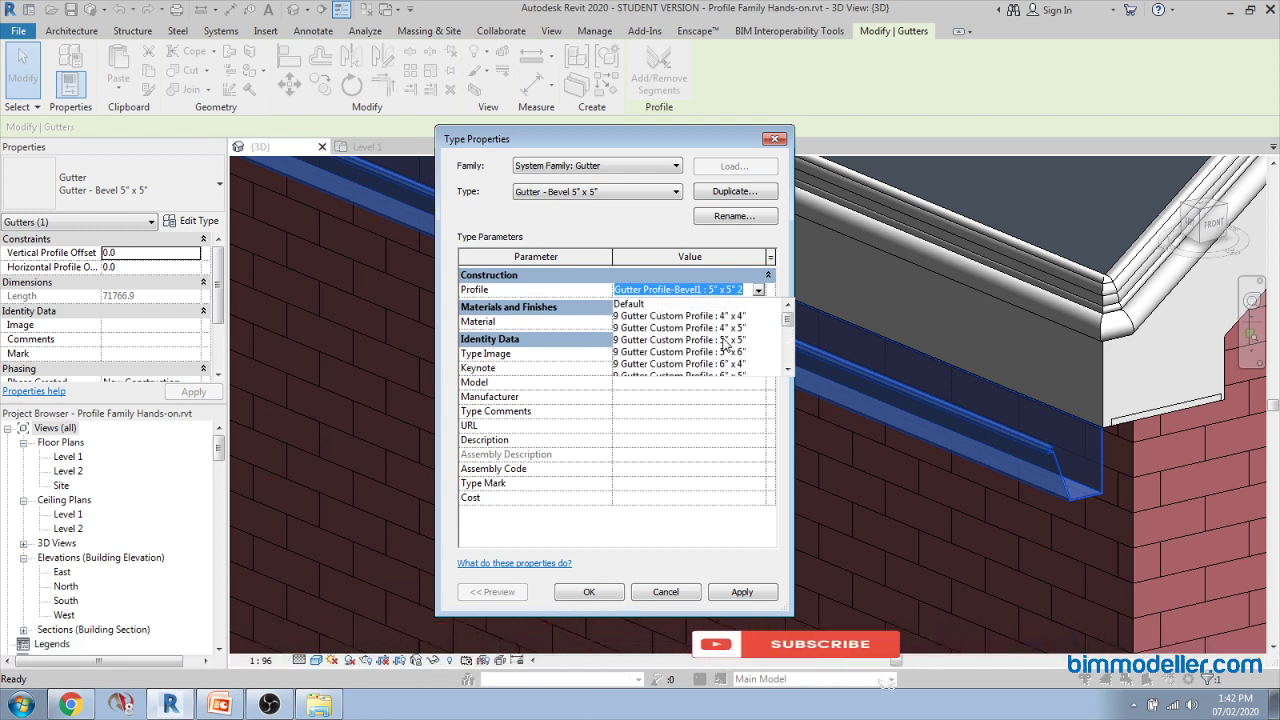
{"action": "left_click", "coordinate": [724, 340]}
{"action": "left_click", "coordinate": [589, 592]}
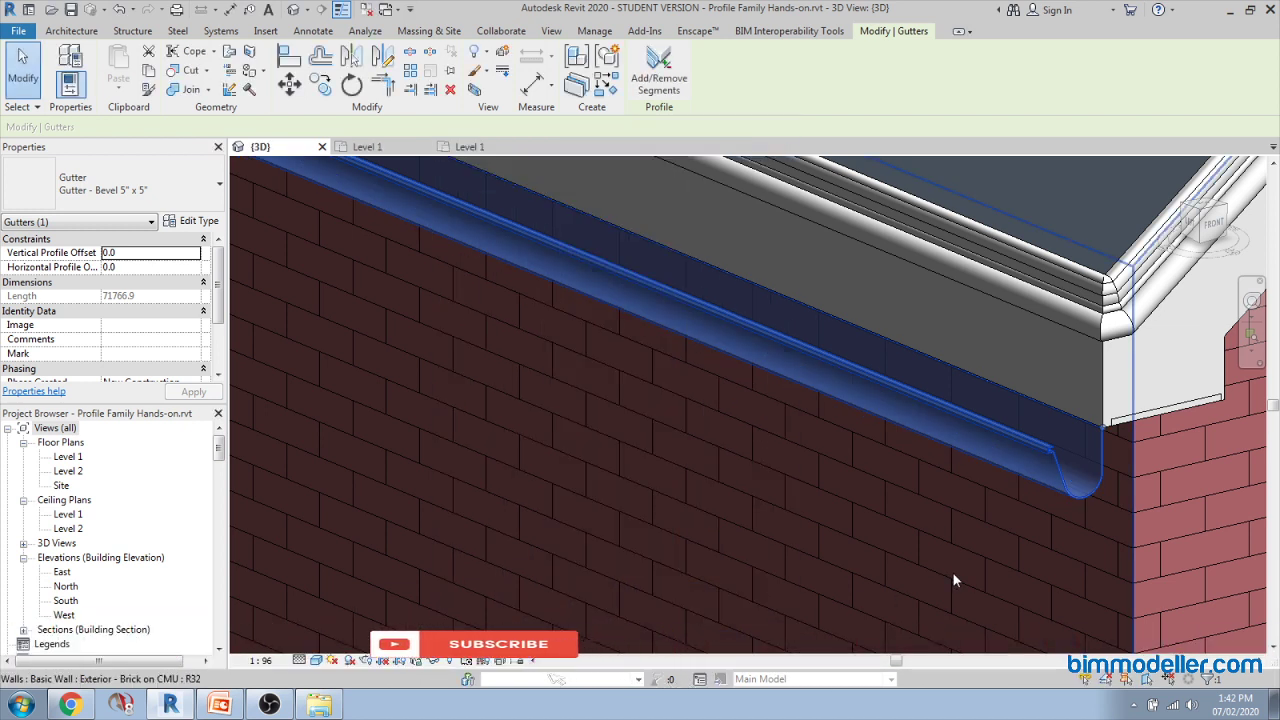
Step: Inspect the reshaped gutter in 3D, deselect it, and return to the profile family's plan
{"action": "scroll", "coordinate": [1109, 520], "scroll_direction": "up", "scroll_amount": 3}
{"action": "scroll", "coordinate": [1108, 520], "scroll_direction": "up", "scroll_amount": 2}
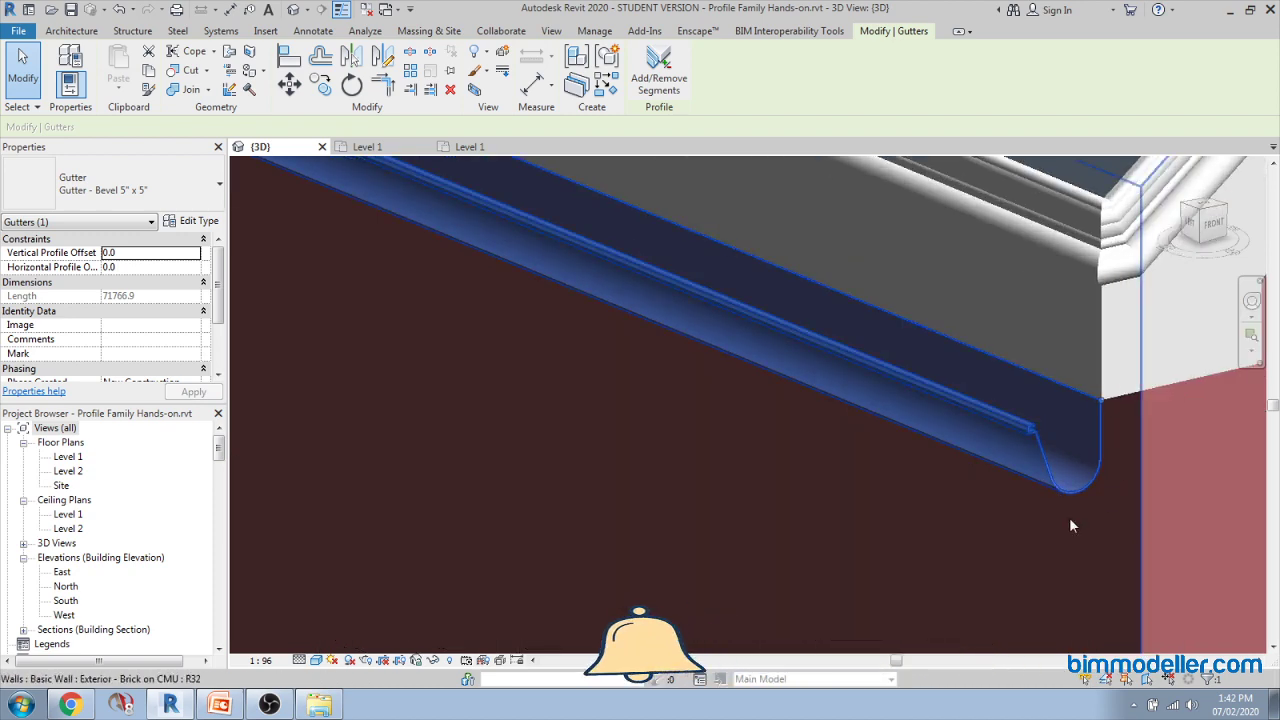
{"action": "scroll", "coordinate": [1050, 488], "scroll_direction": "down", "scroll_amount": 2}
{"action": "scroll", "coordinate": [1045, 485], "scroll_direction": "down", "scroll_amount": 2}
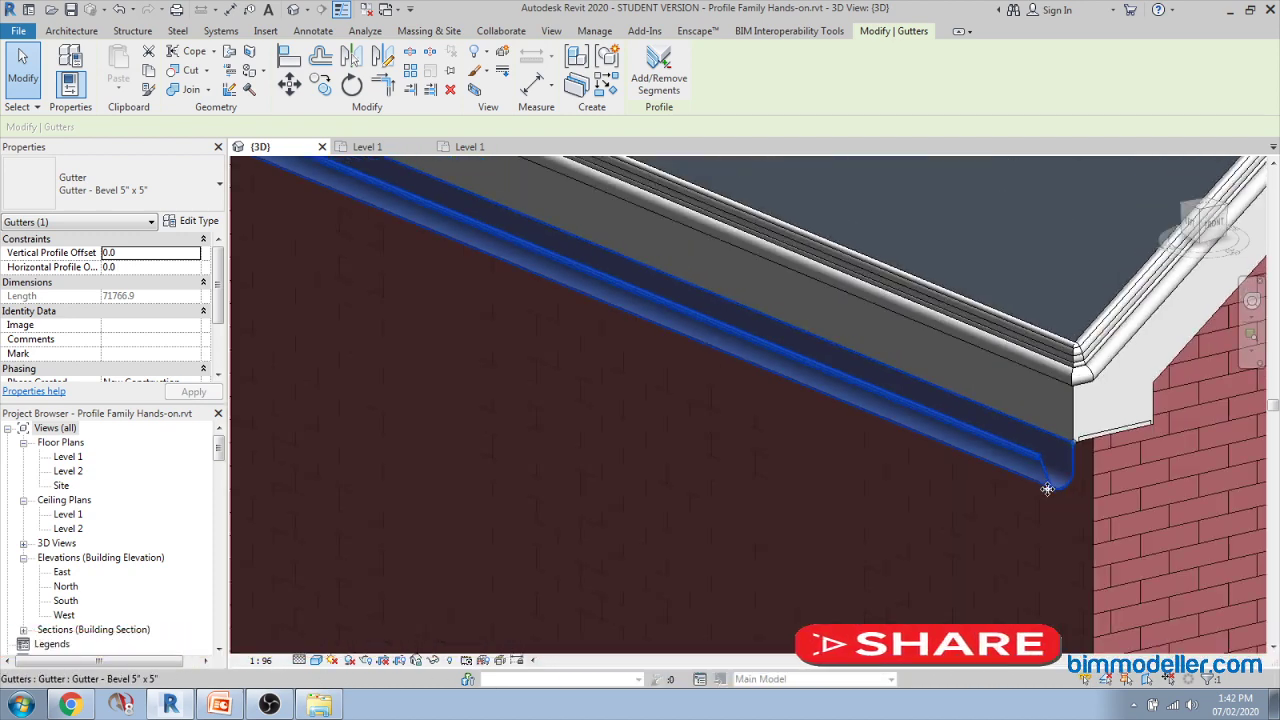
{"action": "scroll", "coordinate": [1066, 498], "scroll_direction": "up", "scroll_amount": 2}
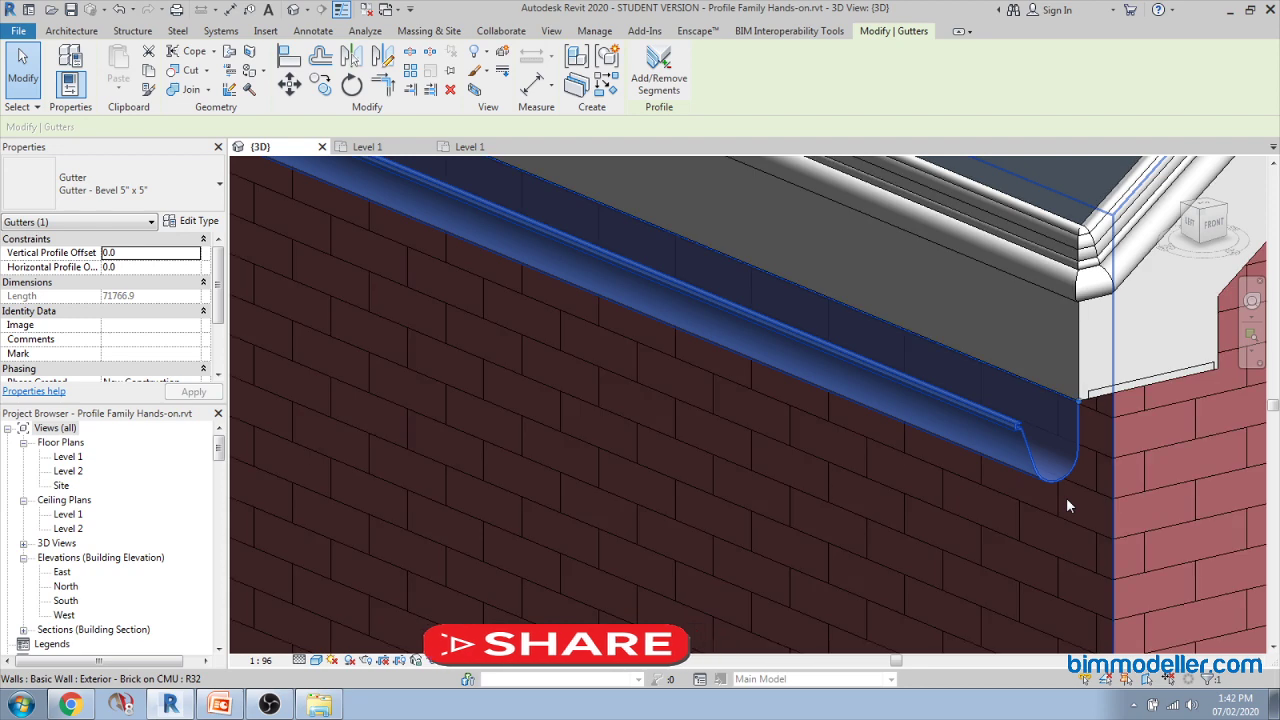
{"action": "middle_click_drag", "start_coordinate": [1066, 495], "coordinate": [975, 519]}
{"action": "scroll", "coordinate": [960, 487], "scroll_direction": "down", "scroll_amount": 5}
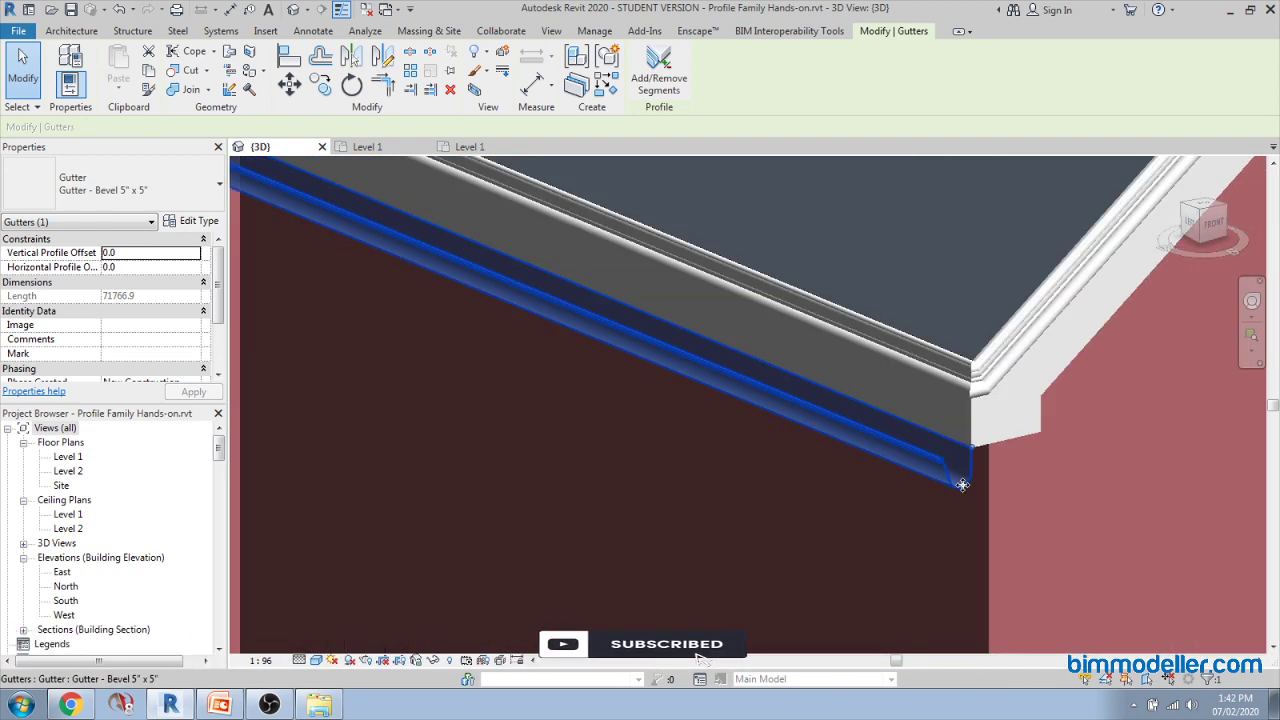
{"action": "scroll", "coordinate": [963, 484], "scroll_direction": "down", "scroll_amount": 3}
{"action": "key", "text": "Escape"}
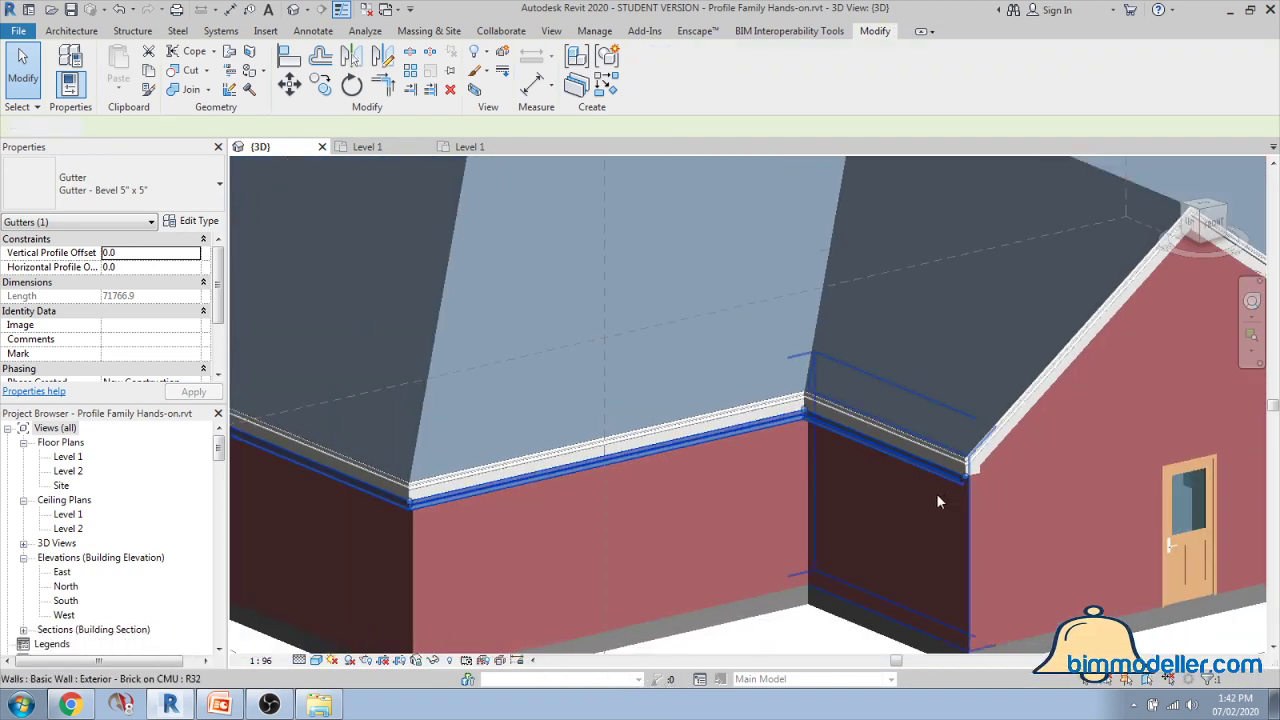
{"action": "left_click", "coordinate": [458, 146]}
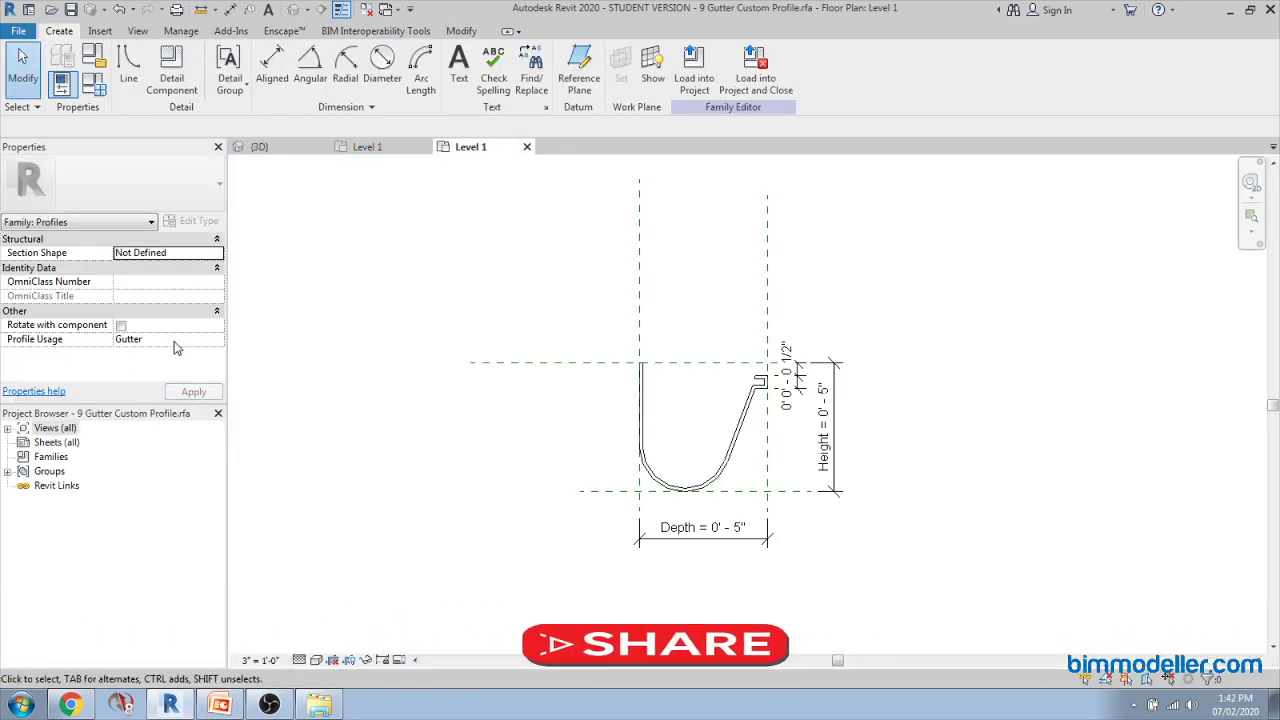
Step: Keep Profile Usage as Gutter and close the gutter family without saving
{"action": "left_click", "coordinate": [219, 343]}
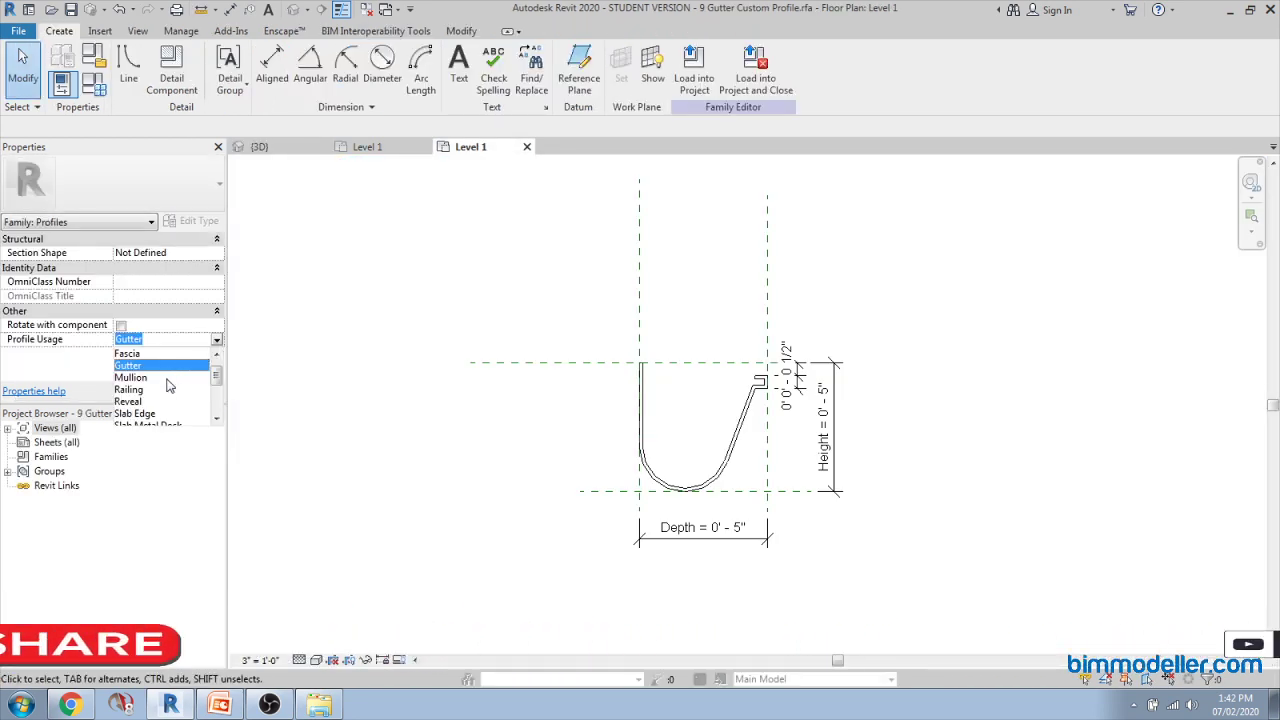
{"action": "left_click", "coordinate": [480, 411]}
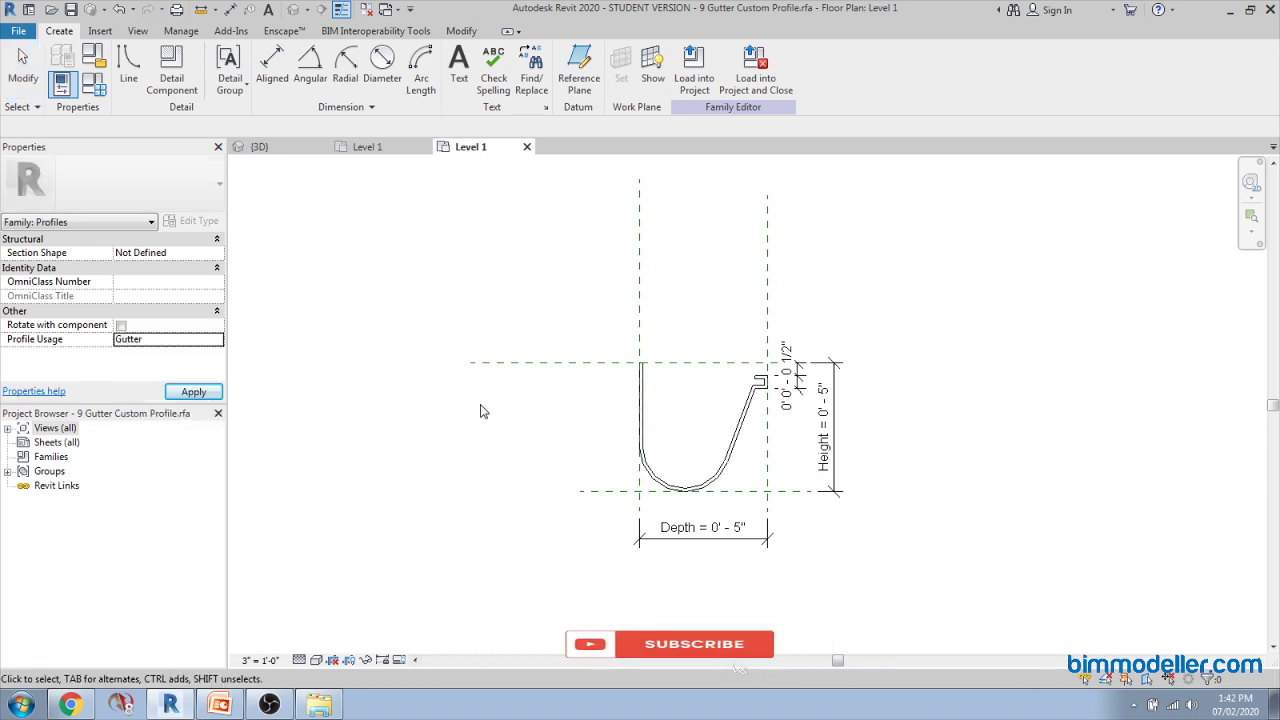
{"action": "left_click", "coordinate": [527, 147]}
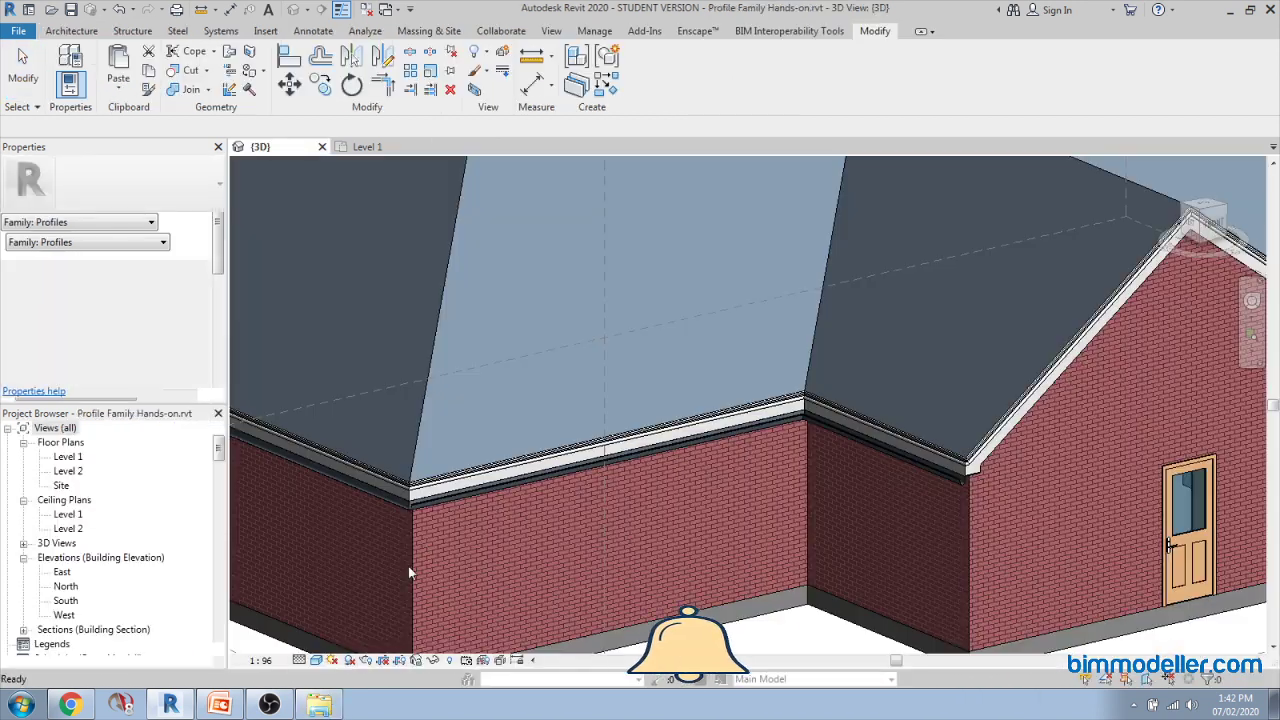
{"action": "left_click", "coordinate": [634, 372]}
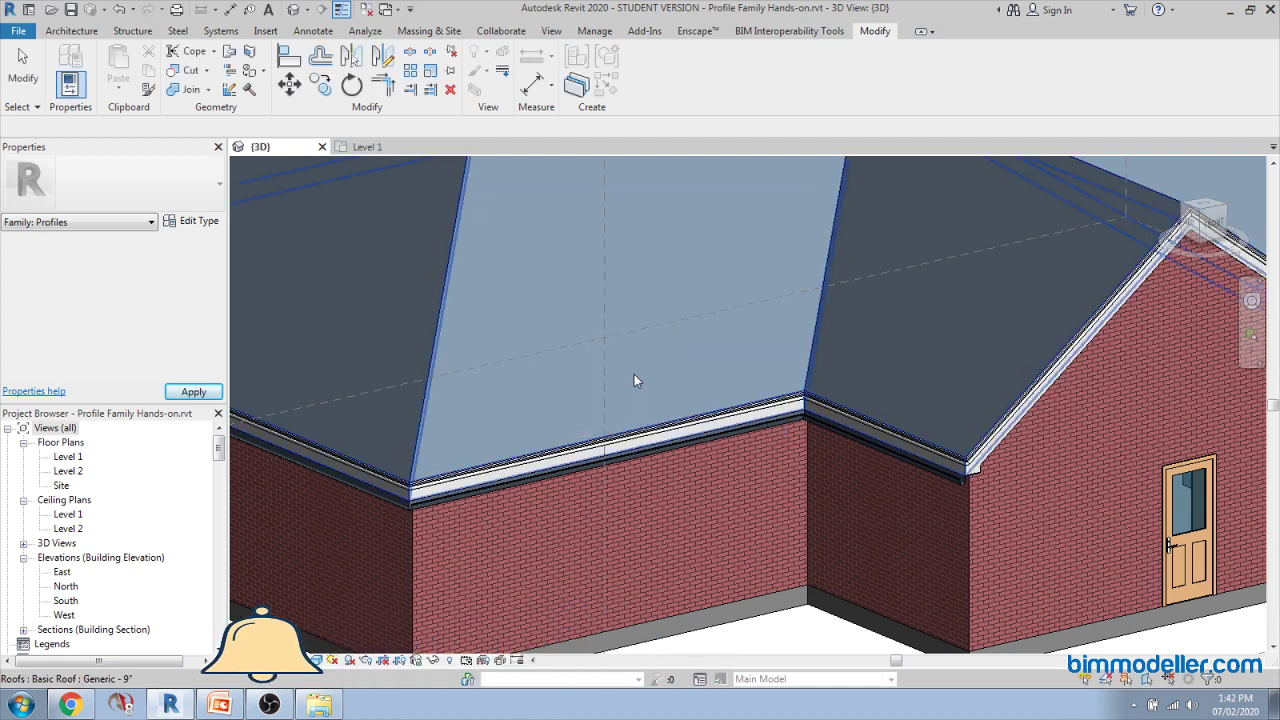
Step: Pan the Level 1 plan to the stair example and open 10 Stair Nosing Profile.rfa
{"action": "left_click", "coordinate": [380, 148]}
{"action": "scroll", "coordinate": [609, 357], "scroll_direction": "down", "scroll_amount": 4}
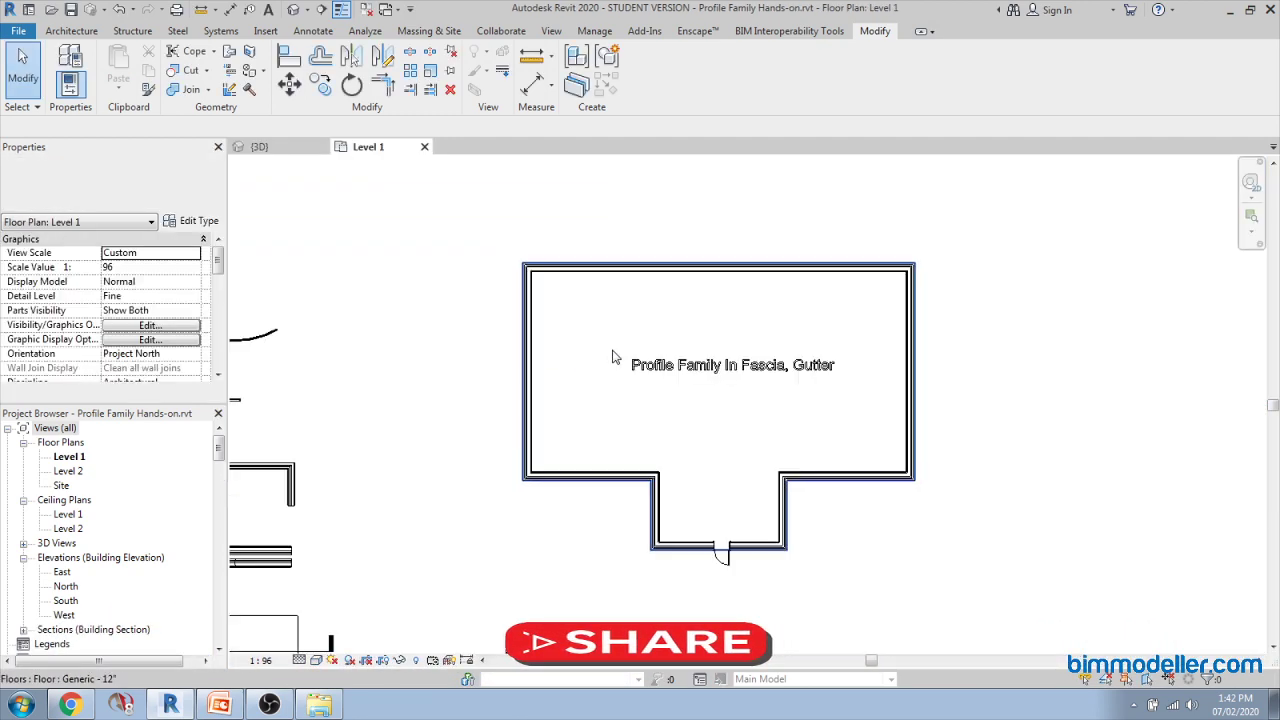
{"action": "scroll", "coordinate": [695, 473], "scroll_direction": "up", "scroll_amount": 5}
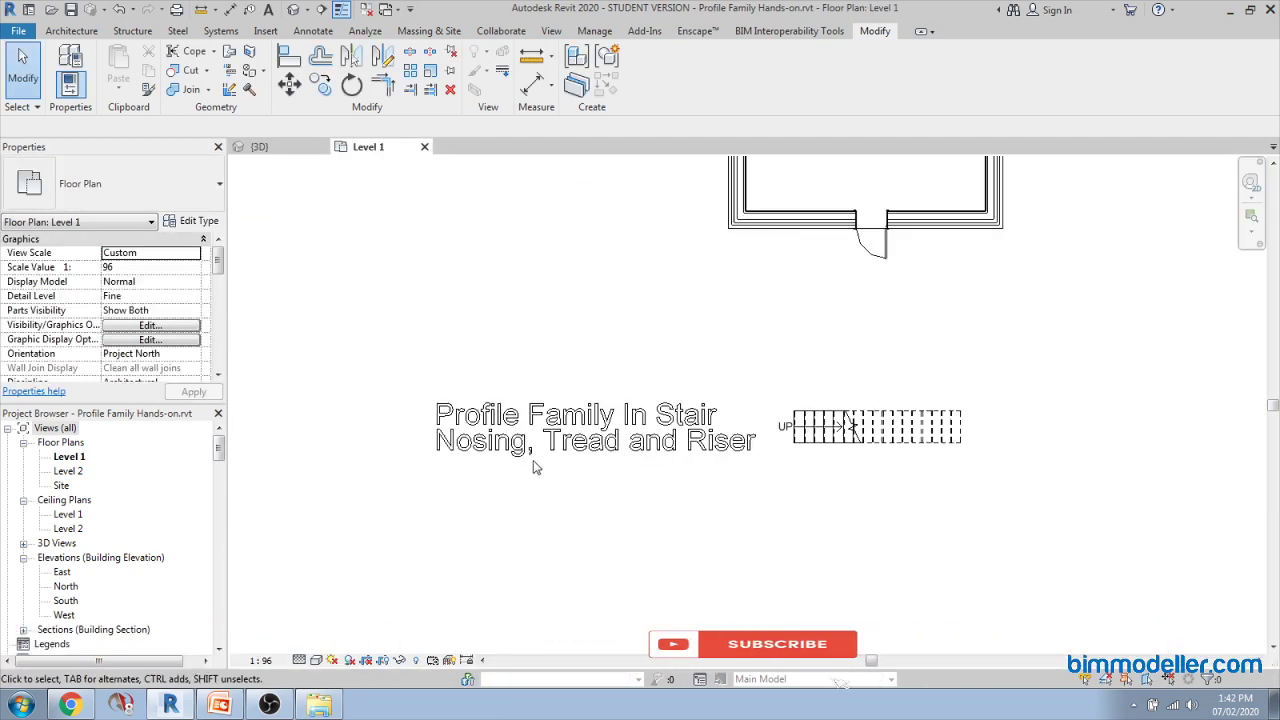
{"action": "middle_click_drag", "start_coordinate": [578, 504], "coordinate": [551, 489]}
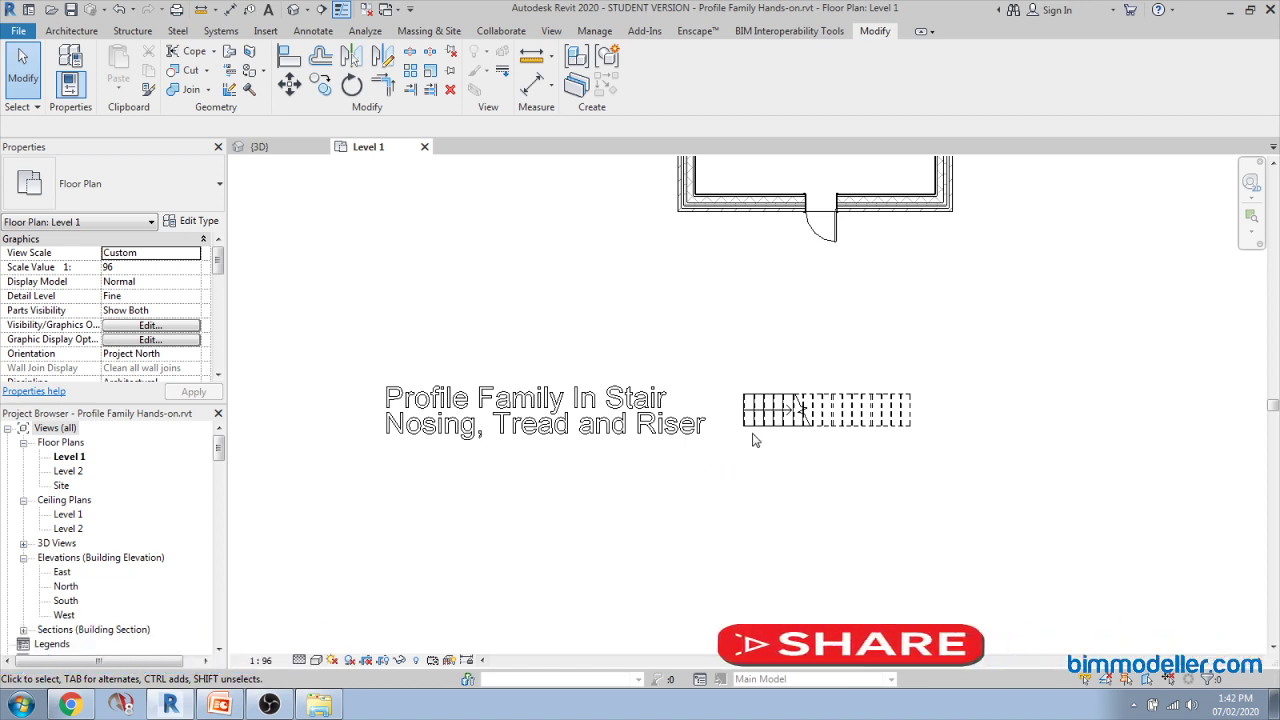
{"action": "left_click", "coordinate": [328, 706]}
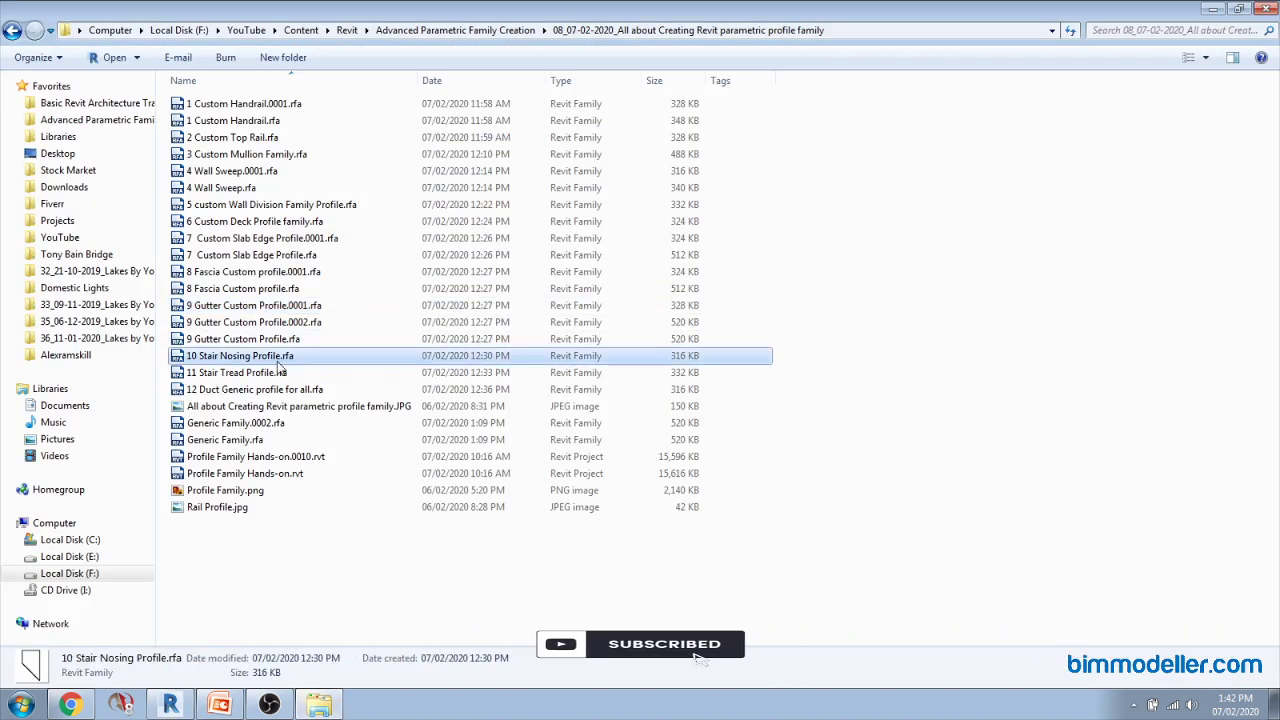
{"action": "left_click", "coordinate": [170, 705]}
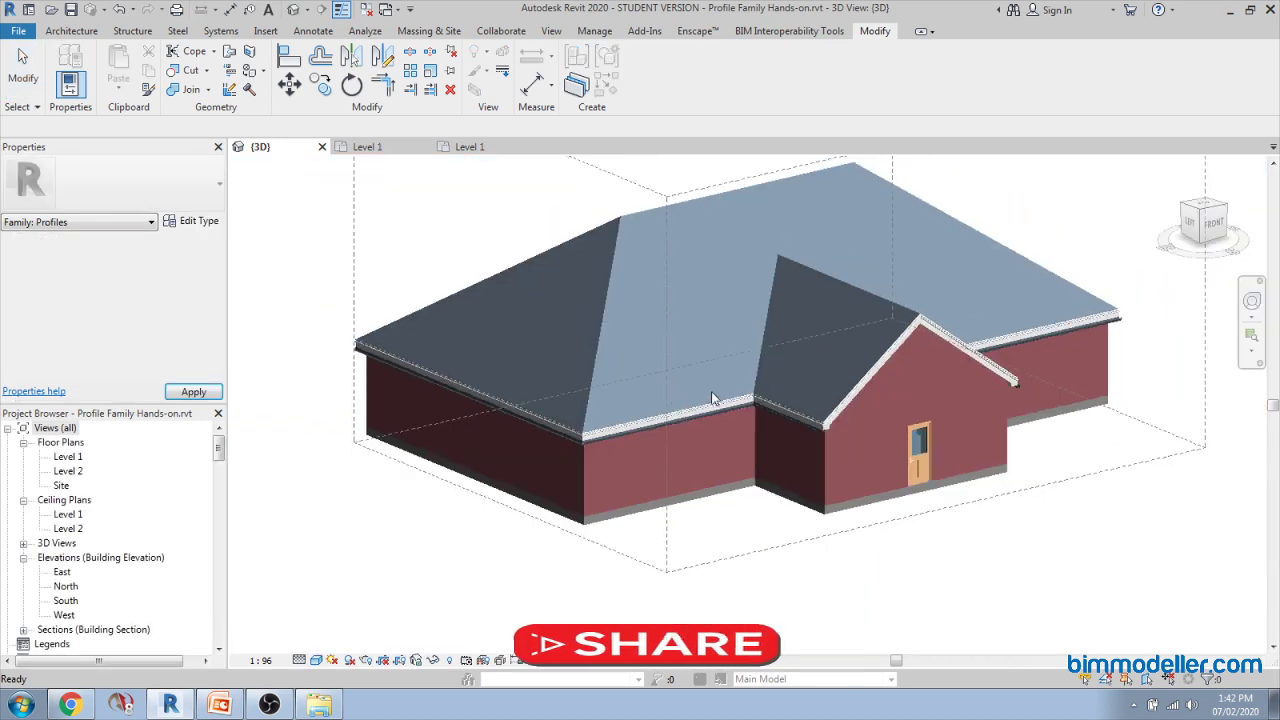
Step: Select the stair and its label on Level 1 and open a 3D view cropped to them (BX)
{"action": "left_click", "coordinate": [415, 146]}
{"action": "left_click_drag", "start_coordinate": [373, 331], "coordinate": [996, 509]}
{"action": "key", "text": "b"}
{"action": "key", "text": "x"}
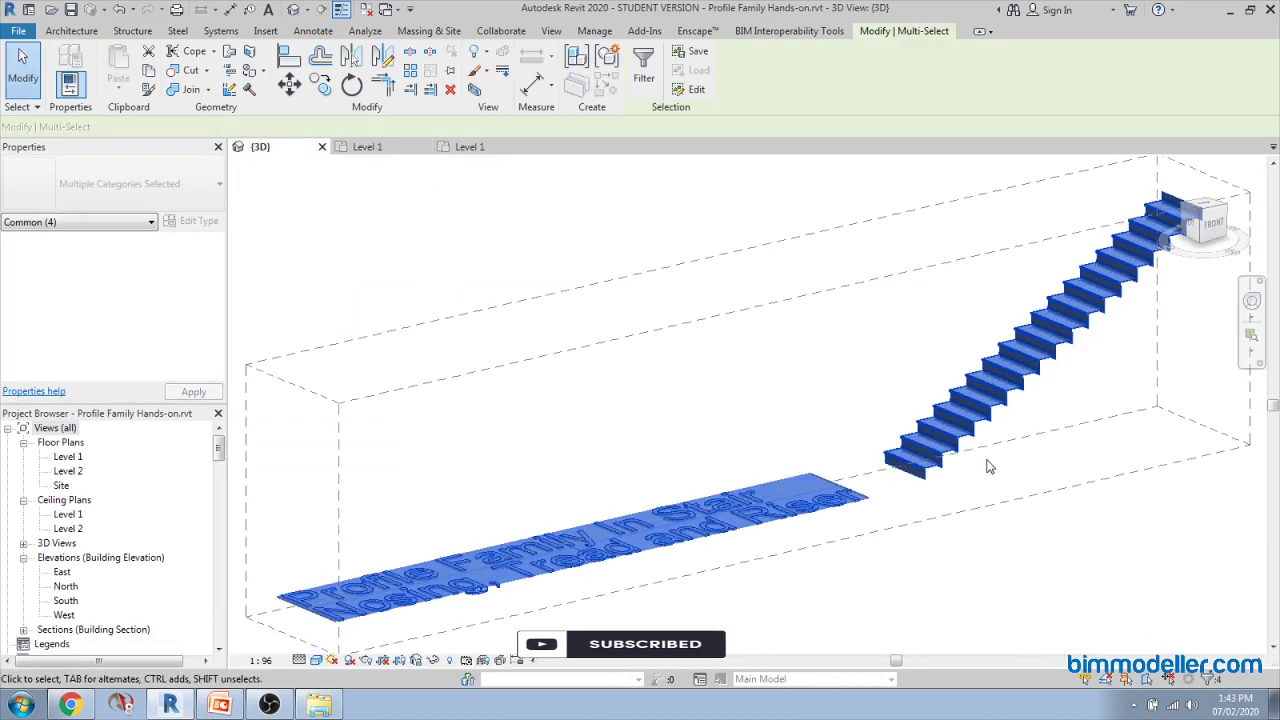
{"action": "scroll", "coordinate": [798, 399], "scroll_direction": "up", "scroll_amount": 5}
{"action": "key", "text": "Escape"}
{"action": "scroll", "coordinate": [790, 400], "scroll_direction": "up", "scroll_amount": 5}
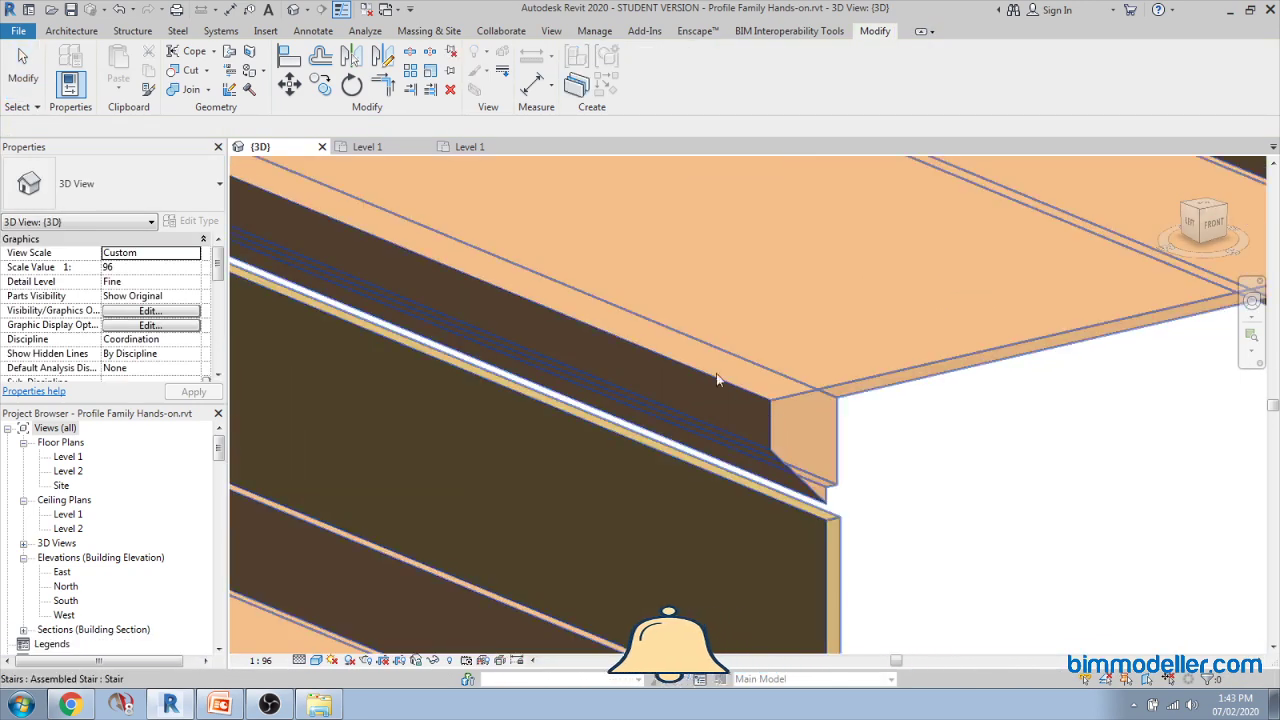
{"action": "scroll", "coordinate": [757, 428], "scroll_direction": "up", "scroll_amount": 4}
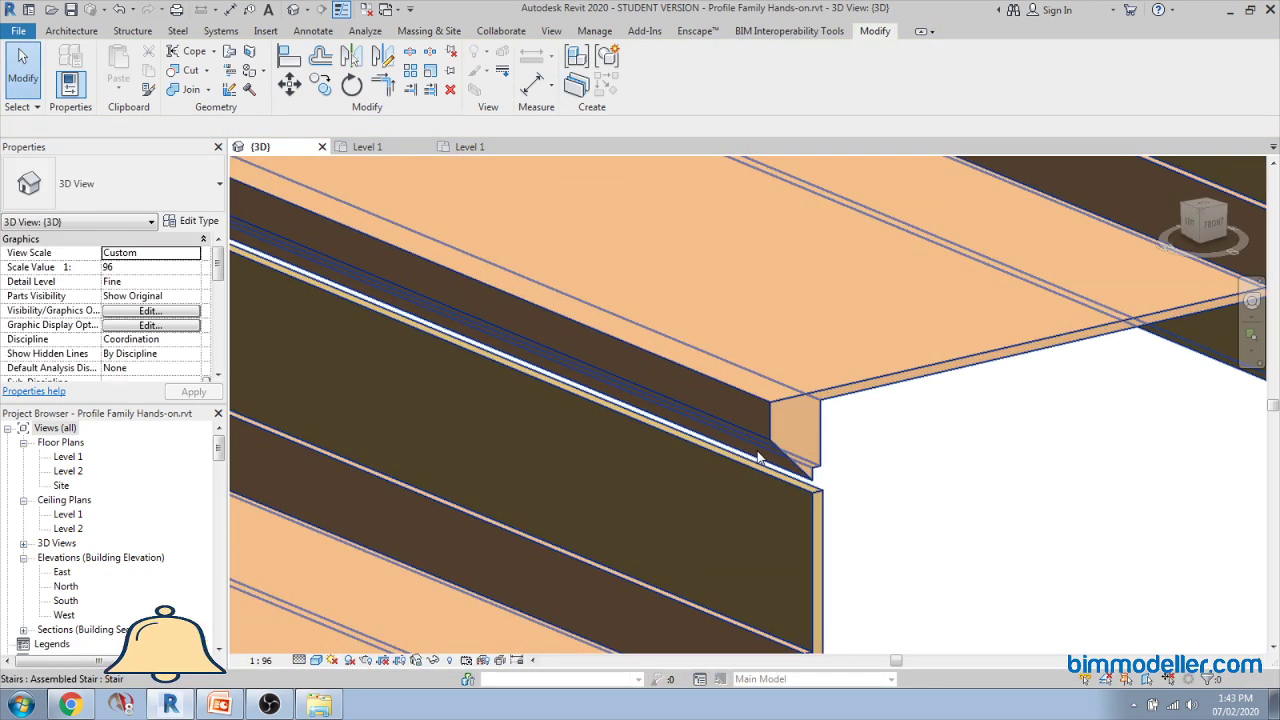
Step: Draw an arc bulging left from the top-left corner and delete the straight vertical front edge
{"action": "left_click", "coordinate": [474, 147]}
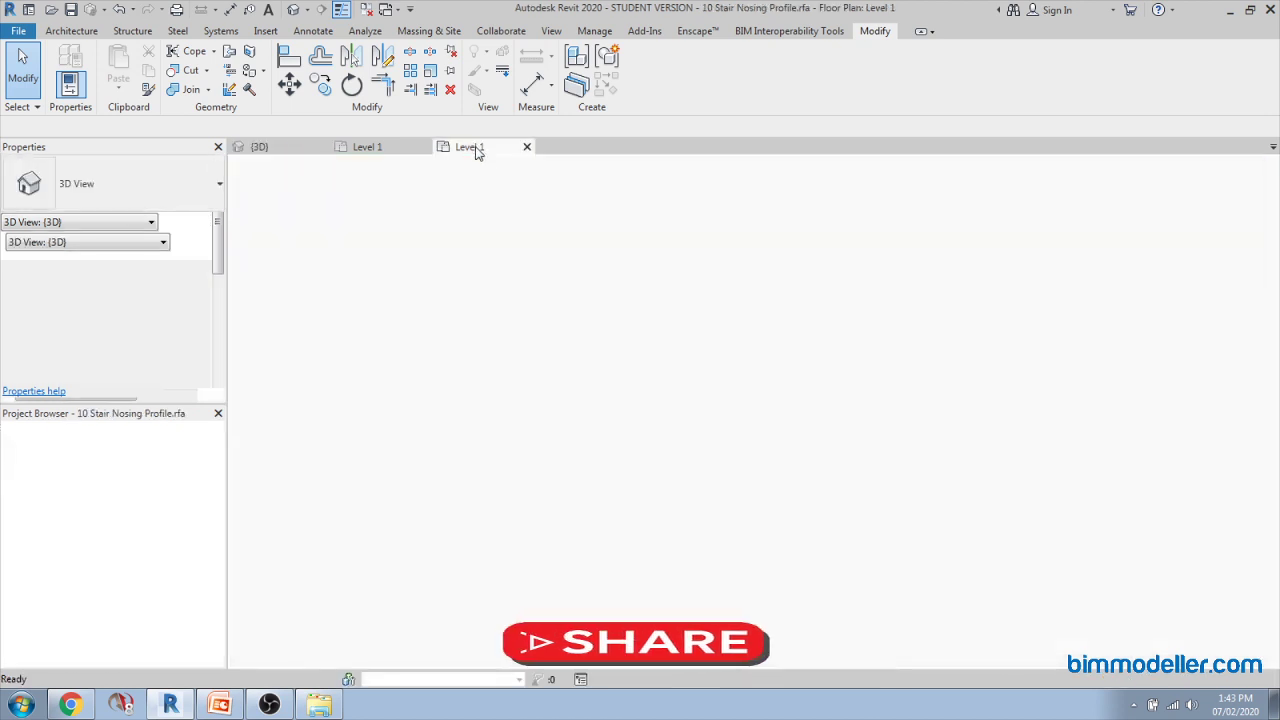
{"action": "middle_click_drag", "start_coordinate": [633, 256], "coordinate": [697, 365]}
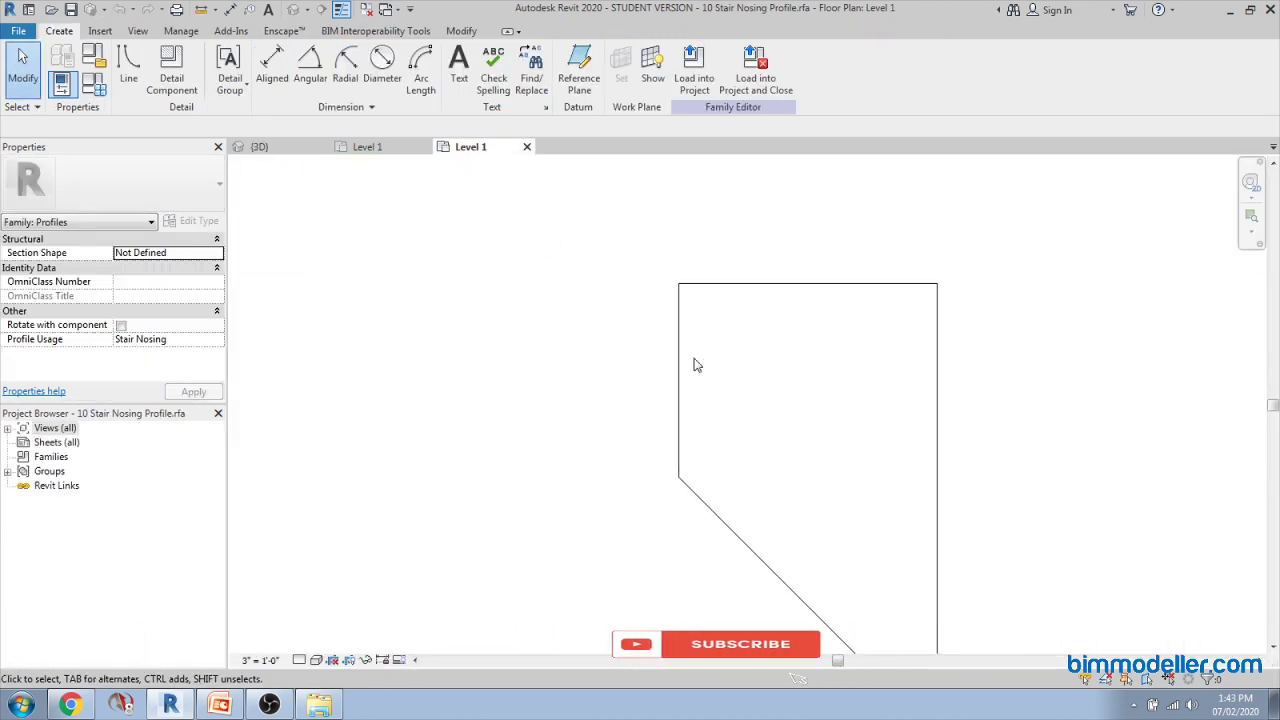
{"action": "key", "text": "l"}
{"action": "key", "text": "i"}
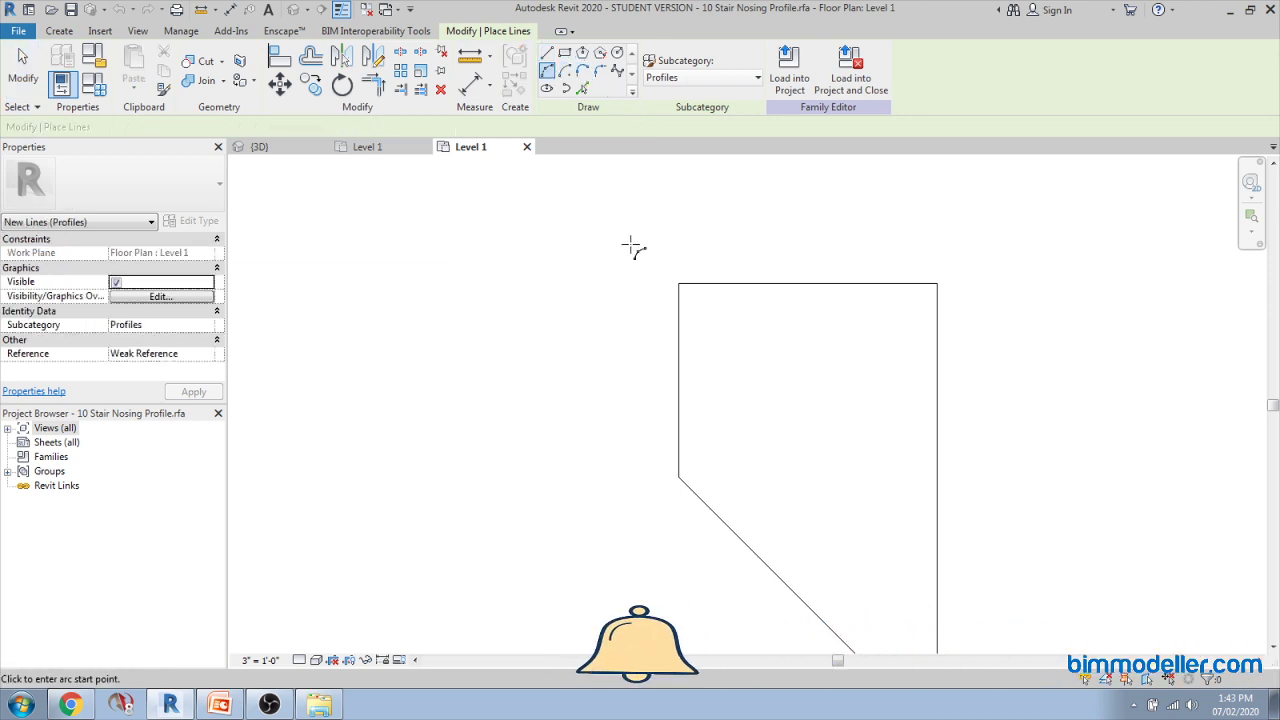
{"action": "left_click", "coordinate": [678, 284]}
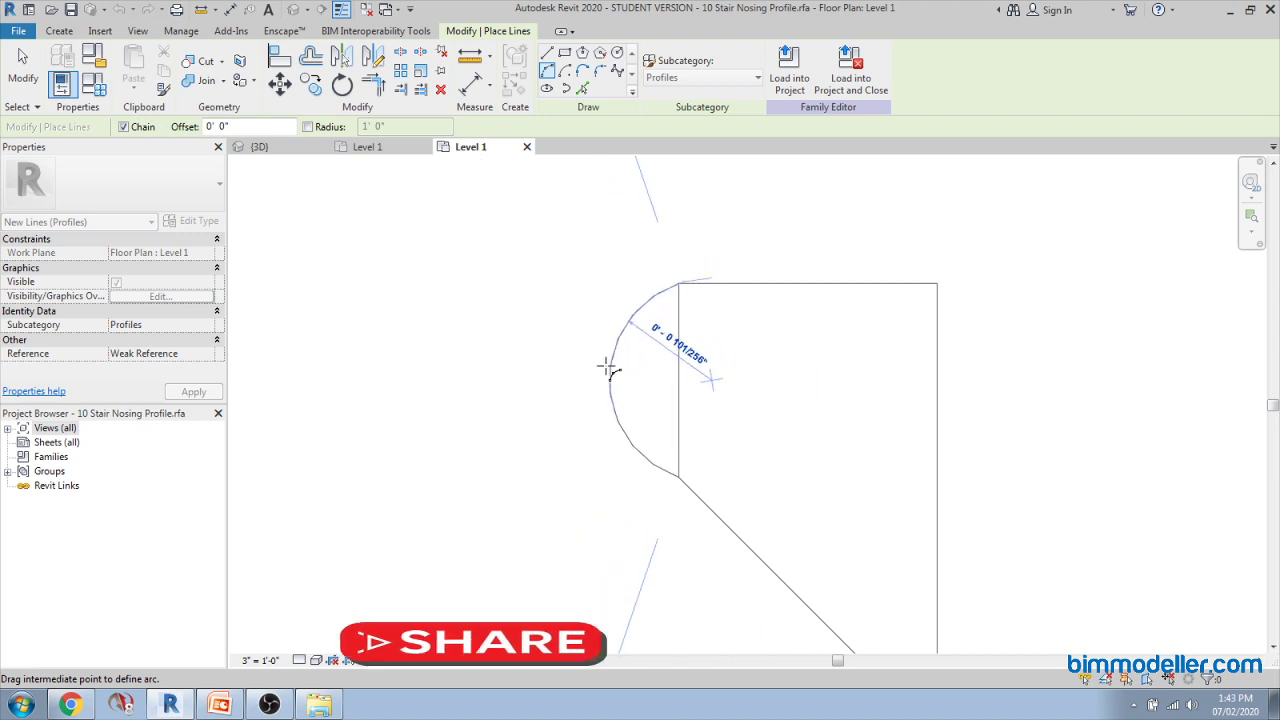
{"action": "left_click", "coordinate": [585, 375]}
{"action": "key", "text": "Escape"}
{"action": "key", "text": "Escape"}
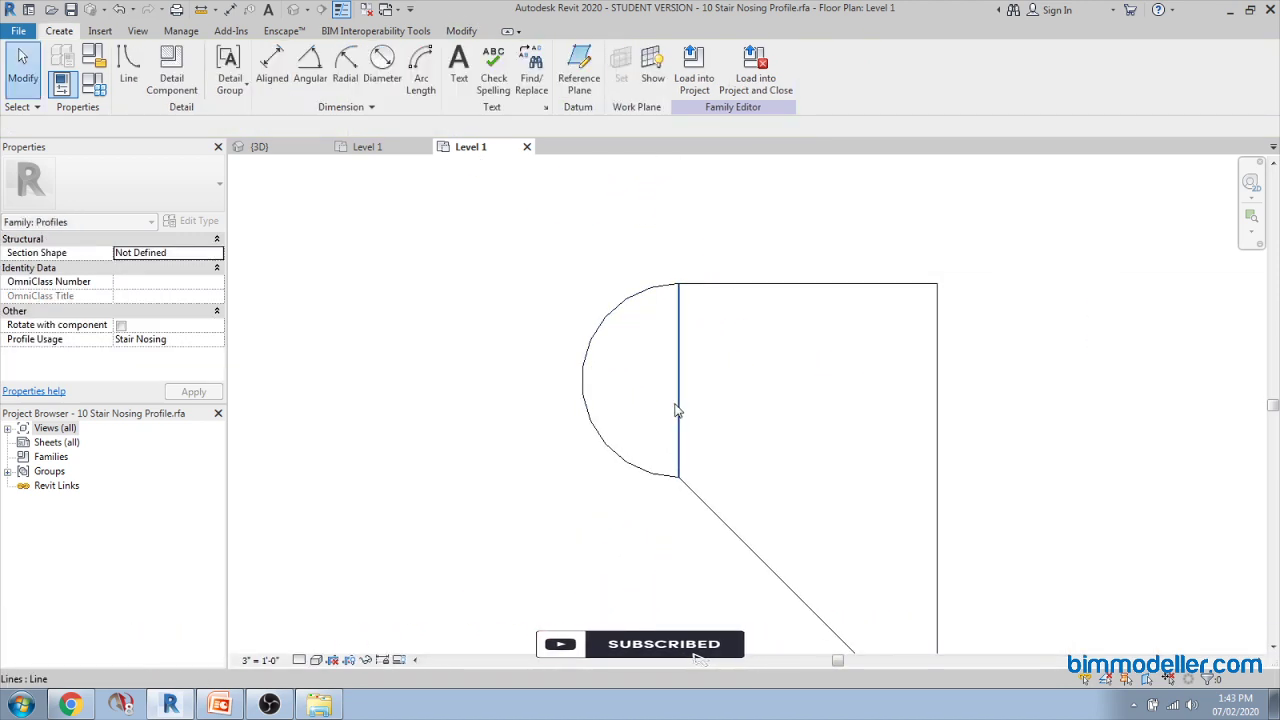
{"action": "left_click", "coordinate": [678, 410]}
{"action": "key", "text": "Delete"}
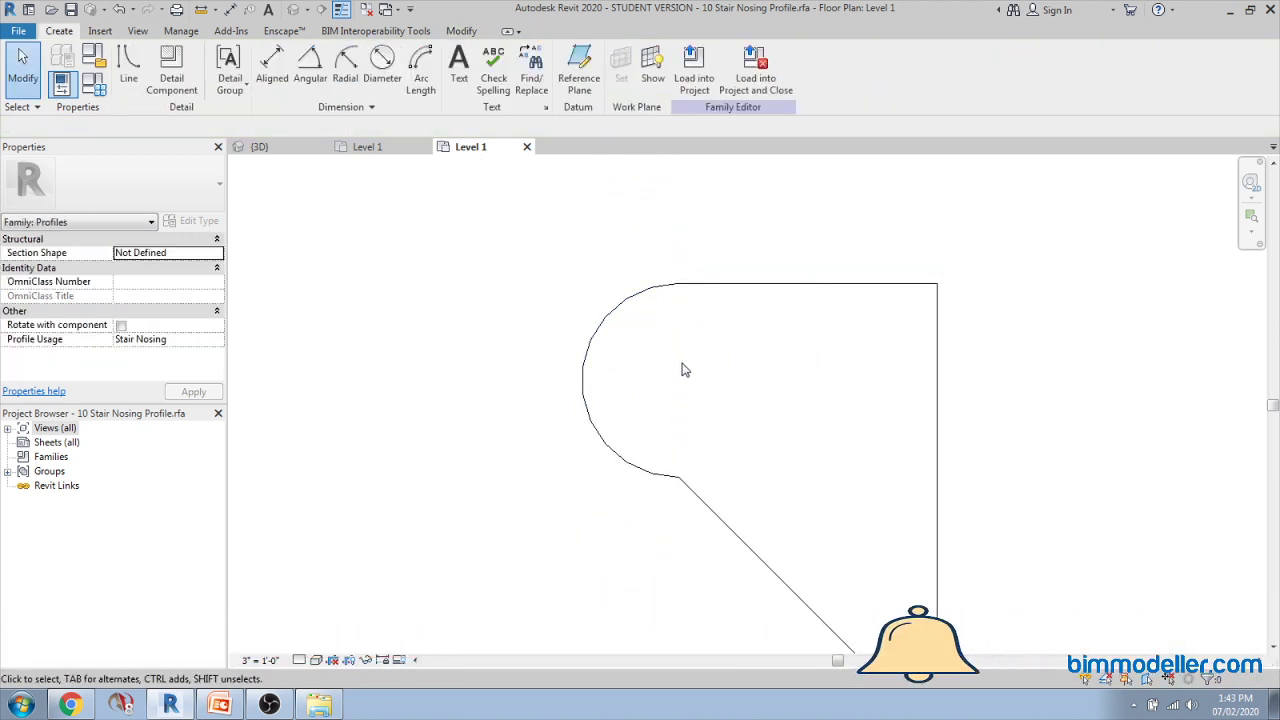
{"action": "scroll", "coordinate": [686, 392], "scroll_direction": "down", "scroll_amount": 3}
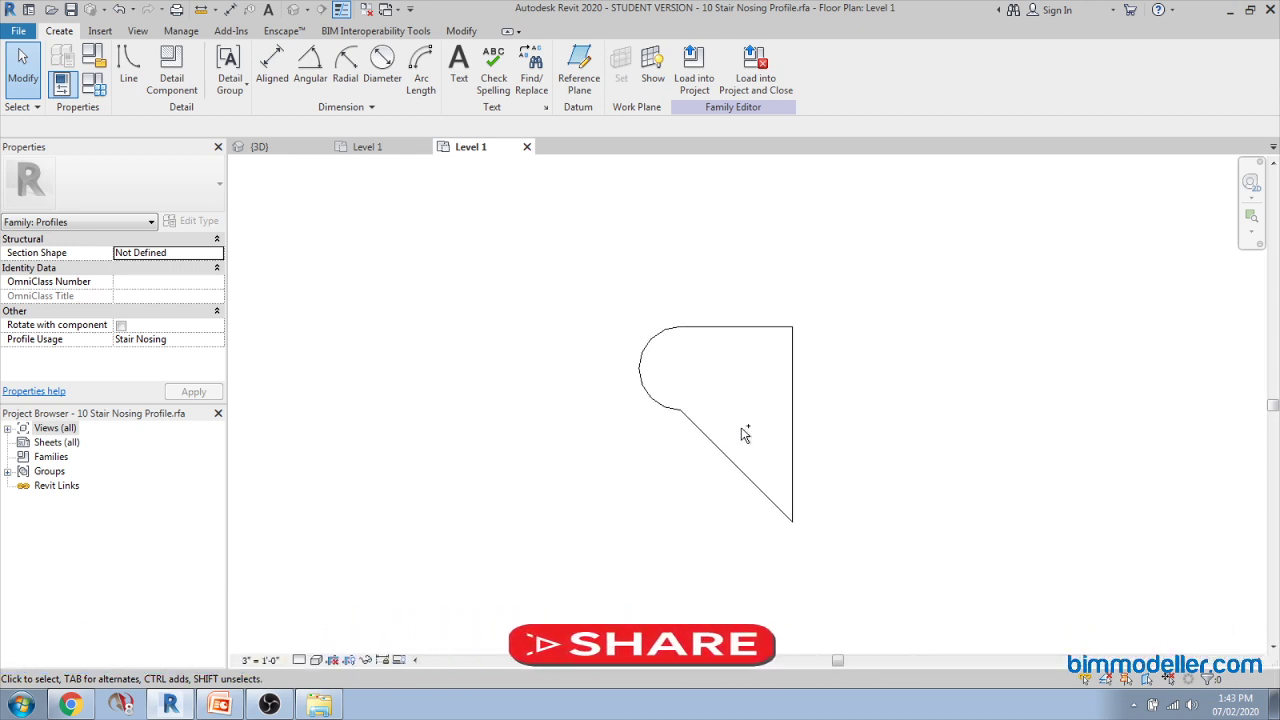
Step: Load the nosing profile into the project and frame the selected stair in the 3D view
{"action": "left_click", "coordinate": [694, 70]}
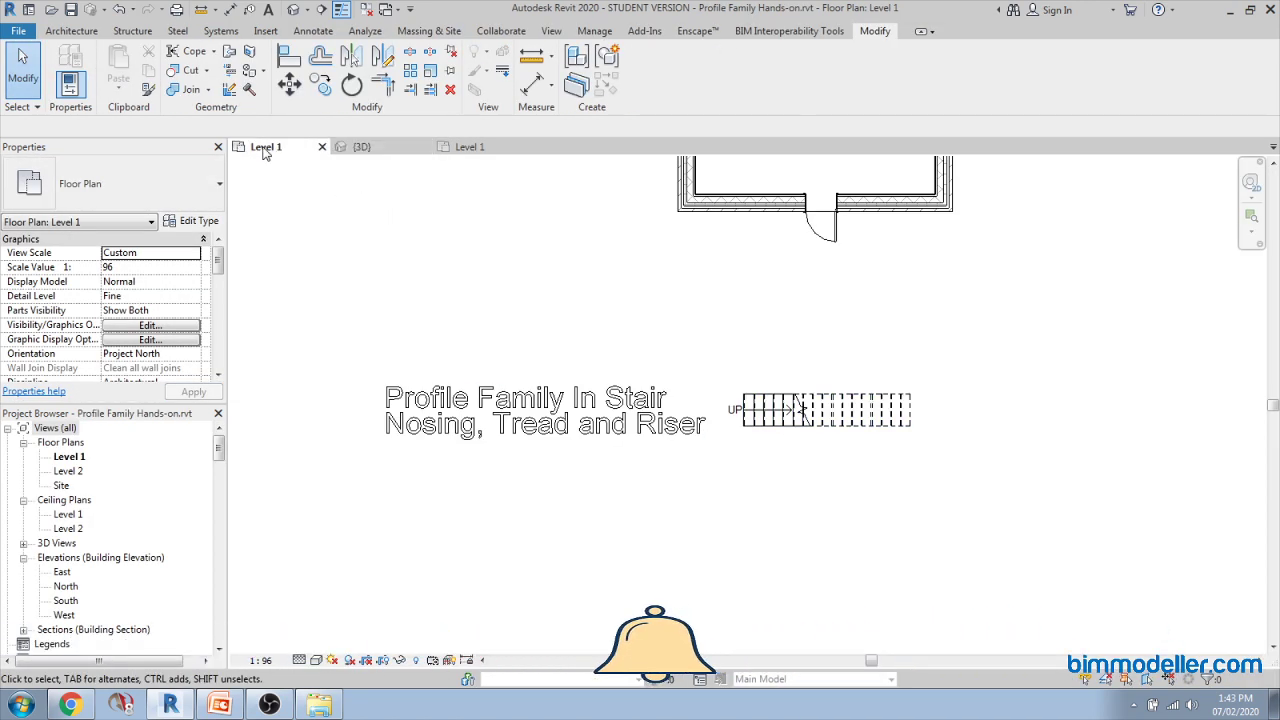
{"action": "left_click", "coordinate": [351, 147]}
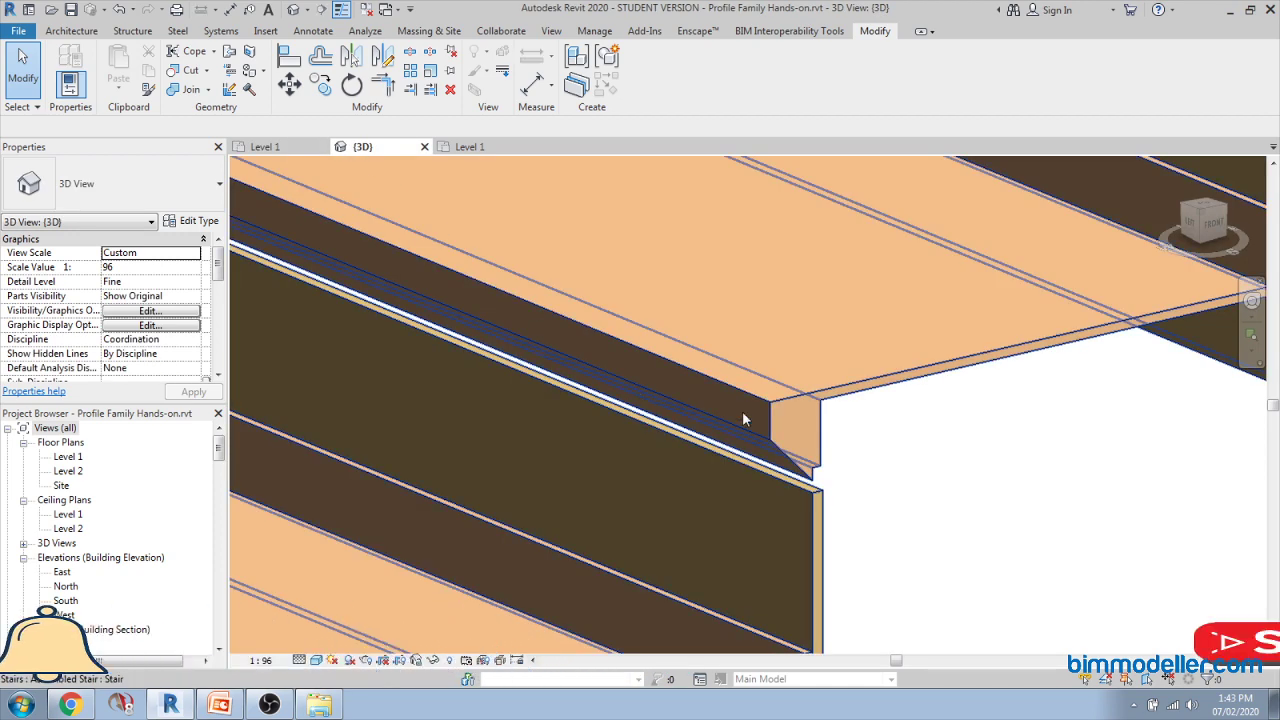
{"action": "left_click", "coordinate": [782, 426]}
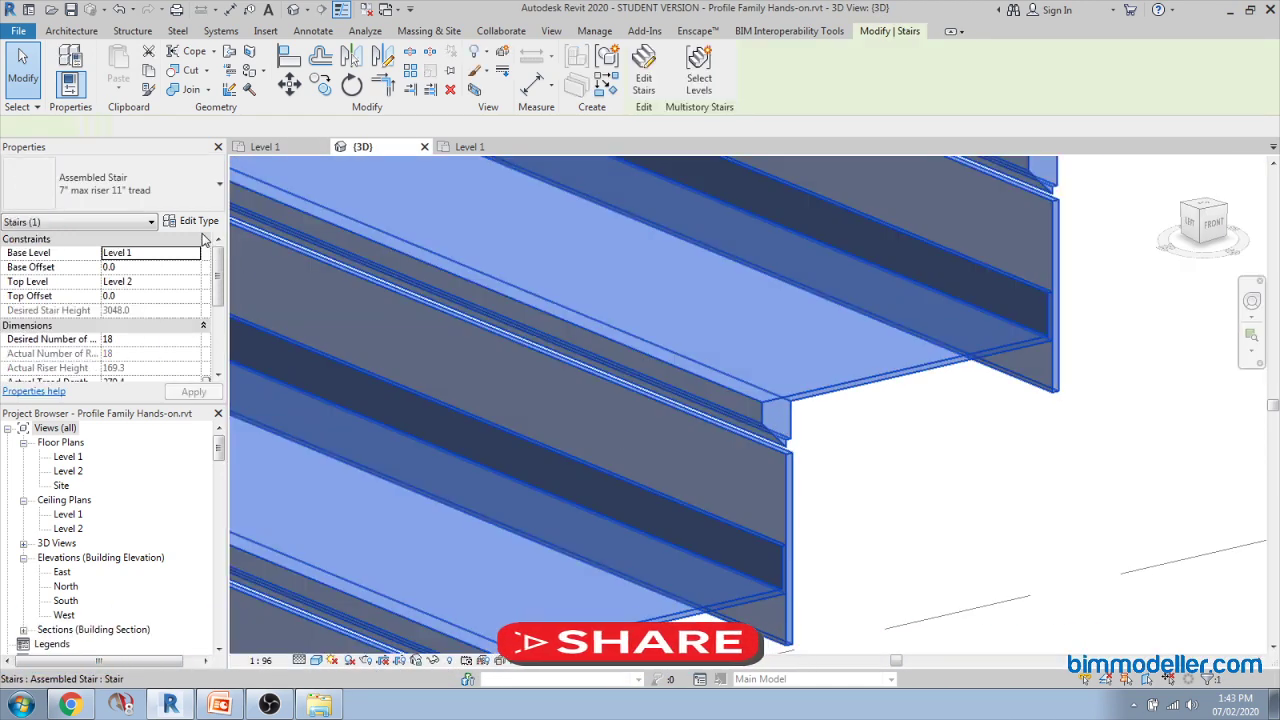
{"action": "scroll", "coordinate": [845, 490], "scroll_direction": "down", "scroll_amount": 4}
{"action": "scroll", "coordinate": [845, 490], "scroll_direction": "down", "scroll_amount": 3}
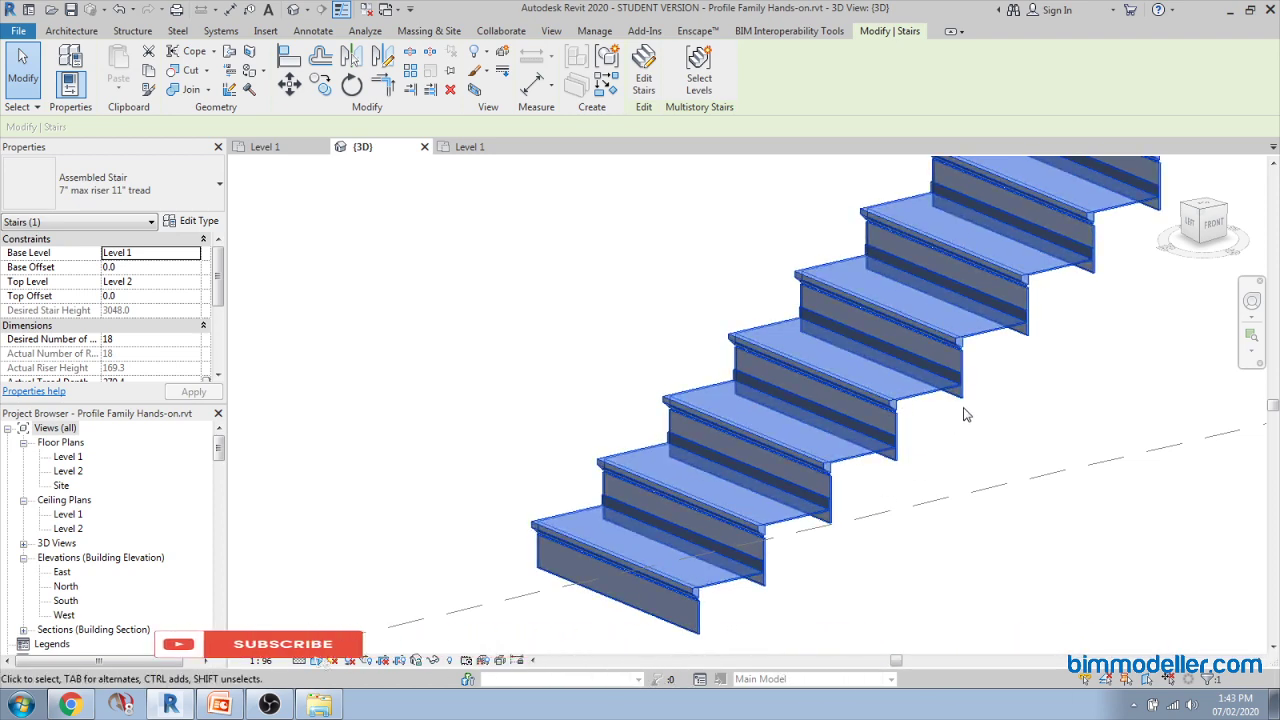
{"action": "scroll", "coordinate": [965, 414], "scroll_direction": "up", "scroll_amount": 2}
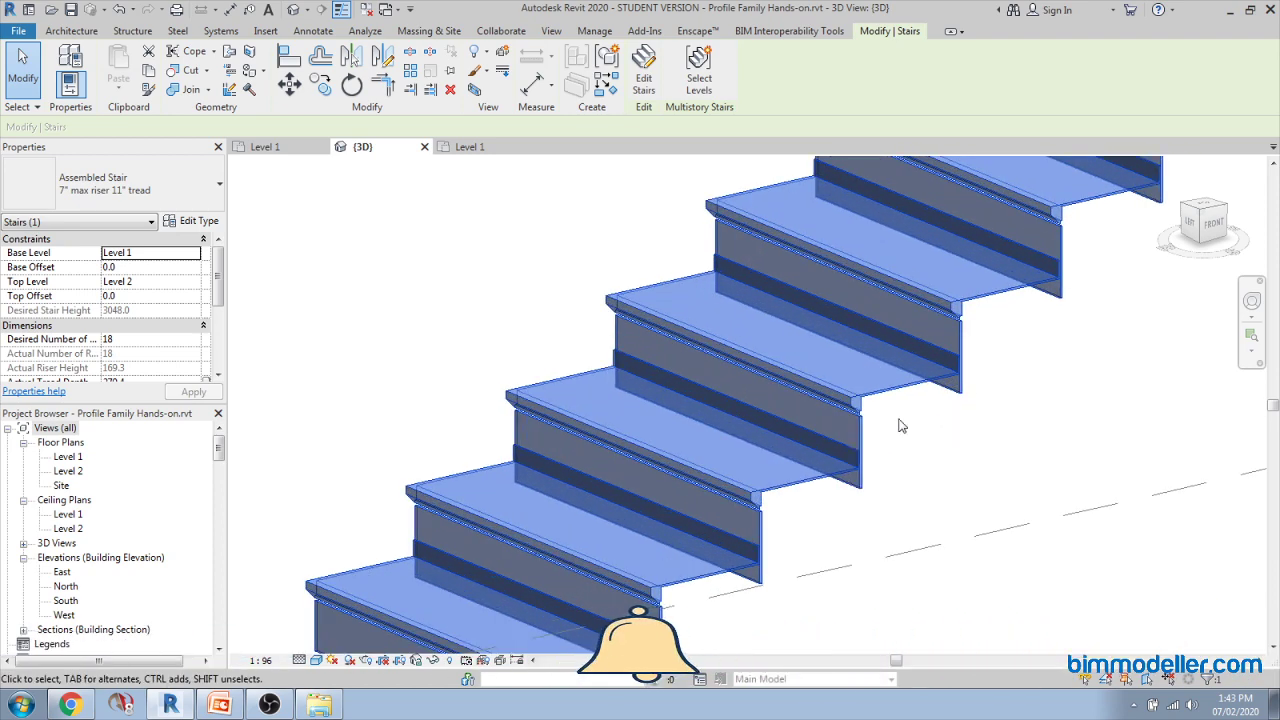
{"action": "scroll", "coordinate": [899, 426], "scroll_direction": "down", "scroll_amount": 5}
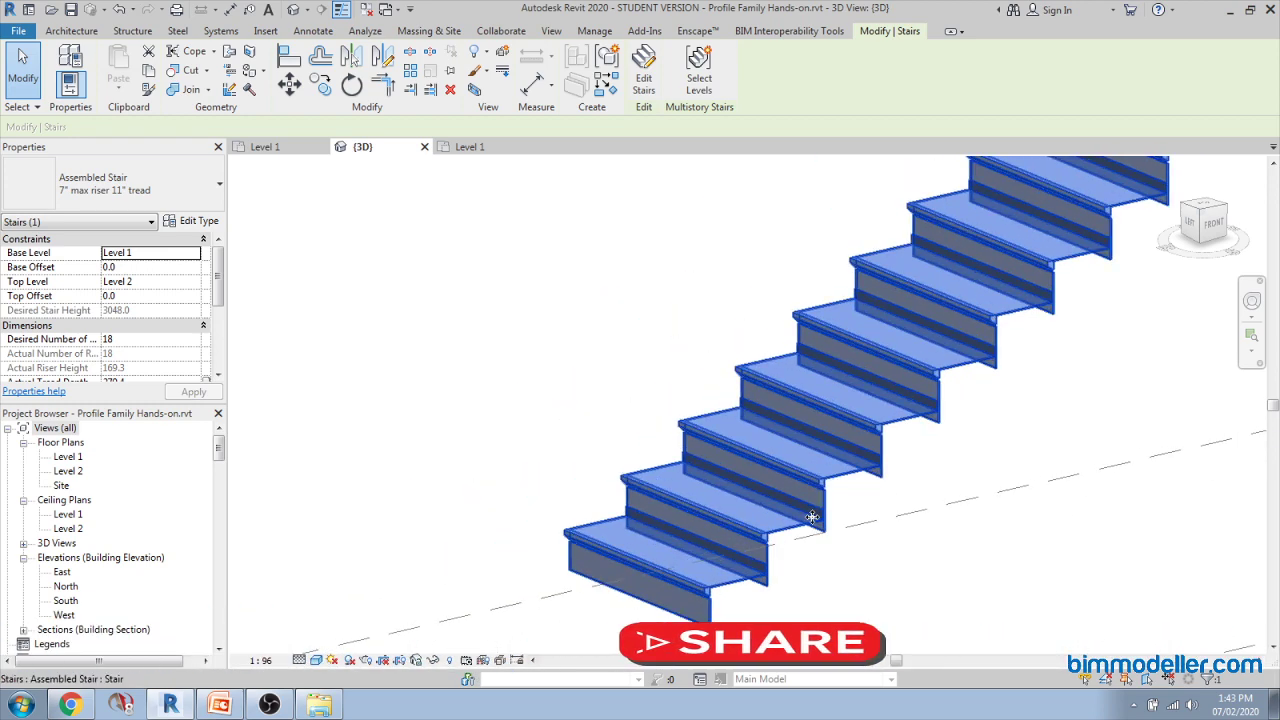
{"action": "scroll", "coordinate": [812, 510], "scroll_direction": "down", "scroll_amount": 2}
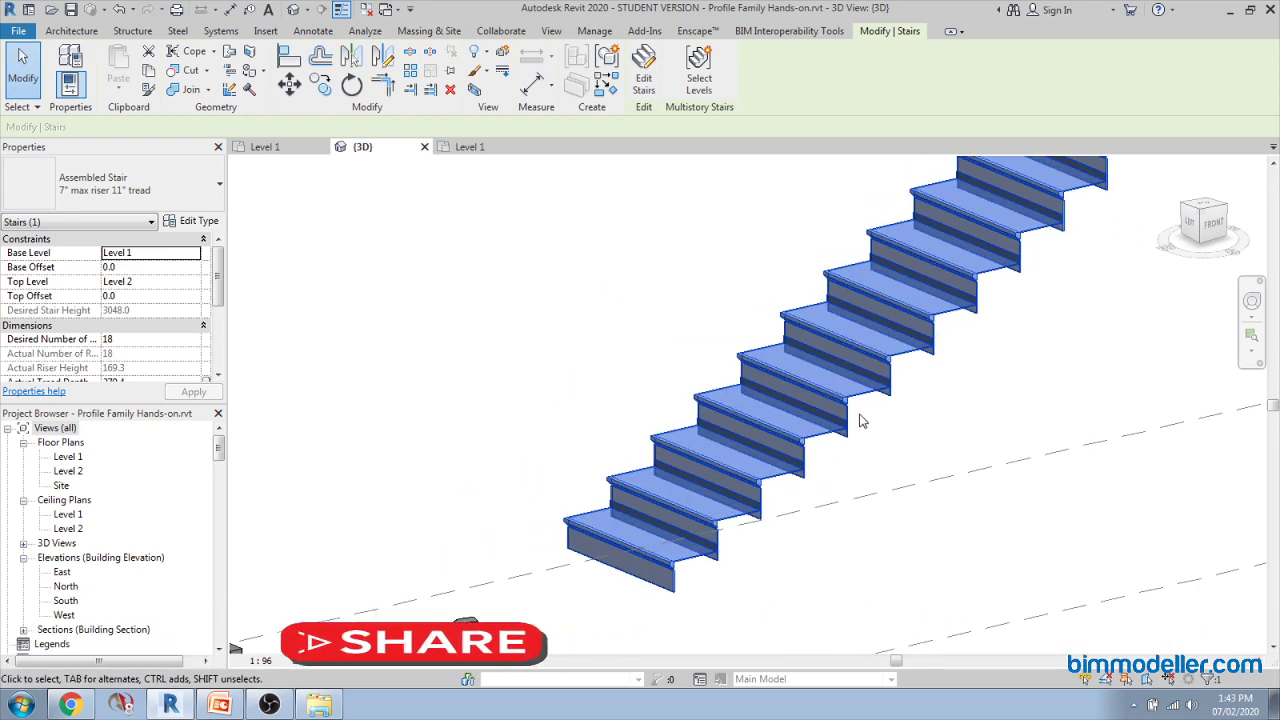
{"action": "middle_click_drag", "start_coordinate": [862, 421], "coordinate": [822, 491]}
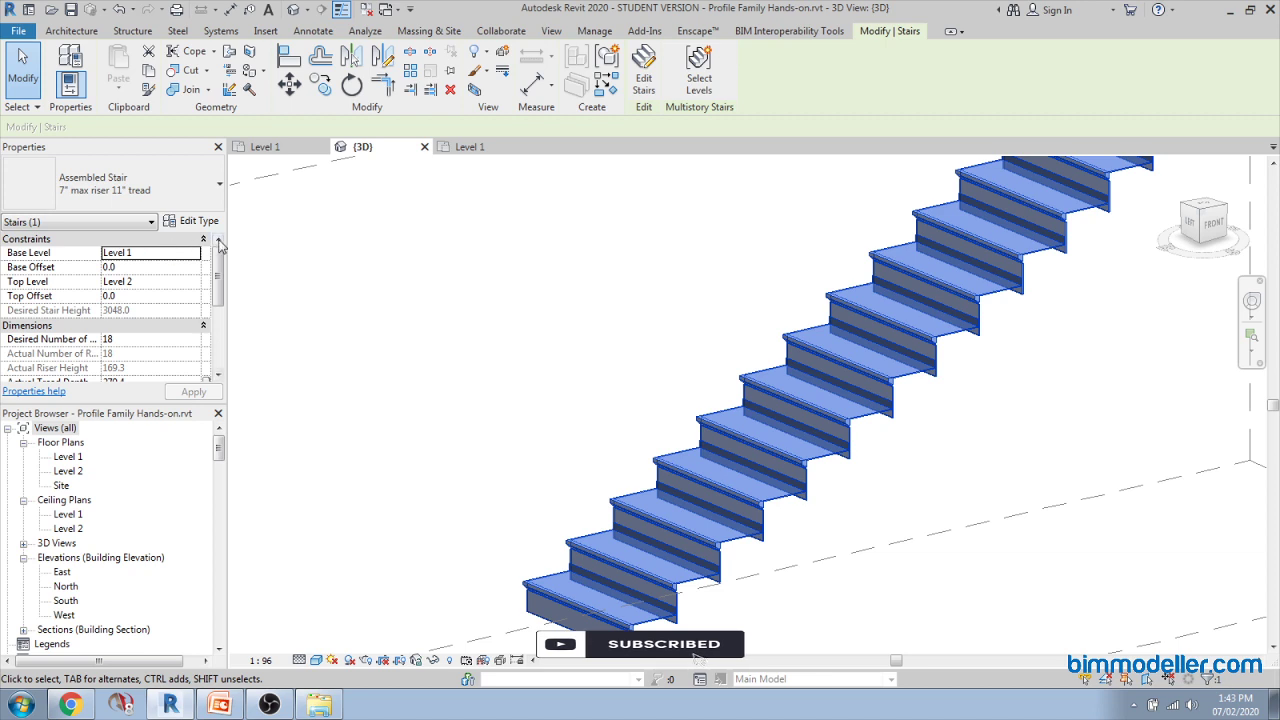
Step: Set the Run Type's Nosing Profile to 10 Stair Nosing Profile, applied to front, left and right
{"action": "left_click", "coordinate": [197, 222]}
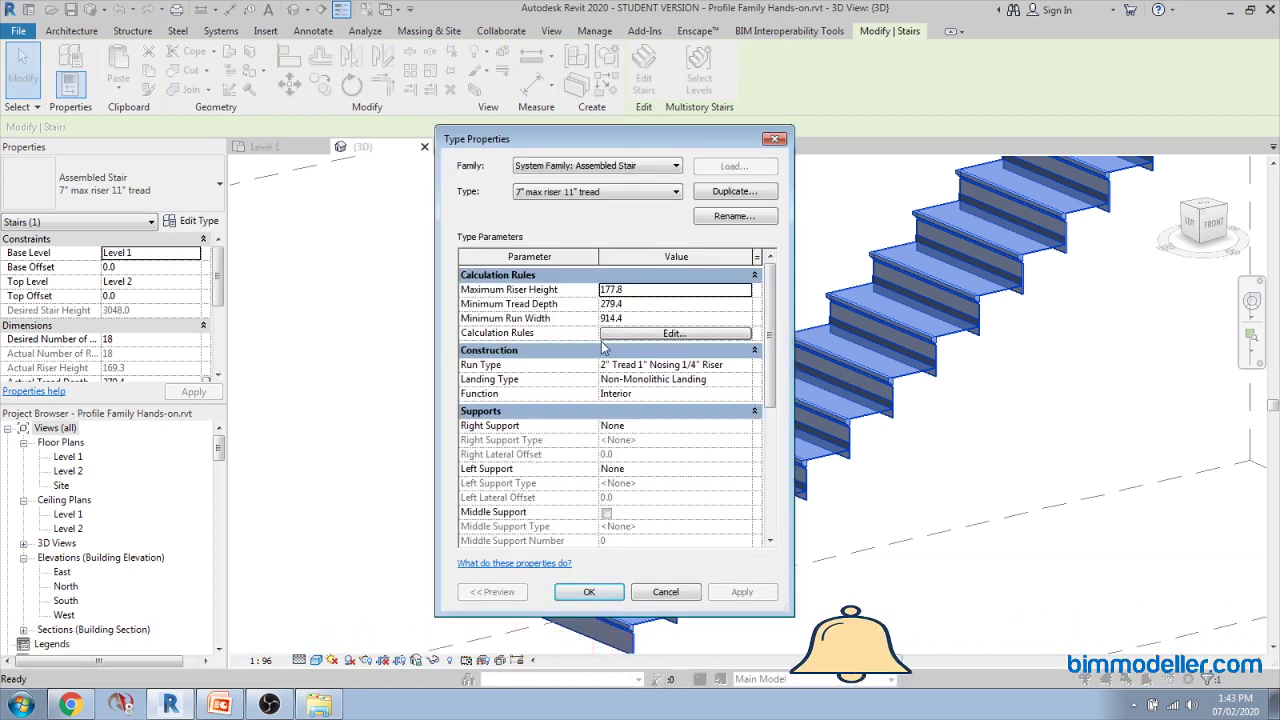
{"action": "left_click", "coordinate": [748, 367]}
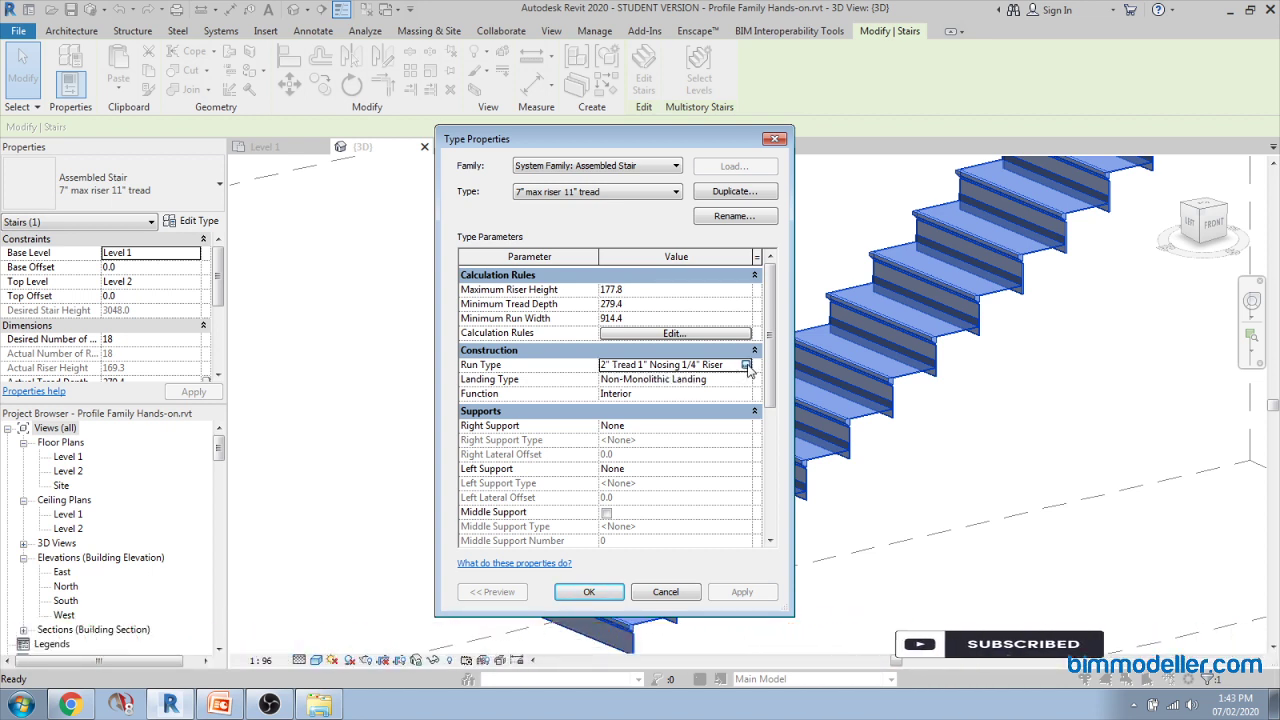
{"action": "left_click", "coordinate": [745, 365]}
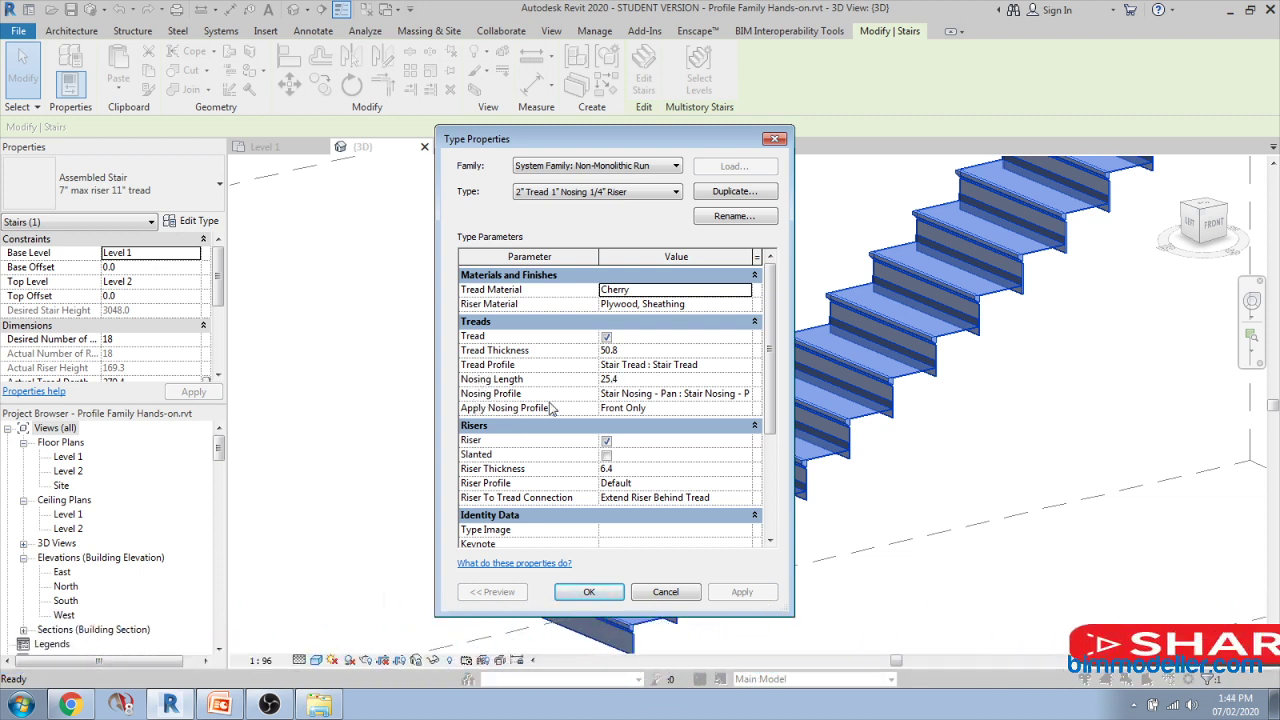
{"action": "left_click", "coordinate": [745, 394]}
{"action": "left_click", "coordinate": [745, 394]}
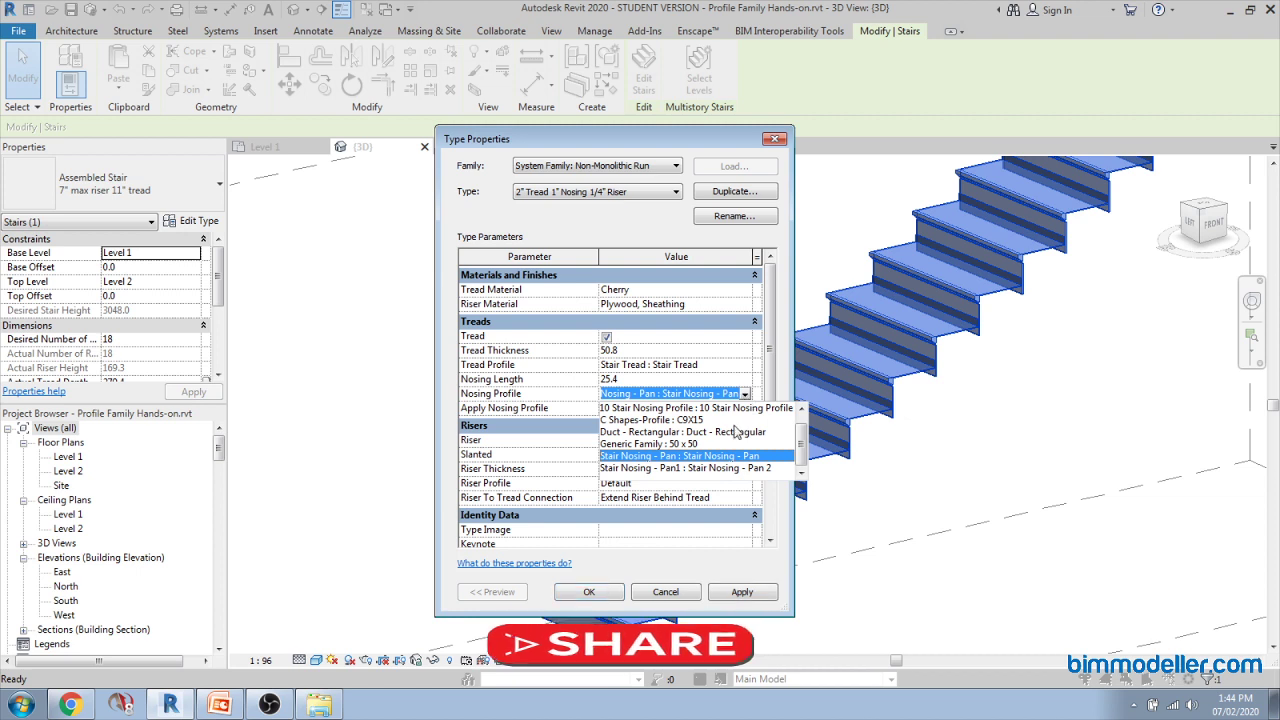
{"action": "scroll", "coordinate": [735, 430], "scroll_direction": "up", "scroll_amount": 1}
{"action": "left_click", "coordinate": [713, 424]}
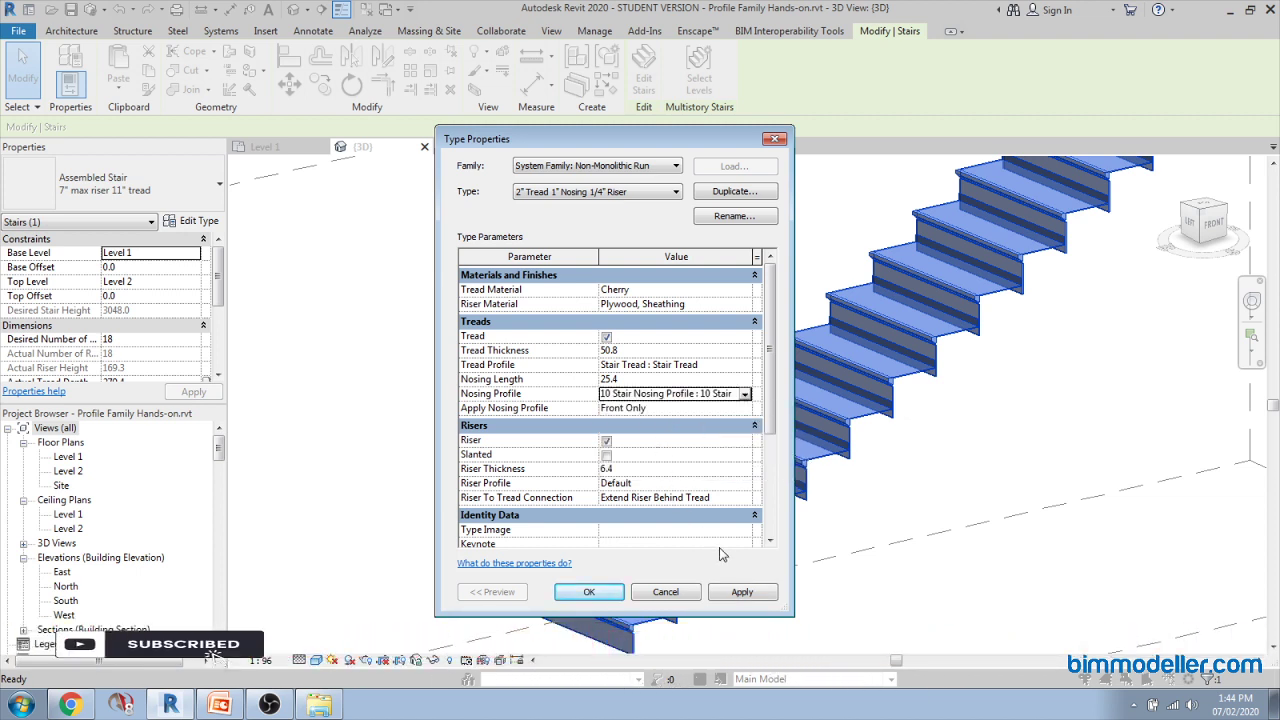
{"action": "left_click", "coordinate": [742, 592]}
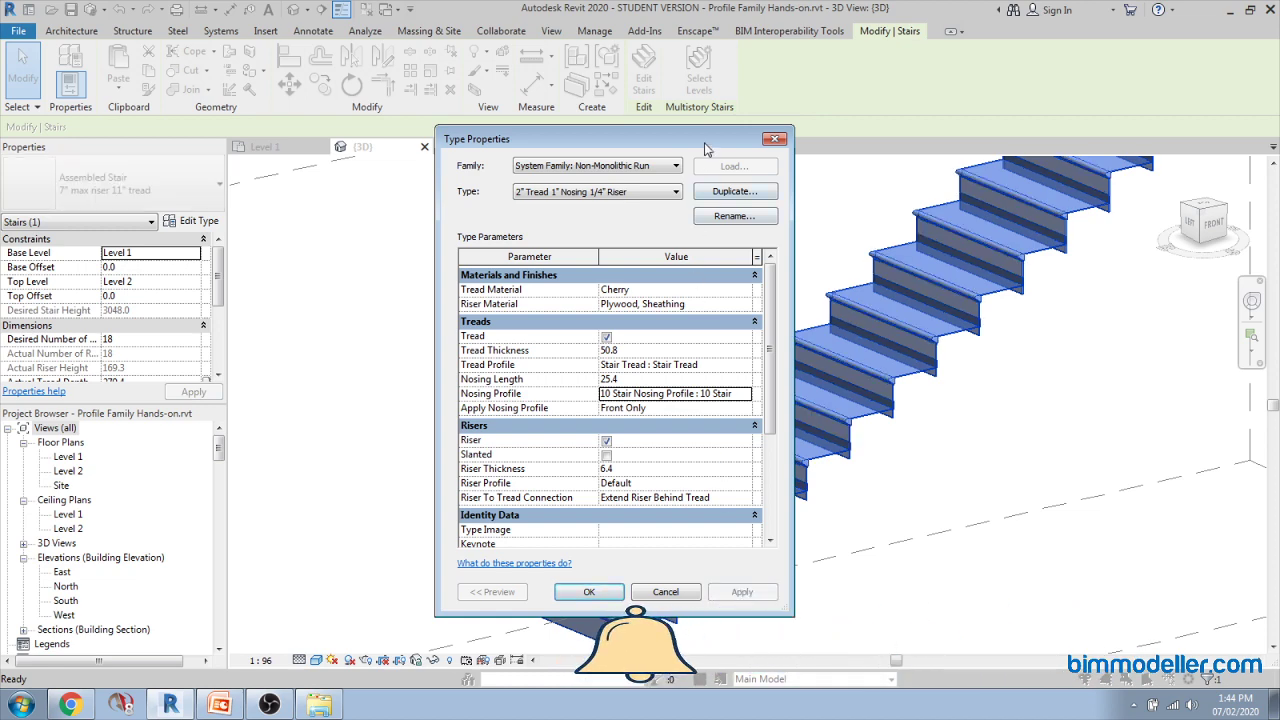
{"action": "left_click_drag", "start_coordinate": [705, 148], "coordinate": [549, 144]}
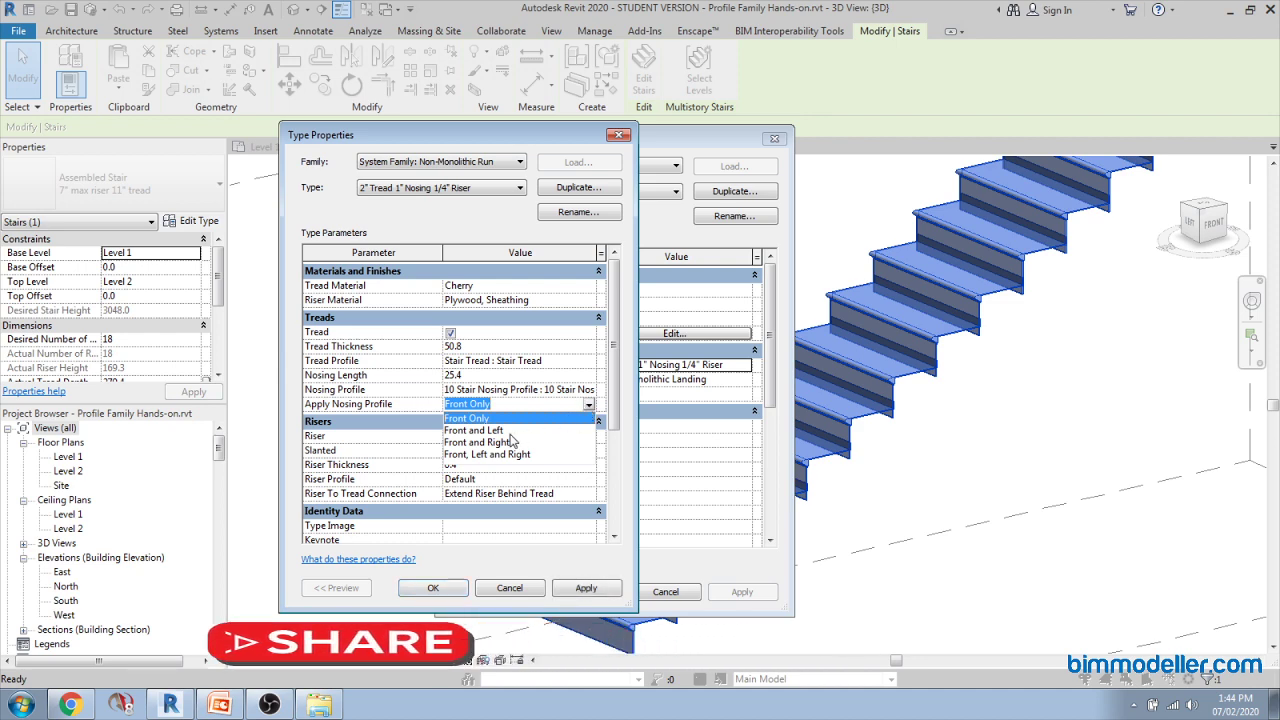
{"action": "left_click", "coordinate": [505, 454]}
{"action": "left_click", "coordinate": [433, 588]}
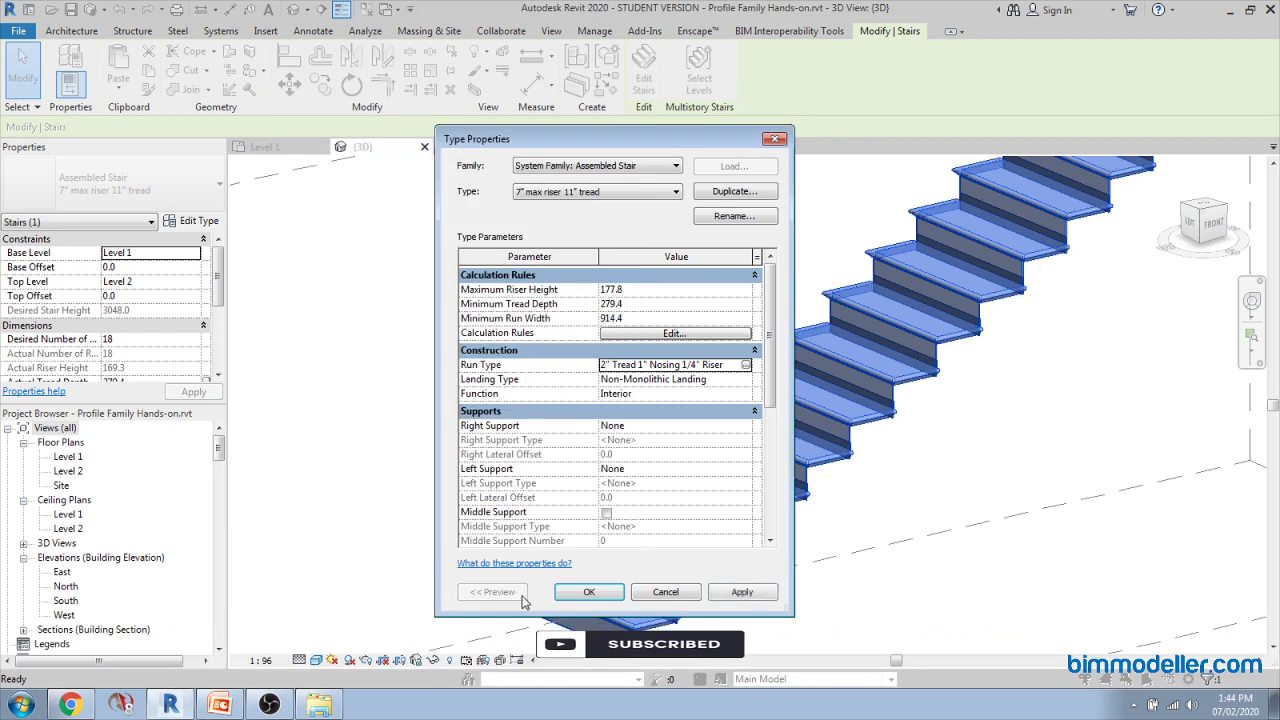
{"action": "left_click", "coordinate": [572, 596]}
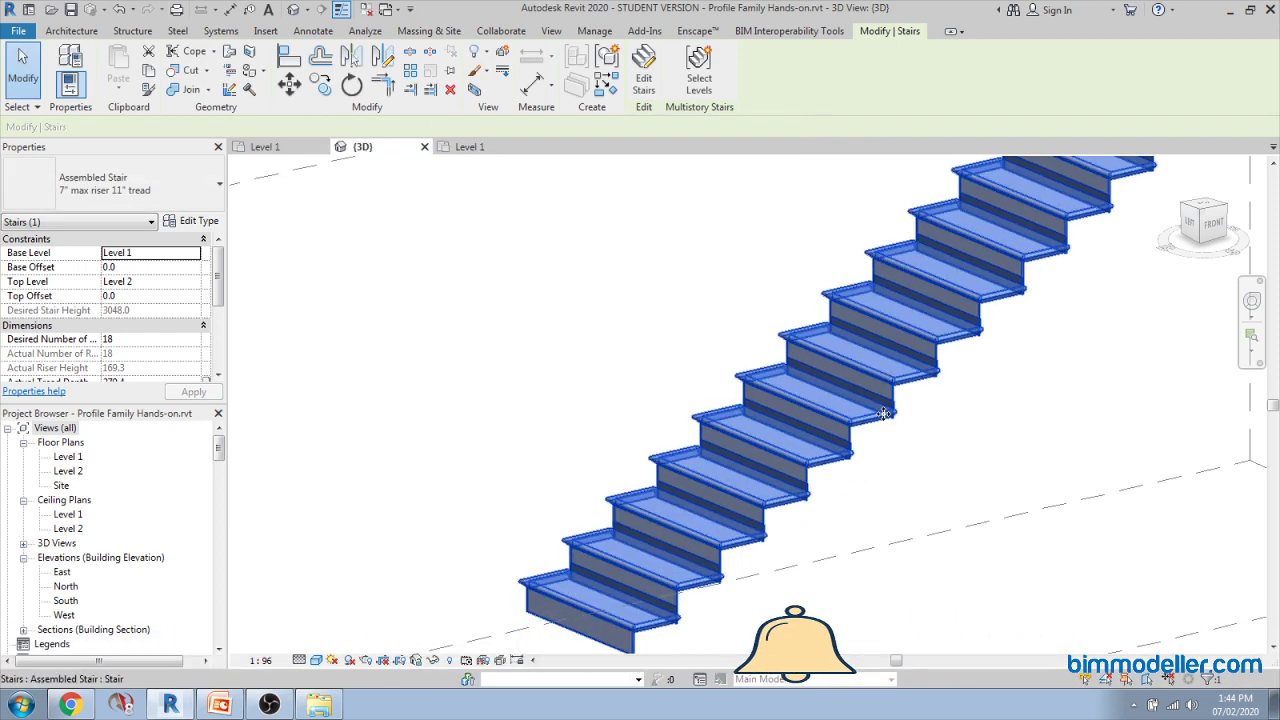
Step: Orbit and zoom around the stair to inspect the rounded nosings, then return to the nosing family's plan
{"action": "scroll", "coordinate": [868, 432], "scroll_direction": "up", "scroll_amount": 5}
{"action": "scroll", "coordinate": [868, 432], "scroll_direction": "up", "scroll_amount": 2}
{"action": "key", "text": "Escape"}
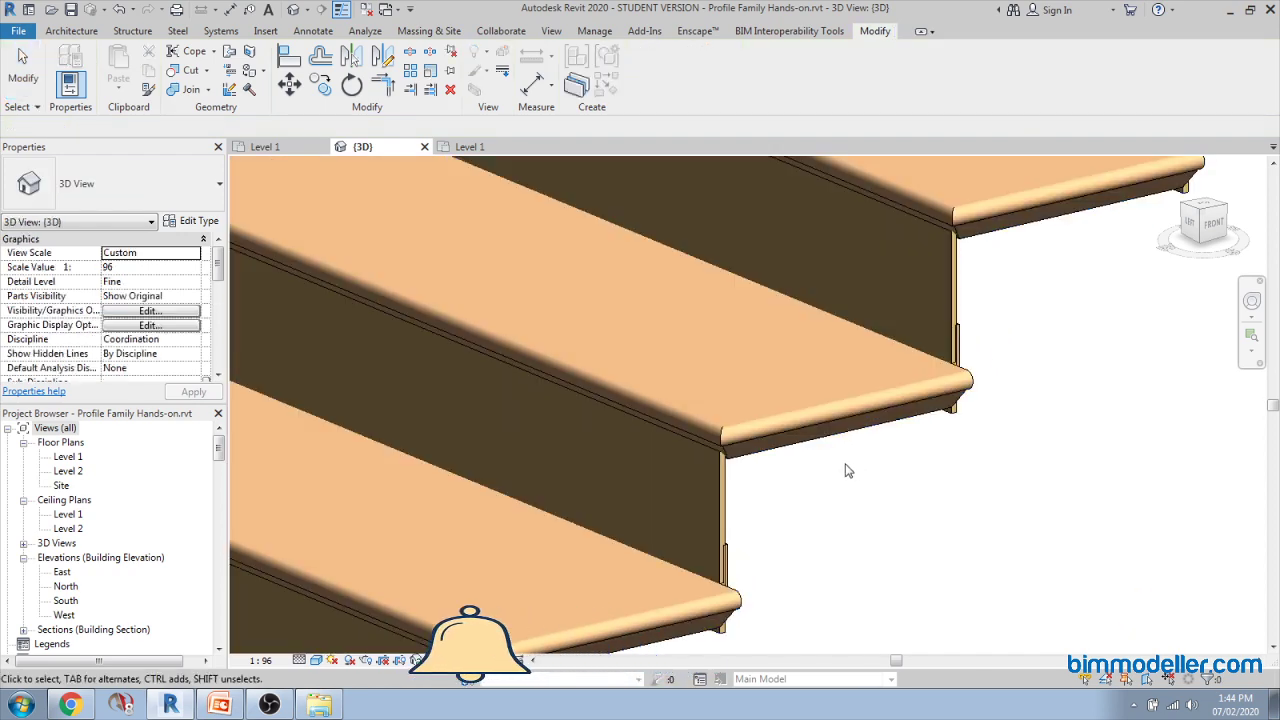
{"action": "scroll", "coordinate": [803, 421], "scroll_direction": "down", "scroll_amount": 3}
{"action": "left_click", "coordinate": [818, 460]}
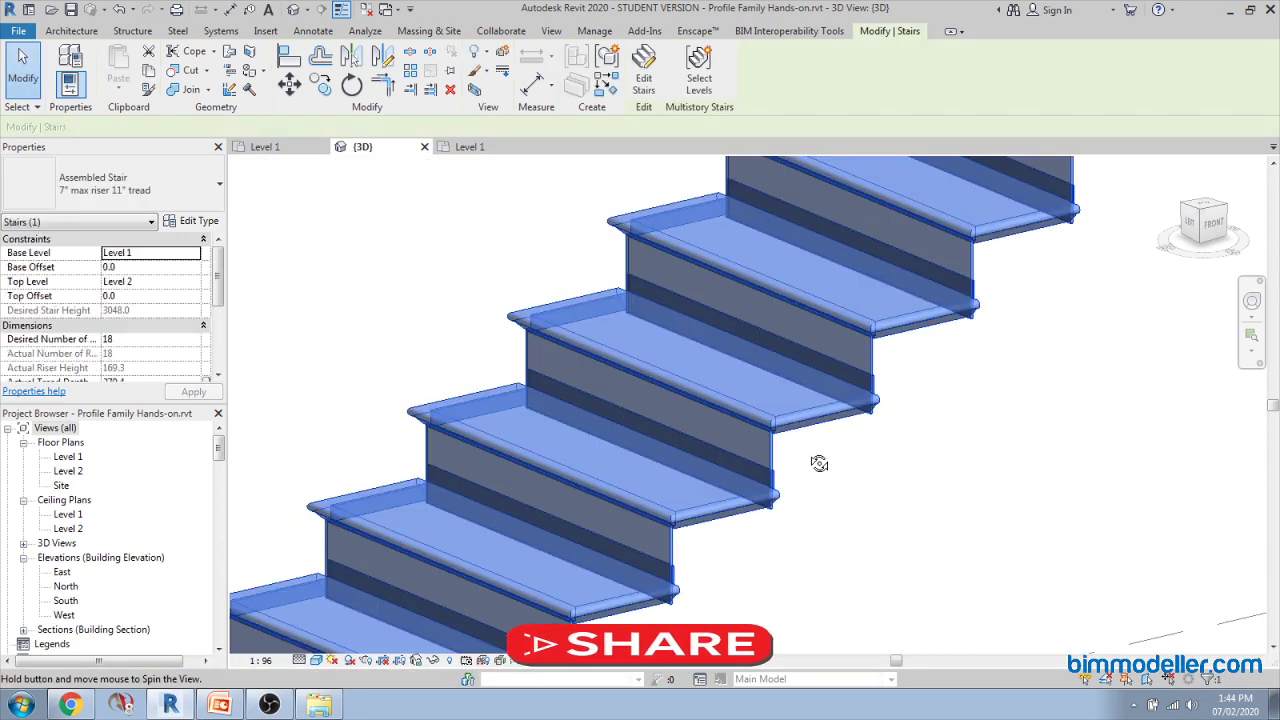
{"action": "middle_click_drag", "start_coordinate": [818, 460], "coordinate": [857, 400], "text": "shift"}
{"action": "key", "text": "Escape"}
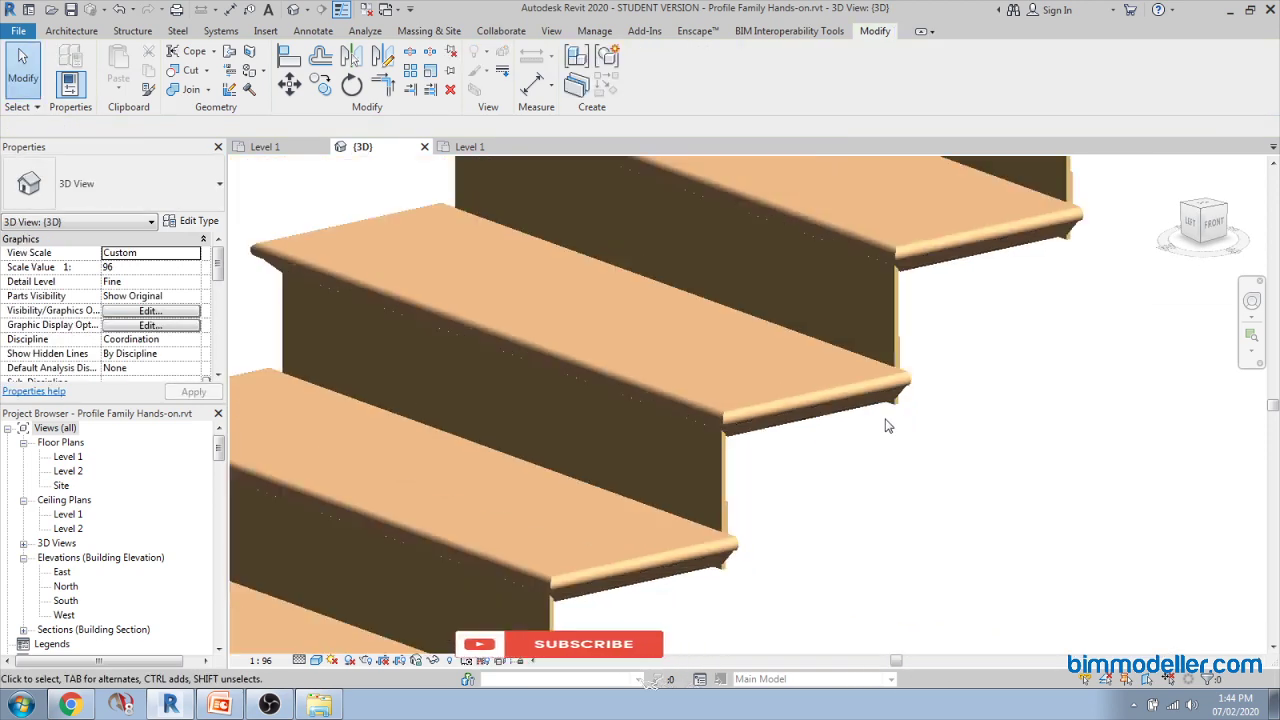
{"action": "scroll", "coordinate": [788, 441], "scroll_direction": "down", "scroll_amount": 3}
{"action": "middle_click_drag", "start_coordinate": [788, 441], "coordinate": [735, 447], "text": "shift"}
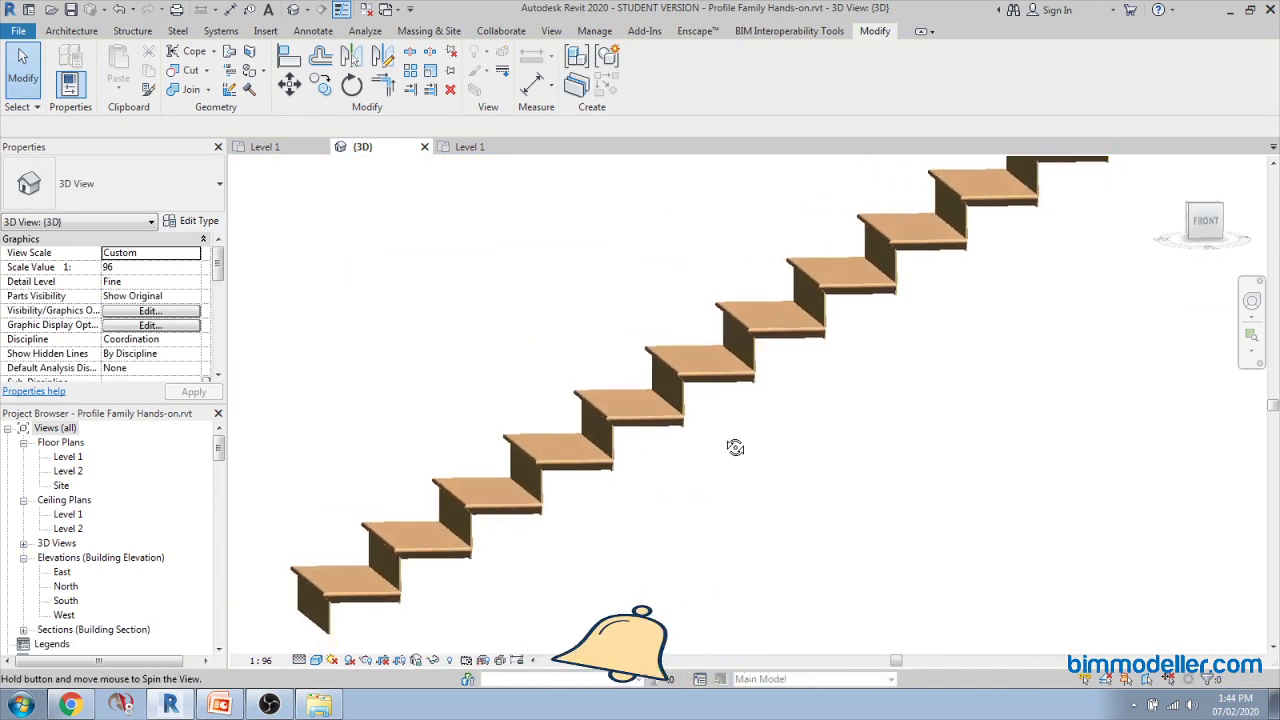
{"action": "scroll", "coordinate": [818, 412], "scroll_direction": "down", "scroll_amount": 5}
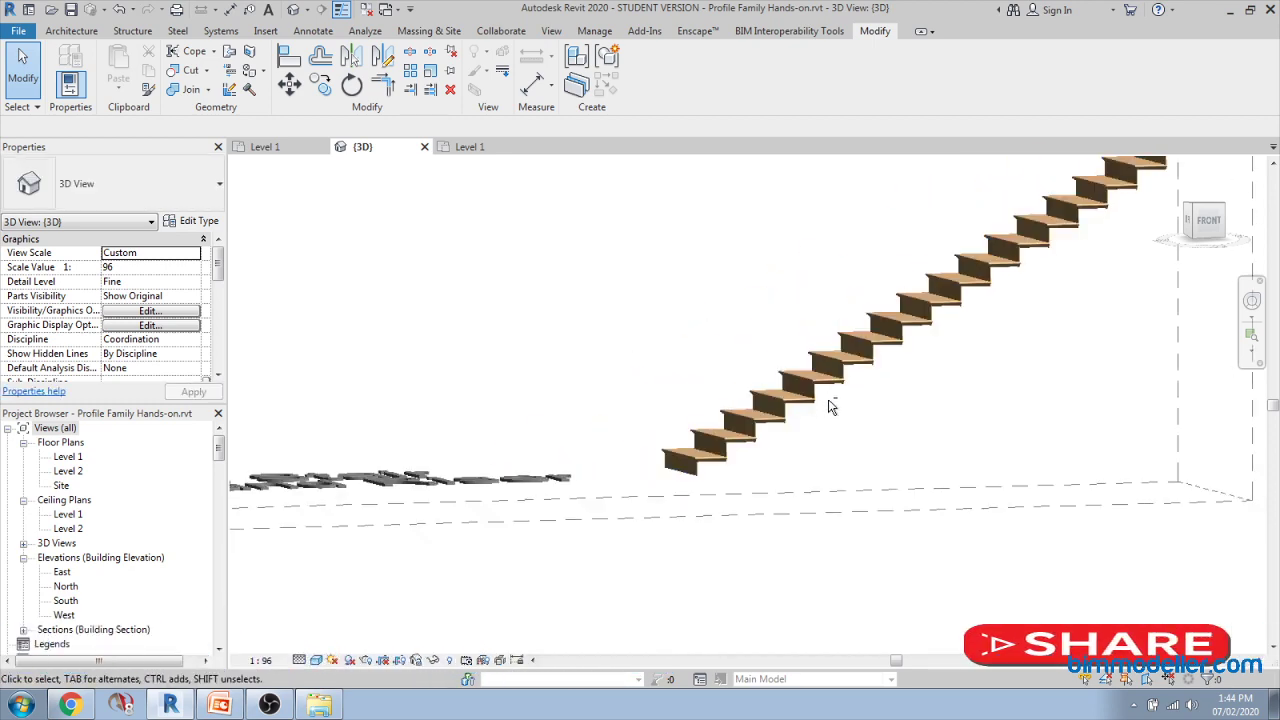
{"action": "middle_click_drag", "start_coordinate": [829, 403], "coordinate": [829, 526], "text": "shift"}
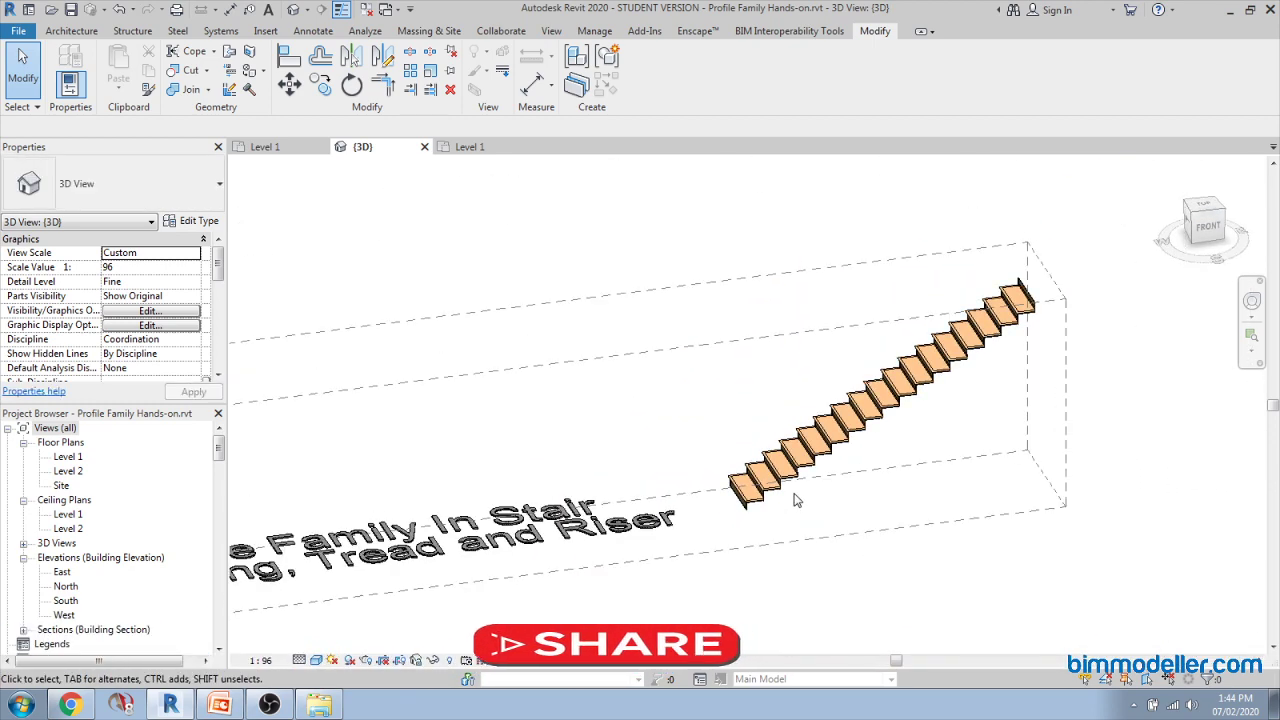
{"action": "scroll", "coordinate": [808, 518], "scroll_direction": "down", "scroll_amount": 3}
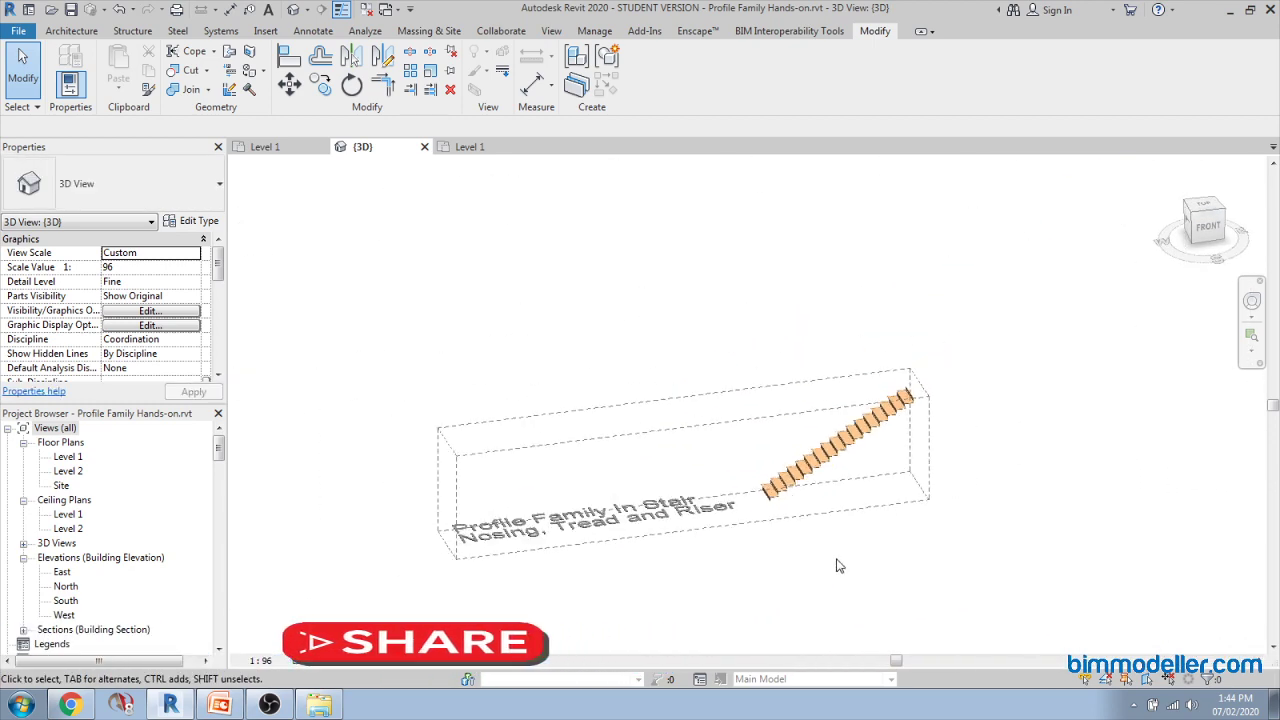
{"action": "left_click", "coordinate": [468, 148]}
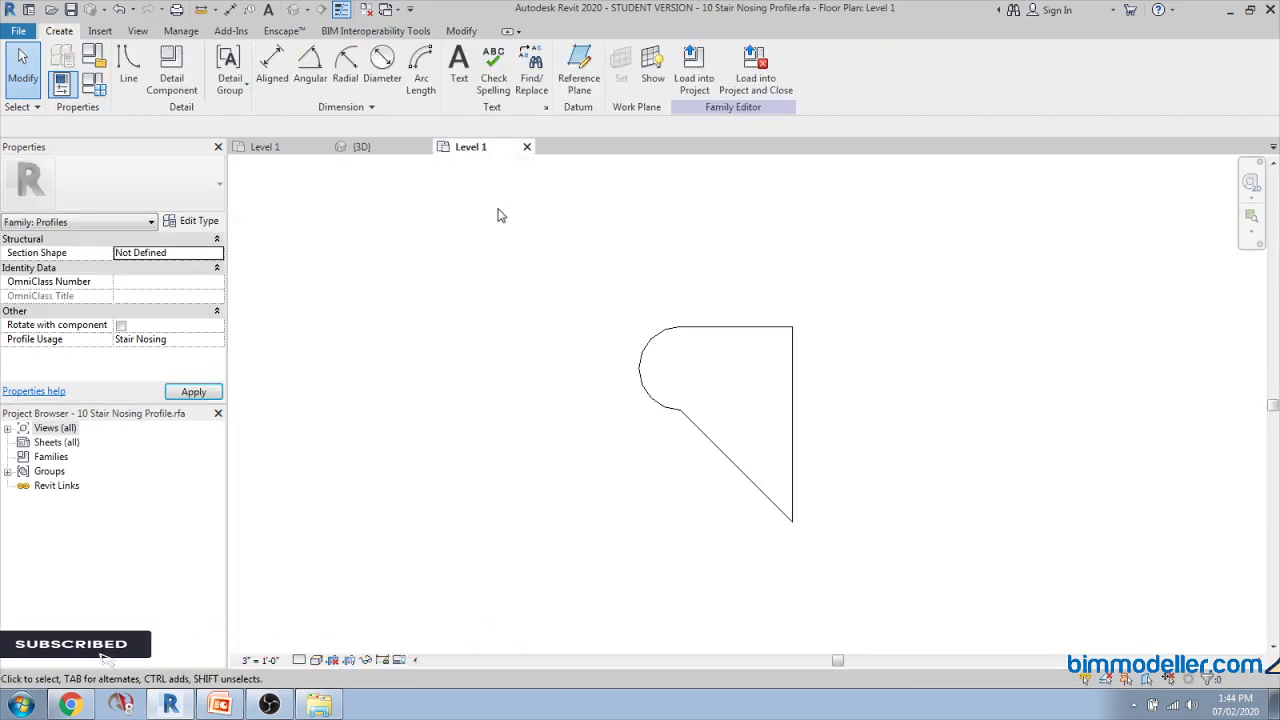
Step: Close the nosing family and pan Level 1 to the duct and pipe elbow samples
{"action": "left_click", "coordinate": [527, 147]}
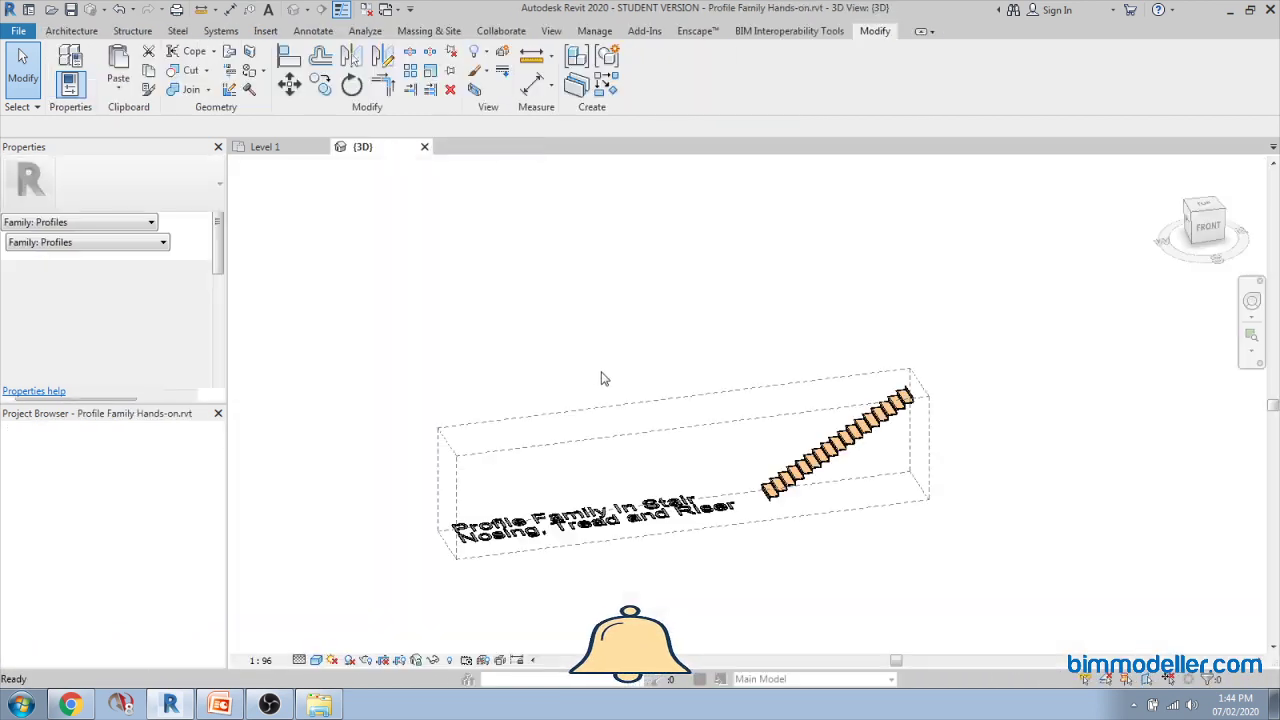
{"action": "left_click", "coordinate": [265, 147]}
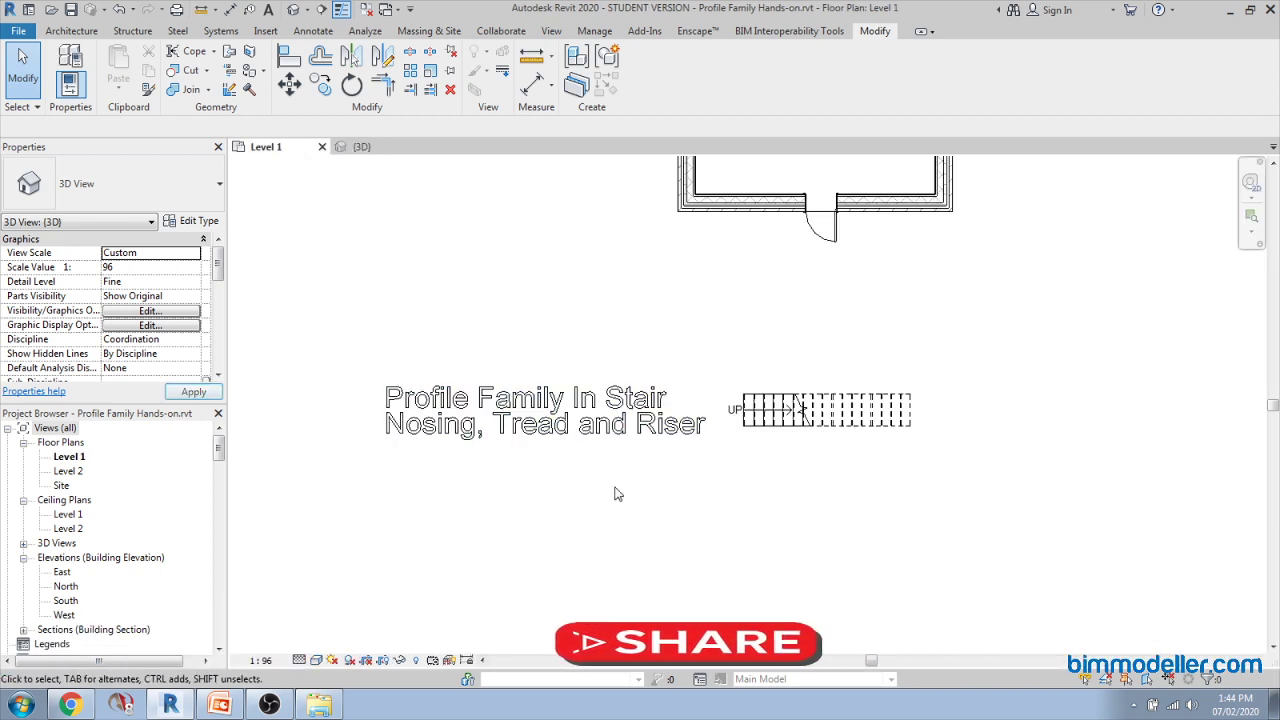
{"action": "scroll", "coordinate": [696, 358], "scroll_direction": "down", "scroll_amount": 3}
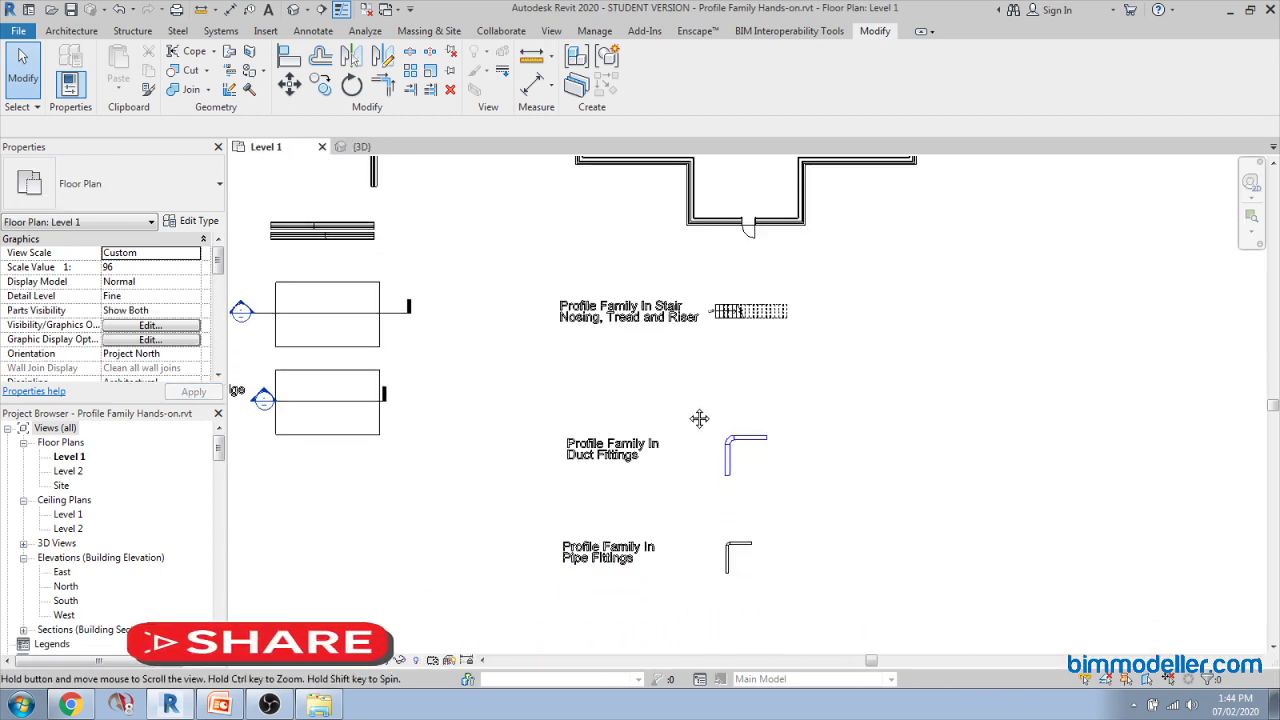
{"action": "scroll", "coordinate": [699, 480], "scroll_direction": "up", "scroll_amount": 3}
{"action": "middle_click_drag", "start_coordinate": [700, 494], "coordinate": [708, 428]}
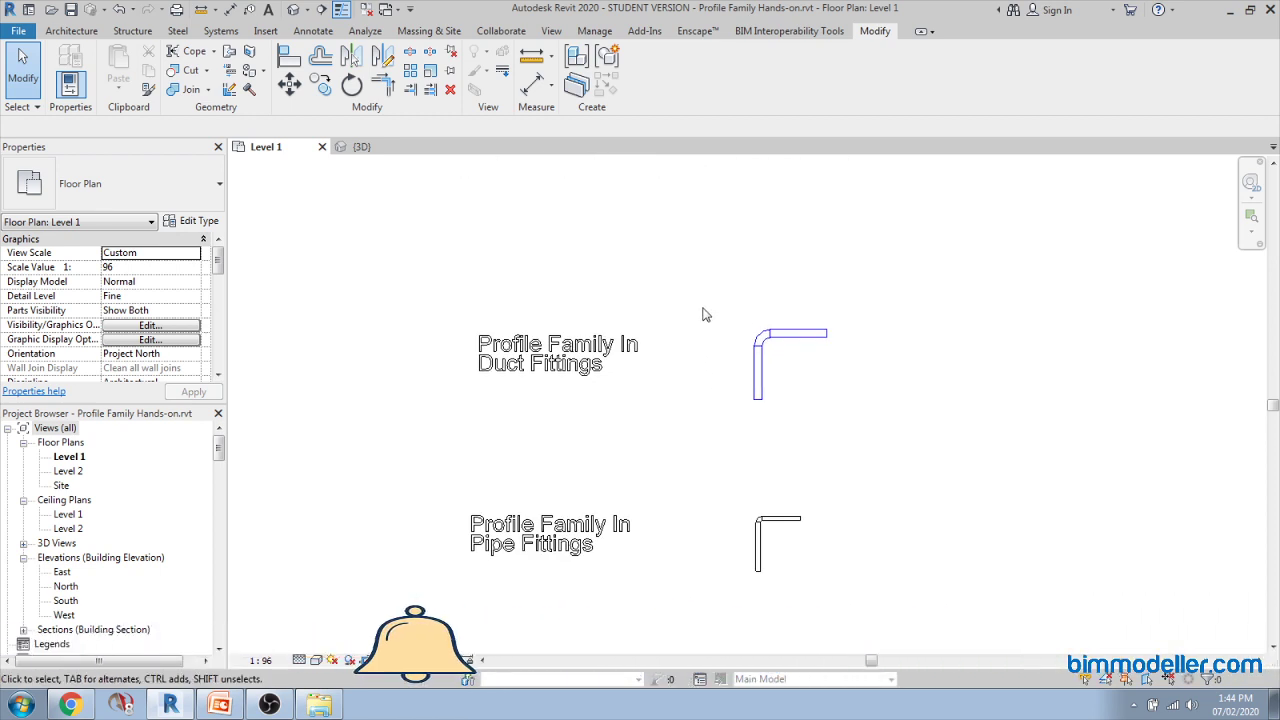
{"action": "left_click_drag", "start_coordinate": [702, 308], "coordinate": [777, 371]}
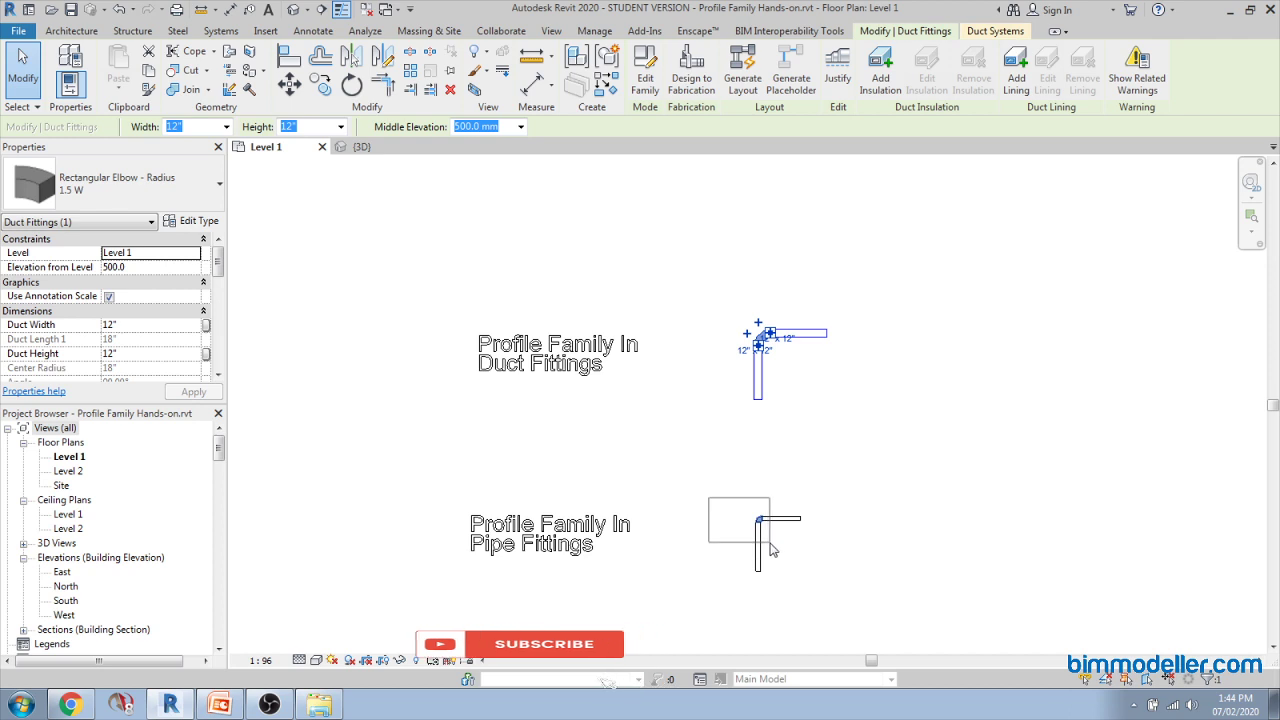
{"action": "left_click_drag", "start_coordinate": [773, 548], "coordinate": [773, 549]}
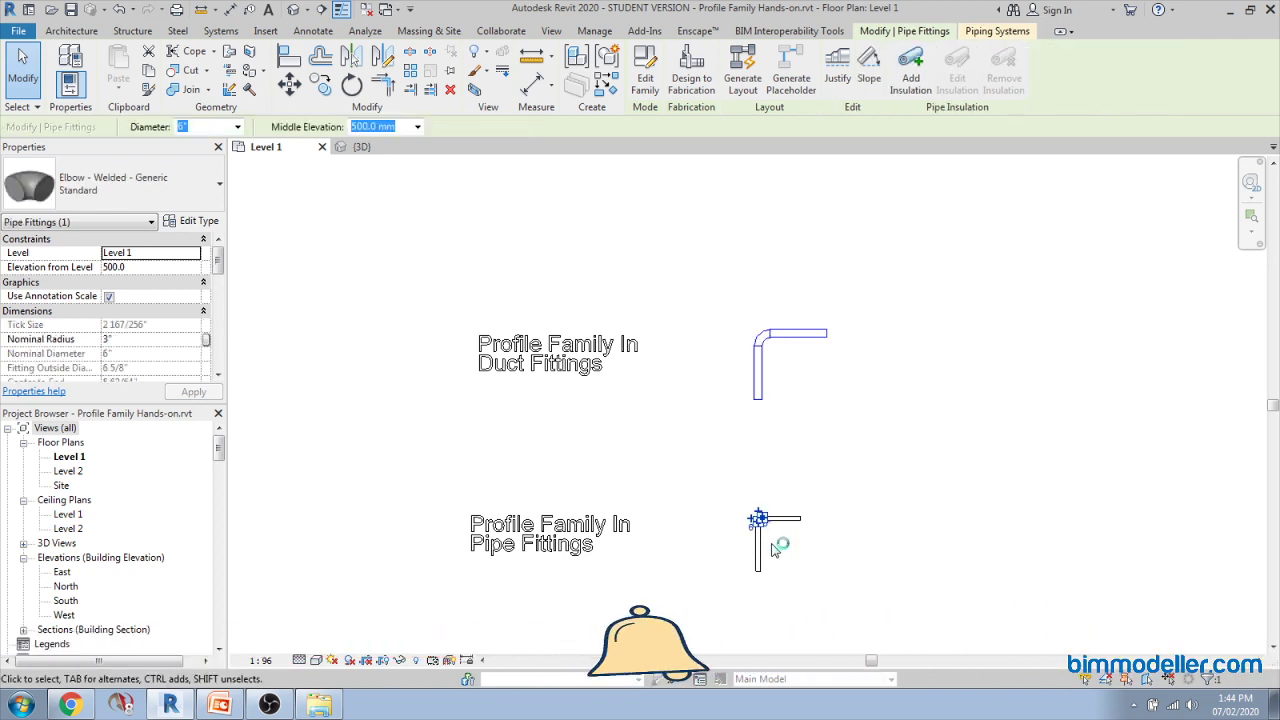
Step: Window-select the 12" x 12" Rectangular Elbow - Radius 1.5 W duct fitting and center it
{"action": "left_click", "coordinate": [770, 450]}
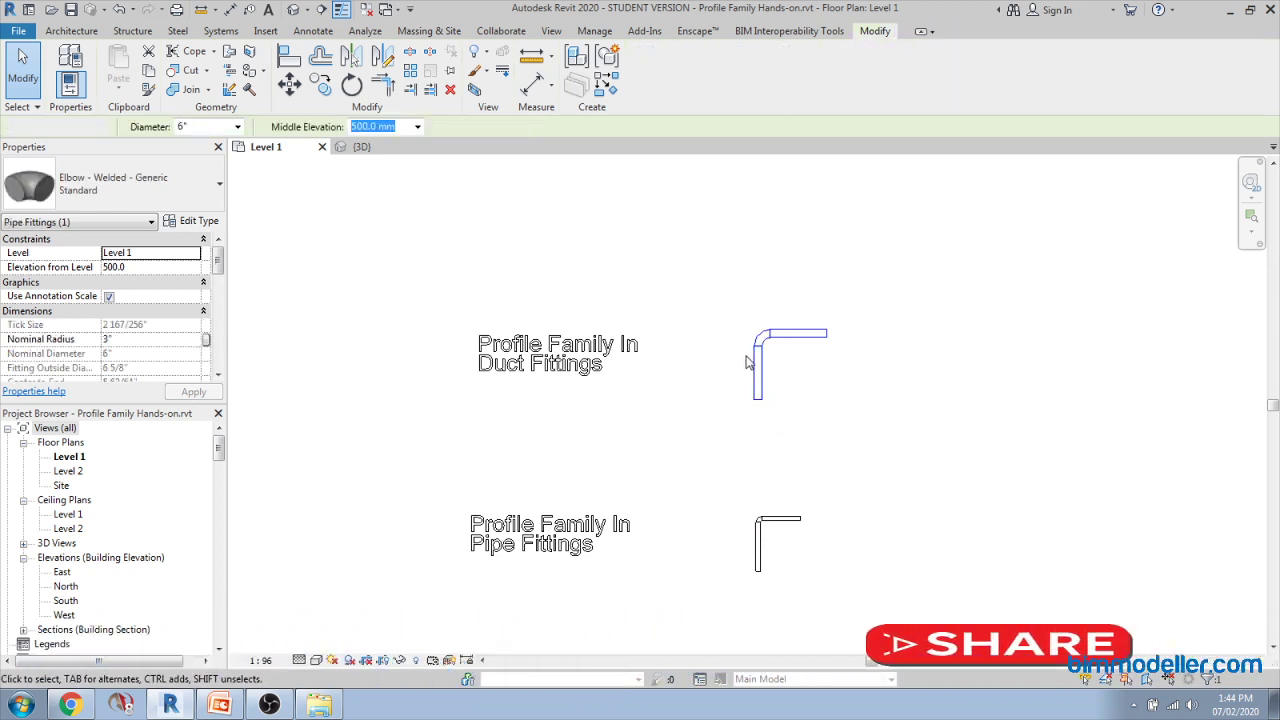
{"action": "left_click_drag", "start_coordinate": [722, 313], "coordinate": [789, 378]}
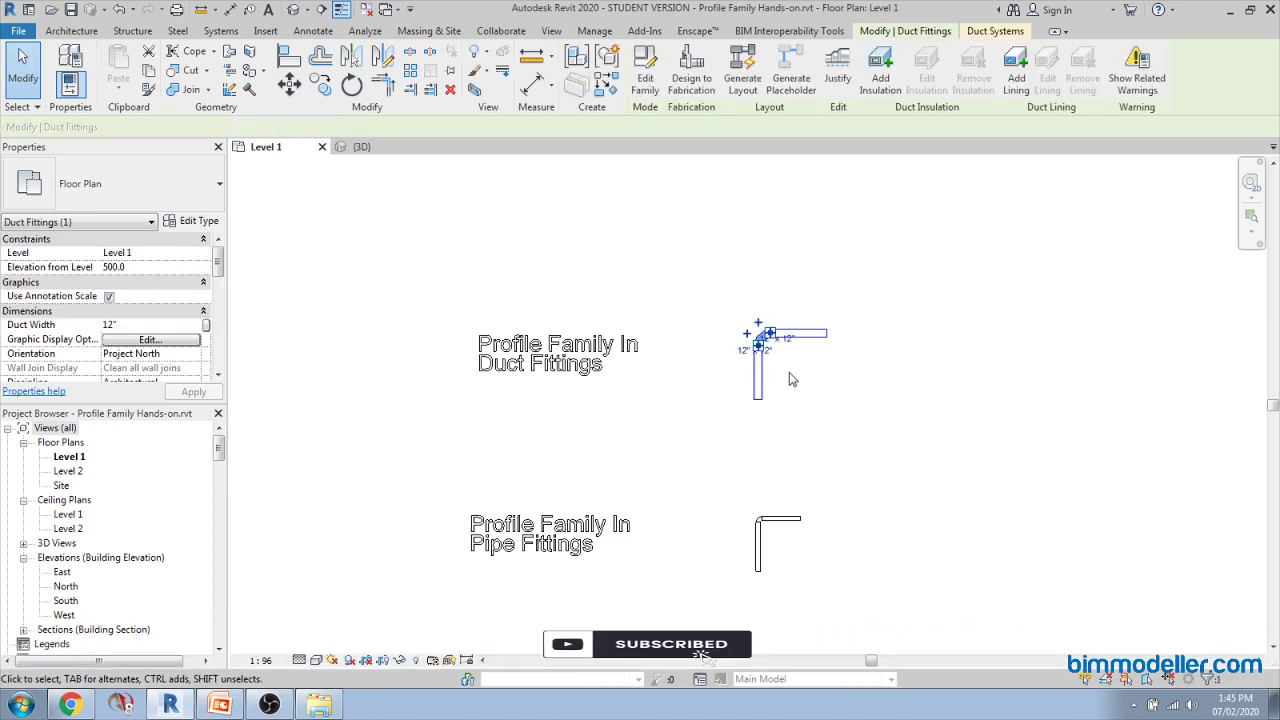
{"action": "scroll", "coordinate": [789, 378], "scroll_direction": "up", "scroll_amount": 6}
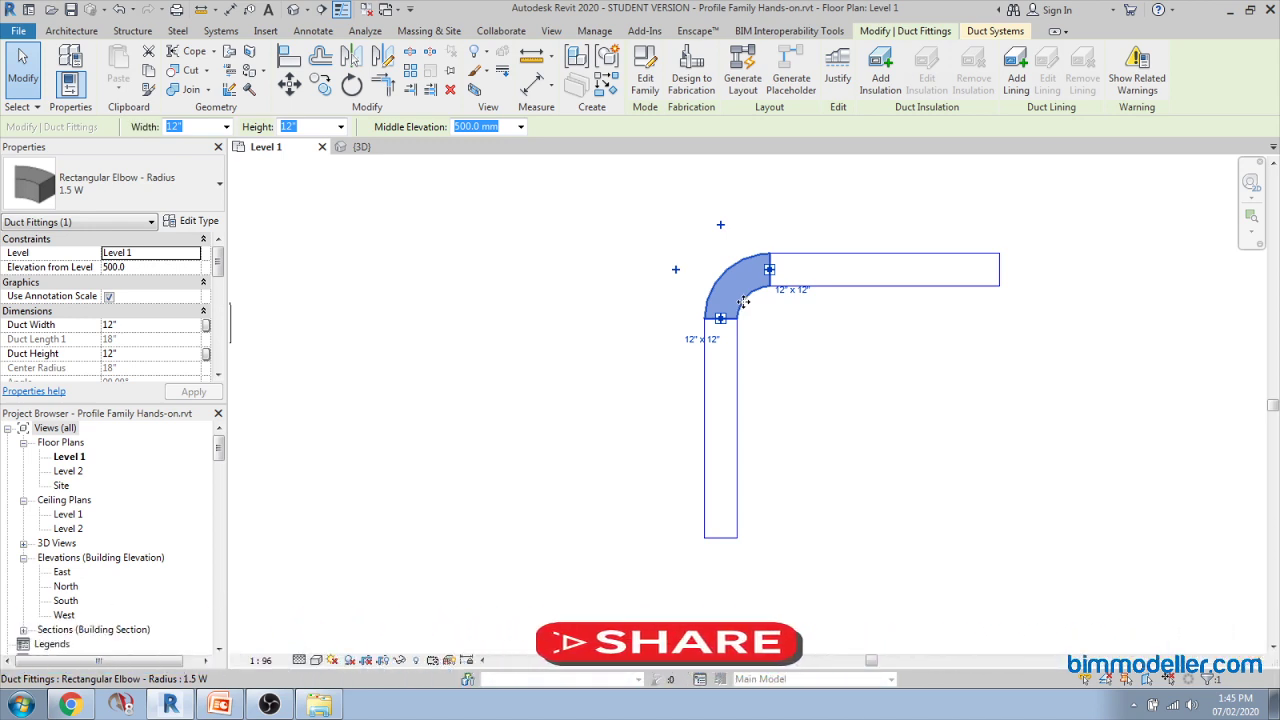
{"action": "middle_click_drag", "start_coordinate": [748, 333], "coordinate": [791, 466]}
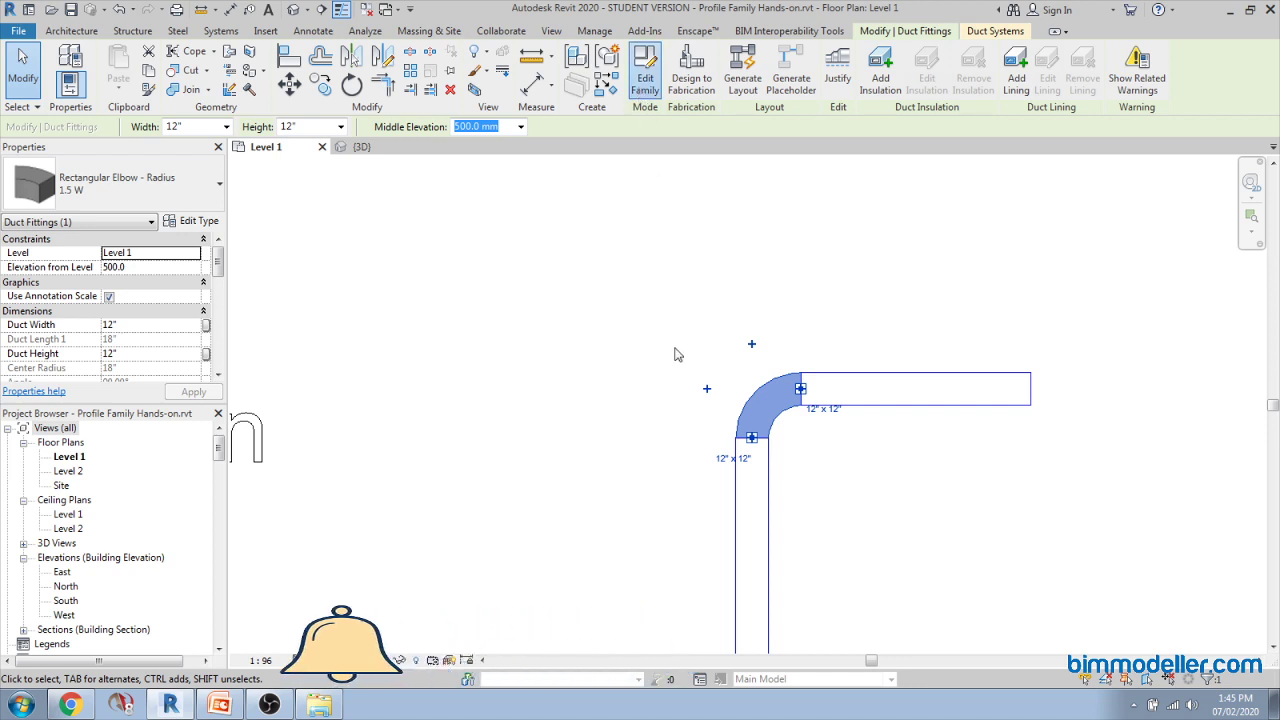
Step: Open the elbow's family, select its sweep solid and enter Edit Sweep
{"action": "left_click", "coordinate": [691, 474]}
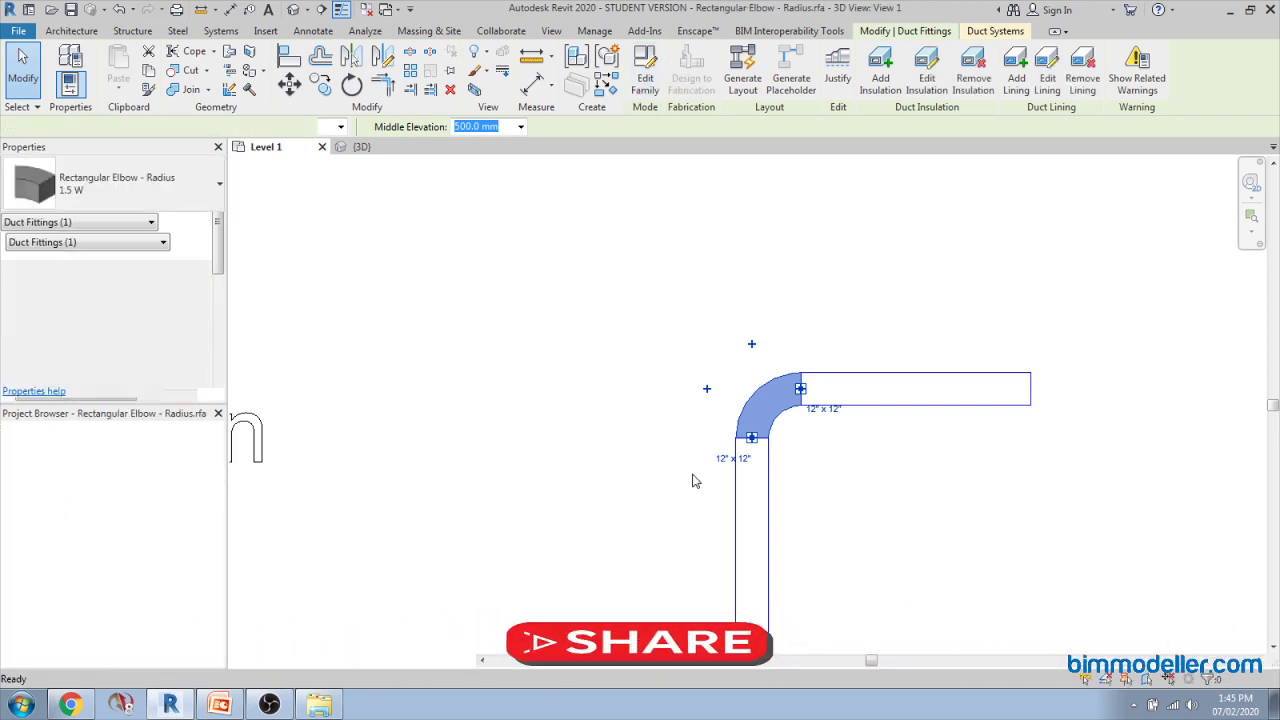
{"action": "middle_click_drag", "start_coordinate": [756, 592], "coordinate": [737, 561], "text": "shift"}
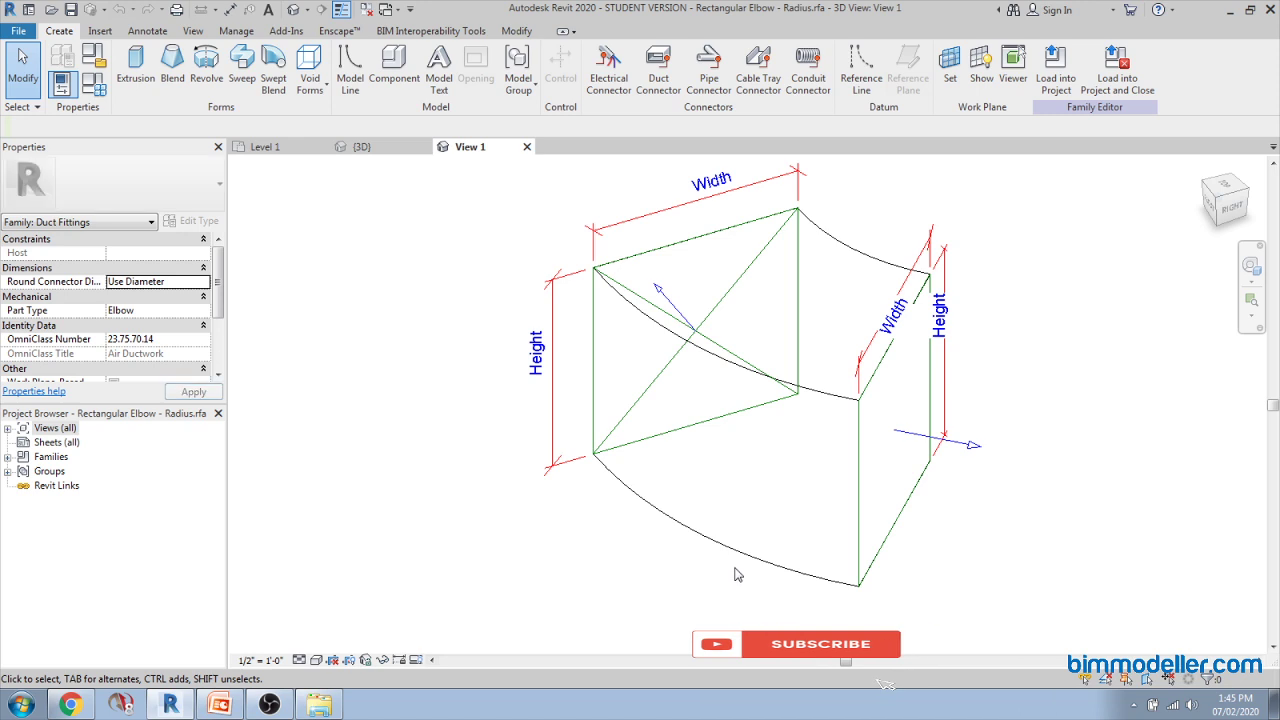
{"action": "left_click", "coordinate": [737, 556]}
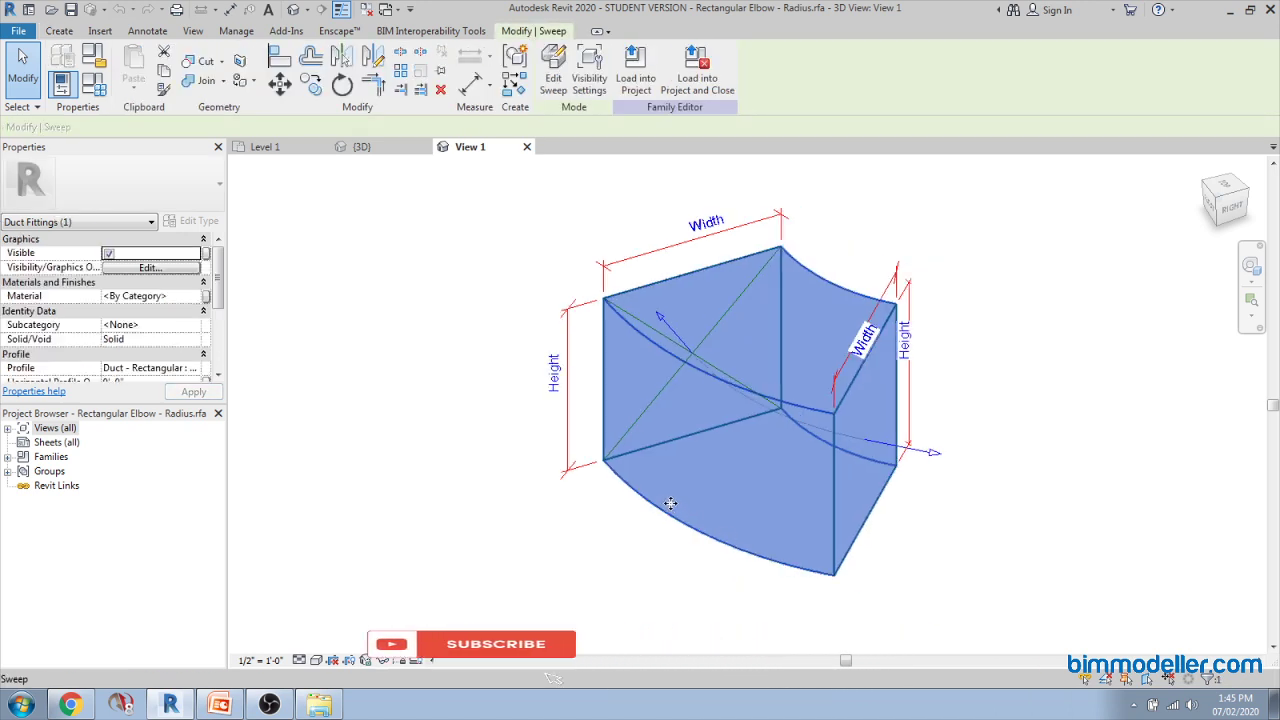
{"action": "scroll", "coordinate": [676, 512], "scroll_direction": "down", "scroll_amount": 3}
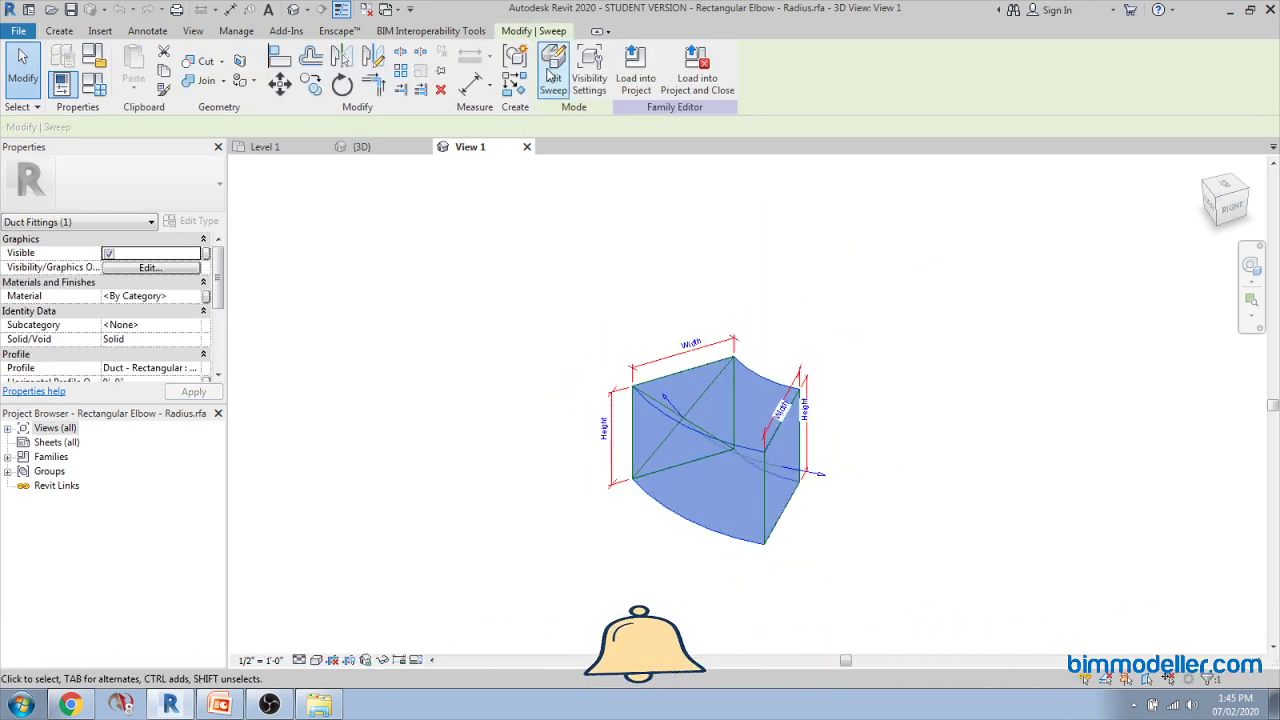
{"action": "left_click", "coordinate": [550, 76]}
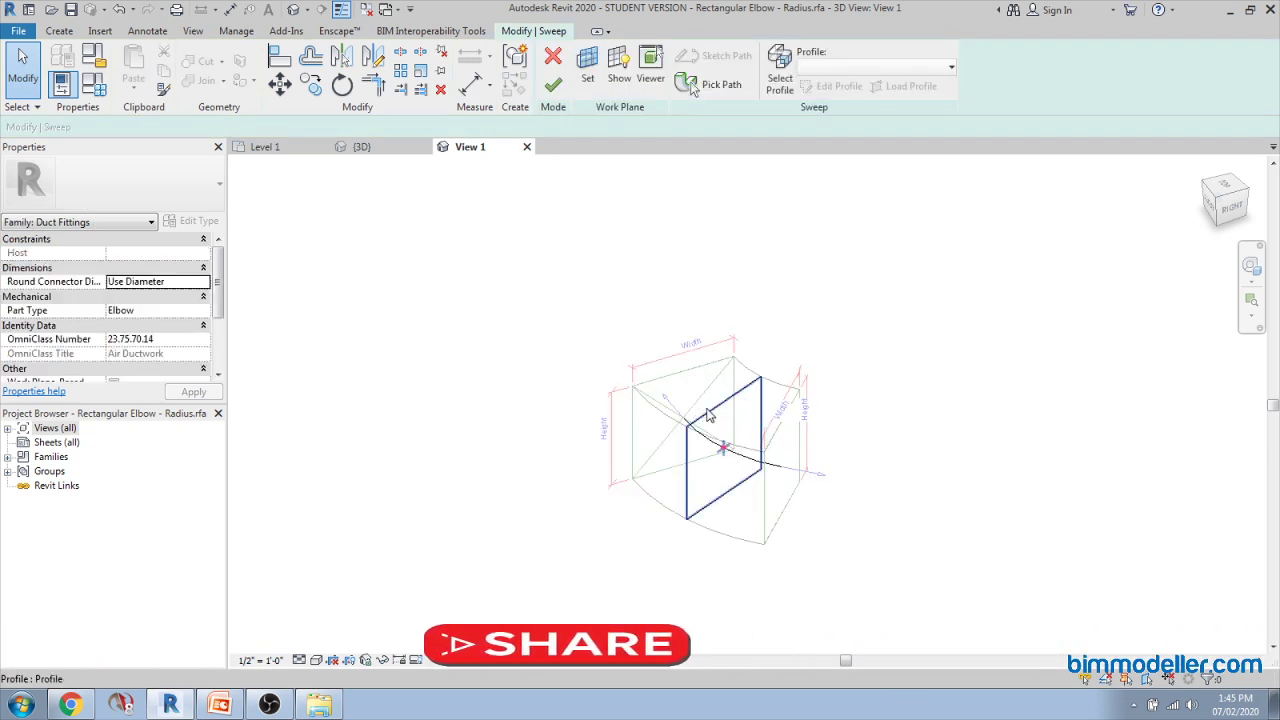
Step: Check the sweep's current profile, then locate the 12 Duct Generic profile for all file in Explorer
{"action": "left_click", "coordinate": [708, 415]}
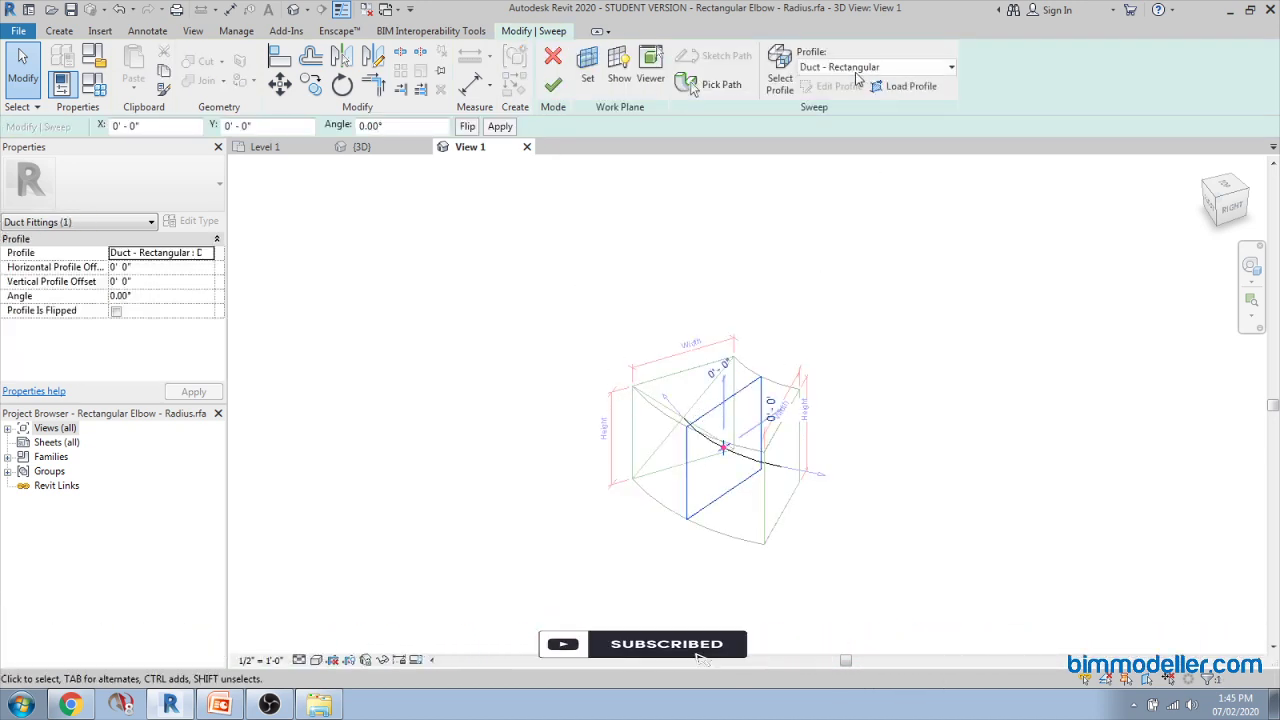
{"action": "key", "text": "Escape"}
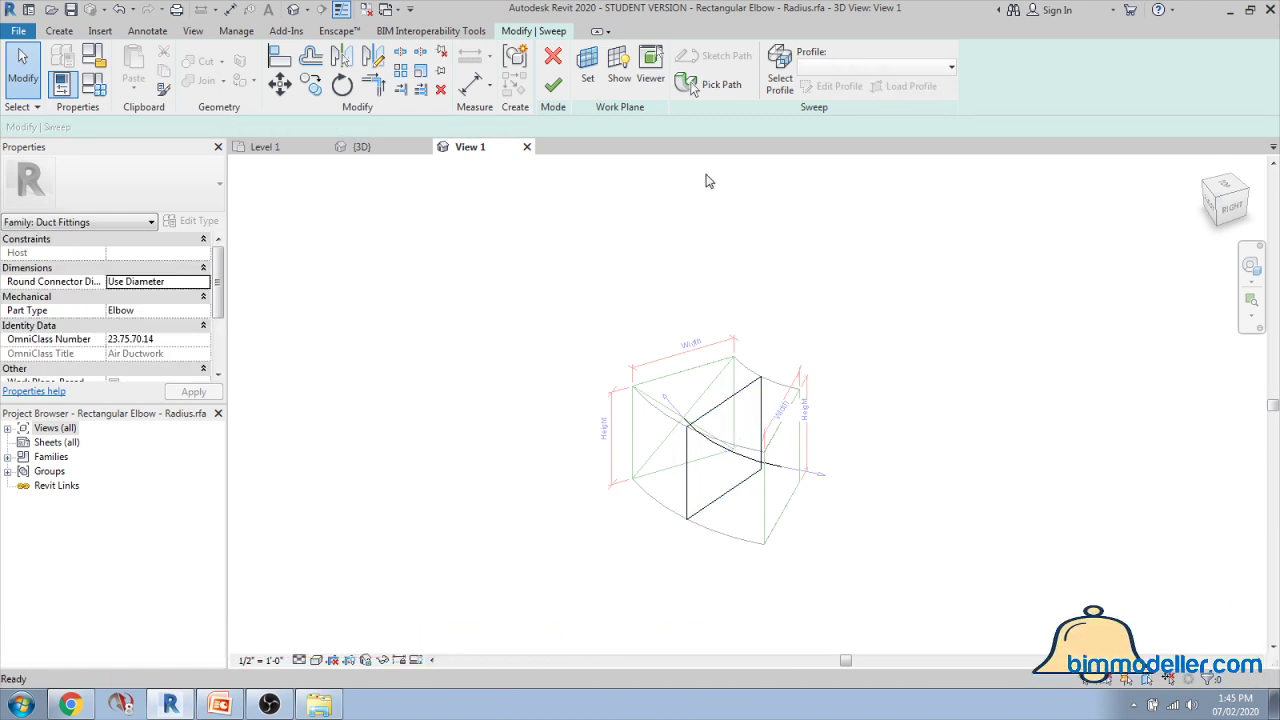
{"action": "left_click", "coordinate": [328, 703]}
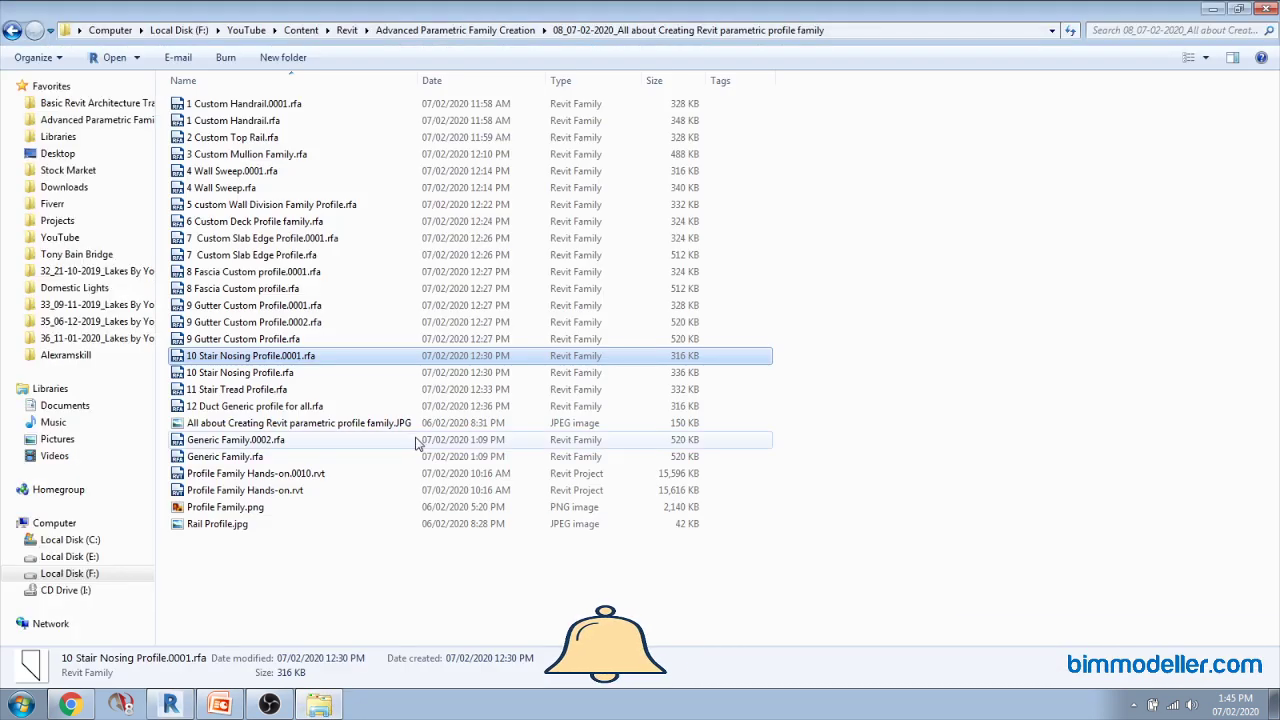
{"action": "left_click", "coordinate": [283, 408]}
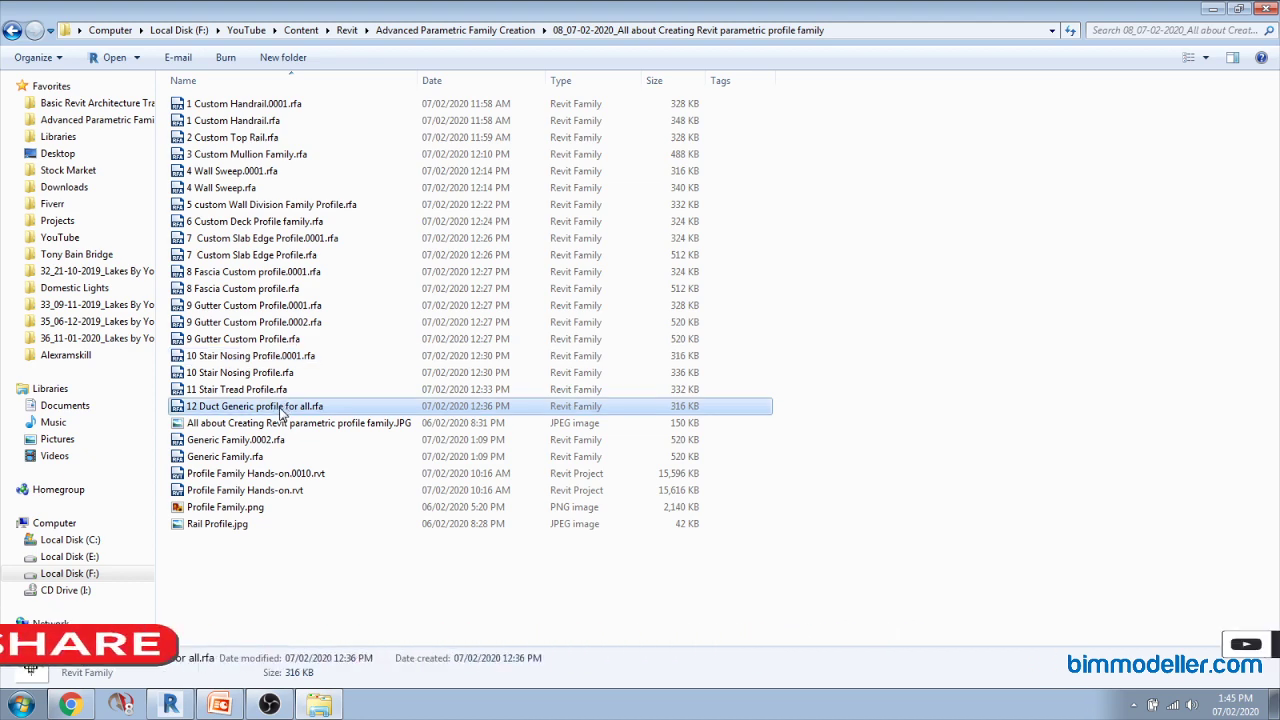
Step: Open 12 Duct Generic profile for all.rfa, keep Profile Usage as <Generic>, and start sketching lines
{"action": "left_click", "coordinate": [172, 705]}
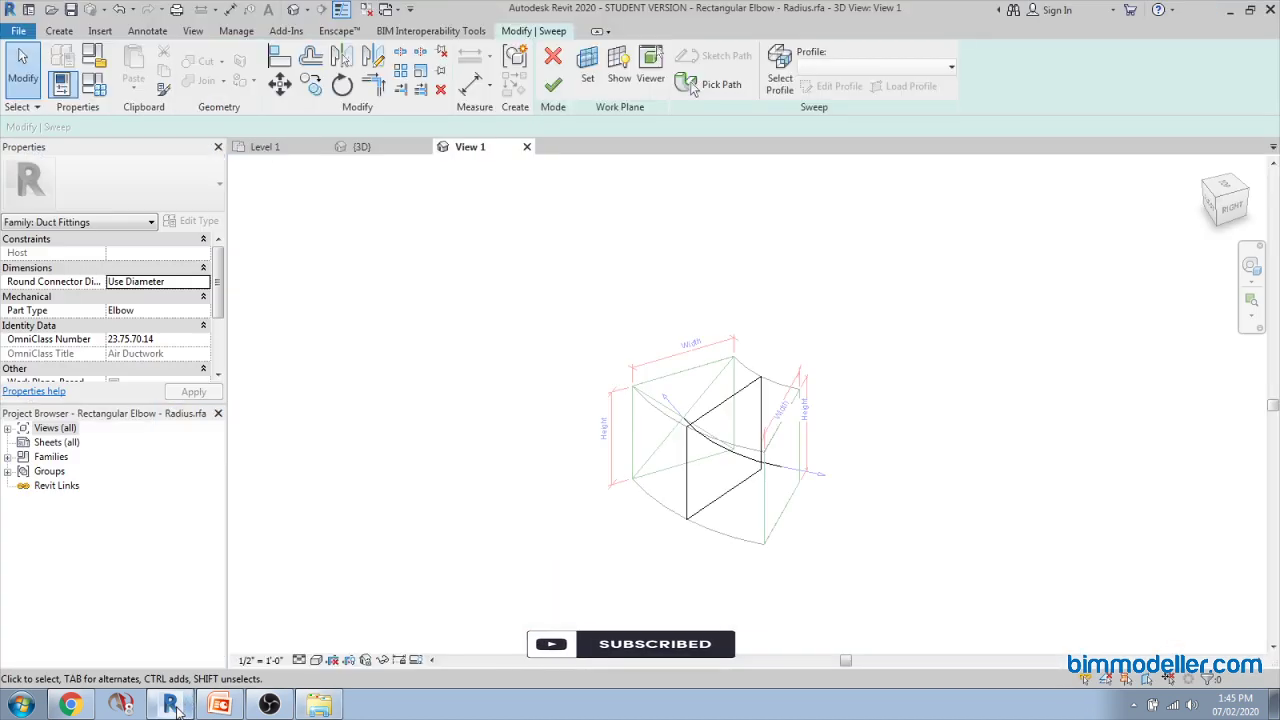
{"action": "left_click_drag", "start_coordinate": [490, 413], "coordinate": [495, 410]}
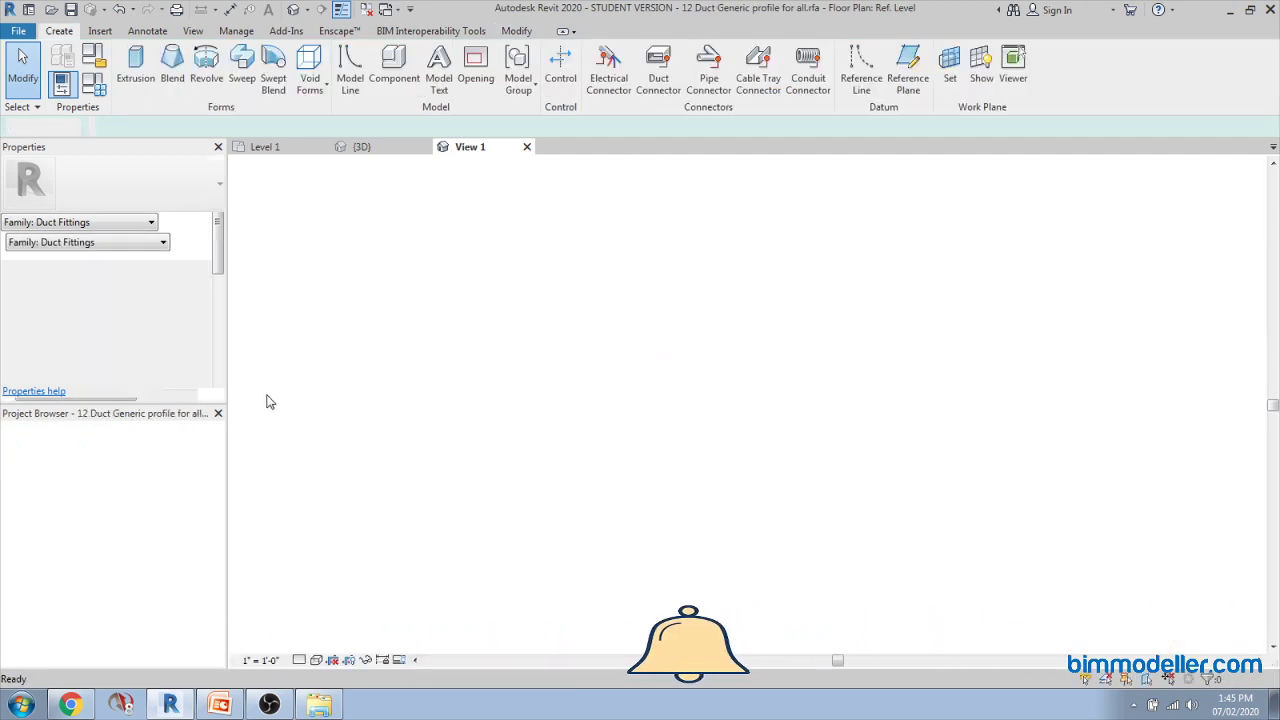
{"action": "left_click", "coordinate": [217, 341]}
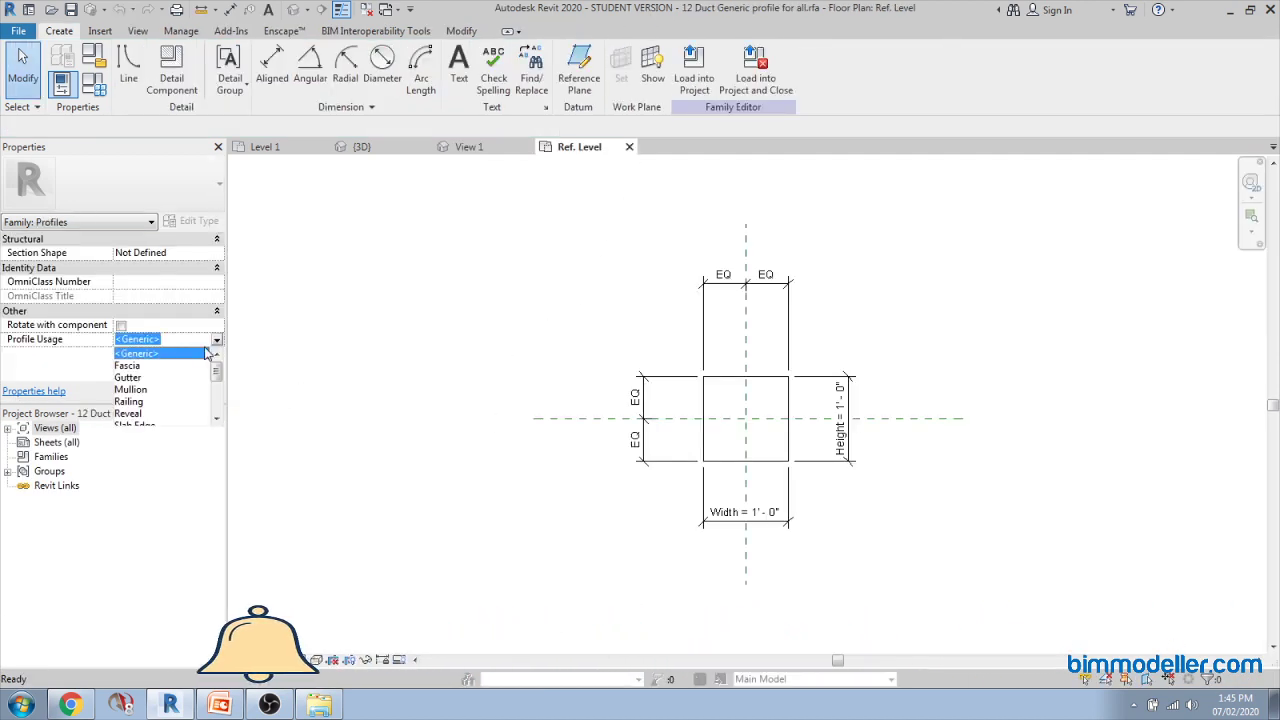
{"action": "scroll", "coordinate": [170, 380], "scroll_direction": "down", "scroll_amount": 3}
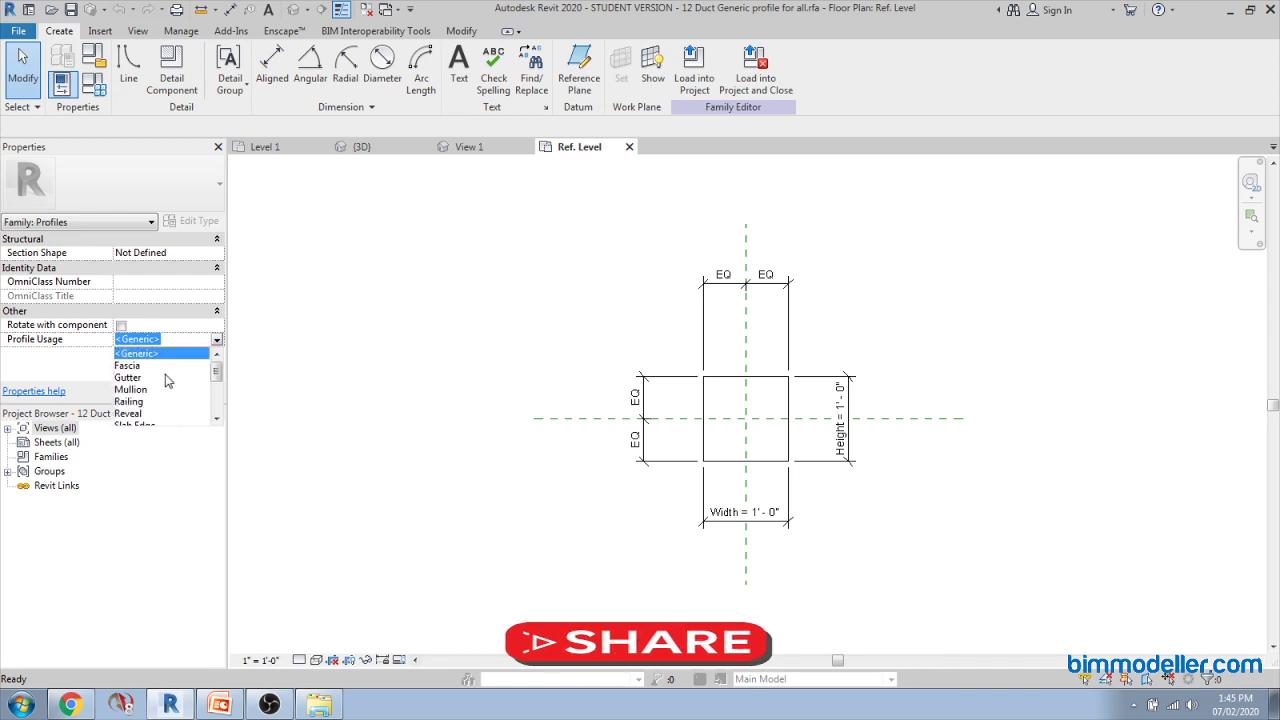
{"action": "left_click", "coordinate": [95, 375]}
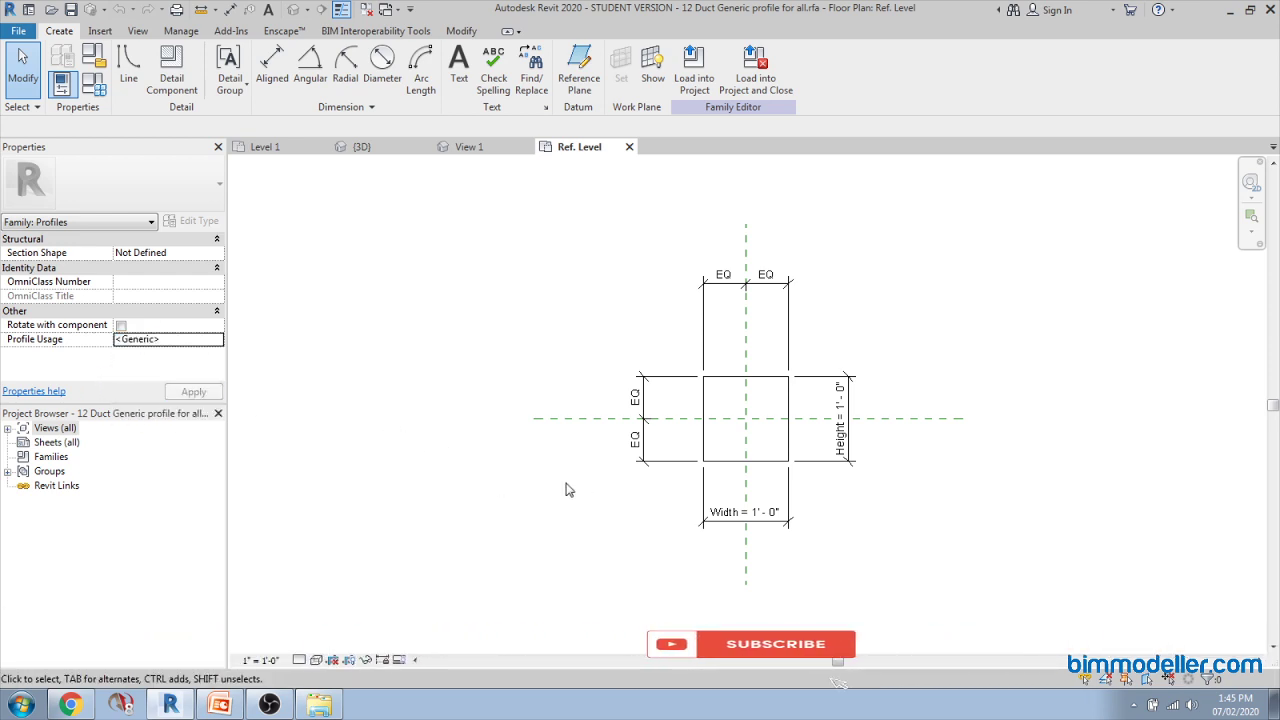
{"action": "scroll", "coordinate": [745, 500], "scroll_direction": "up", "scroll_amount": 5}
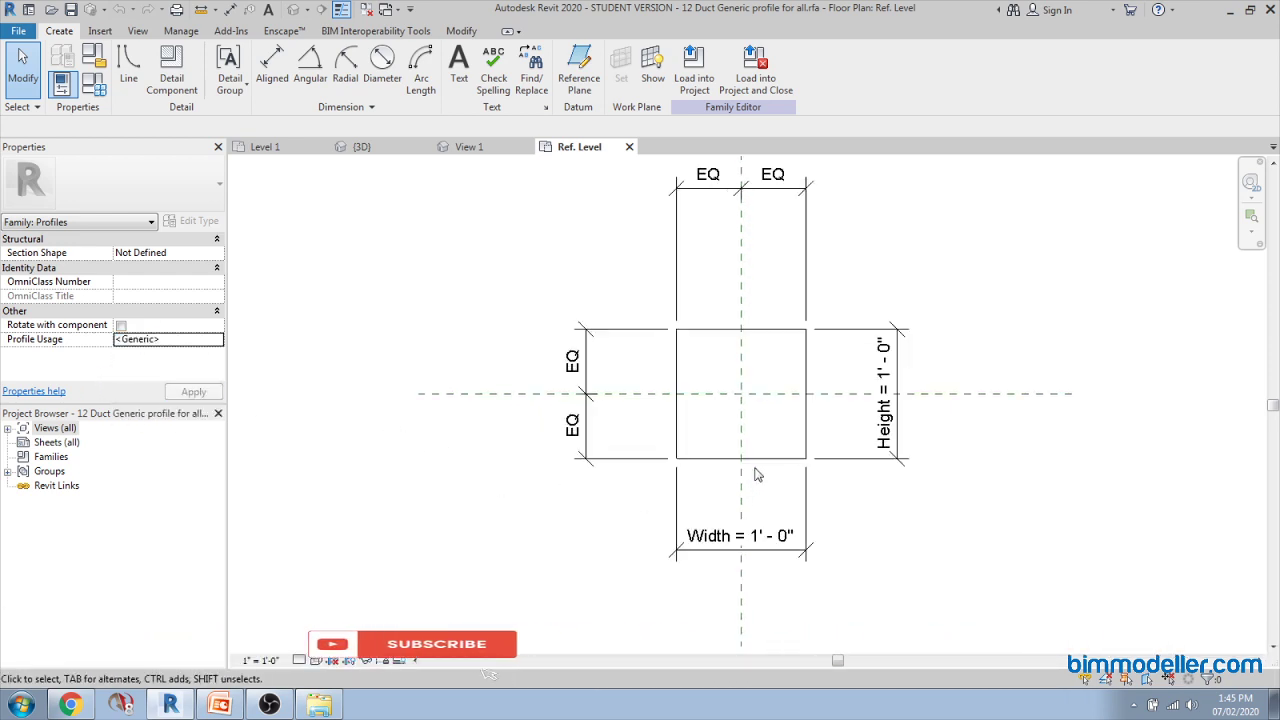
{"action": "left_click", "coordinate": [130, 70]}
{"action": "scroll", "coordinate": [672, 333], "scroll_direction": "up", "scroll_amount": 1}
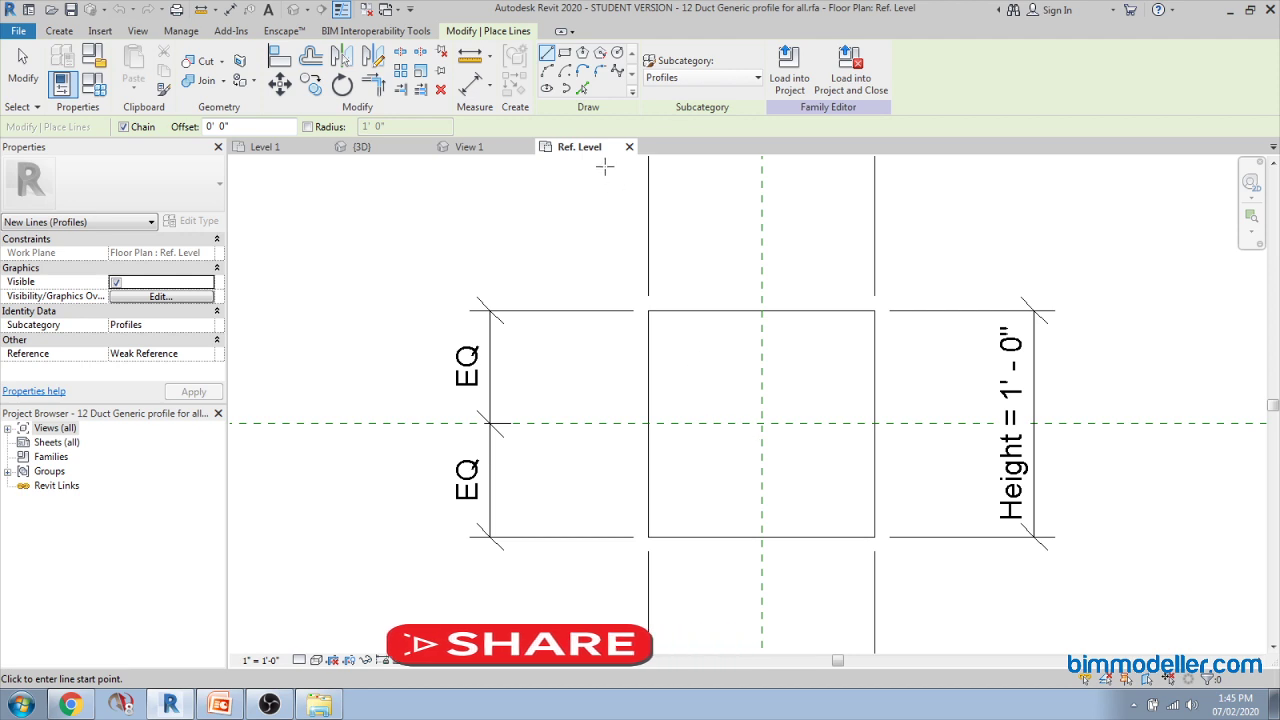
Step: Trace the square profile's edges with Pick Lines at a 1mm offset, then exit the Line tool
{"action": "left_click", "coordinate": [582, 88]}
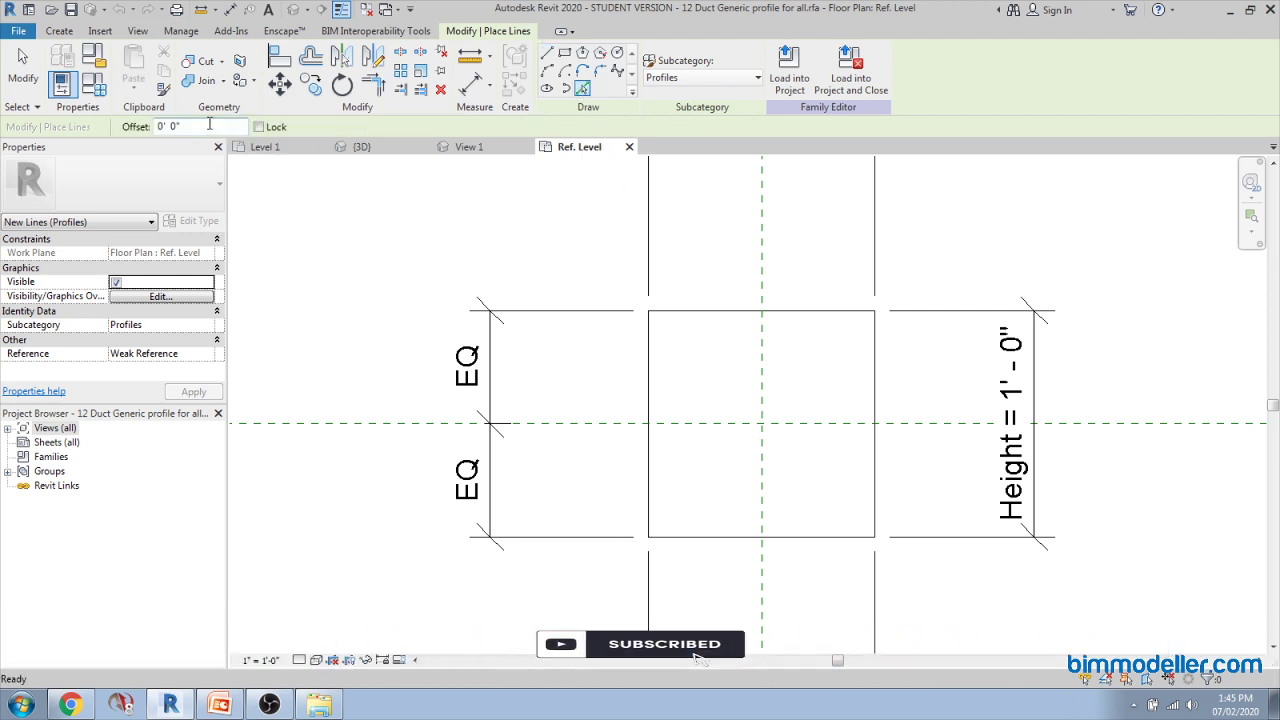
{"action": "type", "text": "1mm"}
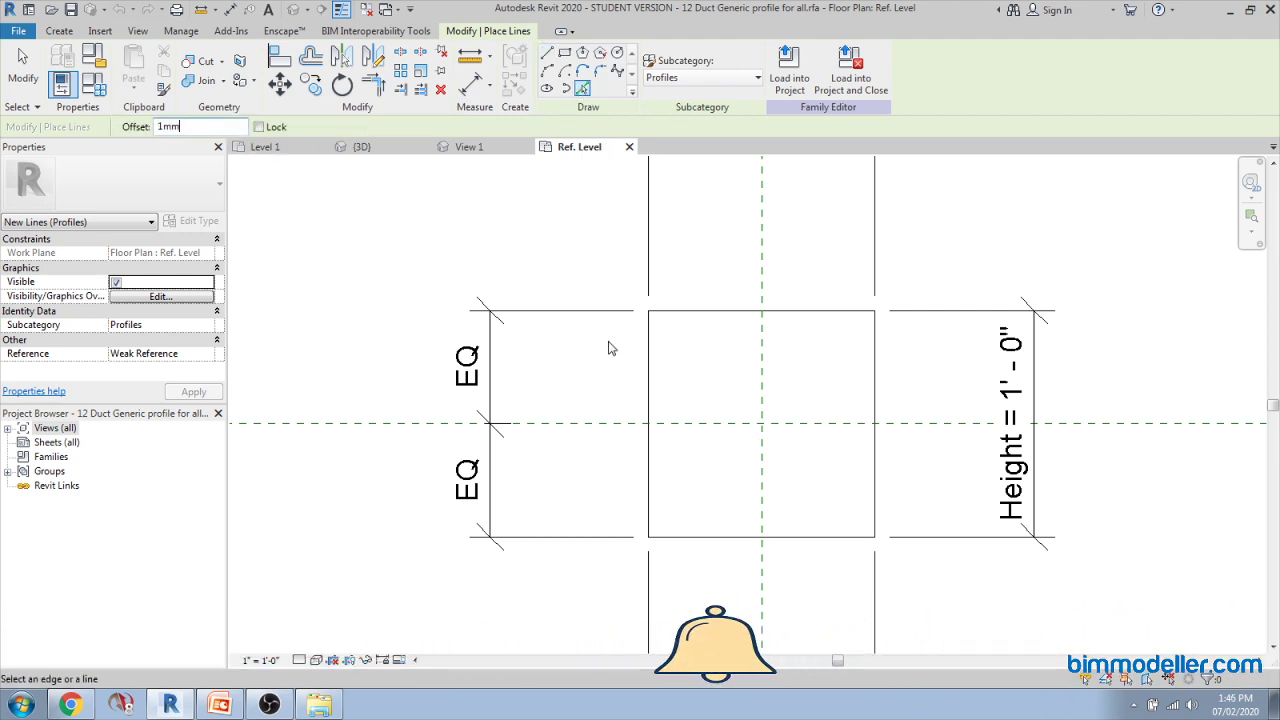
{"action": "scroll", "coordinate": [636, 350], "scroll_direction": "up", "scroll_amount": 1}
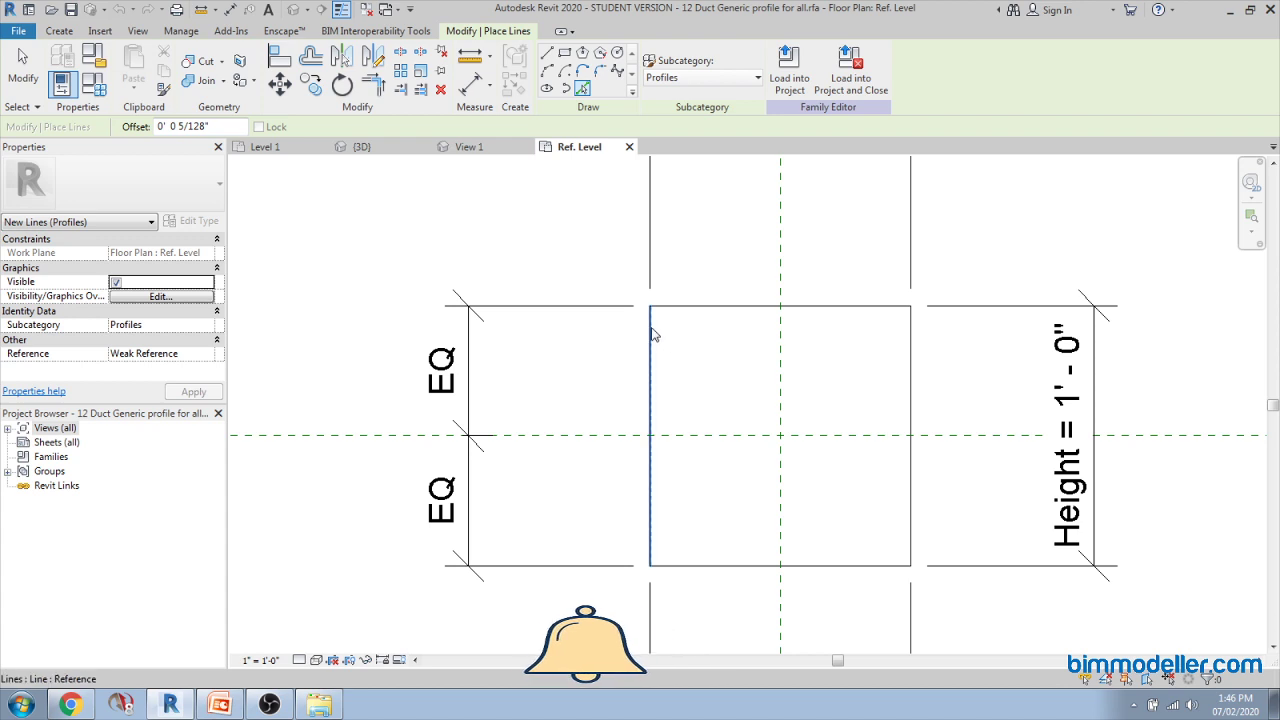
{"action": "scroll", "coordinate": [652, 335], "scroll_direction": "up", "scroll_amount": 4}
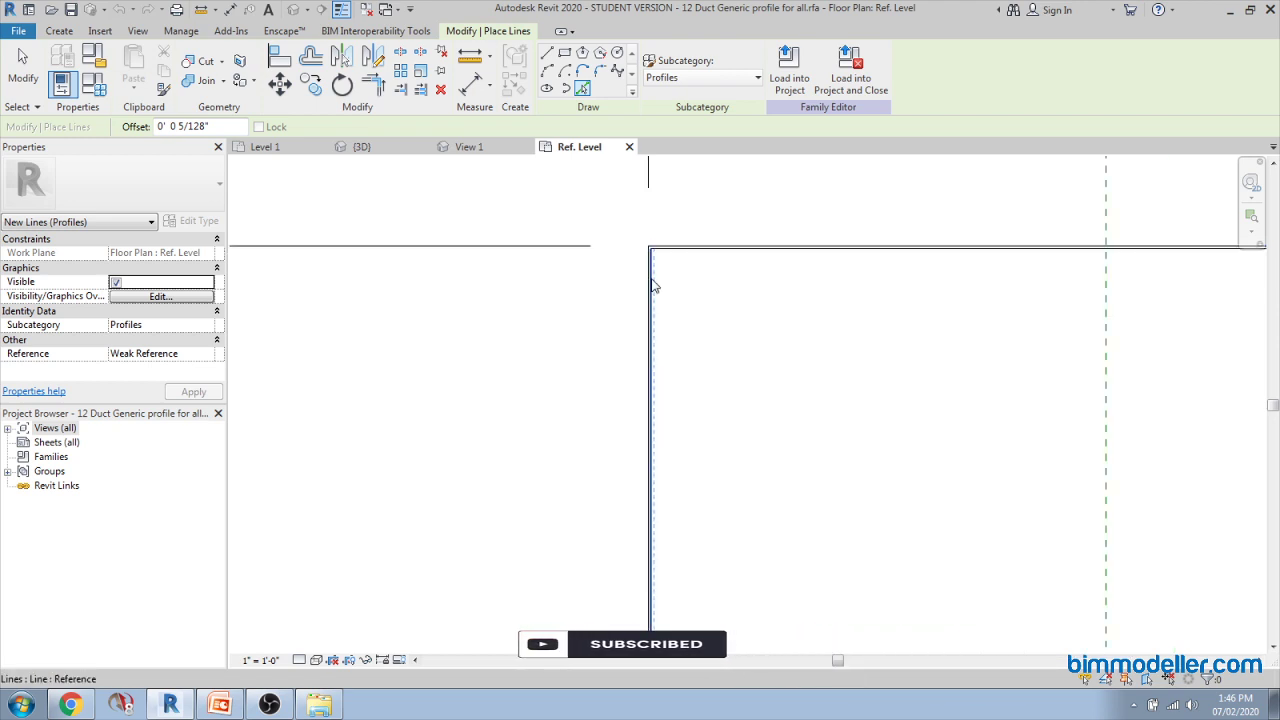
{"action": "scroll", "coordinate": [650, 300], "scroll_direction": "up", "scroll_amount": 1}
{"action": "key", "text": "Escape"}
{"action": "key", "text": "Escape"}
{"action": "scroll", "coordinate": [640, 288], "scroll_direction": "down", "scroll_amount": 3}
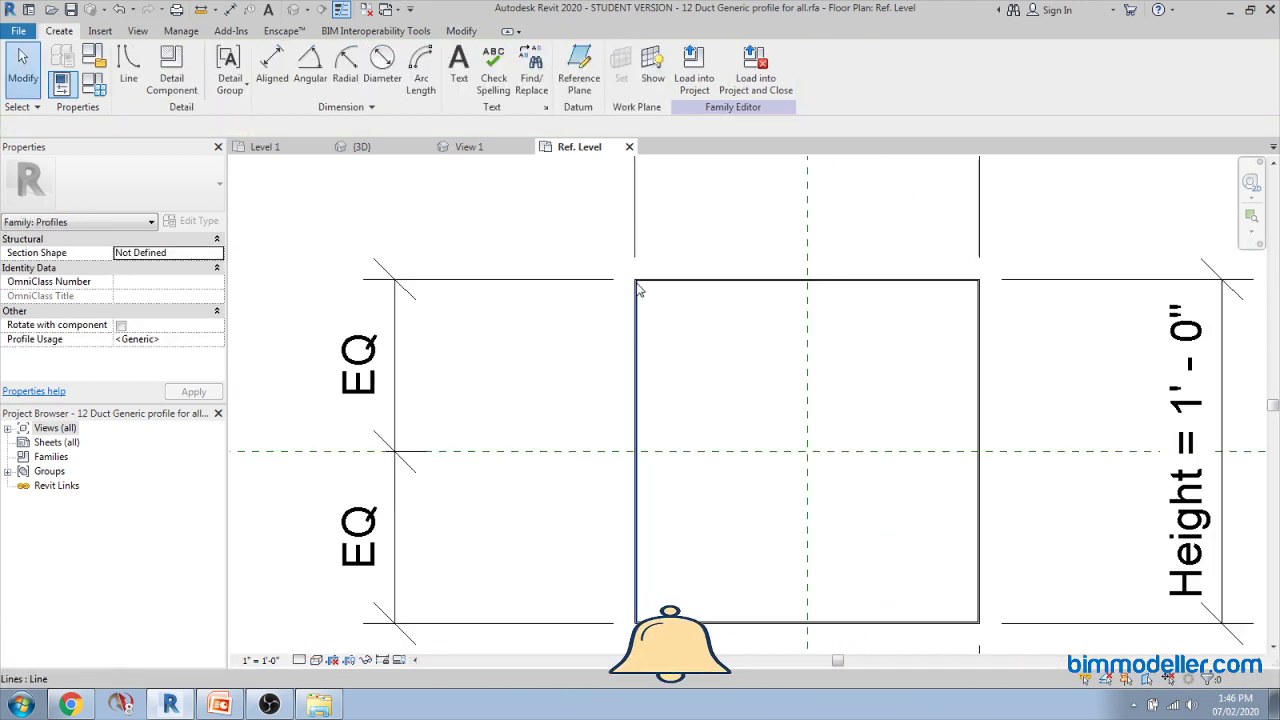
{"action": "scroll", "coordinate": [640, 270], "scroll_direction": "up", "scroll_amount": 3}
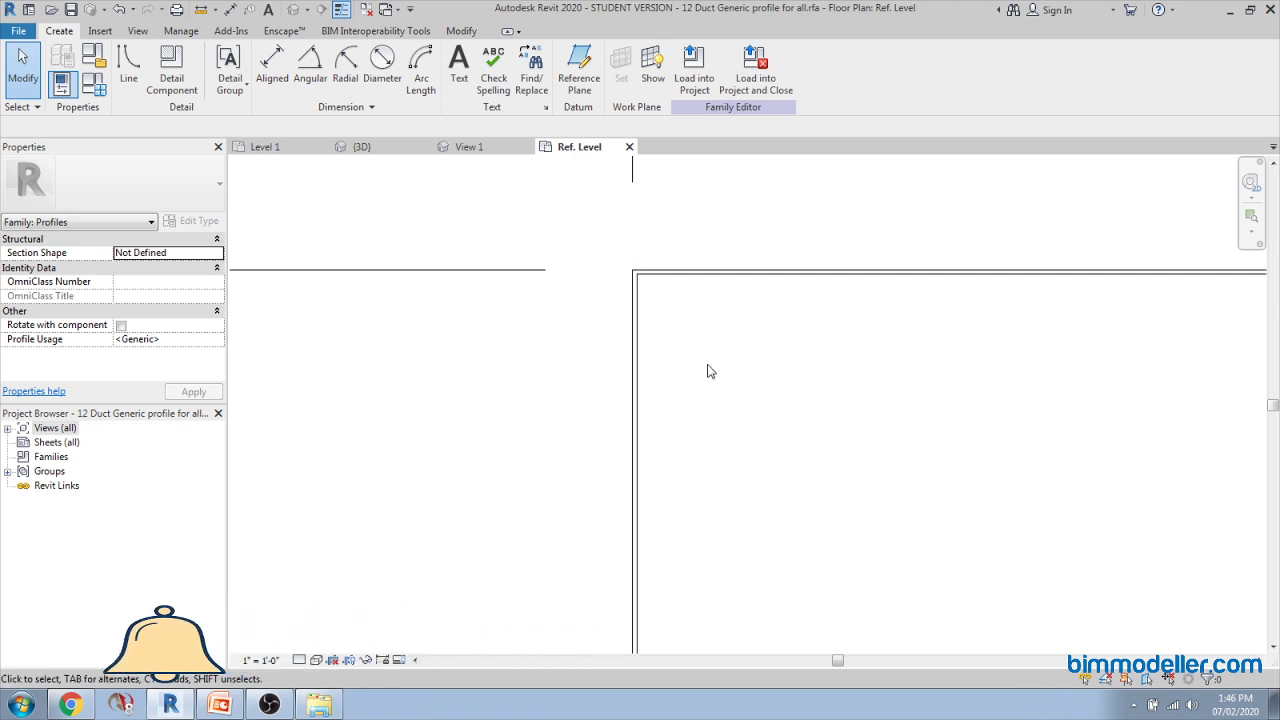
{"action": "scroll", "coordinate": [690, 350], "scroll_direction": "up", "scroll_amount": 1}
{"action": "scroll", "coordinate": [690, 383], "scroll_direction": "down", "scroll_amount": 4}
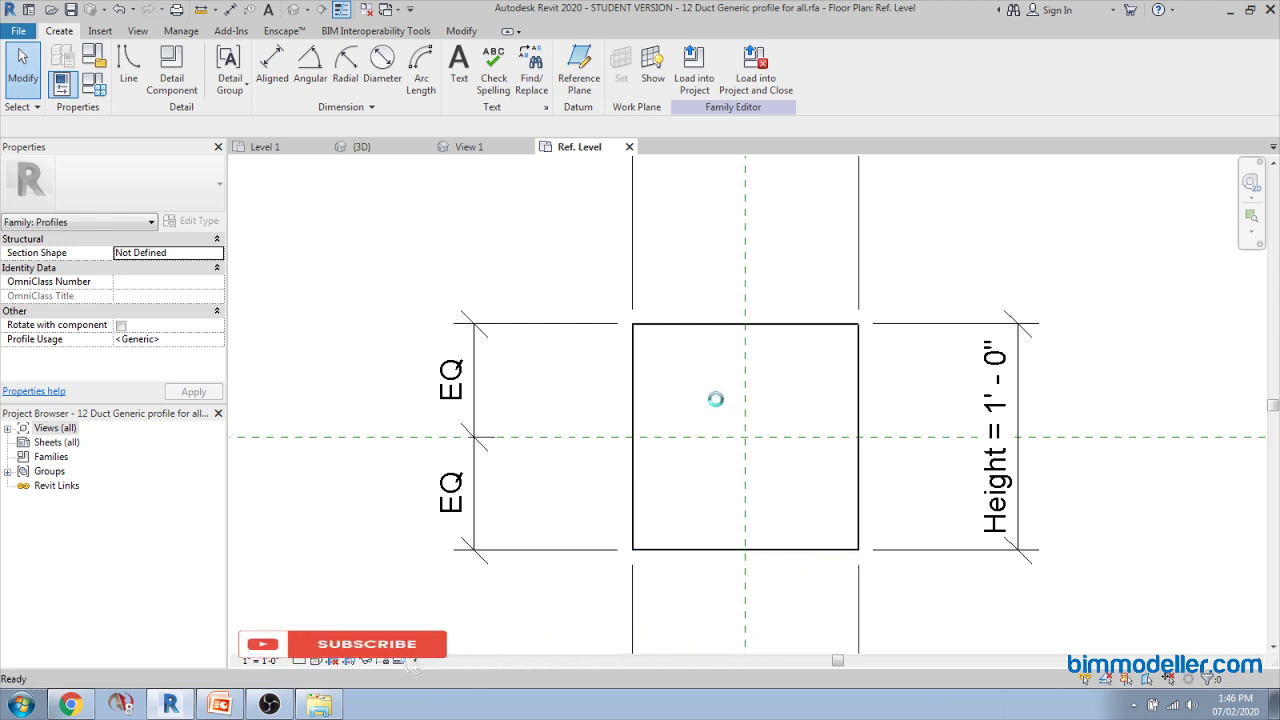
Step: Load the profile into Rectangular Elbow - Radius.rfa only, excluding Profile Family Hands-on.rvt
{"action": "left_click", "coordinate": [697, 78]}
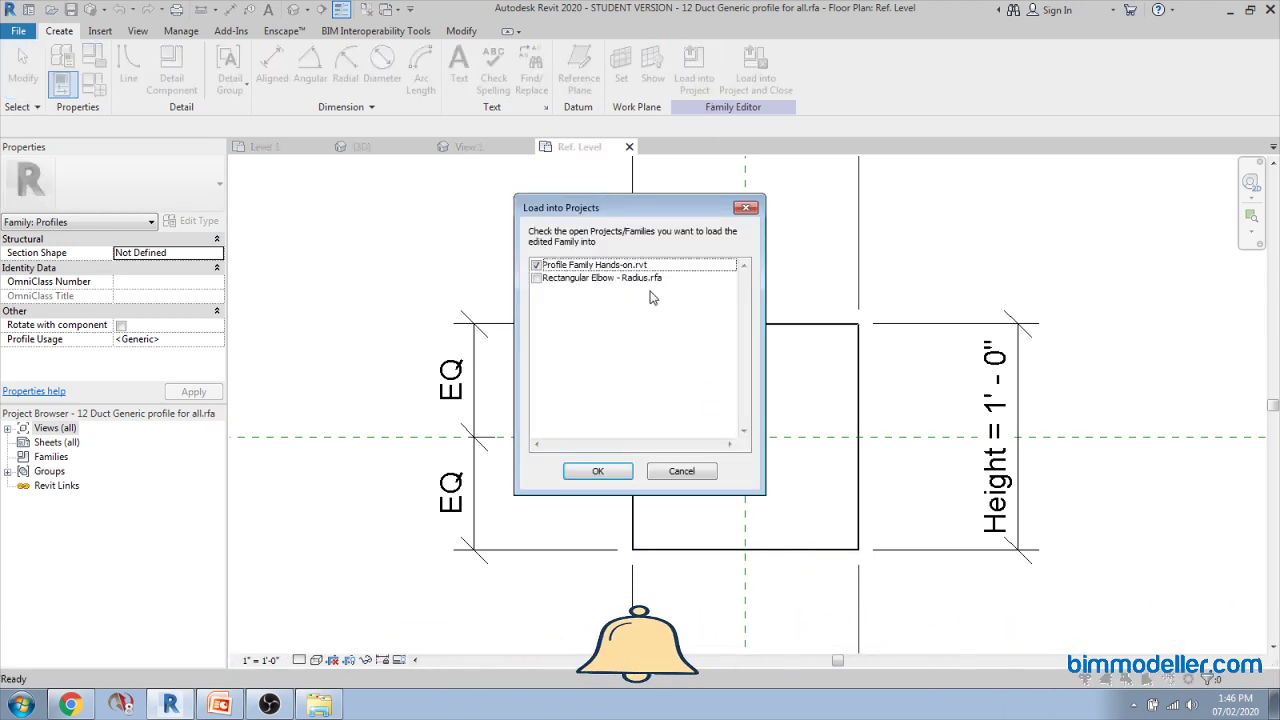
{"action": "left_click", "coordinate": [536, 278]}
{"action": "left_click", "coordinate": [536, 265]}
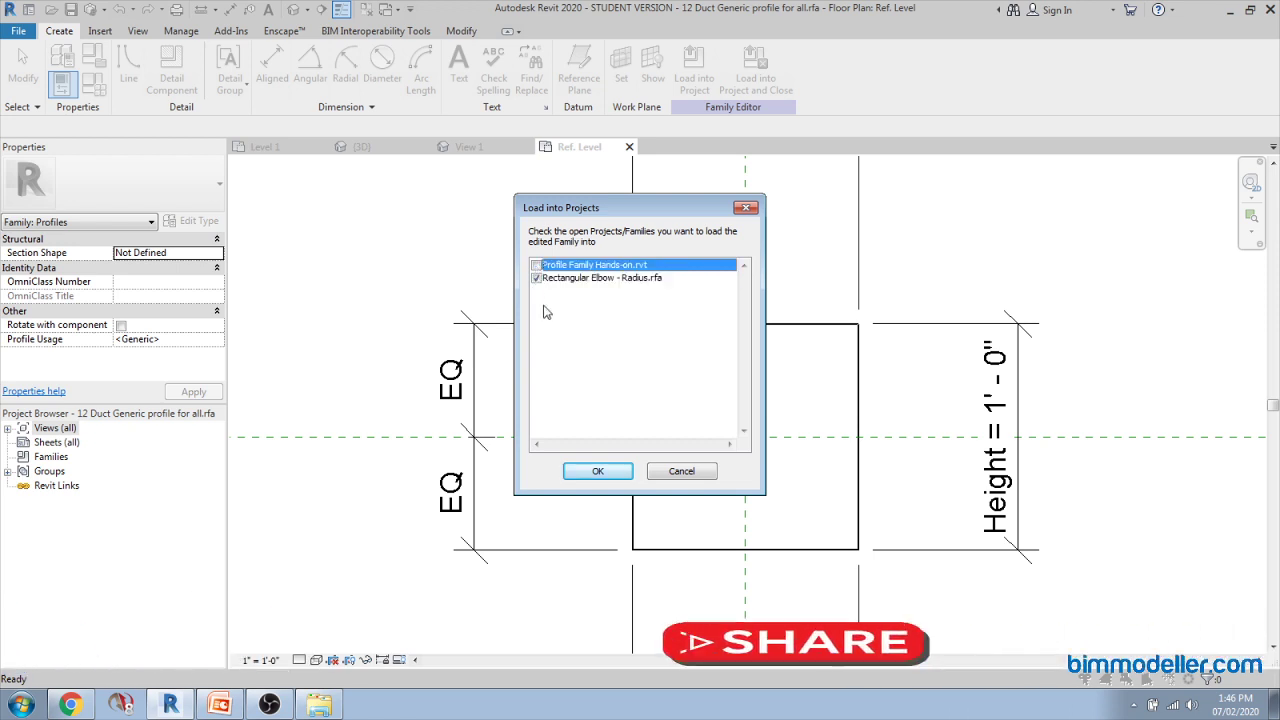
{"action": "left_click", "coordinate": [597, 471]}
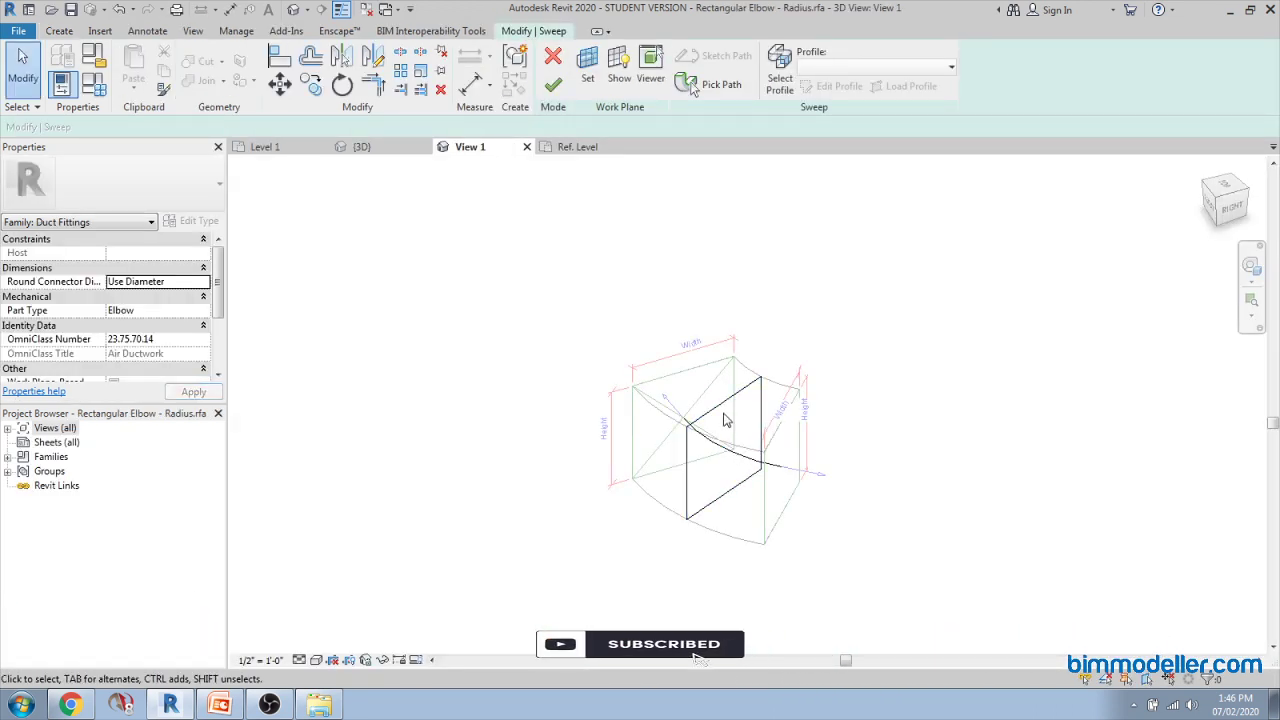
Step: Select the sweep profile and switch it to 12 Duct Generic profile for all
{"action": "left_click", "coordinate": [722, 415]}
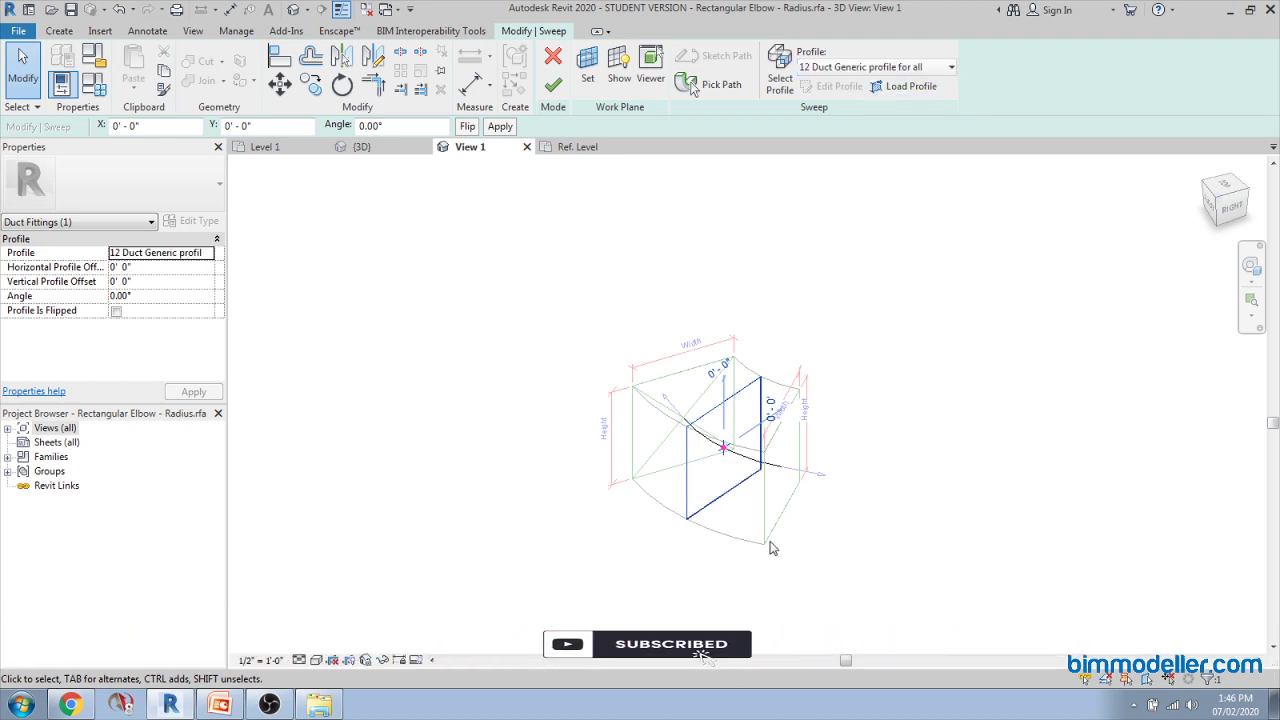
{"action": "scroll", "coordinate": [740, 545], "scroll_direction": "up", "scroll_amount": 8}
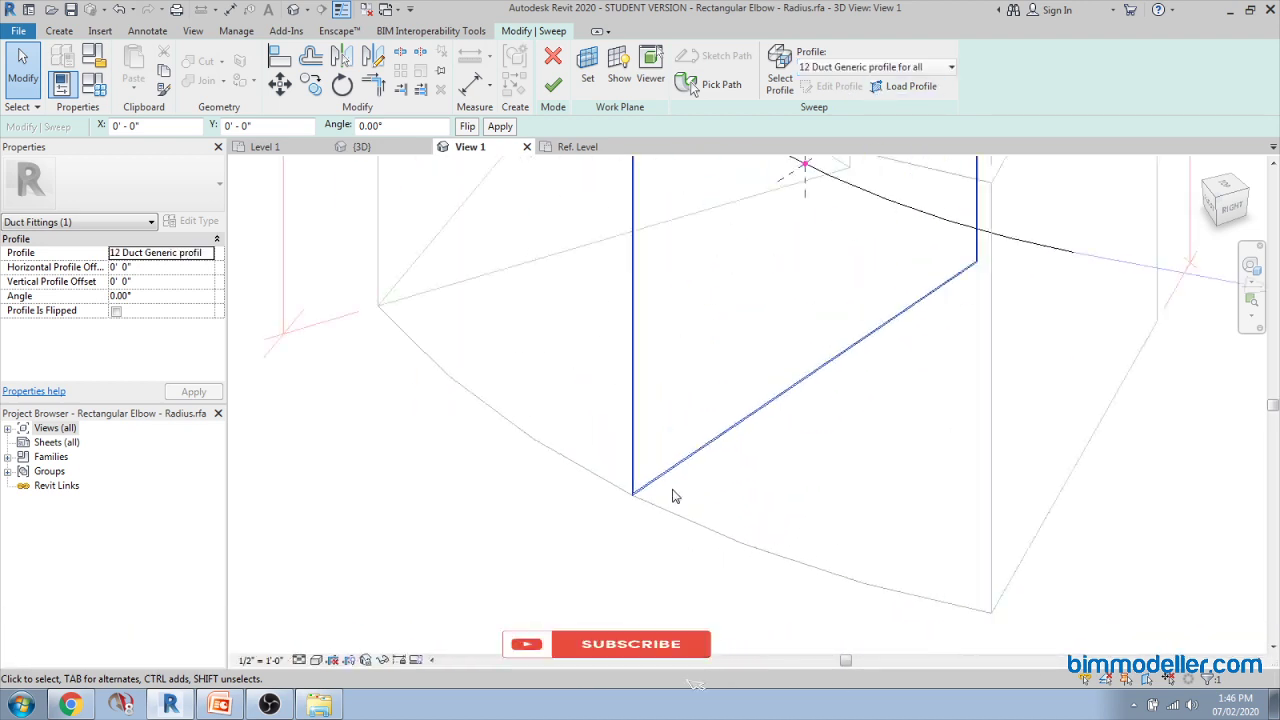
{"action": "scroll", "coordinate": [680, 540], "scroll_direction": "down", "scroll_amount": 4}
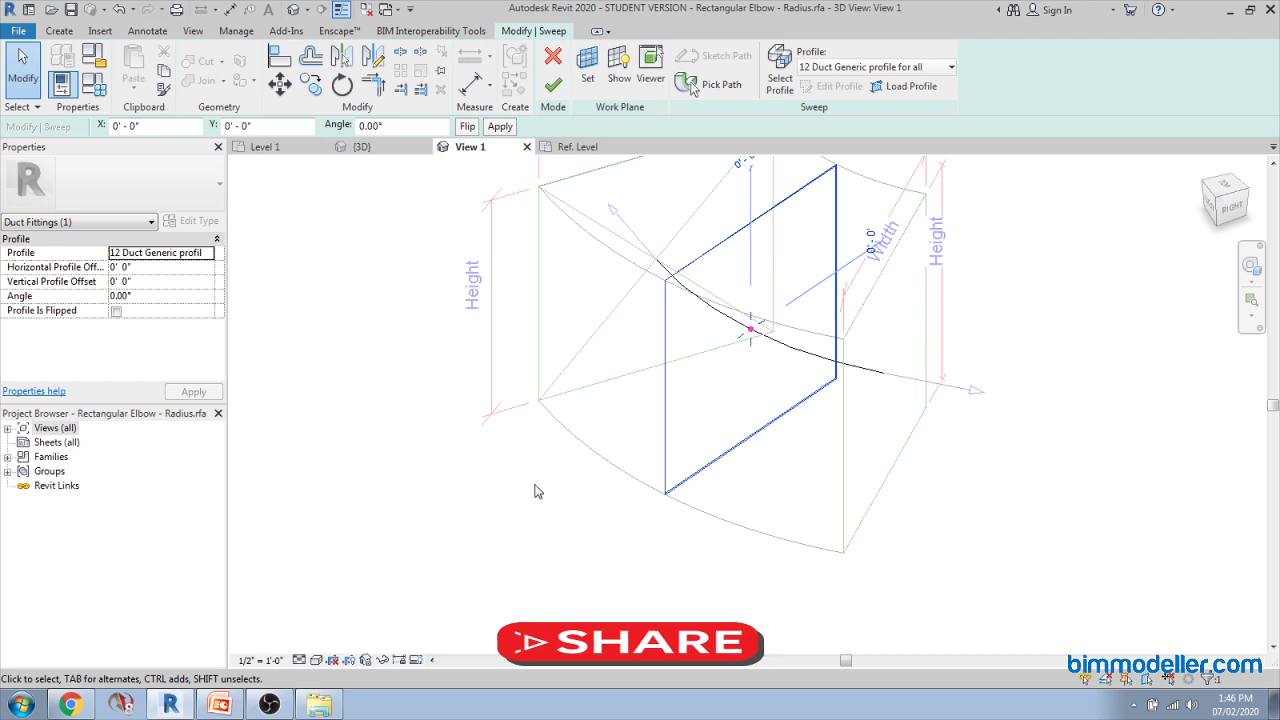
Step: In the Project Browser, expand Families > Profiles > 12 Duct Generic profile for all and open its Type Properties
{"action": "double_click", "coordinate": [50, 456]}
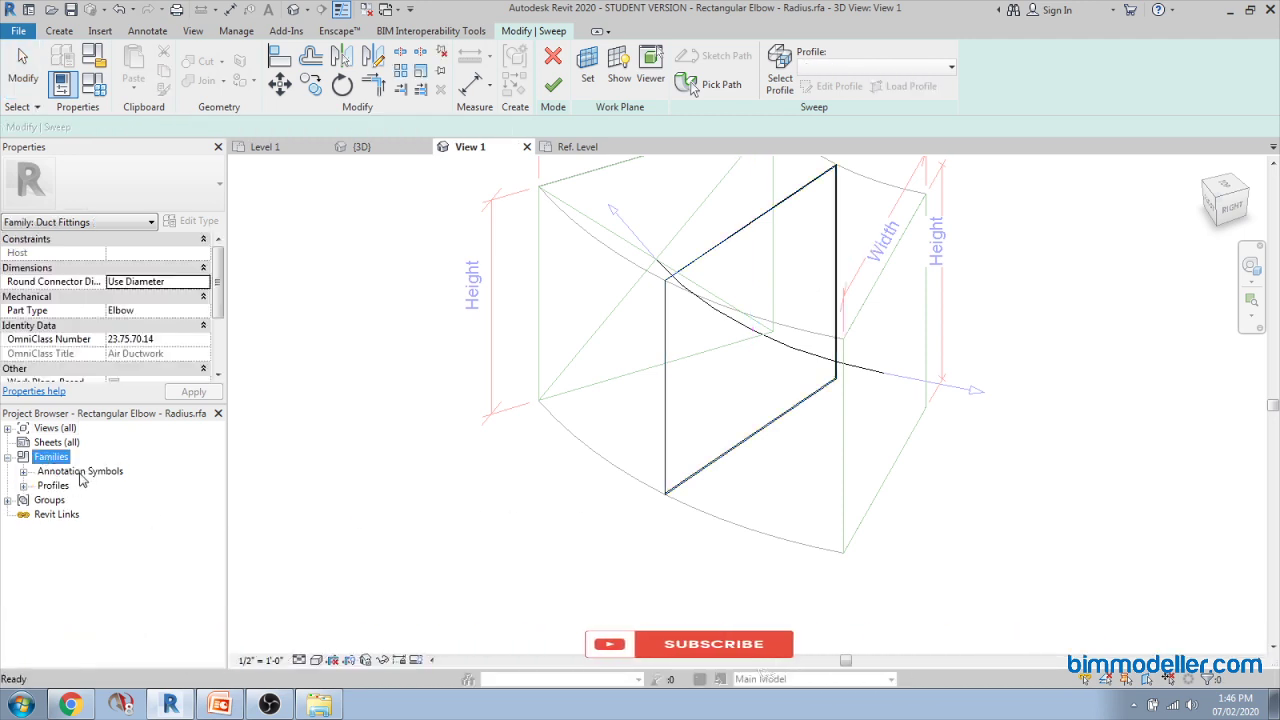
{"action": "double_click", "coordinate": [97, 503]}
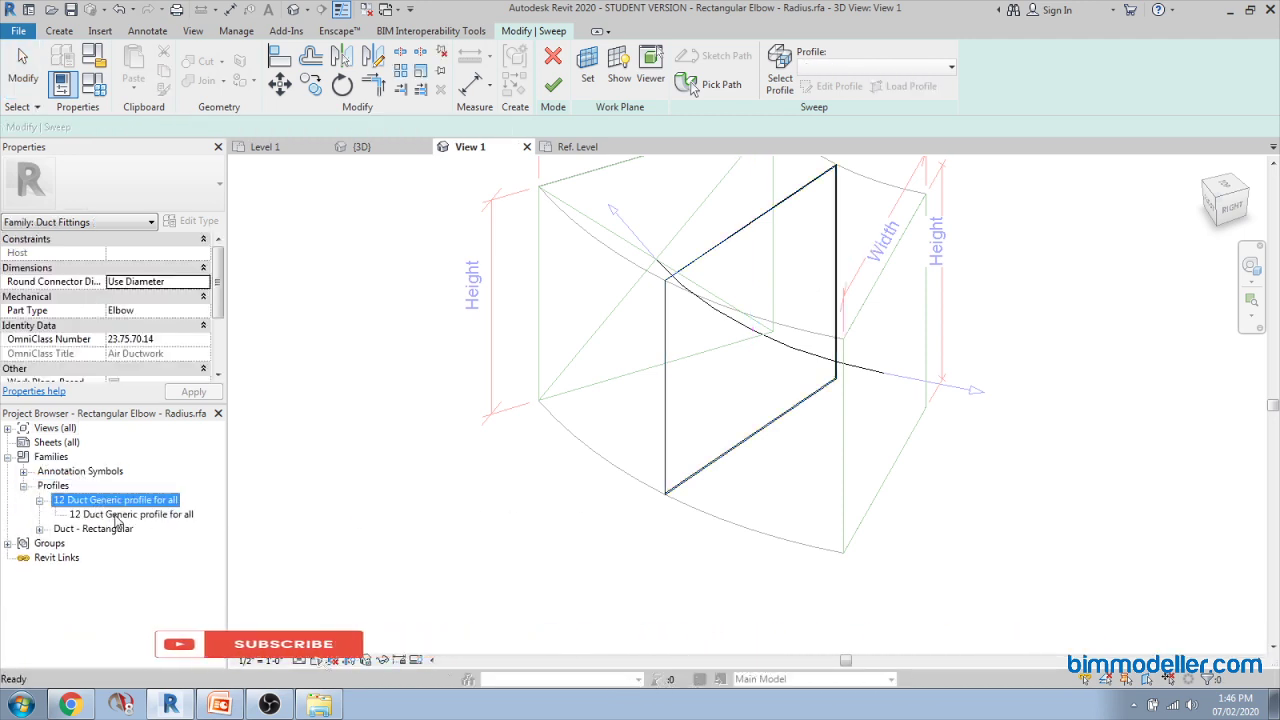
{"action": "left_click", "coordinate": [115, 515]}
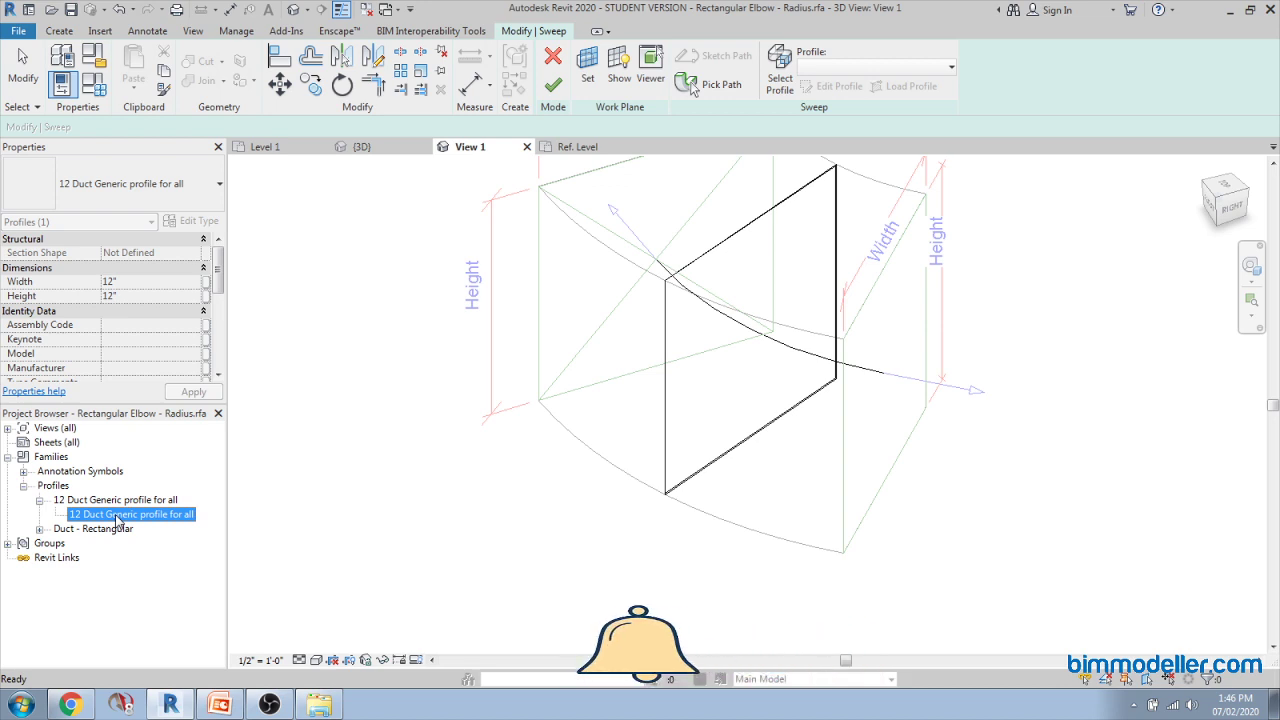
{"action": "right_click", "coordinate": [117, 516]}
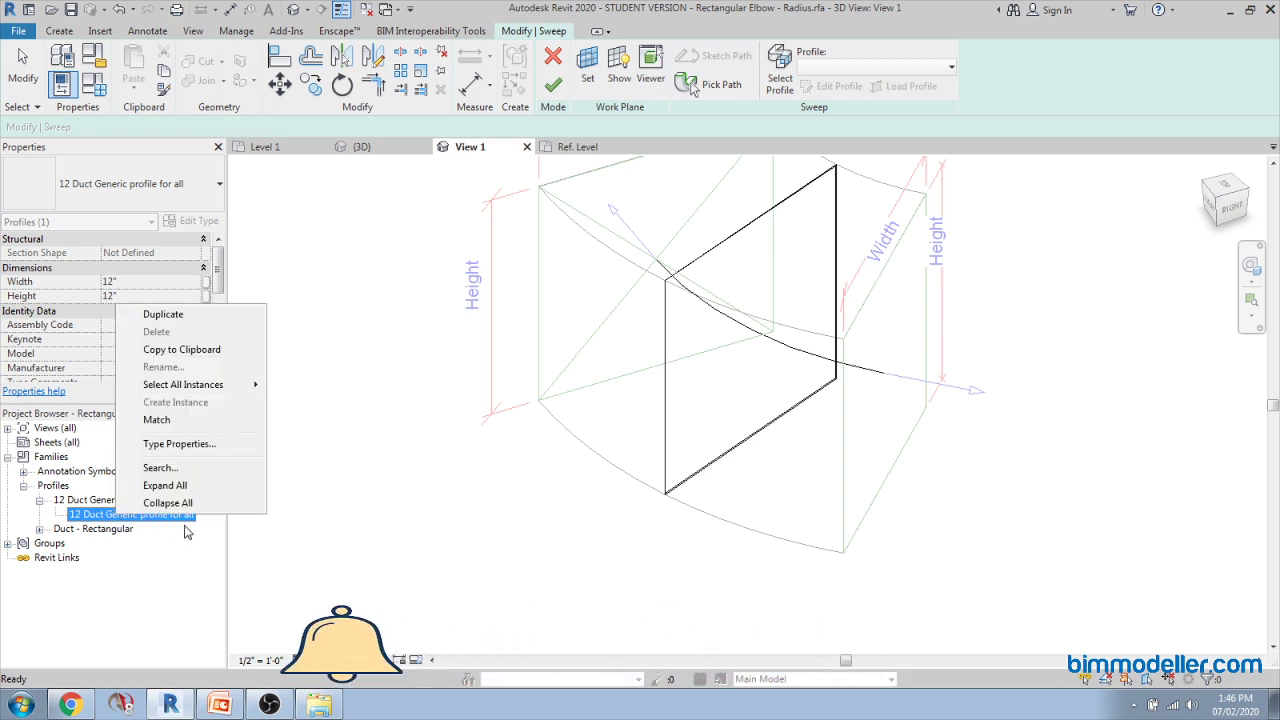
{"action": "left_click", "coordinate": [180, 446]}
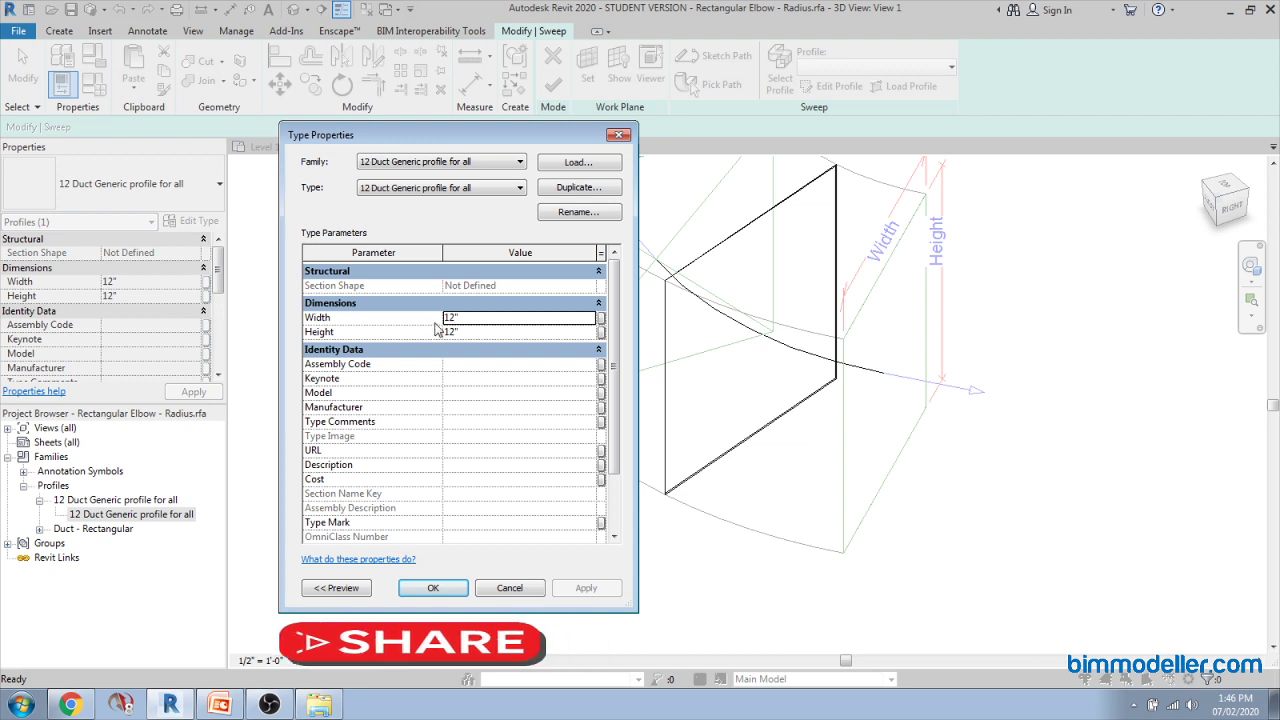
Step: Associate the profile's Width with the Duct Width parameter
{"action": "left_click", "coordinate": [601, 318]}
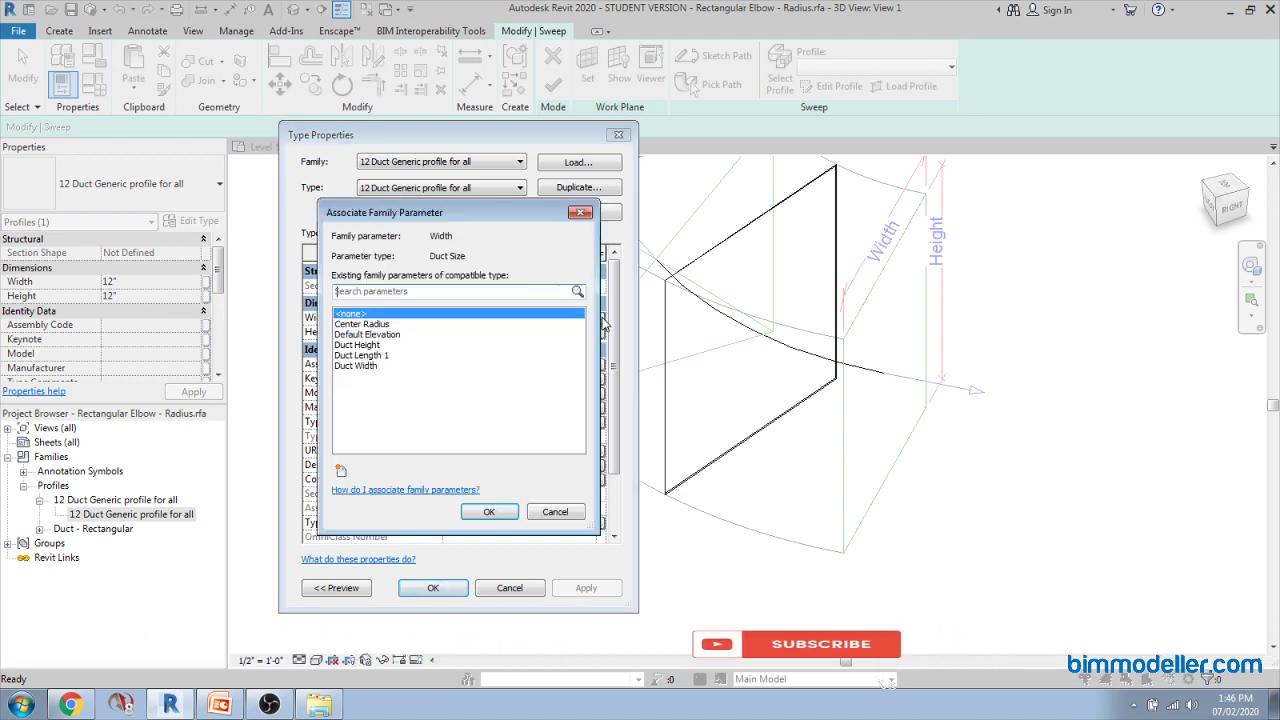
{"action": "left_click", "coordinate": [405, 366]}
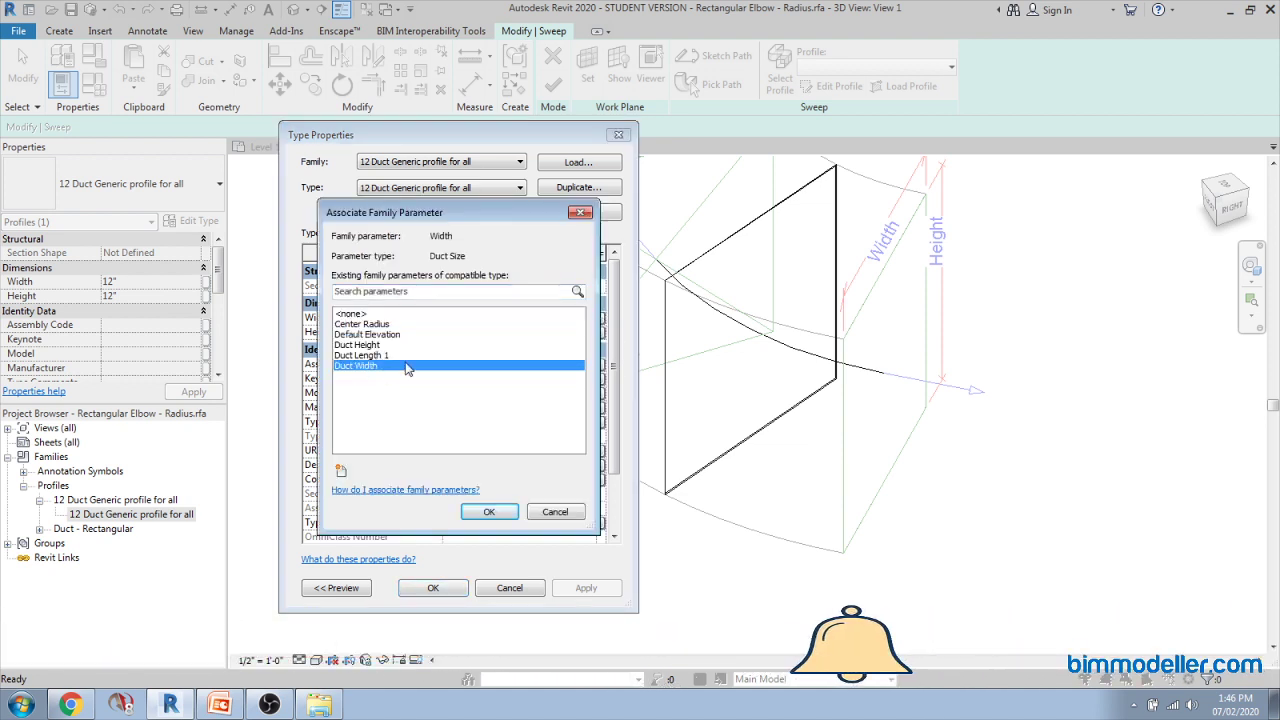
{"action": "left_click_drag", "start_coordinate": [478, 212], "coordinate": [909, 258]}
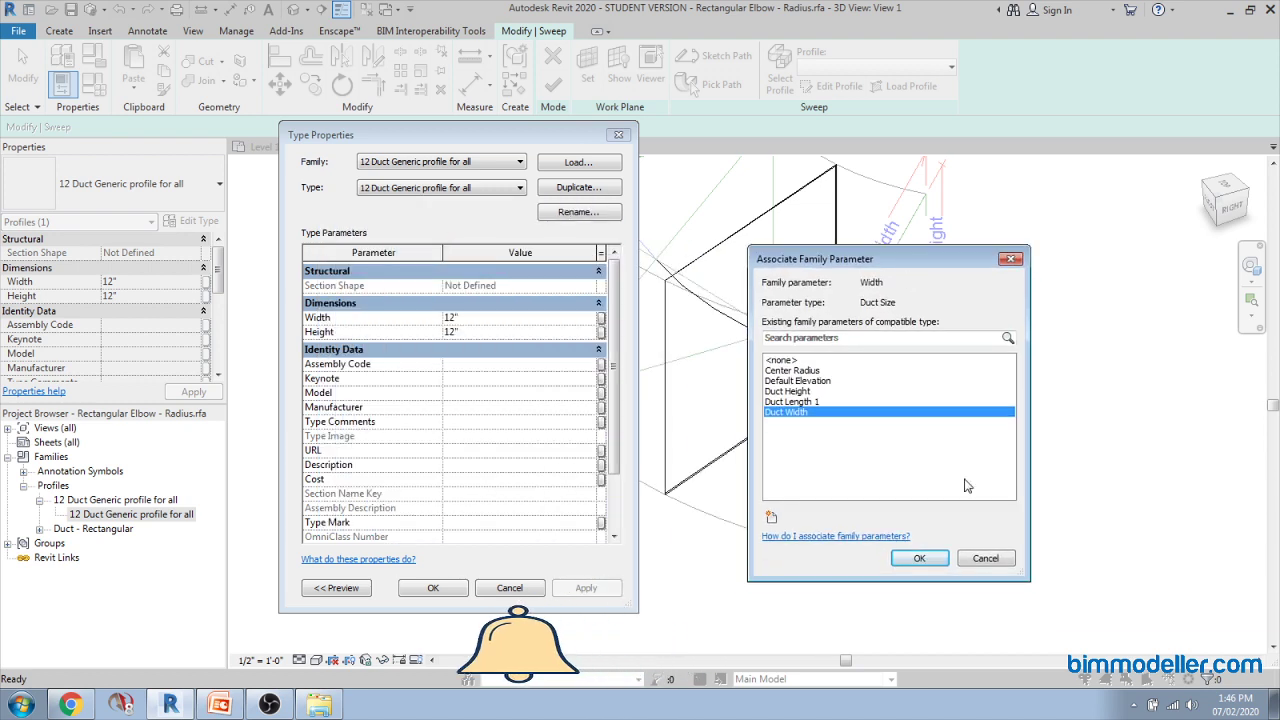
{"action": "left_click", "coordinate": [920, 558]}
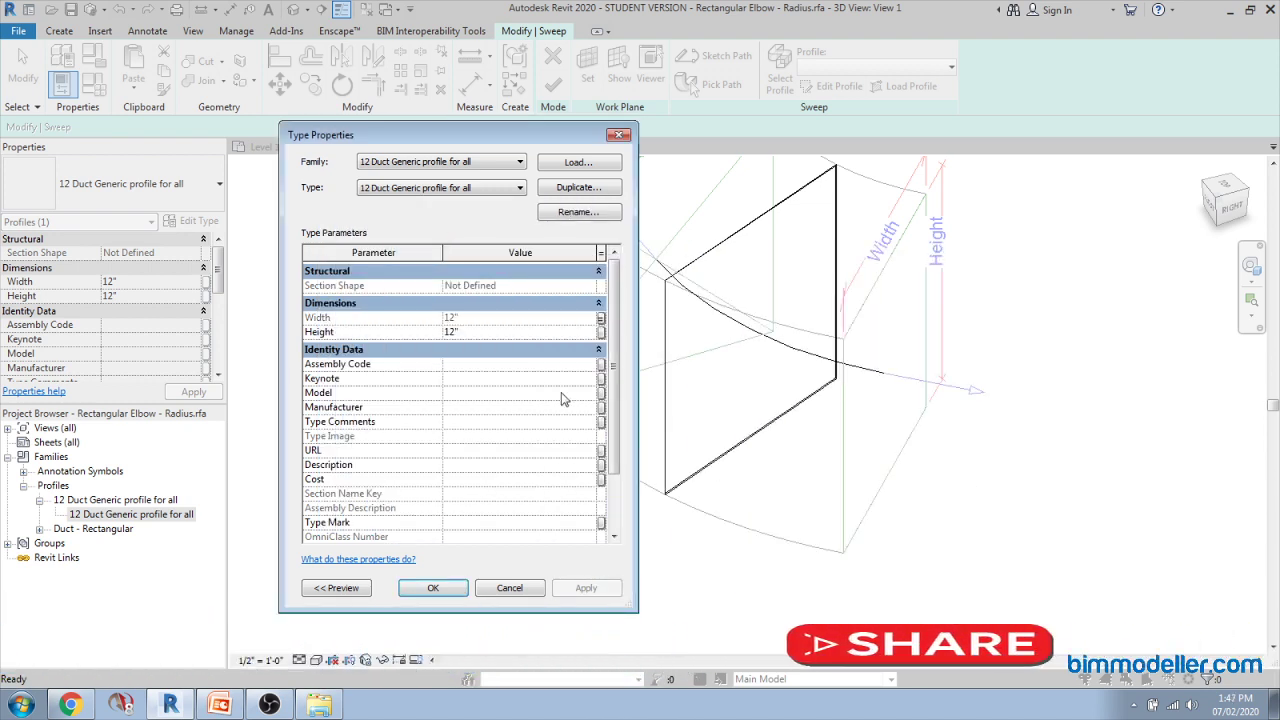
Step: Associate the profile's Height with Duct Height and close Type Properties
{"action": "left_click", "coordinate": [600, 332]}
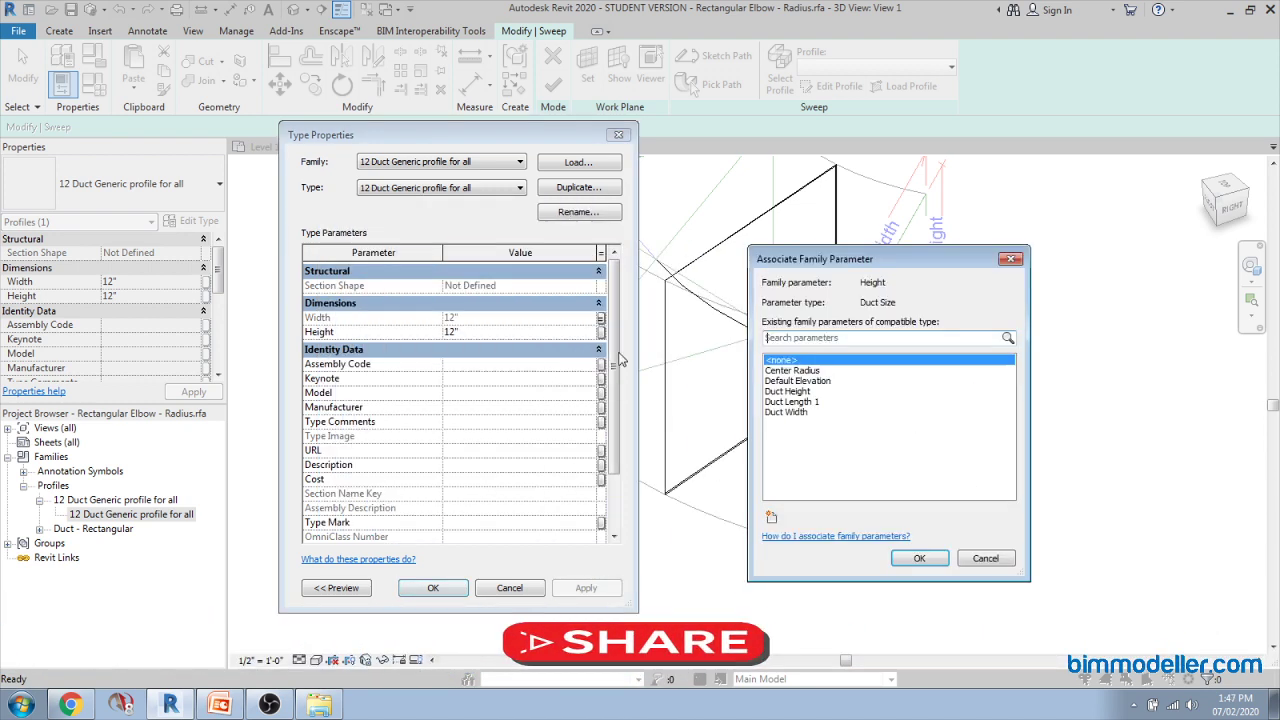
{"action": "left_click", "coordinate": [788, 391]}
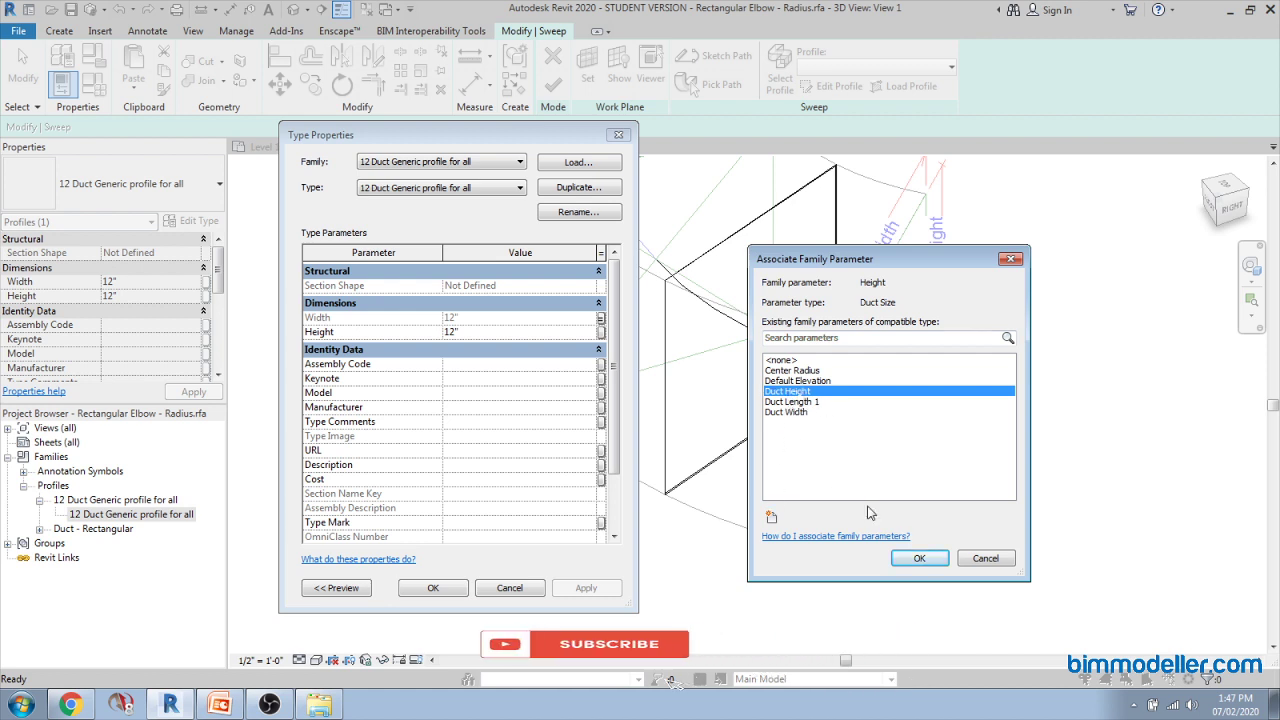
{"action": "left_click", "coordinate": [919, 559]}
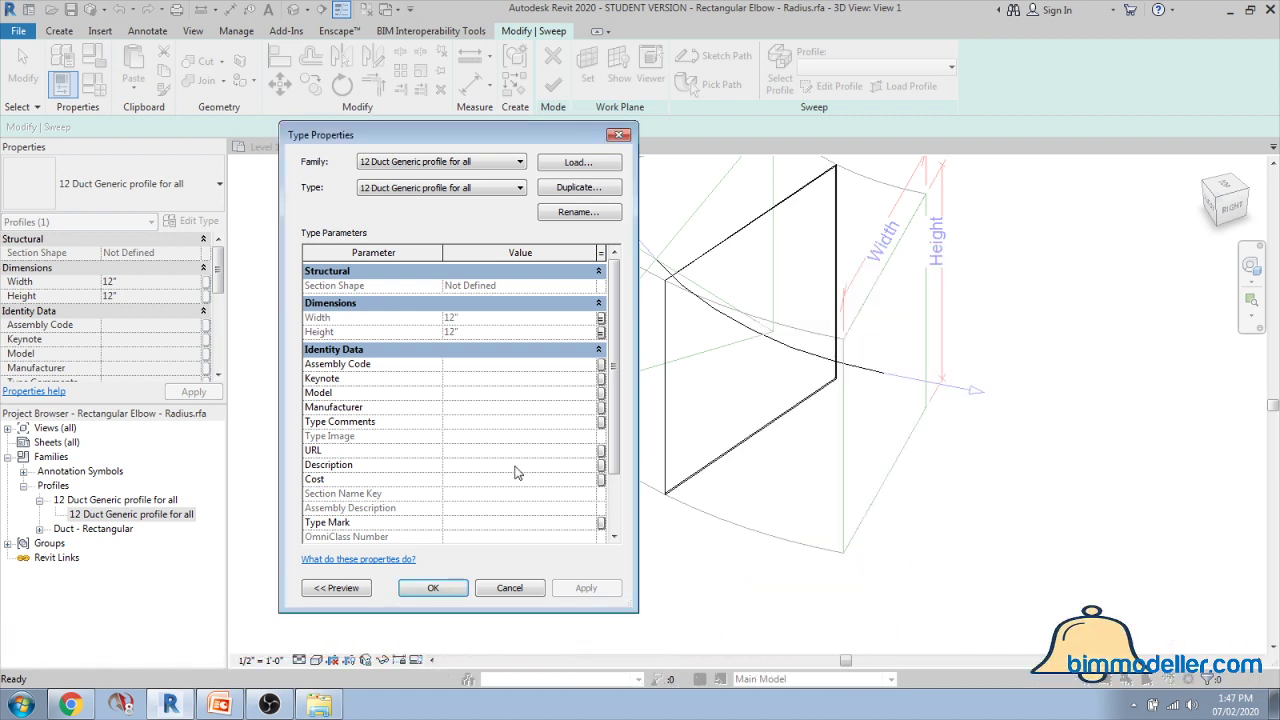
{"action": "left_click", "coordinate": [433, 588]}
{"action": "left_click", "coordinate": [702, 533]}
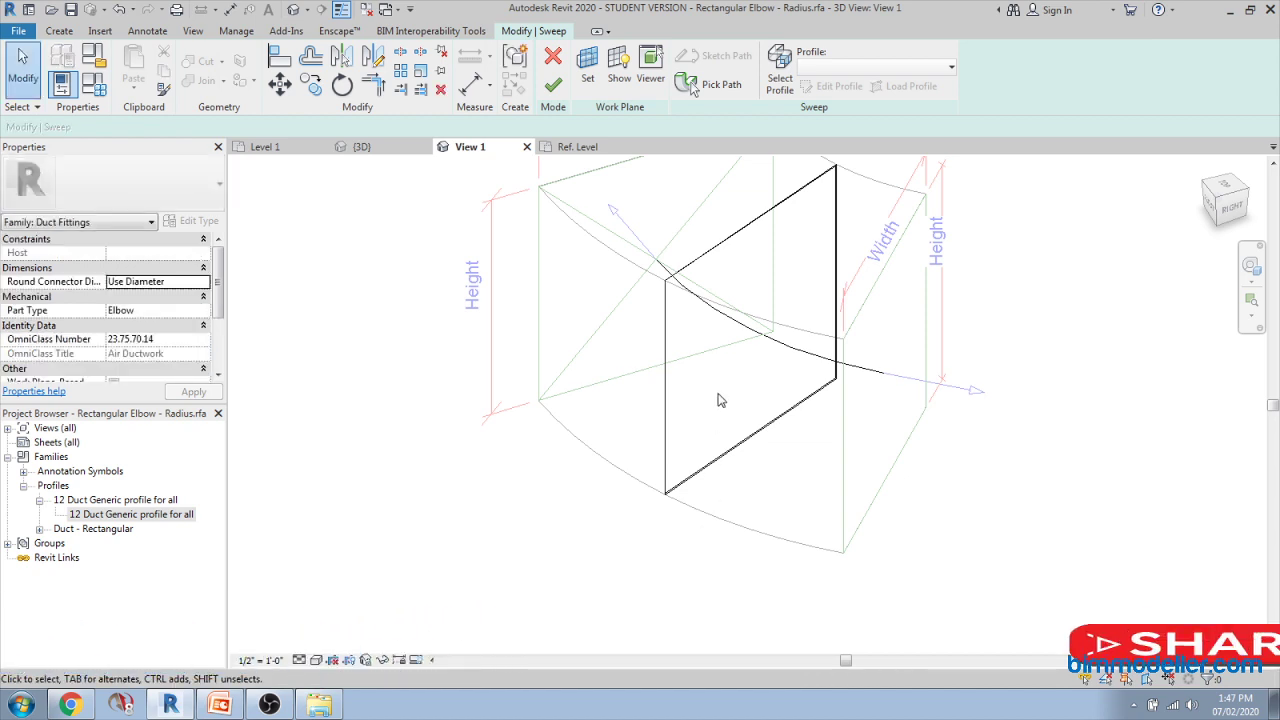
{"action": "middle_click_drag", "start_coordinate": [720, 400], "coordinate": [730, 476]}
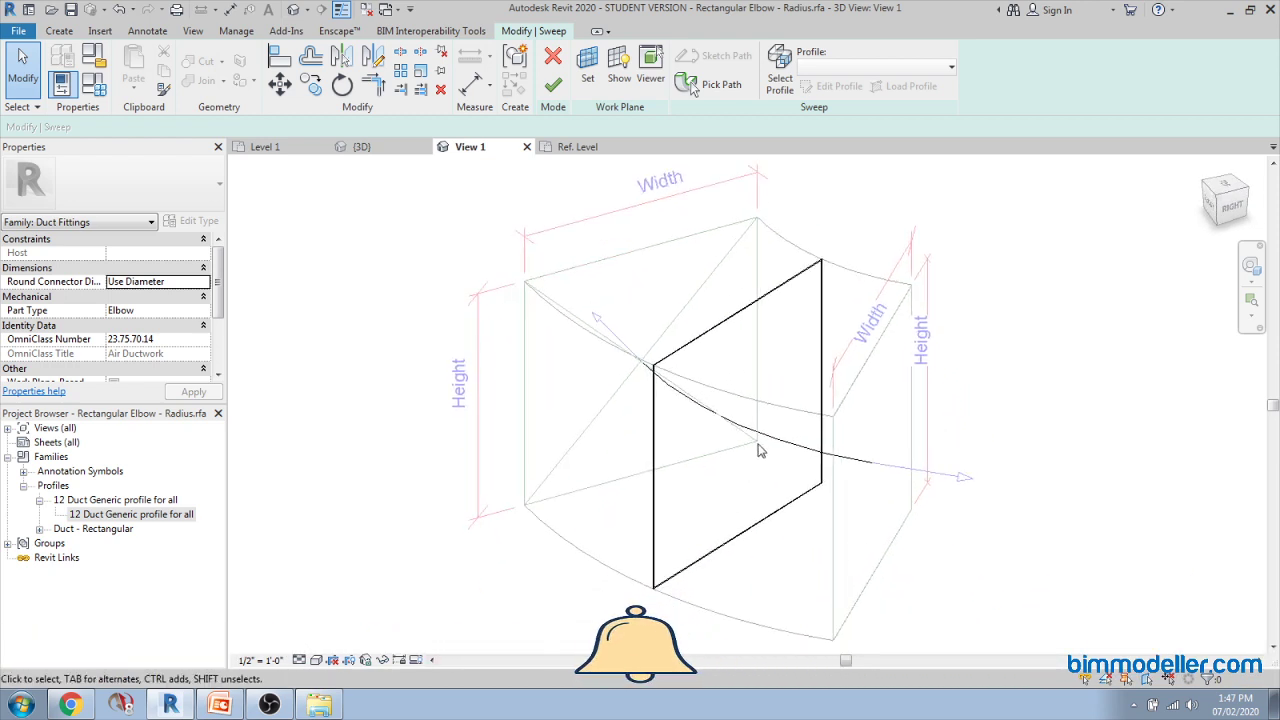
{"action": "scroll", "coordinate": [757, 450], "scroll_direction": "up", "scroll_amount": 5}
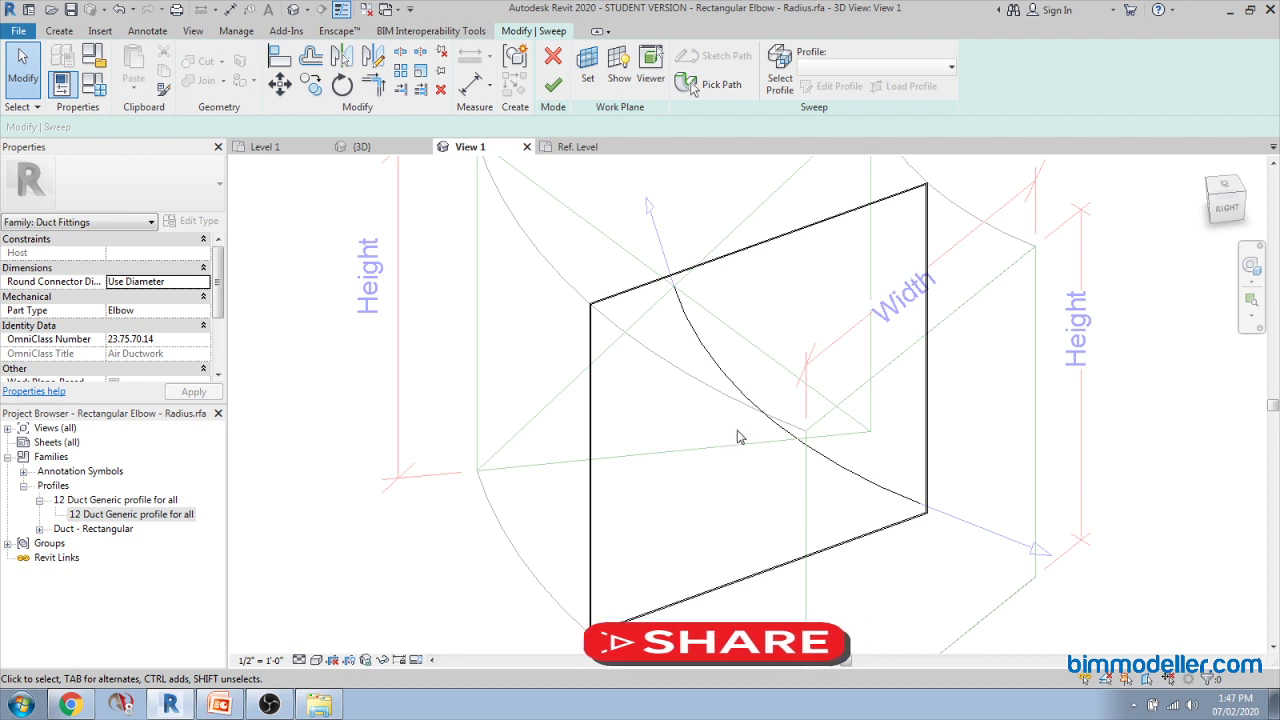
{"action": "scroll", "coordinate": [757, 420], "scroll_direction": "up", "scroll_amount": 4}
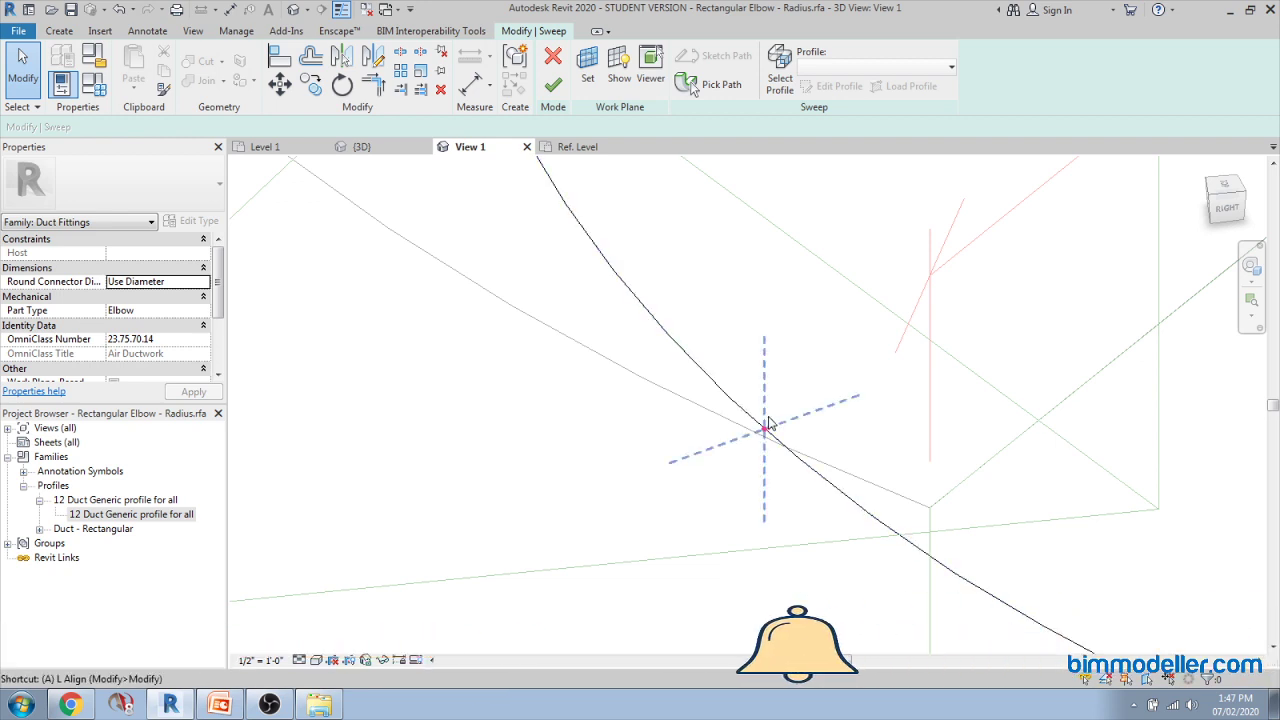
{"action": "scroll", "coordinate": [768, 422], "scroll_direction": "down", "scroll_amount": 3}
{"action": "left_click", "coordinate": [766, 420]}
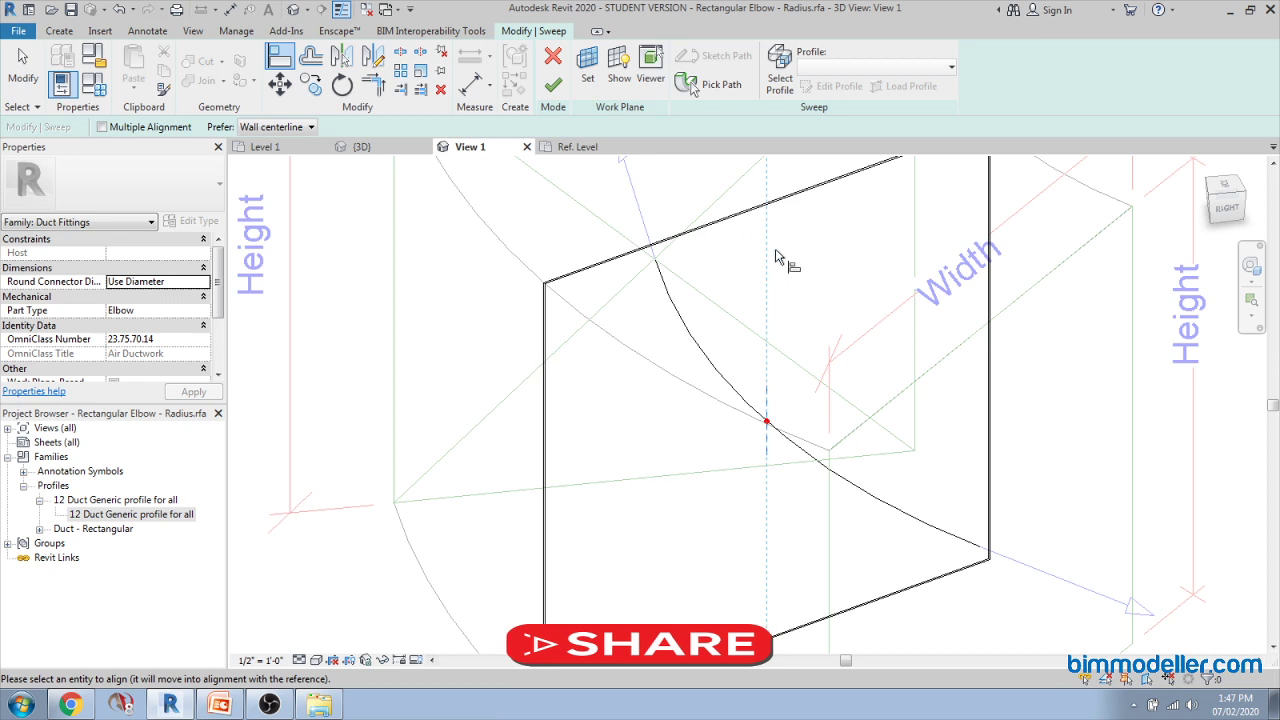
{"action": "scroll", "coordinate": [776, 212], "scroll_direction": "down", "scroll_amount": 3}
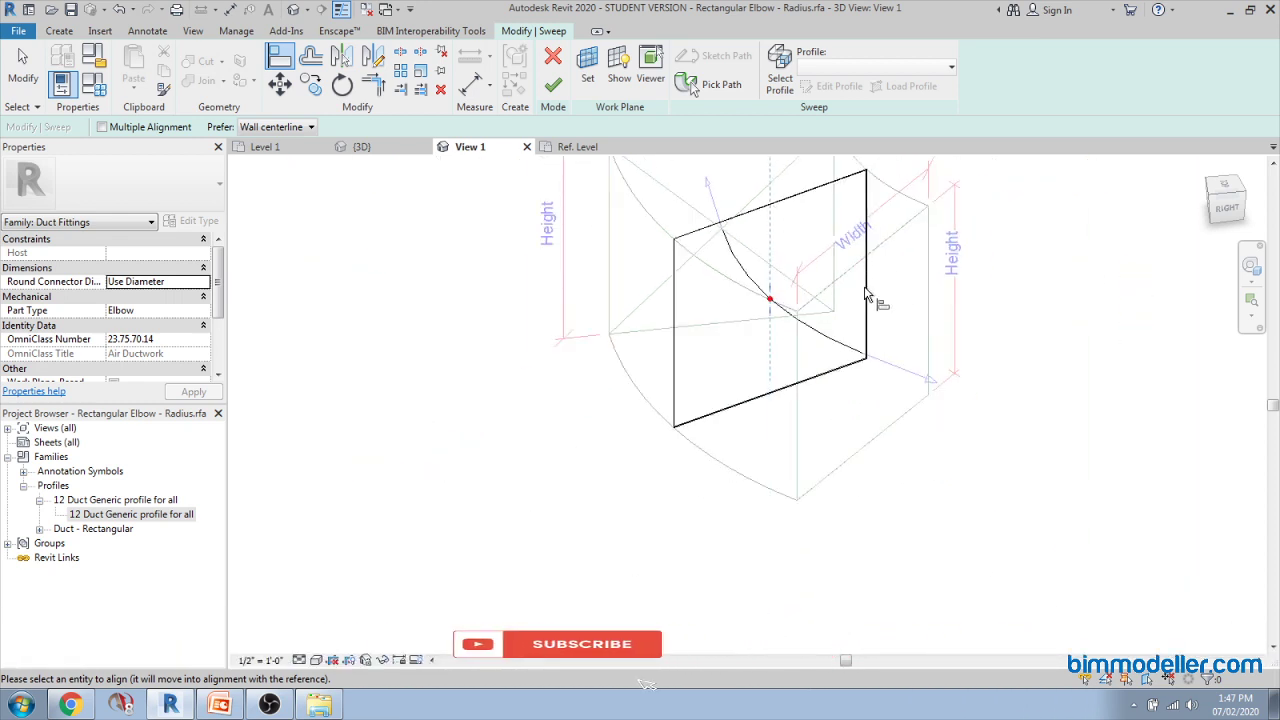
{"action": "key", "text": "Escape"}
{"action": "scroll", "coordinate": [790, 318], "scroll_direction": "up", "scroll_amount": 3}
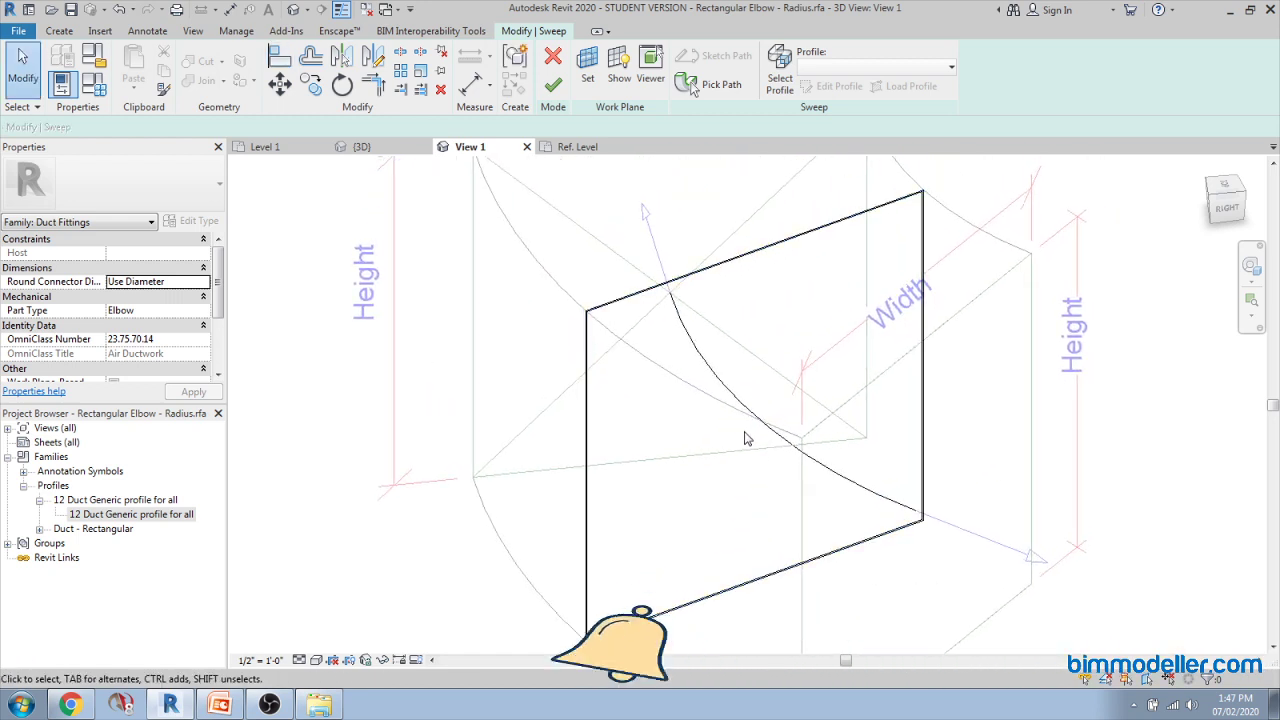
{"action": "scroll", "coordinate": [744, 442], "scroll_direction": "down", "scroll_amount": 4}
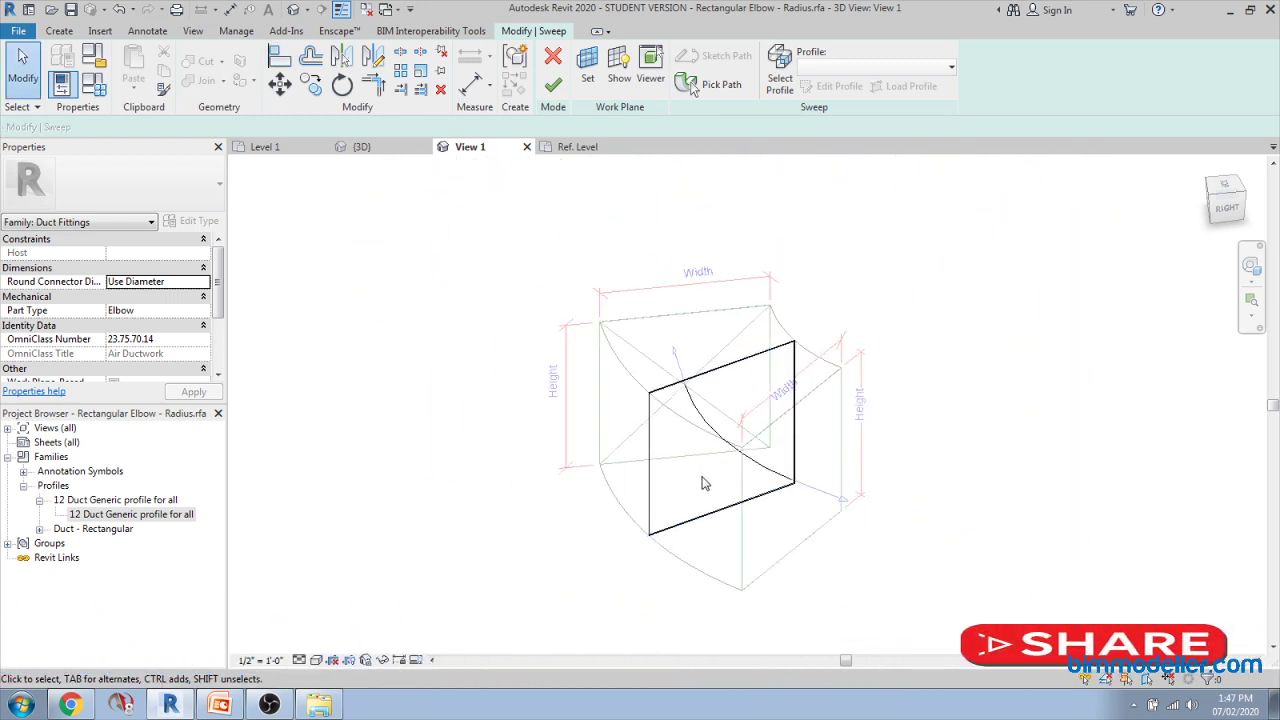
Step: Finish the elbow sweep and view it shaded, orbiting to inspect the bend
{"action": "left_click", "coordinate": [556, 88]}
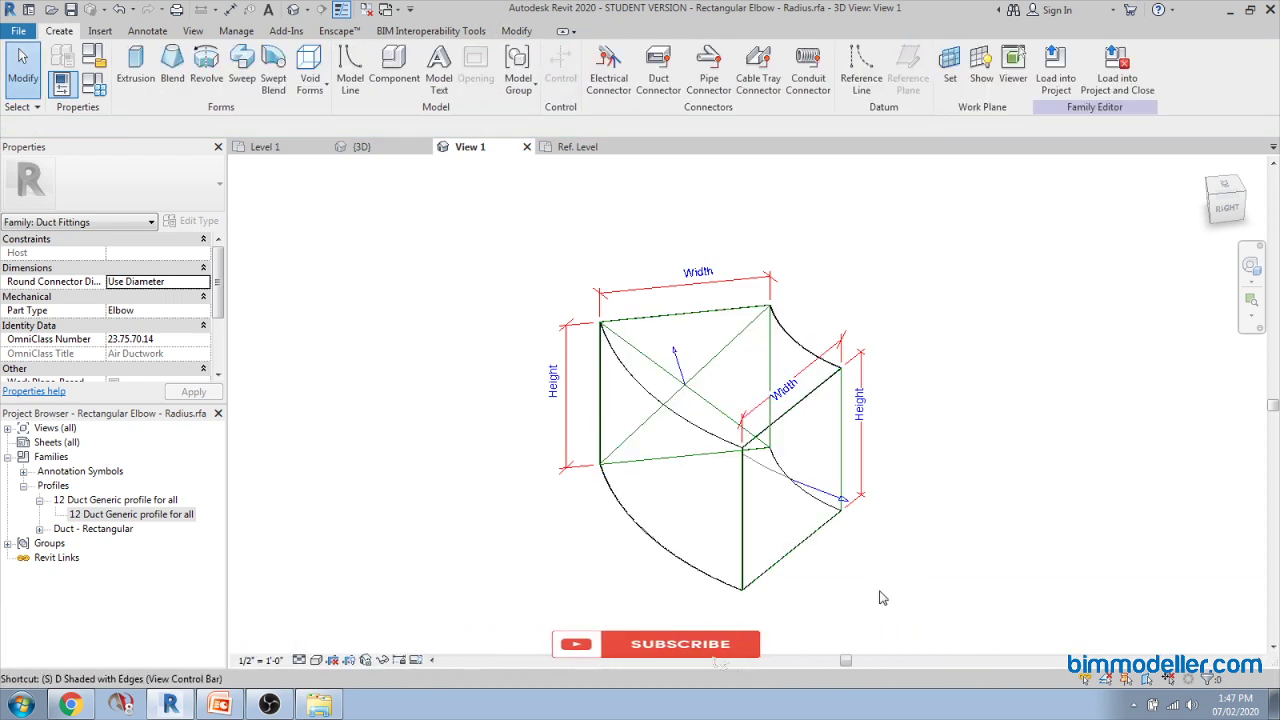
{"action": "key", "text": "d"}
{"action": "mouse_move", "coordinate": [906, 600]}
{"action": "middle_mouse_down", "text": "shift"}
{"action": "mouse_move", "coordinate": [838, 437]}
{"action": "mouse_move", "coordinate": [866, 449]}
{"action": "mouse_move", "coordinate": [889, 583]}
{"action": "mouse_move", "coordinate": [903, 574]}
{"action": "mouse_move", "coordinate": [901, 513]}
{"action": "mouse_move", "coordinate": [857, 508]}
{"action": "mouse_move", "coordinate": [894, 549]}
{"action": "mouse_move", "coordinate": [903, 494]}
{"action": "middle_mouse_up", "text": "shift"}
{"action": "scroll", "coordinate": [865, 567], "scroll_direction": "up", "scroll_amount": 3}
{"action": "scroll", "coordinate": [806, 440], "scroll_direction": "down", "scroll_amount": 3}
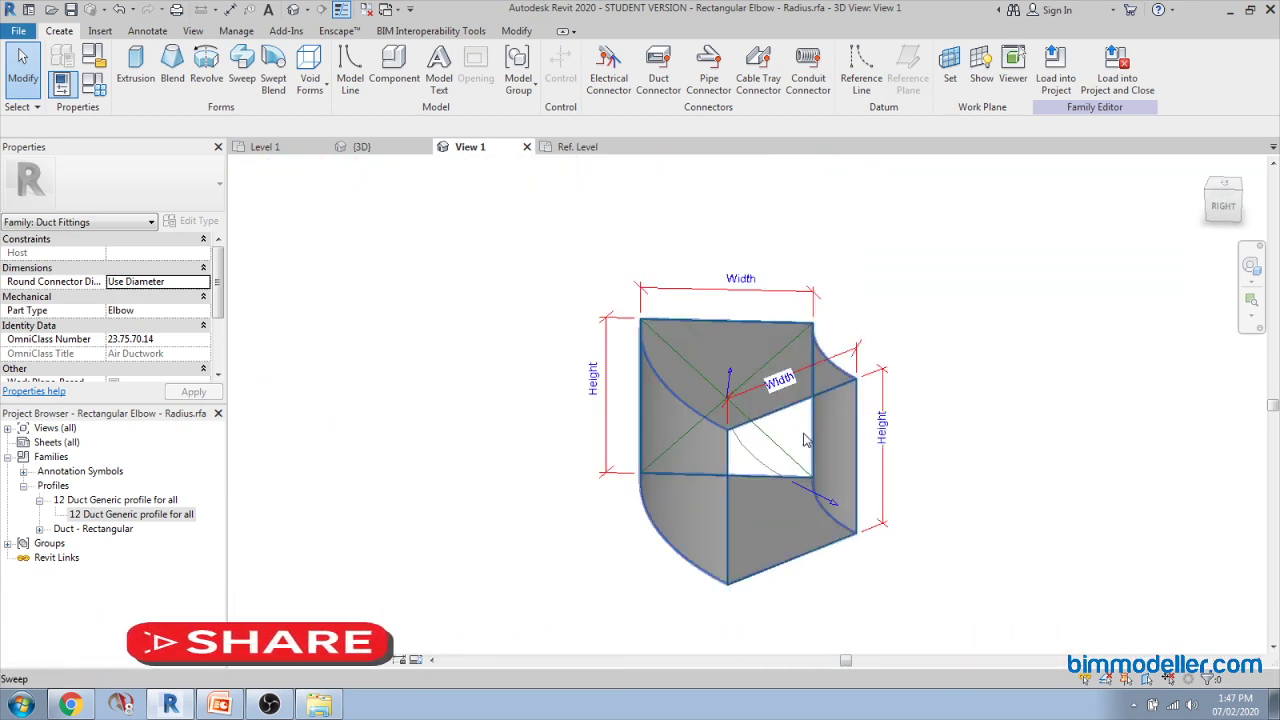
{"action": "scroll", "coordinate": [748, 357], "scroll_direction": "up", "scroll_amount": 2}
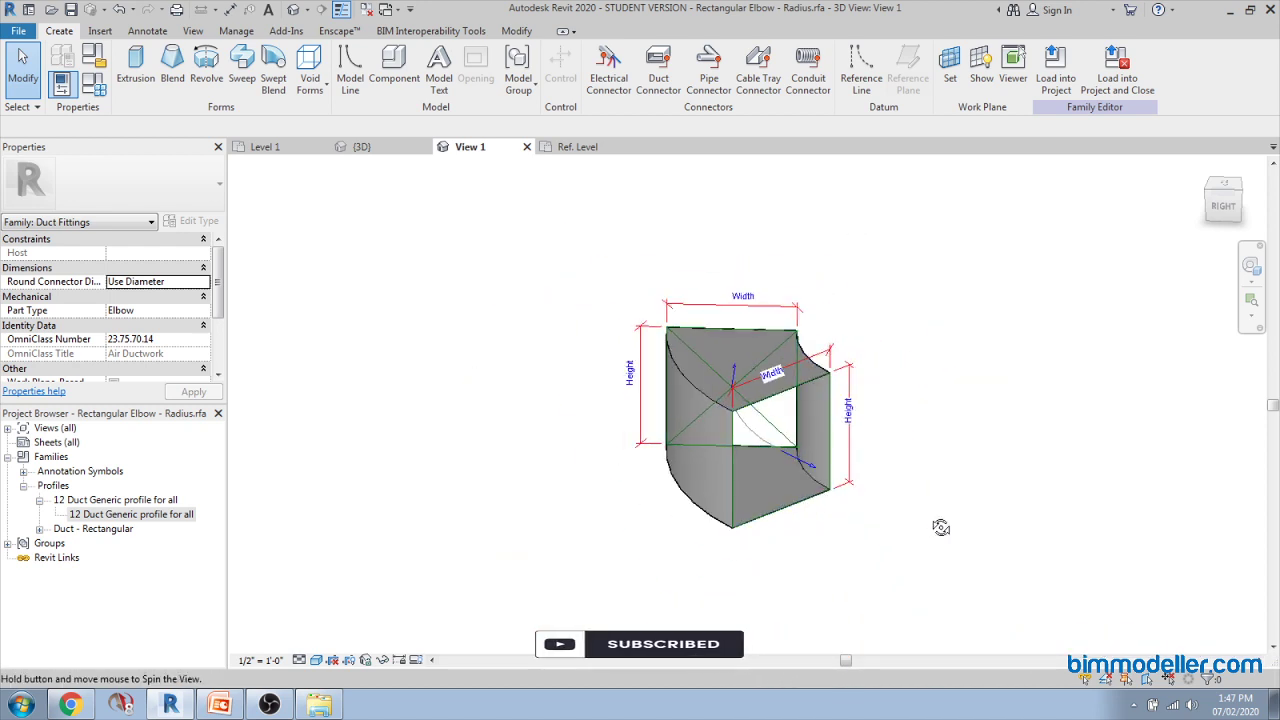
{"action": "middle_click_drag", "start_coordinate": [874, 517], "coordinate": [873, 564], "text": "shift"}
{"action": "scroll", "coordinate": [865, 531], "scroll_direction": "up", "scroll_amount": 3}
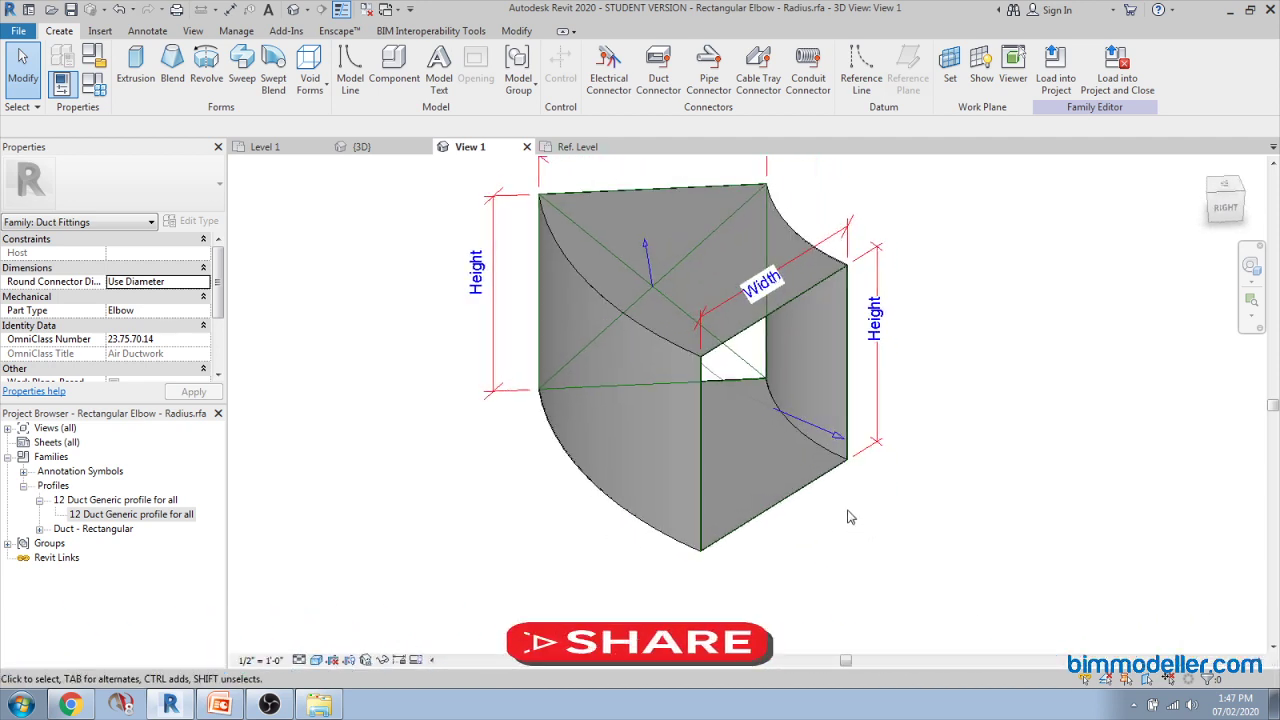
{"action": "middle_click_drag", "start_coordinate": [850, 517], "coordinate": [943, 580]}
Step: Select the elbow sweep to check its properties, then deselect it
{"action": "left_click", "coordinate": [831, 535]}
{"action": "scroll", "coordinate": [855, 520], "scroll_direction": "down", "scroll_amount": 3}
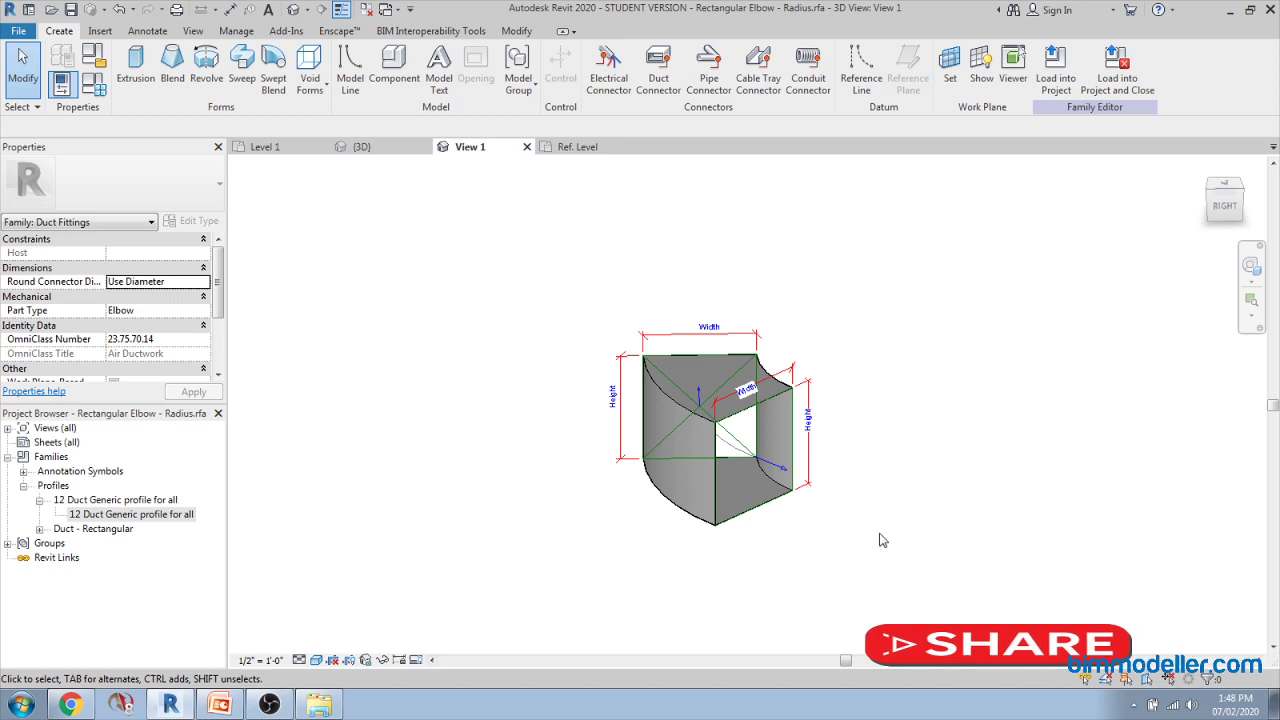
{"action": "scroll", "coordinate": [688, 410], "scroll_direction": "up", "scroll_amount": 2}
{"action": "left_click", "coordinate": [688, 410]}
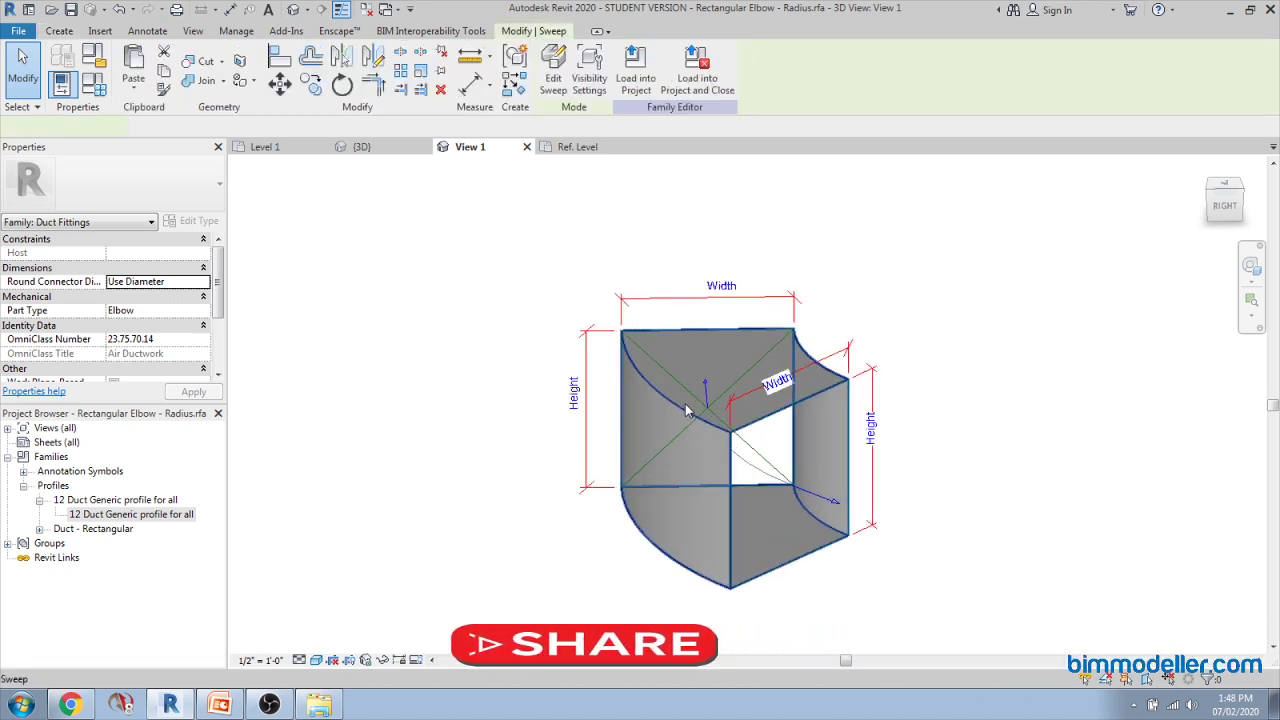
{"action": "left_click", "coordinate": [938, 340]}
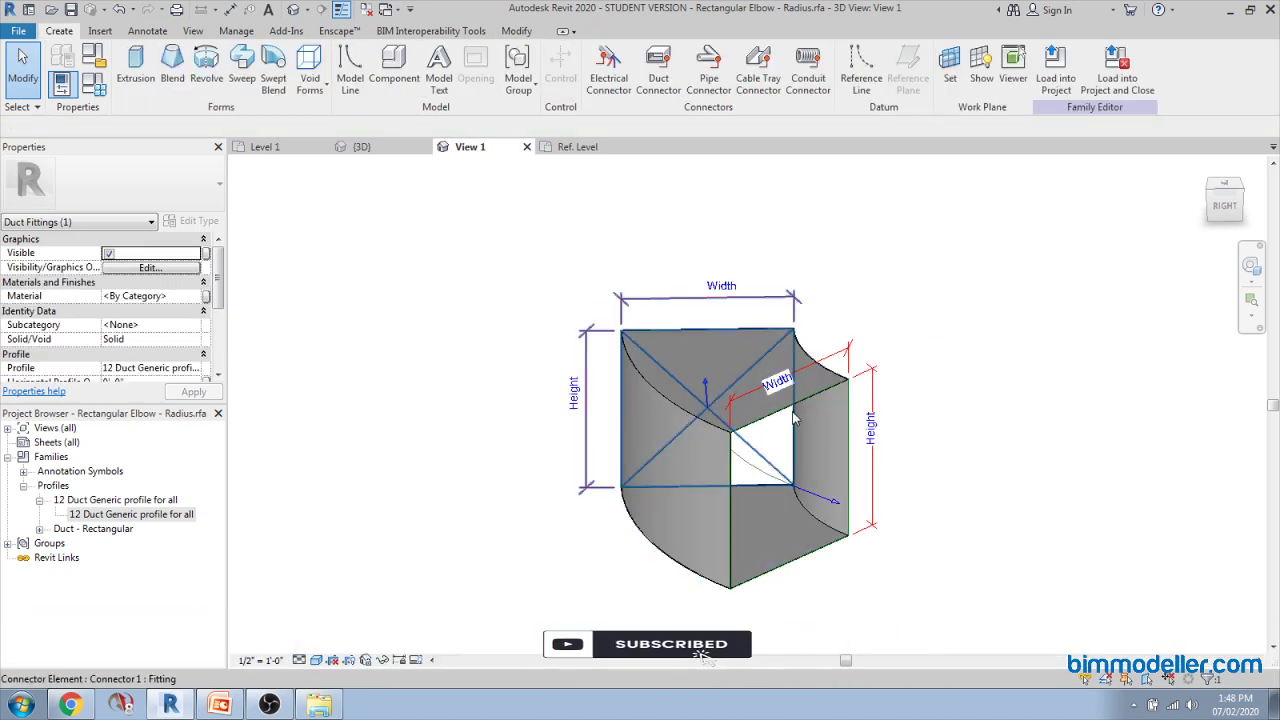
{"action": "middle_click_drag", "start_coordinate": [922, 484], "coordinate": [916, 443]}
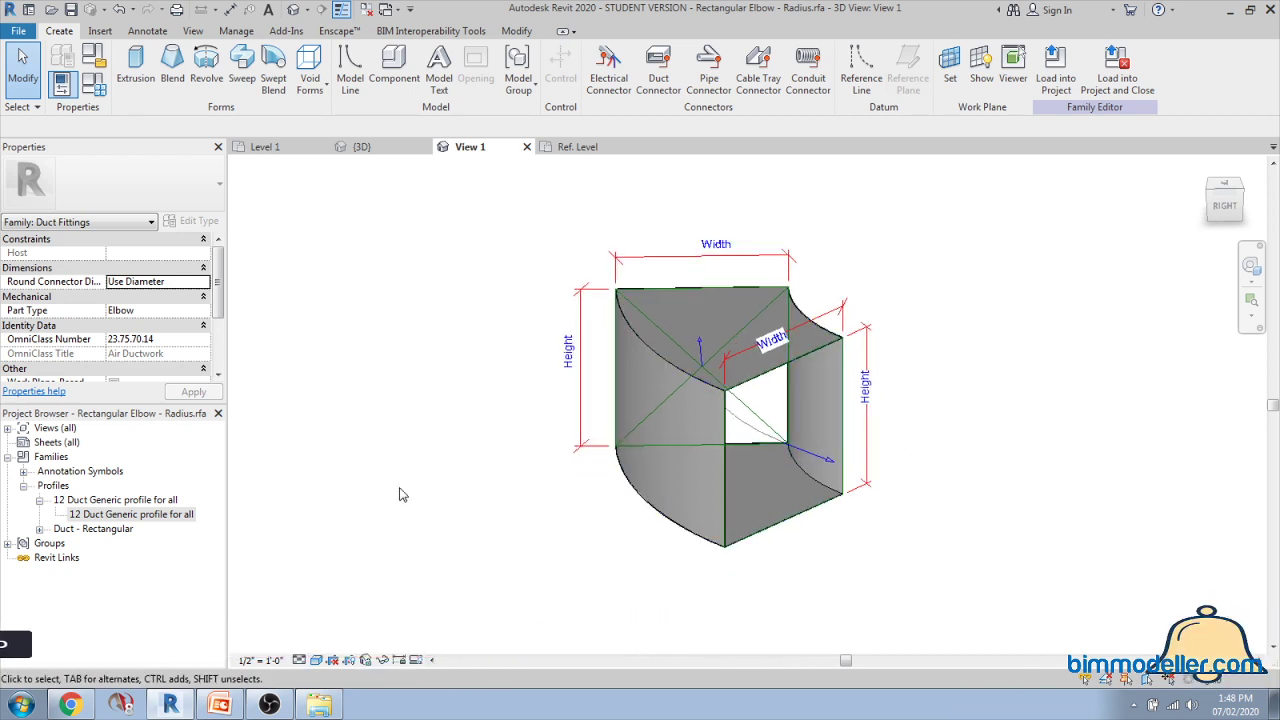
Step: Inspect the 12 Duct Generic profile for all type's options, then switch to the Ref. Level view
{"action": "left_click", "coordinate": [126, 514]}
{"action": "right_click", "coordinate": [120, 516]}
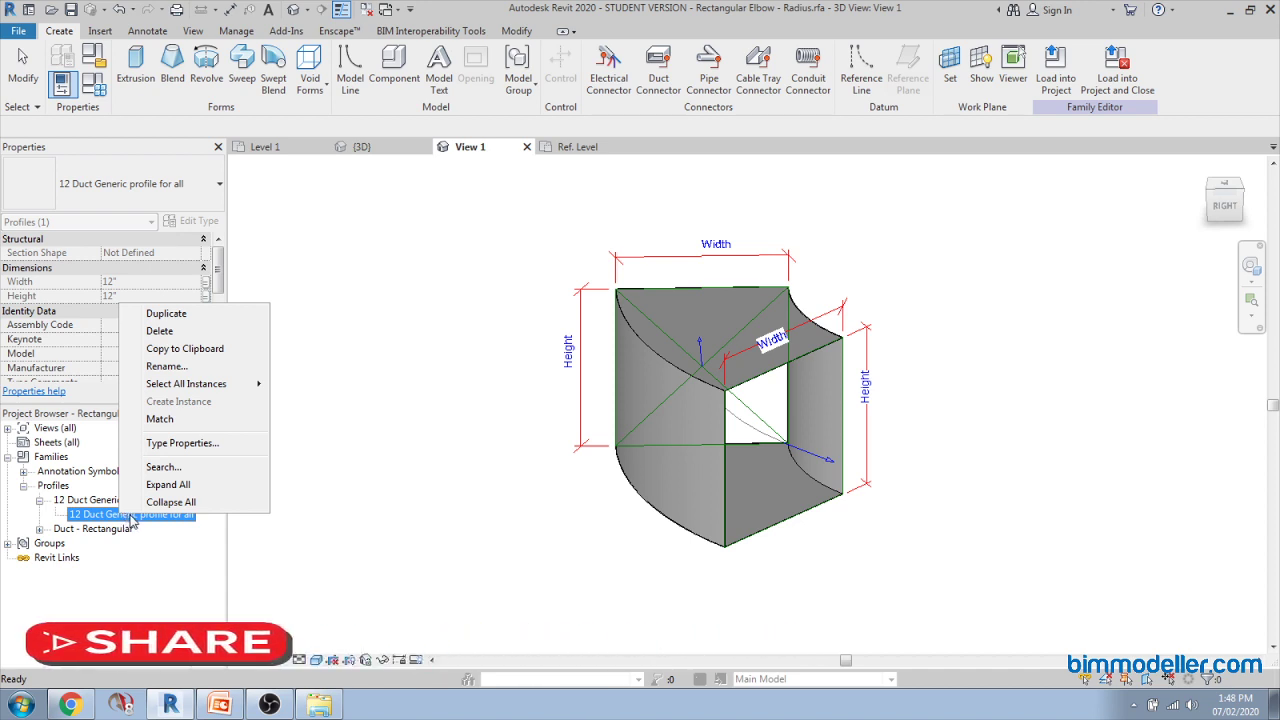
{"action": "left_click", "coordinate": [480, 466]}
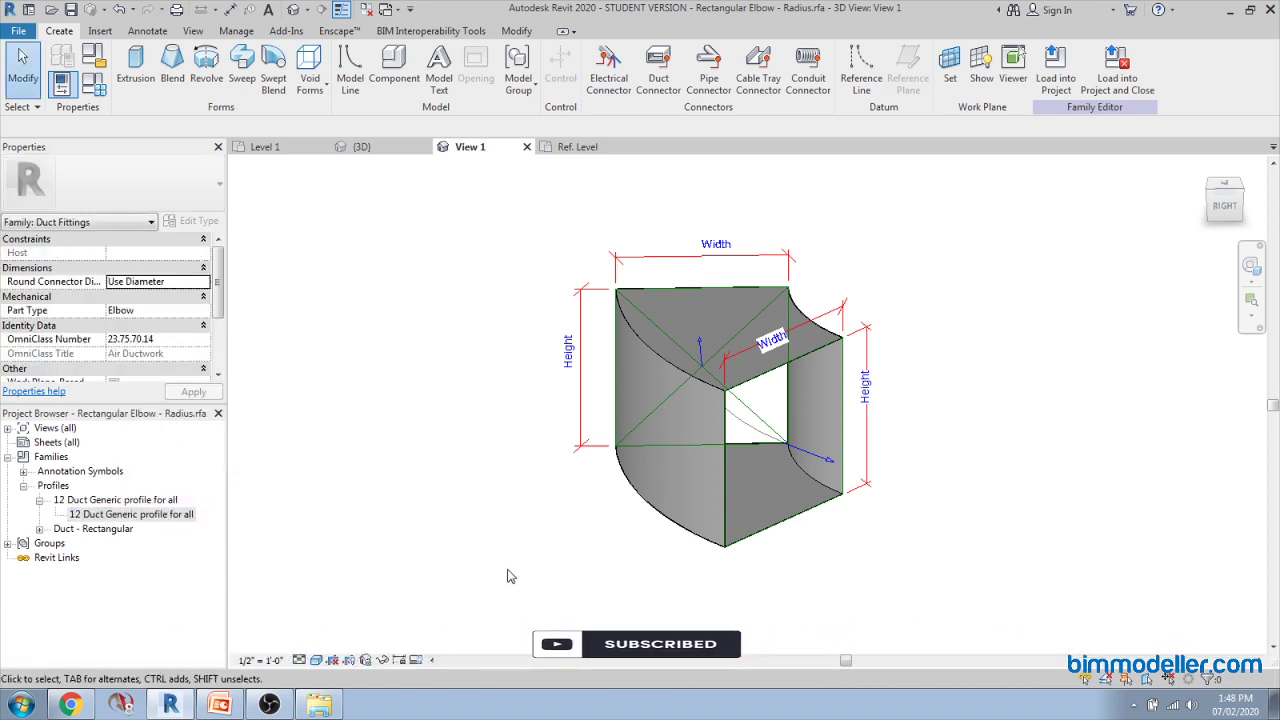
{"action": "left_click", "coordinate": [561, 151]}
Step: On the Level 1 plan, inspect the pipe elbow example and pan across others, then return to {3D}
{"action": "left_click", "coordinate": [366, 150]}
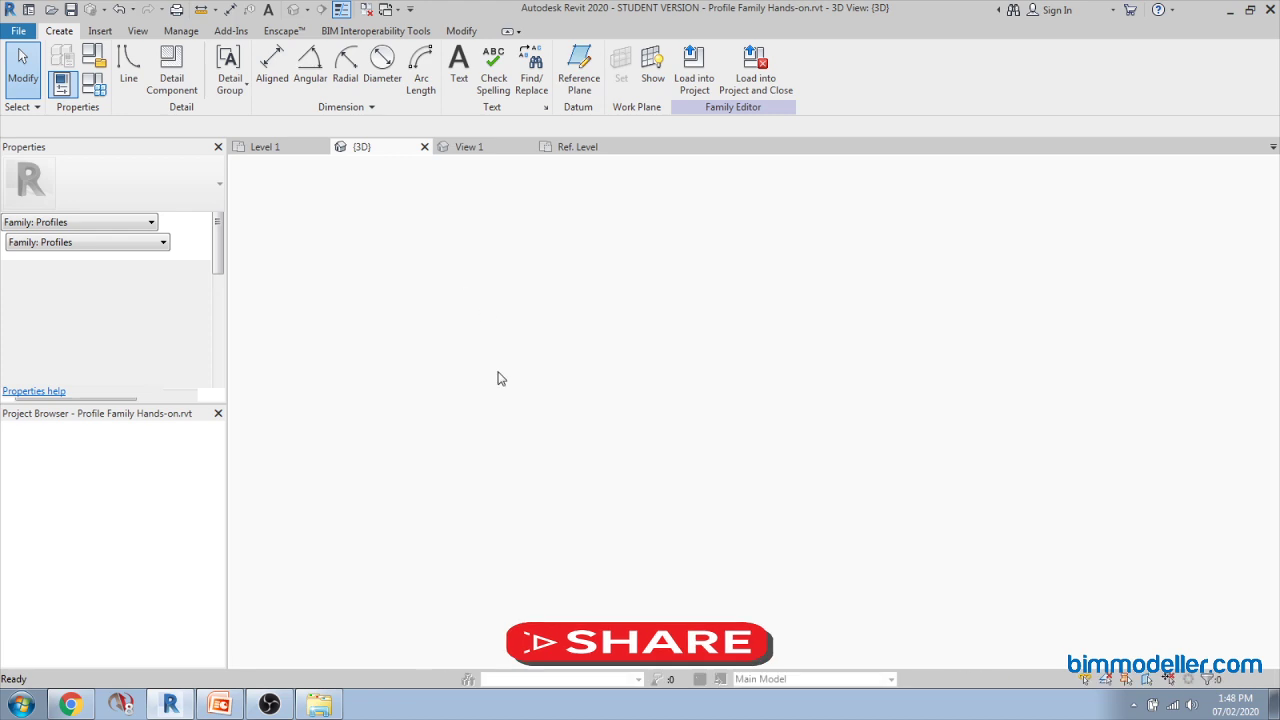
{"action": "left_click", "coordinate": [266, 147]}
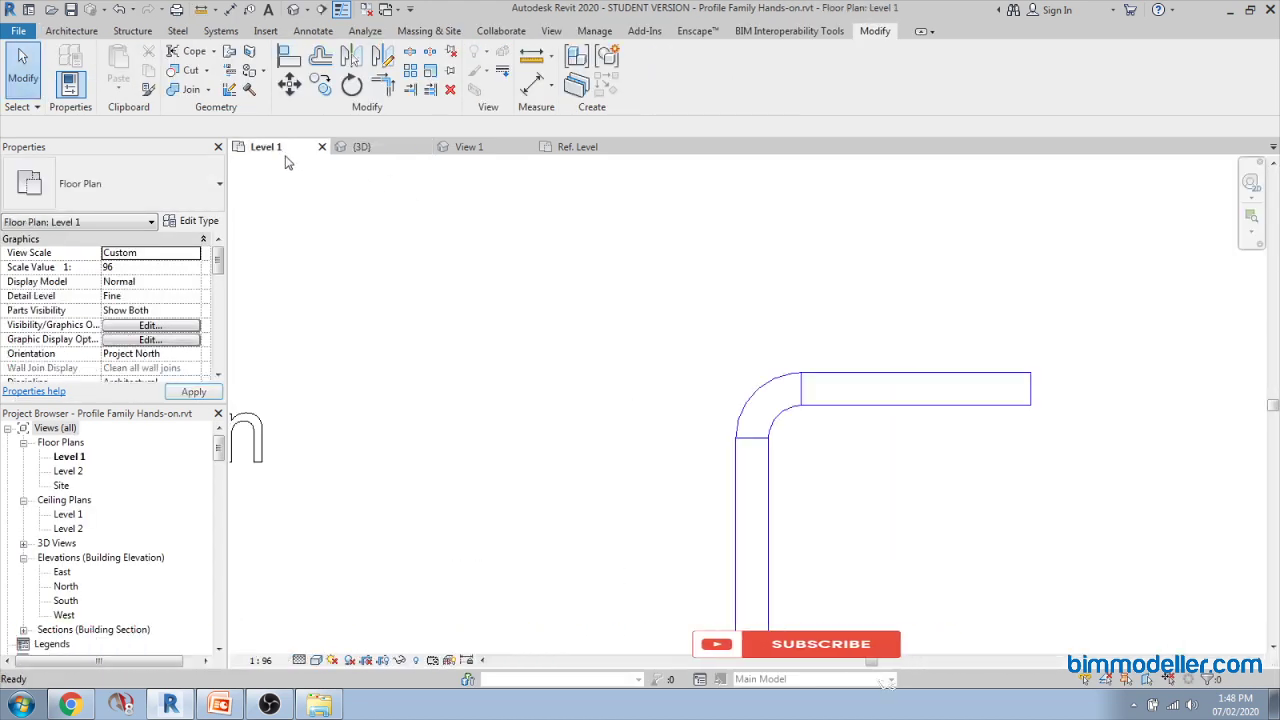
{"action": "scroll", "coordinate": [689, 331], "scroll_direction": "down", "scroll_amount": 6}
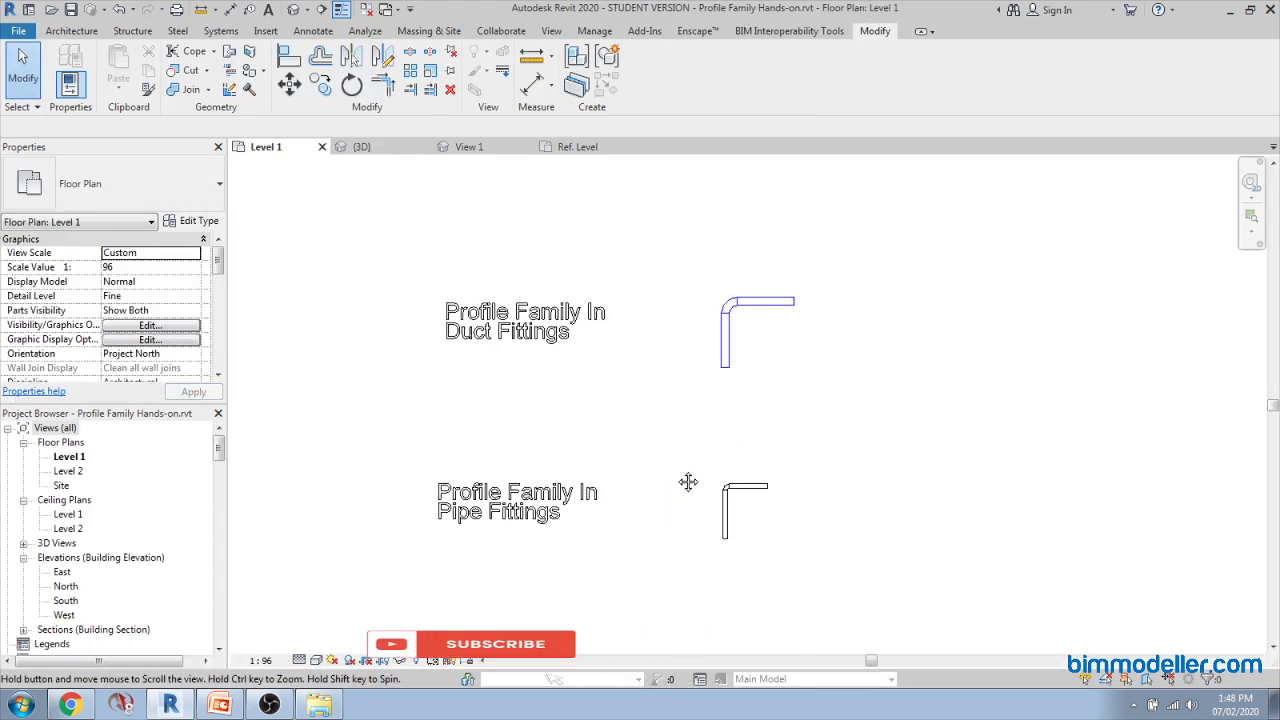
{"action": "left_click_drag", "start_coordinate": [692, 454], "coordinate": [750, 529]}
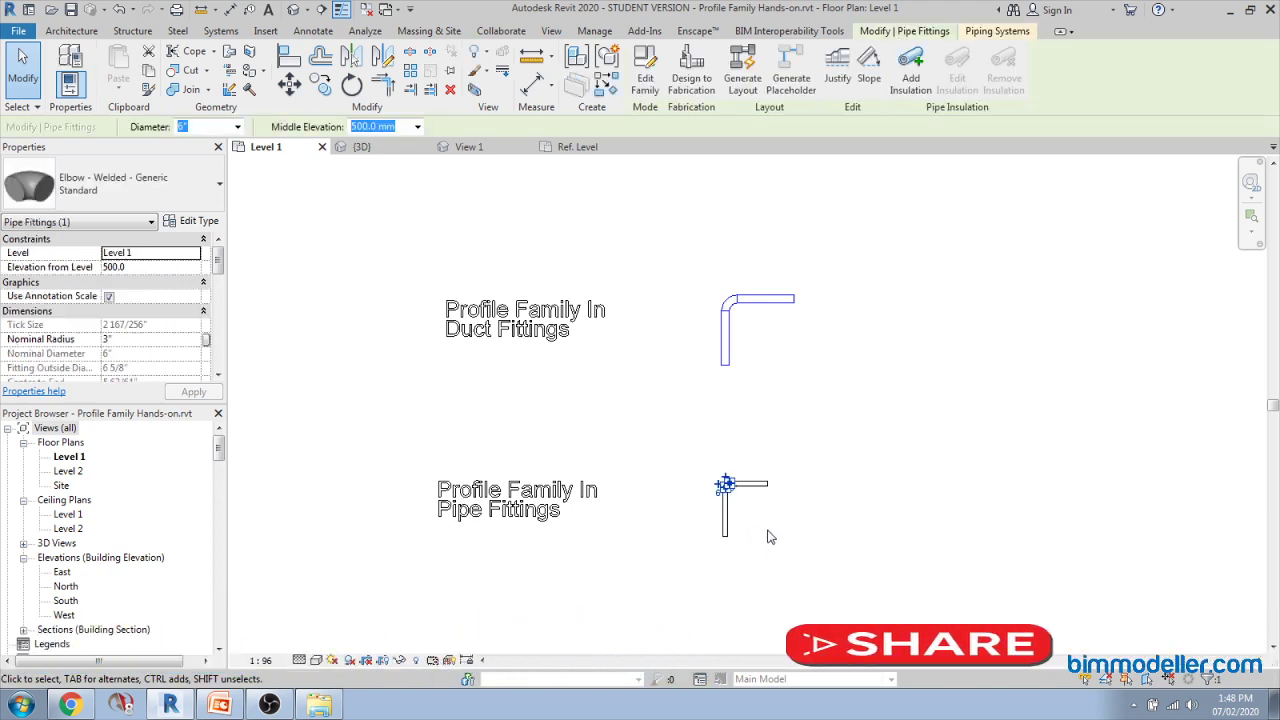
{"action": "left_click", "coordinate": [836, 543]}
{"action": "scroll", "coordinate": [836, 543], "scroll_direction": "down", "scroll_amount": 3}
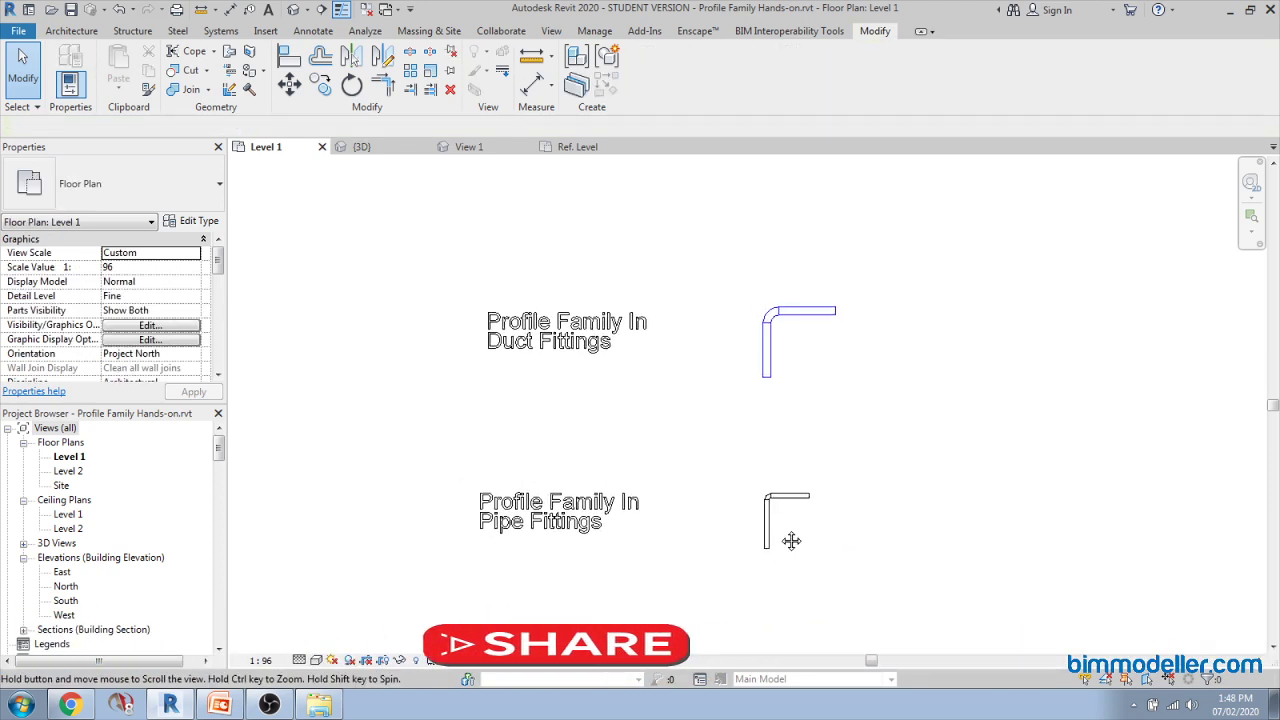
{"action": "middle_click_drag", "start_coordinate": [525, 333], "coordinate": [589, 420]}
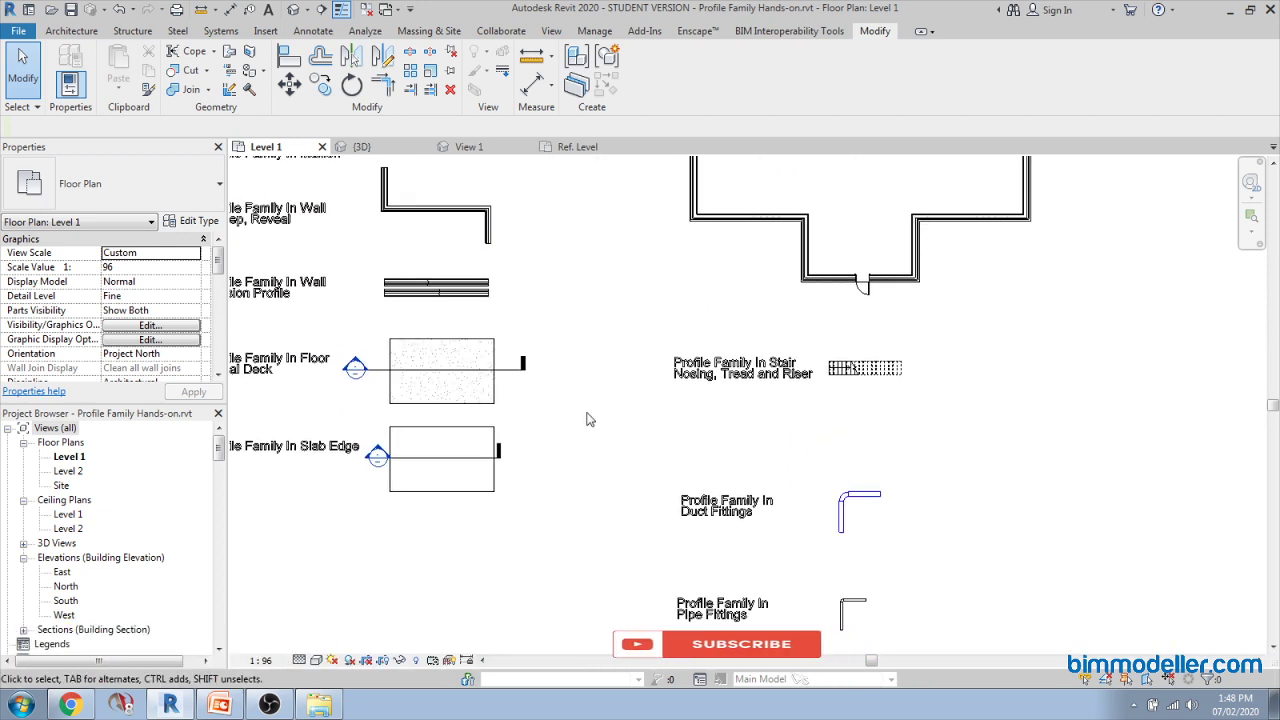
{"action": "left_click", "coordinate": [296, 10]}
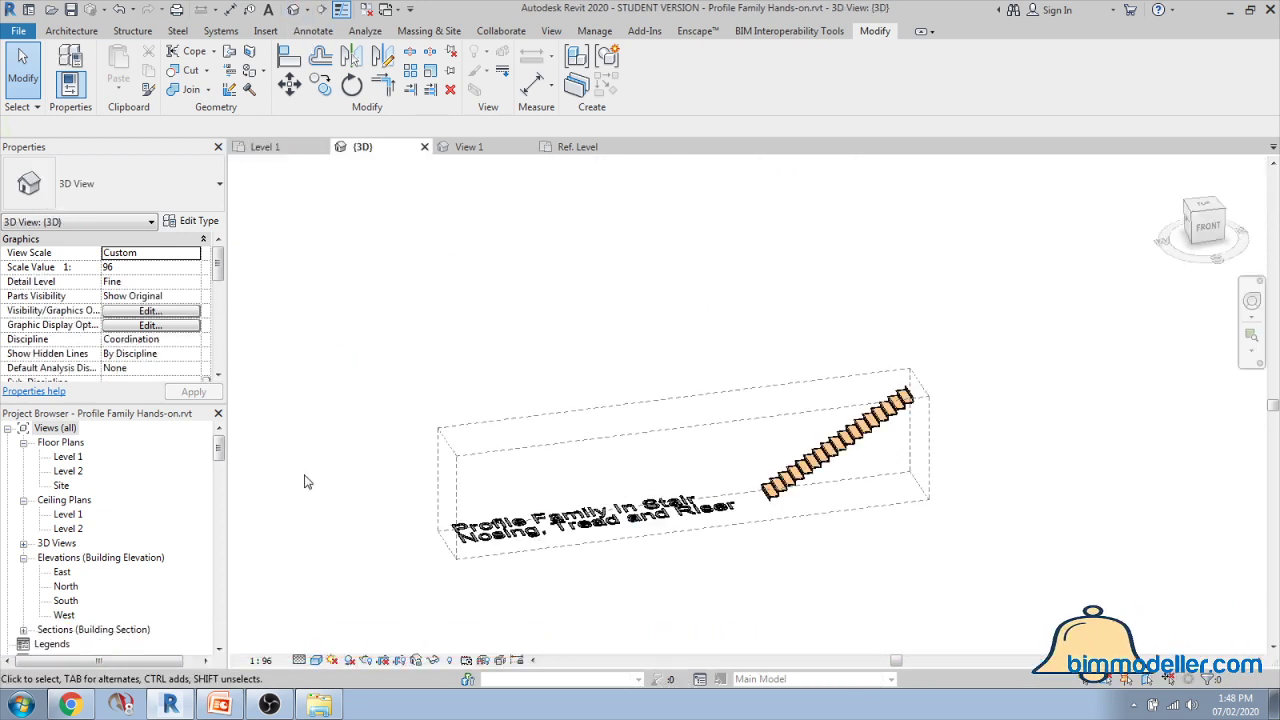
Step: Zoom out, pan and orbit the project 3D view to show the house and all profile examples
{"action": "scroll", "coordinate": [152, 355], "scroll_direction": "down", "scroll_amount": 3}
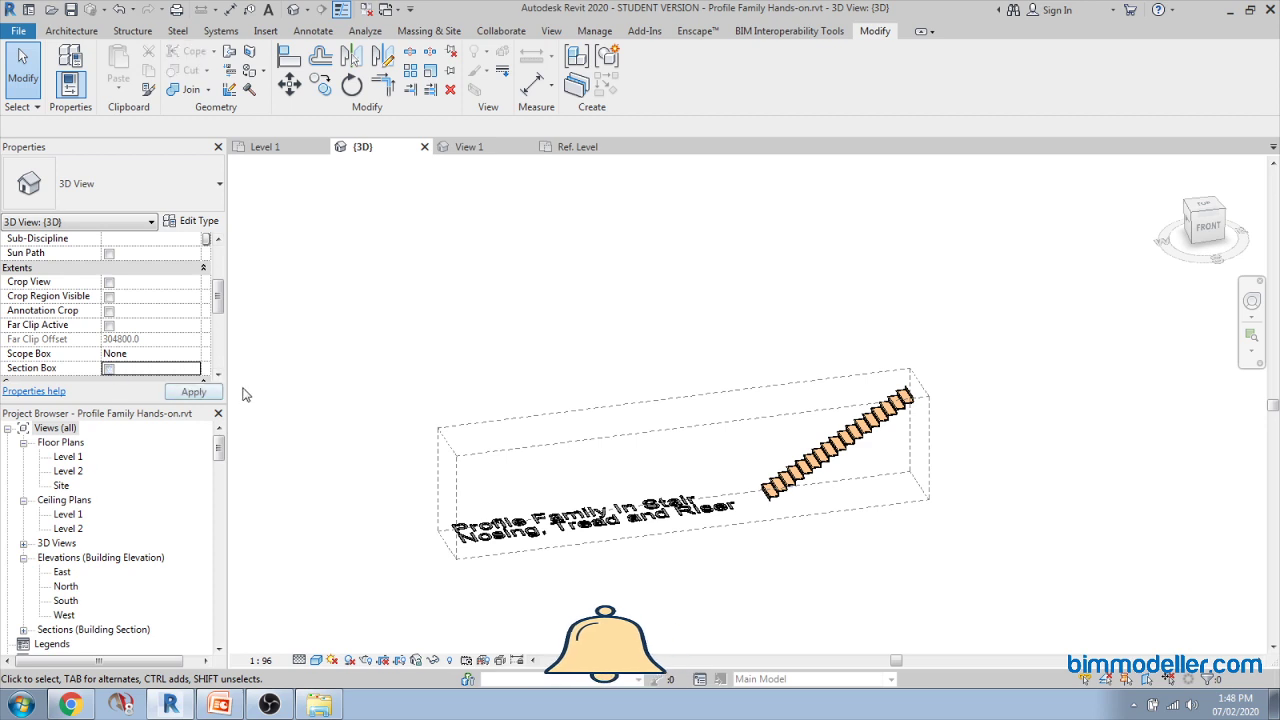
{"action": "scroll", "coordinate": [541, 549], "scroll_direction": "down", "scroll_amount": 5}
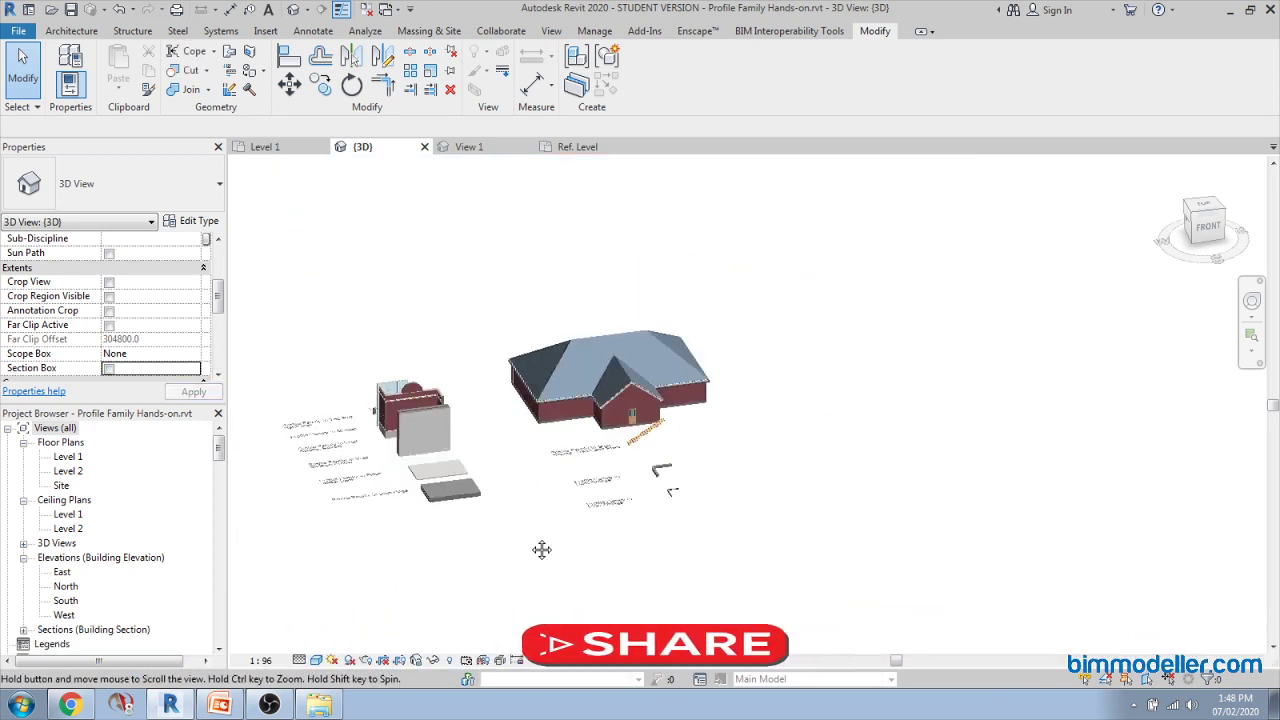
{"action": "scroll", "coordinate": [541, 549], "scroll_direction": "up", "scroll_amount": 5}
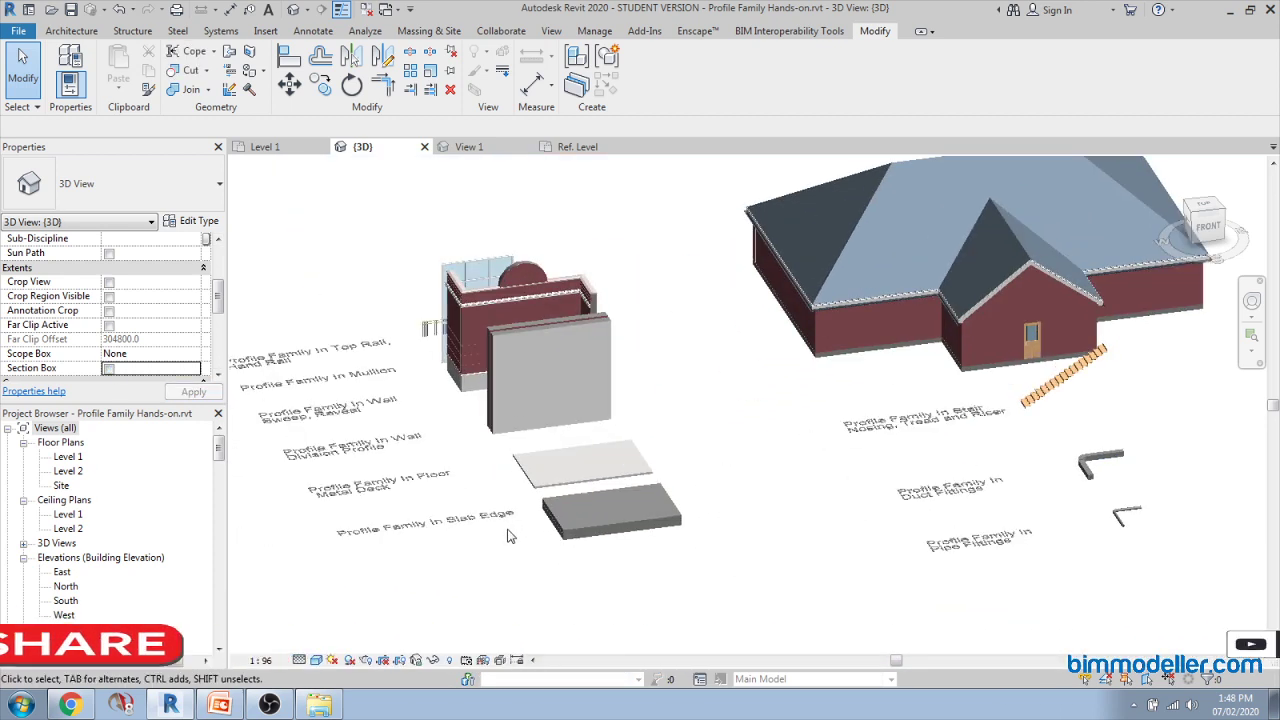
{"action": "middle_click_drag", "start_coordinate": [700, 472], "coordinate": [706, 537]}
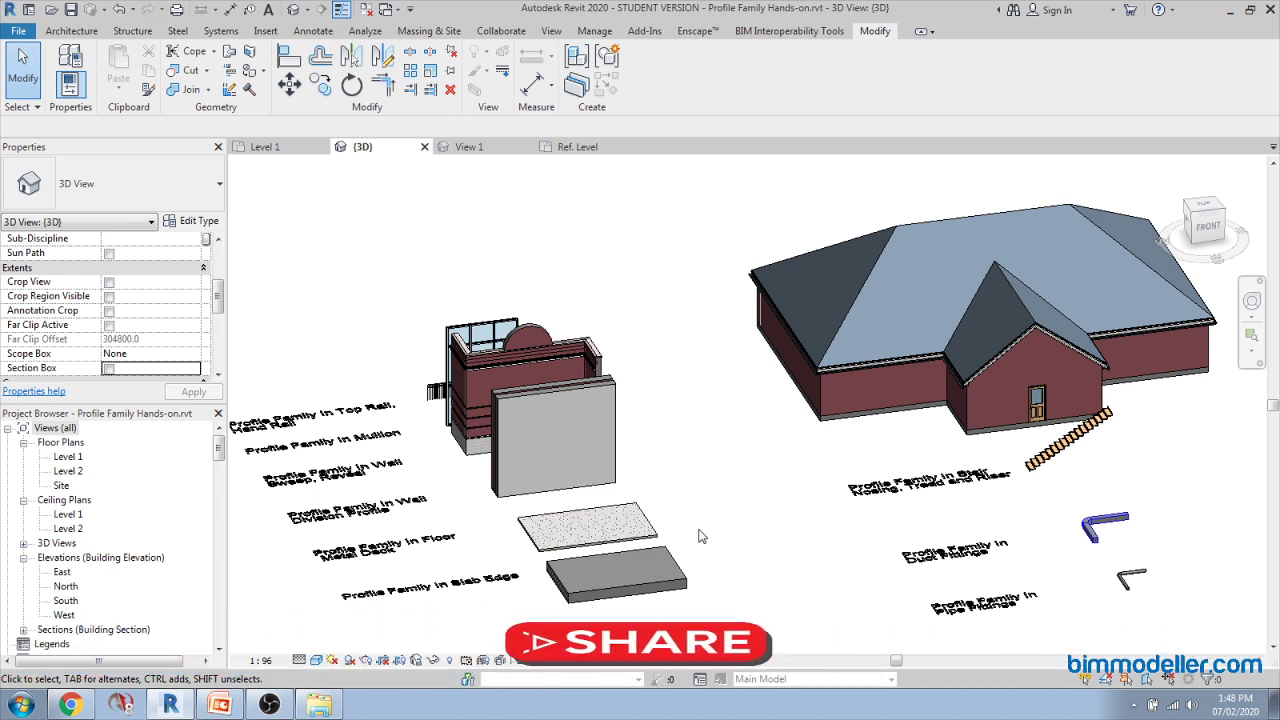
{"action": "scroll", "coordinate": [700, 537], "scroll_direction": "down", "scroll_amount": 3}
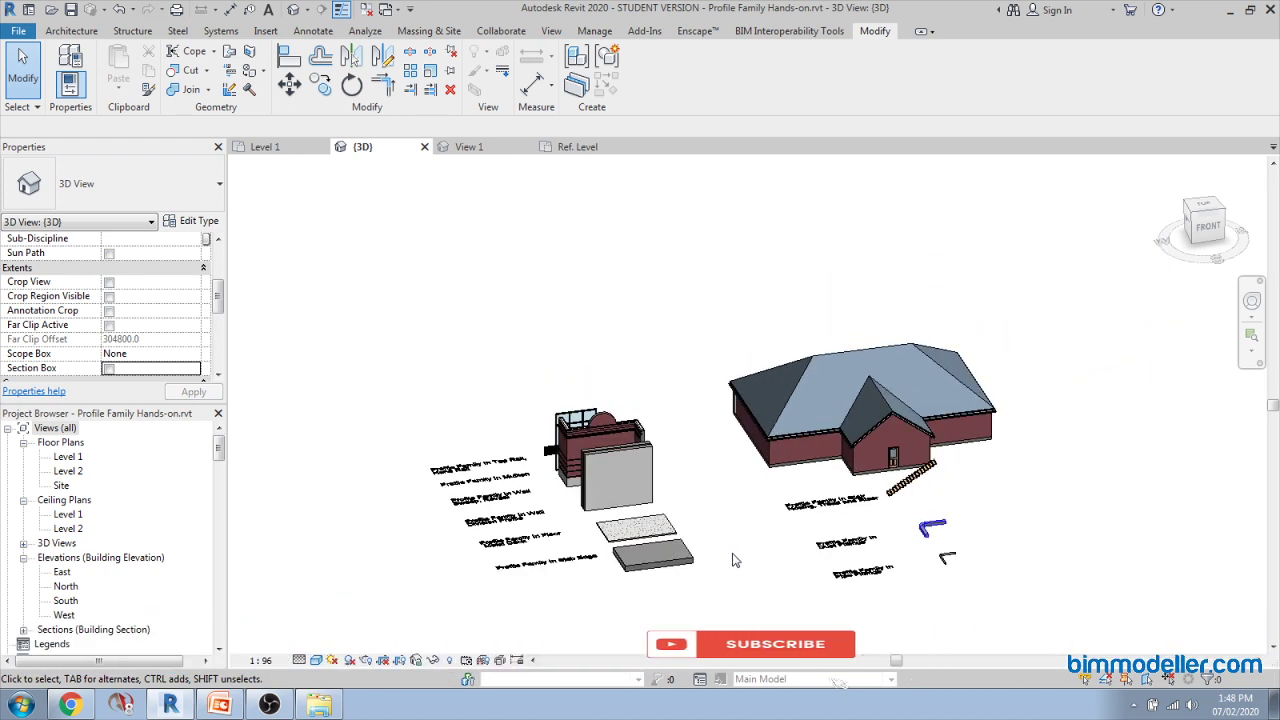
{"action": "middle_click_drag", "start_coordinate": [732, 566], "coordinate": [764, 574], "text": "shift"}
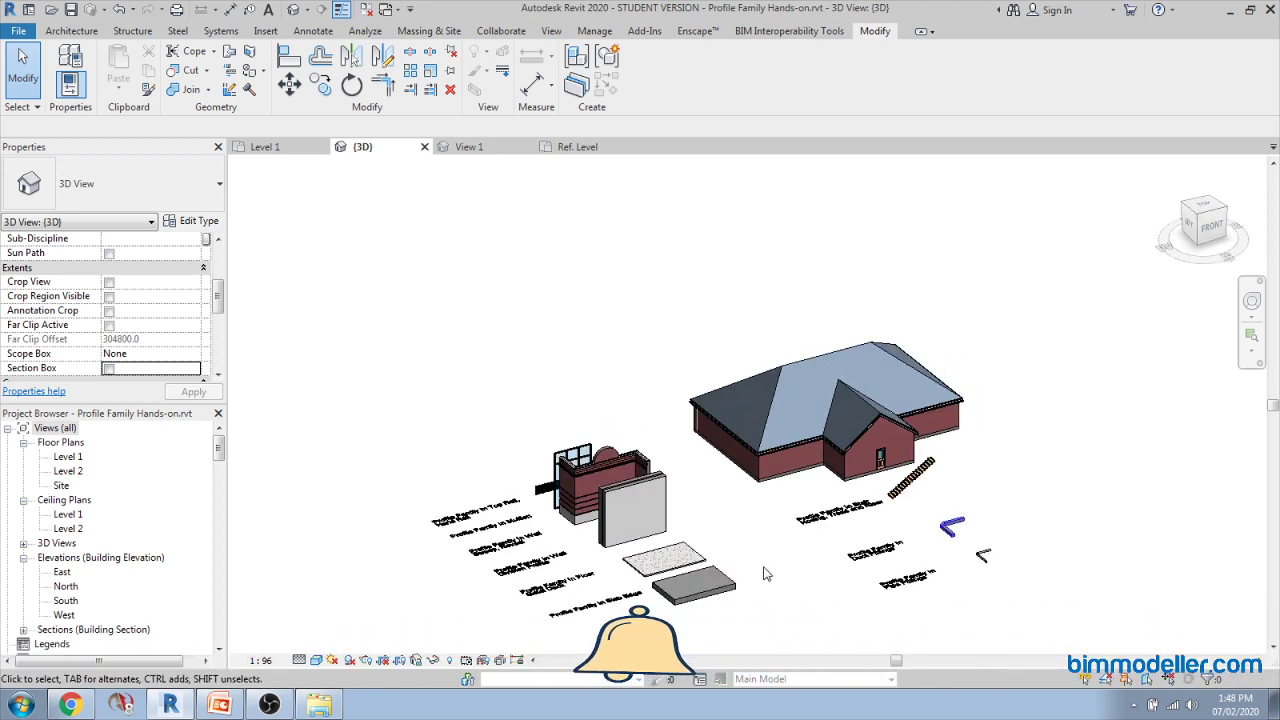
{"action": "middle_click_drag", "start_coordinate": [764, 574], "coordinate": [774, 567], "text": "shift"}
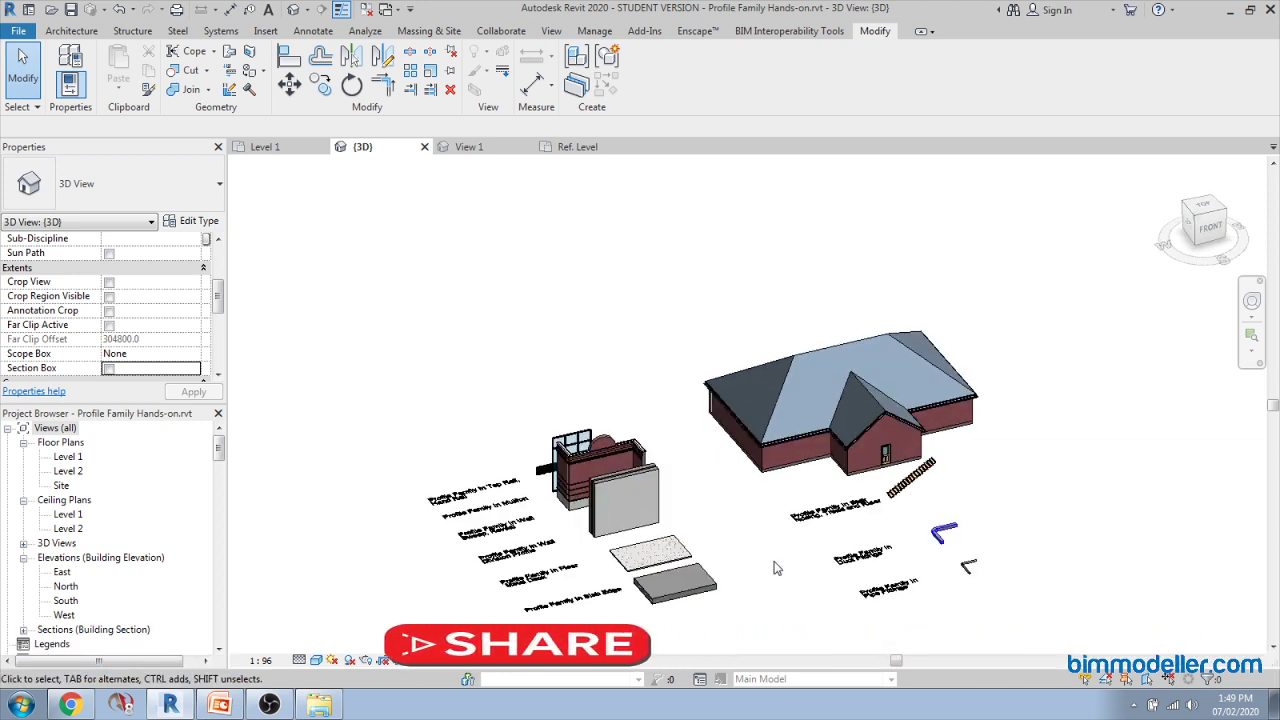